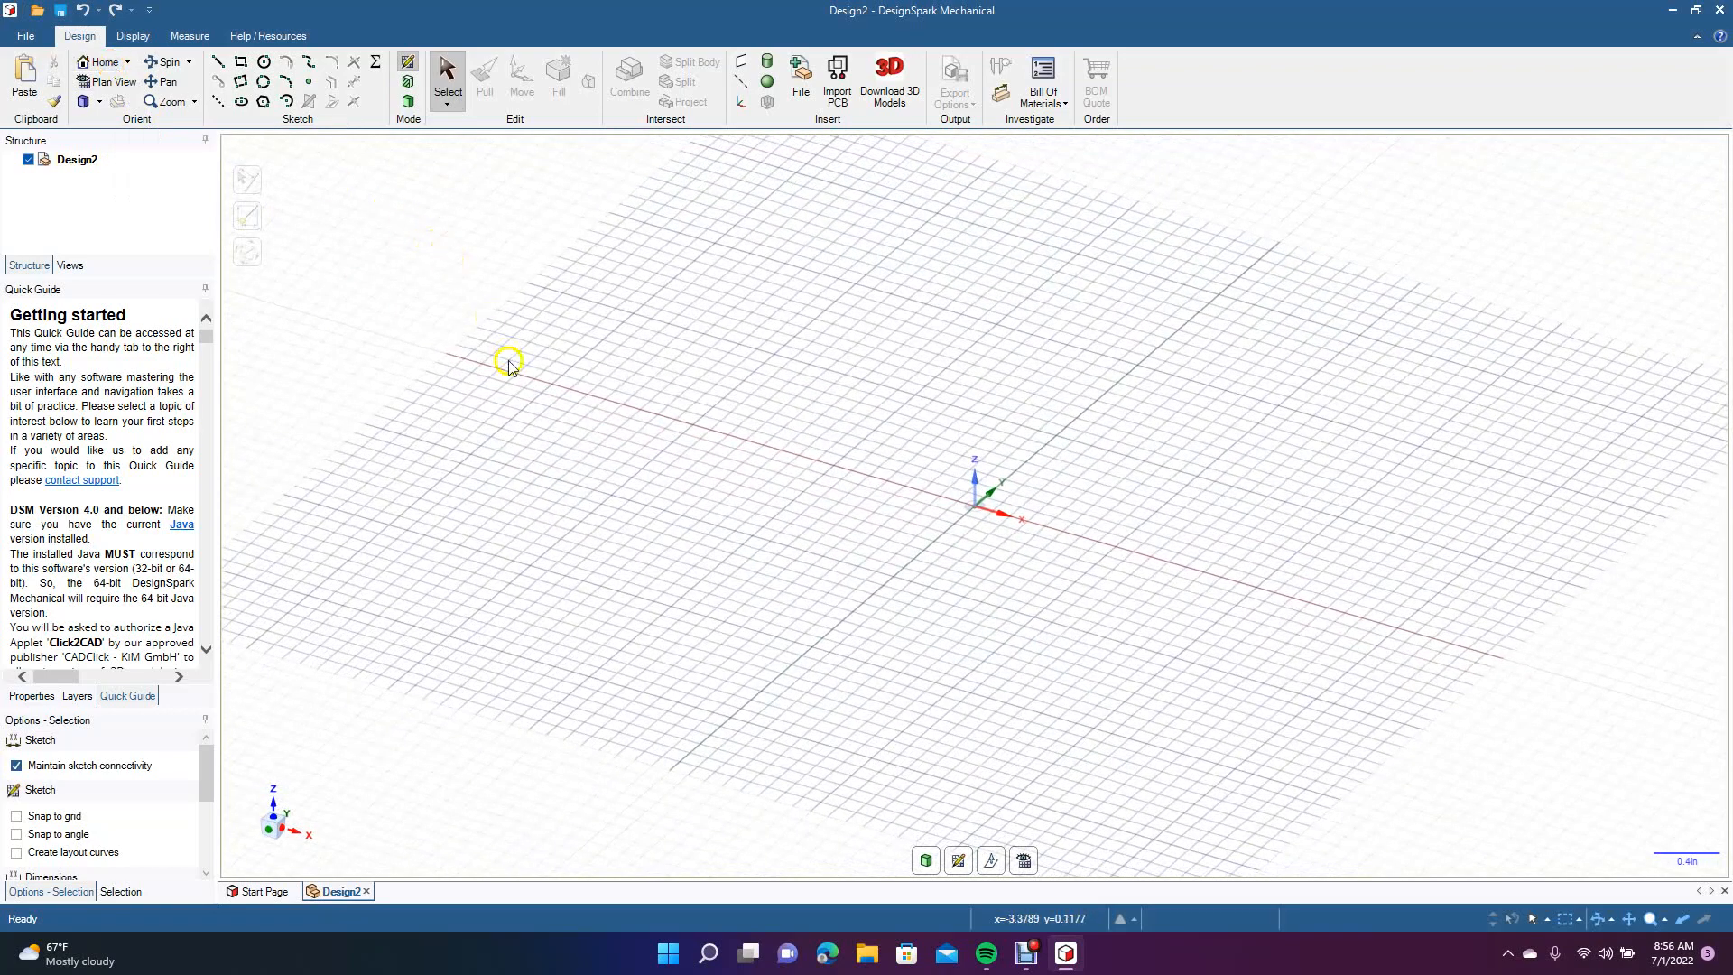
# Orient the sketch grid to the plan view so it faces straight on.
pyautogui.click(109, 83)
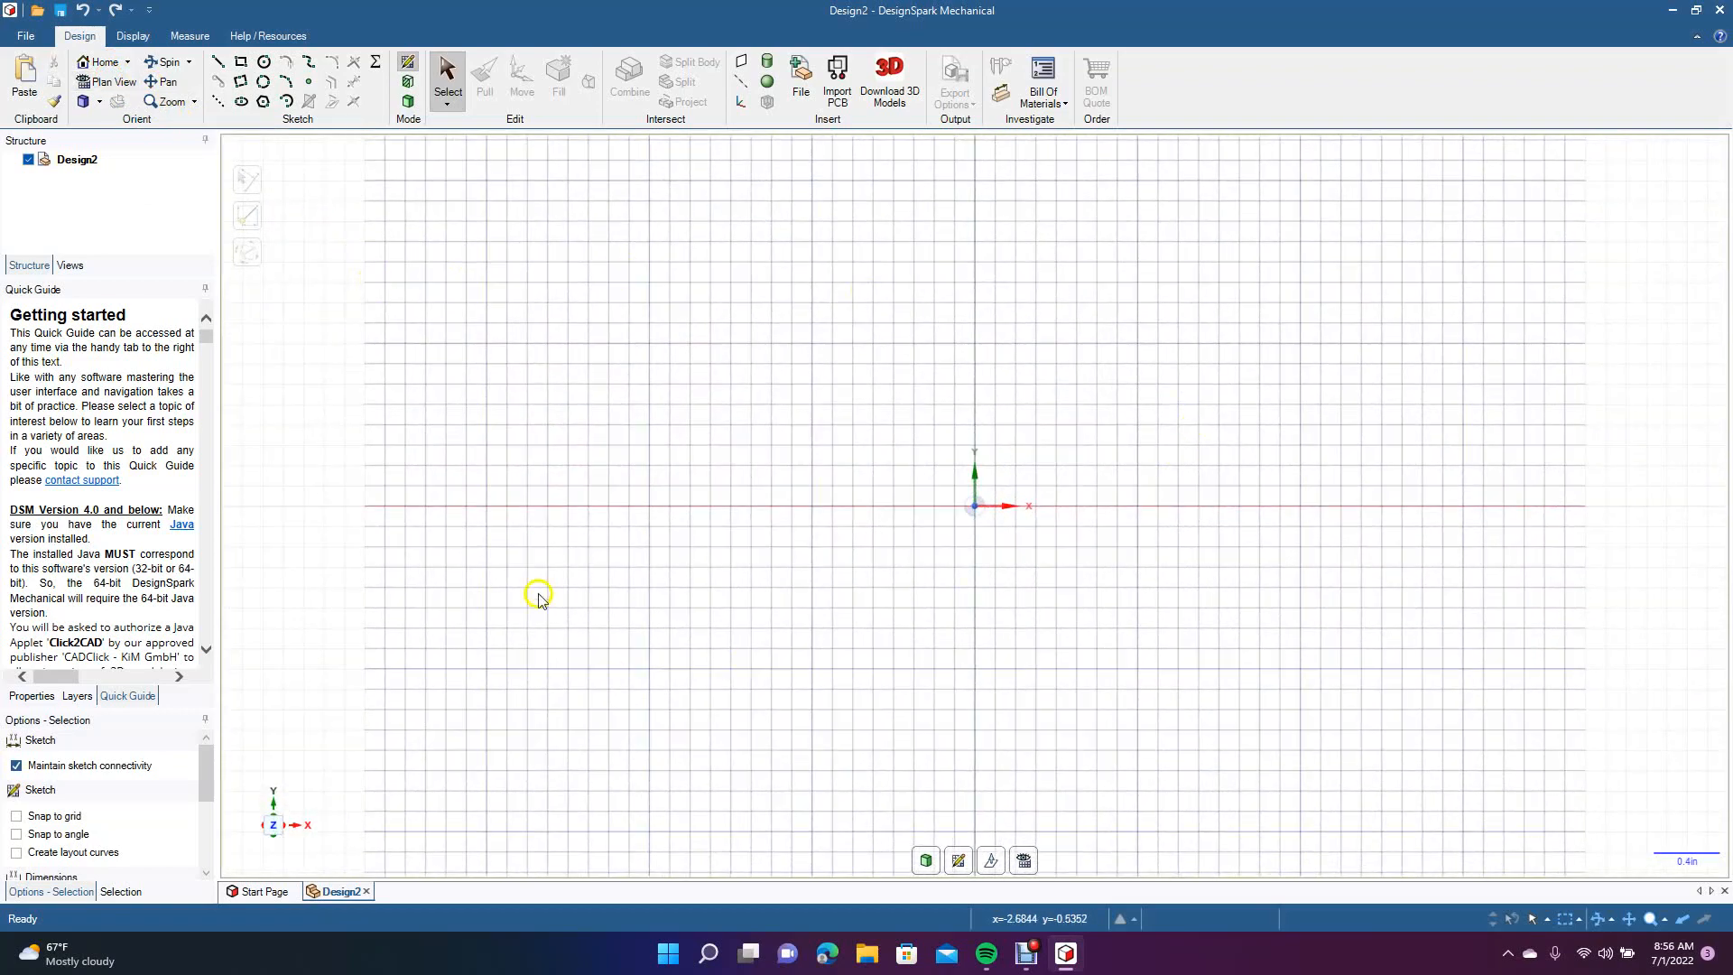
pyautogui.click(100, 103)
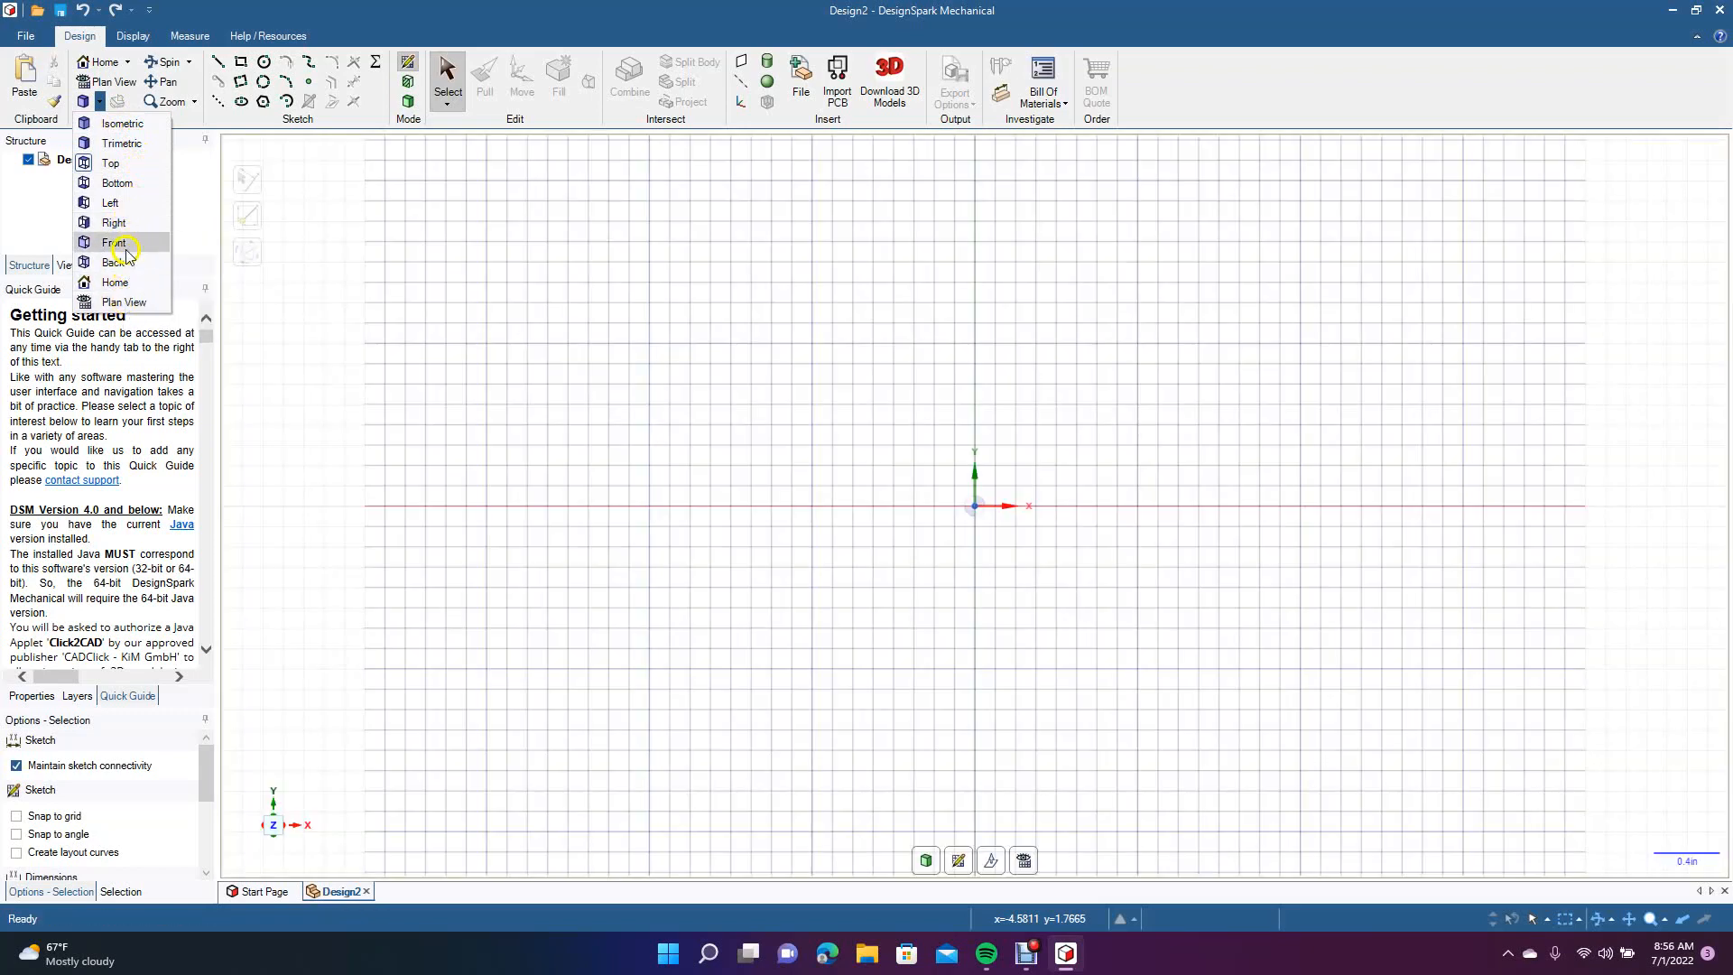
pyautogui.click(227, 204)
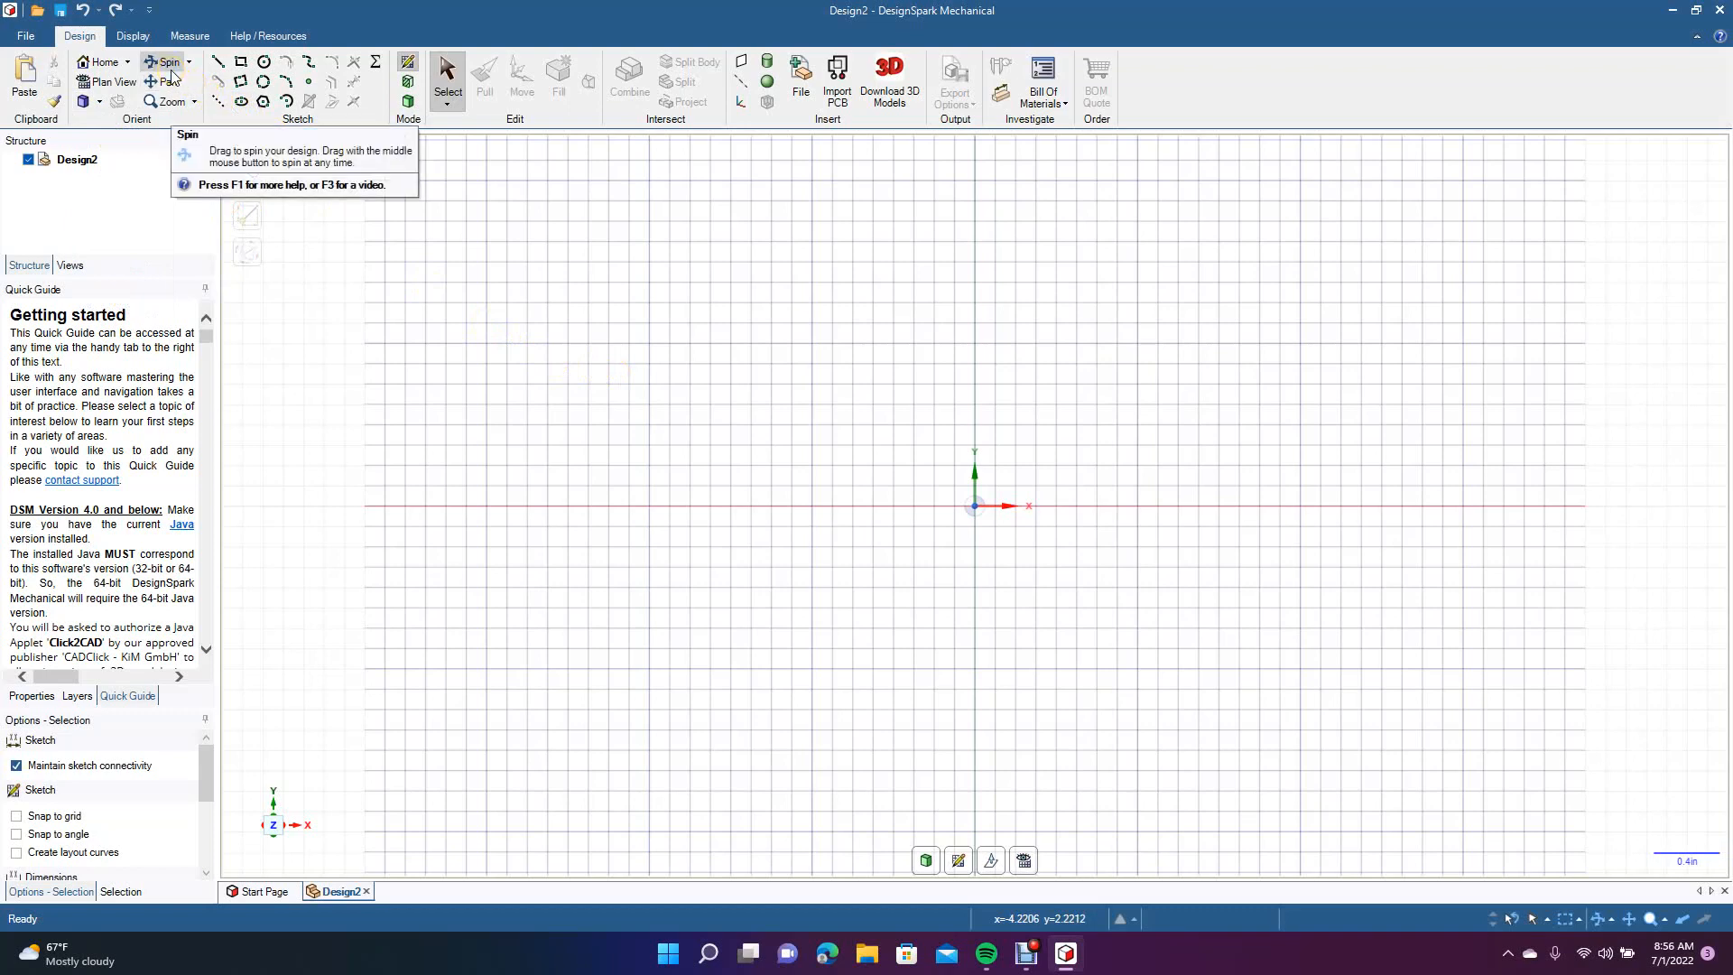
# Sketch a circle about 2.74 in in diameter centred on the origin.
pyautogui.click(264, 61)
pyautogui.click(976, 508)
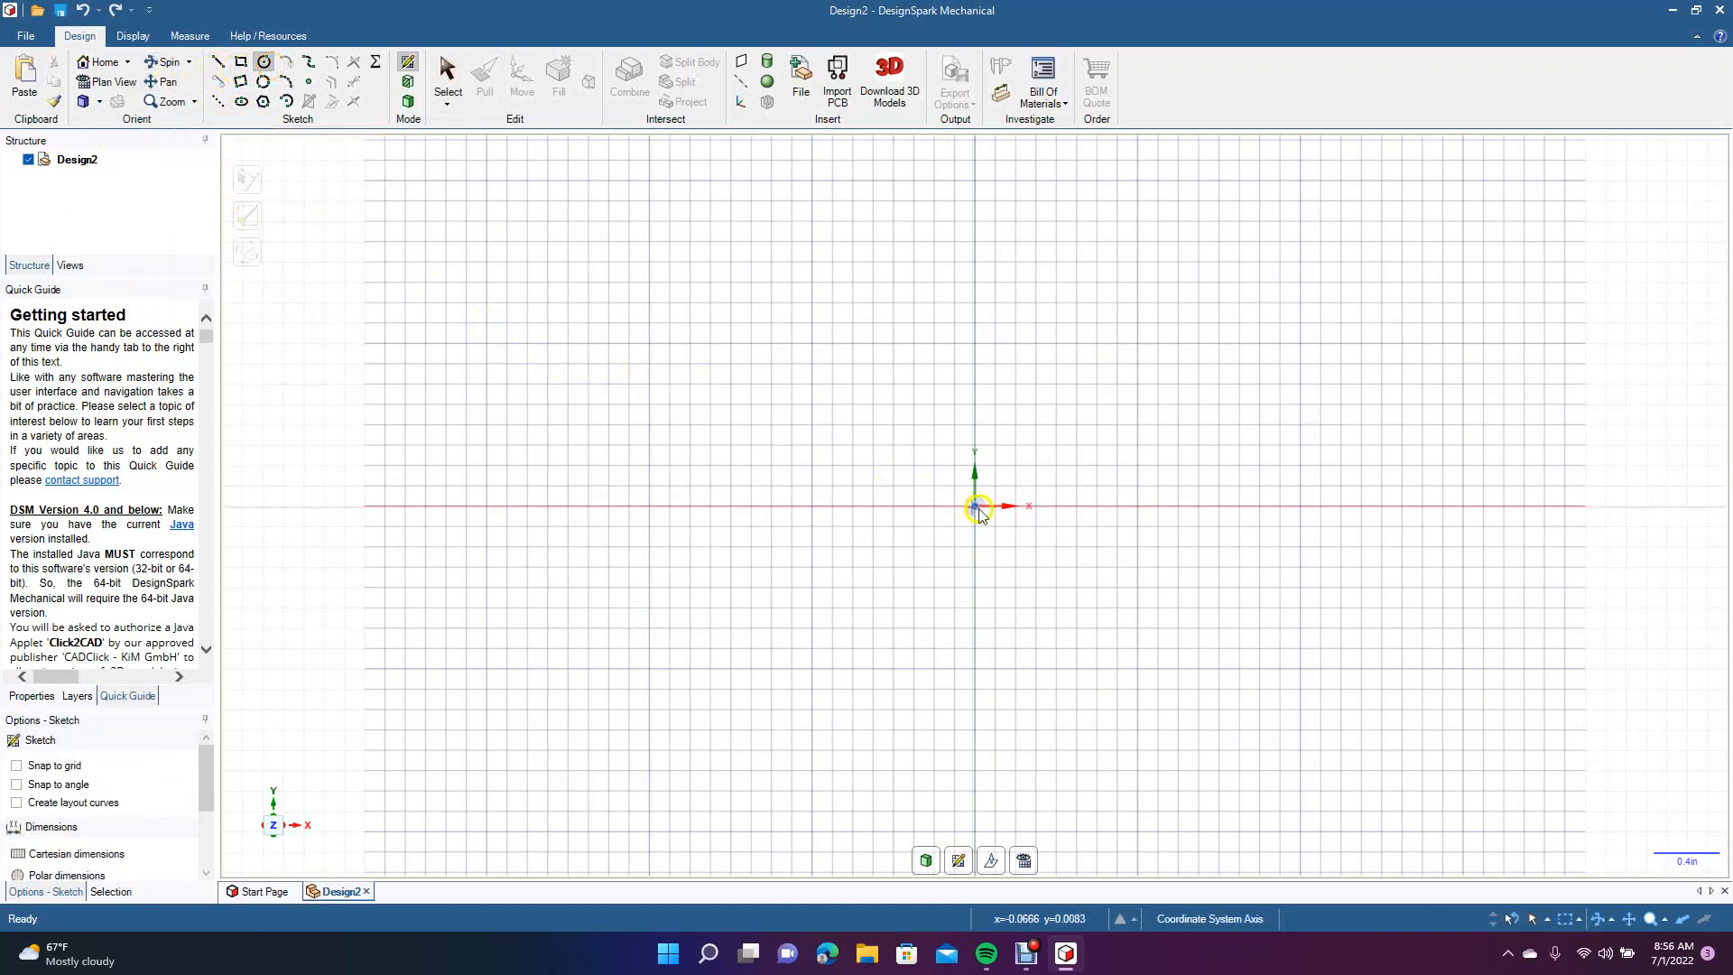
pyautogui.click(976, 506)
pyautogui.click(1150, 369)
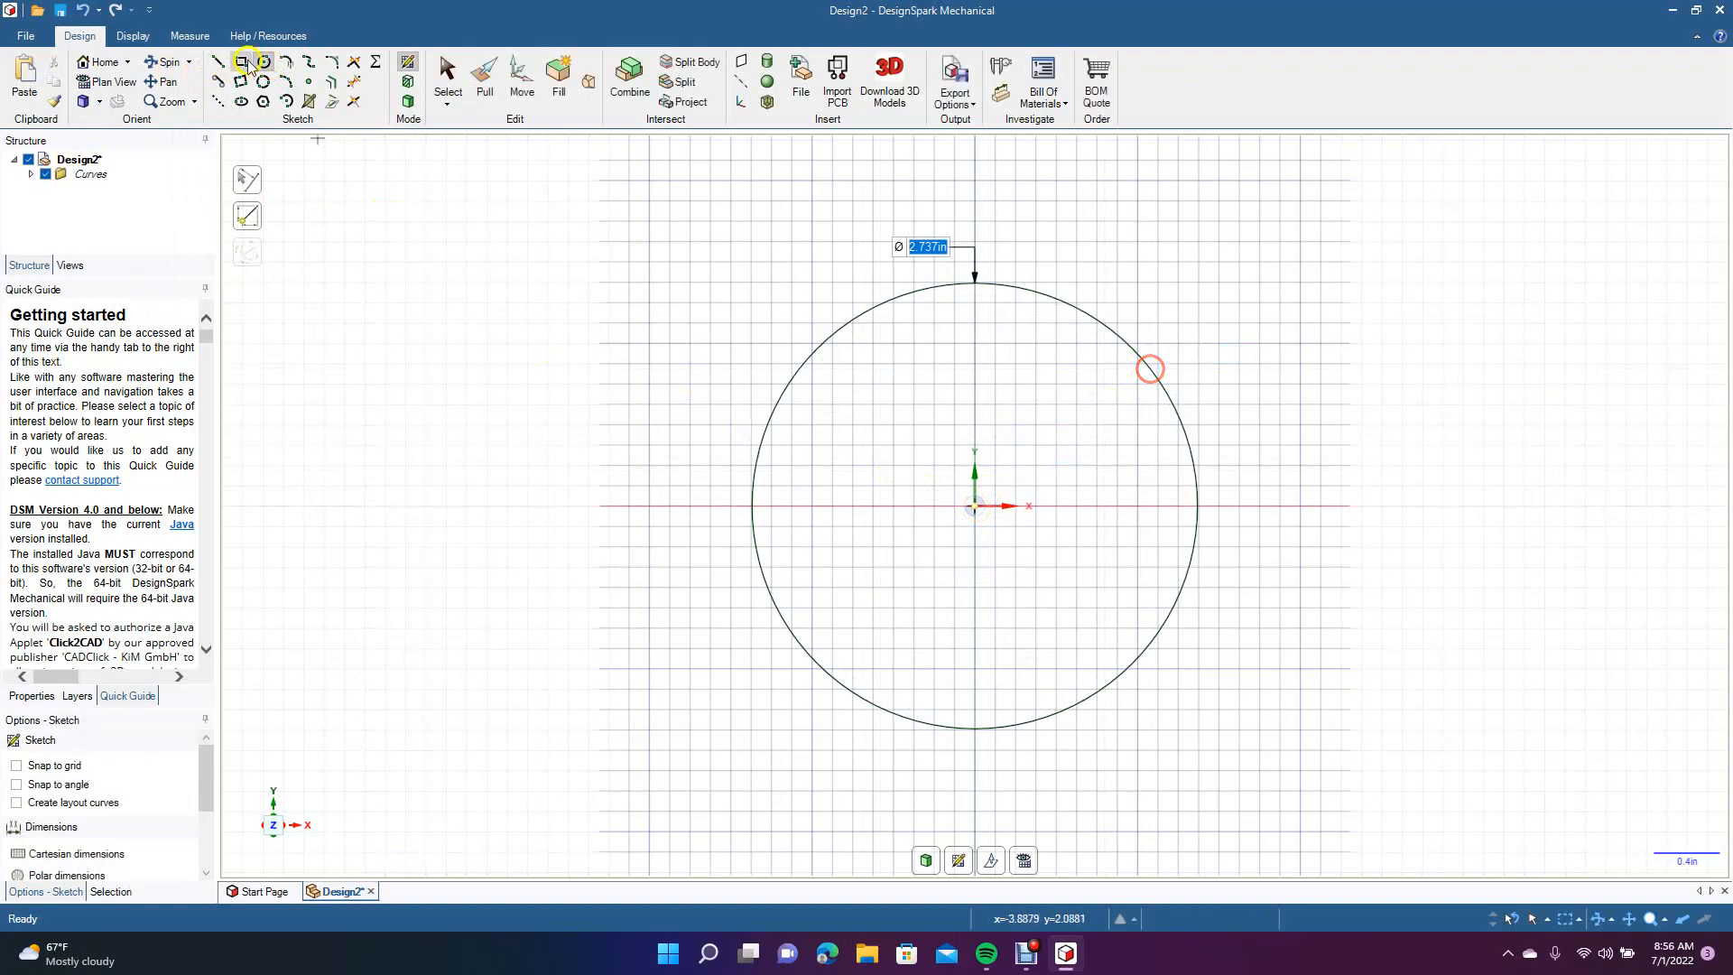
pyautogui.press('Escape')
# Spin, pan and zoom the view to look at the circle sketch.
pyautogui.click(168, 63)
pyautogui.moveTo(769, 442)
pyautogui.mouseDown()
pyautogui.moveTo(568, 436)
pyautogui.moveTo(901, 461)
pyautogui.moveTo(619, 449)
pyautogui.moveTo(754, 449)
pyautogui.mouseUp()
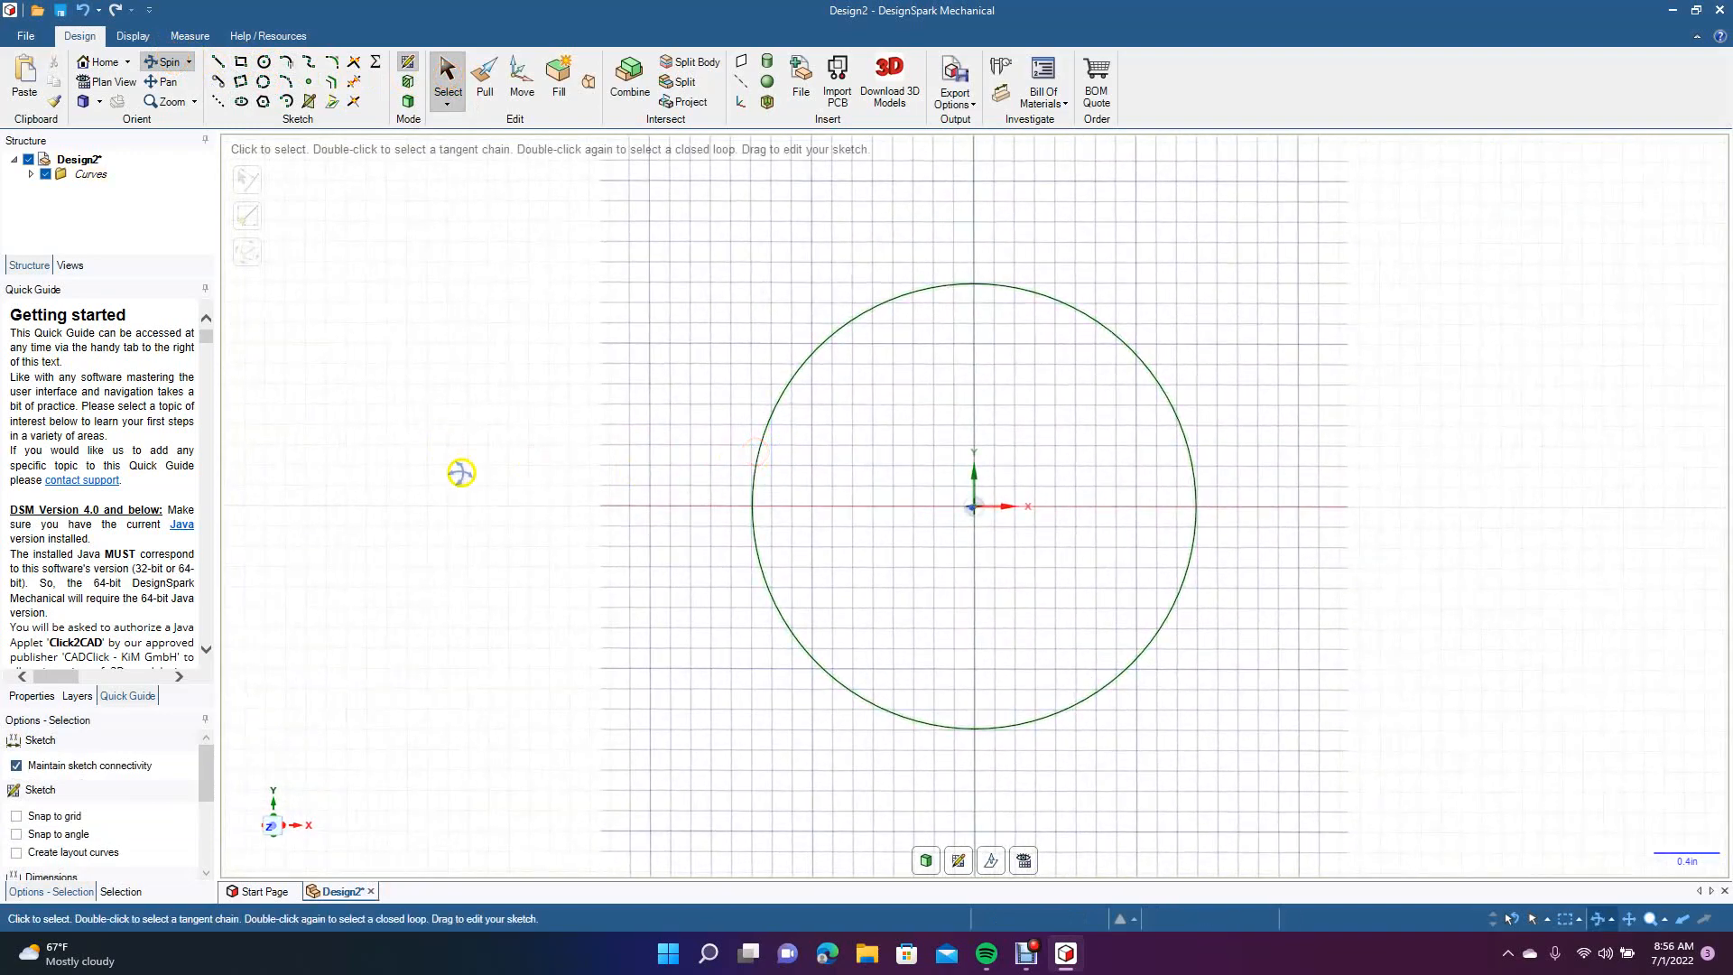
pyautogui.press('ctrl')
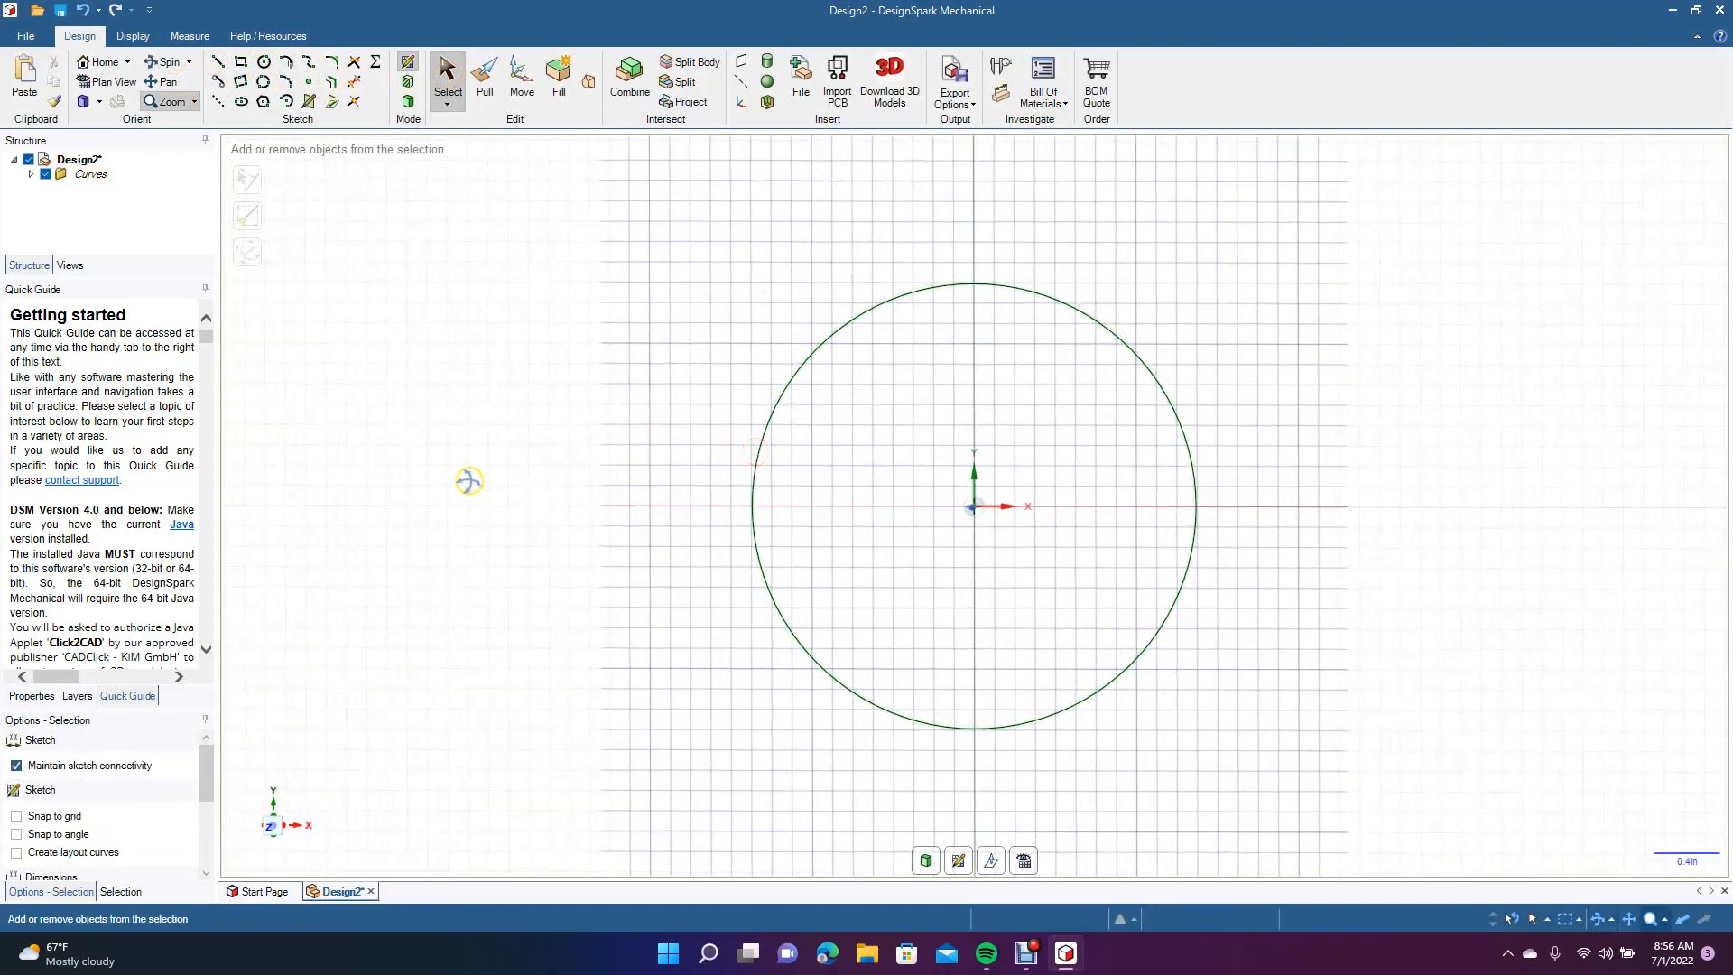
pyautogui.click(167, 82)
pyautogui.moveTo(944, 503)
pyautogui.mouseDown()
pyautogui.moveTo(425, 506)
pyautogui.moveTo(1299, 561)
pyautogui.moveTo(835, 590)
pyautogui.moveTo(840, 708)
pyautogui.moveTo(1308, 368)
pyautogui.moveTo(572, 398)
pyautogui.moveTo(806, 623)
pyautogui.moveTo(912, 611)
pyautogui.moveTo(885, 553)
pyautogui.mouseUp()
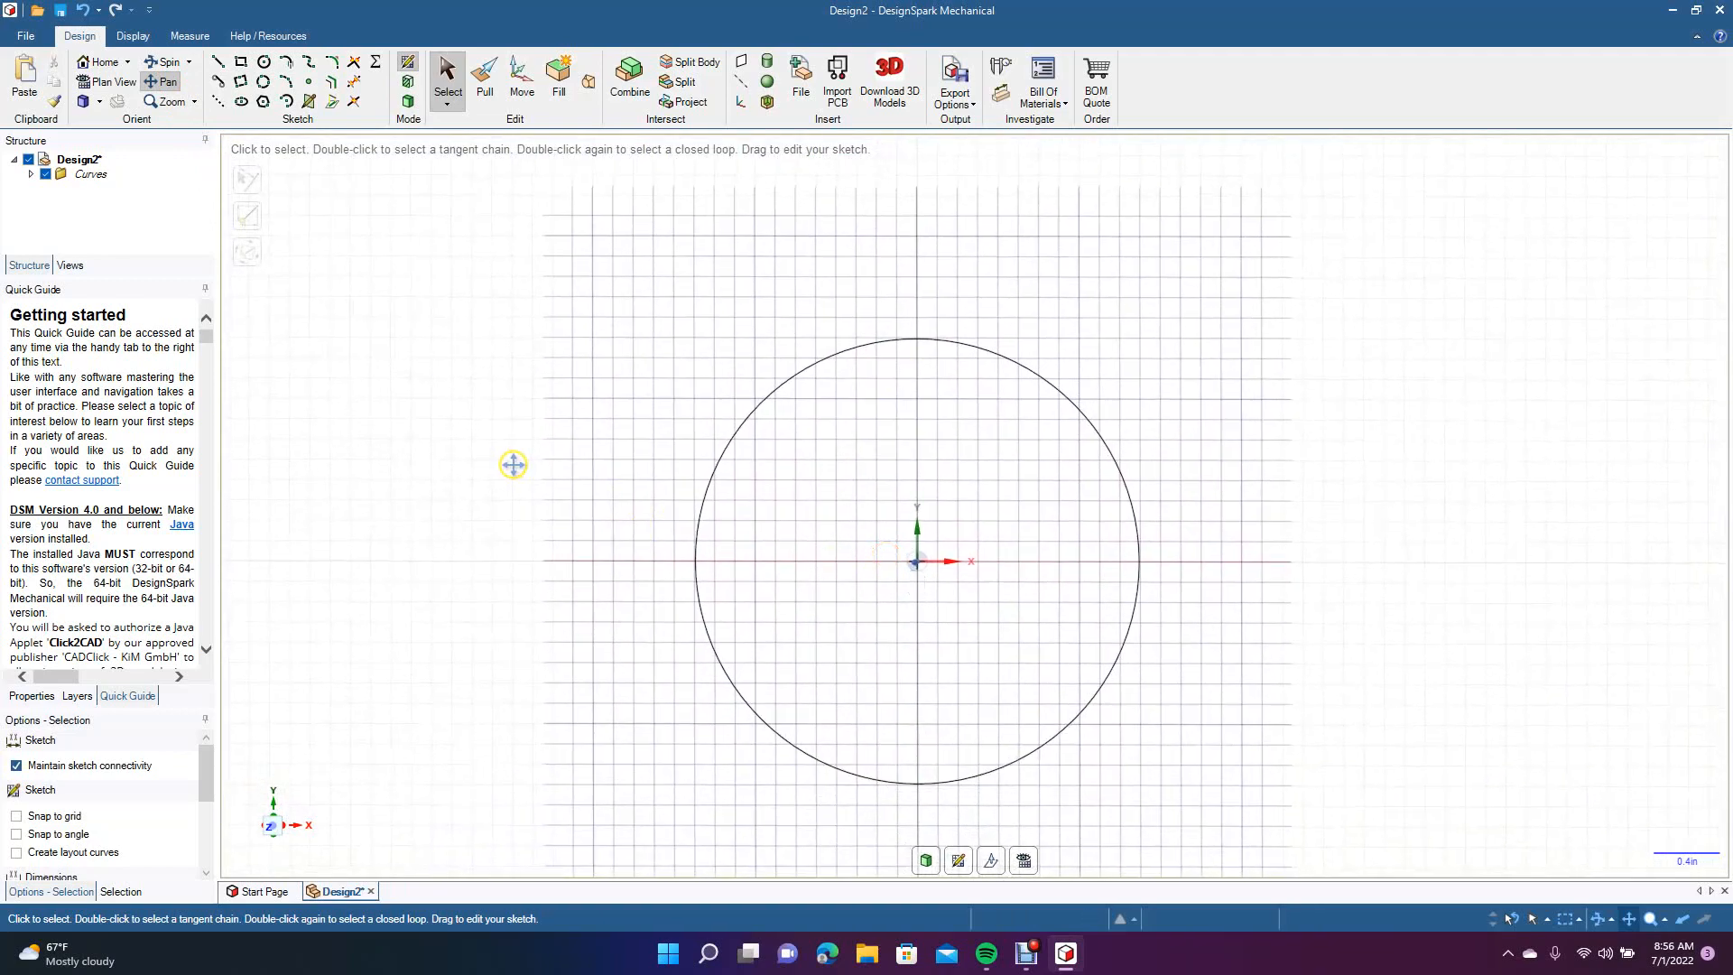
pyautogui.click(161, 101)
pyautogui.moveTo(735, 466)
pyautogui.mouseDown()
pyautogui.moveTo(773, 483)
pyautogui.moveTo(545, 430)
pyautogui.moveTo(406, 367)
pyautogui.moveTo(713, 458)
pyautogui.moveTo(1308, 754)
pyautogui.moveTo(863, 560)
pyautogui.moveTo(652, 493)
pyautogui.mouseUp()
# Delete the sketched circle around the origin.
pyautogui.click(442, 90)
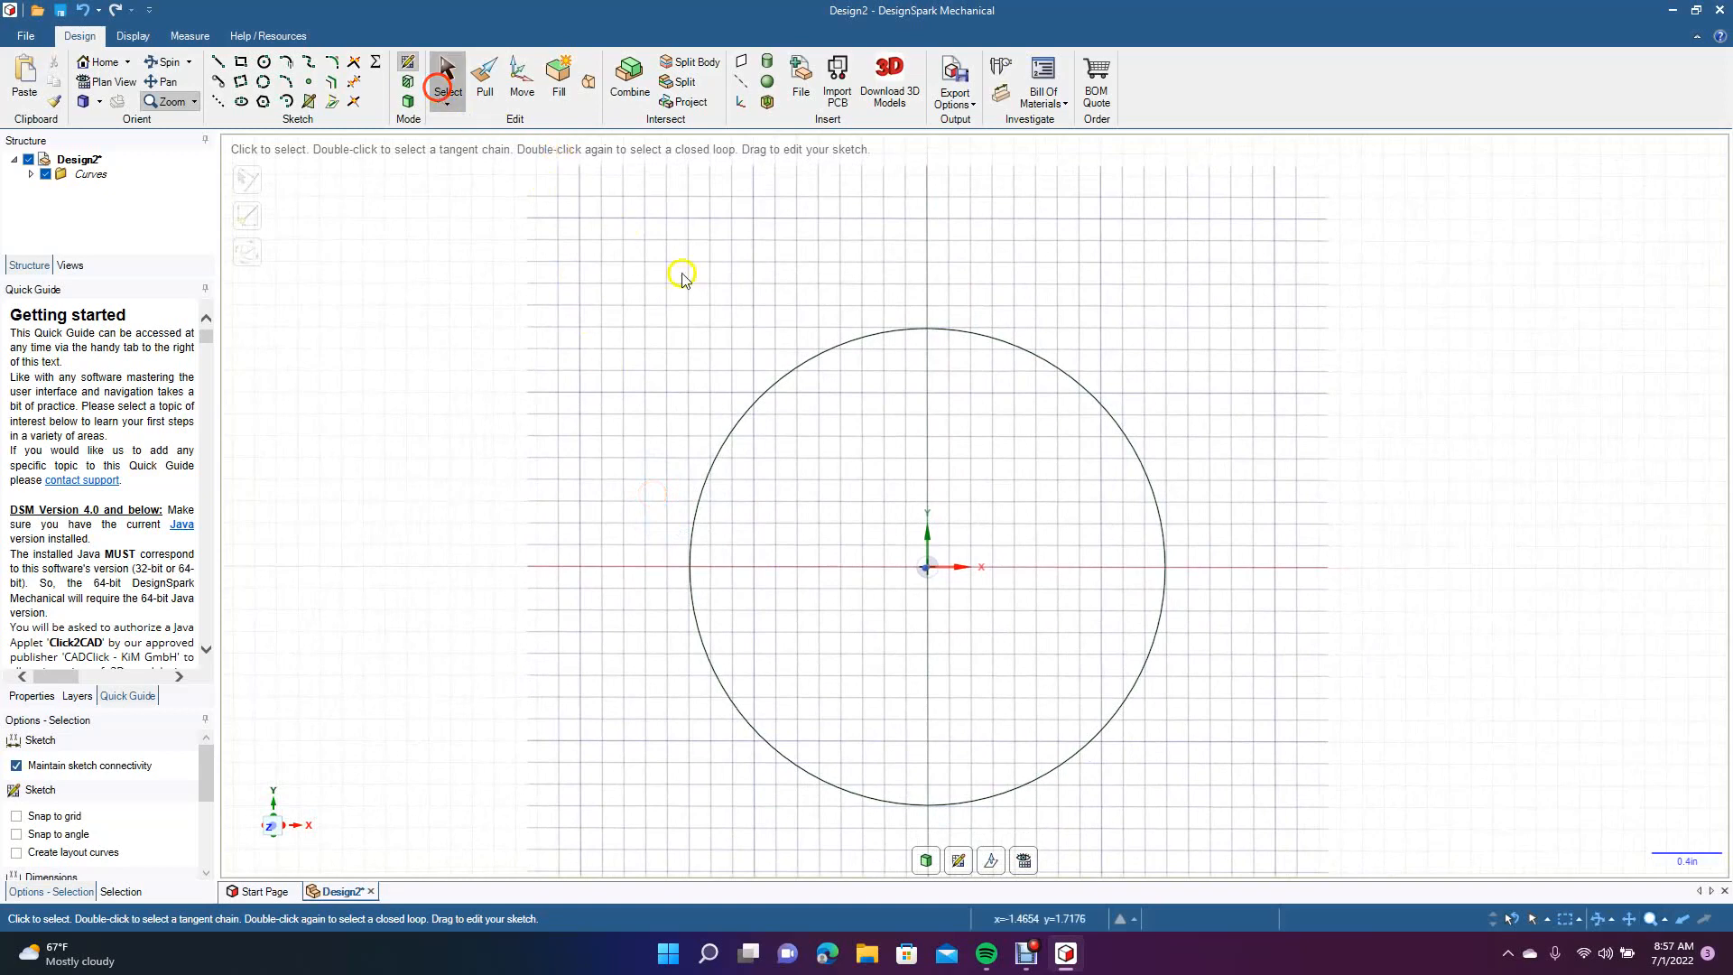
pyautogui.click(771, 379)
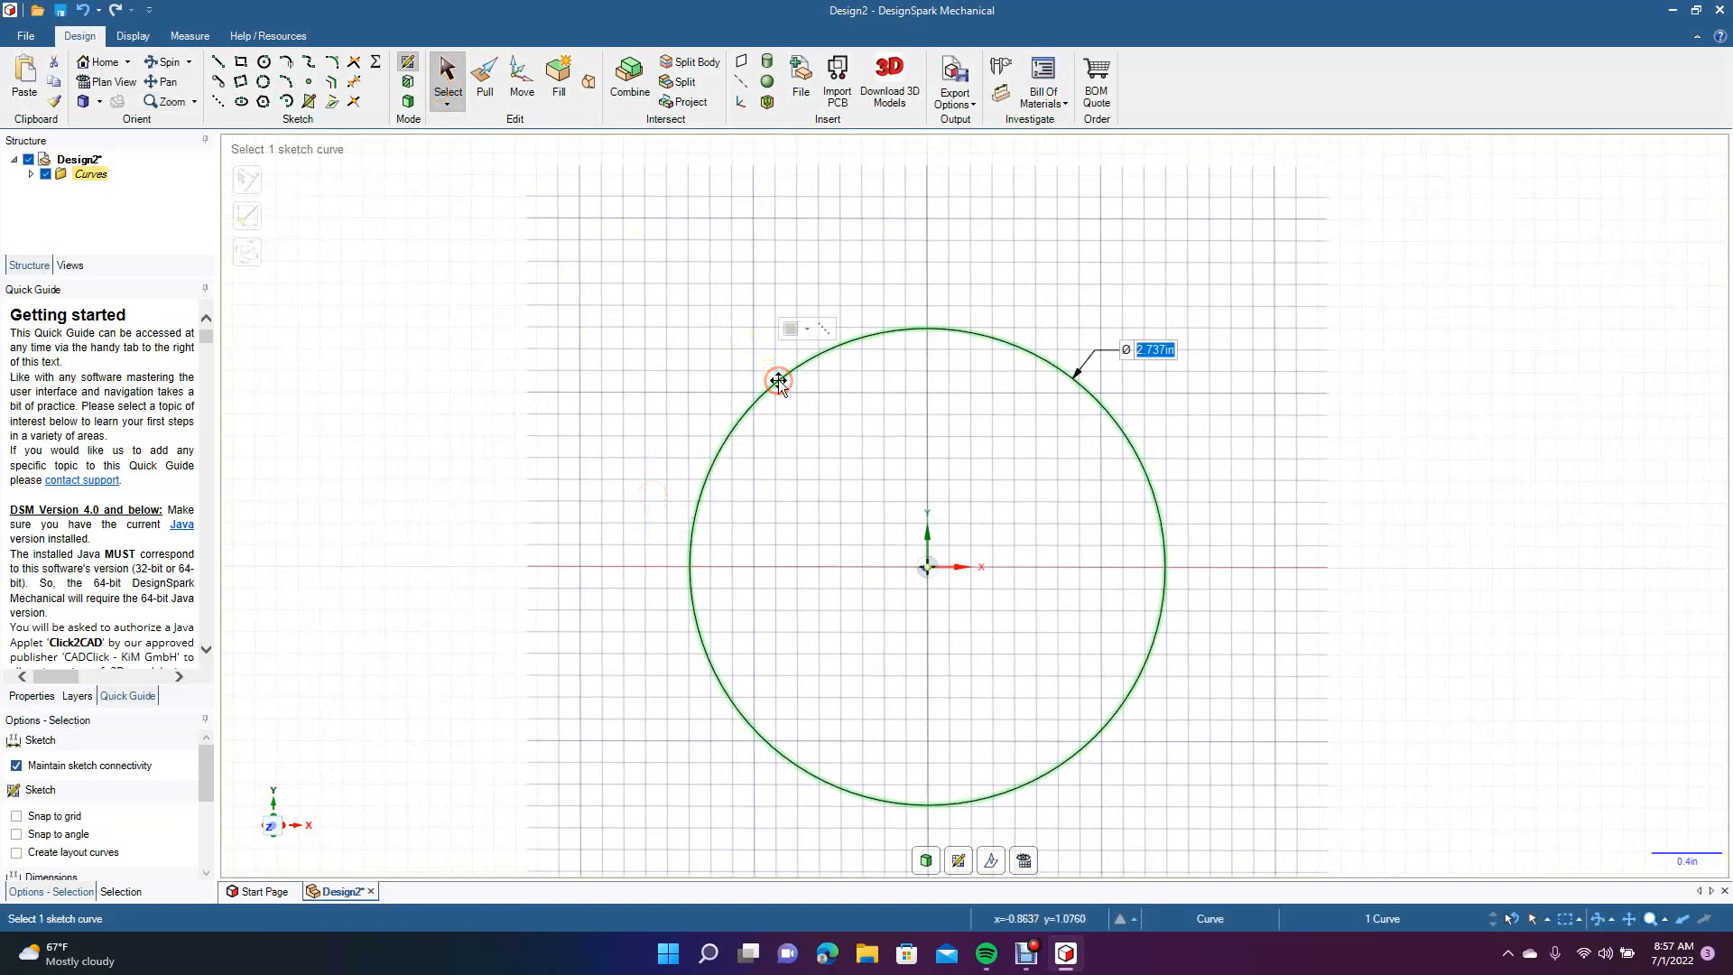
pyautogui.press('Delete')
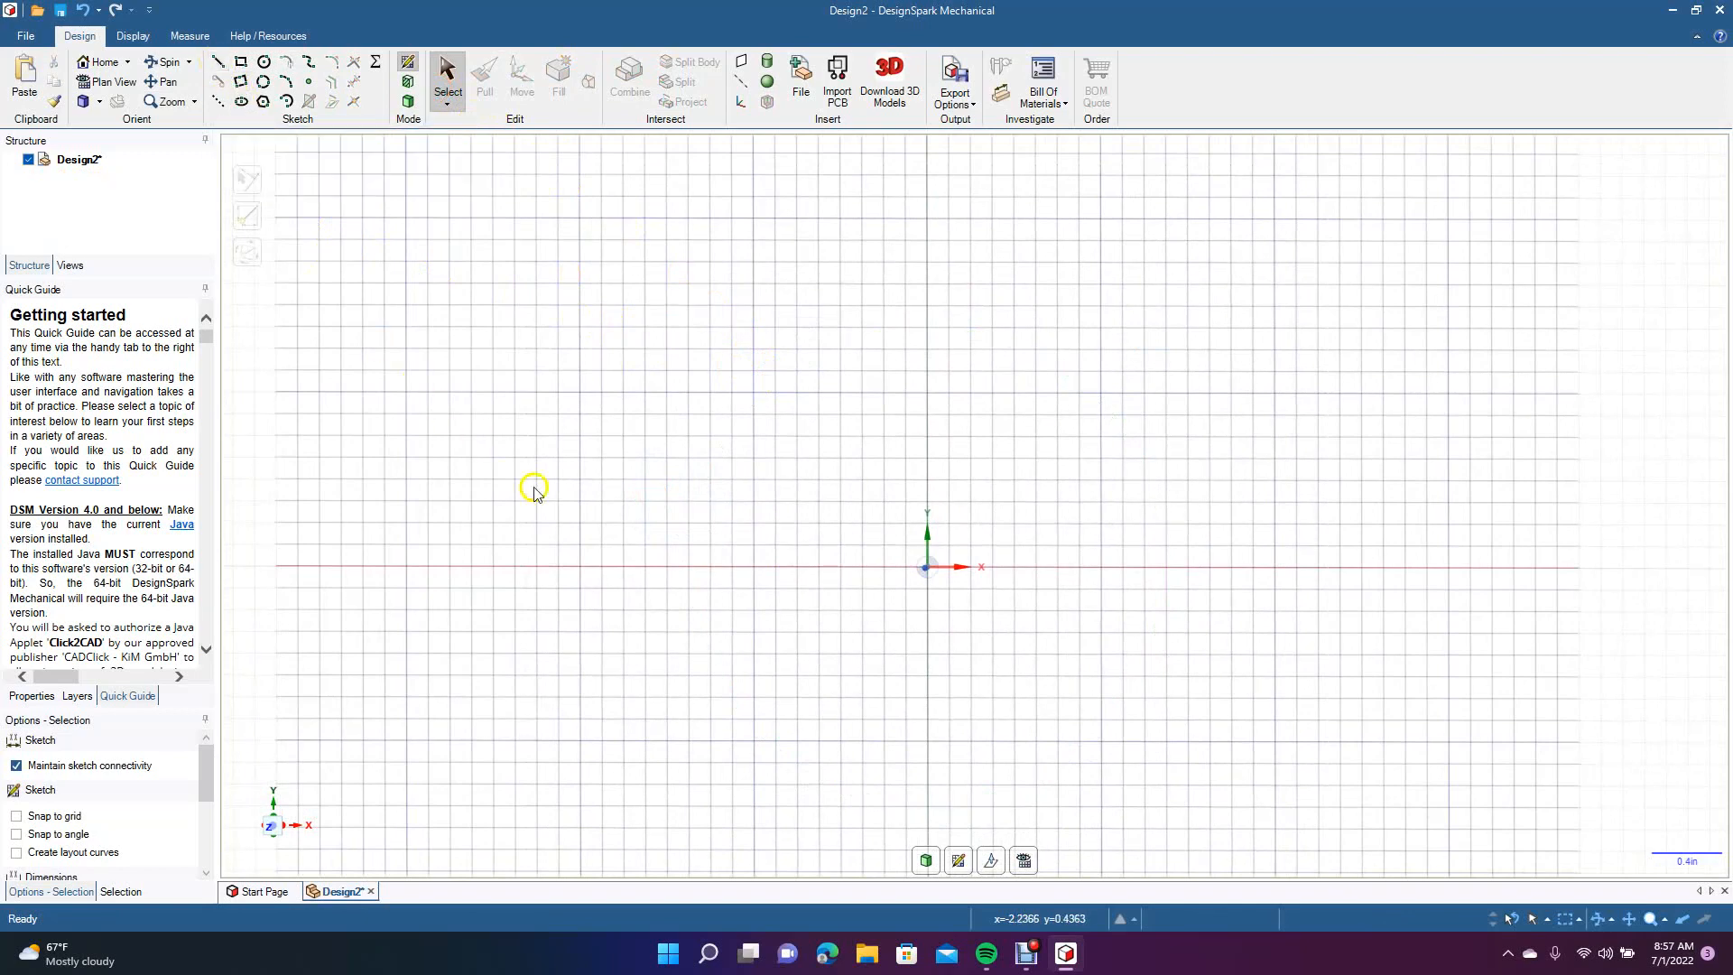
# Start the Line tool and turn on snapping to the grid for sketching.
pyautogui.click(219, 65)
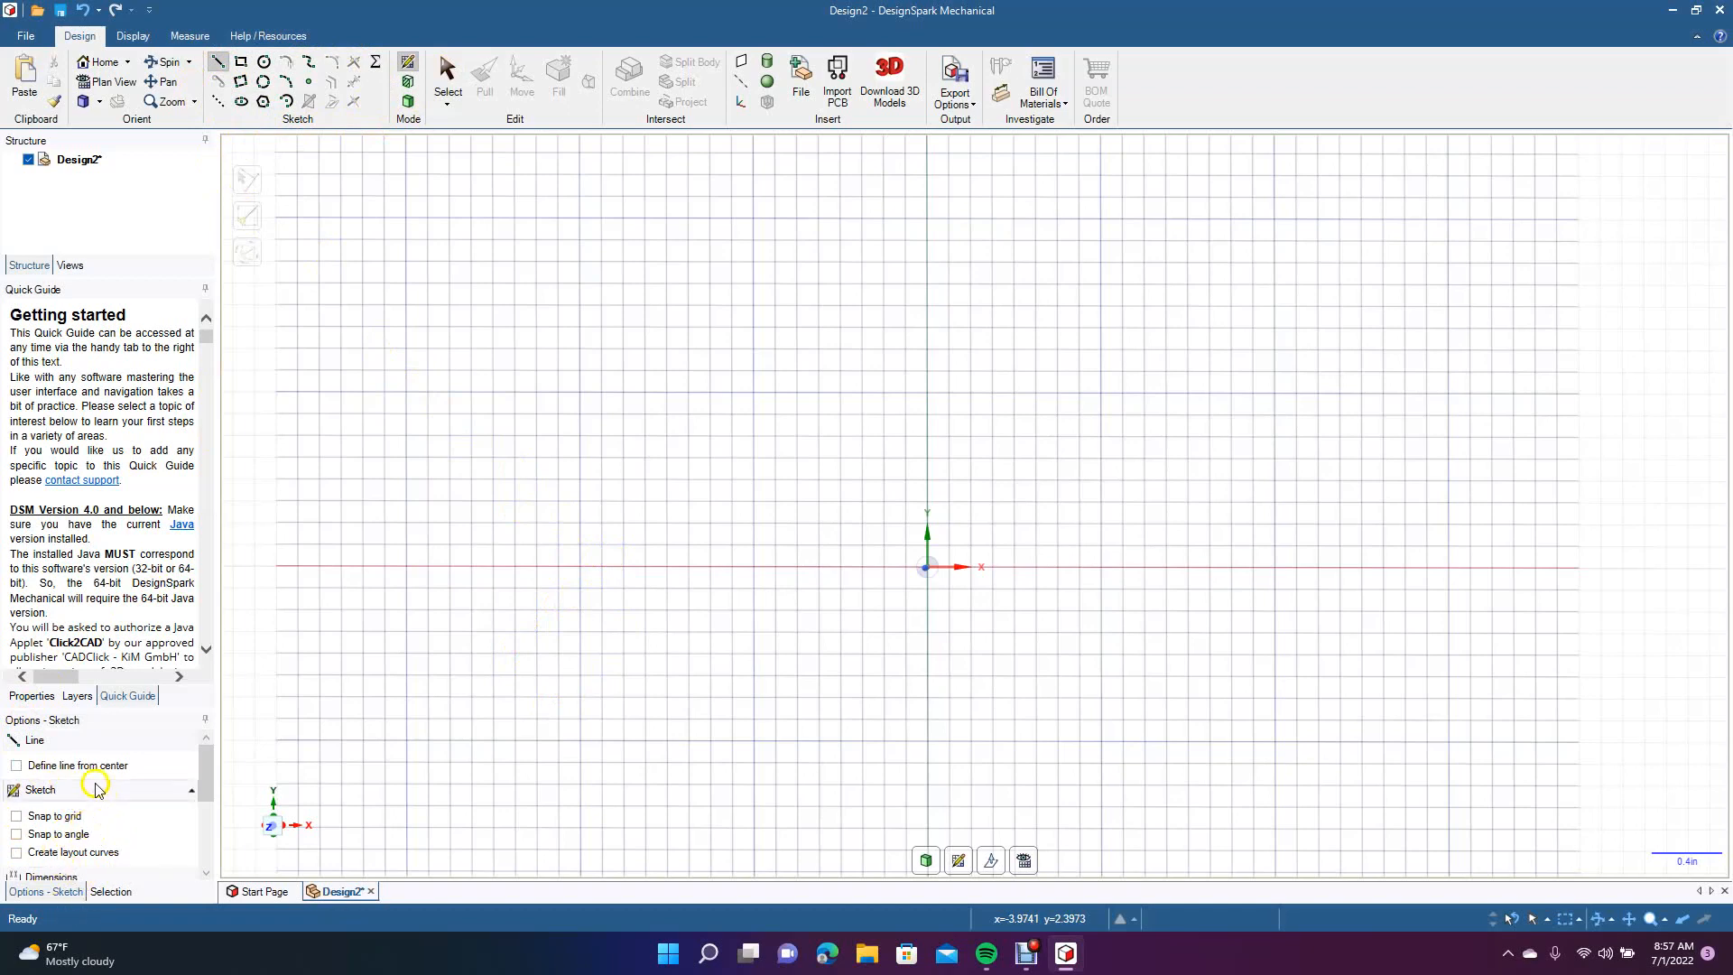
pyautogui.click(98, 852)
pyautogui.click(81, 823)
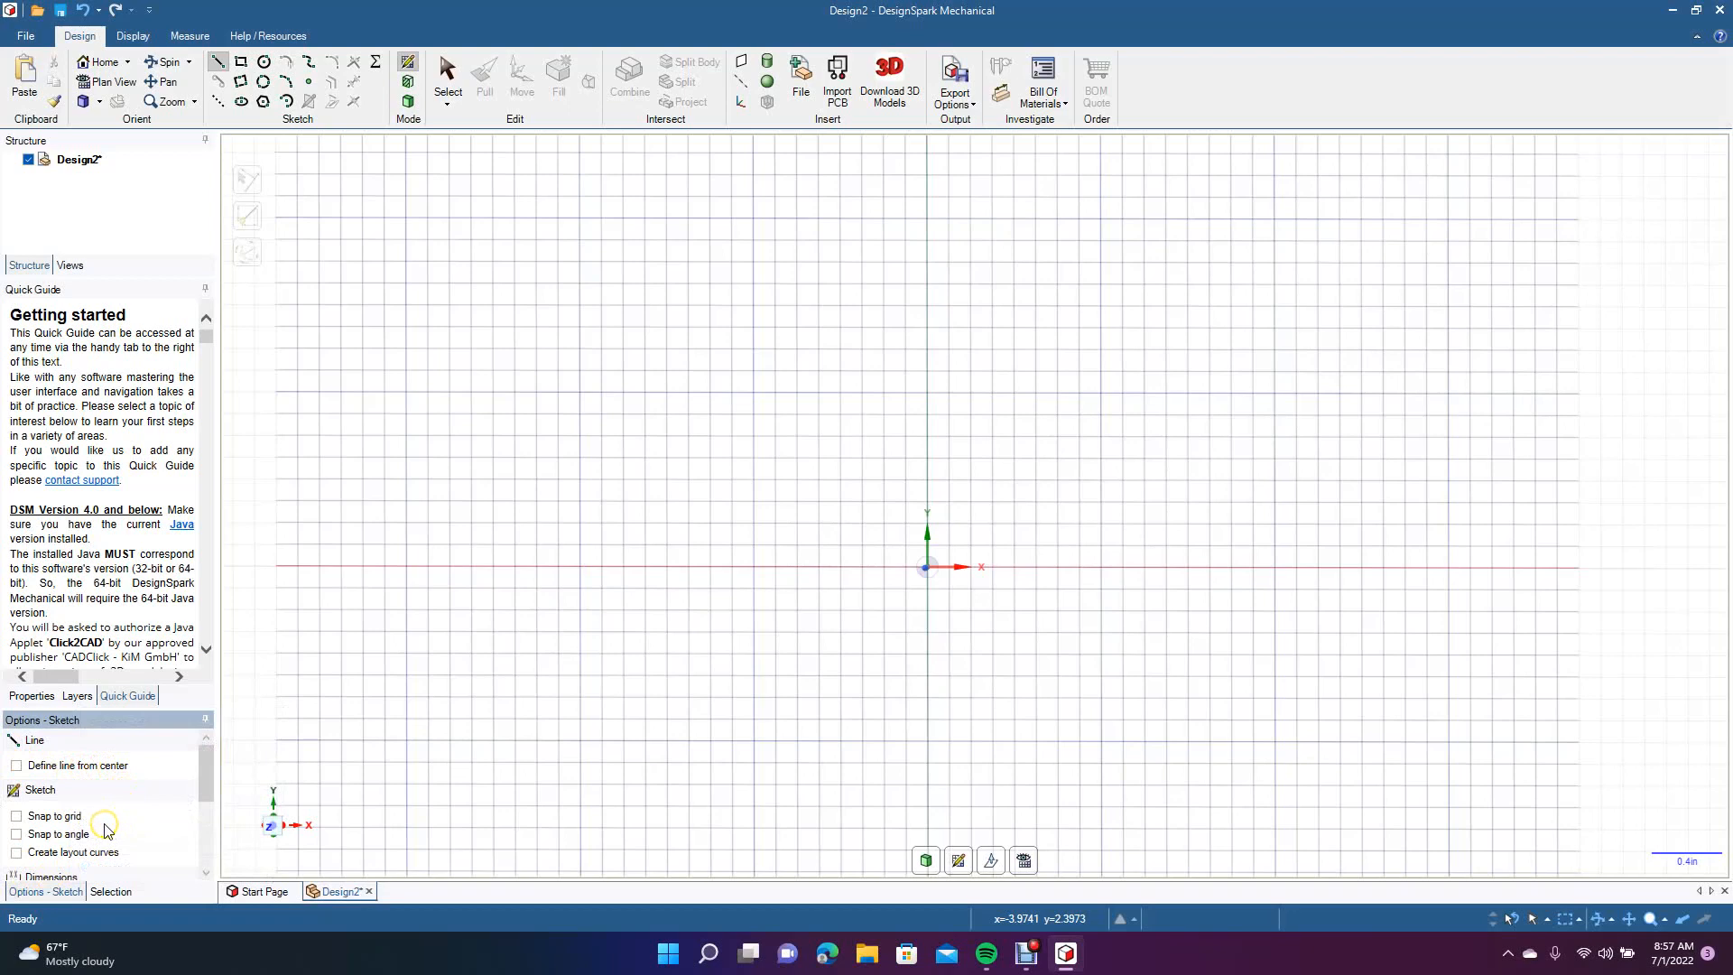
pyautogui.click(79, 817)
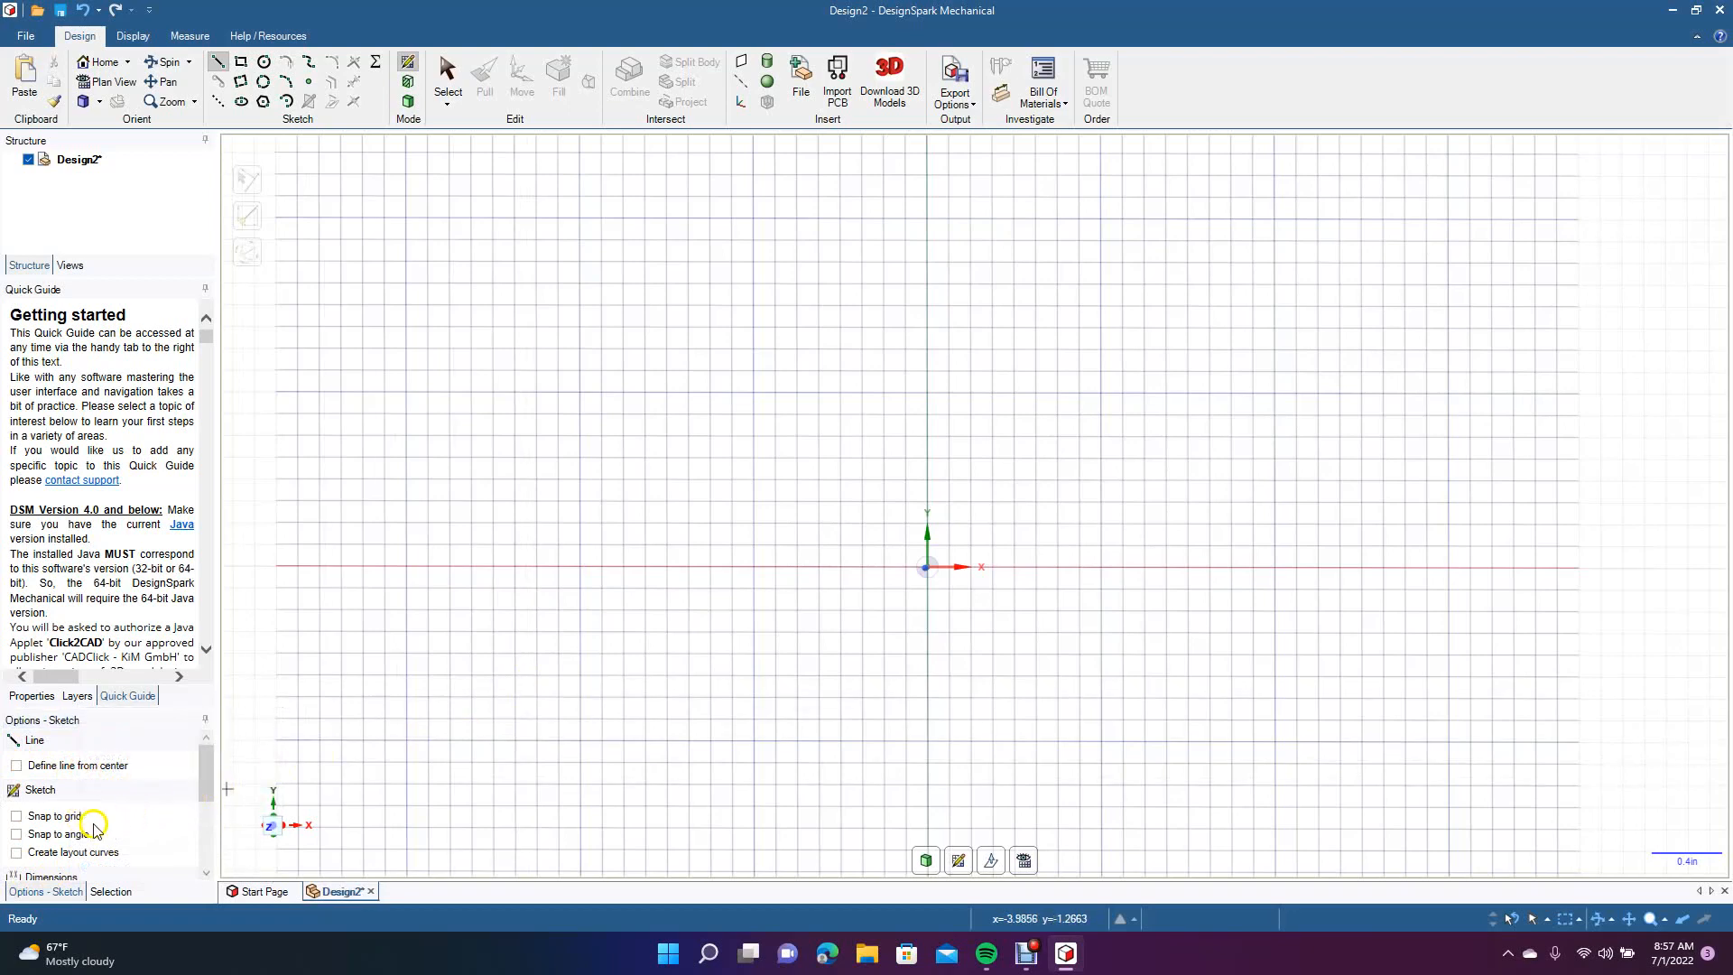
pyautogui.click(69, 816)
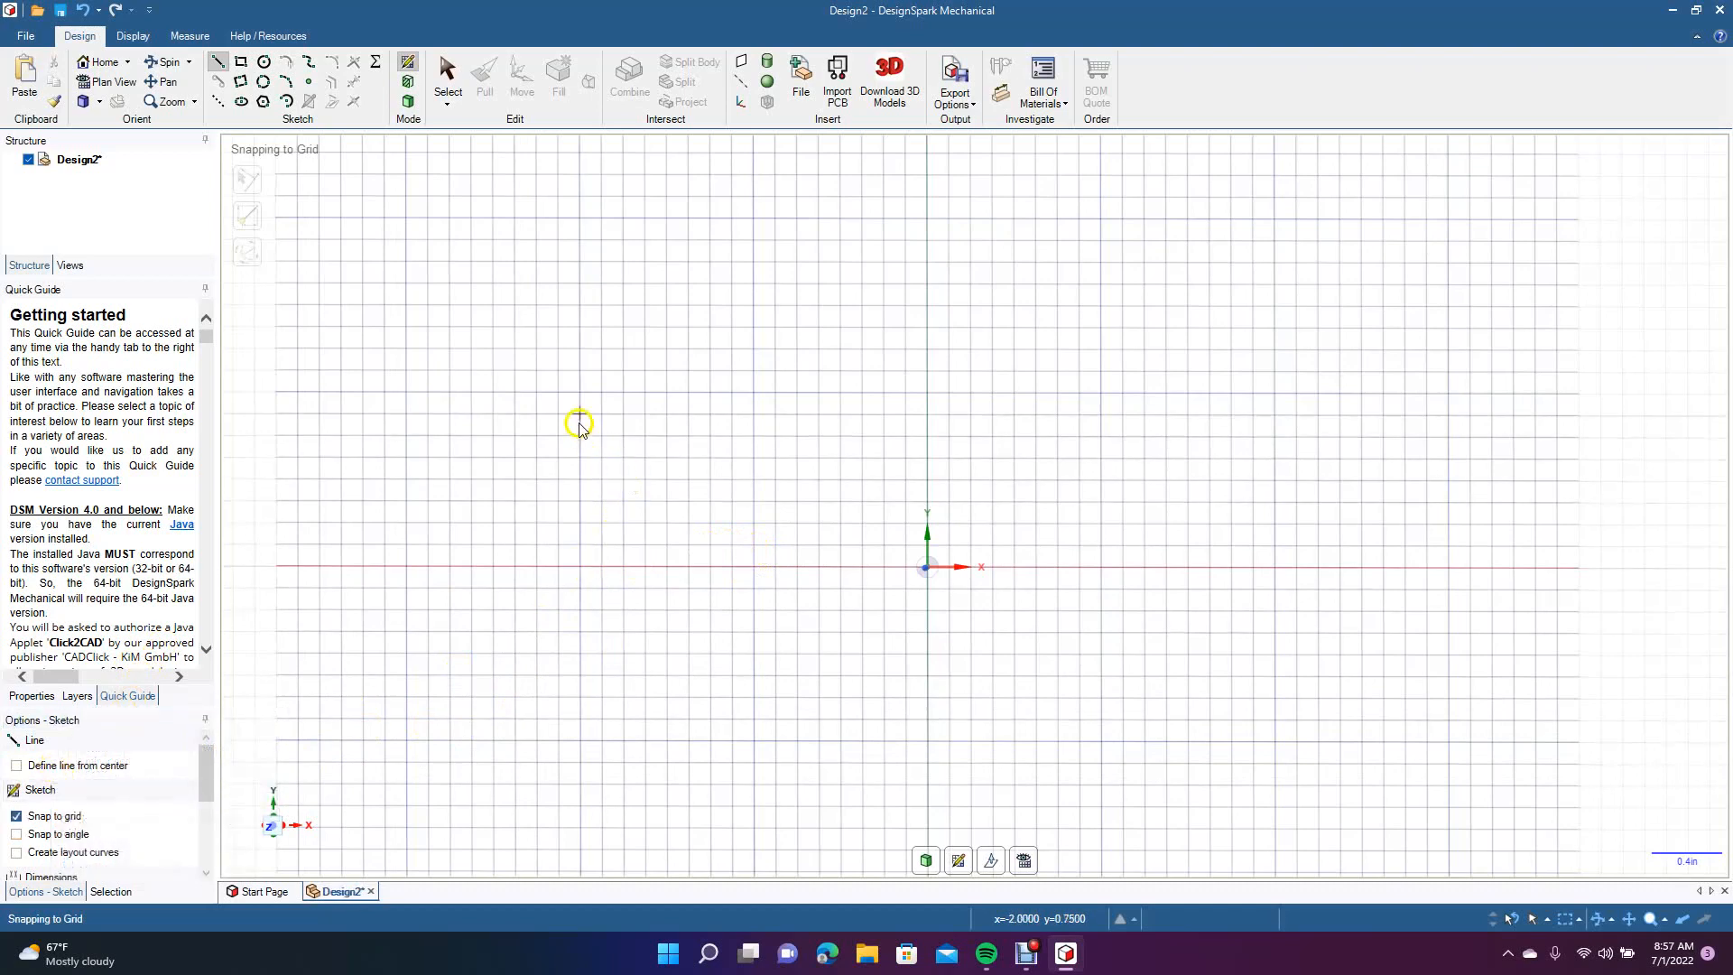
# Sketch a closed nine-sided outline with grid-snapped lines, including a sloped lower-right corner, a notch on the left and a pointed upper-left end.
pyautogui.click(578, 395)
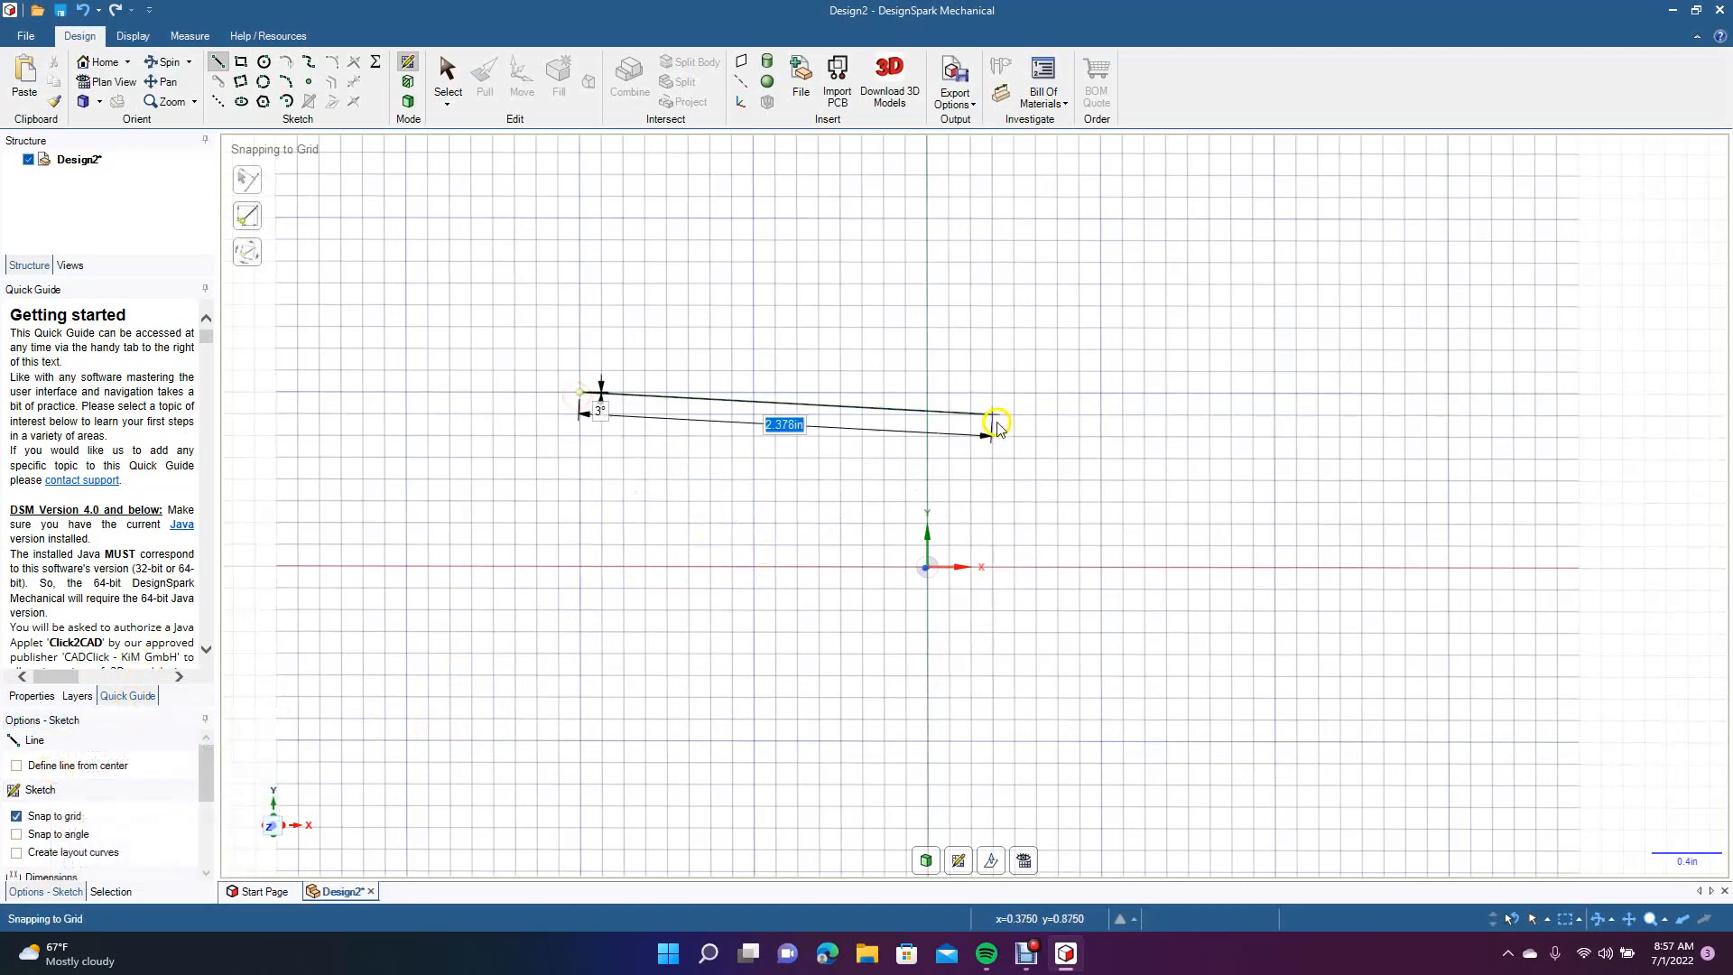
pyautogui.click(972, 392)
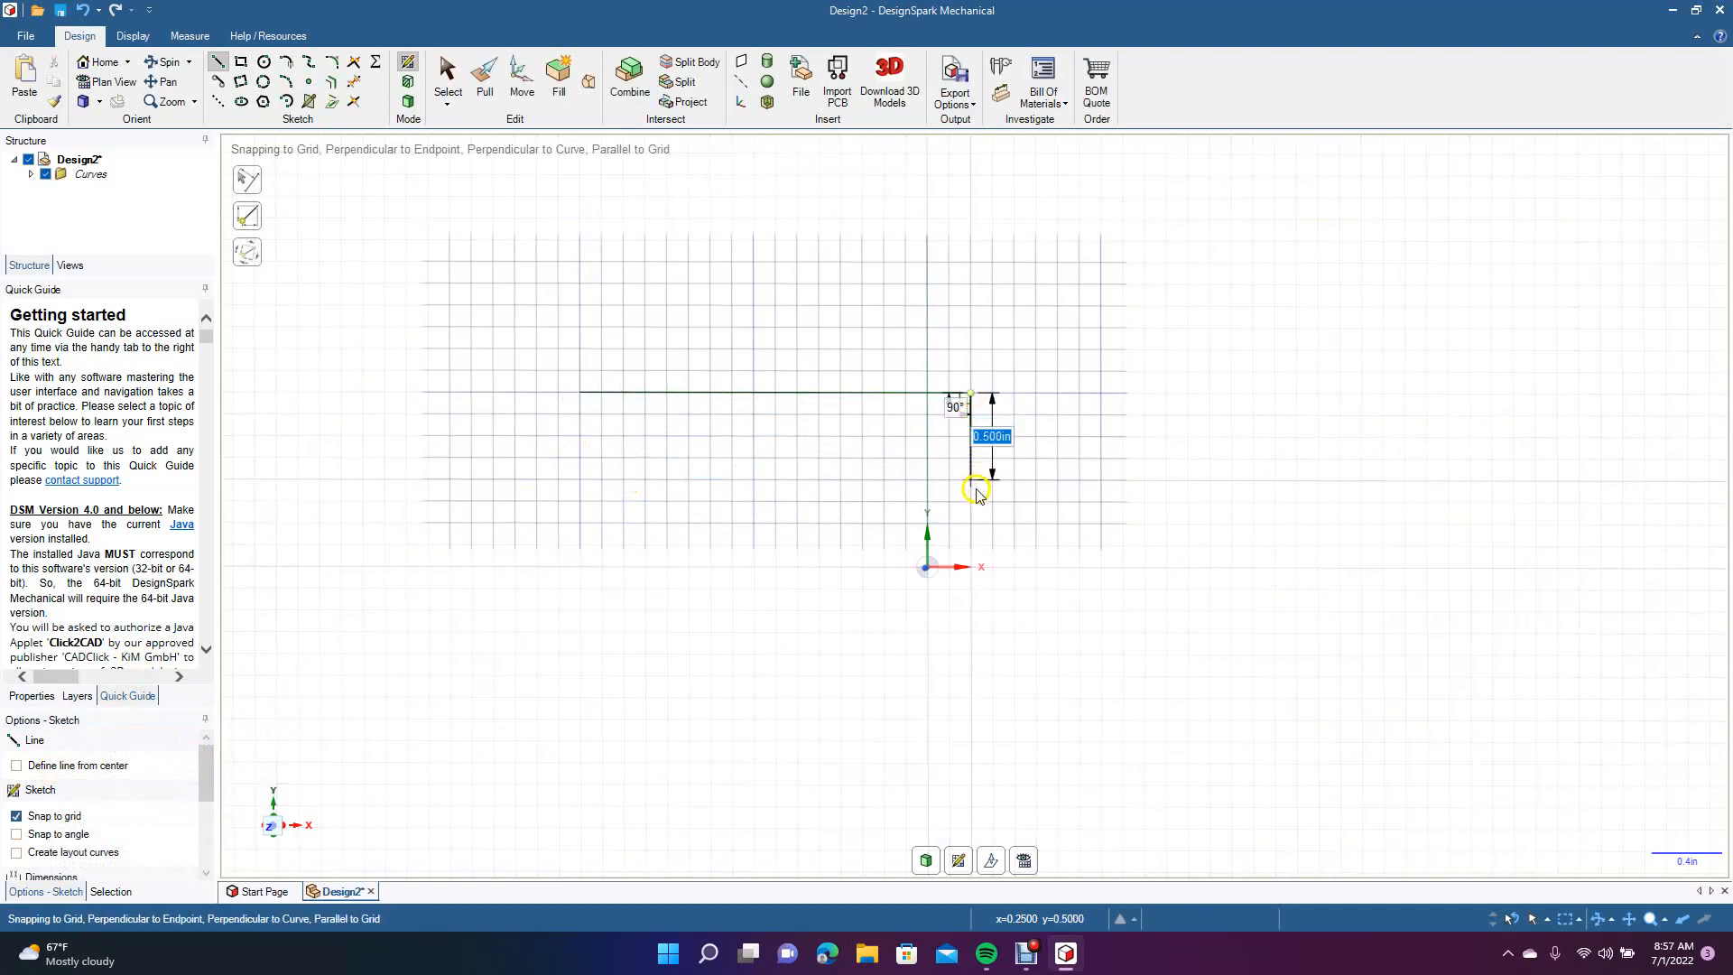
pyautogui.click(970, 479)
pyautogui.click(864, 569)
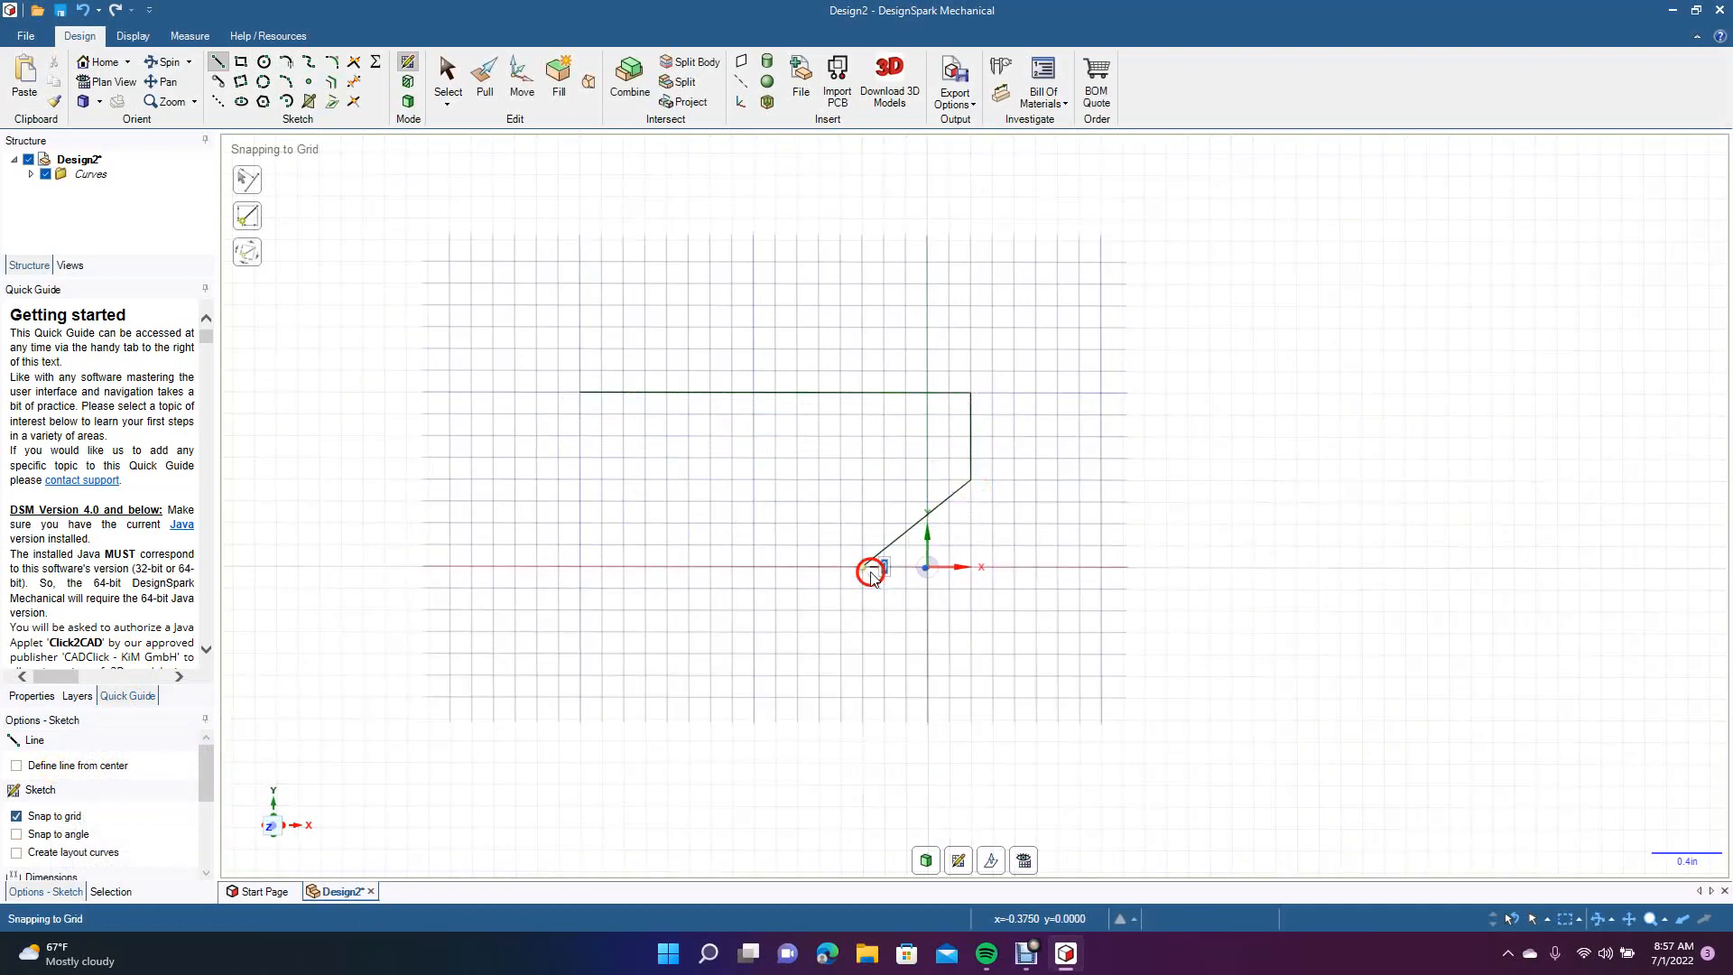
pyautogui.click(594, 566)
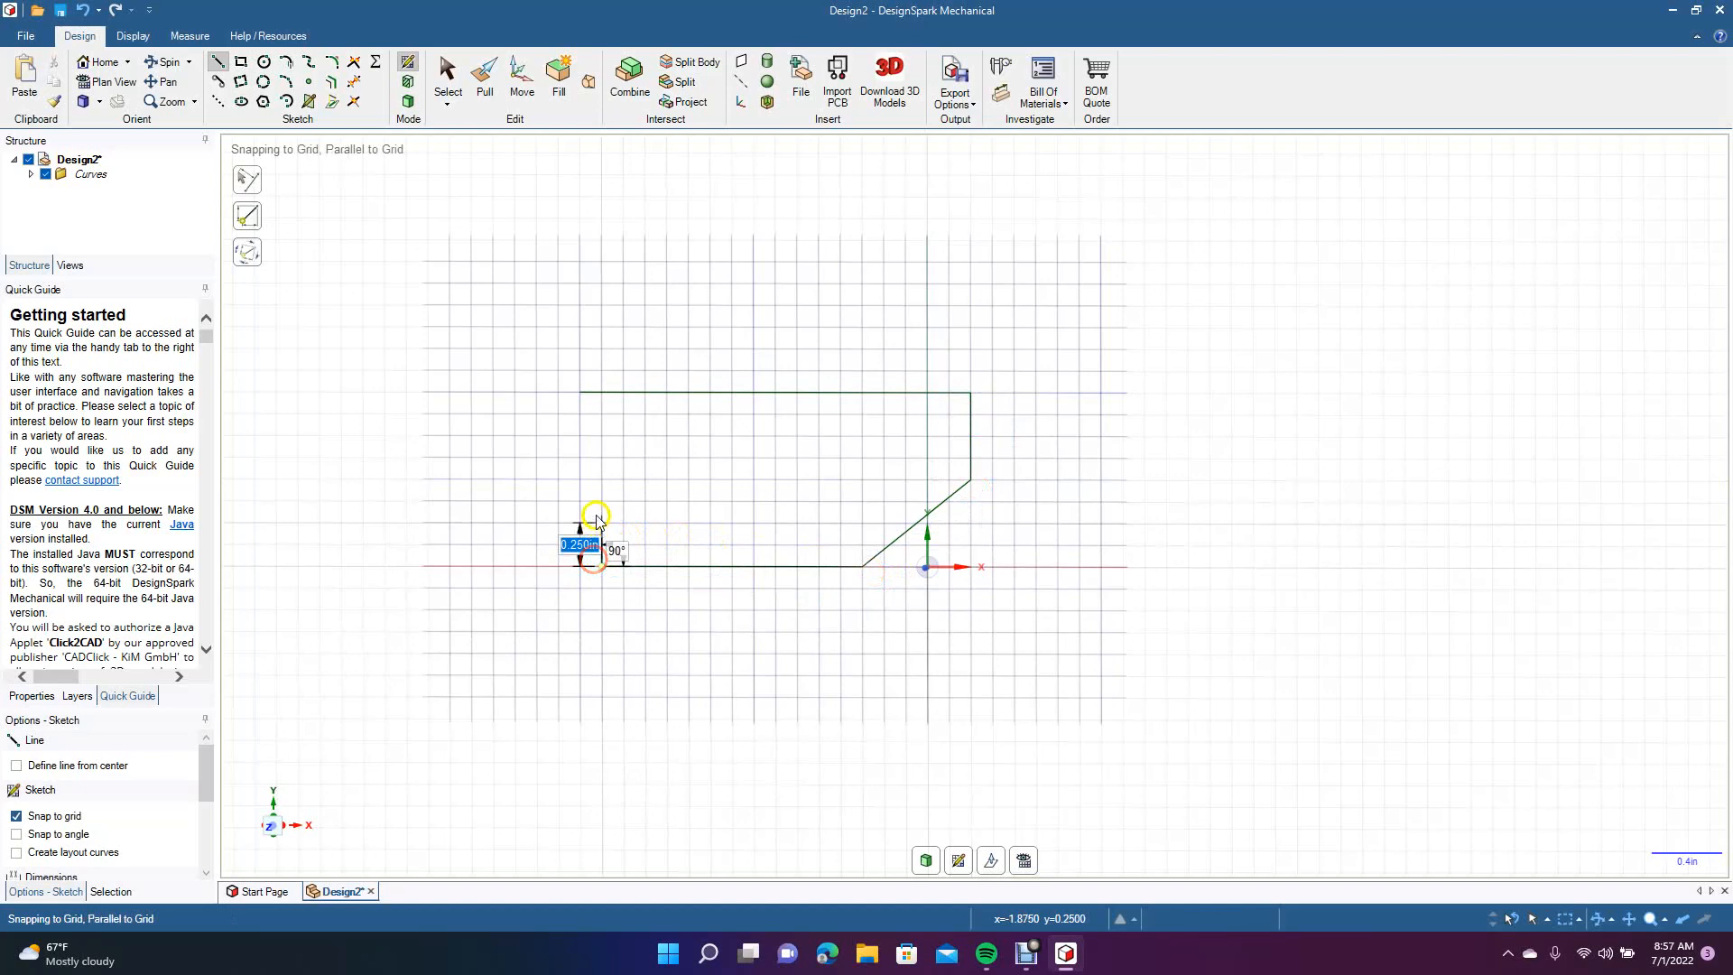
pyautogui.click(595, 466)
pyautogui.click(708, 457)
pyautogui.click(710, 437)
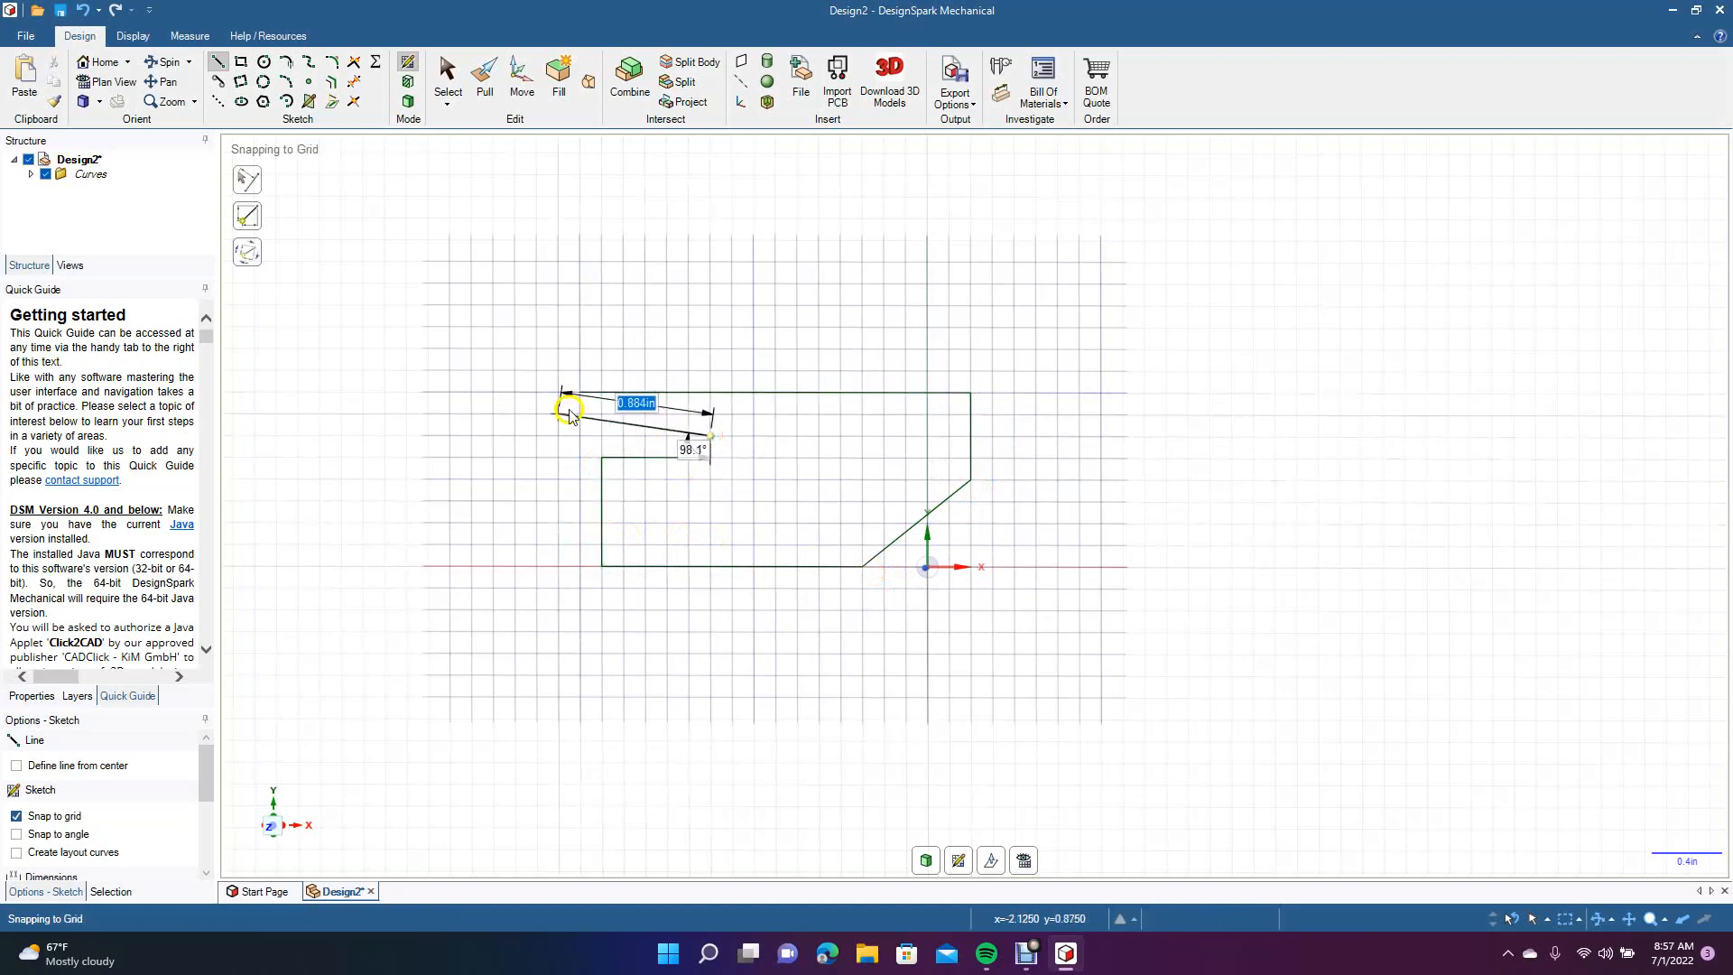
pyautogui.click(427, 436)
pyautogui.click(581, 394)
pyautogui.click(445, 88)
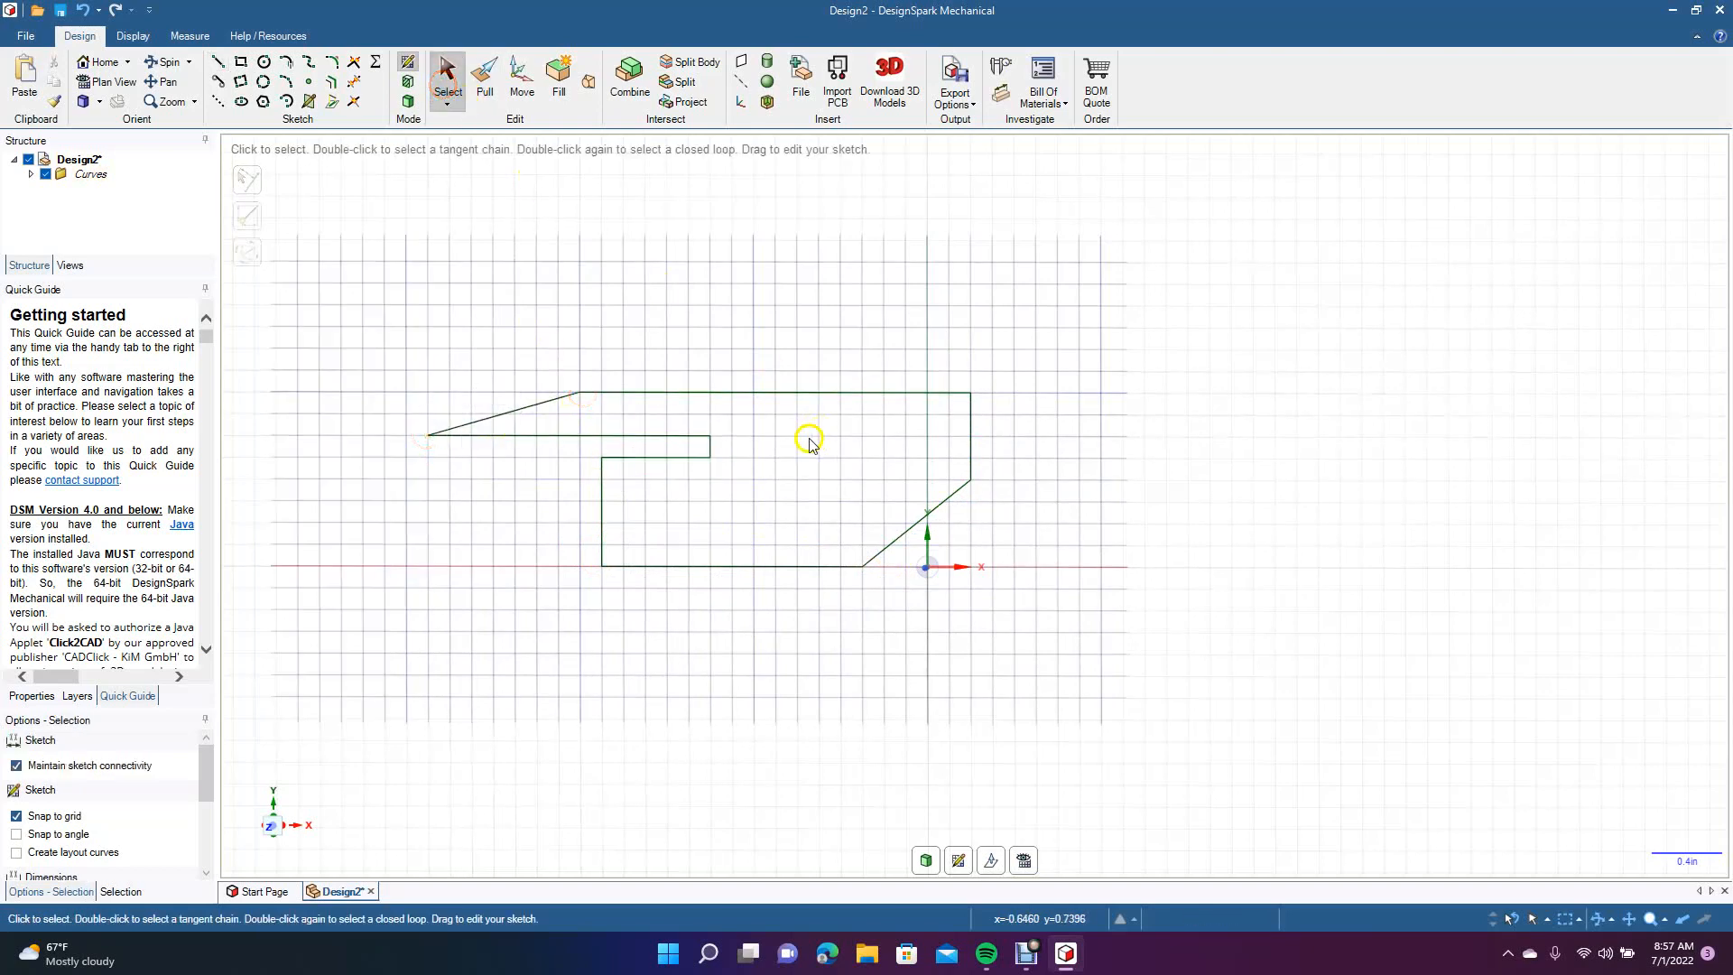
# Select all nine lines of the closed outline and delete them.
pyautogui.click(167, 82)
pyautogui.moveTo(336, 272); pyautogui.dragTo(510, 289)
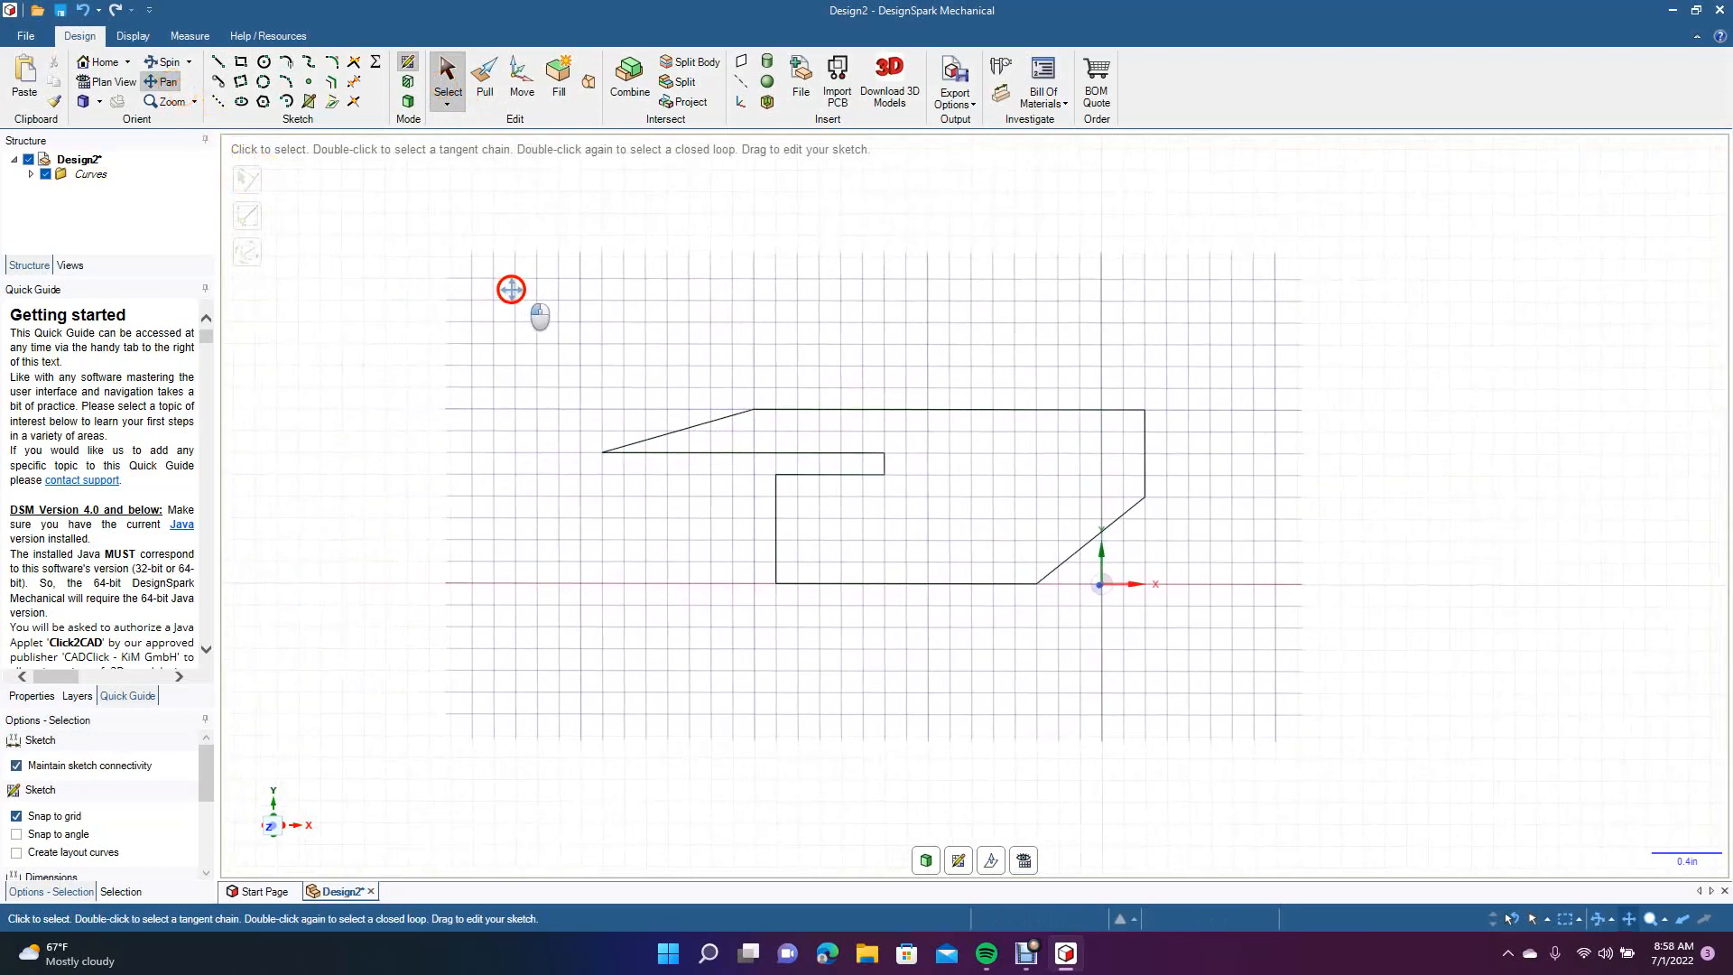
pyautogui.click(447, 79)
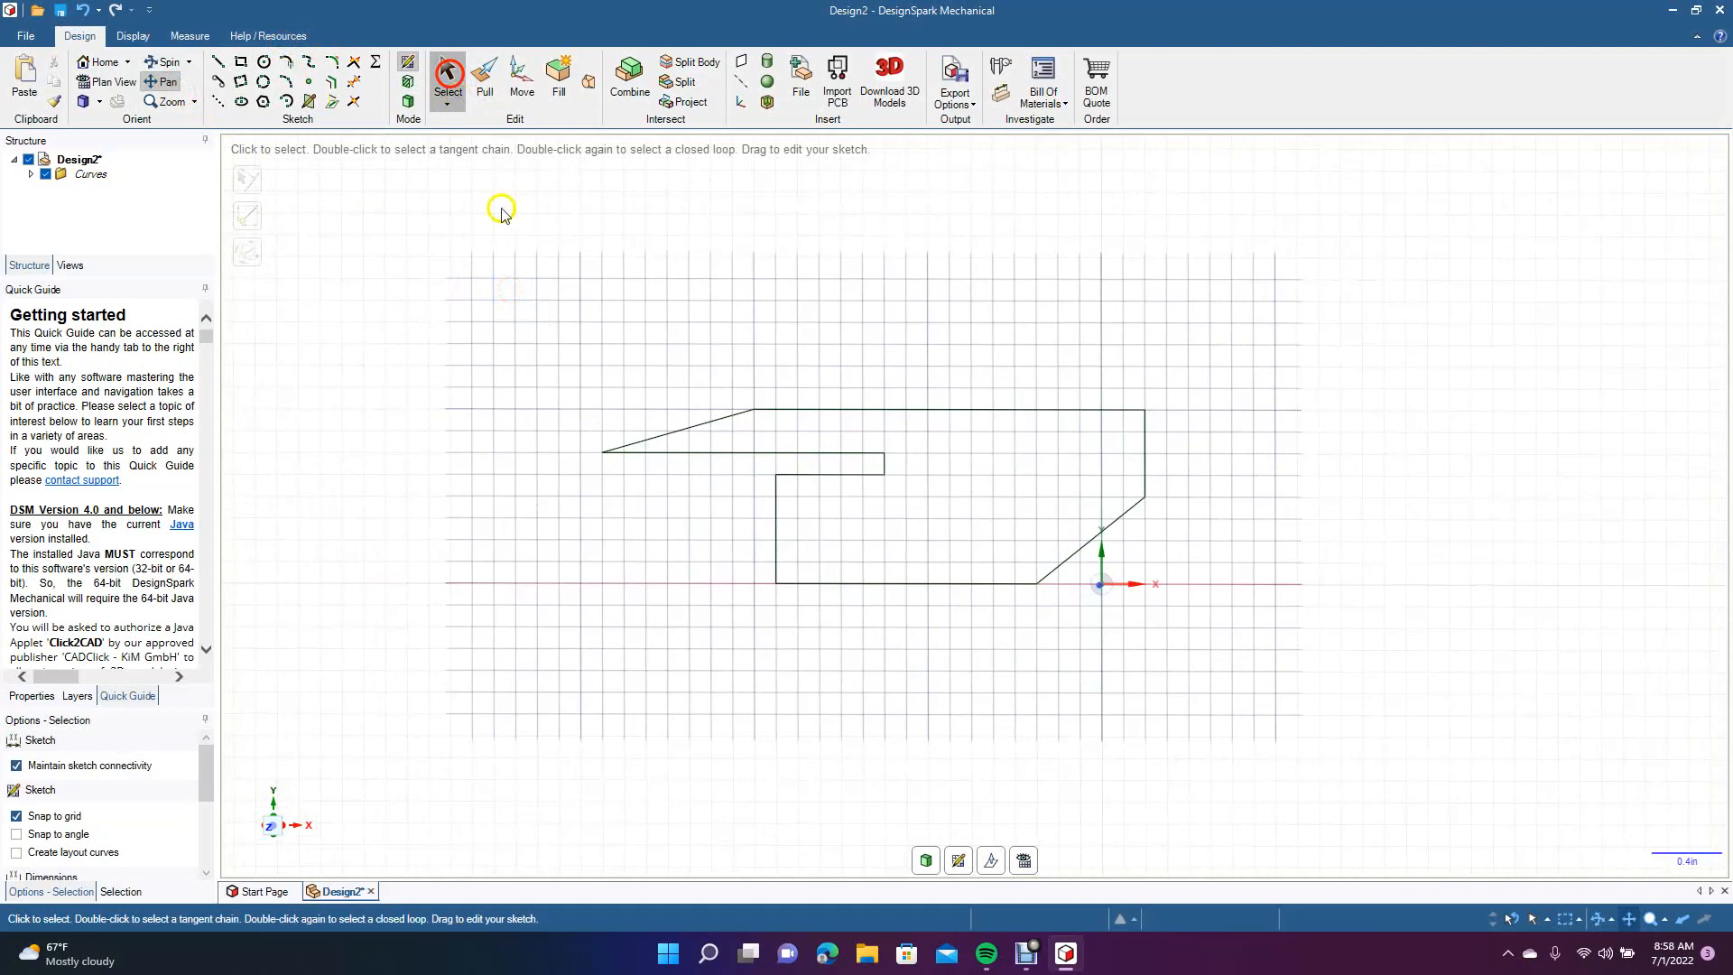
pyautogui.moveTo(518, 302)
pyautogui.mouseDown()
pyautogui.moveTo(1152, 588)
pyautogui.moveTo(1264, 664)
pyautogui.mouseUp()
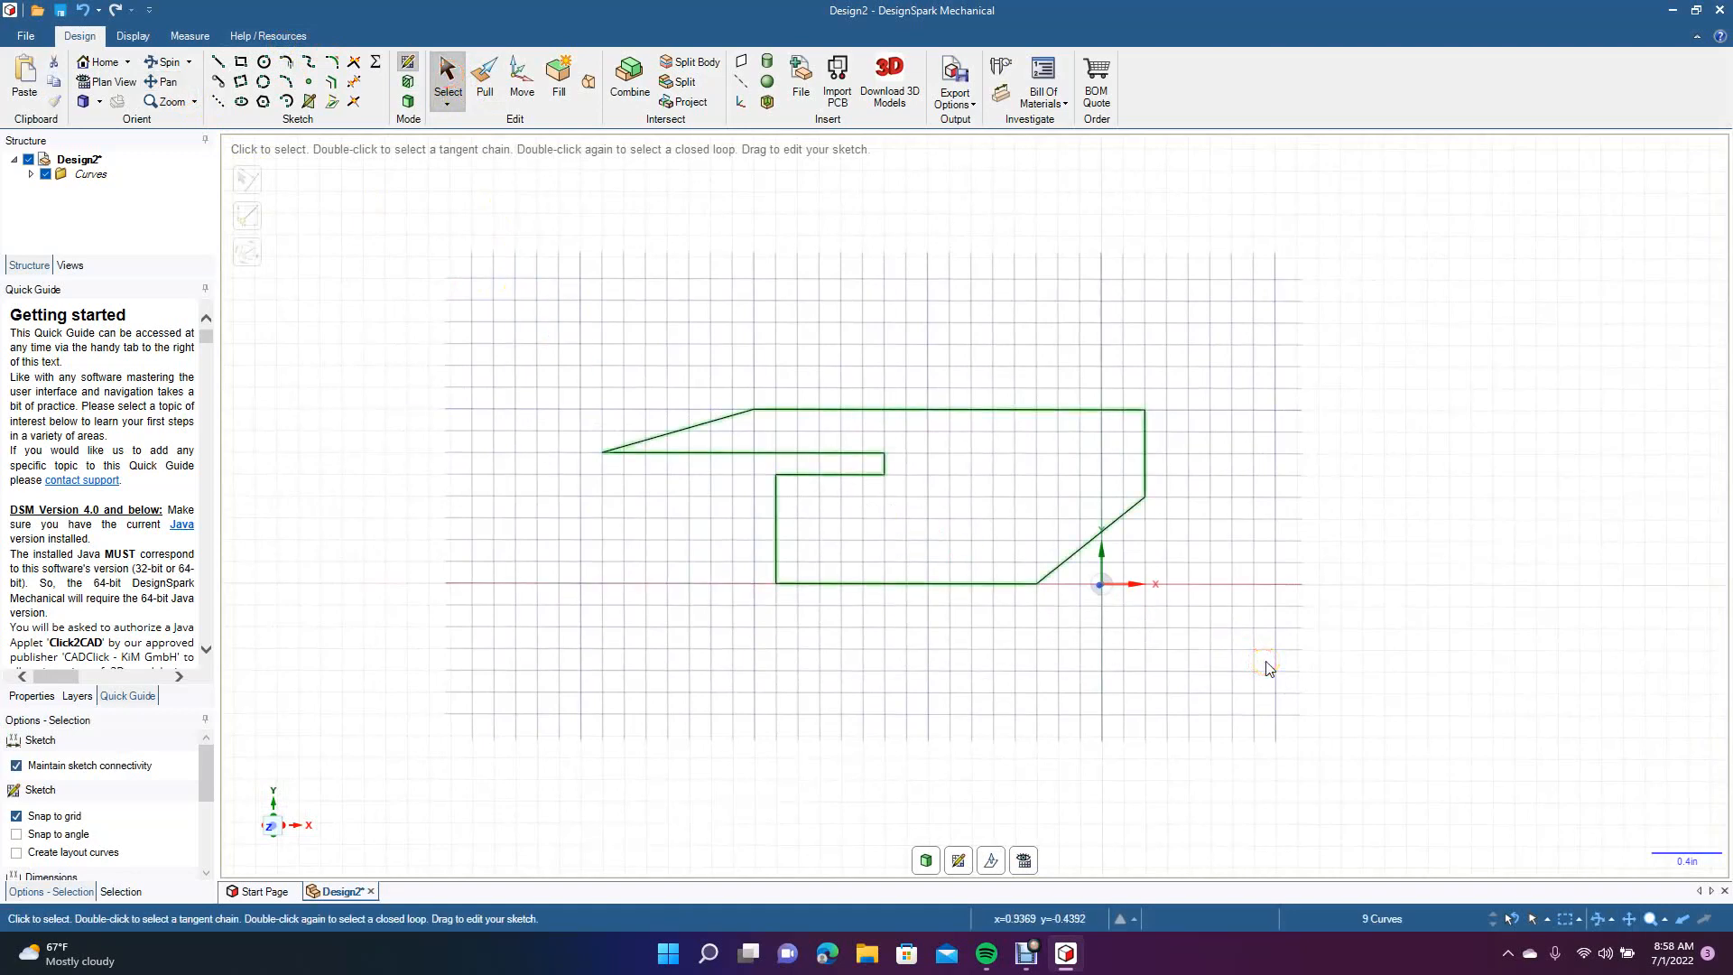
pyautogui.press('Delete')
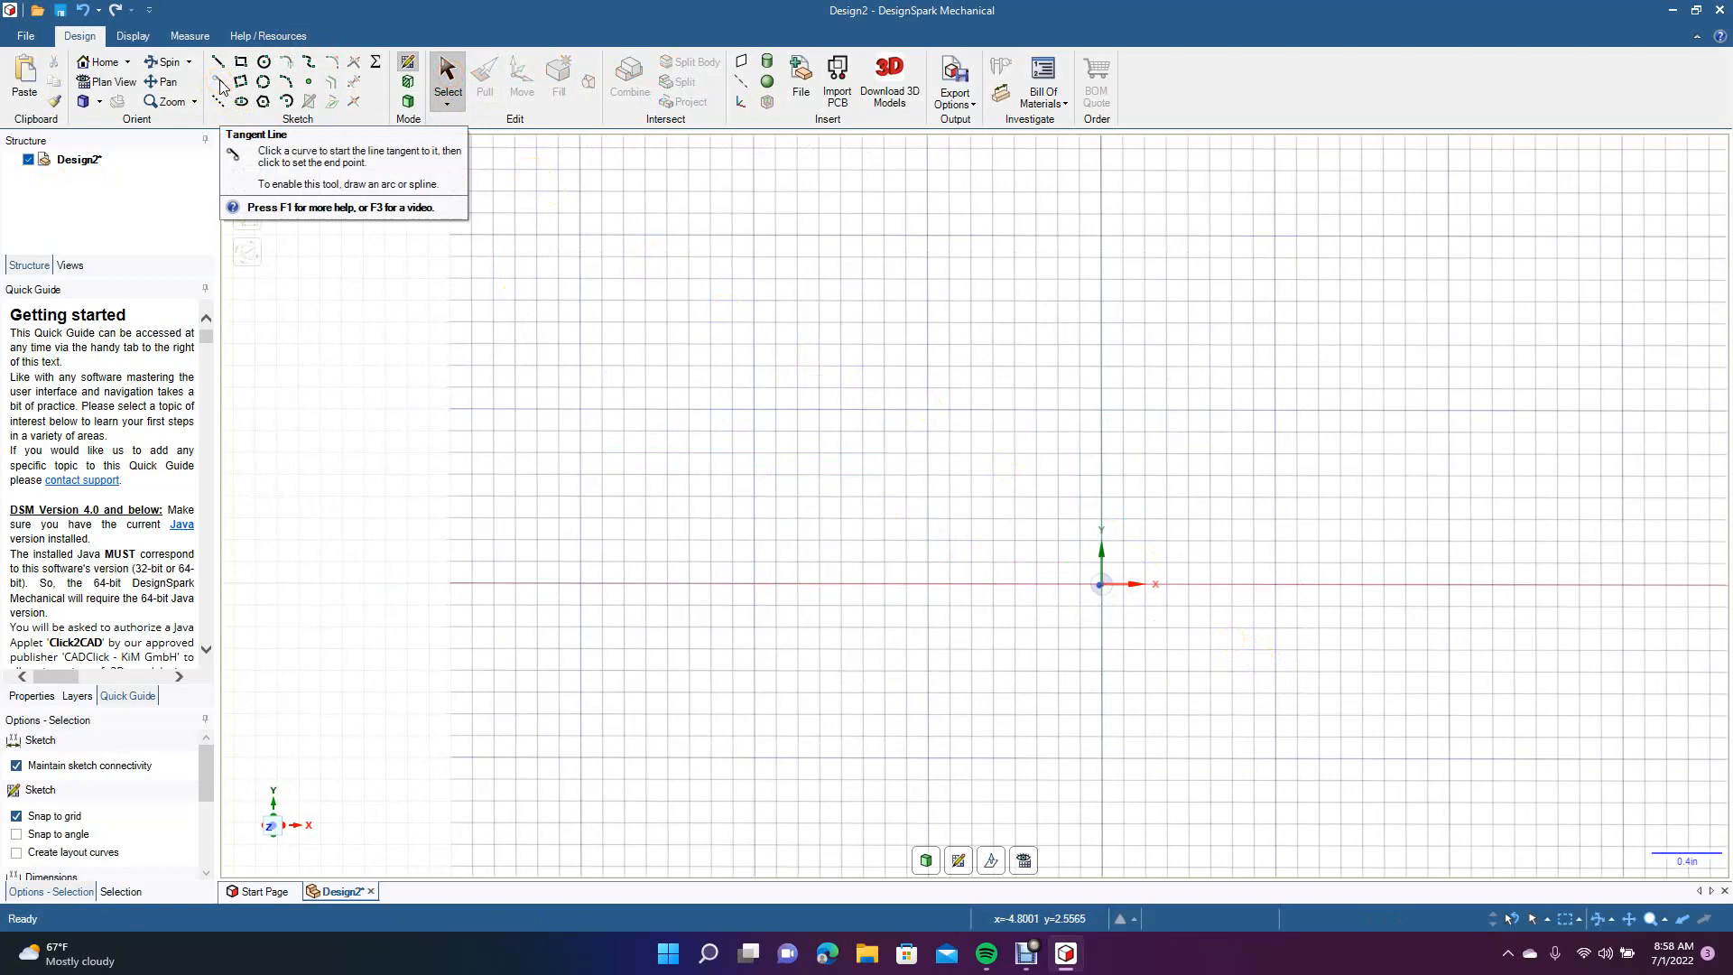
# Sketch a circle about 1.275 in in diameter left of the origin and a 1 in circle just above the origin.
pyautogui.click(263, 61)
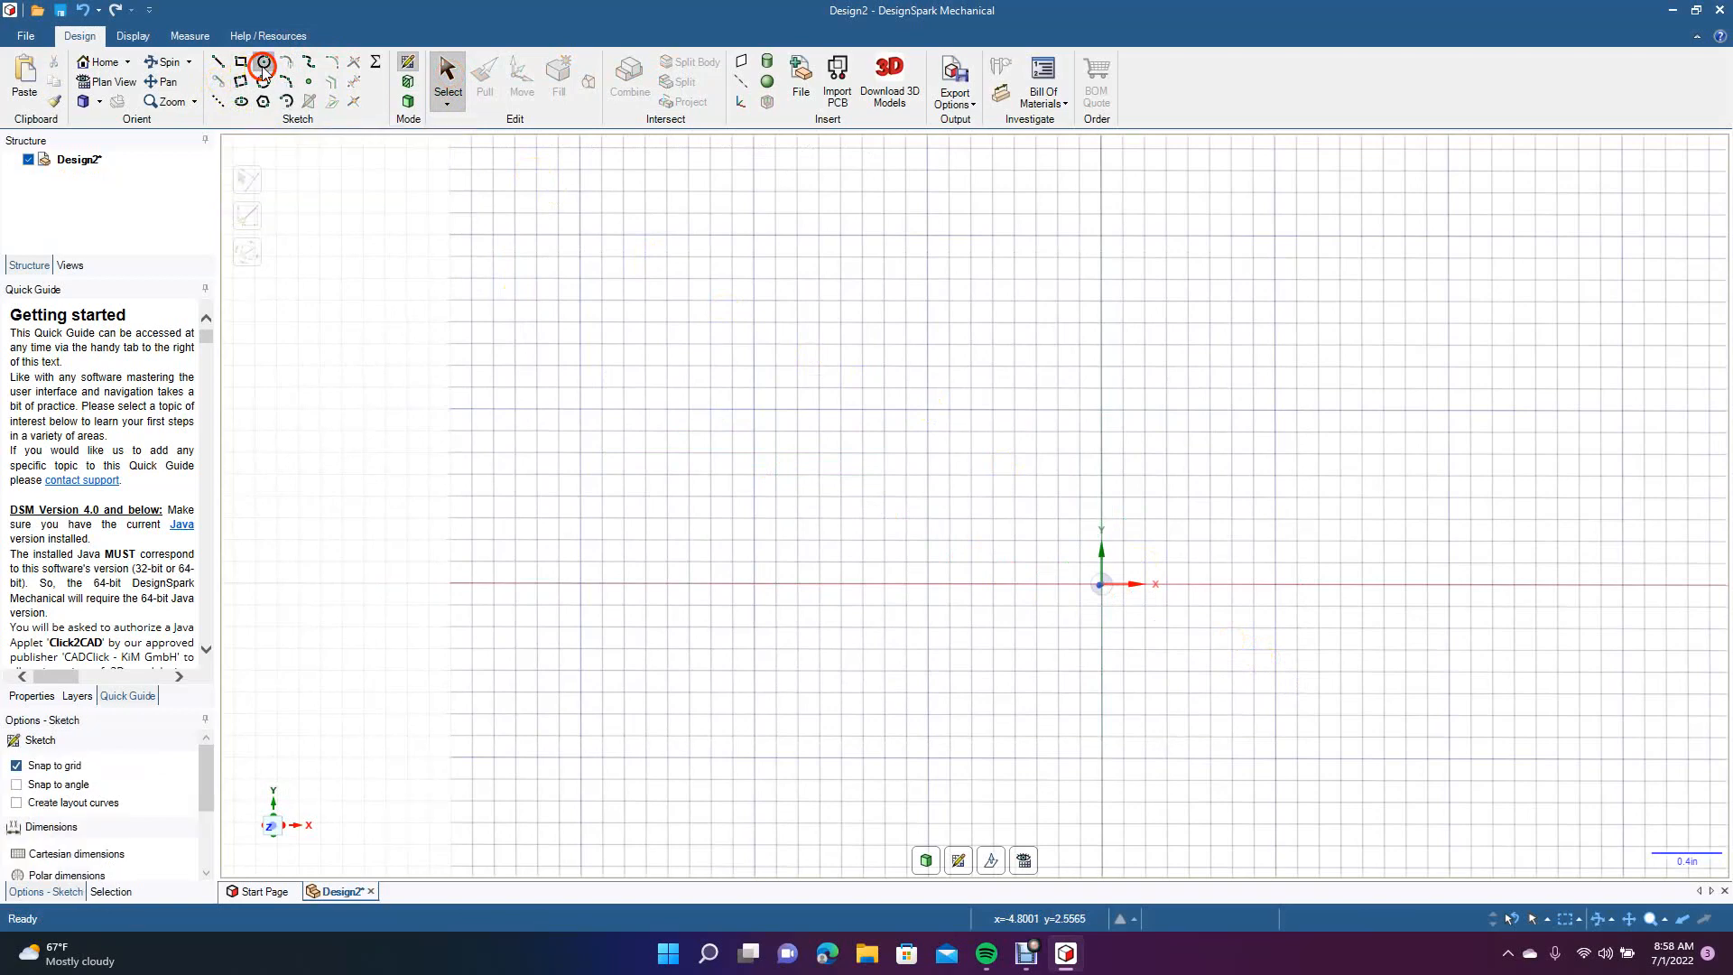
pyautogui.click(713, 375)
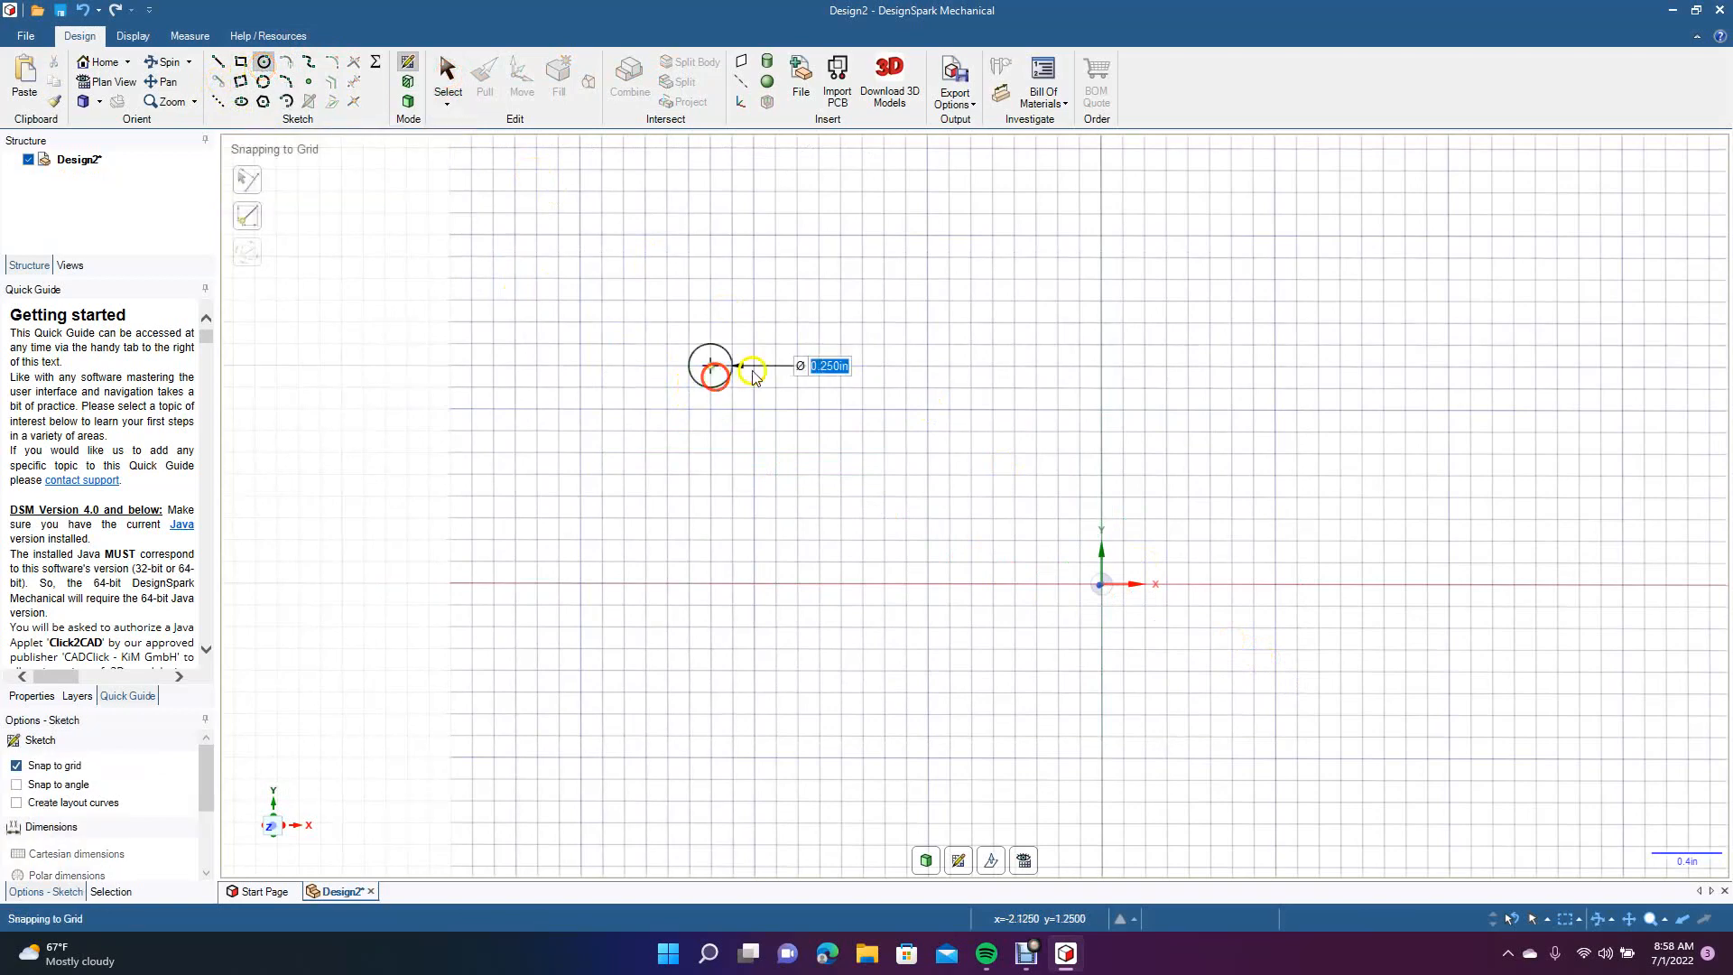
pyautogui.click(817, 385)
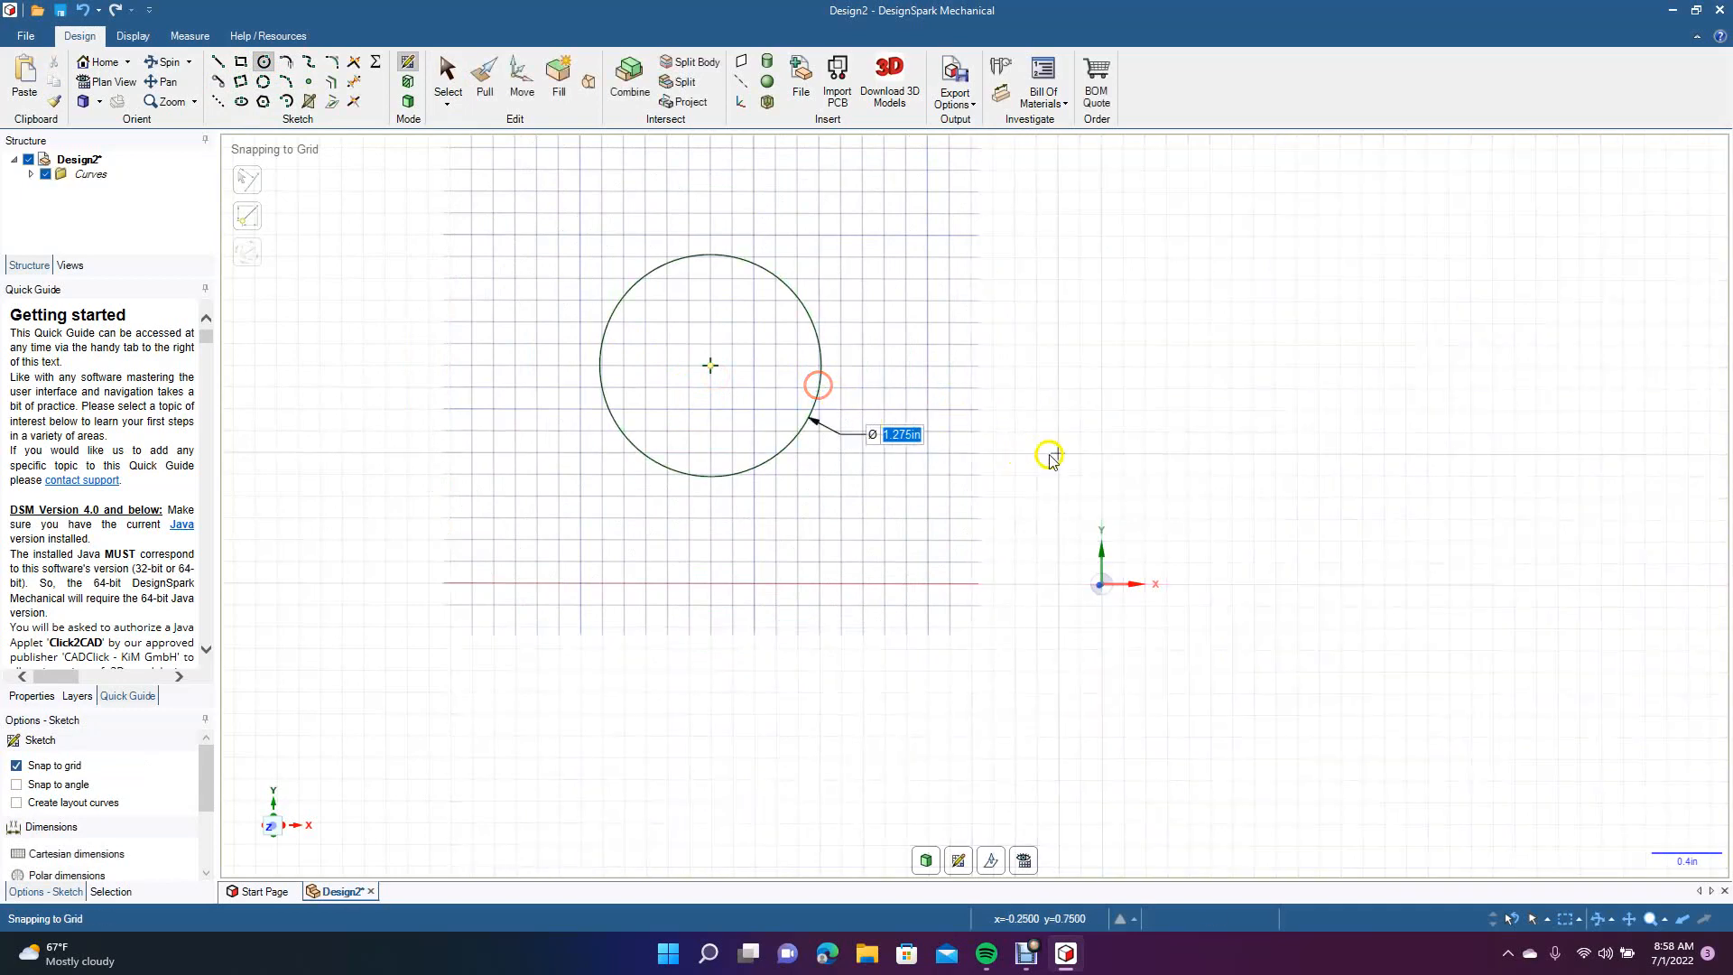
pyautogui.click(1101, 474)
pyautogui.click(1188, 473)
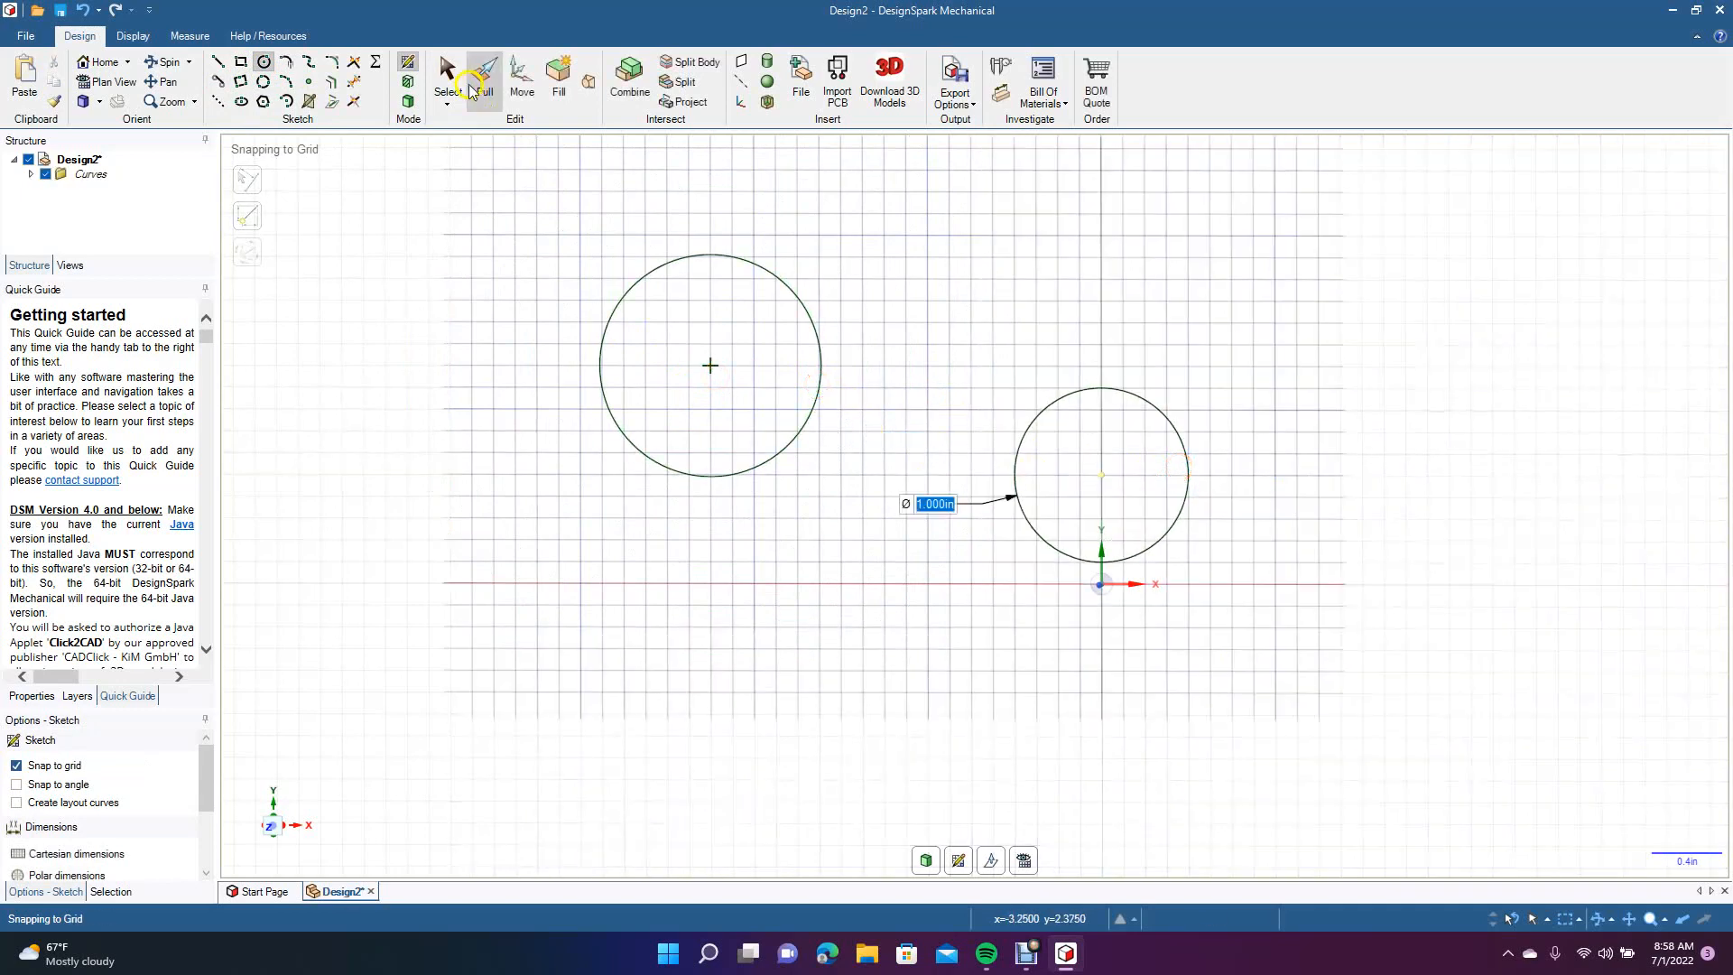
pyautogui.click(448, 77)
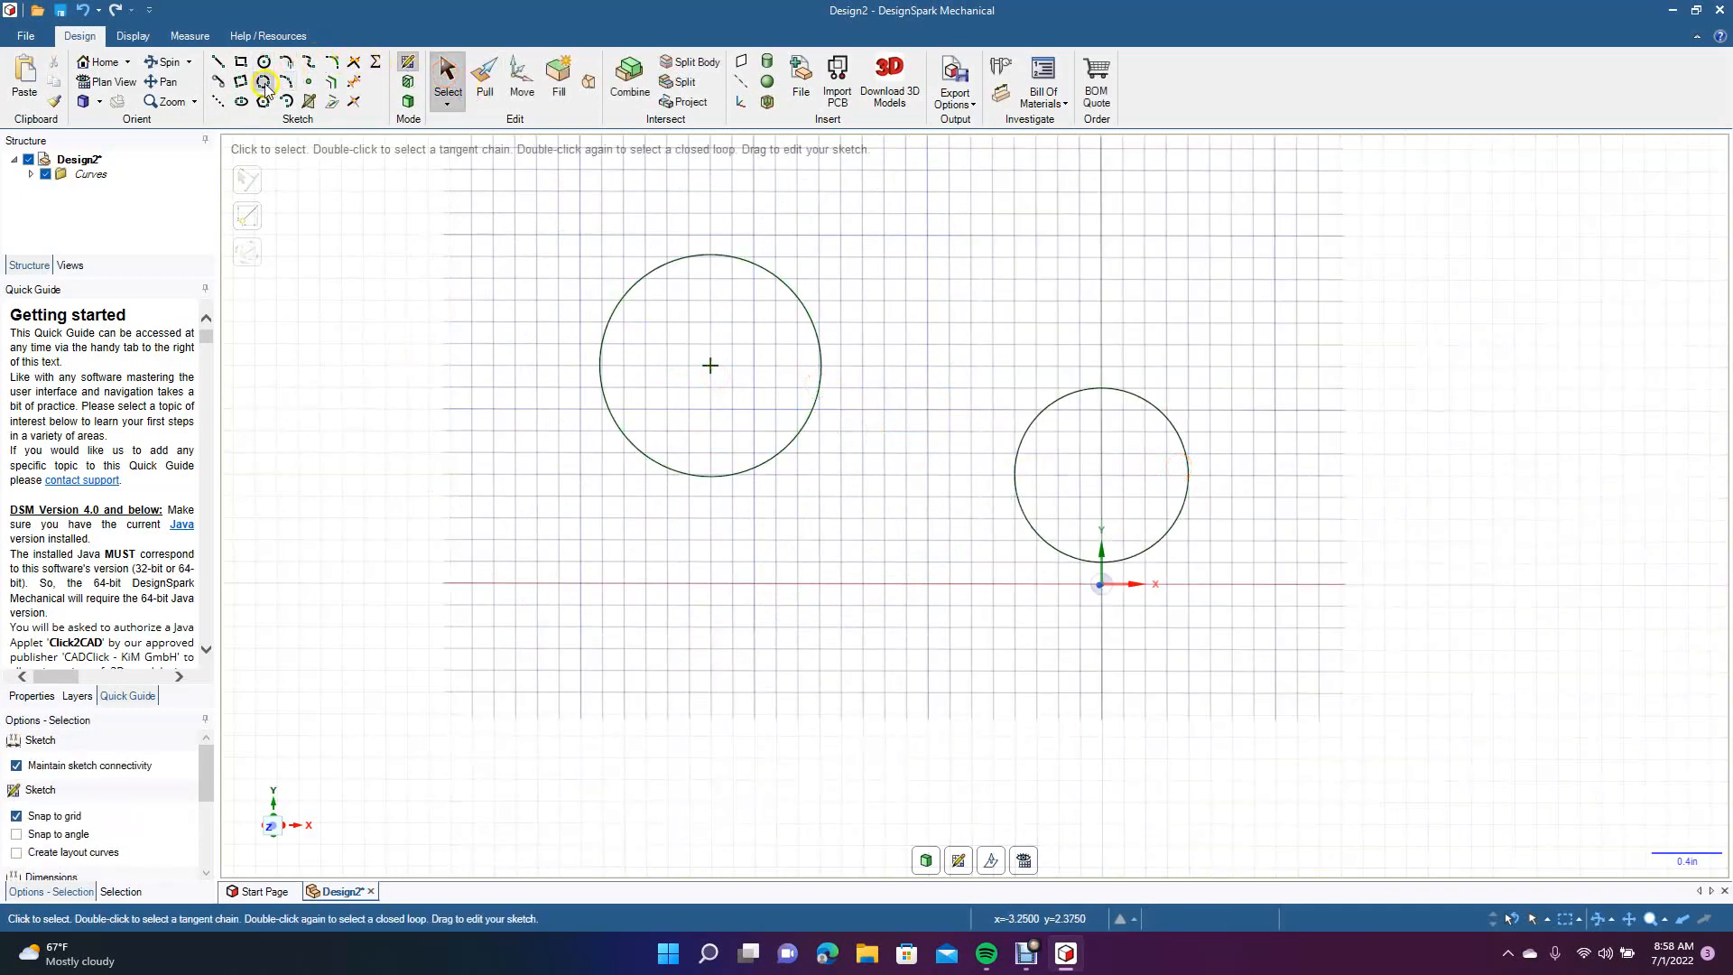
# Join the two circles with upper and lower tangent lines using the Tangent Line tool.
pyautogui.click(218, 82)
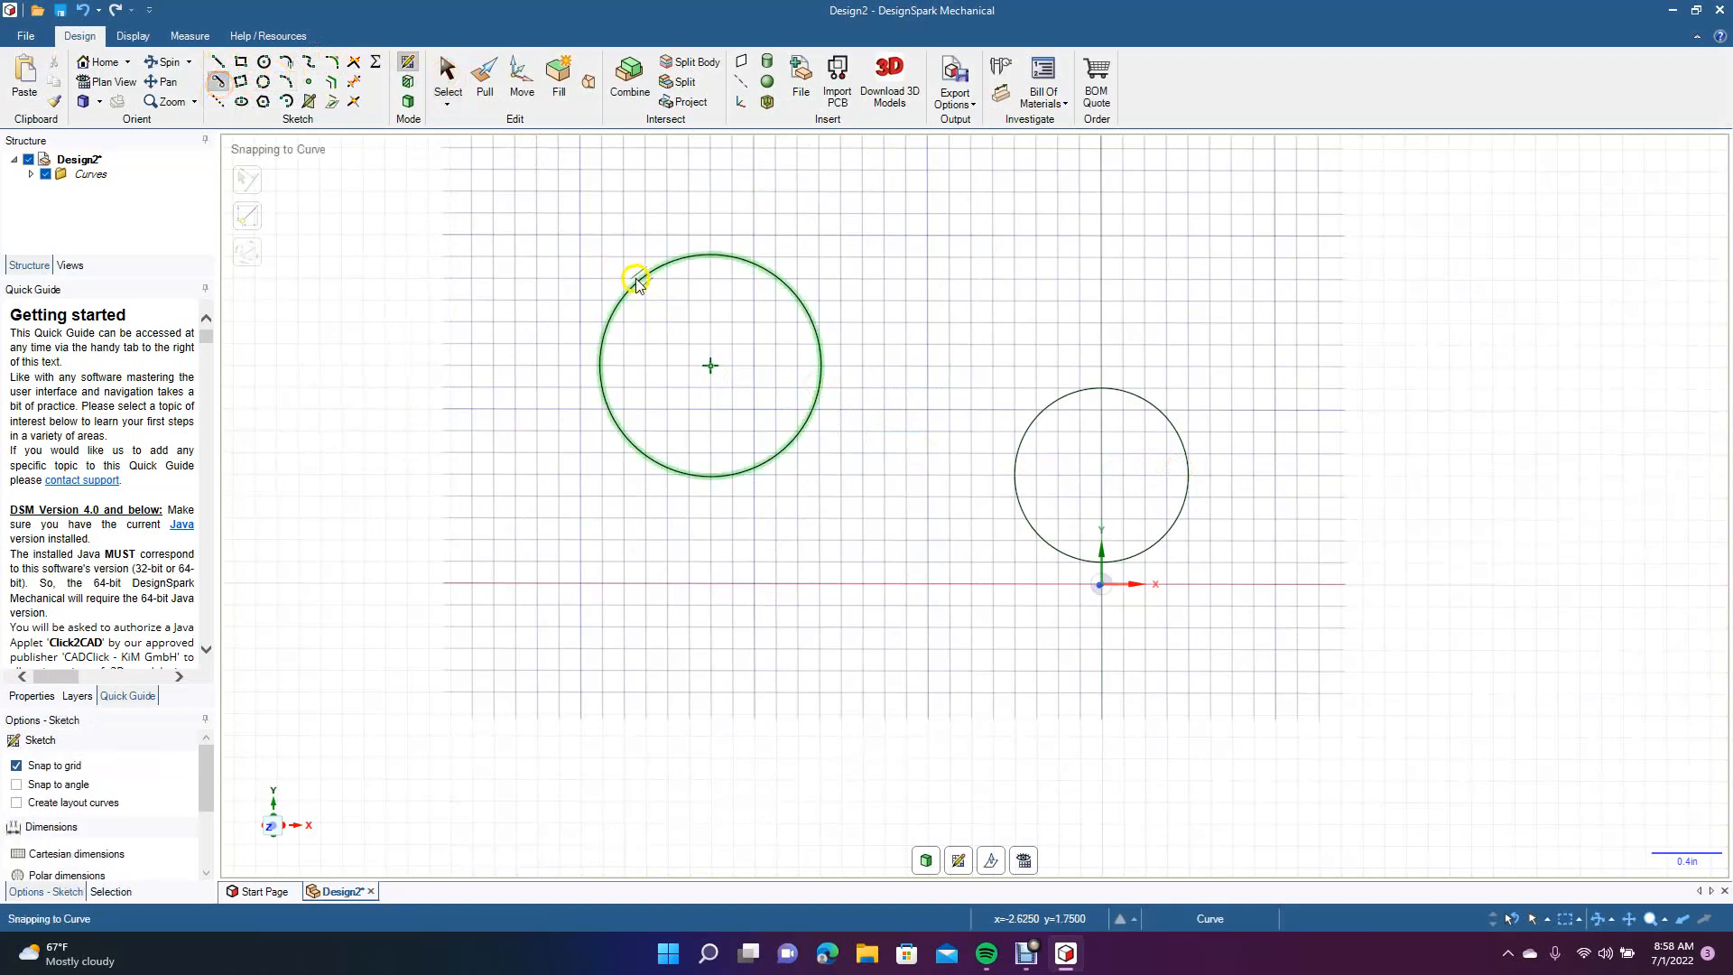
pyautogui.click(740, 257)
pyautogui.click(1125, 394)
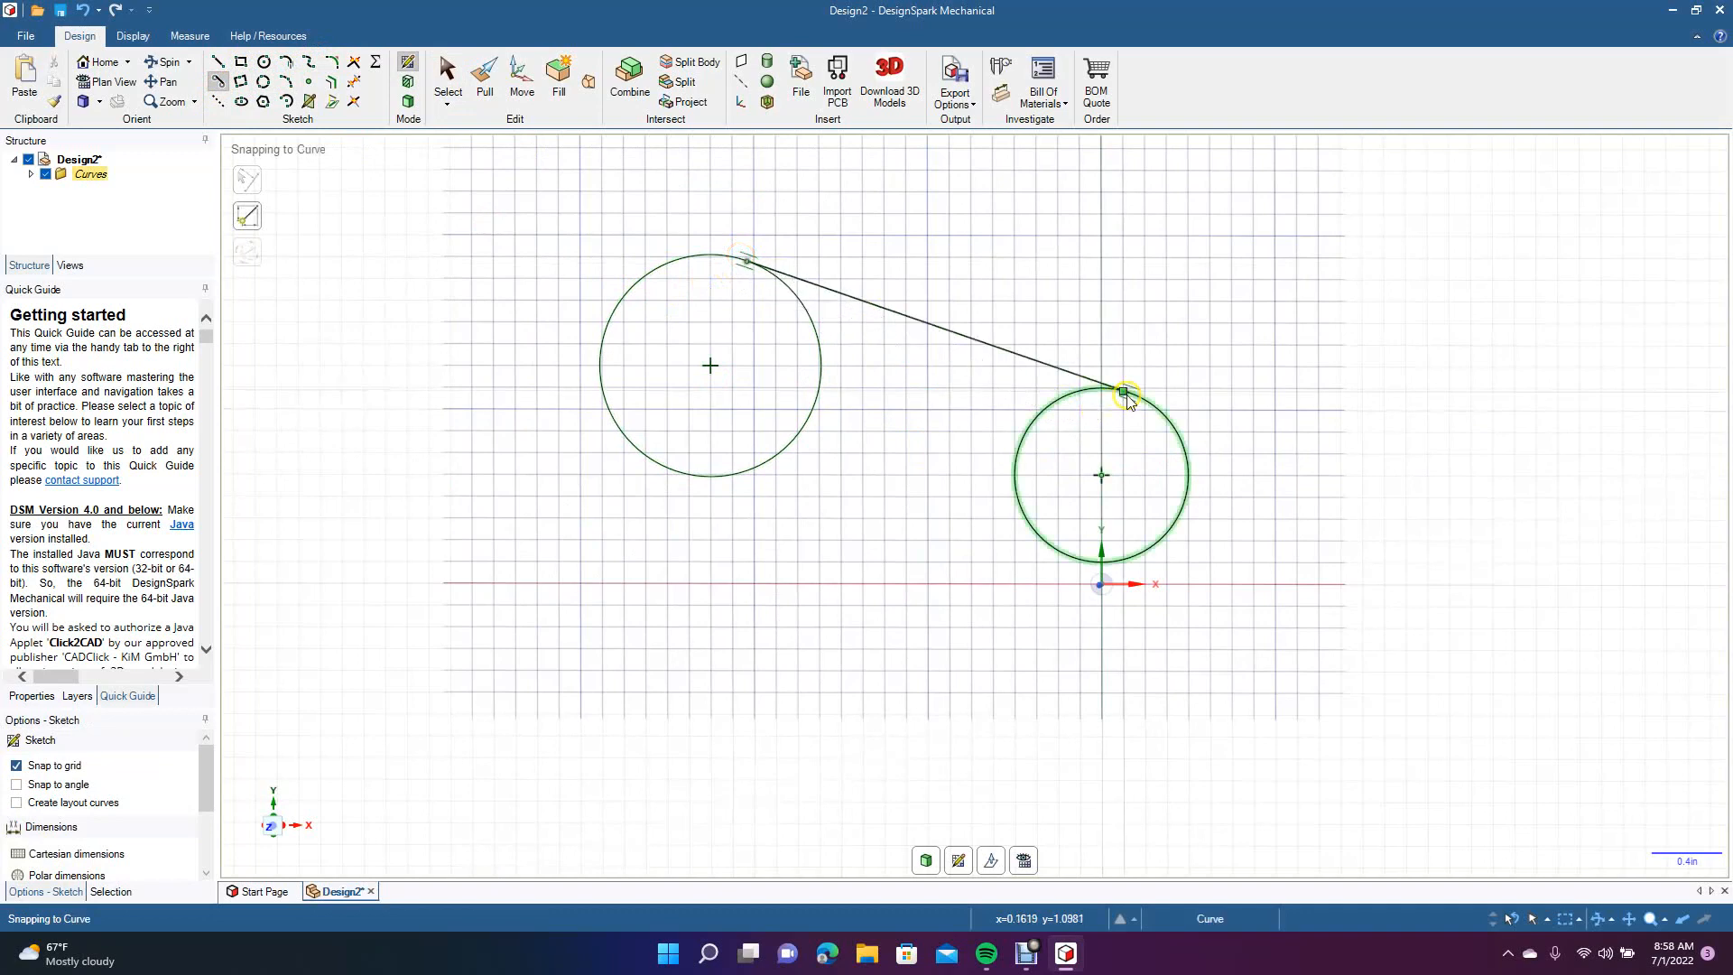
pyautogui.click(706, 479)
pyautogui.click(1055, 552)
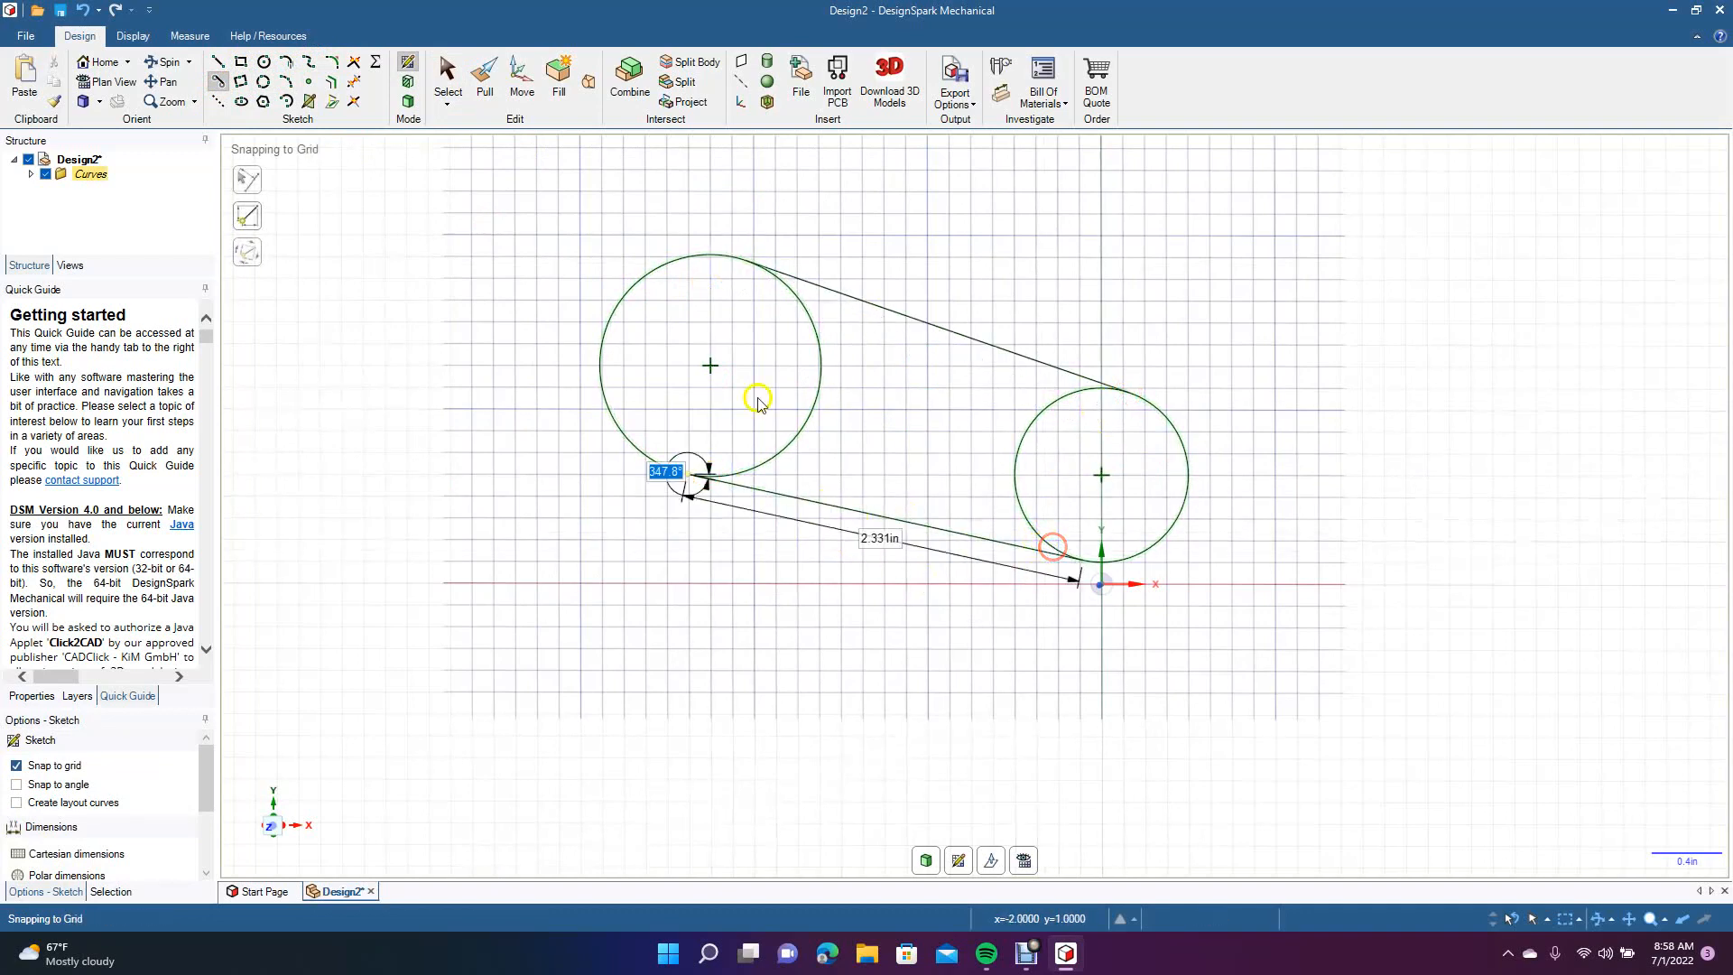
# Select both circles and their two tangent lines and delete them.
pyautogui.click(440, 65)
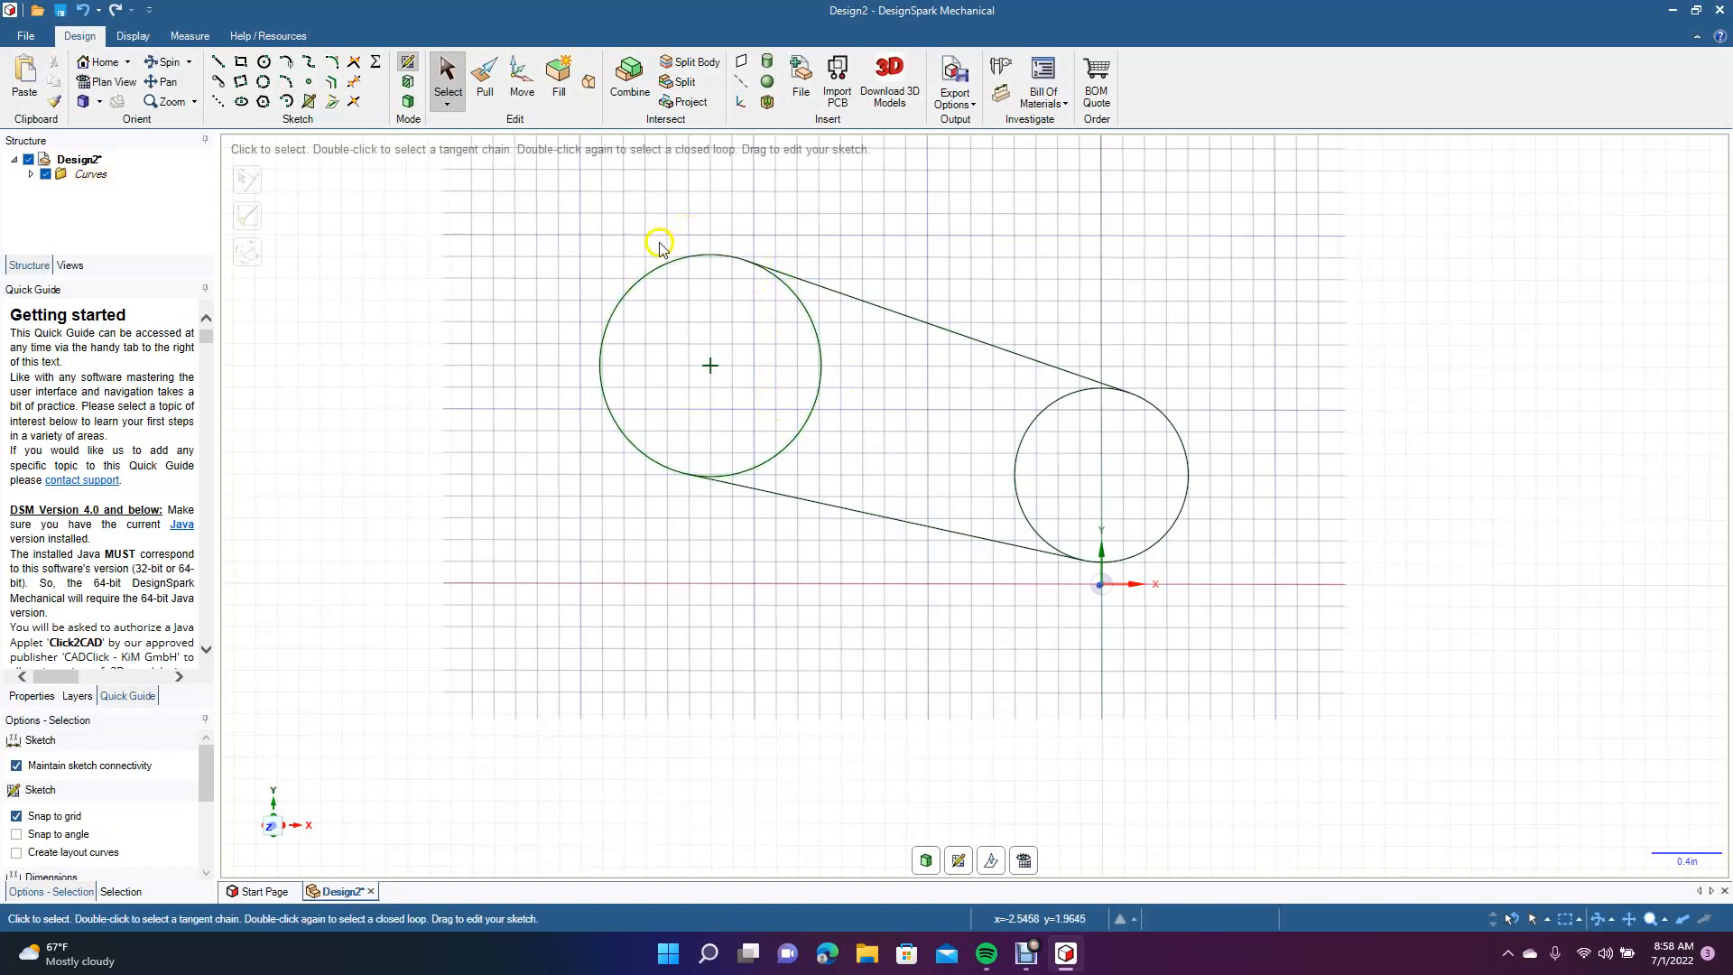
pyautogui.click(812, 284)
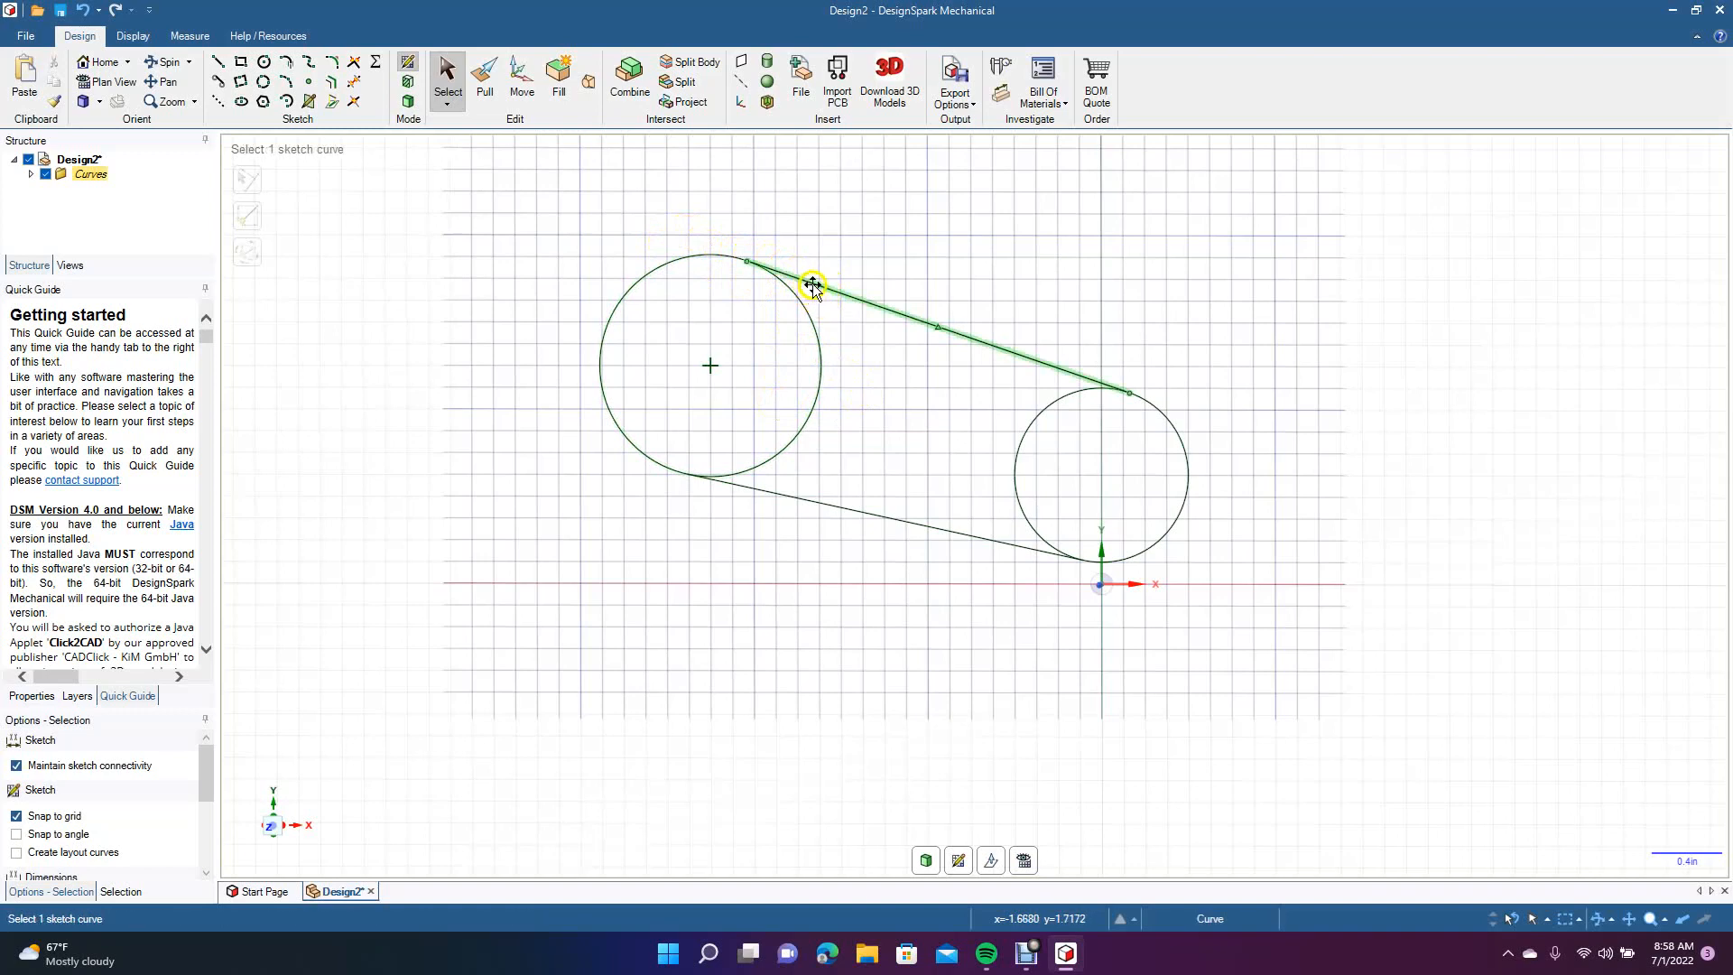
pyautogui.click(644, 218)
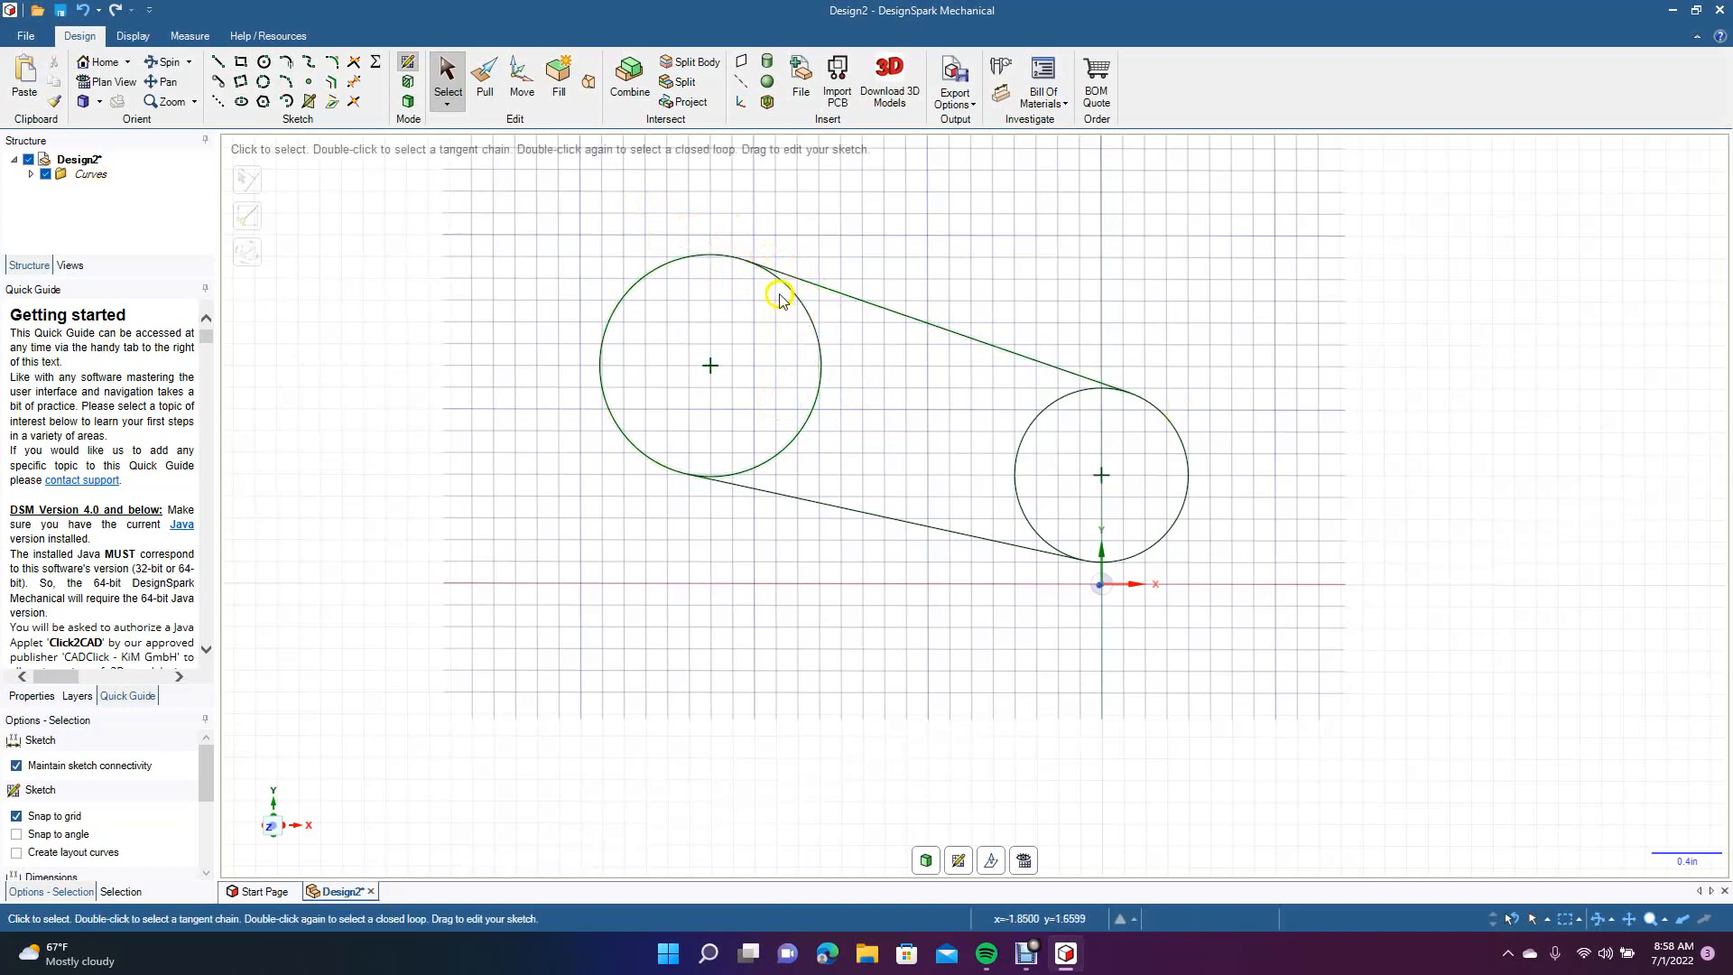
pyautogui.click(863, 306)
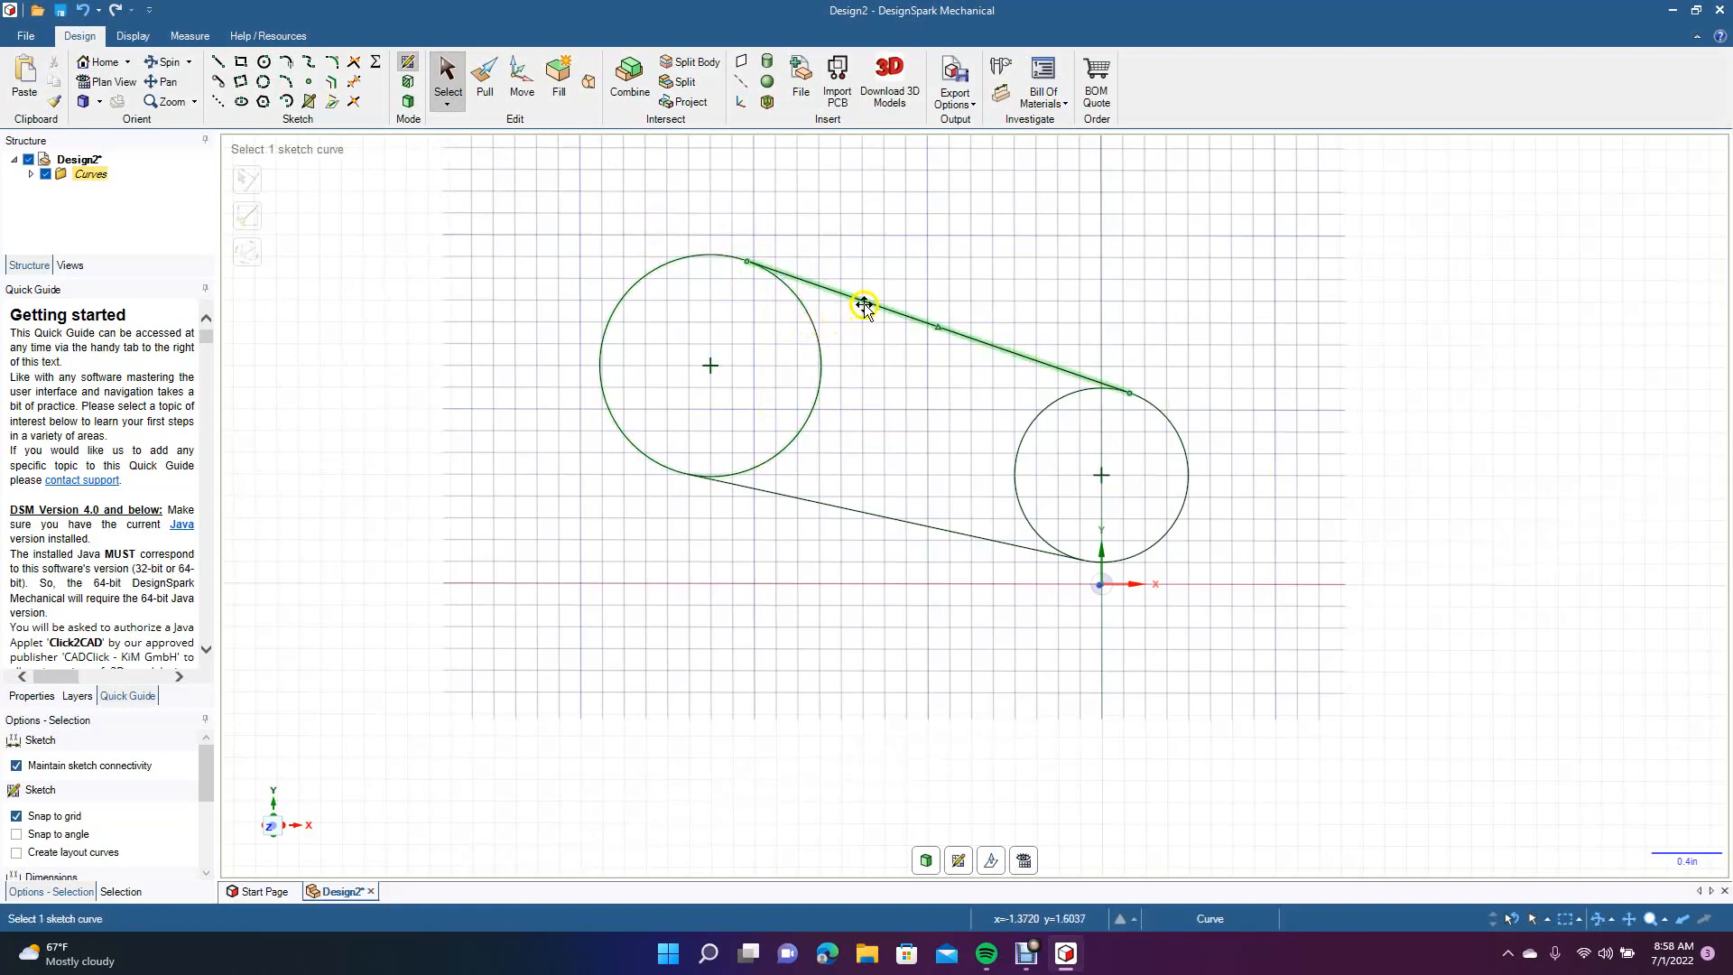
pyautogui.click(837, 273)
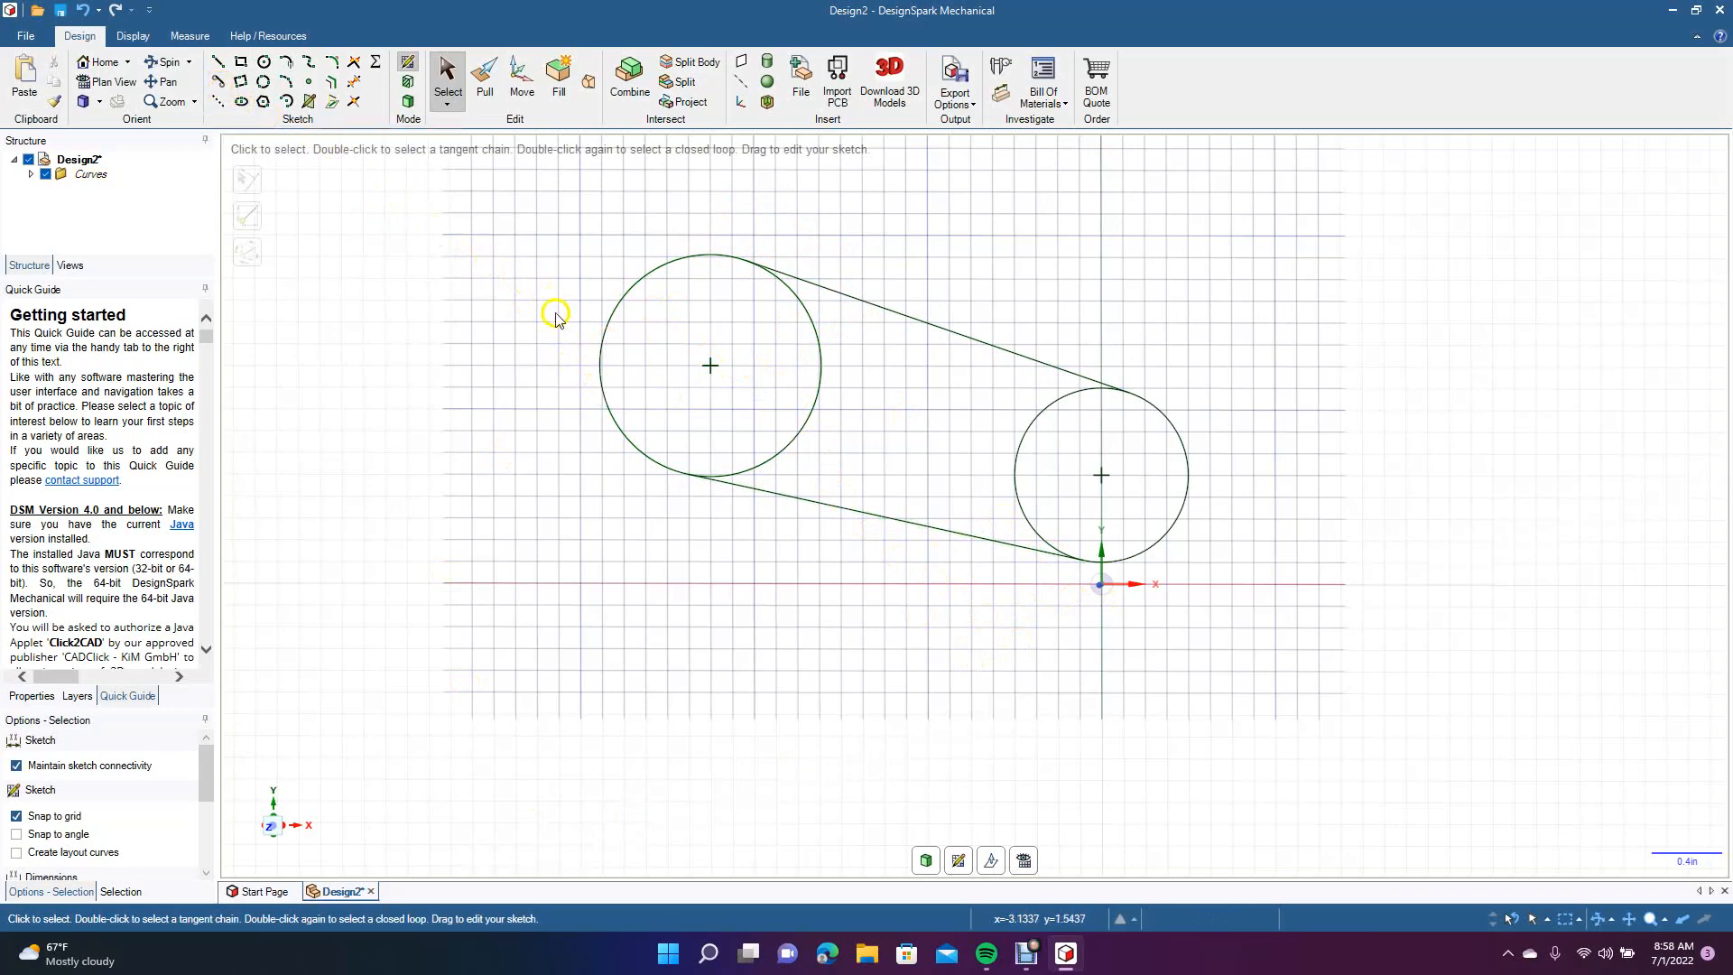
pyautogui.moveTo(576, 206)
pyautogui.mouseDown()
pyautogui.moveTo(1420, 750)
pyautogui.moveTo(1532, 879)
pyautogui.mouseUp()
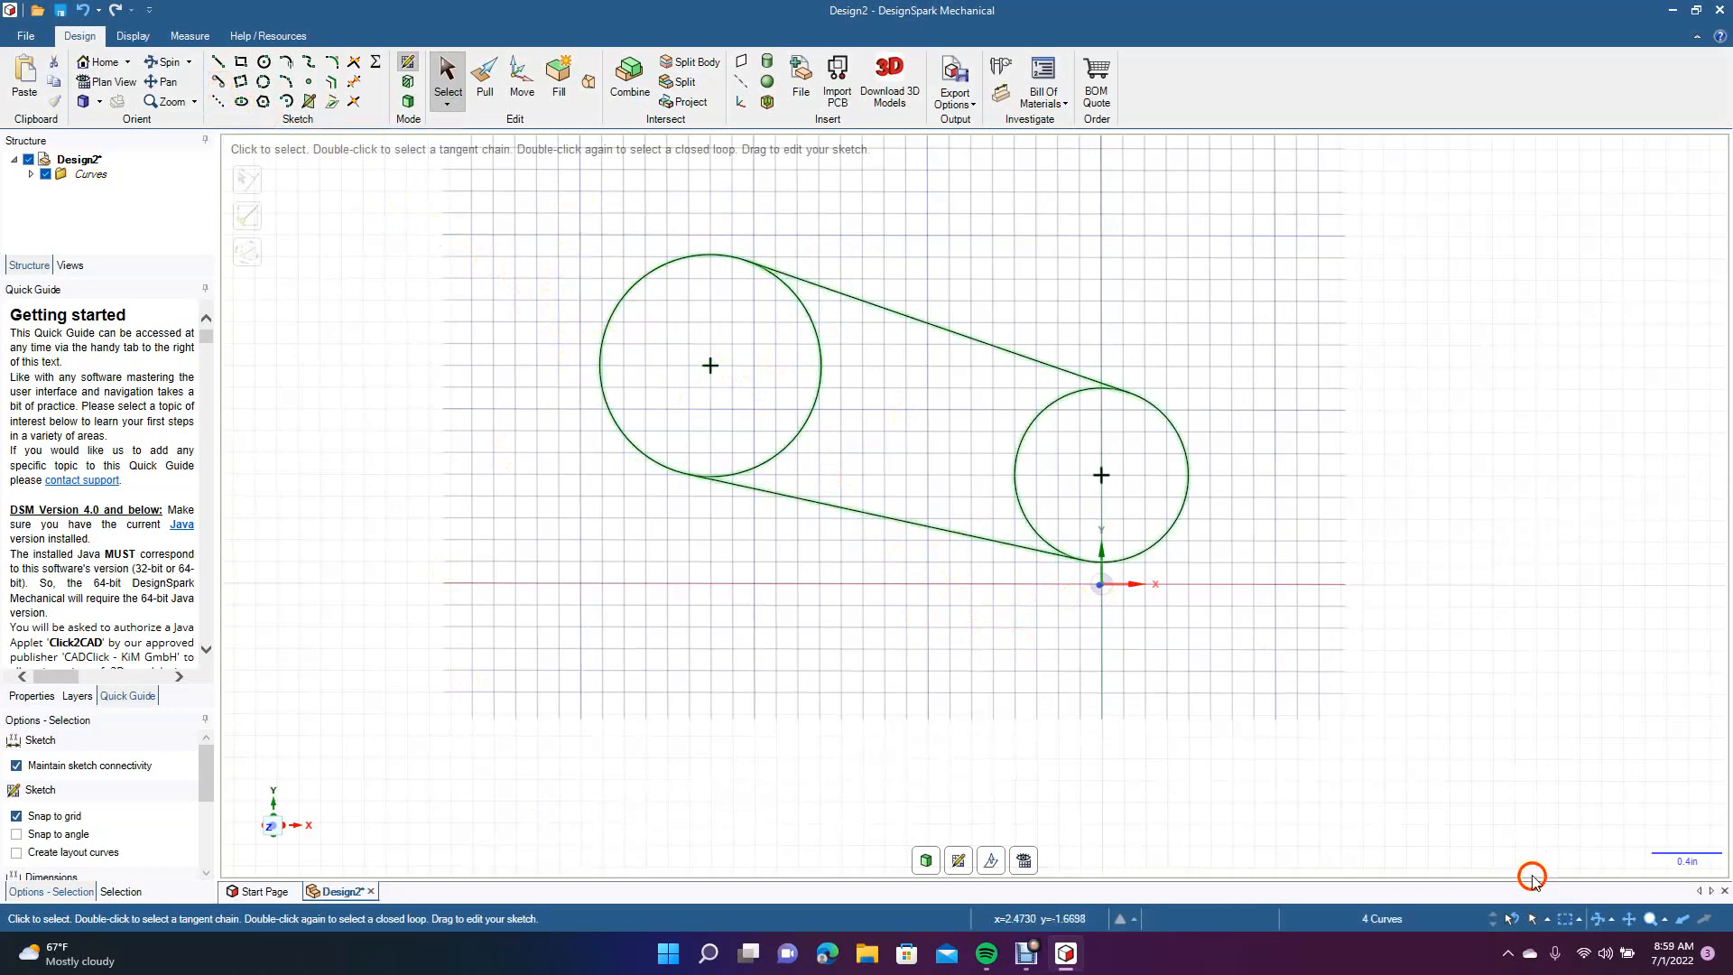
pyautogui.press('Delete')
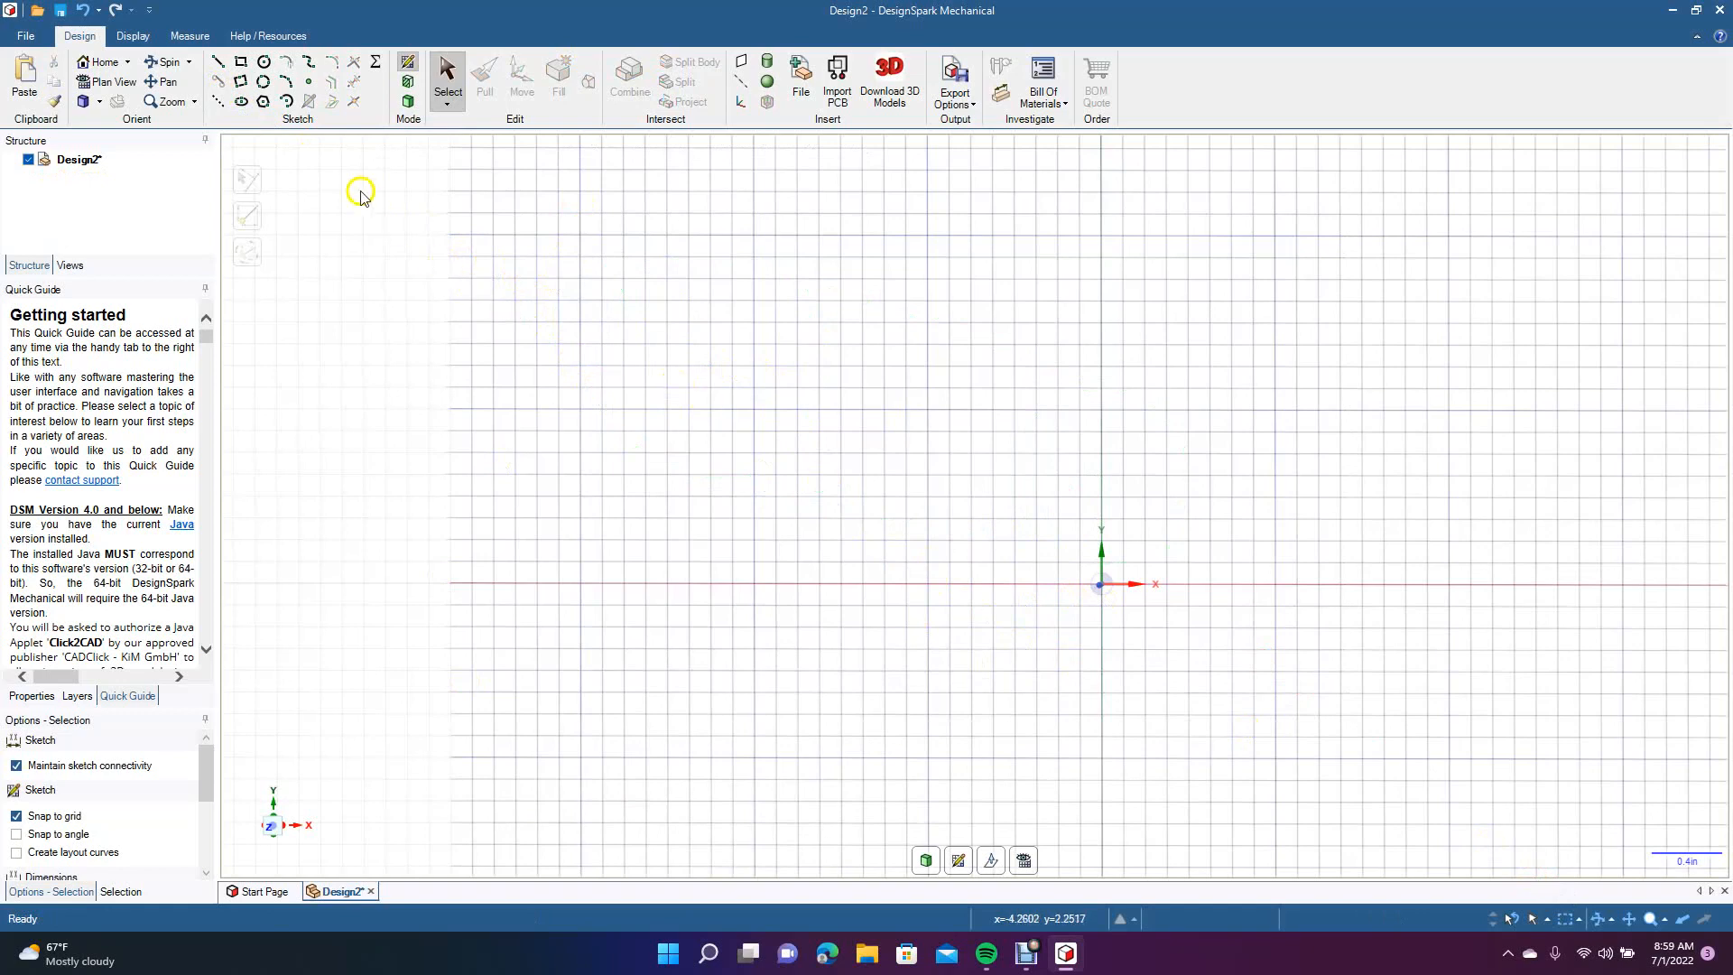
# Sketch three separate construction lines: a 1 in vertical, a 2 in horizontal above it, and a 1.25 in vertical beside the origin.
pyautogui.click(223, 105)
pyautogui.click(713, 502)
pyautogui.click(715, 318)
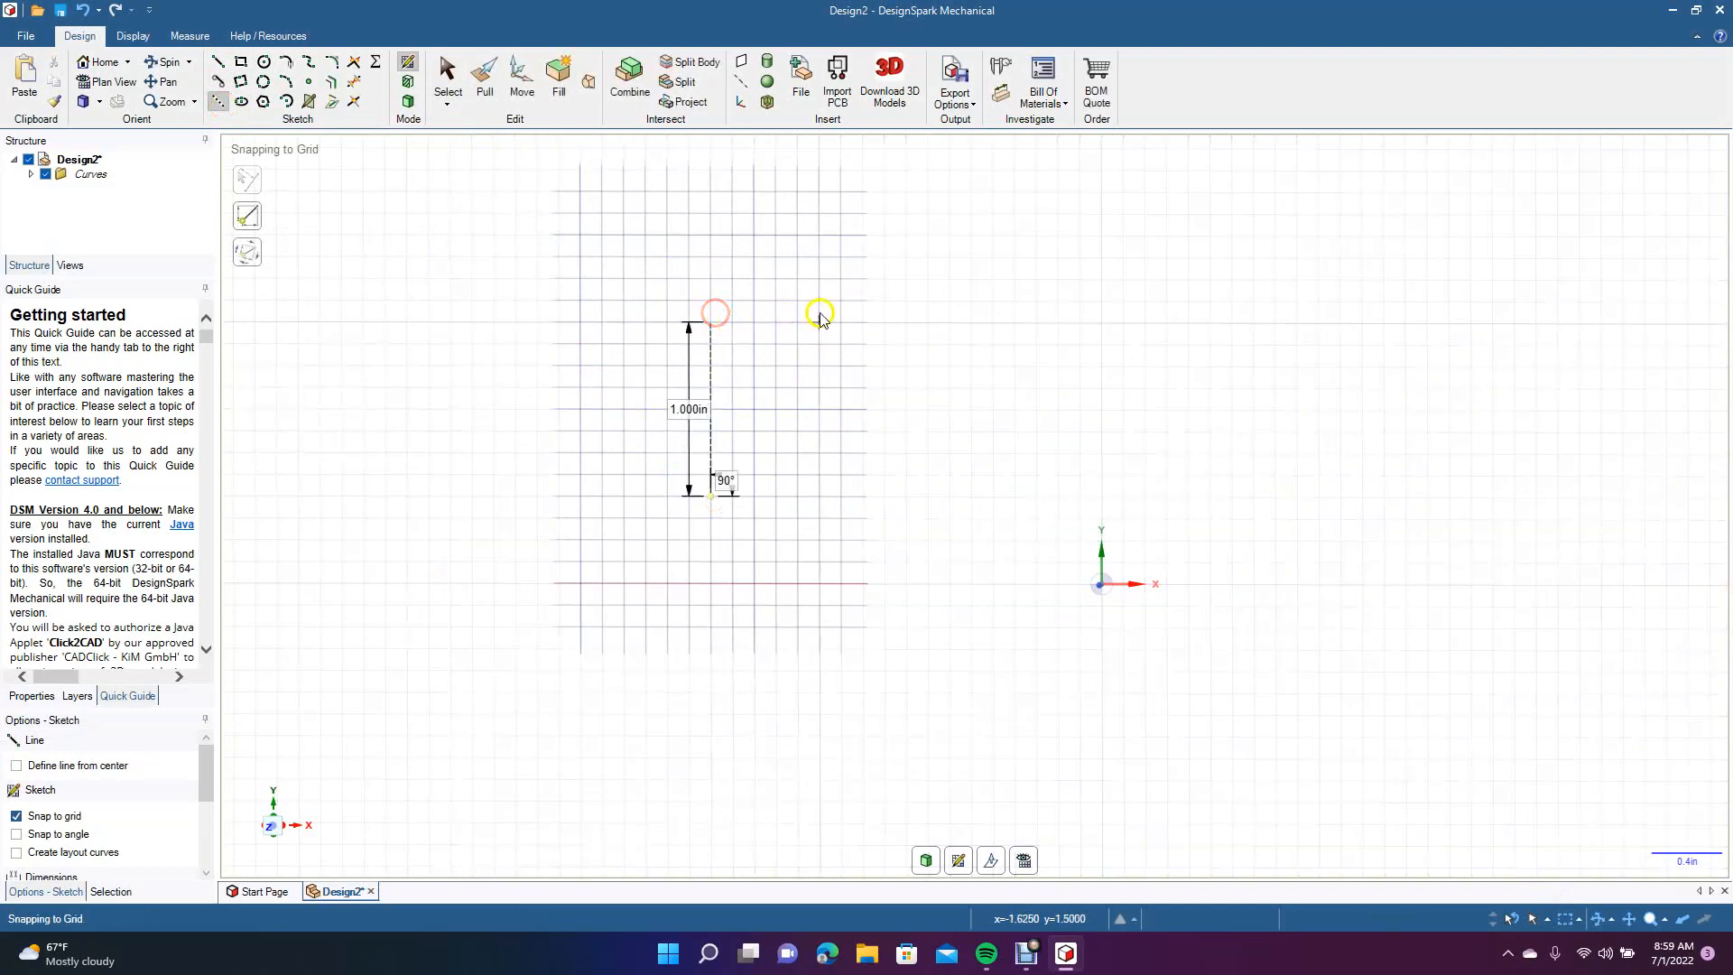
pyautogui.rightClick(740, 323)
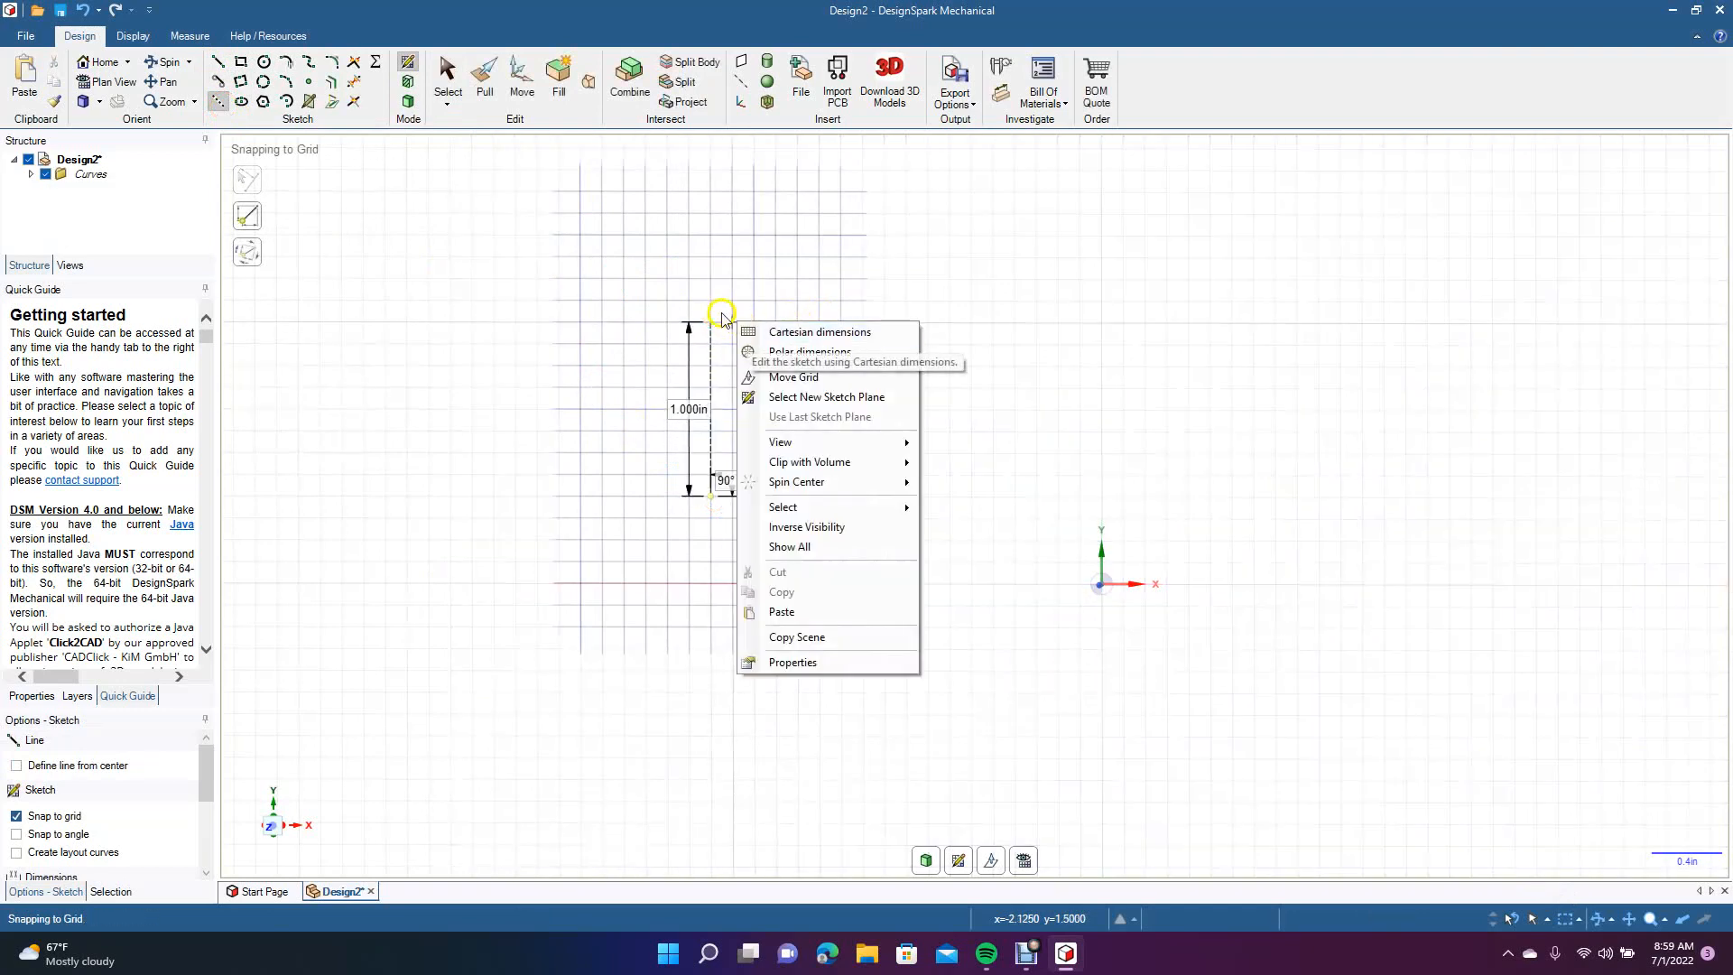
pyautogui.click(776, 352)
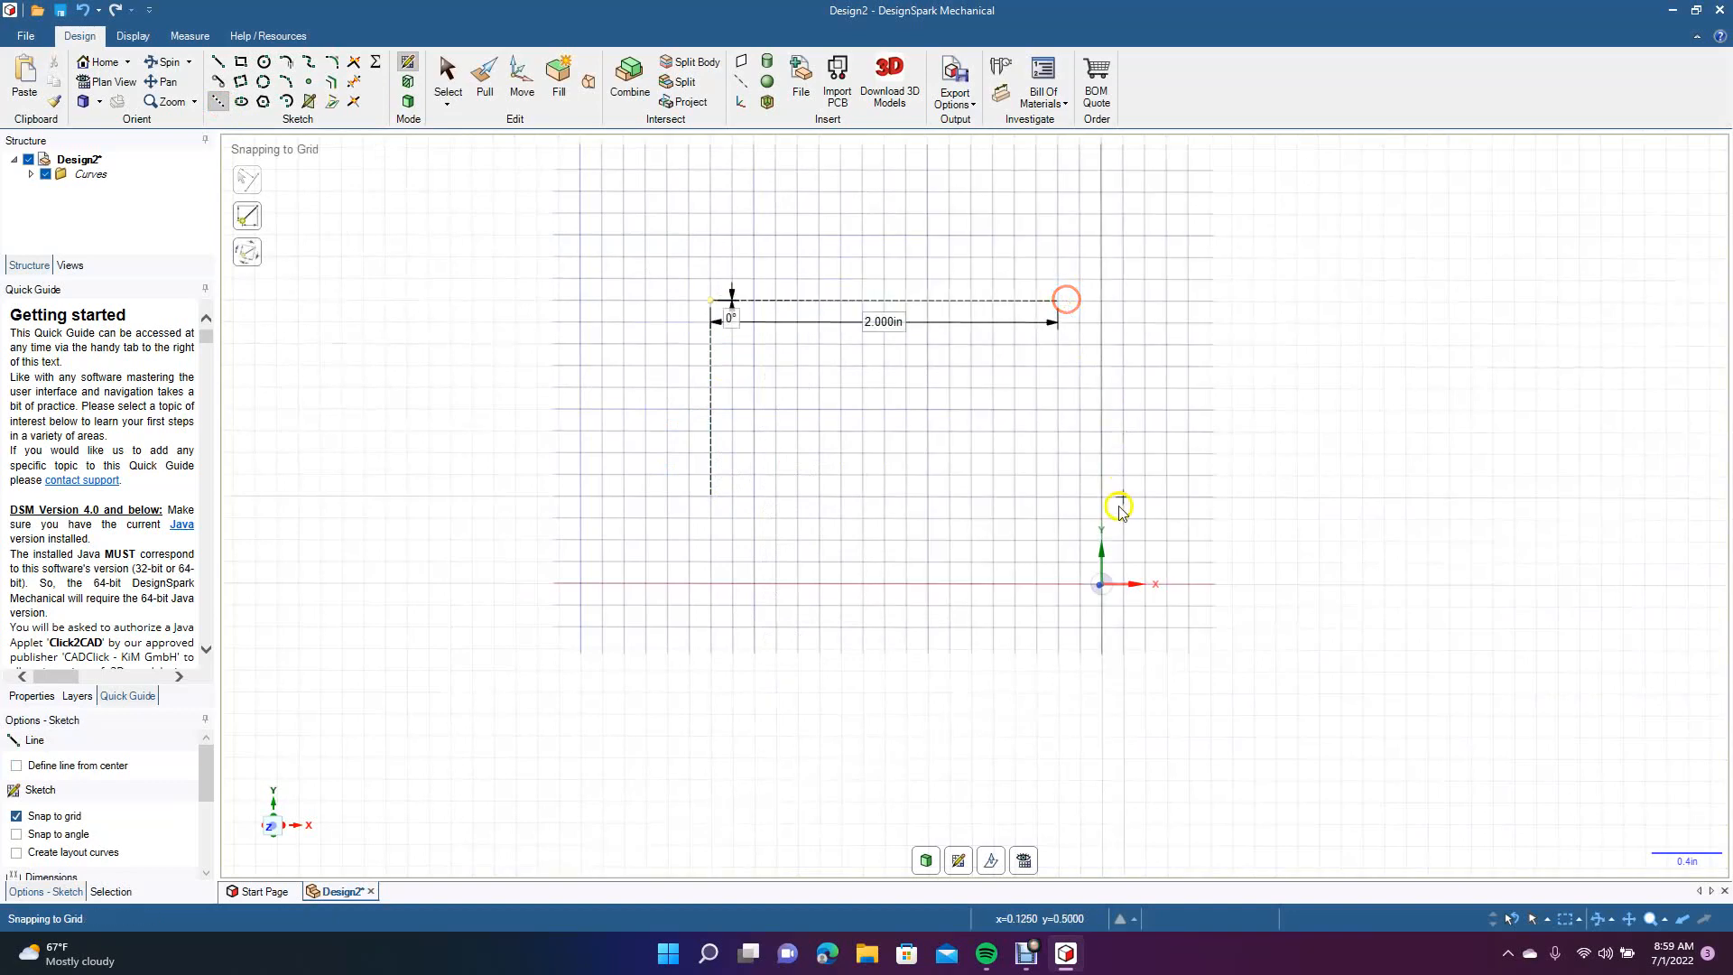
pyautogui.click(1080, 322)
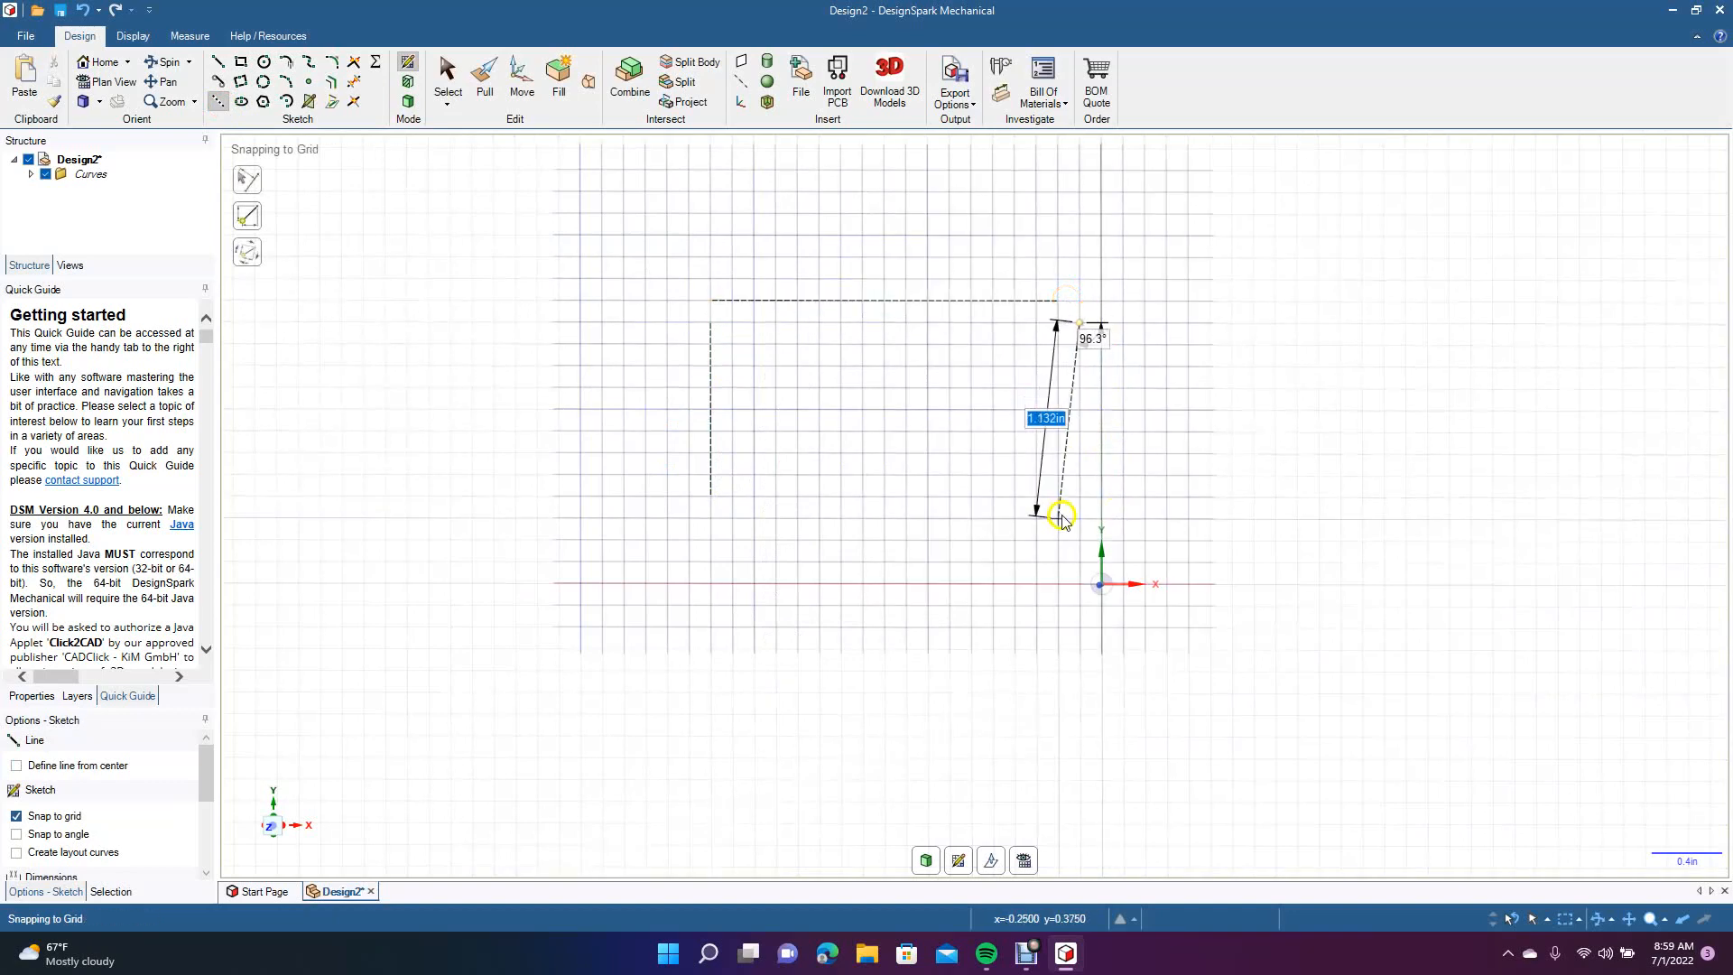
pyautogui.click(1080, 537)
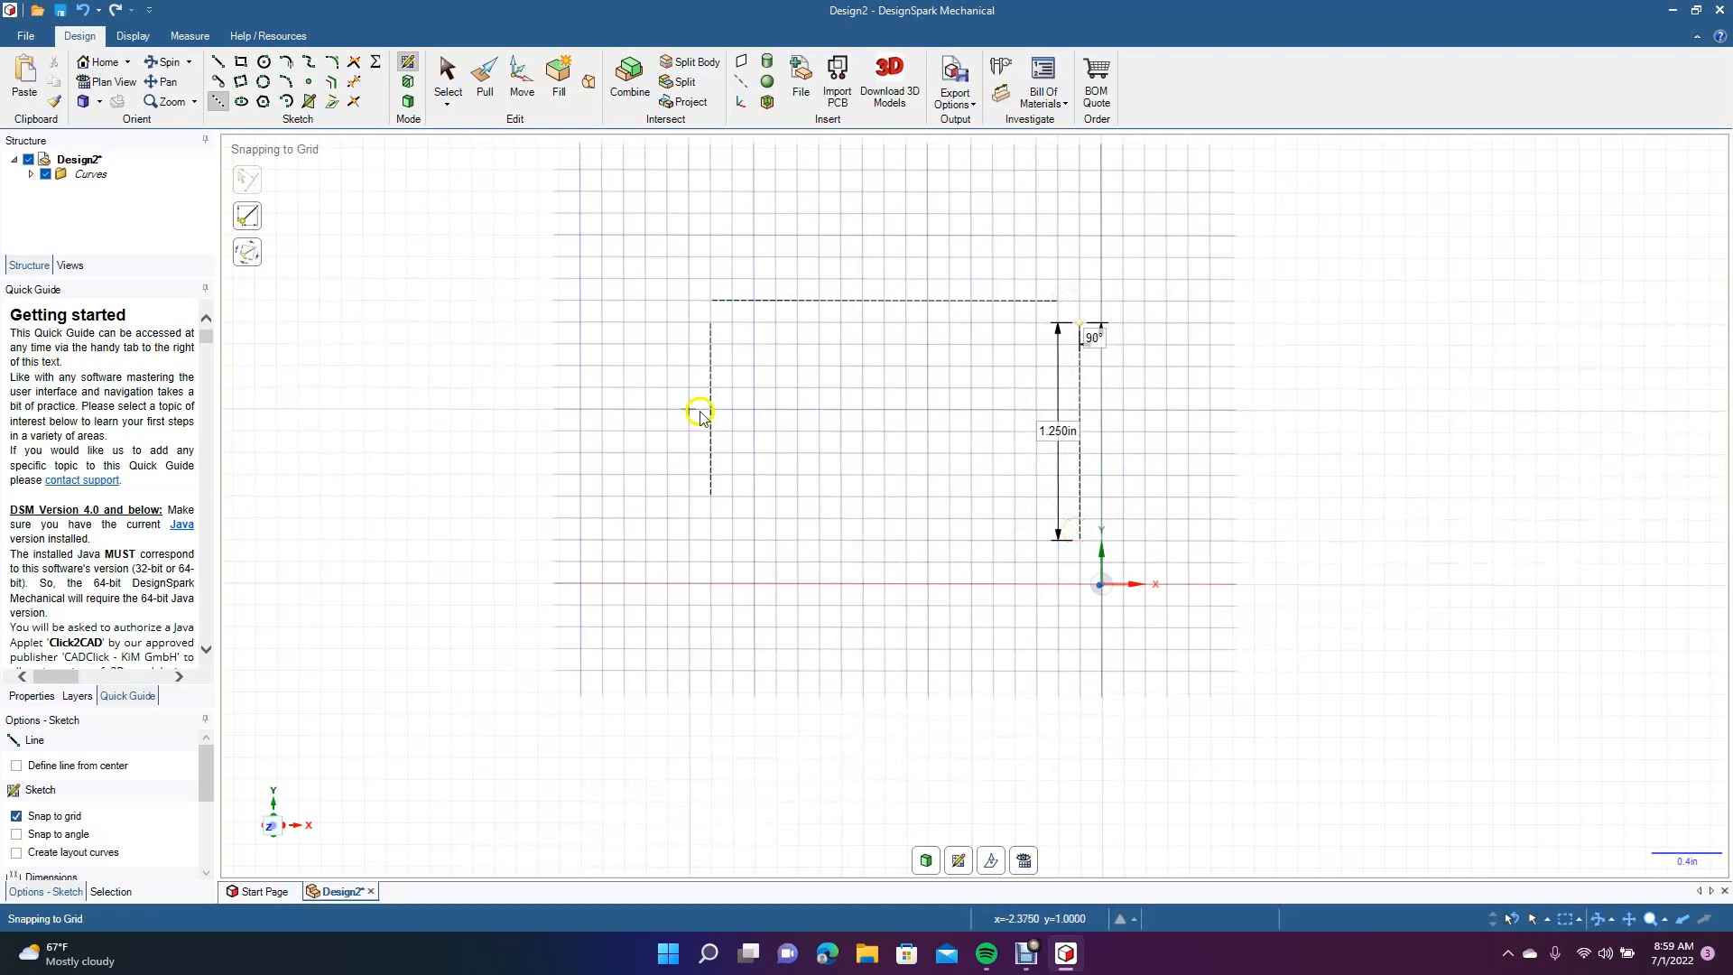
# Select all three construction lines and delete them.
pyautogui.click(443, 73)
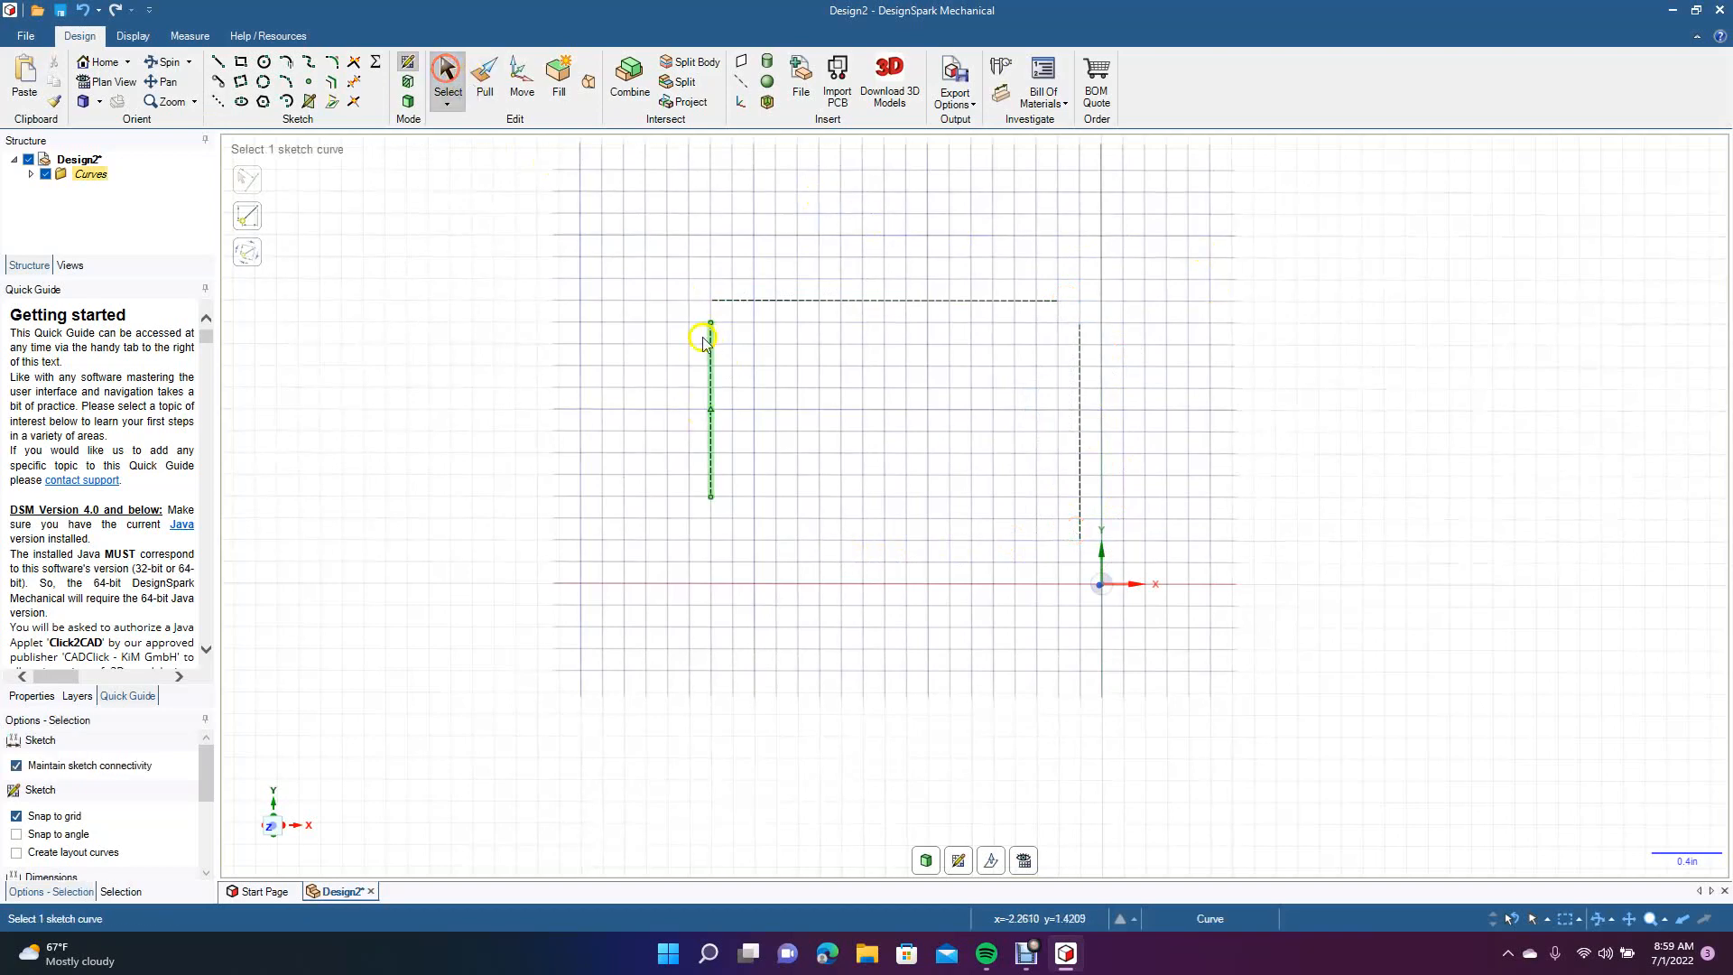
pyautogui.moveTo(659, 260)
pyautogui.mouseDown()
pyautogui.moveTo(883, 441)
pyautogui.moveTo(1207, 634)
pyautogui.mouseUp()
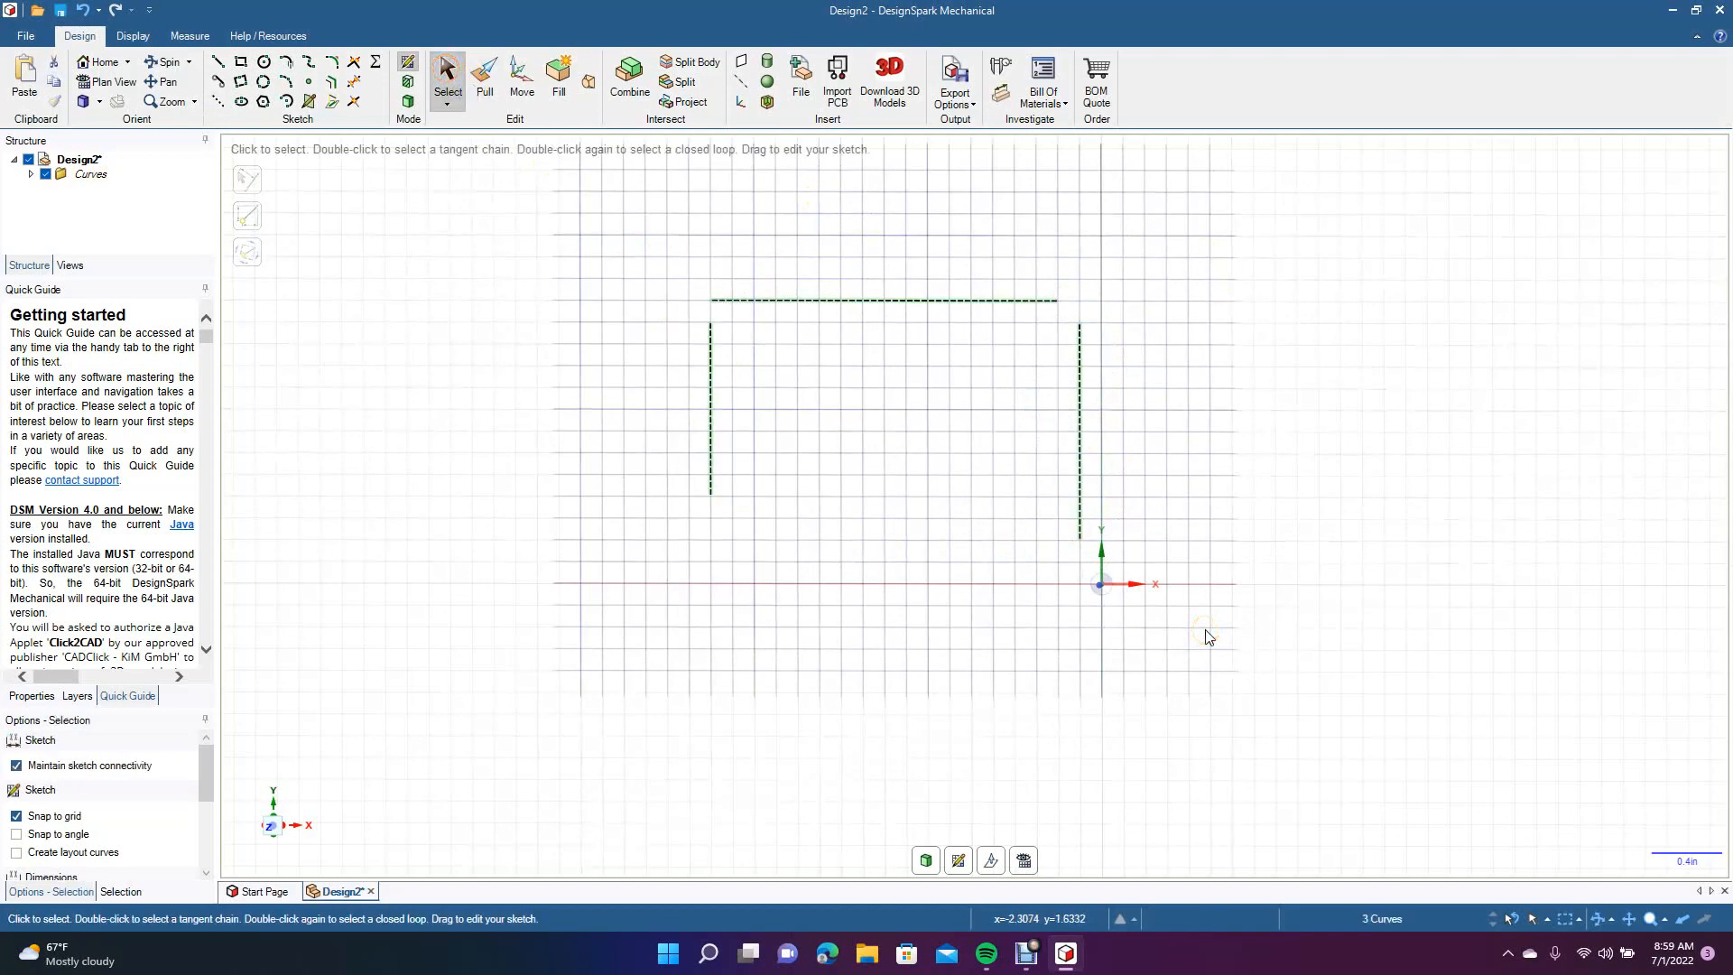
pyautogui.press('Delete')
# Sketch a vertical construction line about 2.625 in long left of the origin.
pyautogui.click(217, 61)
pyautogui.click(217, 102)
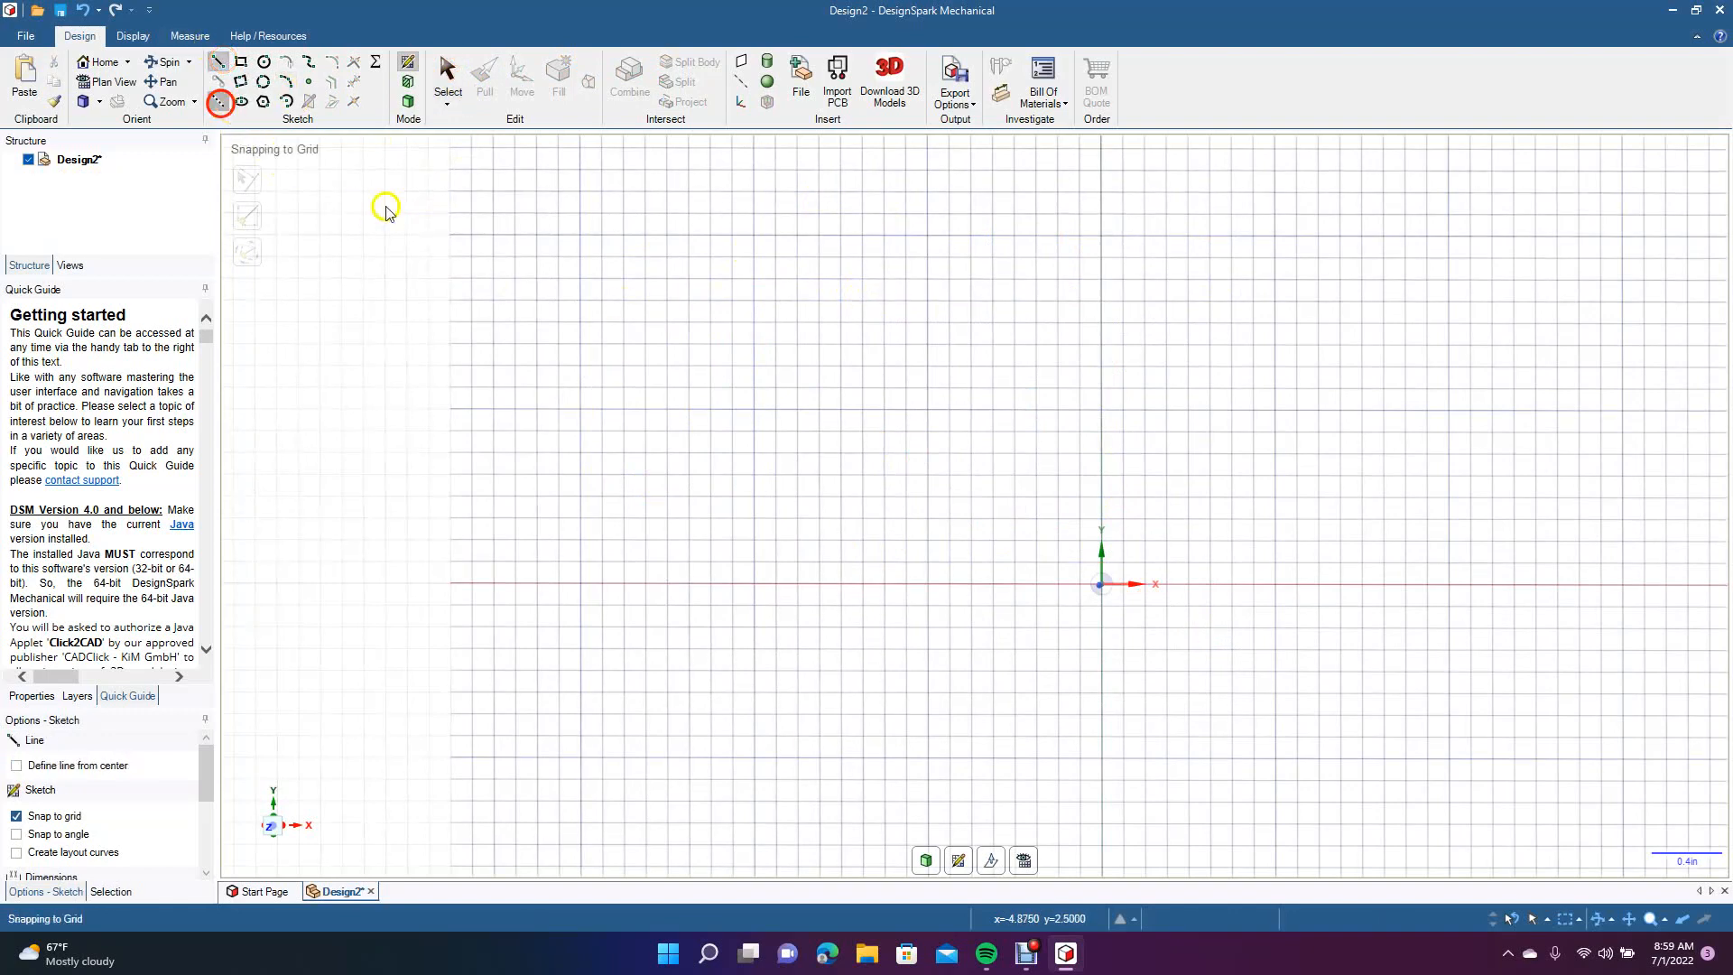
pyautogui.click(884, 251)
pyautogui.click(889, 713)
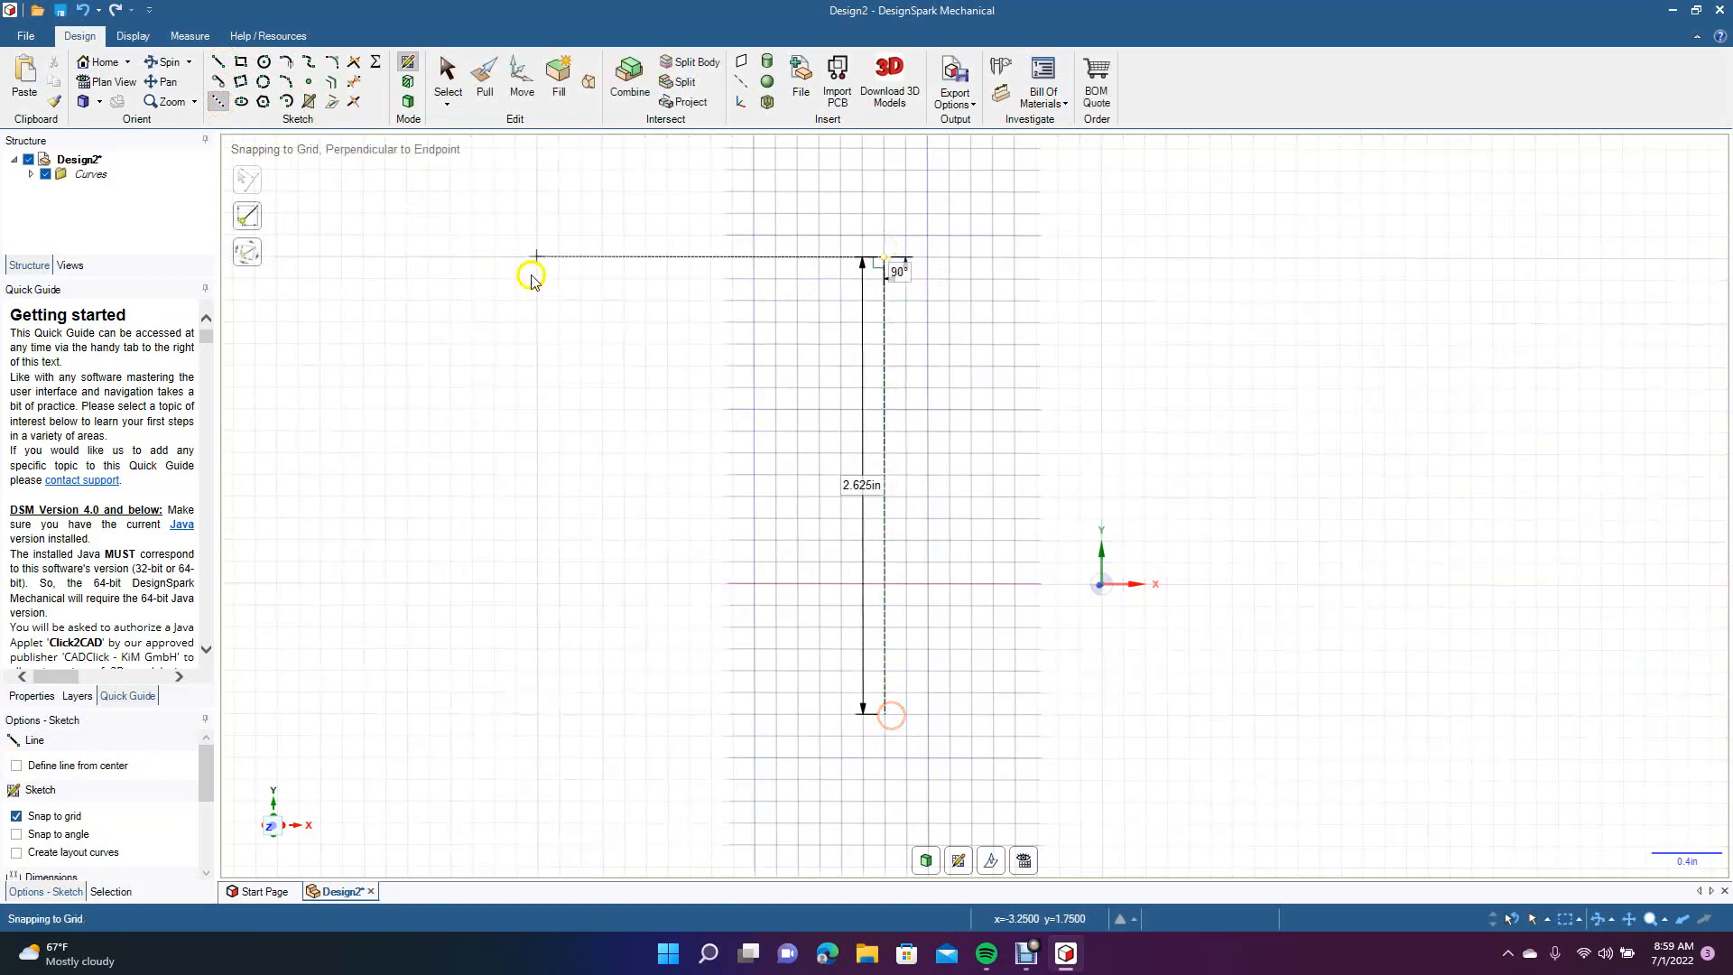
# Set the vertical construction line as the mirror line.
pyautogui.click(456, 95)
pyautogui.click(886, 376)
pyautogui.rightClick(887, 375)
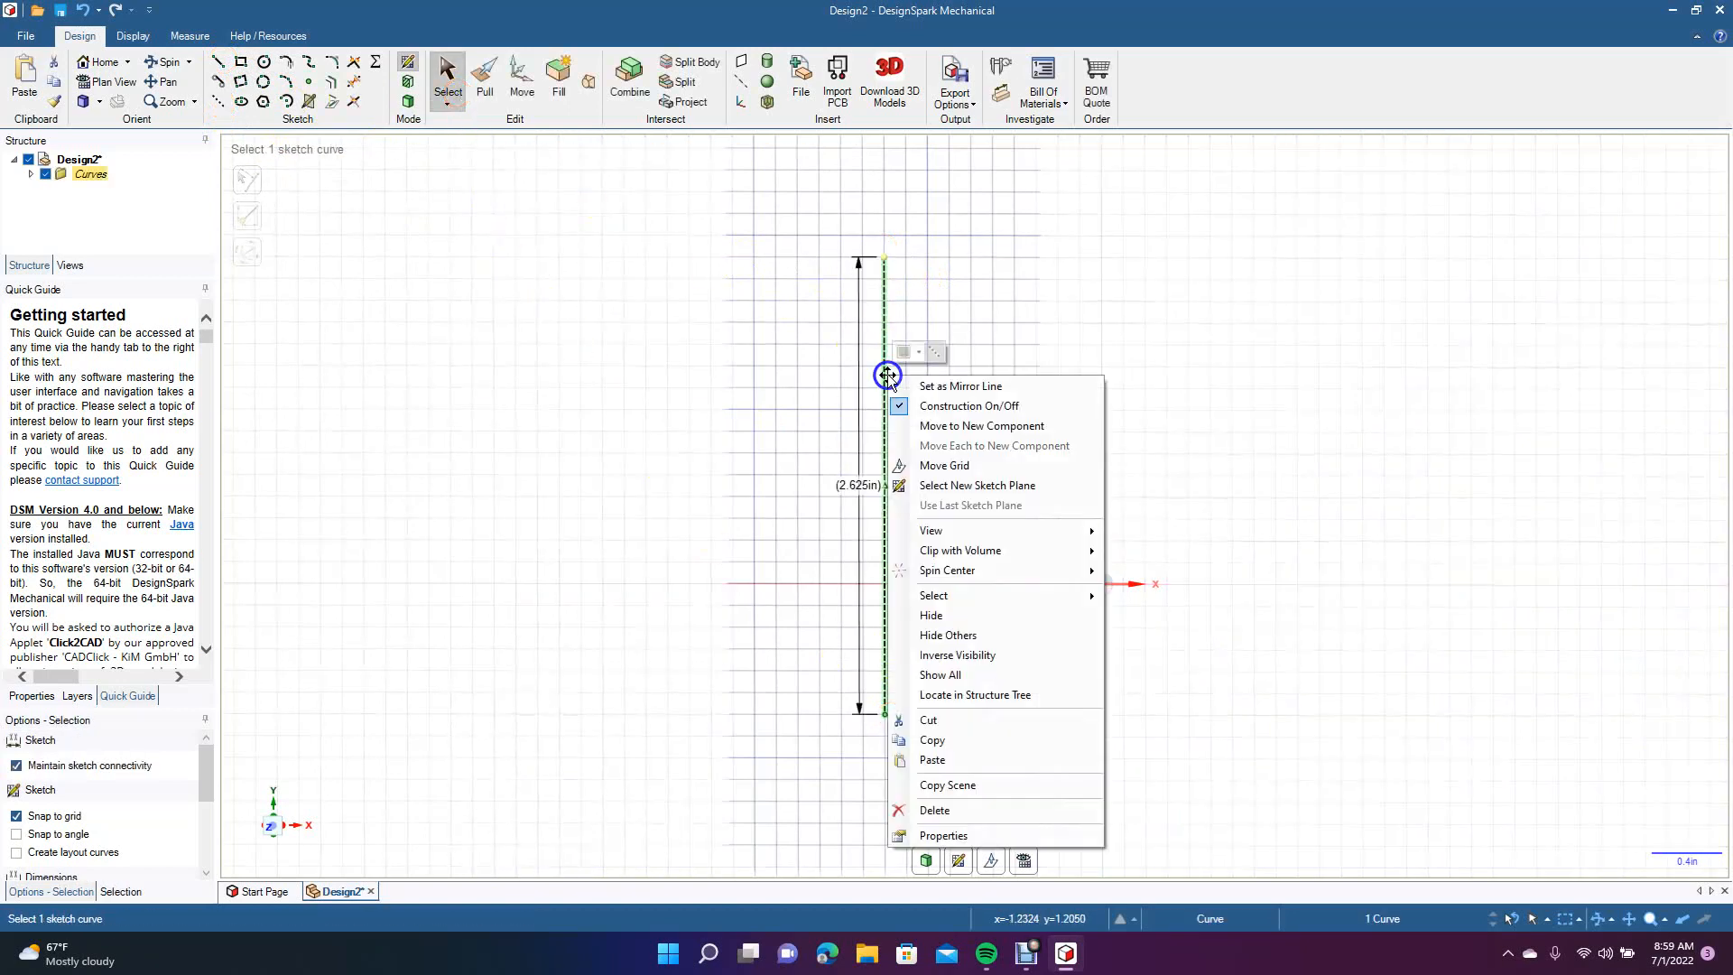
pyautogui.click(912, 386)
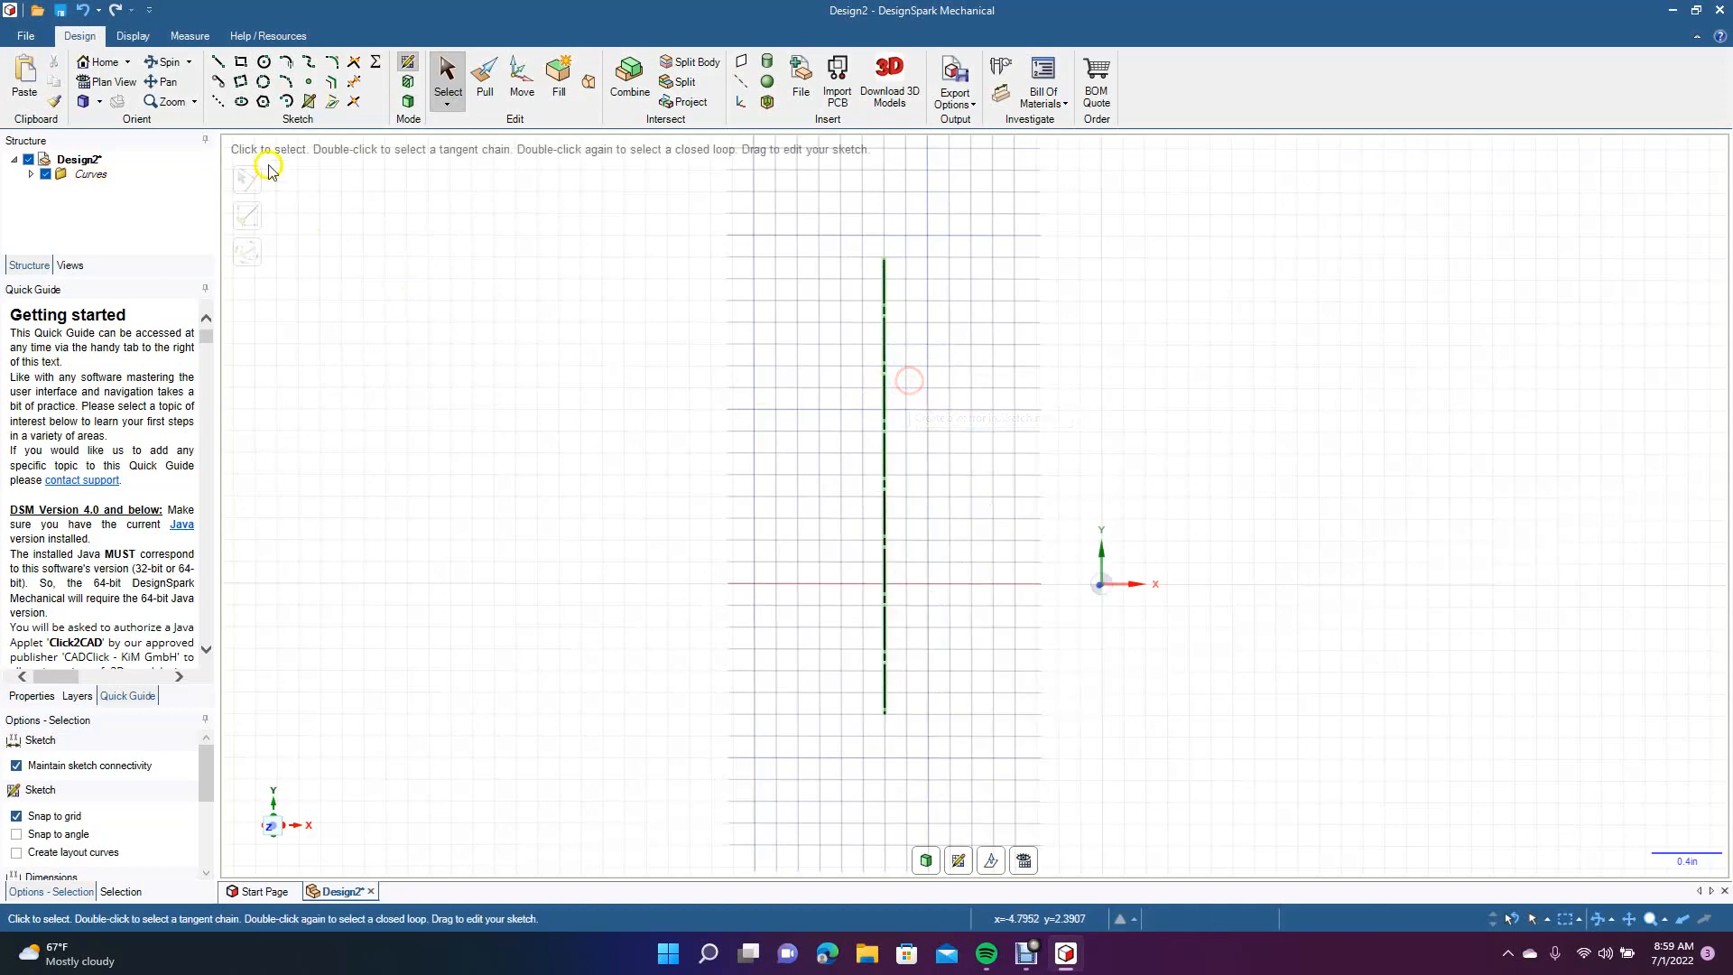
# Sketch a circle about 0.559 in in diameter left of the mirror line, with its mirrored copy on the other side.
pyautogui.click(263, 61)
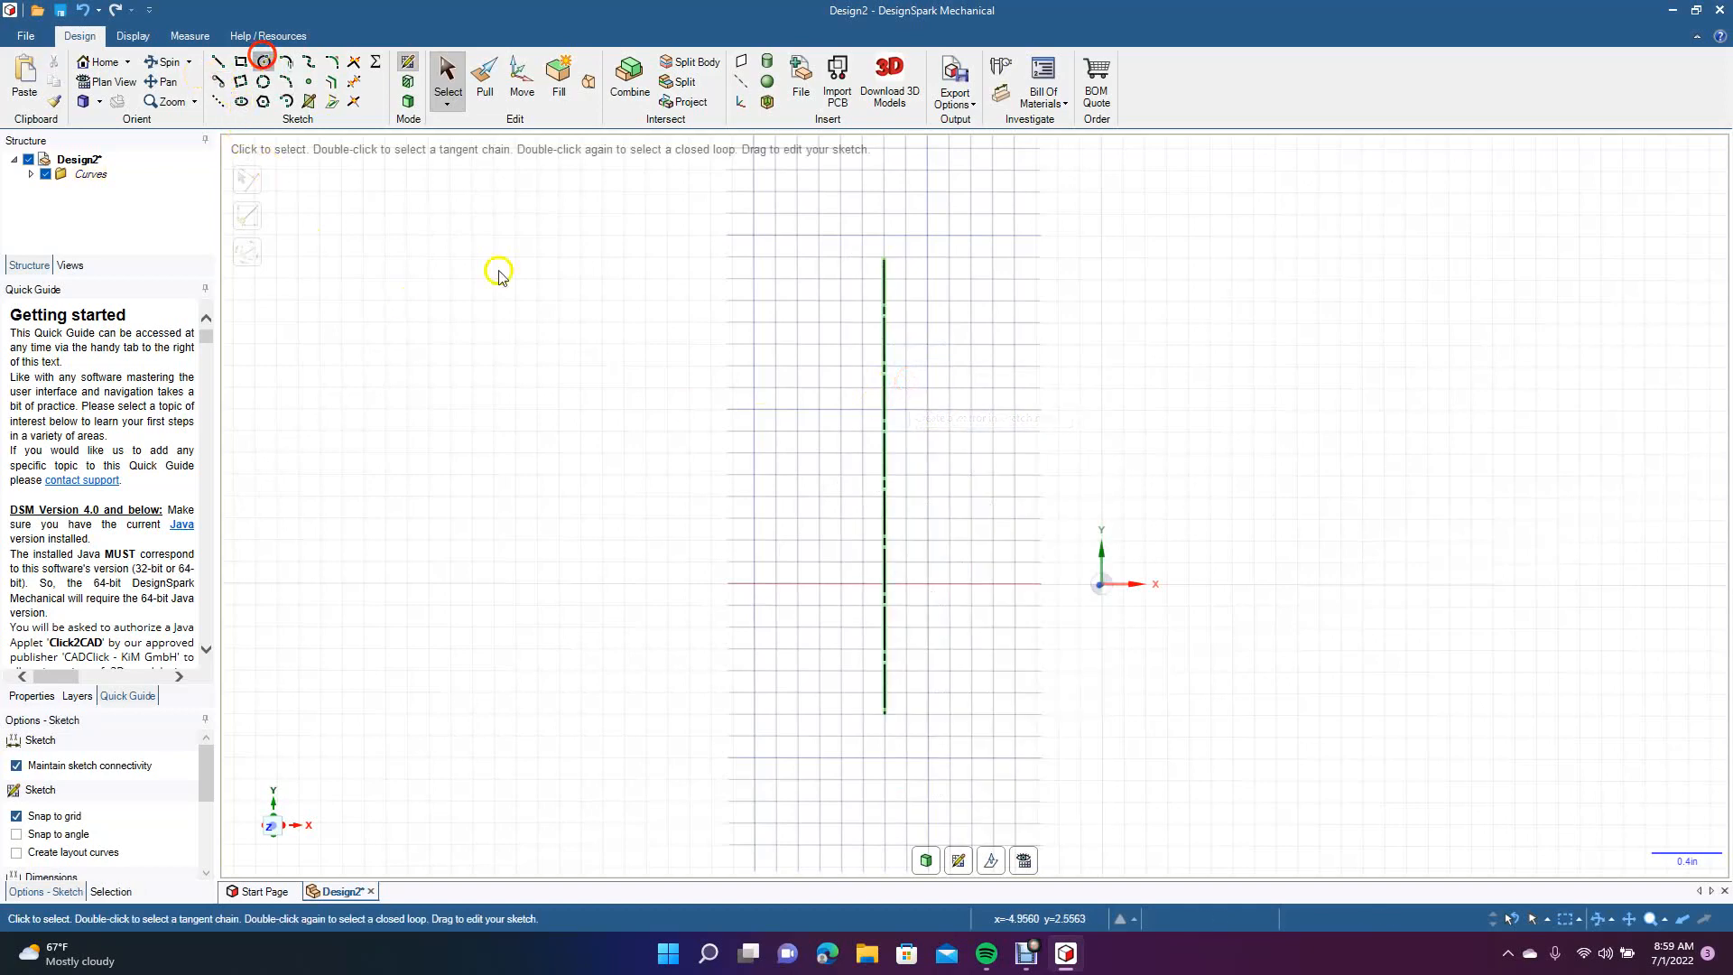
pyautogui.click(755, 452)
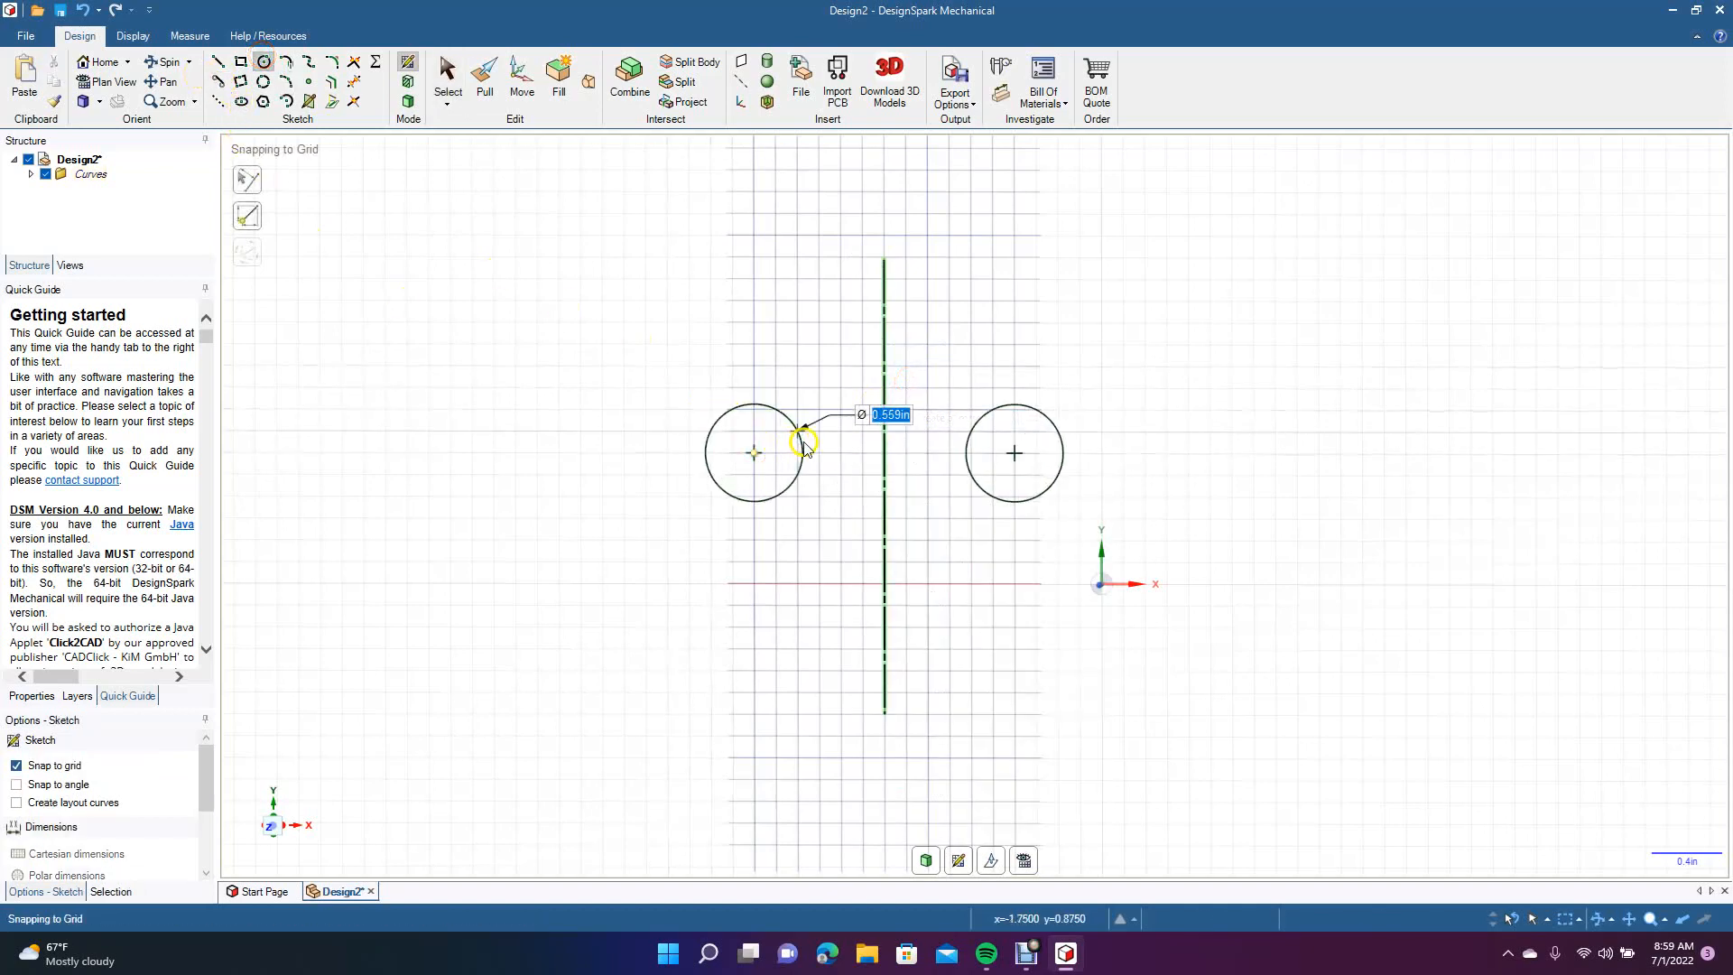
pyautogui.click(803, 444)
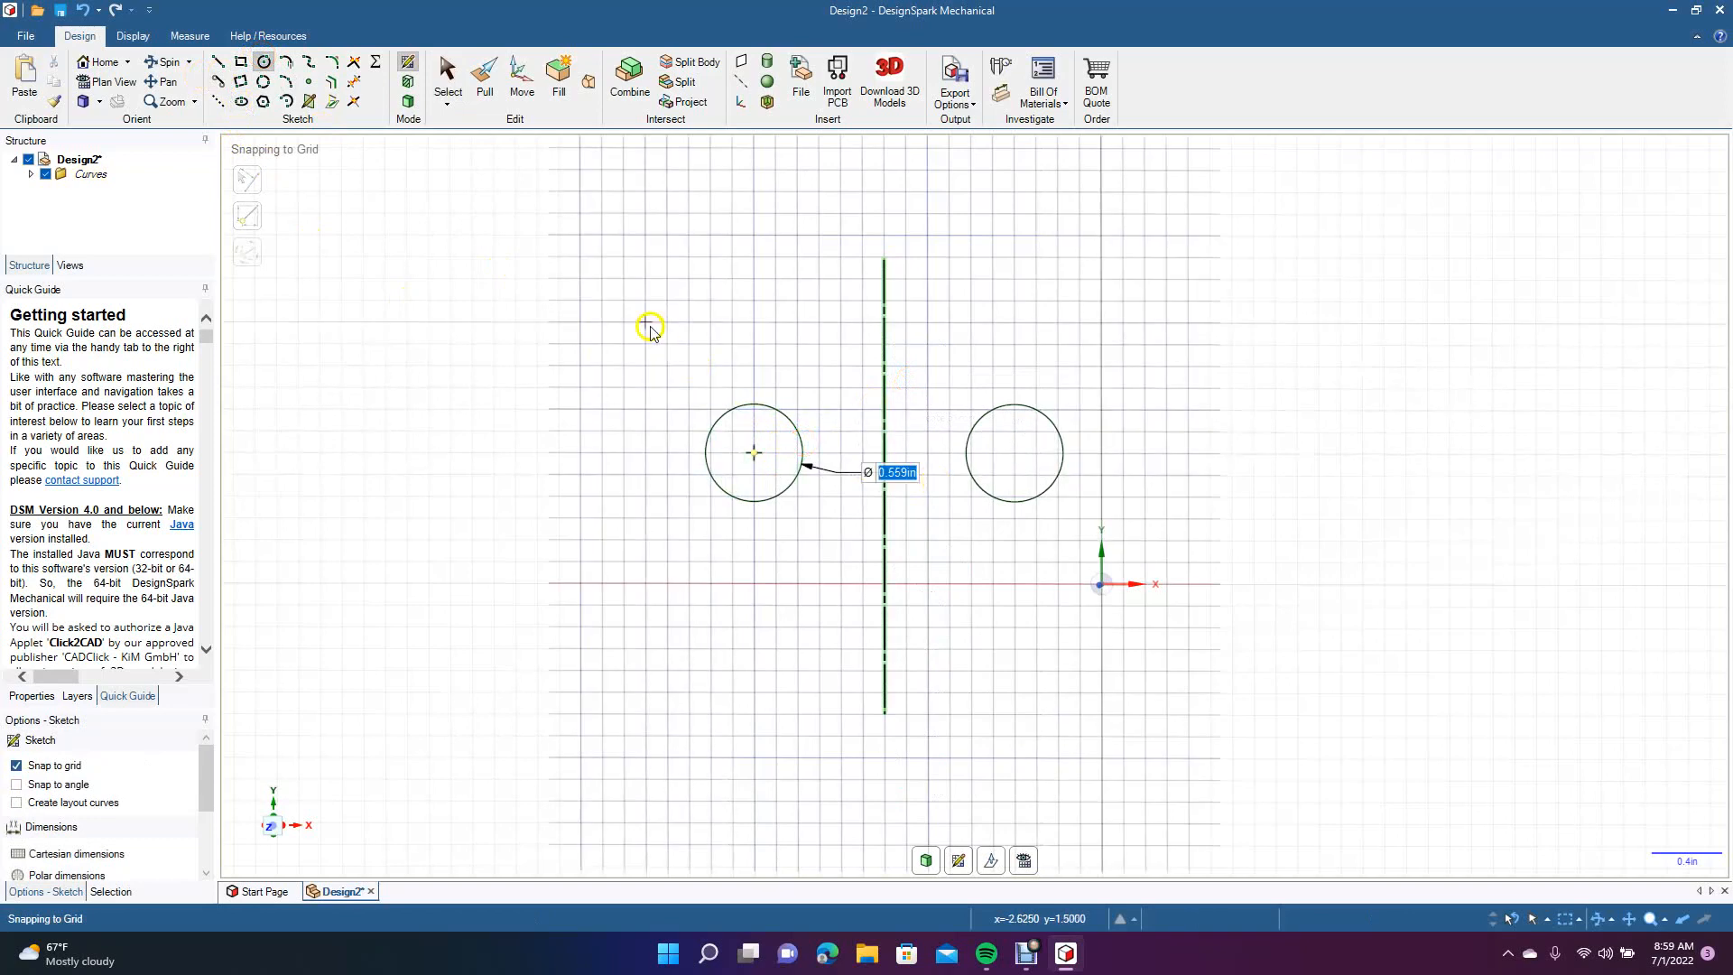
# Delete the mirror line and both mirrored circles.
pyautogui.click(445, 79)
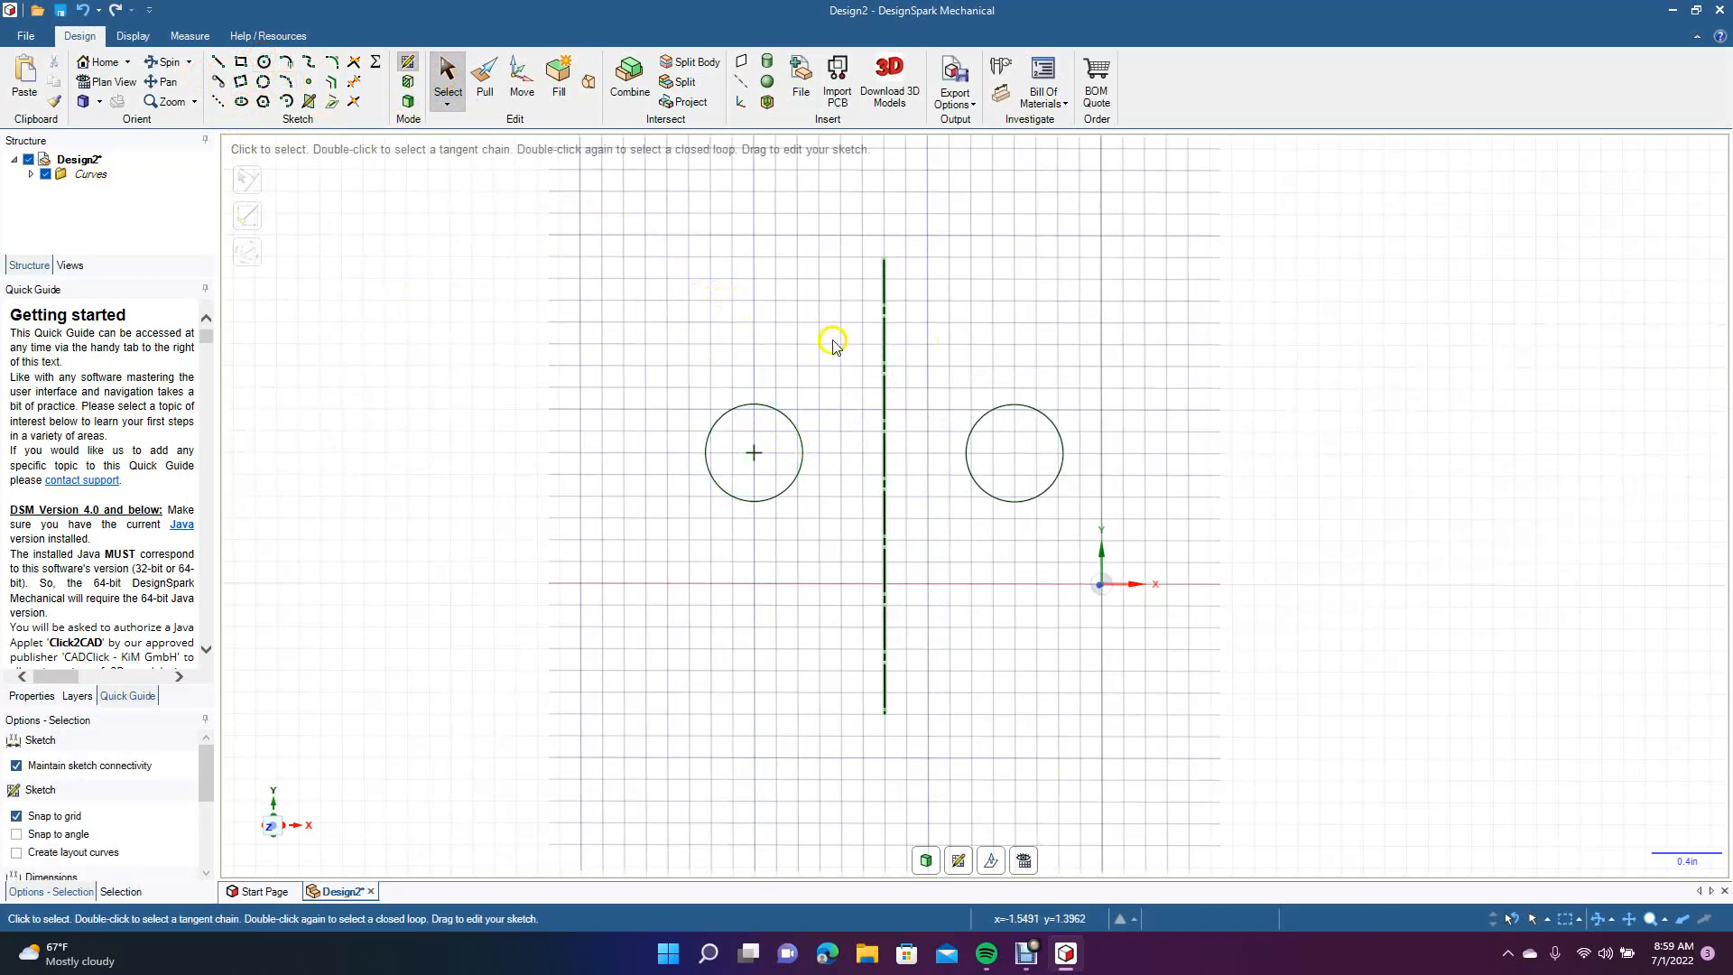
pyautogui.click(885, 383)
pyautogui.press('Delete')
pyautogui.moveTo(657, 283); pyautogui.dragTo(1088, 560)
pyautogui.press('Delete')
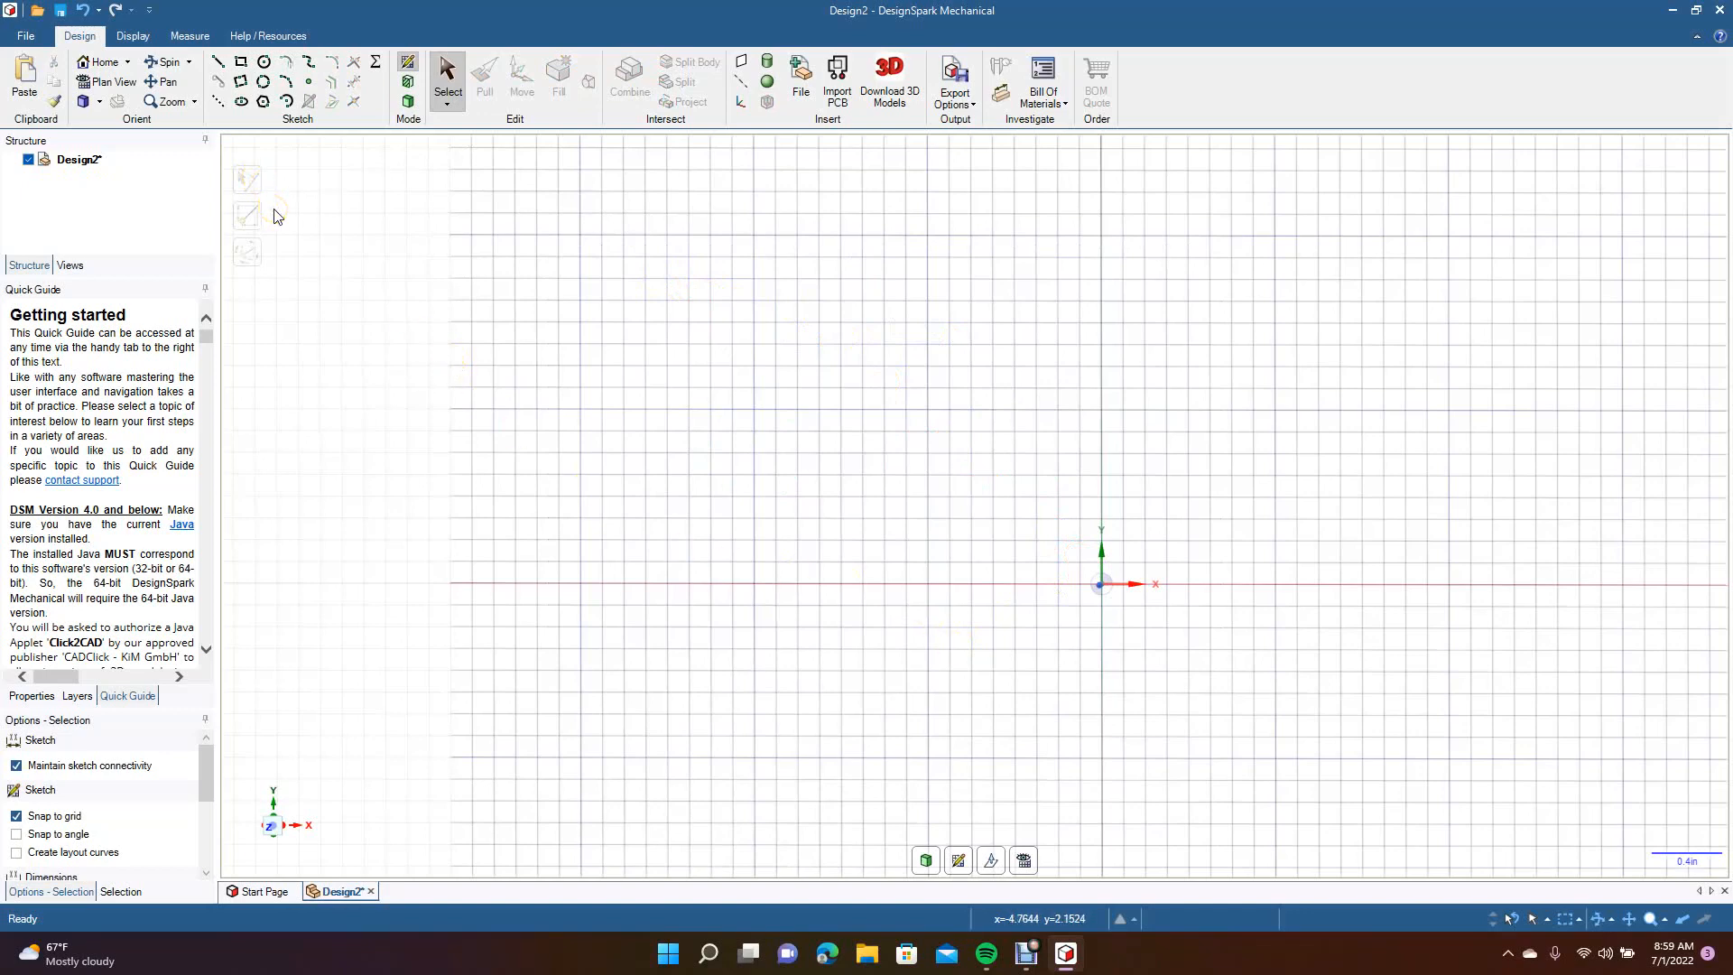
# Sketch a rectangle defined from its center left of the origin, and undo it.
pyautogui.click(243, 63)
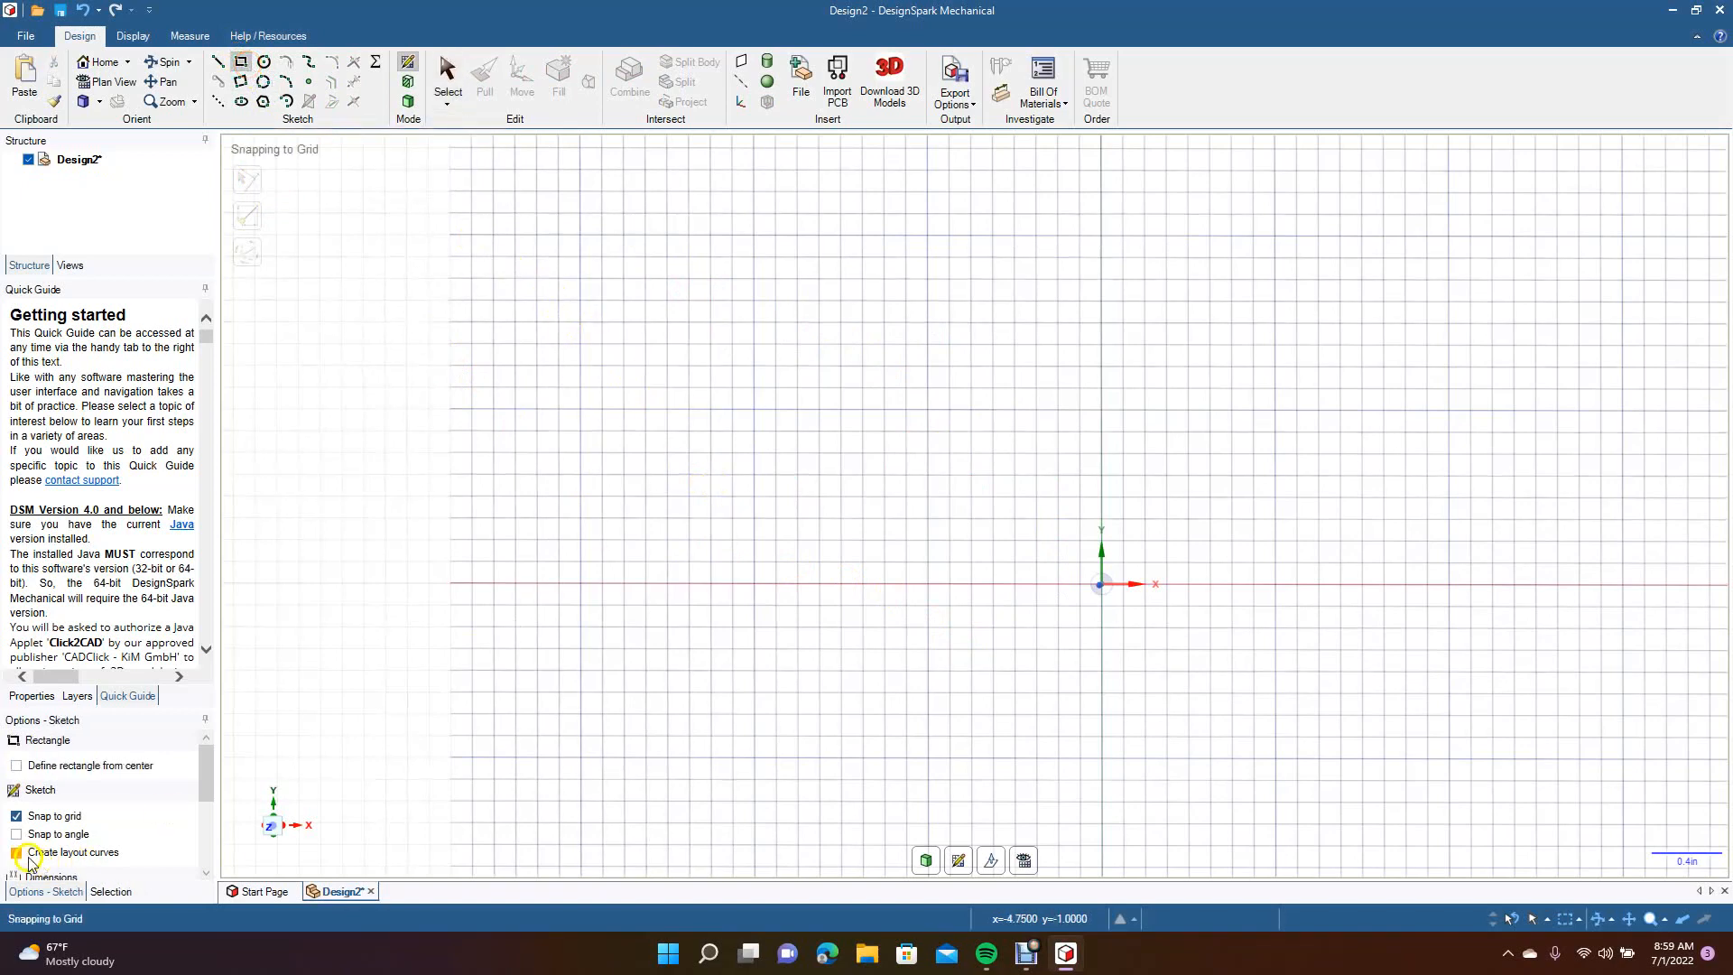
pyautogui.click(52, 771)
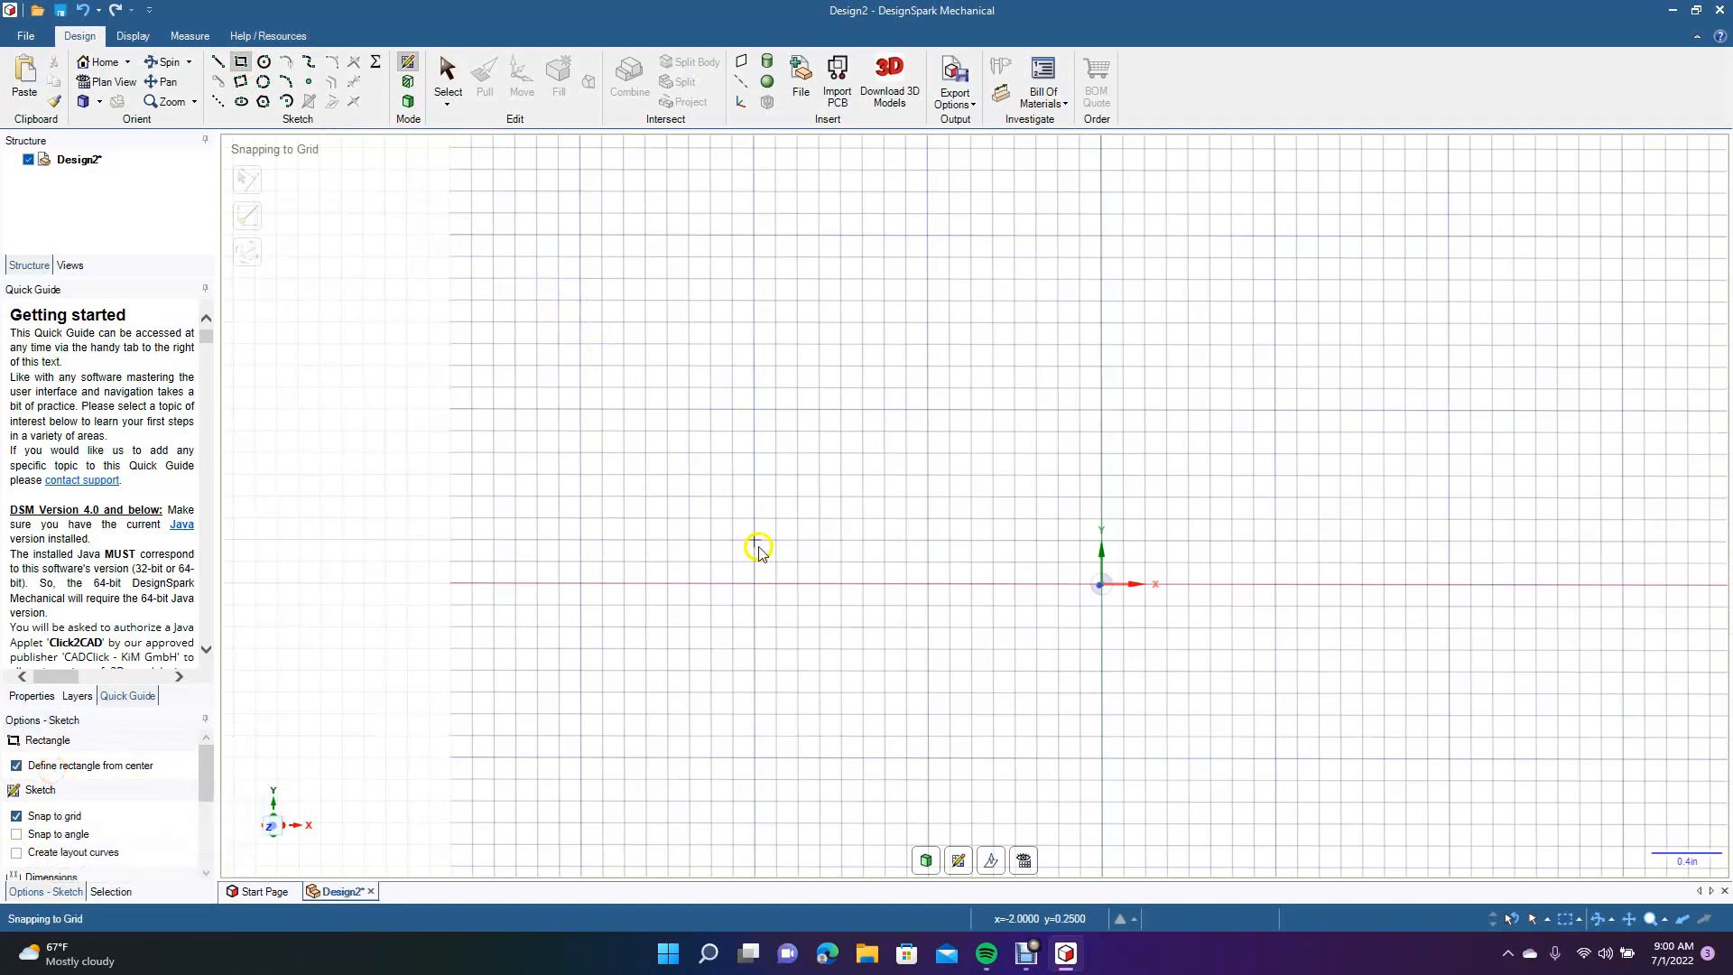
pyautogui.click(797, 474)
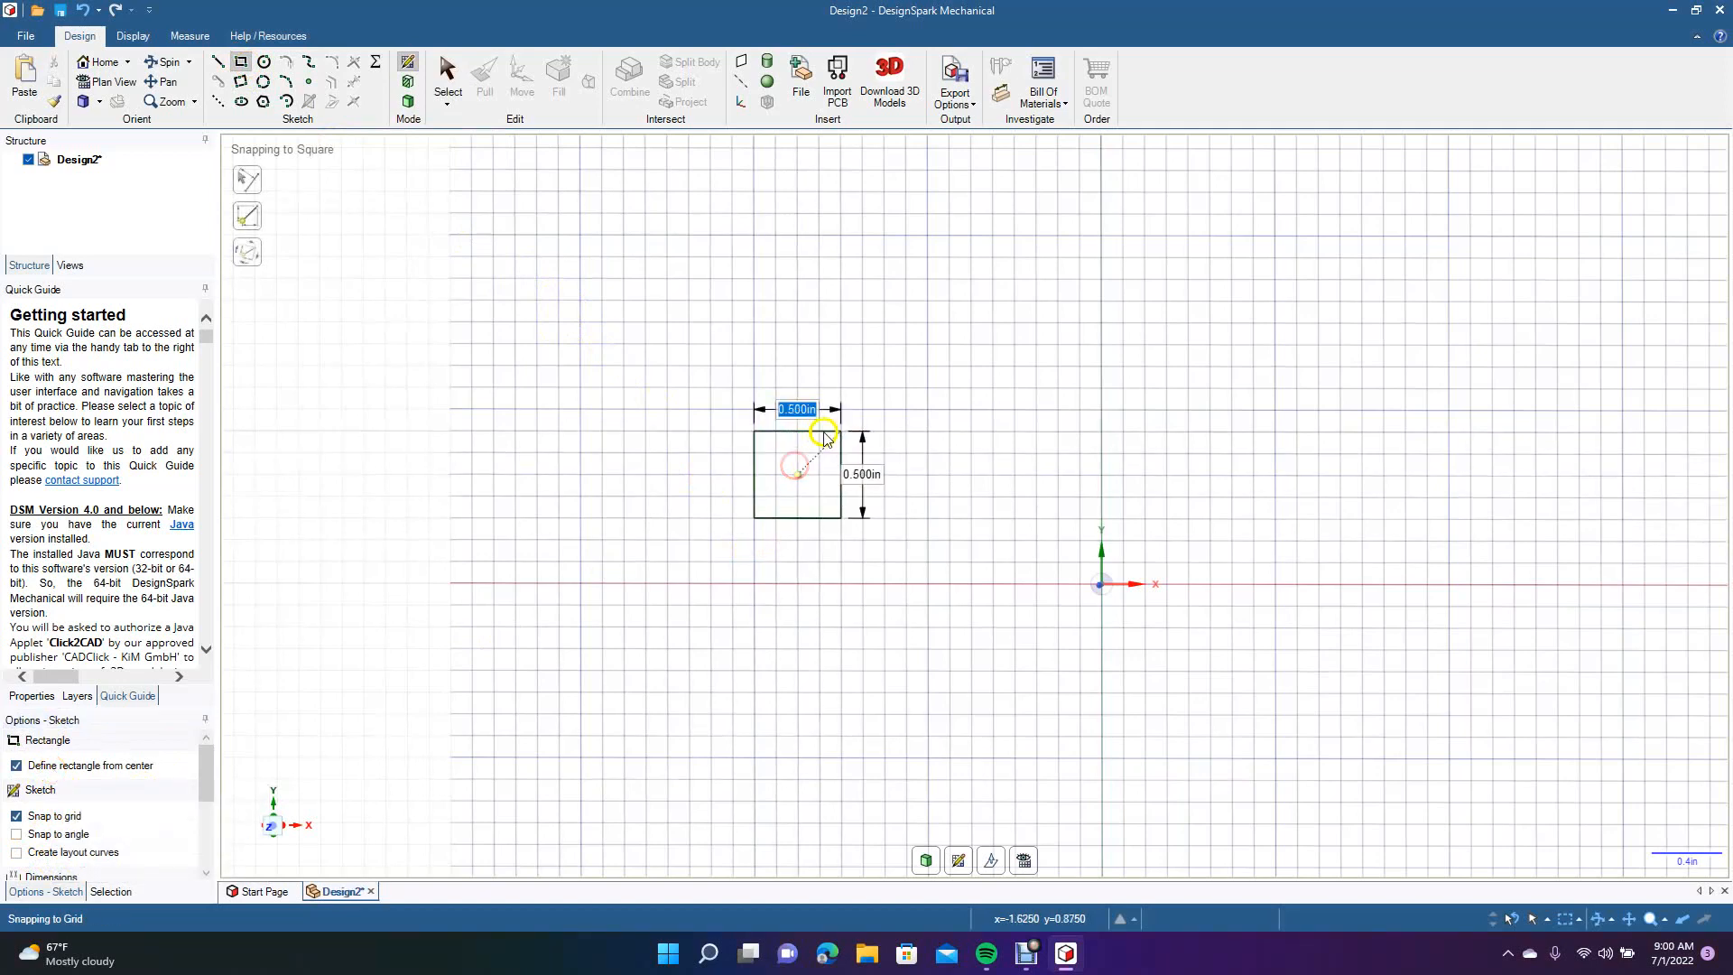
pyautogui.click(1011, 361)
pyautogui.hotkey('ctrl', 'z')
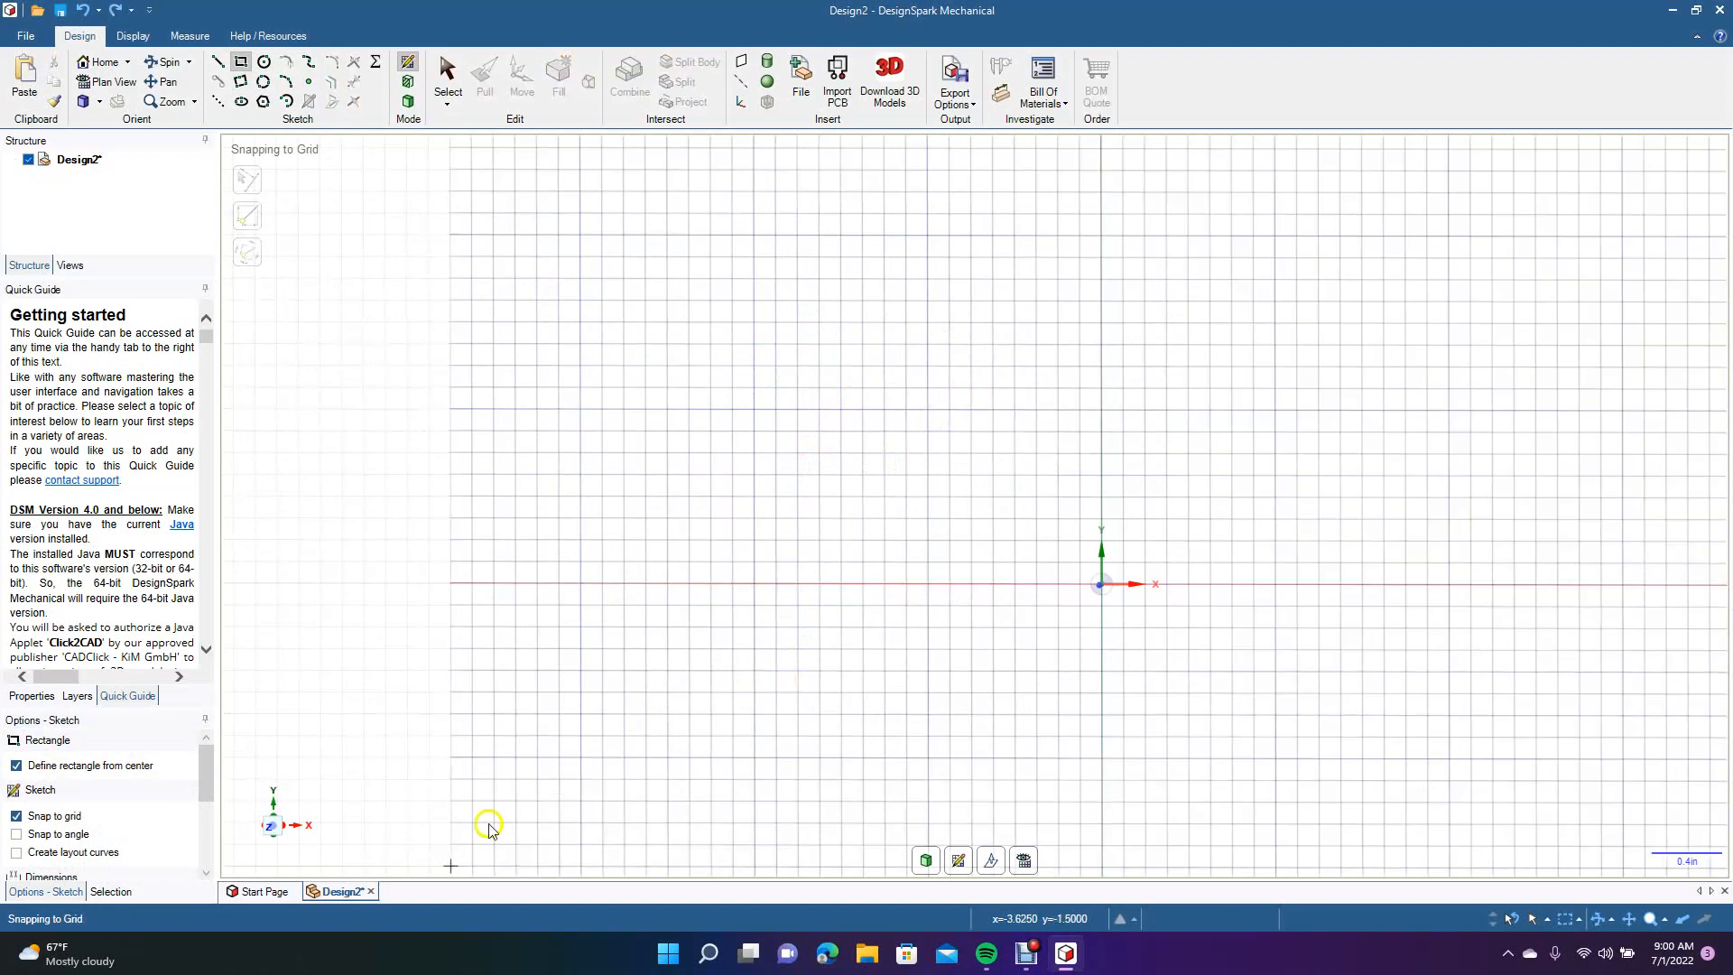
# Turn off defining rectangles from the center, sketch a 1.75 by 1 in rectangle from its corner, and undo it.
pyautogui.click(29, 767)
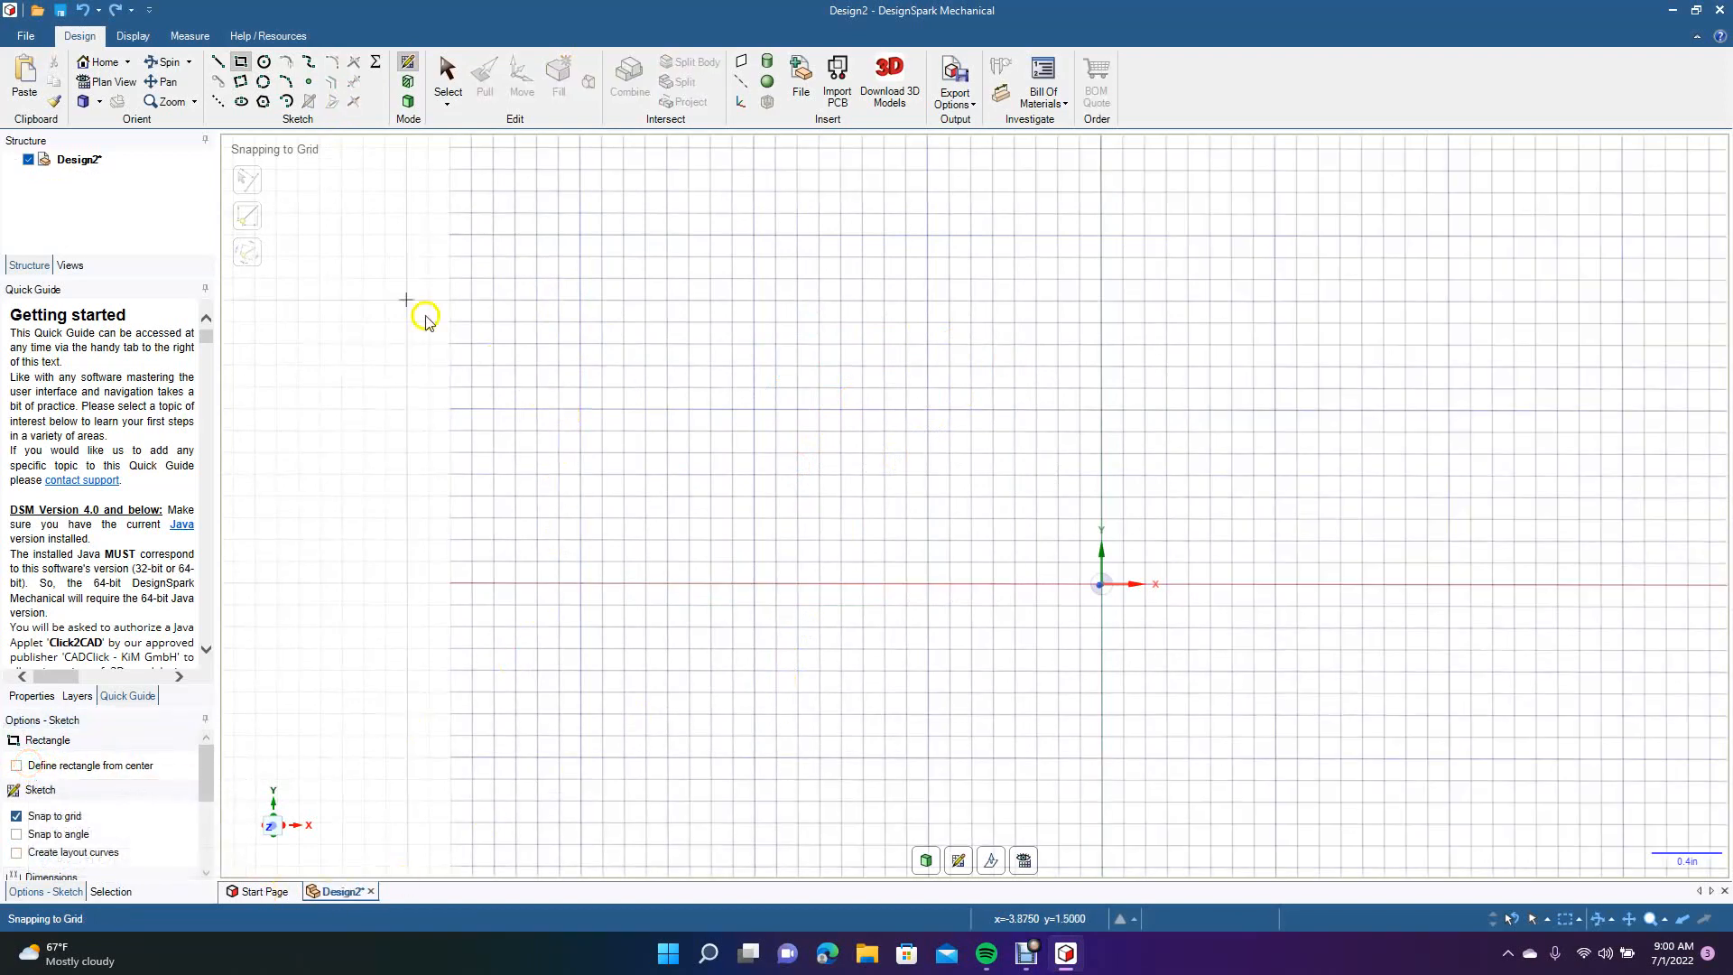
pyautogui.click(684, 389)
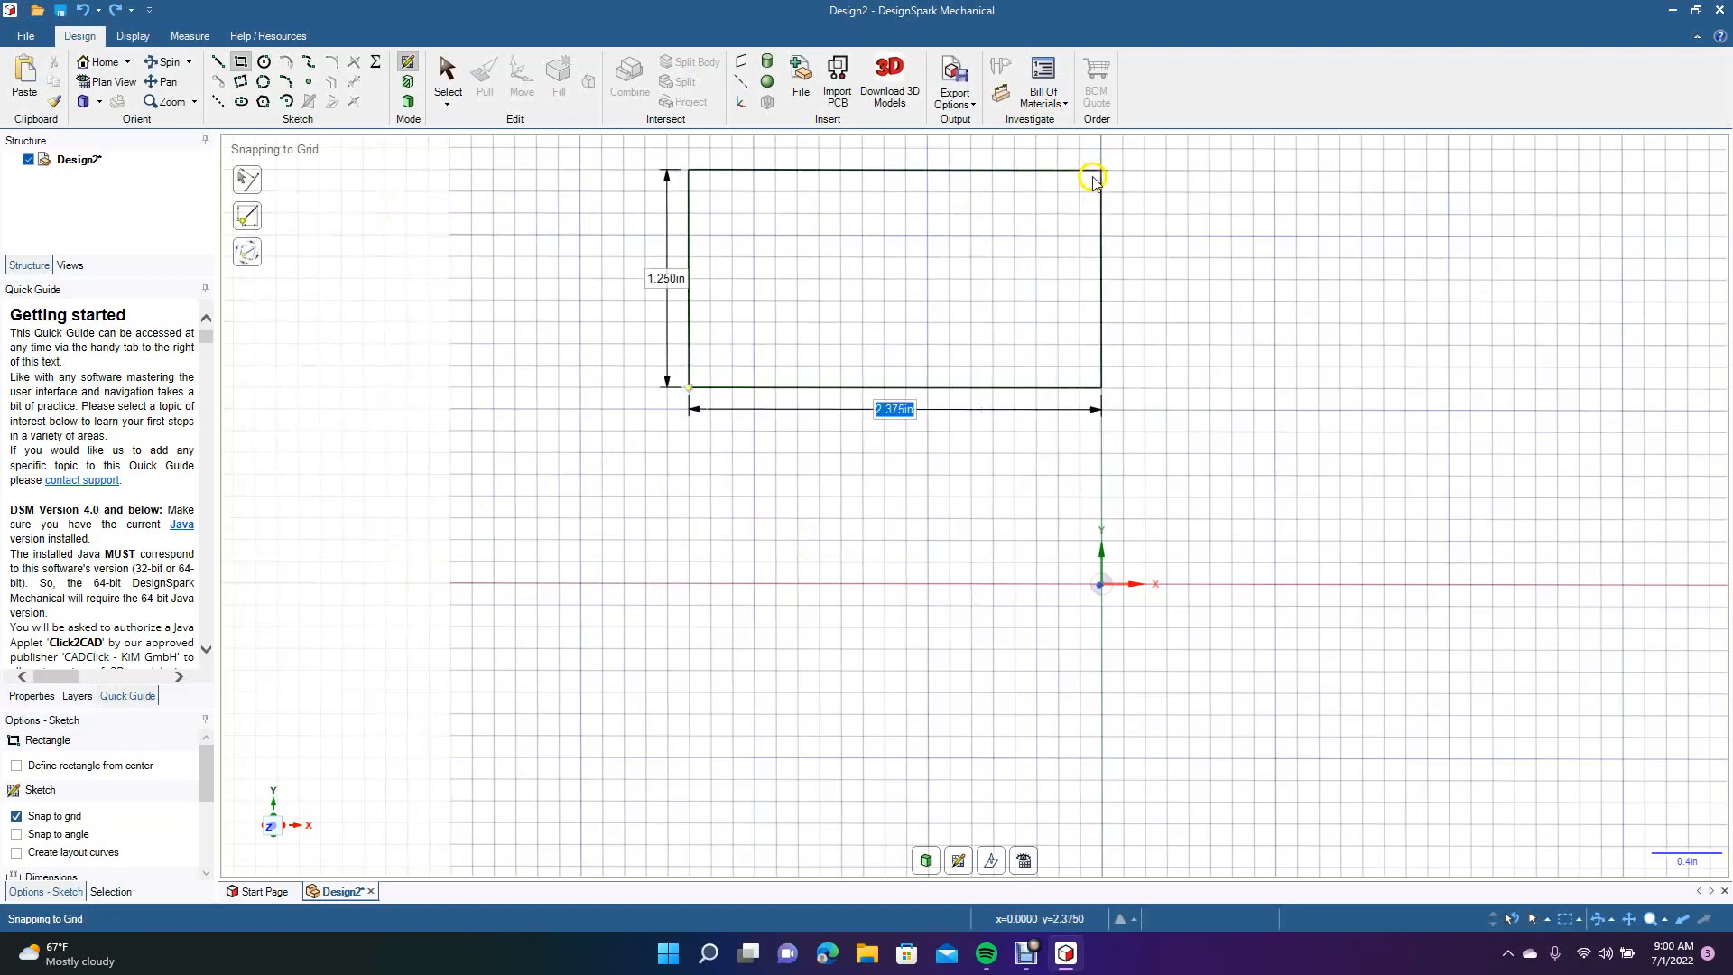
pyautogui.click(998, 217)
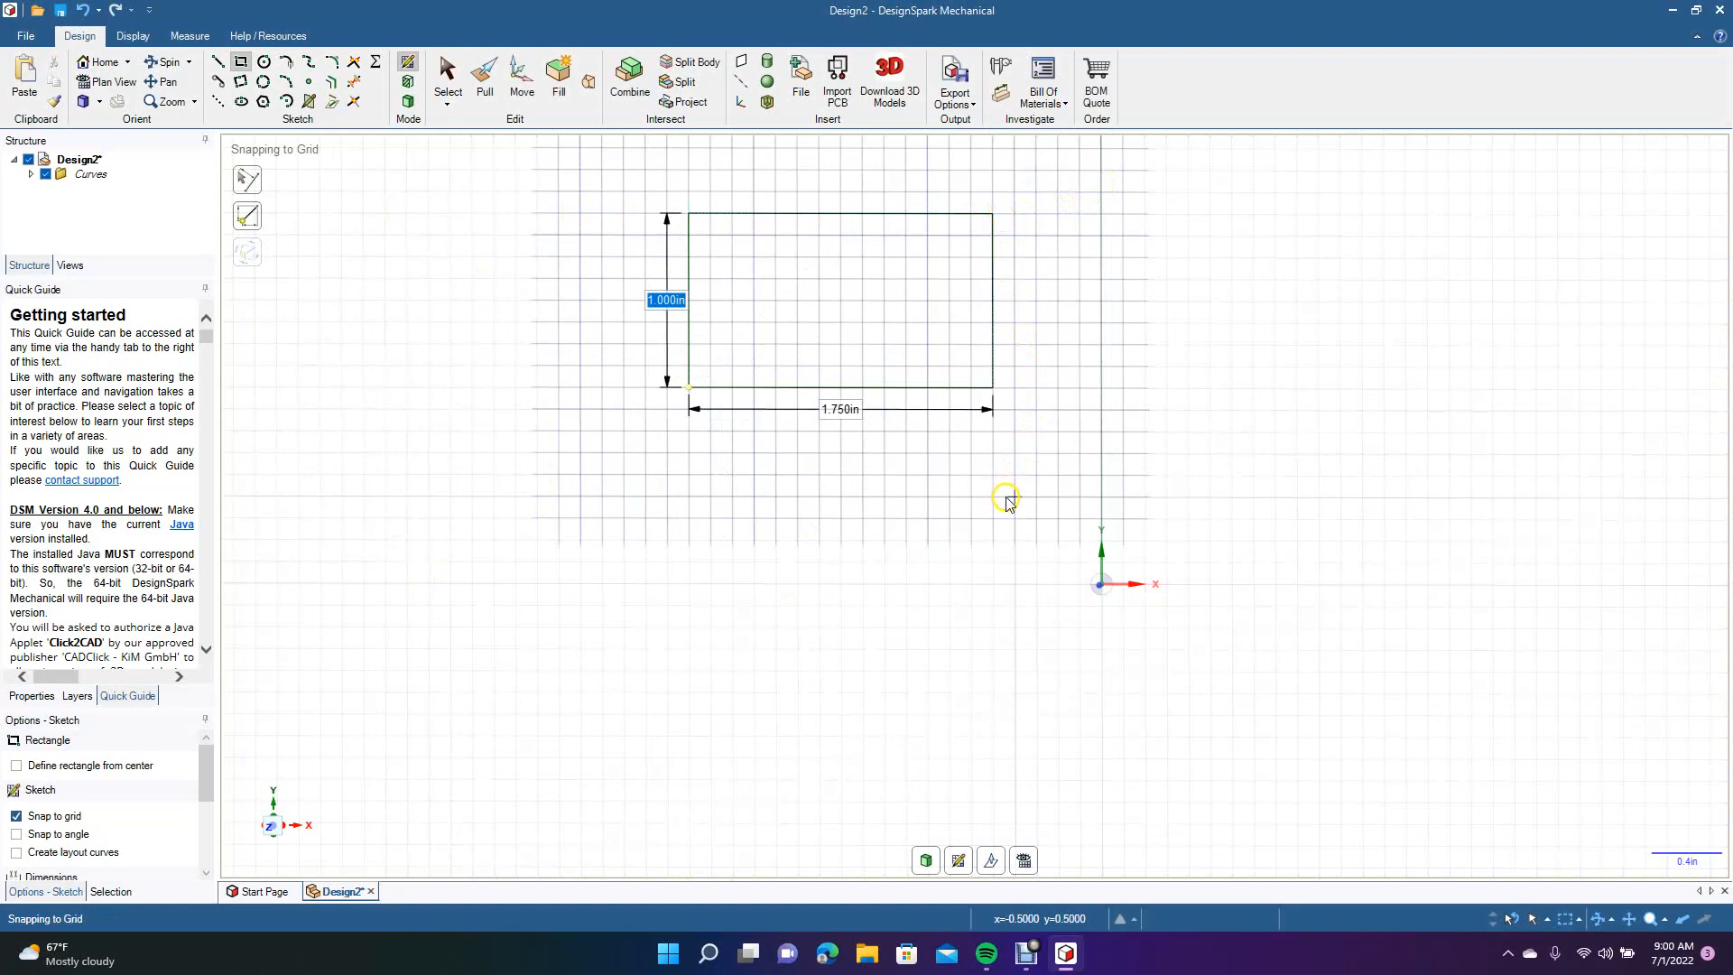
pyautogui.hotkey('ctrl', 'z')
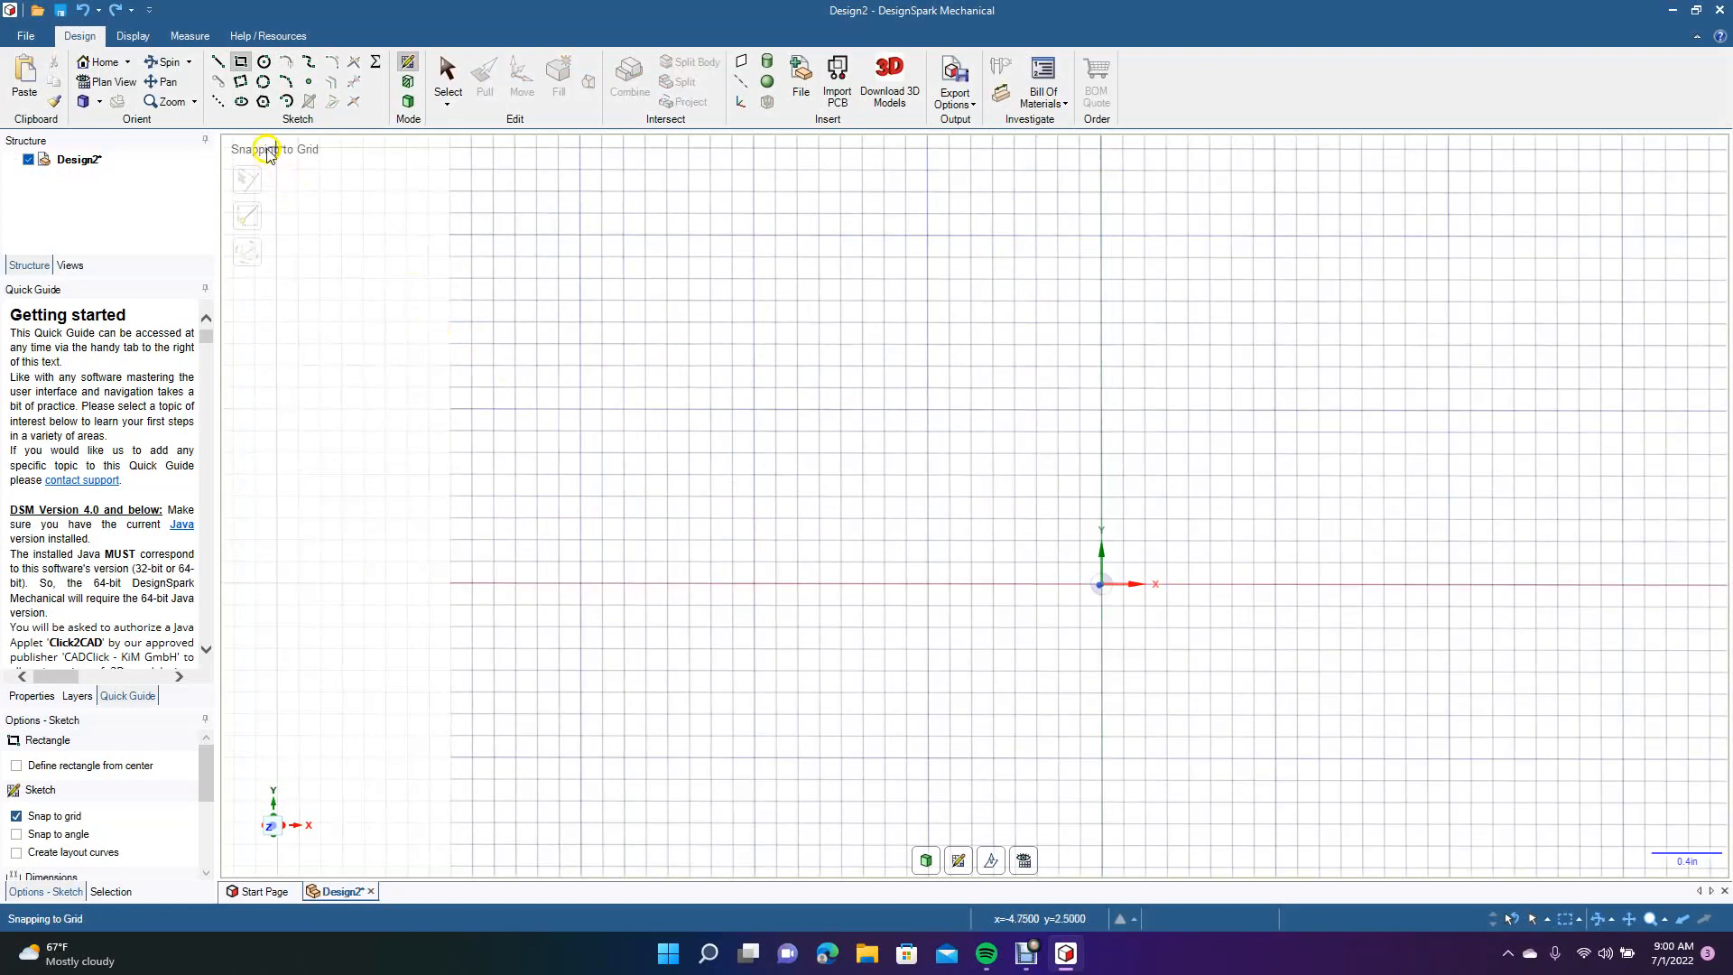
# Sketch a three-point rectangle 1.625 in wide left of the origin, starting with its short vertical side.
pyautogui.click(240, 83)
pyautogui.click(756, 368)
pyautogui.click(754, 474)
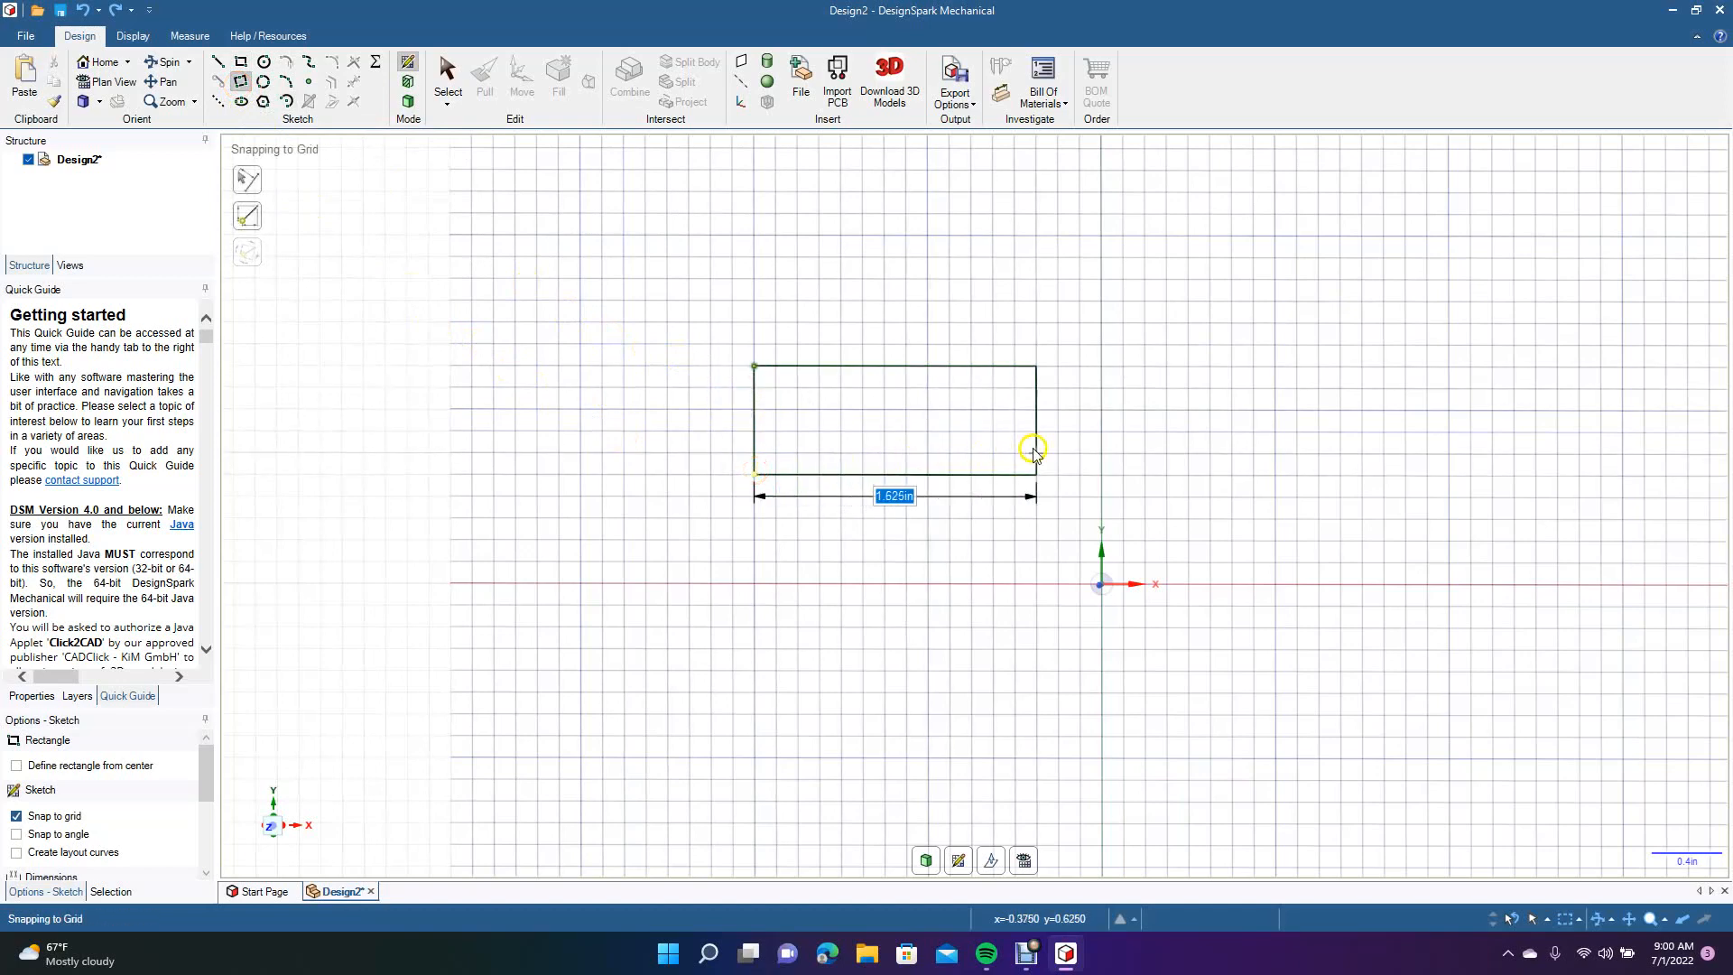
pyautogui.click(1034, 451)
# Select all four sides of the three-point rectangle and delete them.
pyautogui.click(448, 77)
pyautogui.moveTo(672, 346); pyautogui.dragTo(1065, 550)
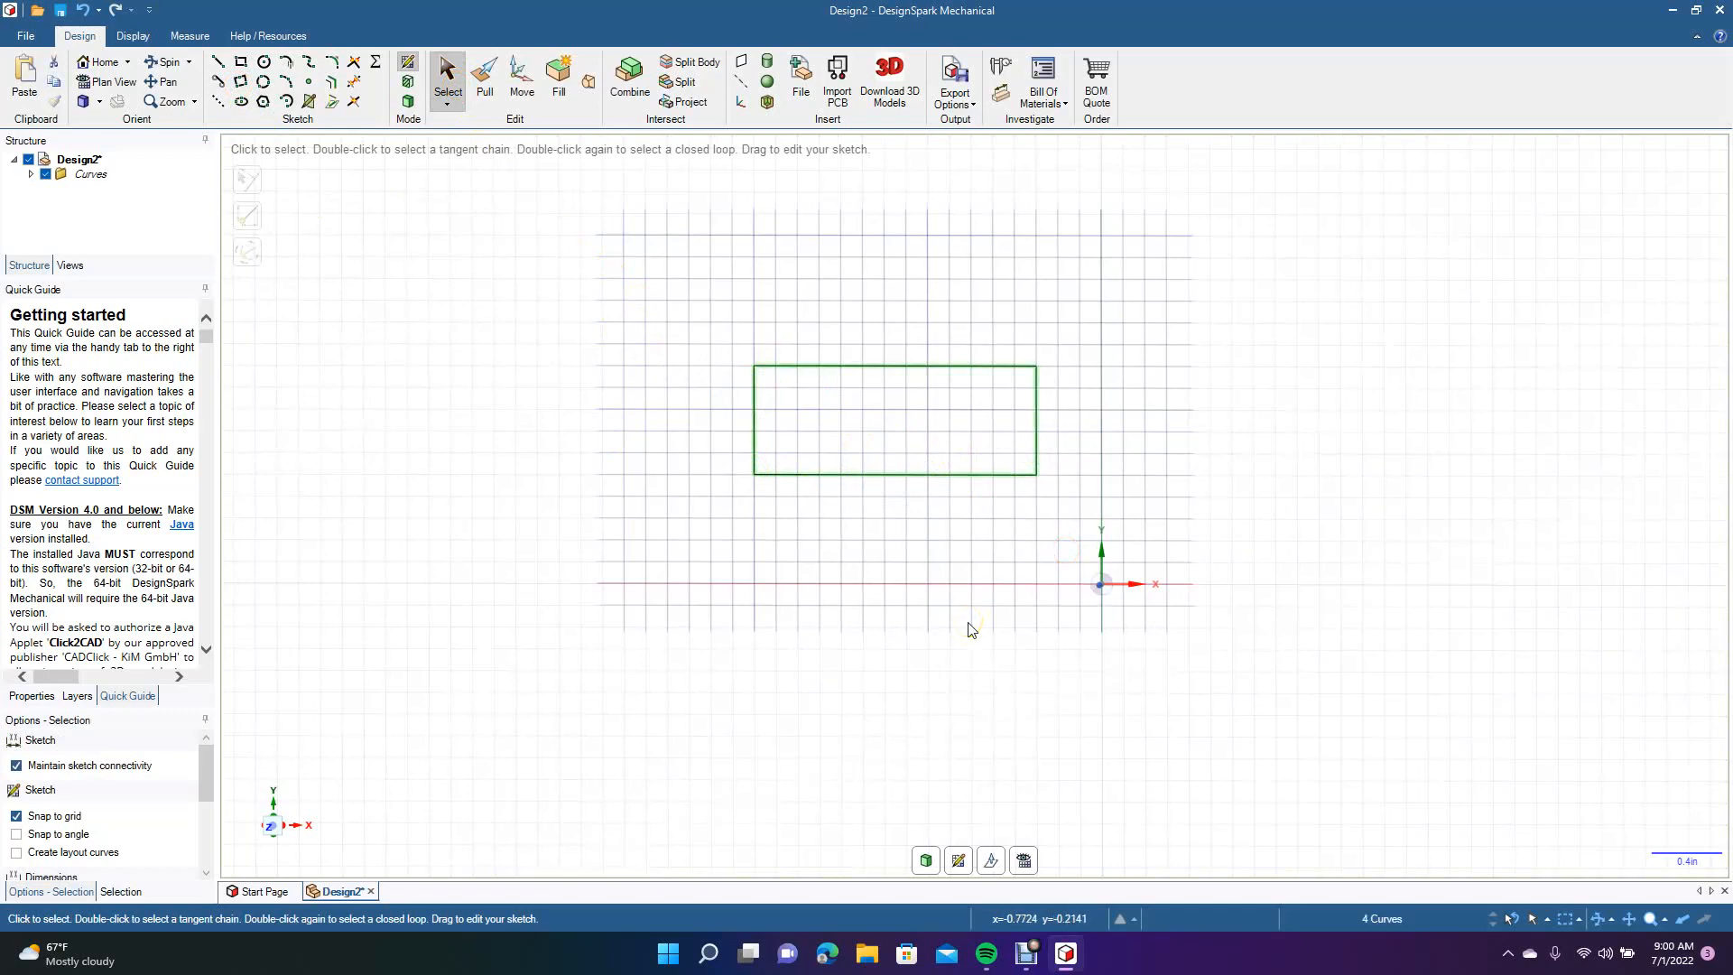
pyautogui.press('Delete')
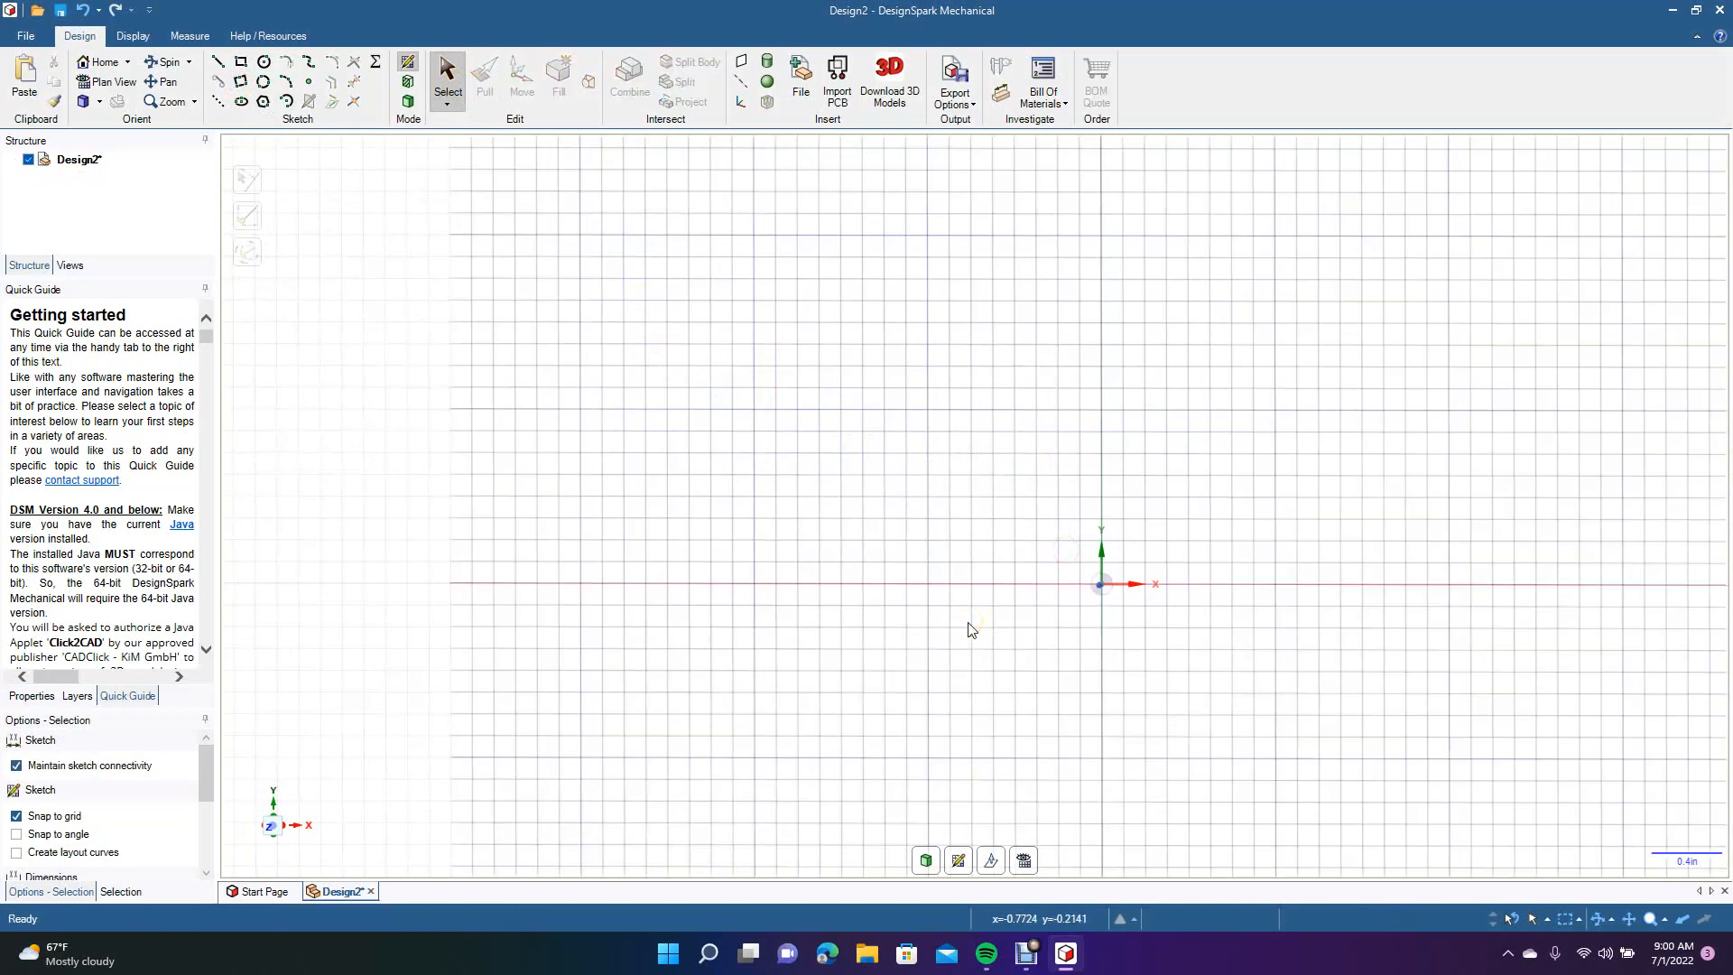
# Sketch a 0.5 in wide by 2 in tall rectangle left of the origin, defined from its center.
pyautogui.click(242, 65)
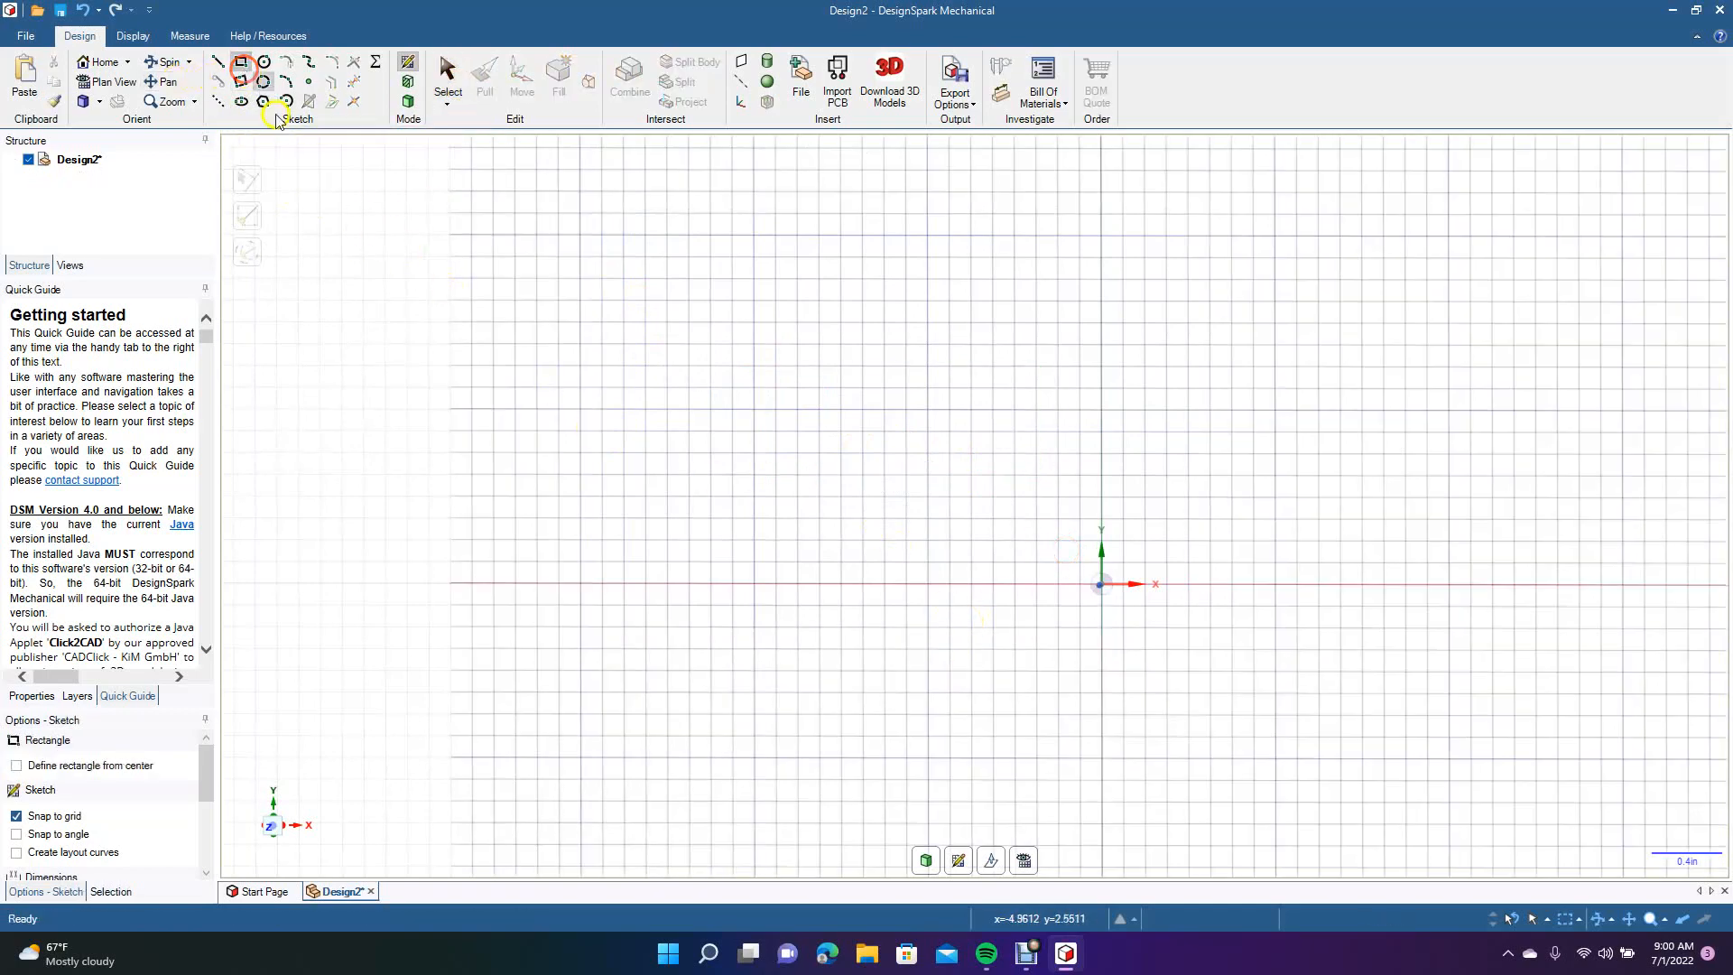
pyautogui.click(57, 767)
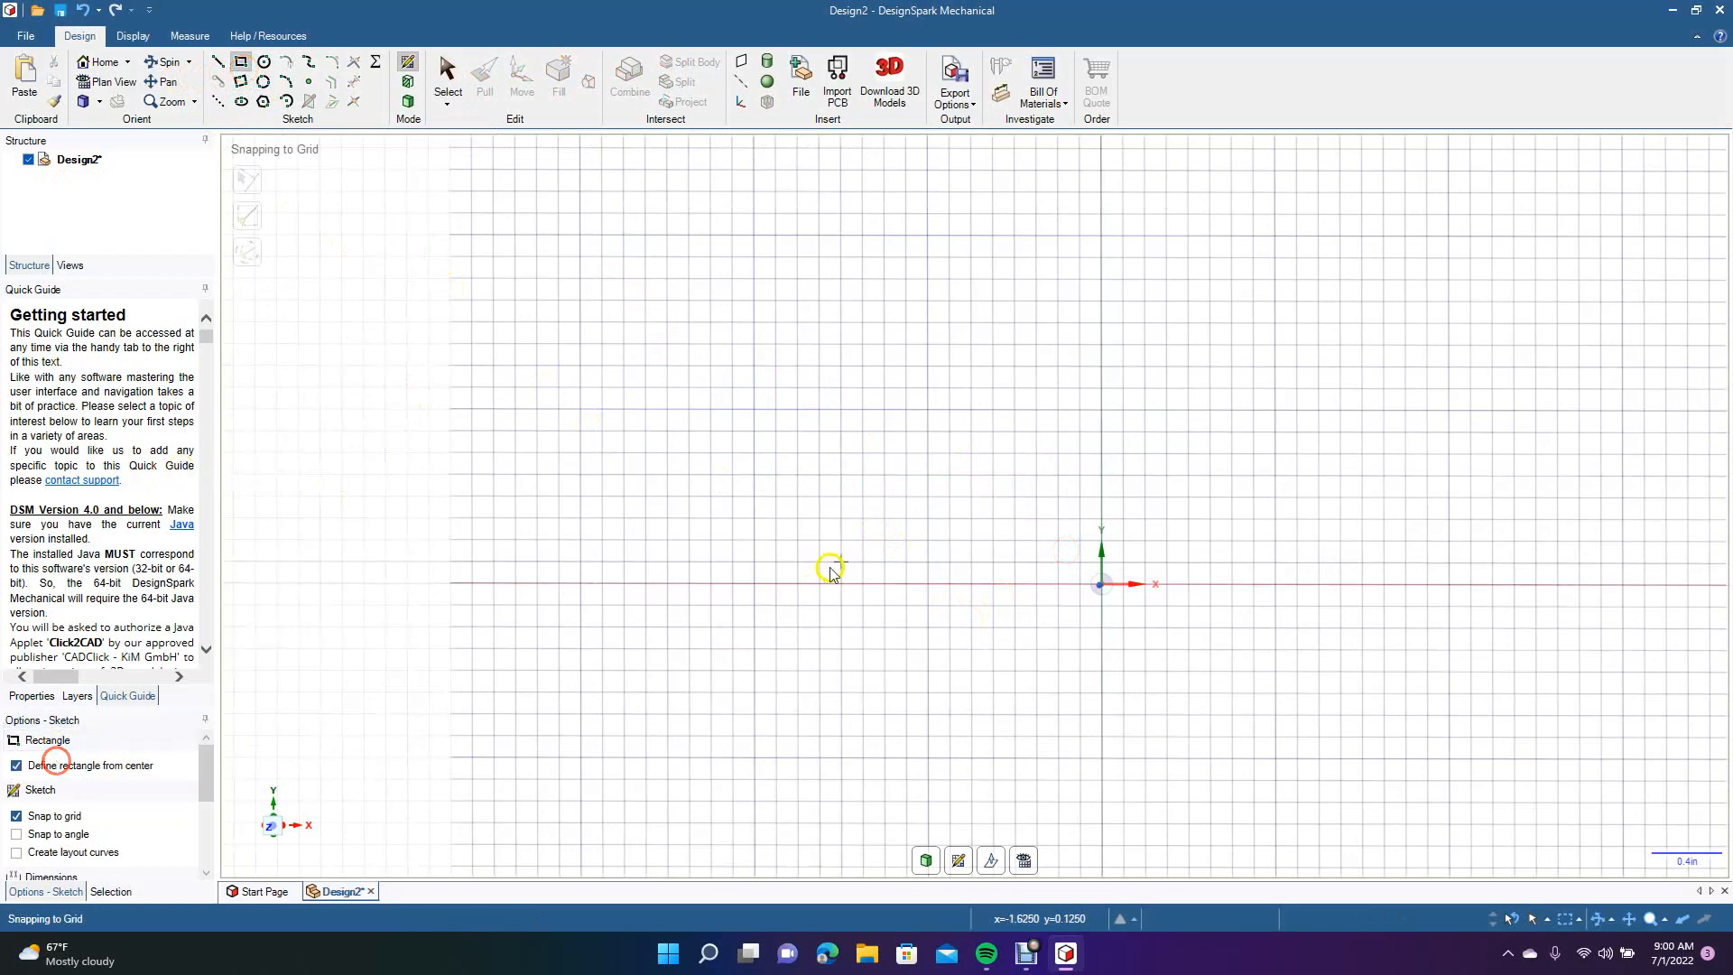
pyautogui.click(719, 495)
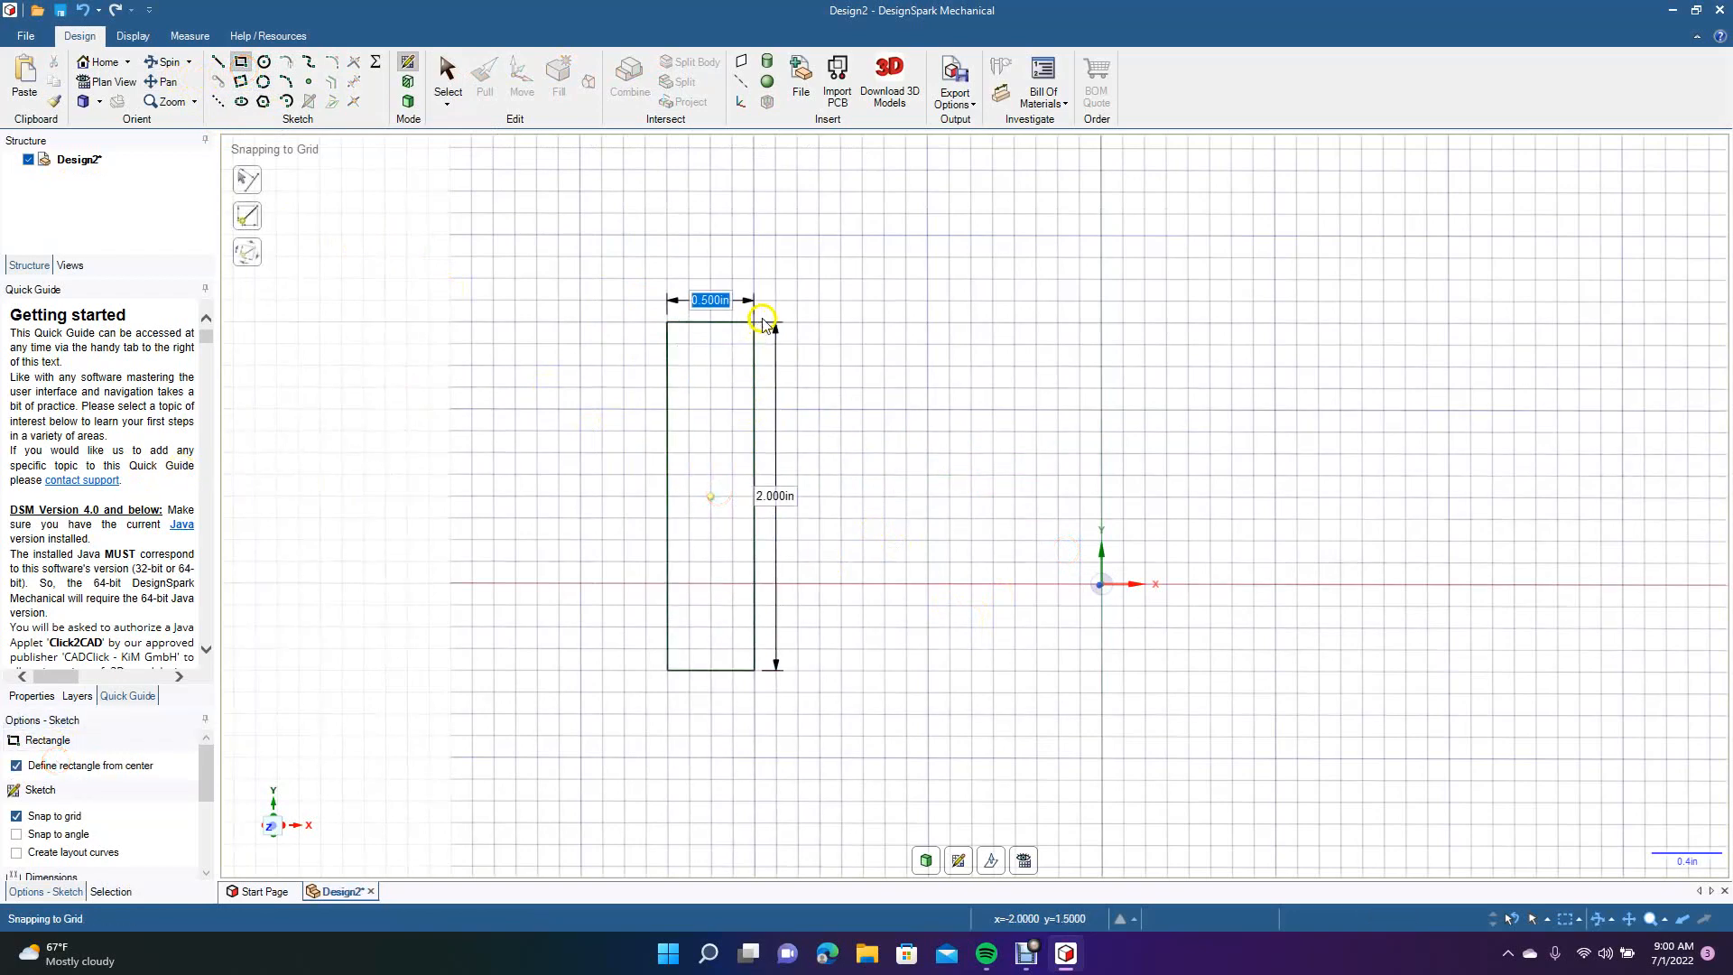
pyautogui.click(764, 323)
pyautogui.click(448, 72)
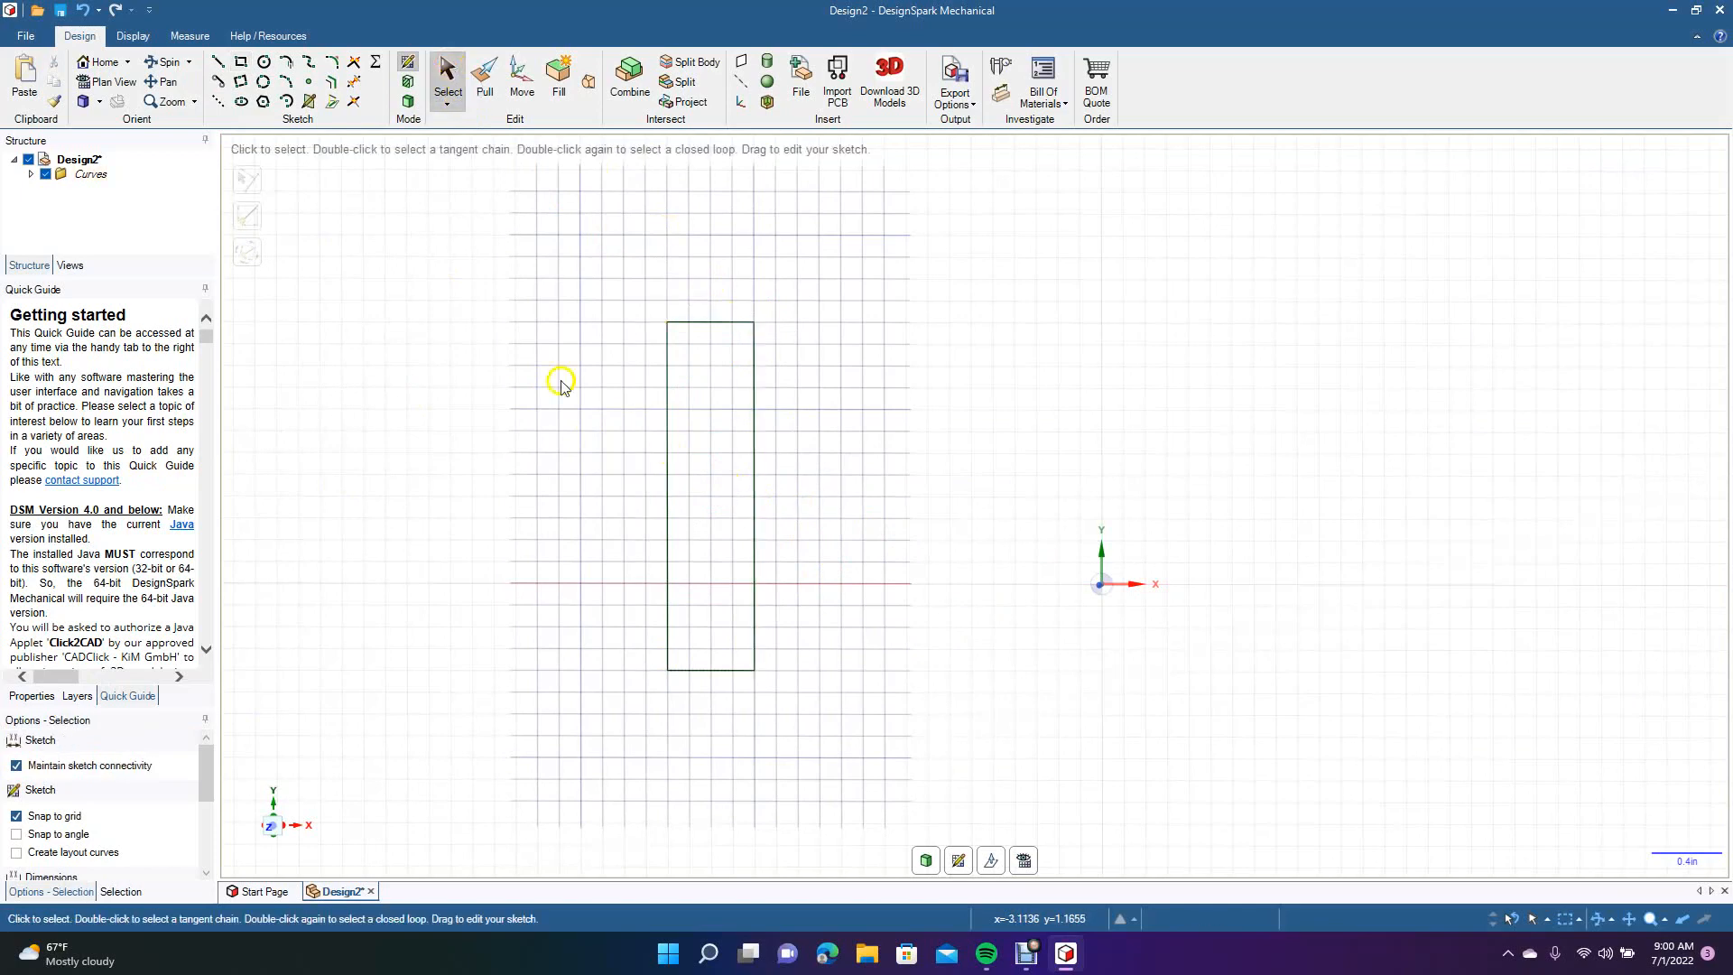
# Sketch a three-point rectangle starting with a 0.375 in edge on the tall rectangle's right side and extending 1.375 in toward the origin.
pyautogui.click(240, 82)
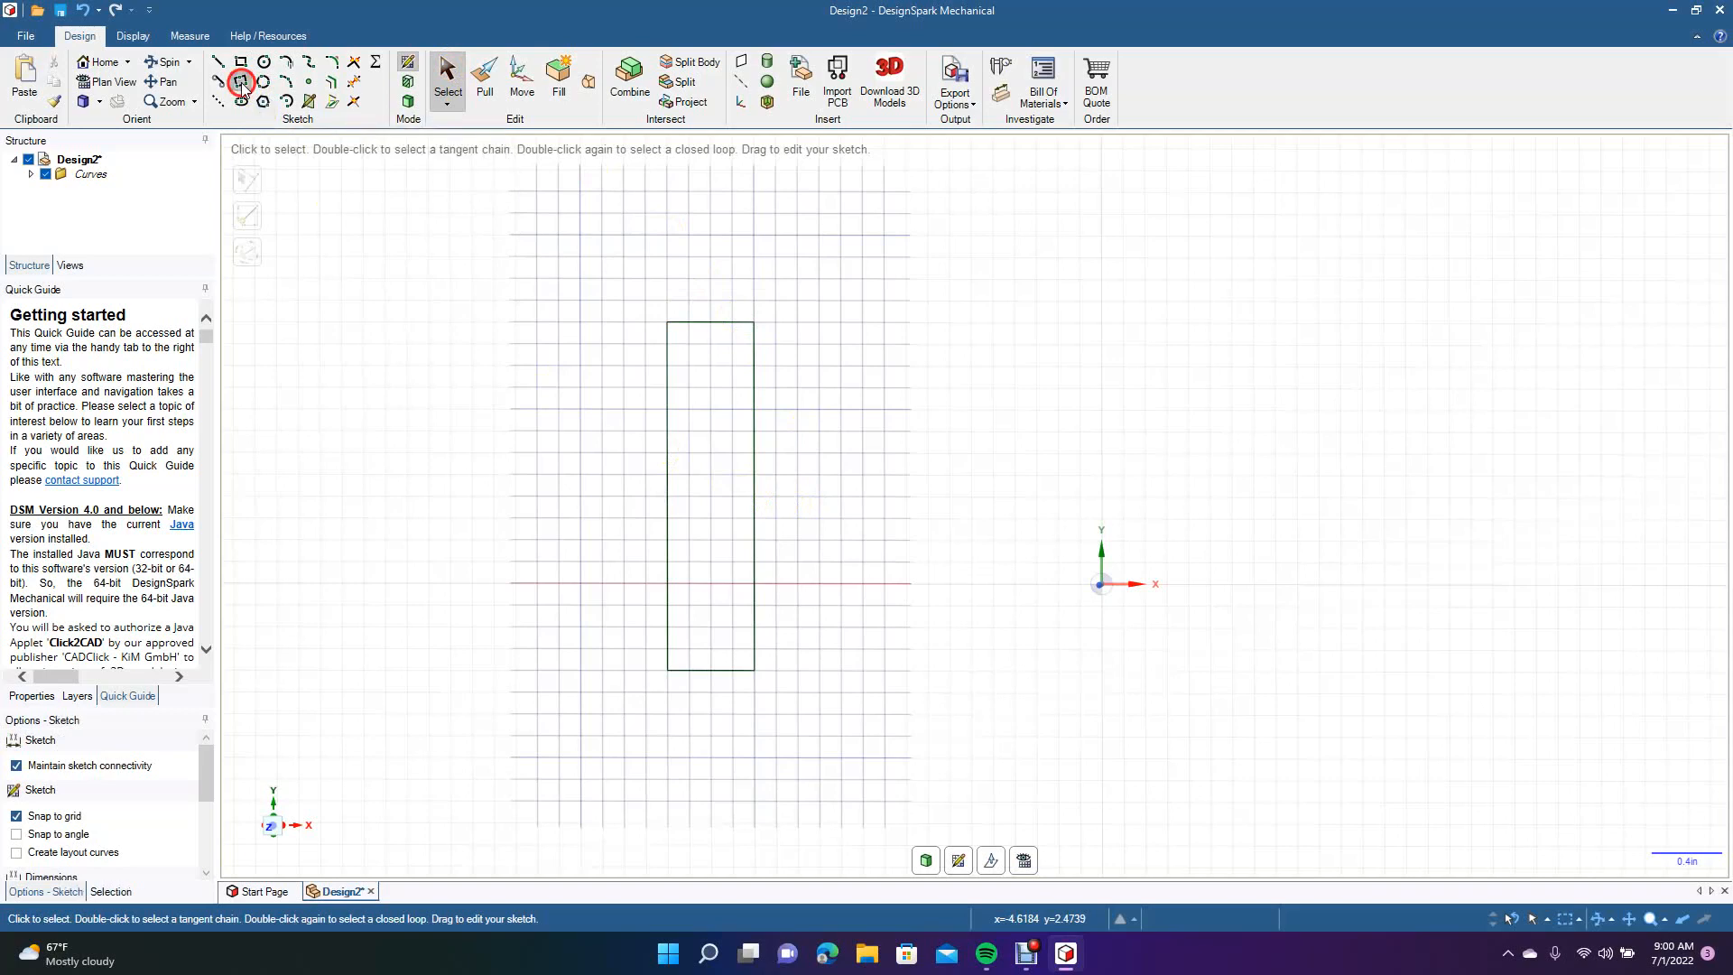
pyautogui.click(755, 454)
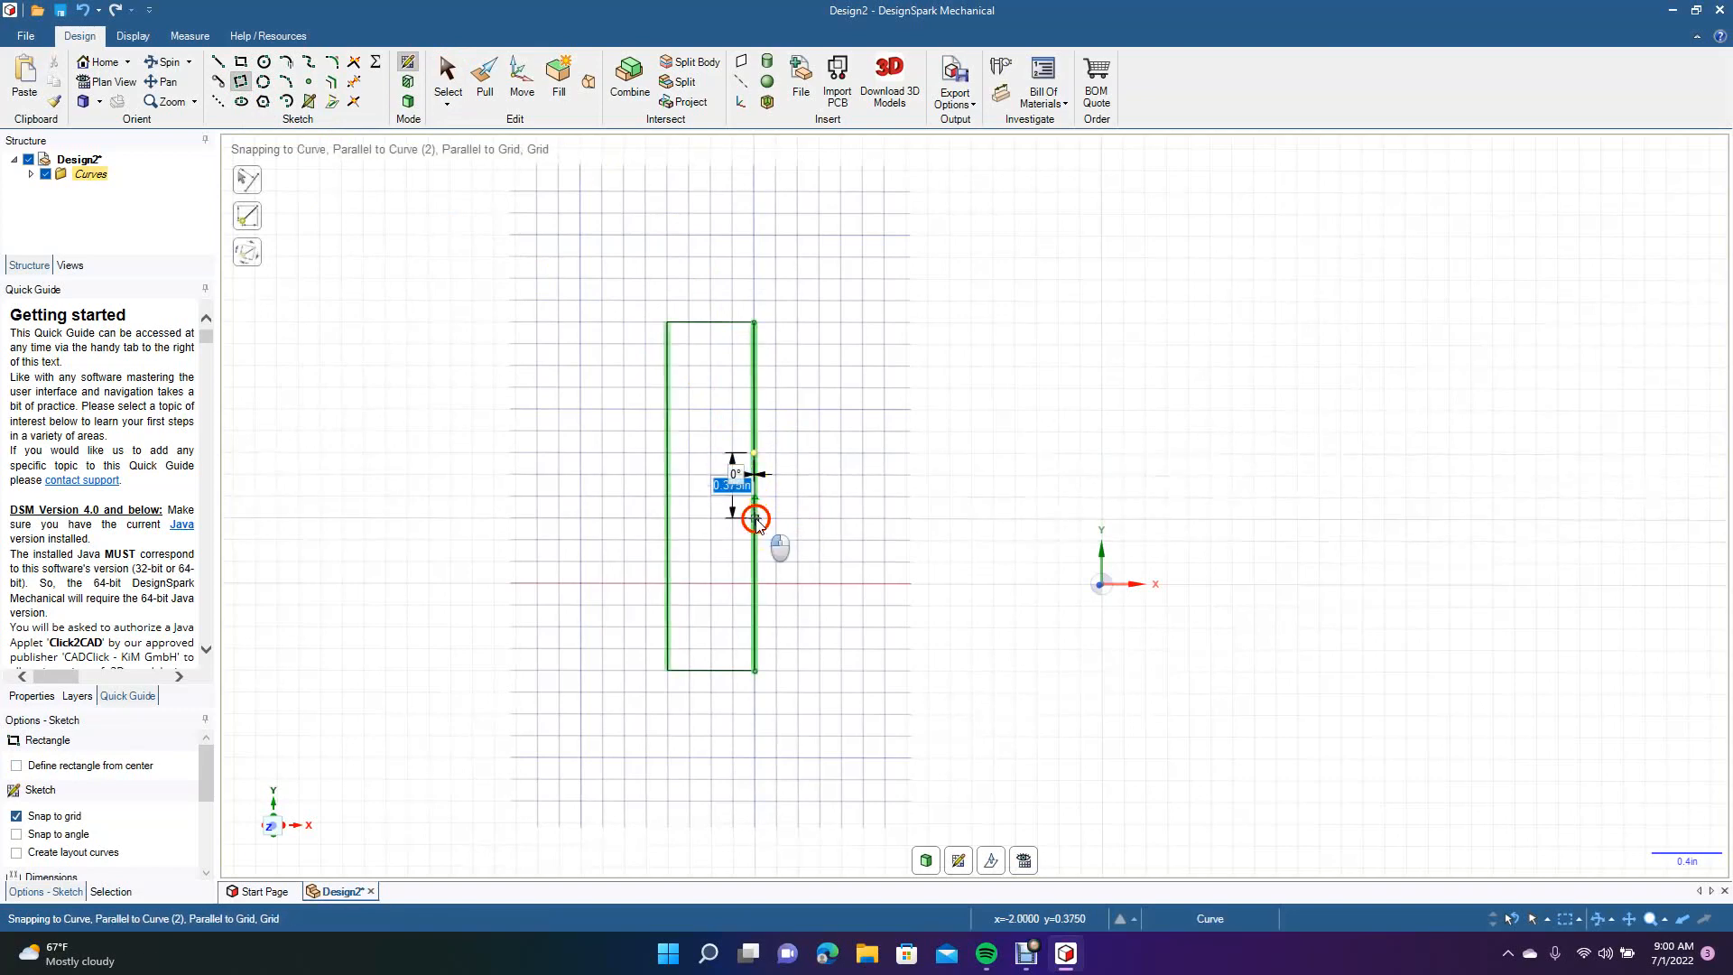
pyautogui.click(756, 519)
pyautogui.click(1001, 522)
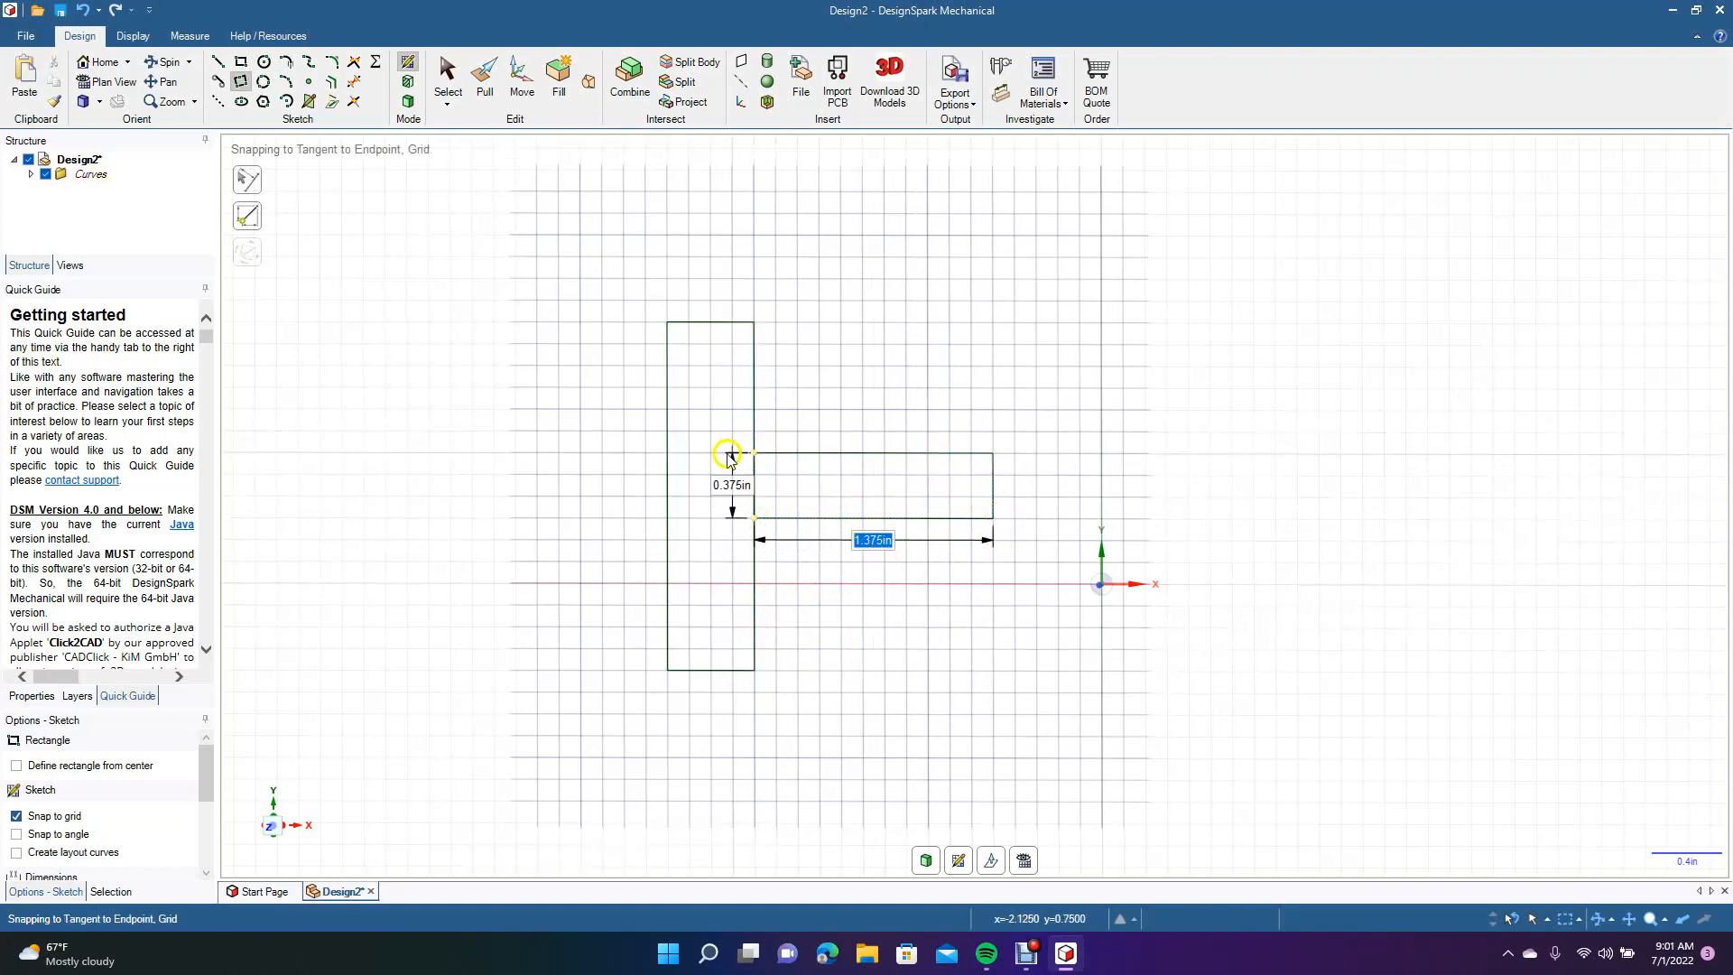
pyautogui.click(445, 85)
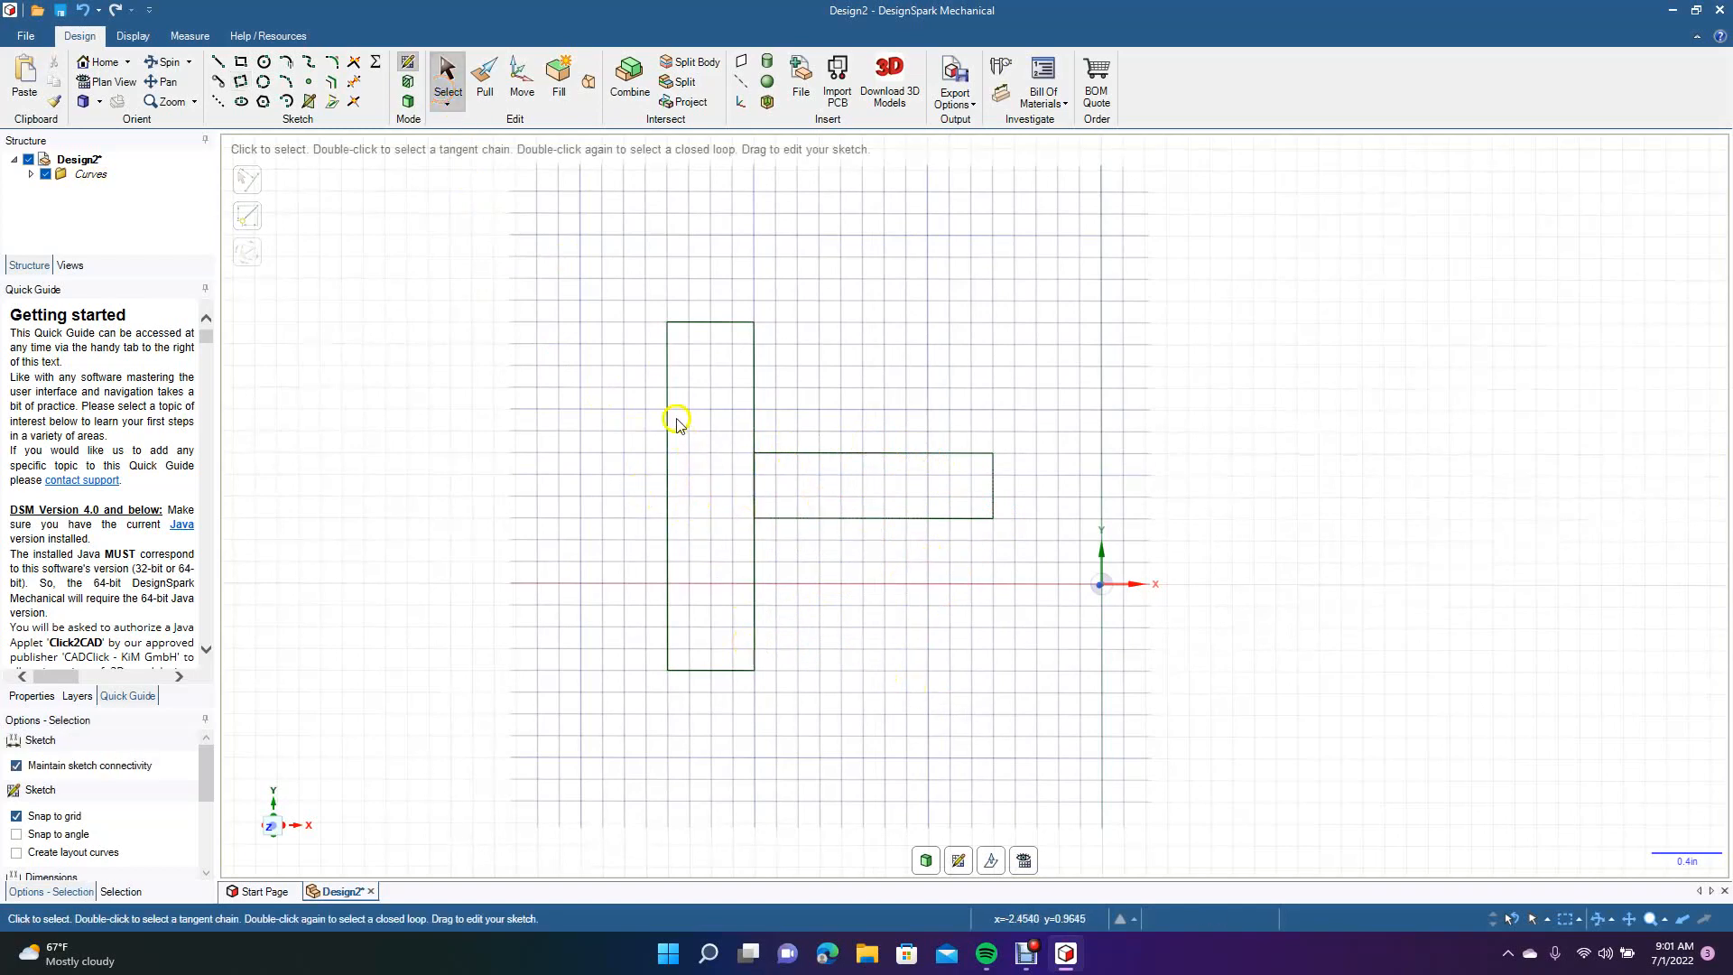
# Undo both rectangles to clear the sketch grid.
pyautogui.hotkey('ctrl', 'z')
pyautogui.hotkey('ctrl', 'z')
pyautogui.hotkey('ctrl', 'z')
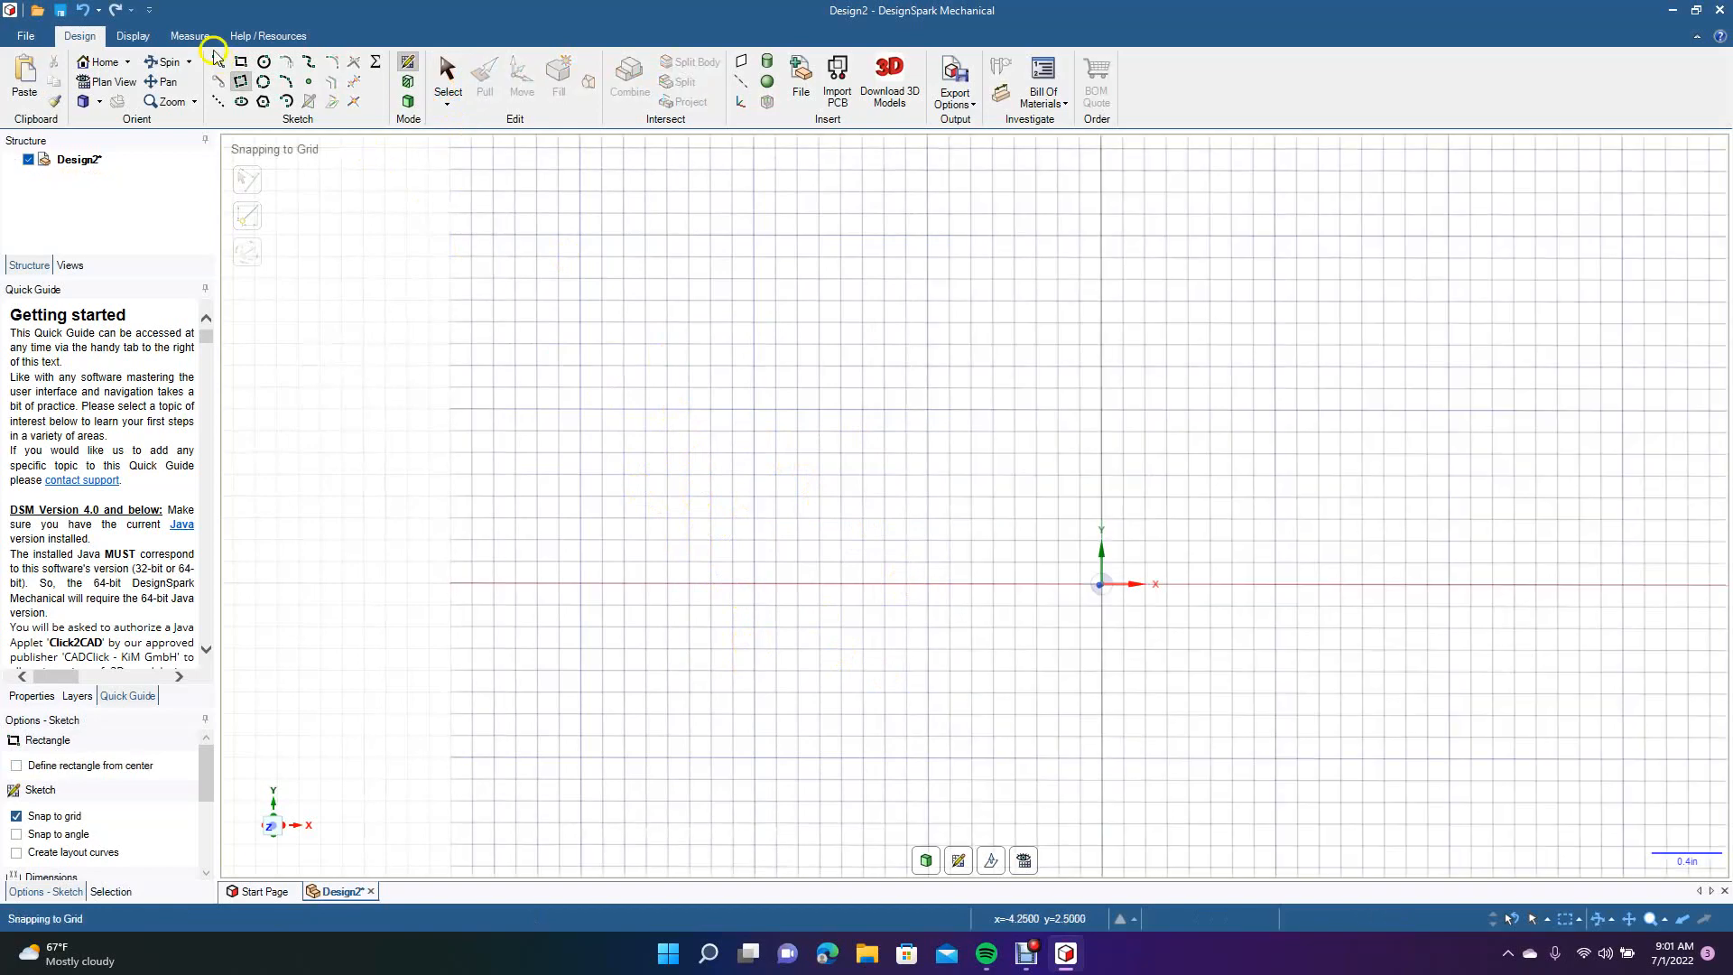
# Sketch an ellipse centered on the X axis left of the origin, with its first axis horizontal and about 2.5 in long, and undo it.
pyautogui.click(244, 104)
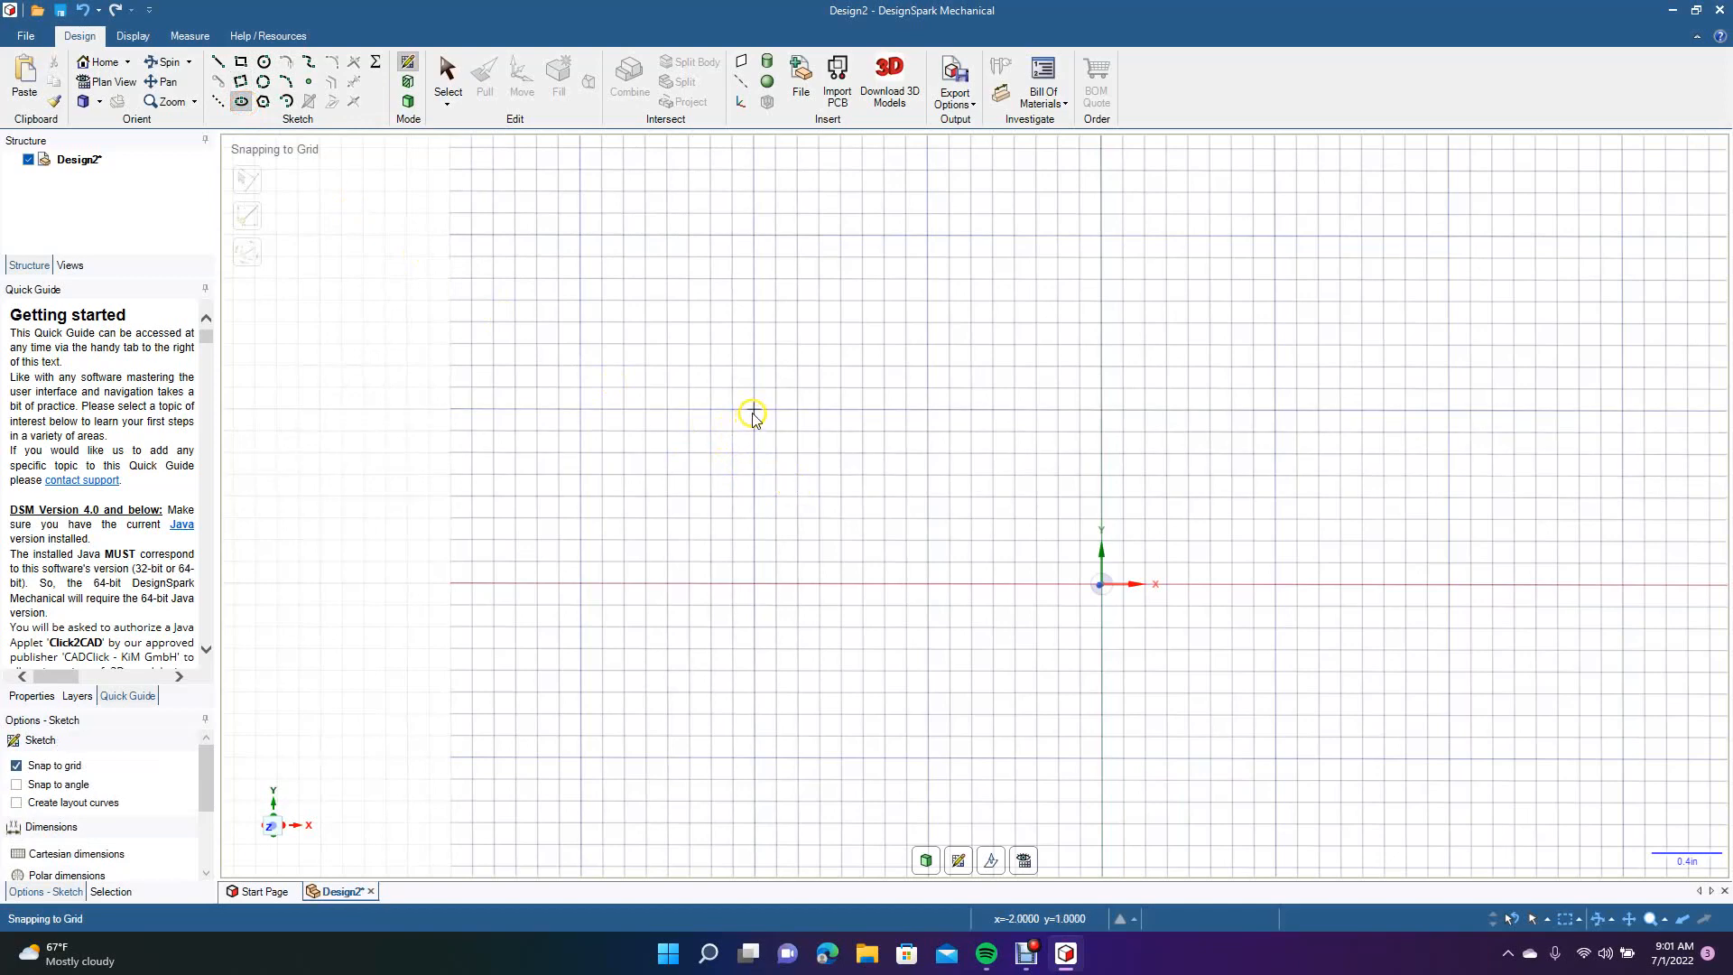
pyautogui.click(755, 585)
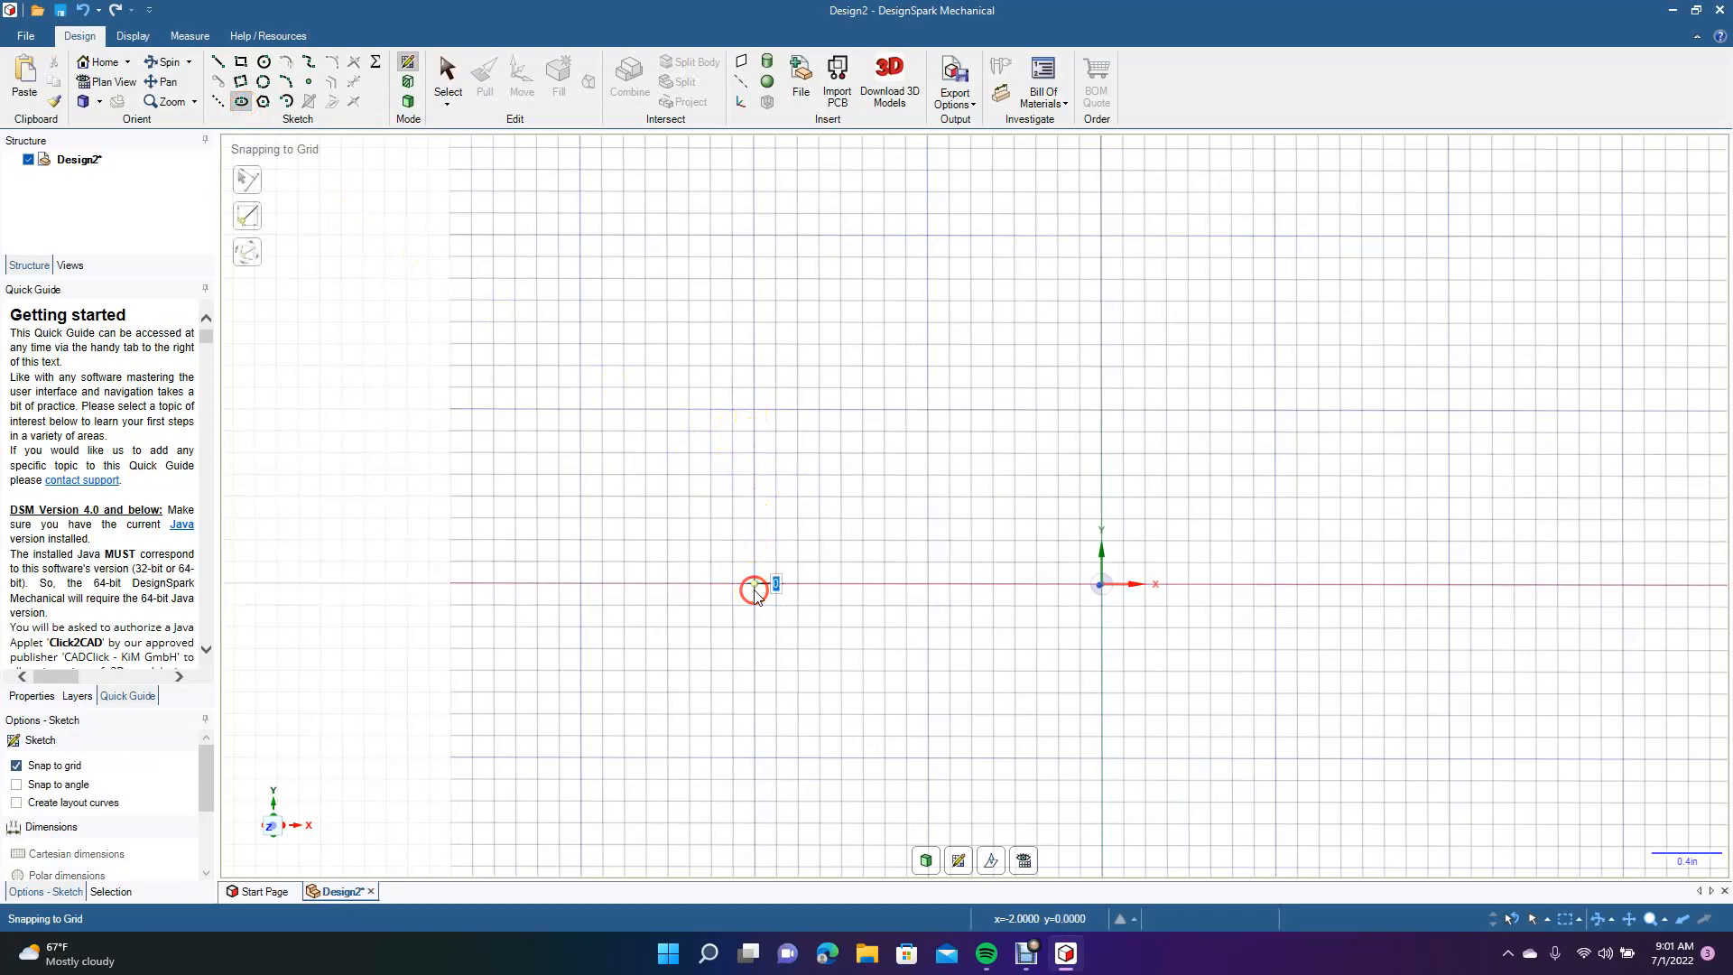
pyautogui.click(964, 584)
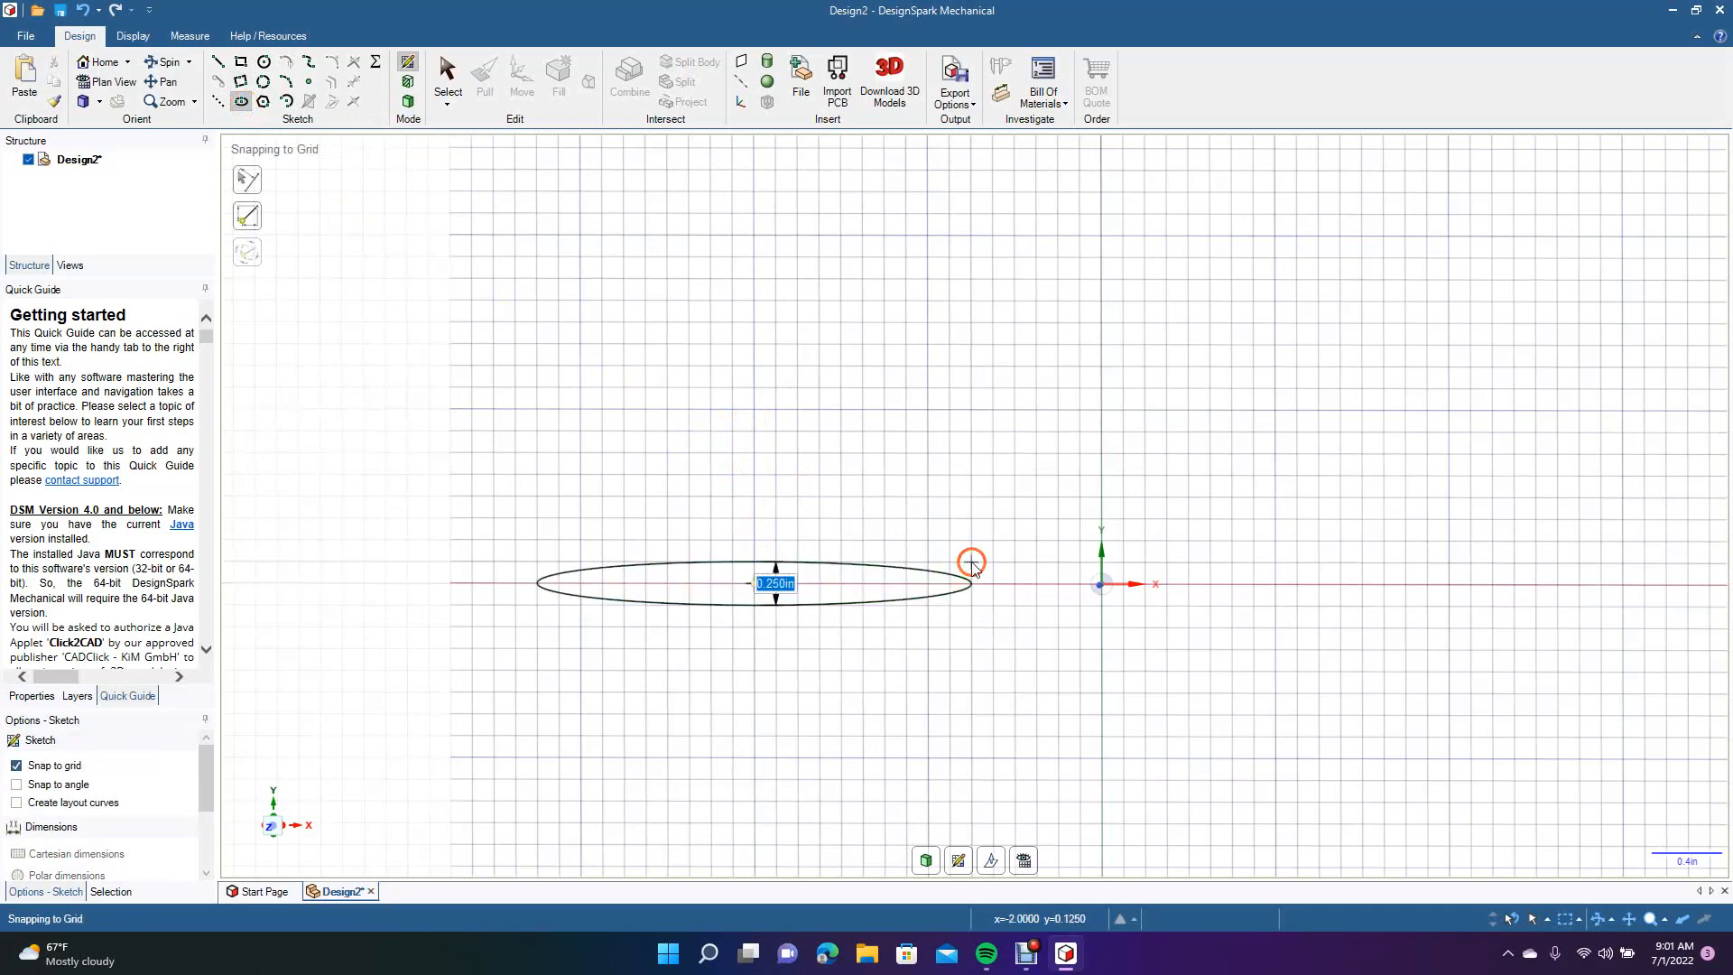
pyautogui.click(940, 420)
pyautogui.hotkey('ctrl', 'z')
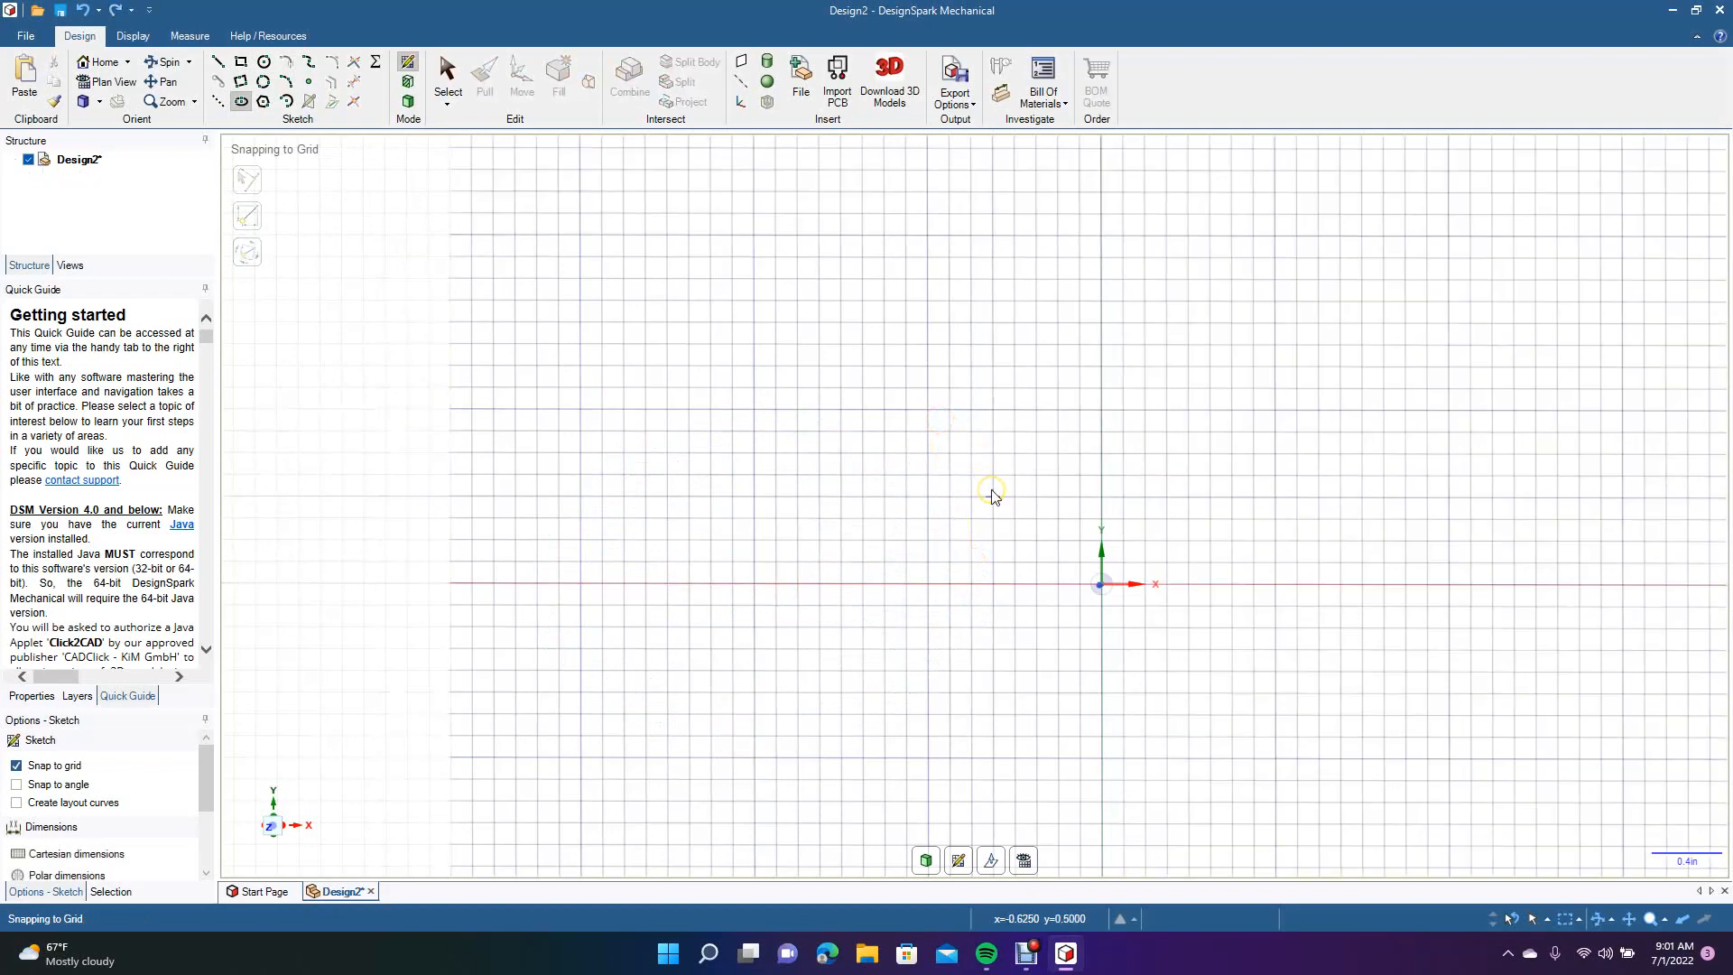
# Sketch an upright ellipse 2 in tall and 1.25 in wide, centered on the X axis left of the origin, and undo it.
pyautogui.click(755, 587)
pyautogui.click(750, 418)
pyautogui.click(857, 442)
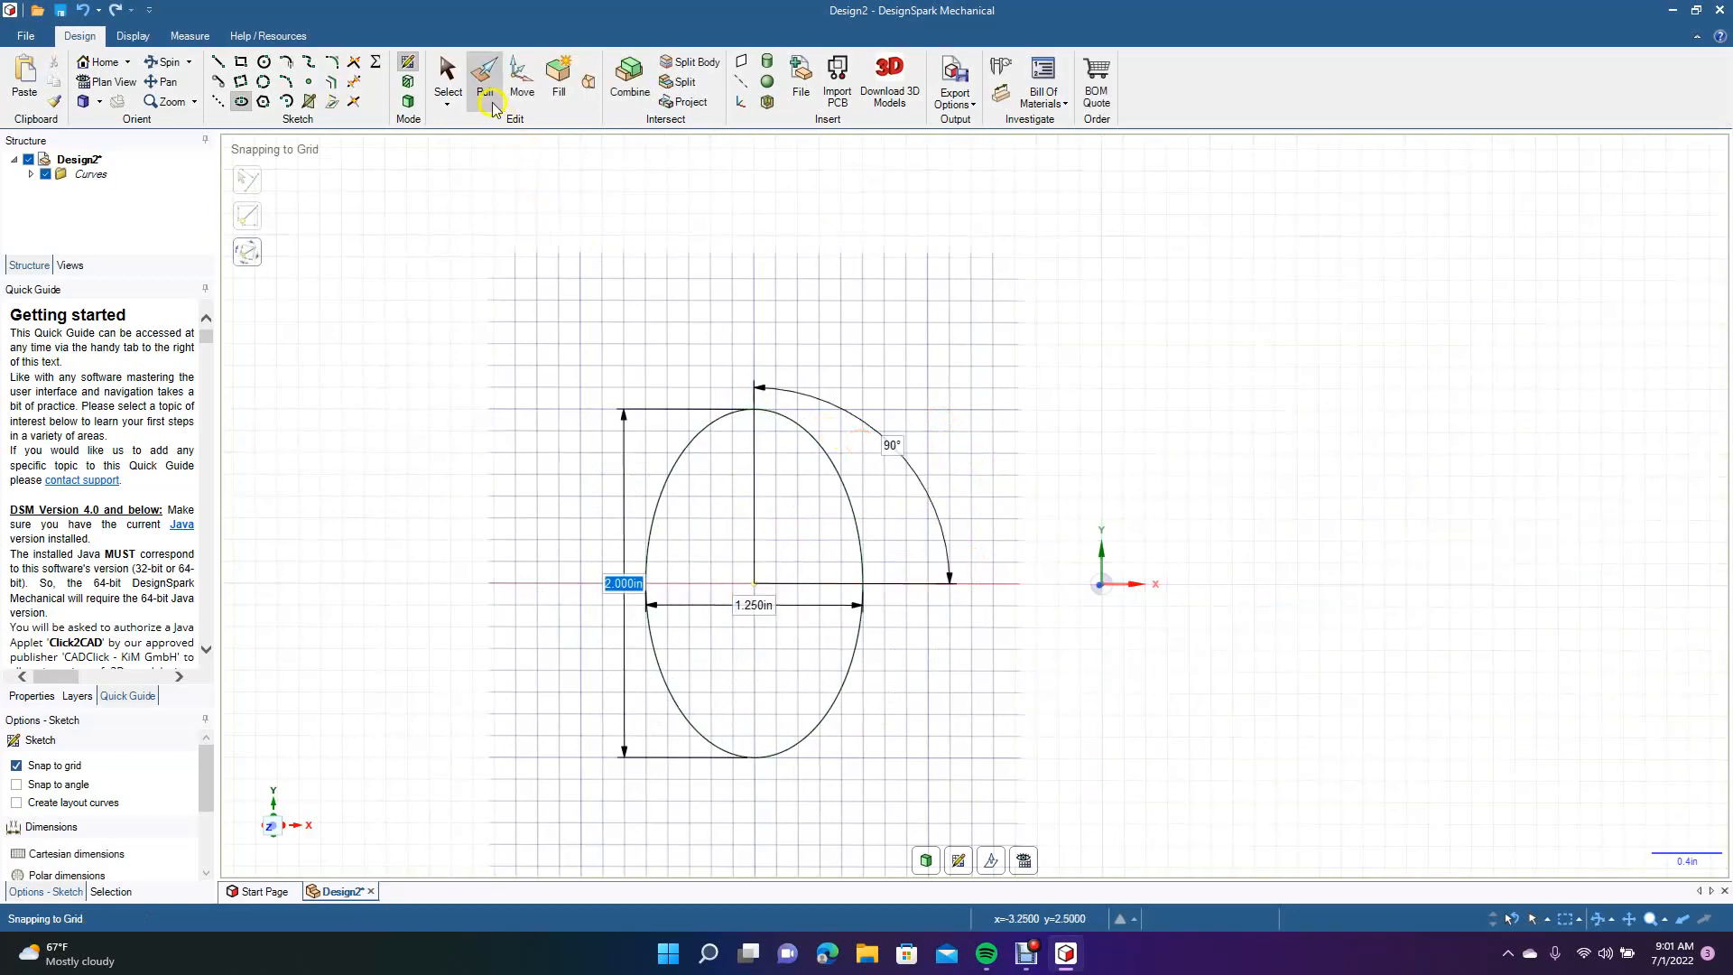
pyautogui.click(448, 76)
pyautogui.hotkey('ctrl', 'z')
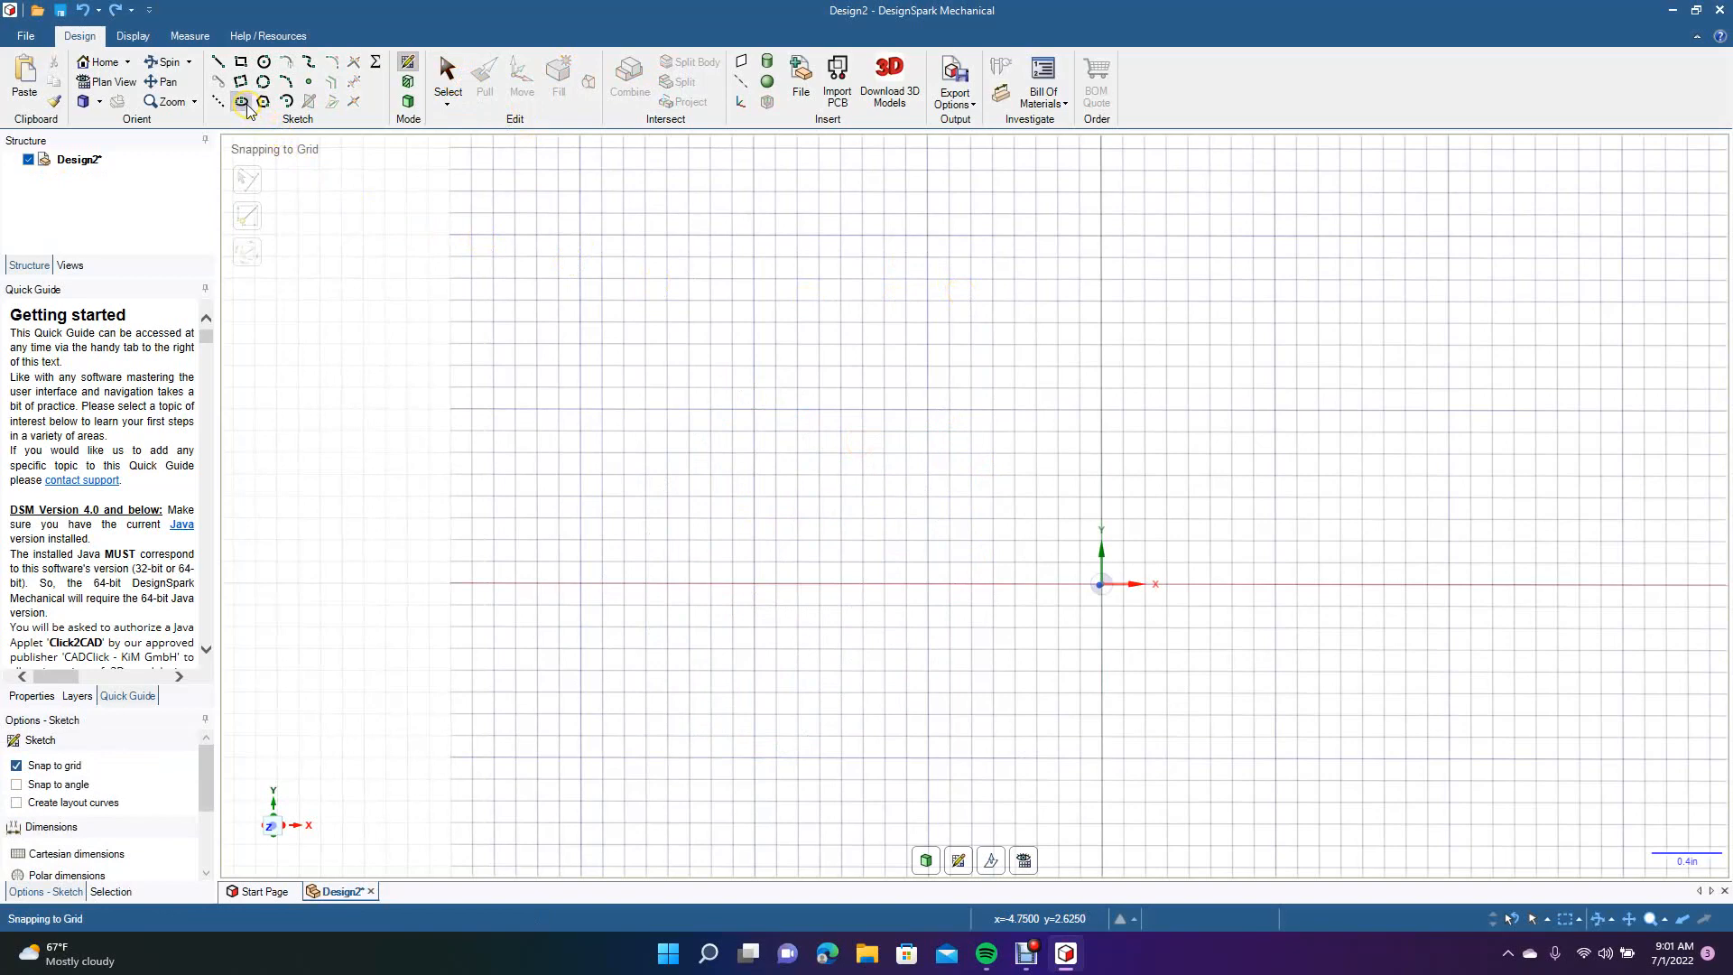
# Sketch two separate circles centered on the X axis, about 1.25 in and 1.77 in in diameter, and undo both.
pyautogui.click(266, 63)
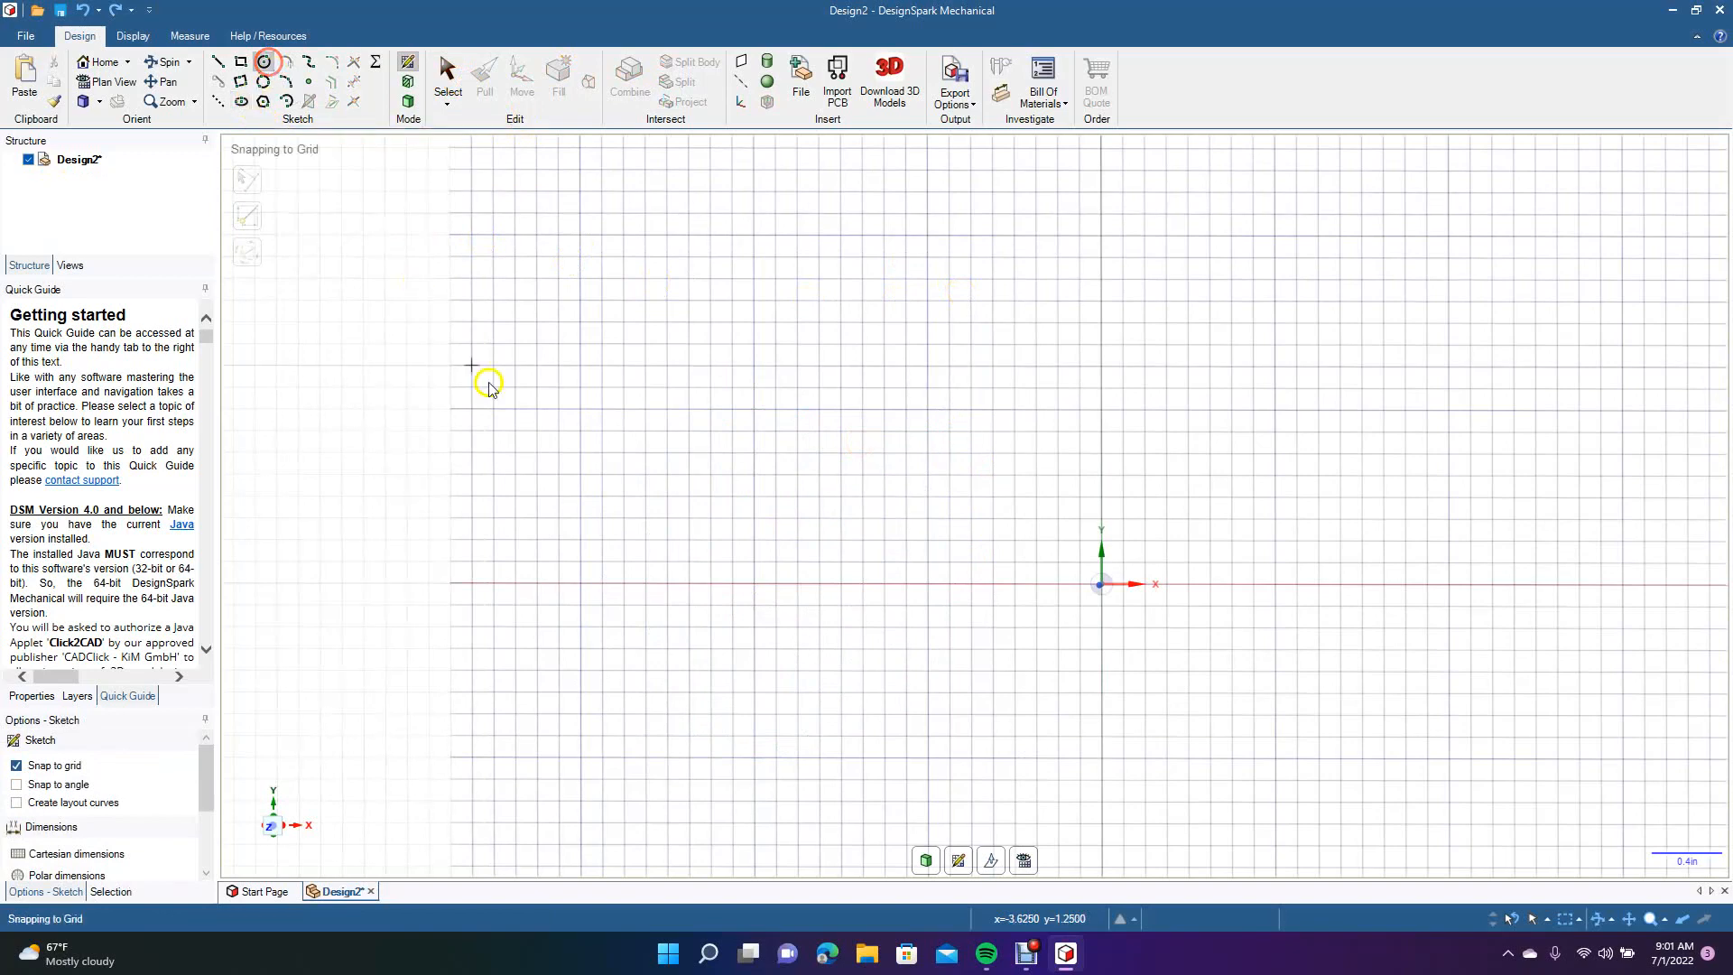
pyautogui.click(668, 584)
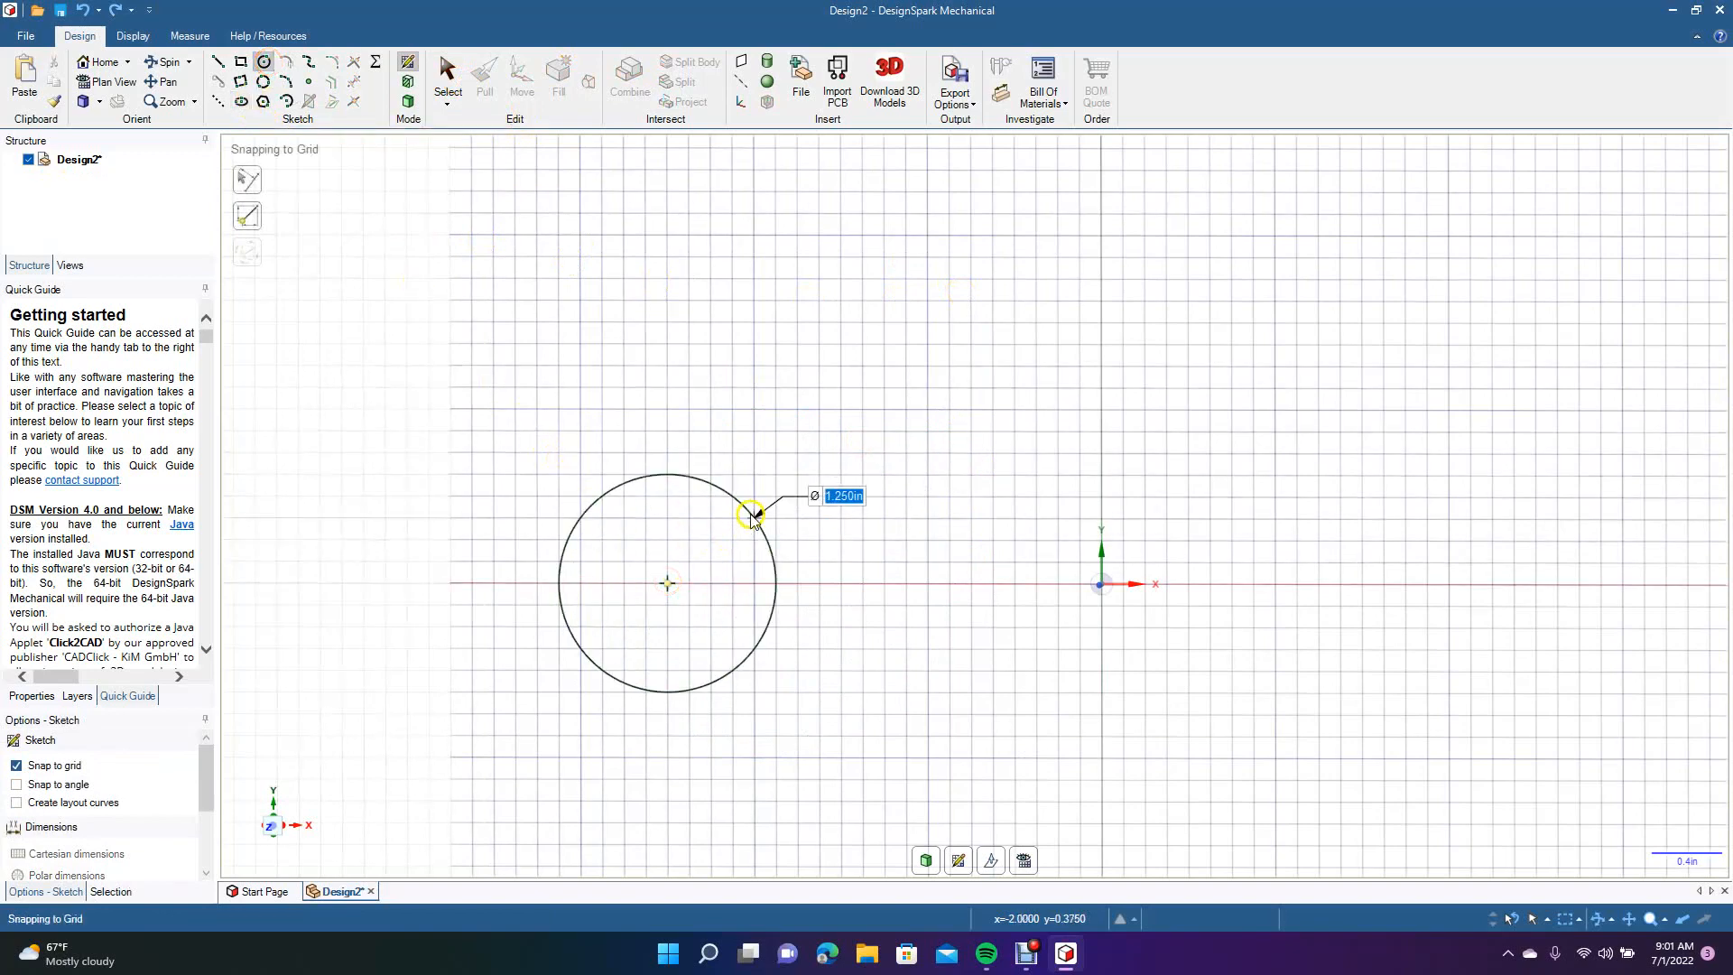
pyautogui.click(746, 511)
pyautogui.click(1031, 585)
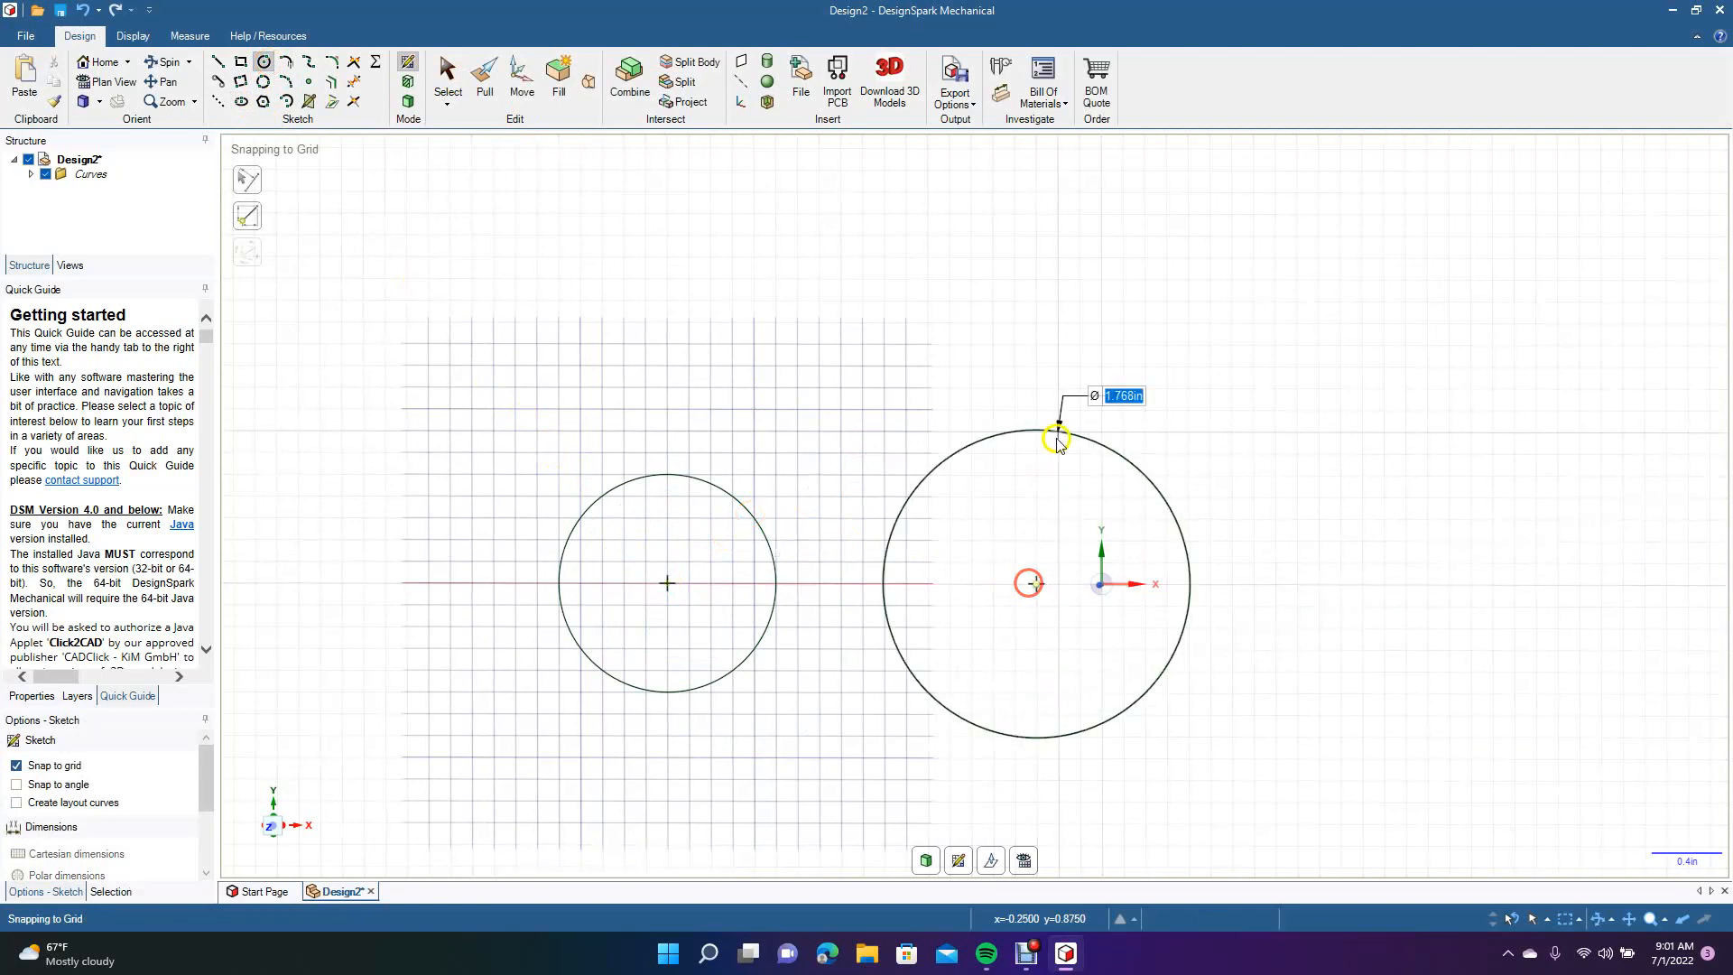
pyautogui.click(1058, 441)
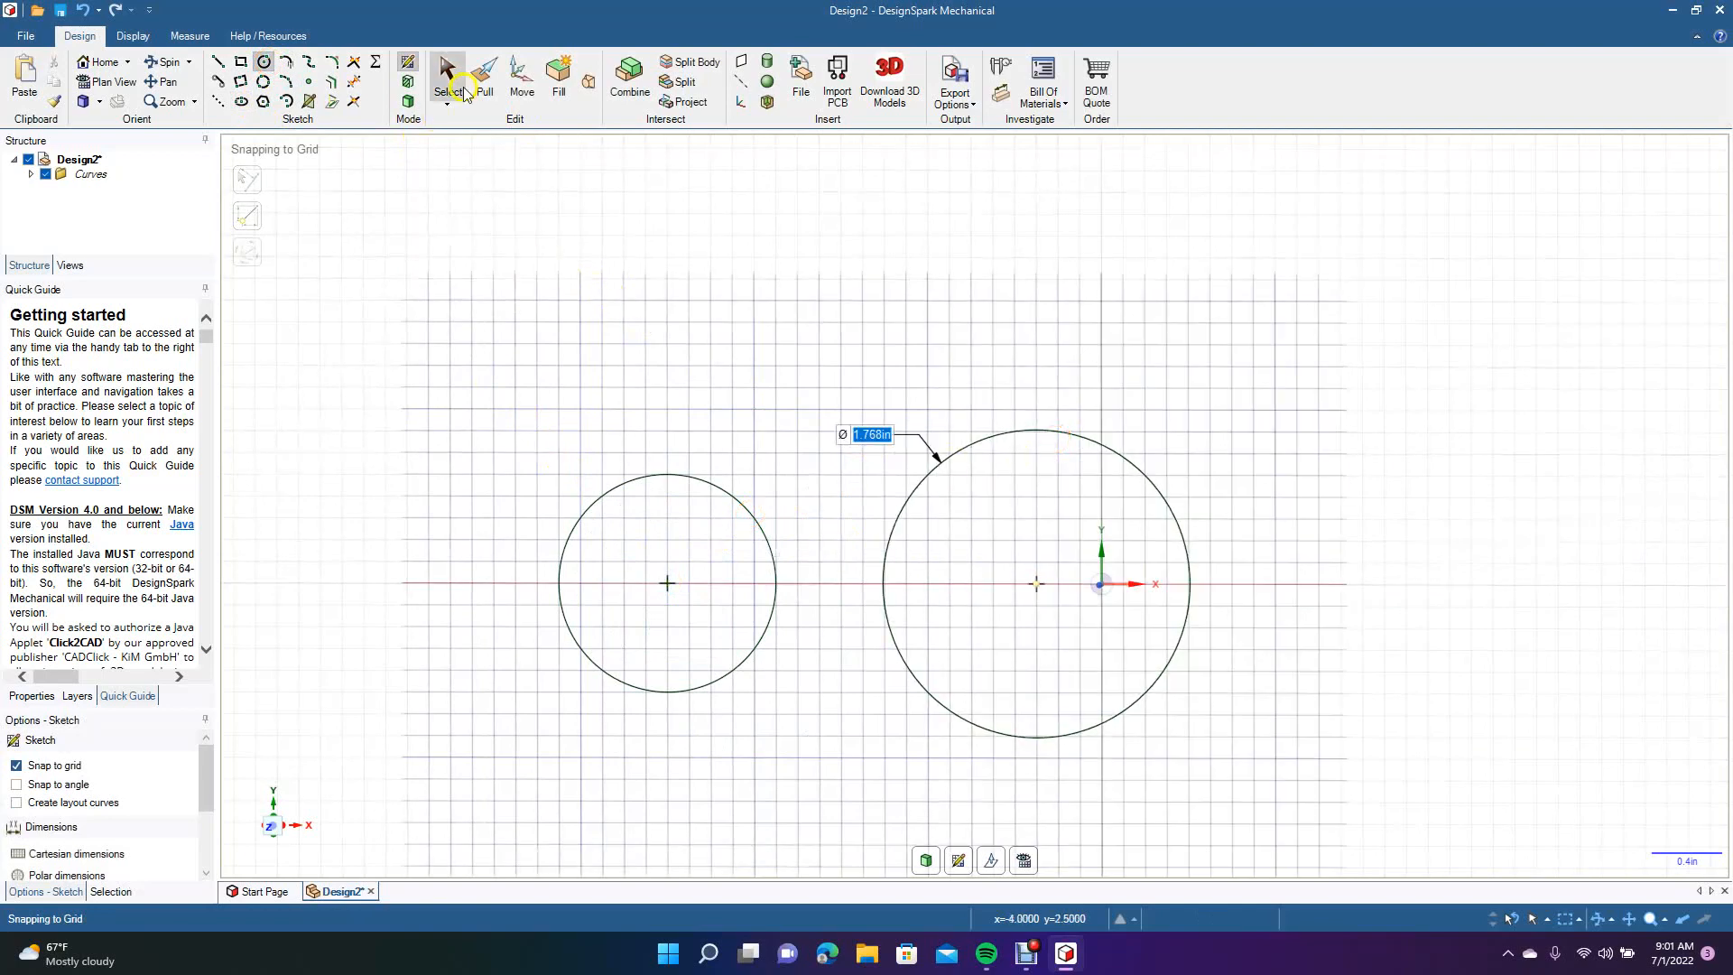
pyautogui.click(448, 79)
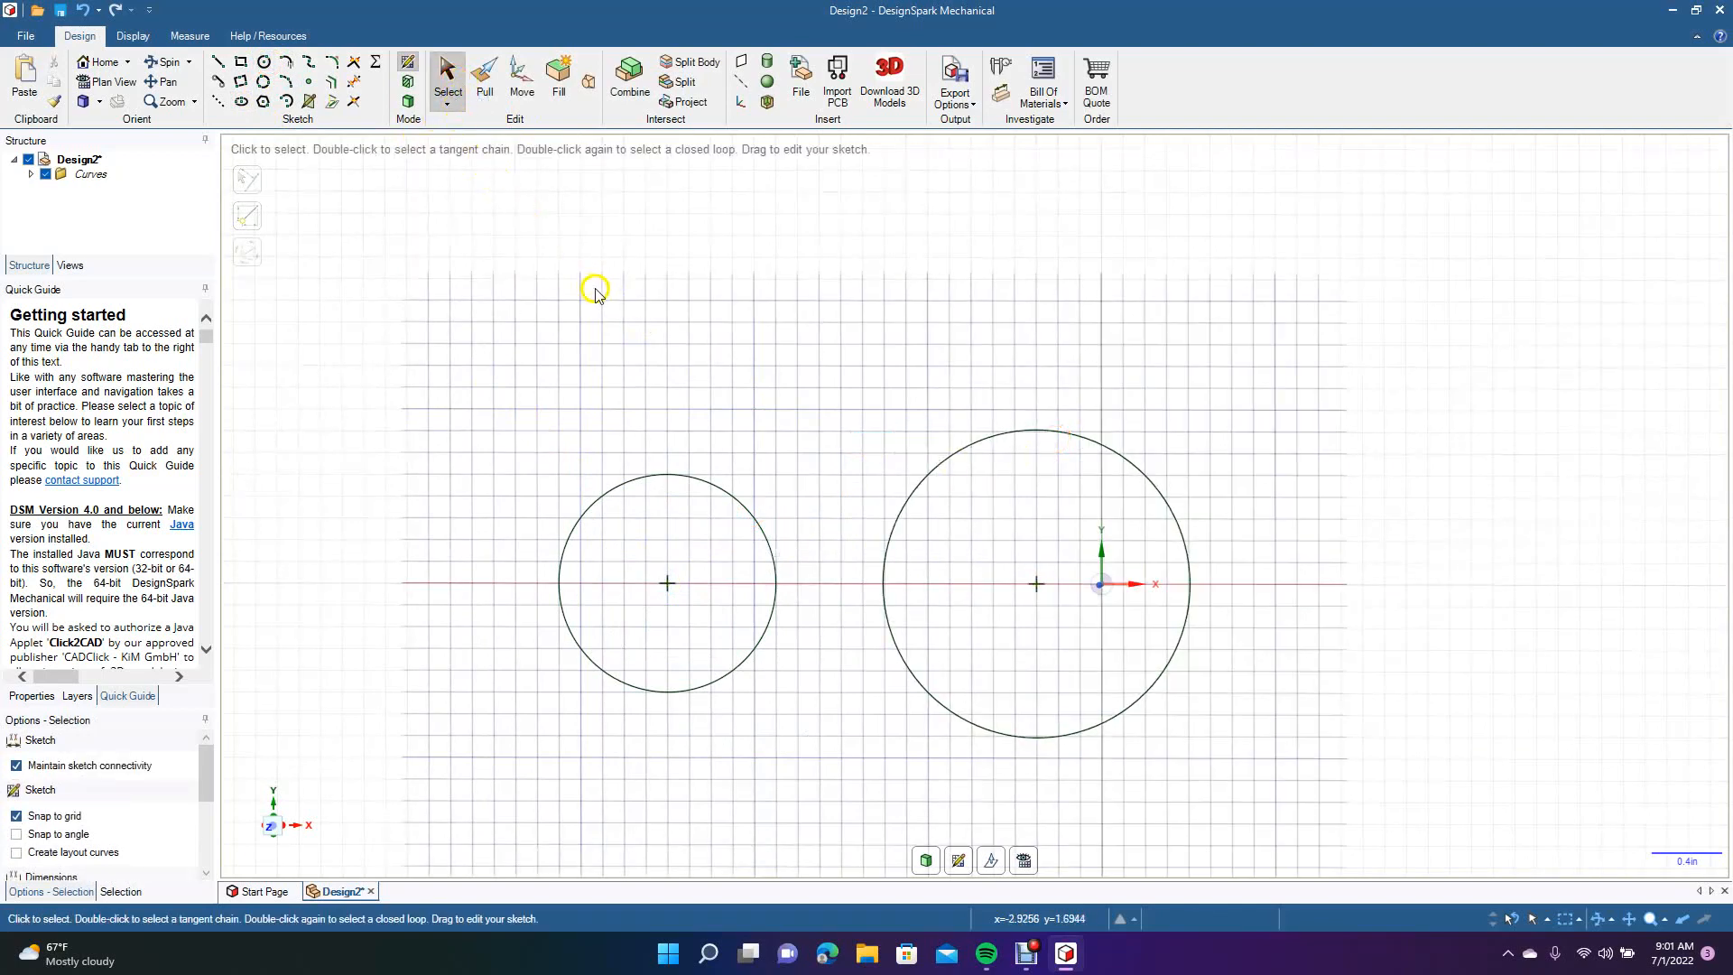
pyautogui.hotkey('ctrl', 'z')
pyautogui.hotkey('ctrl', 'z')
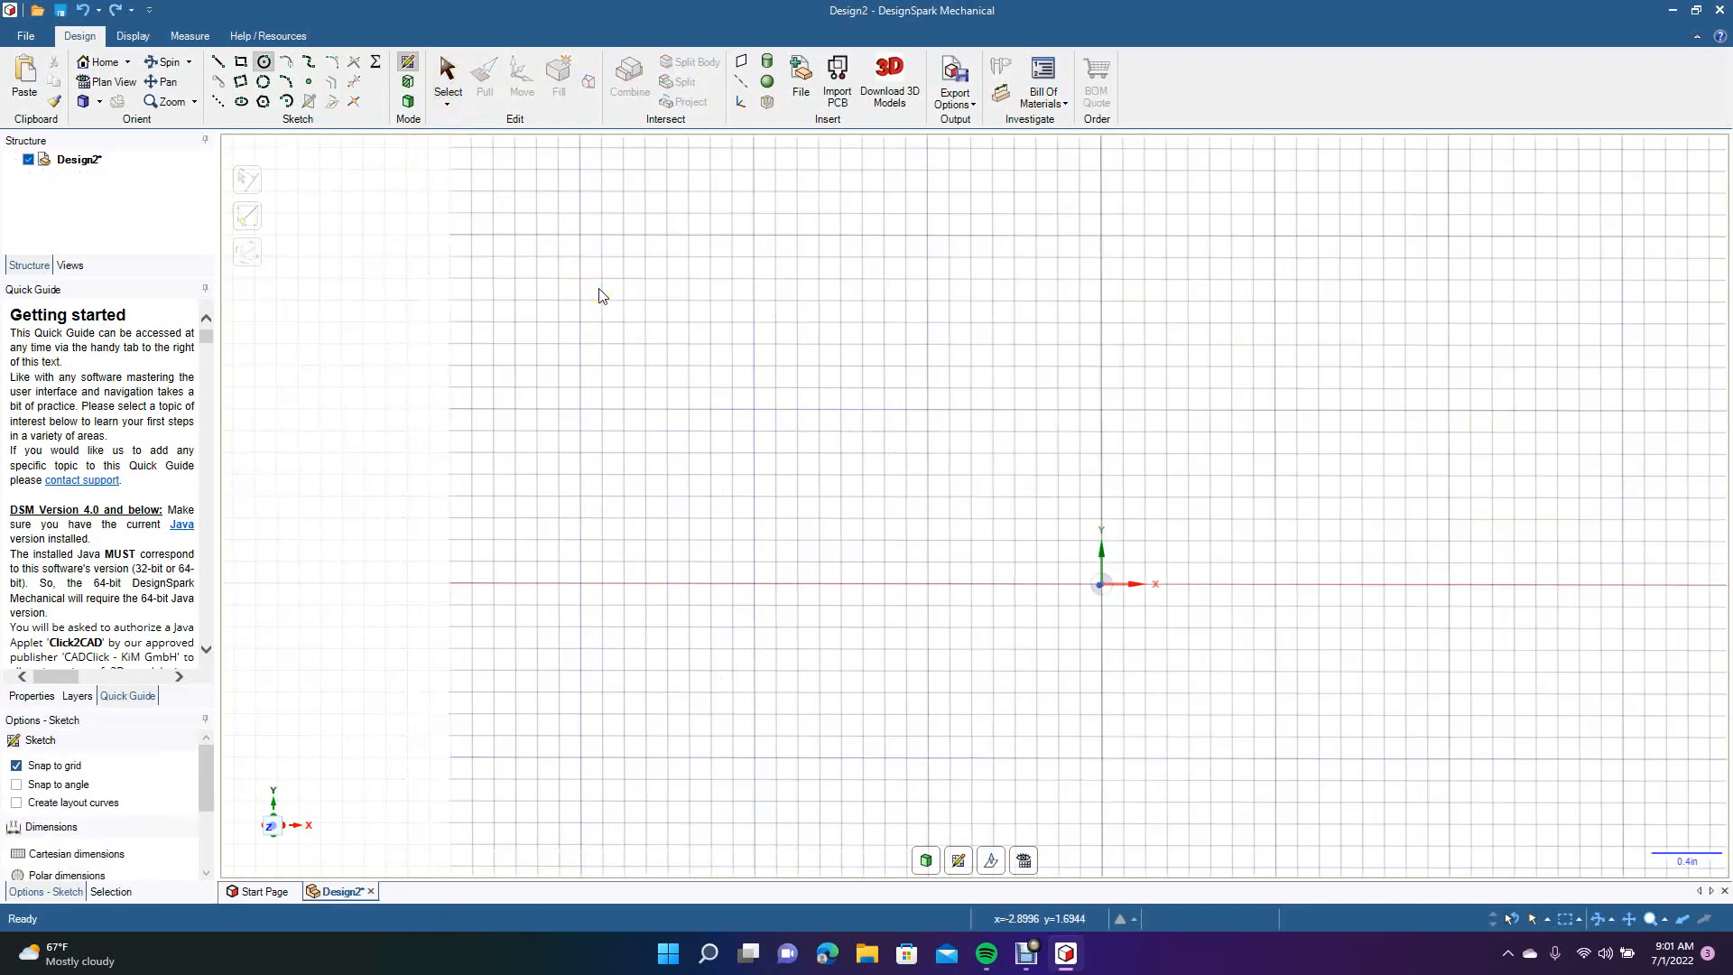
# Sketch a three-point circle about 1.42 in in diameter above and left of the origin, and undo it.
pyautogui.click(263, 83)
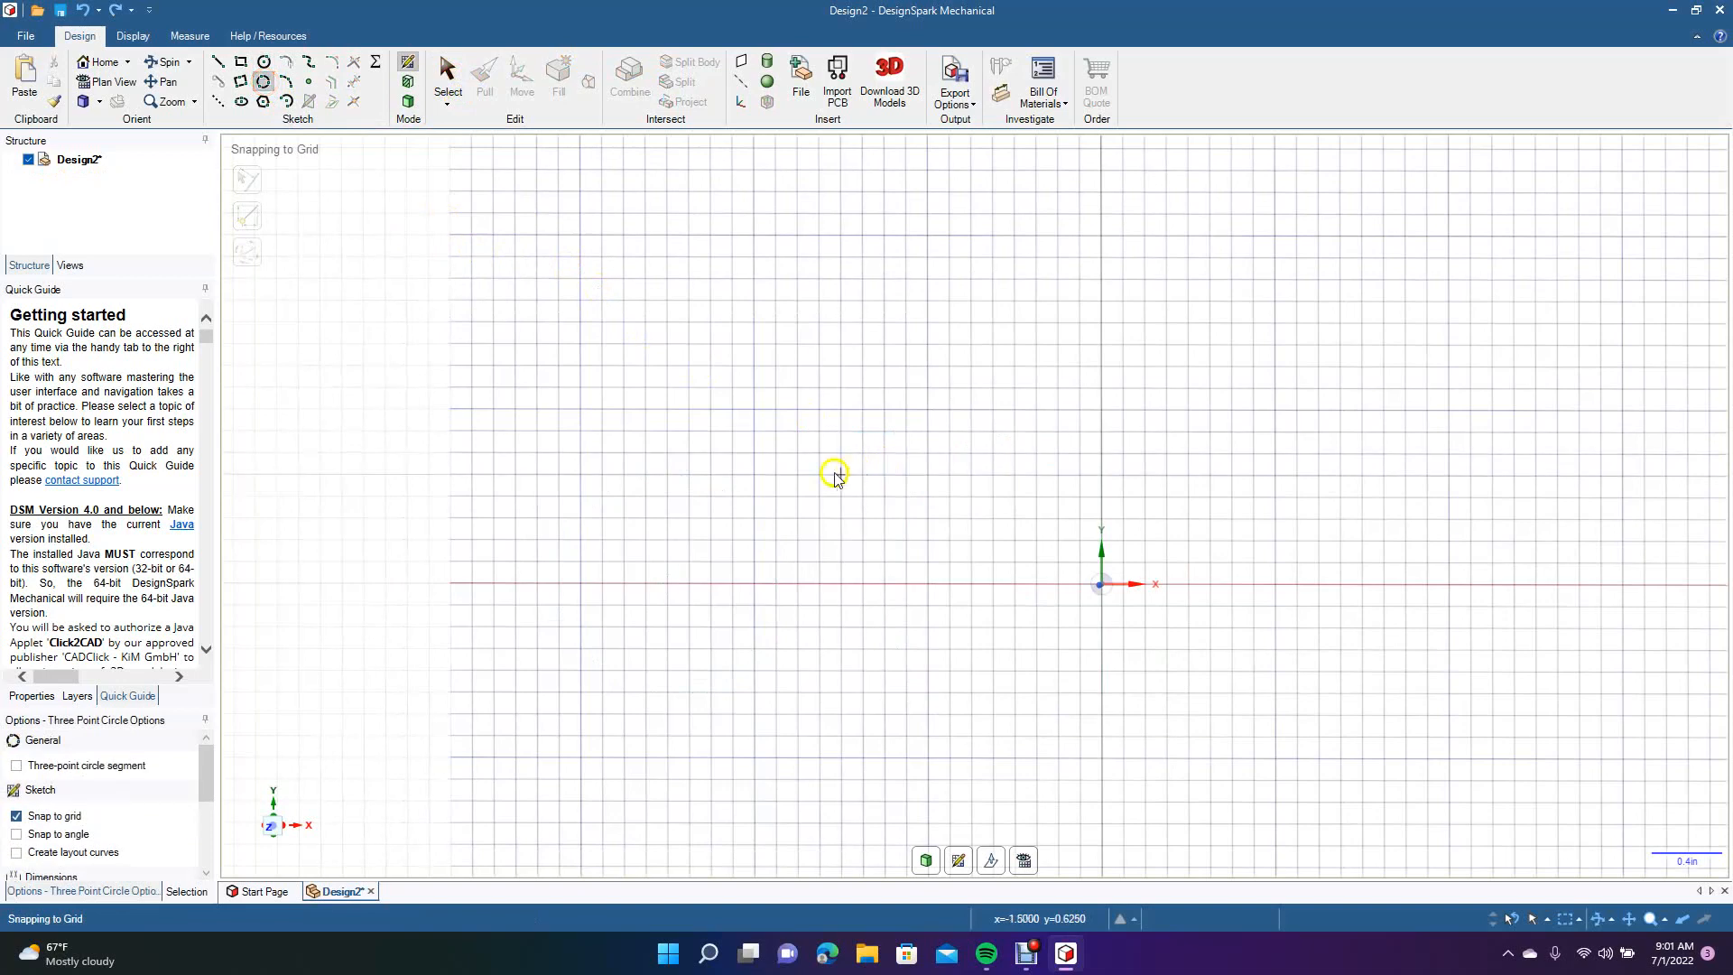
pyautogui.click(756, 417)
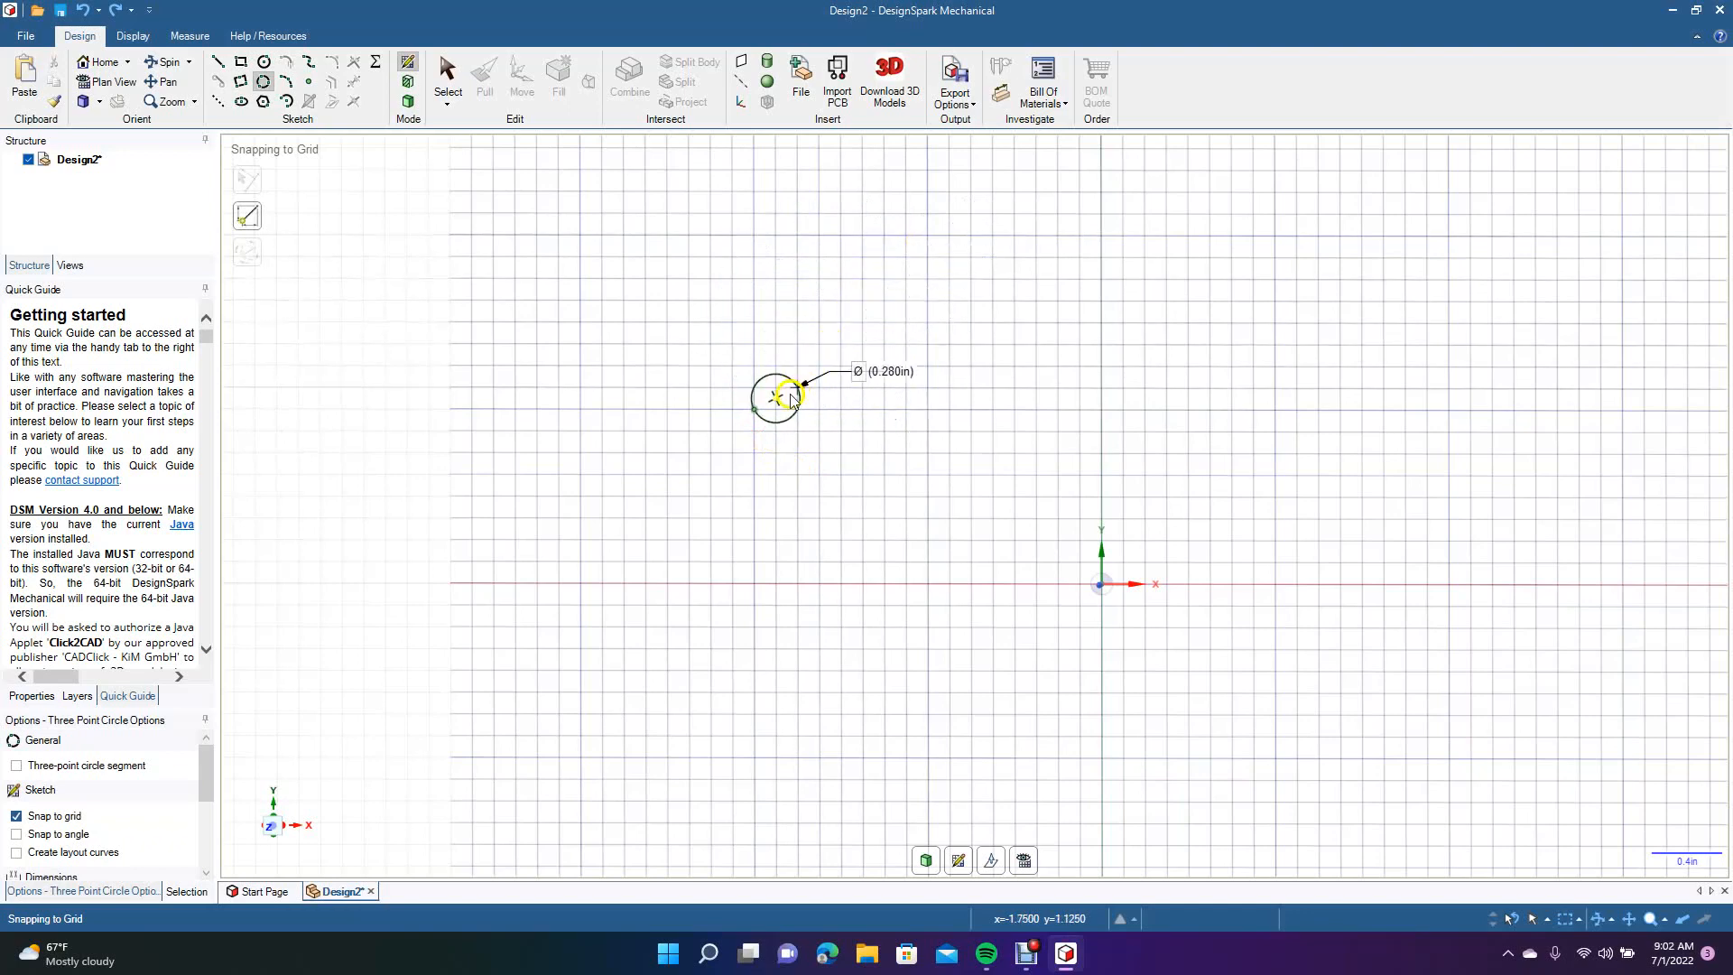
pyautogui.click(930, 233)
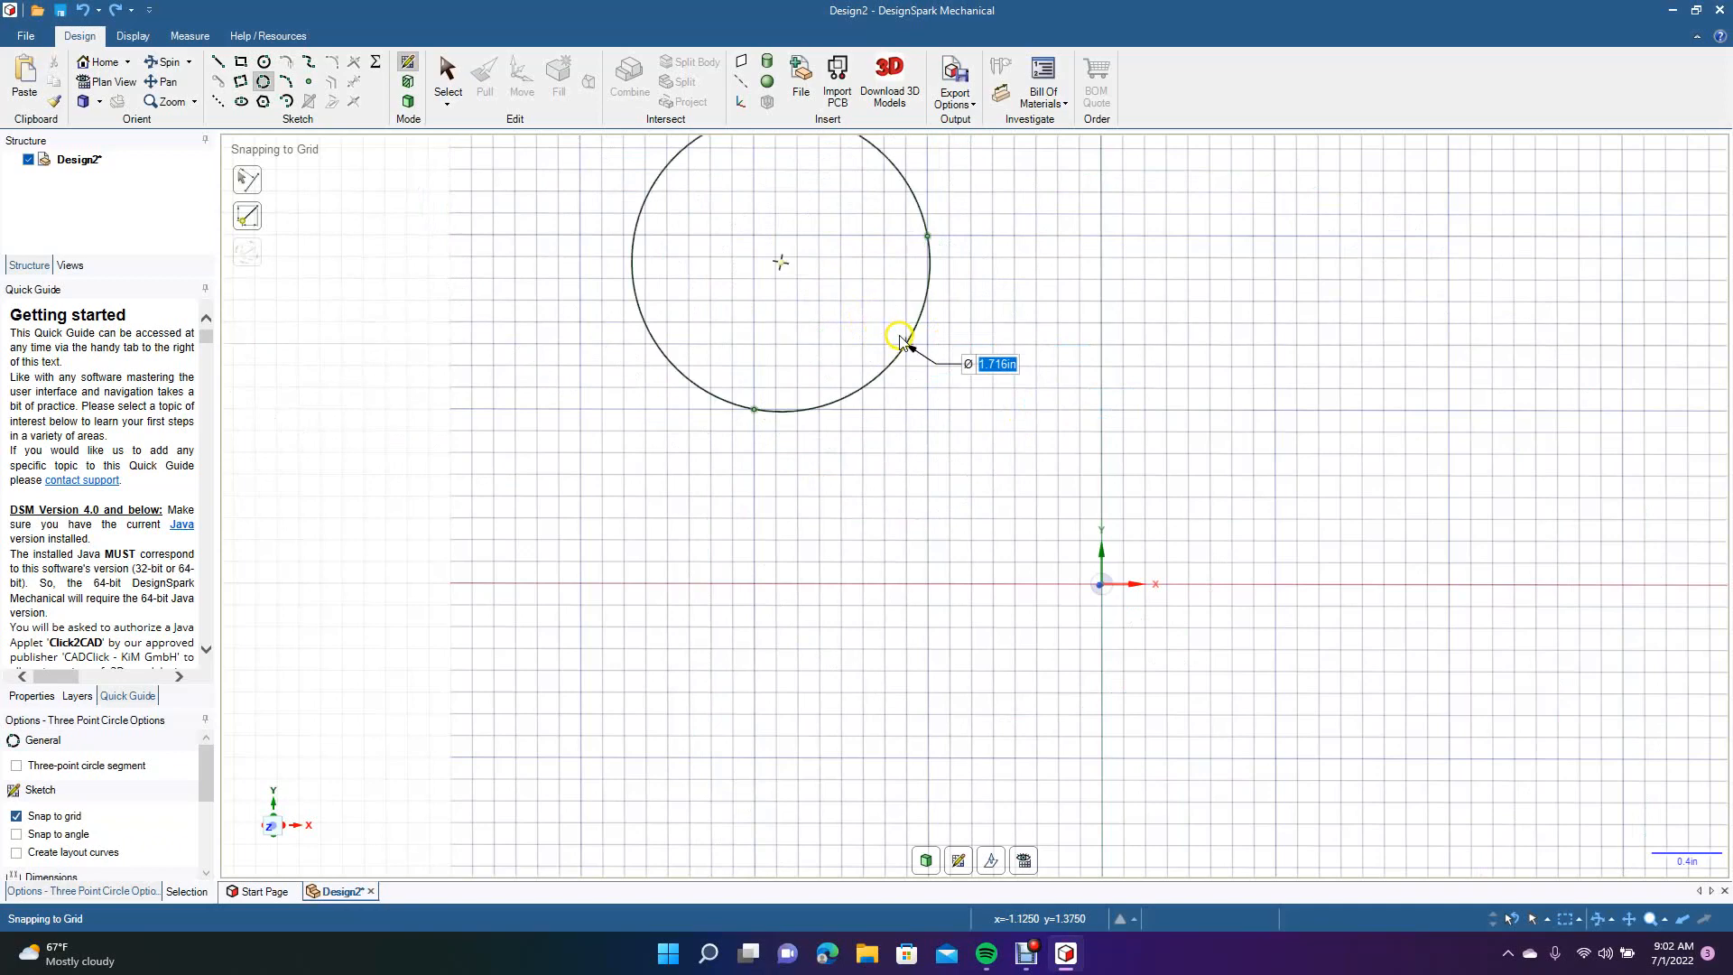
pyautogui.click(936, 361)
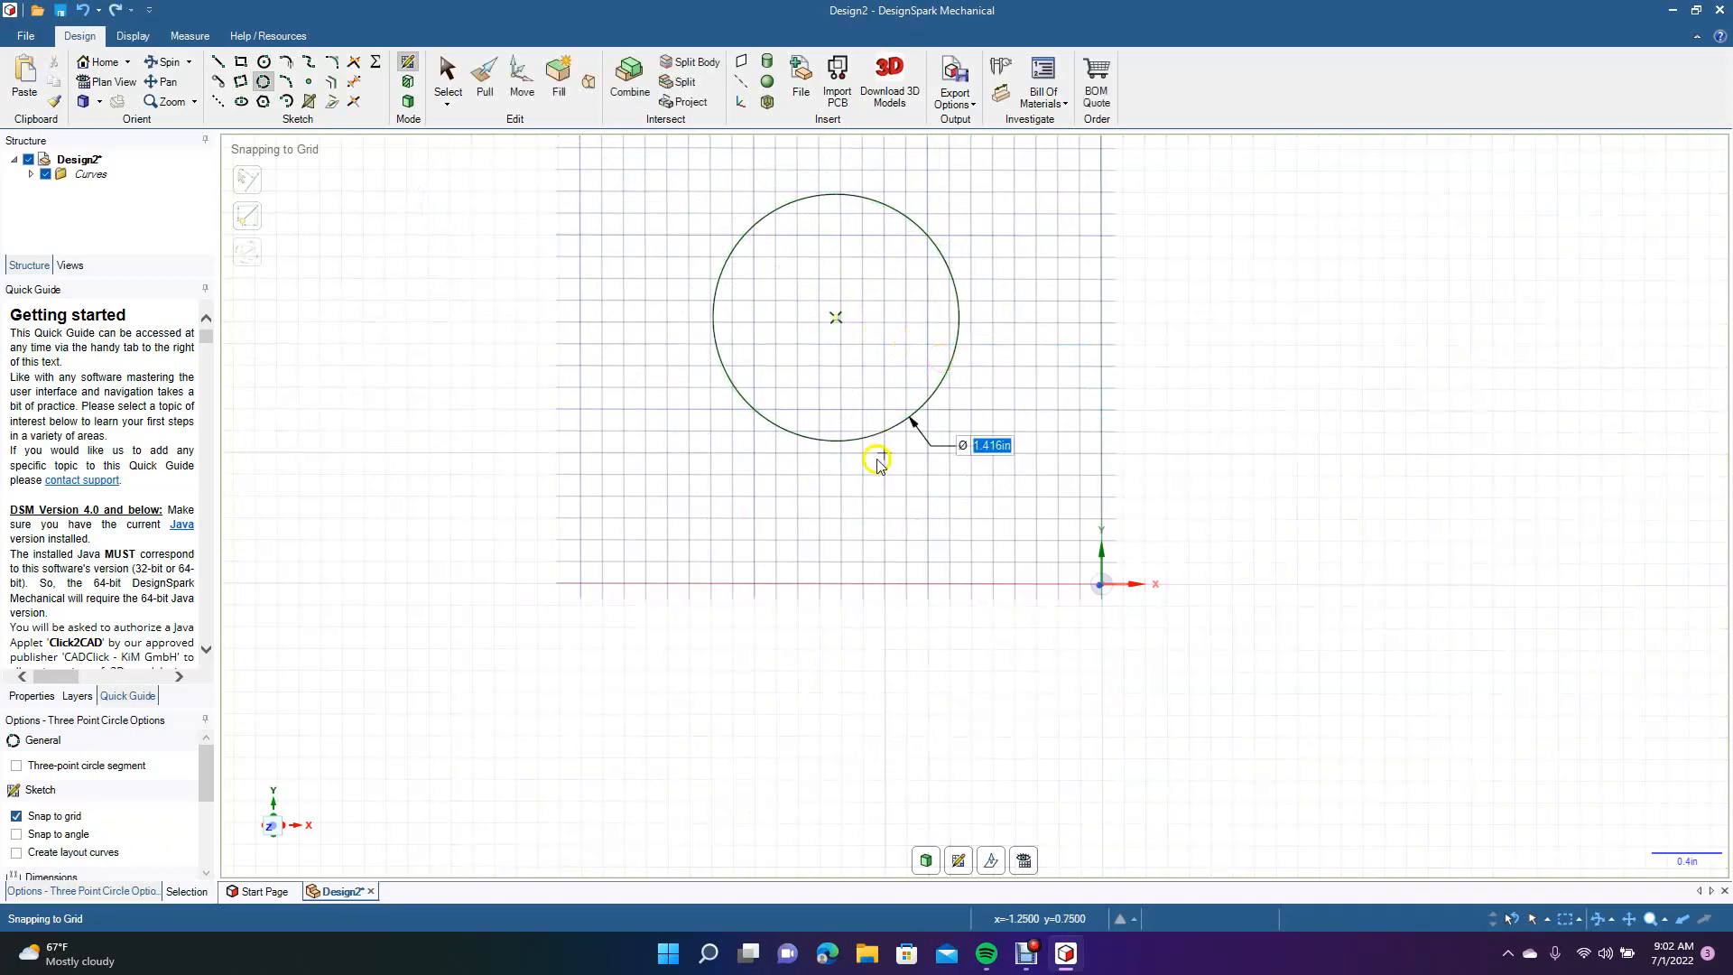
pyautogui.hotkey('ctrl', 'z')
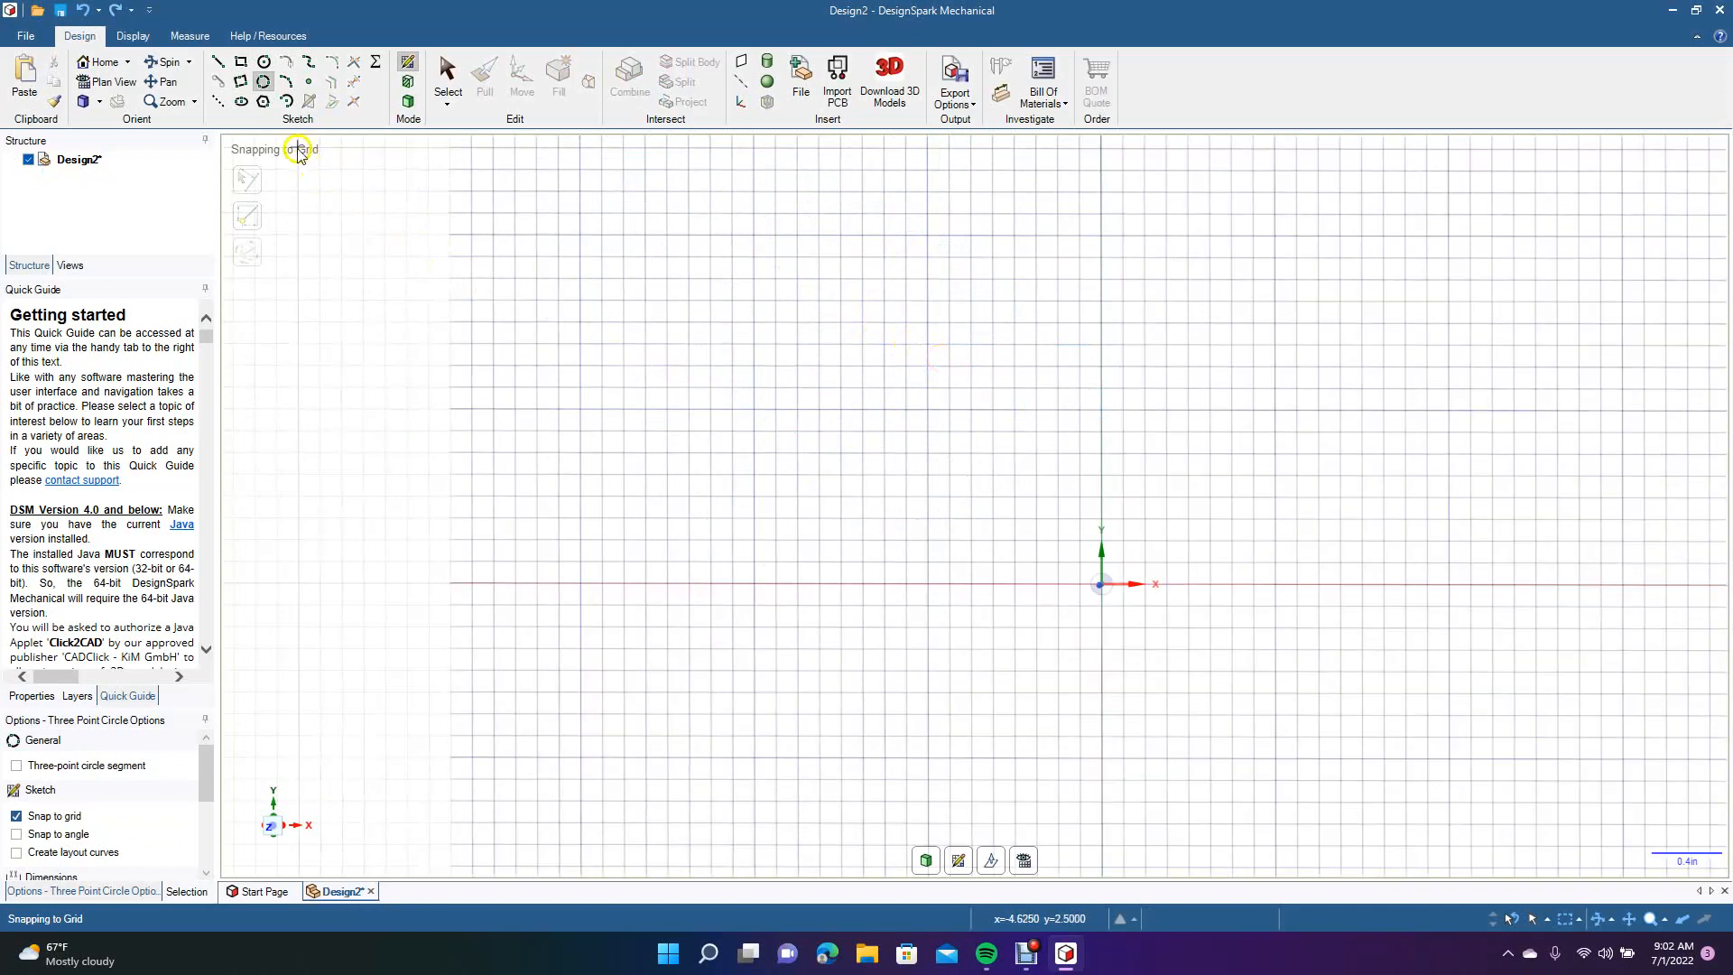
# Sketch an eight-sided polygon with a 1.5 in internal diameter up and left of the origin, and undo it.
pyautogui.click(262, 101)
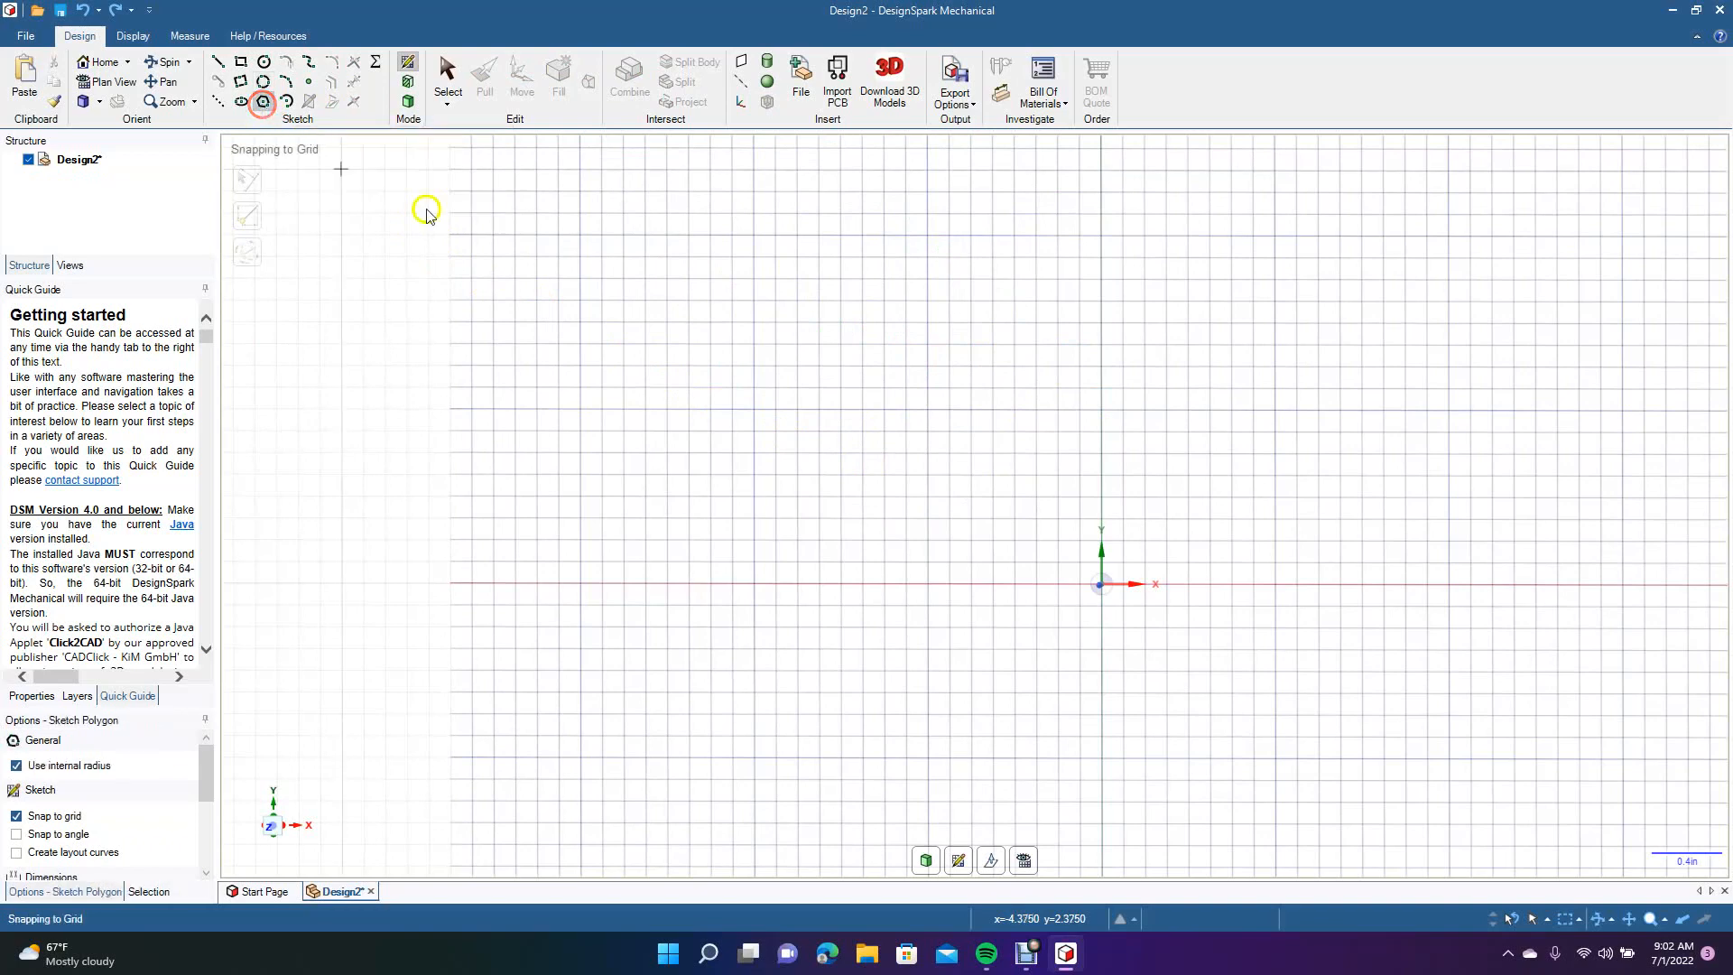
pyautogui.click(847, 497)
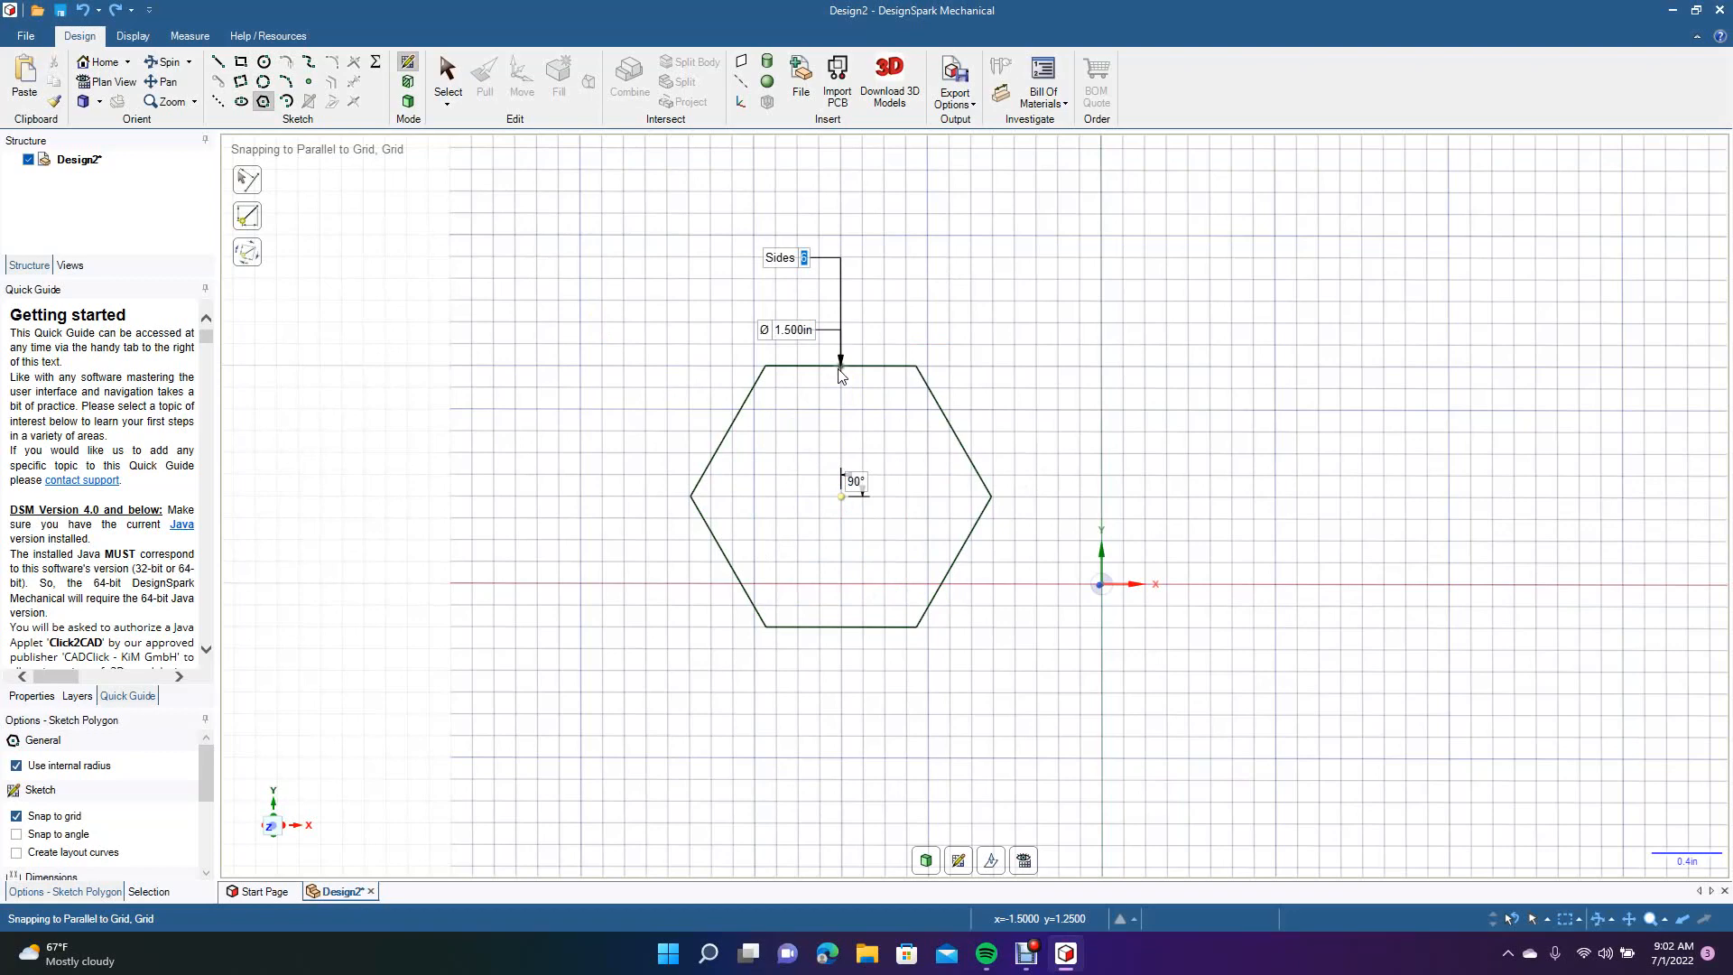
pyautogui.write('8')
pyautogui.press('Return')
pyautogui.click(848, 370)
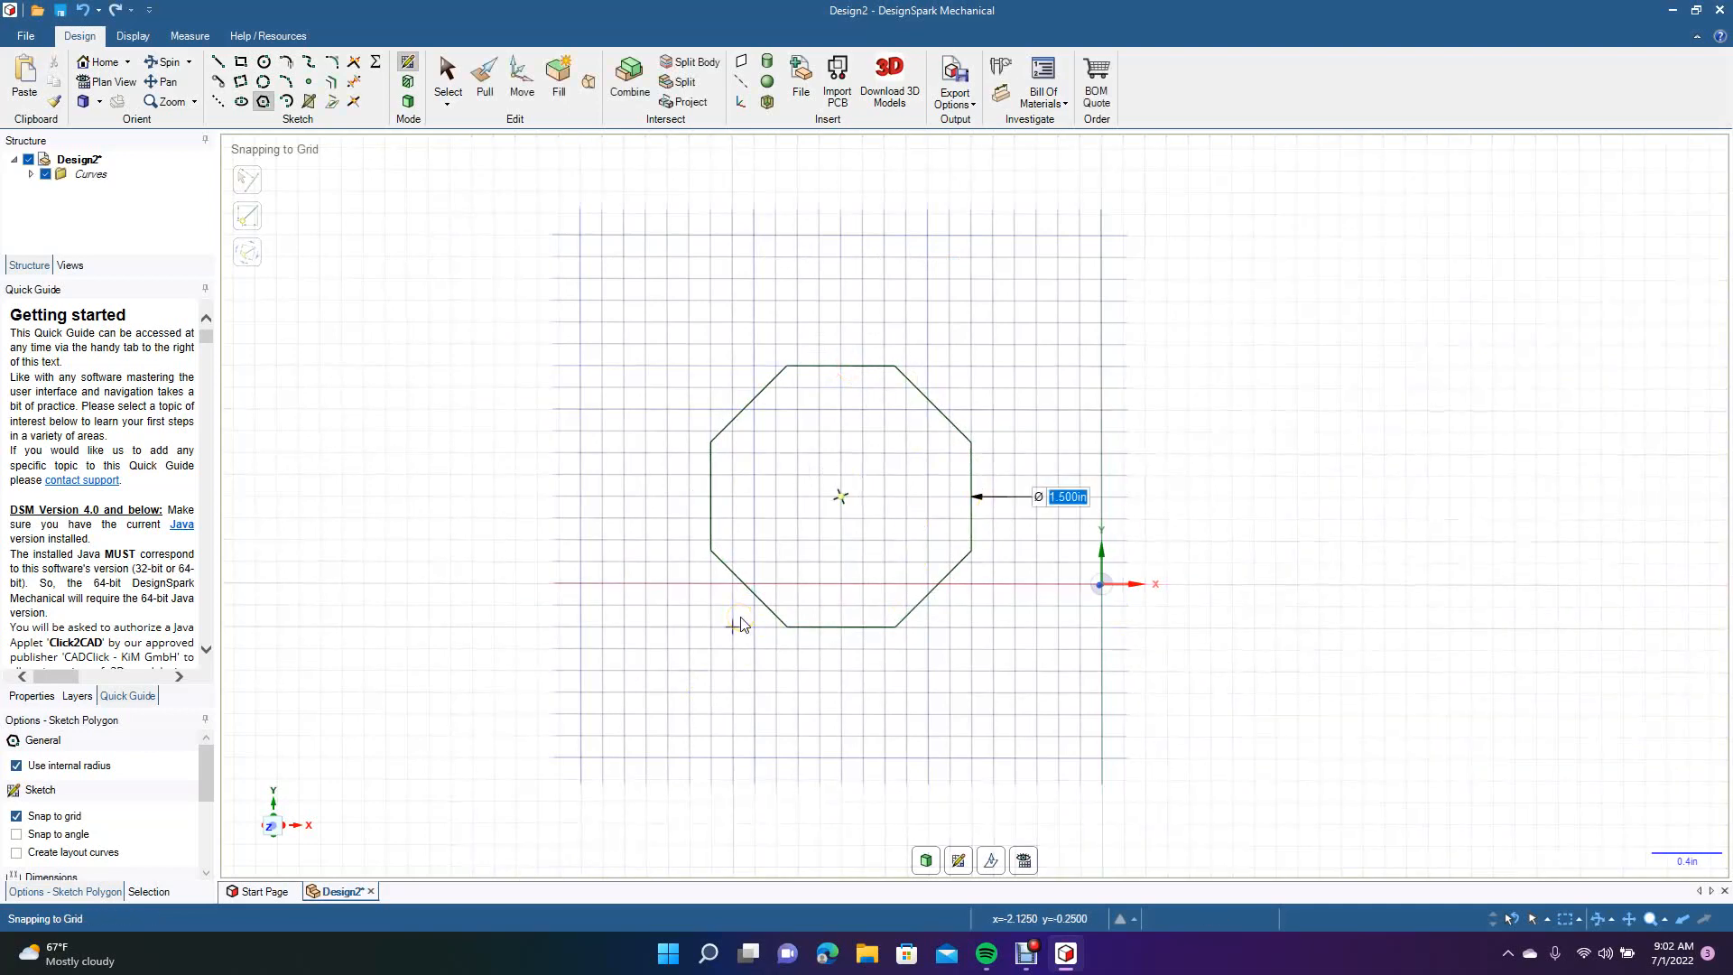
pyautogui.hotkey('ctrl', 'z')
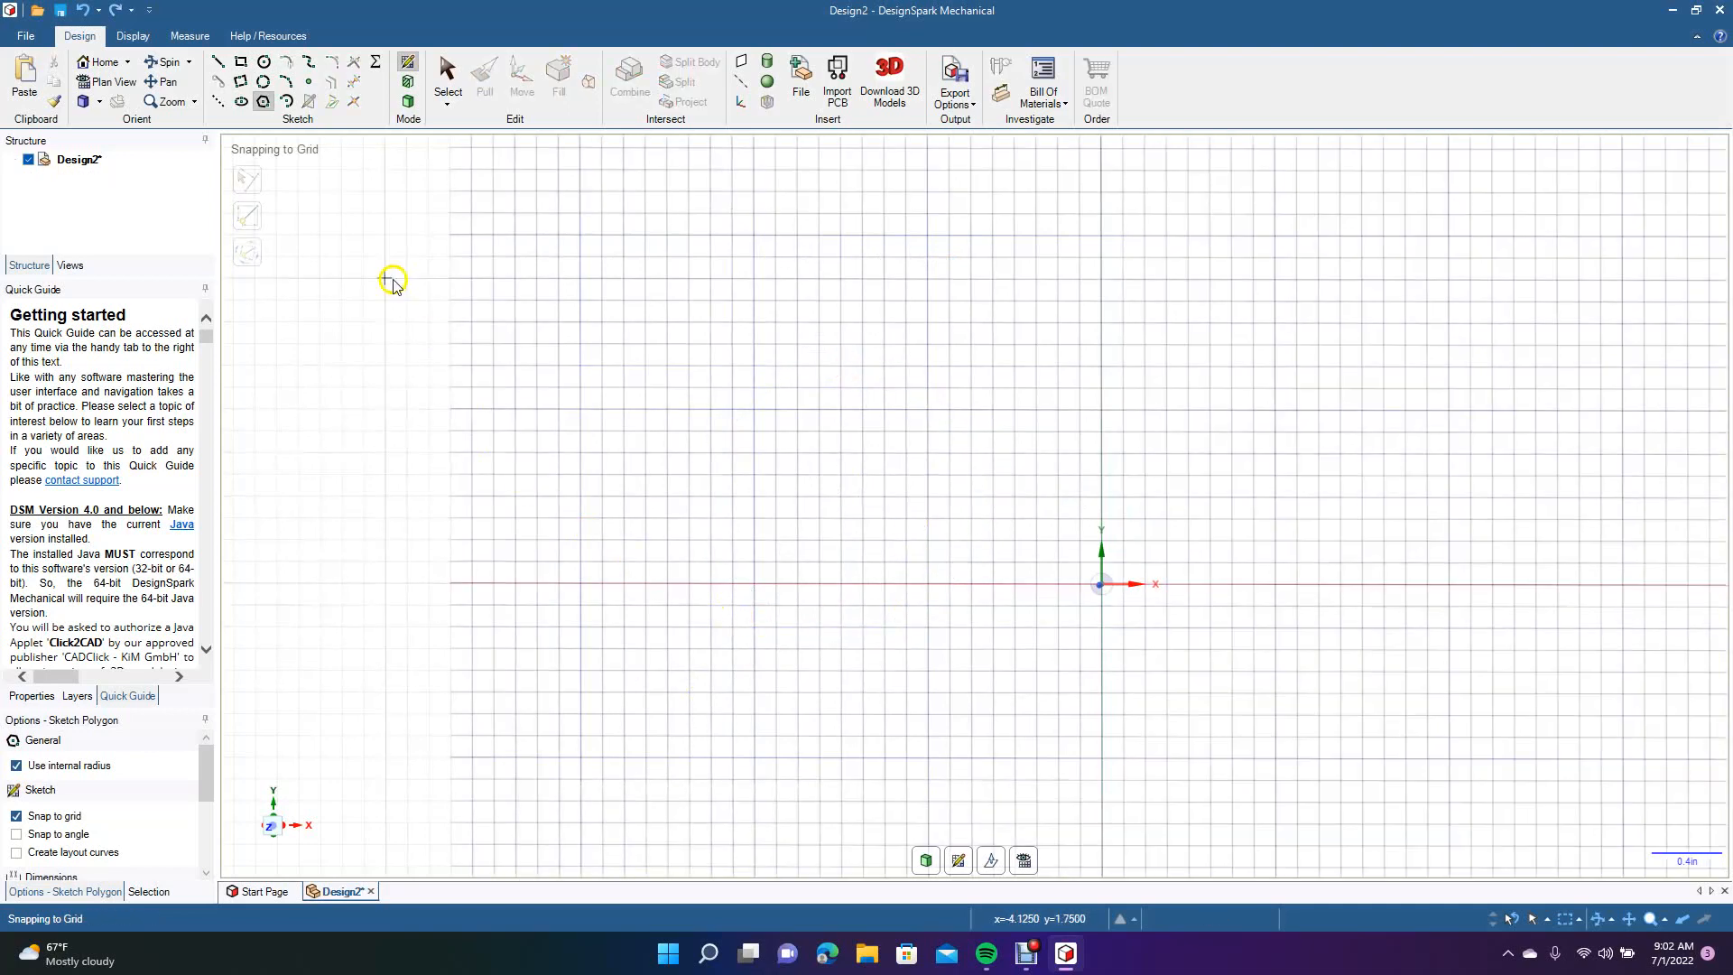
# Sketch a circle about 2.02 in in diameter left of the origin and a second one about 0.71 in in diameter just above the origin.
pyautogui.click(264, 62)
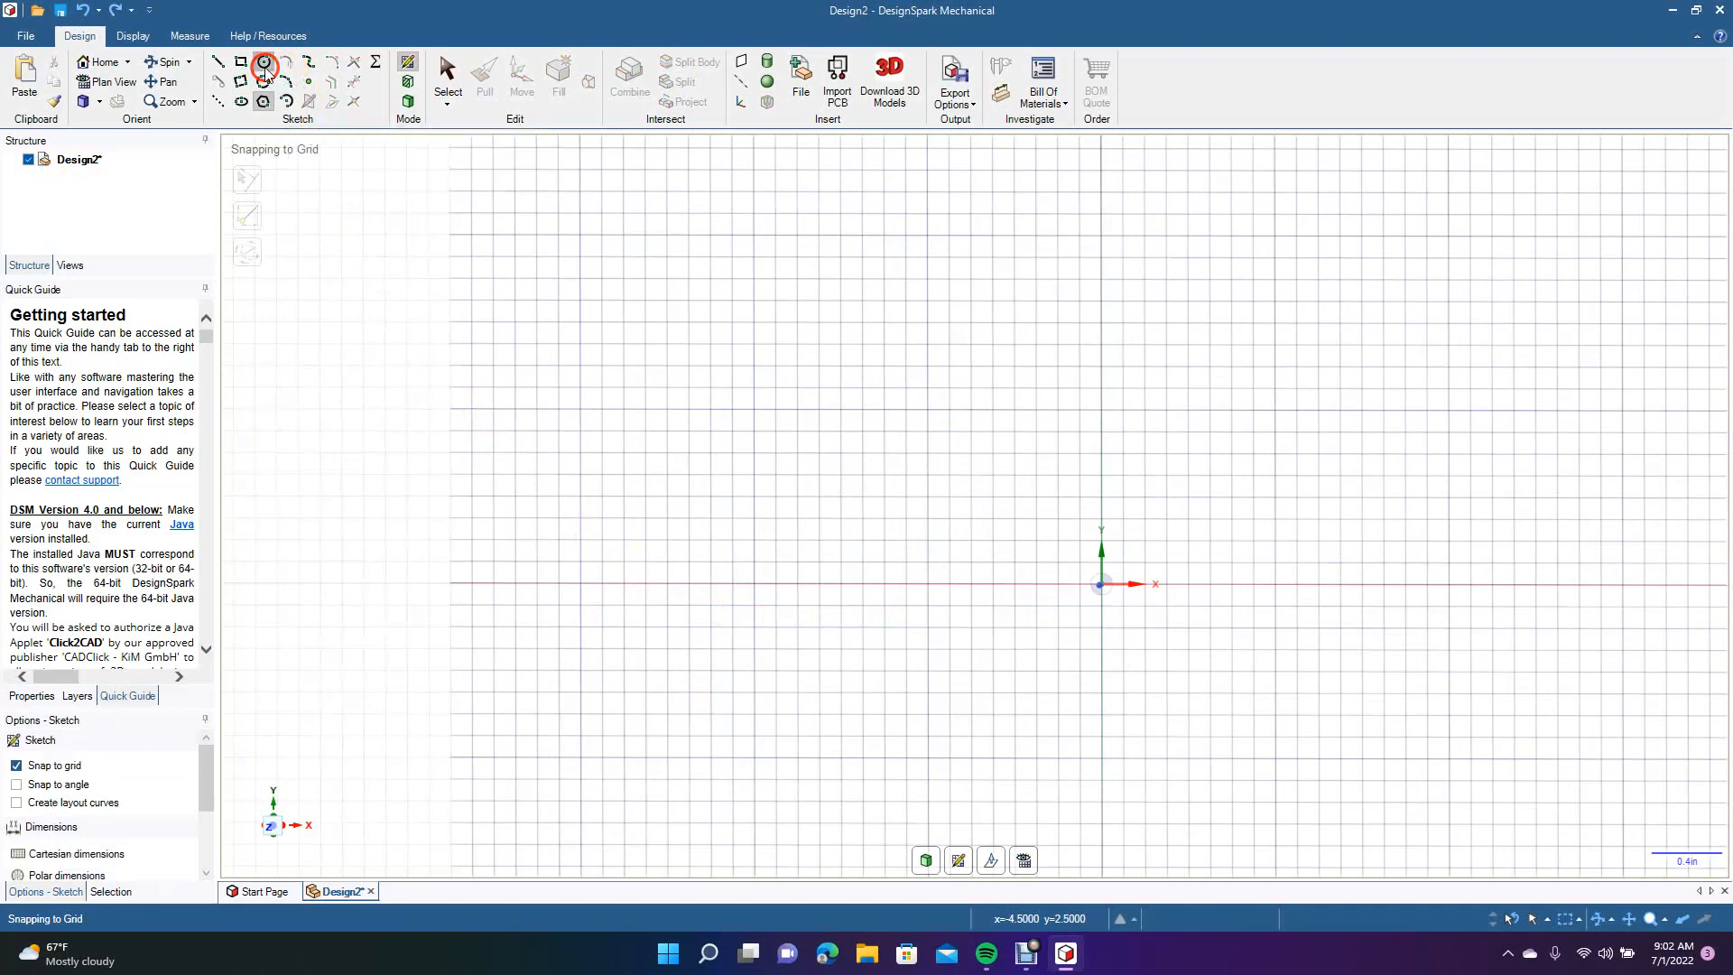
pyautogui.click(659, 521)
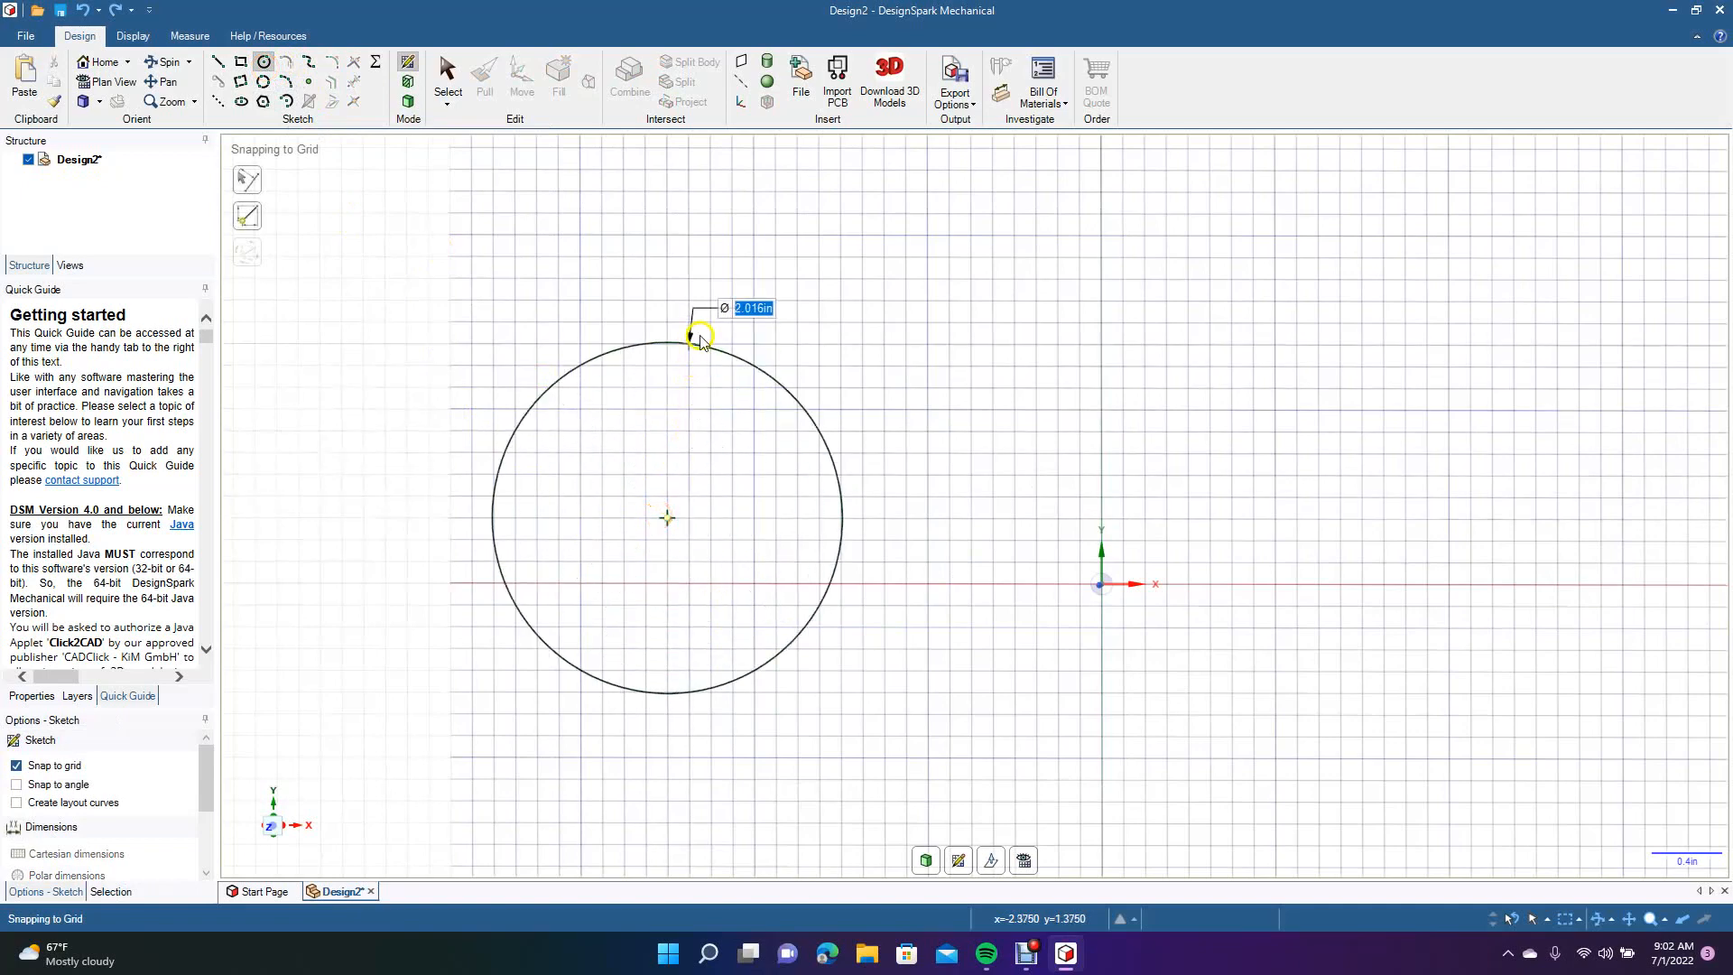
pyautogui.click(778, 386)
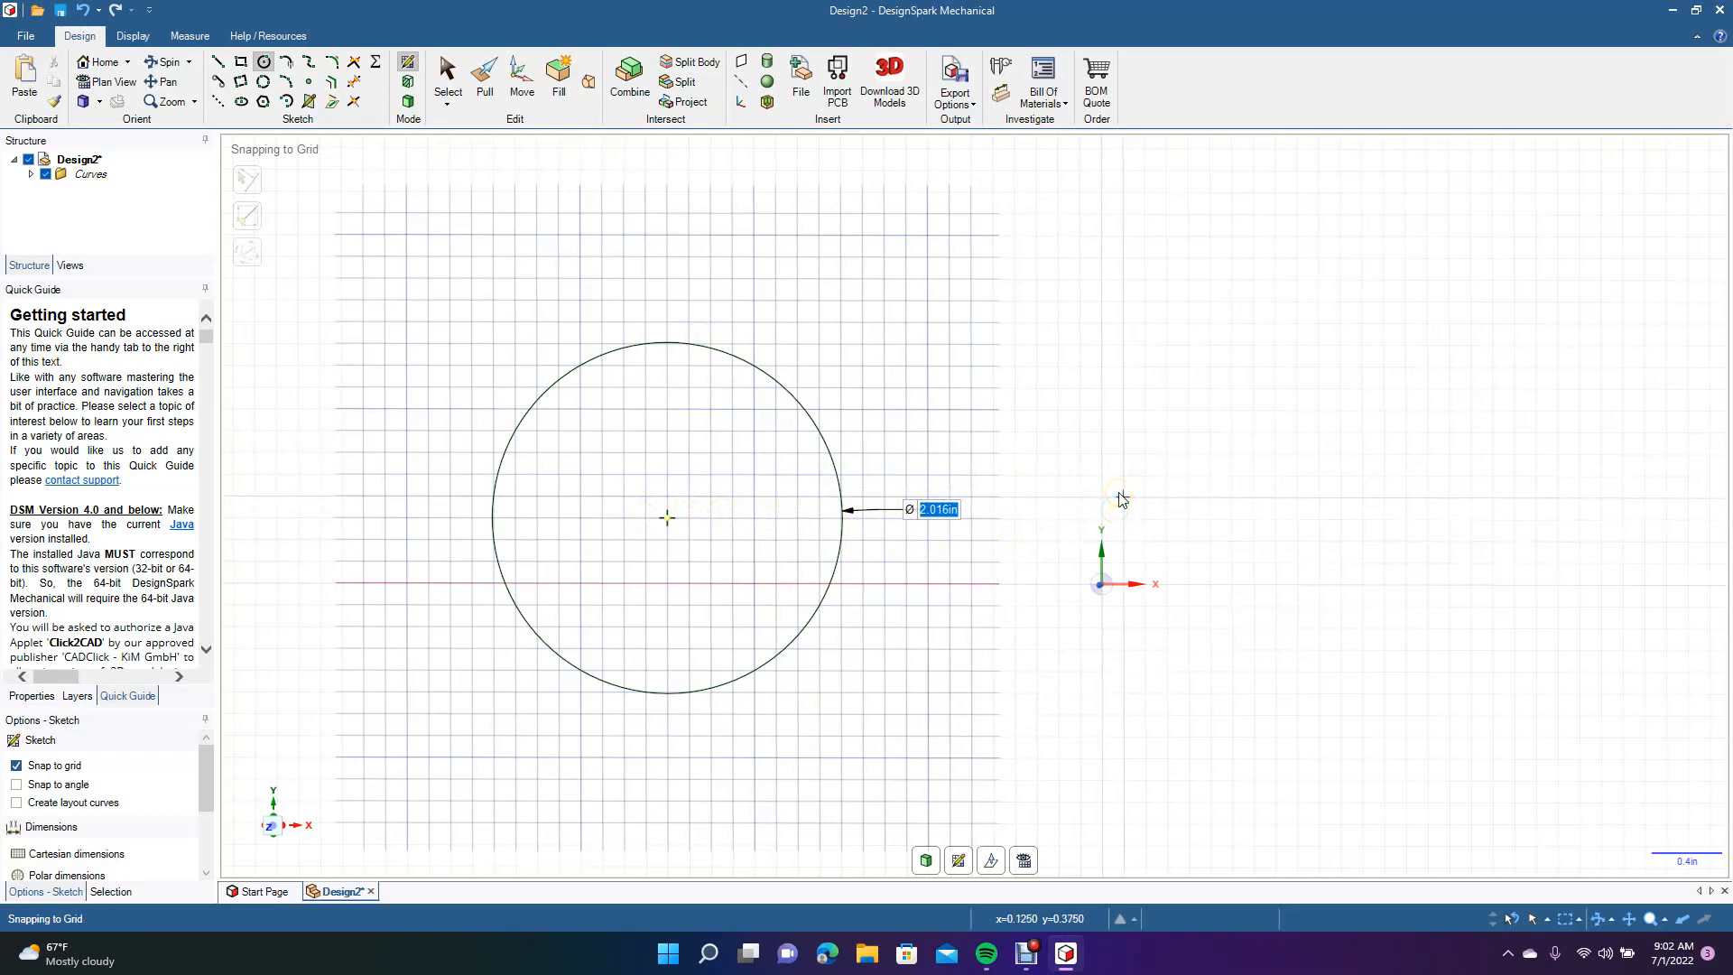
pyautogui.click(1123, 498)
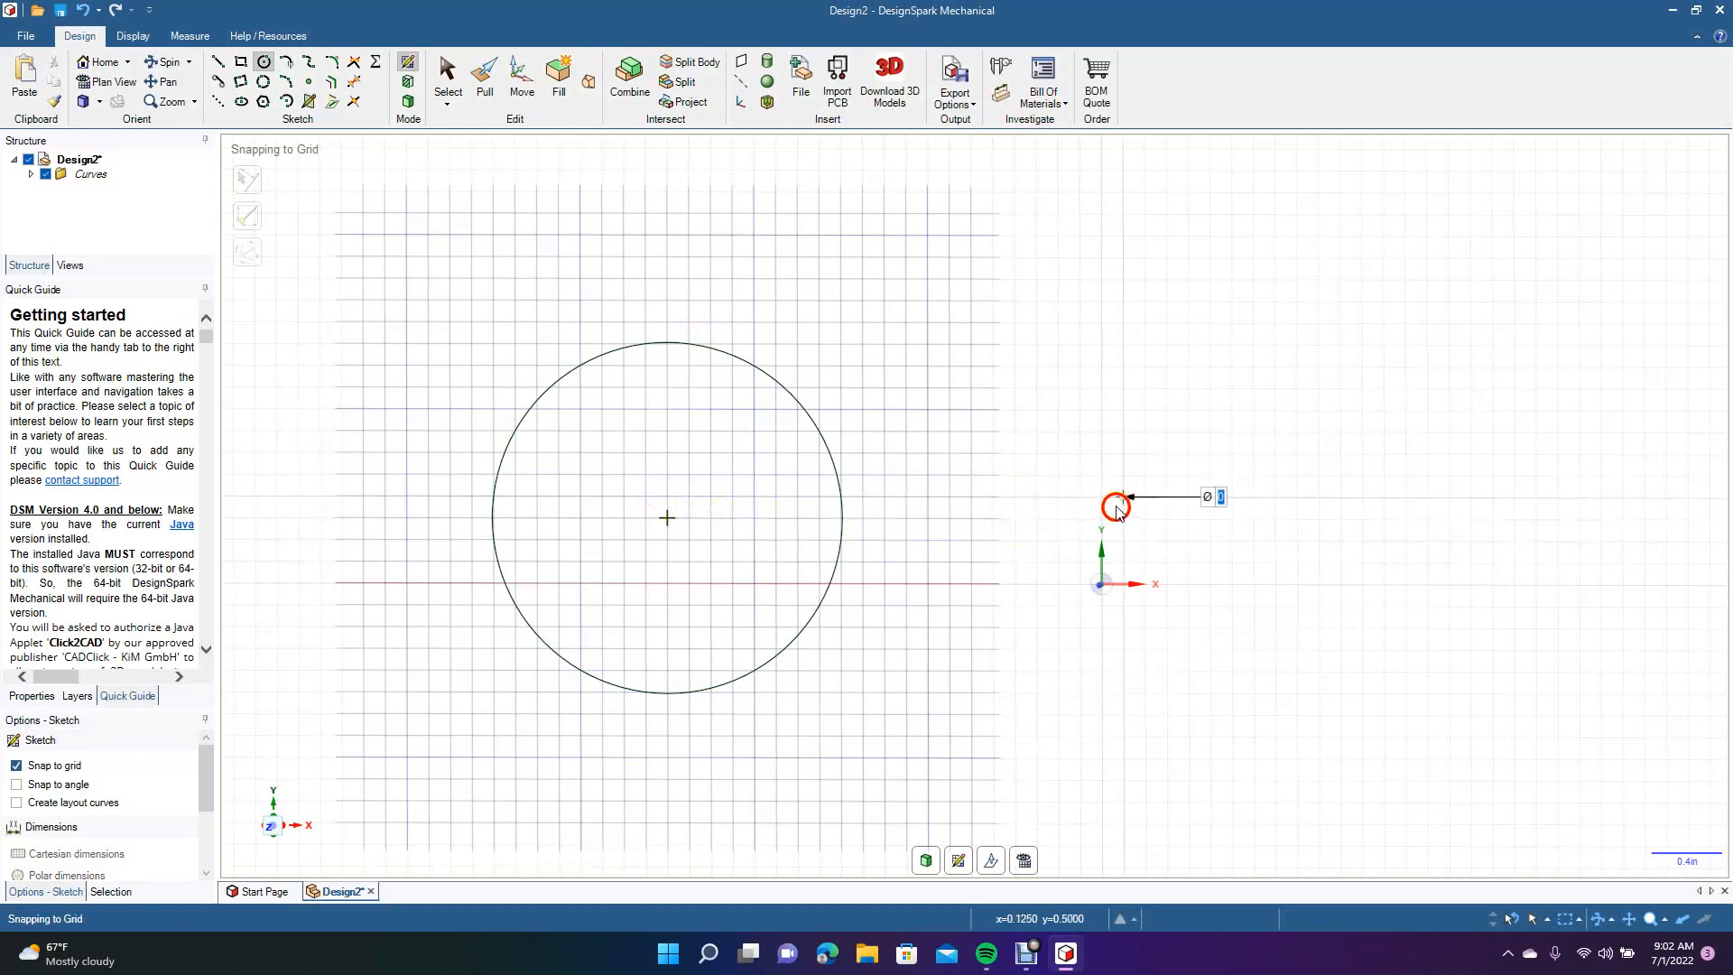
pyautogui.click(1169, 467)
pyautogui.click(1130, 510)
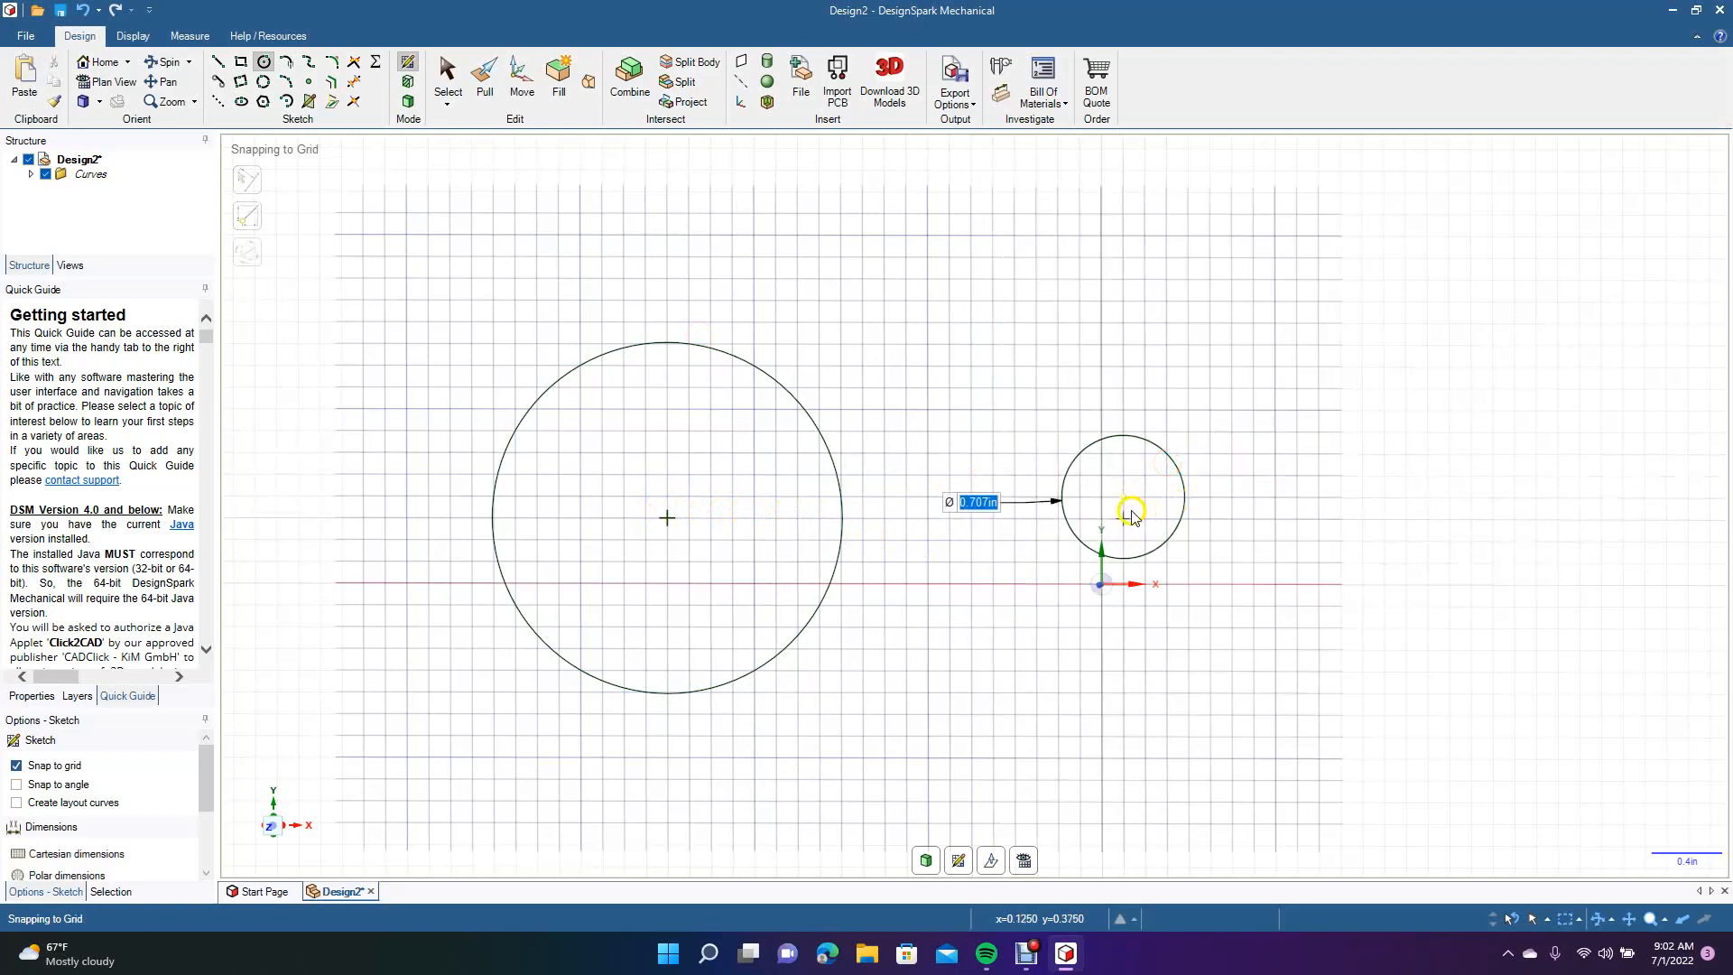
# Undo the small circle and sketch one about 0.9 in in diameter centered directly above the origin.
pyautogui.hotkey('ctrl', 'z')
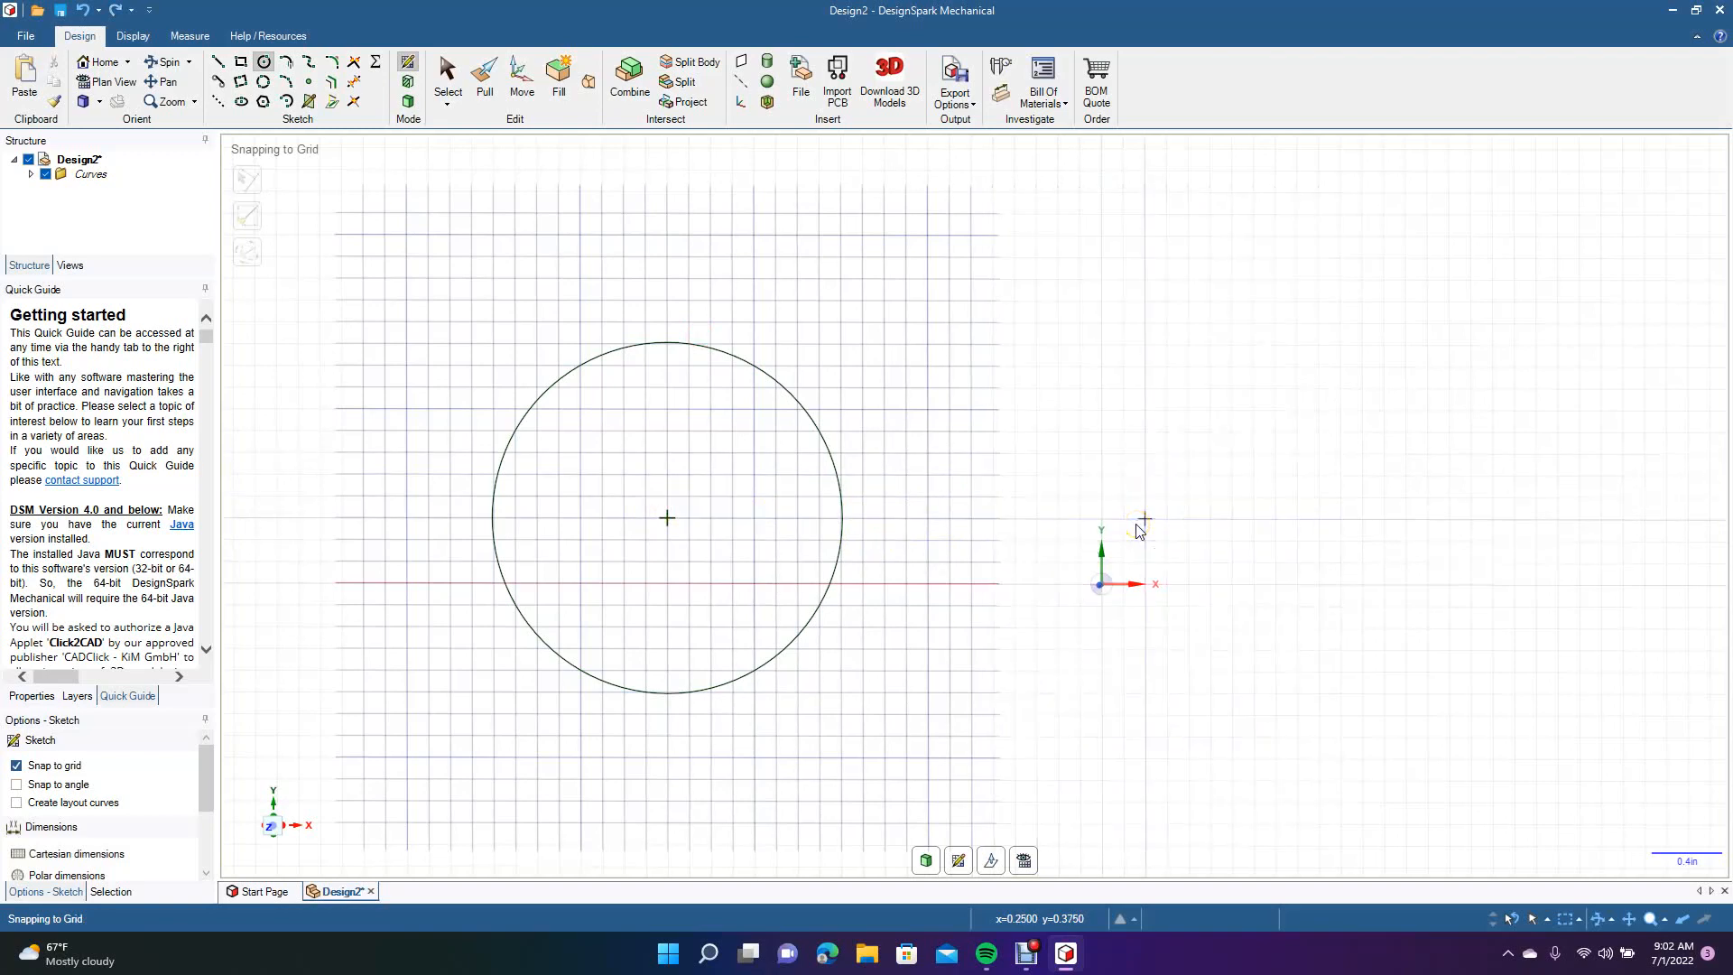
pyautogui.click(1102, 519)
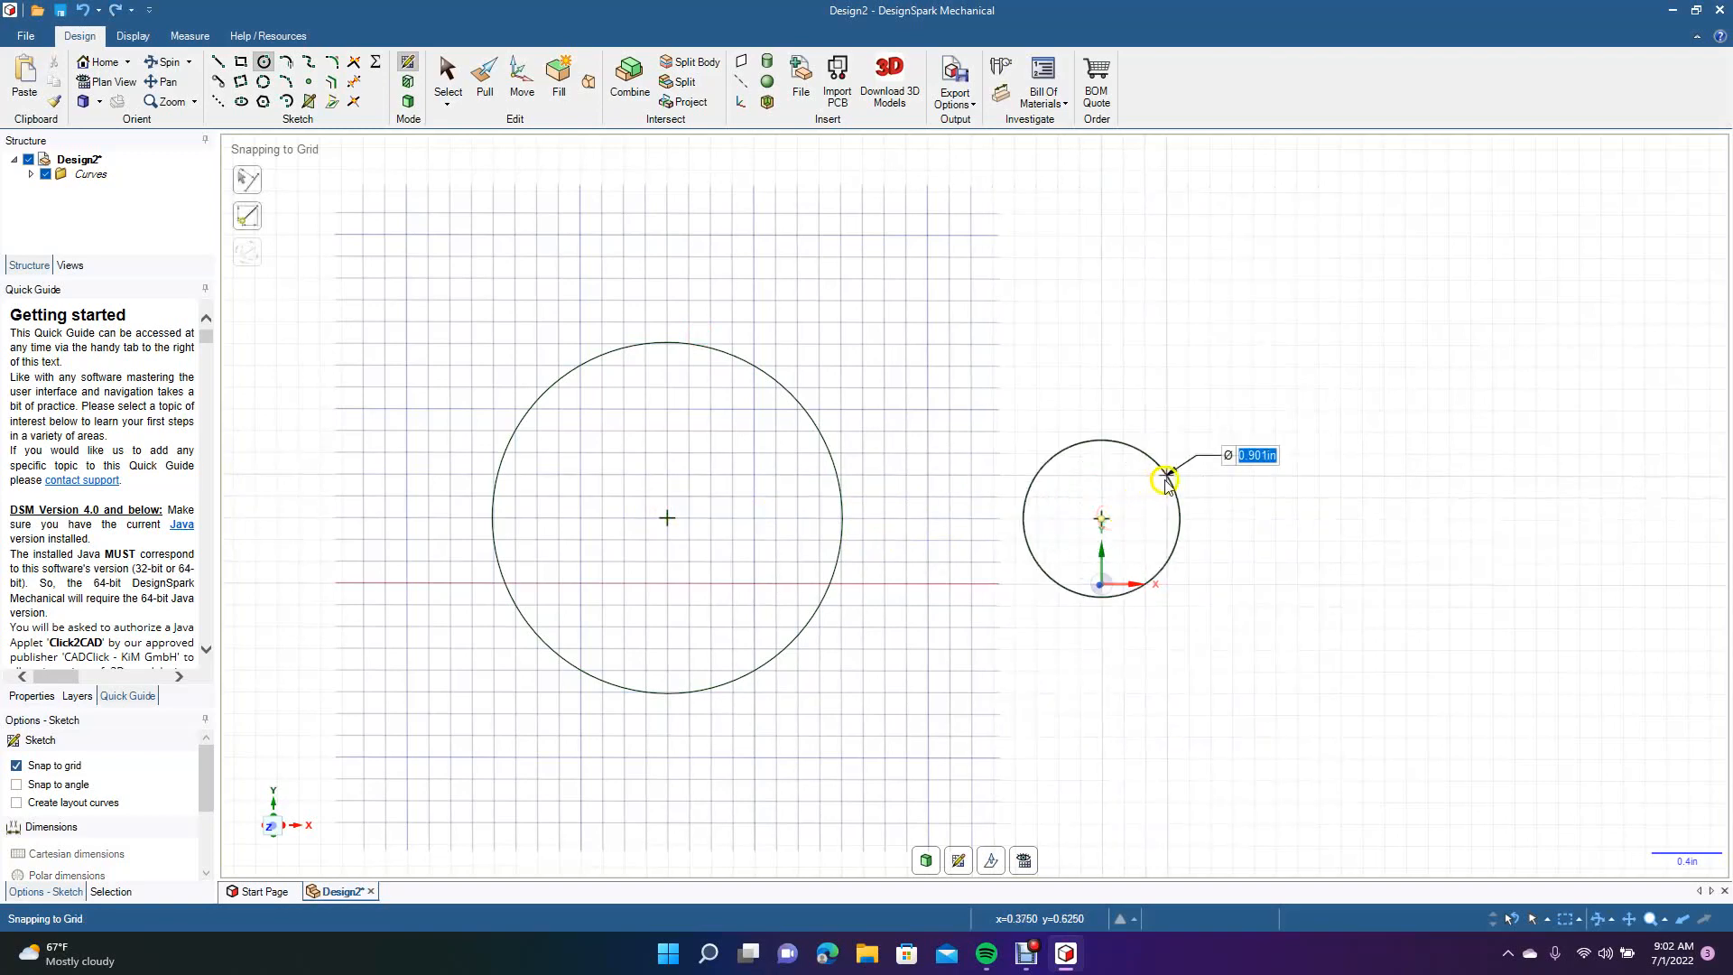
pyautogui.click(1165, 483)
pyautogui.click(445, 68)
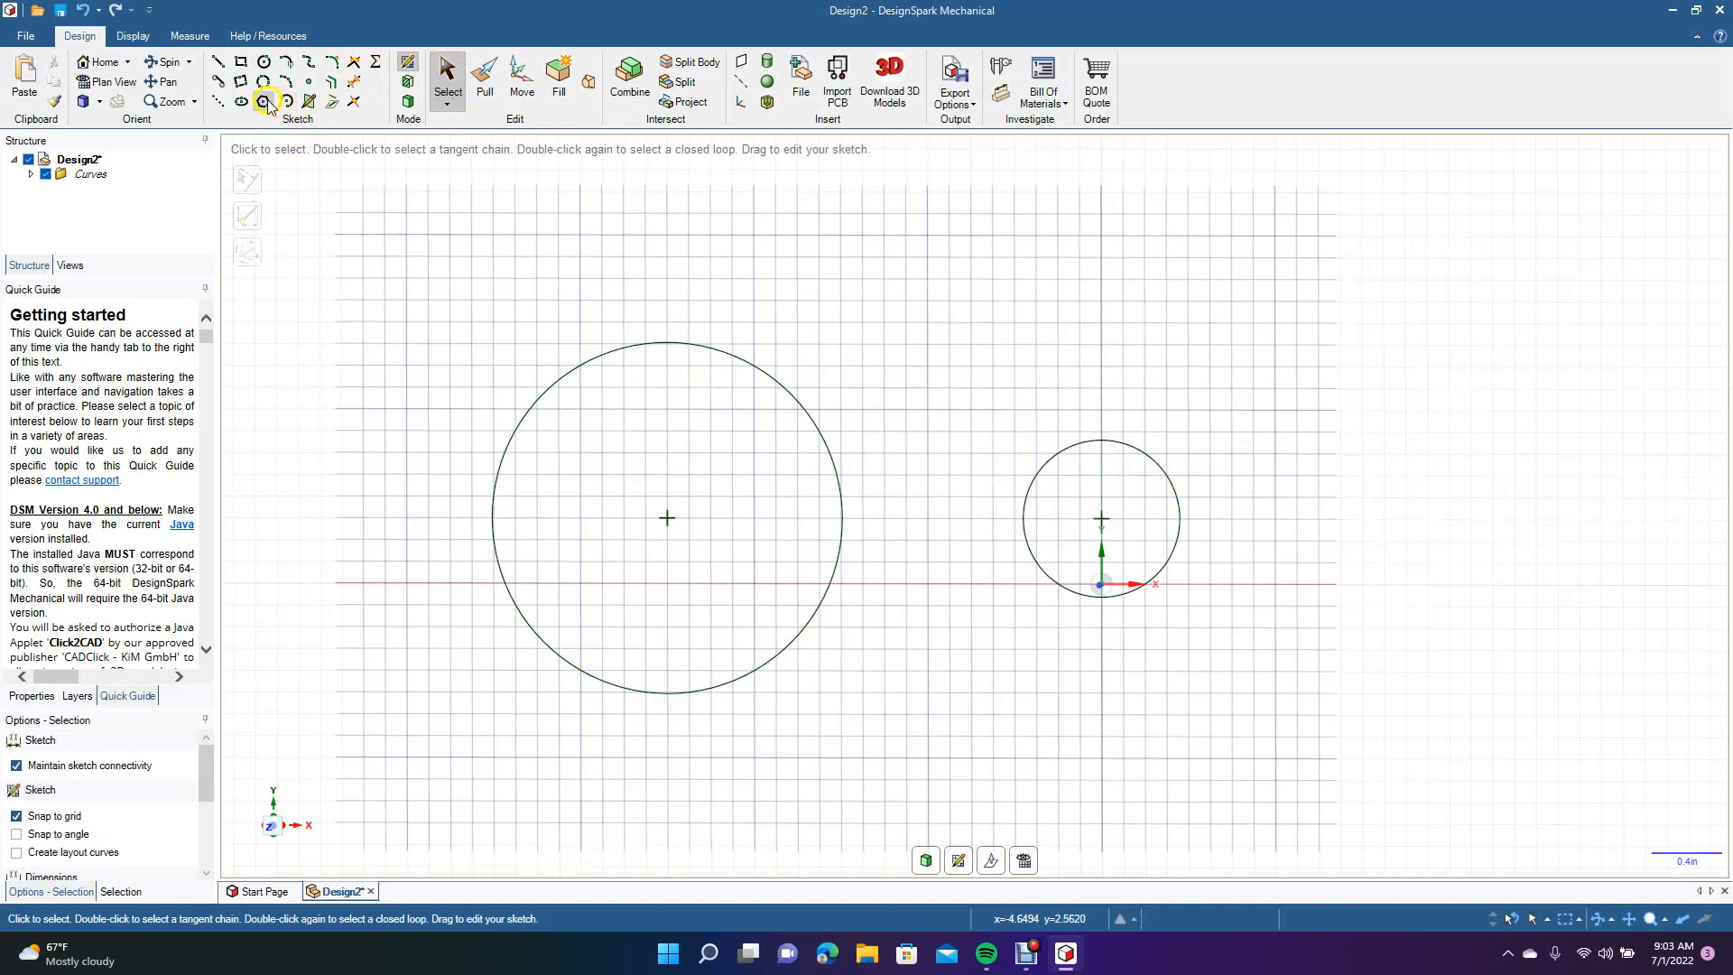
# Sketch a tangent arc joining the upper sides of the two circles and reshape it to bow downward between them.
pyautogui.click(287, 63)
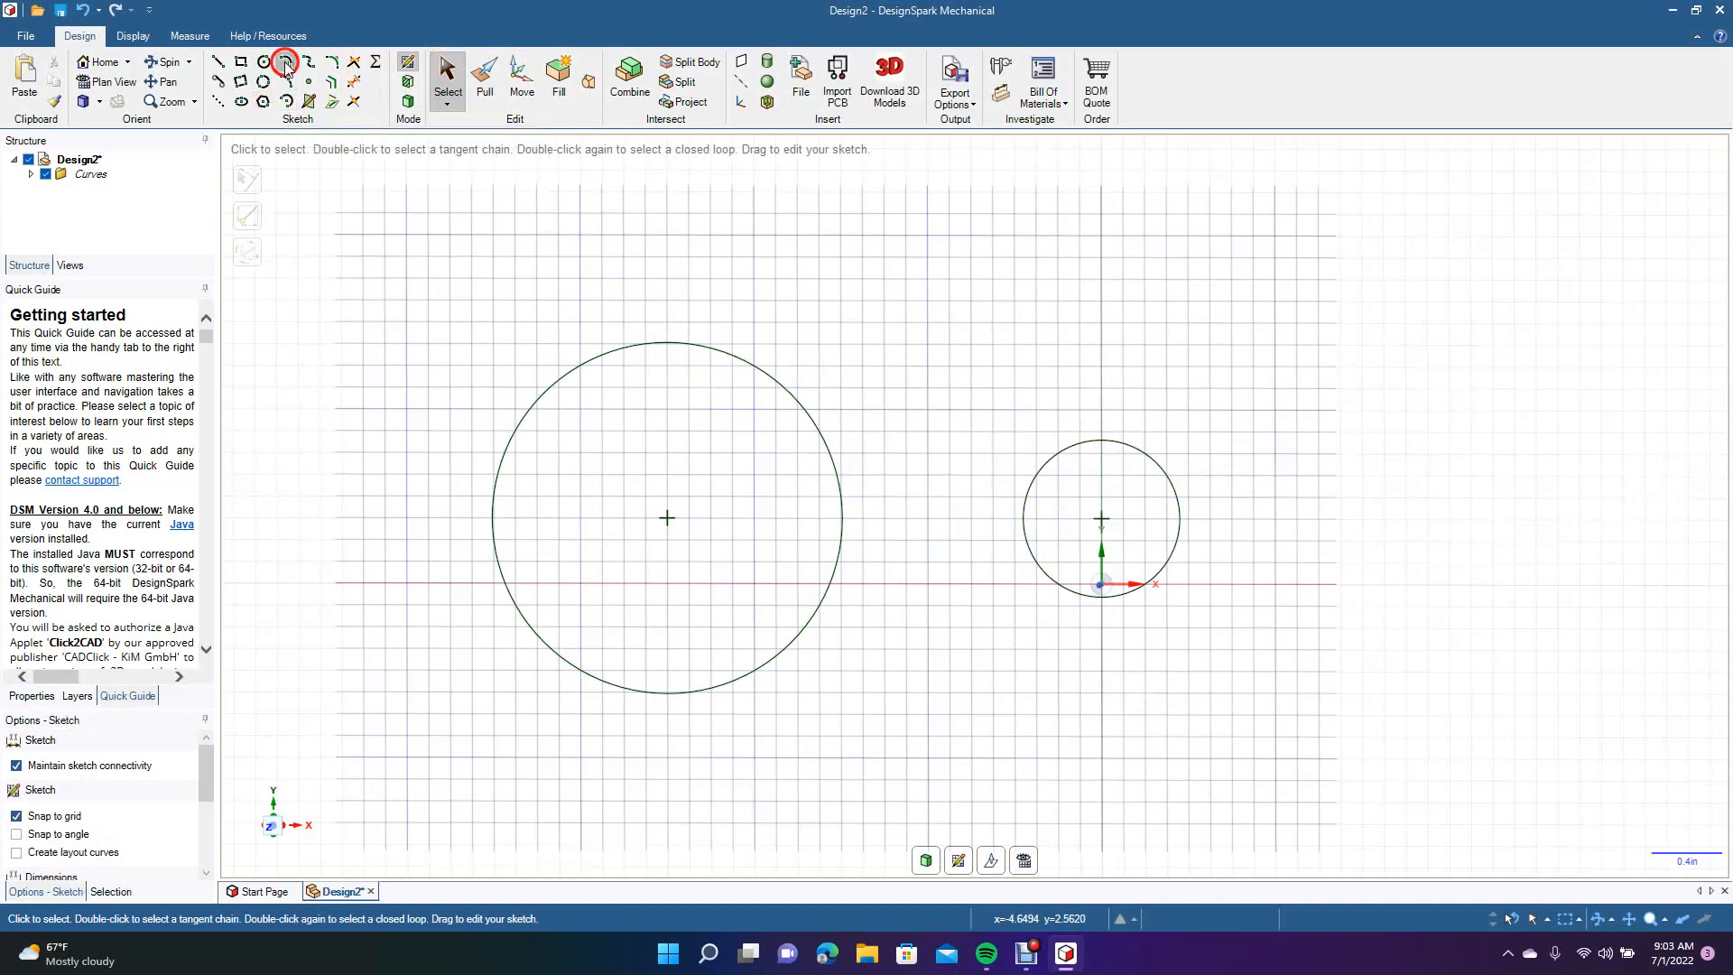
pyautogui.click(711, 347)
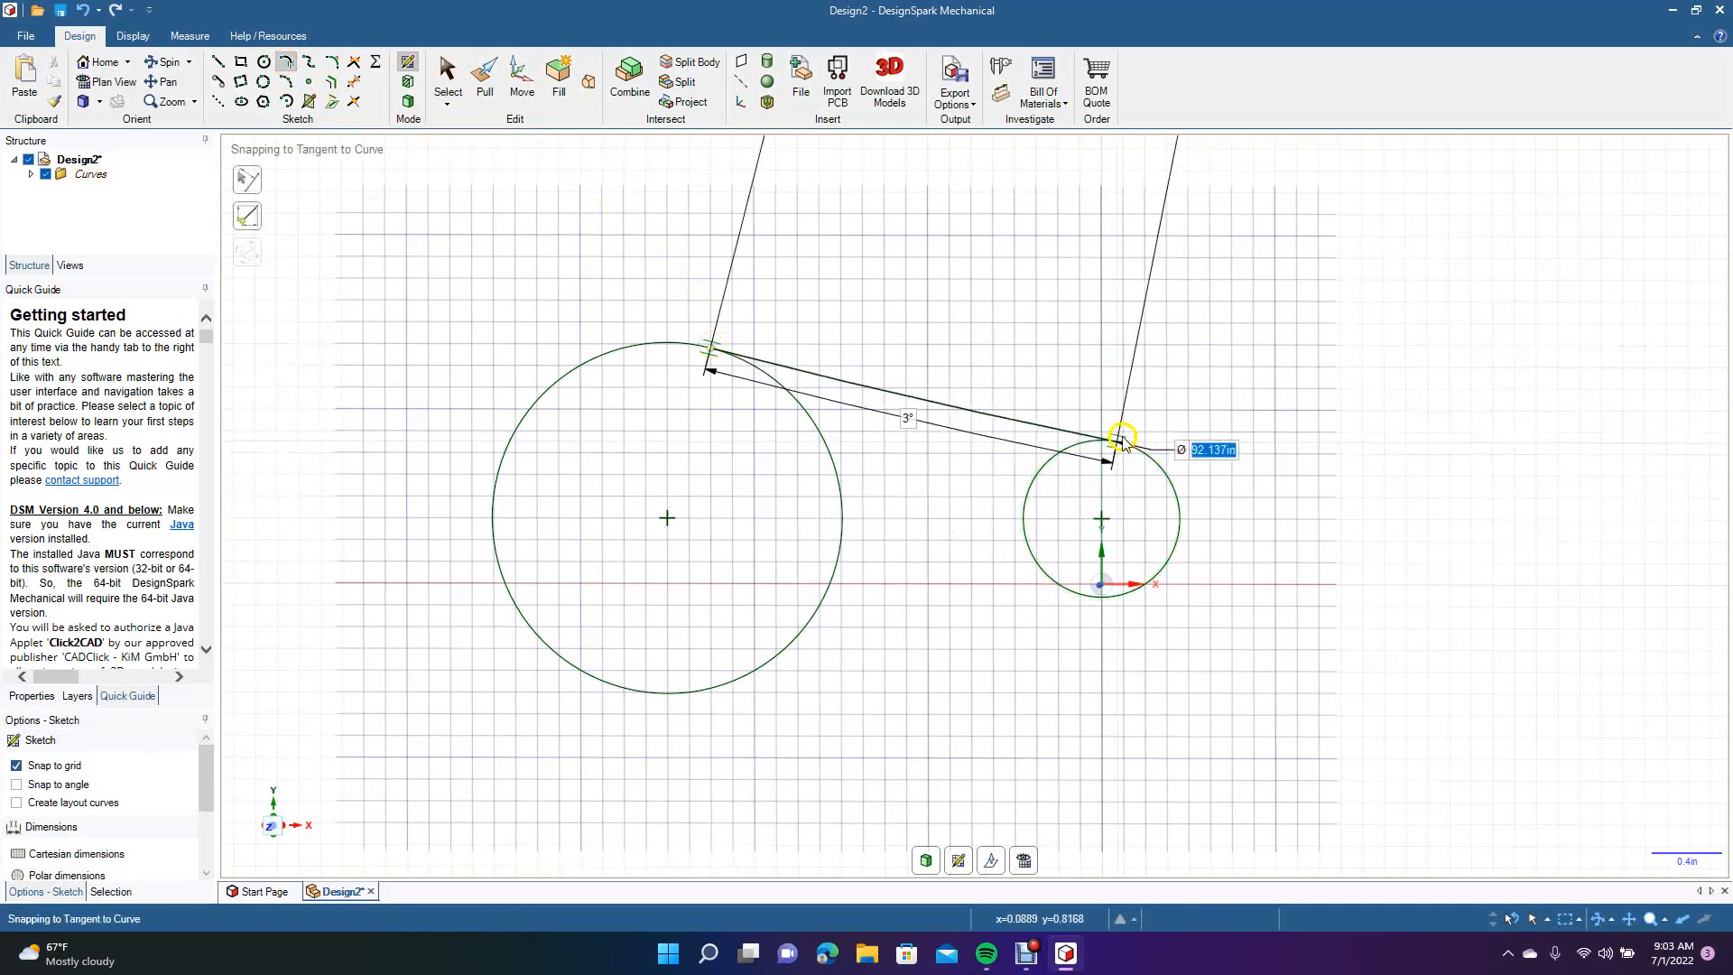
pyautogui.click(1122, 443)
pyautogui.click(445, 79)
pyautogui.moveTo(905, 398)
pyautogui.mouseDown()
pyautogui.moveTo(950, 342)
pyautogui.moveTo(905, 380)
pyautogui.moveTo(895, 450)
pyautogui.mouseUp()
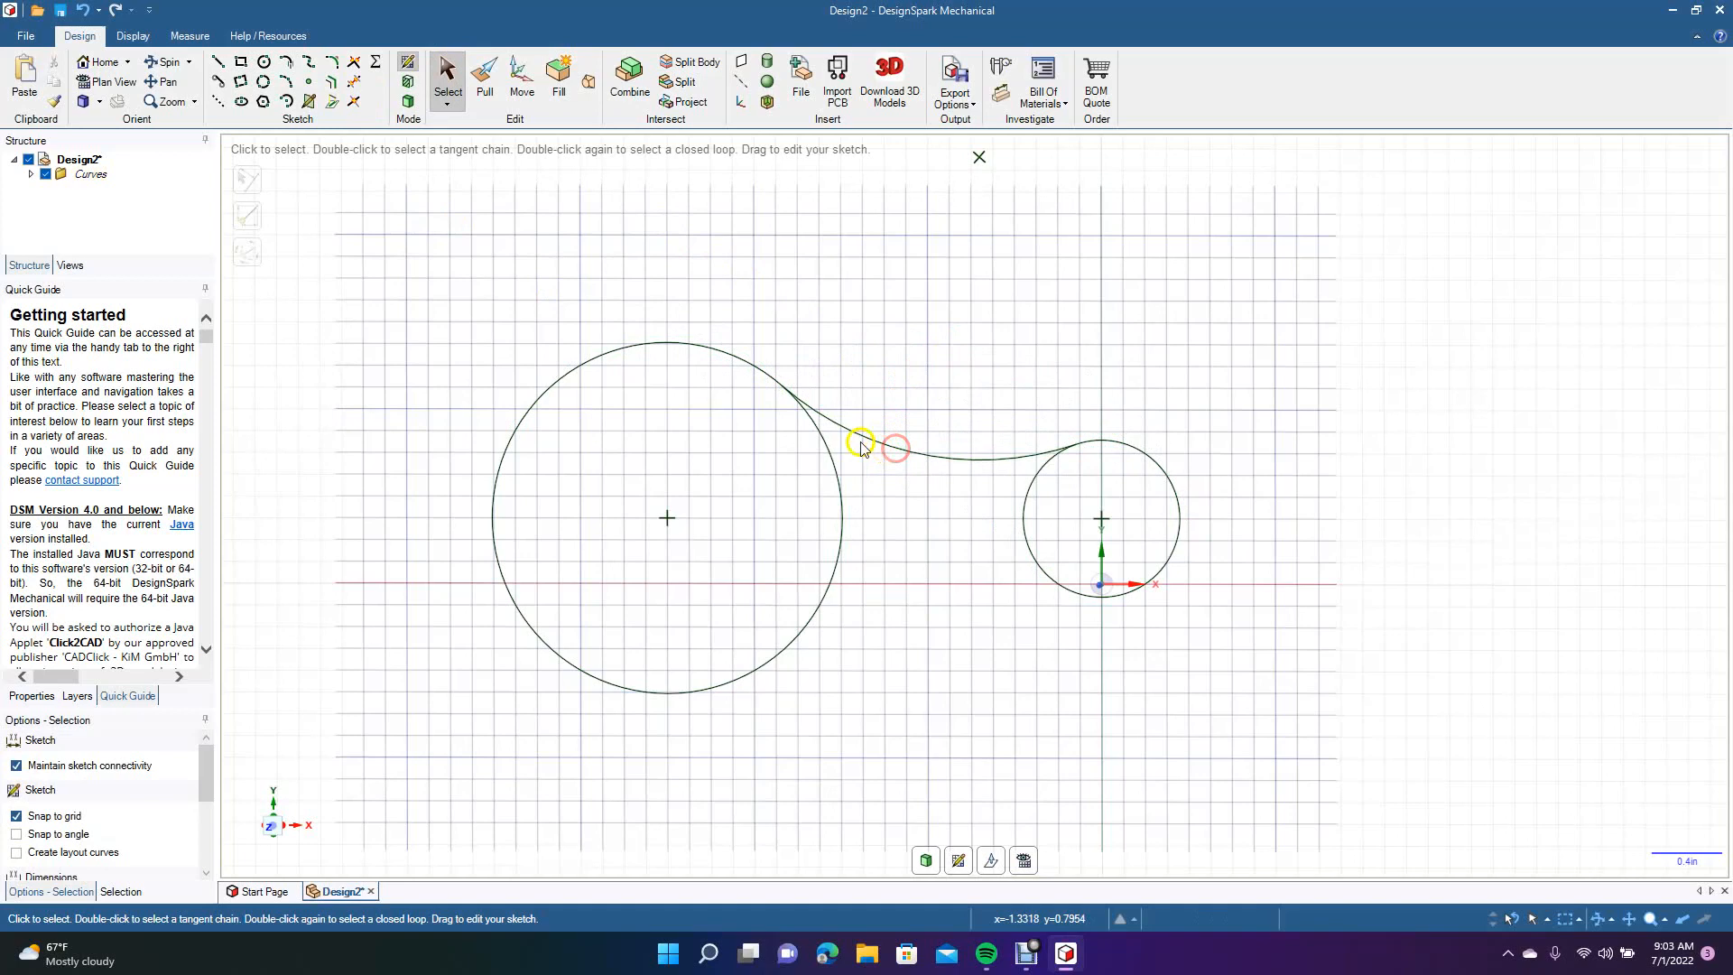
# Sketch a second tangent arc, about 1.35 in in diameter, between the circles' lower sides and pull it downward into a flatter curve.
pyautogui.click(287, 65)
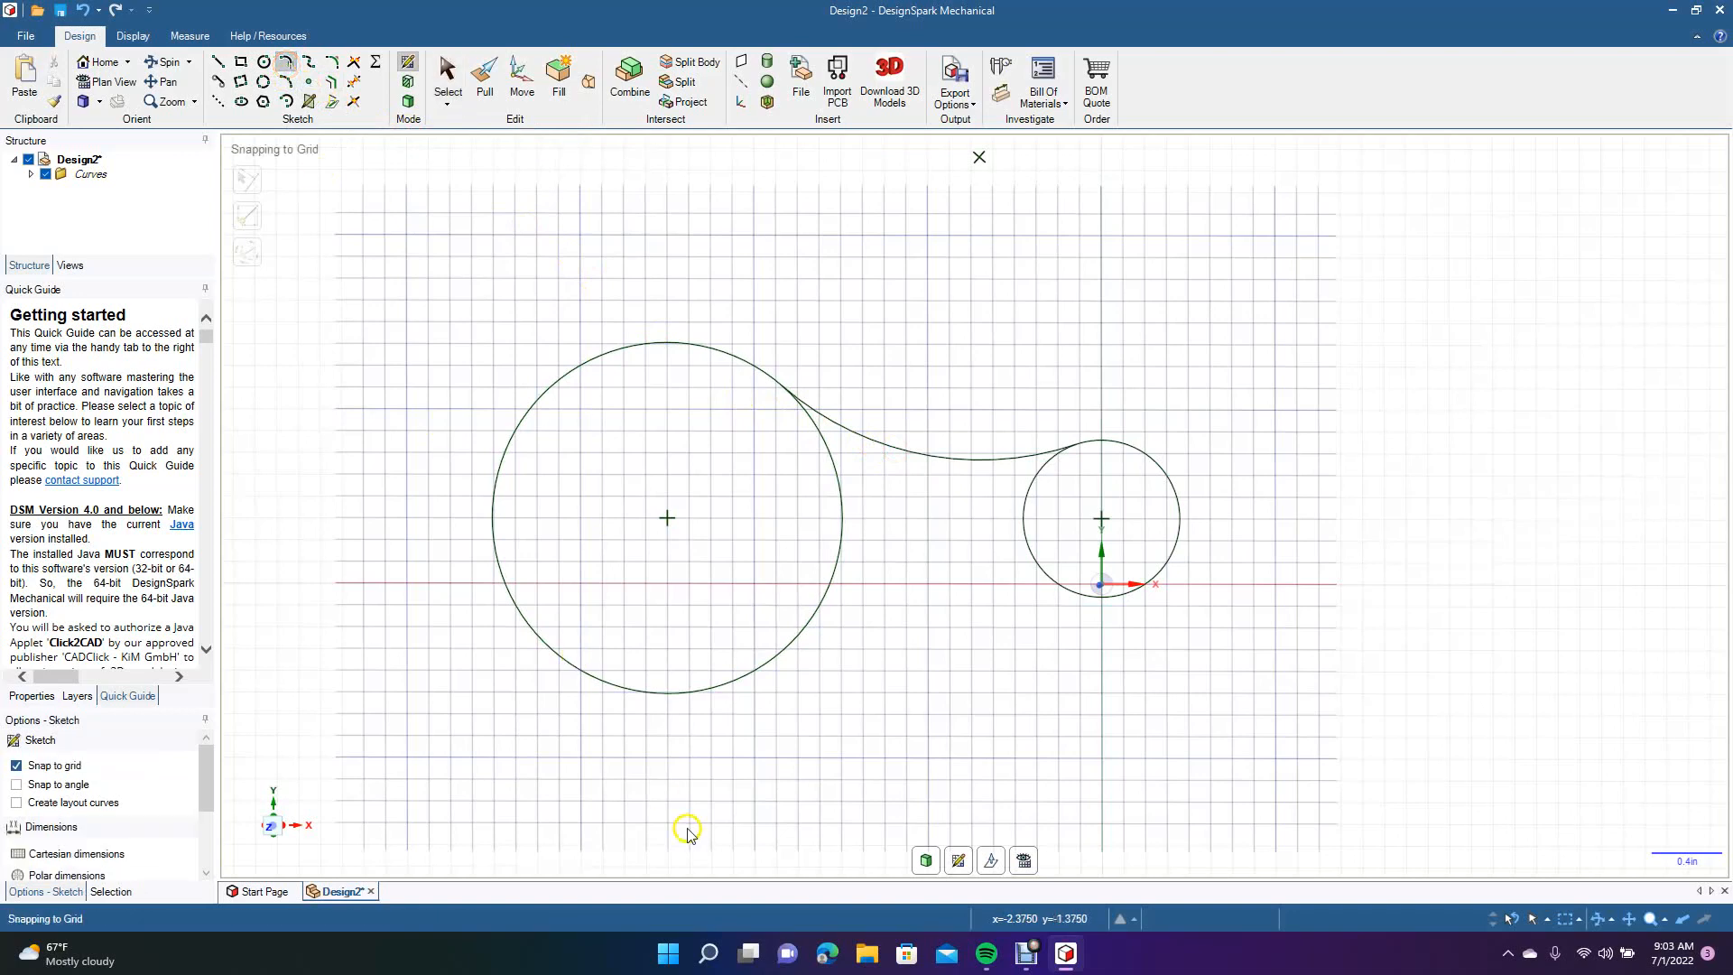
pyautogui.click(826, 588)
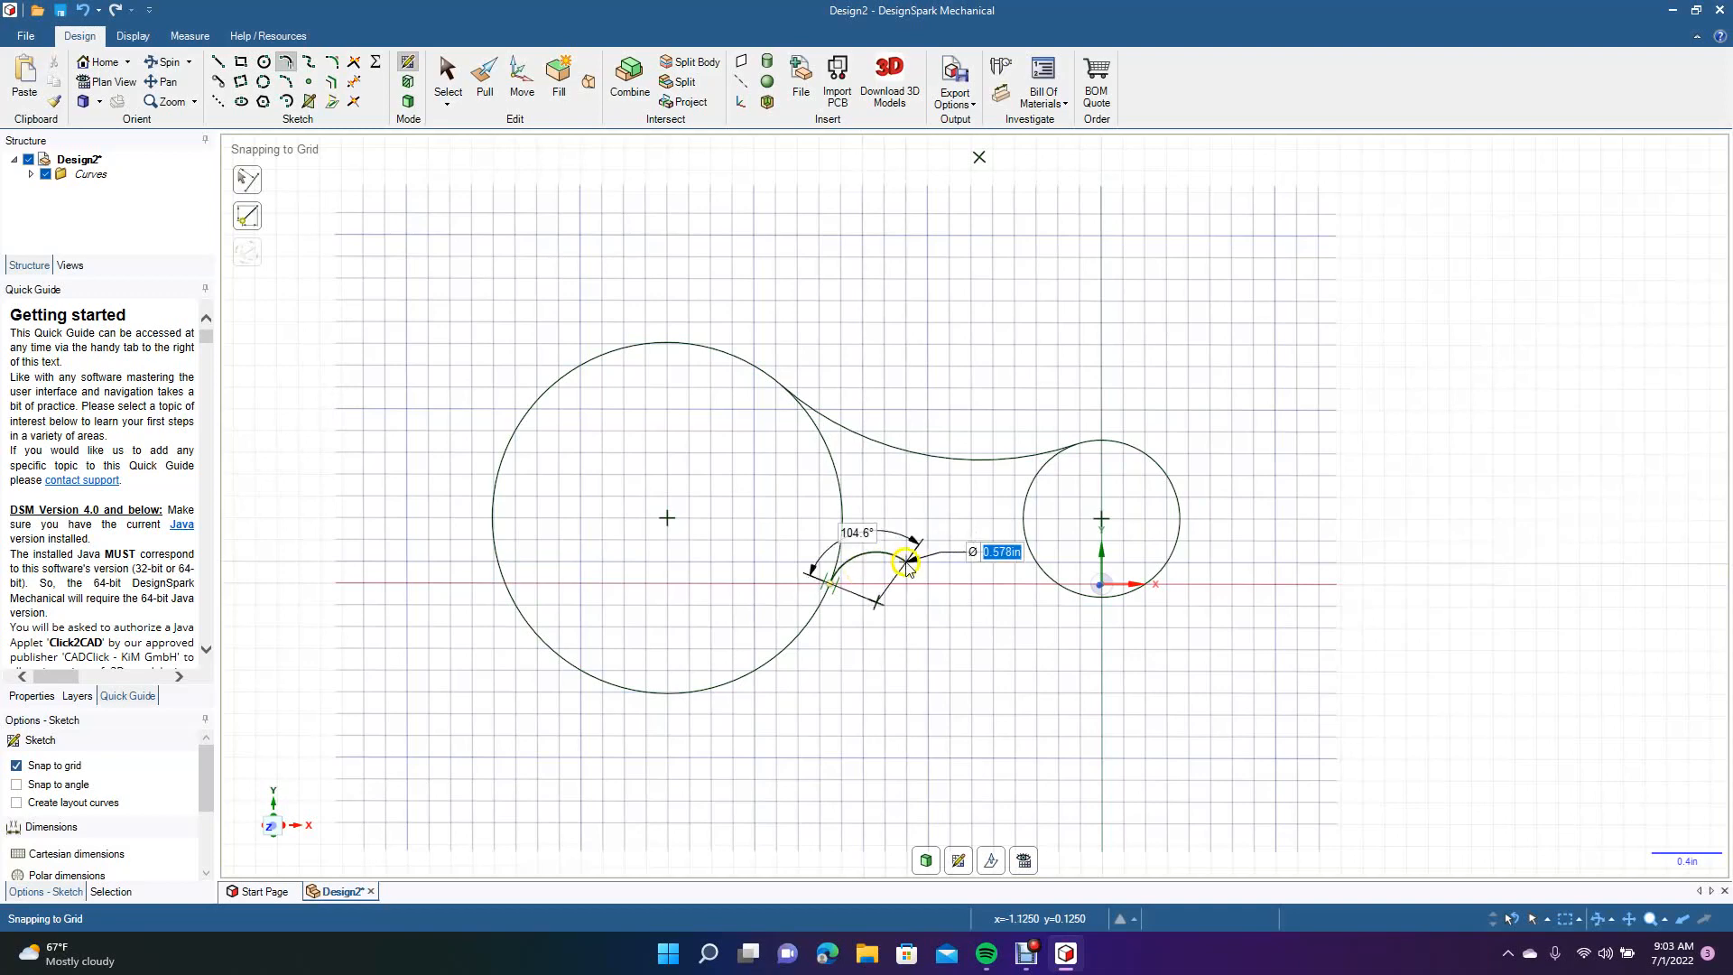
pyautogui.click(1033, 567)
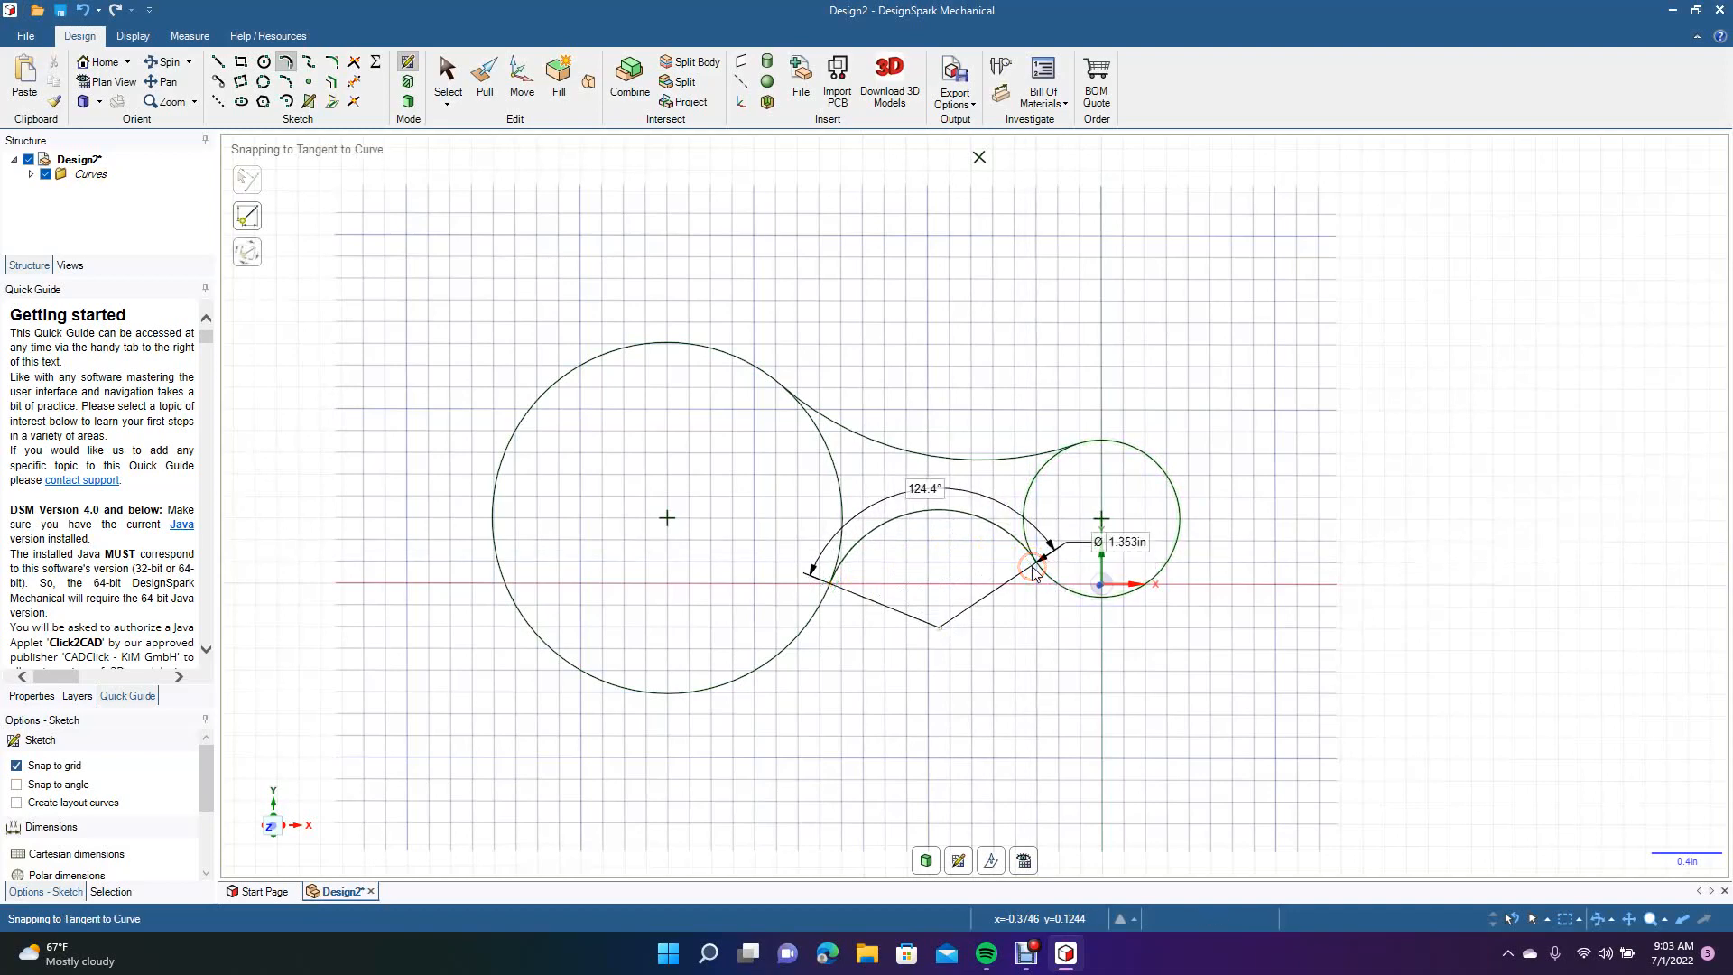
pyautogui.click(446, 79)
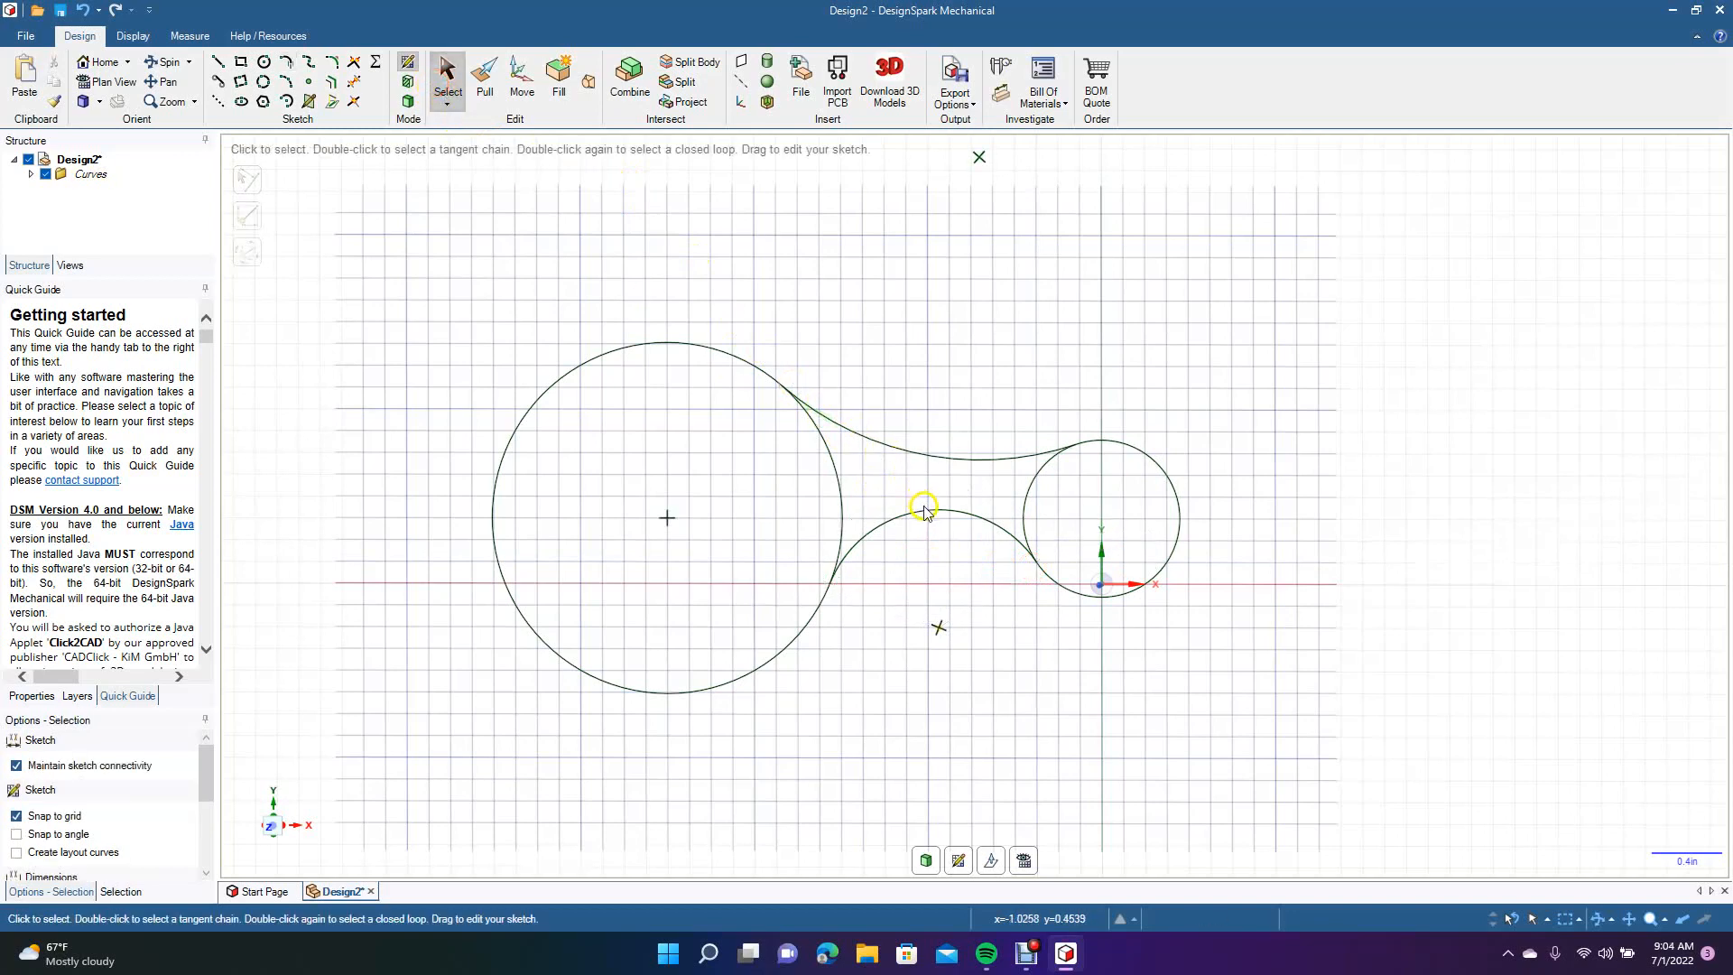
pyautogui.moveTo(924, 511); pyautogui.dragTo(942, 578)
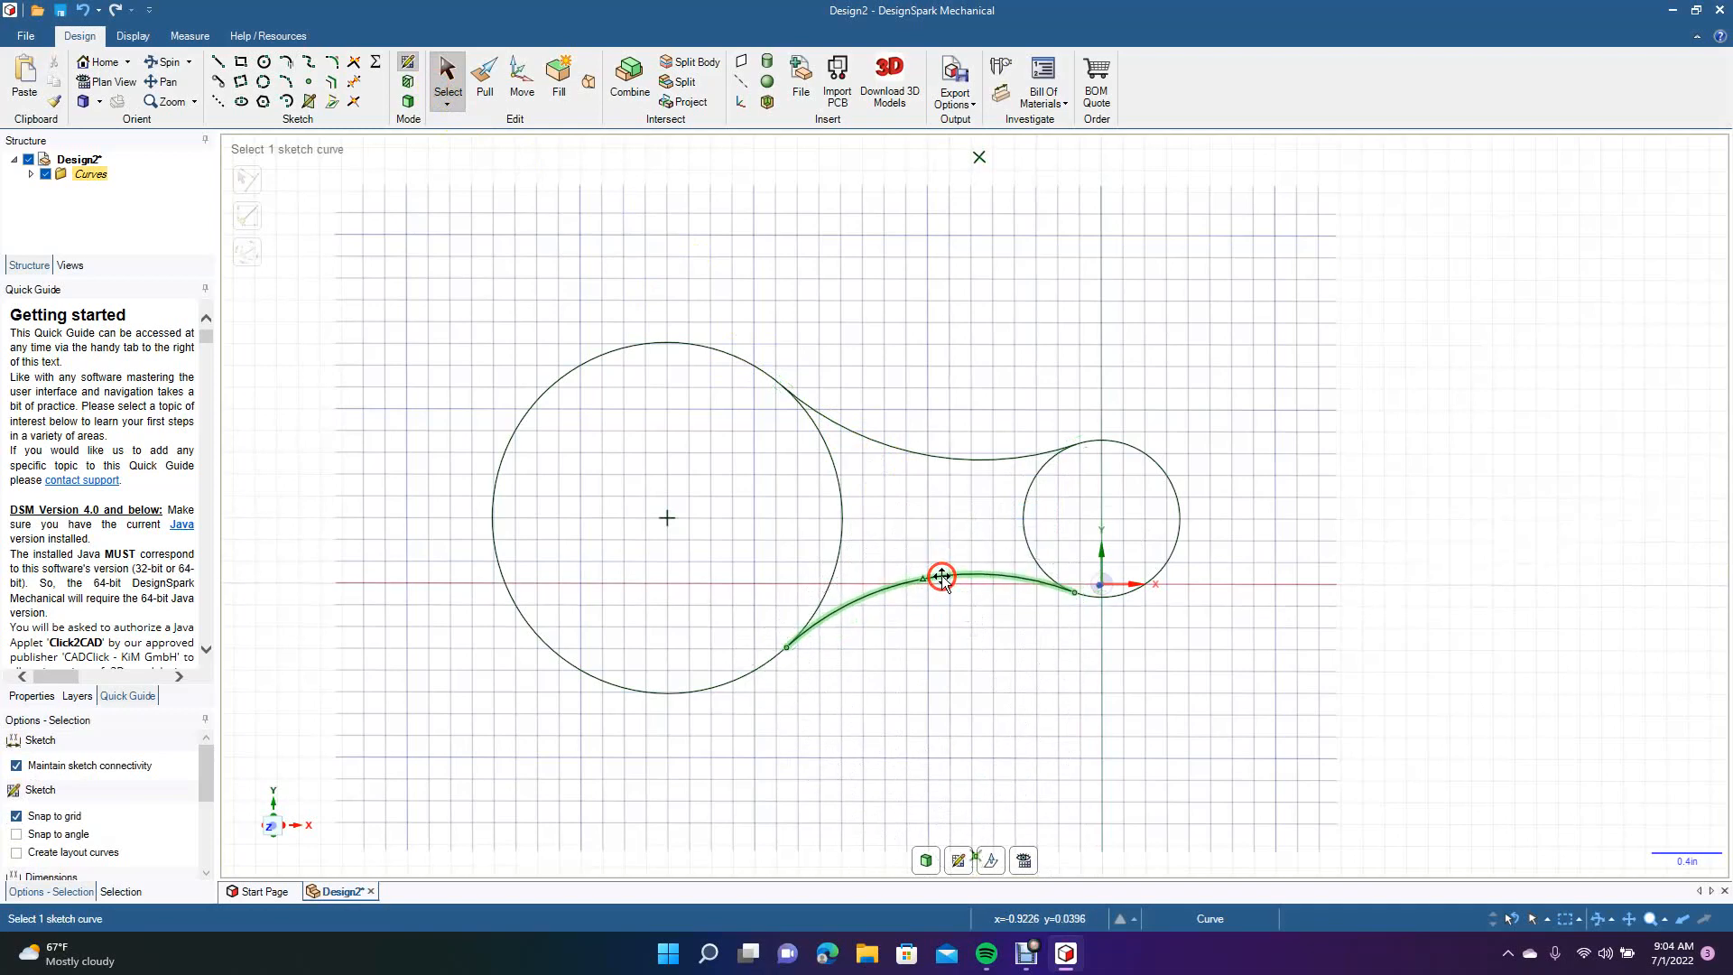
# Delete both circles and the two tangent arcs from the sketch.
pyautogui.click(448, 82)
pyautogui.click(790, 286)
pyautogui.moveTo(445, 304)
pyautogui.mouseDown()
pyautogui.moveTo(1291, 898)
pyautogui.moveTo(1298, 852)
pyautogui.mouseUp()
pyautogui.press('Delete')
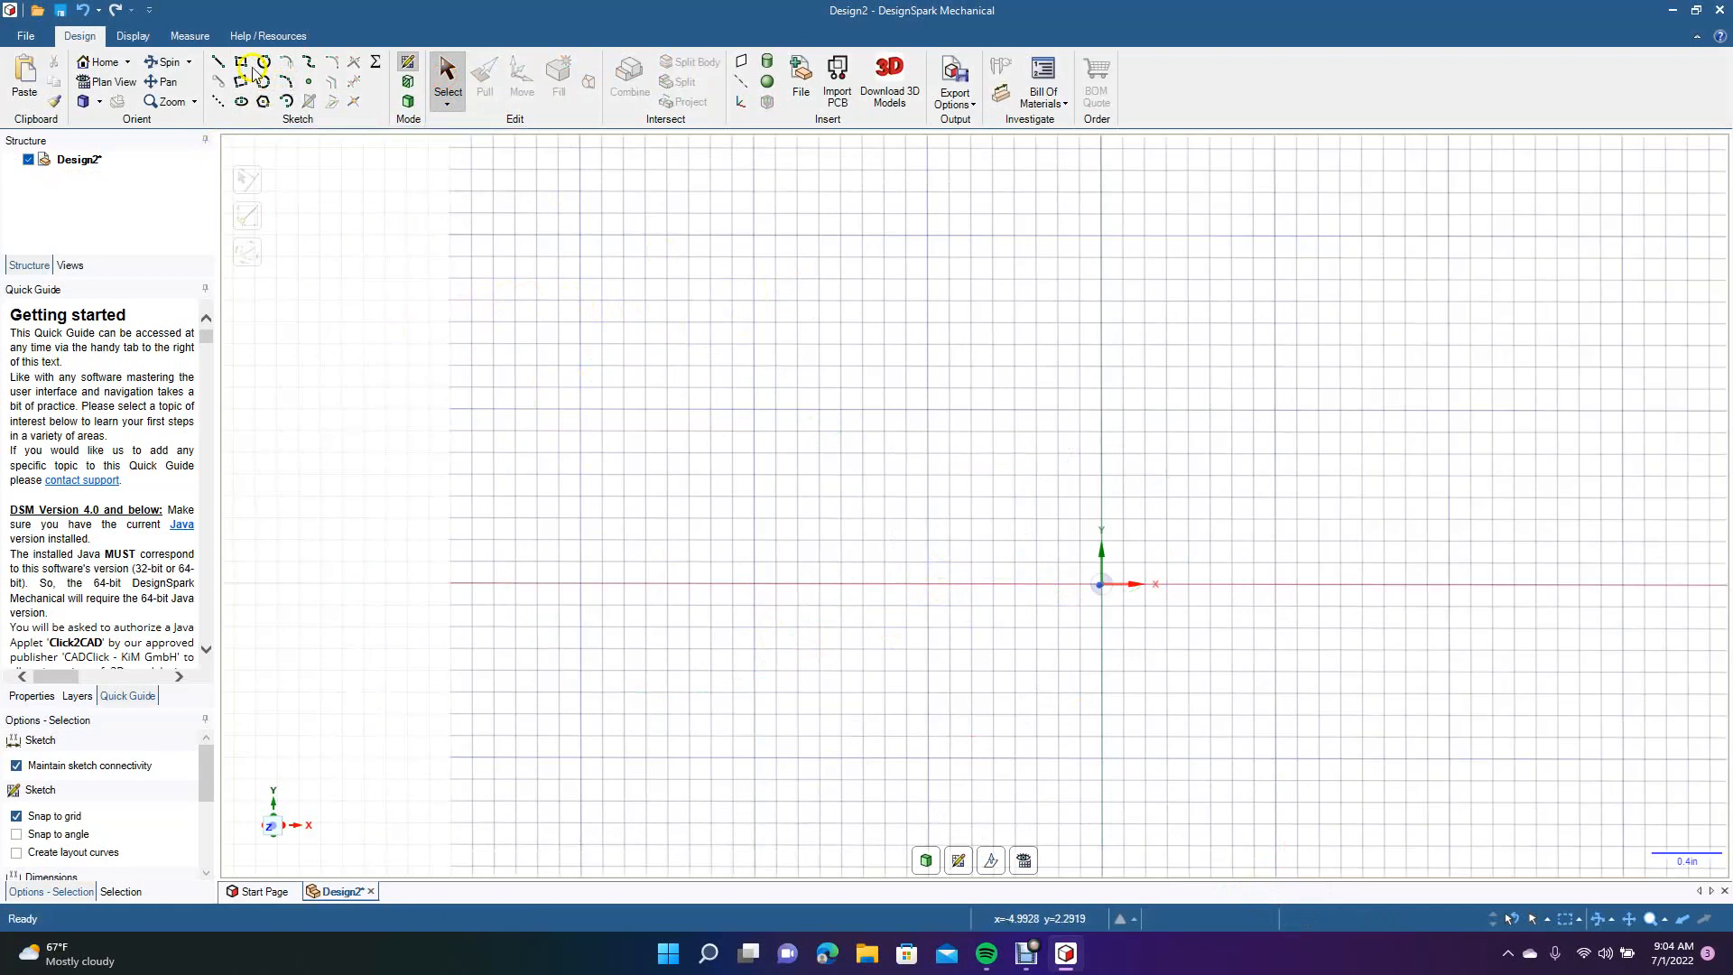
# Sketch an open-topped U of three lines left of the origin, with 1.25 in sides and a 1.5 in base on the X axis.
pyautogui.click(217, 62)
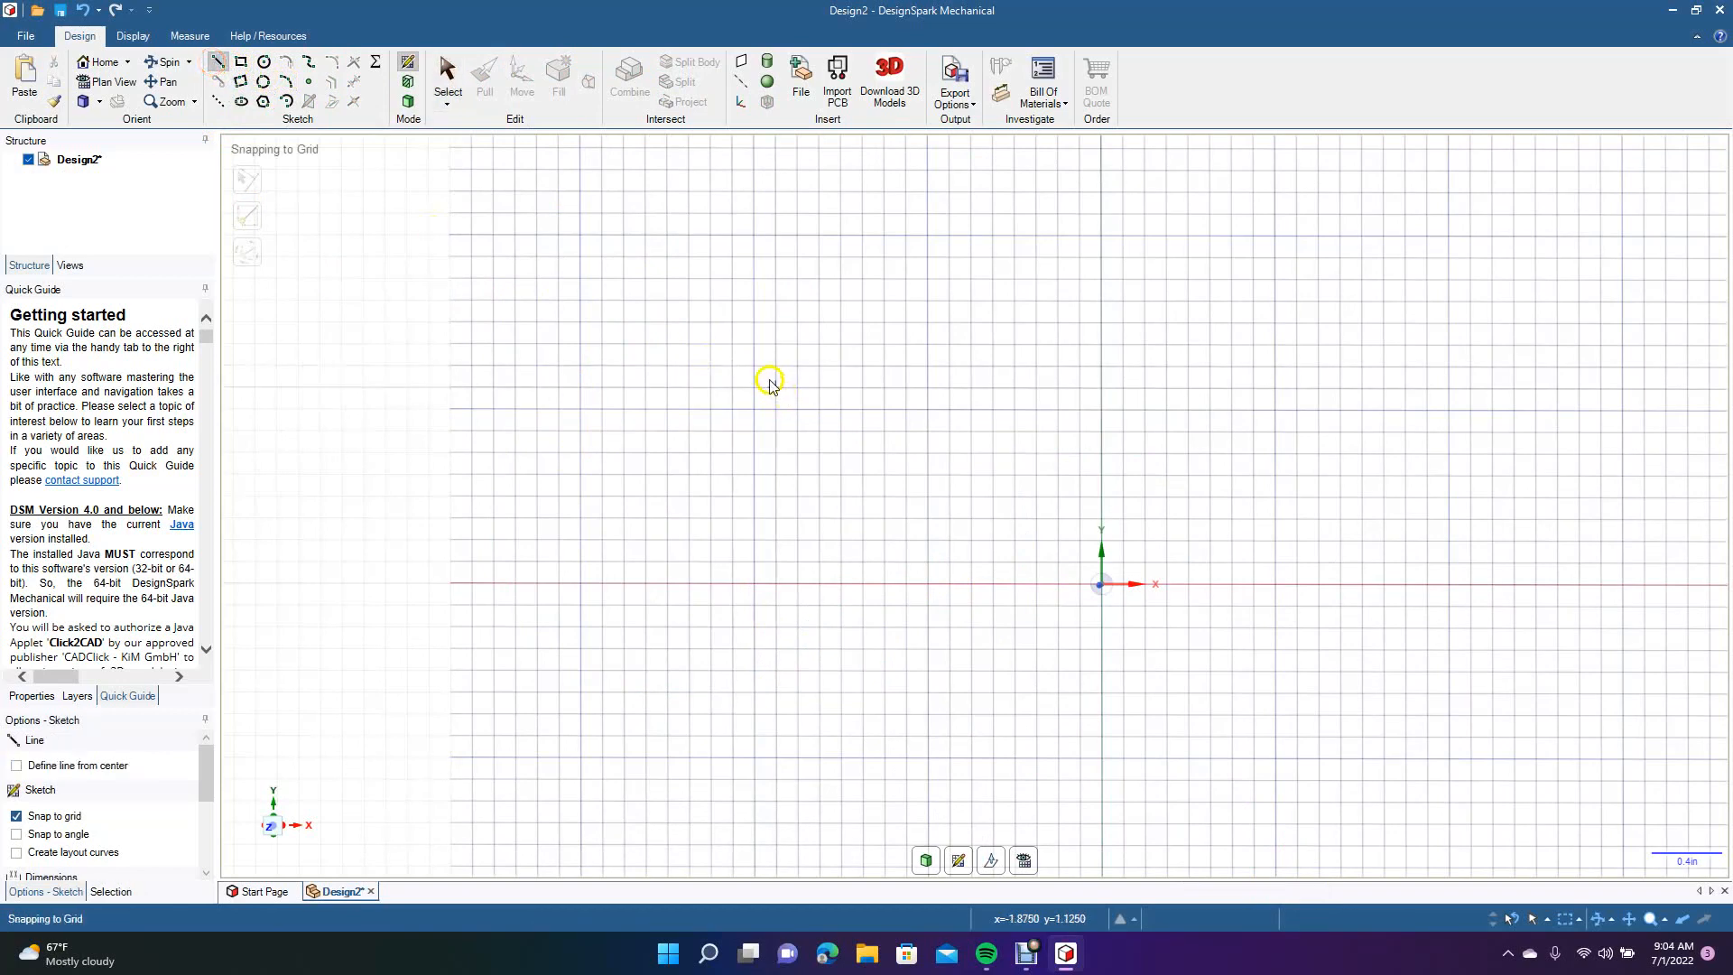
pyautogui.click(754, 365)
pyautogui.click(756, 583)
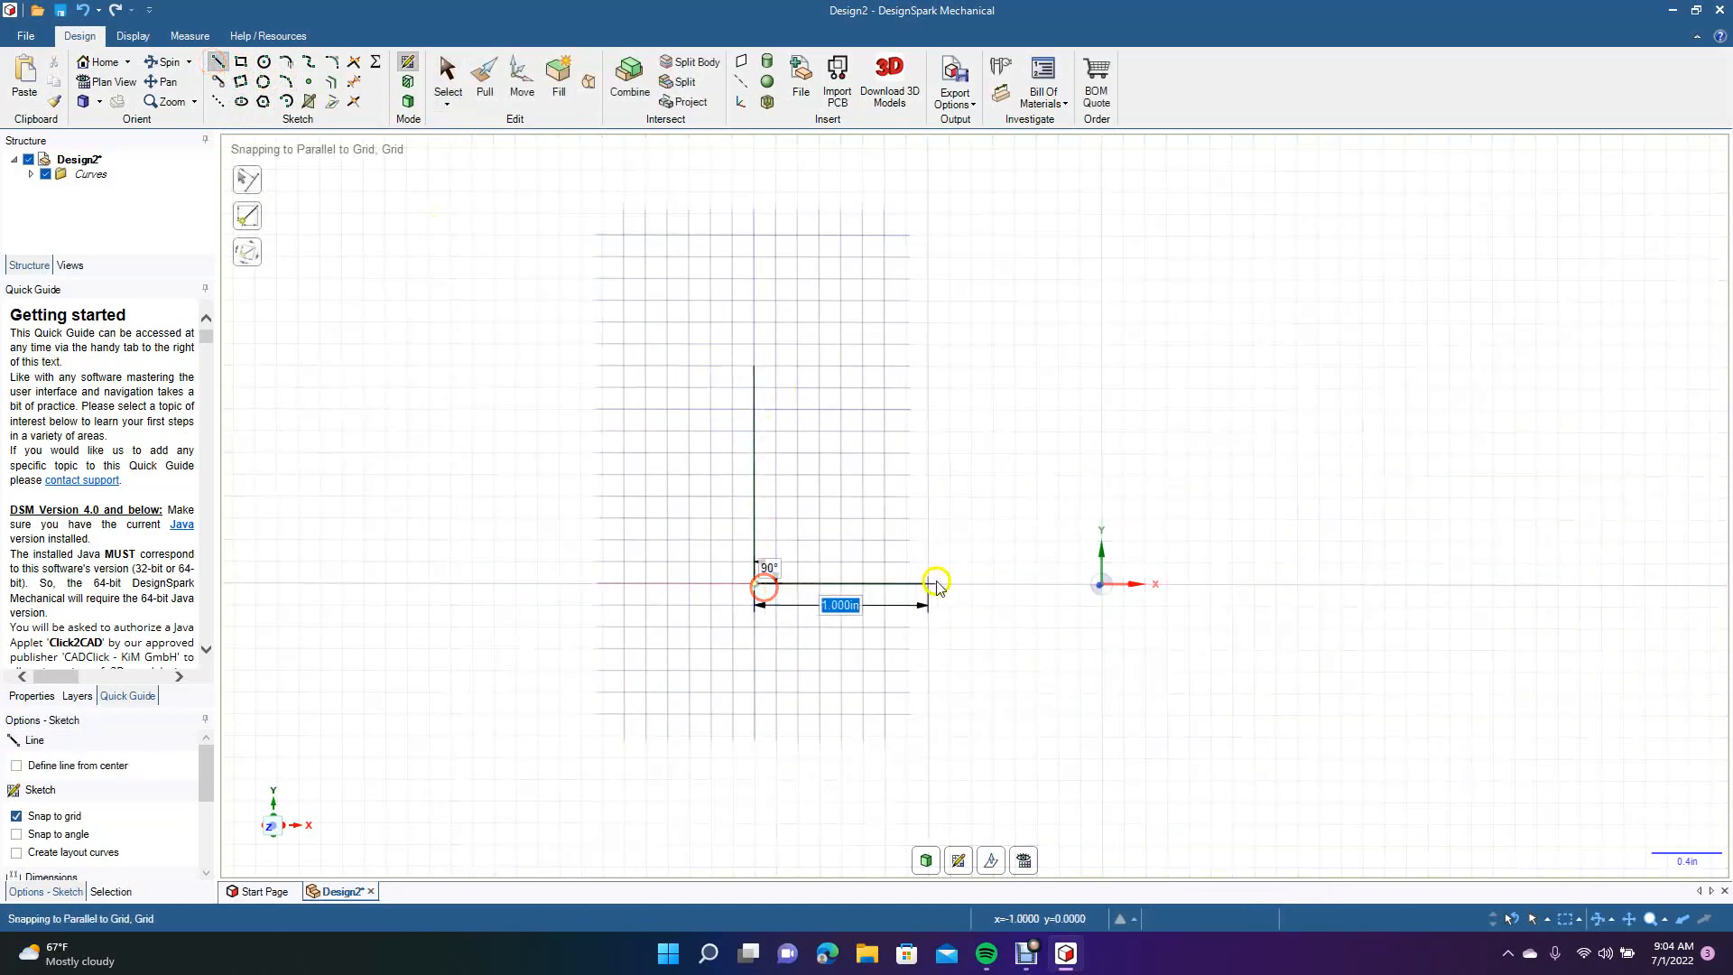
pyautogui.click(1015, 582)
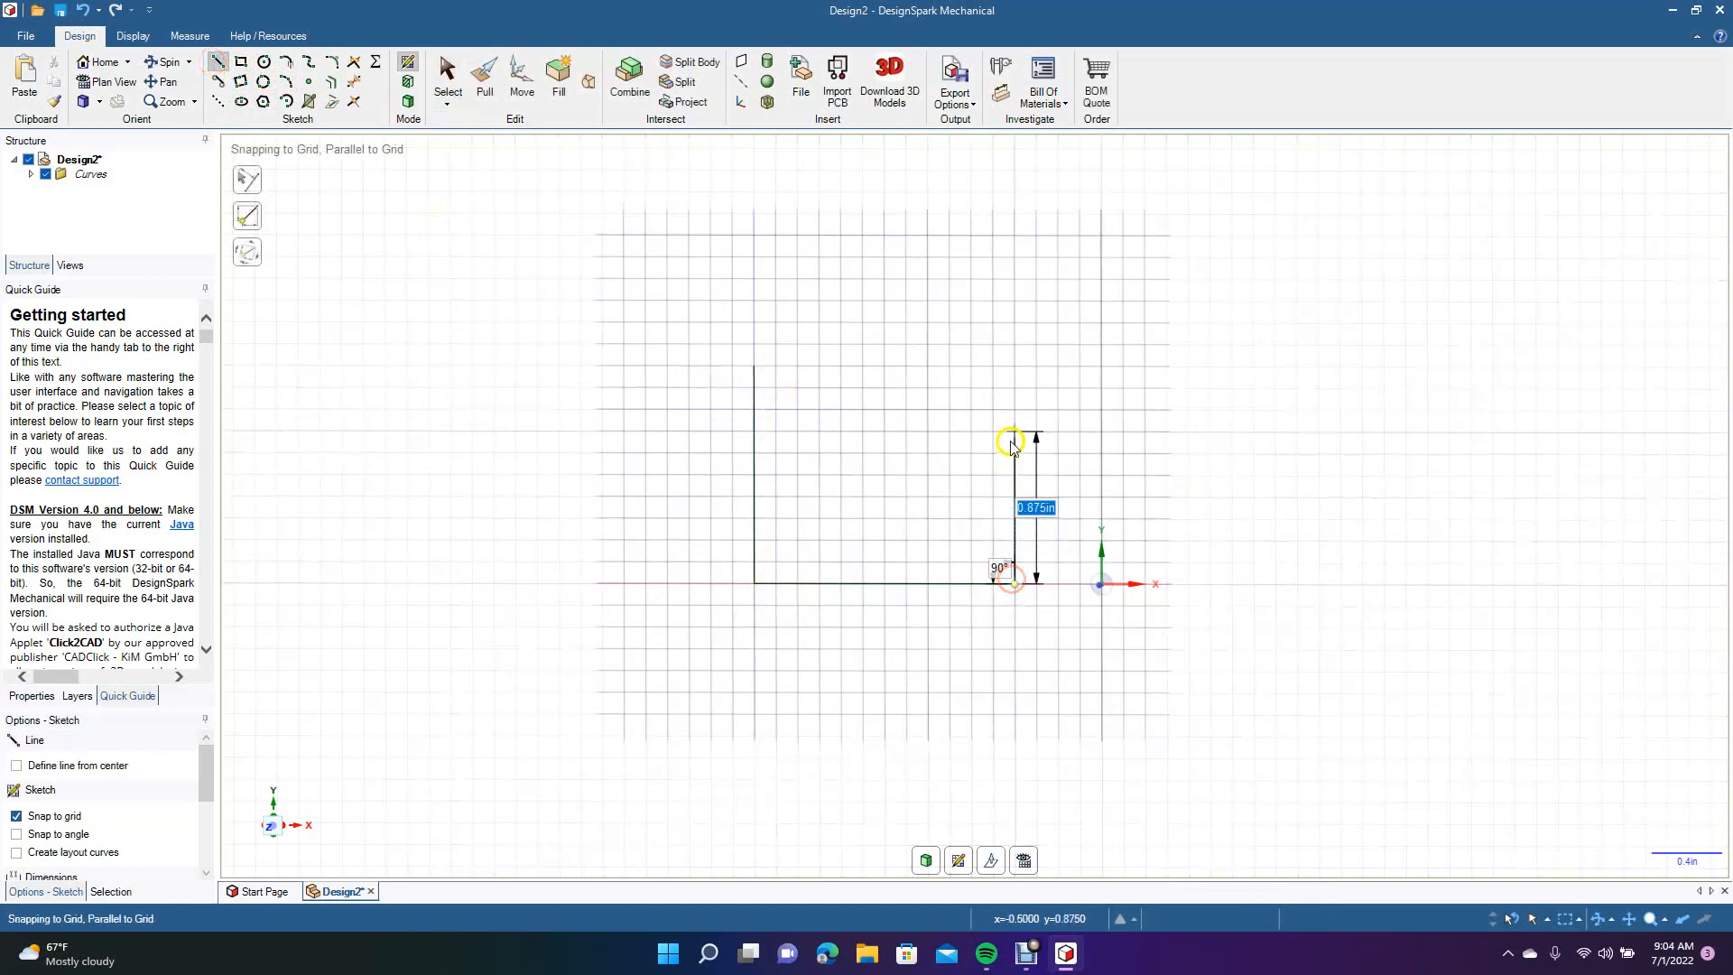
pyautogui.click(1013, 377)
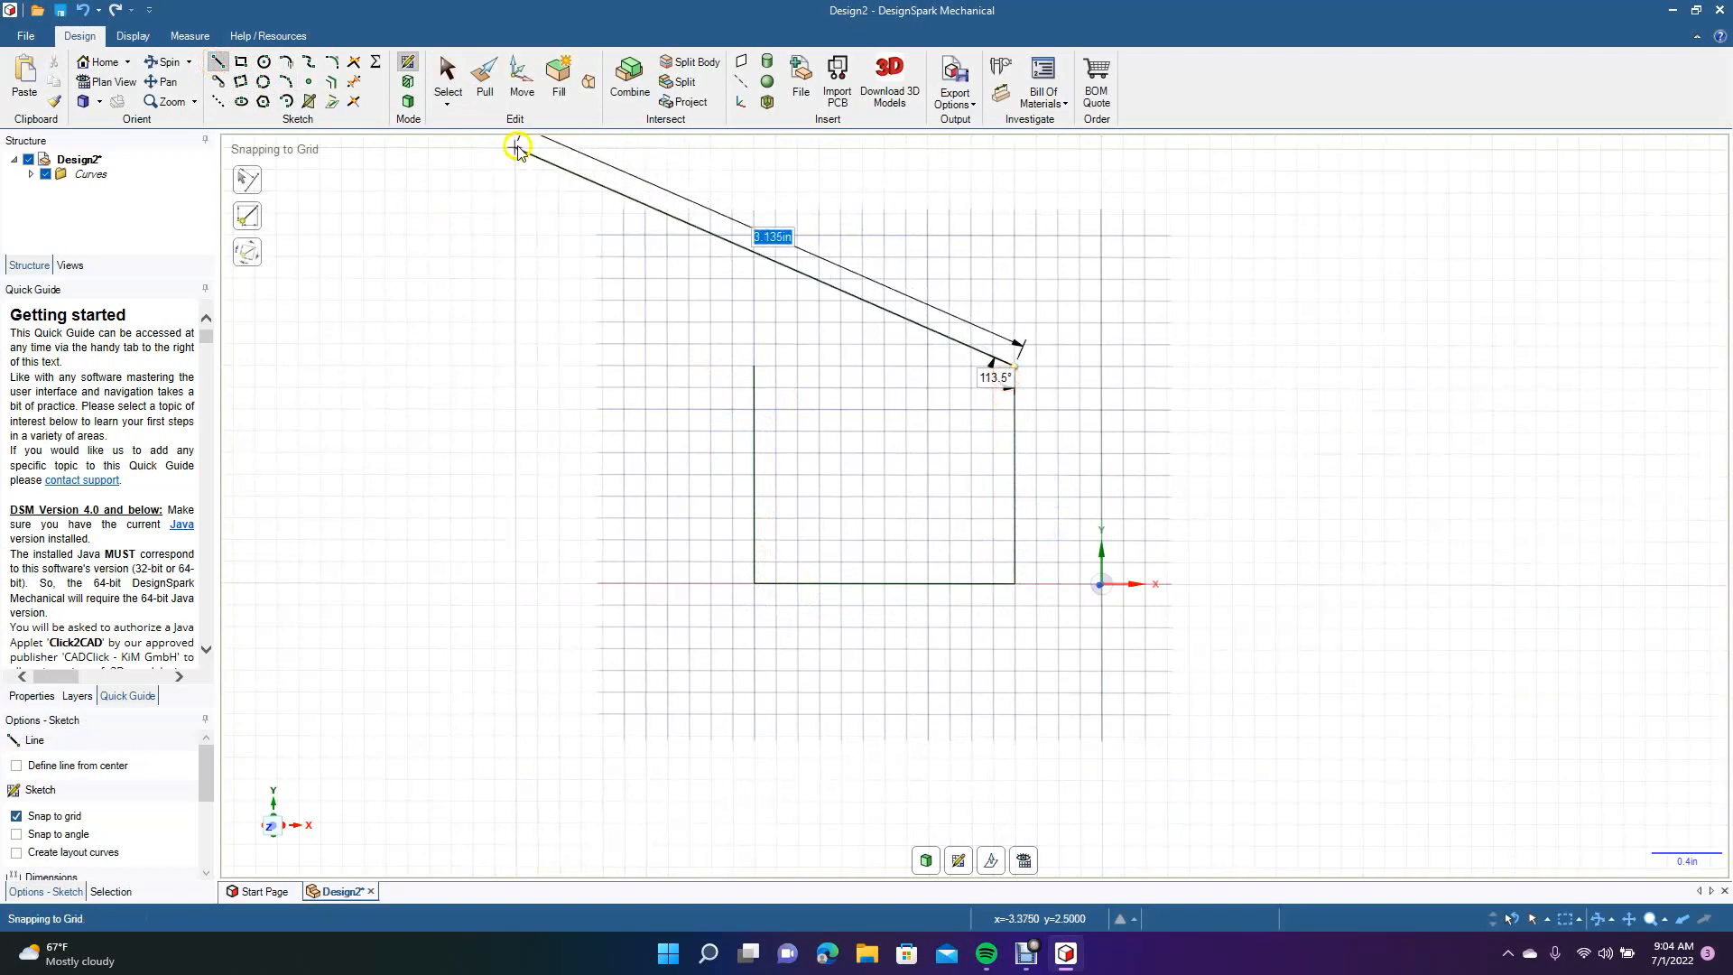
pyautogui.click(447, 76)
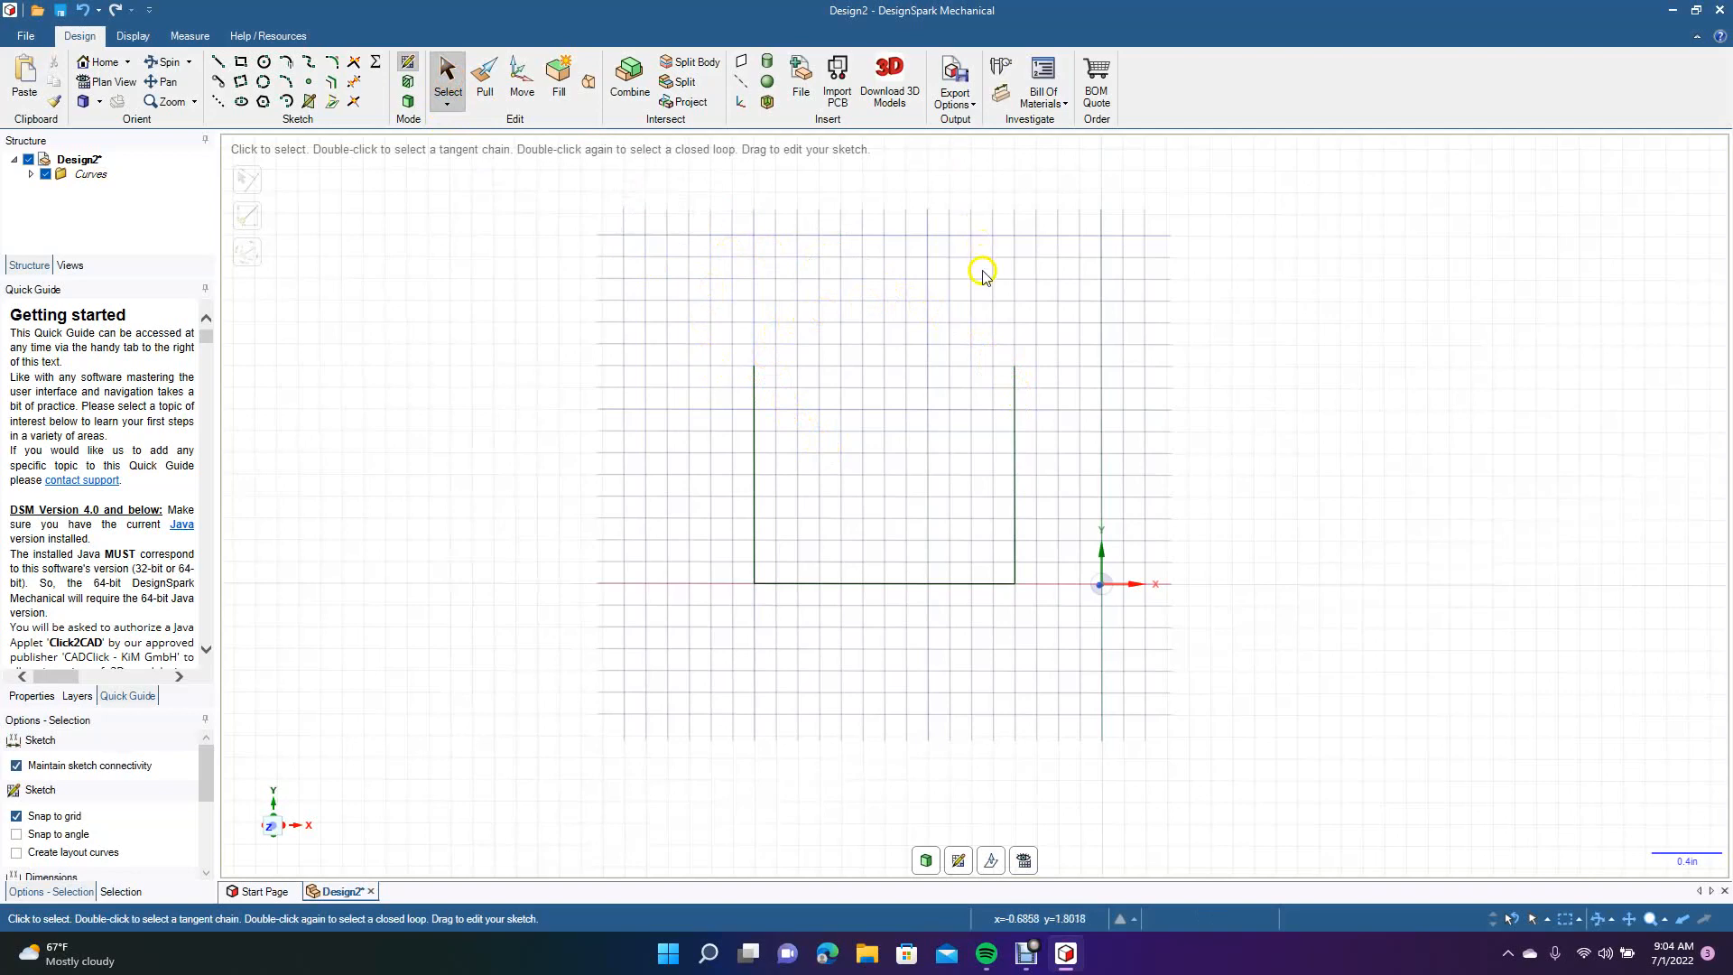
# Close the top of the U outline with a 180° three-point arc of 0.75 in radius between its open ends.
pyautogui.click(287, 82)
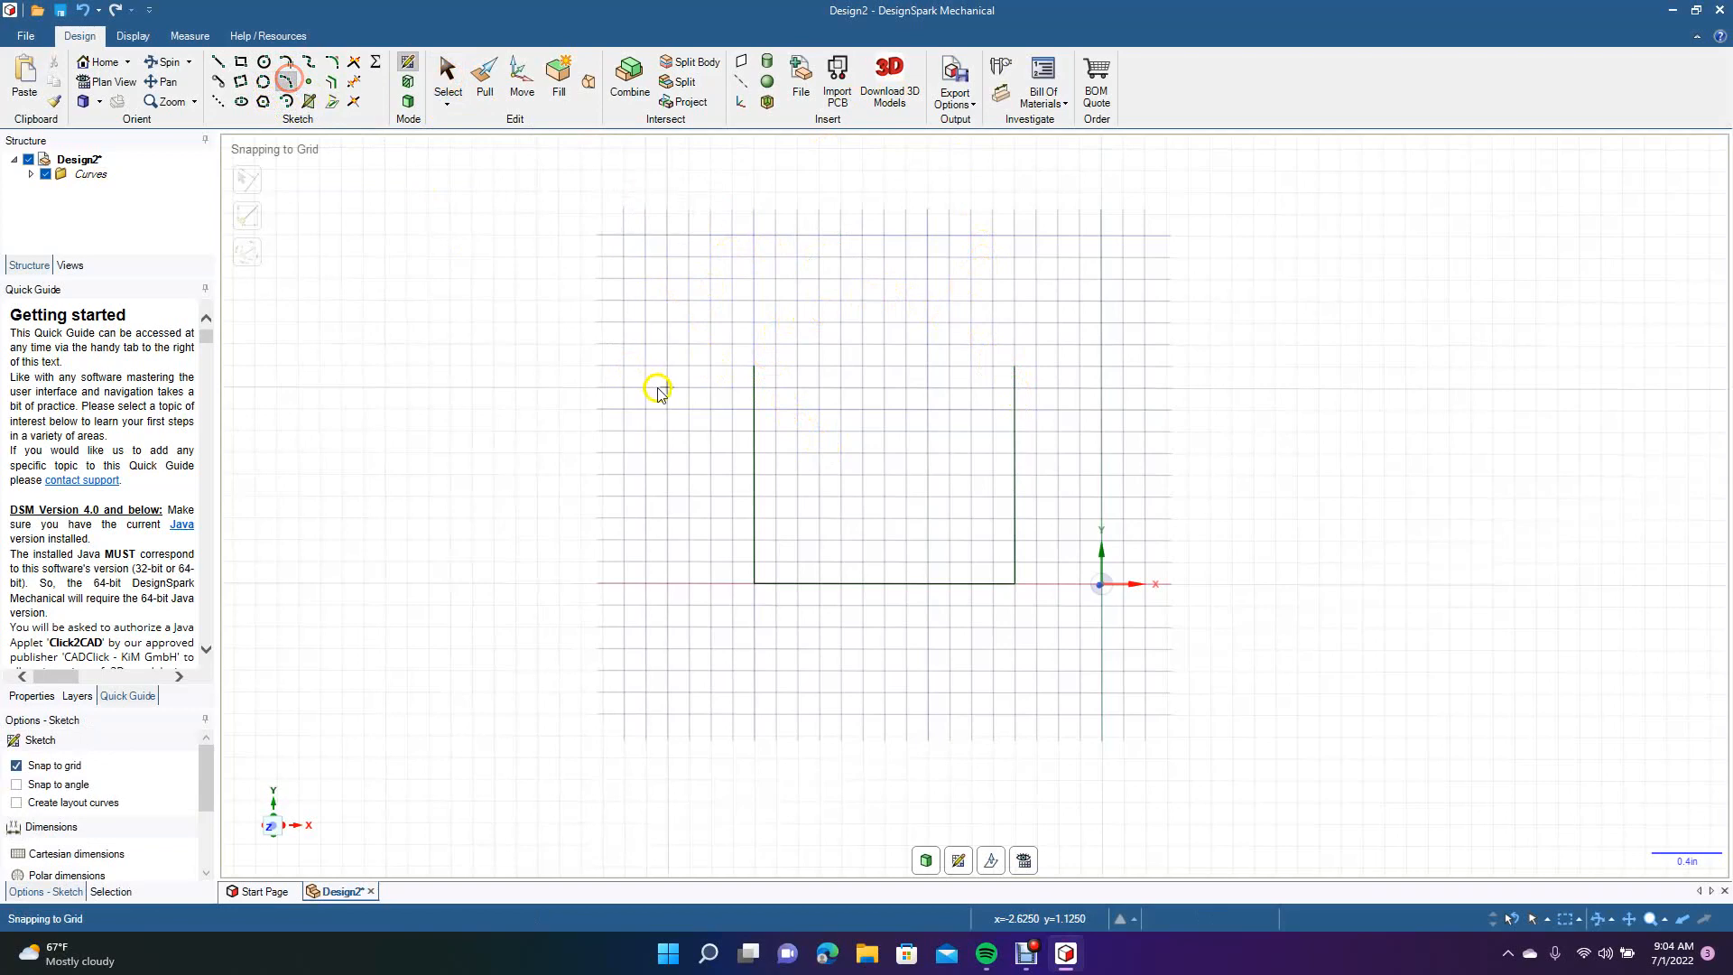
pyautogui.click(754, 365)
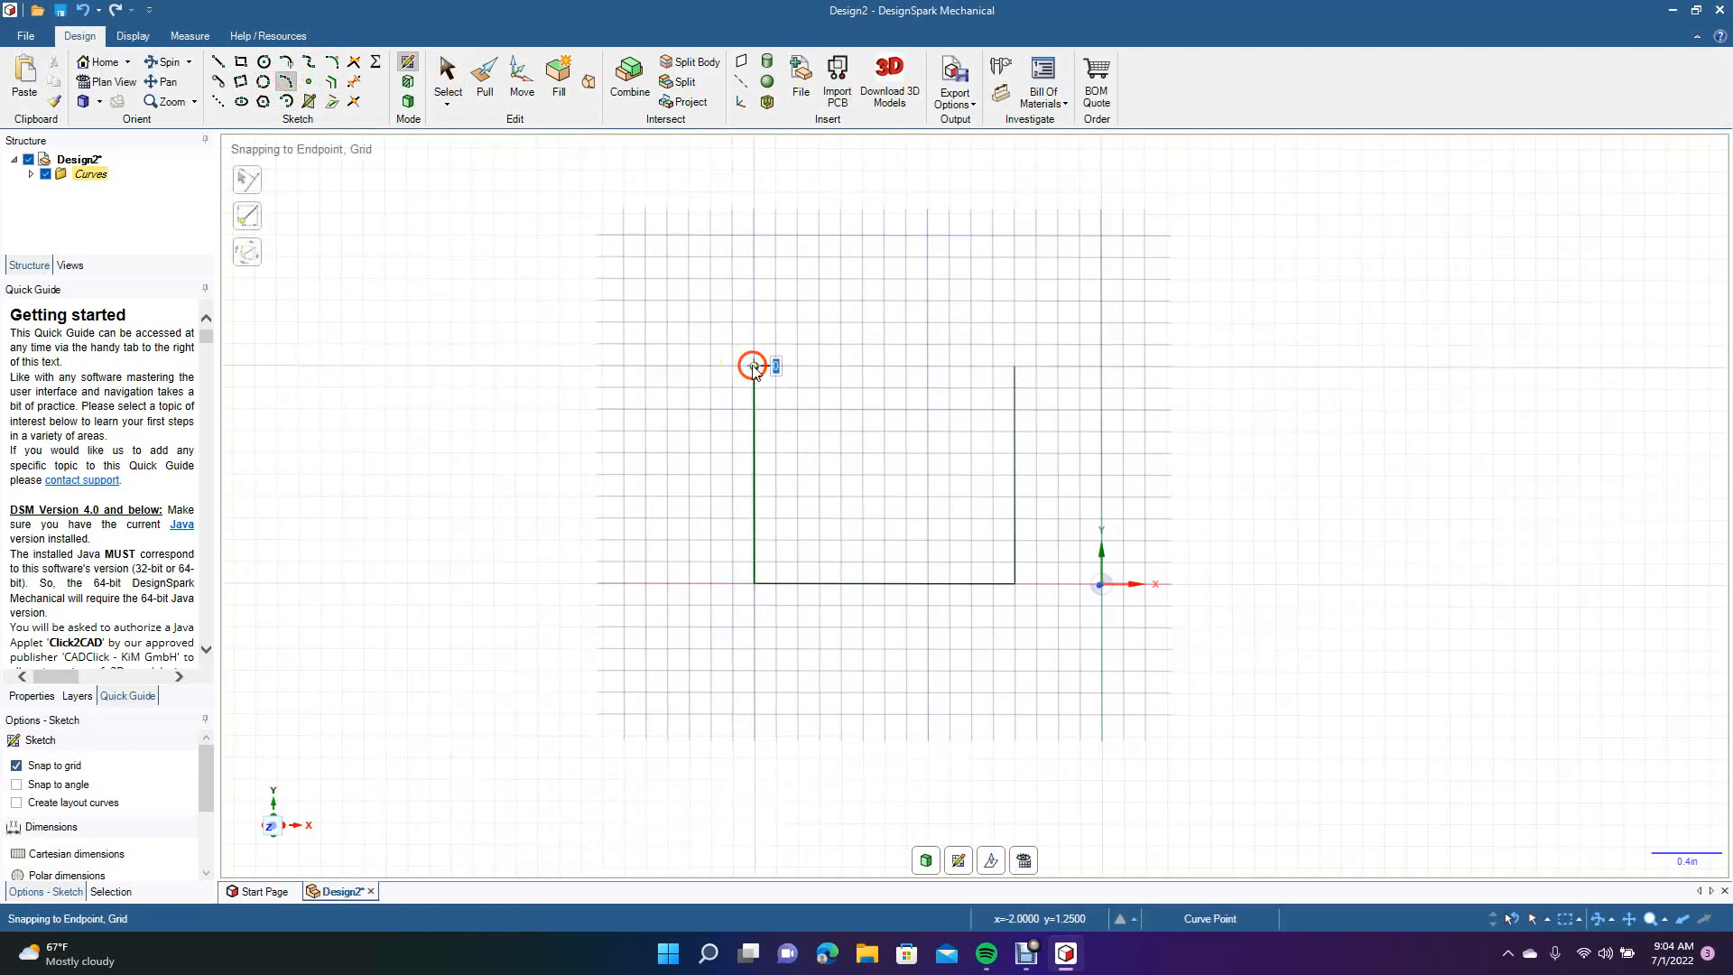
pyautogui.click(1014, 366)
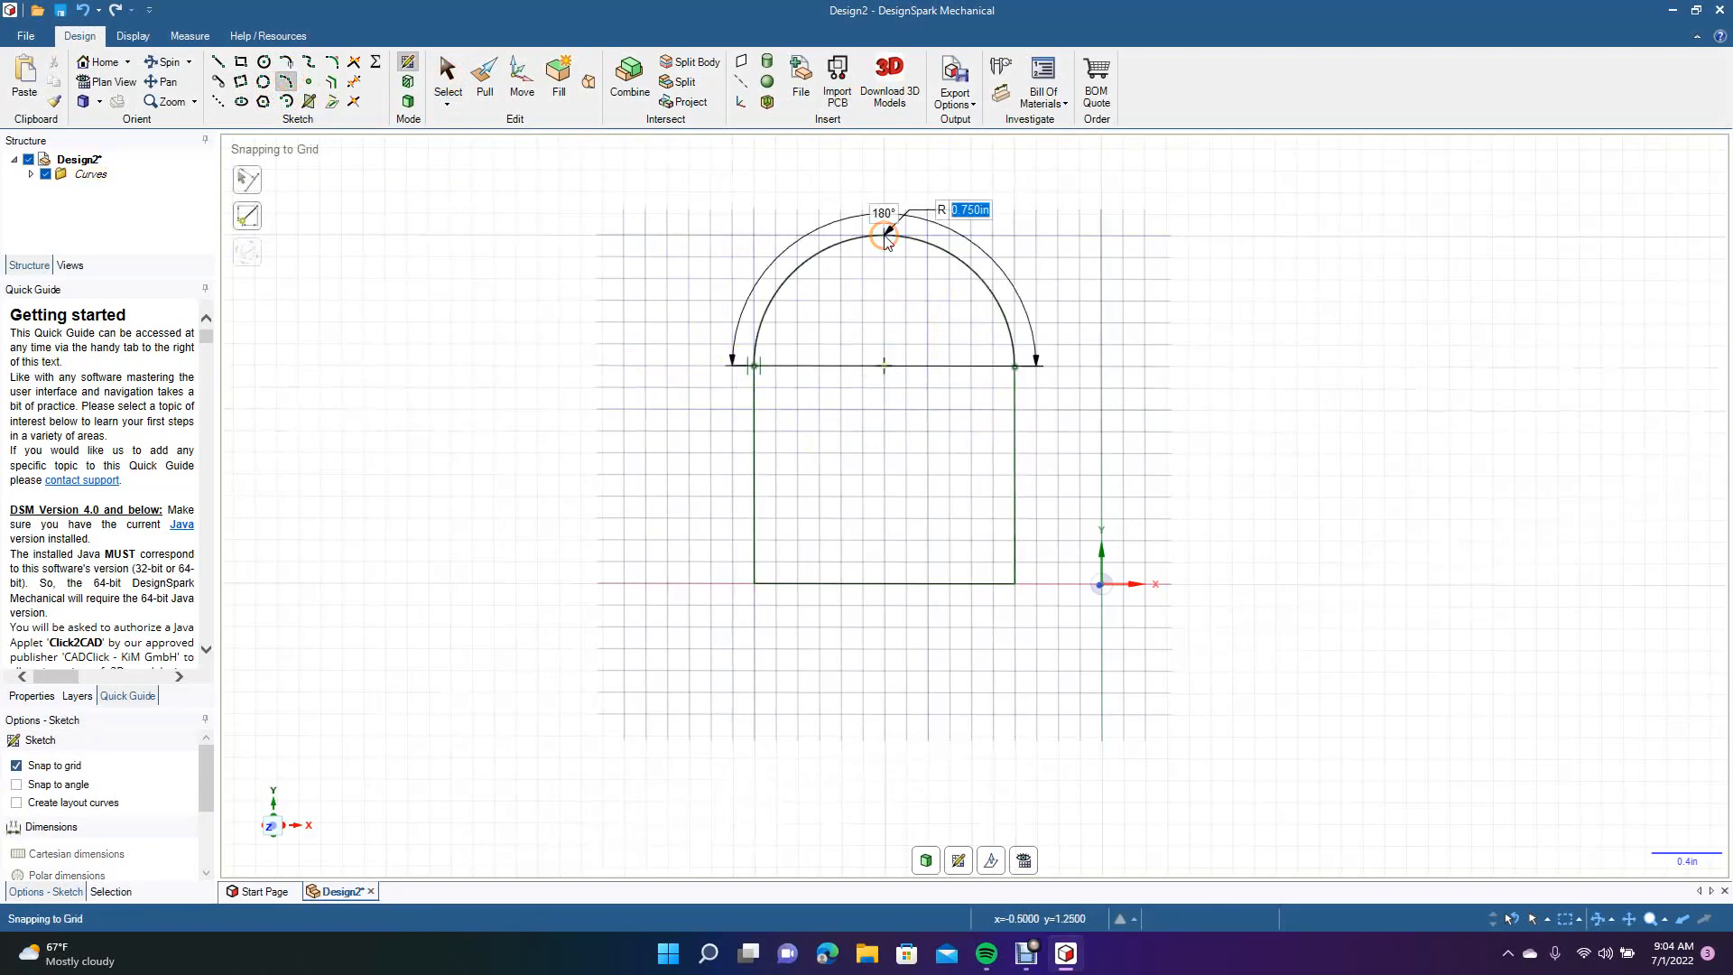
pyautogui.click(886, 237)
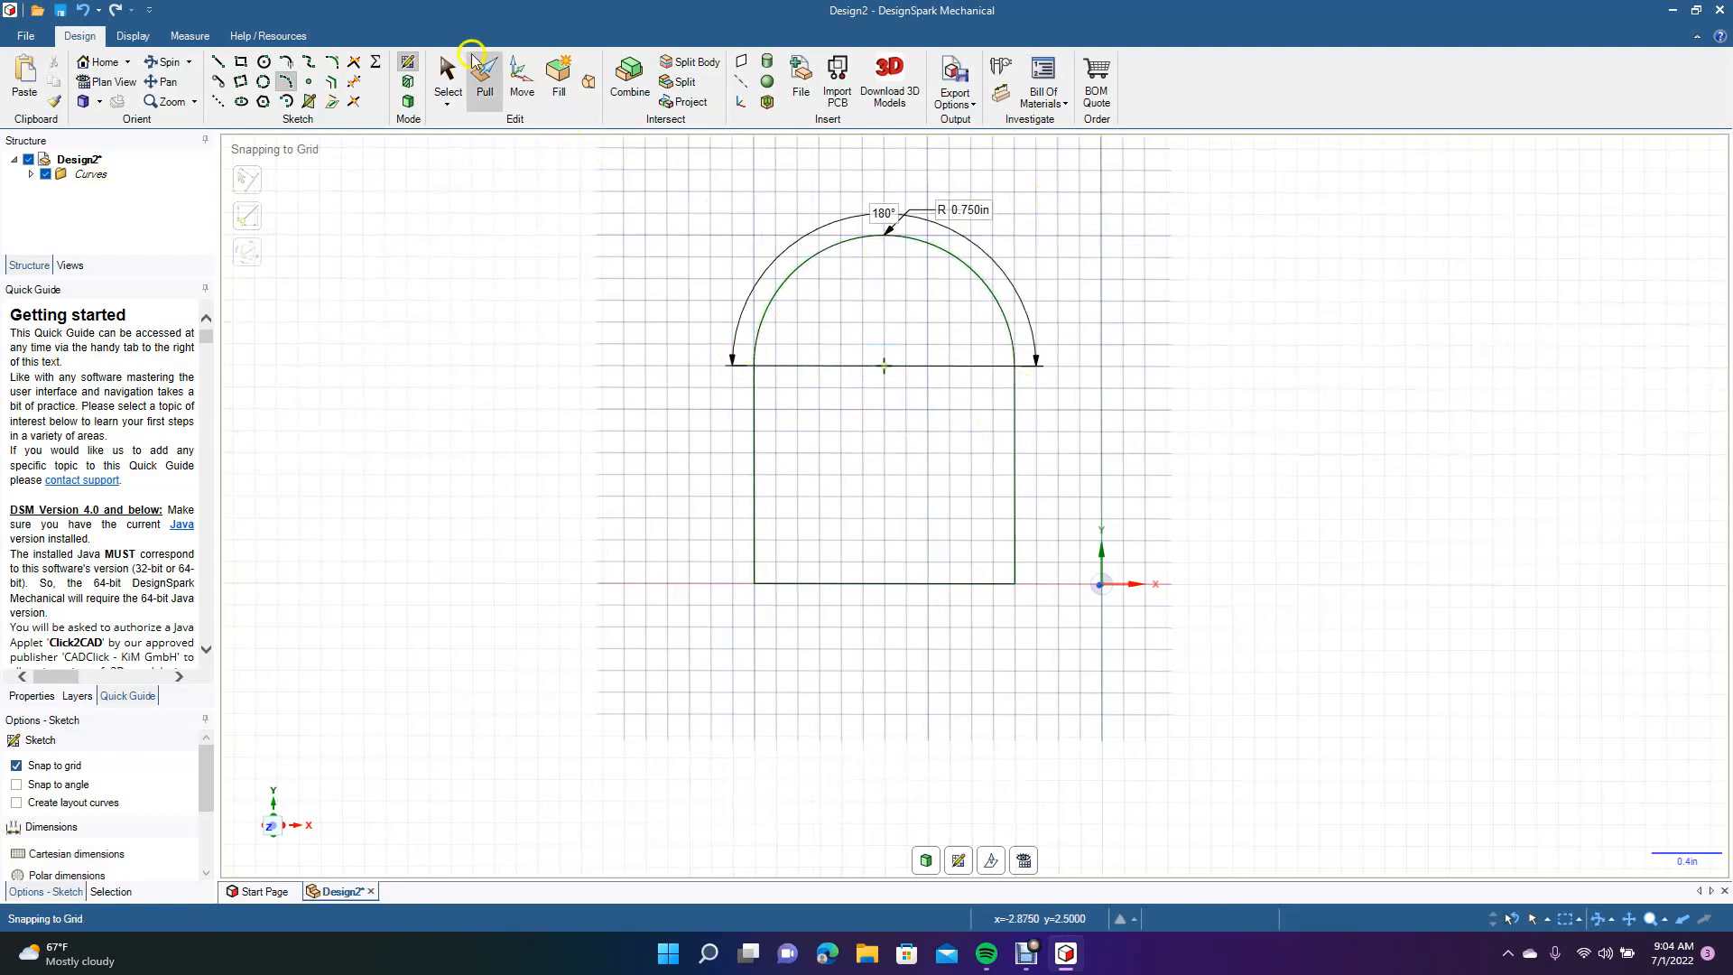
# Delete the entire arch-shaped outline.
pyautogui.click(449, 72)
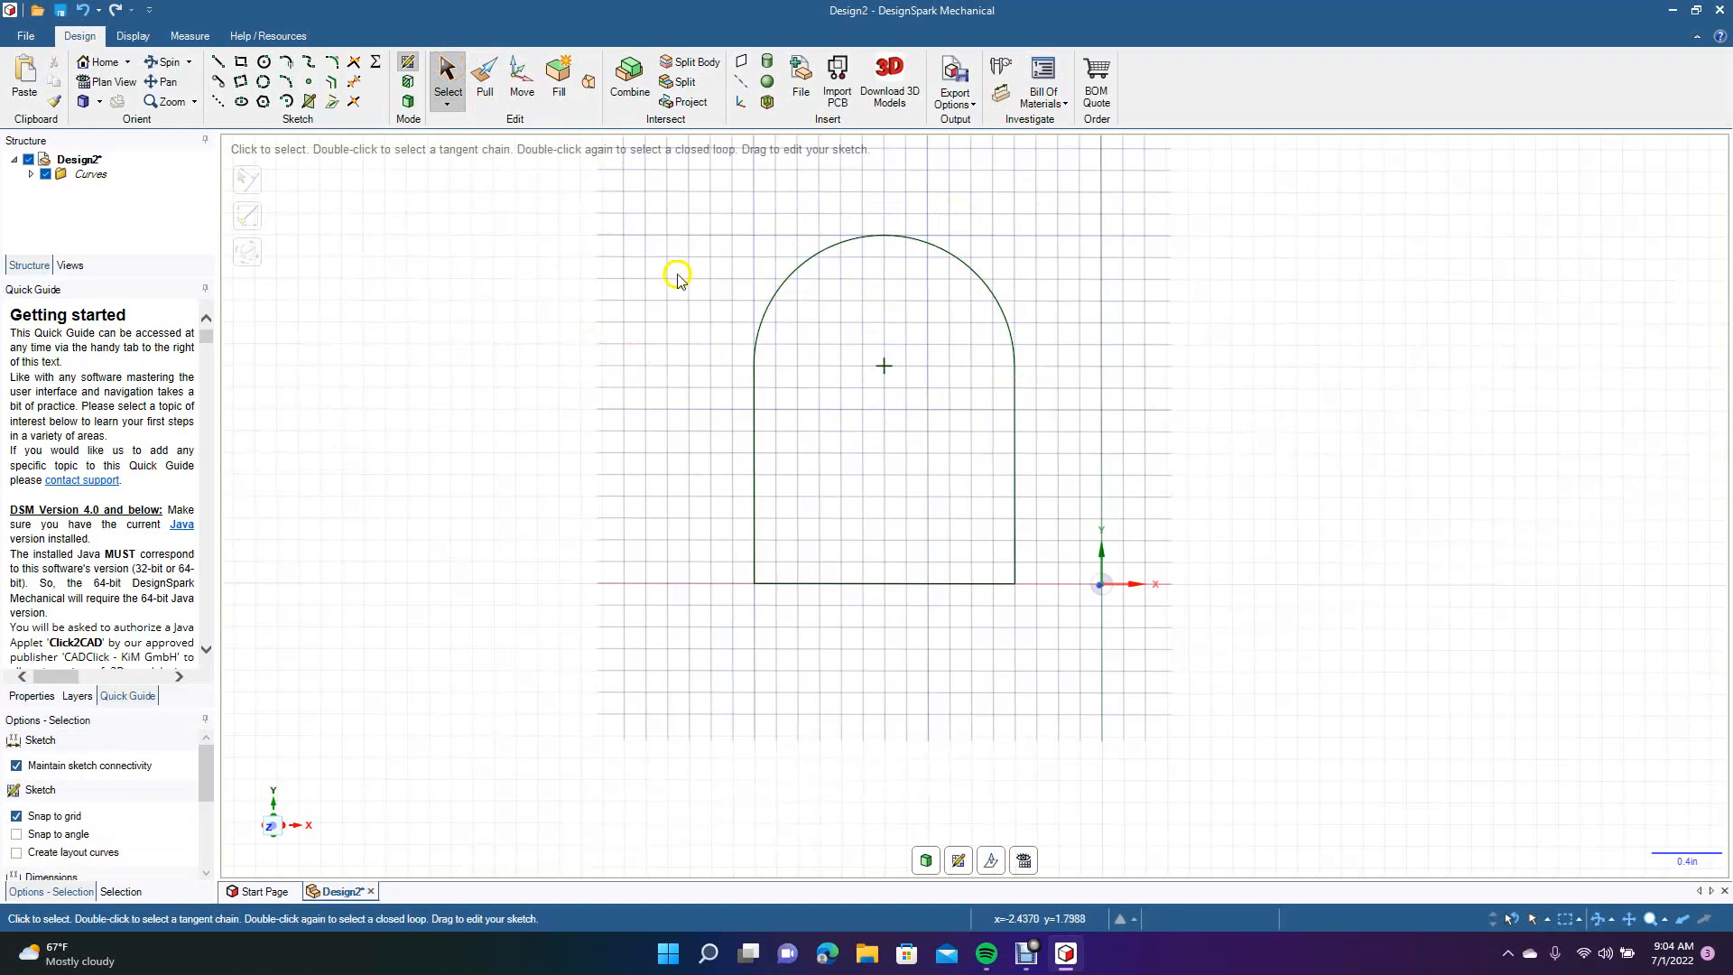
pyautogui.moveTo(711, 214); pyautogui.dragTo(1051, 636)
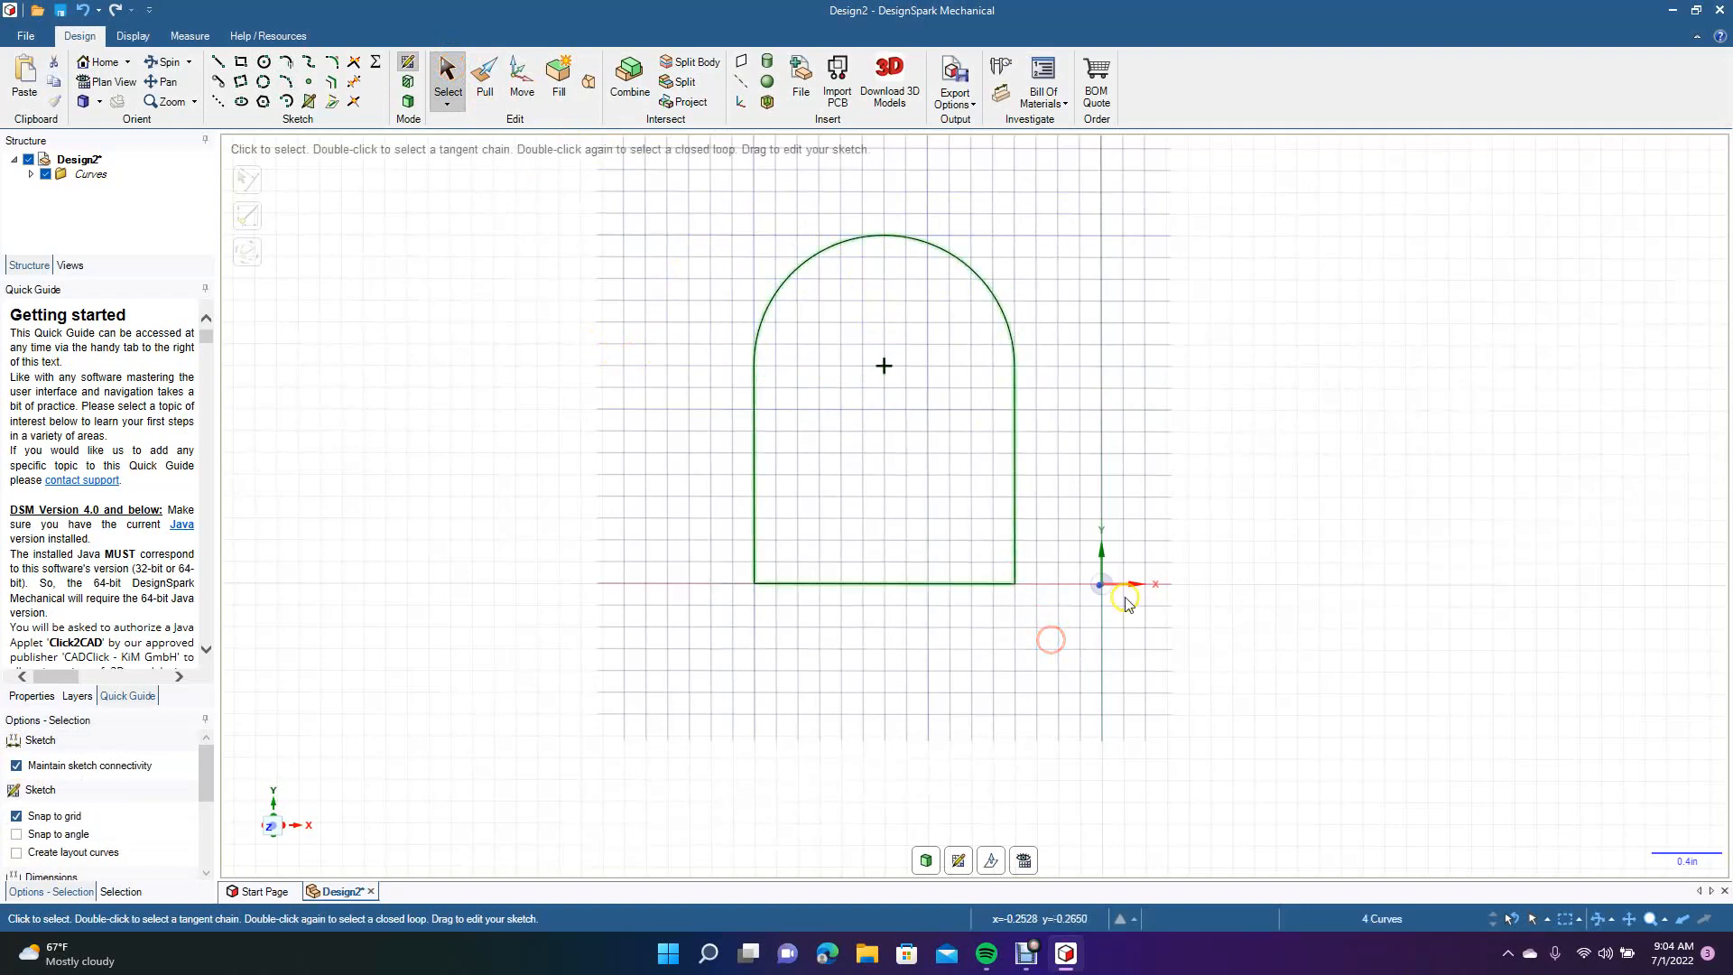
pyautogui.press('Delete')
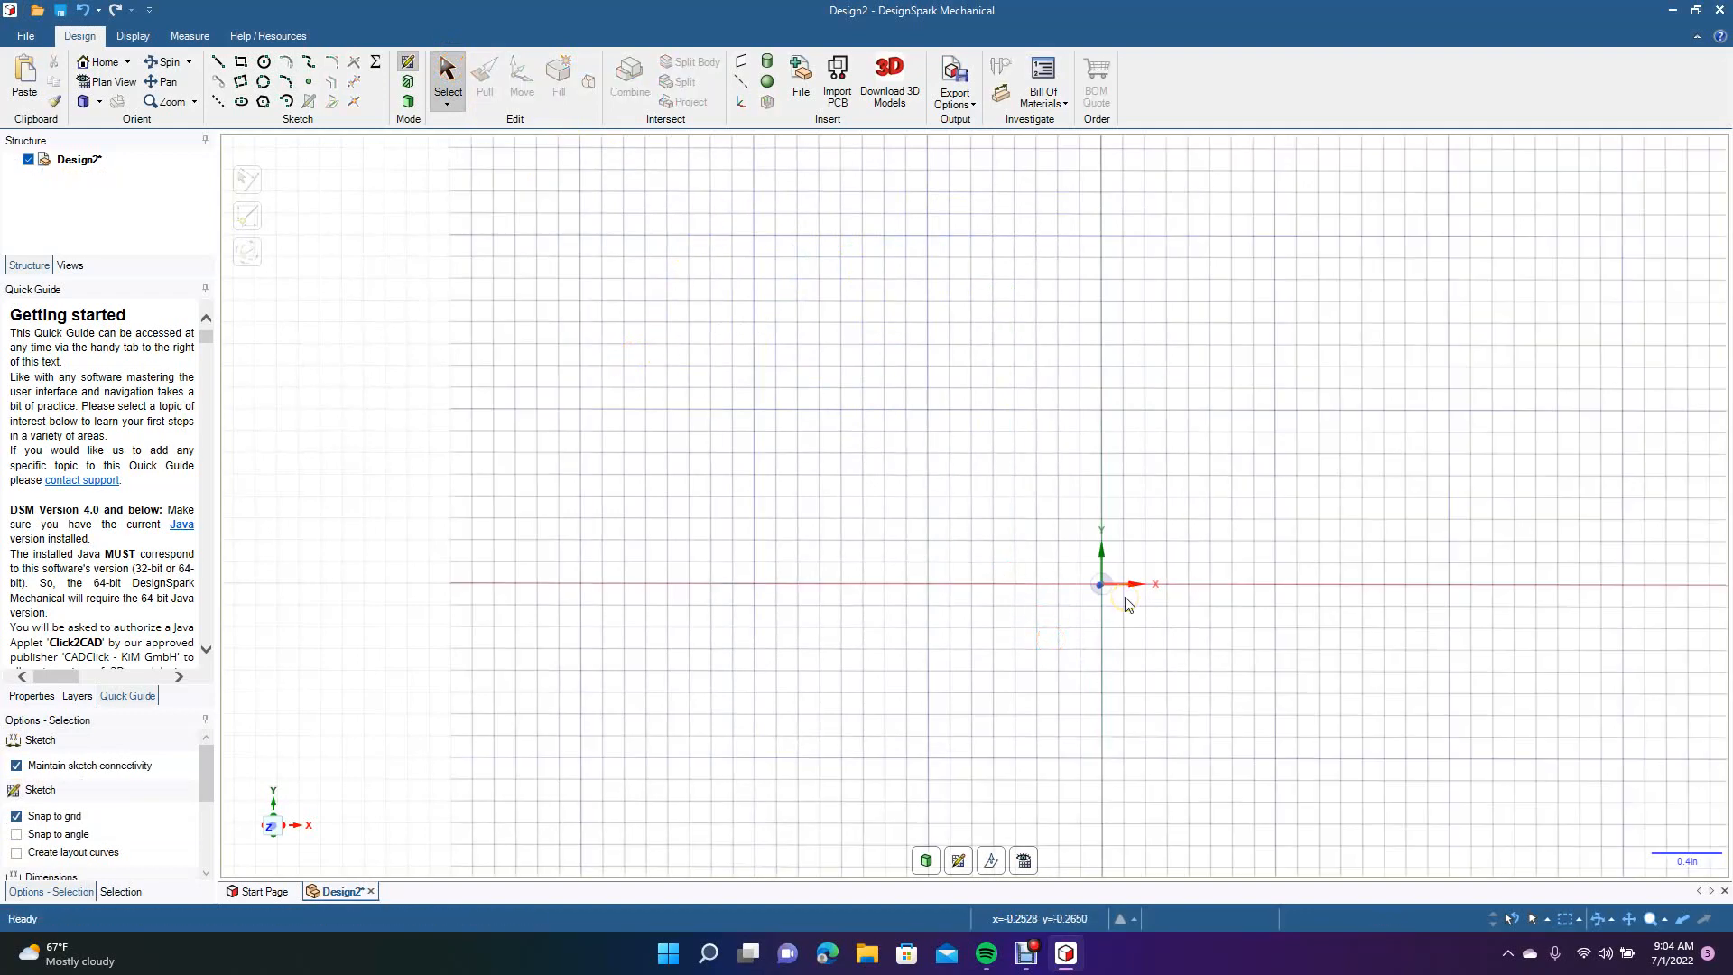
# Sketch a 270° sweep arc 1.75 in in diameter up and left of the origin, leaving its lower-right quarter open.
pyautogui.click(288, 101)
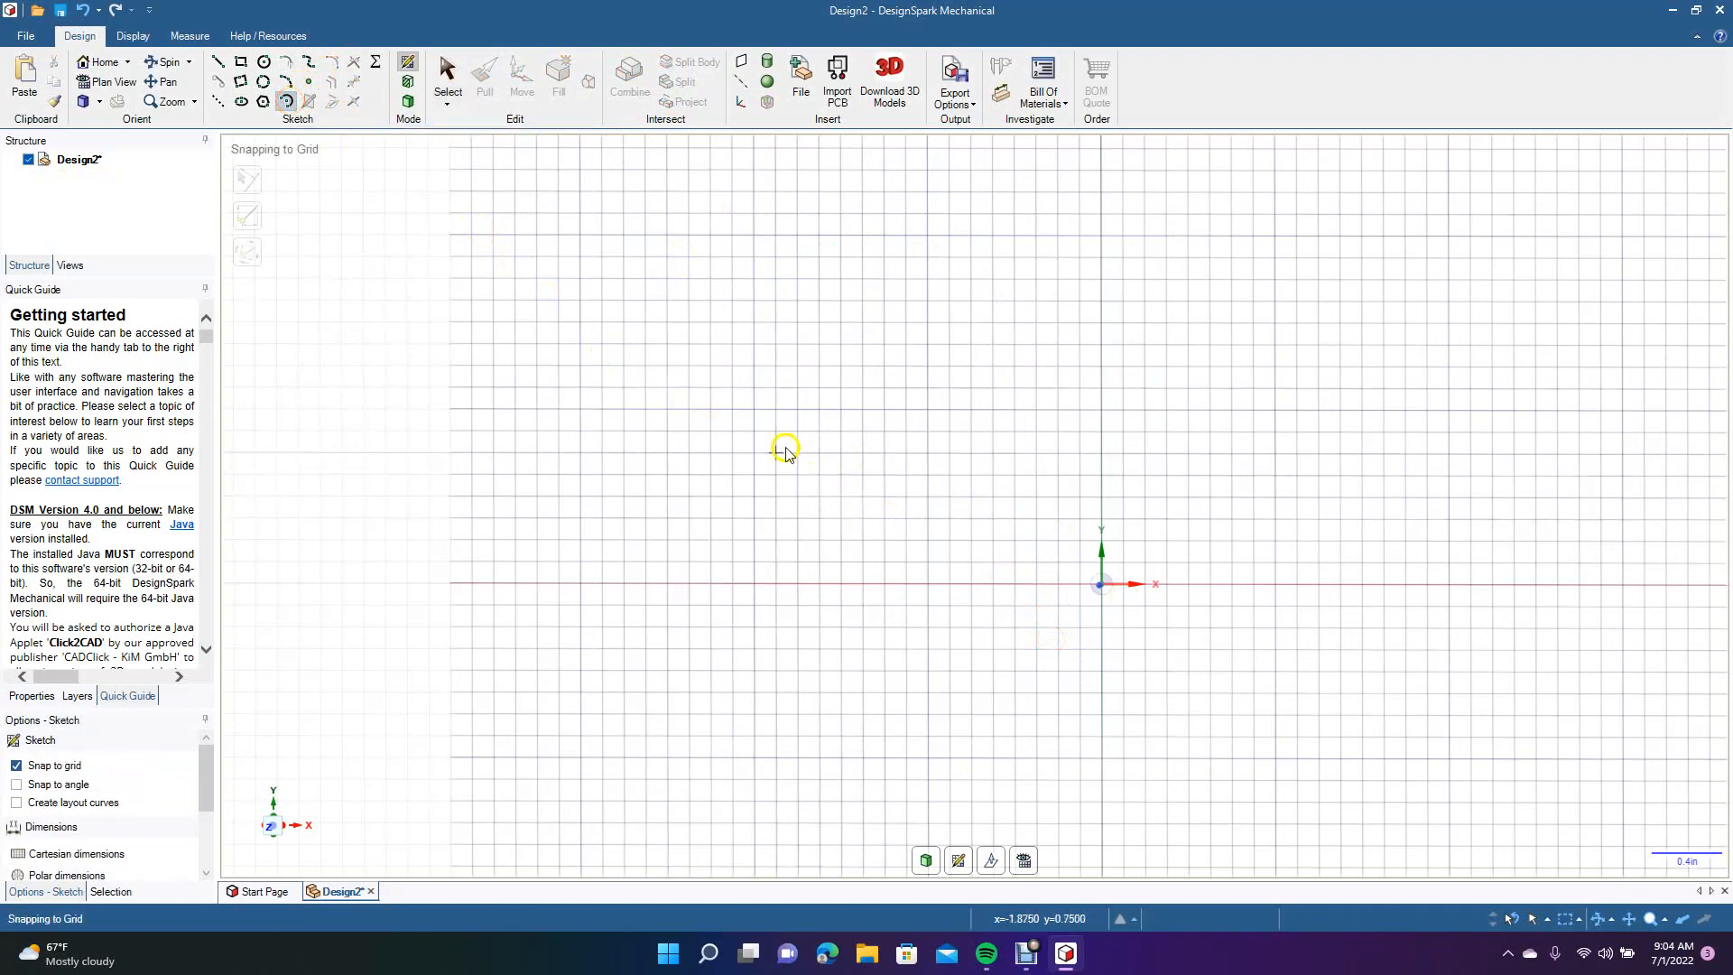
pyautogui.click(756, 411)
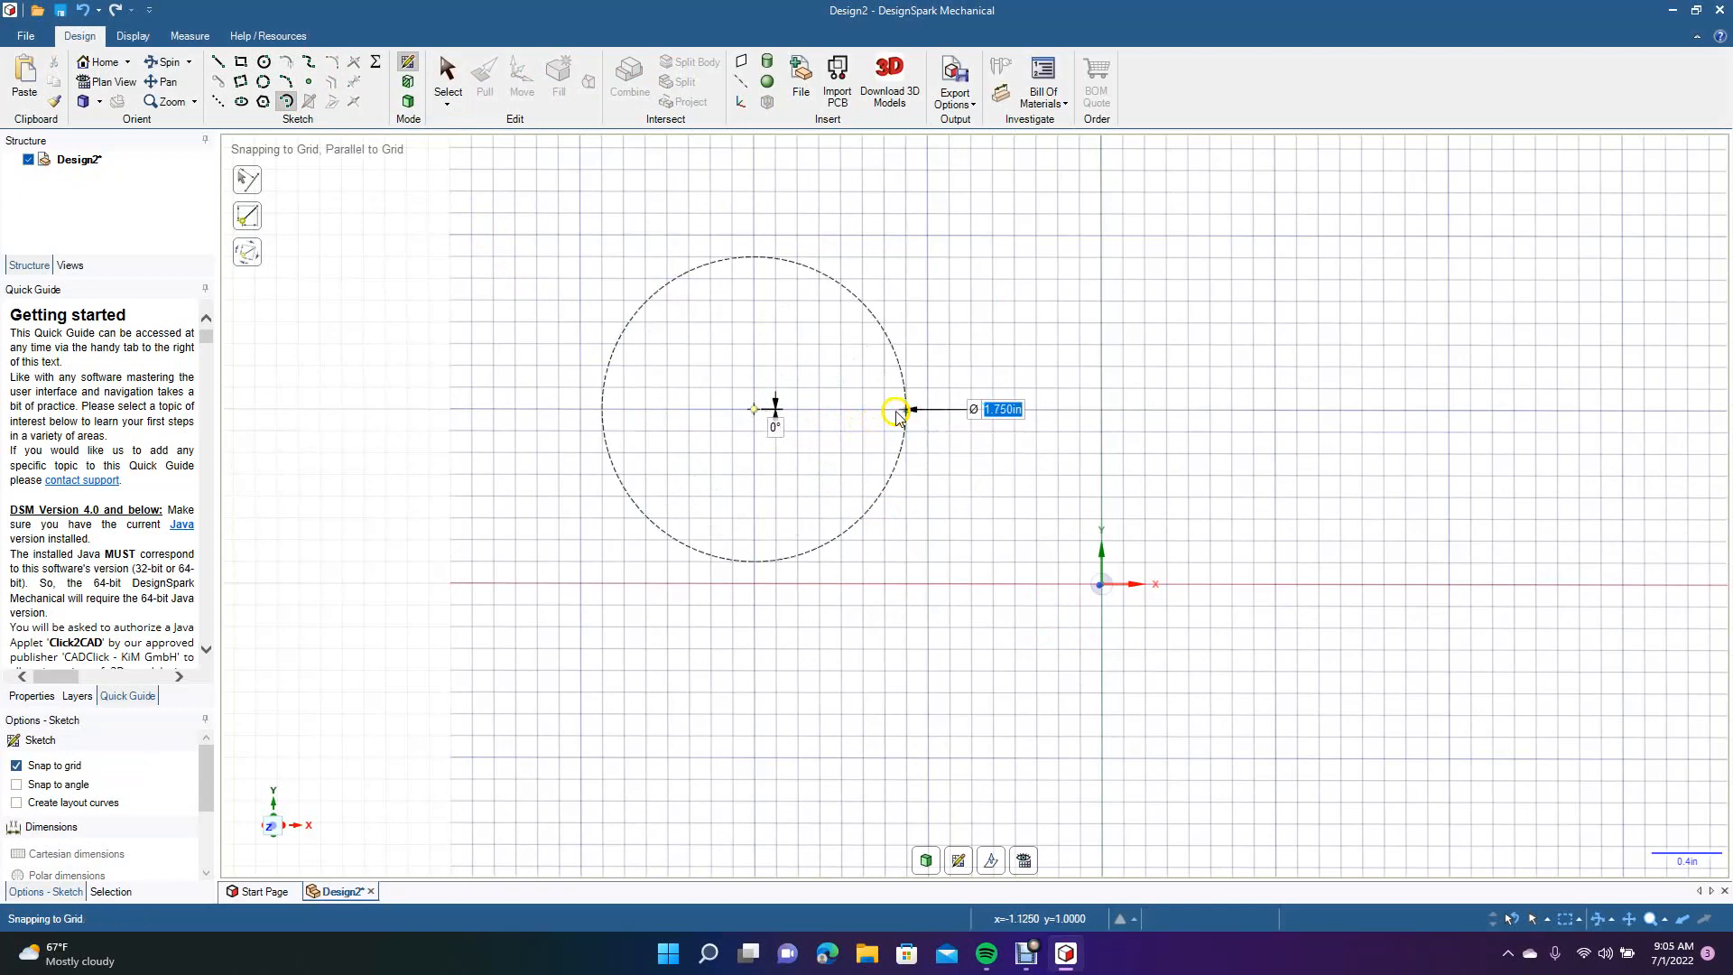
pyautogui.click(896, 412)
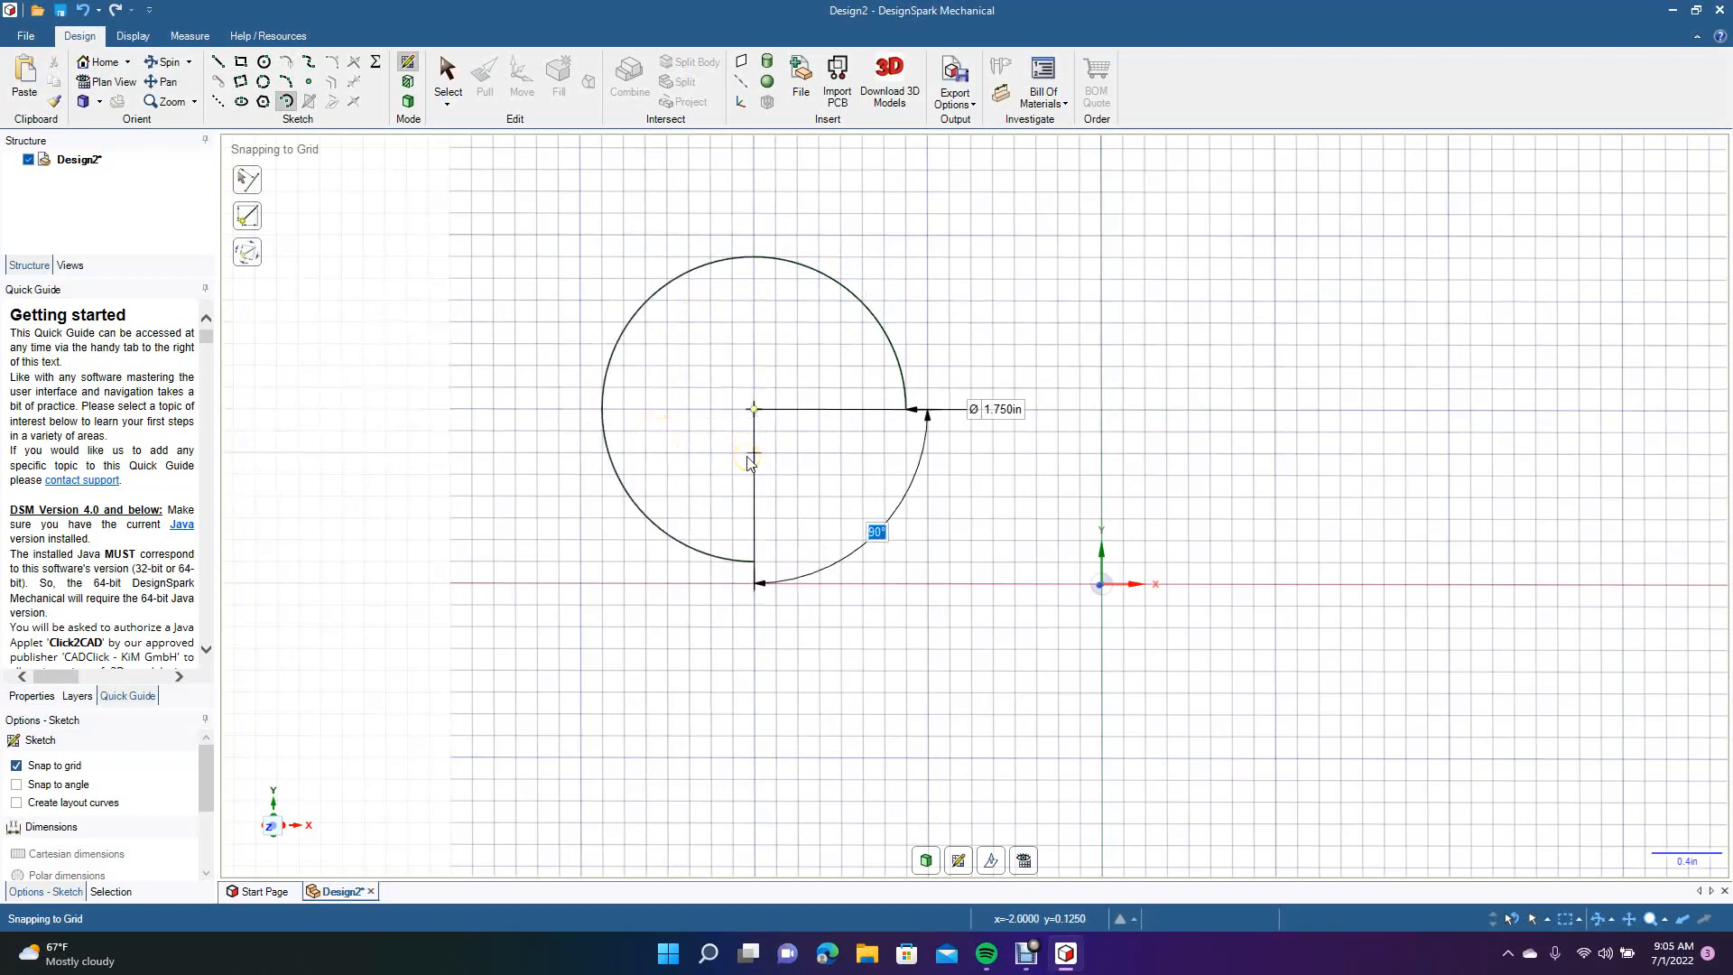
pyautogui.click(747, 460)
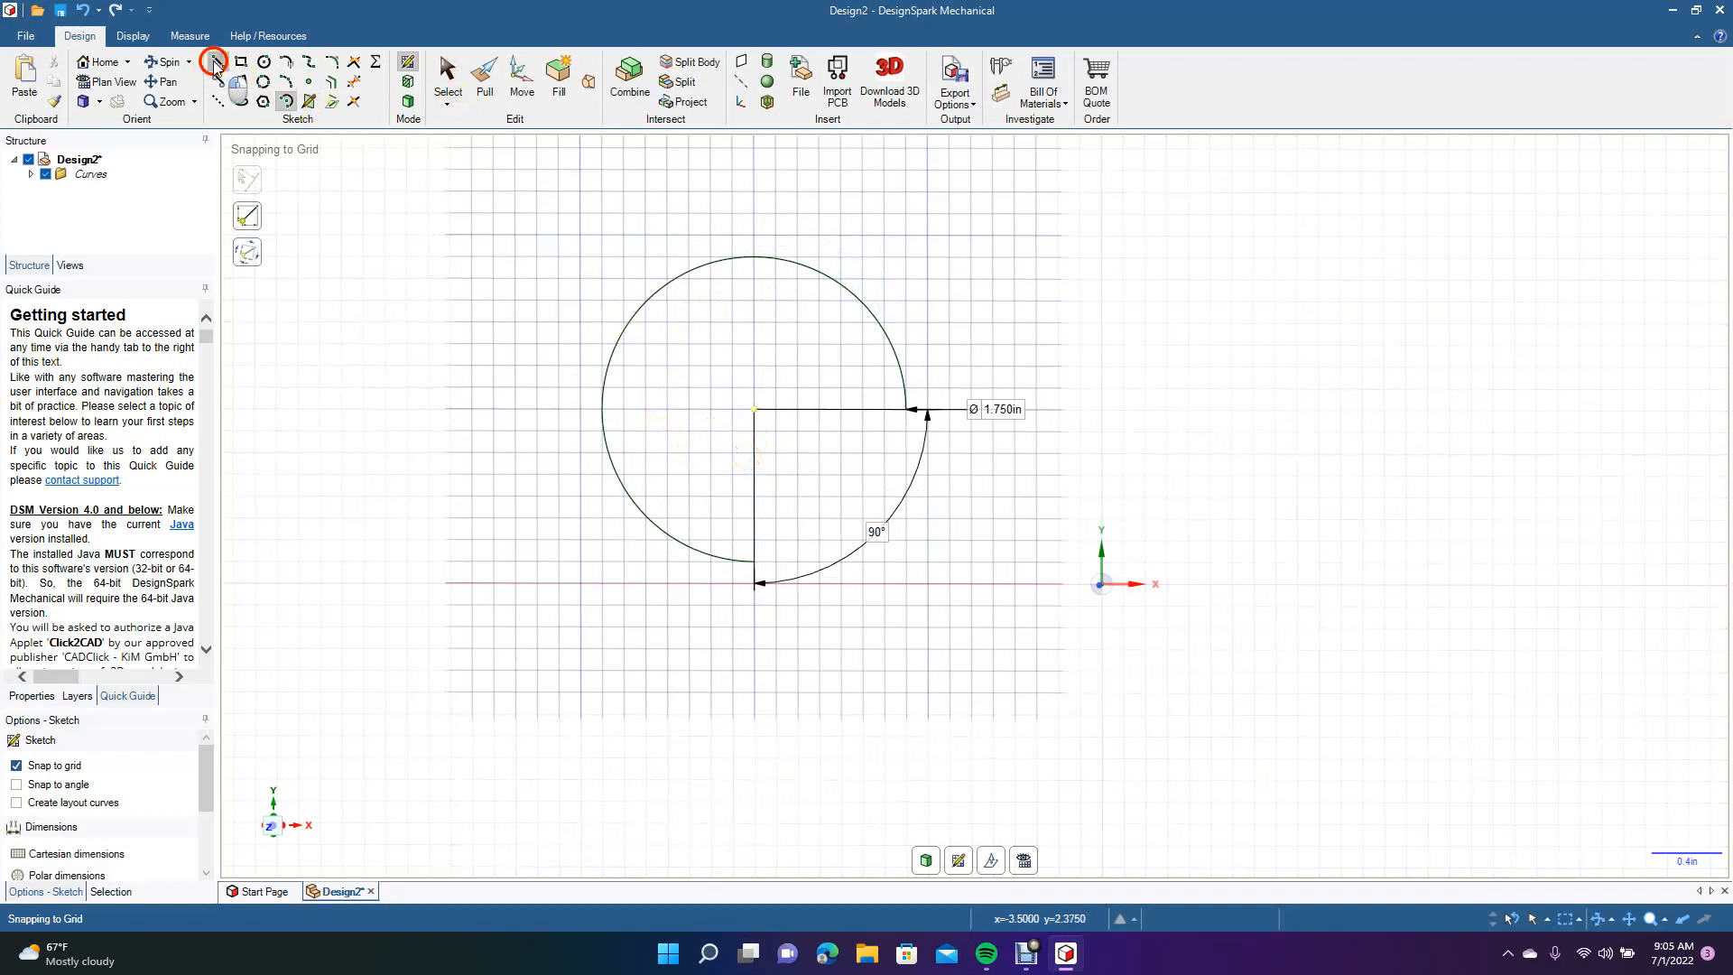
# Connect both ends of the sweep arc to its center with two perpendicular 0.875 in lines.
pyautogui.click(218, 61)
pyautogui.click(756, 560)
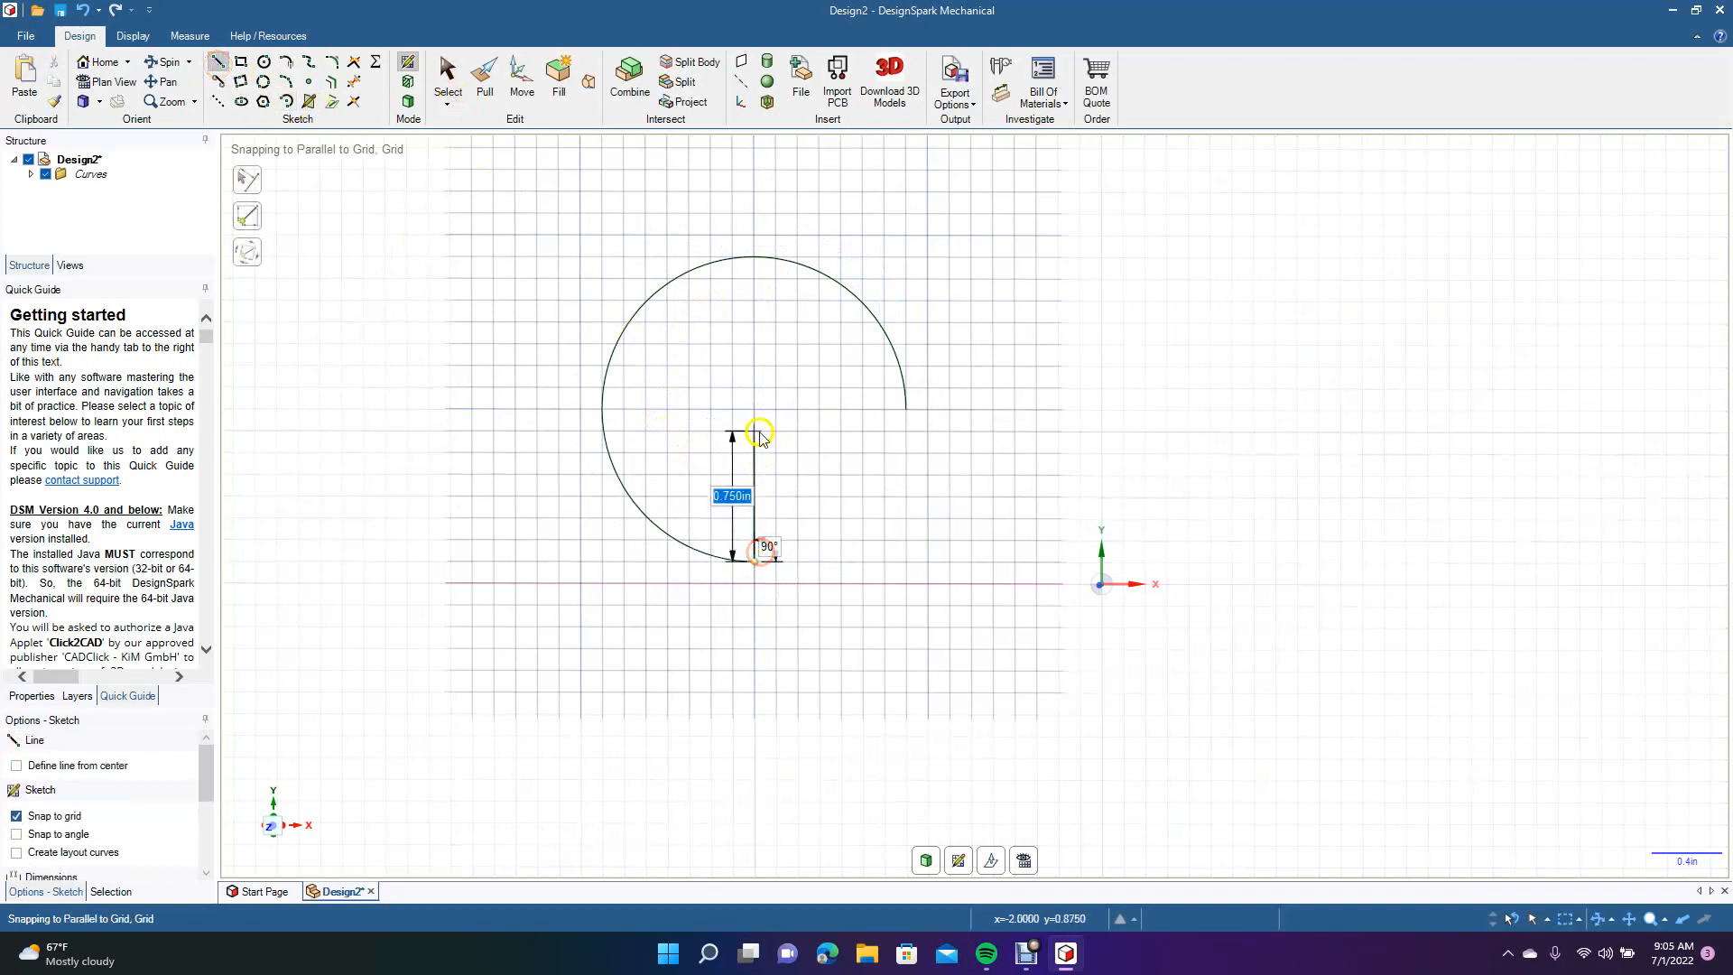
pyautogui.click(754, 409)
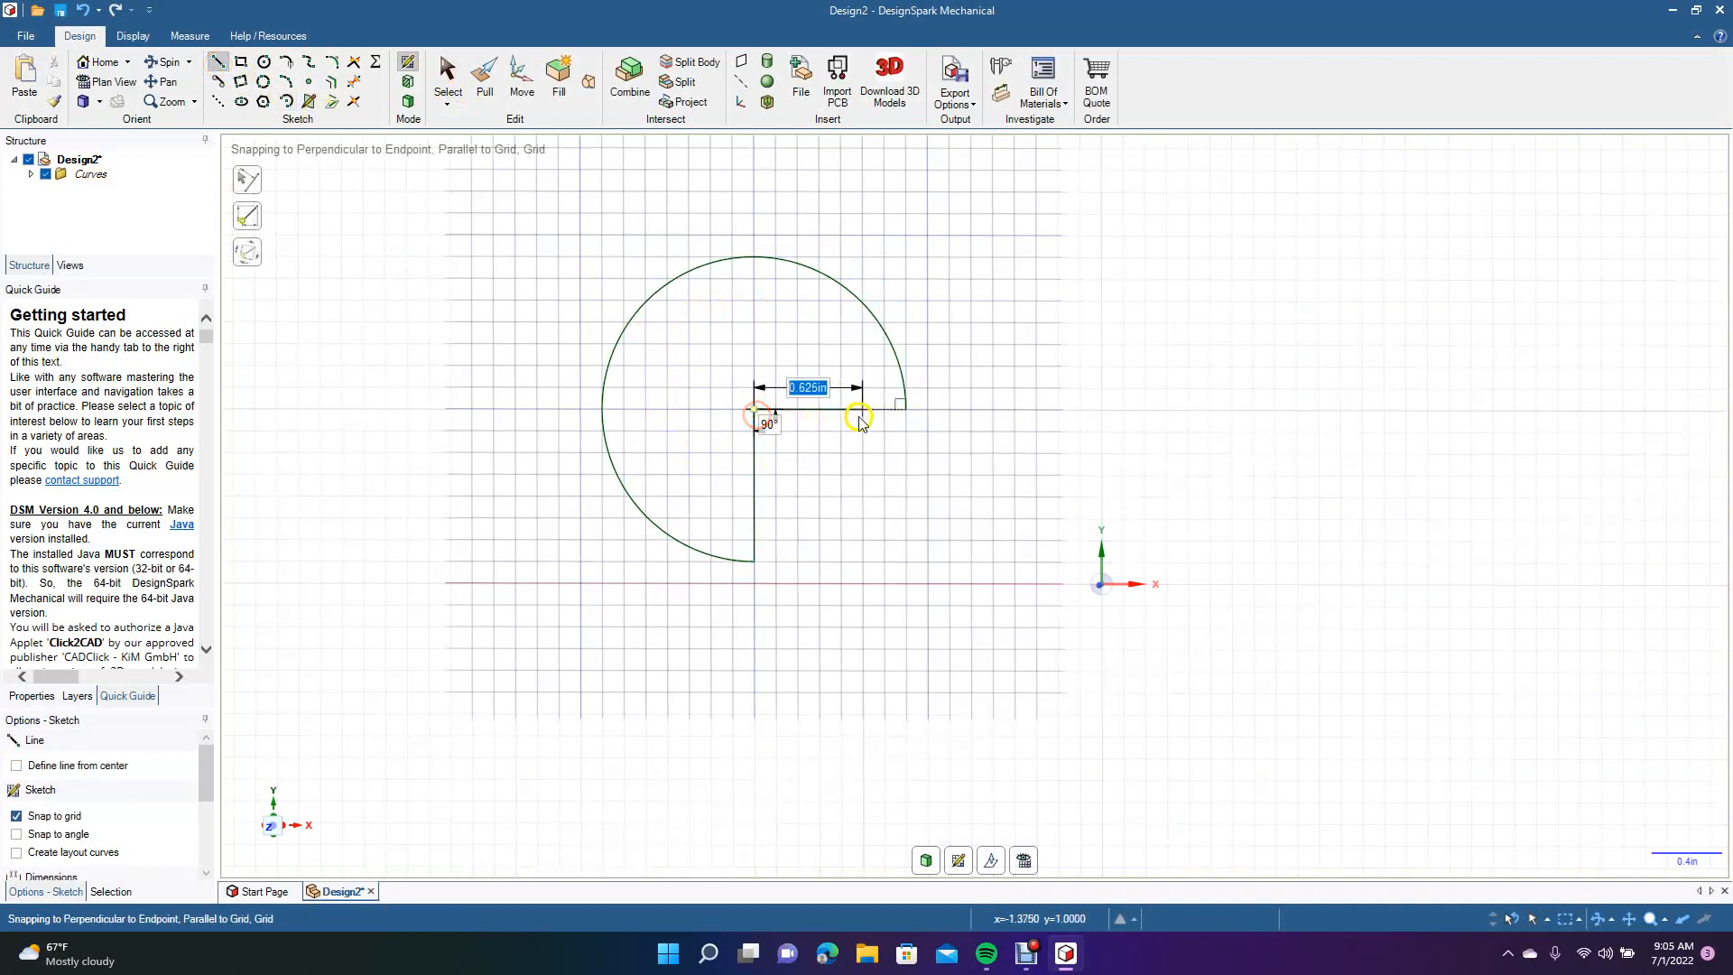
pyautogui.click(905, 411)
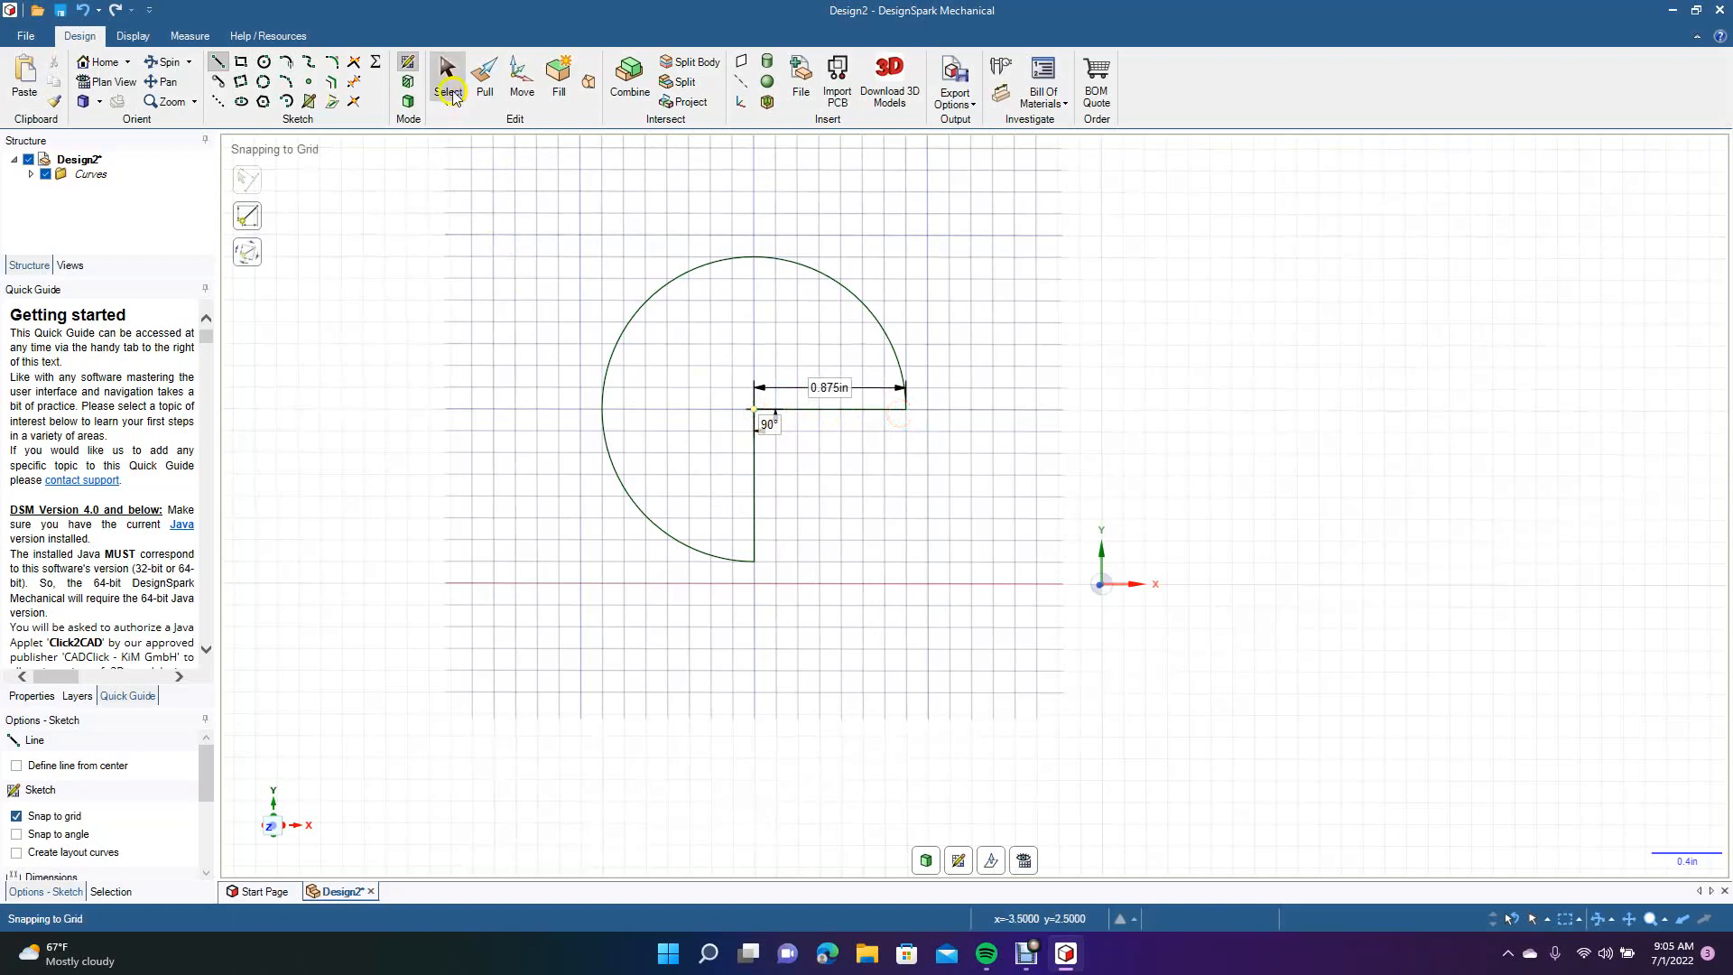
pyautogui.click(448, 82)
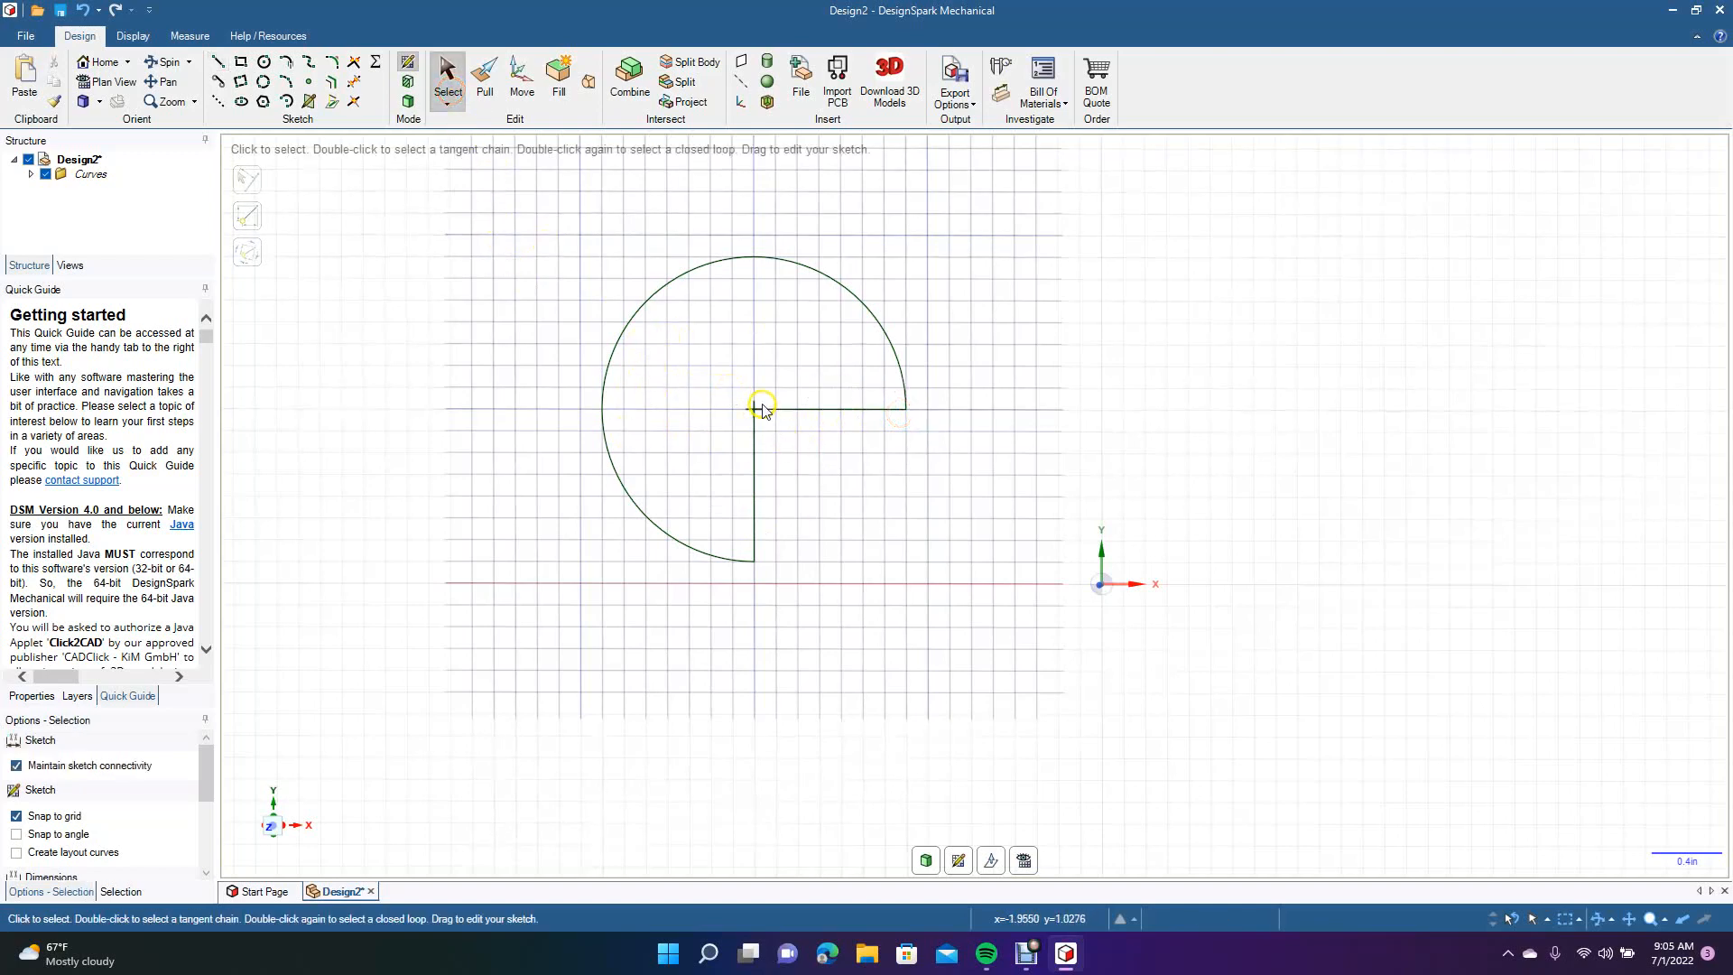
# Select the closed loop of the arc and its two lines, and delete it.
pyautogui.doubleClick(602, 403)
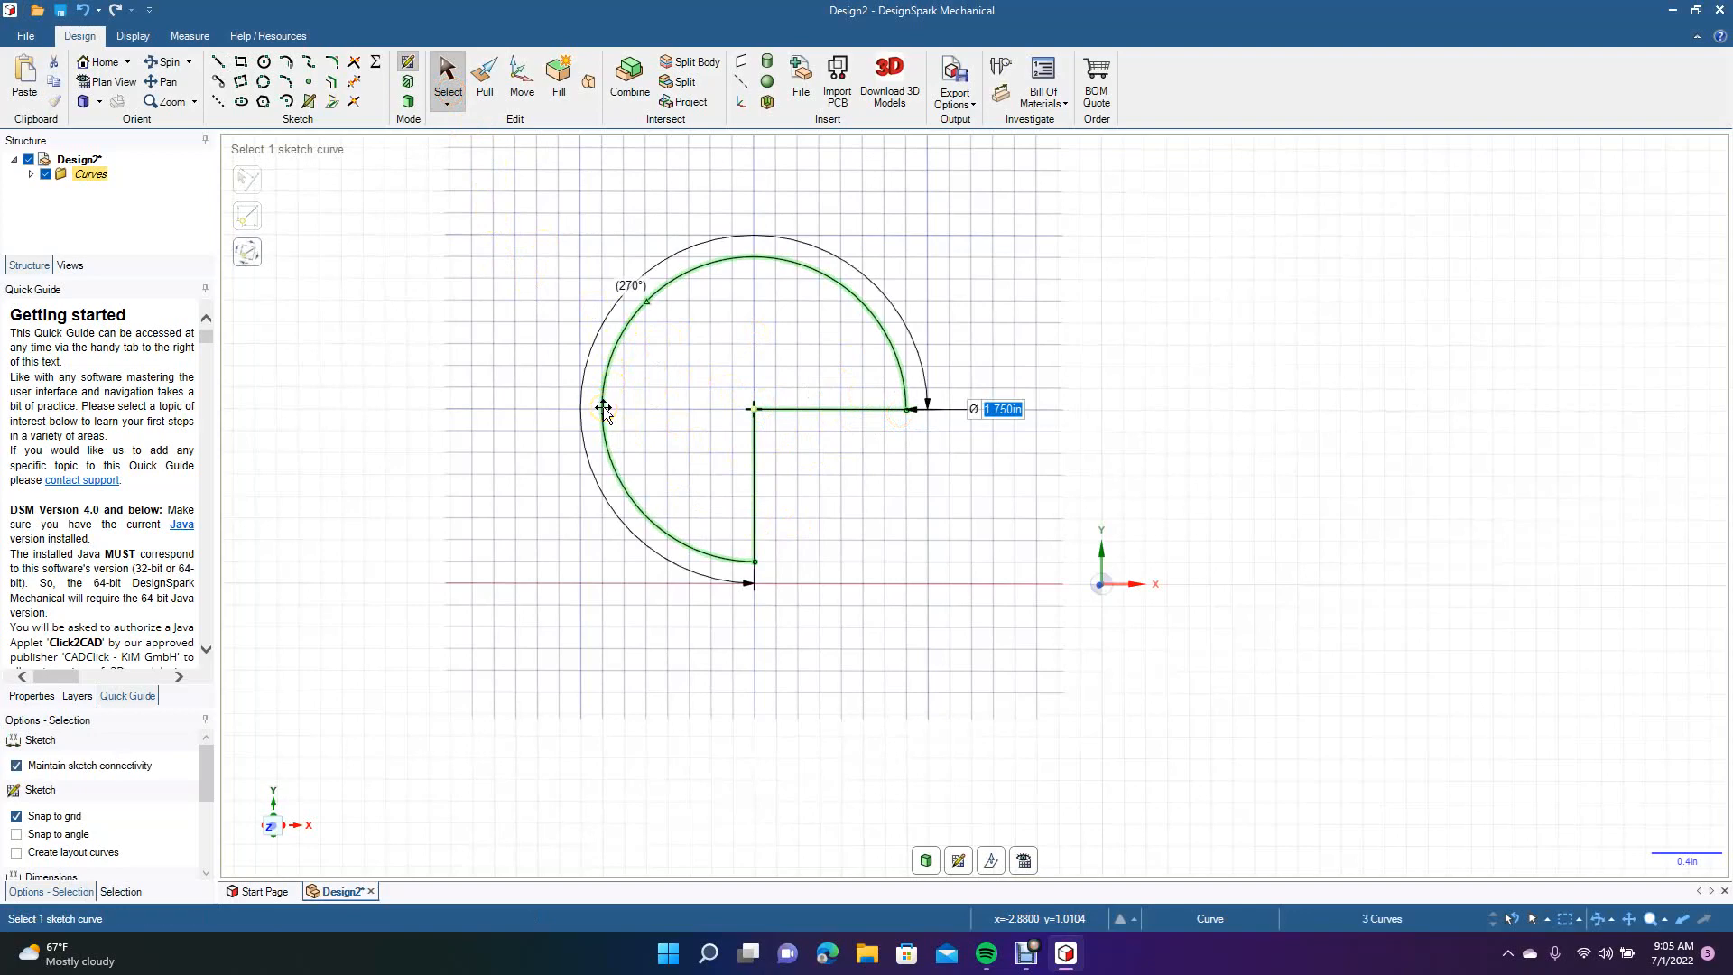
pyautogui.press('Delete')
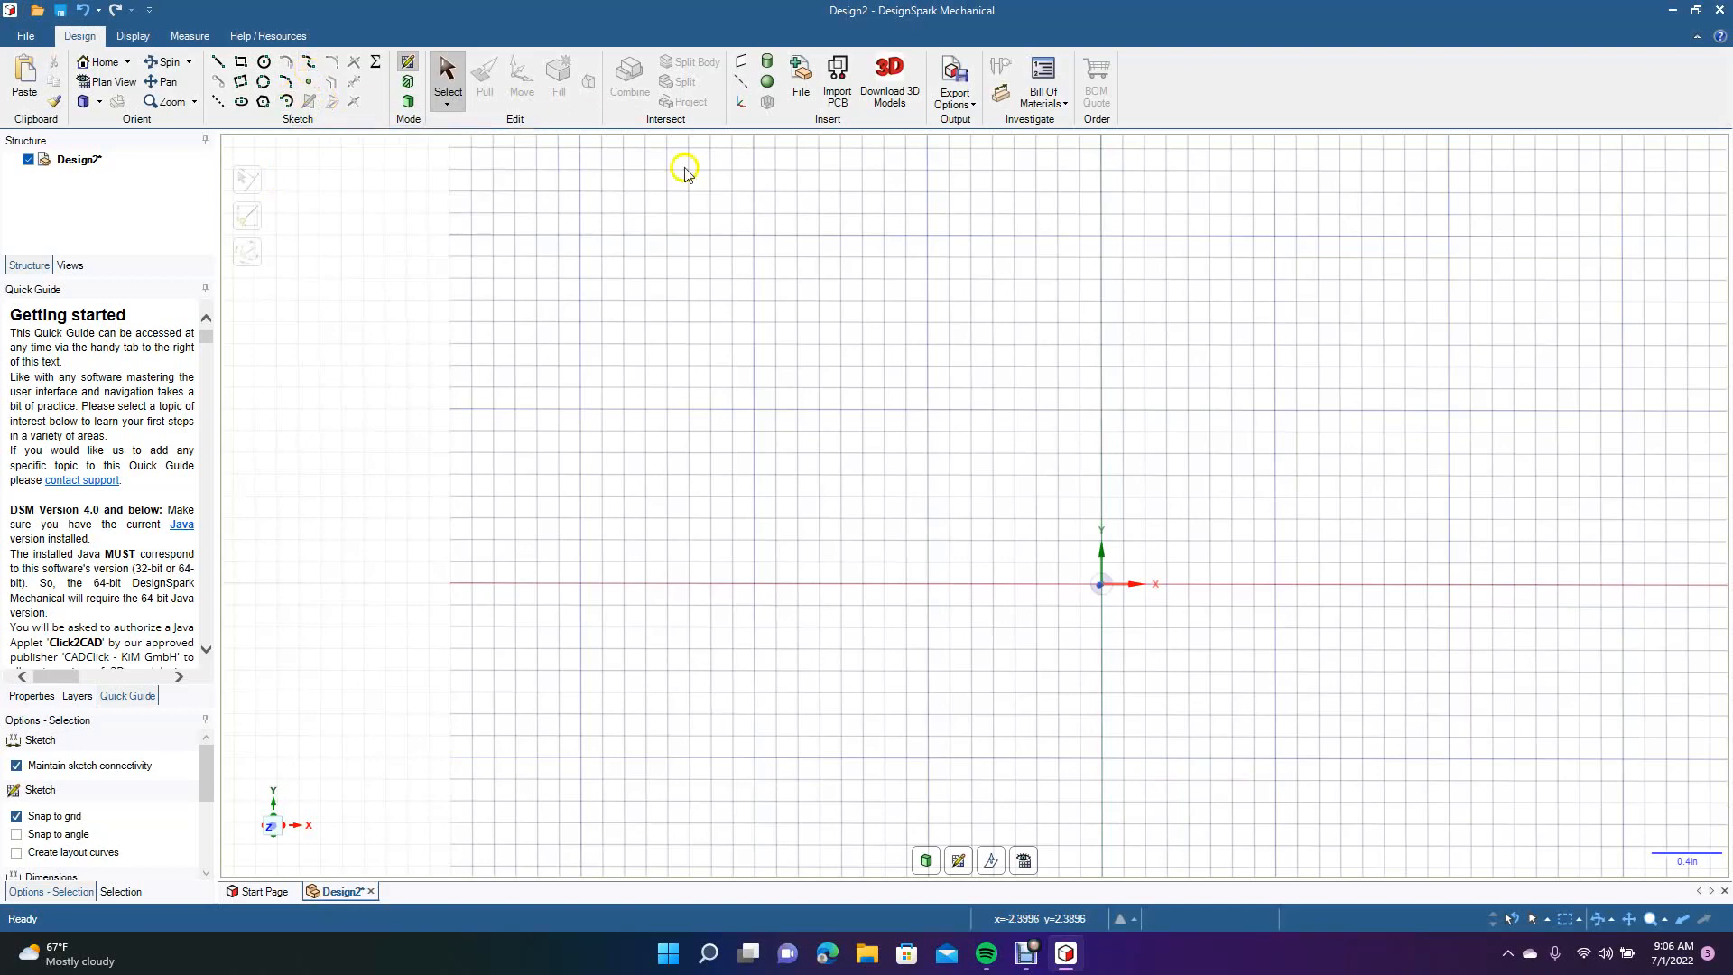
pyautogui.click(959, 341)
# Turn off grid snapping and sketch a closed S-shaped spline about 3.4 in tall, wrapping left of and around the origin.
pyautogui.click(306, 62)
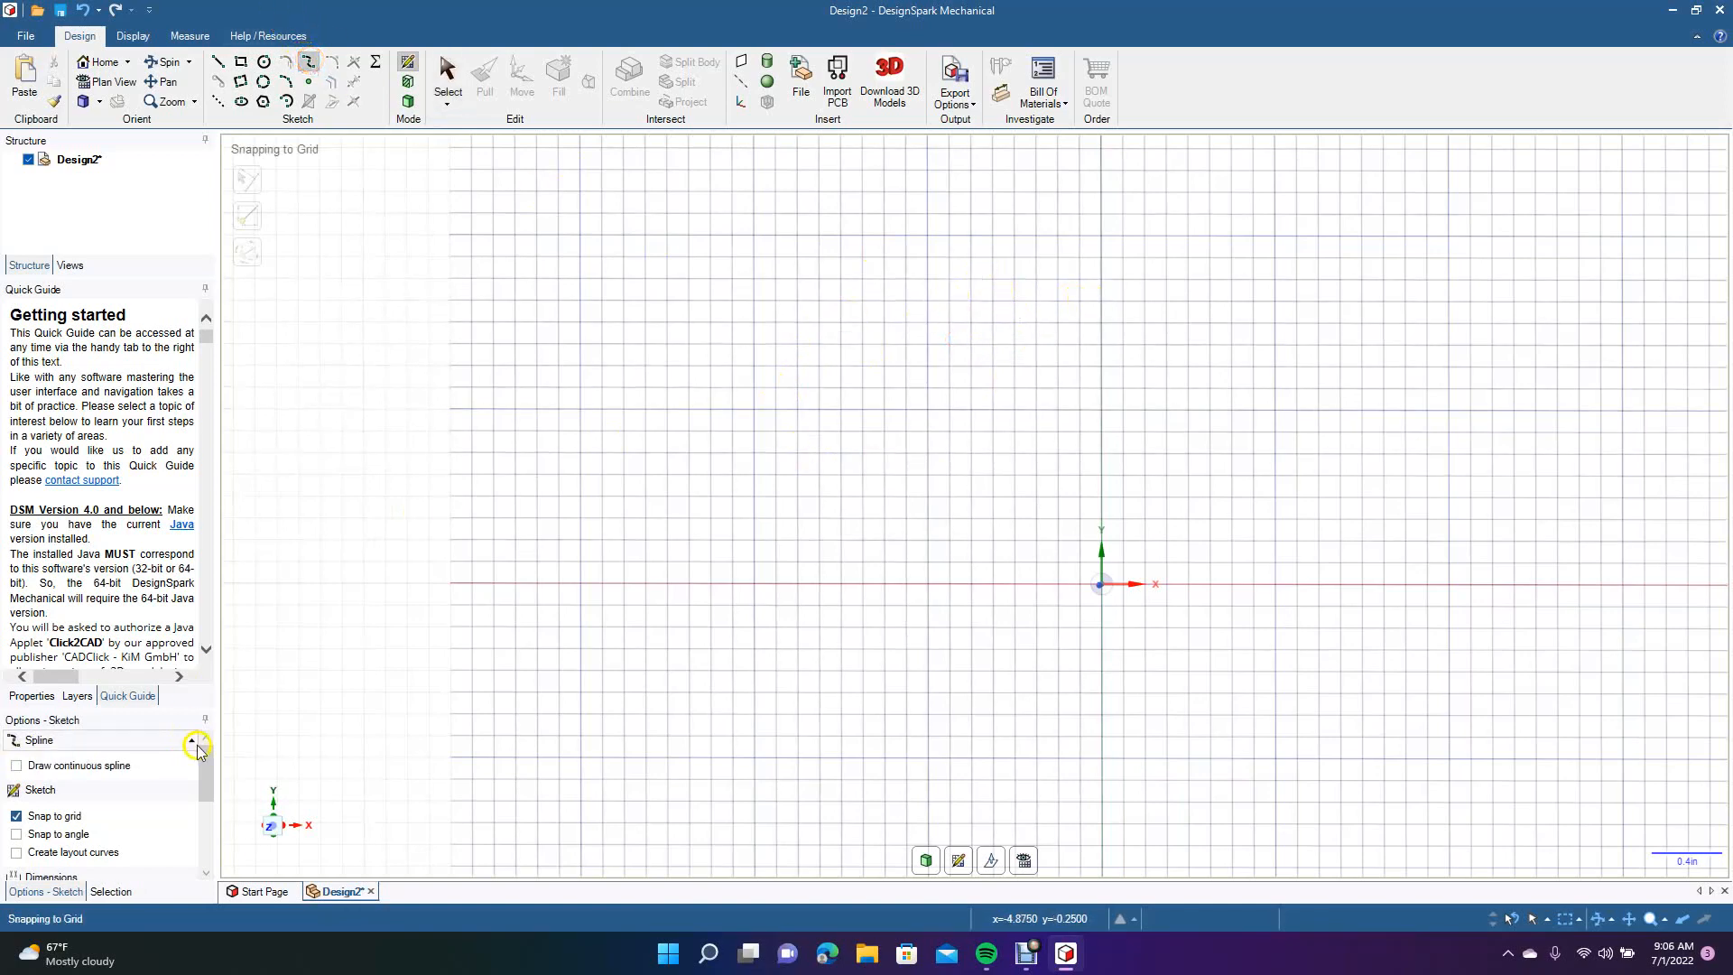
pyautogui.click(66, 817)
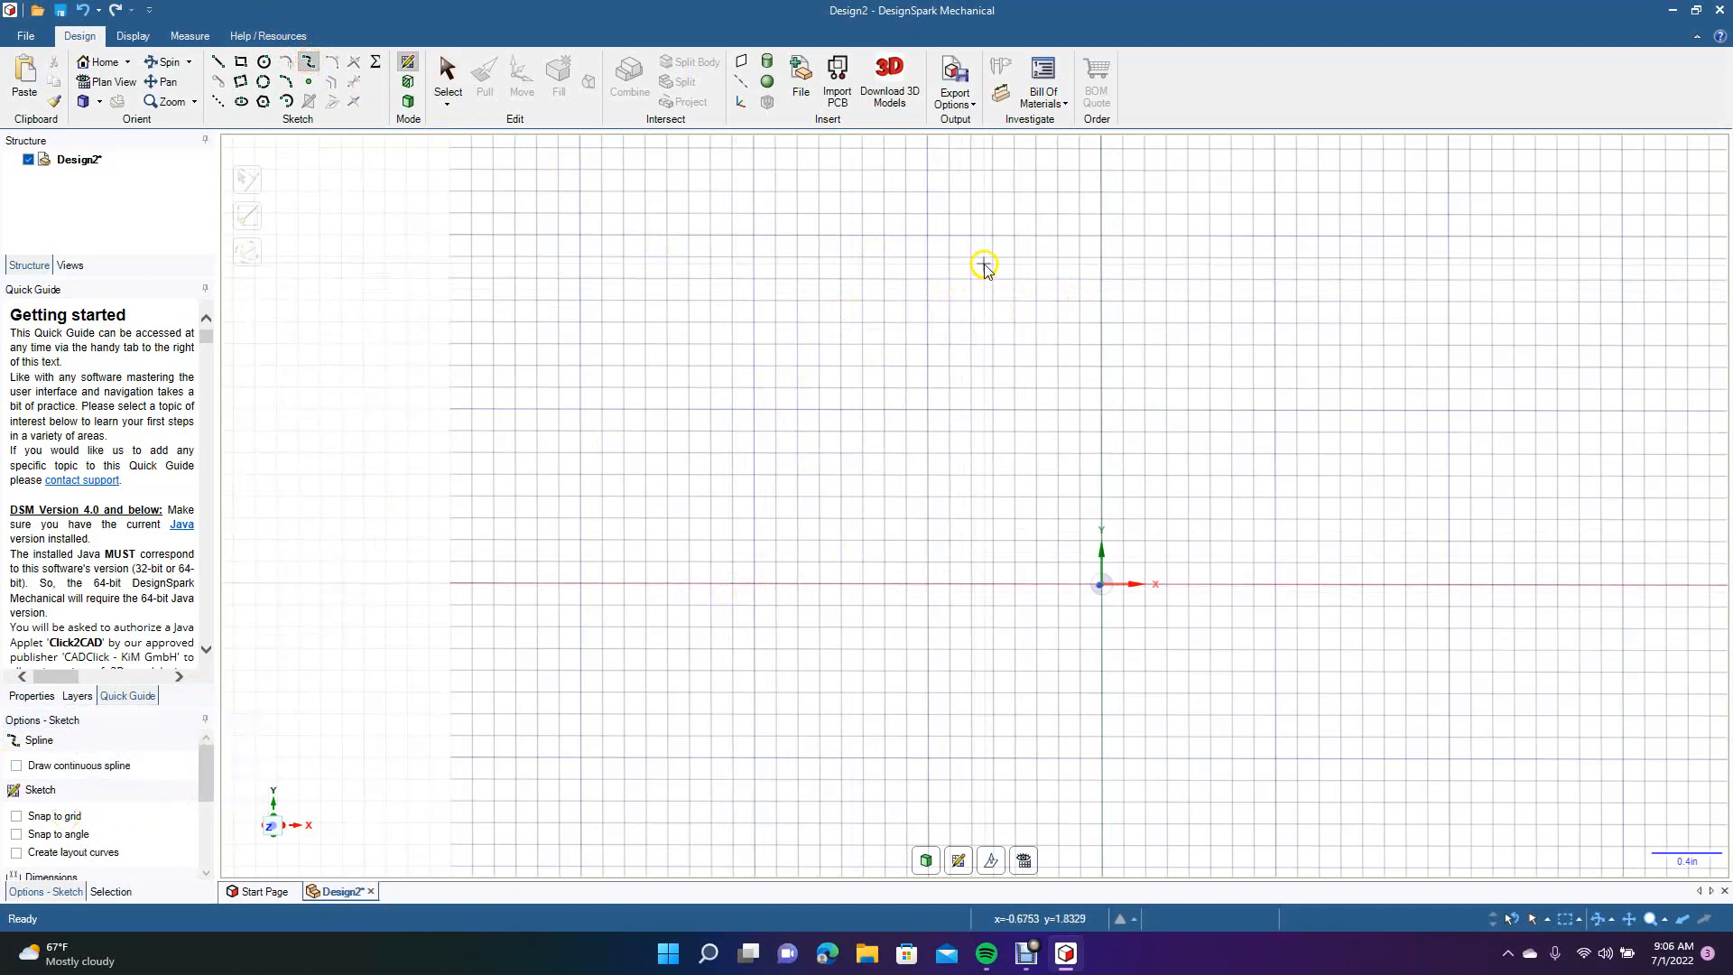
pyautogui.click(990, 237)
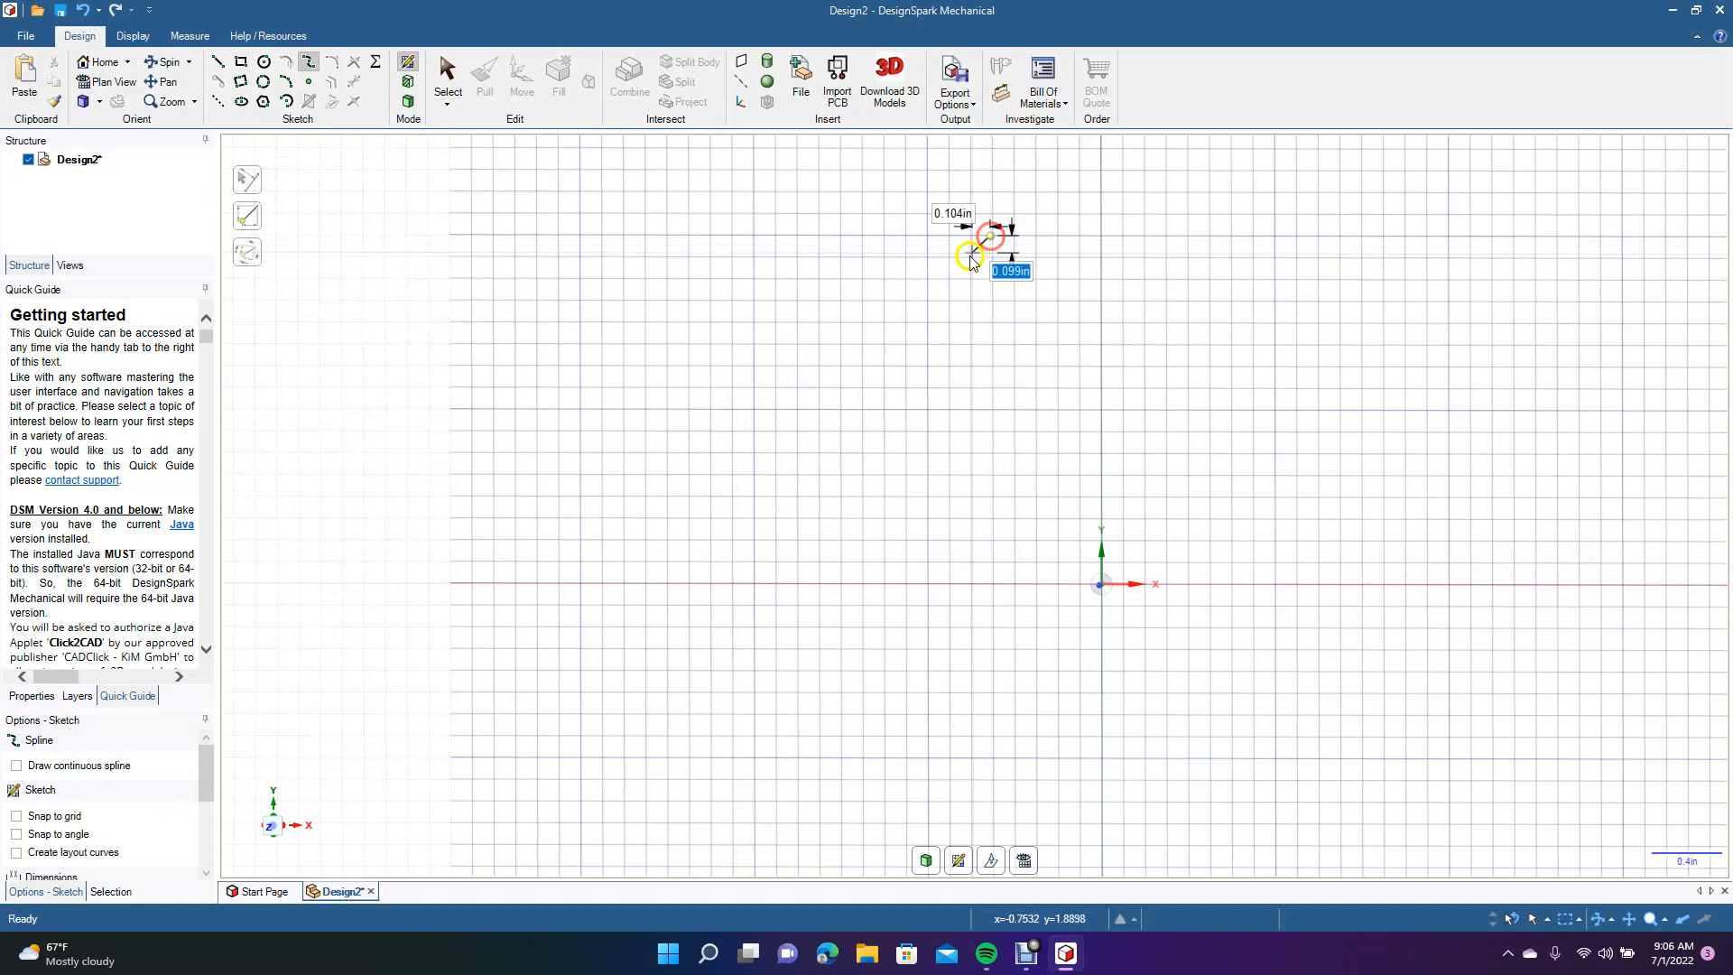
pyautogui.click(858, 335)
pyautogui.click(860, 432)
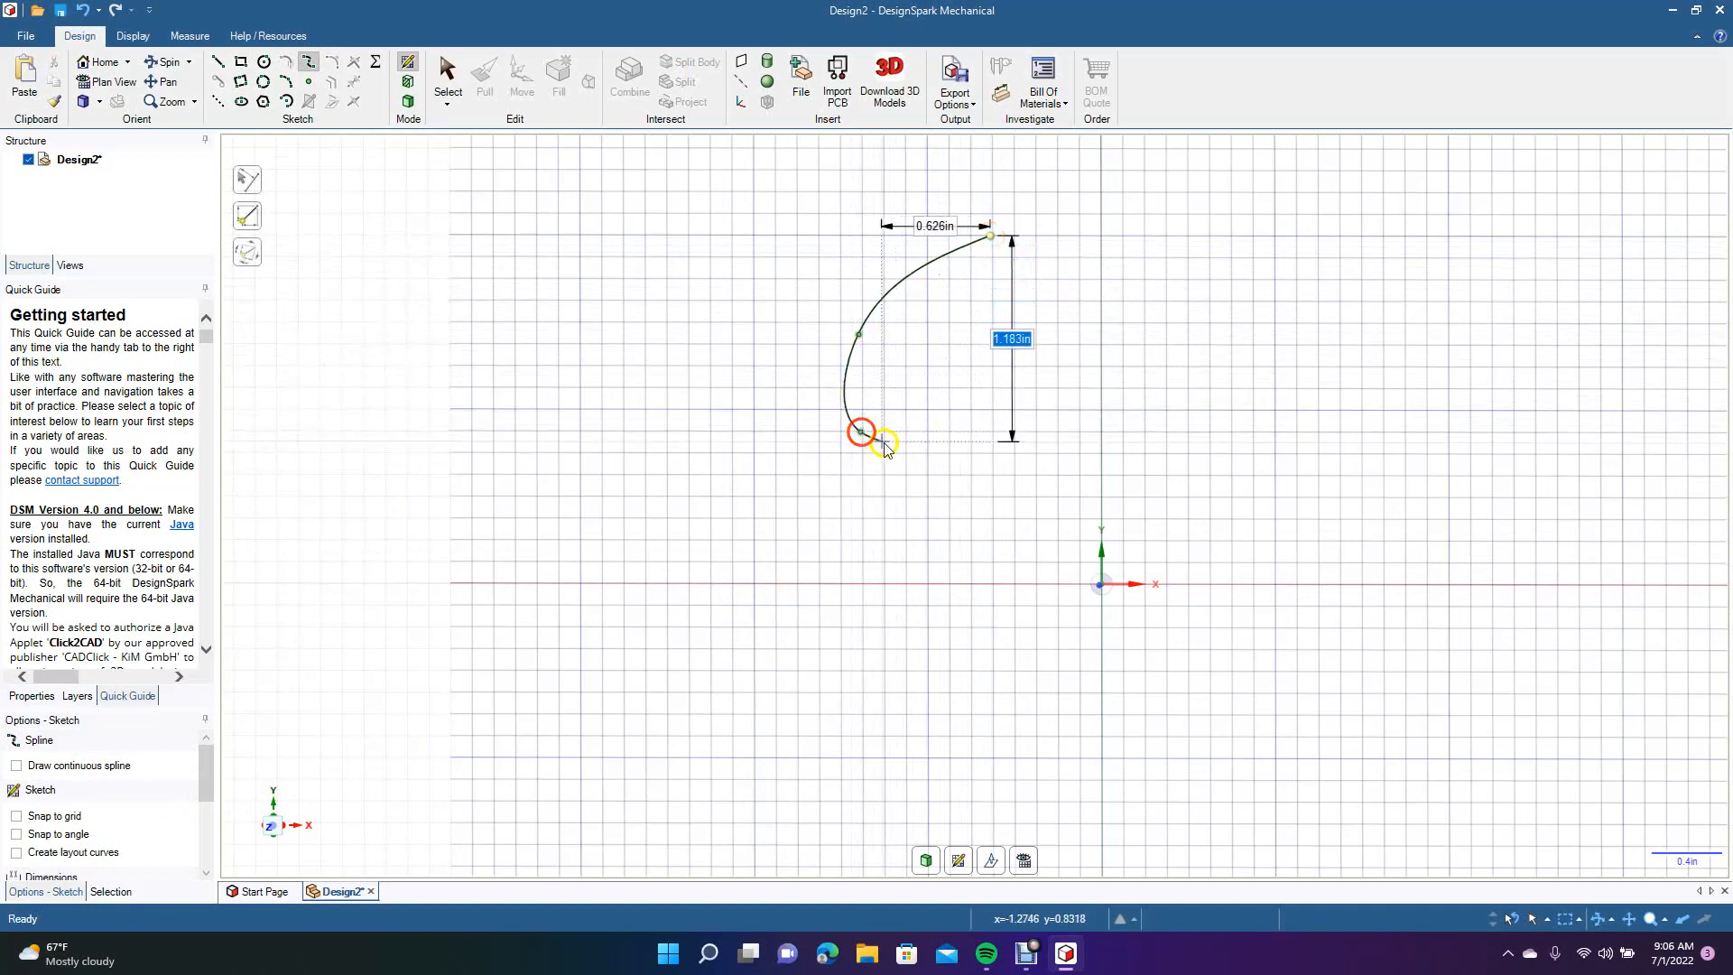
pyautogui.click(1002, 536)
pyautogui.click(1066, 598)
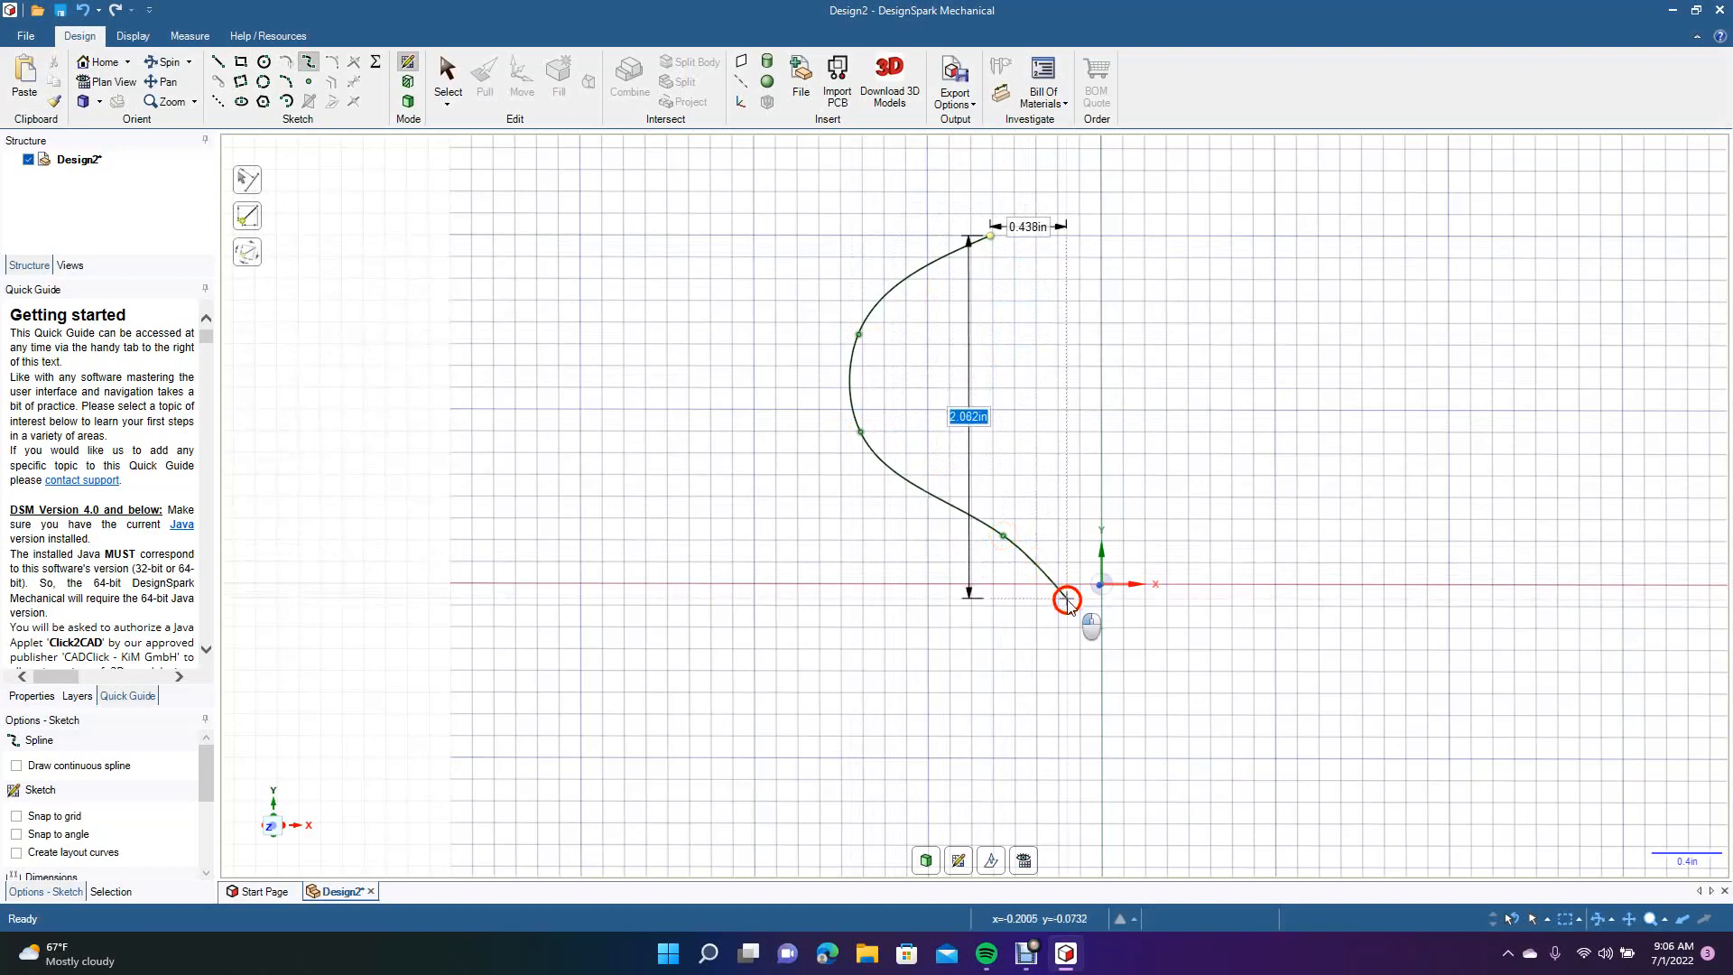
pyautogui.click(1049, 688)
pyautogui.click(910, 764)
pyautogui.click(759, 712)
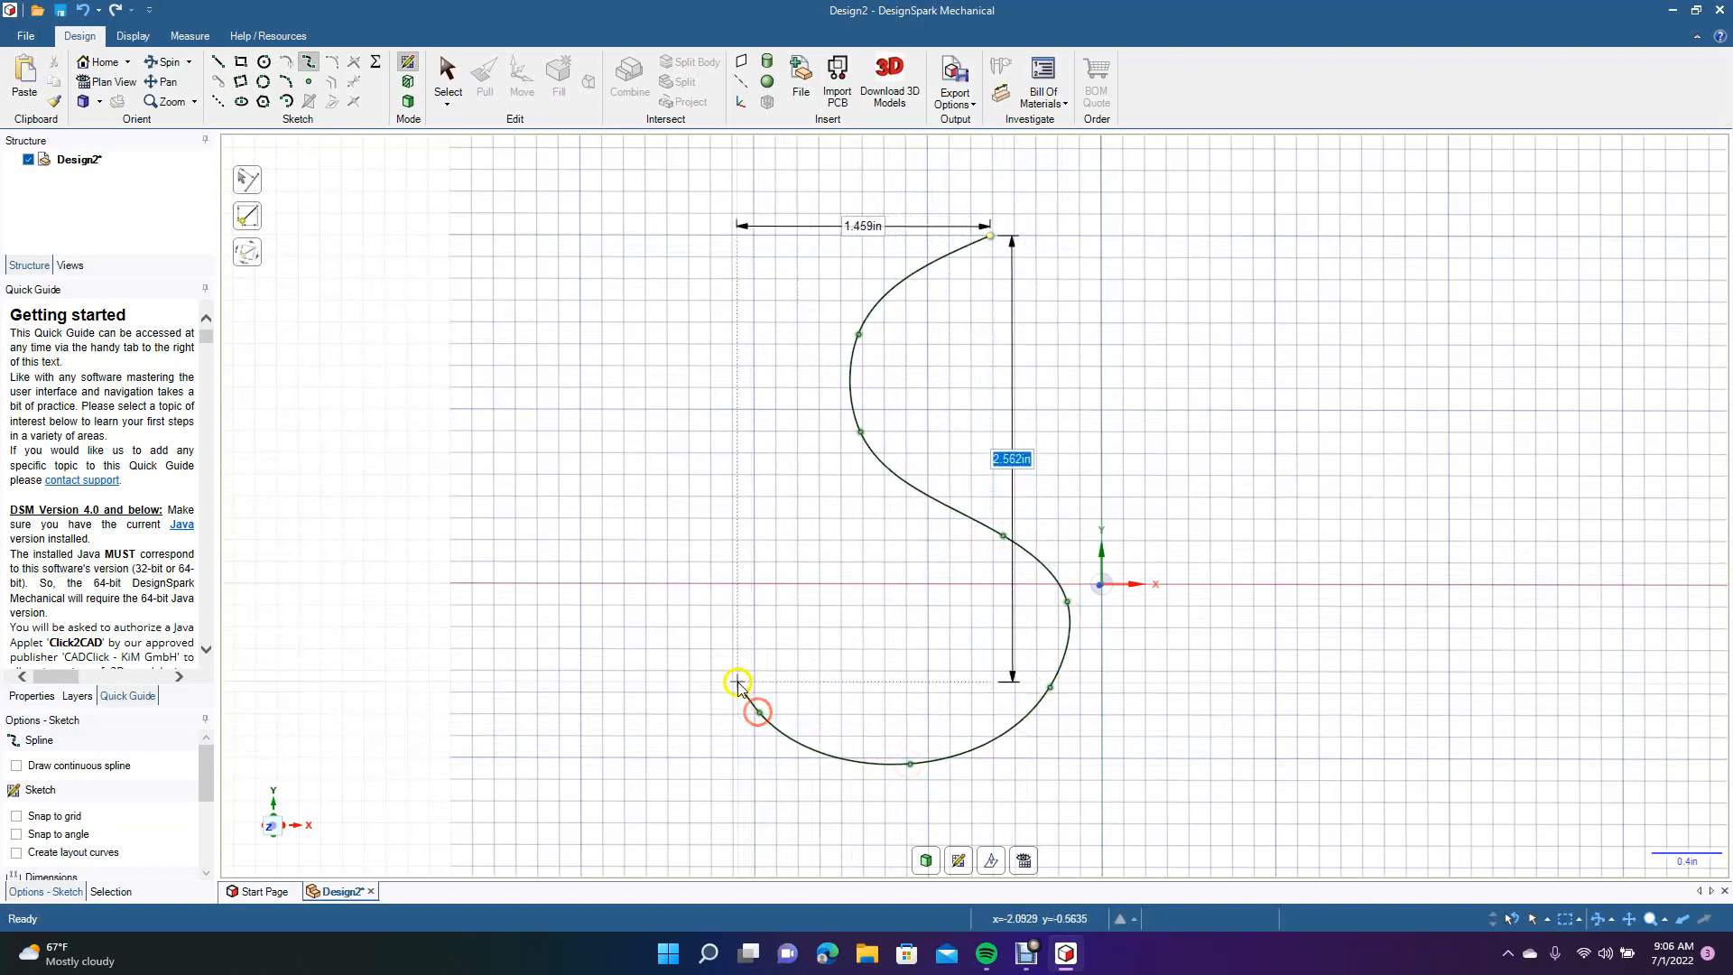
pyautogui.click(730, 650)
pyautogui.click(664, 714)
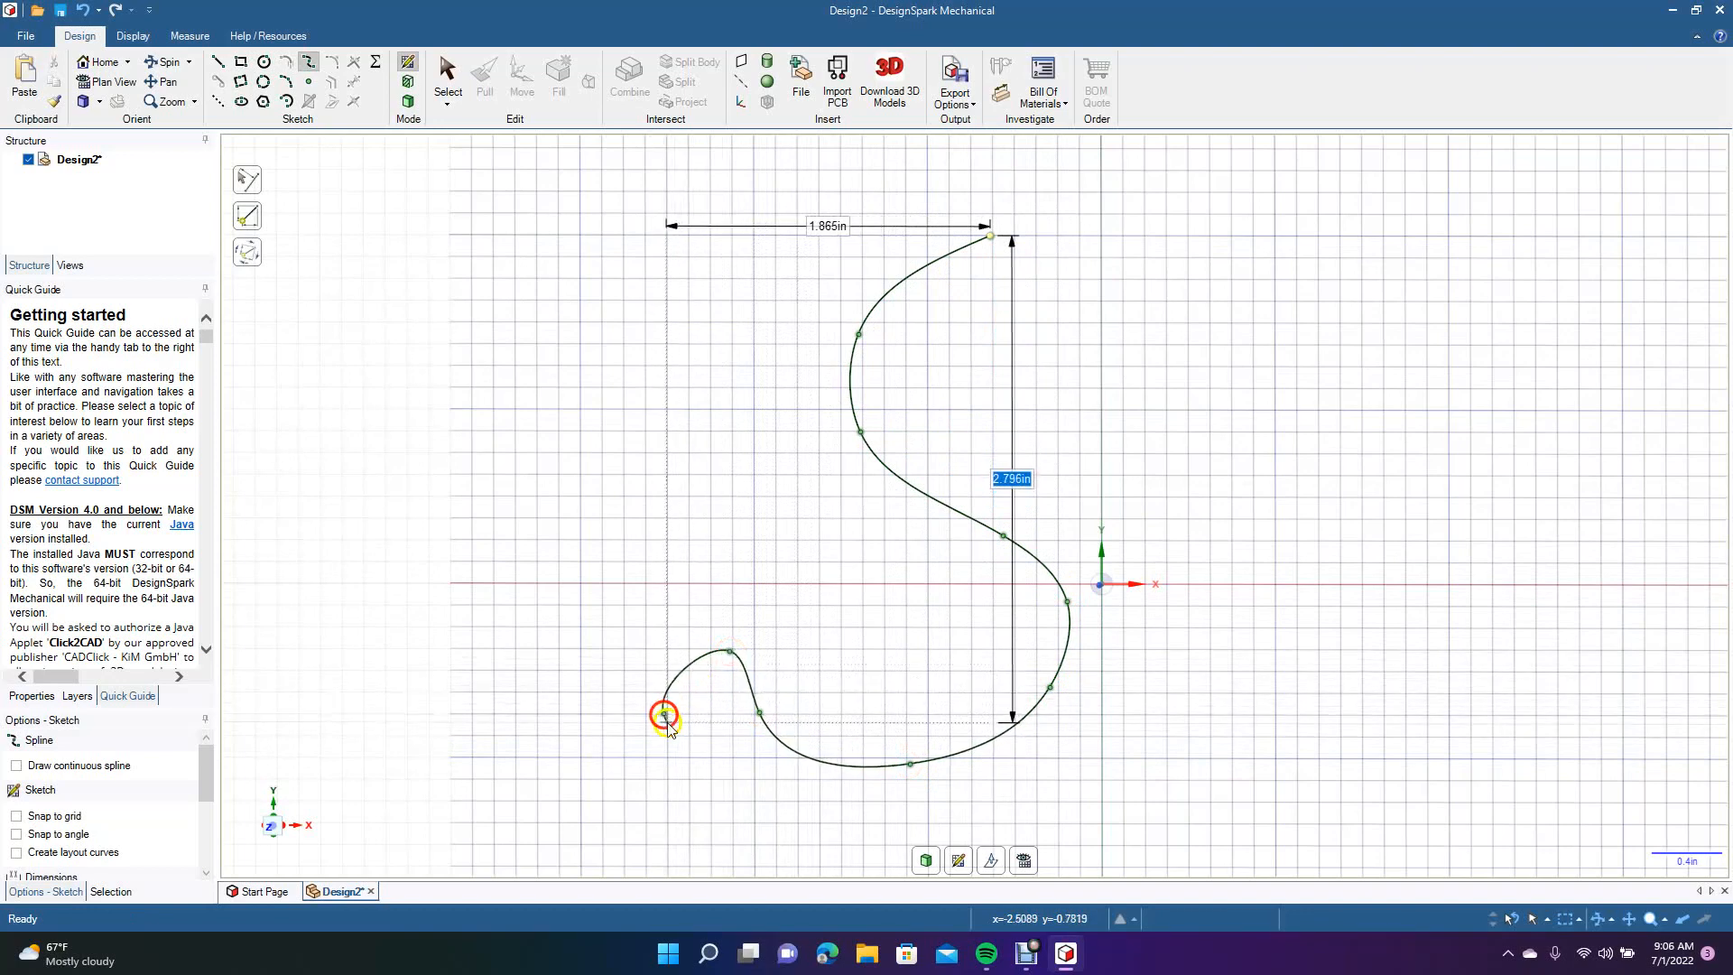
pyautogui.click(780, 827)
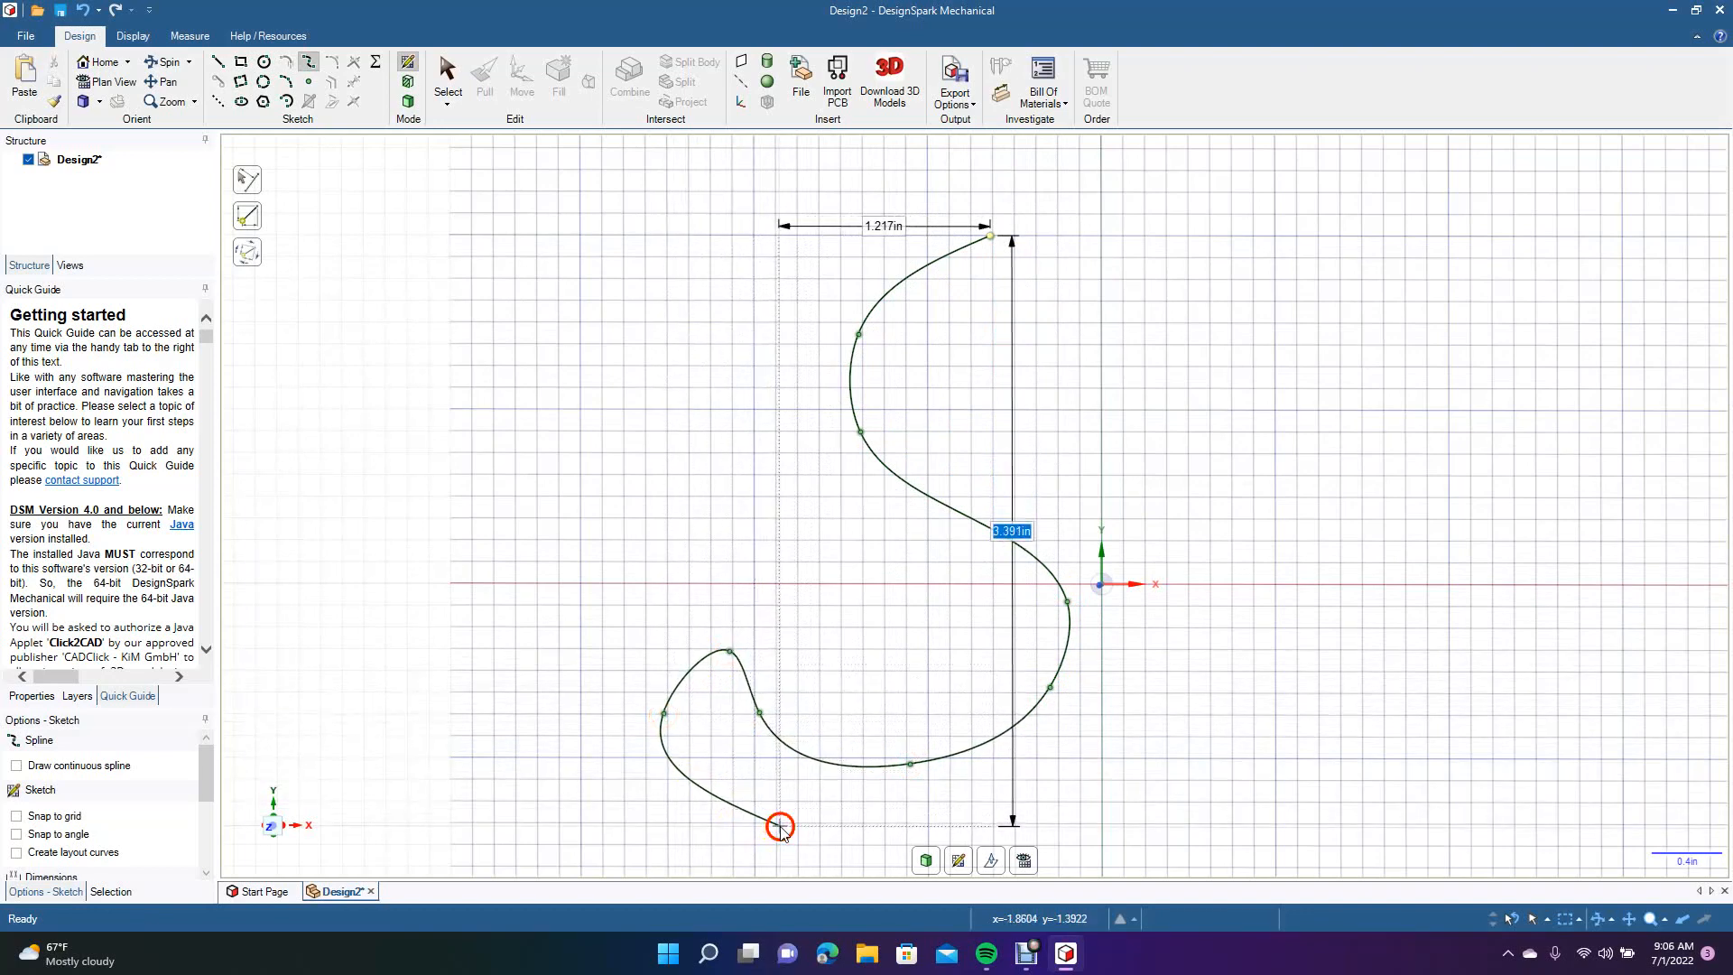
pyautogui.click(1095, 790)
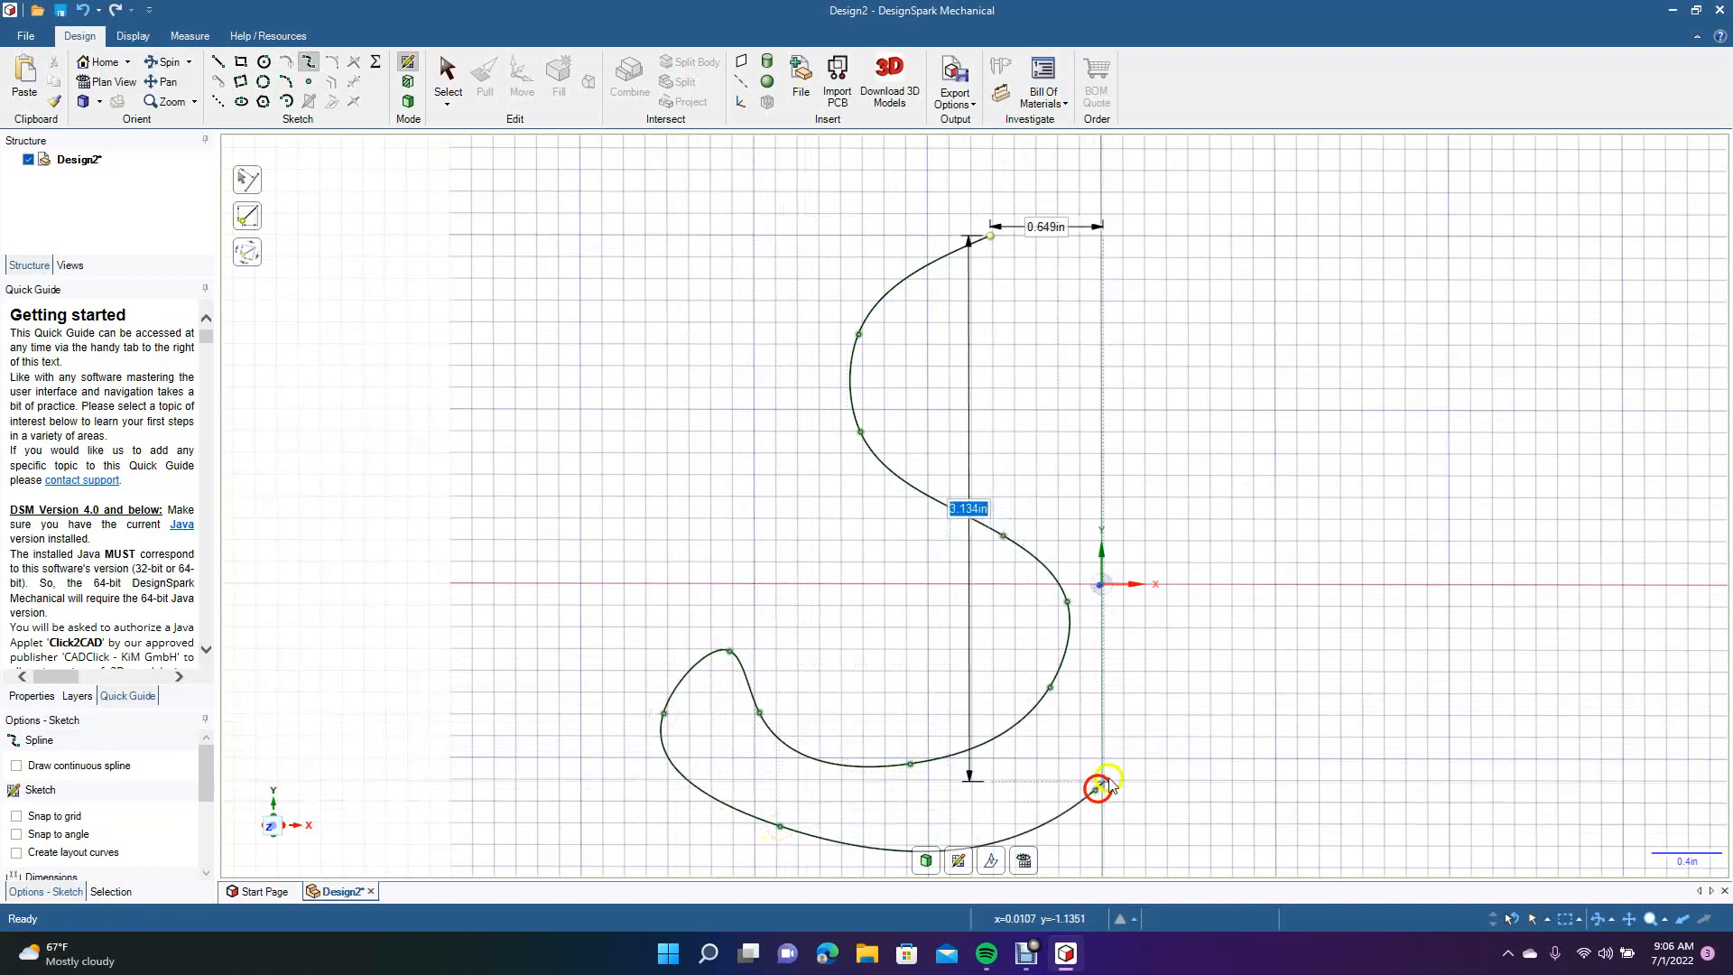
pyautogui.click(1196, 622)
pyautogui.click(1126, 508)
pyautogui.click(990, 452)
pyautogui.click(939, 377)
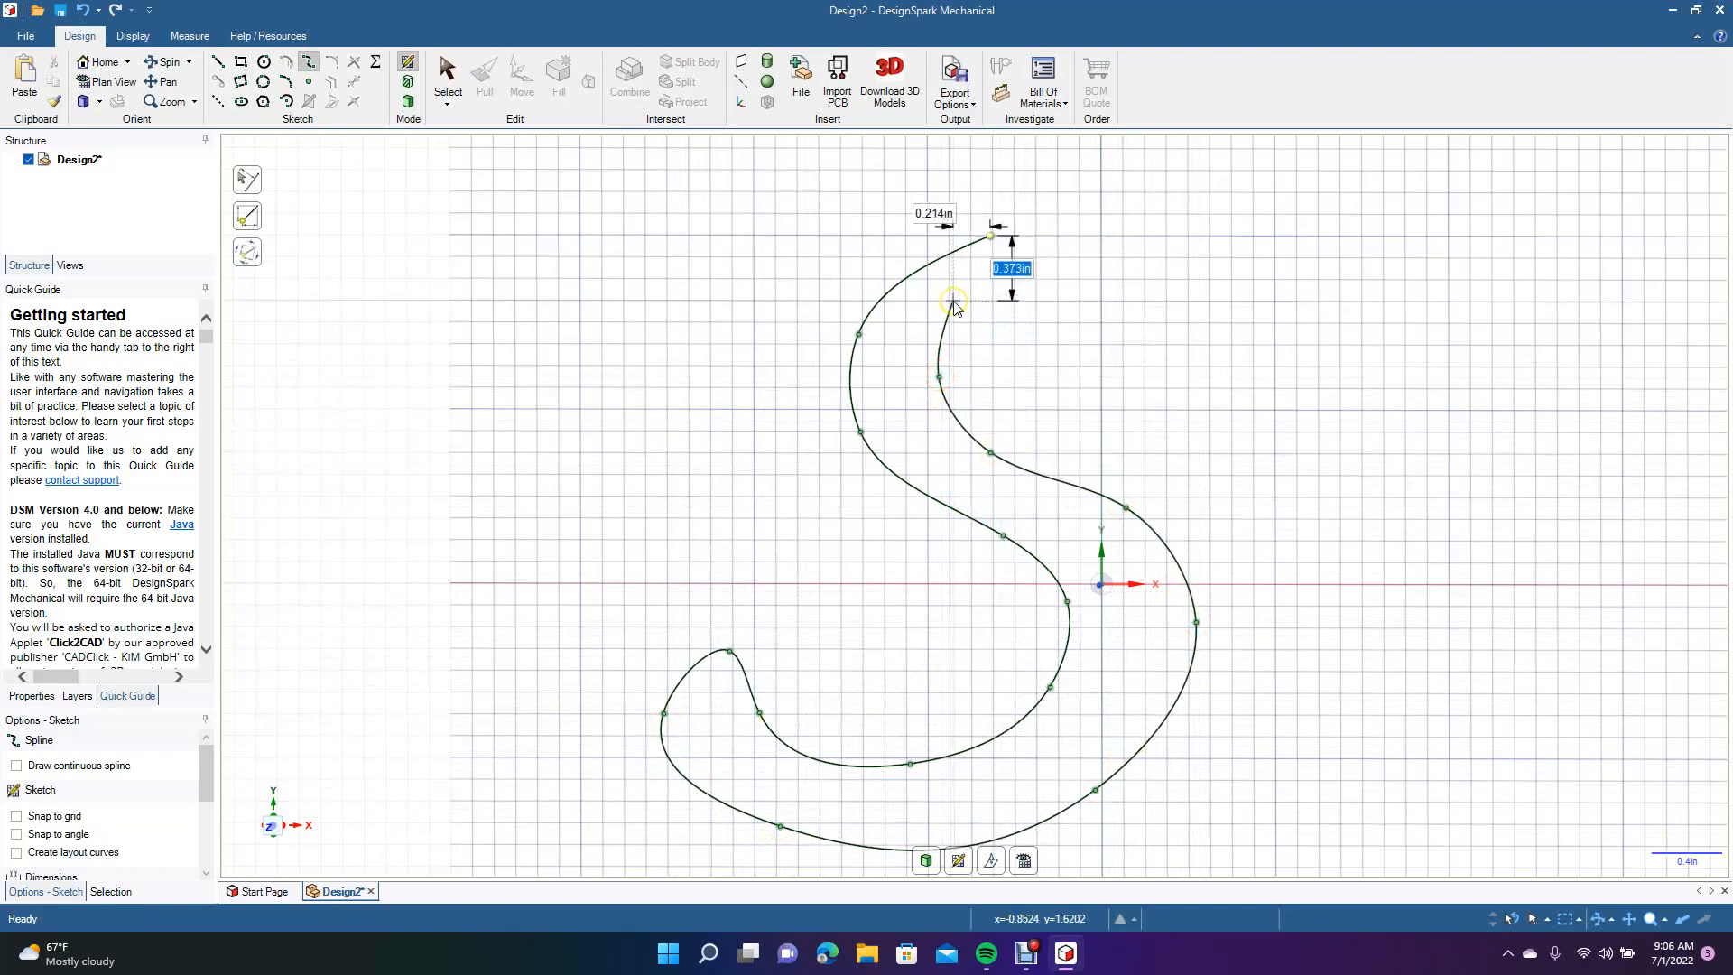
pyautogui.click(1057, 282)
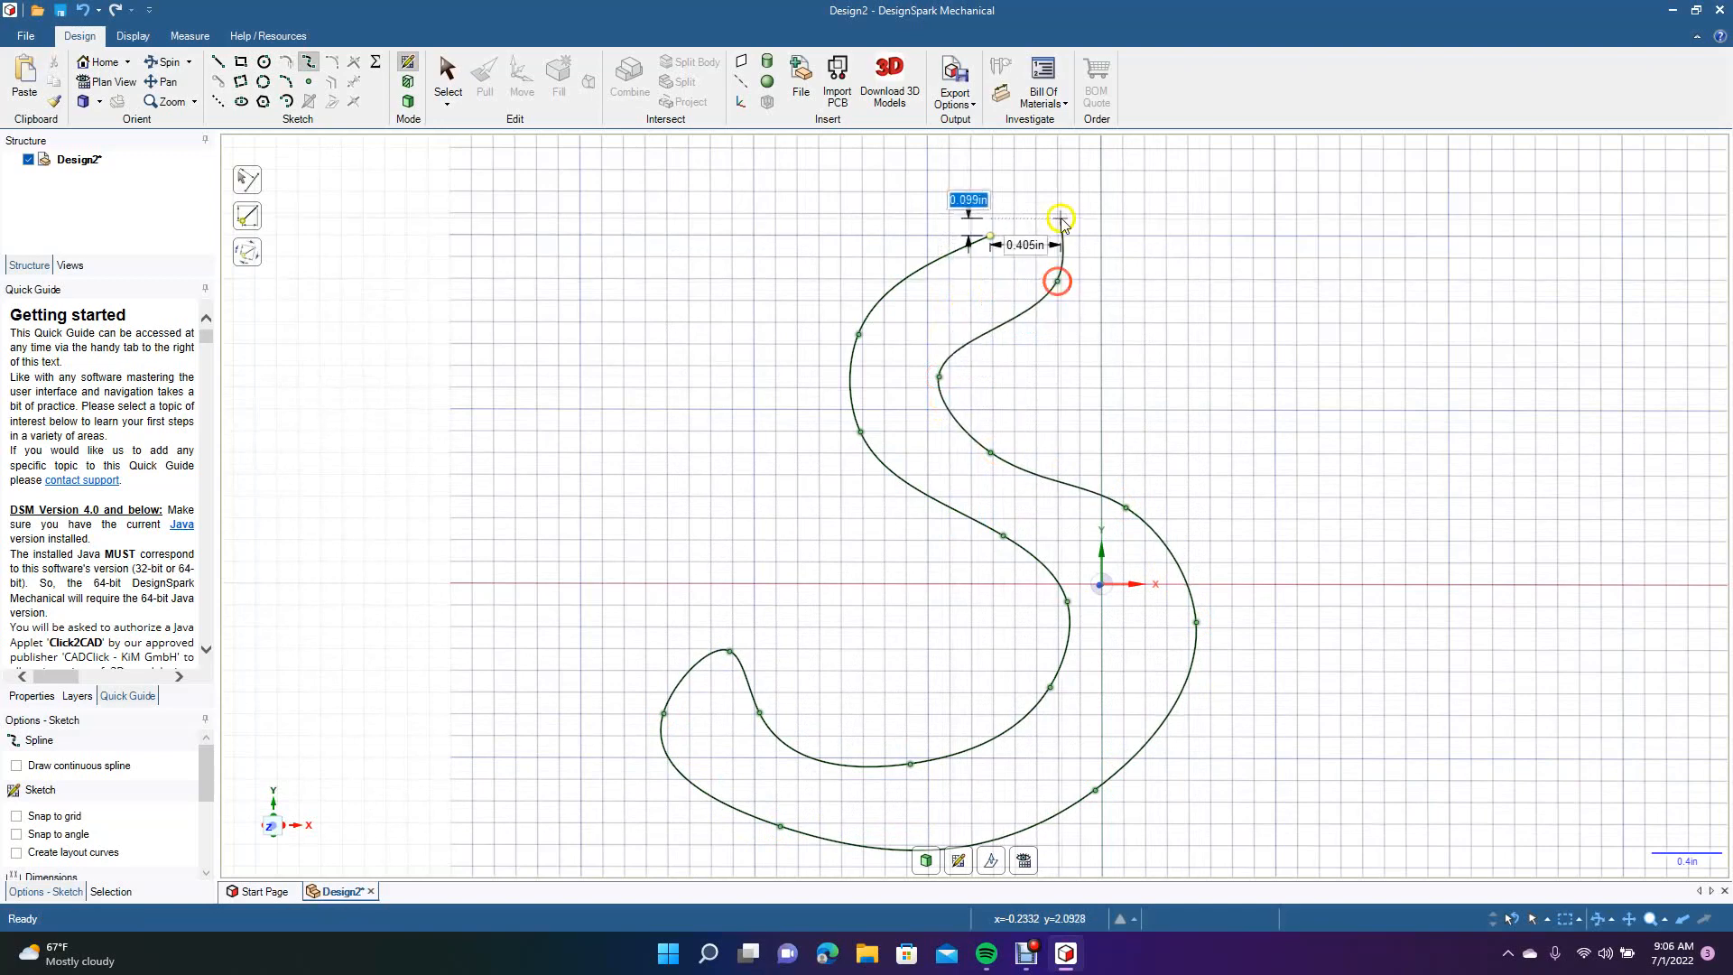
pyautogui.click(992, 236)
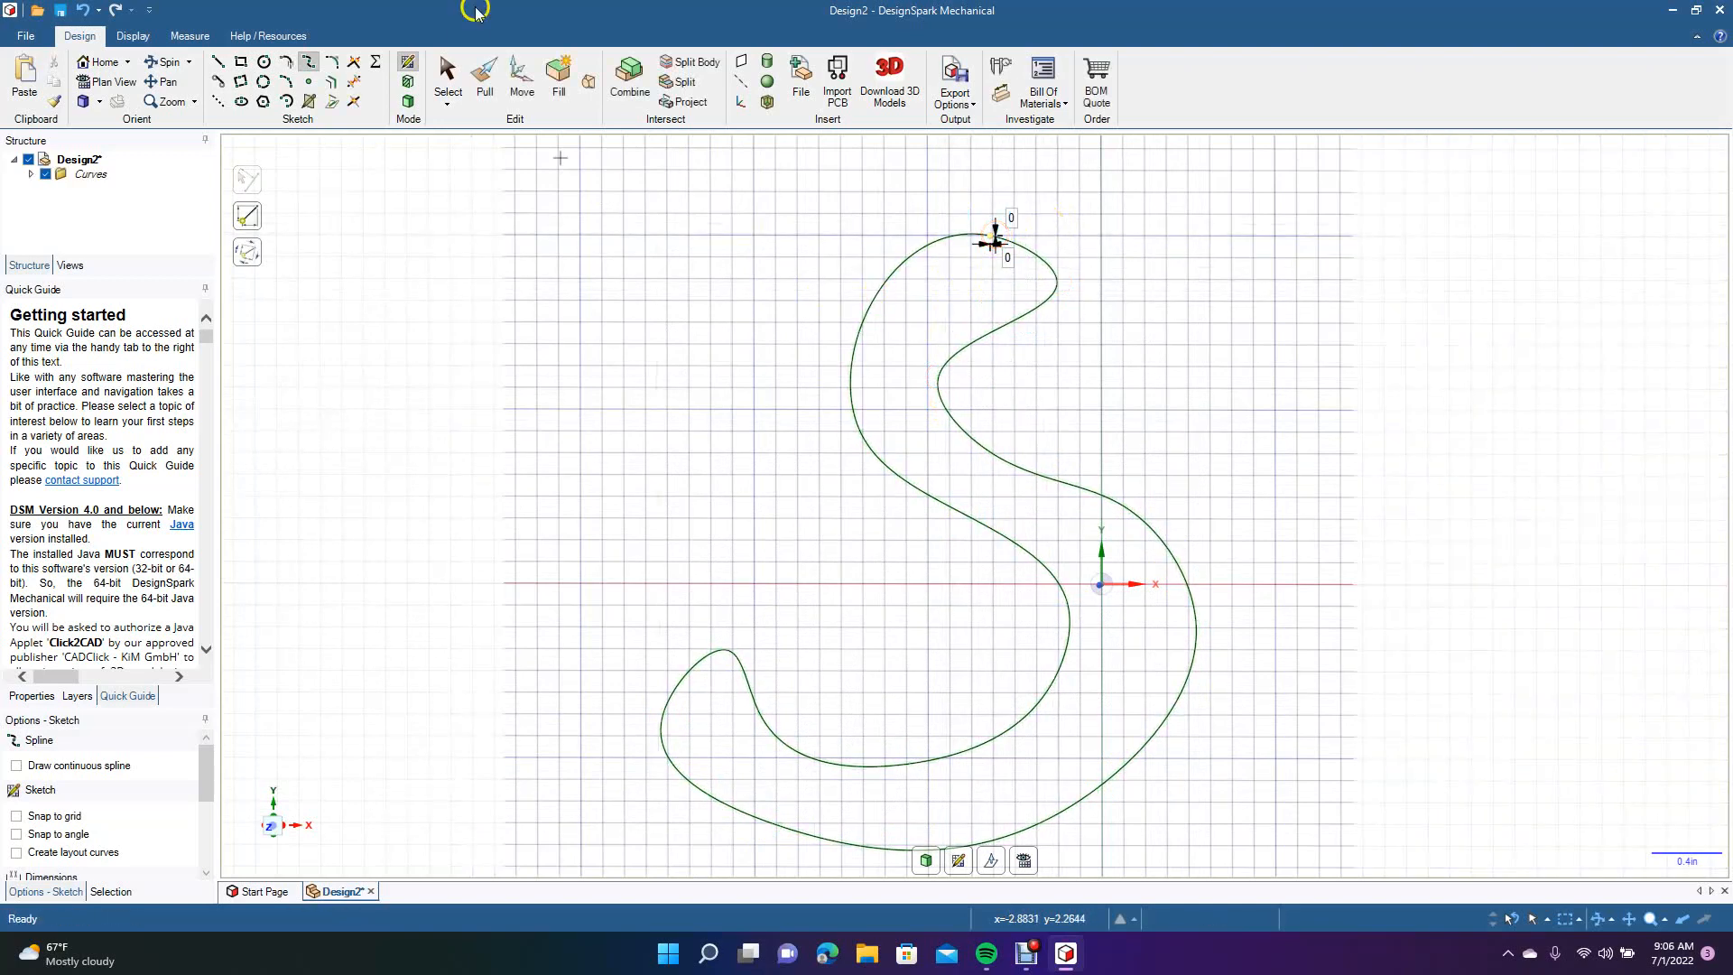
# Reshape the S-shaped spline by moving control points around its upper hook and right-hand bend slightly inward.
pyautogui.click(448, 78)
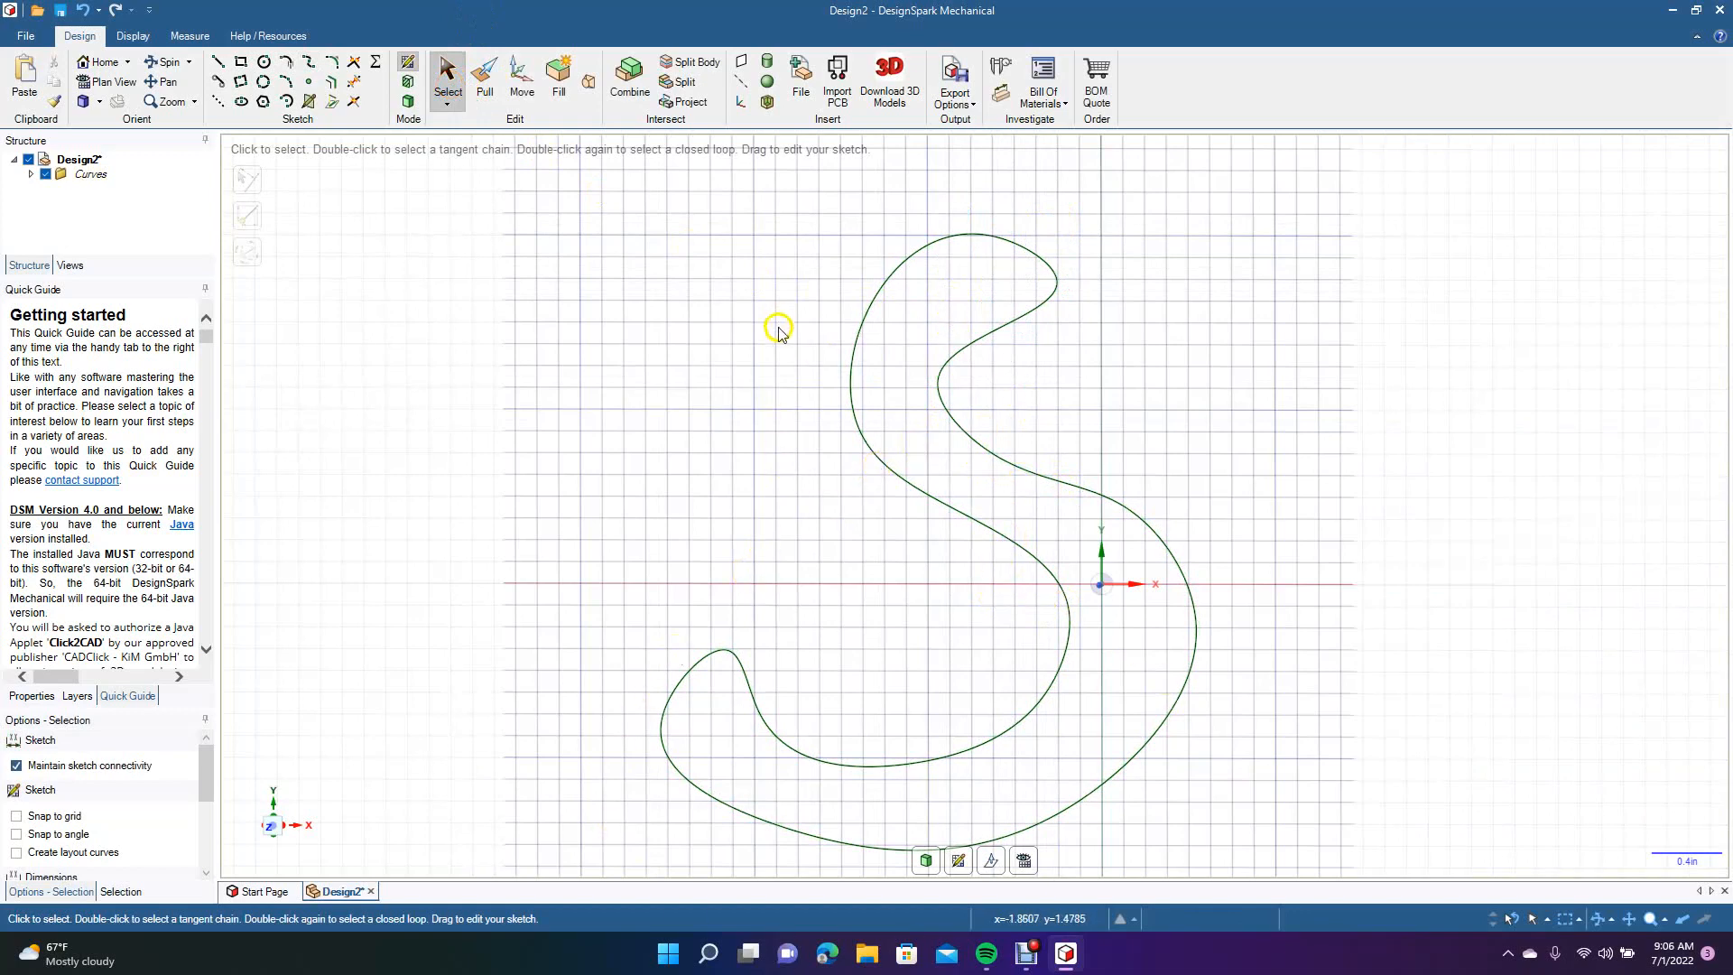
pyautogui.click(851, 405)
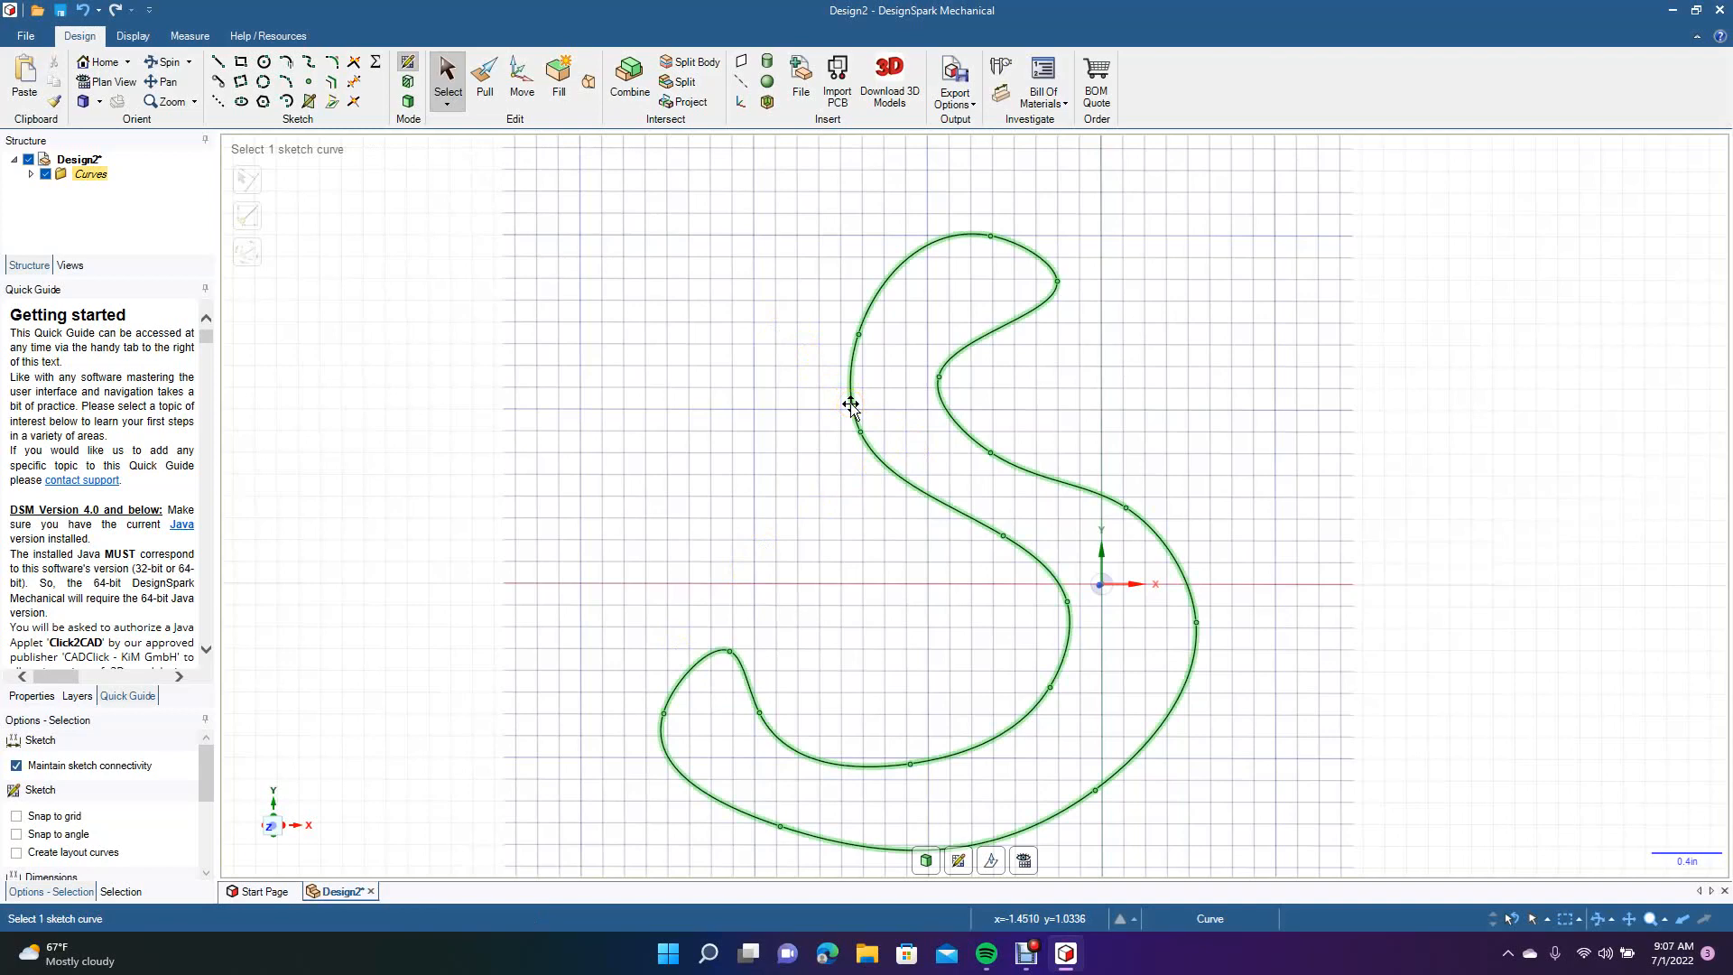
pyautogui.click(844, 402)
pyautogui.click(851, 414)
pyautogui.click(849, 414)
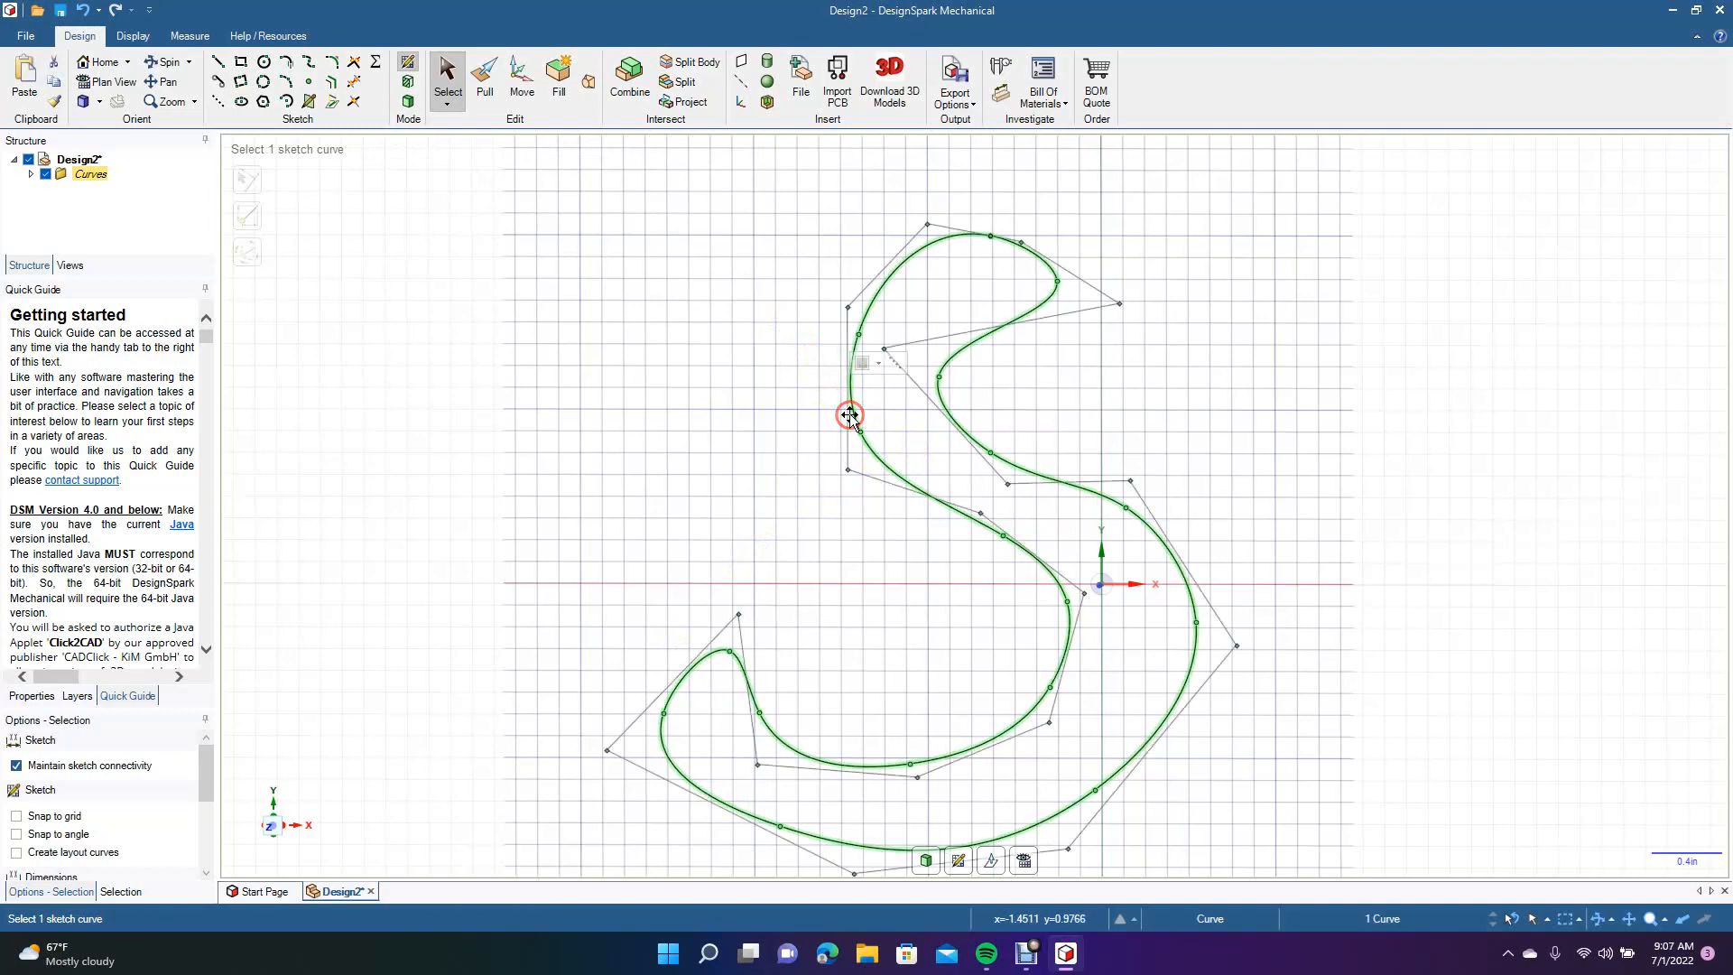
pyautogui.click(884, 347)
pyautogui.moveTo(884, 347); pyautogui.dragTo(941, 316)
pyautogui.moveTo(1120, 303); pyautogui.dragTo(1065, 313)
pyautogui.moveTo(1130, 480)
pyautogui.mouseDown()
pyautogui.moveTo(1101, 480)
pyautogui.moveTo(1115, 469)
pyautogui.mouseUp()
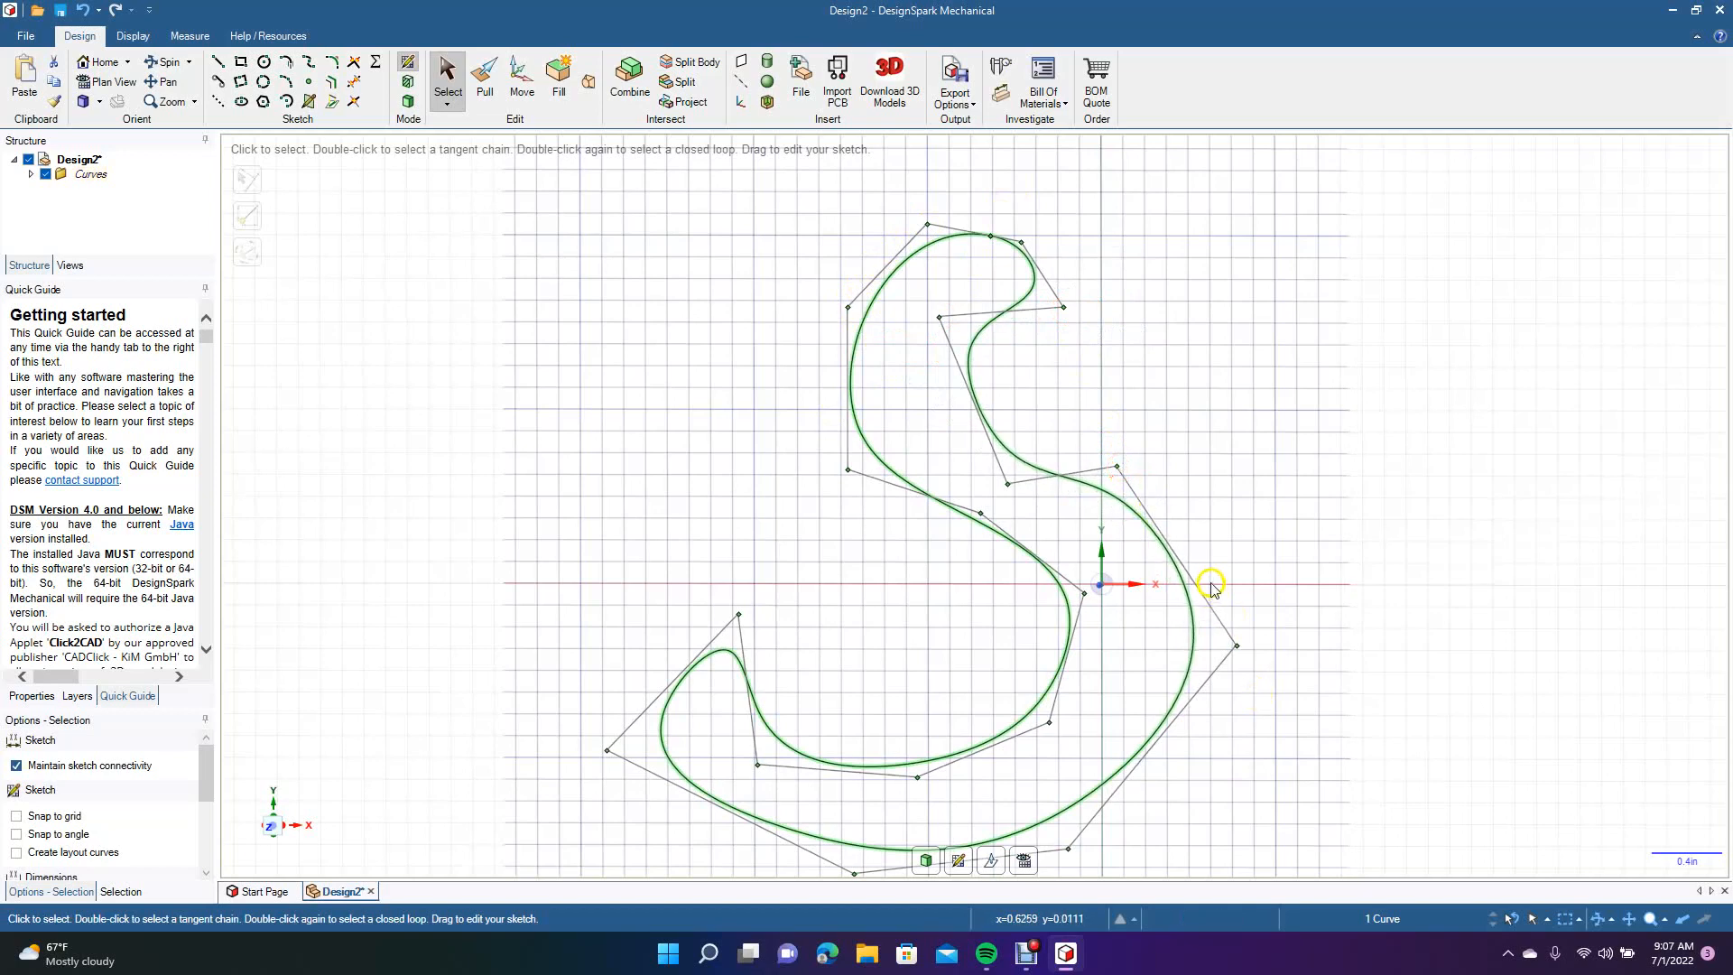
pyautogui.moveTo(1233, 645); pyautogui.dragTo(1205, 642)
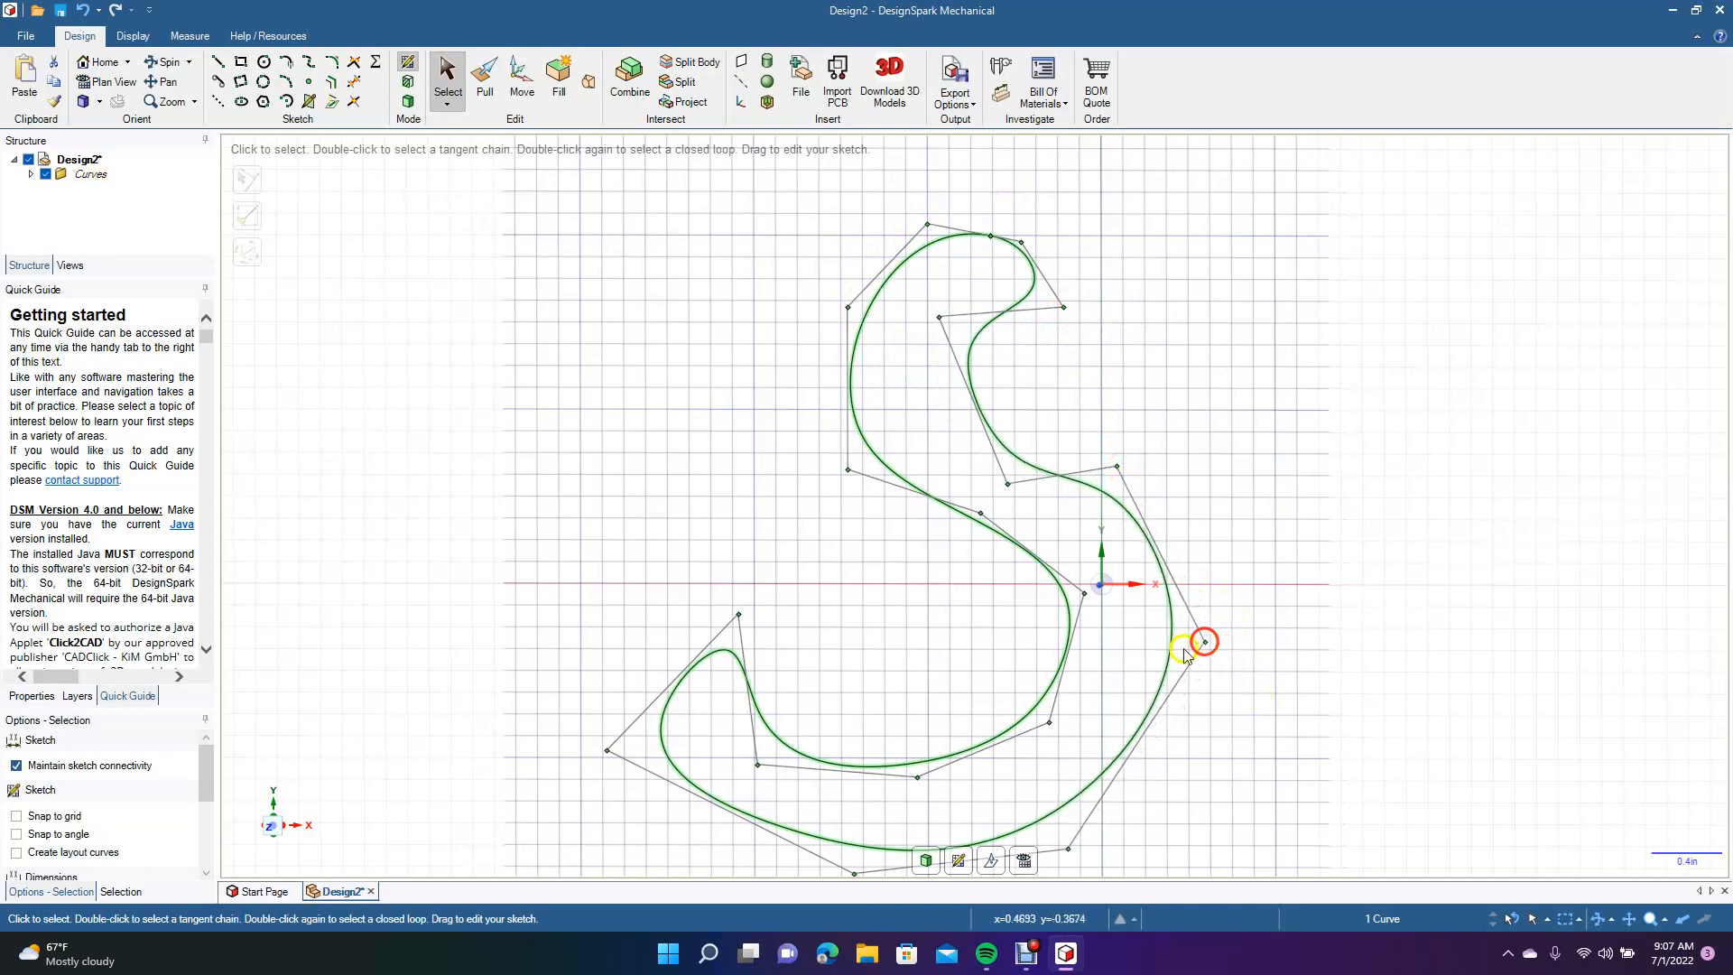
pyautogui.moveTo(1087, 594); pyautogui.dragTo(1077, 601)
# Select the entire S-shaped spline curve and delete it.
pyautogui.click(566, 354)
pyautogui.click(851, 409)
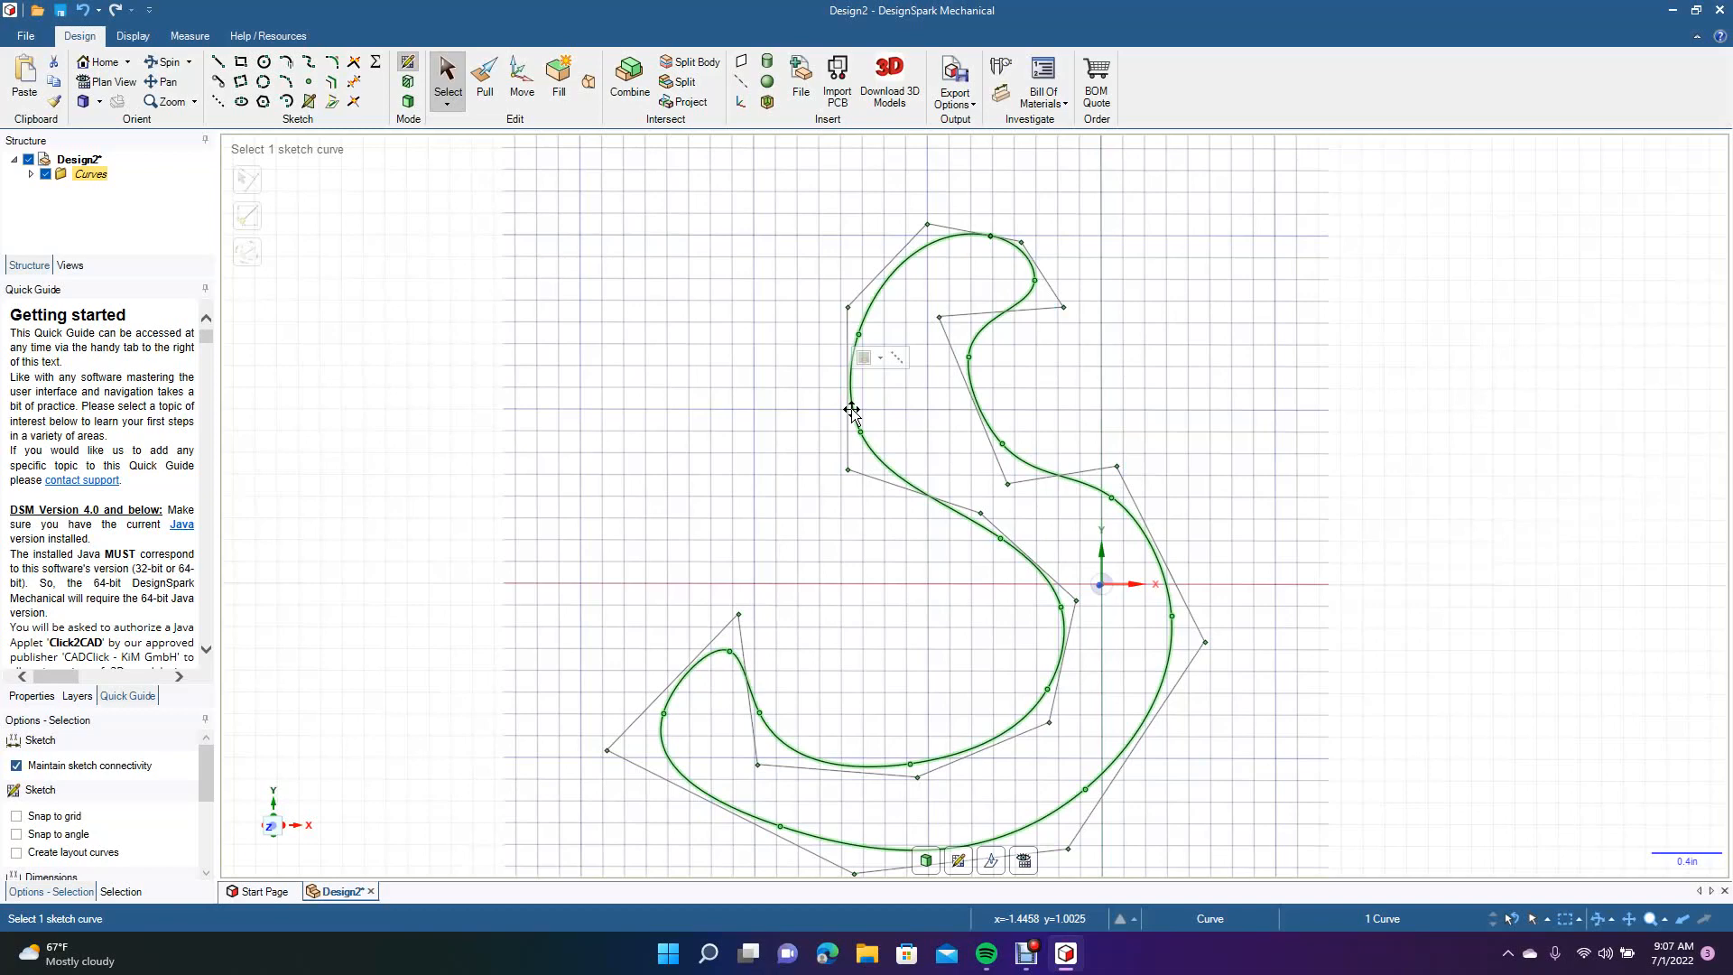
pyautogui.click(939, 317)
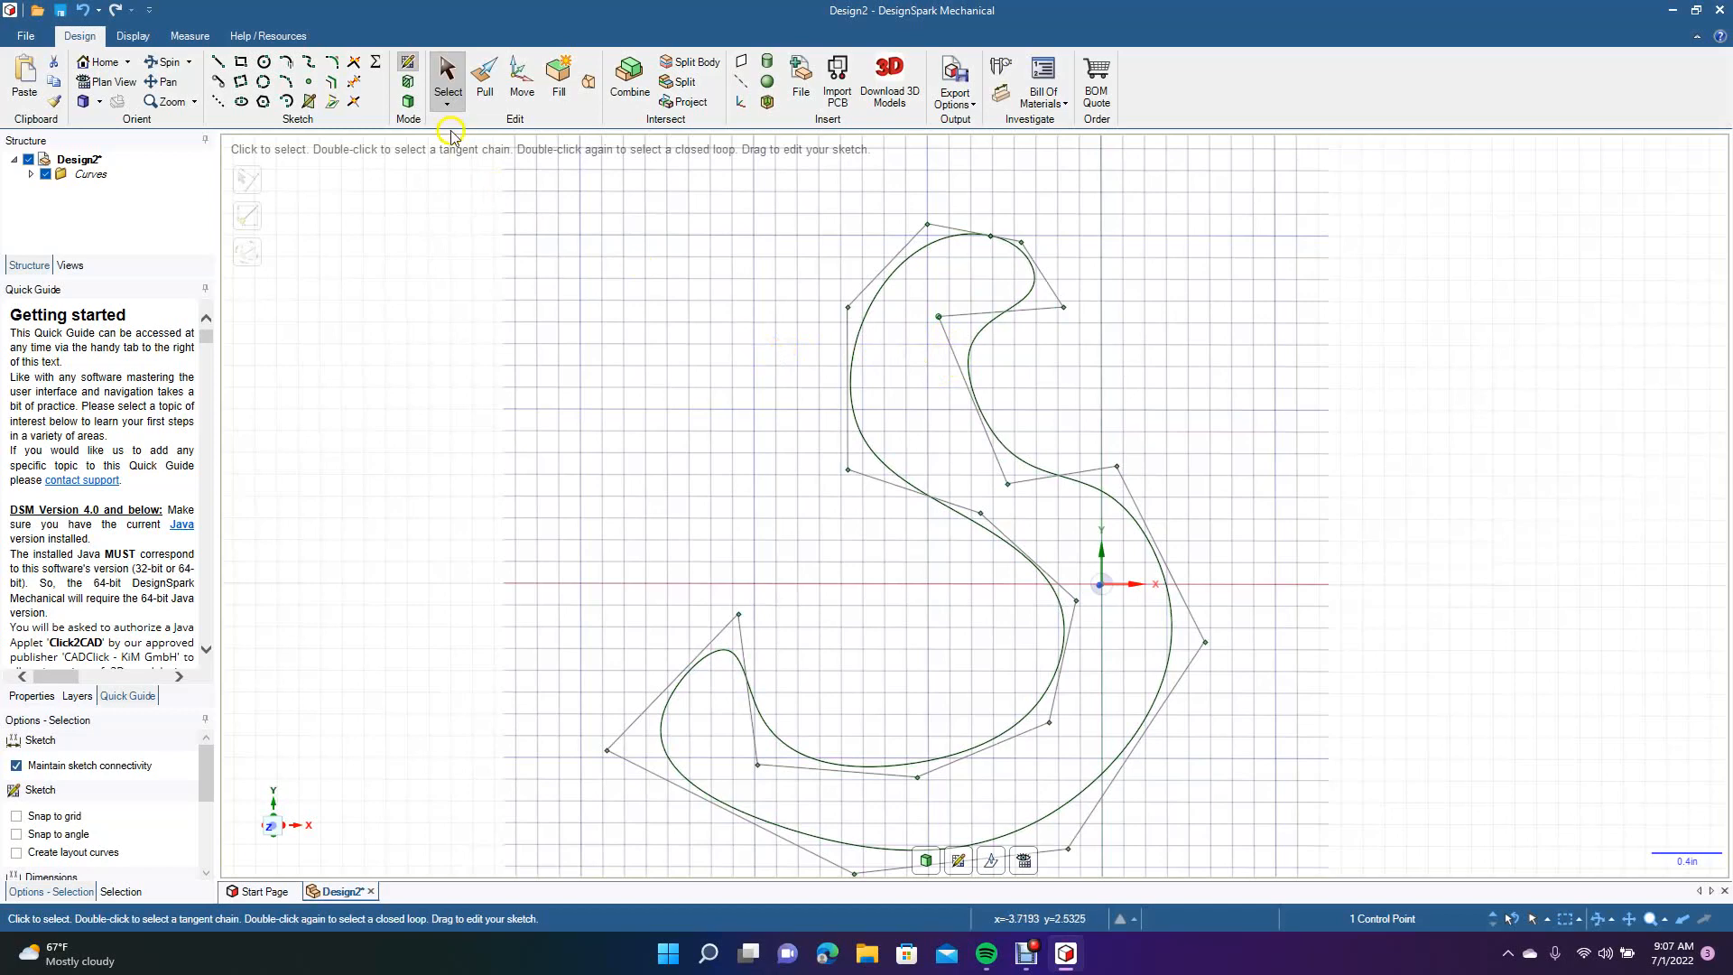
pyautogui.click(447, 76)
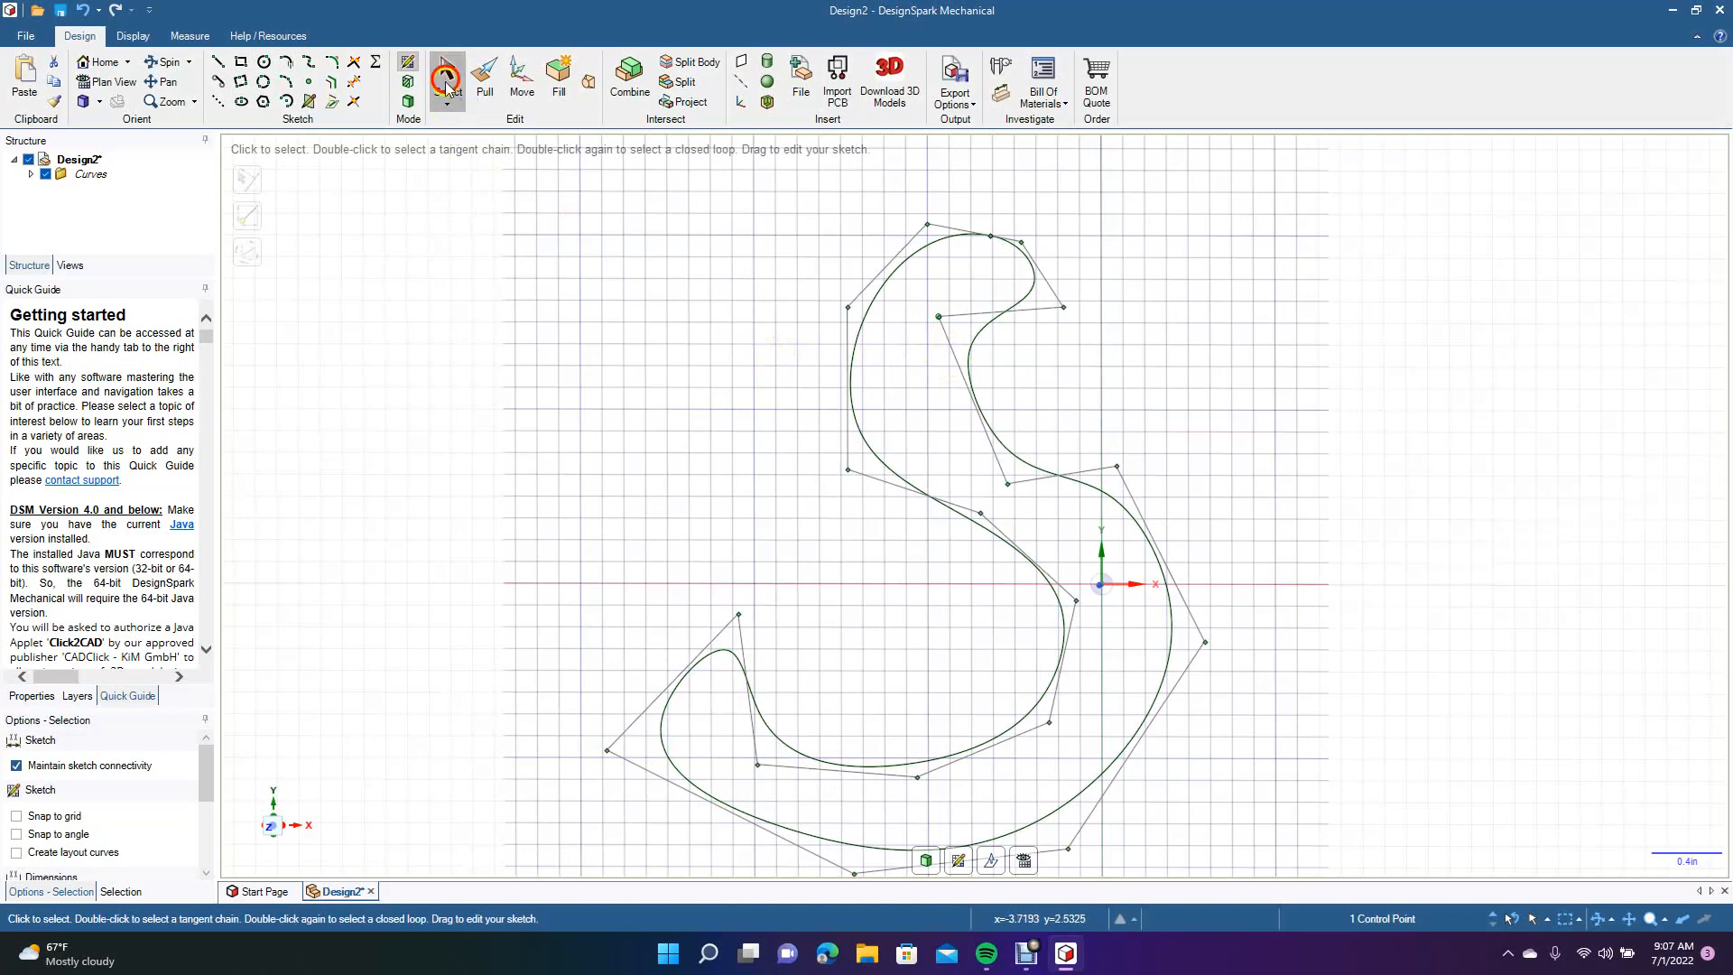
pyautogui.click(850, 415)
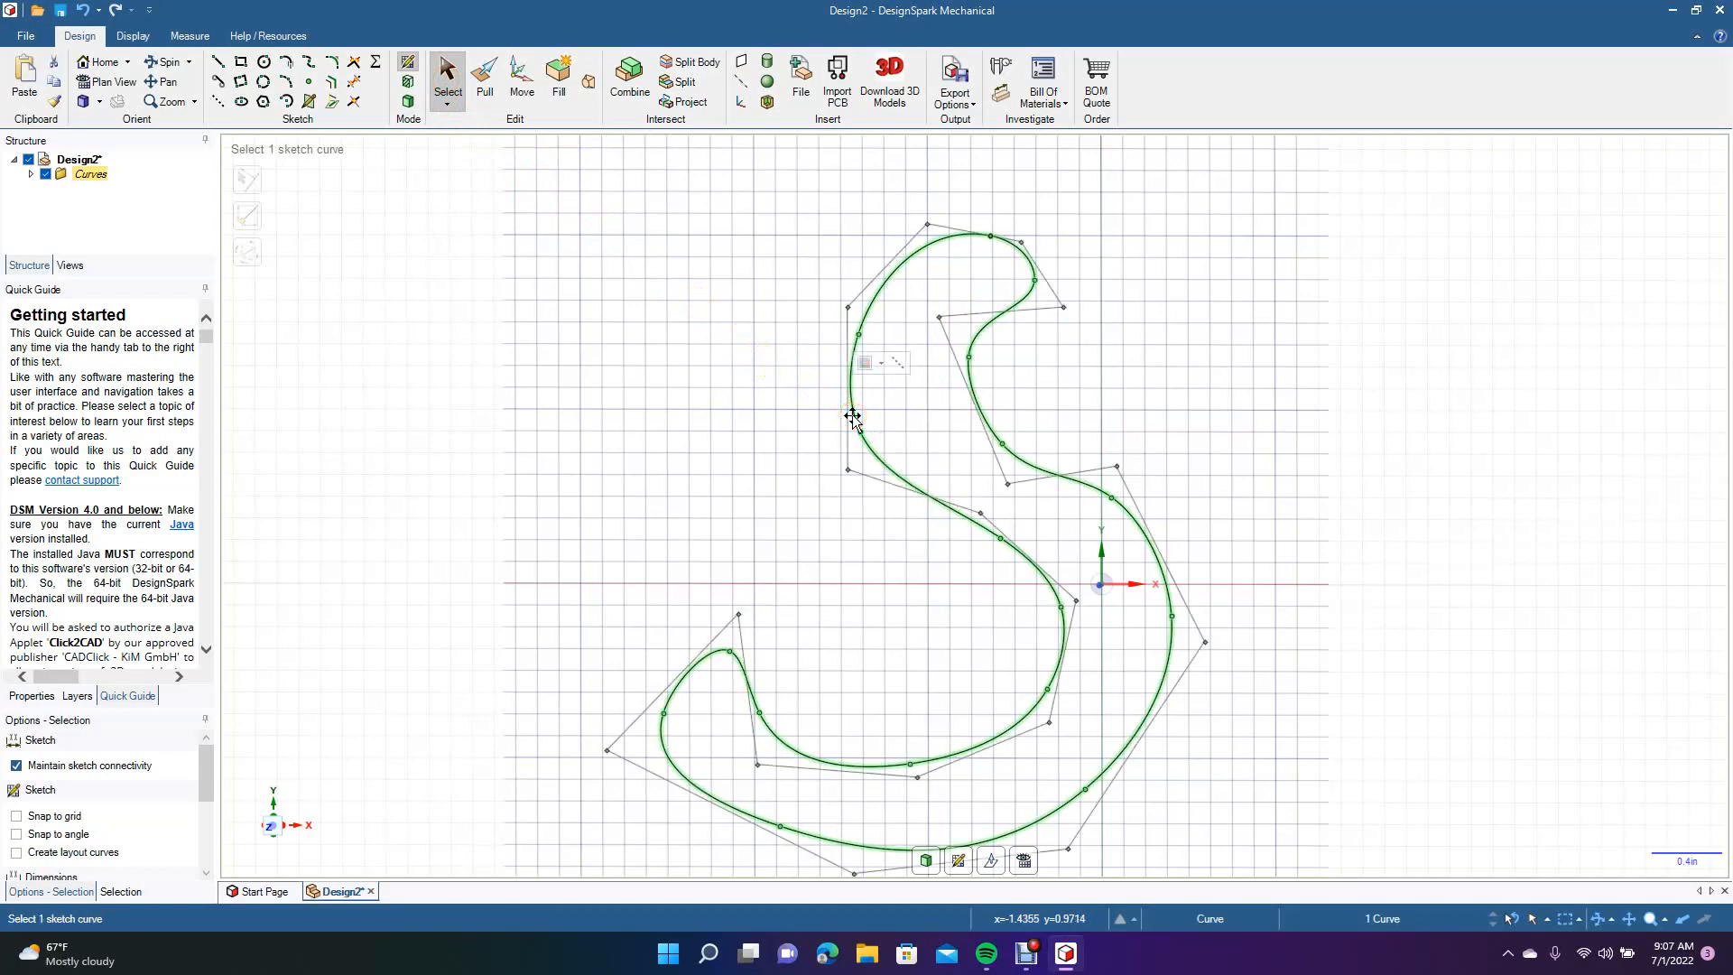
pyautogui.press('Delete')
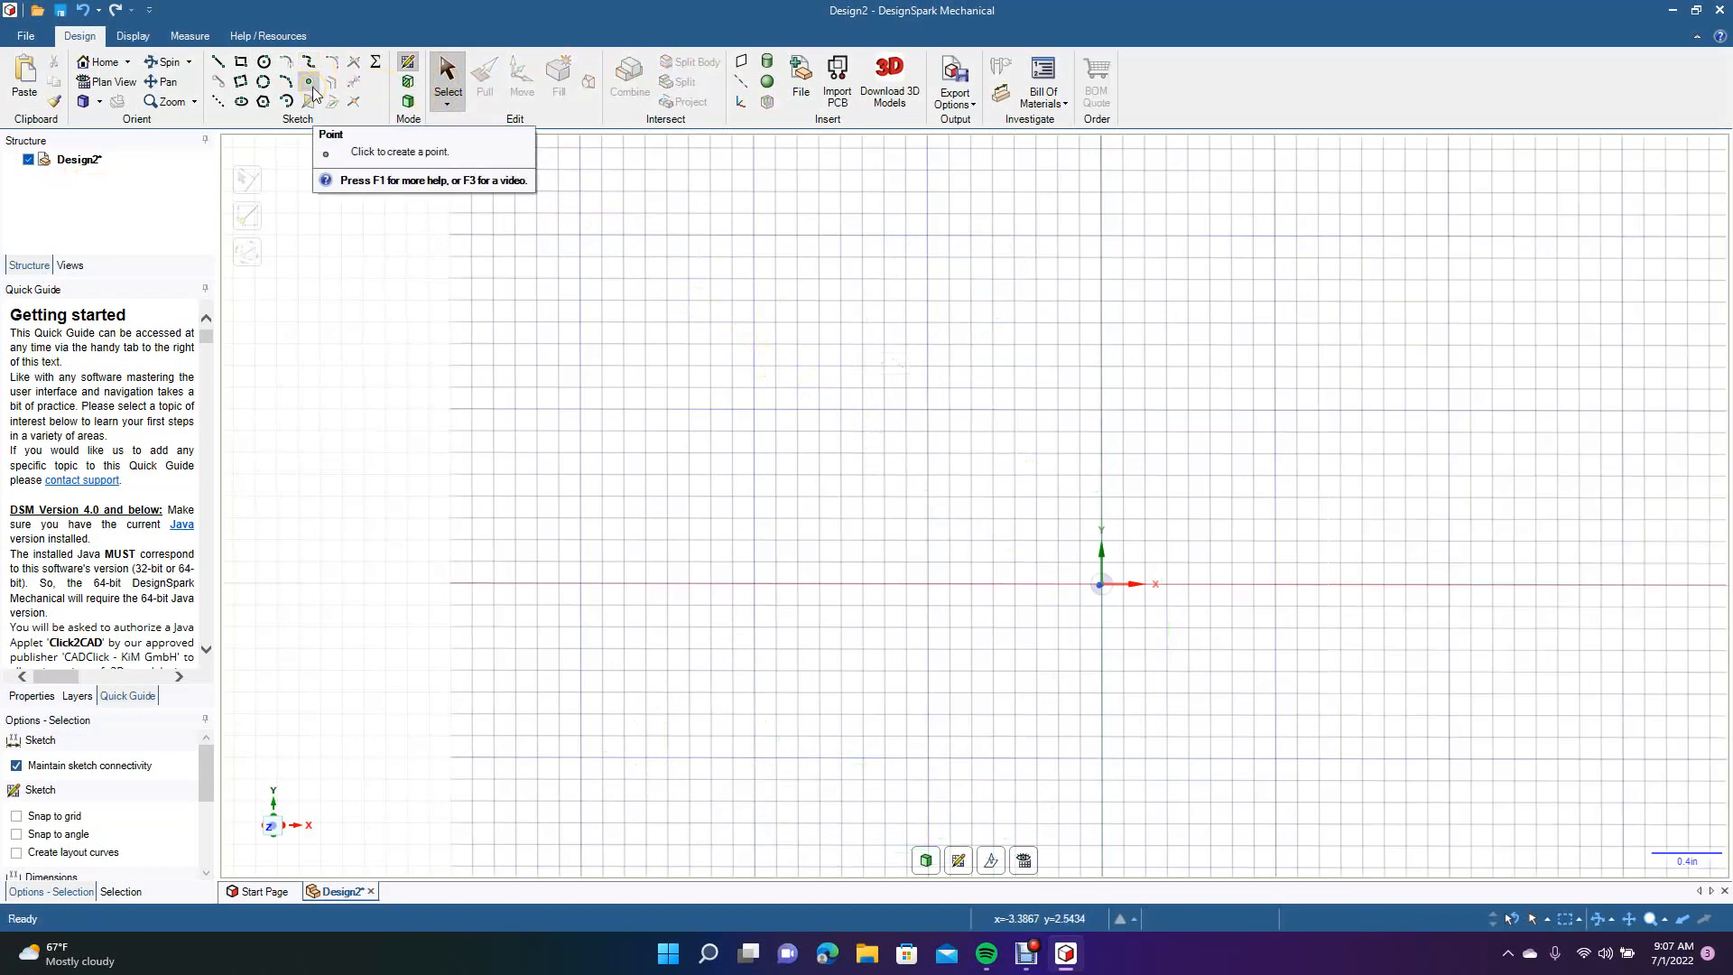
# Turn on grid snapping and place four separate sketch points spread out around the origin.
pyautogui.click(309, 83)
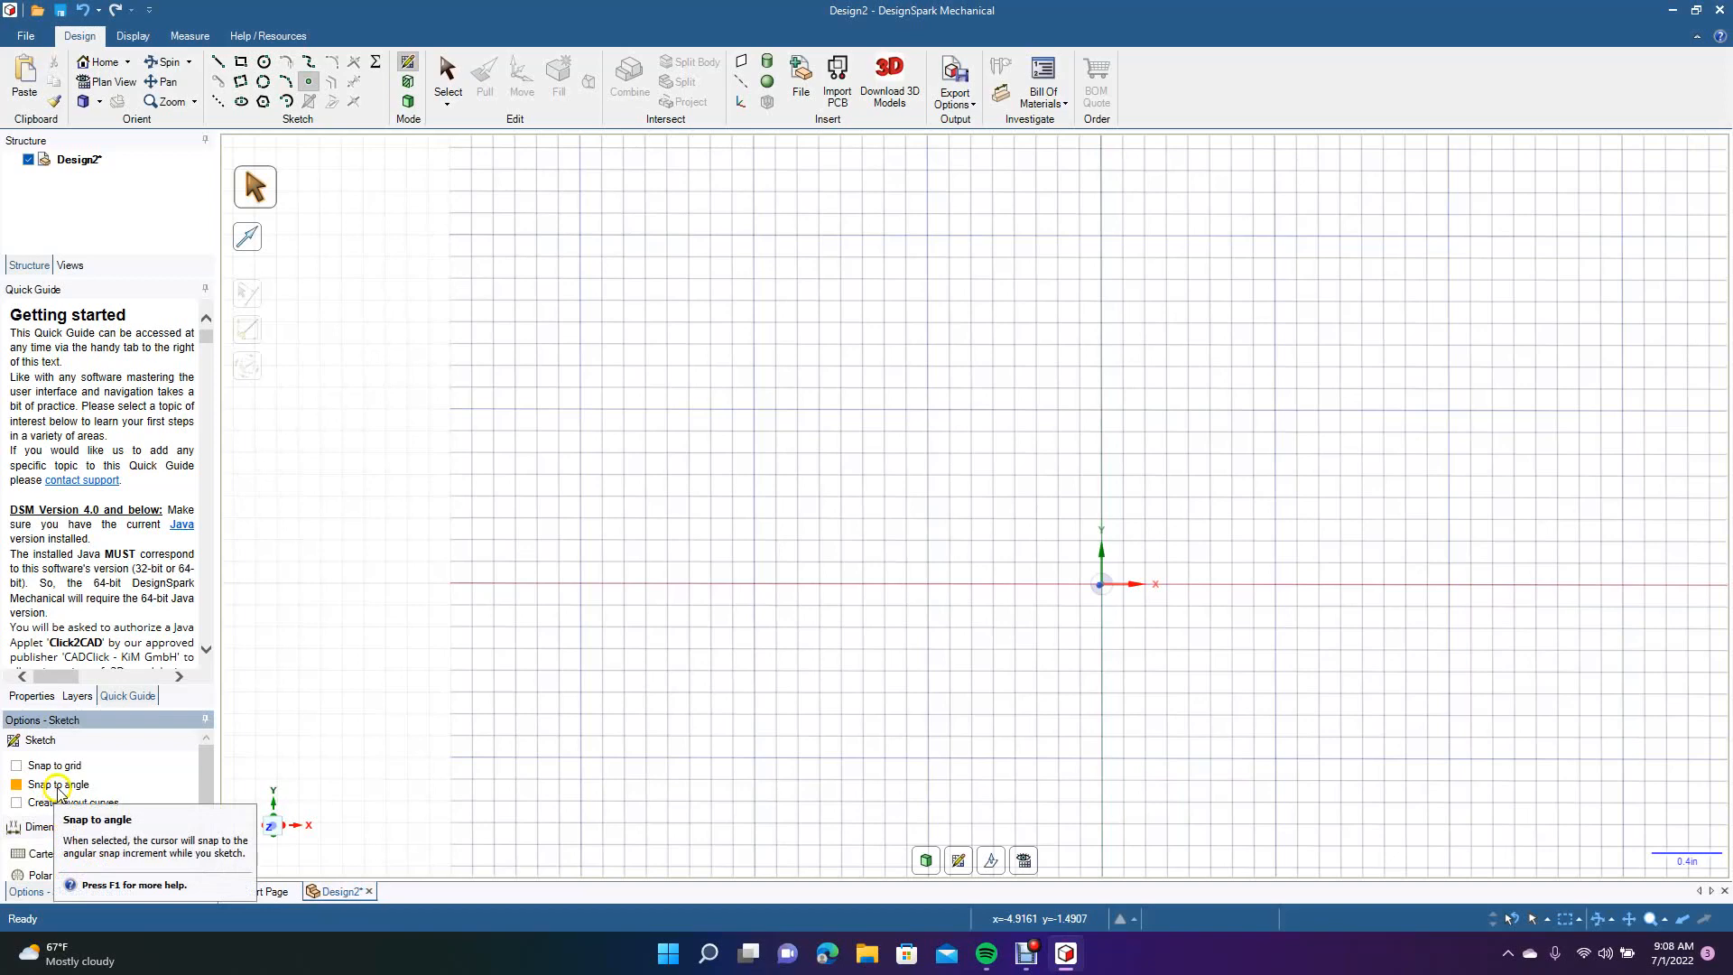
pyautogui.click(47, 764)
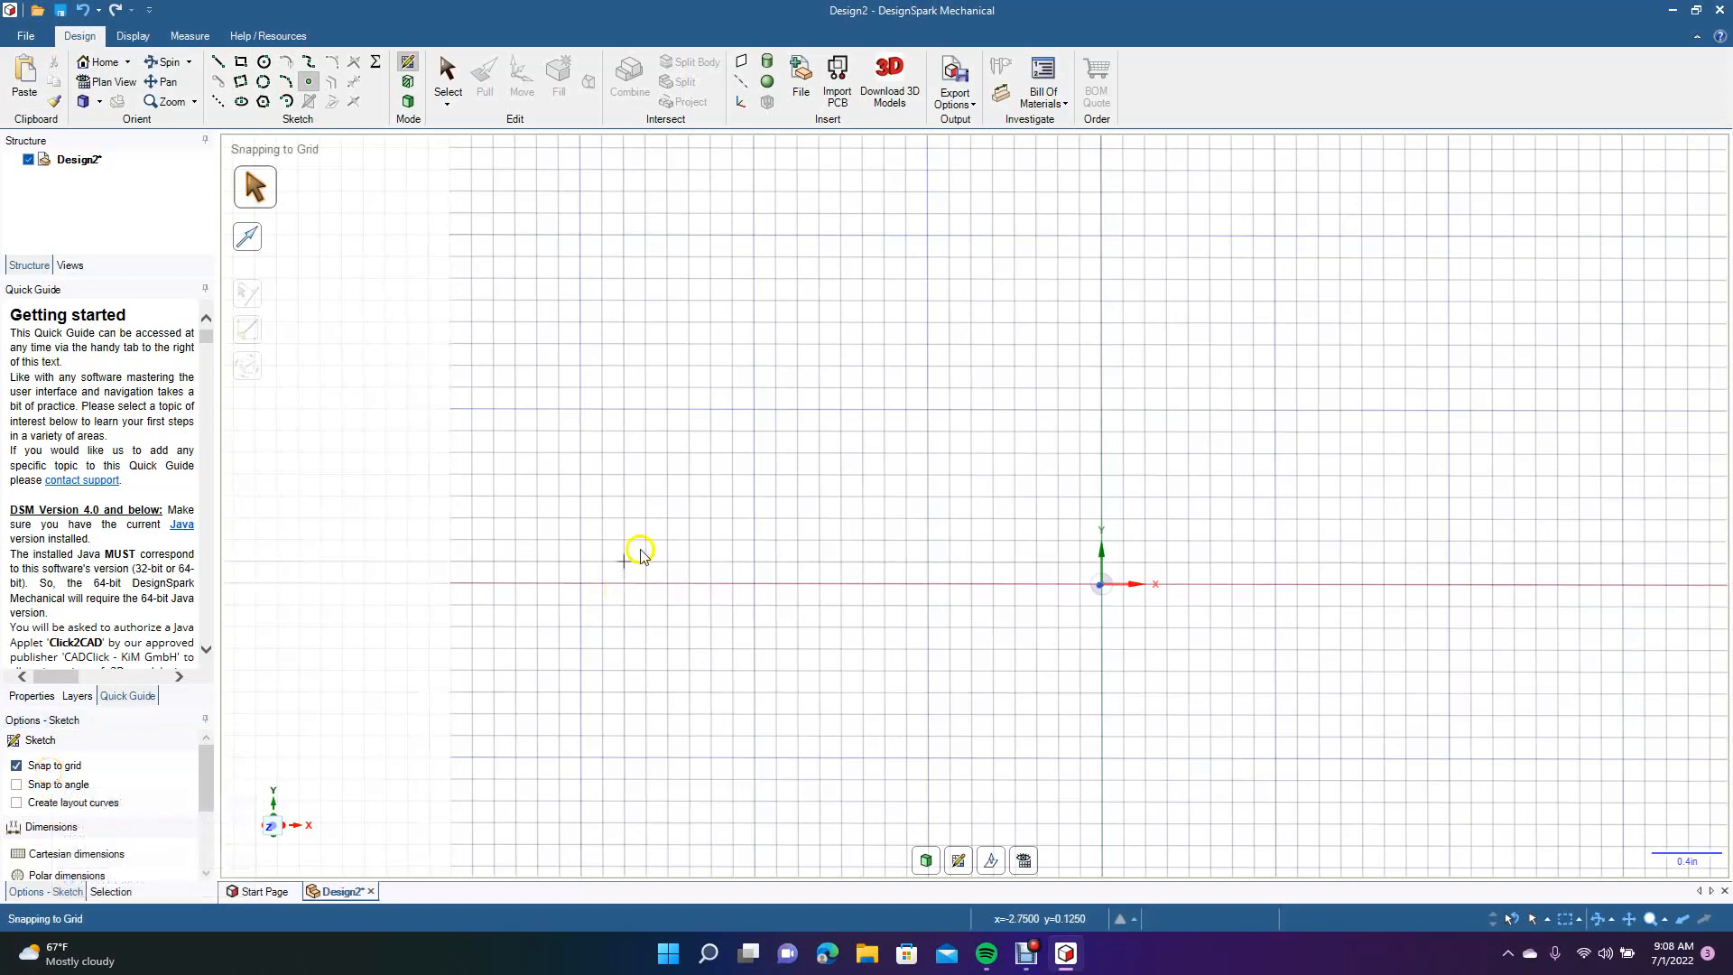
pyautogui.click(700, 394)
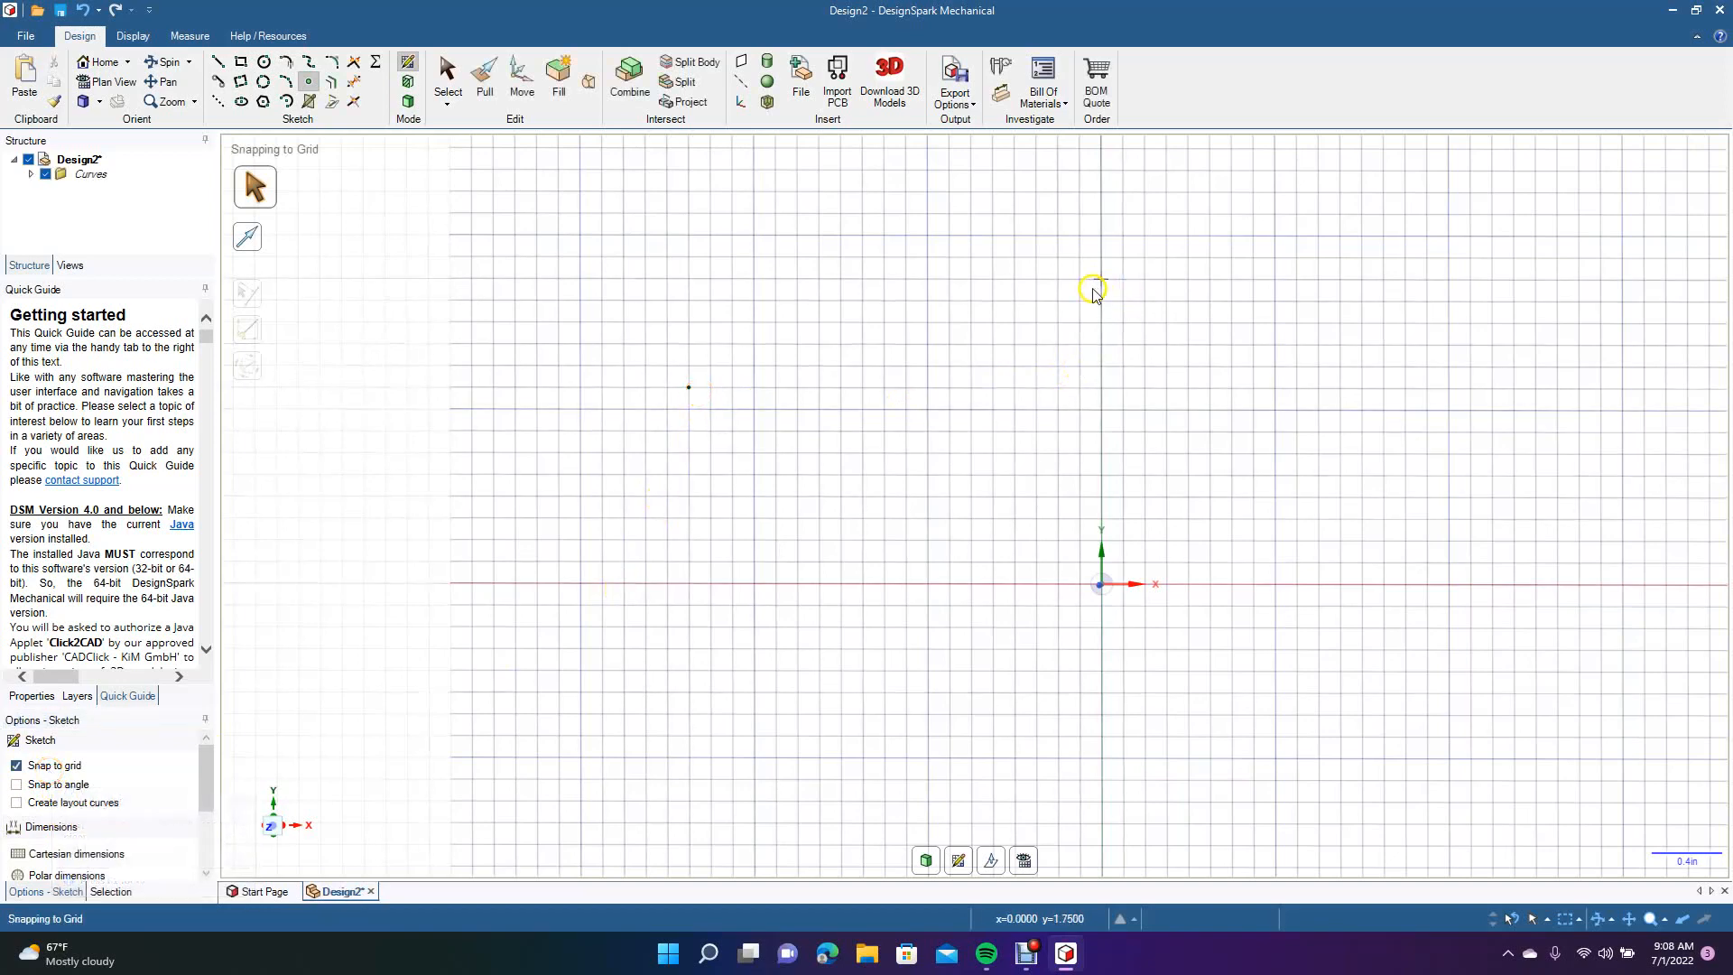
pyautogui.click(1081, 290)
pyautogui.click(1299, 484)
pyautogui.click(993, 564)
pyautogui.click(443, 81)
# Sketch a circle about 0.56 in in diameter, up and left of the leftmost point.
pyautogui.click(263, 62)
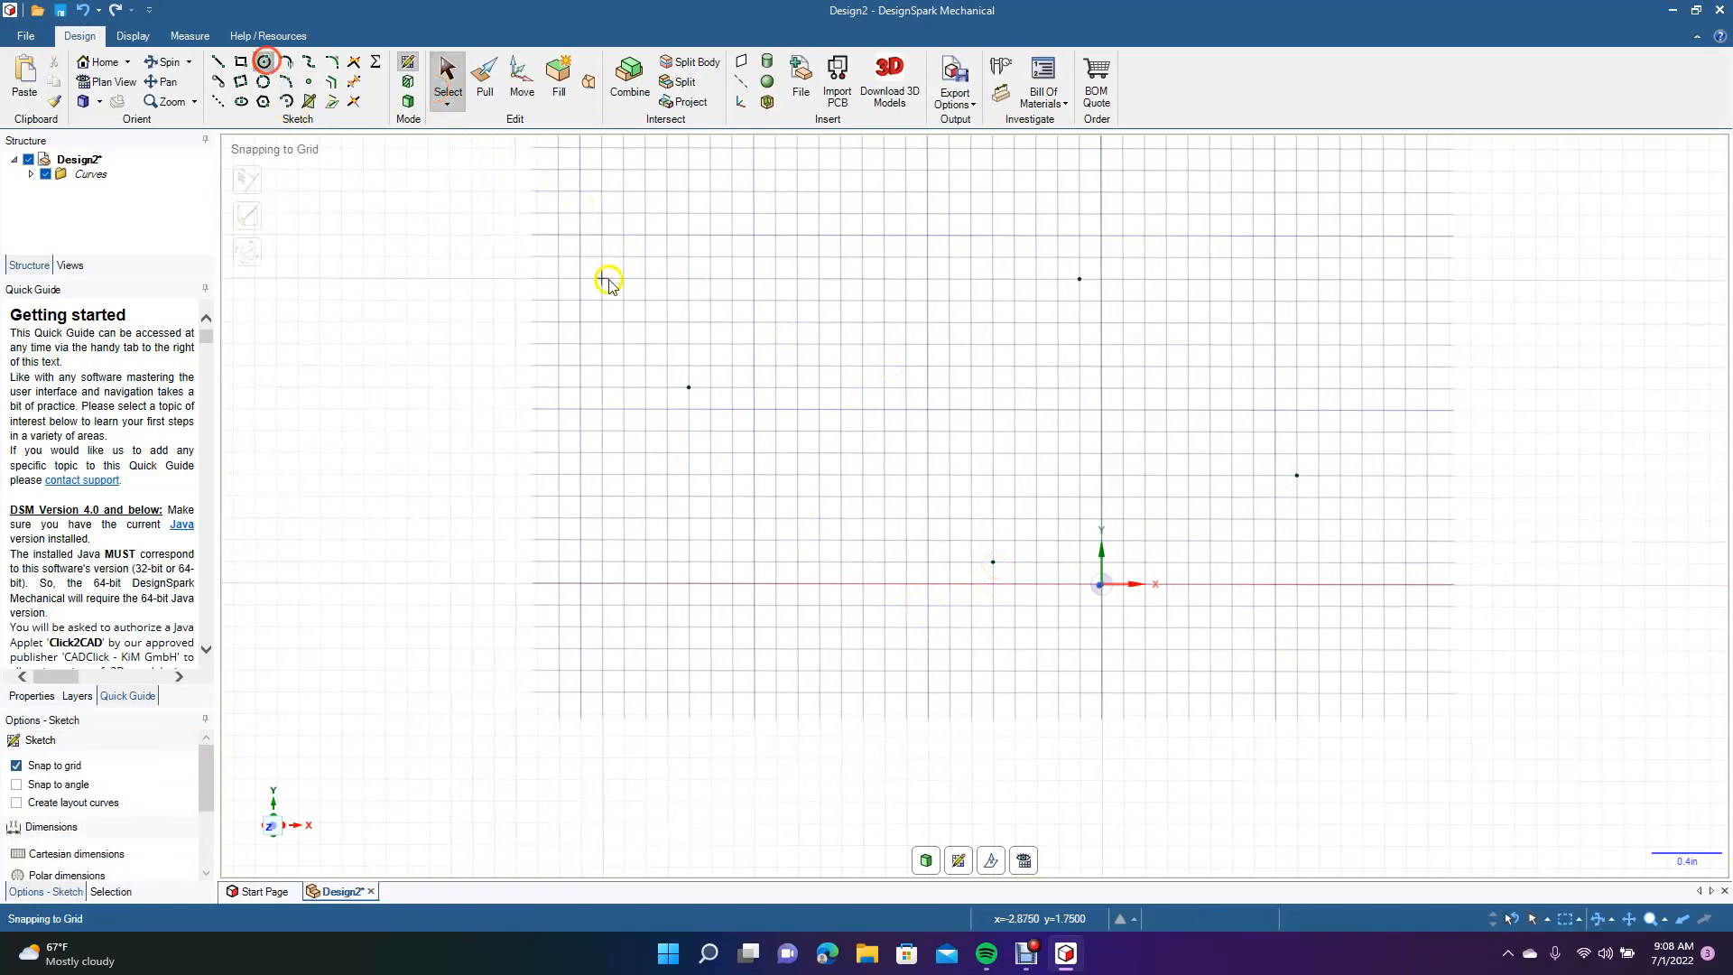
pyautogui.click(620, 307)
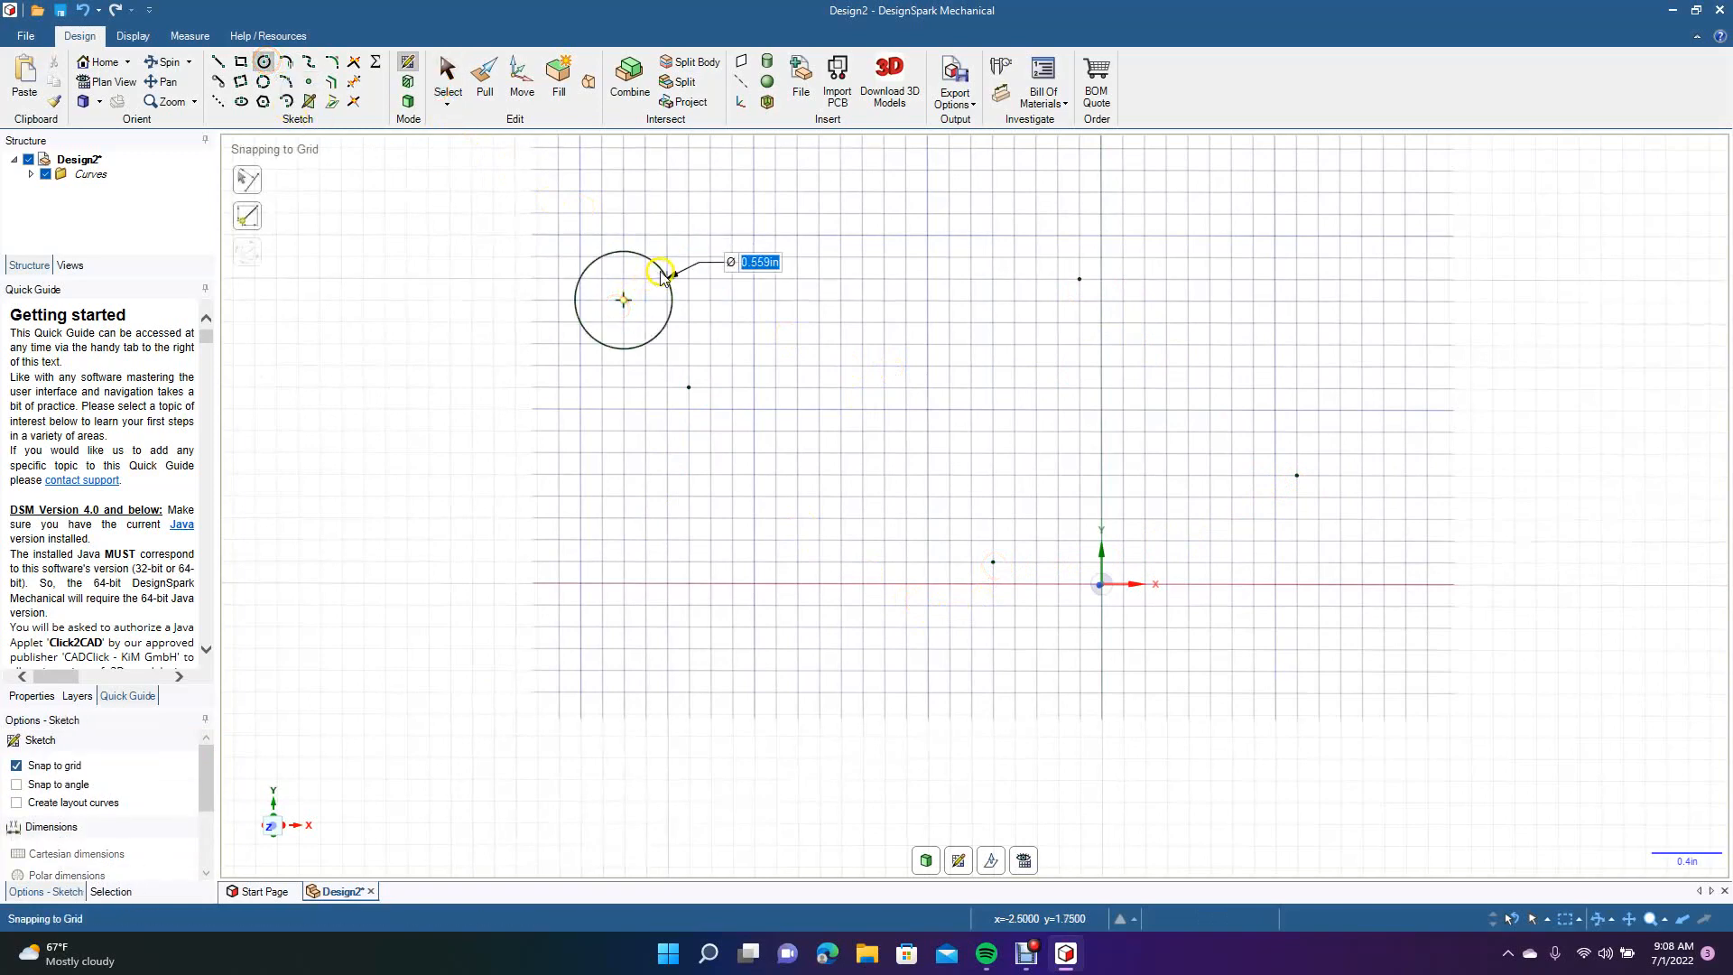
pyautogui.click(668, 328)
pyautogui.click(447, 79)
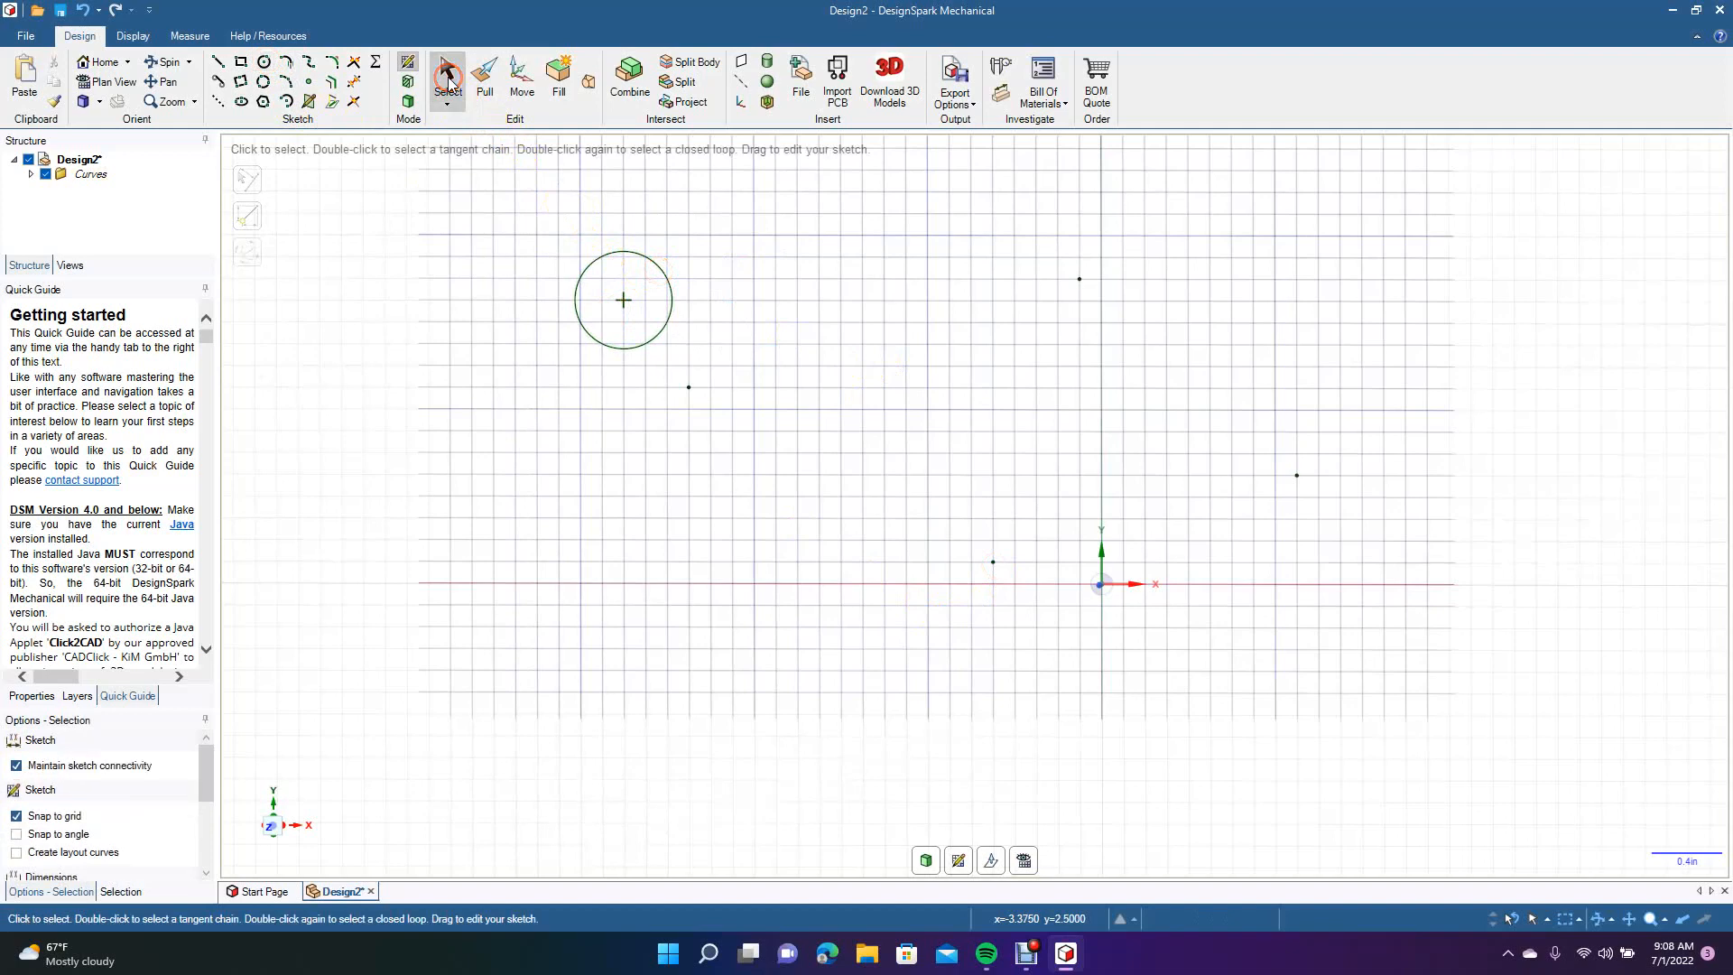
# Move the circle up to the leftmost sketch point so that its center lies on that point.
pyautogui.click(517, 84)
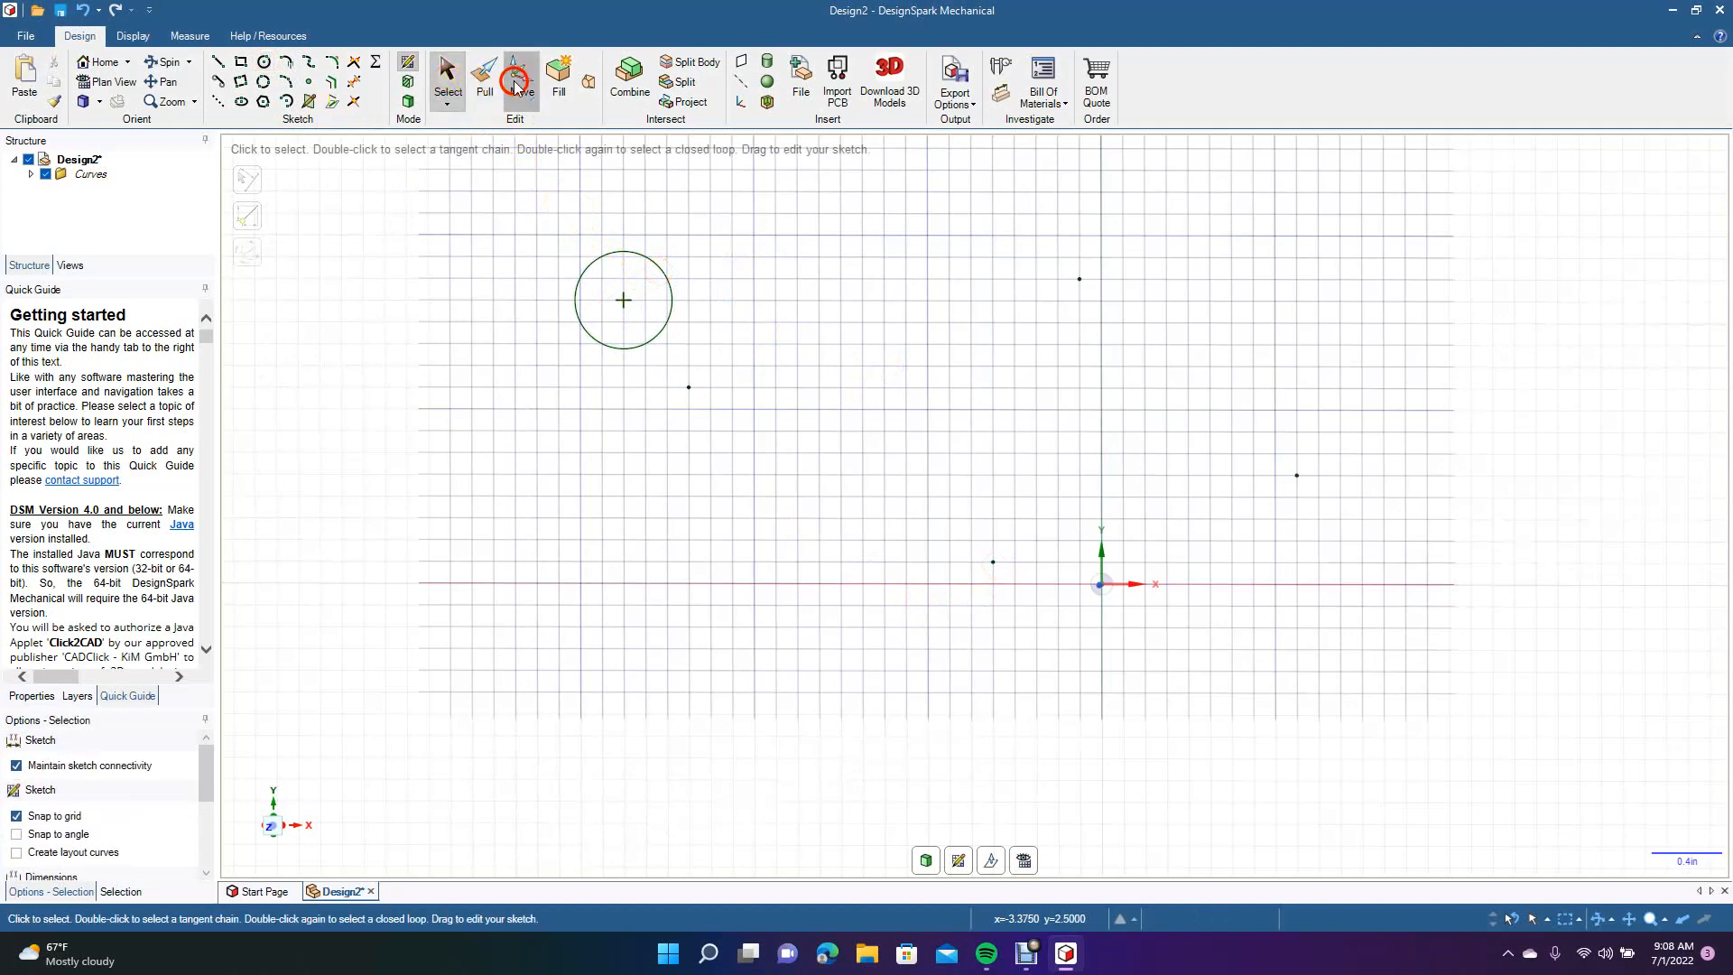
pyautogui.click(619, 261)
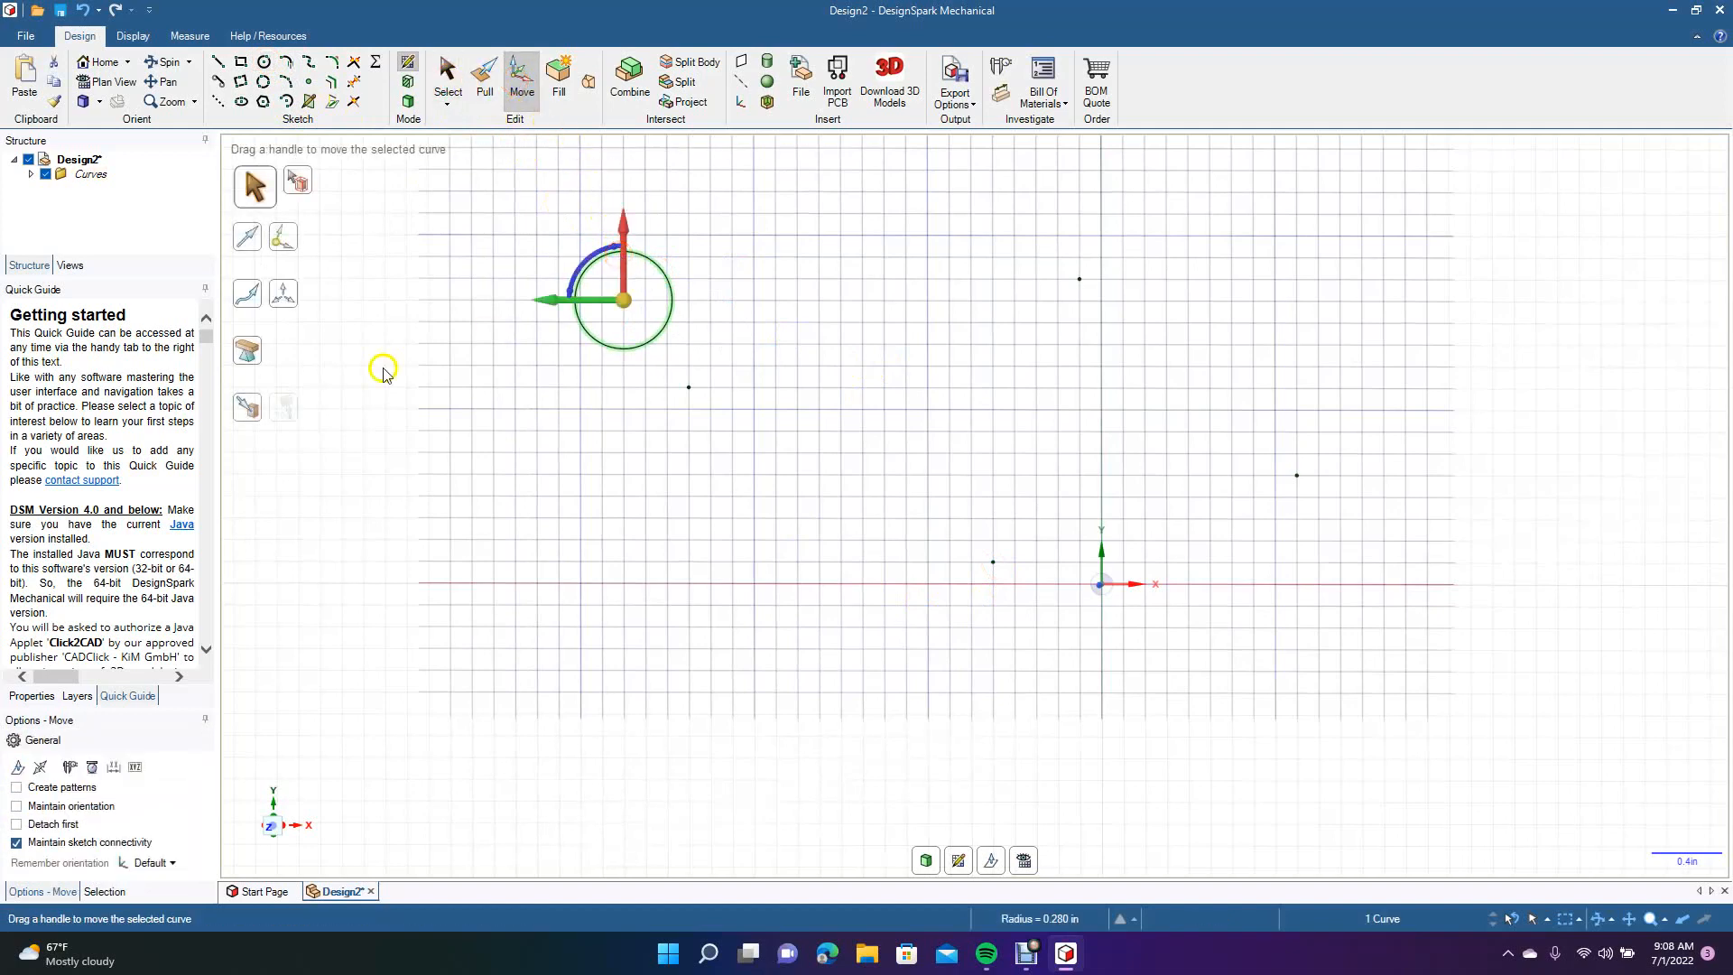
pyautogui.click(254, 411)
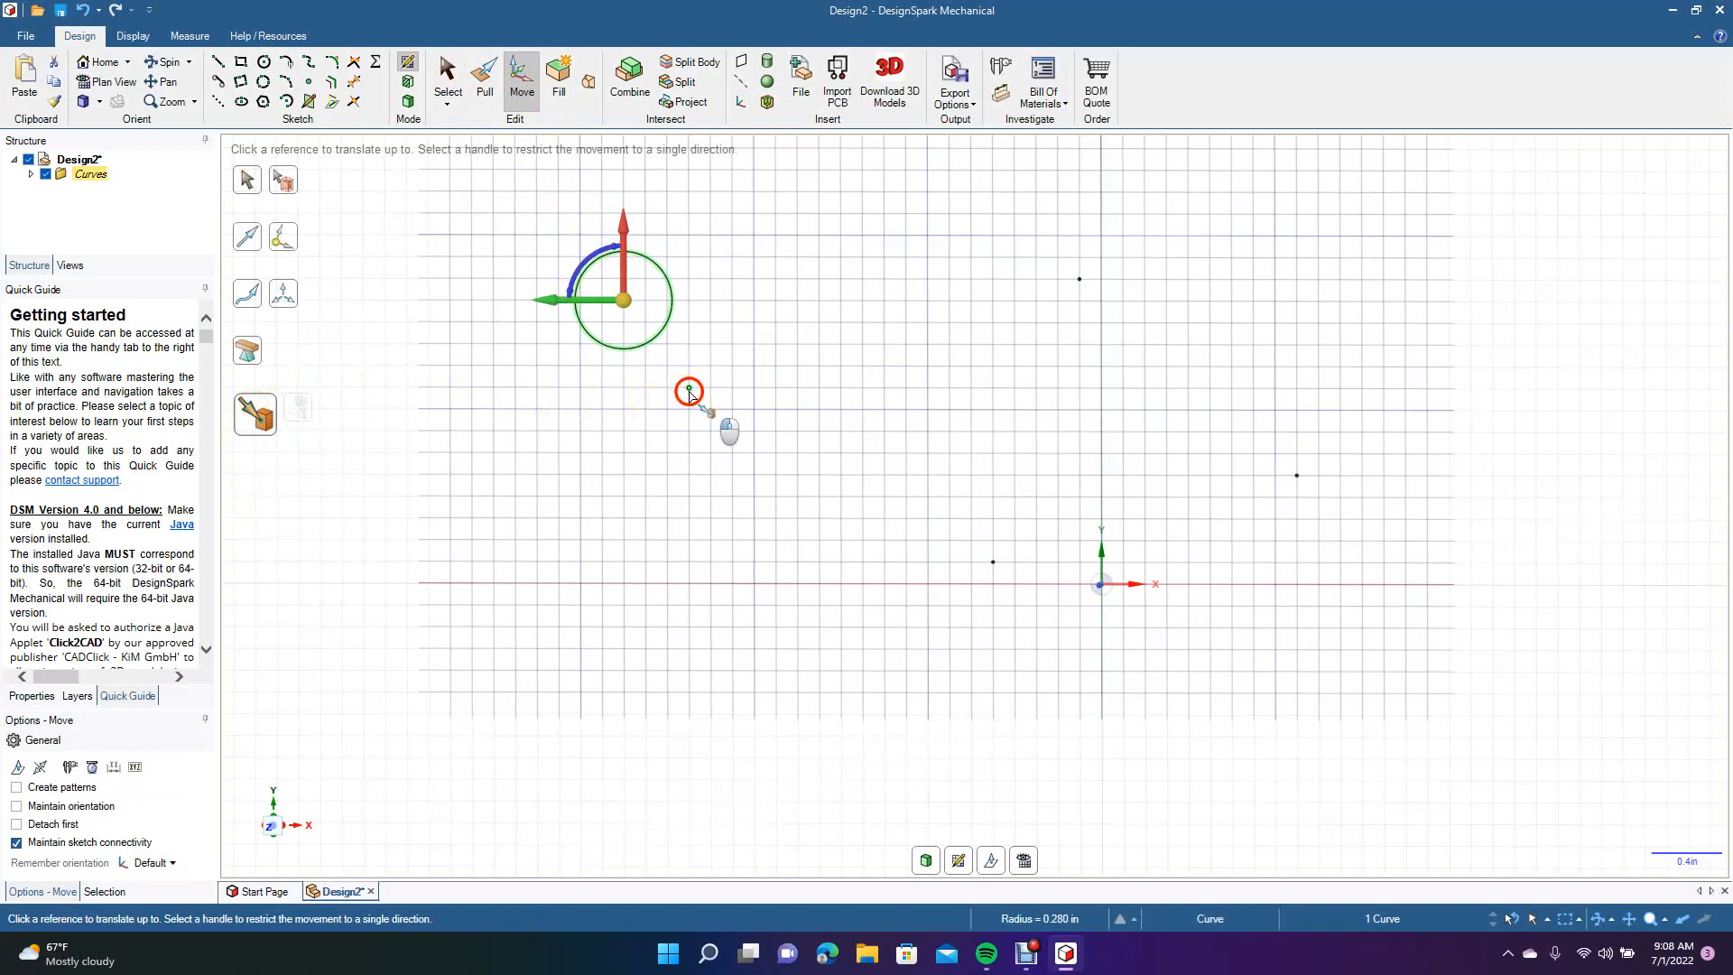
pyautogui.click(687, 389)
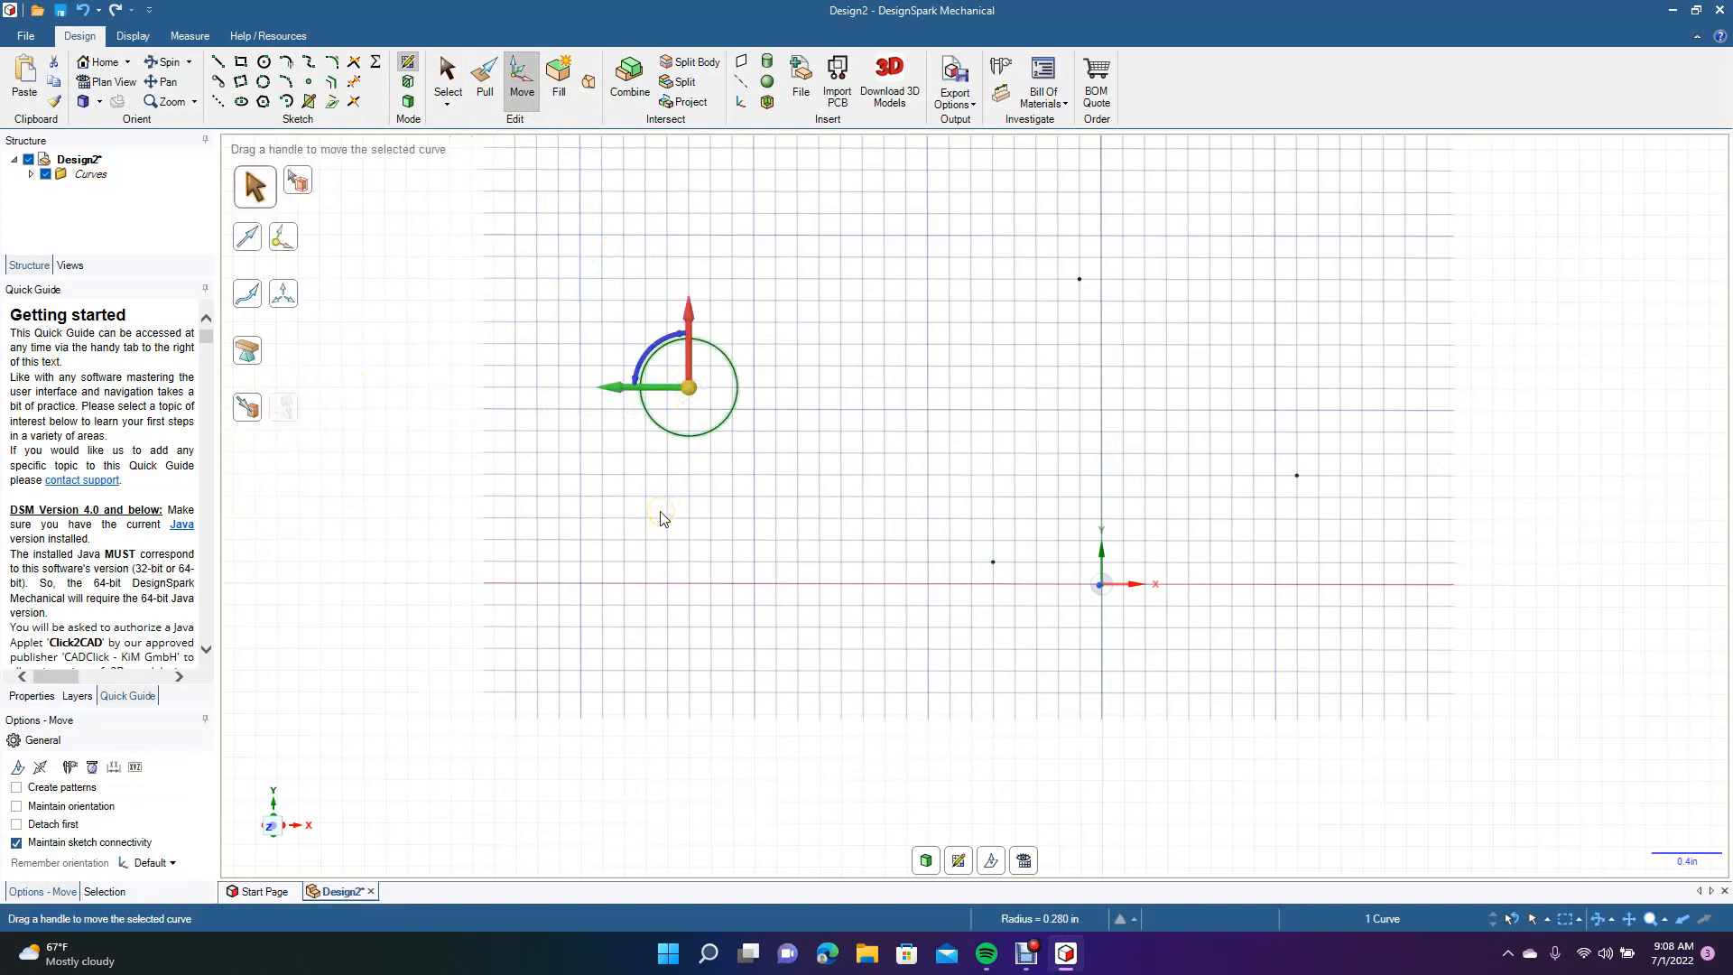
pyautogui.click(825, 440)
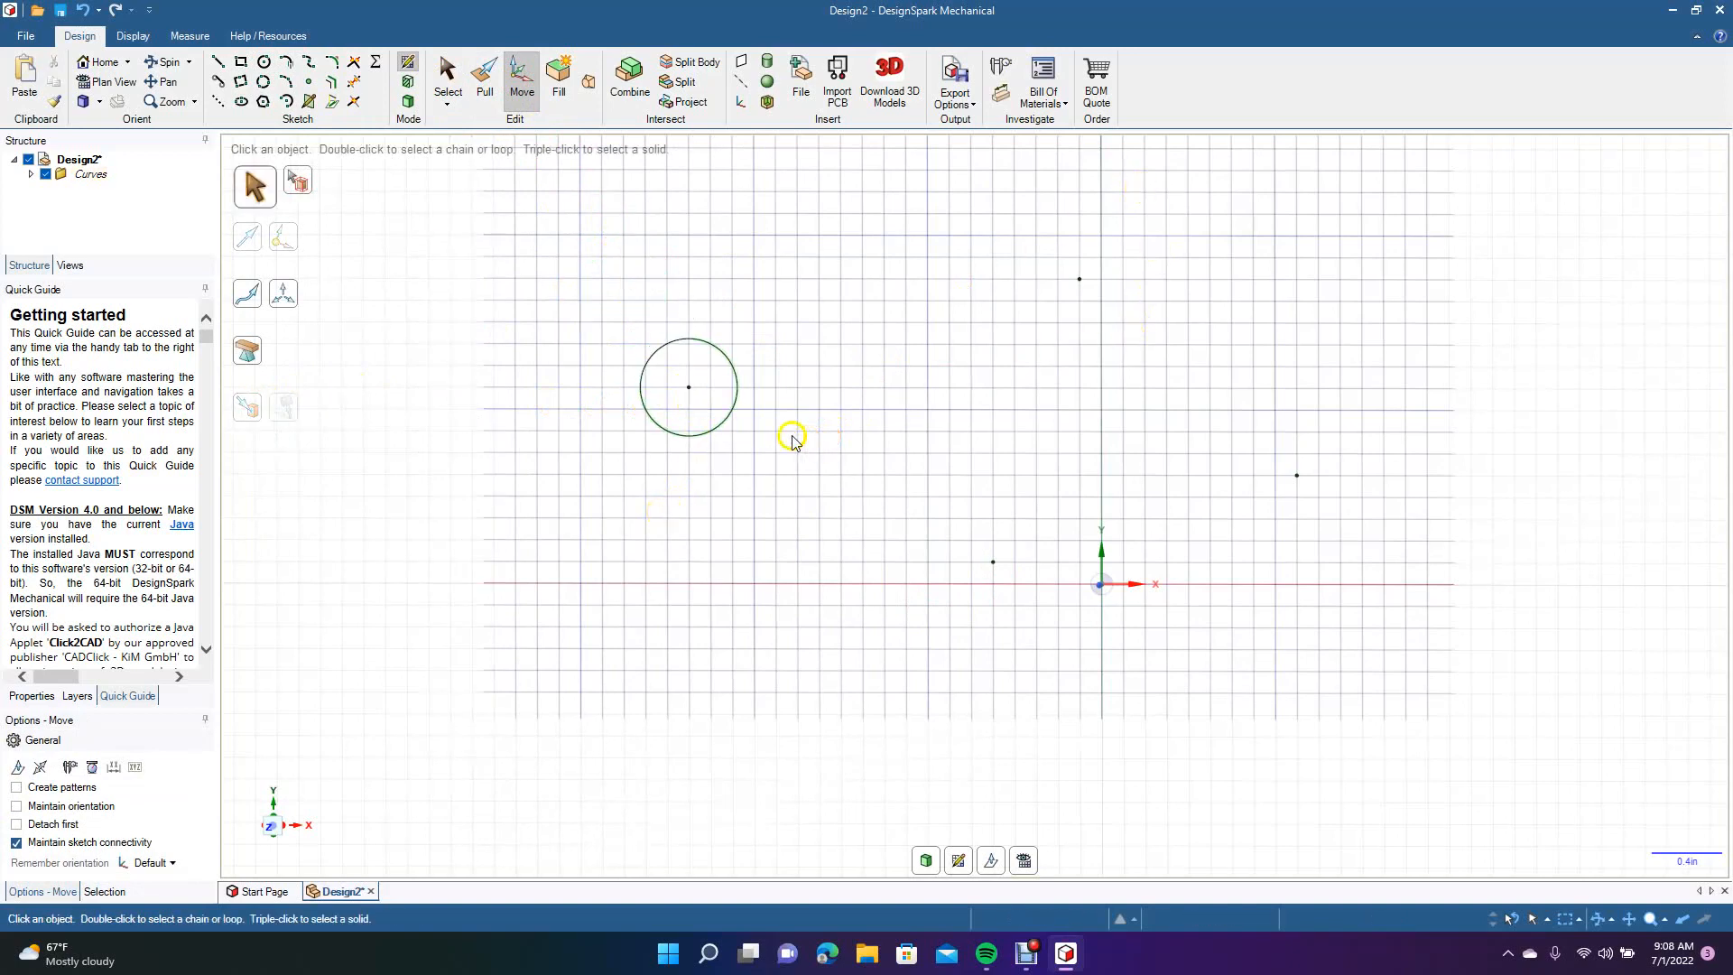
# Copy the circle at the leftmost point, shift the original horizontally towards the origin, and paste the copy at the former position.
pyautogui.click(736, 404)
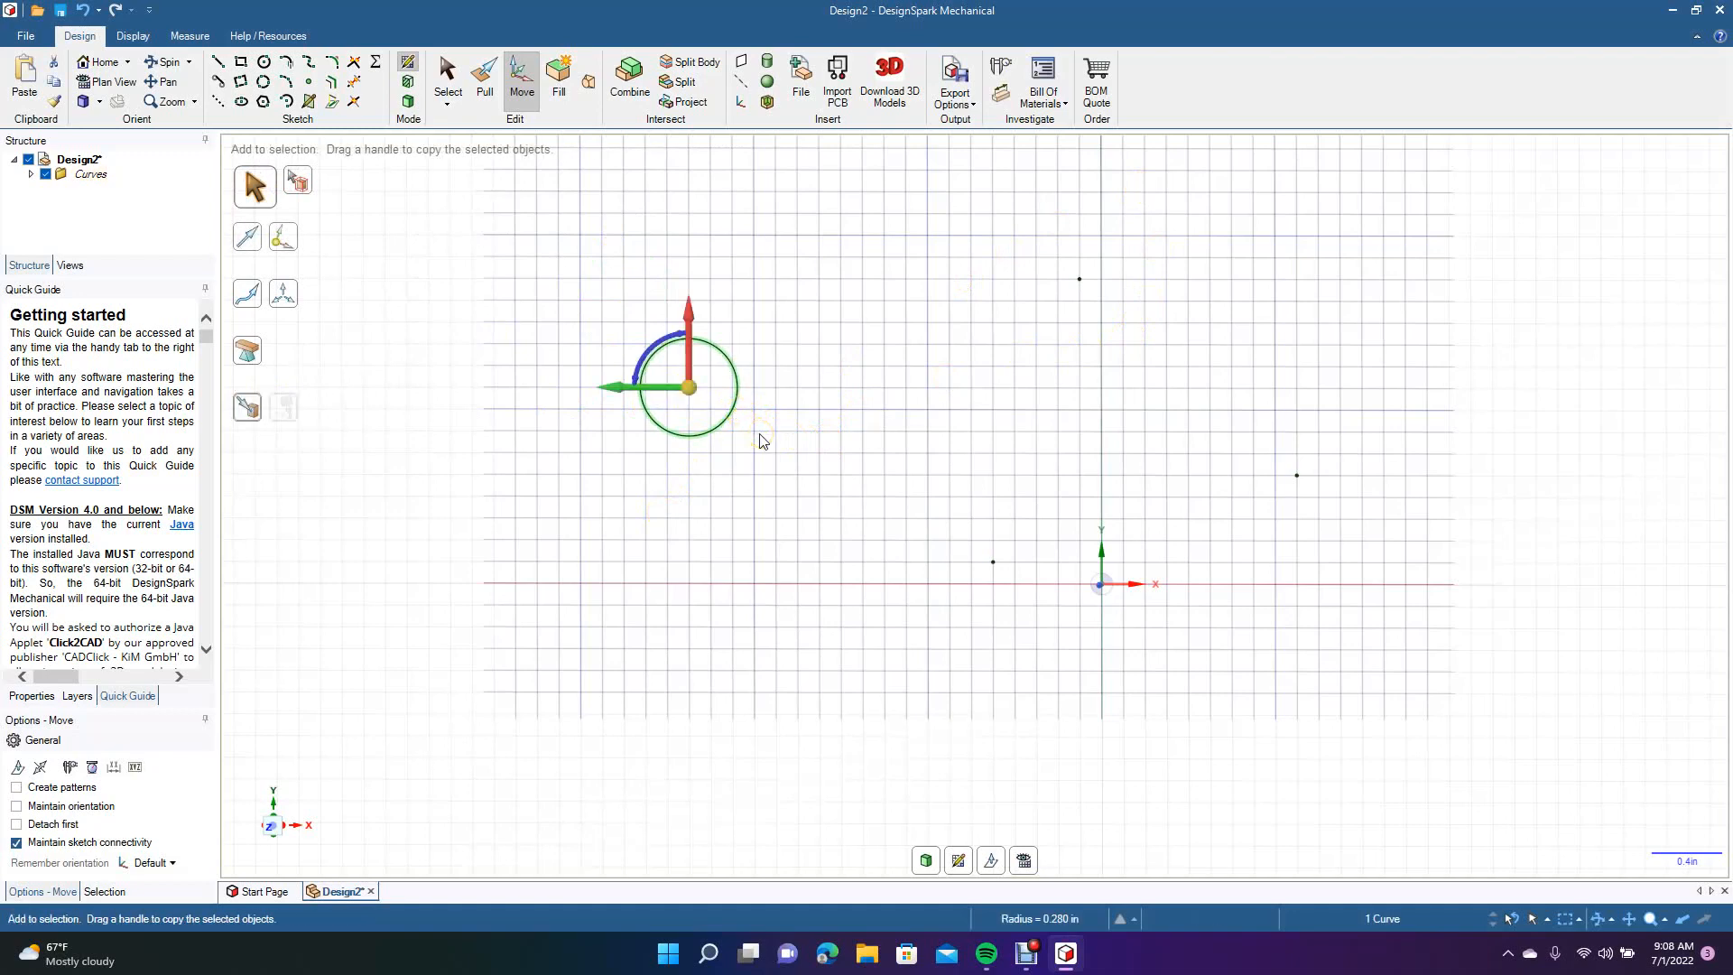
pyautogui.moveTo(633, 390); pyautogui.dragTo(906, 392)
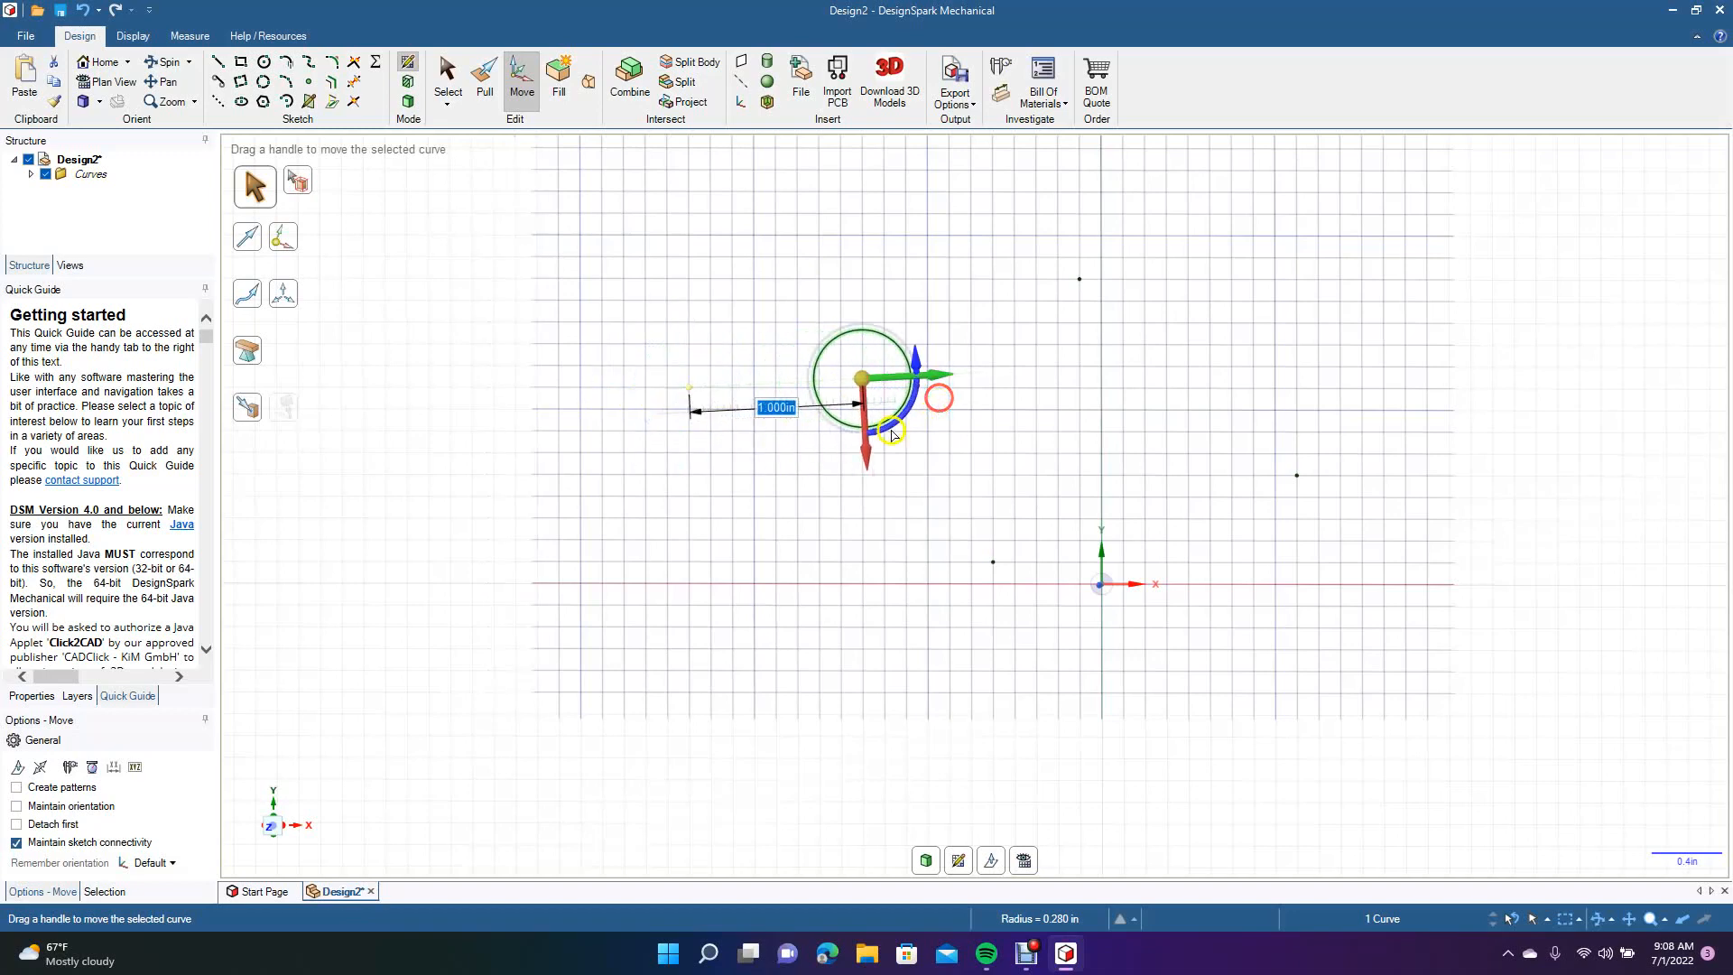
pyautogui.hotkey('ctrl', 'z')
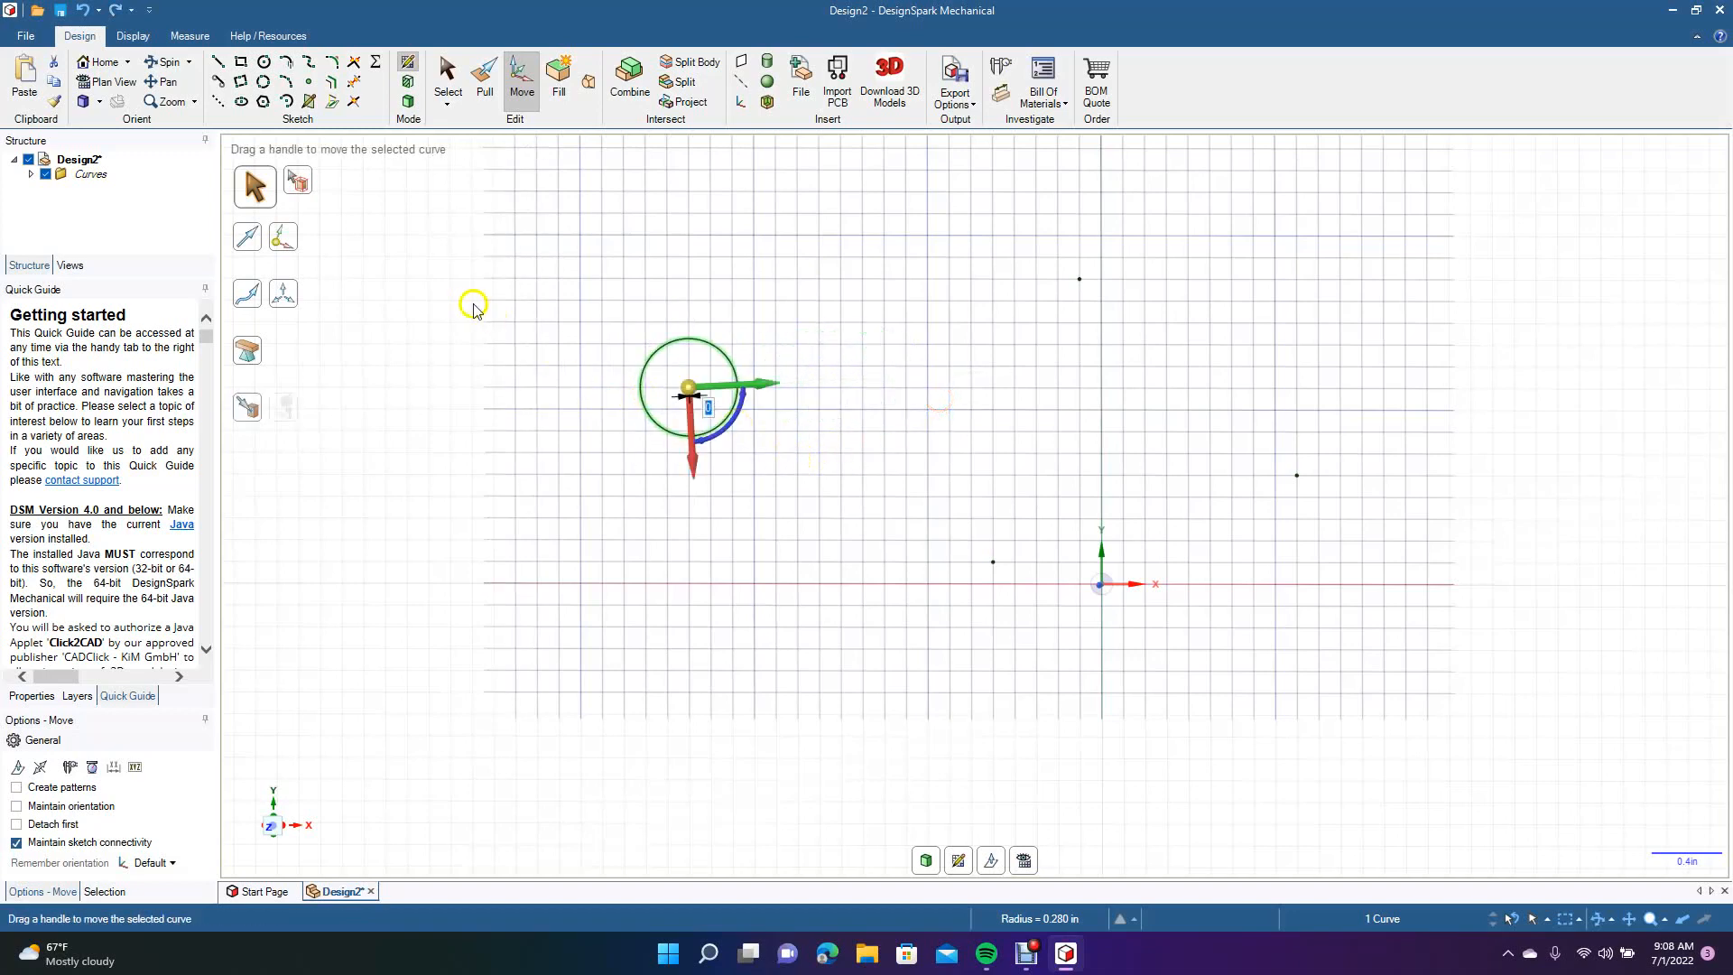
pyautogui.moveTo(770, 388); pyautogui.dragTo(963, 386)
pyautogui.click(849, 540)
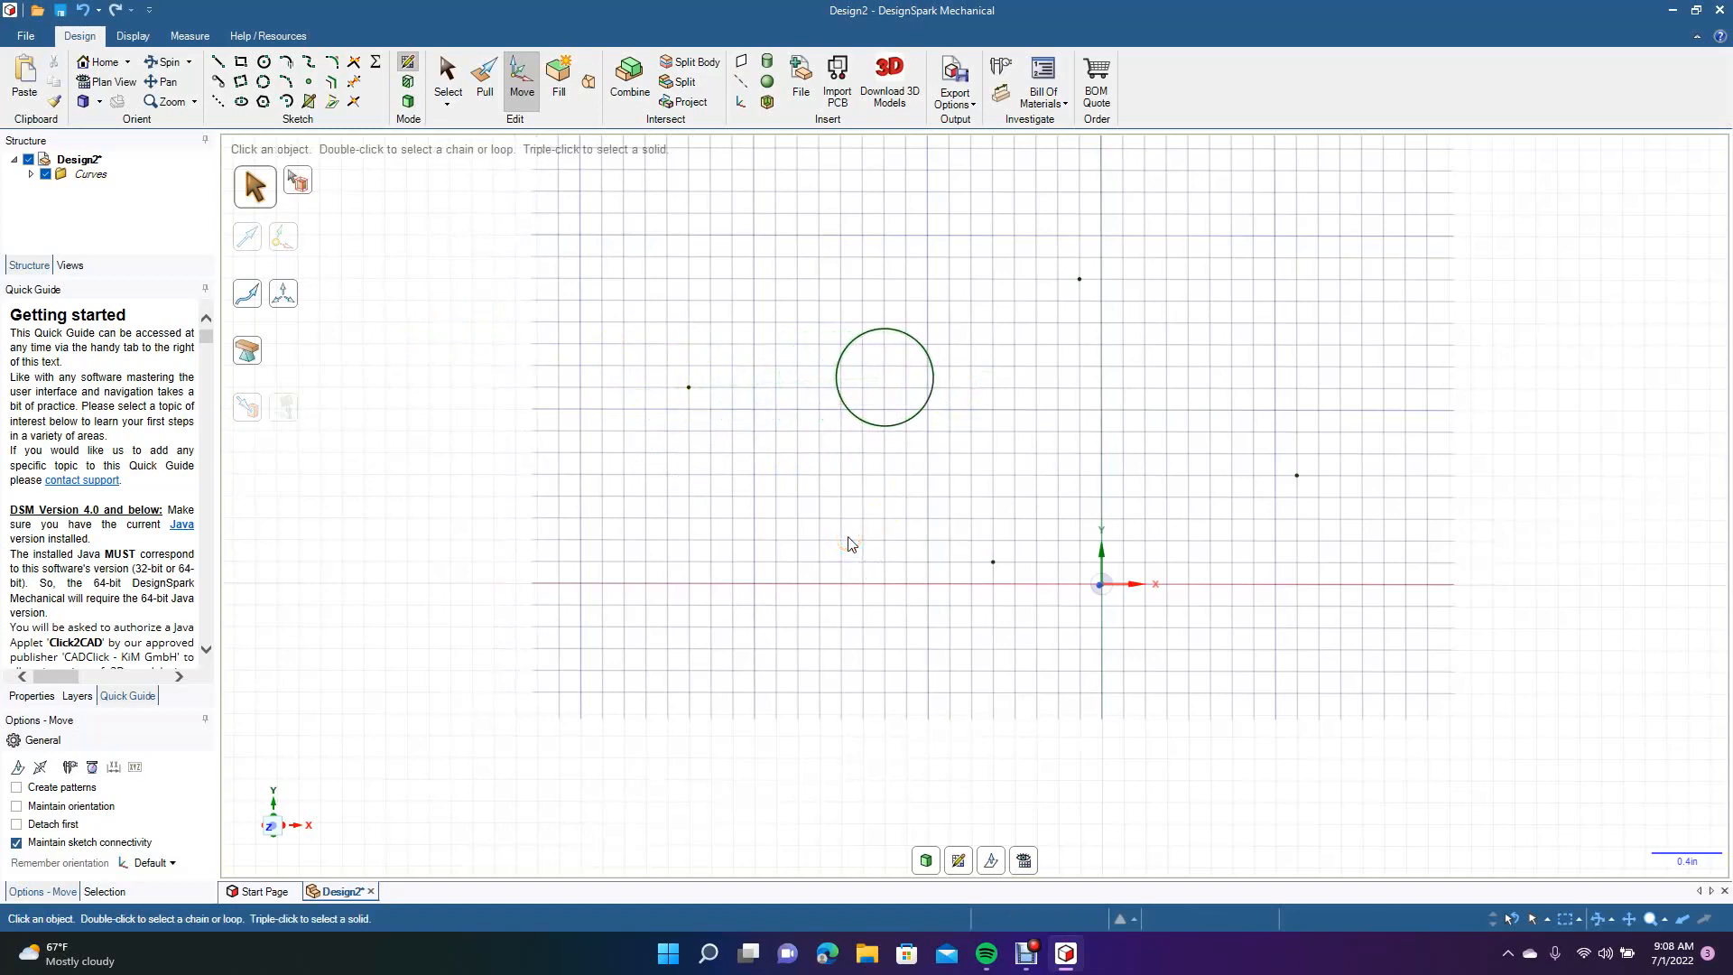
pyautogui.hotkey('ctrl', 'v')
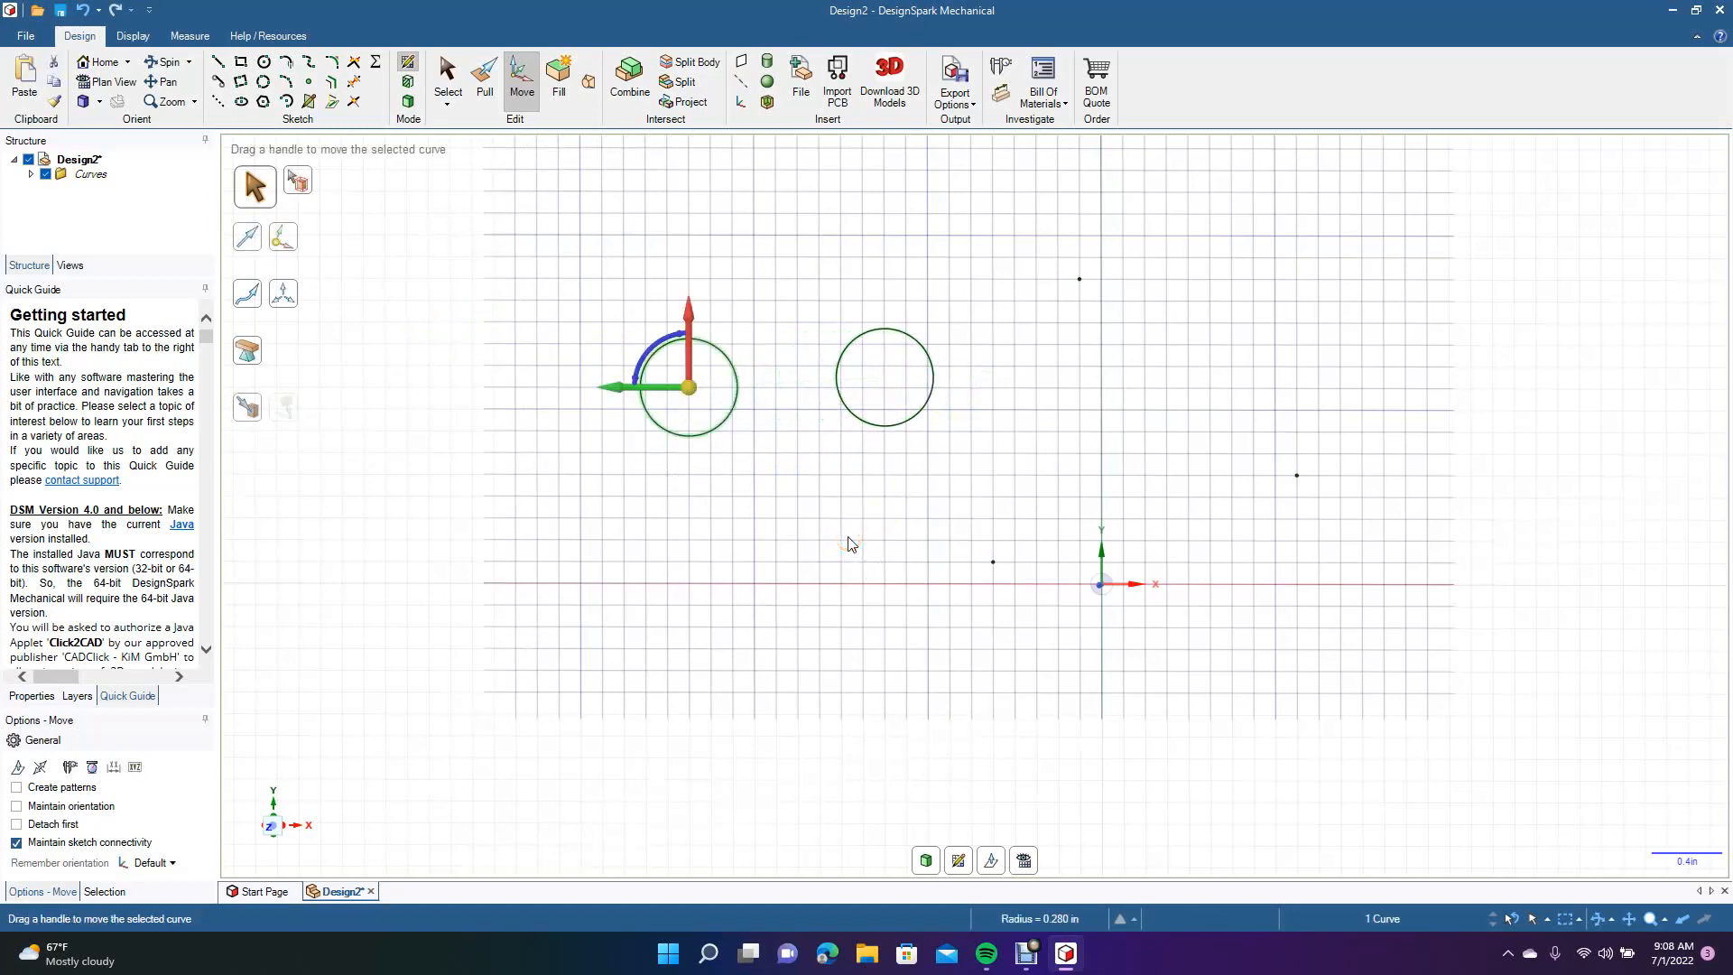
# Move the shifted circle up to the rightmost sketch point so that its center lies on that point.
pyautogui.click(905, 420)
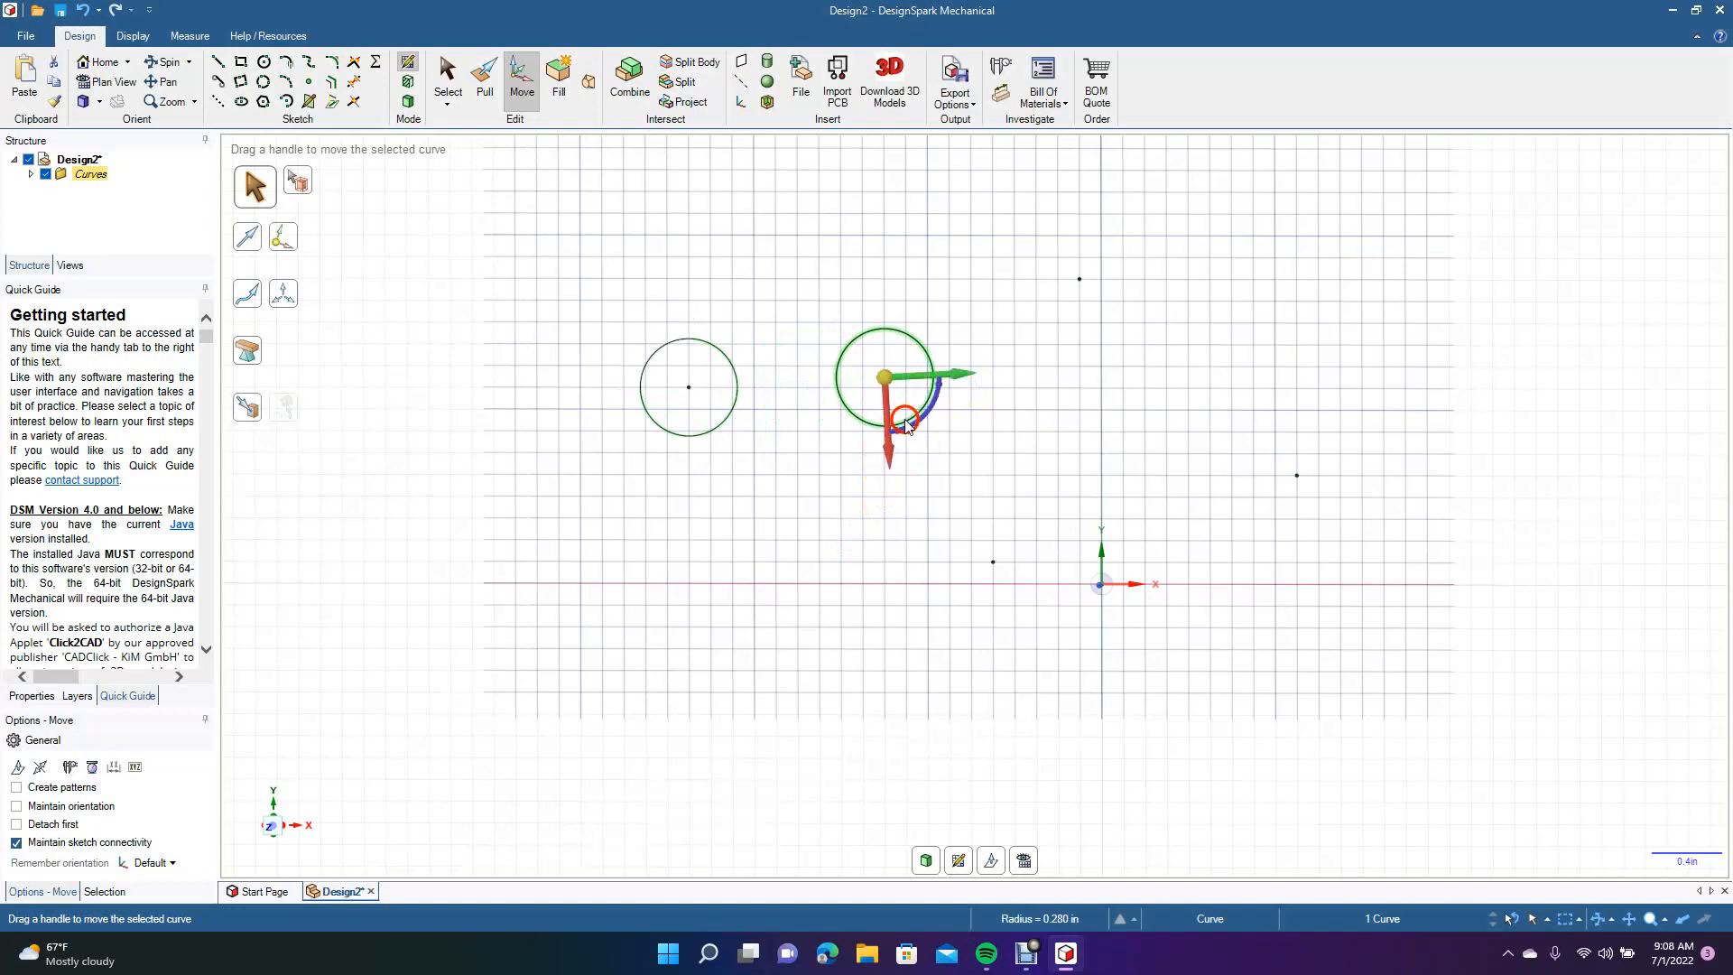
pyautogui.click(248, 410)
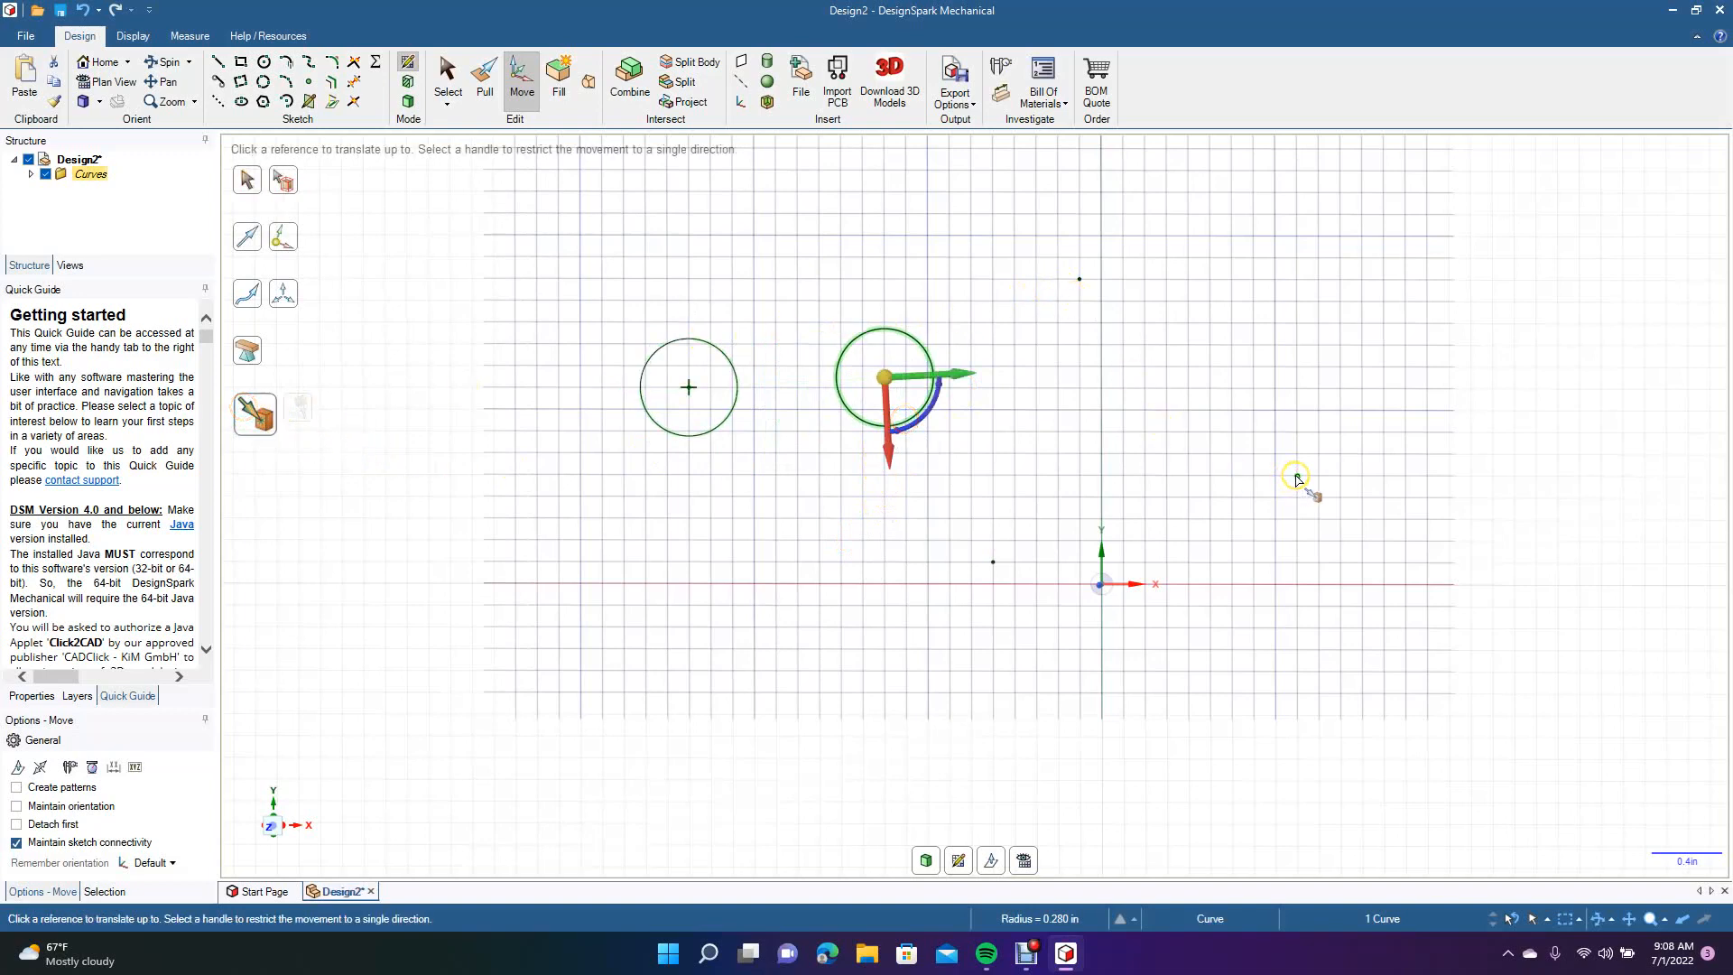
pyautogui.click(1296, 479)
pyautogui.click(936, 516)
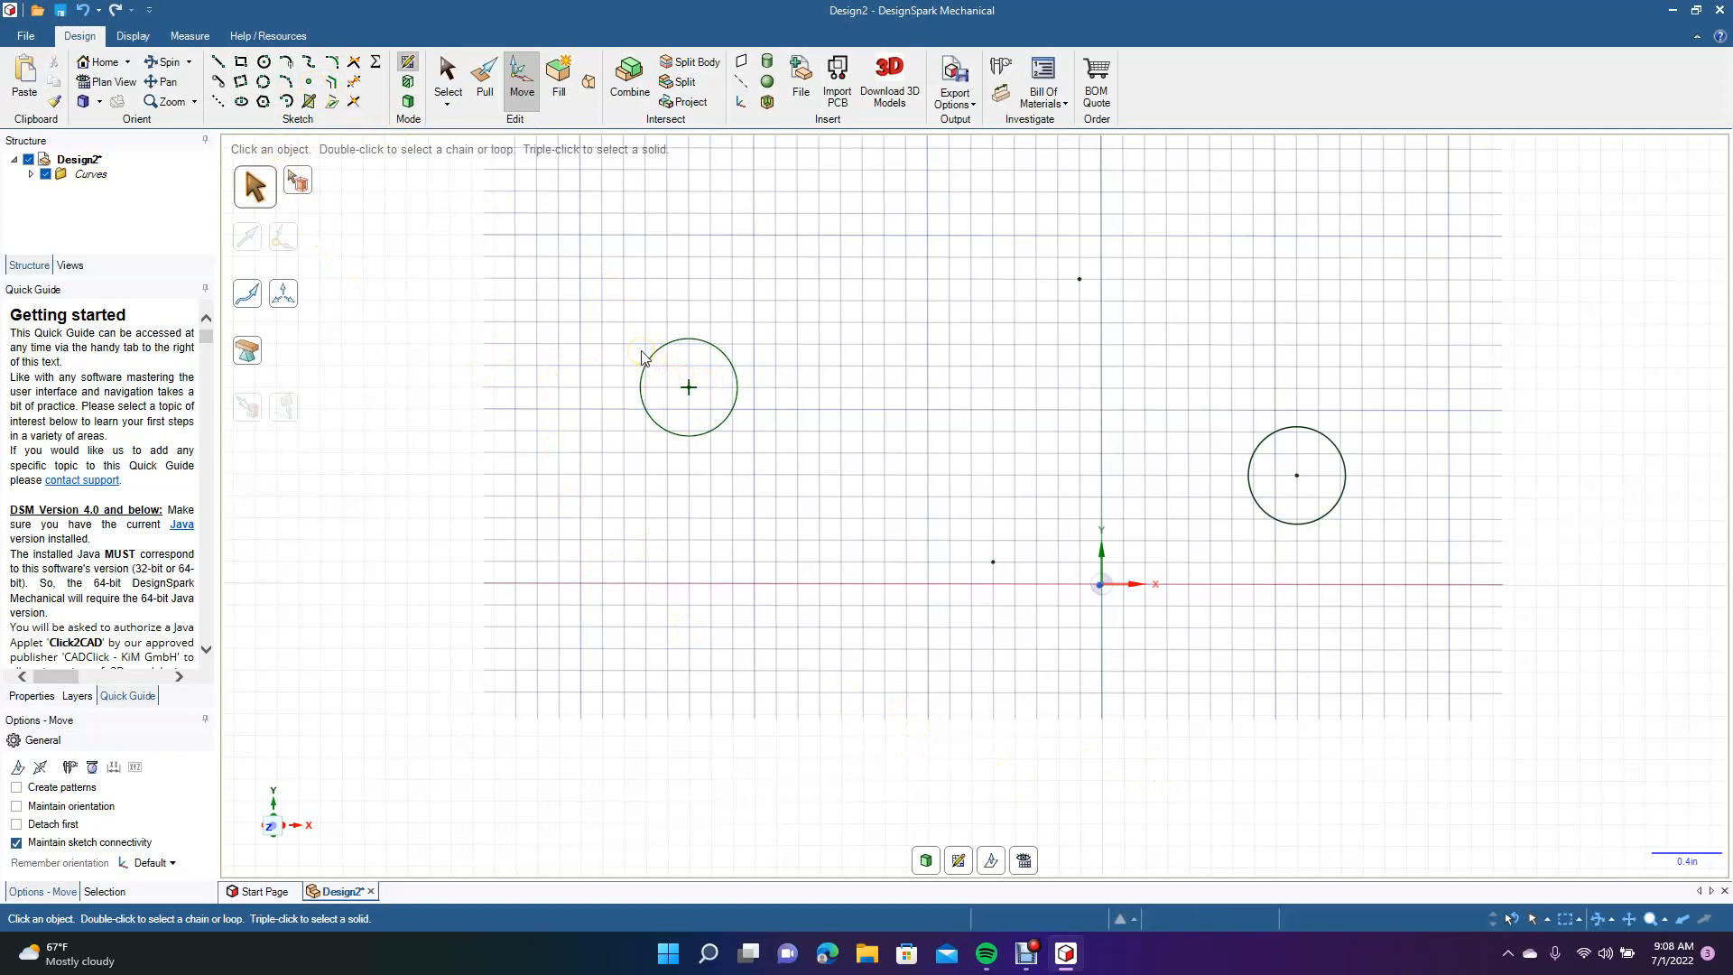
# Select all circles and points in the sketch and delete them.
pyautogui.hotkey('ctrl', 'a')
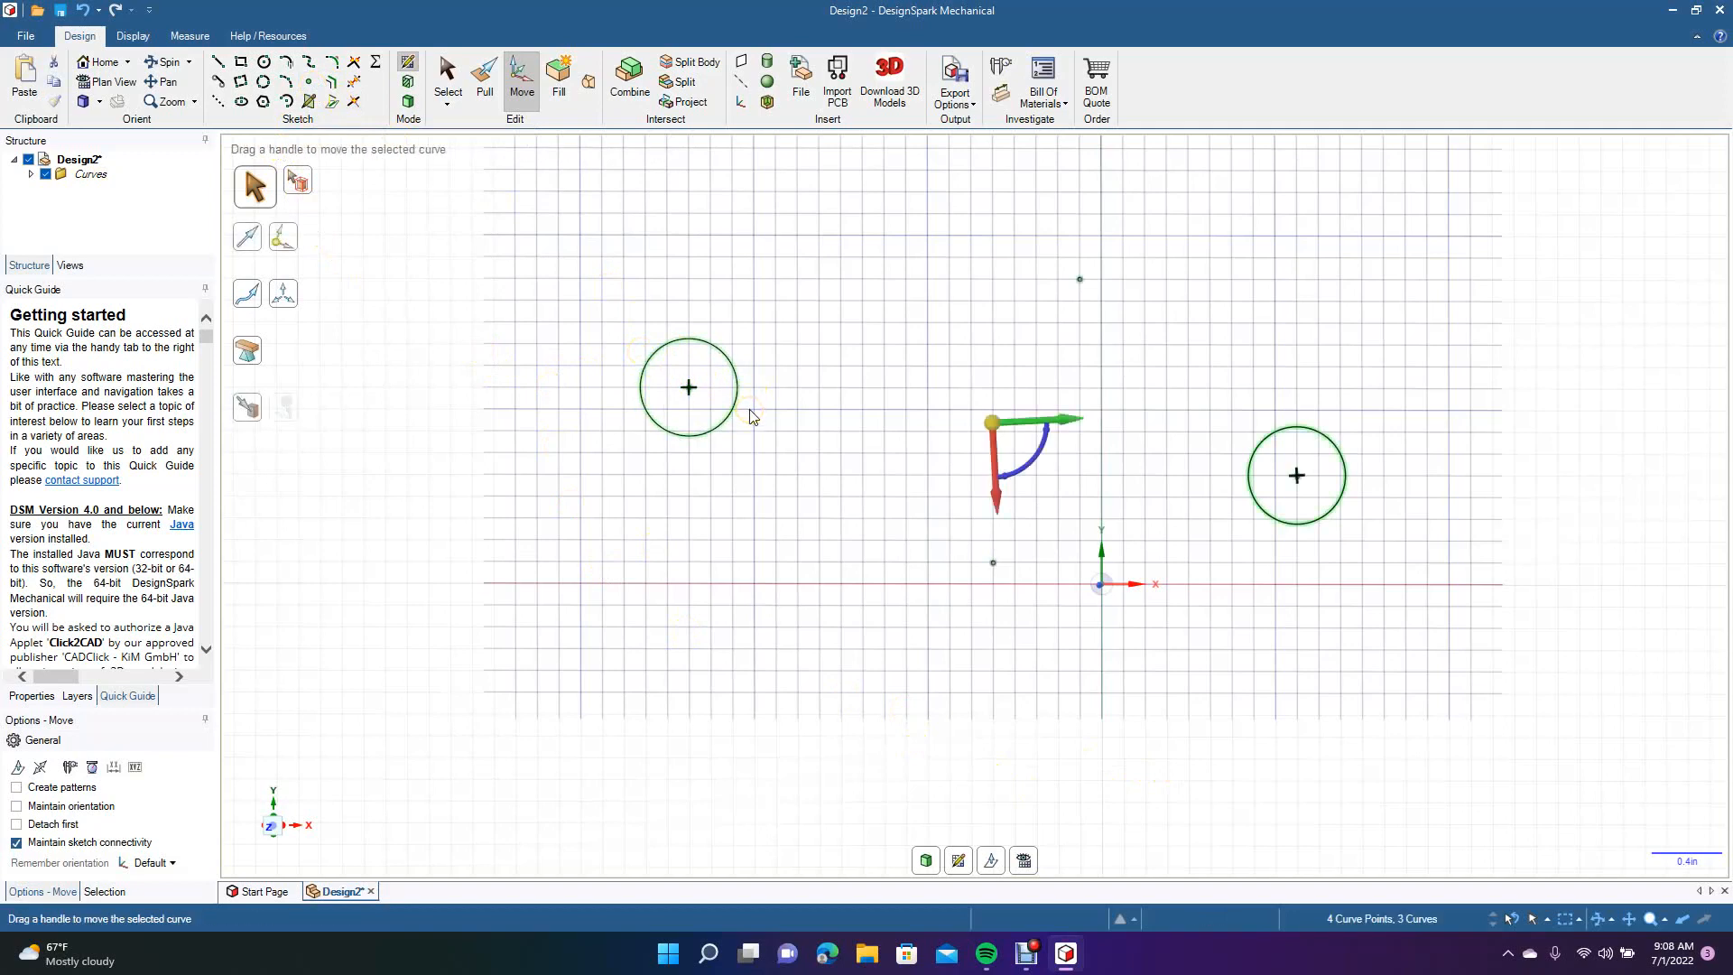
pyautogui.press('Delete')
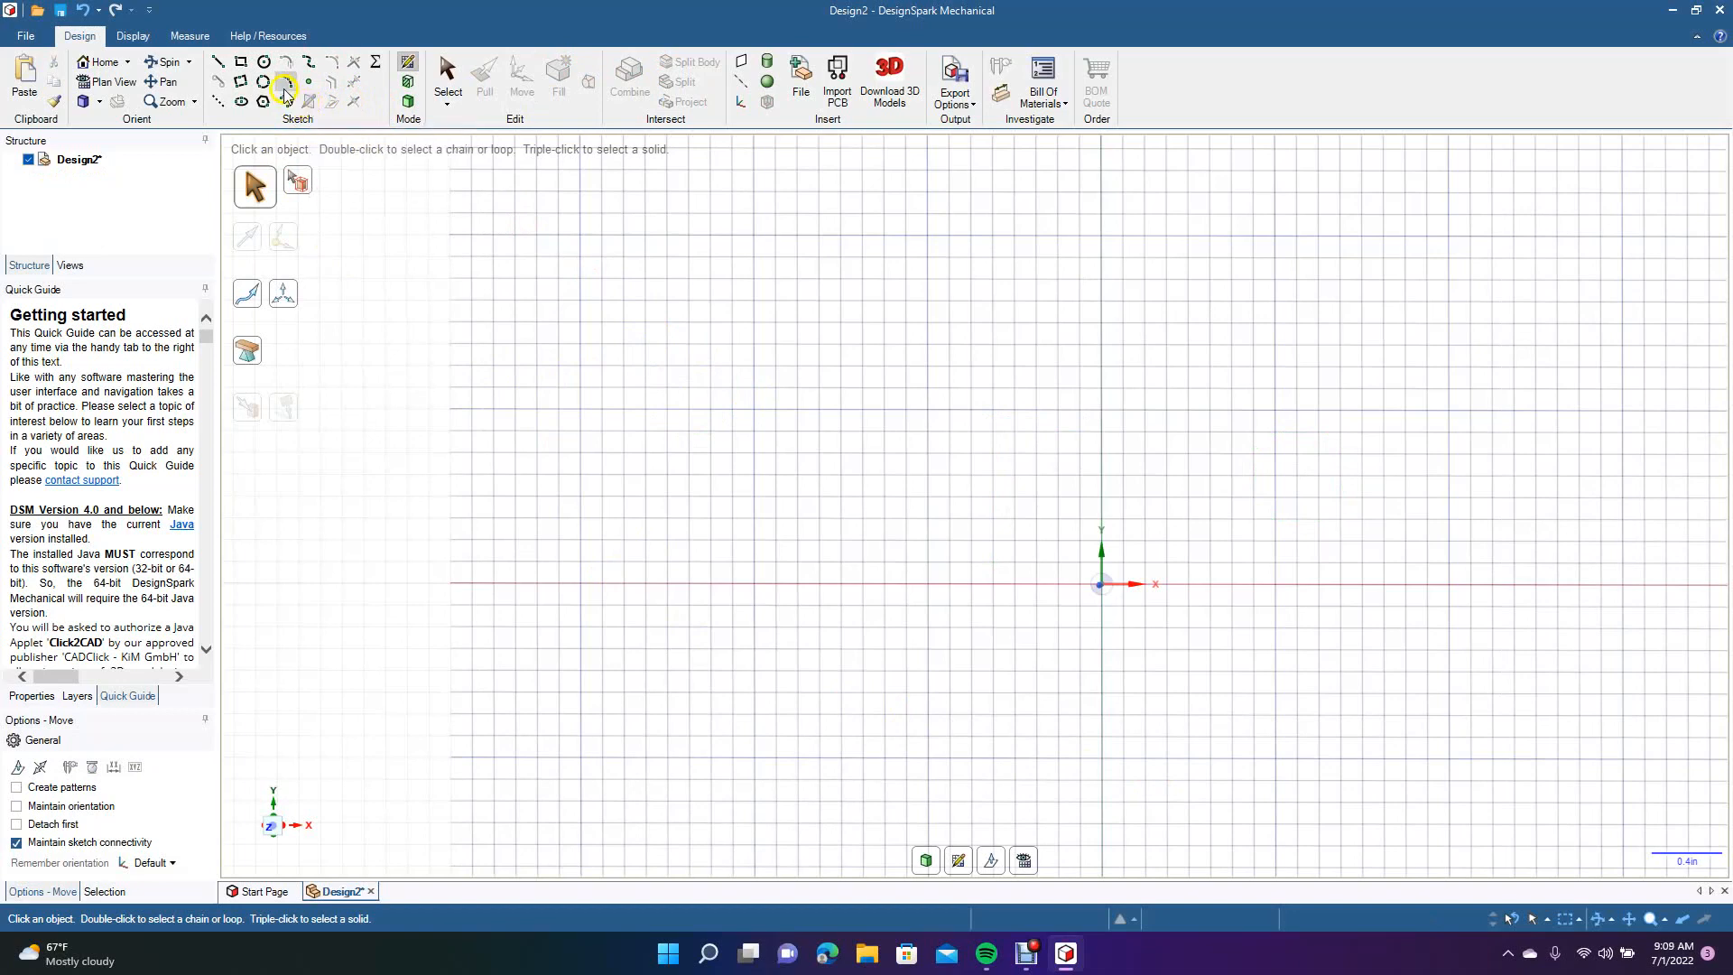
# Sketch a circle about 1.6 in in diameter centered on the origin.
pyautogui.click(264, 62)
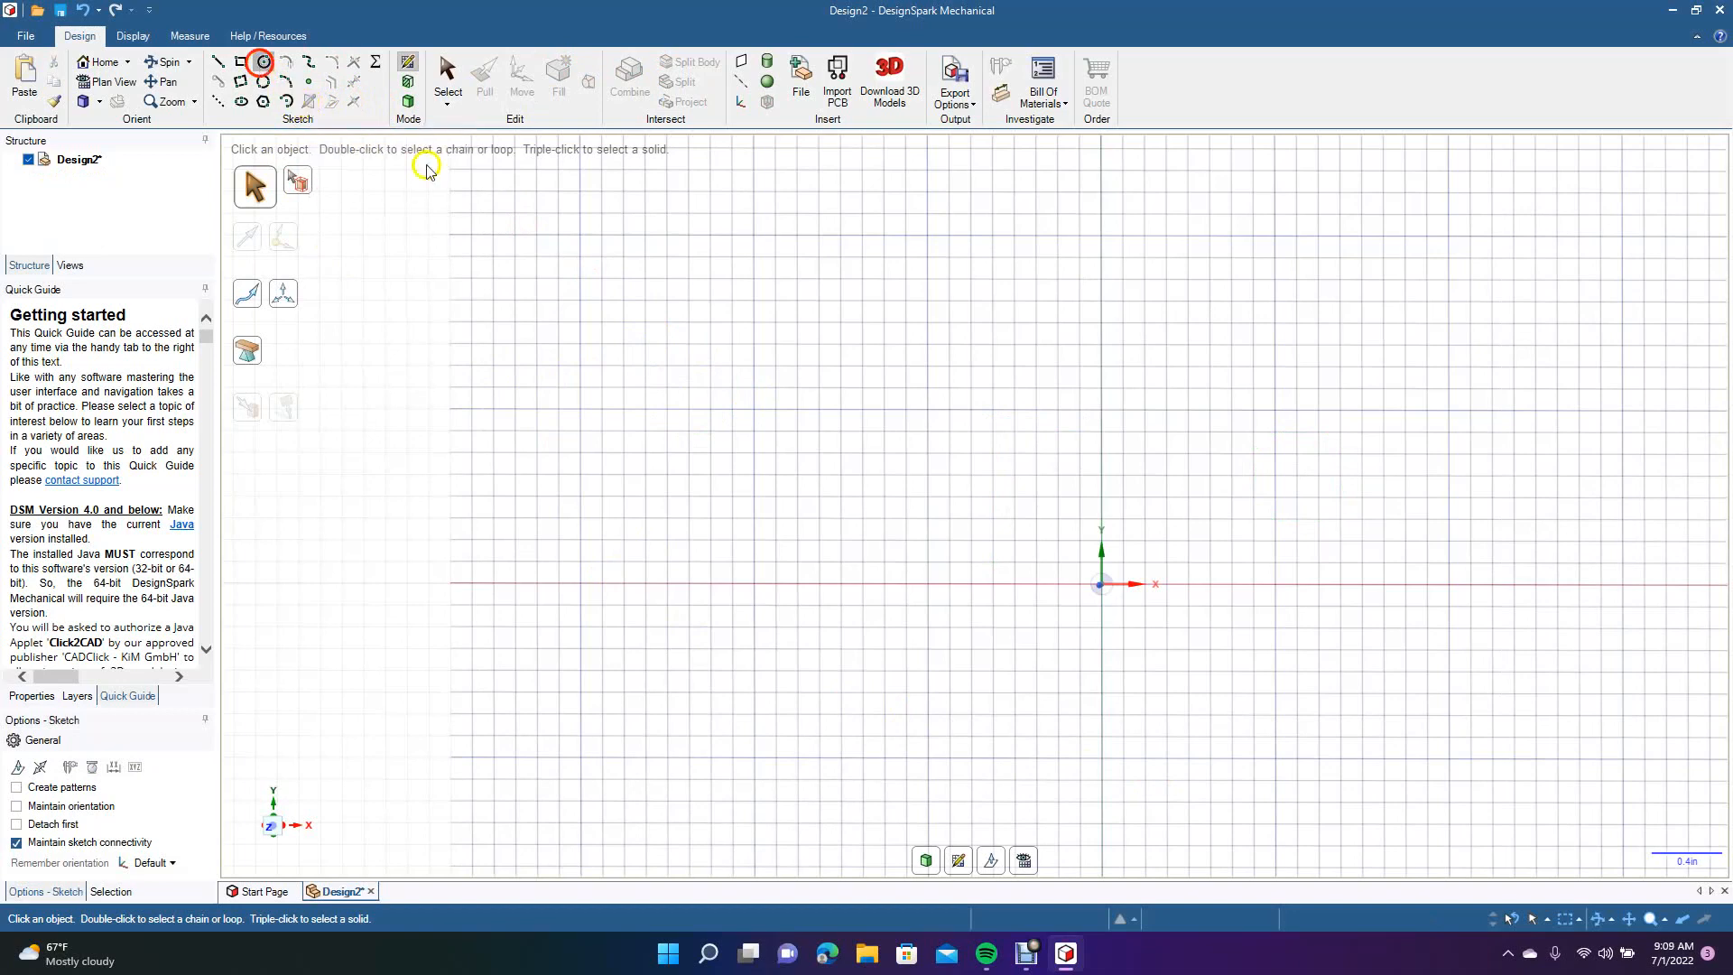
pyautogui.click(1100, 584)
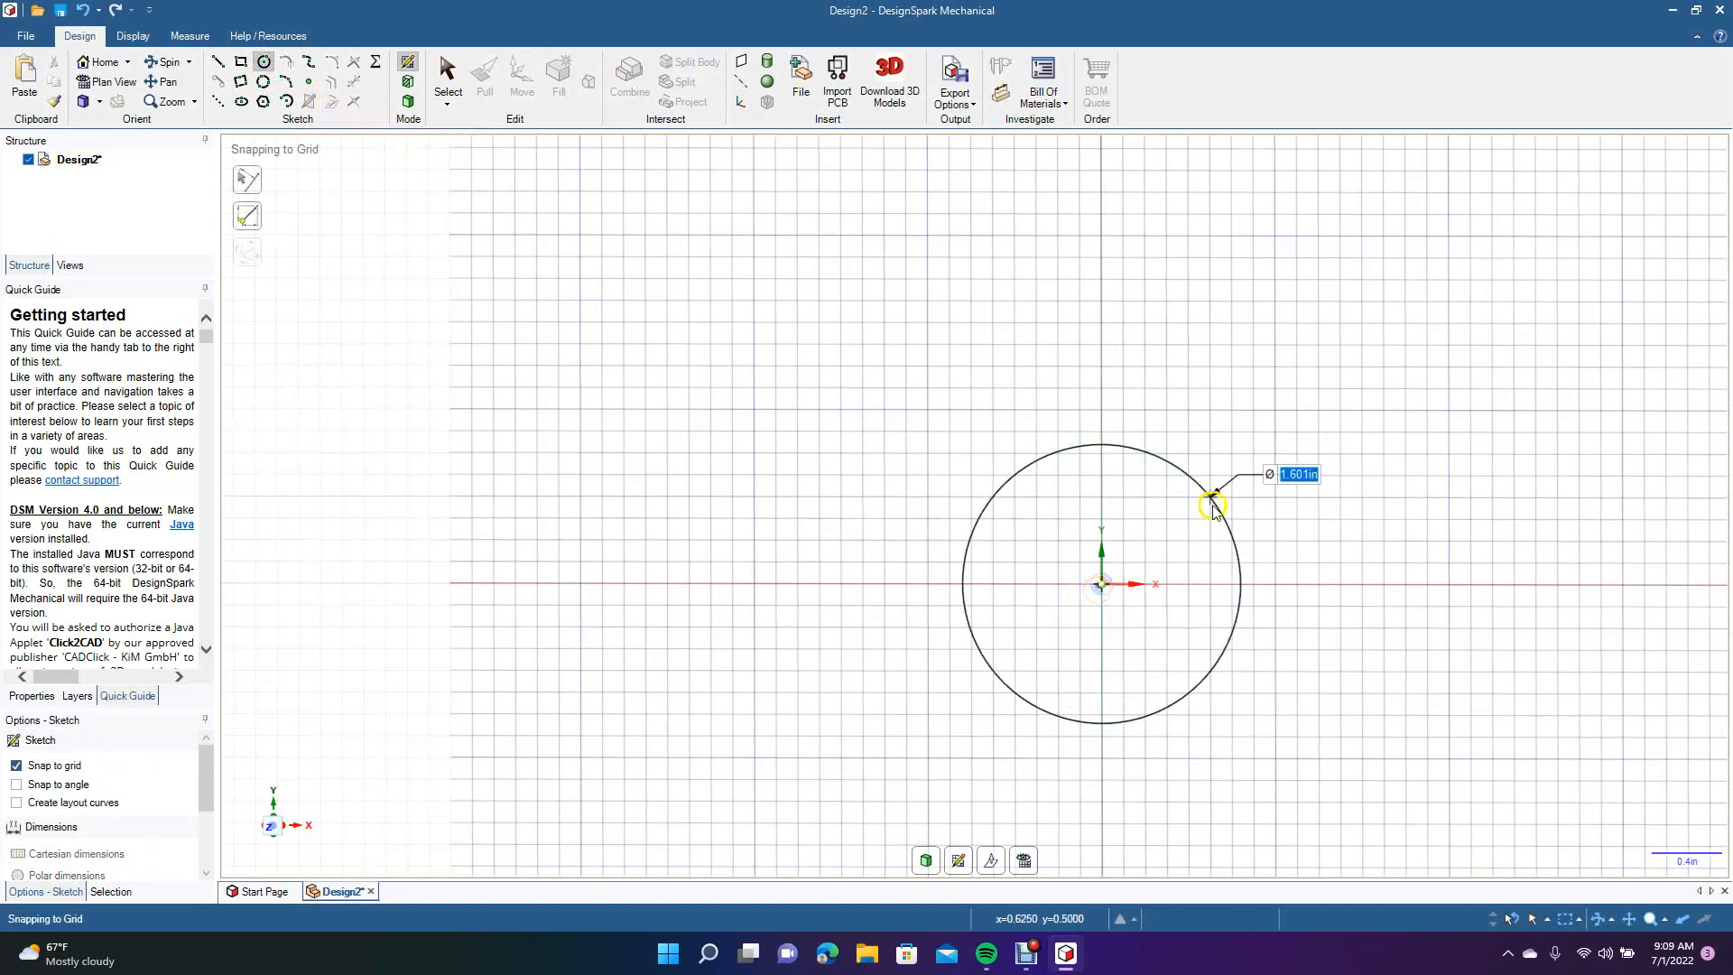
pyautogui.click(1211, 504)
# Pull the circular region along the Z axis into a long solid cylinder.
pyautogui.click(165, 61)
pyautogui.moveTo(662, 544); pyautogui.dragTo(631, 526)
pyautogui.click(484, 79)
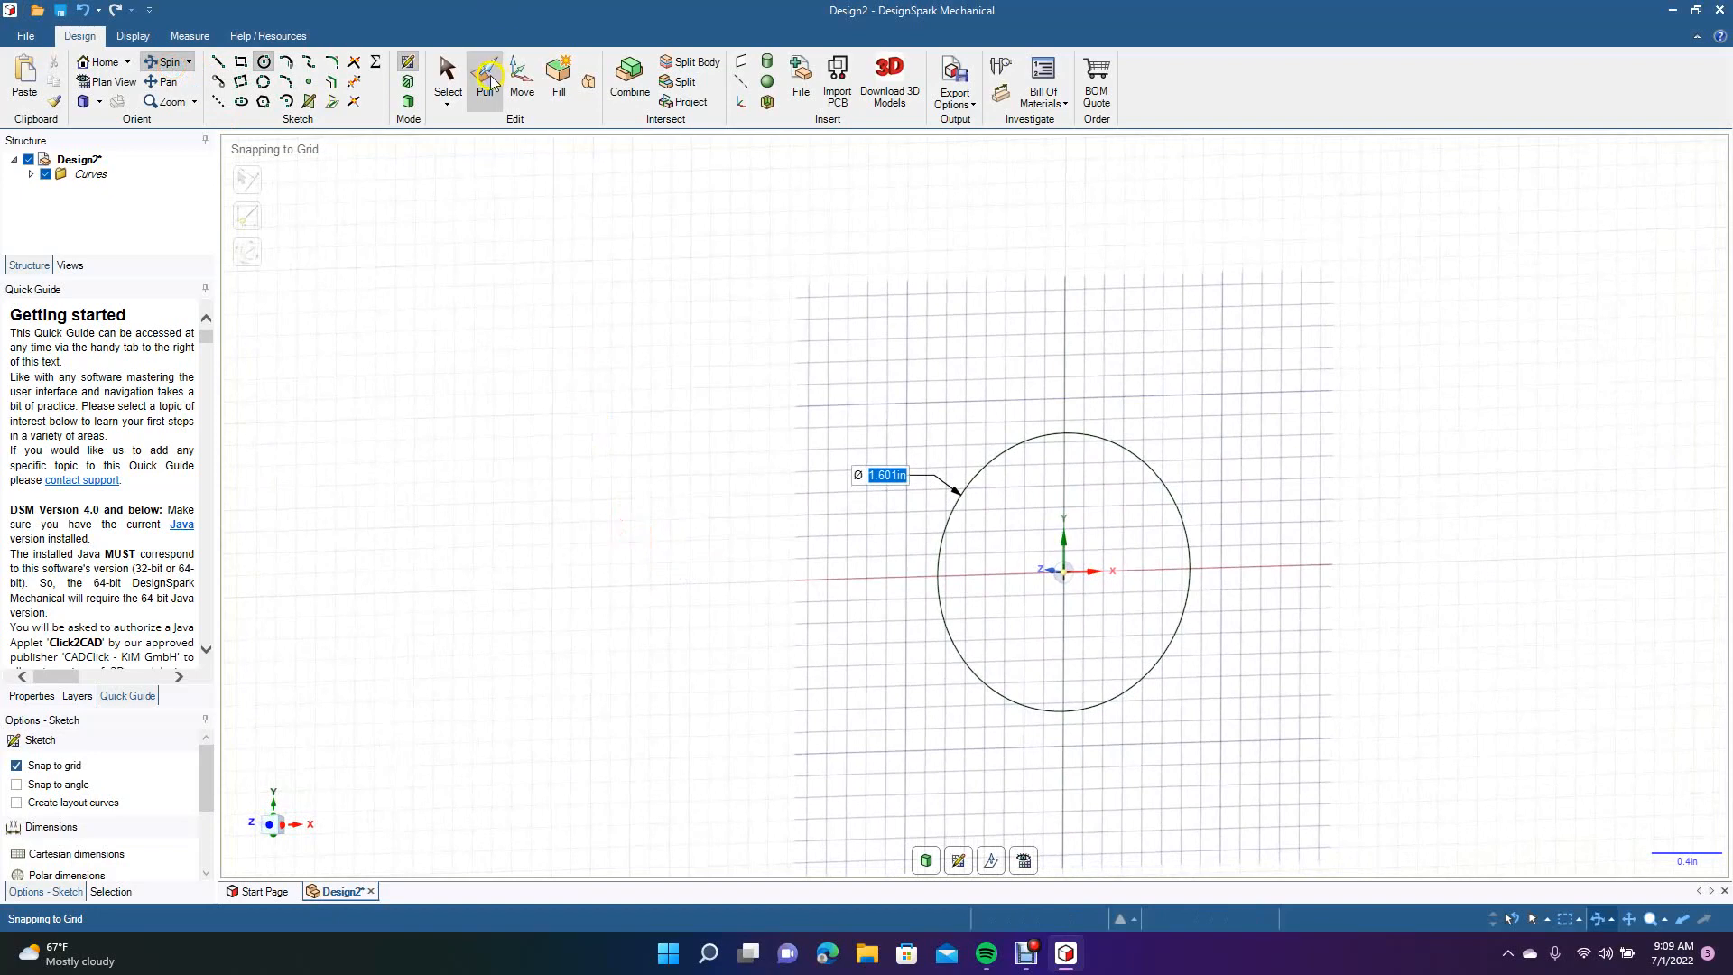
pyautogui.moveTo(1002, 526); pyautogui.dragTo(617, 398)
# In the Front view, sketch a straight horizontal face curve across the upper part of the cylinder.
pyautogui.click(165, 61)
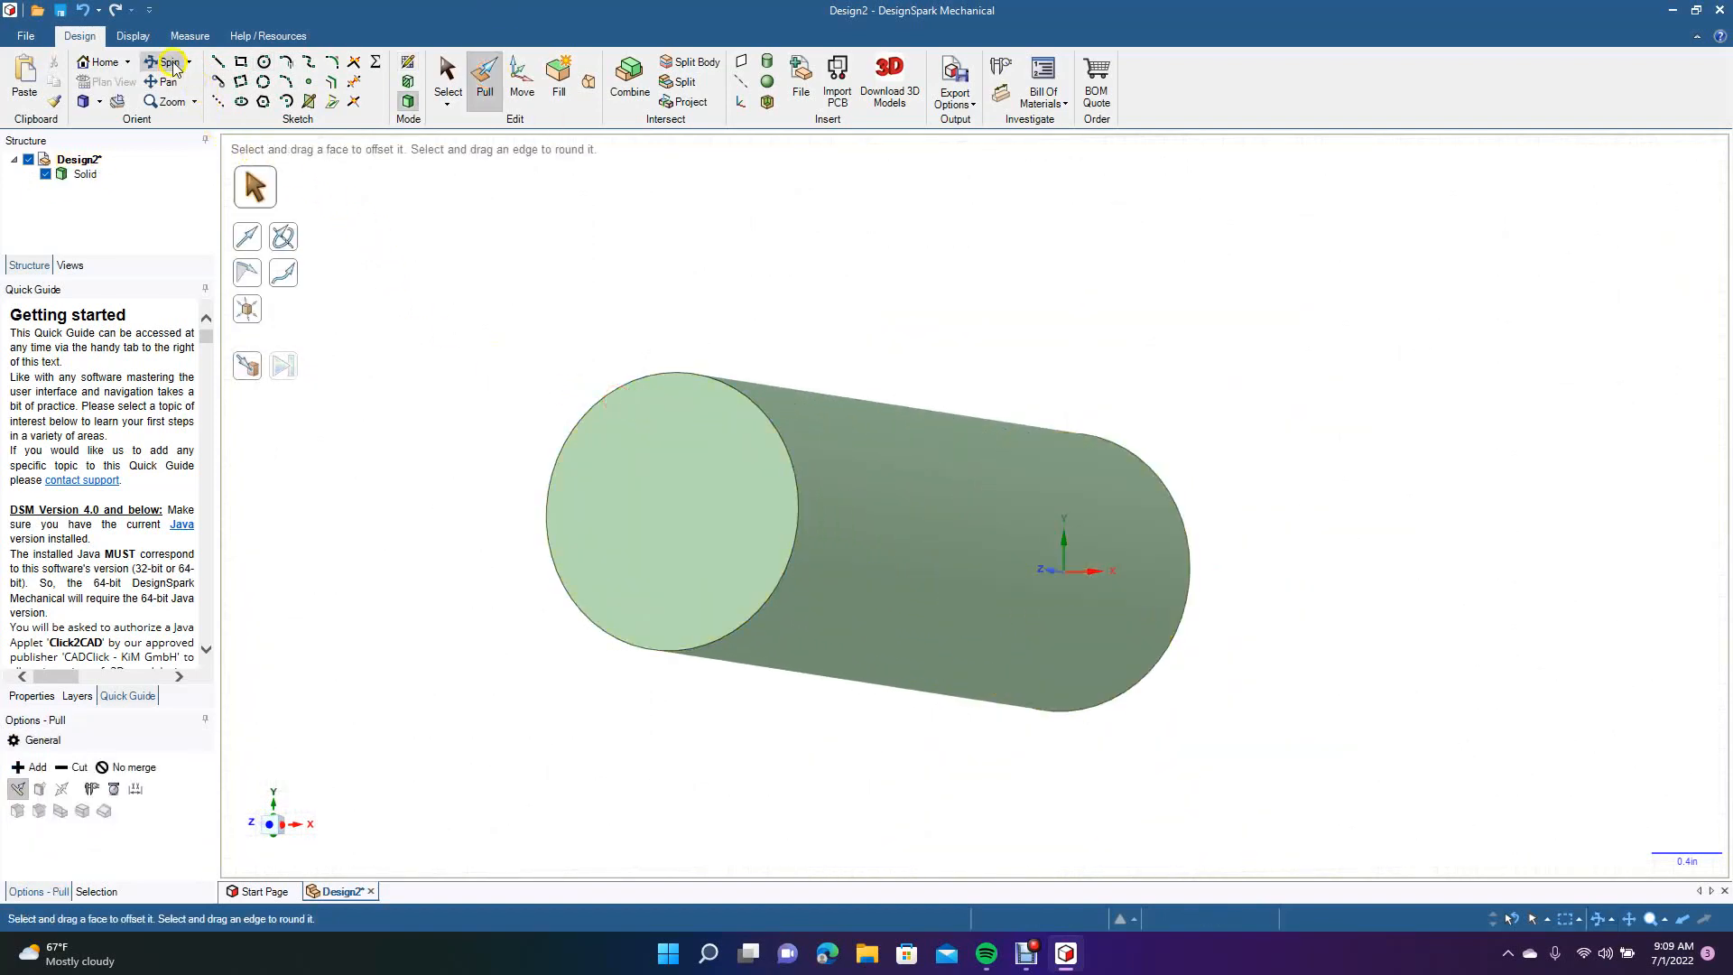
pyautogui.moveTo(472, 454); pyautogui.dragTo(579, 220)
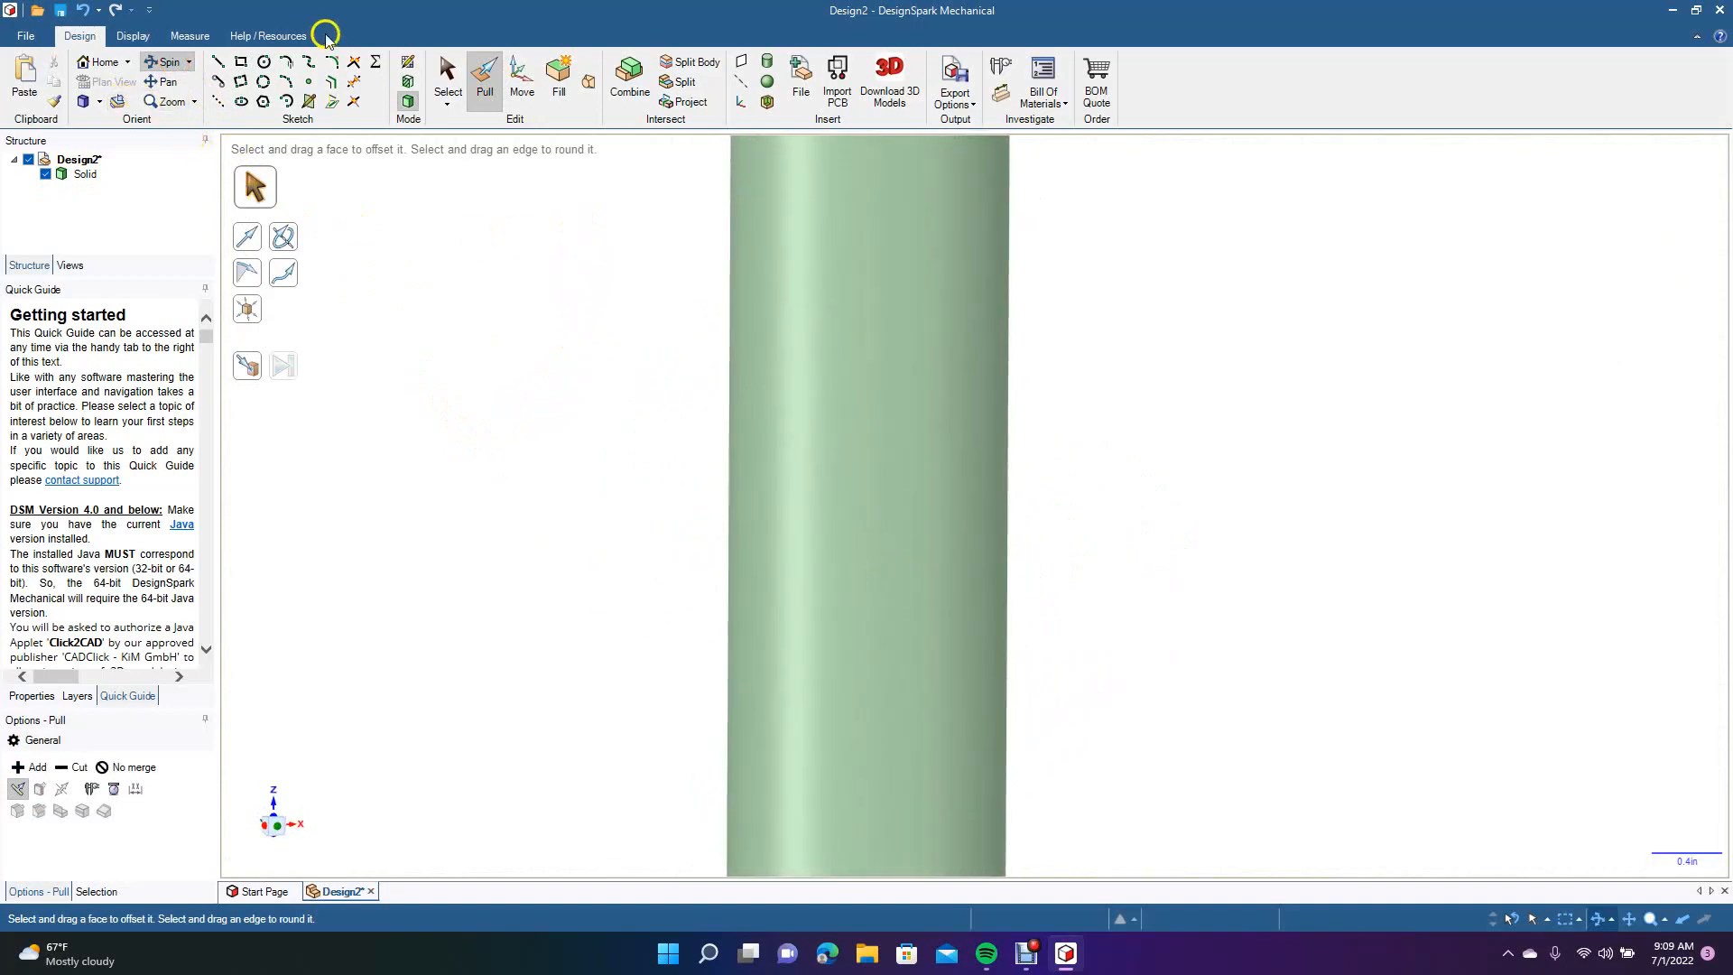
pyautogui.click(448, 76)
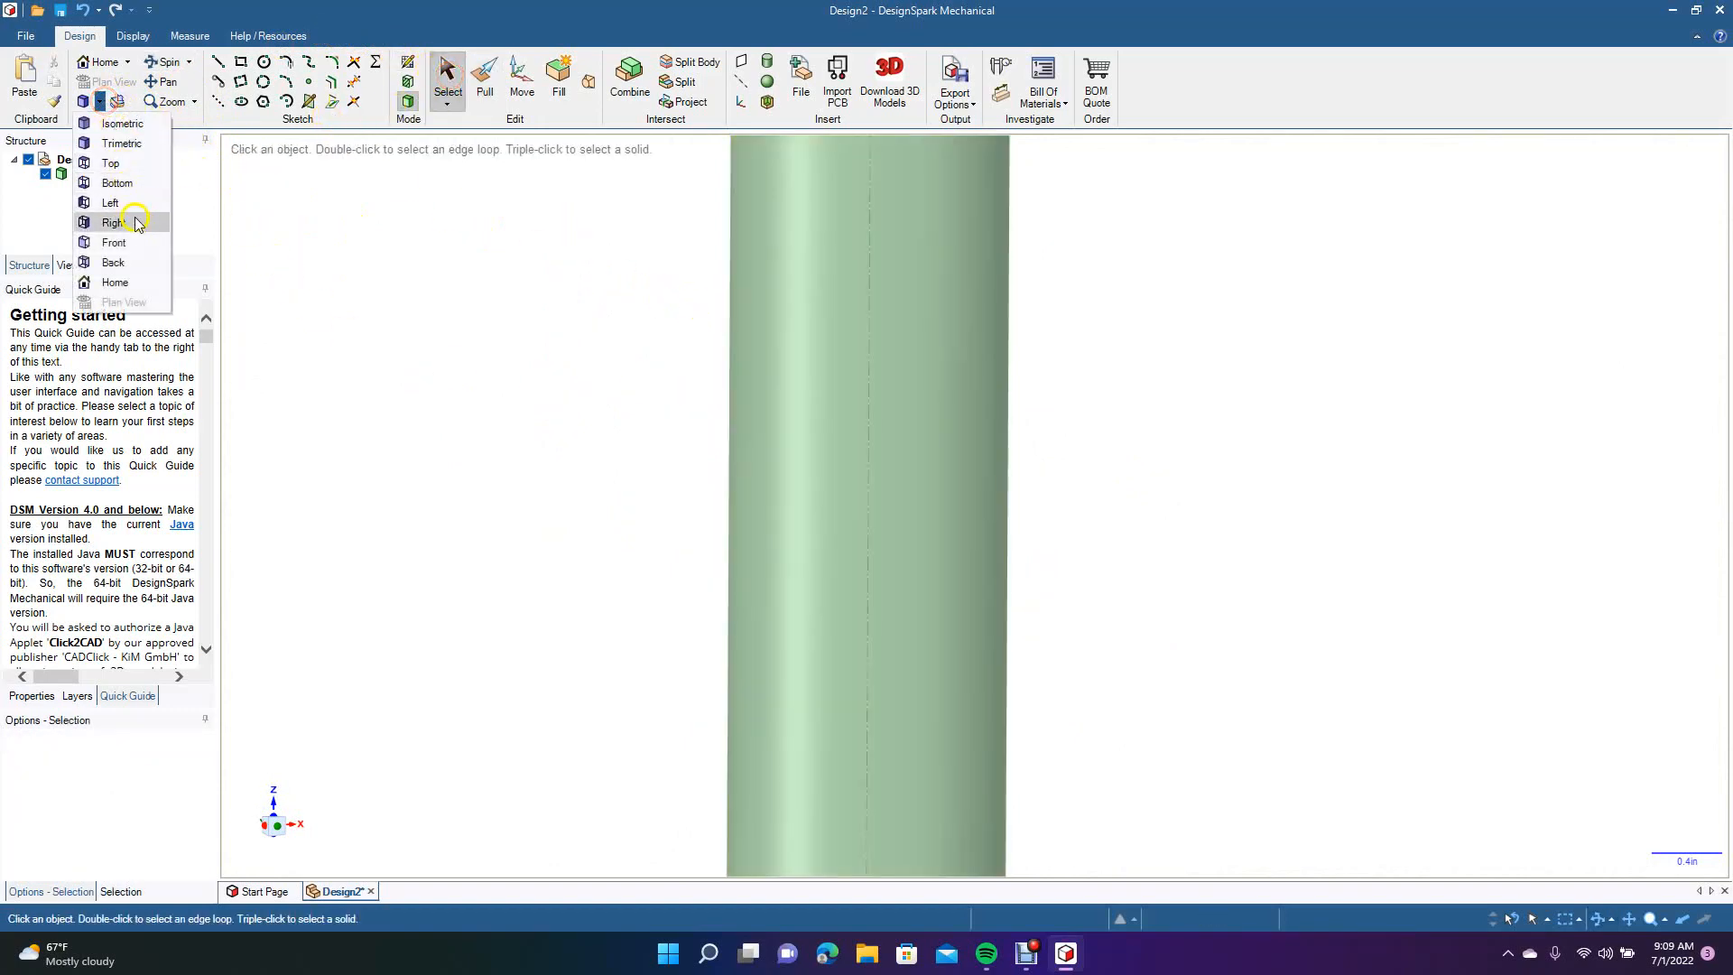
pyautogui.click(127, 241)
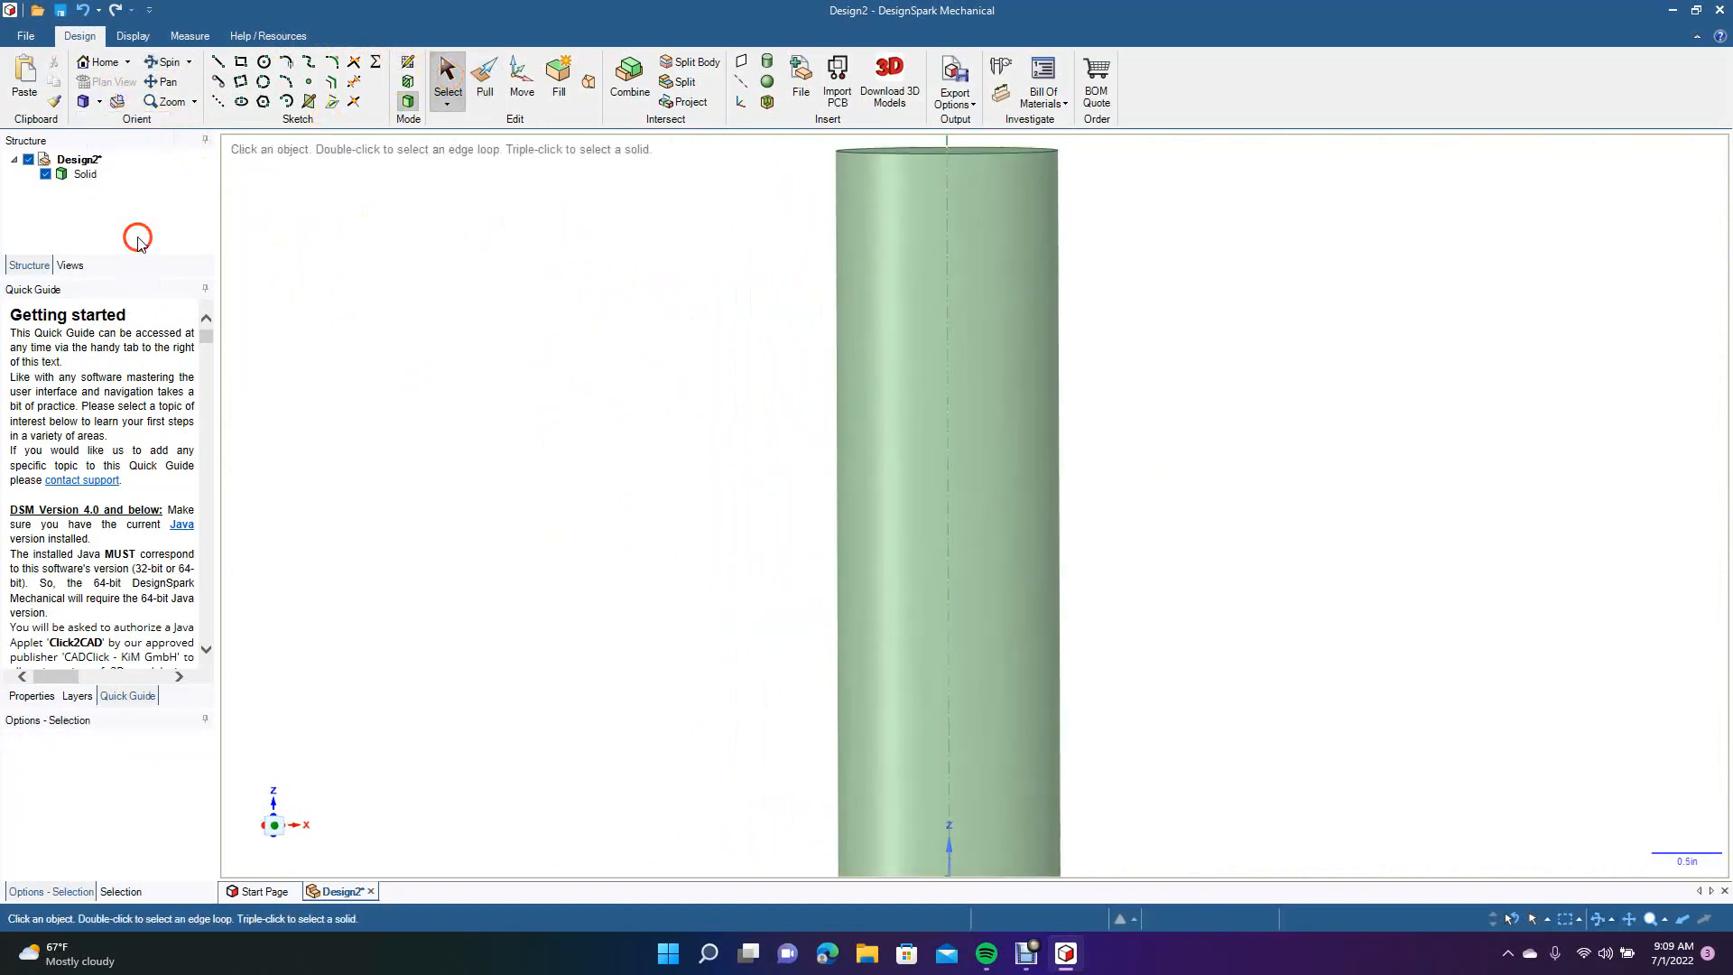
pyautogui.click(309, 102)
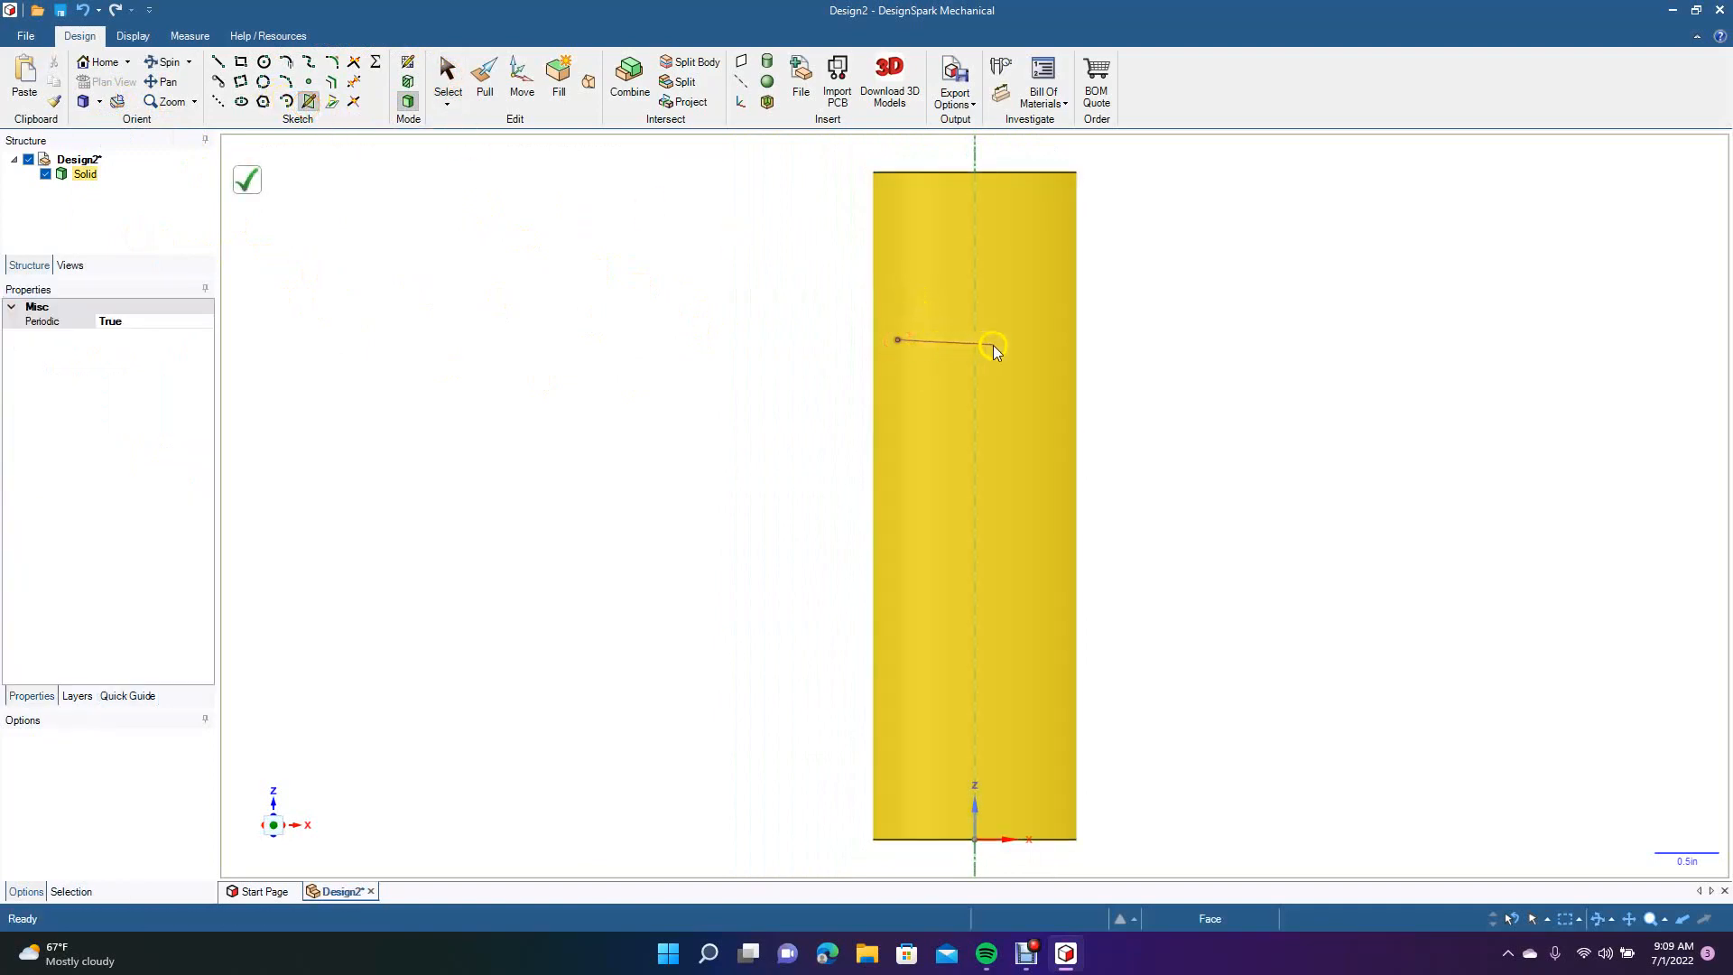
pyautogui.click(1055, 339)
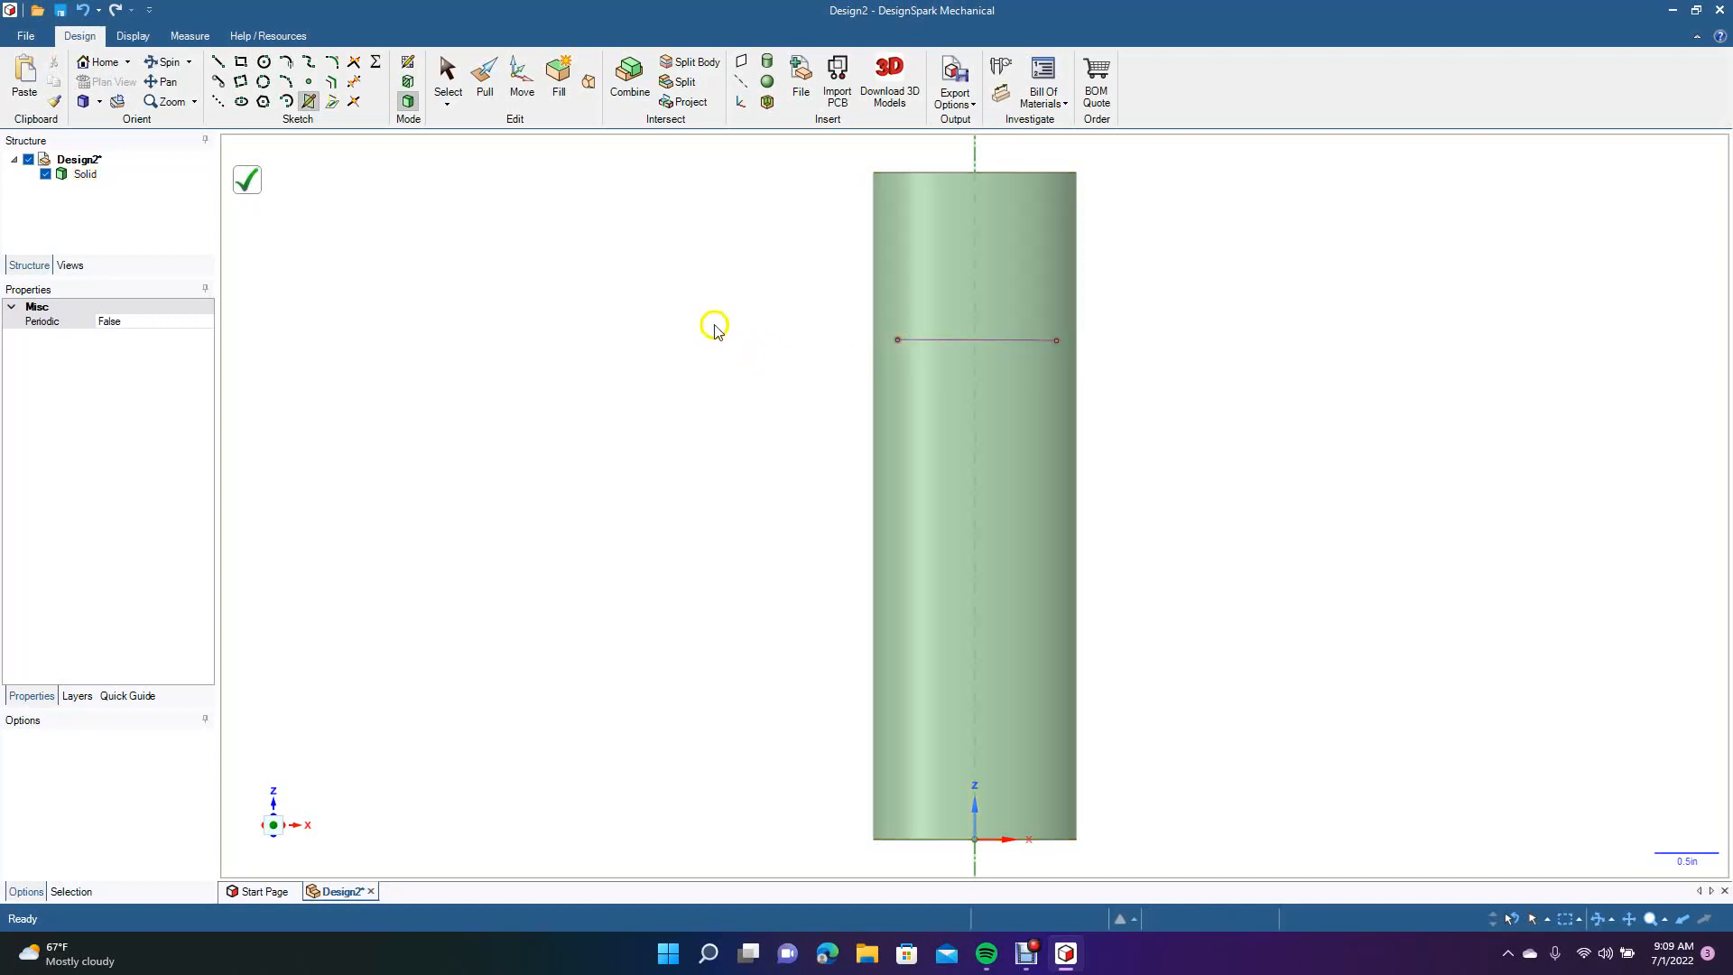
# Pull the face curve a short distance down the cylinder to form a narrow rectangular strip surface.
pyautogui.click(446, 74)
pyautogui.click(488, 83)
pyautogui.click(914, 344)
pyautogui.moveTo(929, 348); pyautogui.dragTo(928, 371)
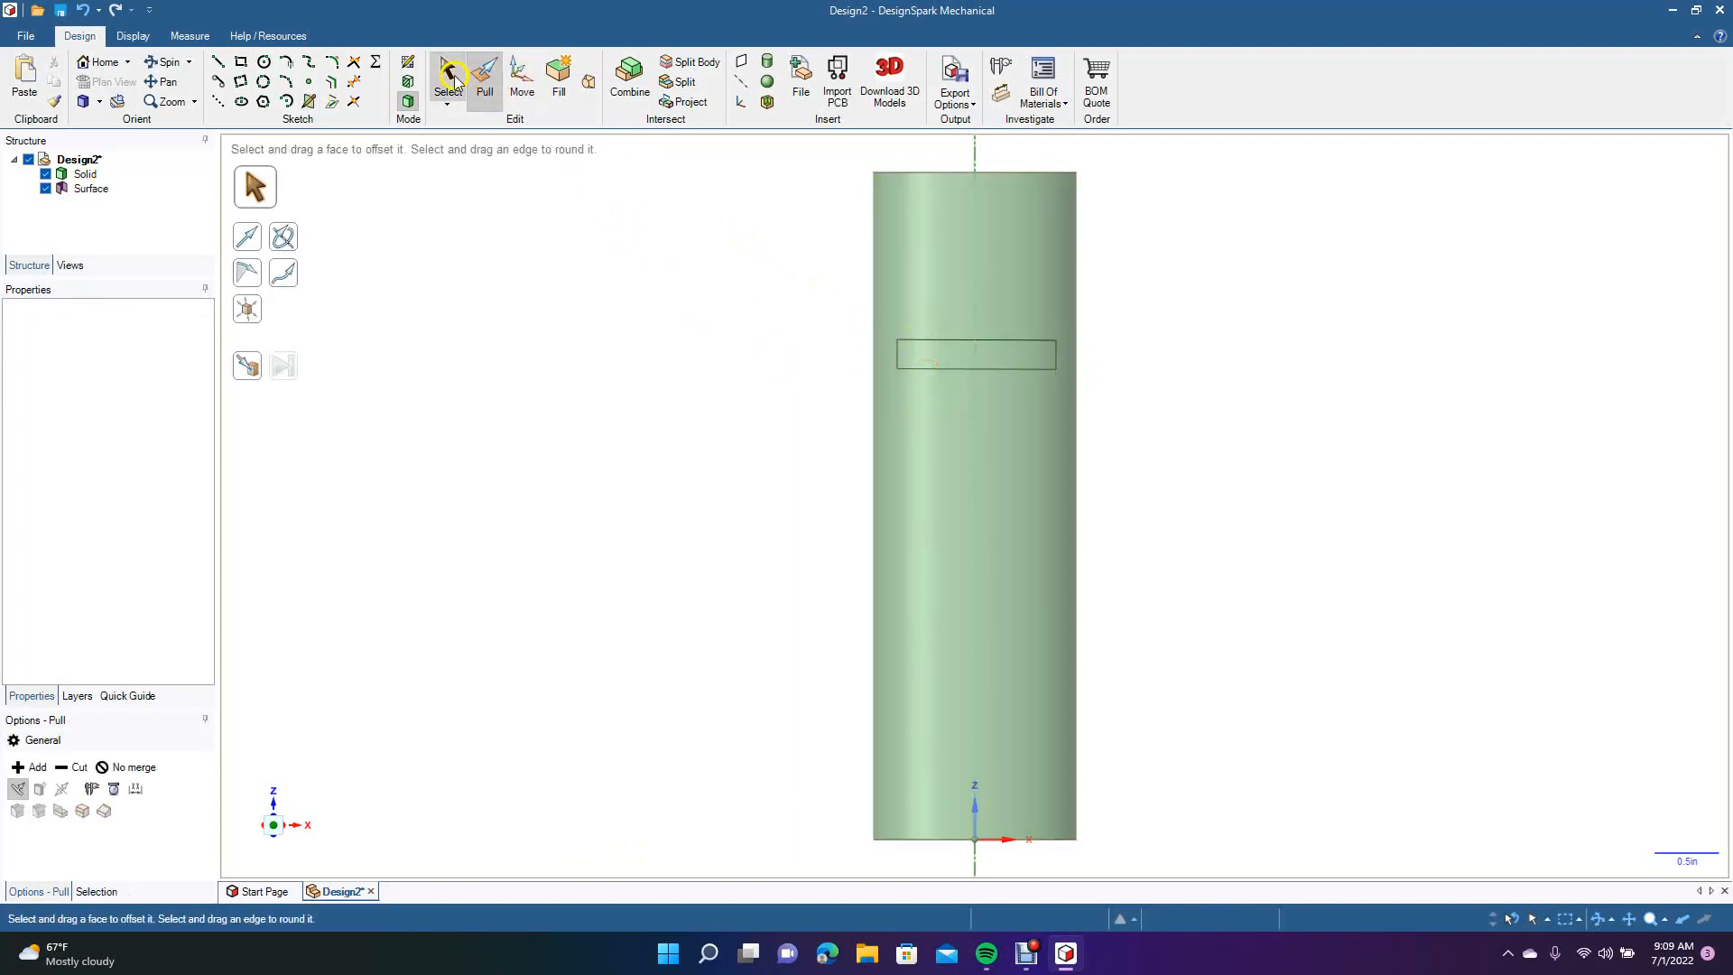
# Pull the strip surface outward from the cylinder to thicken it into a curved solid band.
pyautogui.click(448, 77)
pyautogui.click(167, 61)
pyautogui.moveTo(677, 368); pyautogui.dragTo(635, 418)
pyautogui.click(486, 88)
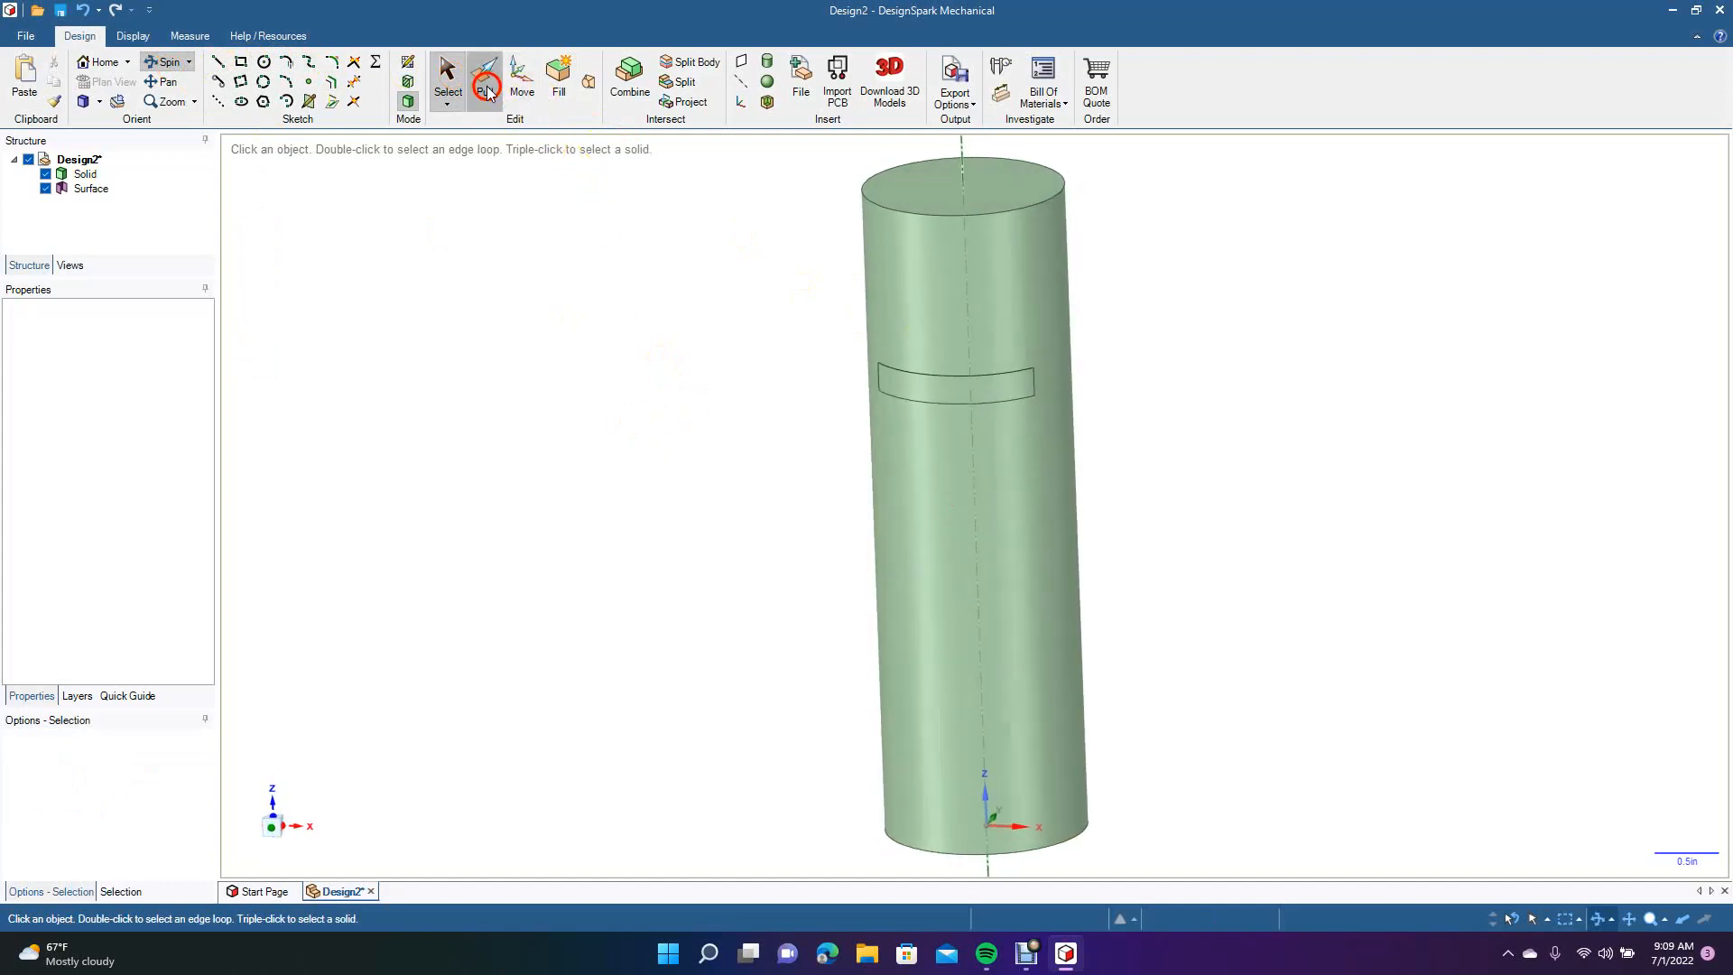
pyautogui.click(922, 398)
pyautogui.moveTo(922, 398); pyautogui.dragTo(920, 412)
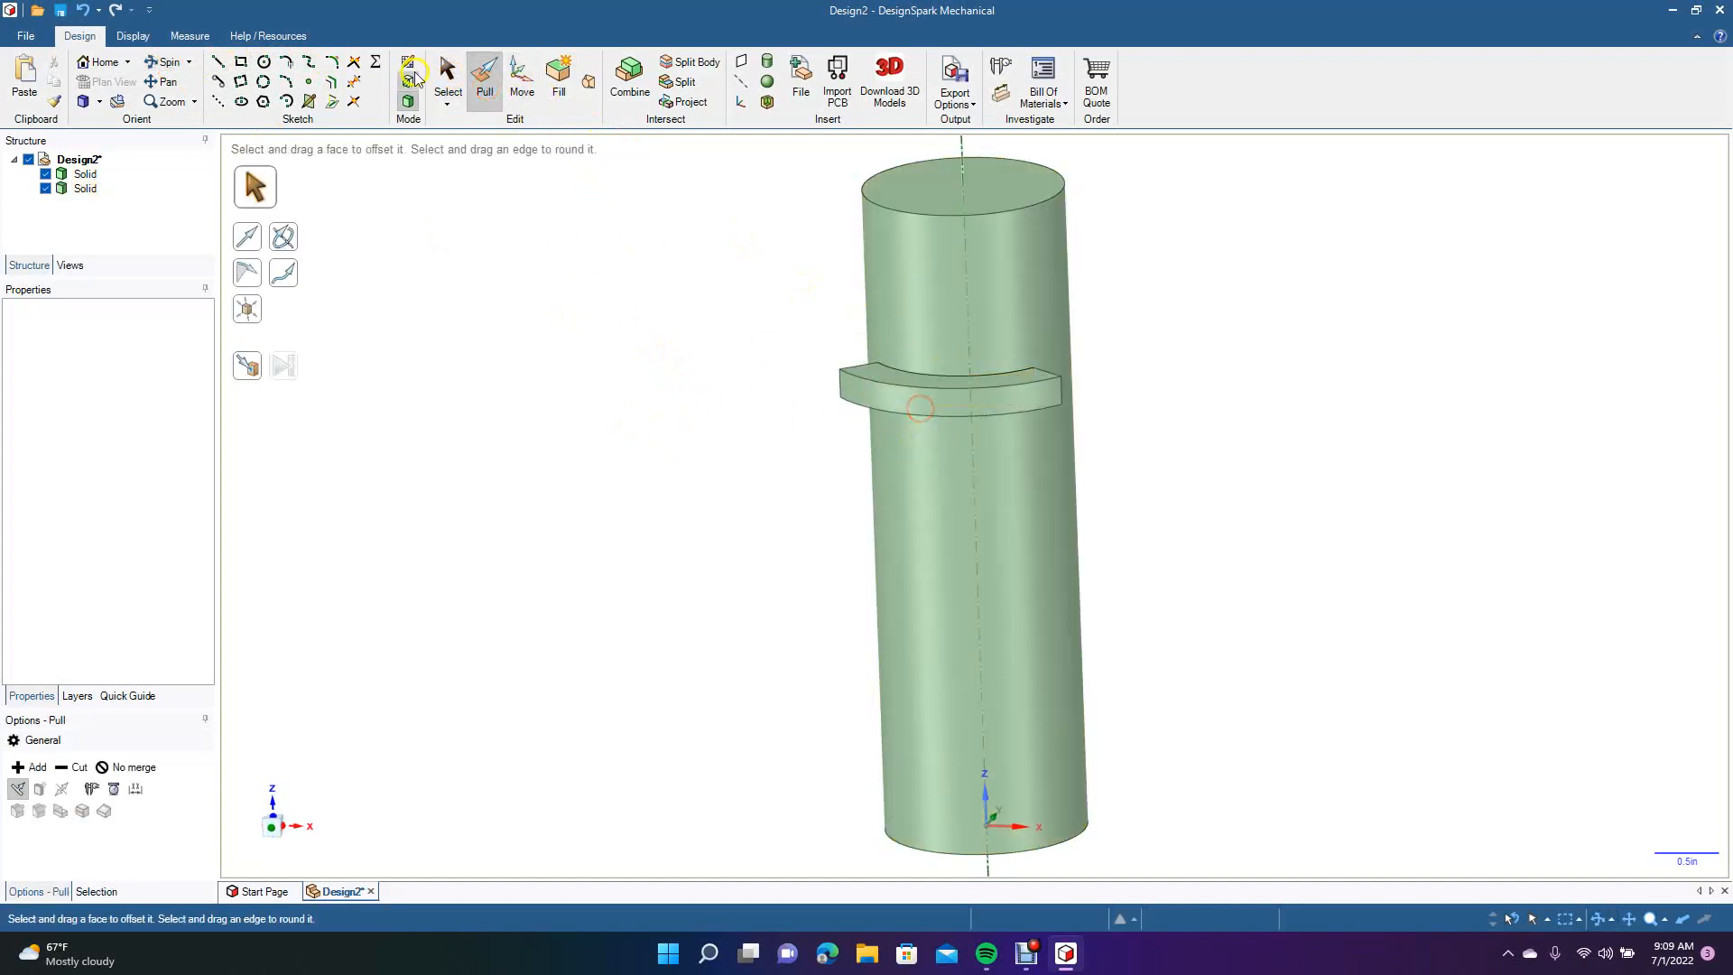
pyautogui.click(448, 79)
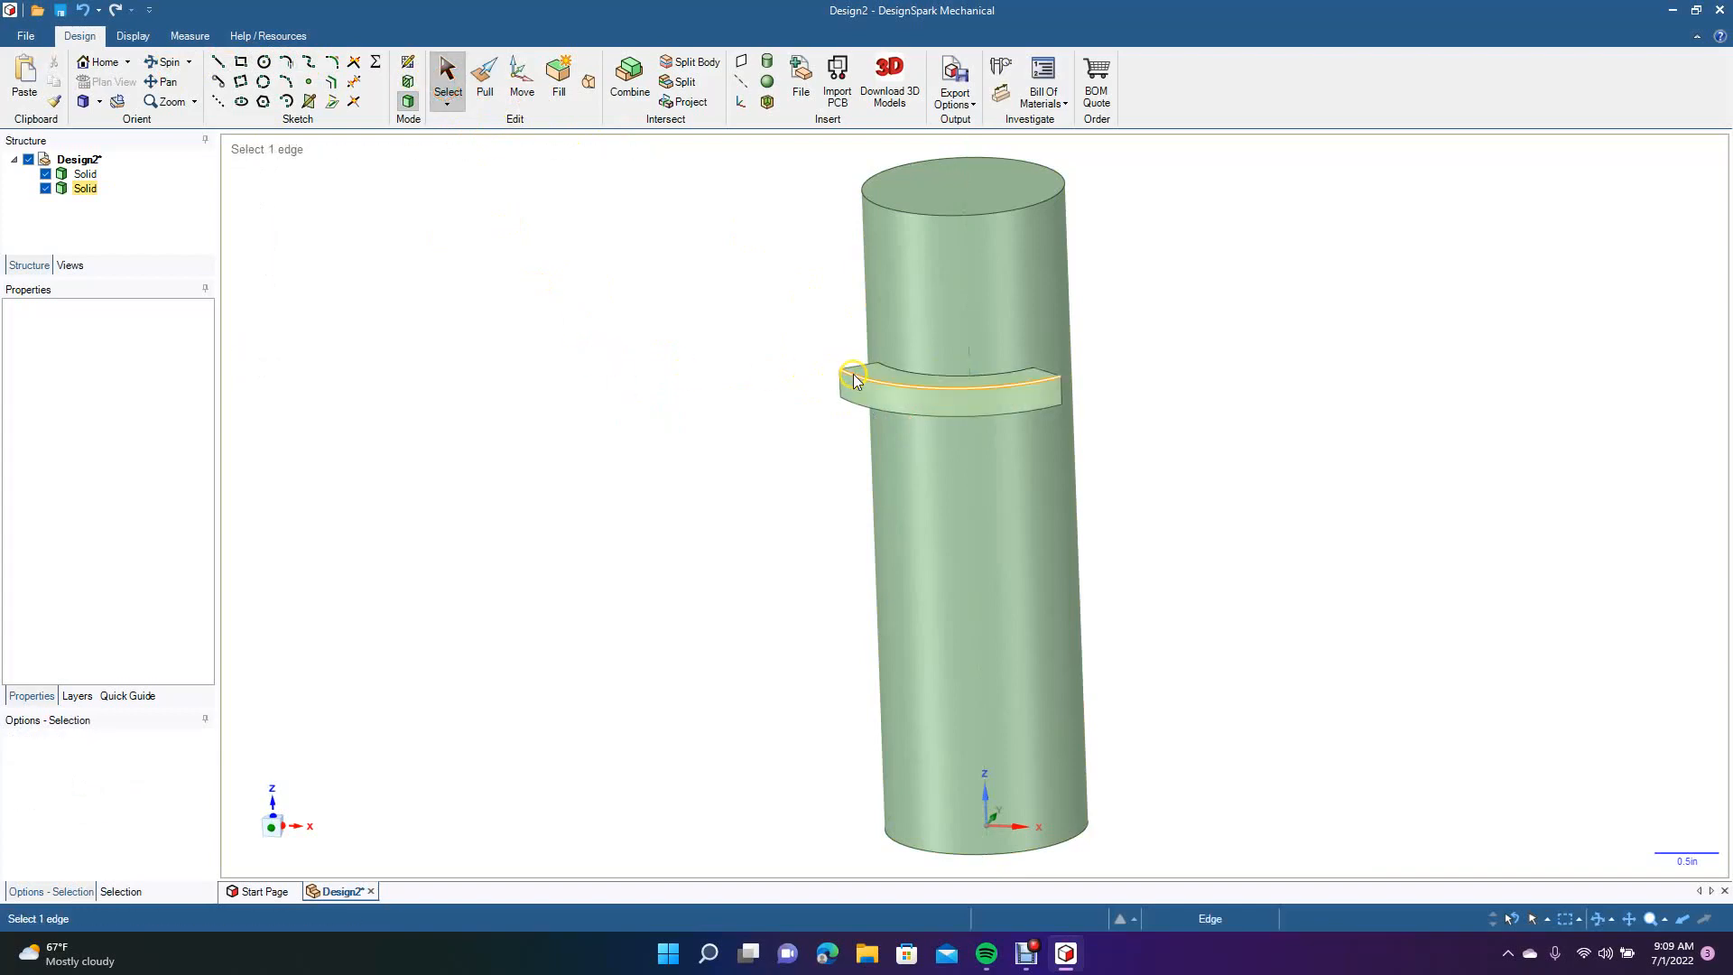
pyautogui.tripleClick(1041, 270)
pyautogui.click(394, 223)
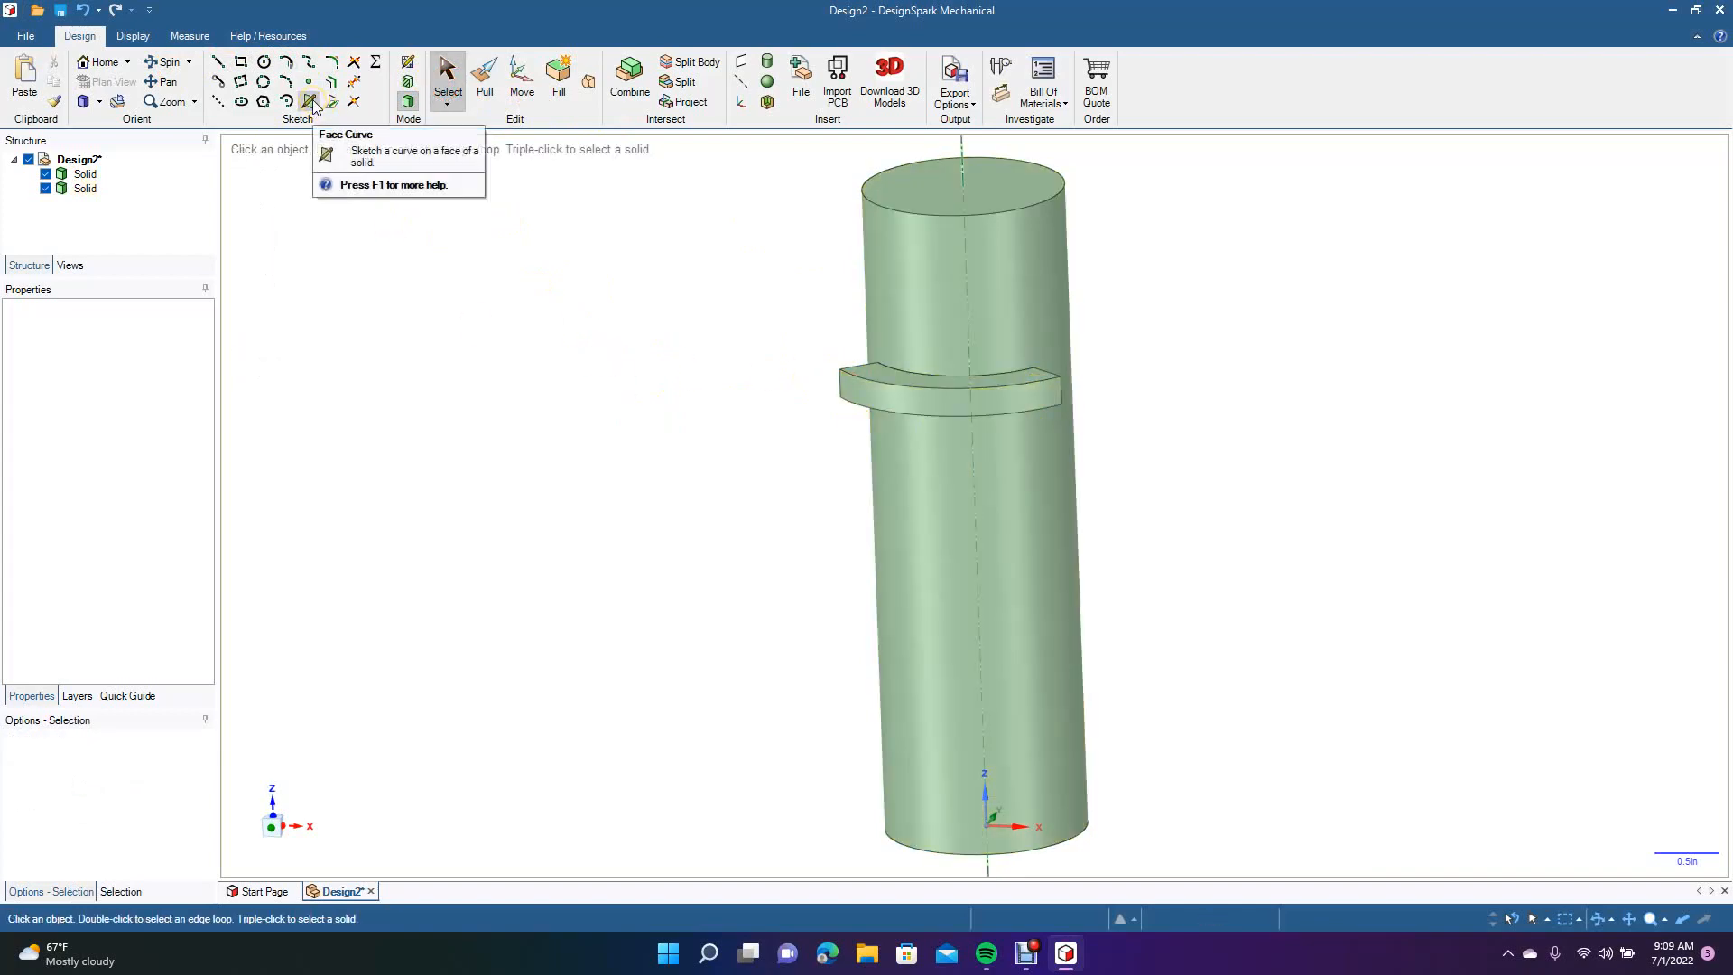
pyautogui.click(590, 316)
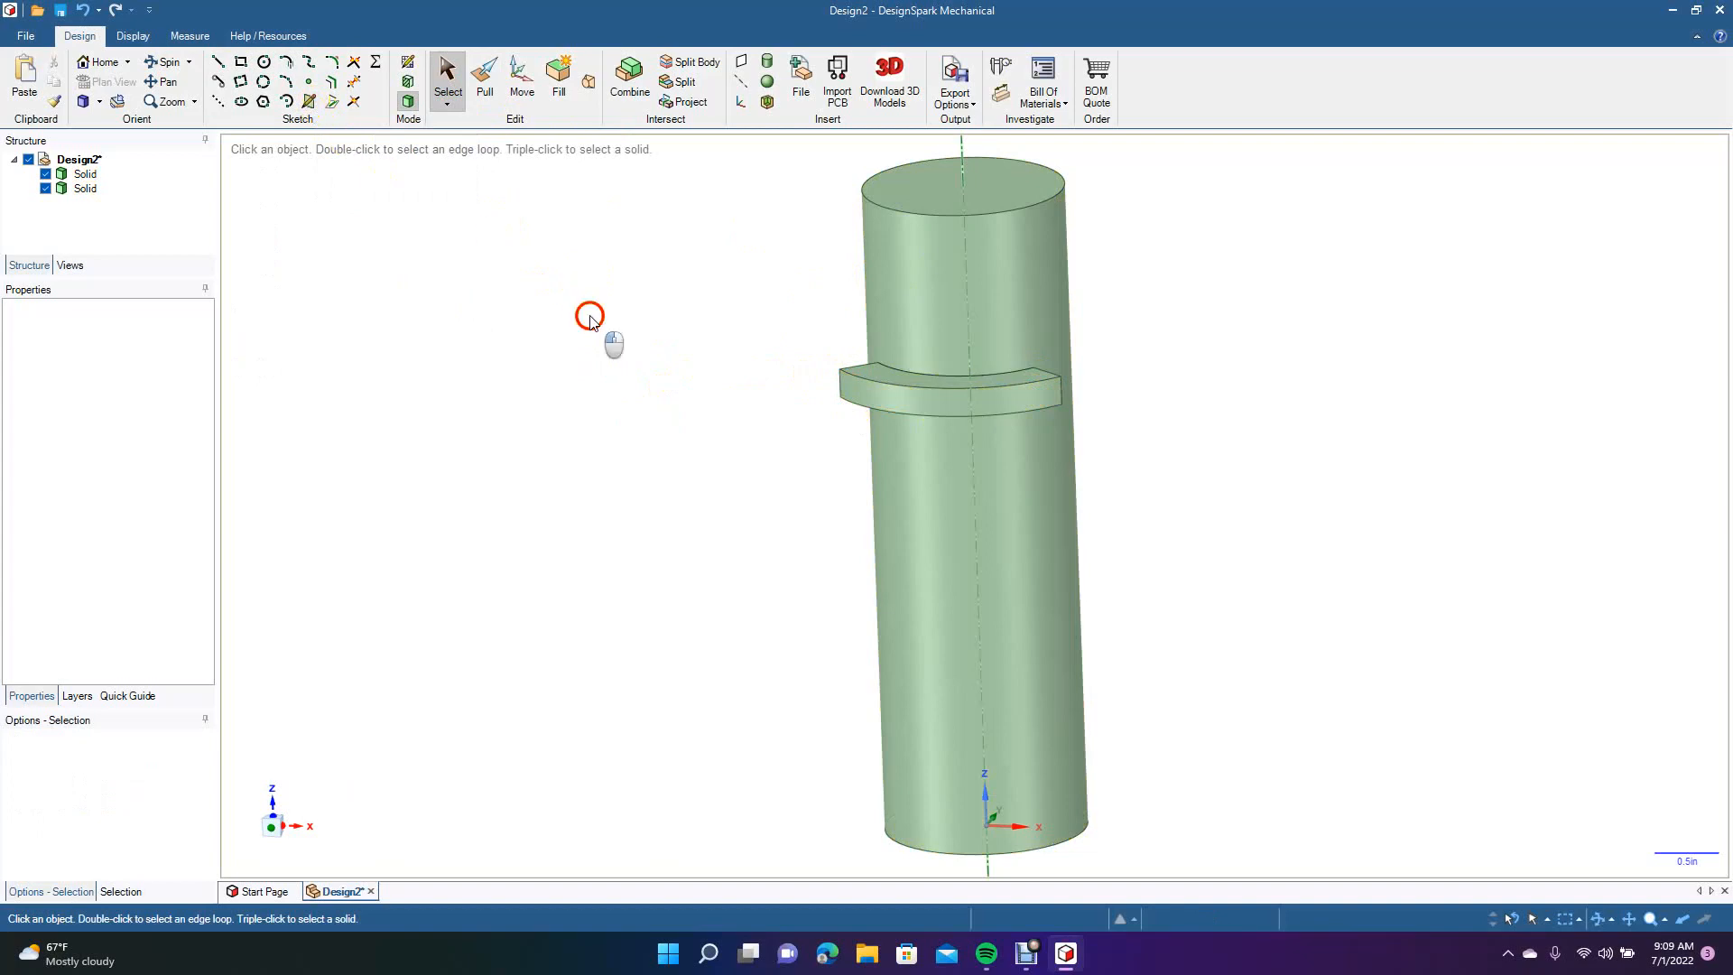
# Sketch a closed, irregular hourglass-like face curve on the cylinder's side, just below the curved band.
pyautogui.click(311, 103)
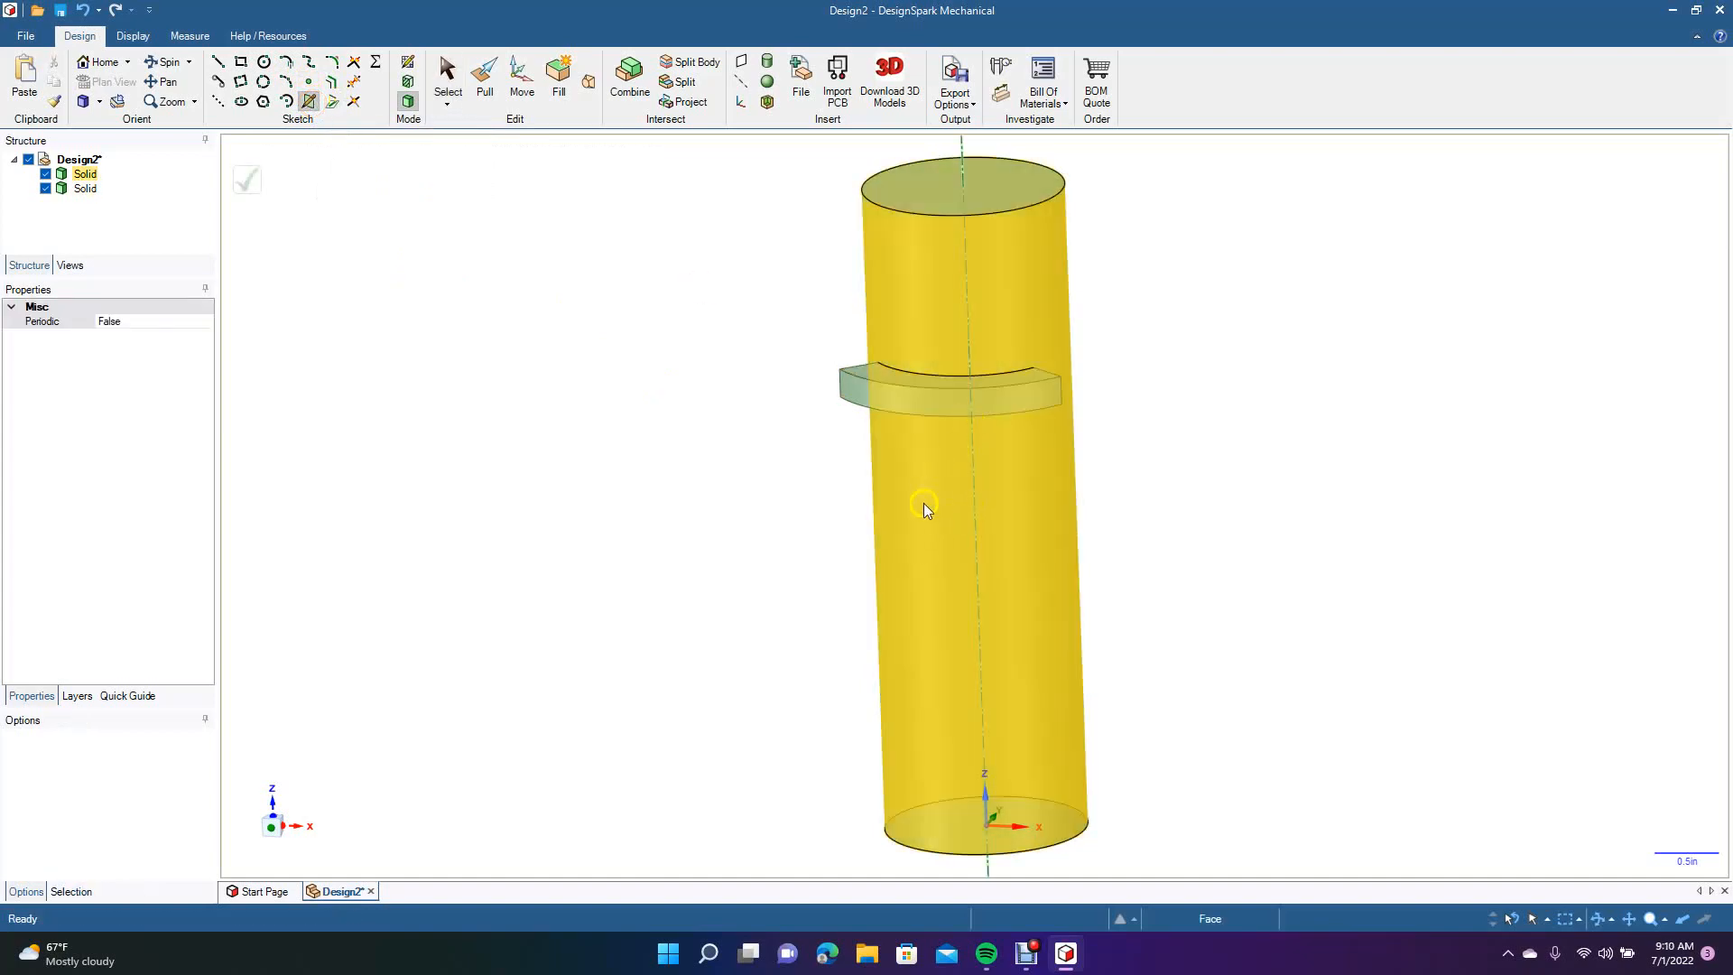
pyautogui.click(1011, 495)
pyautogui.click(954, 521)
pyautogui.click(924, 502)
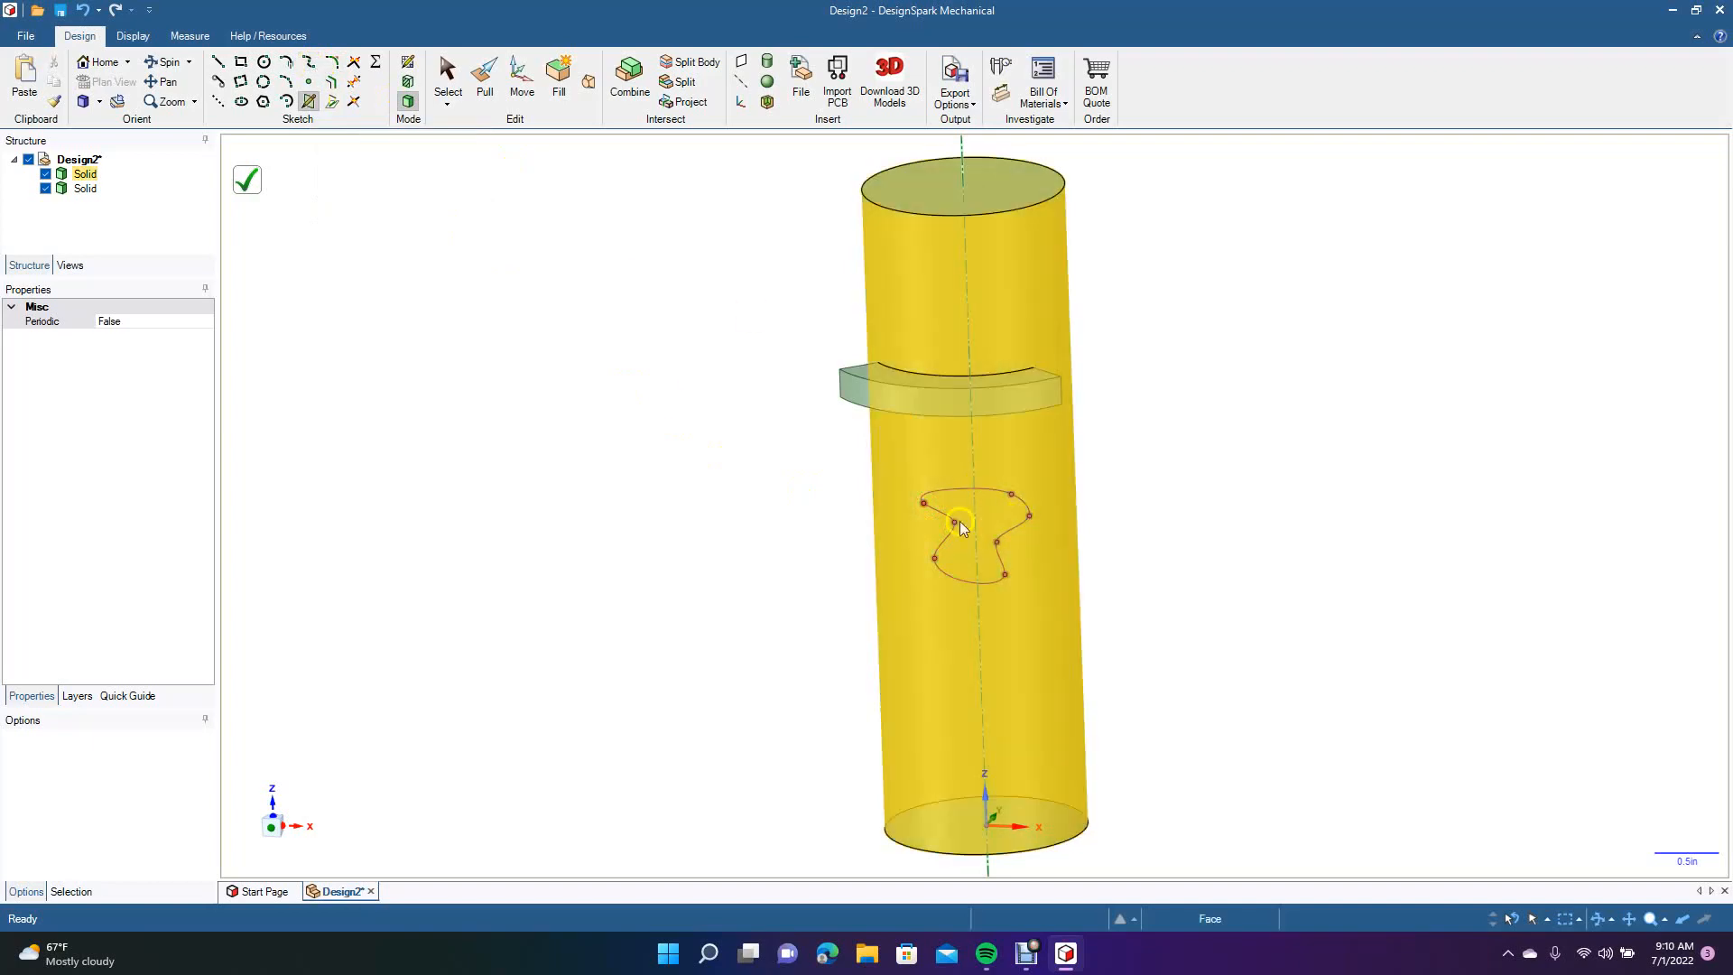
# Try to pull the closed face curve outward from the cylinder's side.
pyautogui.click(448, 77)
pyautogui.click(484, 76)
pyautogui.moveTo(966, 488); pyautogui.dragTo(827, 563)
pyautogui.click(643, 622)
pyautogui.click(170, 61)
pyautogui.moveTo(516, 458); pyautogui.dragTo(538, 410)
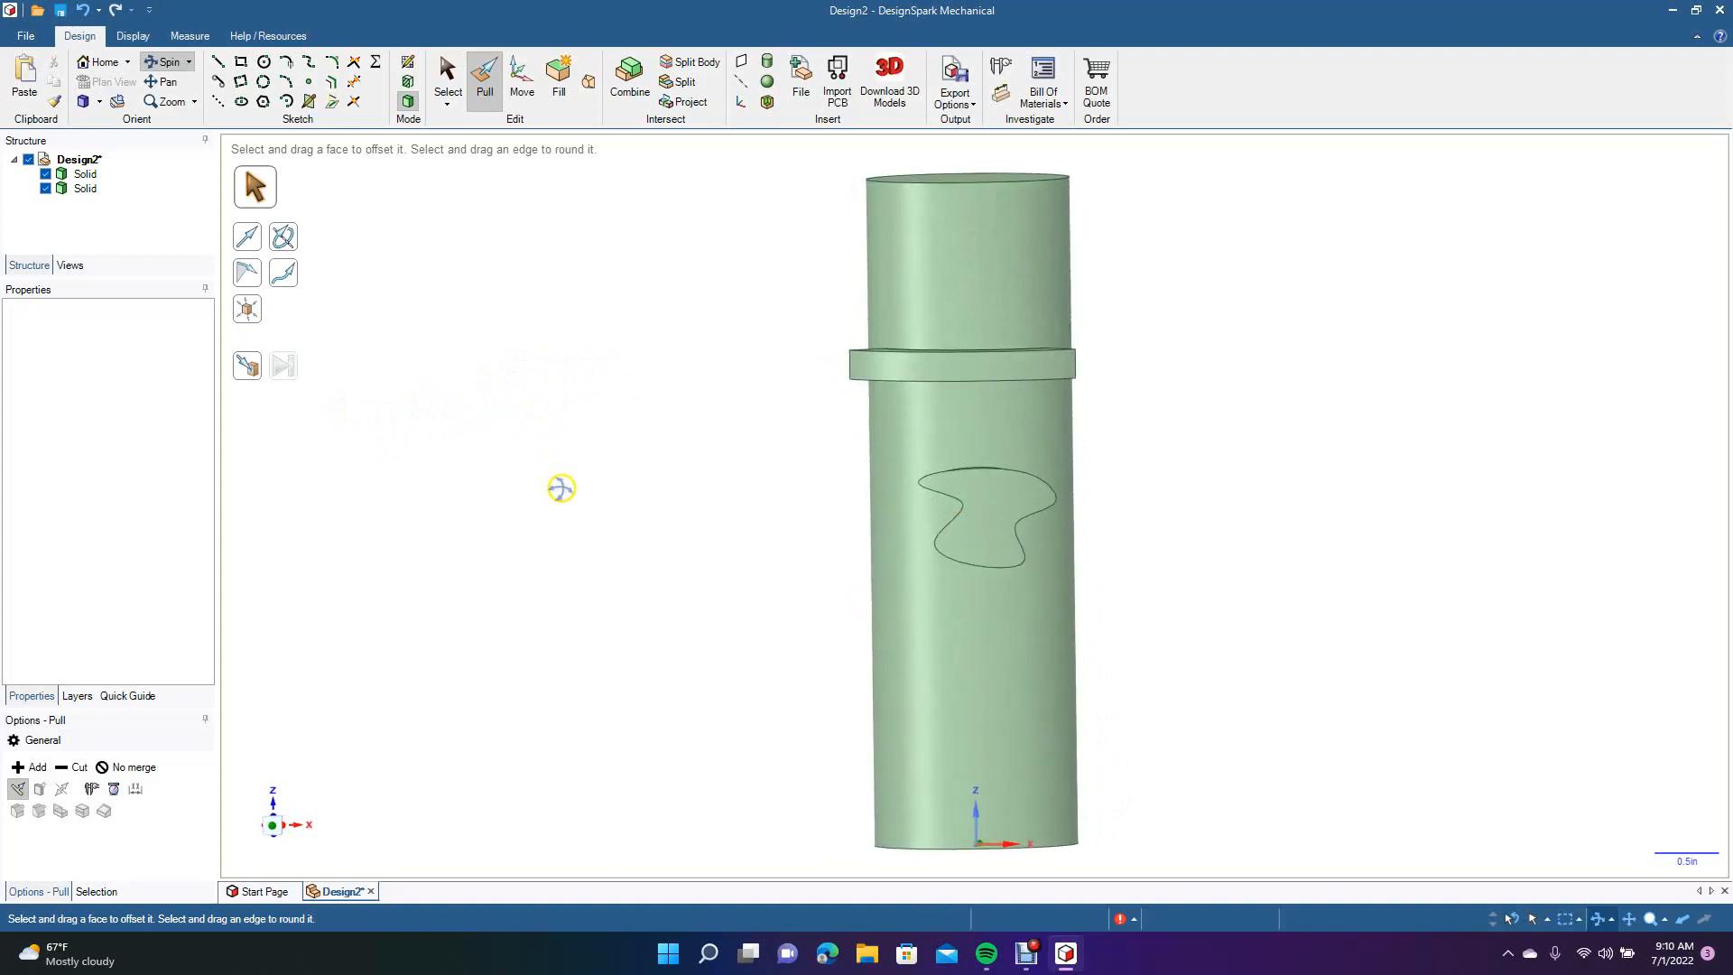
pyautogui.press('Escape')
pyautogui.moveTo(560, 489); pyautogui.dragTo(549, 512, button='middle')
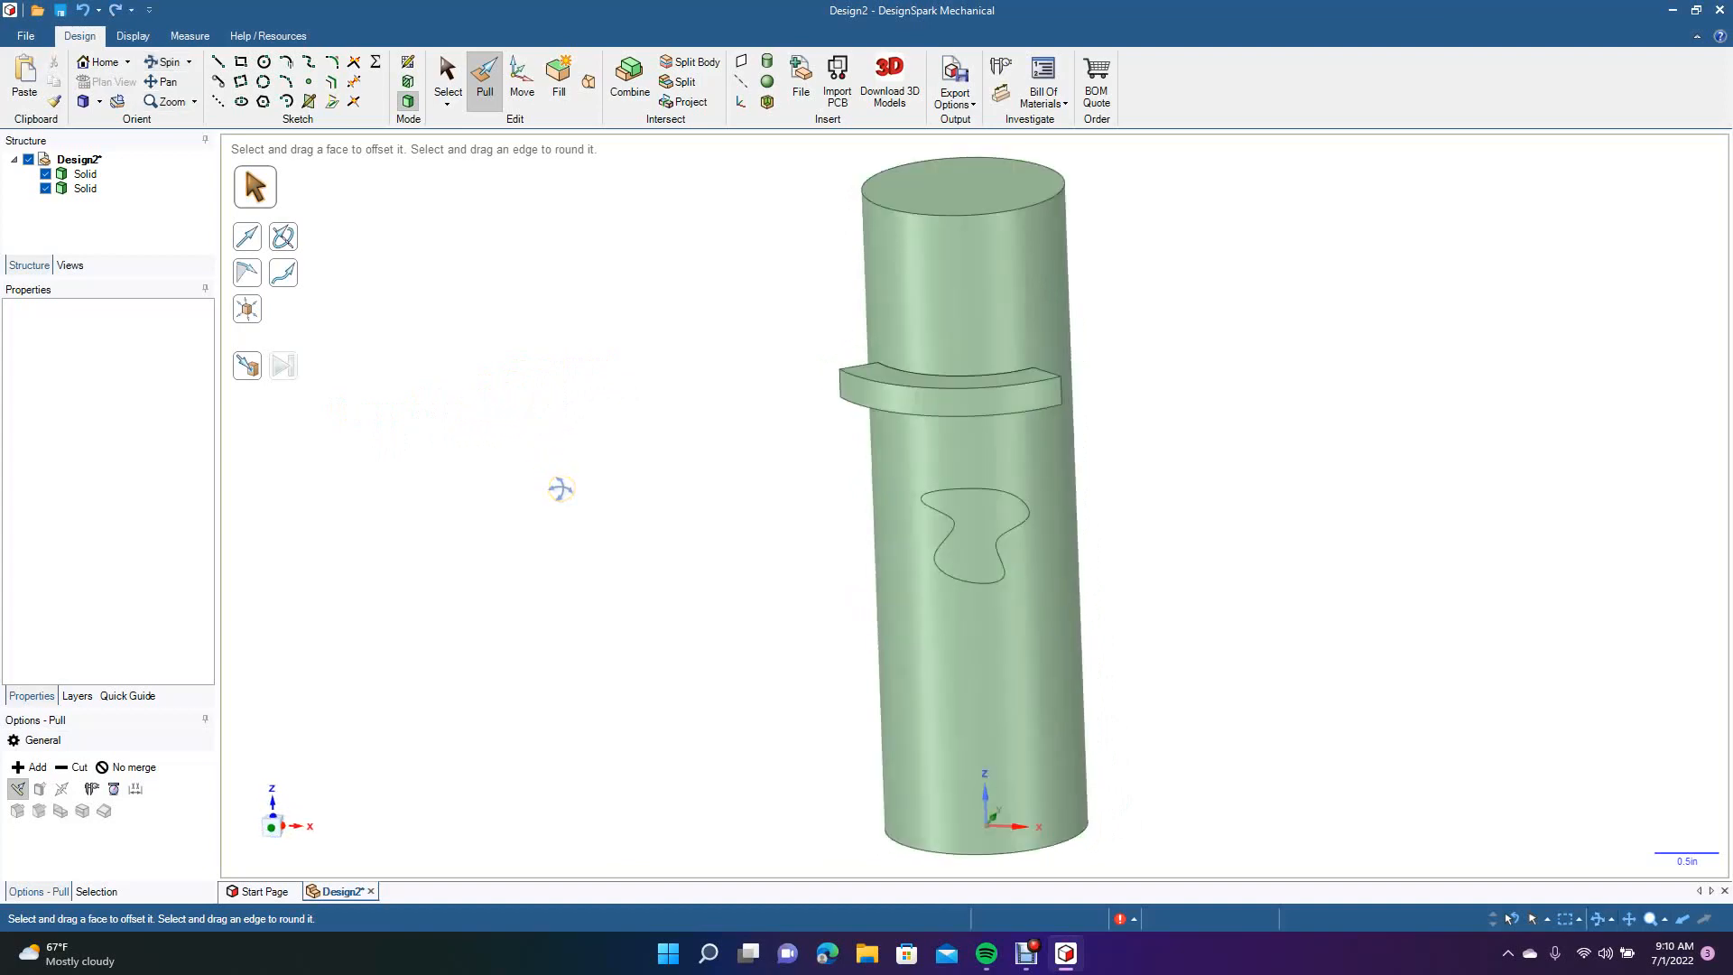
# Undo the face curves, the curved band and the cylinder extrusion, back to the circle sketch.
pyautogui.hotkey('ctrl', 'z')
pyautogui.hotkey('ctrl', 'z')
pyautogui.hotkey('ctrl', 'z')
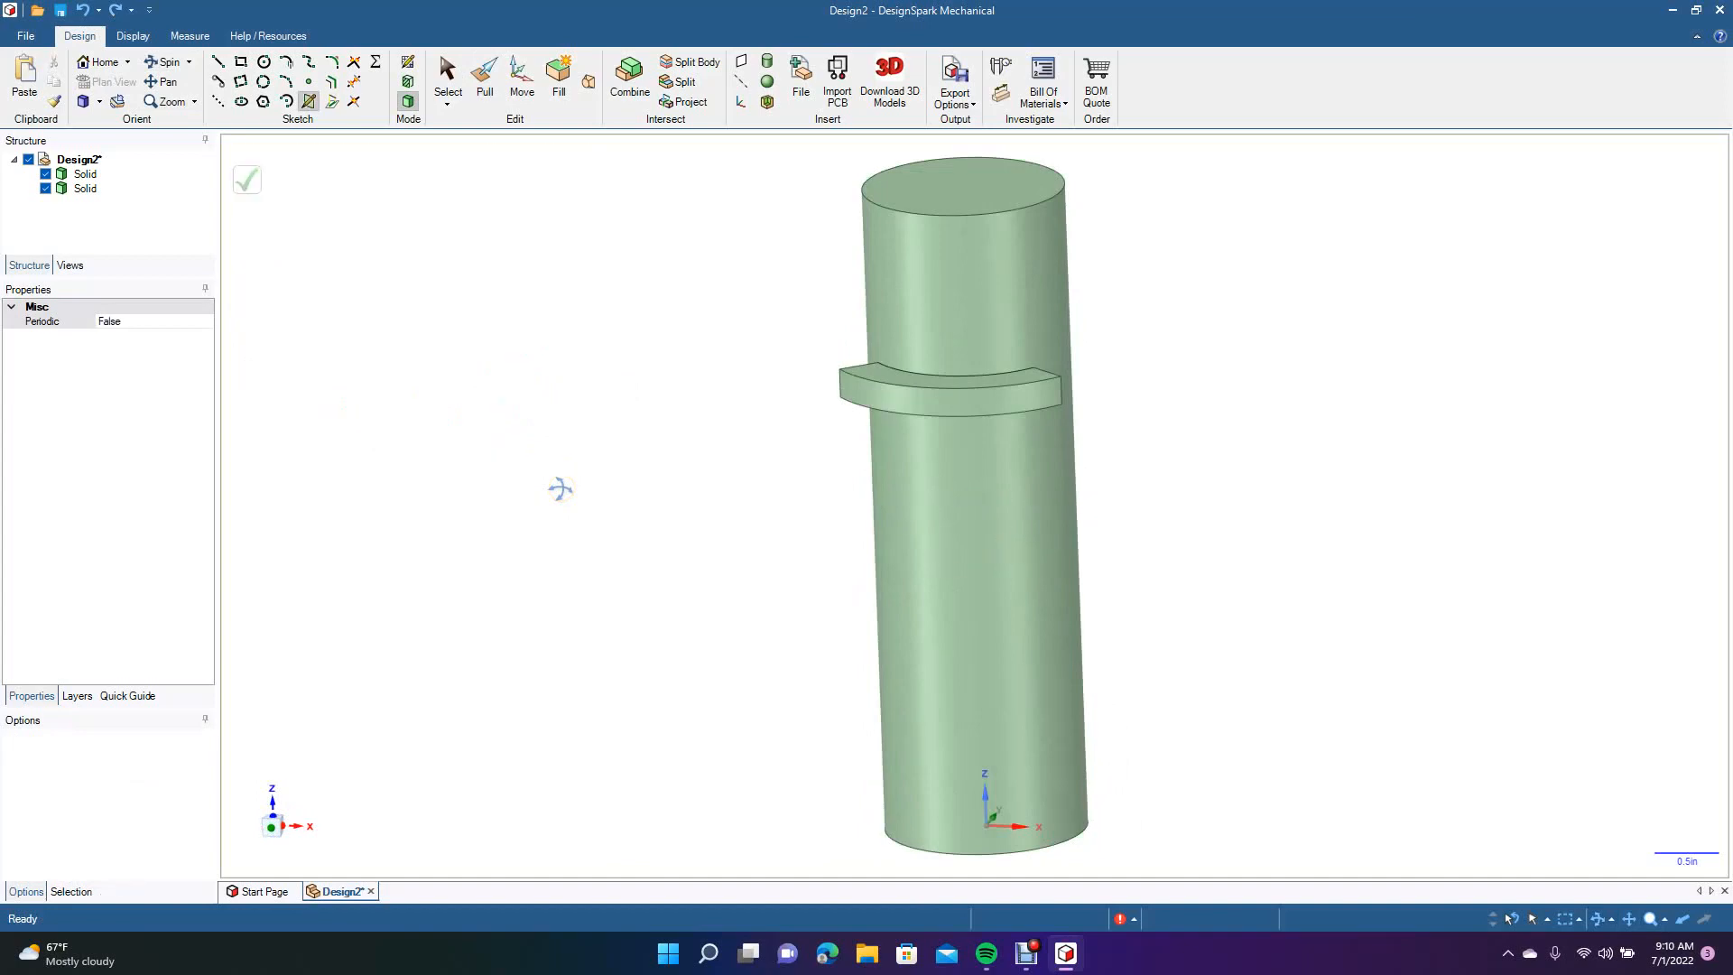
pyautogui.hotkey('ctrl', 'z')
pyautogui.hotkey('ctrl', 'z')
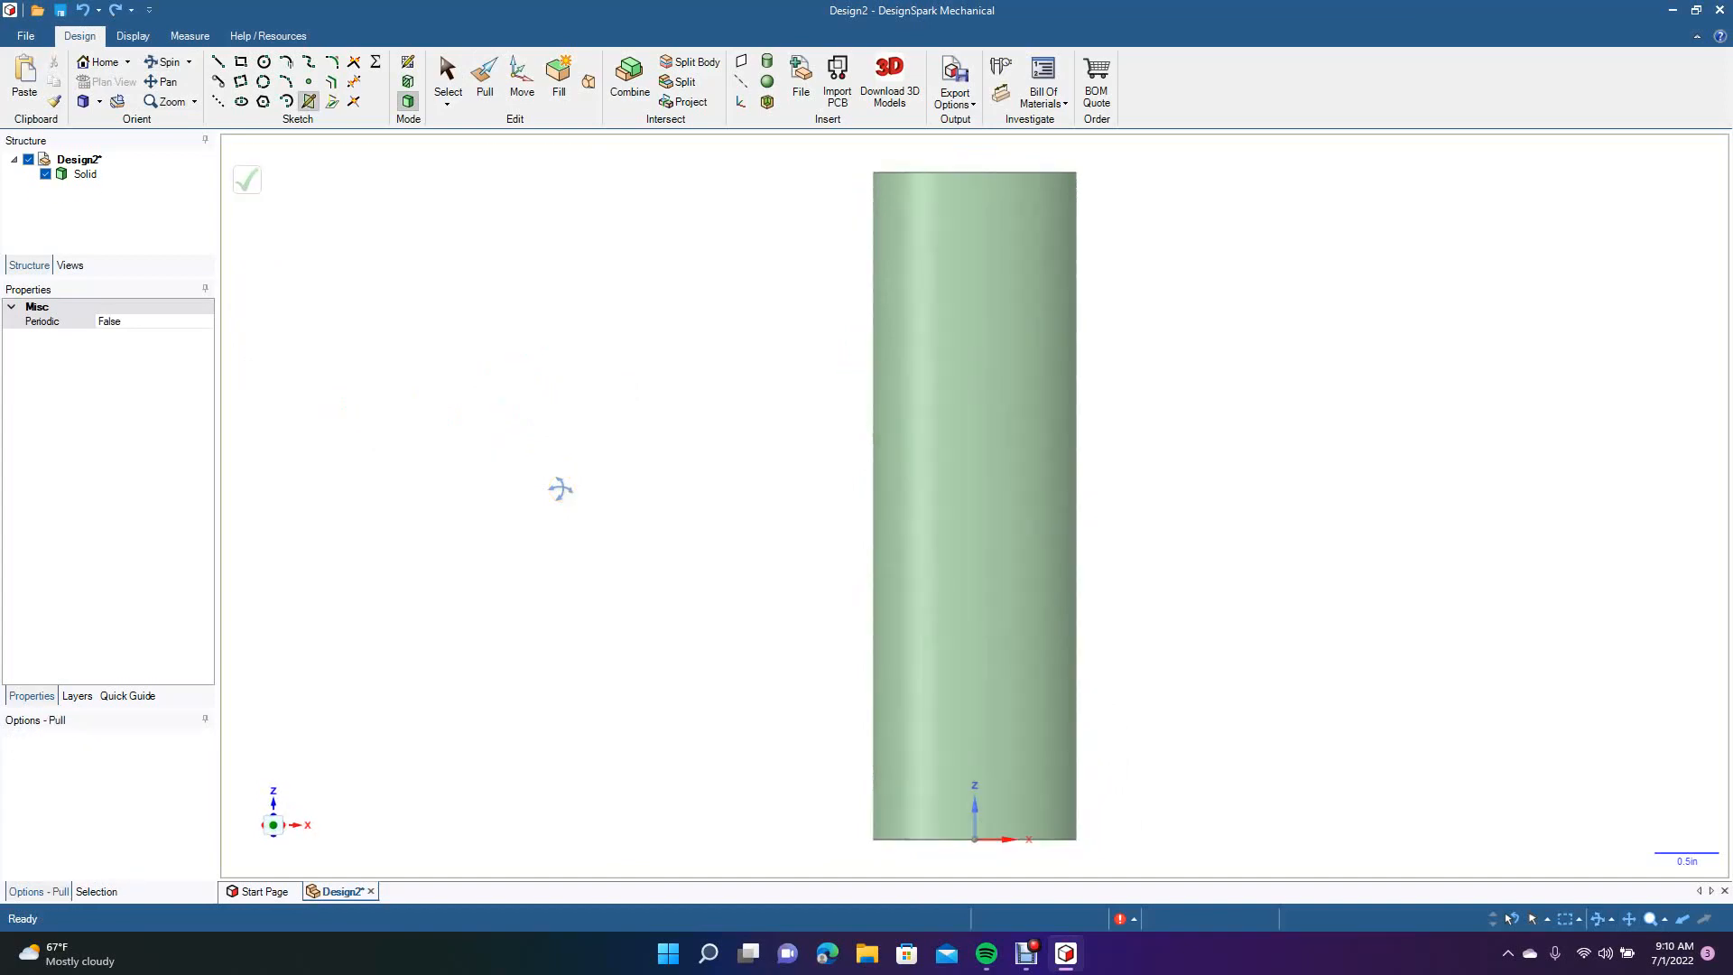
pyautogui.hotkey('ctrl', 'z')
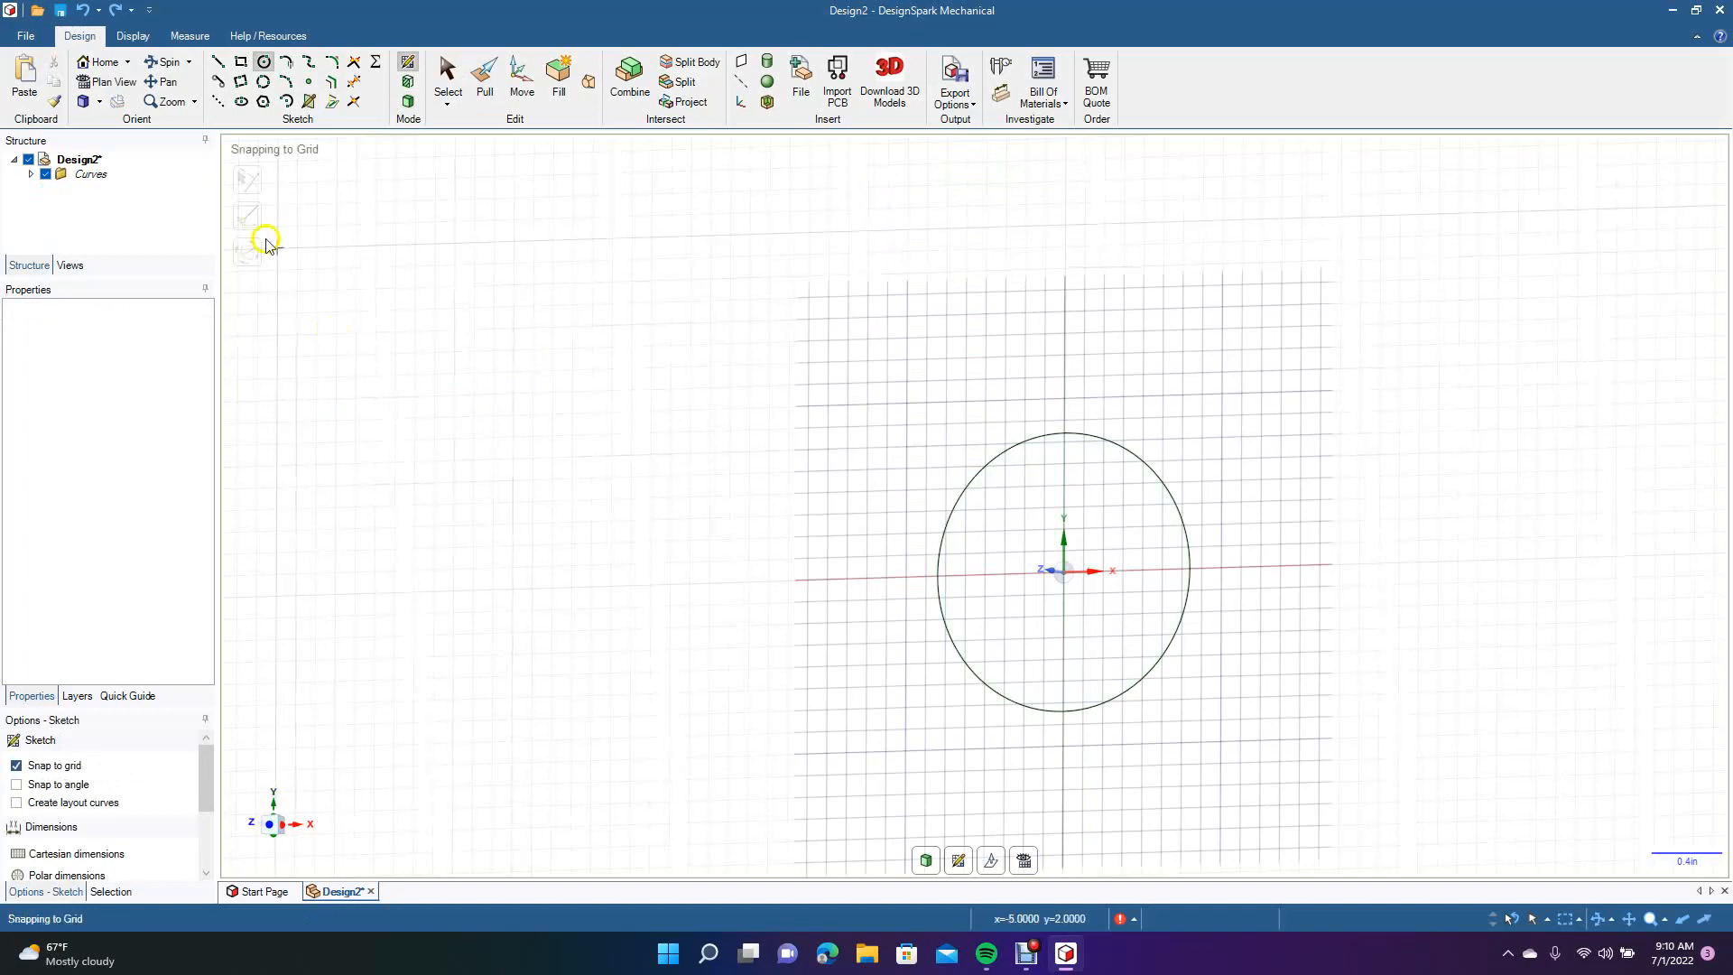
# Return to the plan view of the sketch and delete the circle at the origin.
pyautogui.click(102, 83)
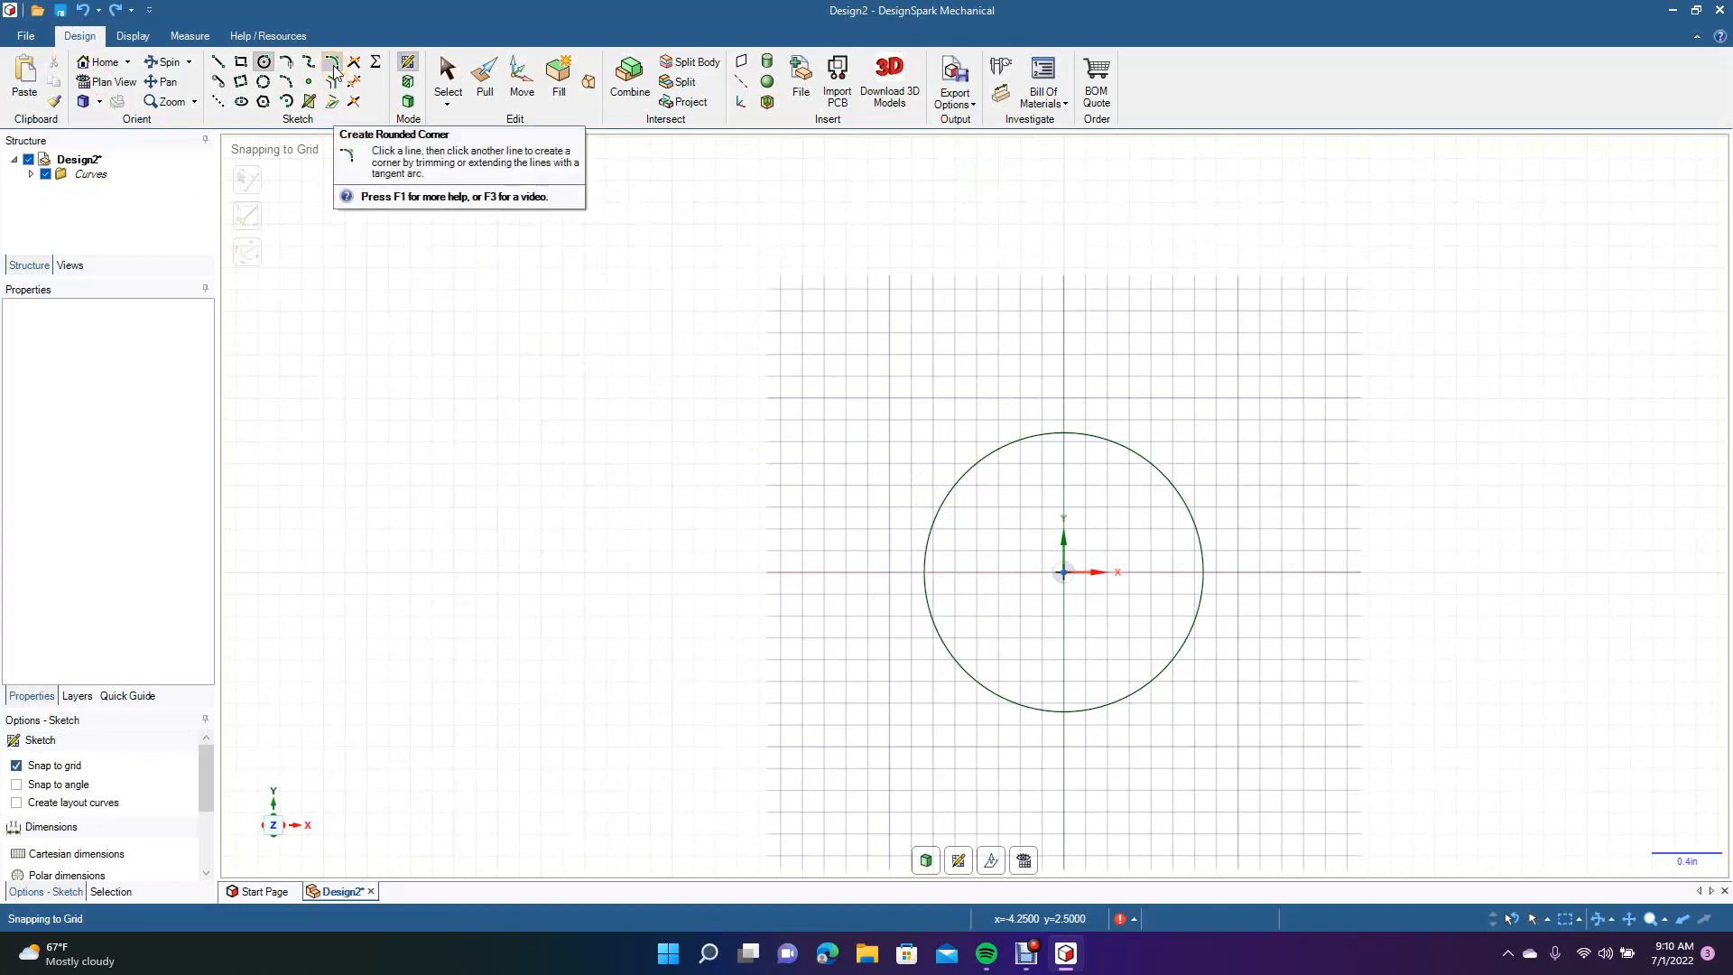
pyautogui.click(448, 72)
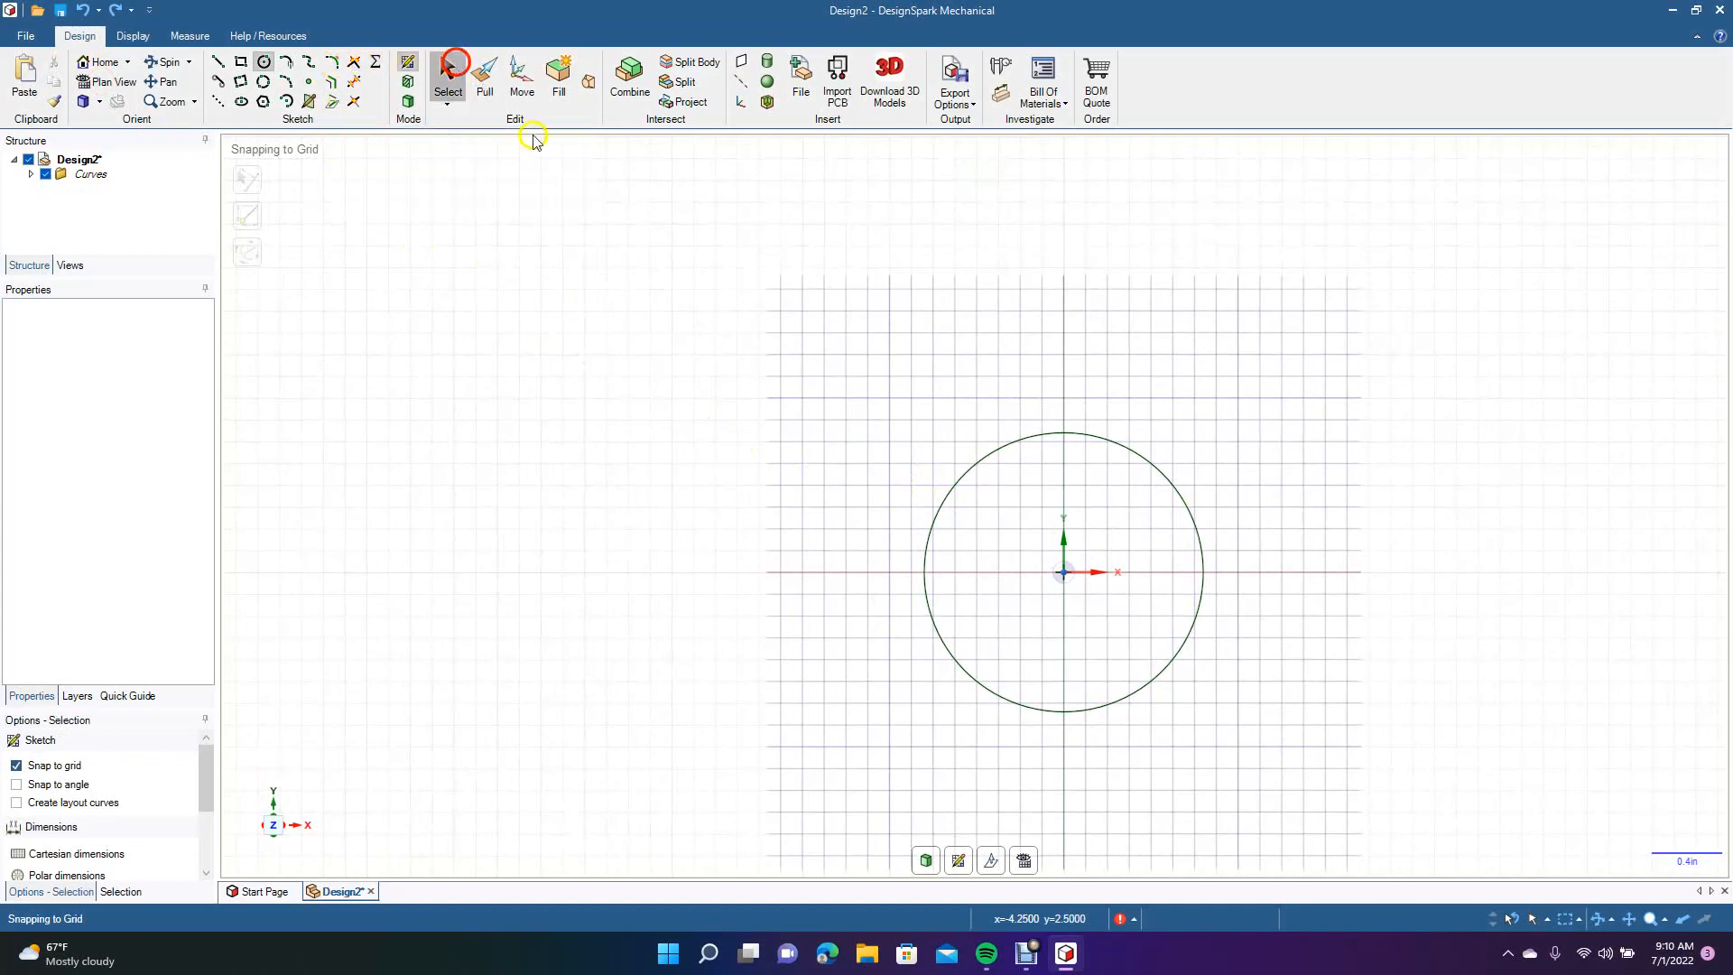
pyautogui.click(970, 467)
pyautogui.press('Delete')
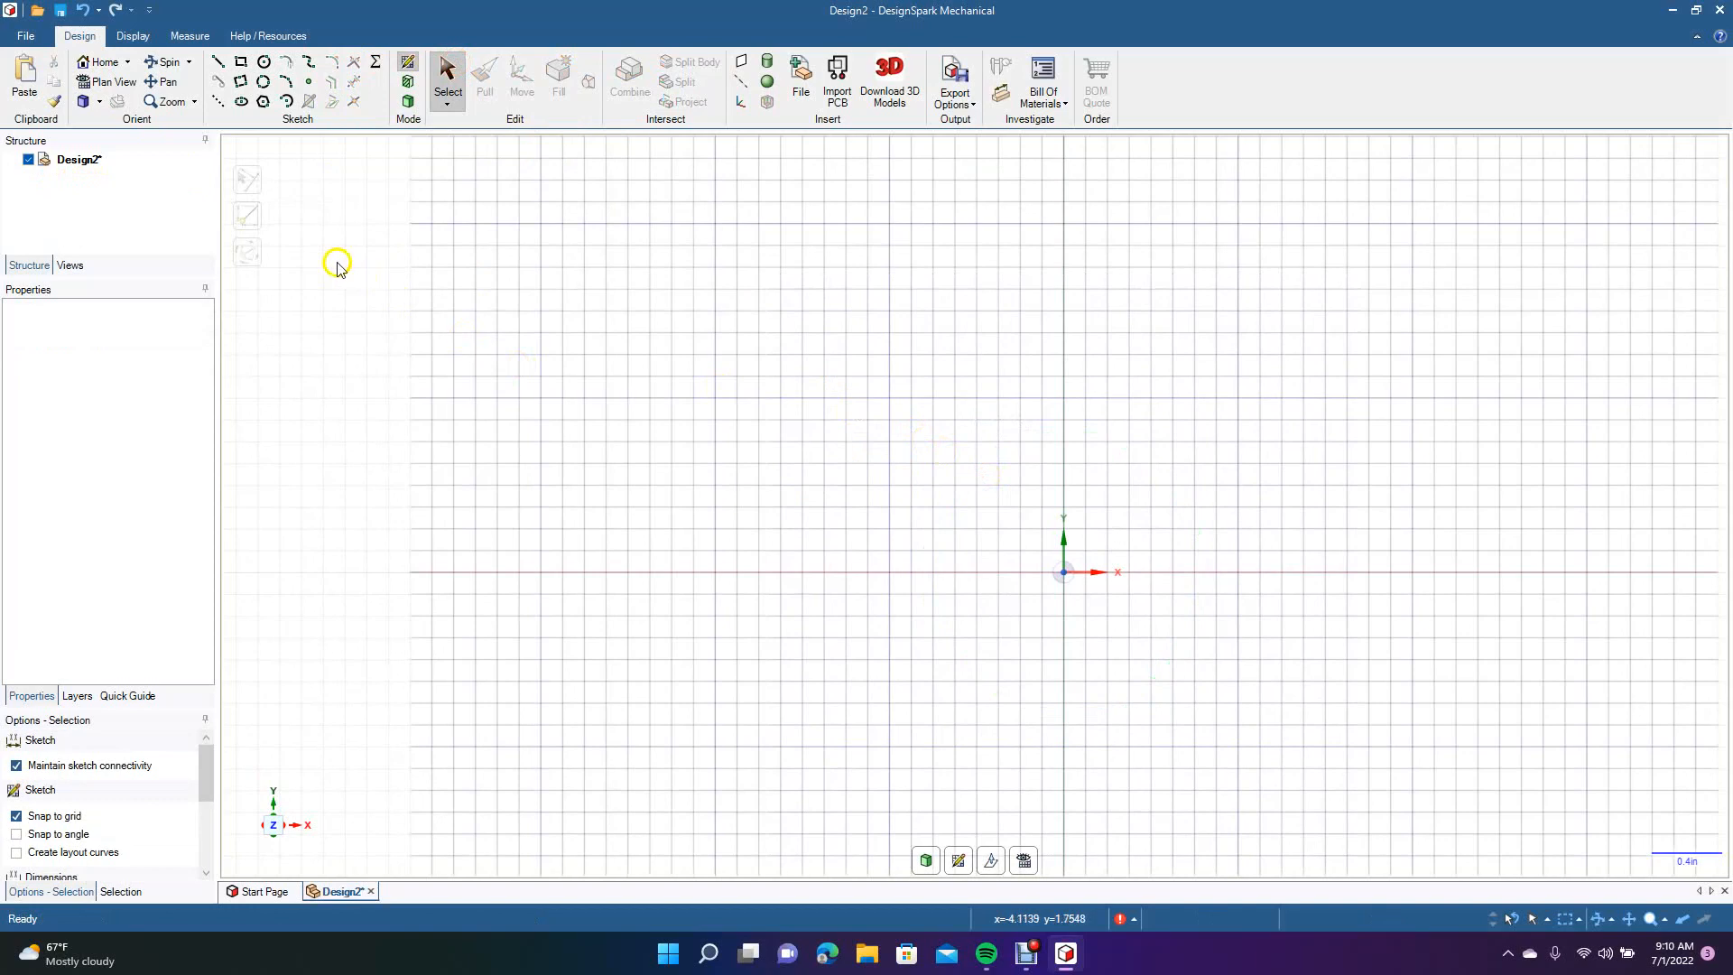
# Sketch a closed stepped line profile about 2.25 in wide and 1.875 in high on the X axis, with a 45° slope joining its two levels.
pyautogui.click(216, 62)
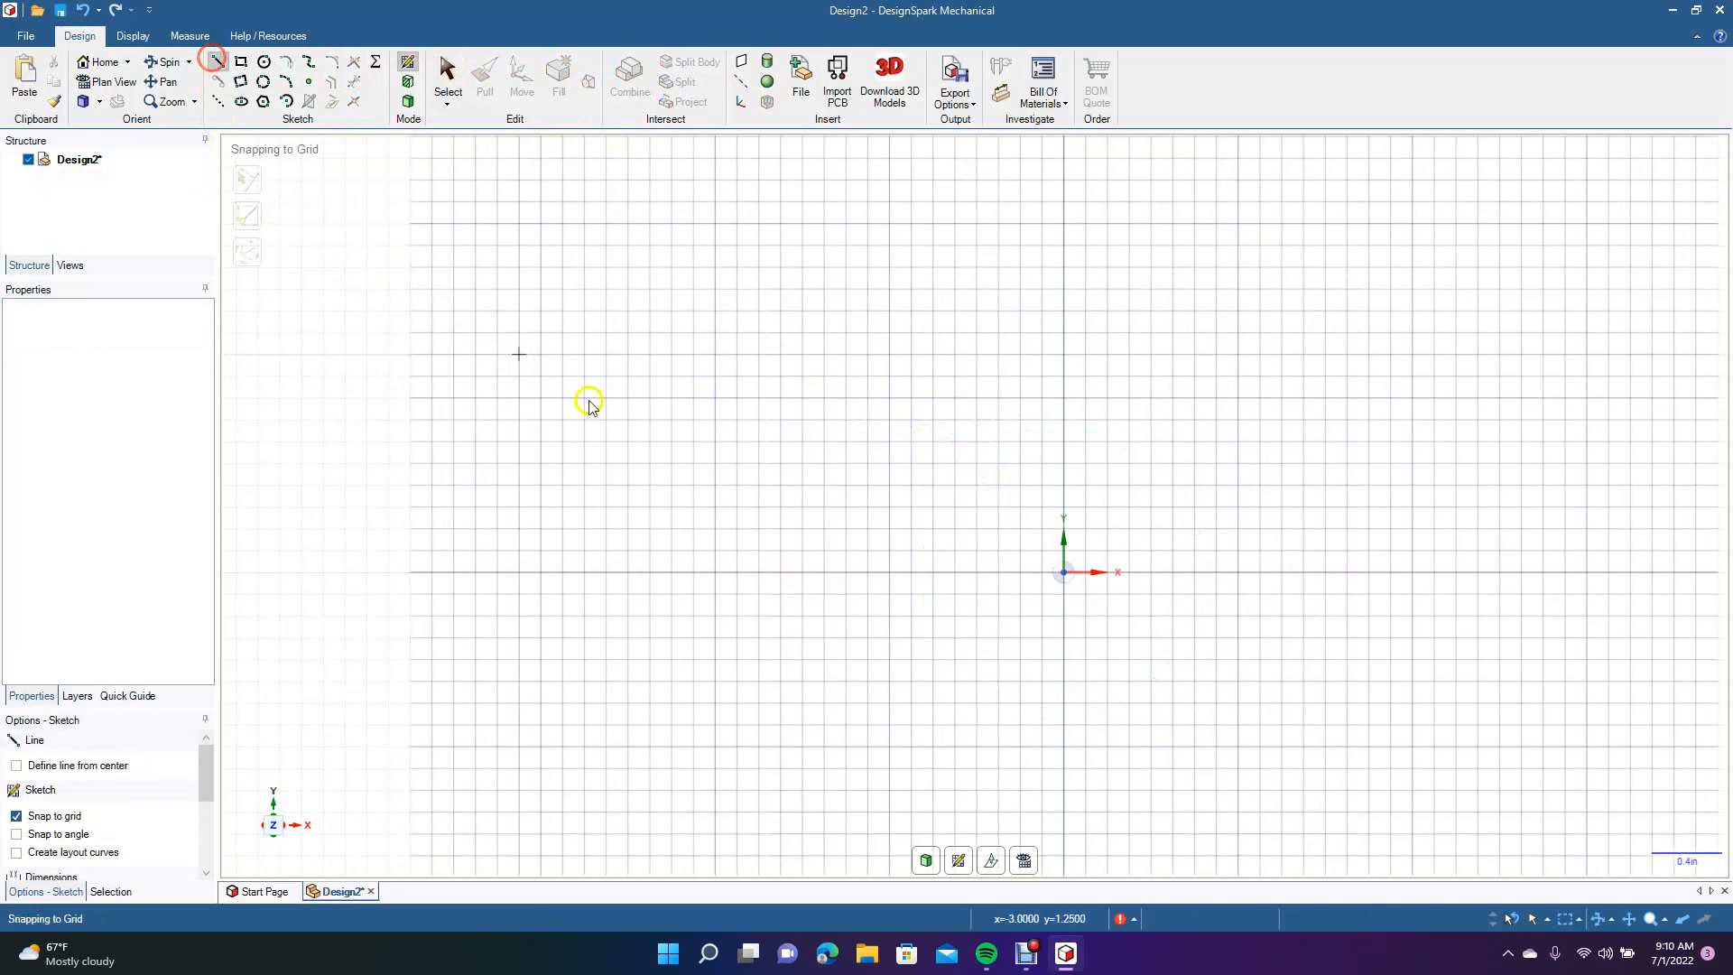
pyautogui.click(692, 572)
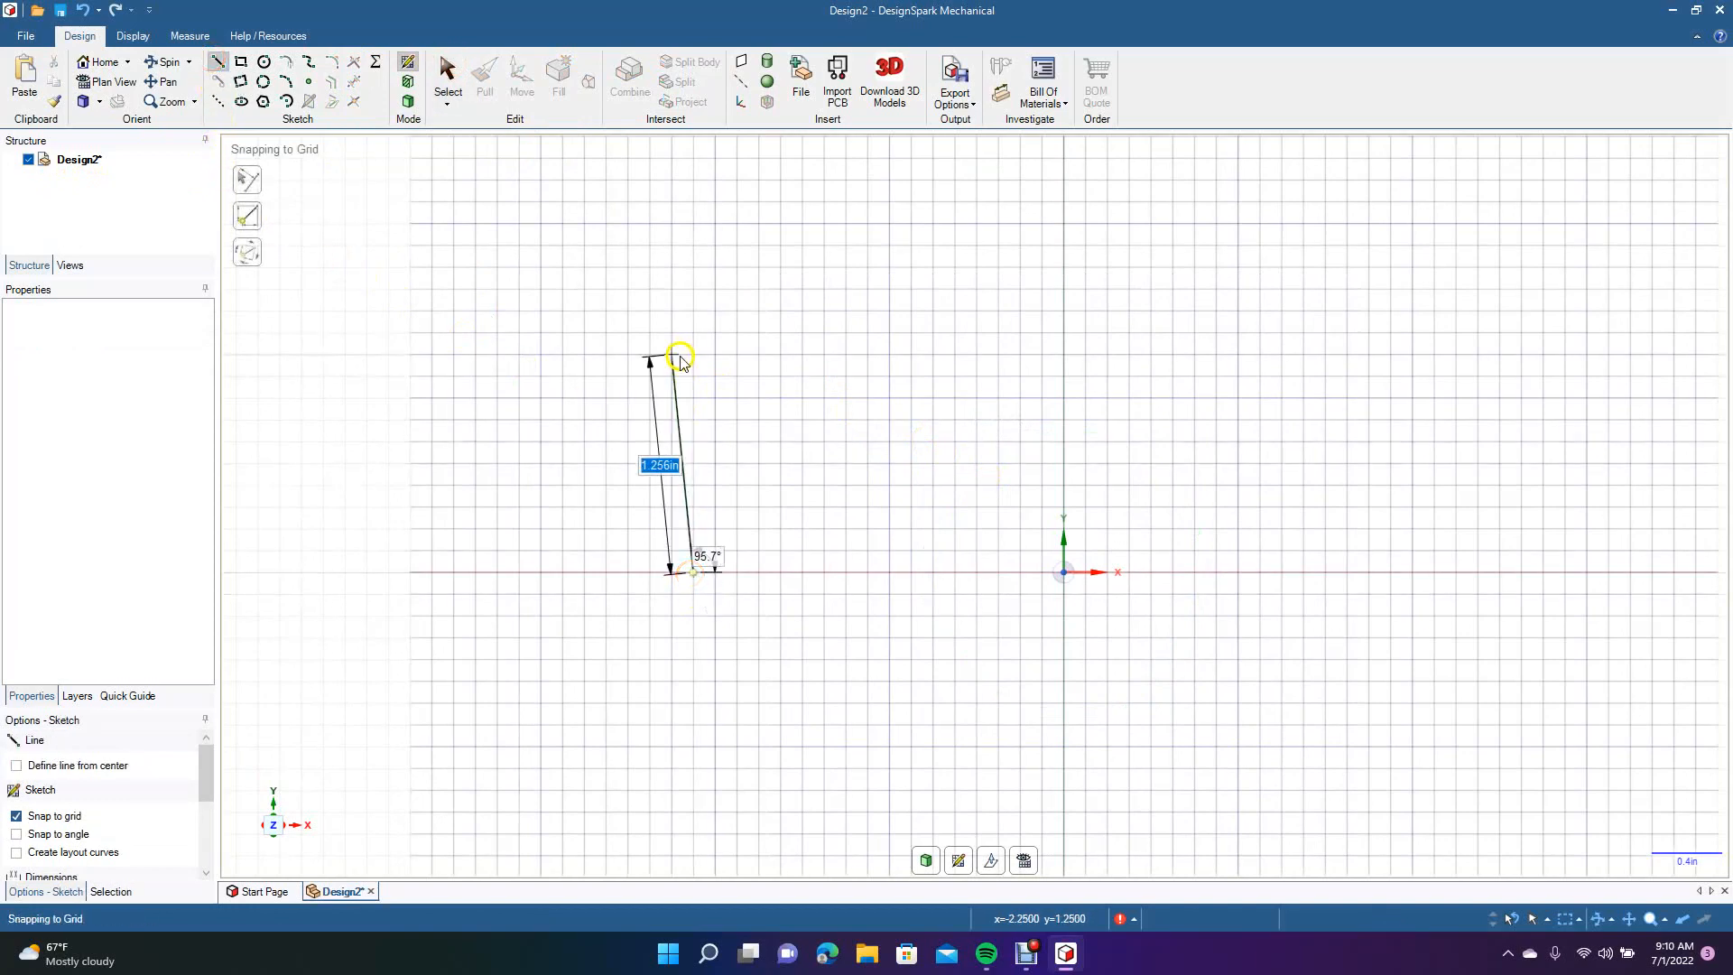
pyautogui.click(693, 375)
pyautogui.click(867, 376)
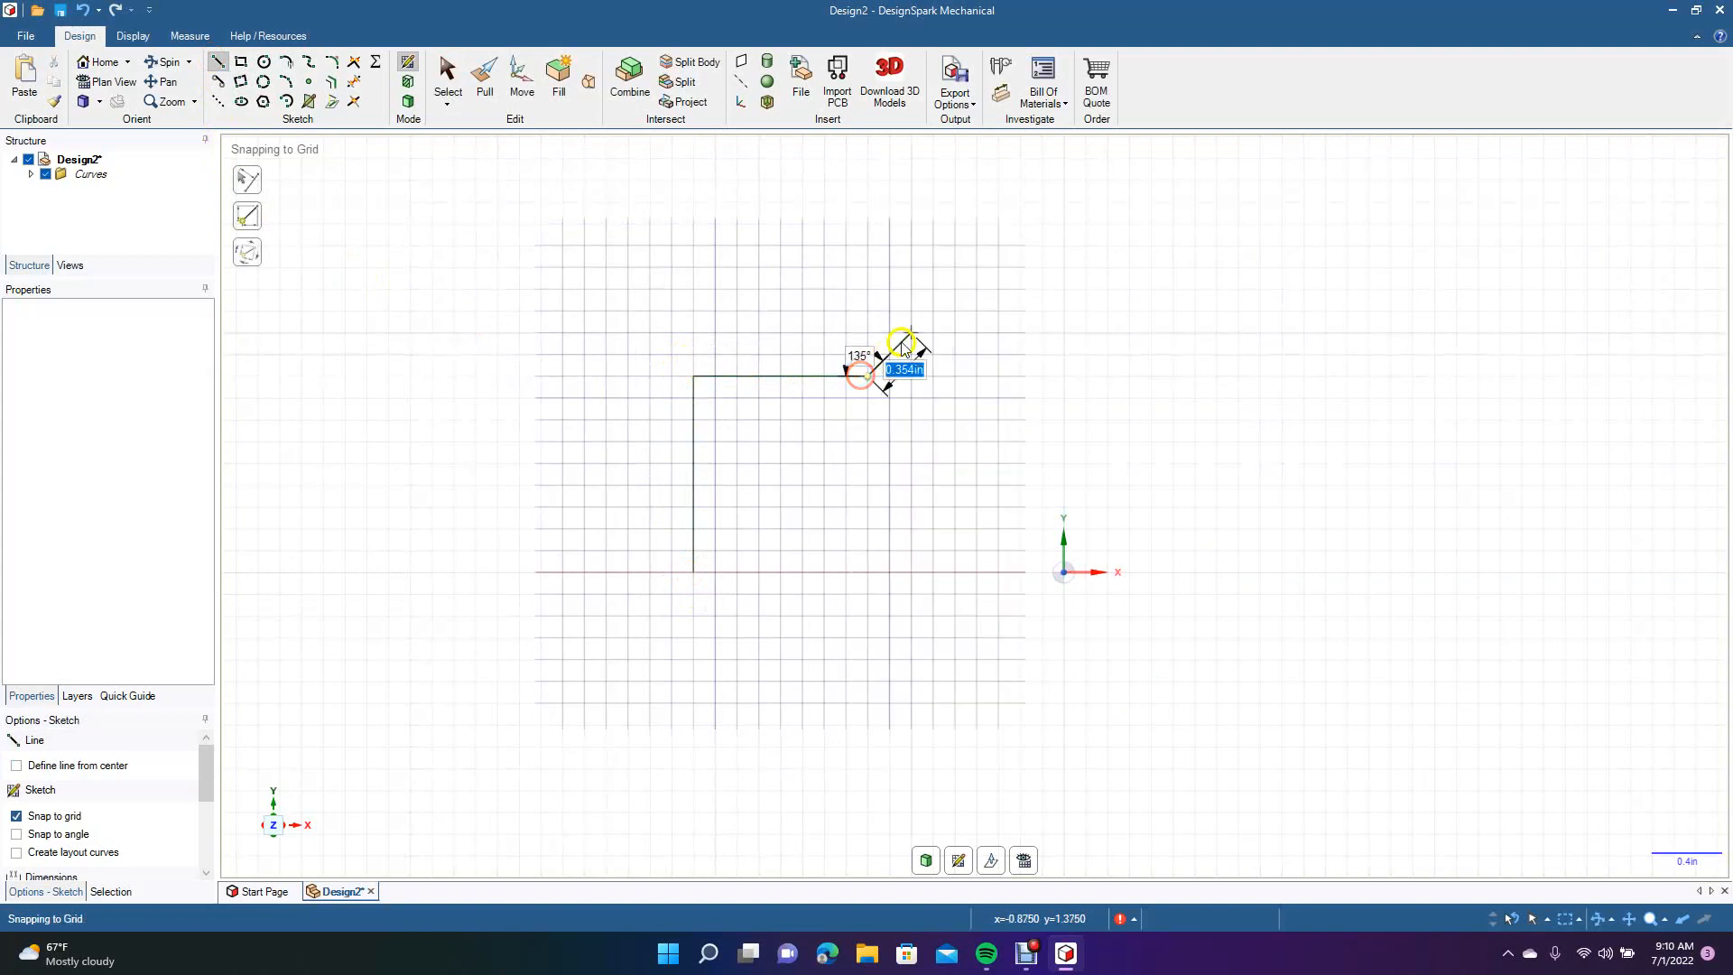
pyautogui.click(932, 312)
pyautogui.click(932, 244)
pyautogui.click(1084, 244)
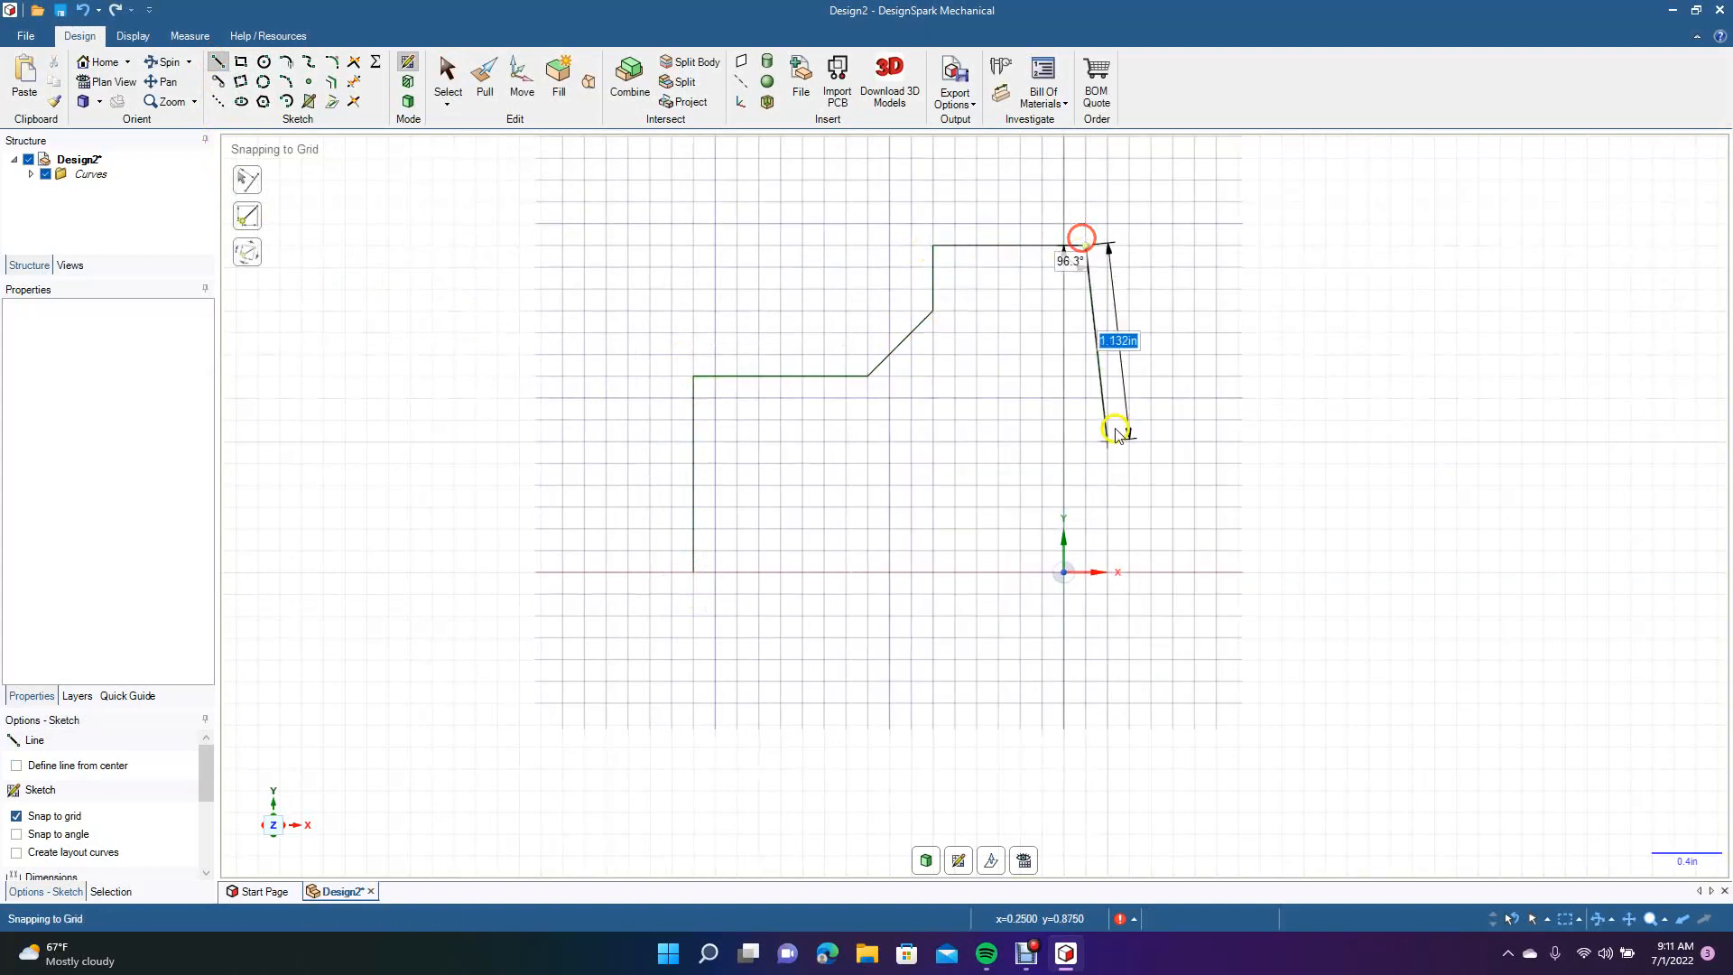
pyautogui.click(1085, 571)
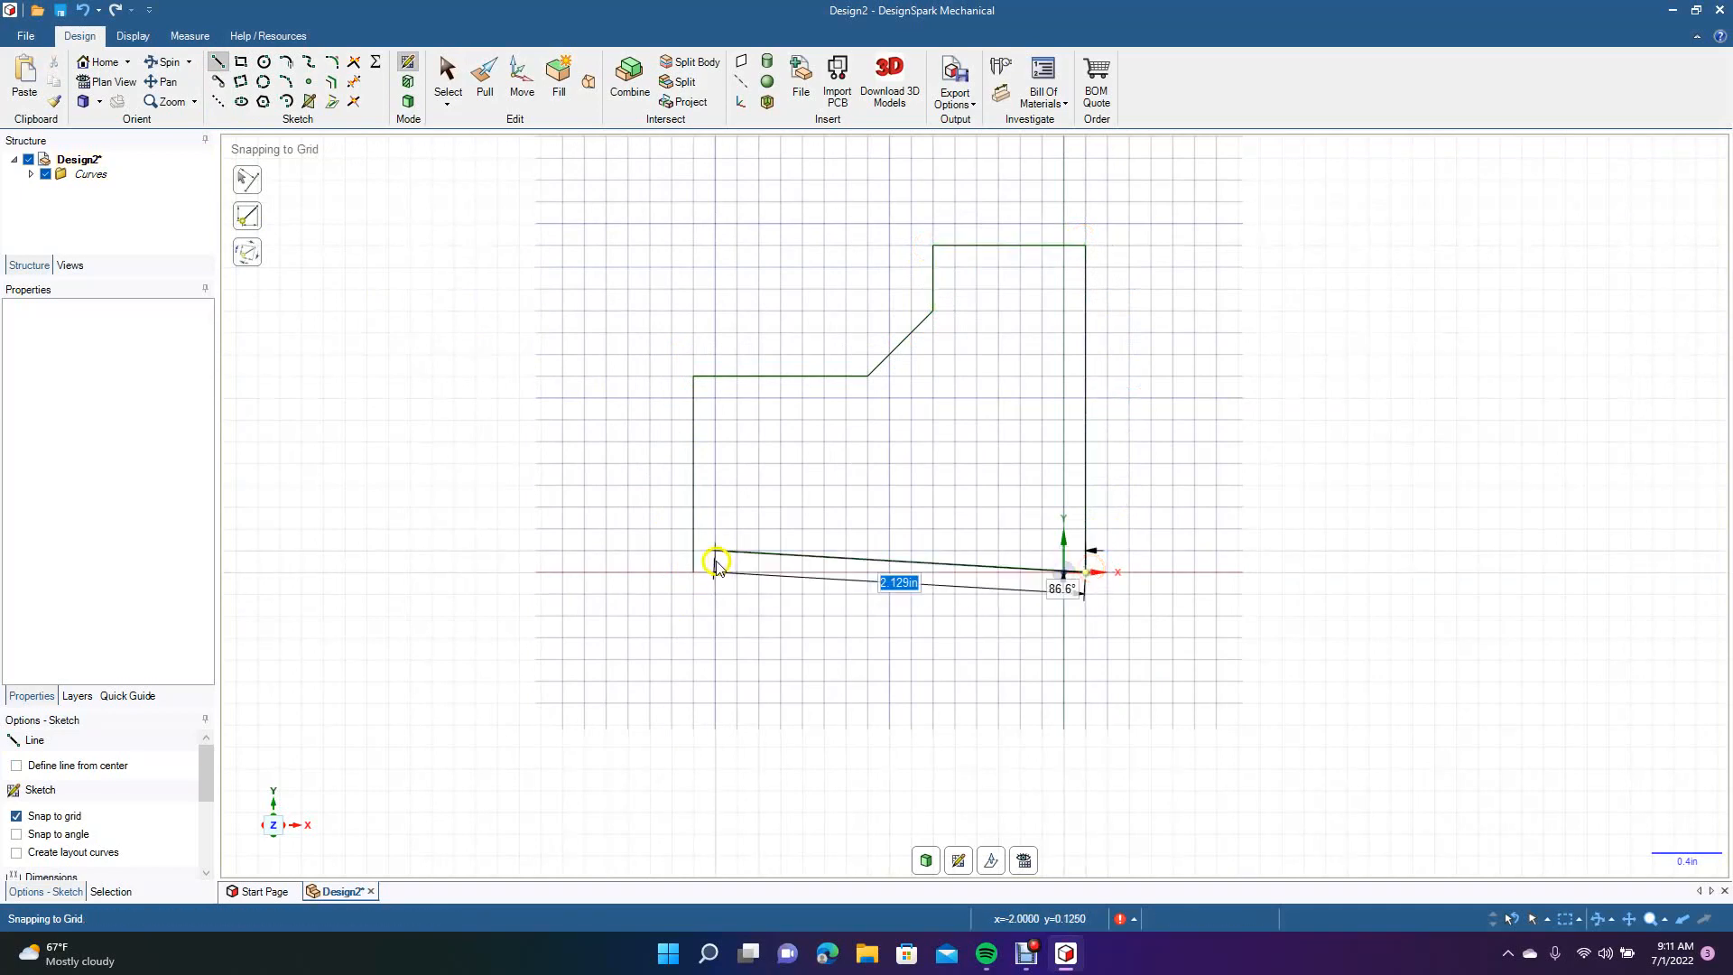
pyautogui.click(694, 573)
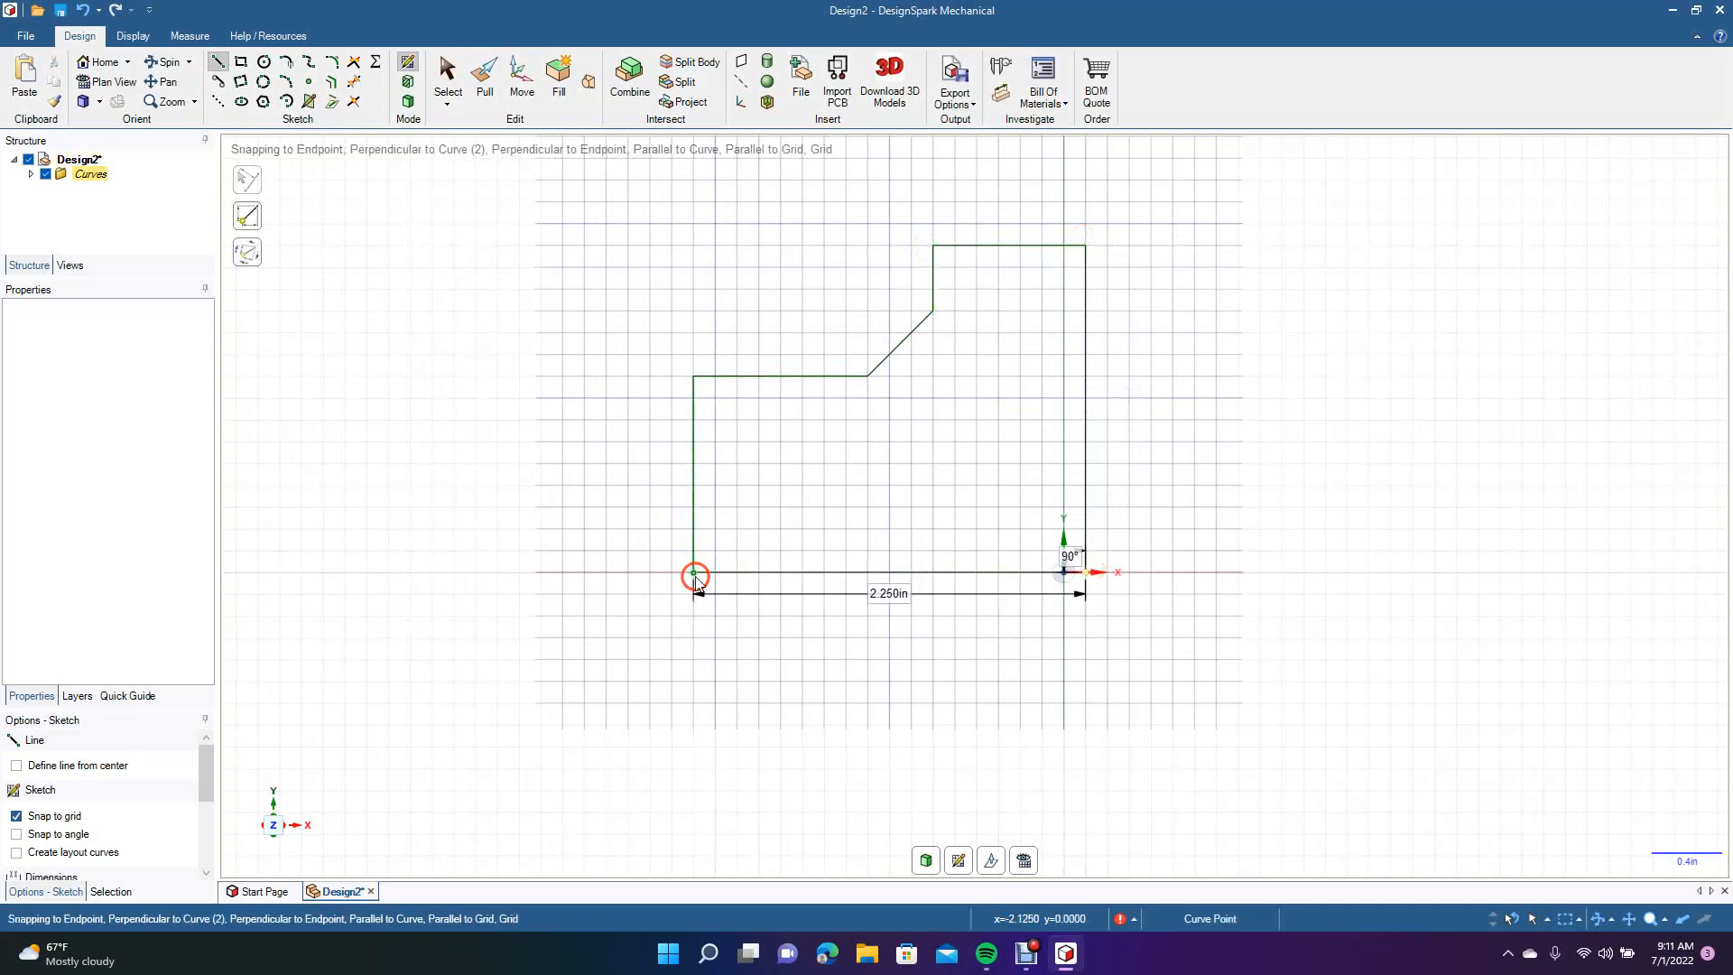
pyautogui.click(443, 91)
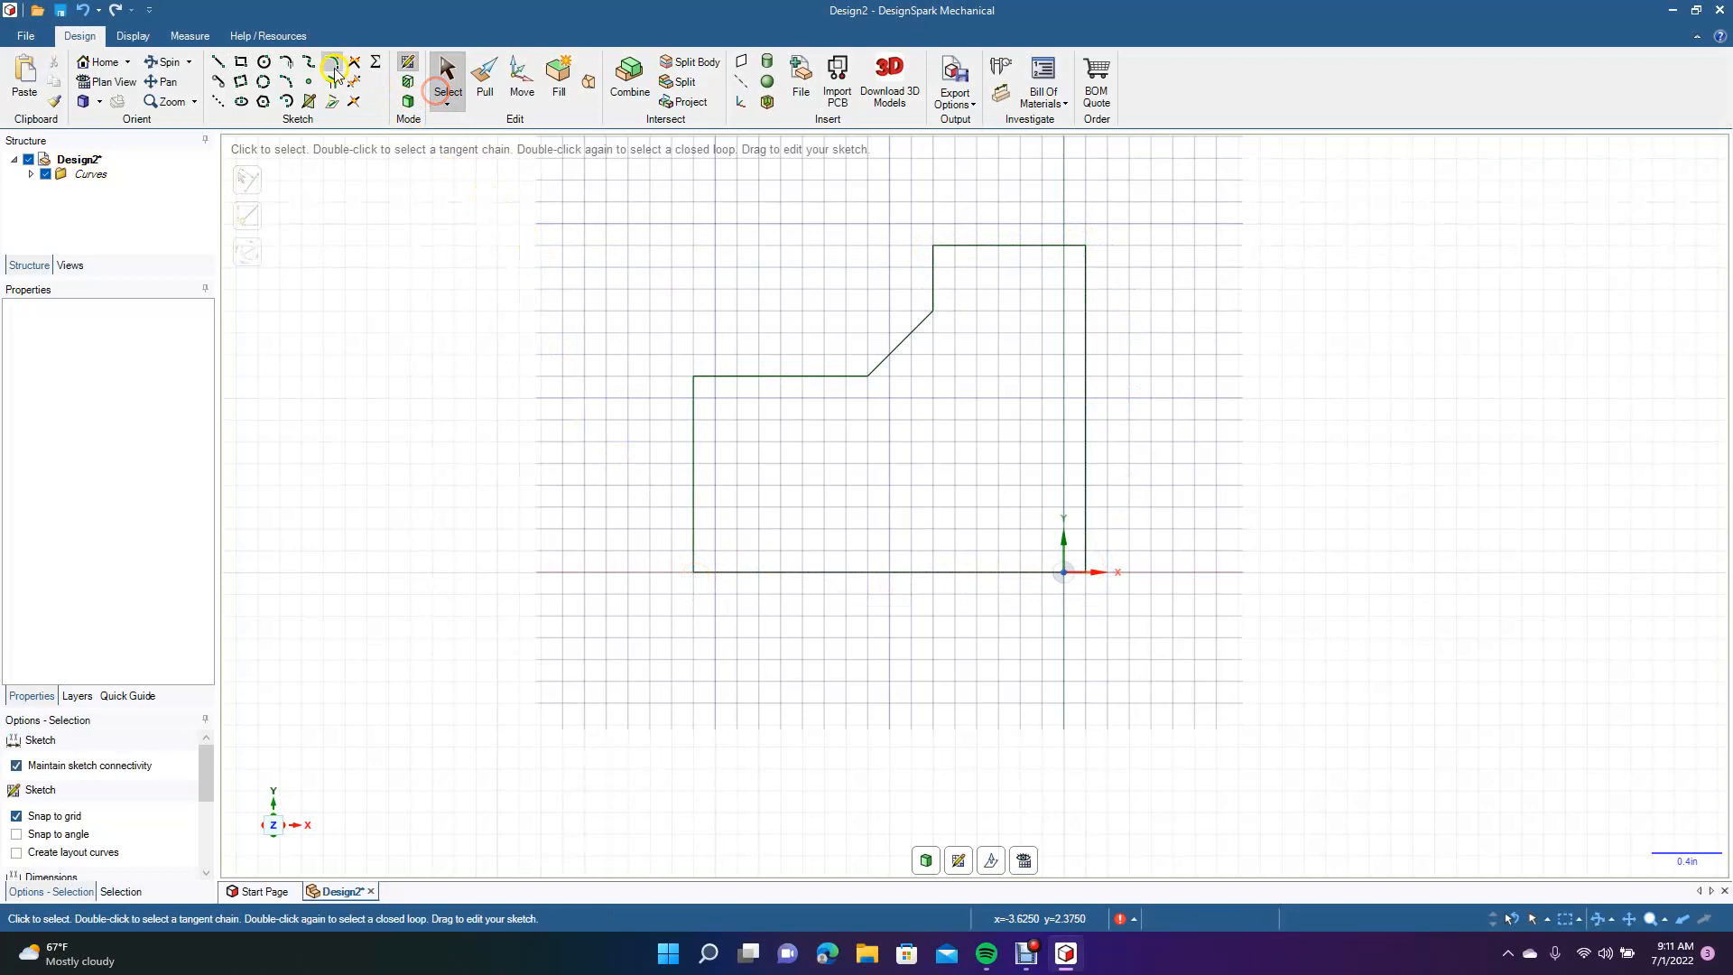
# Round the profile's lower shoulder corner with a 0.5 in diameter arc and smooth both ends of the diagonal segment with rounded corners.
pyautogui.click(331, 61)
pyautogui.click(697, 395)
pyautogui.click(733, 387)
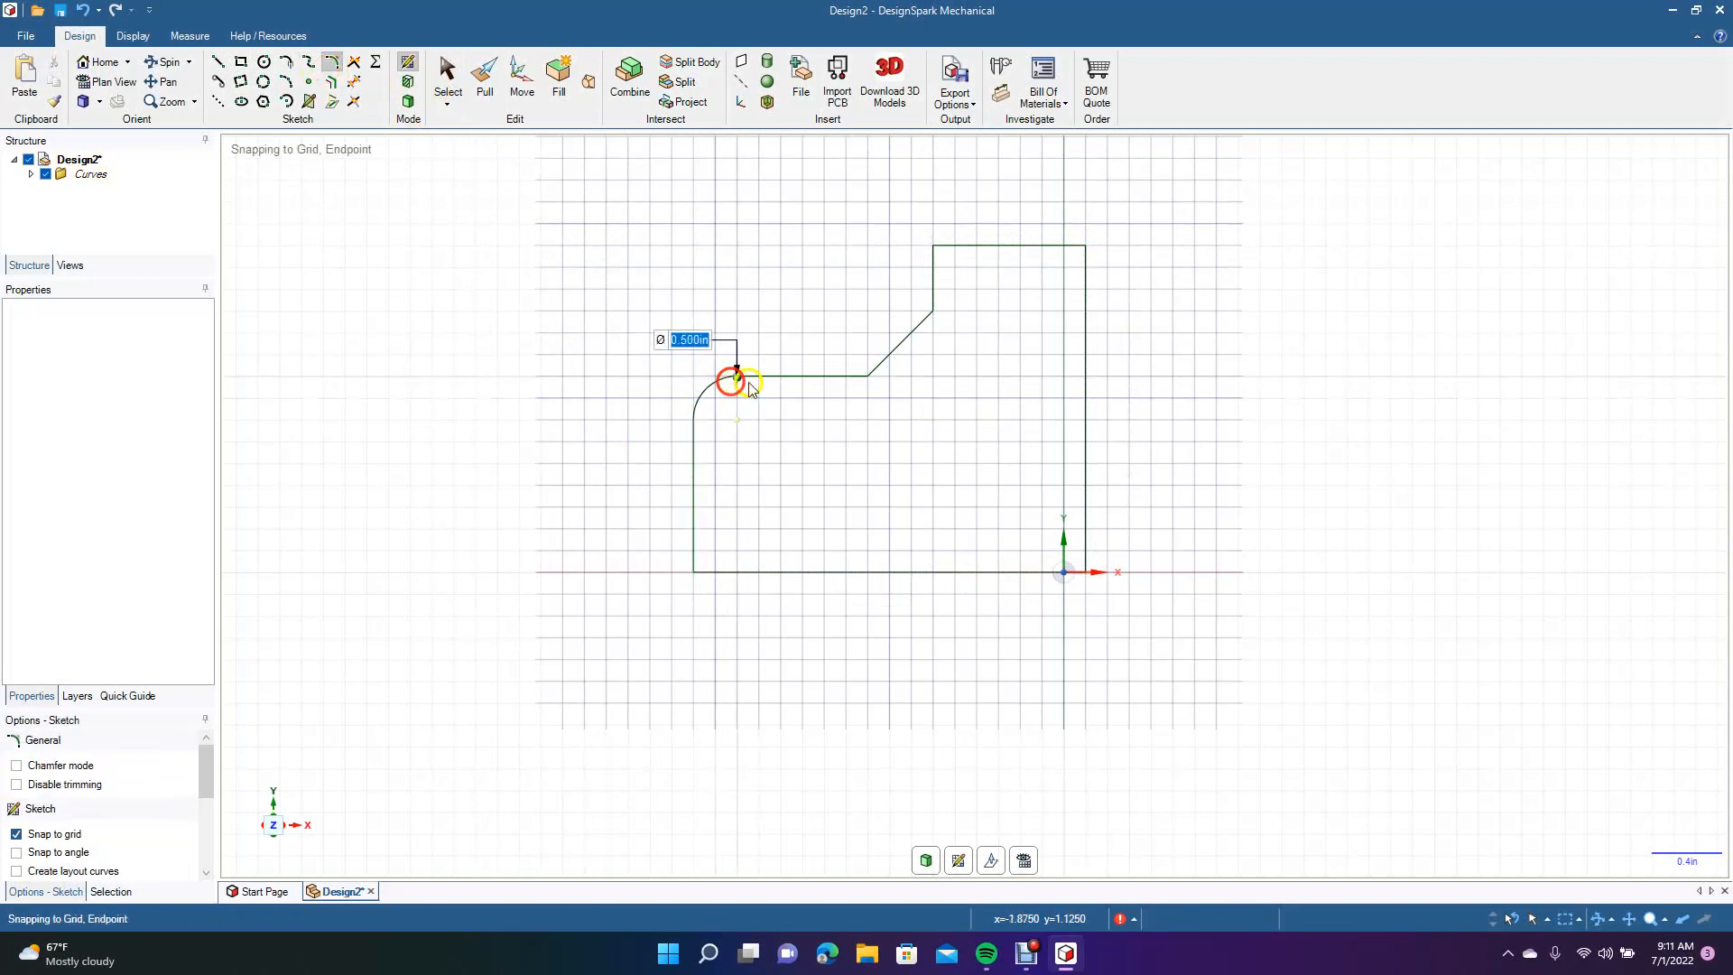
pyautogui.click(820, 375)
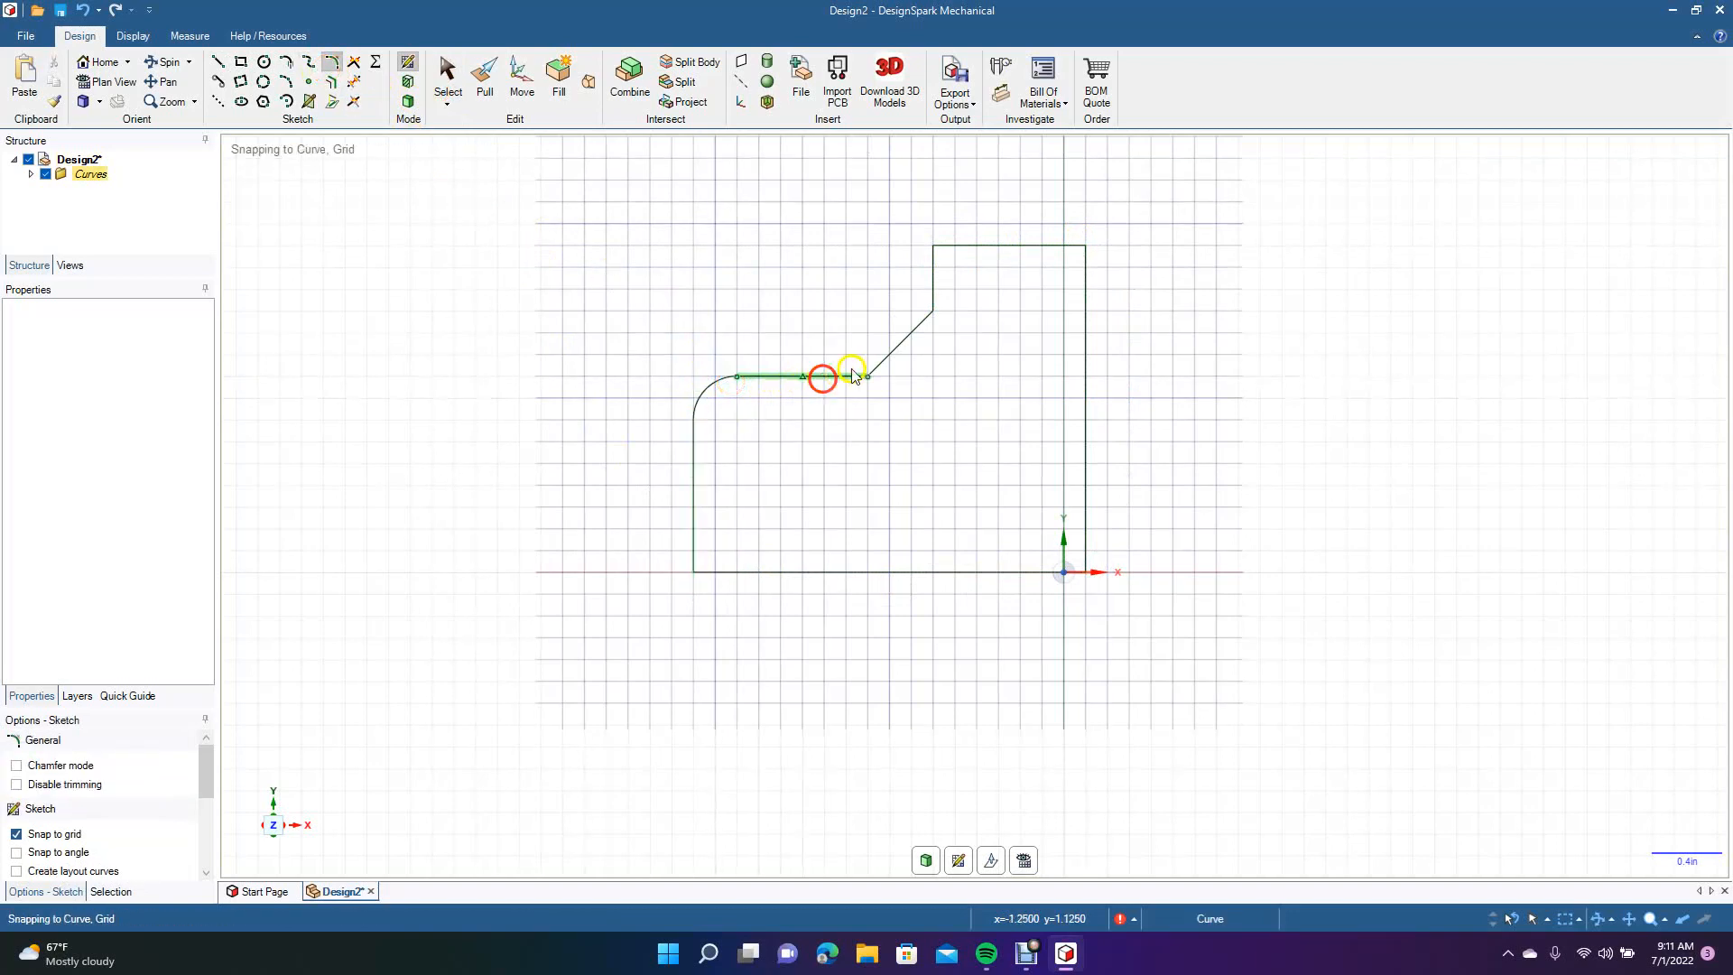
pyautogui.click(901, 350)
pyautogui.click(916, 328)
pyautogui.click(930, 280)
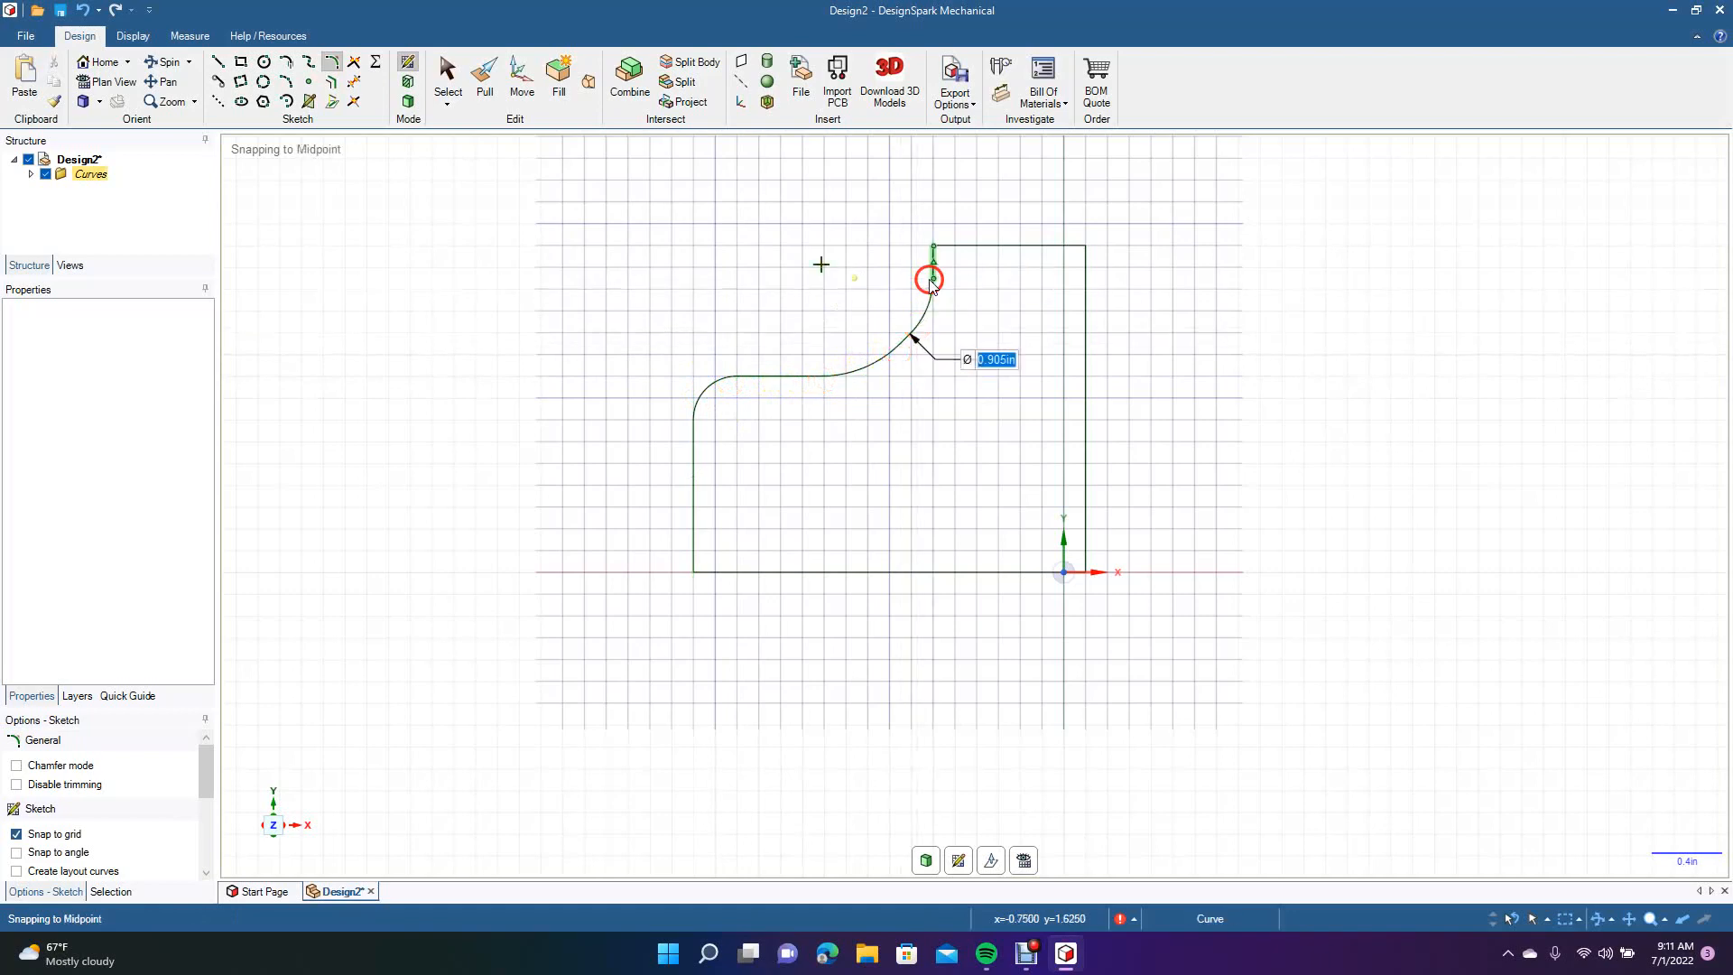
# Round both upper corners of the profile's raised section with a 0.25 in radius.
pyautogui.click(932, 264)
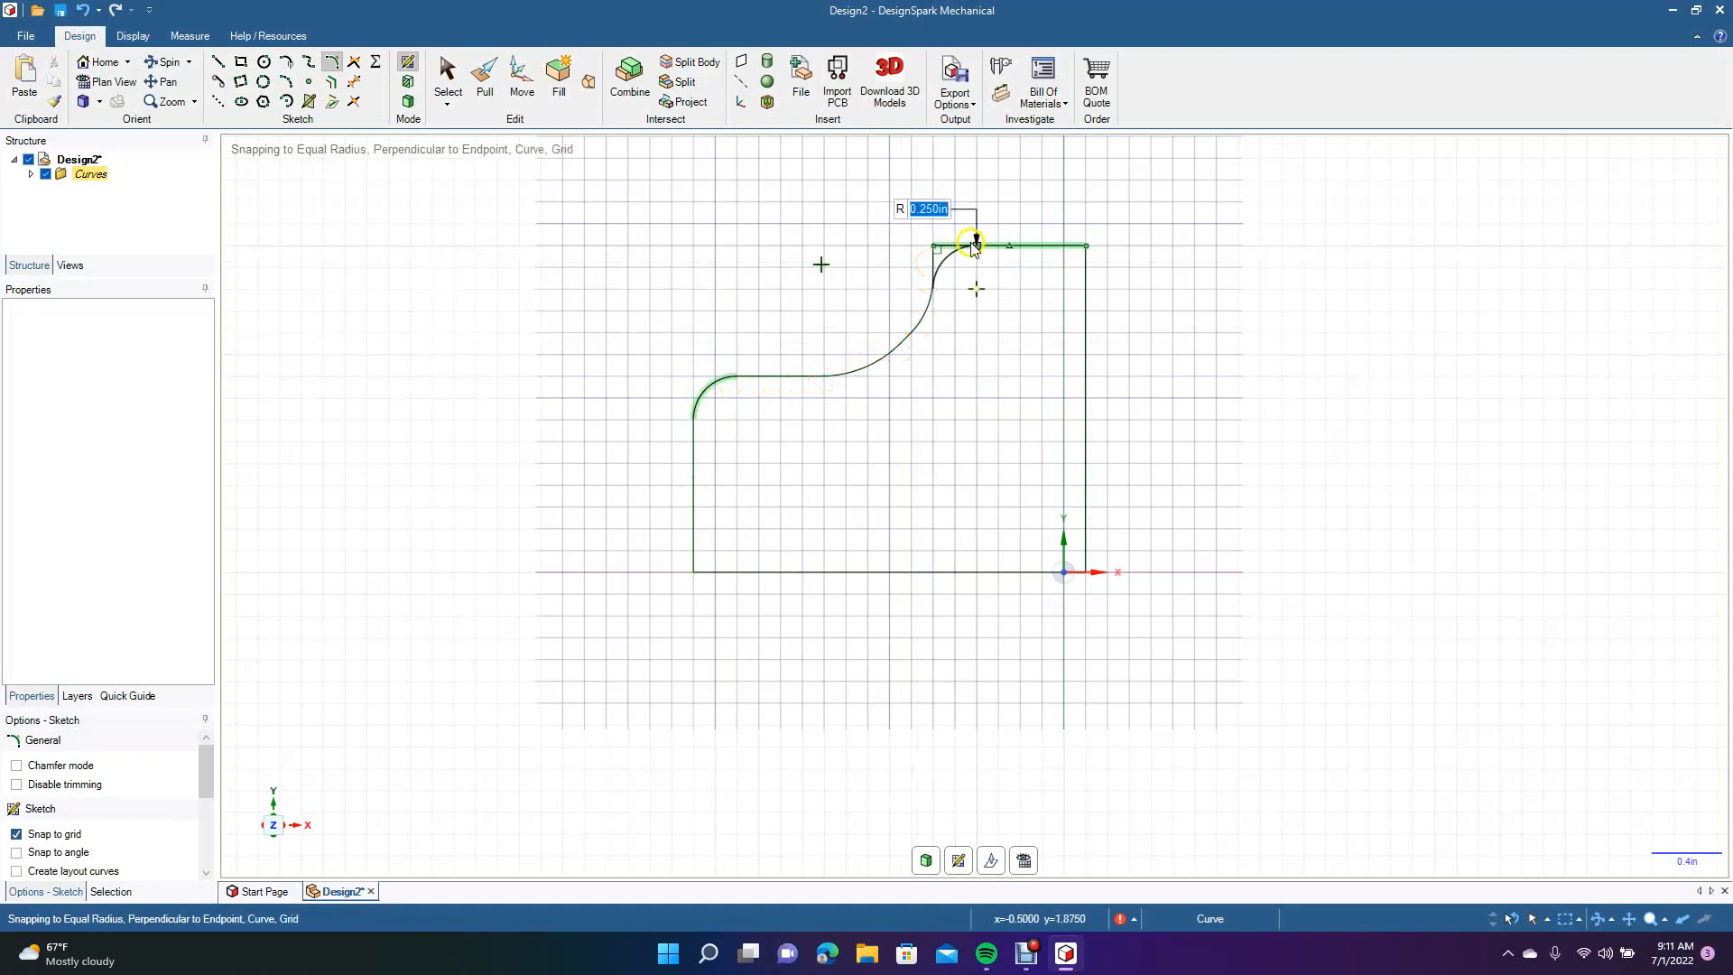
pyautogui.click(971, 244)
pyautogui.click(1056, 244)
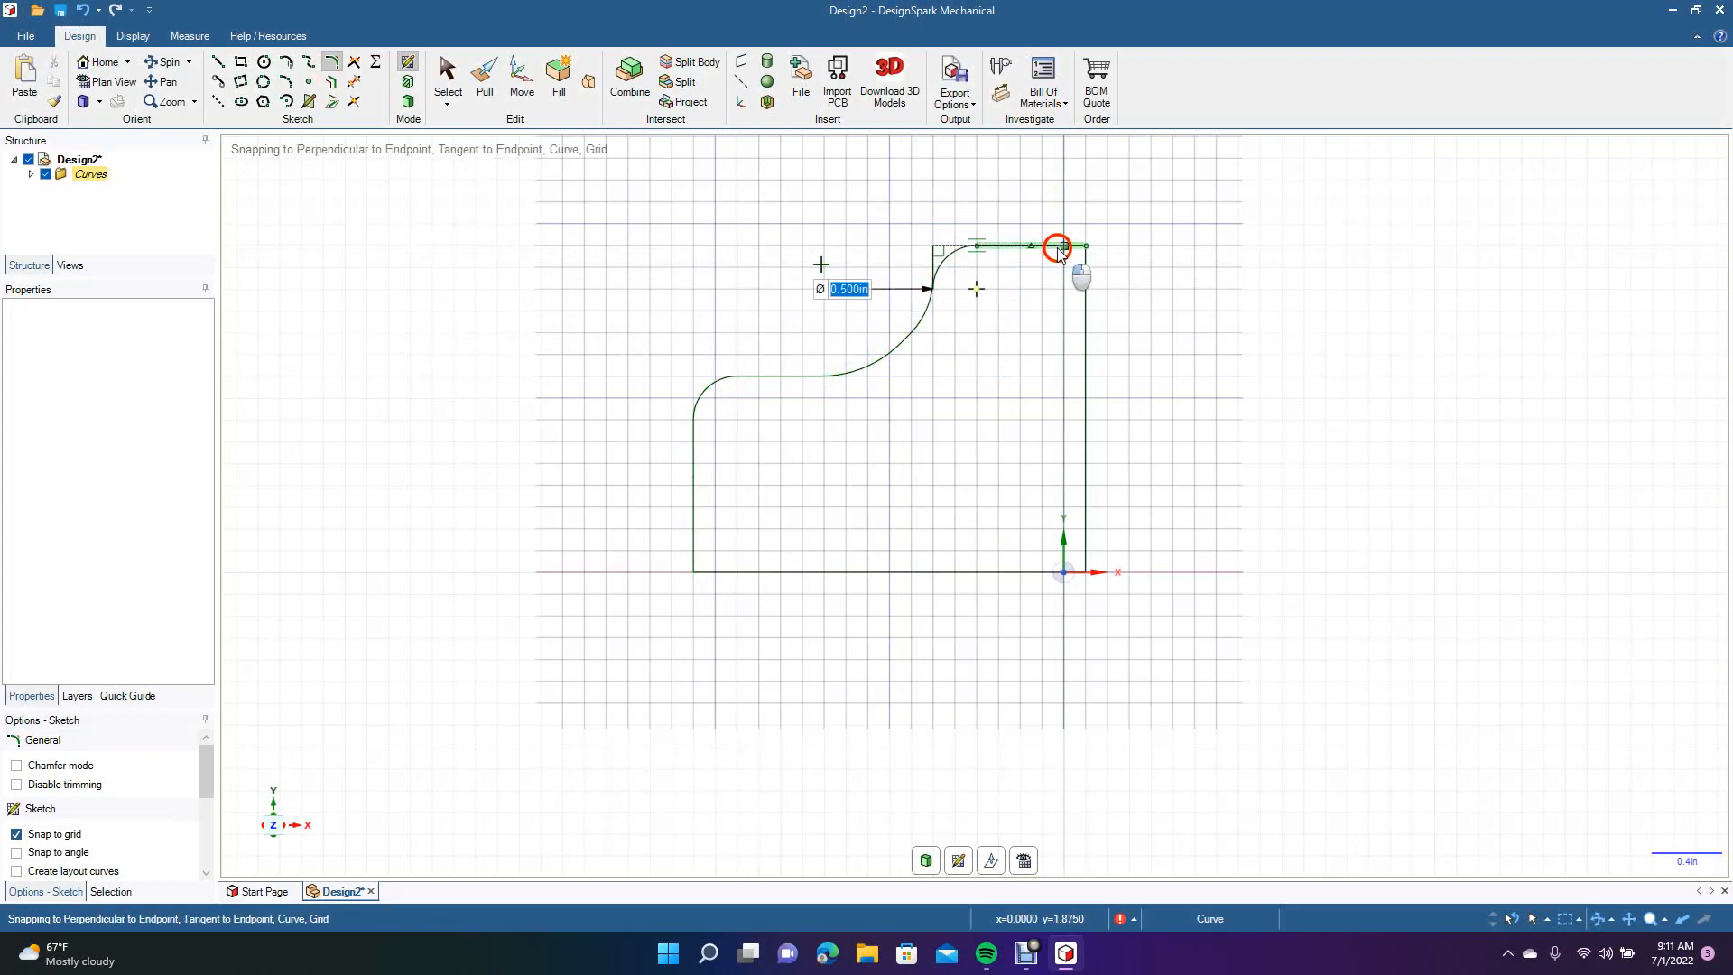
pyautogui.click(1084, 275)
pyautogui.click(1083, 280)
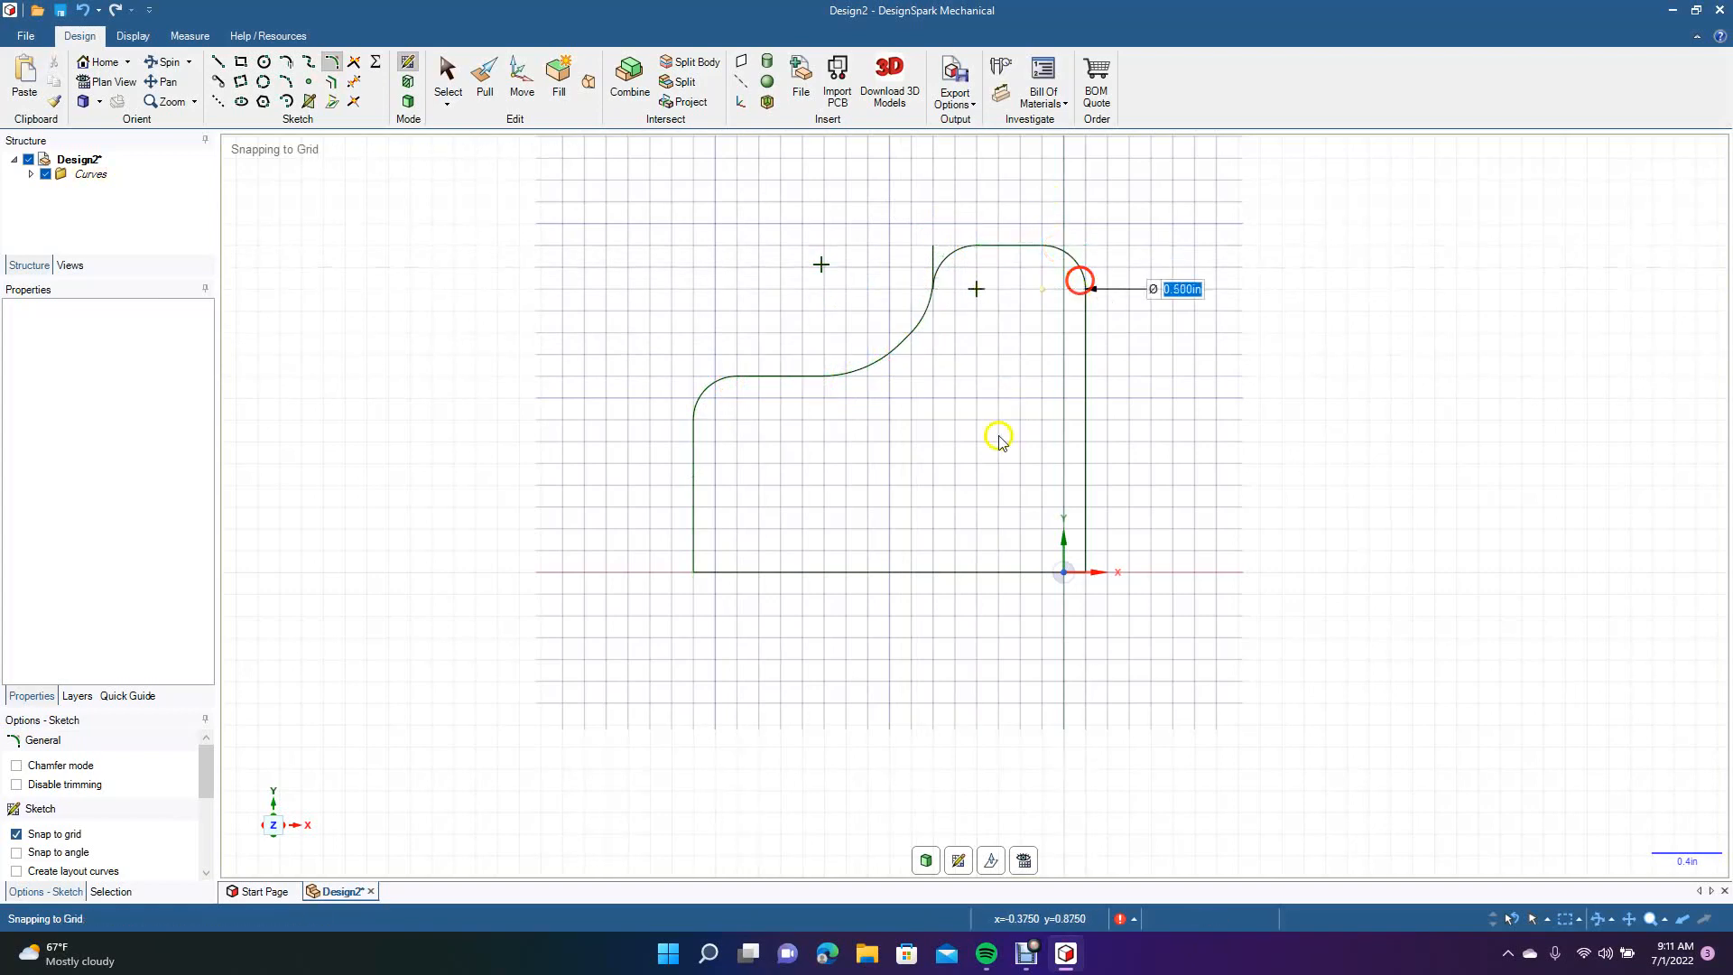
# Trim away the leftover vertical line stub beside the raised section's rounded left corner.
pyautogui.click(443, 76)
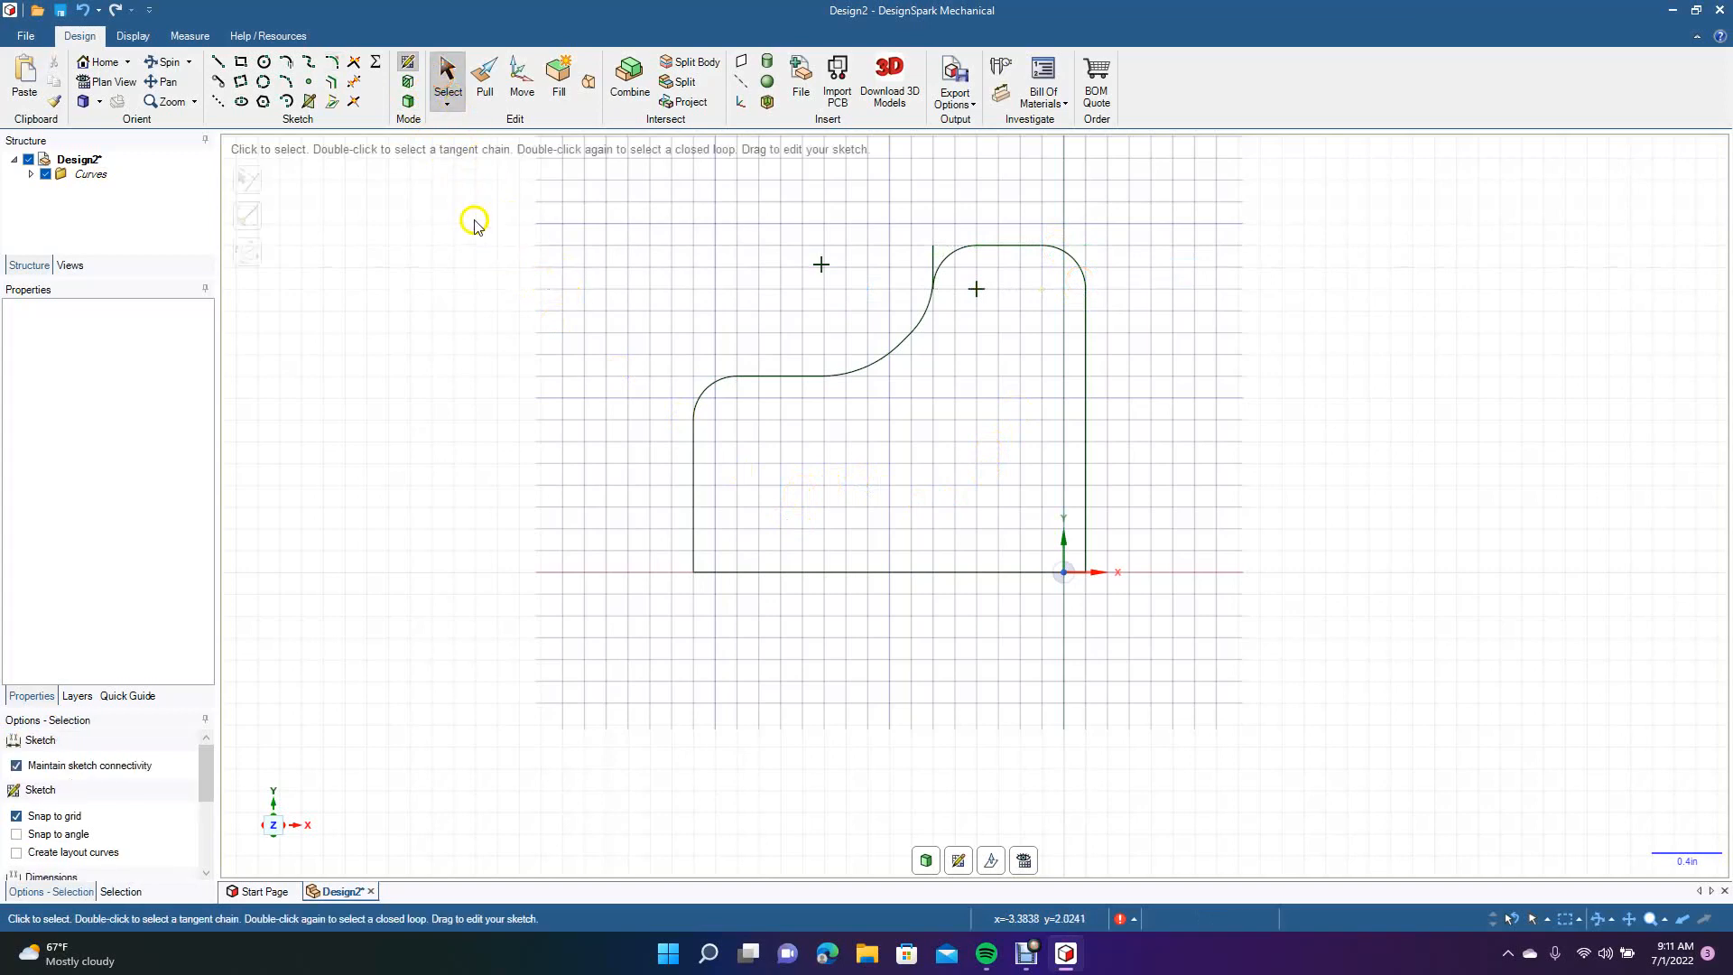
pyautogui.click(353, 82)
pyautogui.click(932, 260)
pyautogui.click(445, 72)
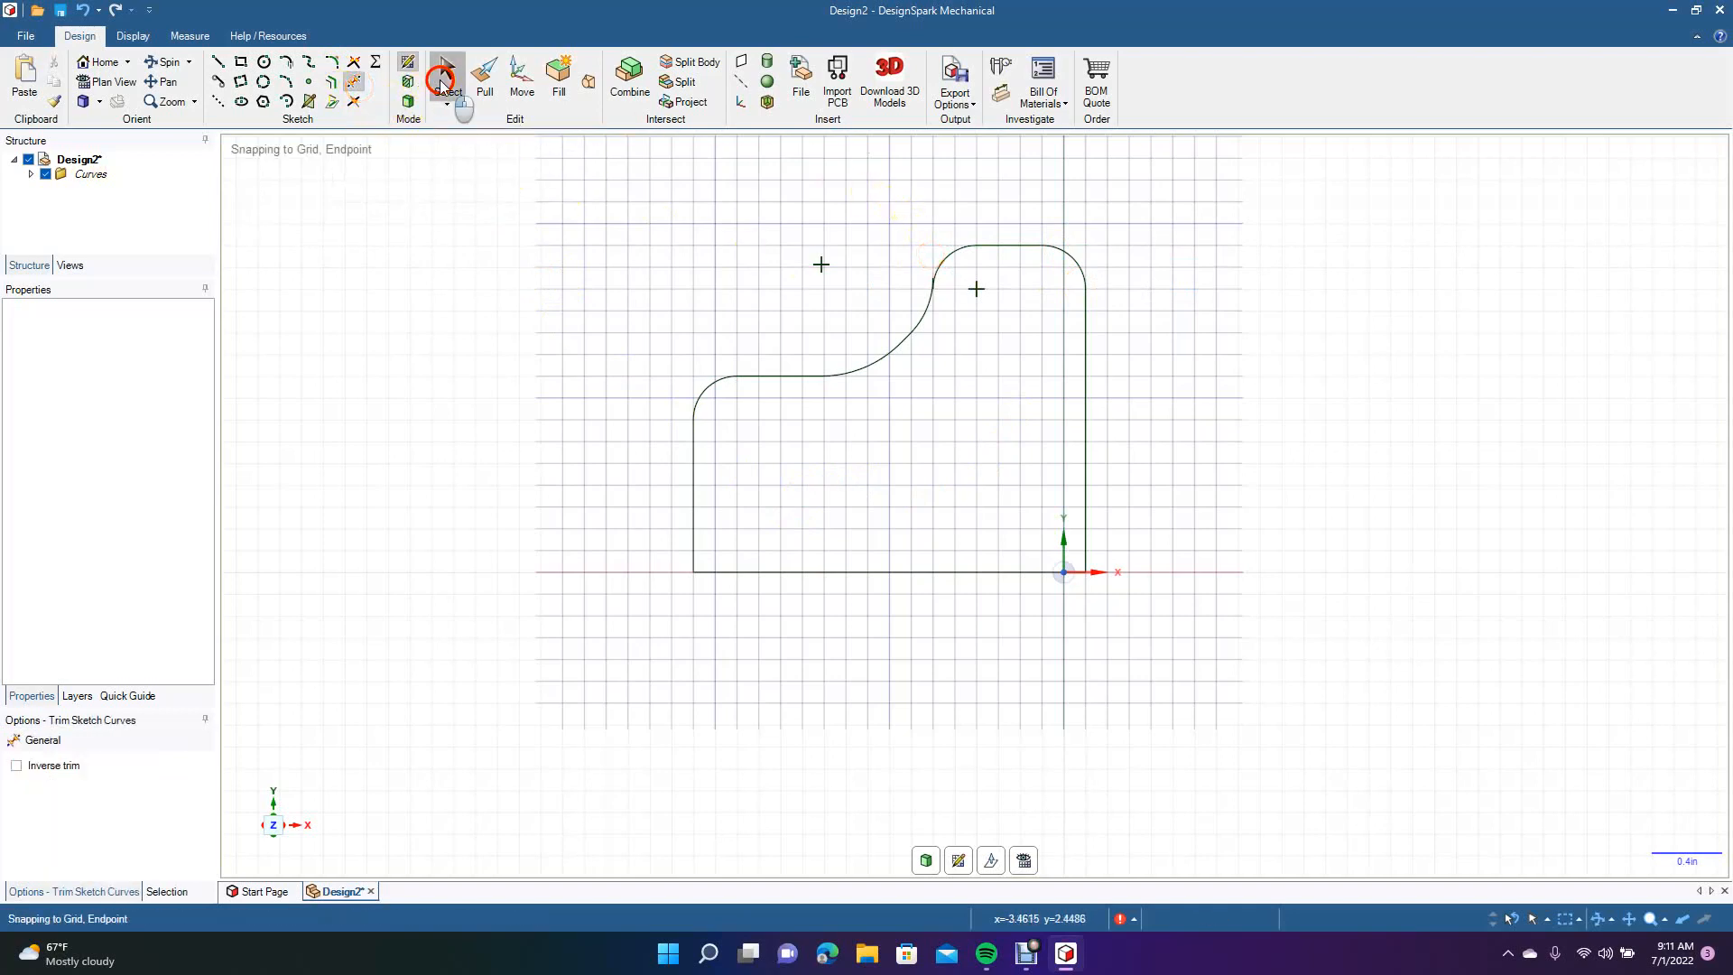
# Offset the whole closed profile inward by one grid square, using the Close with corner option.
pyautogui.moveTo(596, 184)
pyautogui.mouseDown()
pyautogui.moveTo(1145, 581)
pyautogui.moveTo(1209, 676)
pyautogui.mouseUp()
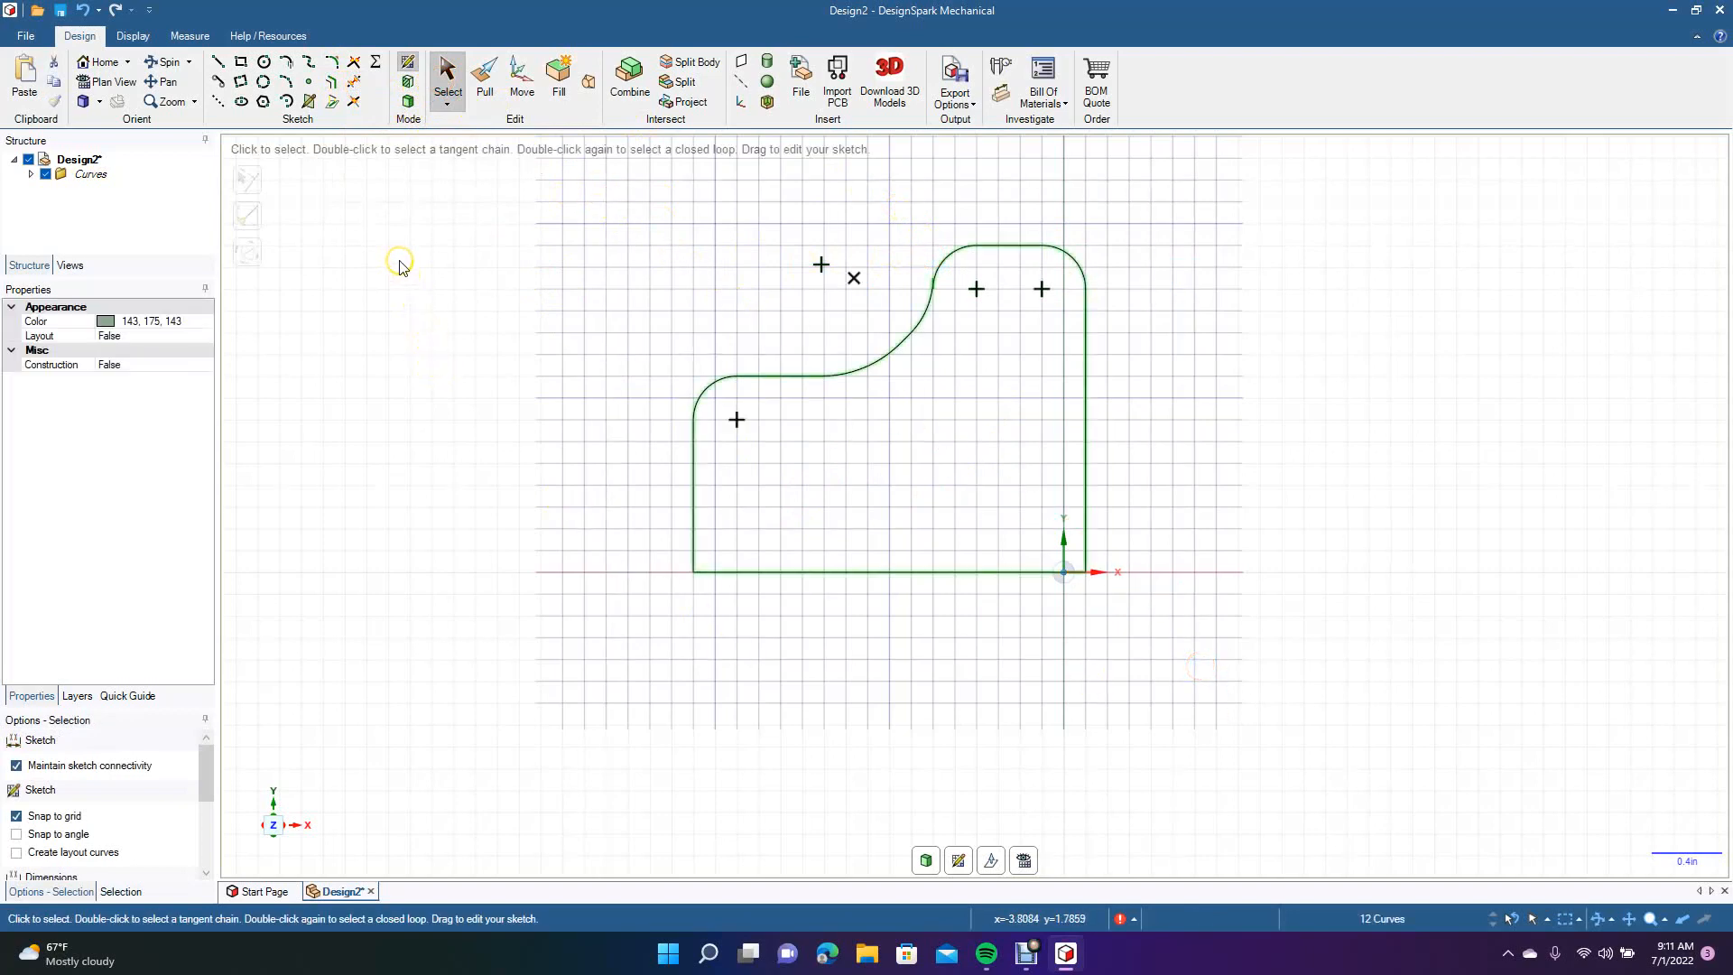
pyautogui.click(333, 84)
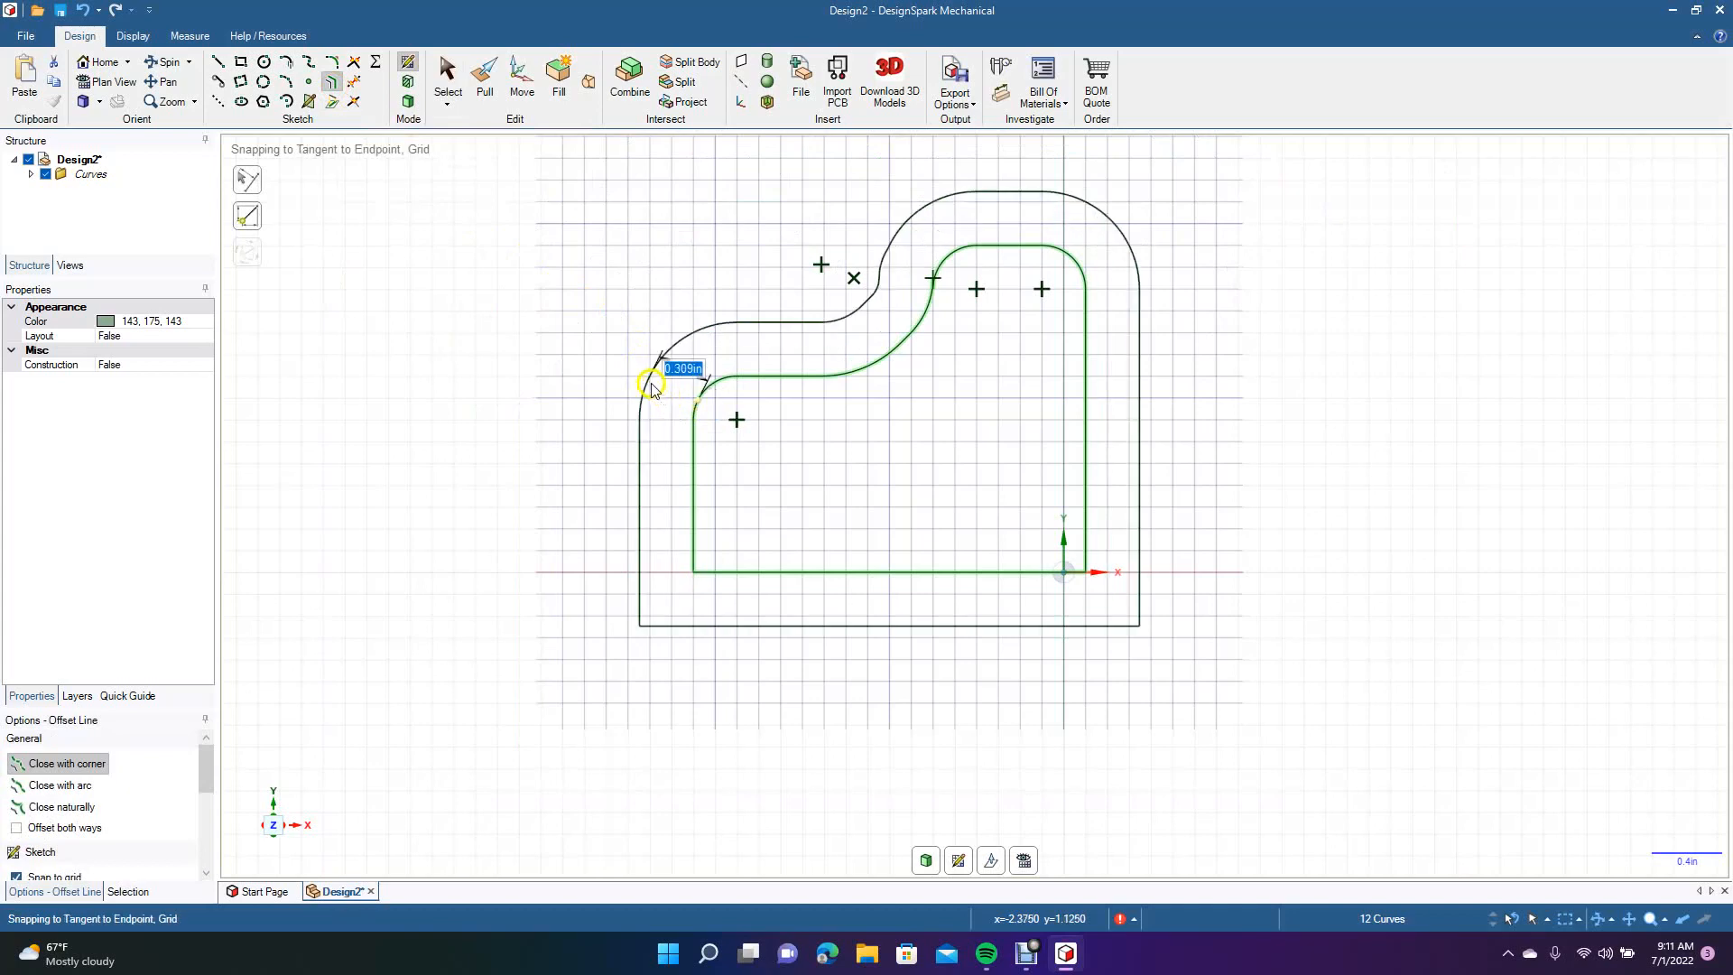
pyautogui.click(720, 433)
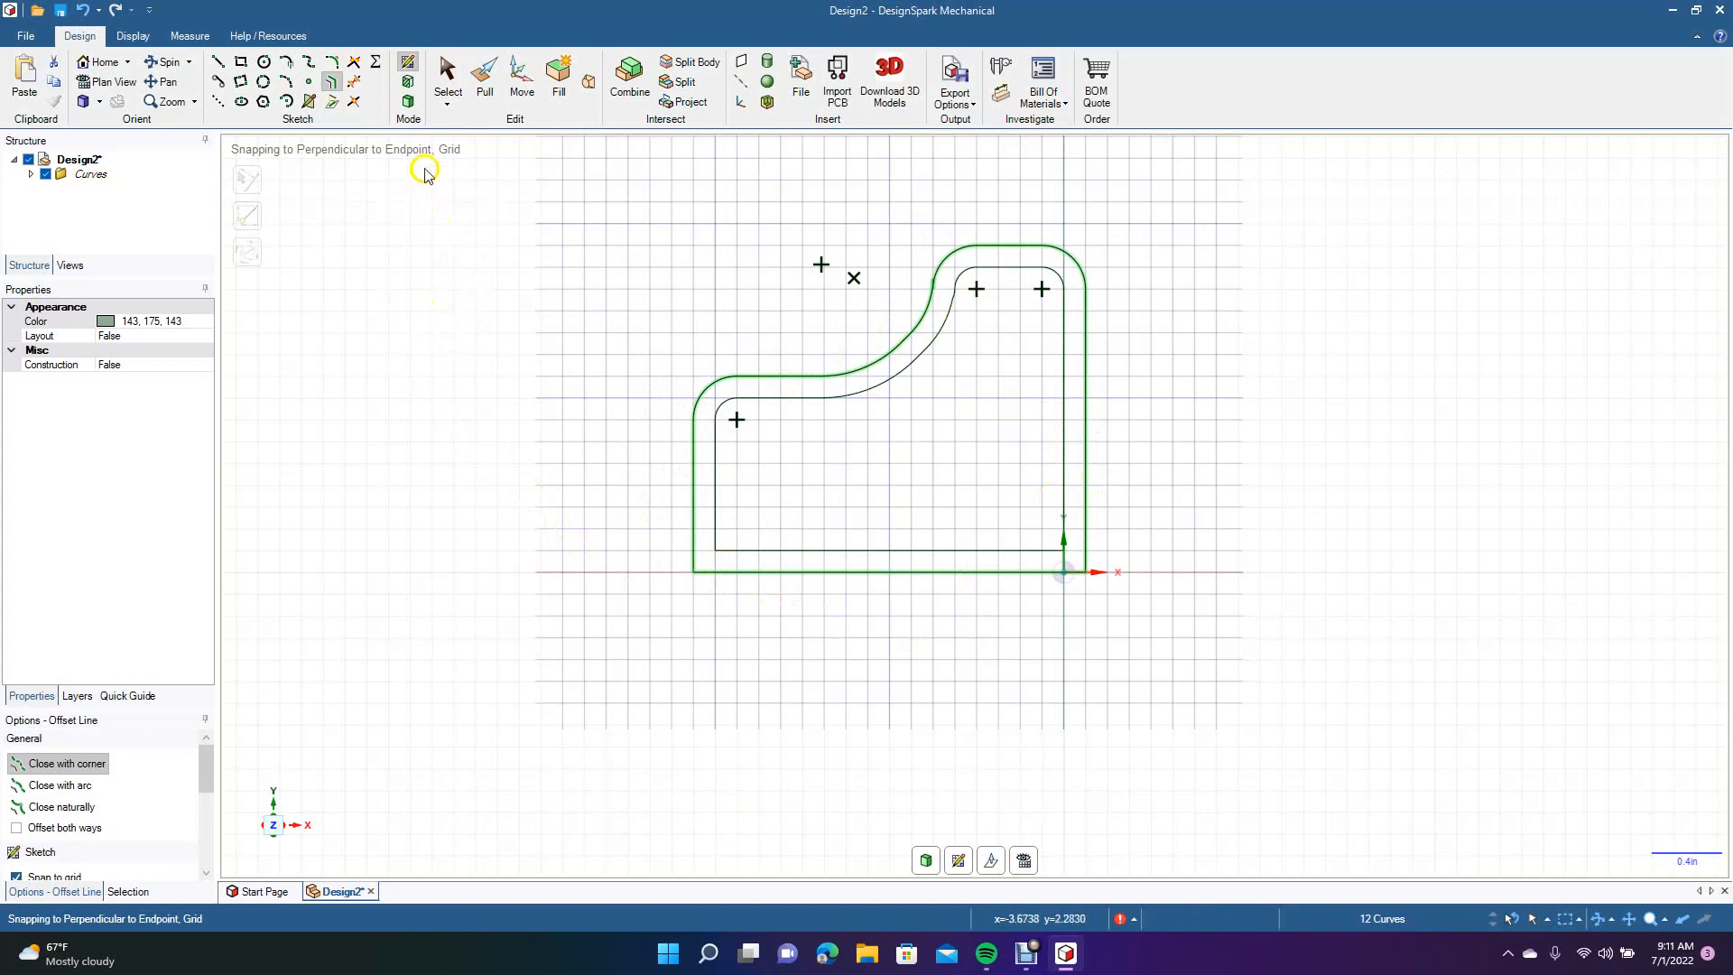
# Select all curves of the profile and its offset copy and delete them.
pyautogui.click(449, 65)
pyautogui.hotkey('ctrl', 'a')
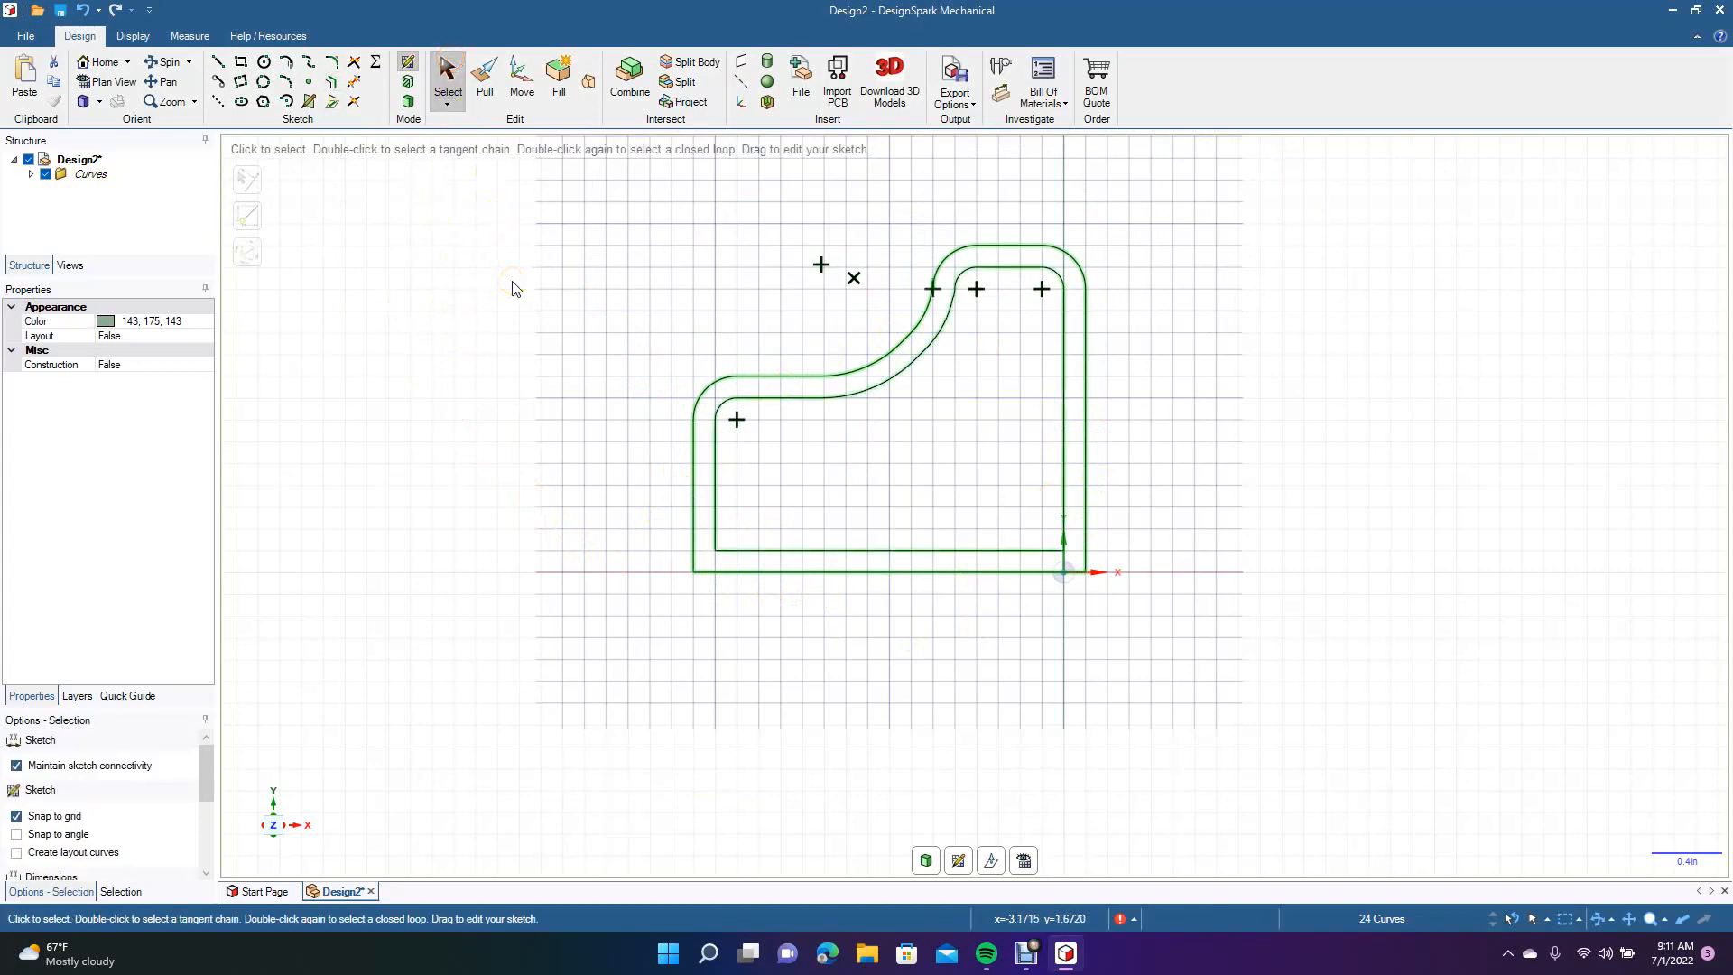
pyautogui.press('Delete')
pyautogui.click(351, 104)
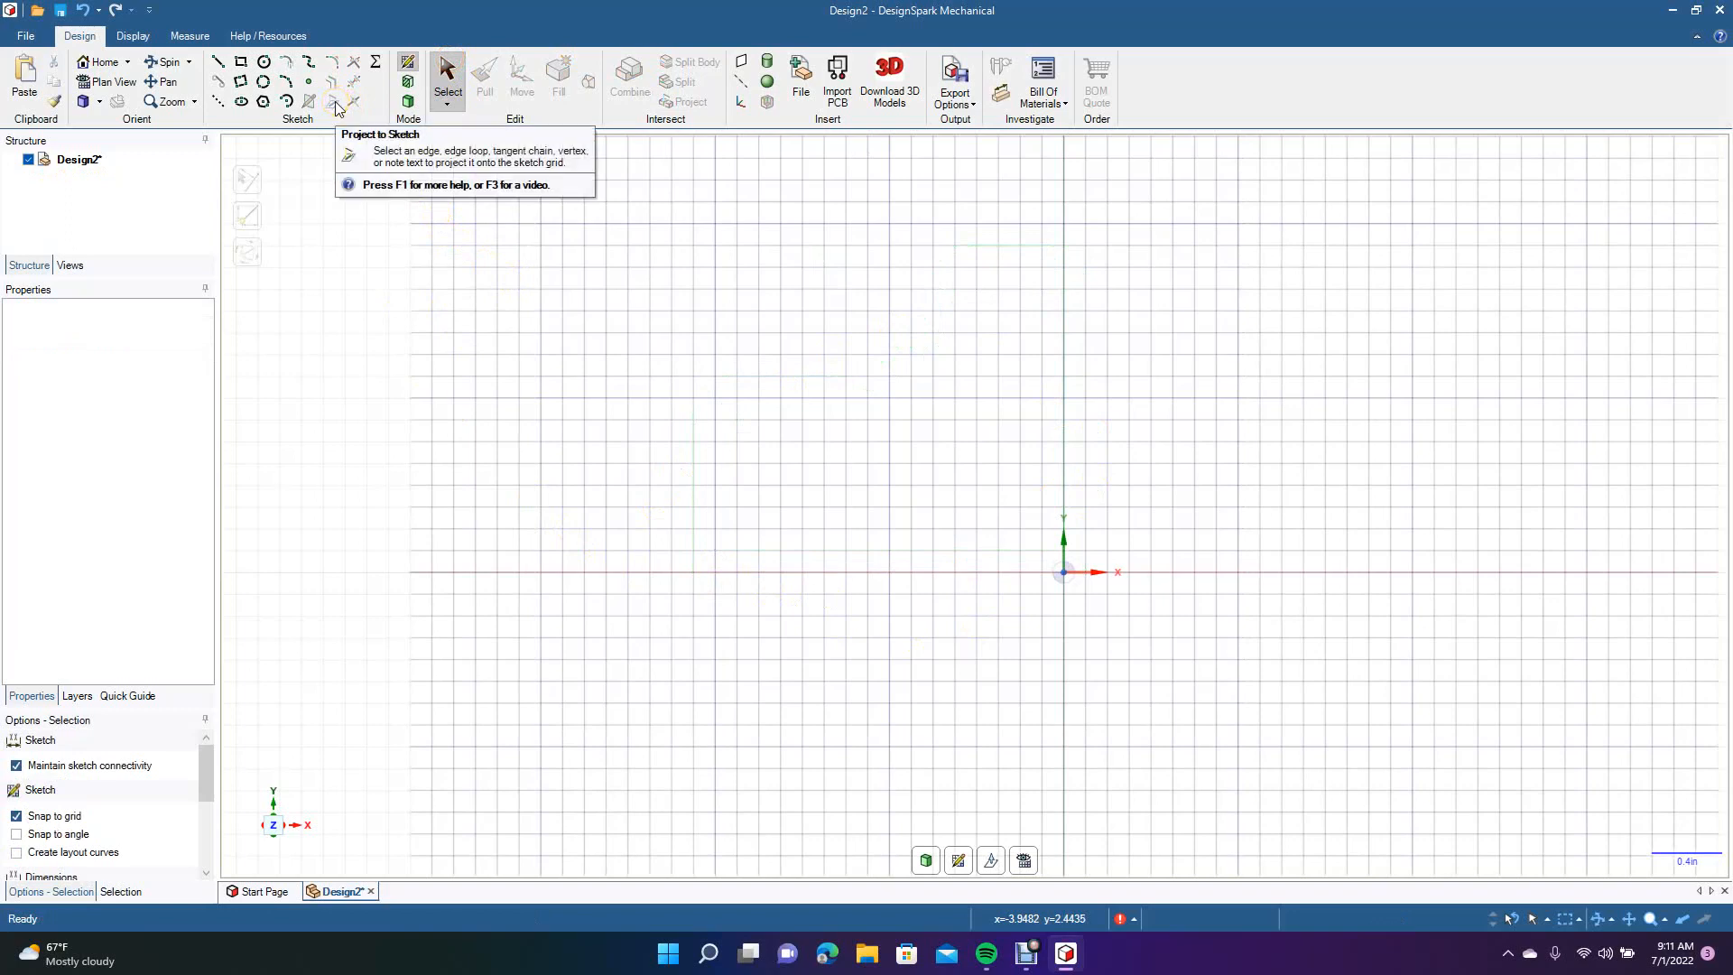
pyautogui.click(334, 103)
pyautogui.click(346, 94)
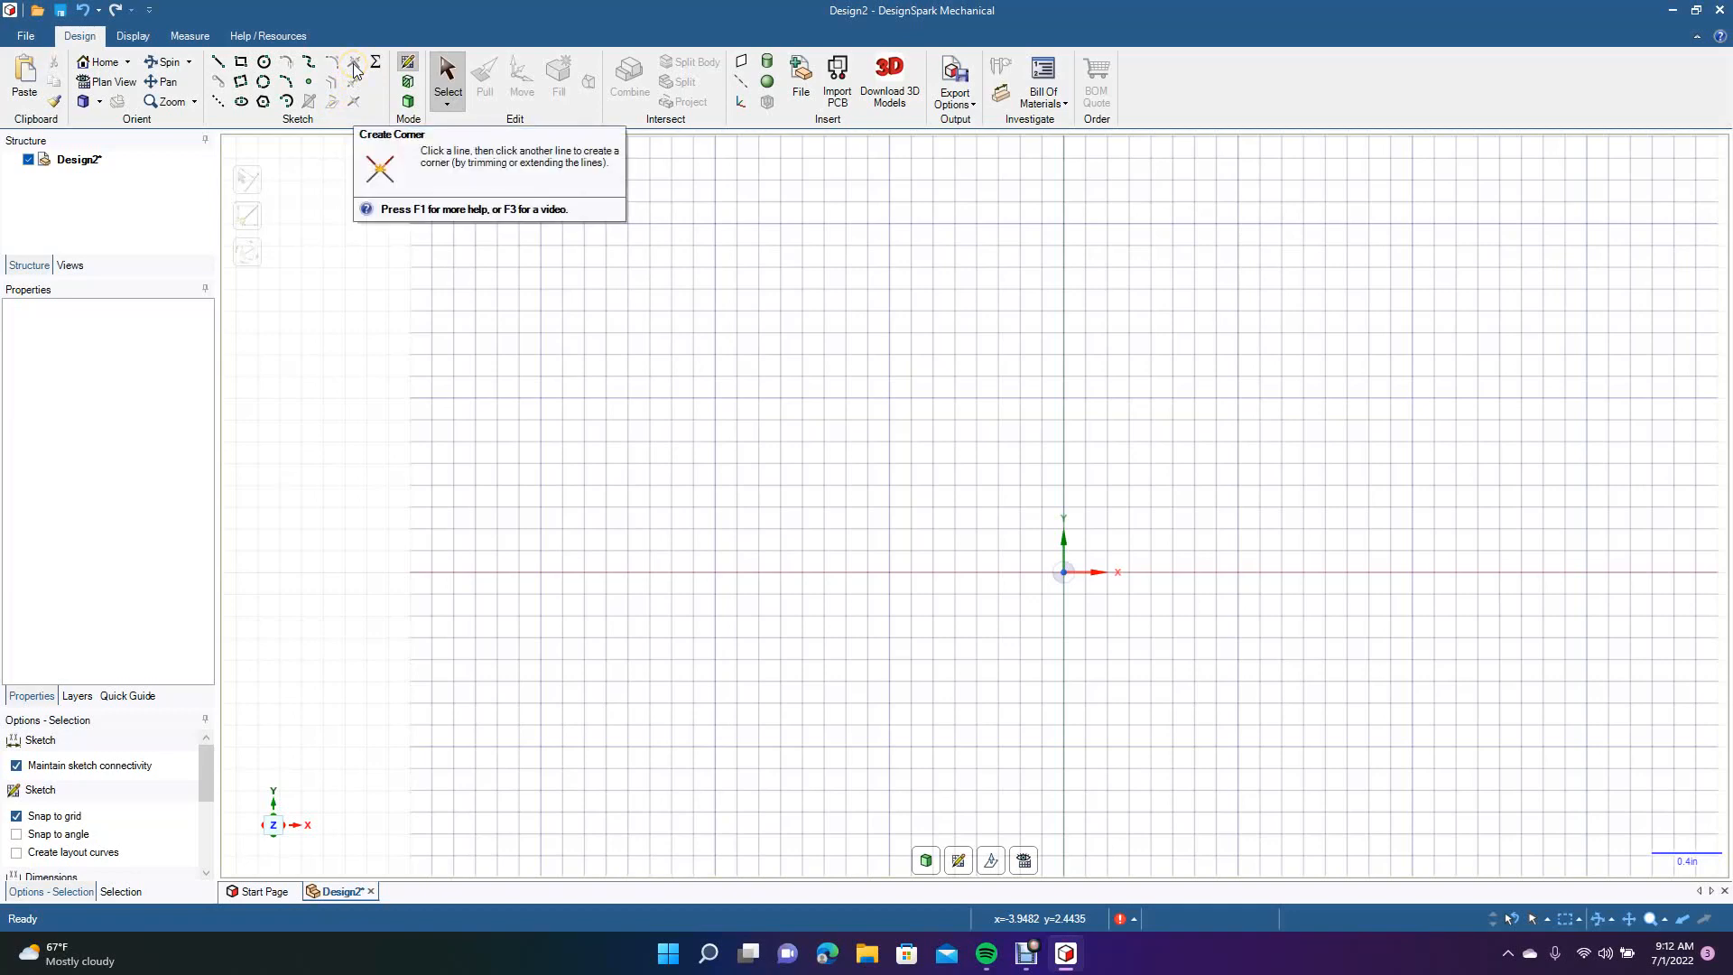
pyautogui.click(381, 70)
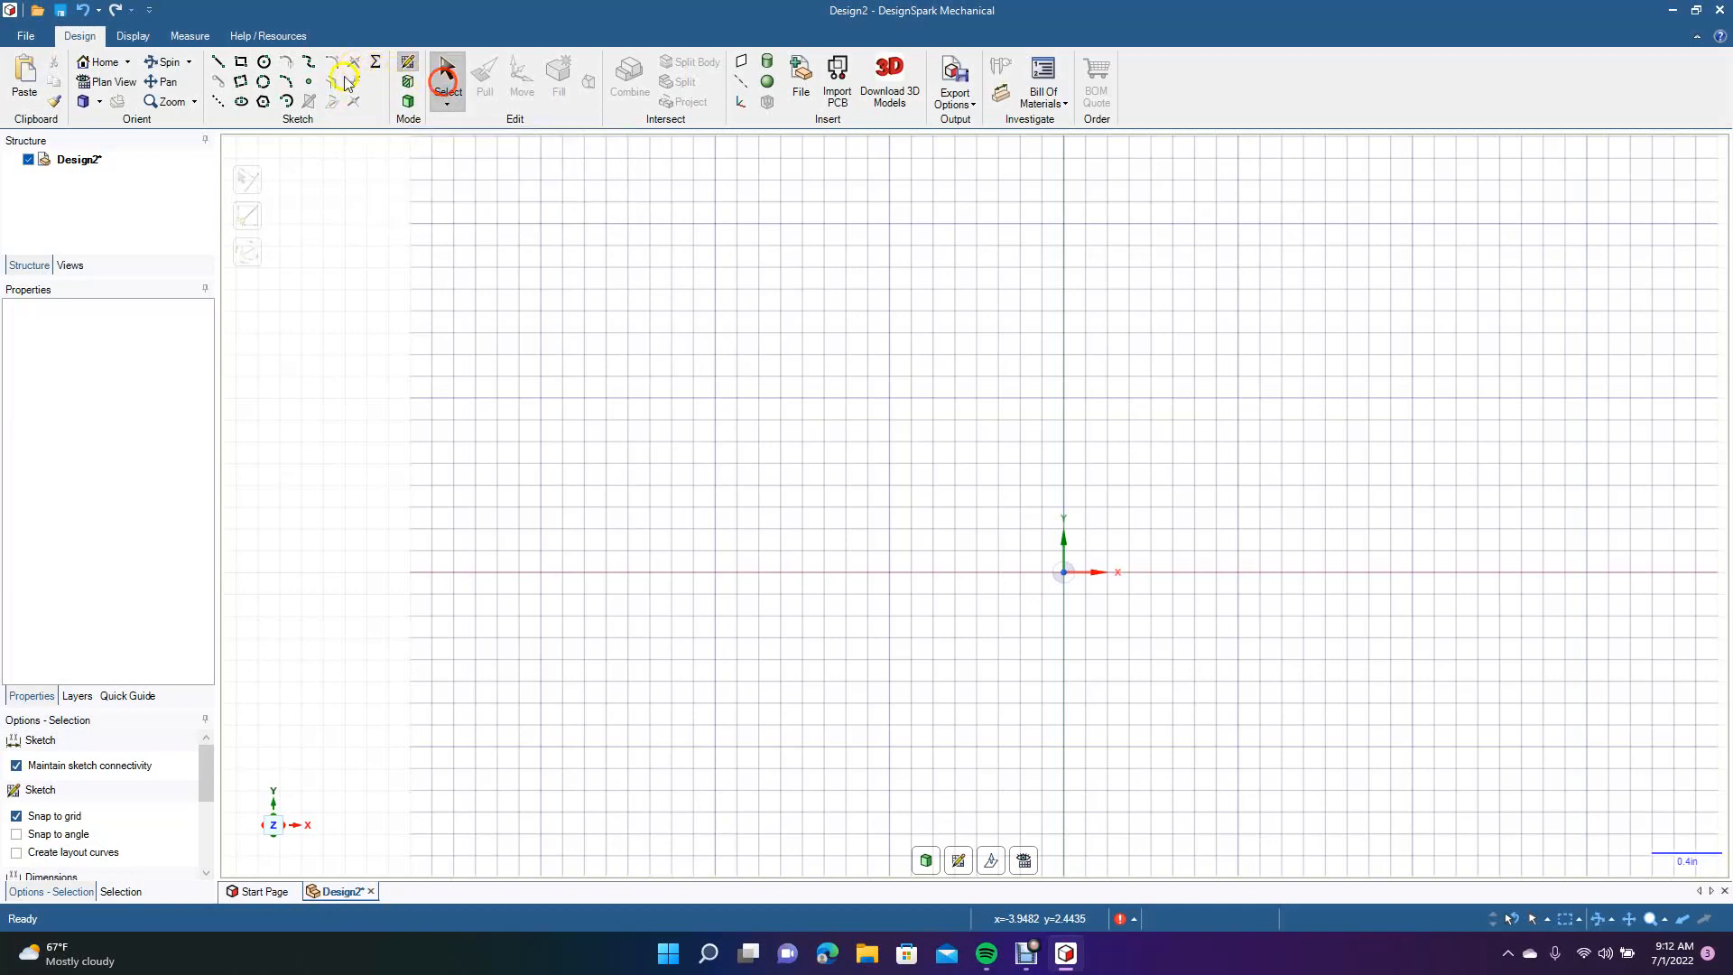
# Sketch an open stepped line profile about 1.25 in wide and 1.75 in high on the X axis, leaving a gap at its upper left corner.
pyautogui.click(217, 62)
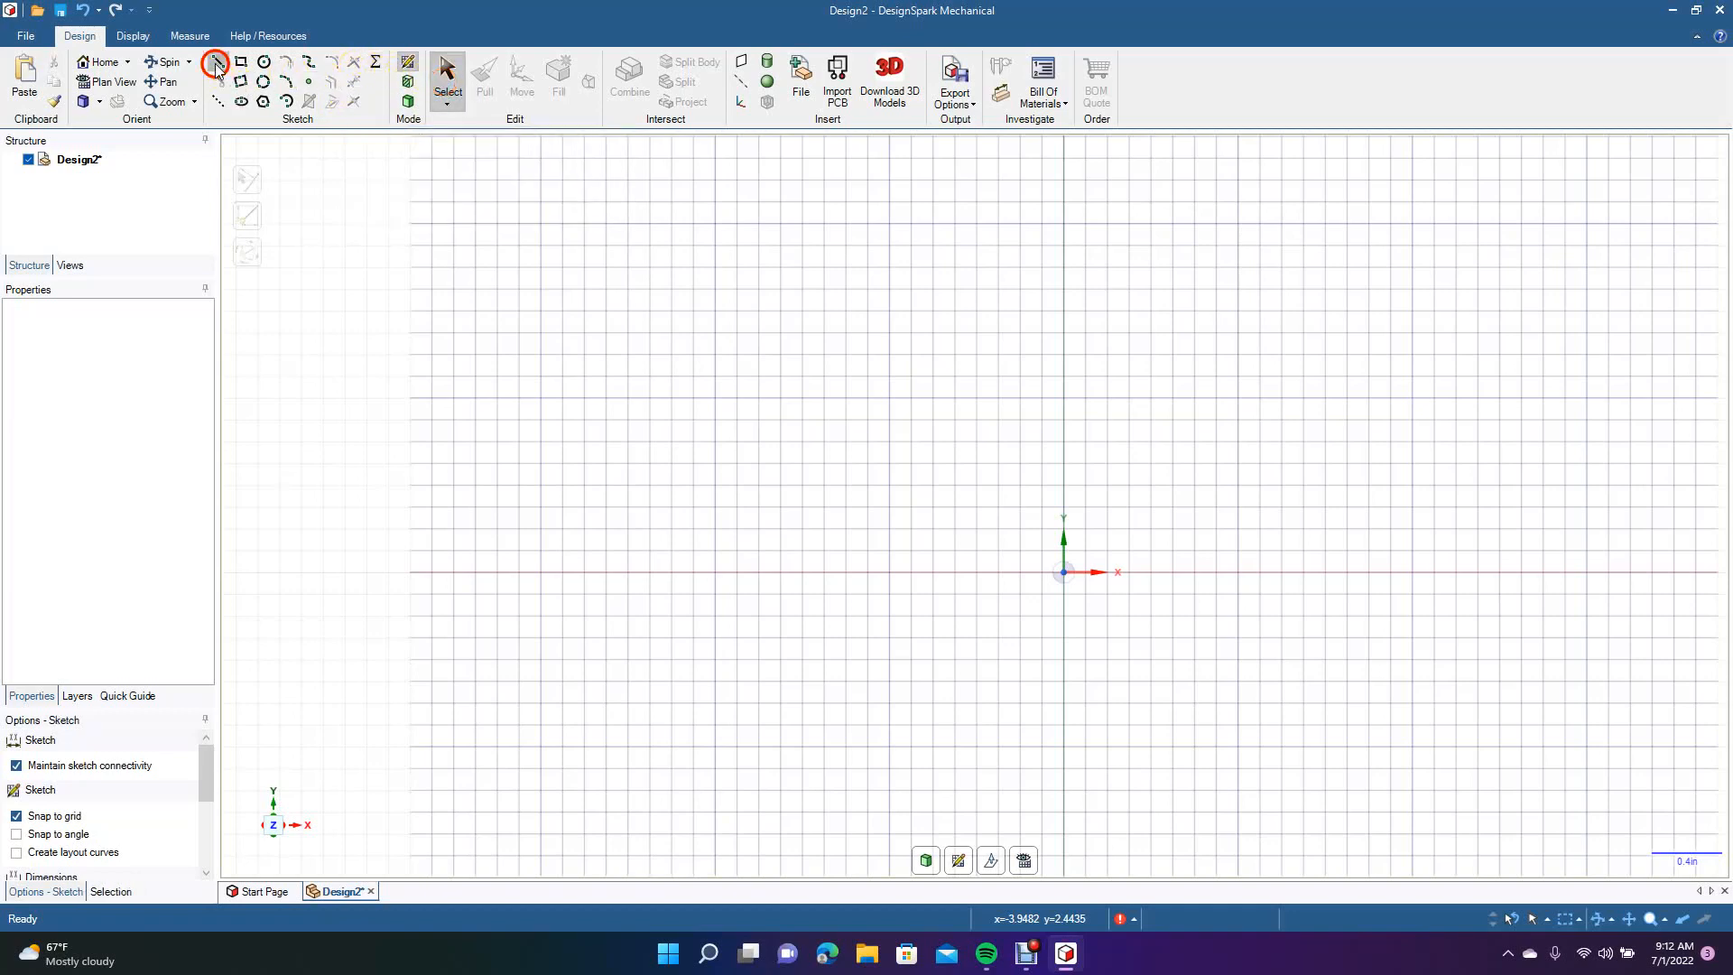
pyautogui.click(714, 316)
pyautogui.click(715, 572)
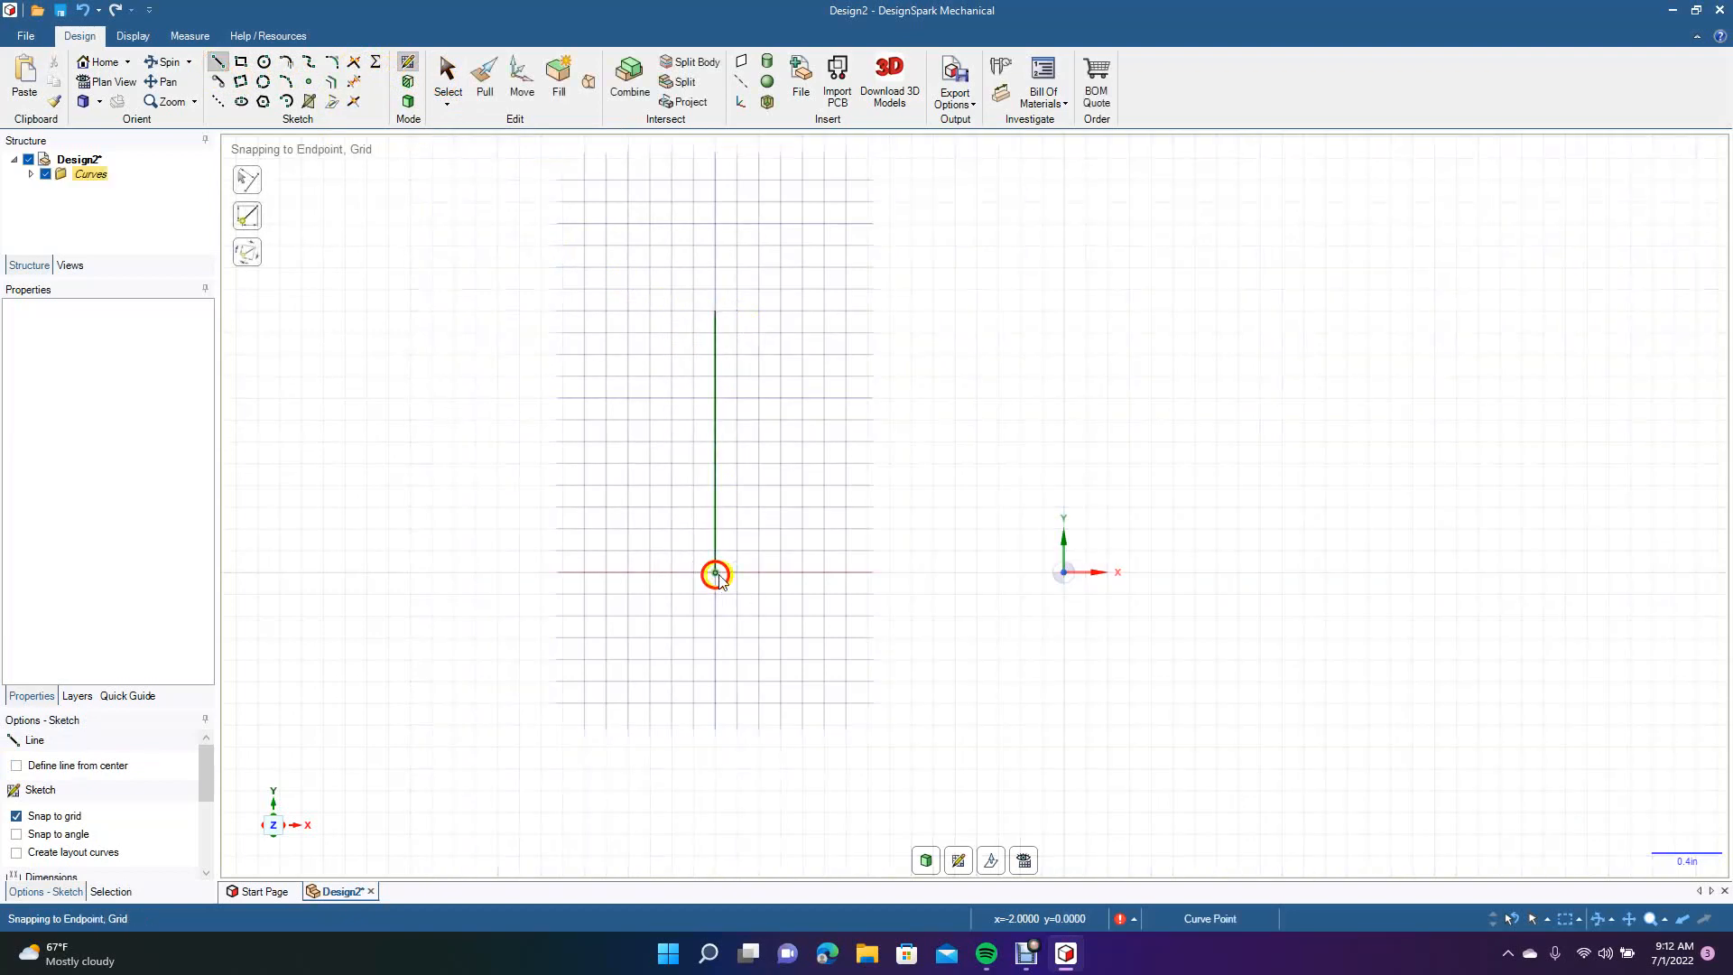
pyautogui.click(939, 574)
pyautogui.click(931, 265)
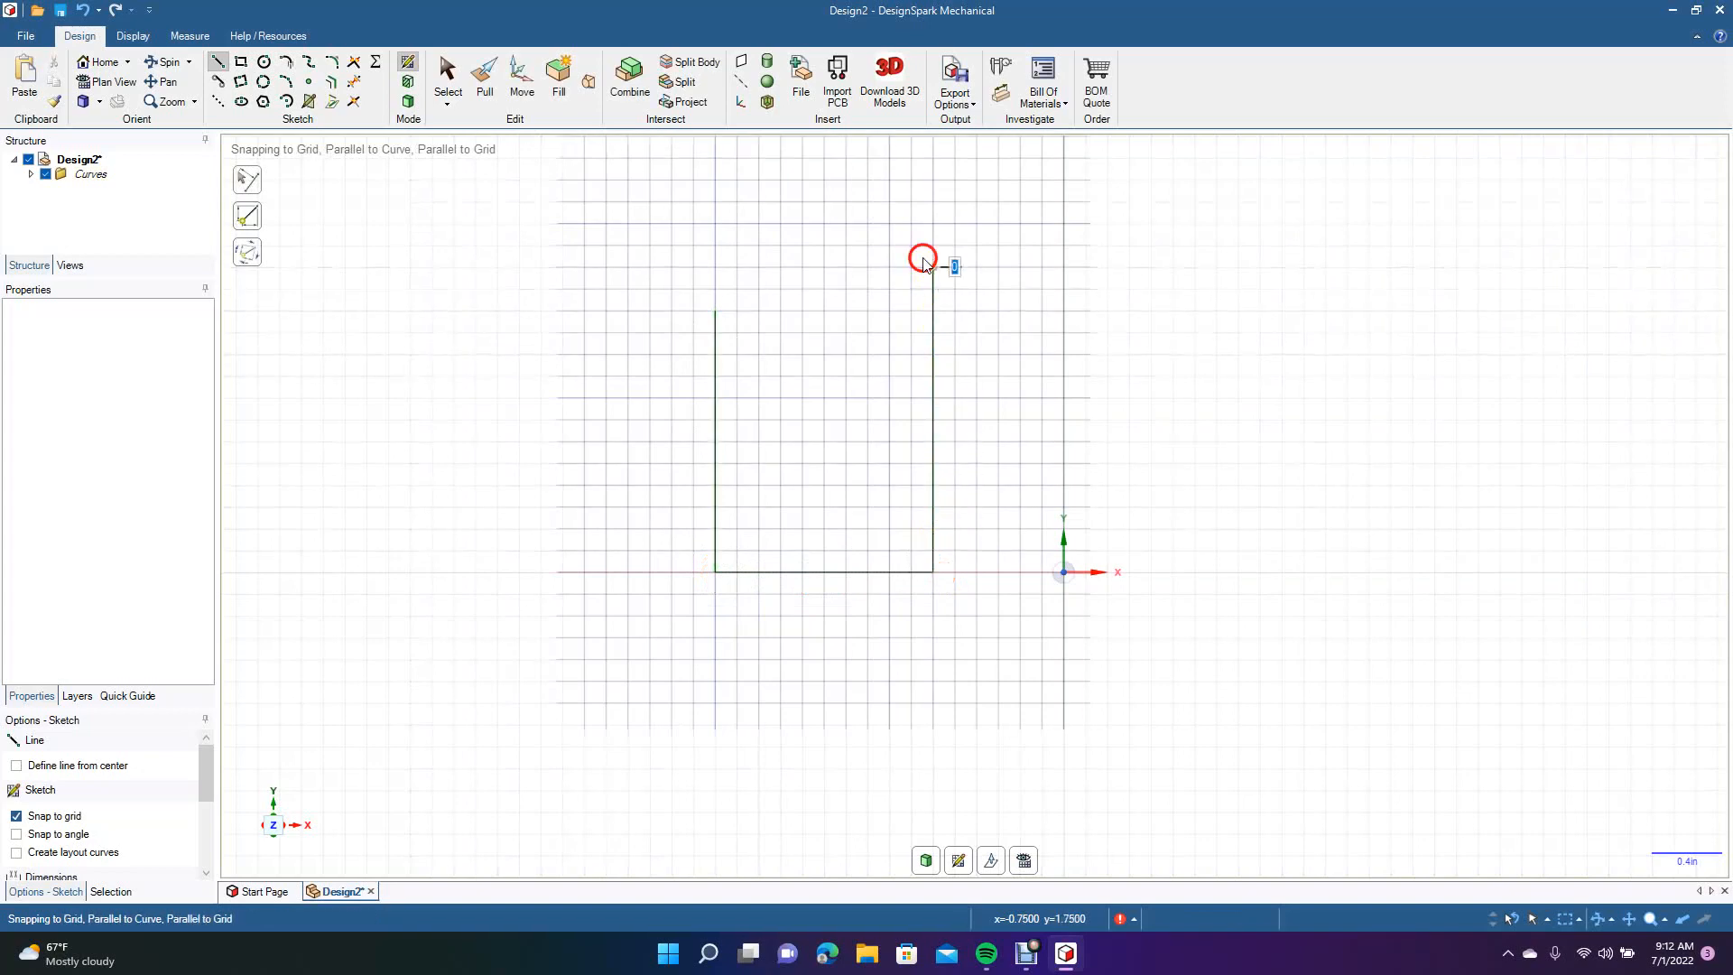
pyautogui.click(846, 268)
pyautogui.click(845, 310)
pyautogui.click(780, 311)
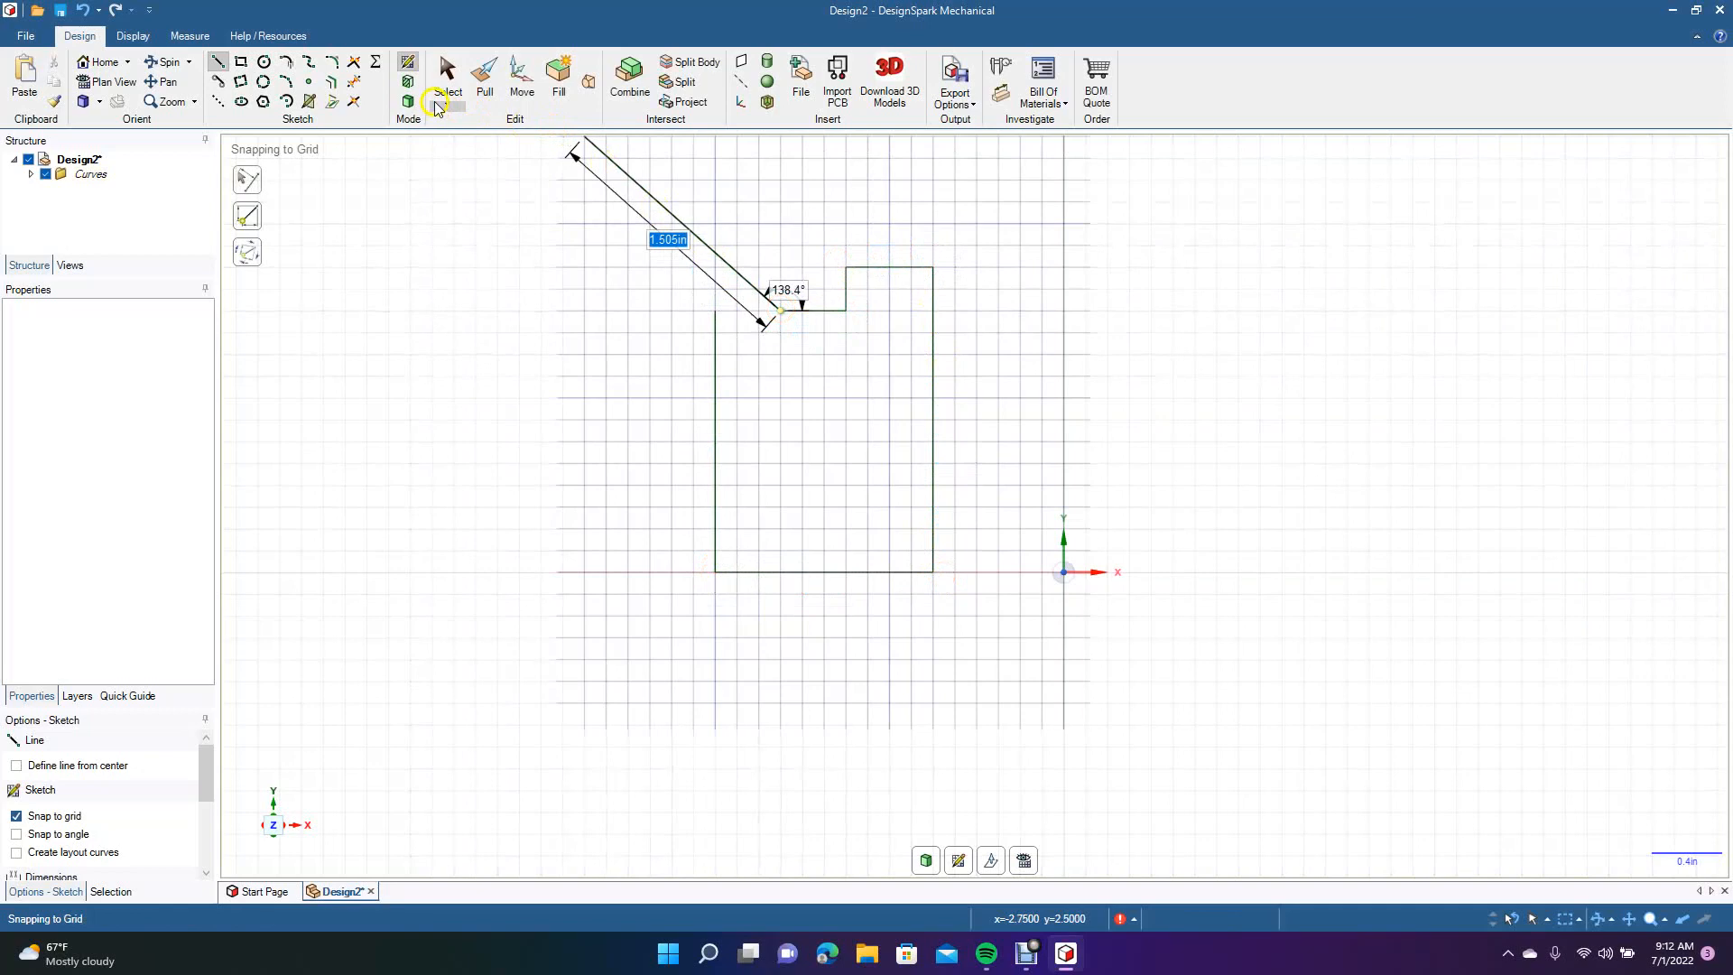
pyautogui.click(440, 83)
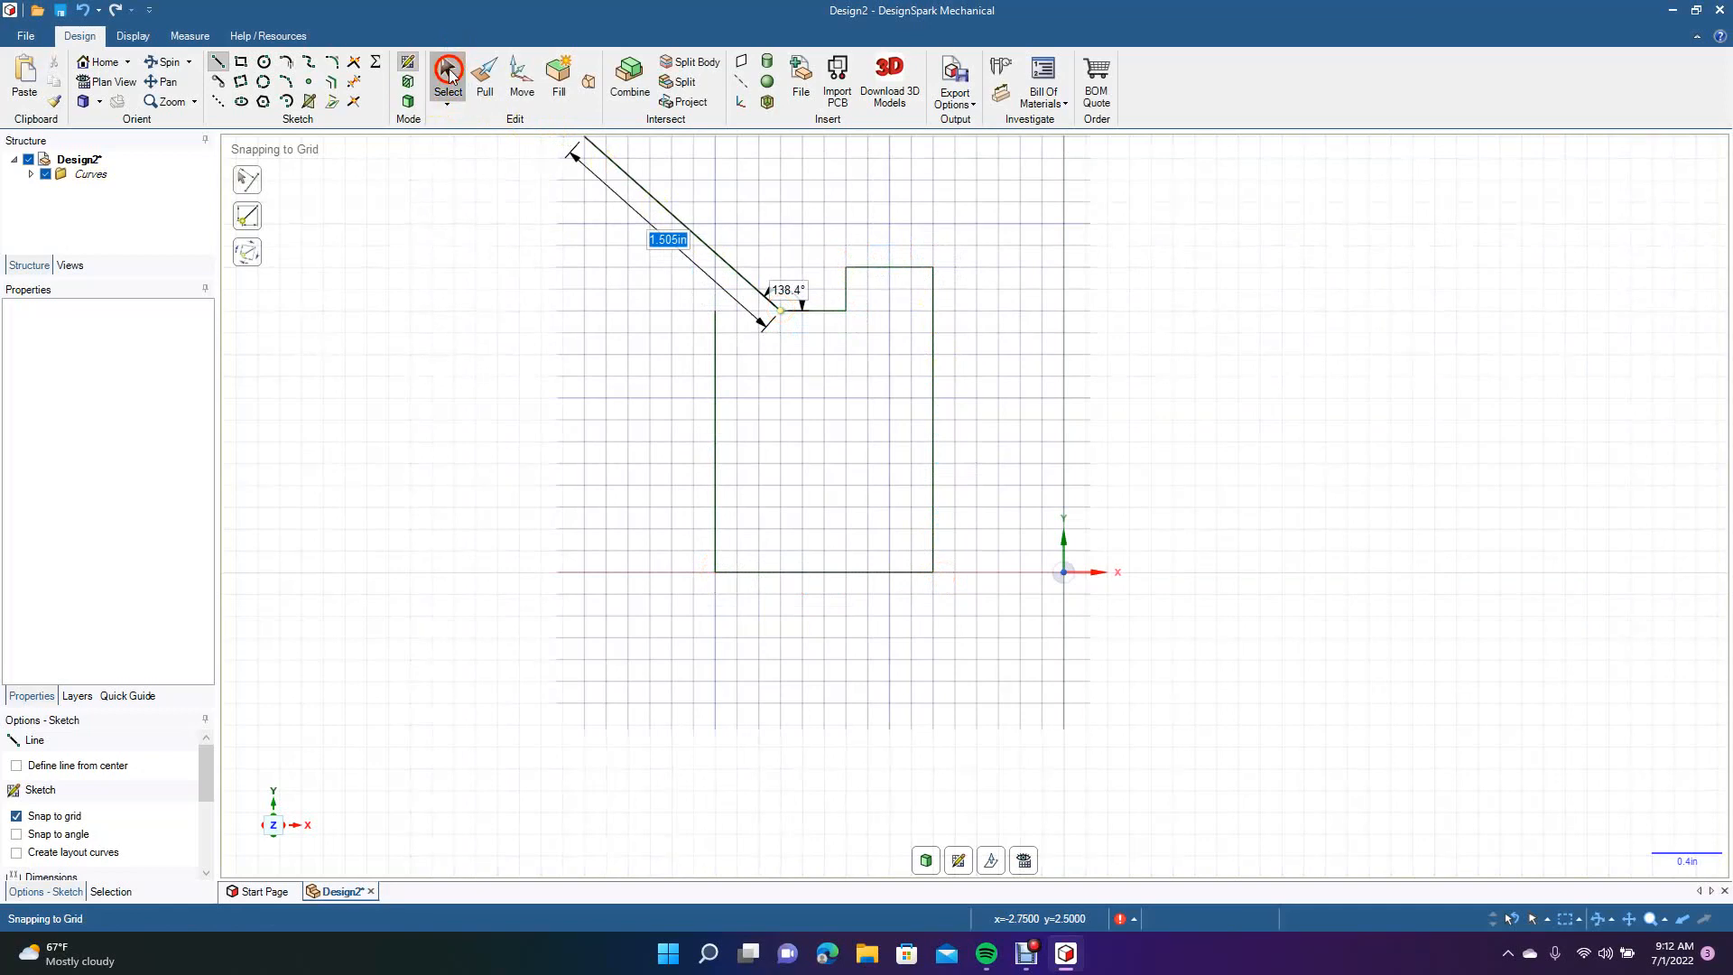
# Close the gap at the upper left with Create Corner between the short horizontal line and the left vertical line.
pyautogui.click(355, 65)
pyautogui.click(806, 309)
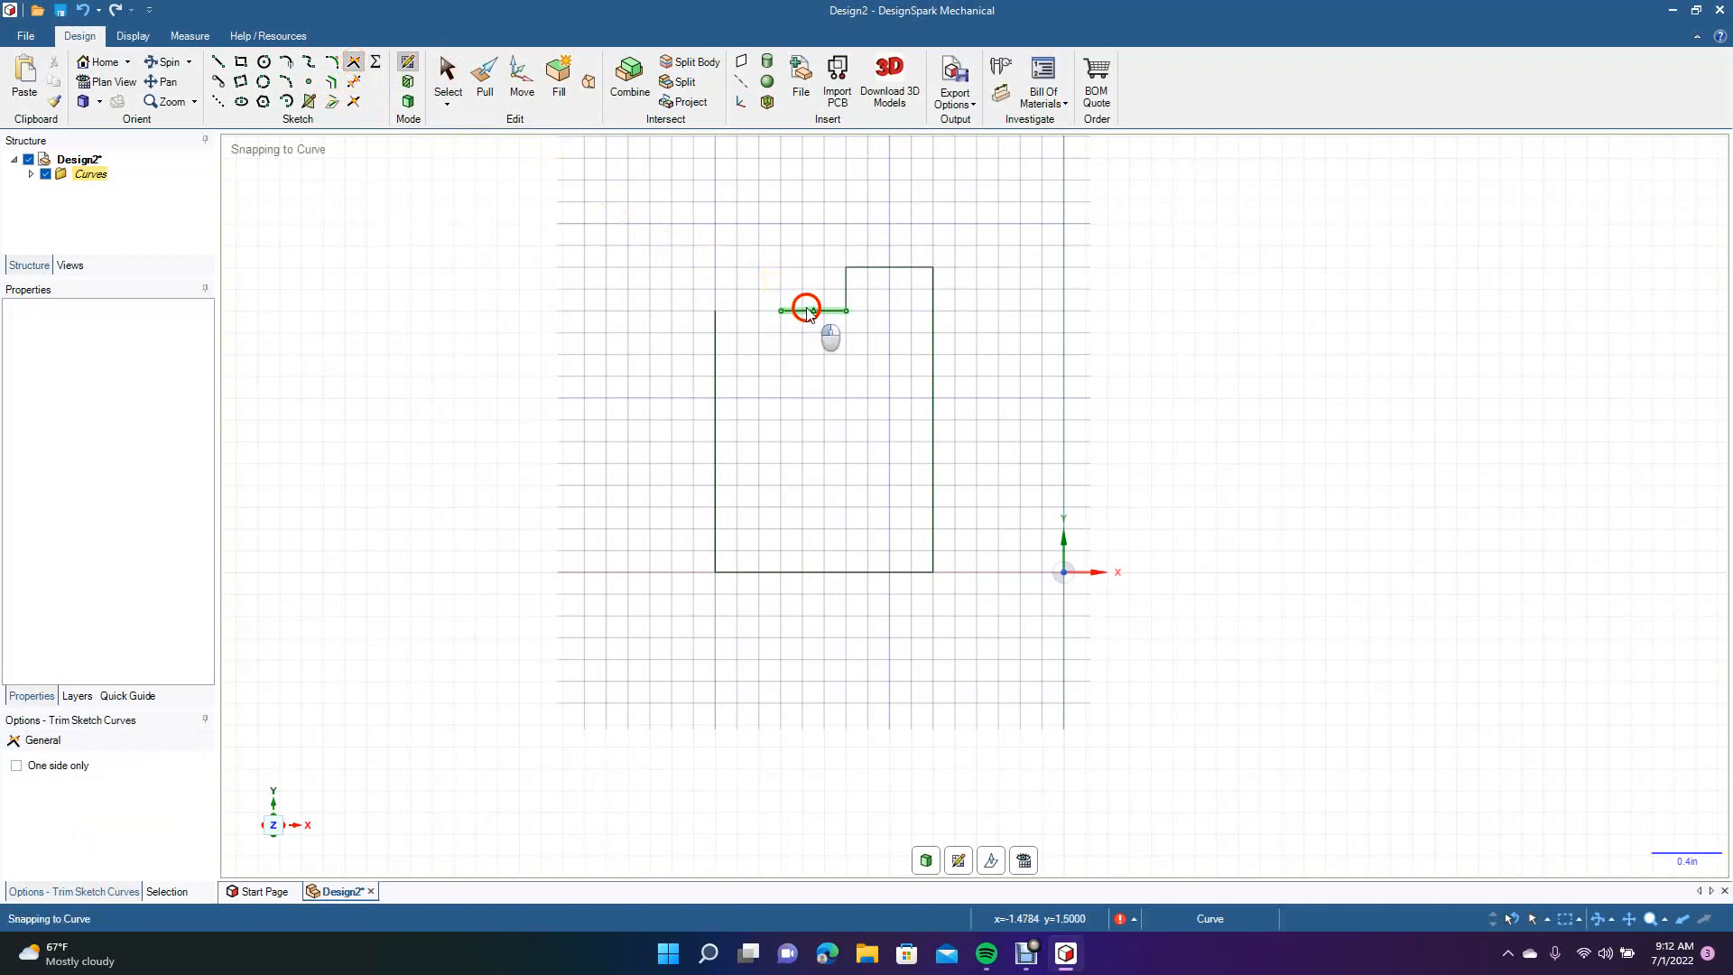
pyautogui.click(716, 345)
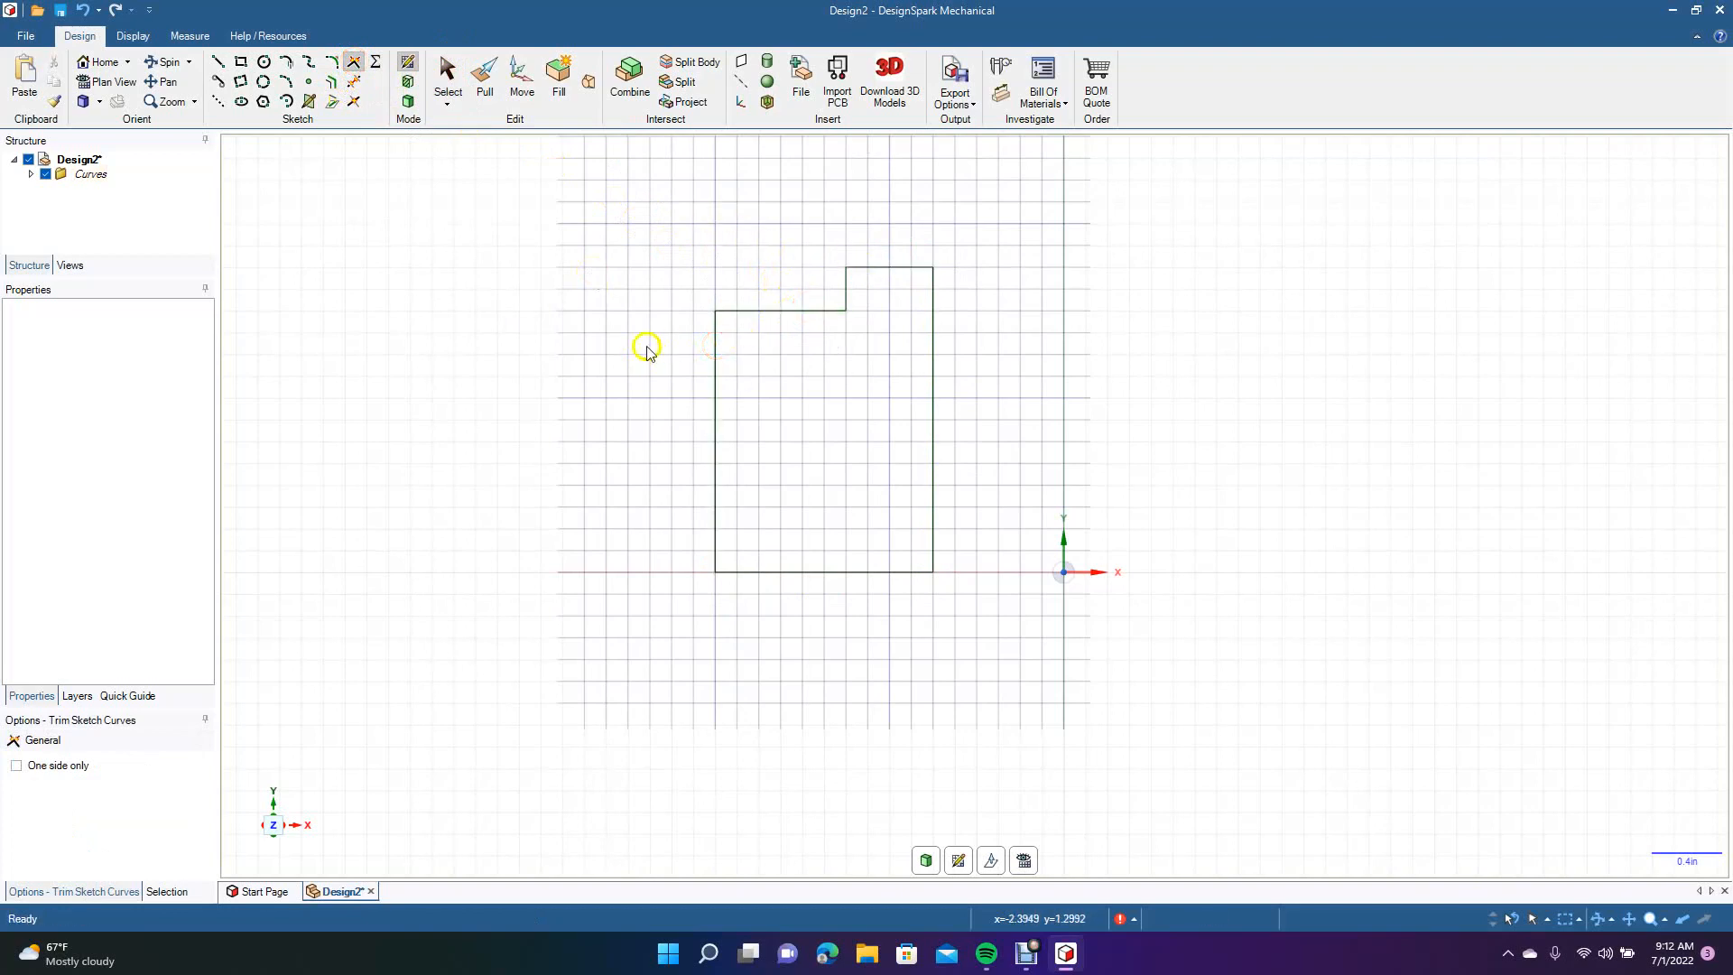
# Select the whole stepped profile and delete it.
pyautogui.click(445, 83)
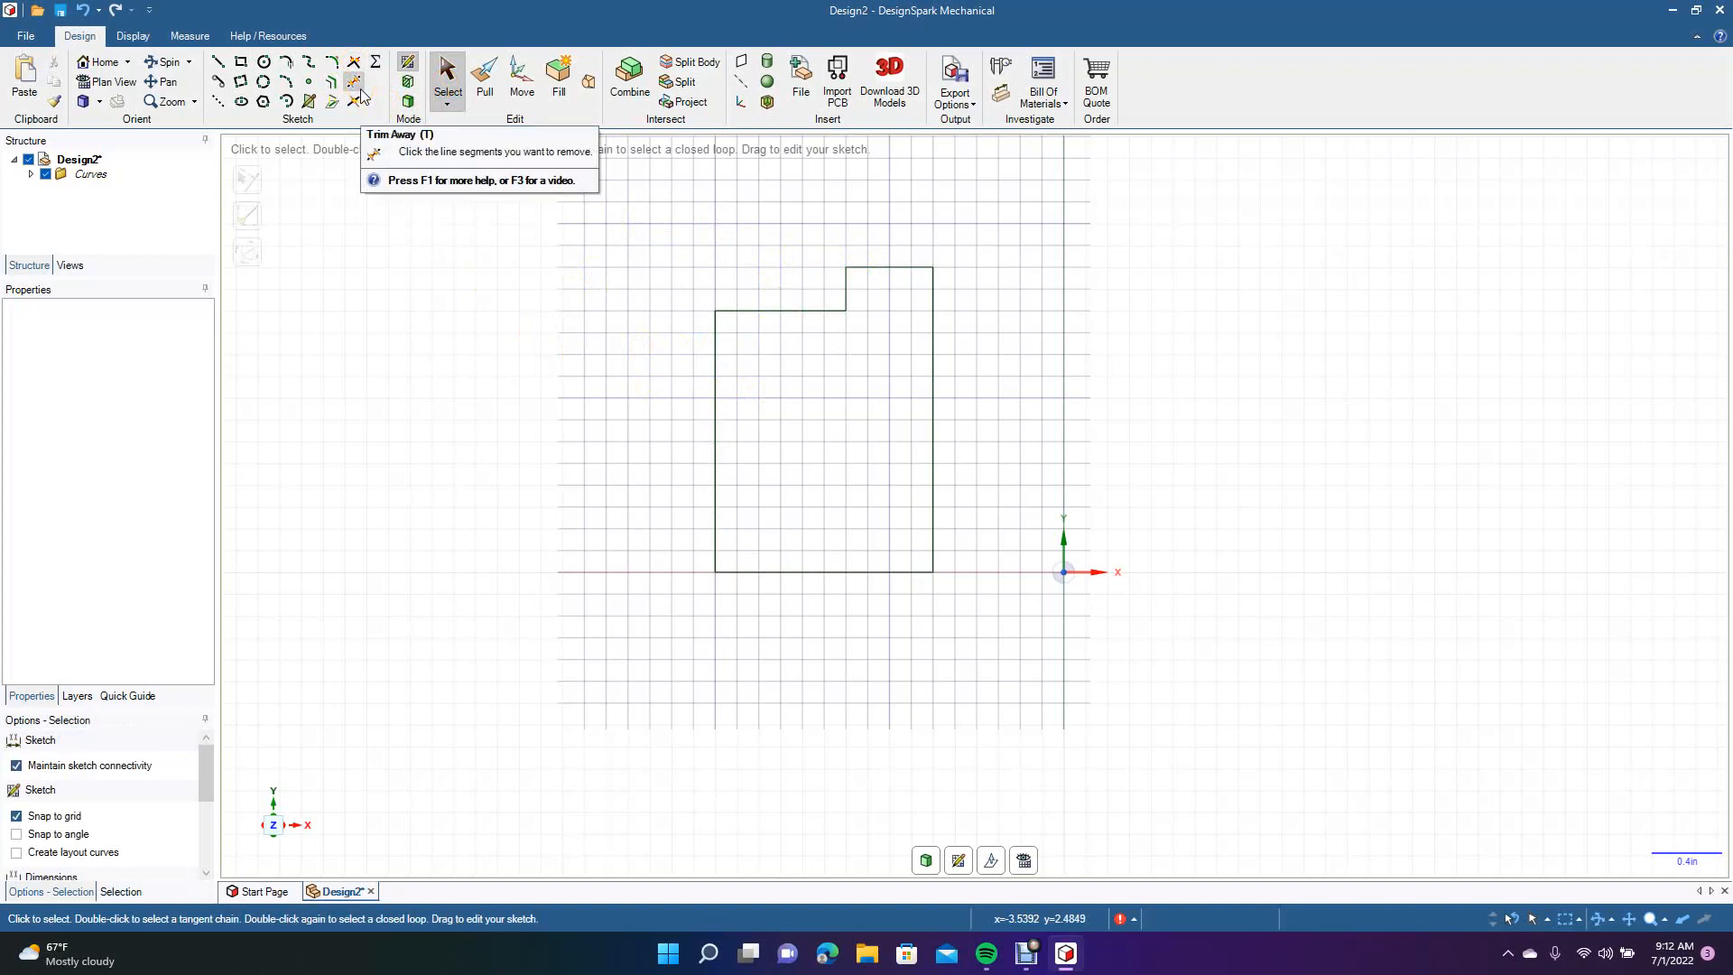
pyautogui.moveTo(650, 202)
pyautogui.mouseDown()
pyautogui.moveTo(870, 418)
pyautogui.moveTo(1007, 619)
pyautogui.mouseUp()
pyautogui.press('Delete')
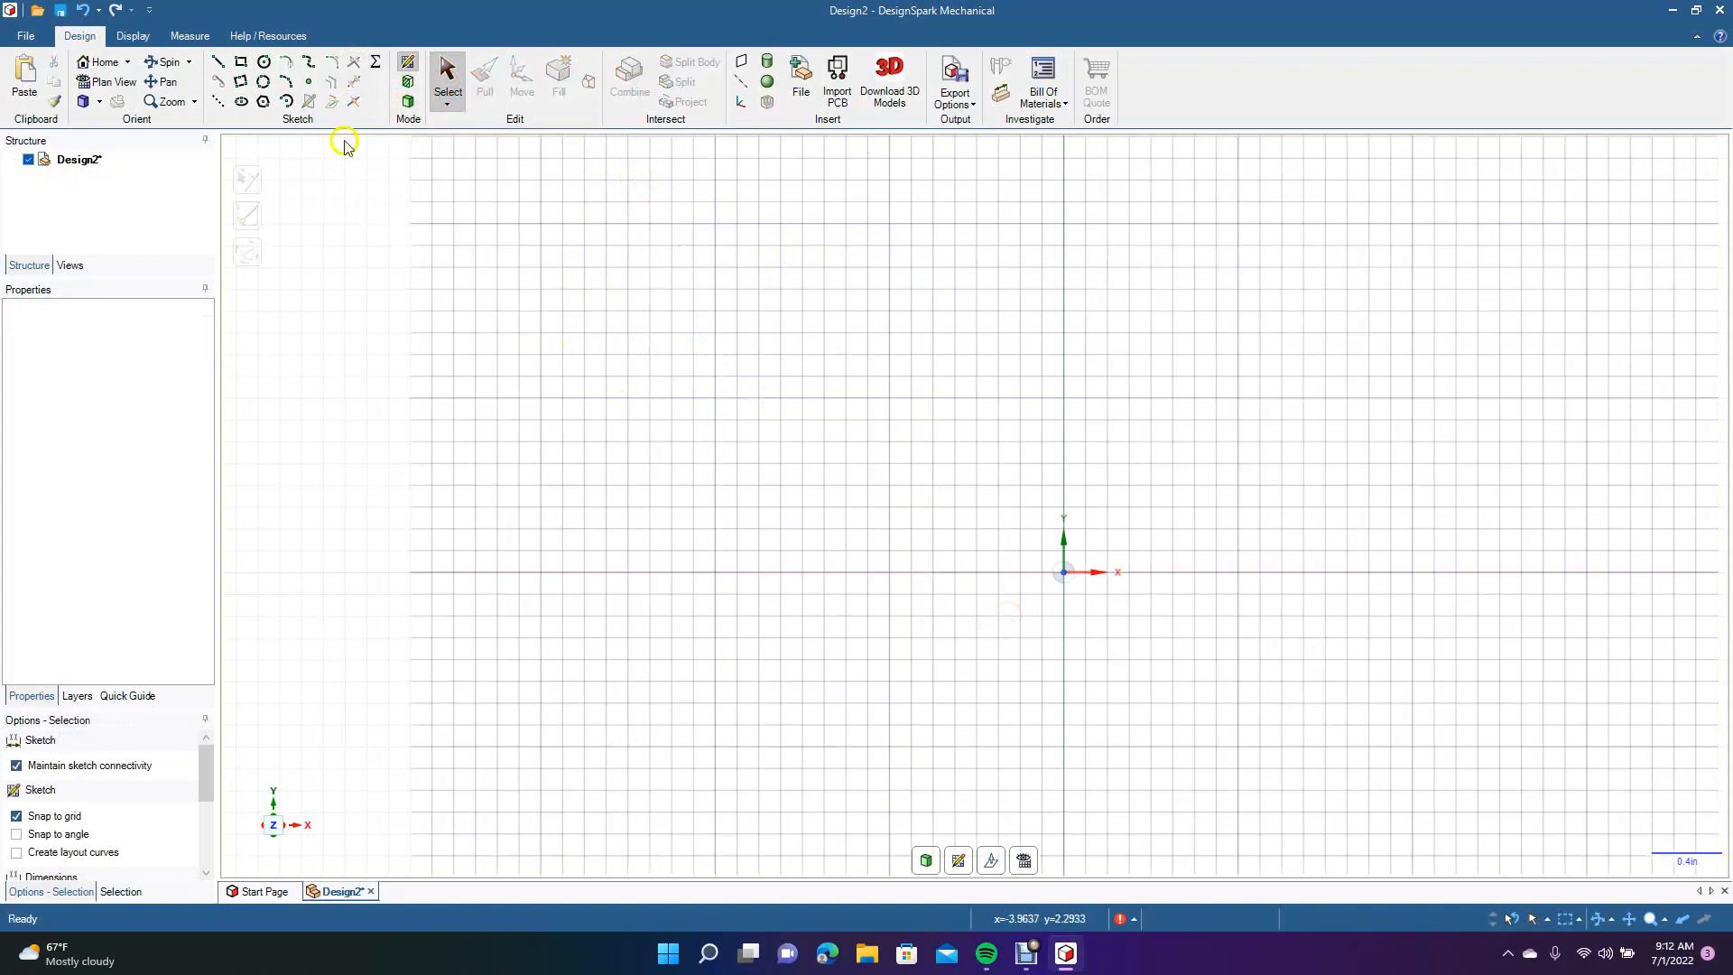
# Sketch a circle about 1.6 in in diameter and a smaller one about 0.56 in in diameter centered near its top.
pyautogui.click(266, 64)
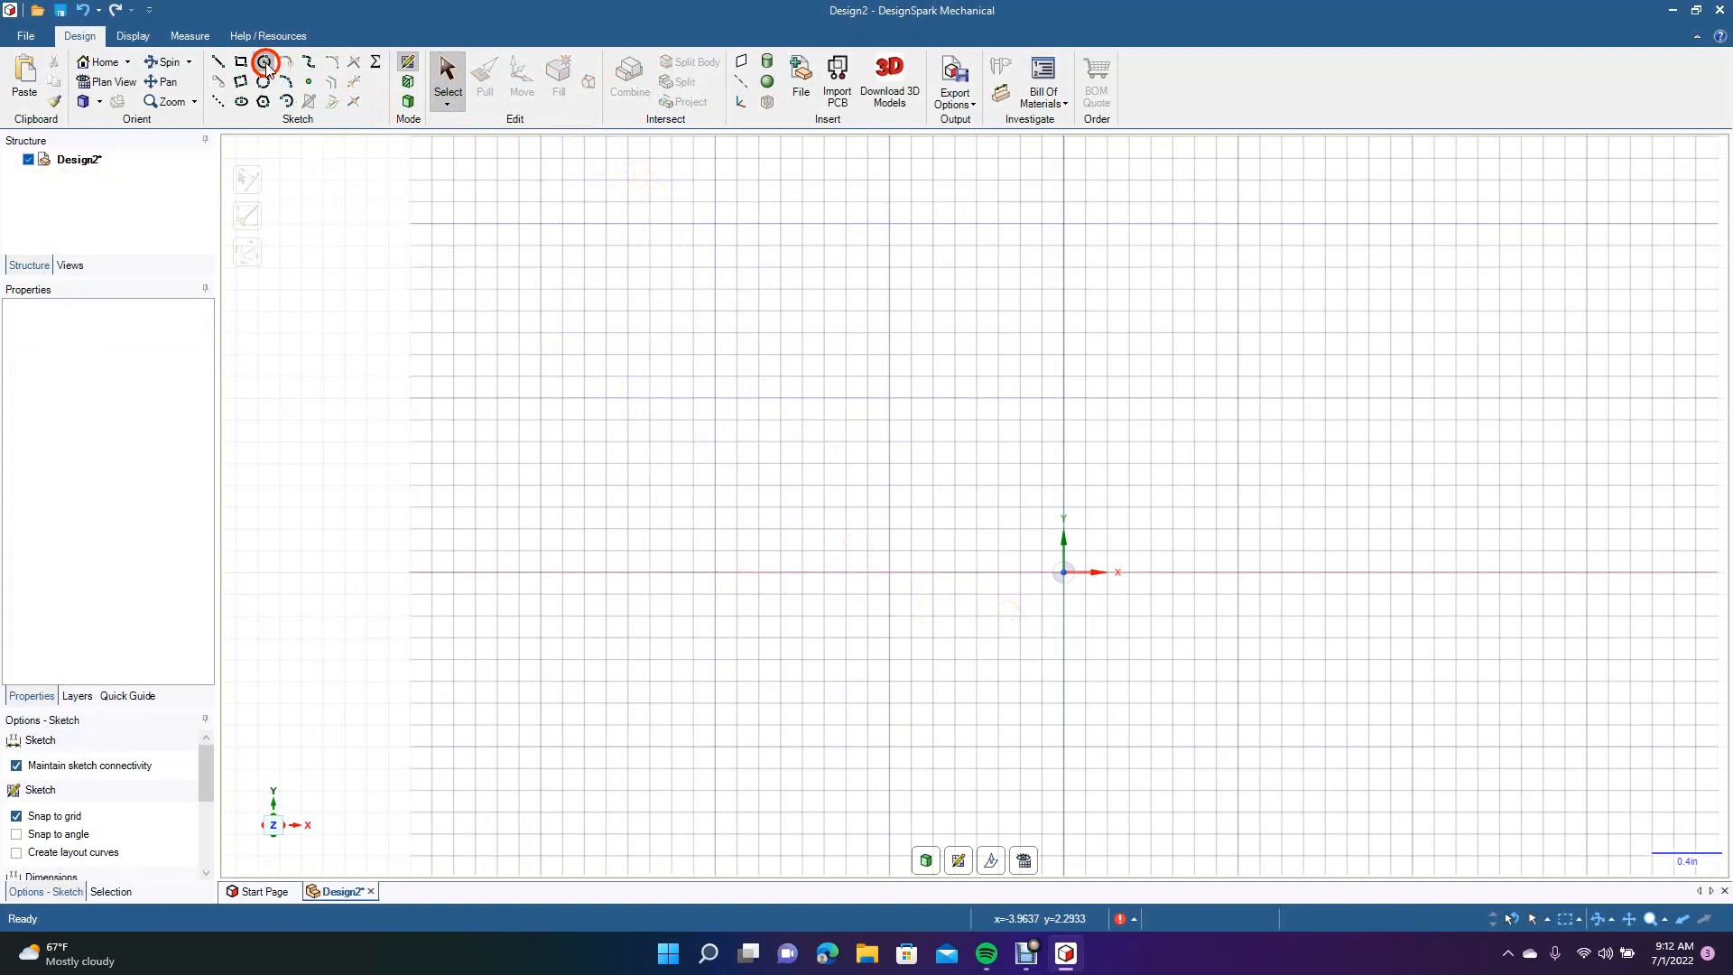
pyautogui.click(804, 442)
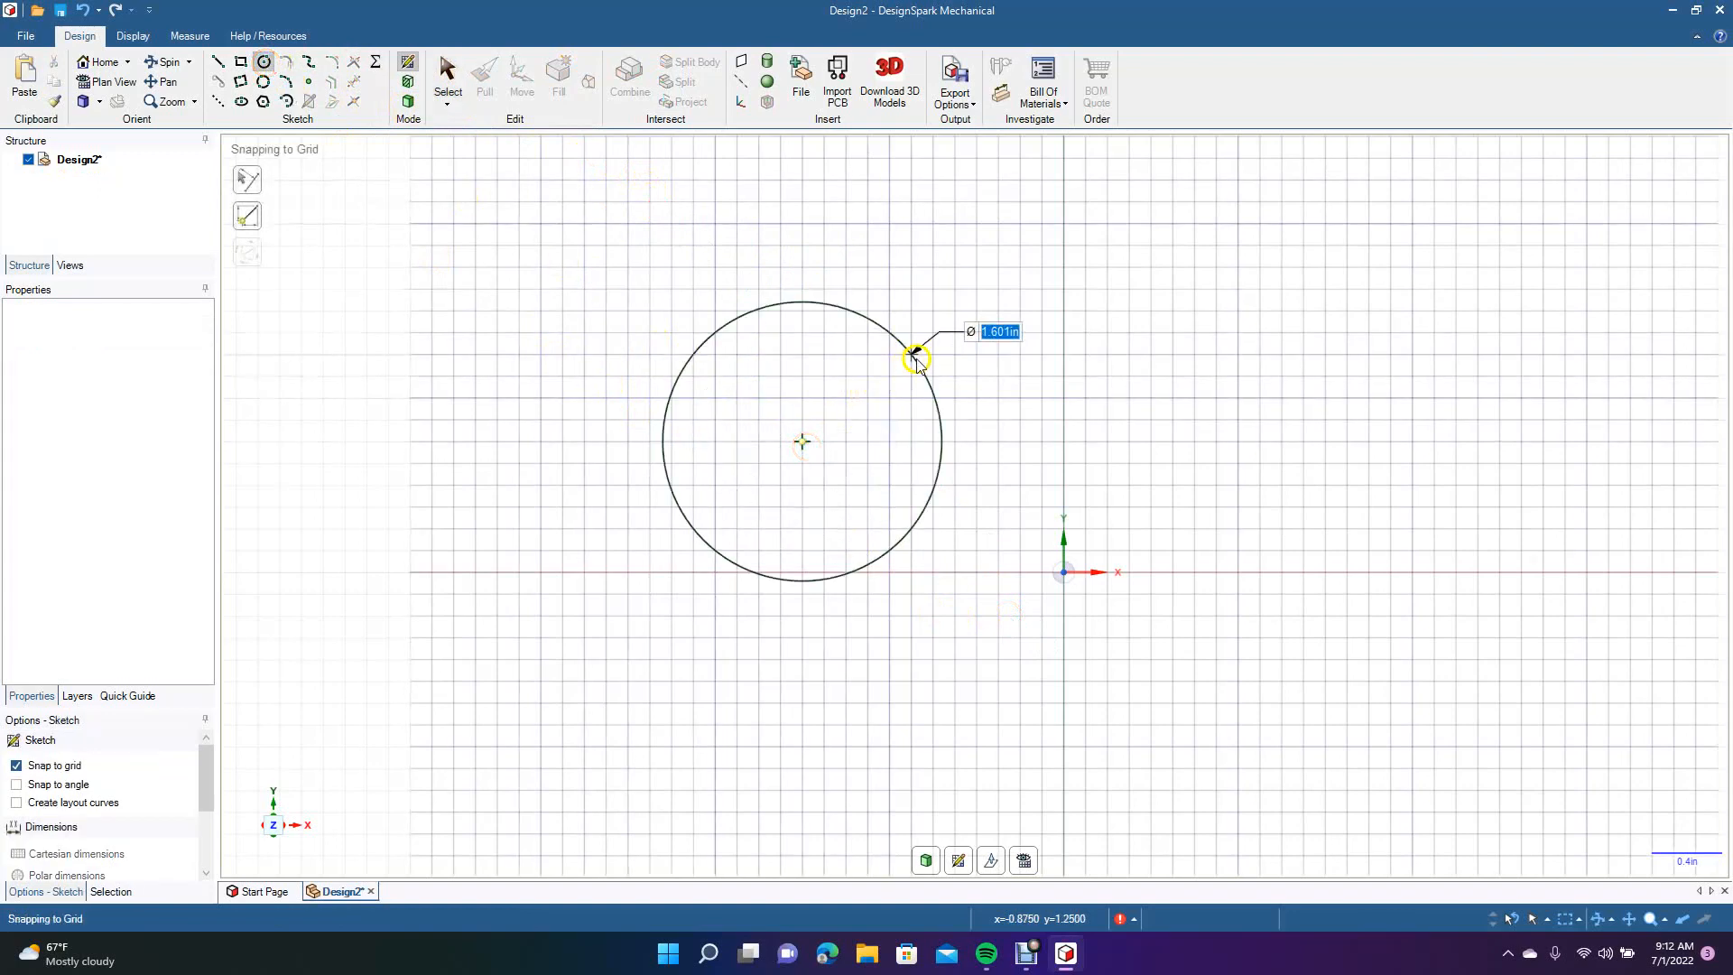
pyautogui.click(917, 356)
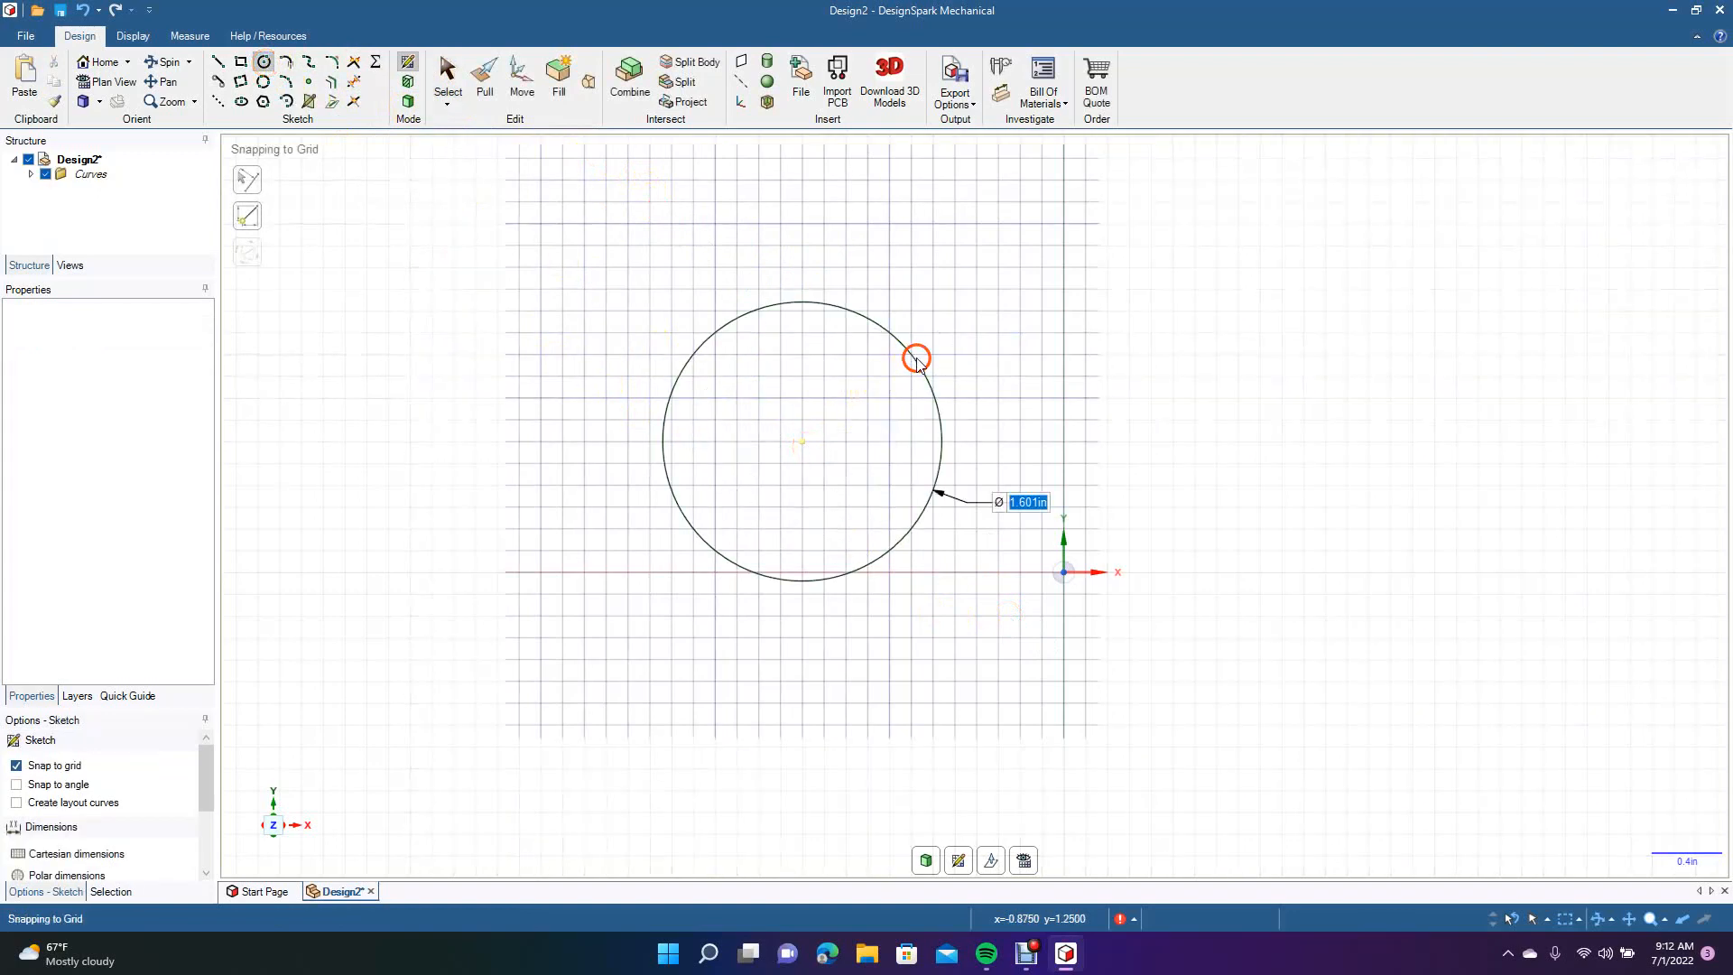
pyautogui.click(802, 312)
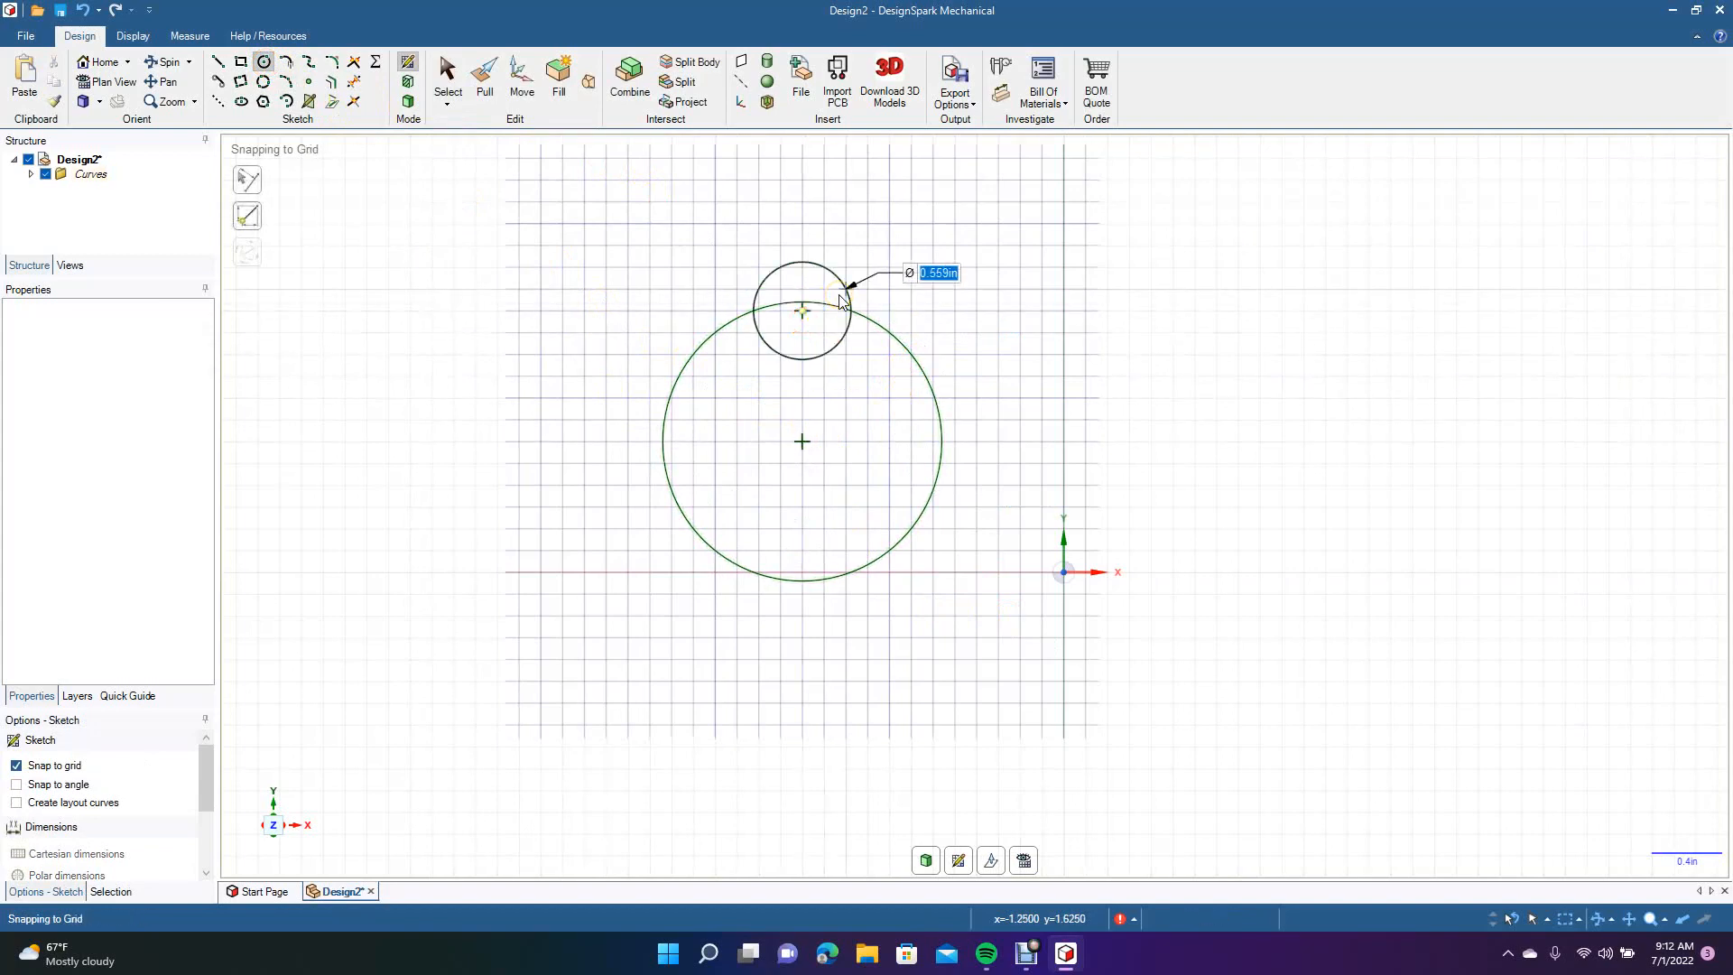
pyautogui.click(839, 300)
pyautogui.click(448, 86)
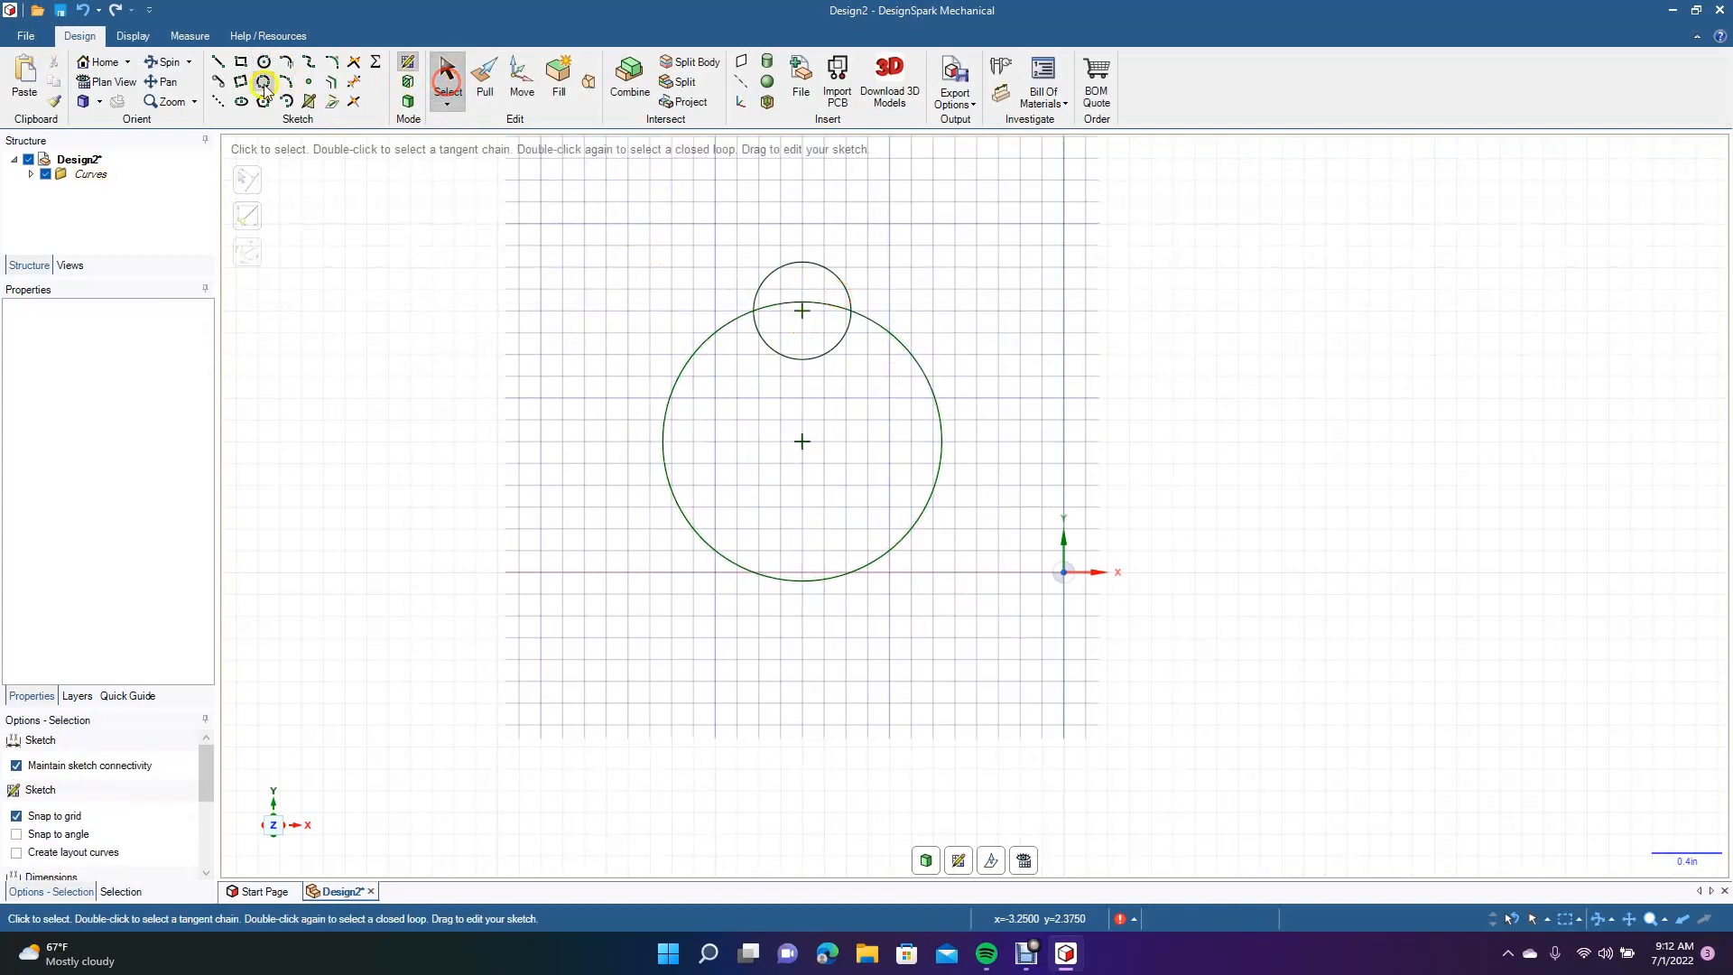
# Draw vertical lines down from both sides of the small circle, each continuing about 0.51 in horizontally outward to the large circle.
pyautogui.click(214, 67)
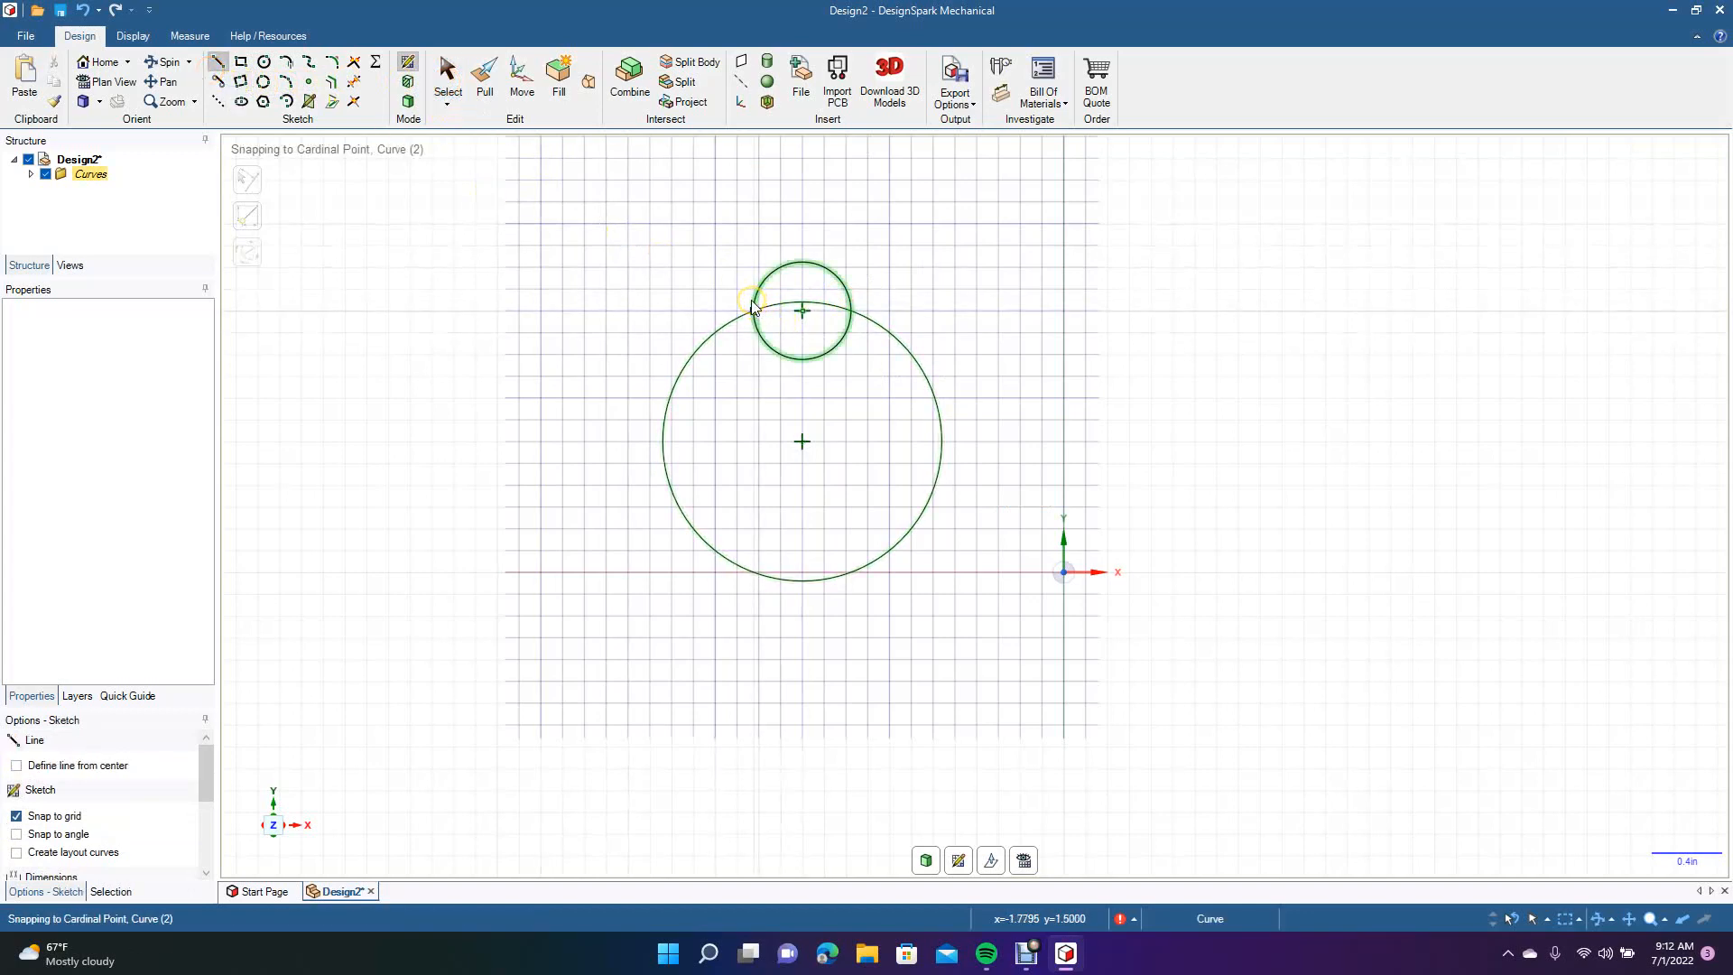
pyautogui.click(754, 311)
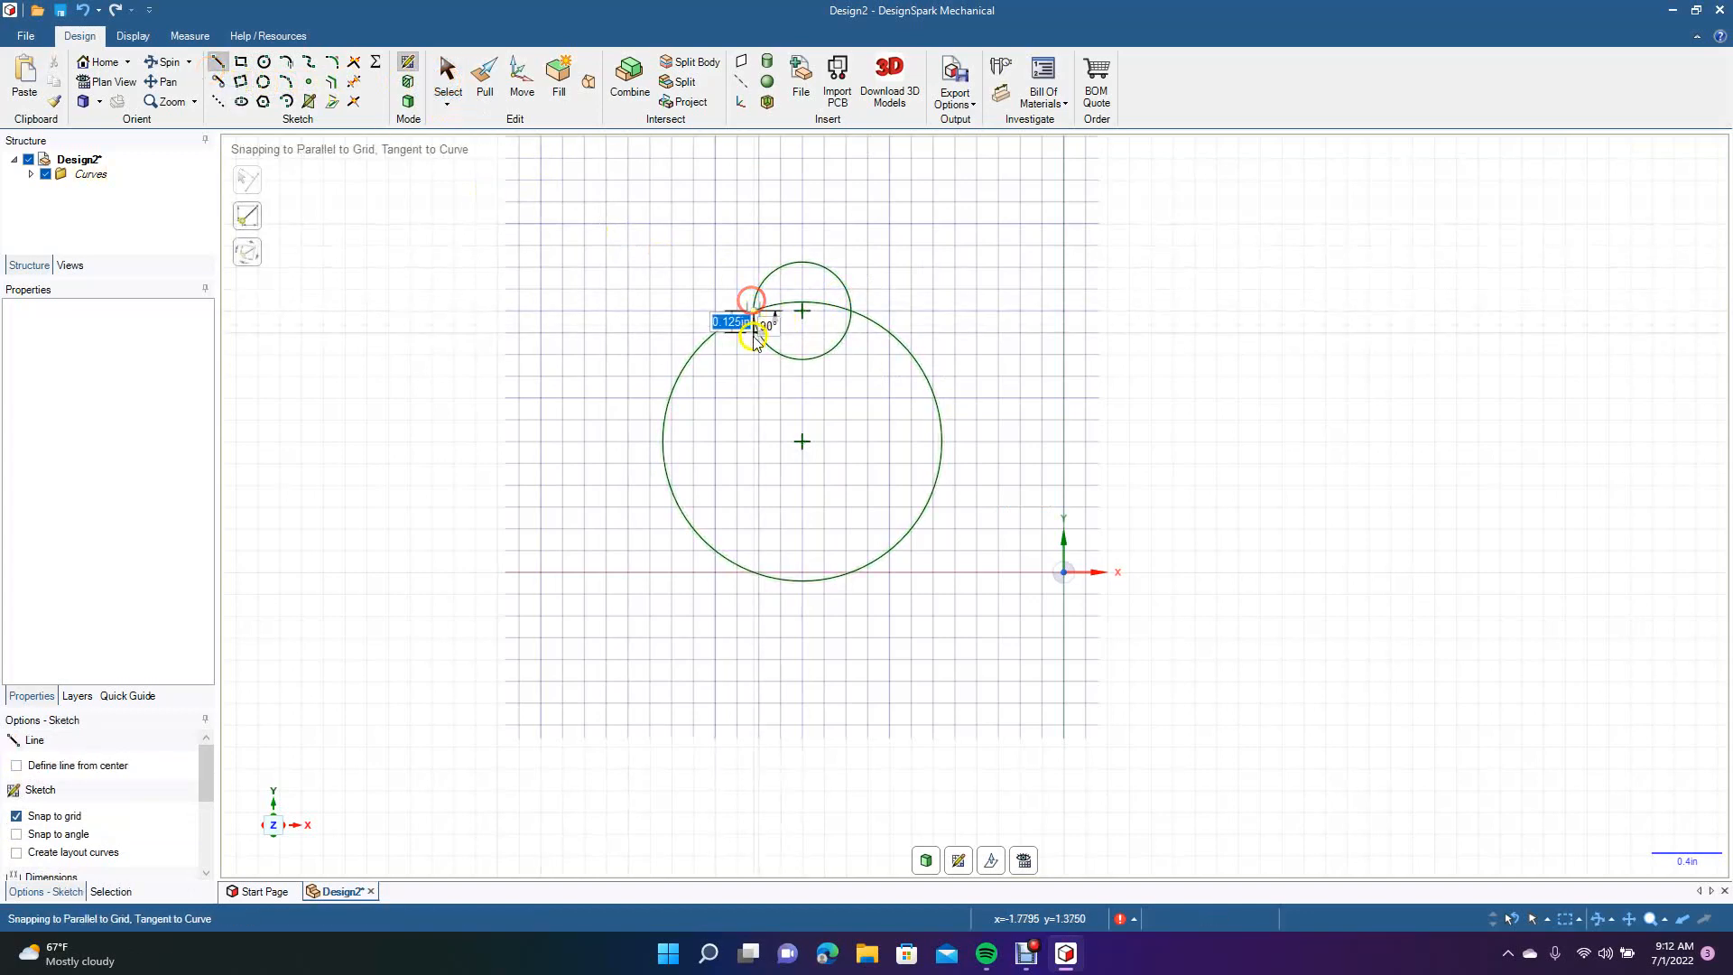
pyautogui.click(754, 420)
pyautogui.click(666, 421)
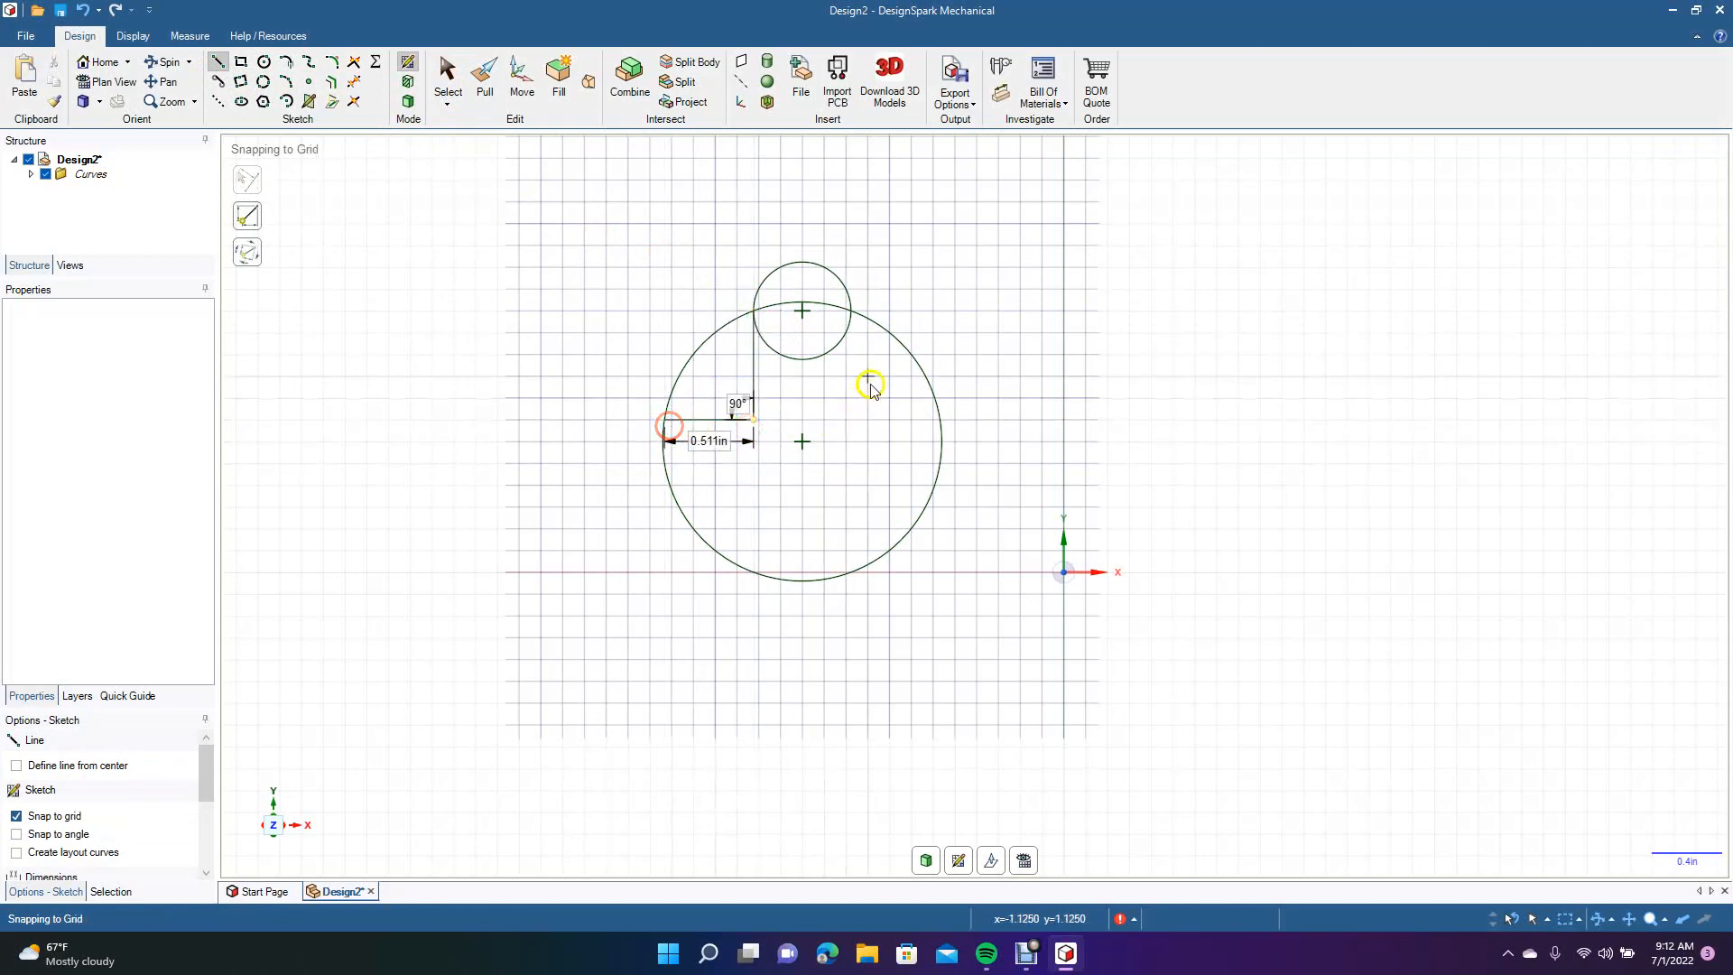
pyautogui.click(853, 316)
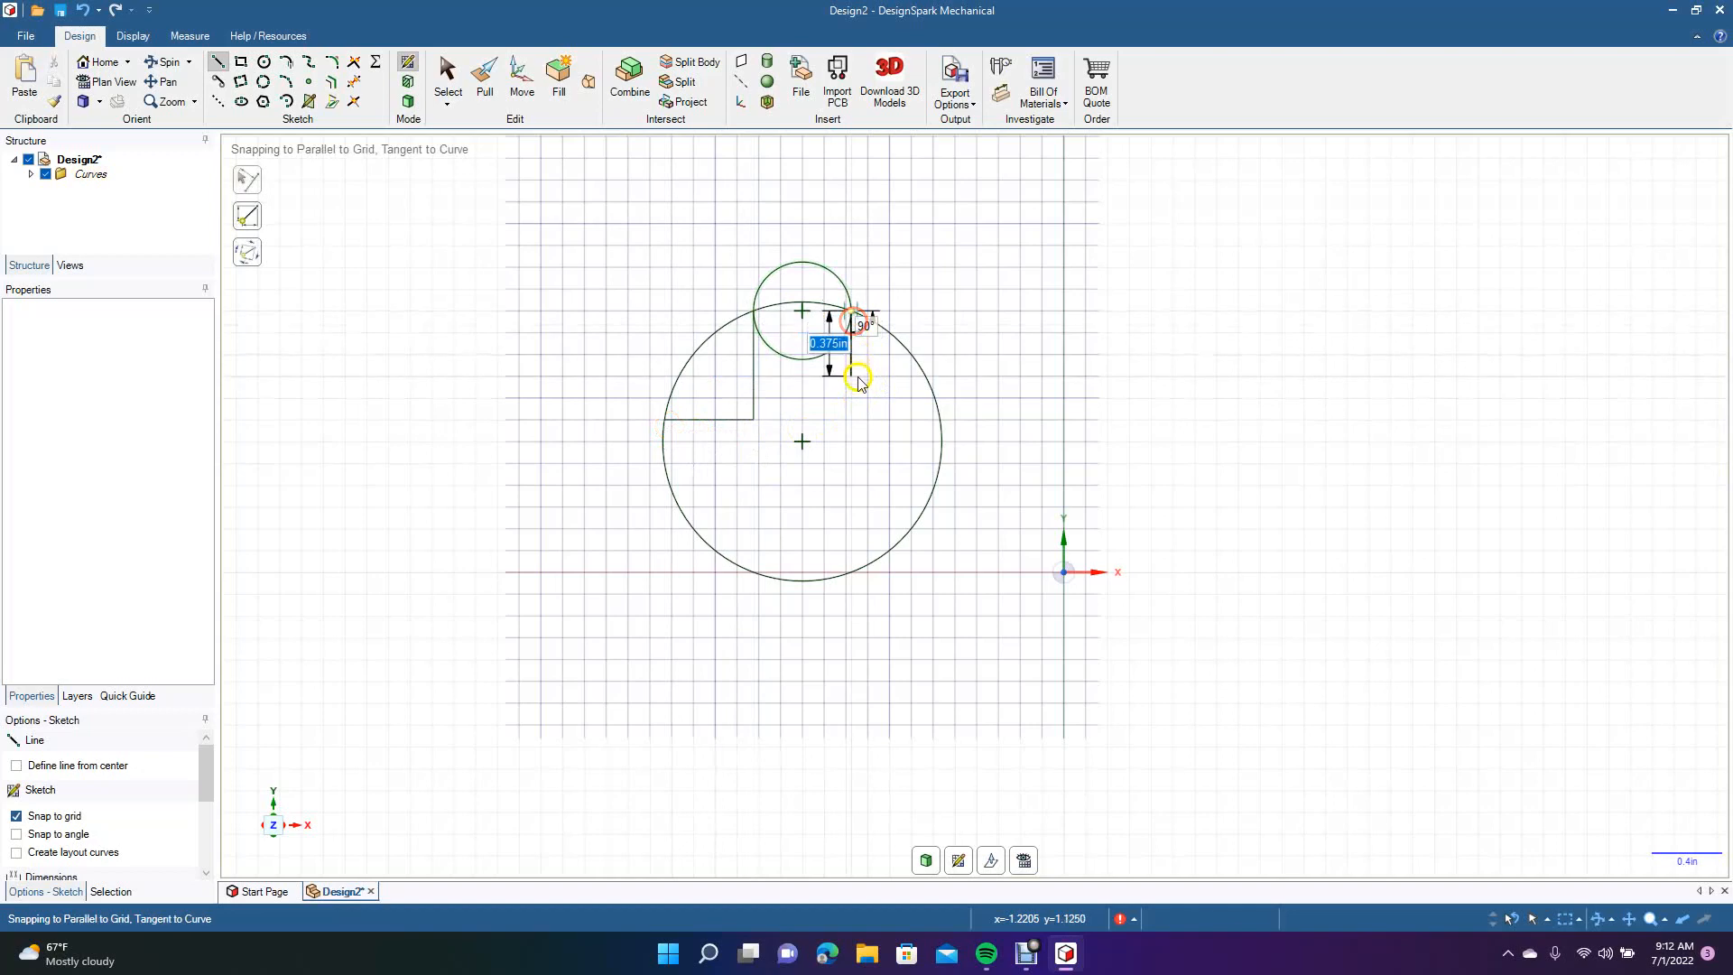
pyautogui.click(854, 418)
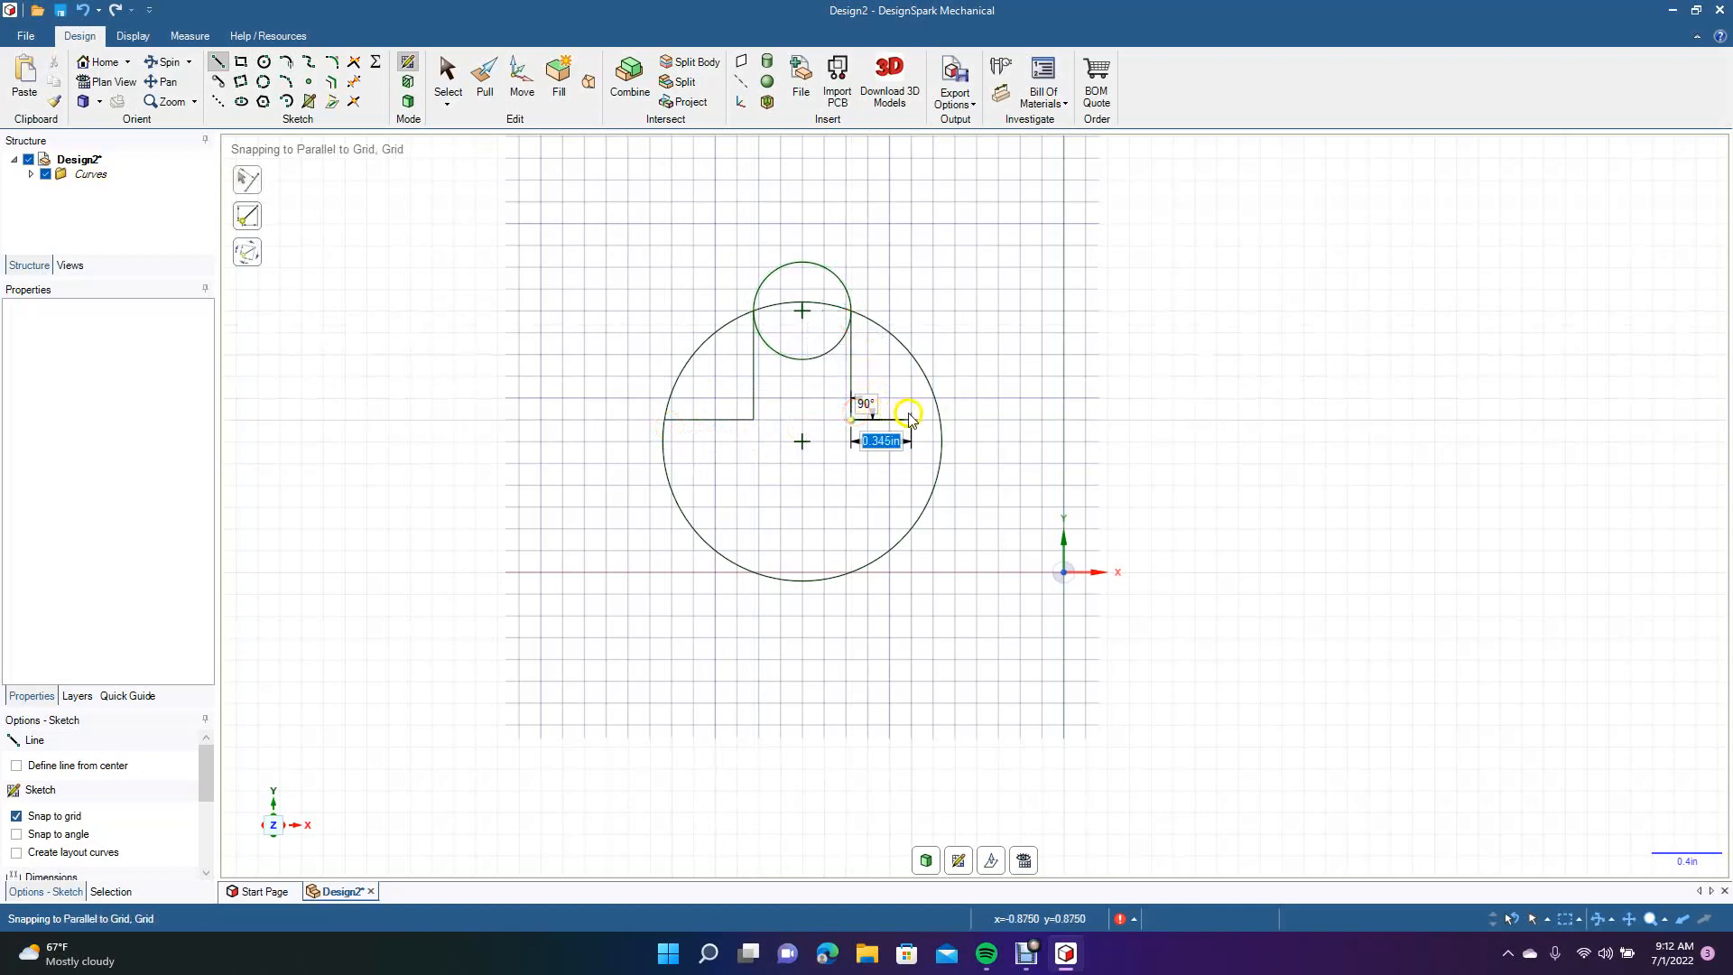
pyautogui.click(939, 421)
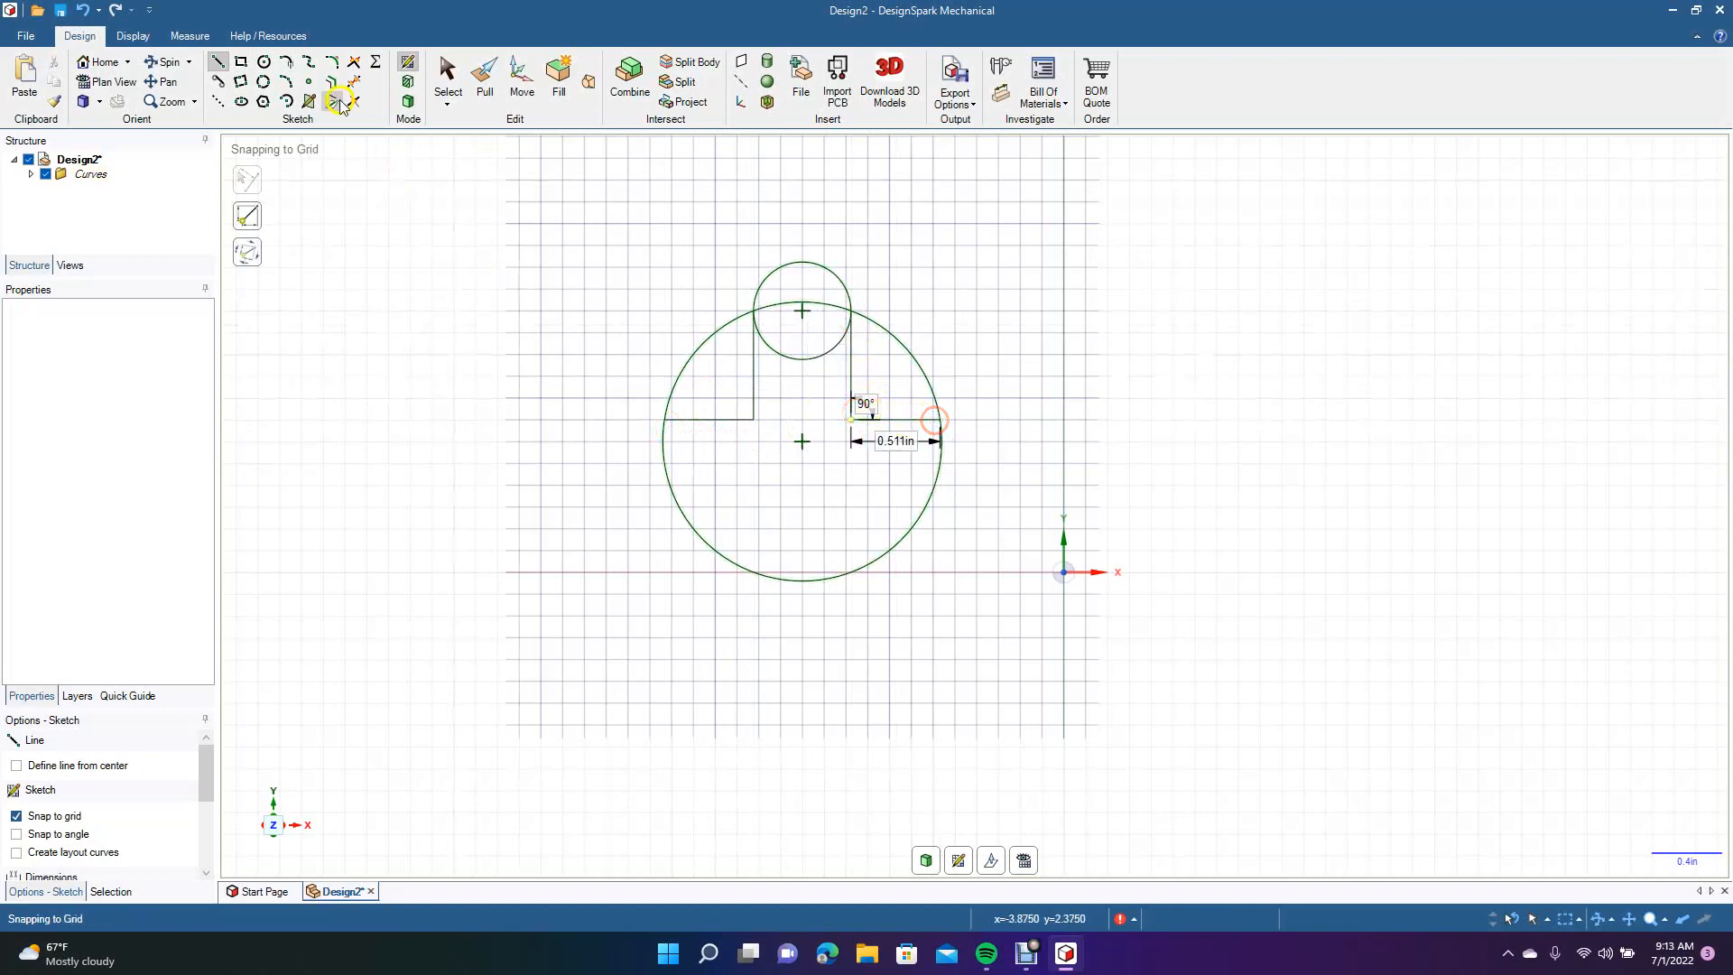
pyautogui.click(448, 79)
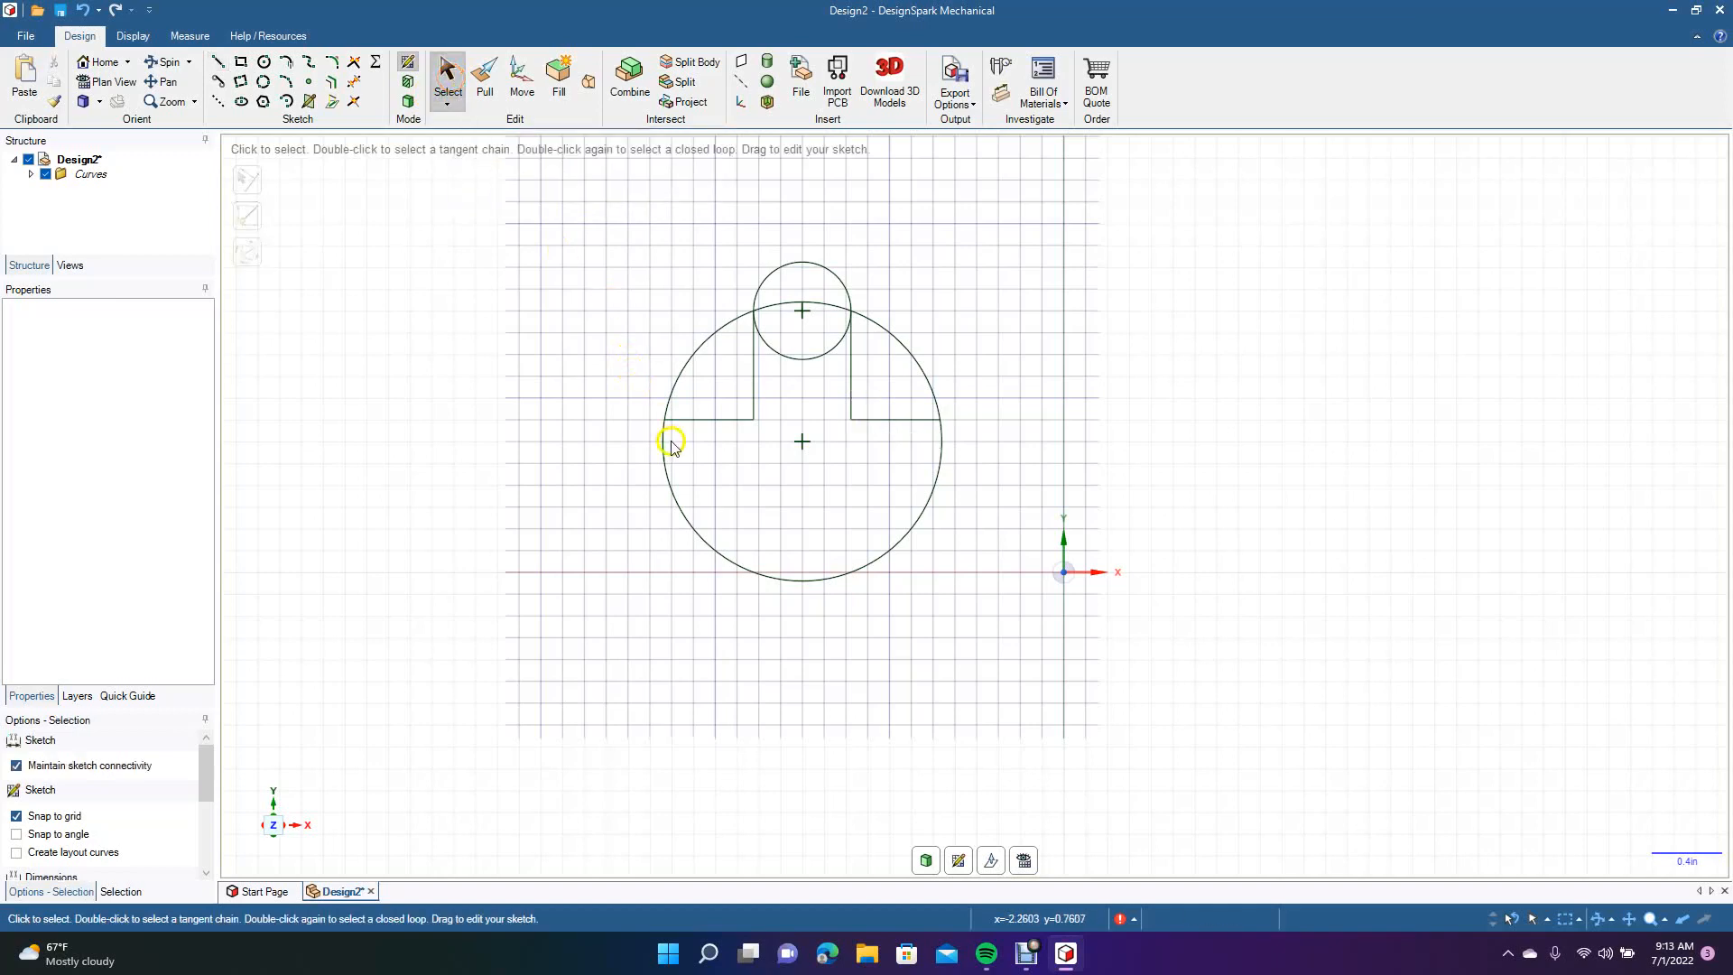
# Trim the large circle's upper arcs and the small circle's lower arc to leave one closed outline with a rounded neck.
pyautogui.click(354, 84)
pyautogui.click(693, 352)
pyautogui.click(775, 311)
pyautogui.click(905, 359)
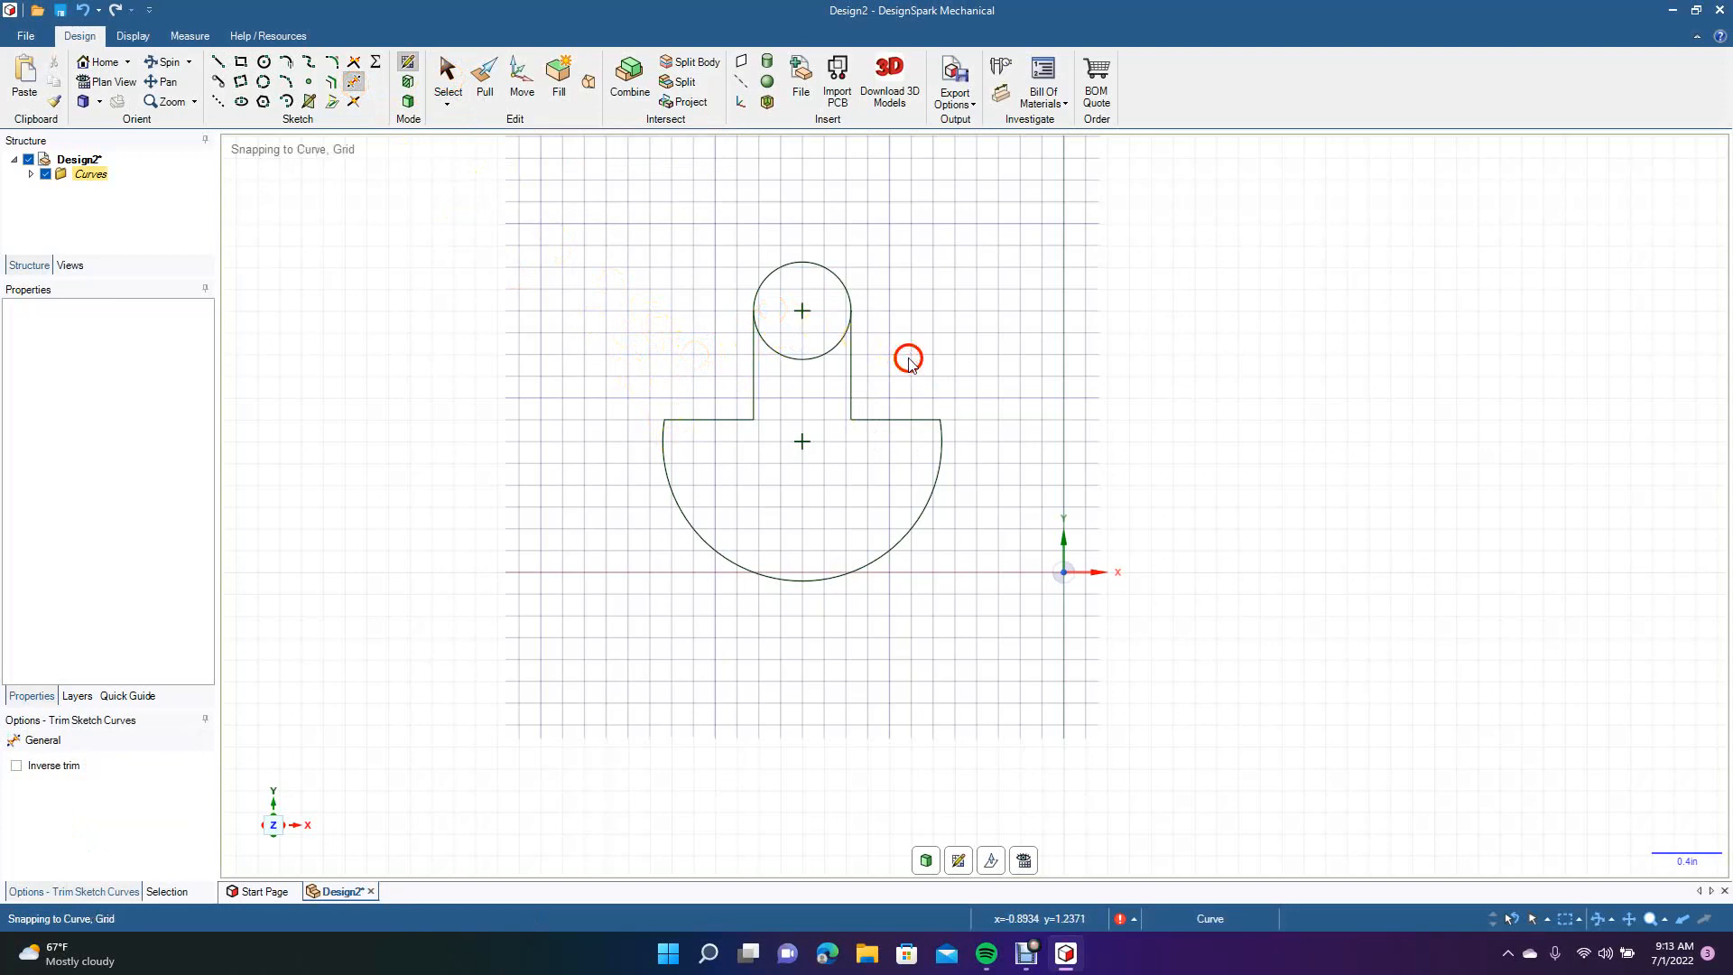
pyautogui.click(822, 355)
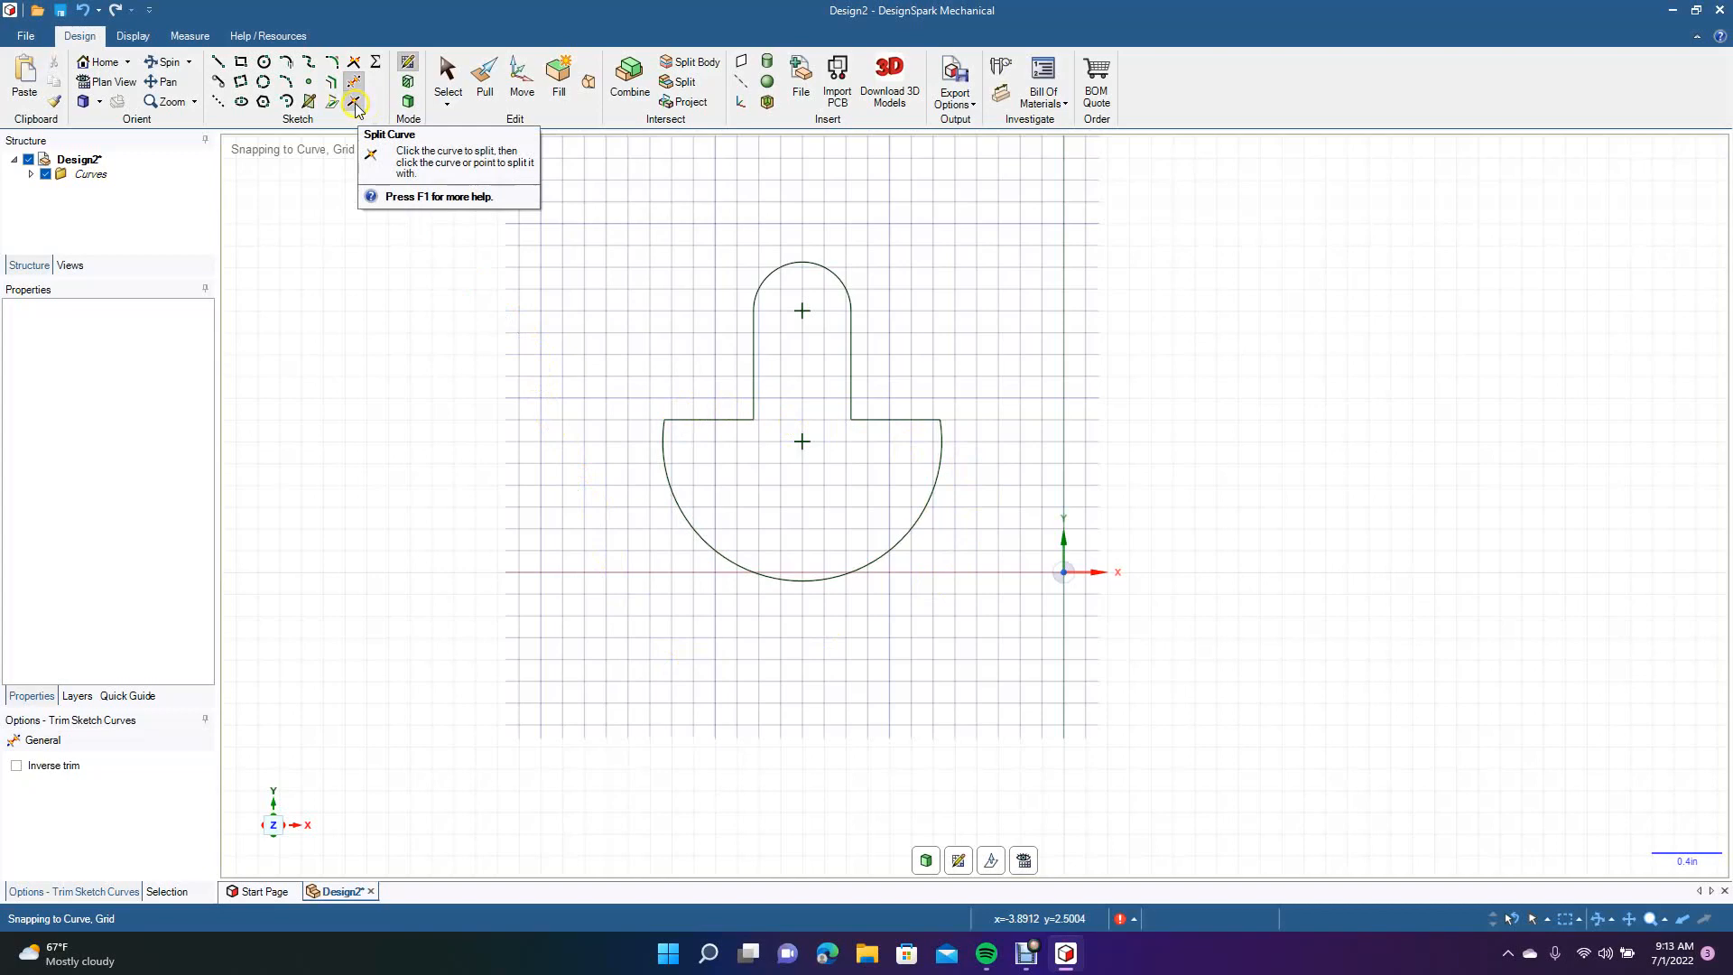
# Try trimming away the neck's left vertical line.
pyautogui.click(756, 379)
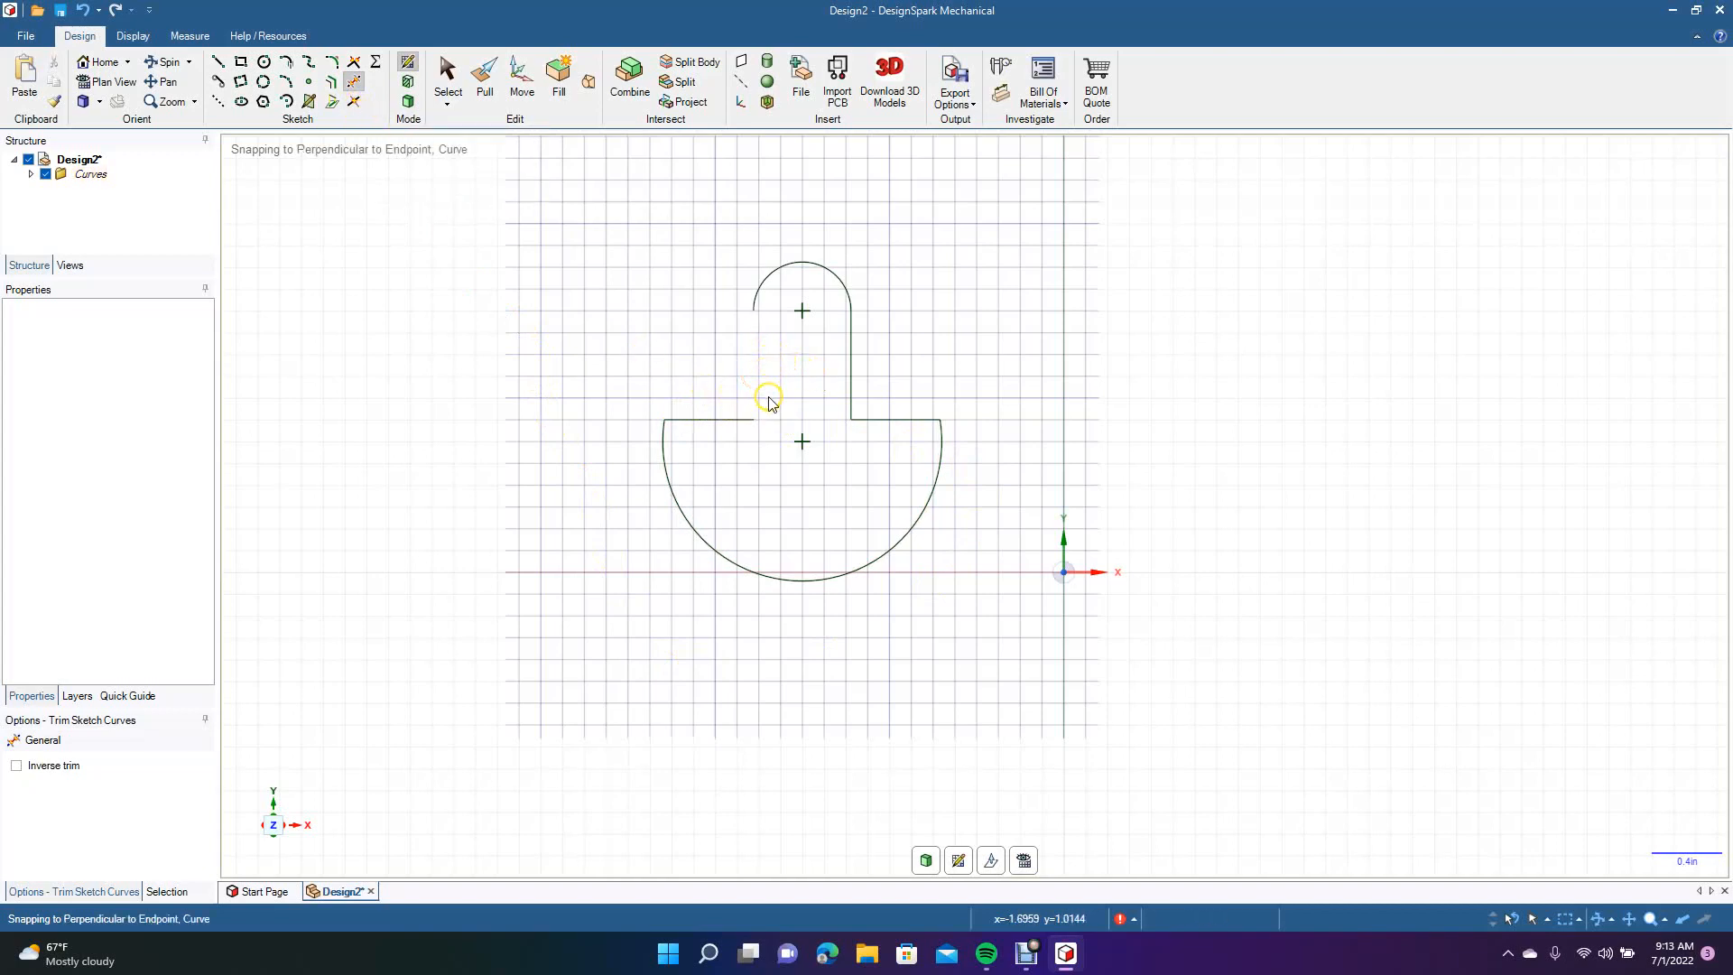
pyautogui.click(552, 278)
pyautogui.click(354, 82)
pyautogui.click(754, 345)
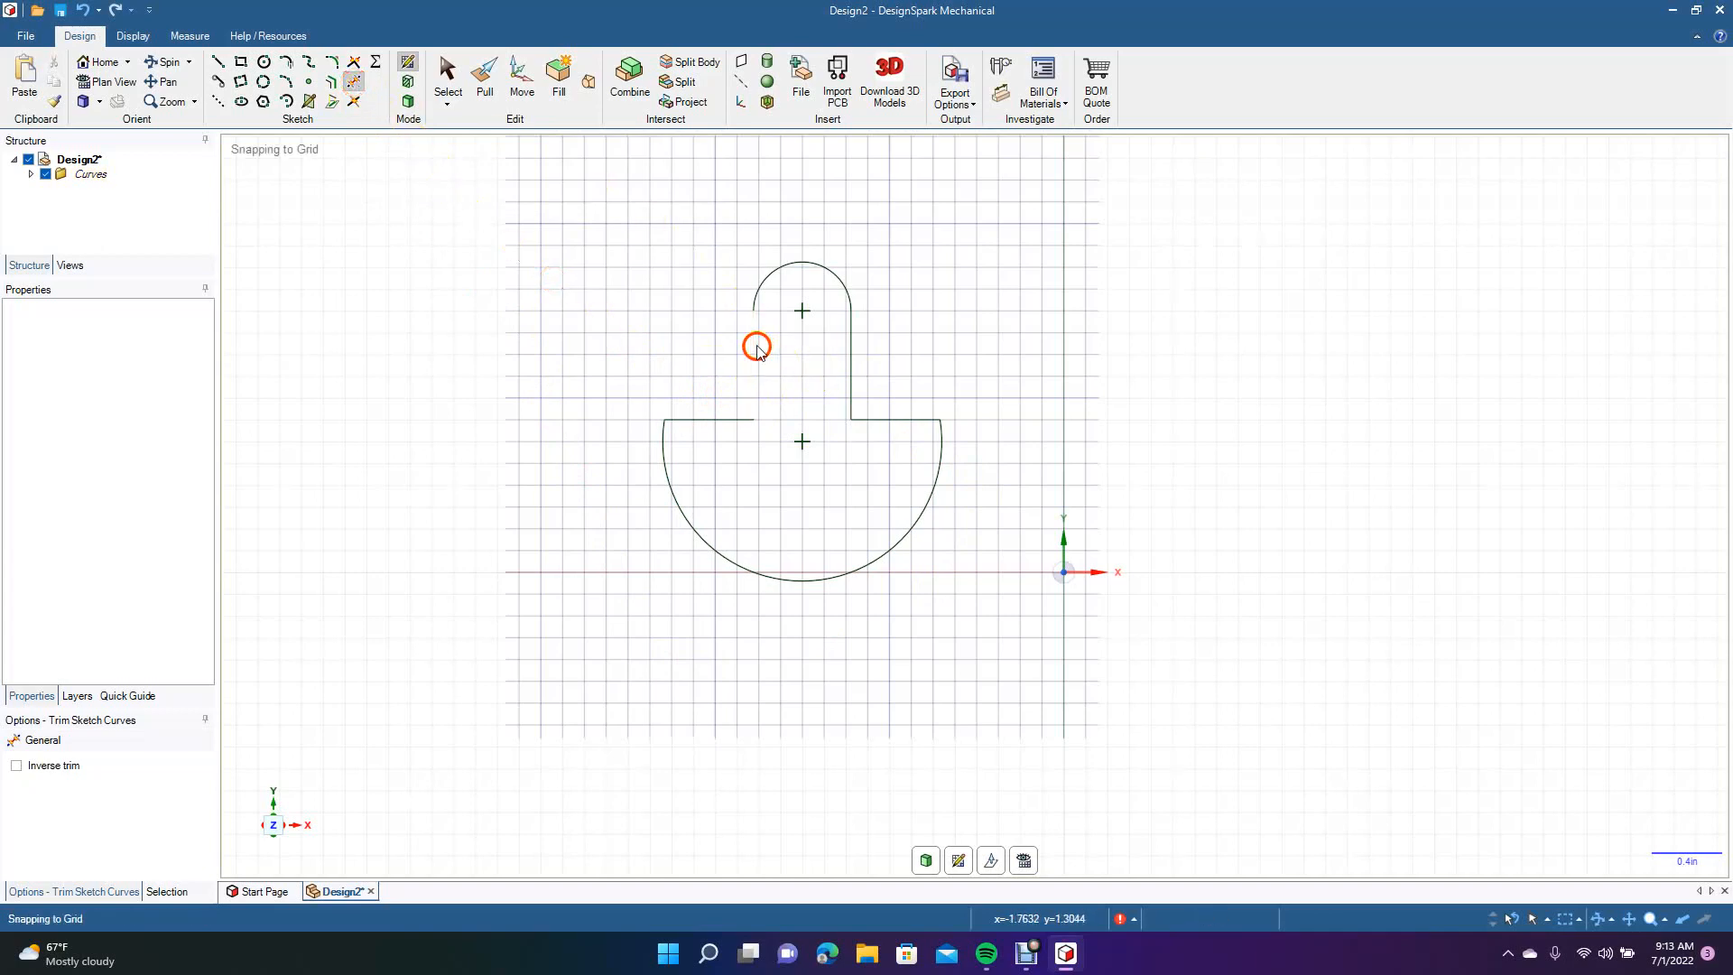
pyautogui.click(367, 205)
# Select the whole rounded-neck profile and delete it.
pyautogui.click(448, 77)
pyautogui.click(557, 235)
pyautogui.moveTo(580, 247); pyautogui.dragTo(986, 650)
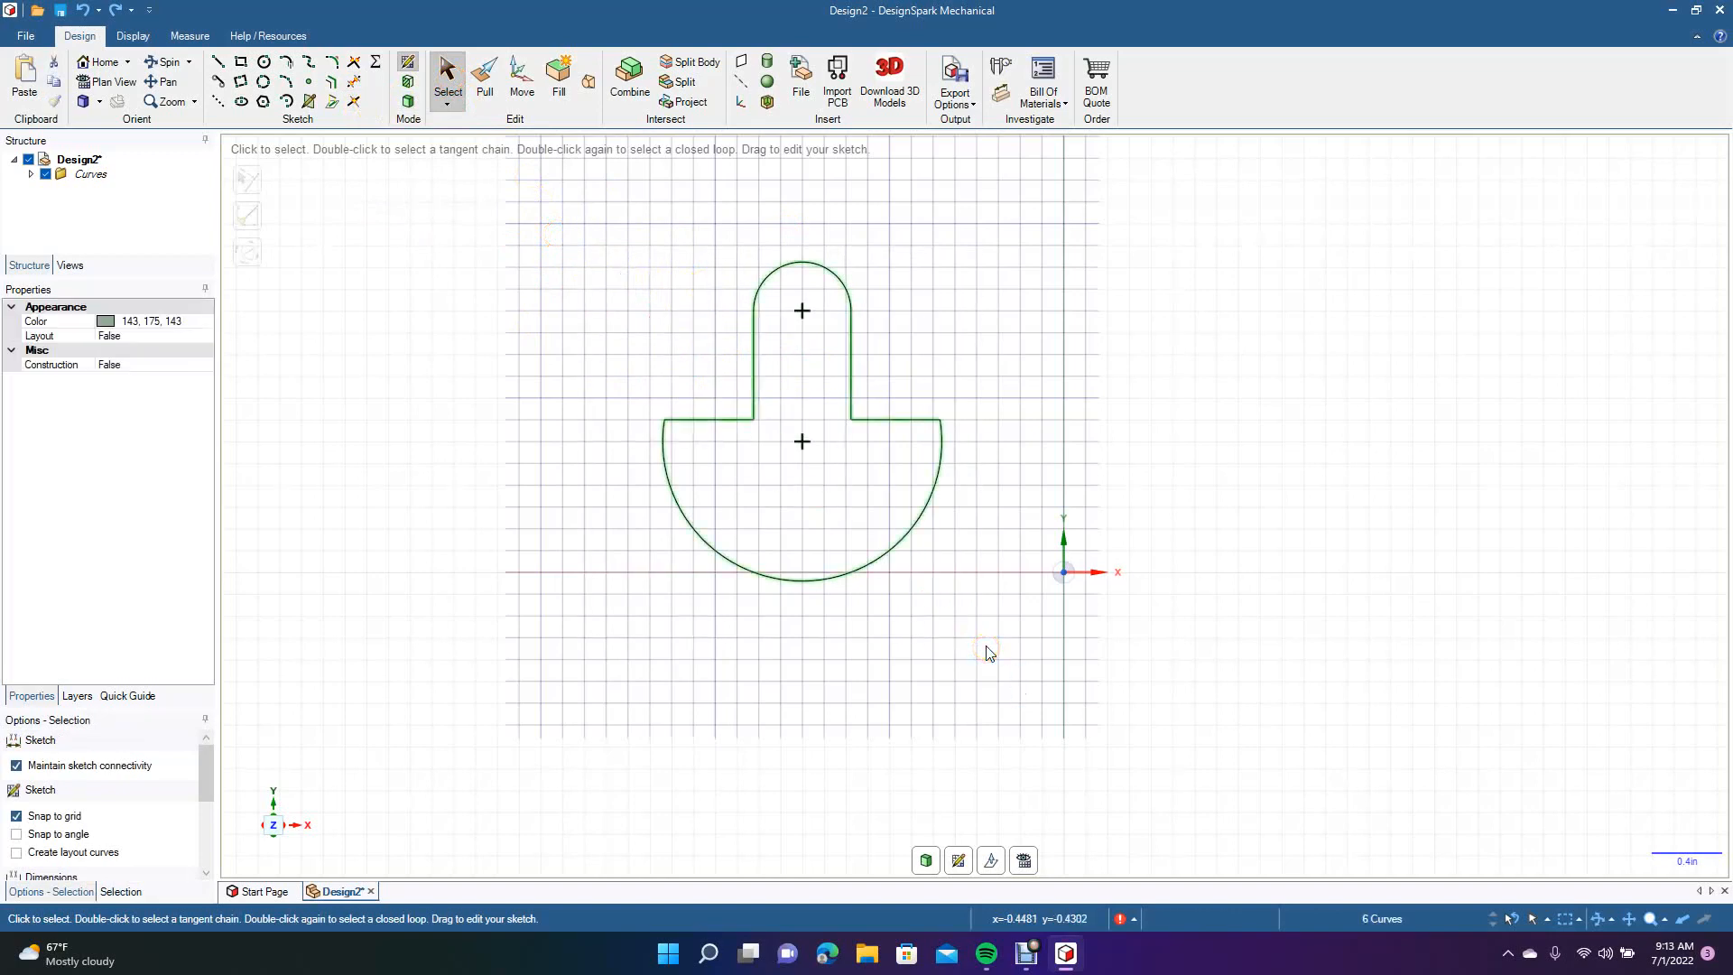
pyautogui.press('Delete')
# Sketch a rectangle 1.875 in wide and 1.375 in high to the upper left of the origin.
pyautogui.click(241, 62)
pyautogui.click(654, 322)
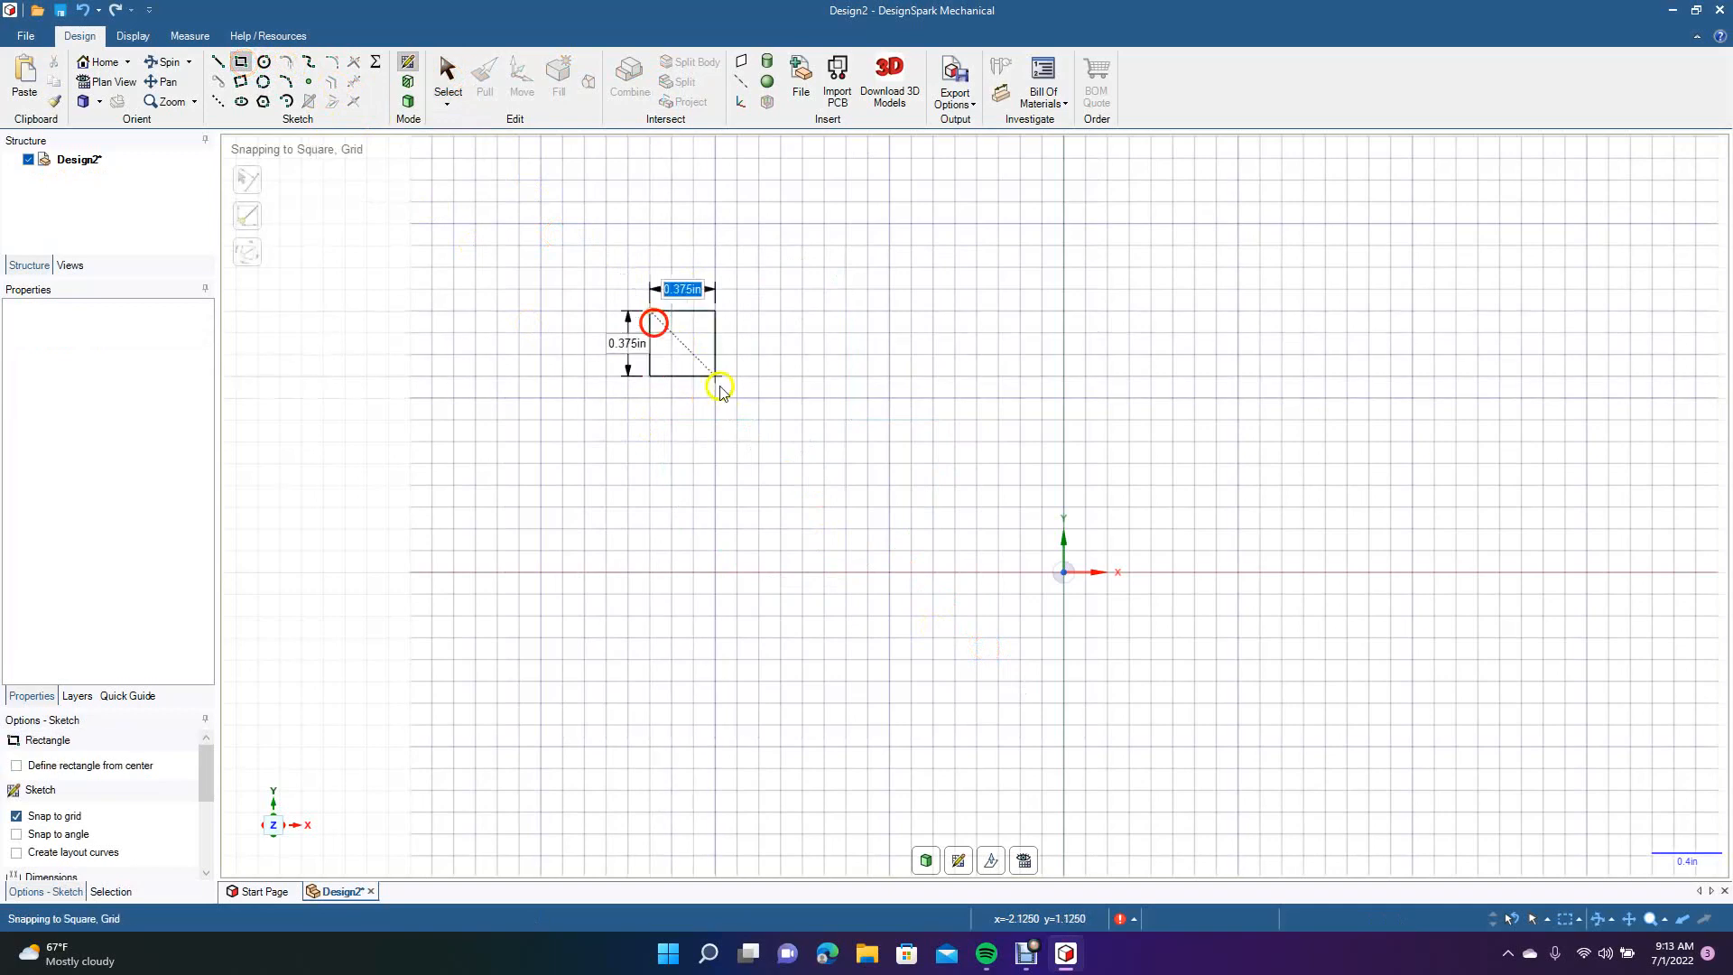
pyautogui.click(972, 548)
pyautogui.click(451, 91)
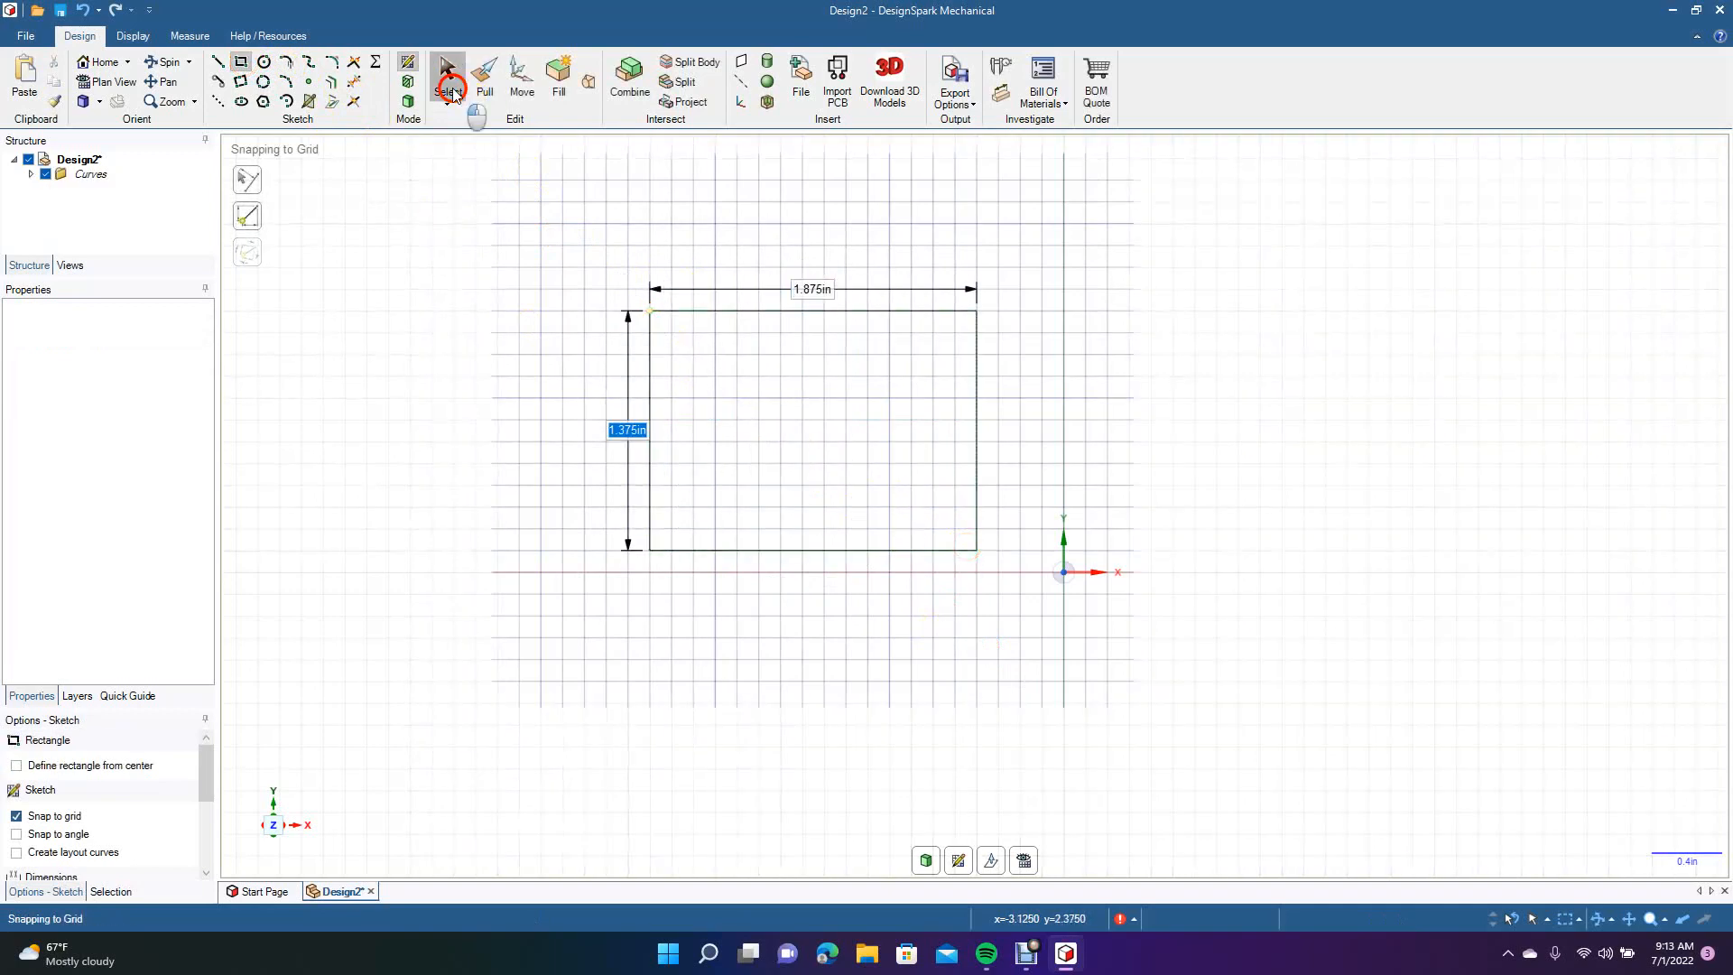
# Split the rectangle's top edge slightly left of its middle with Split Curve.
pyautogui.click(354, 101)
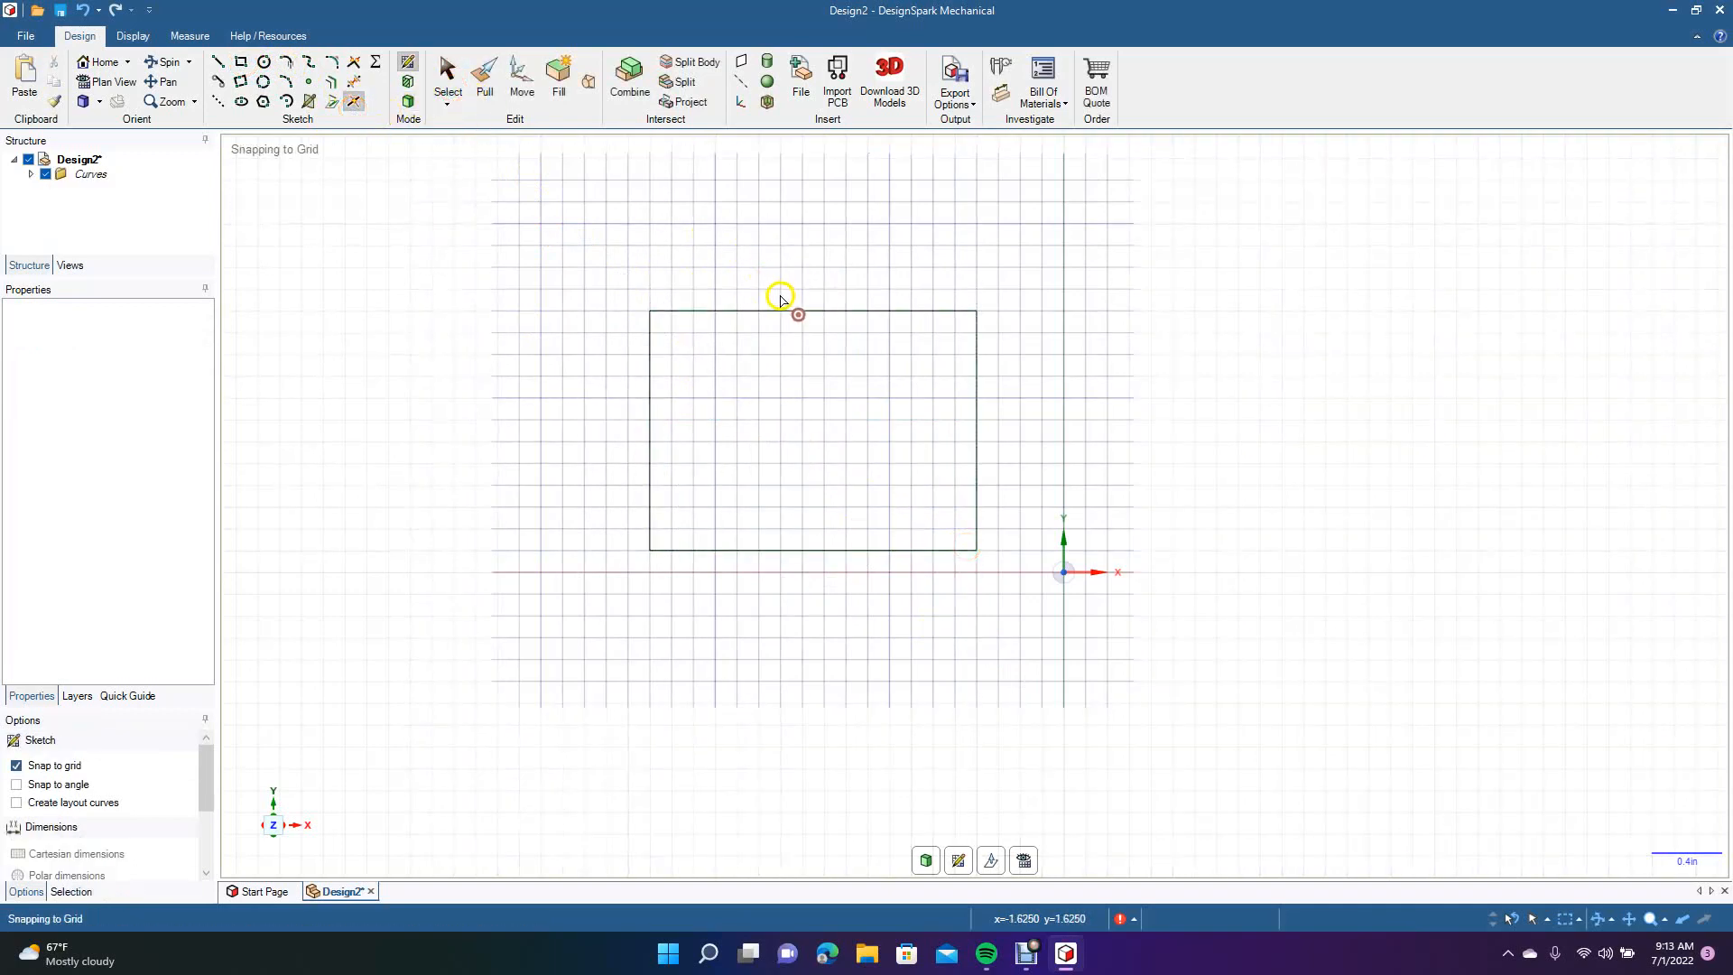
pyautogui.click(766, 312)
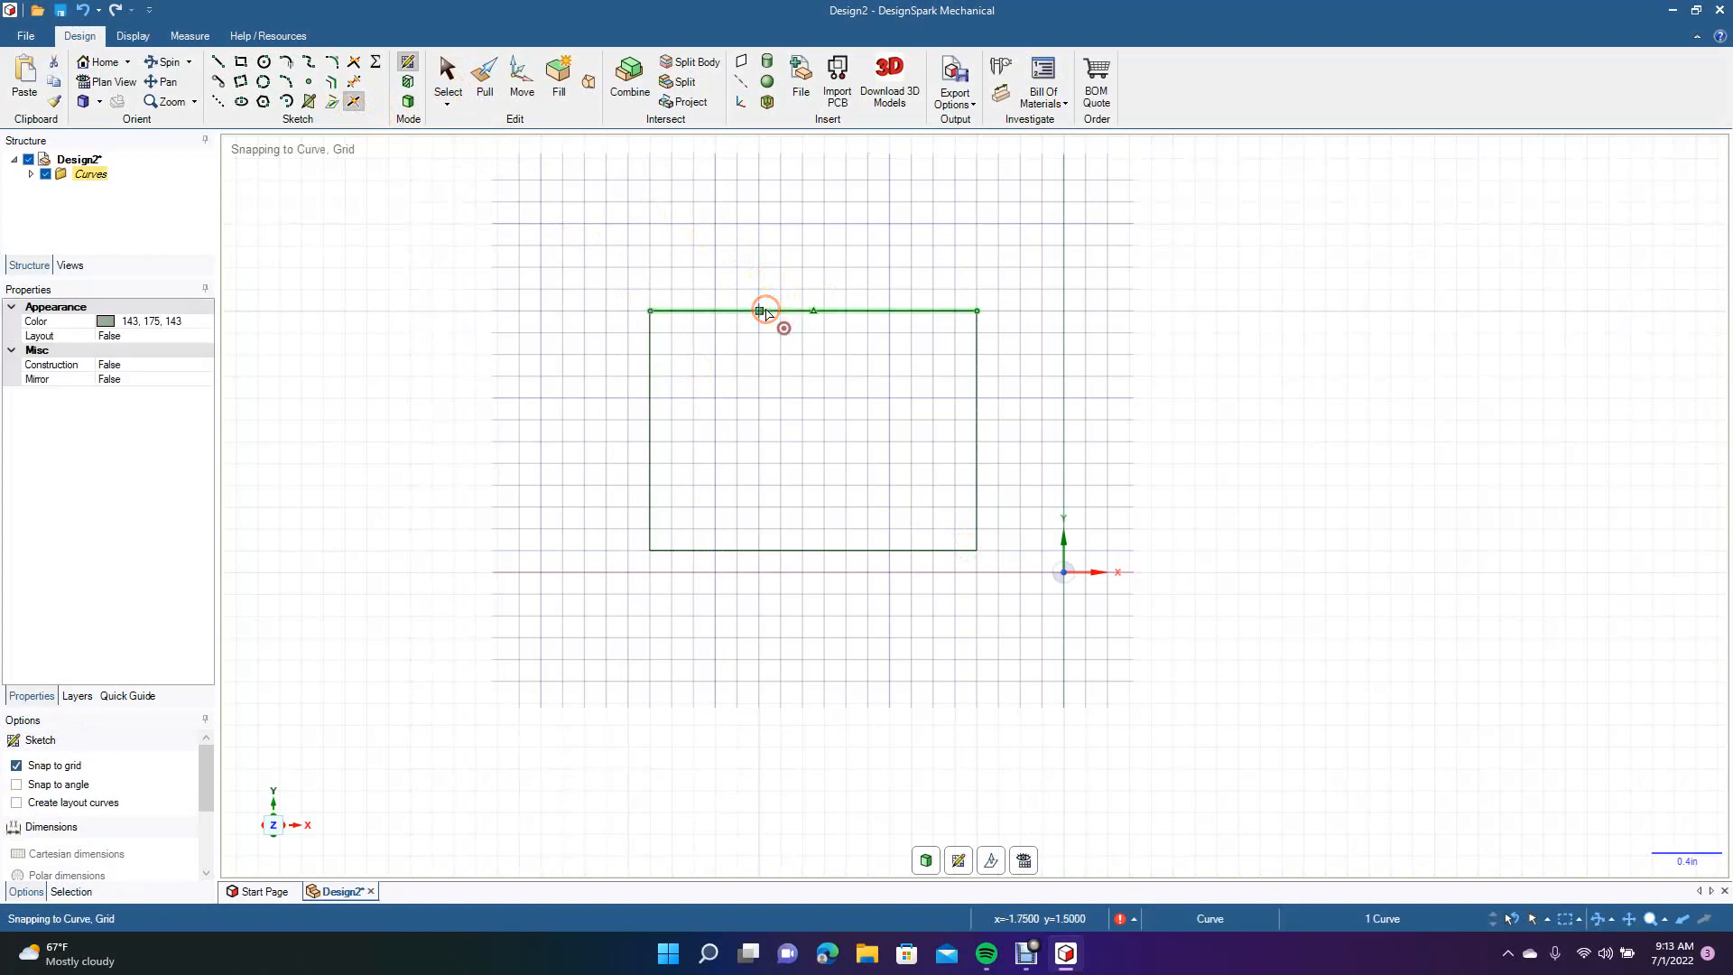
pyautogui.click(798, 312)
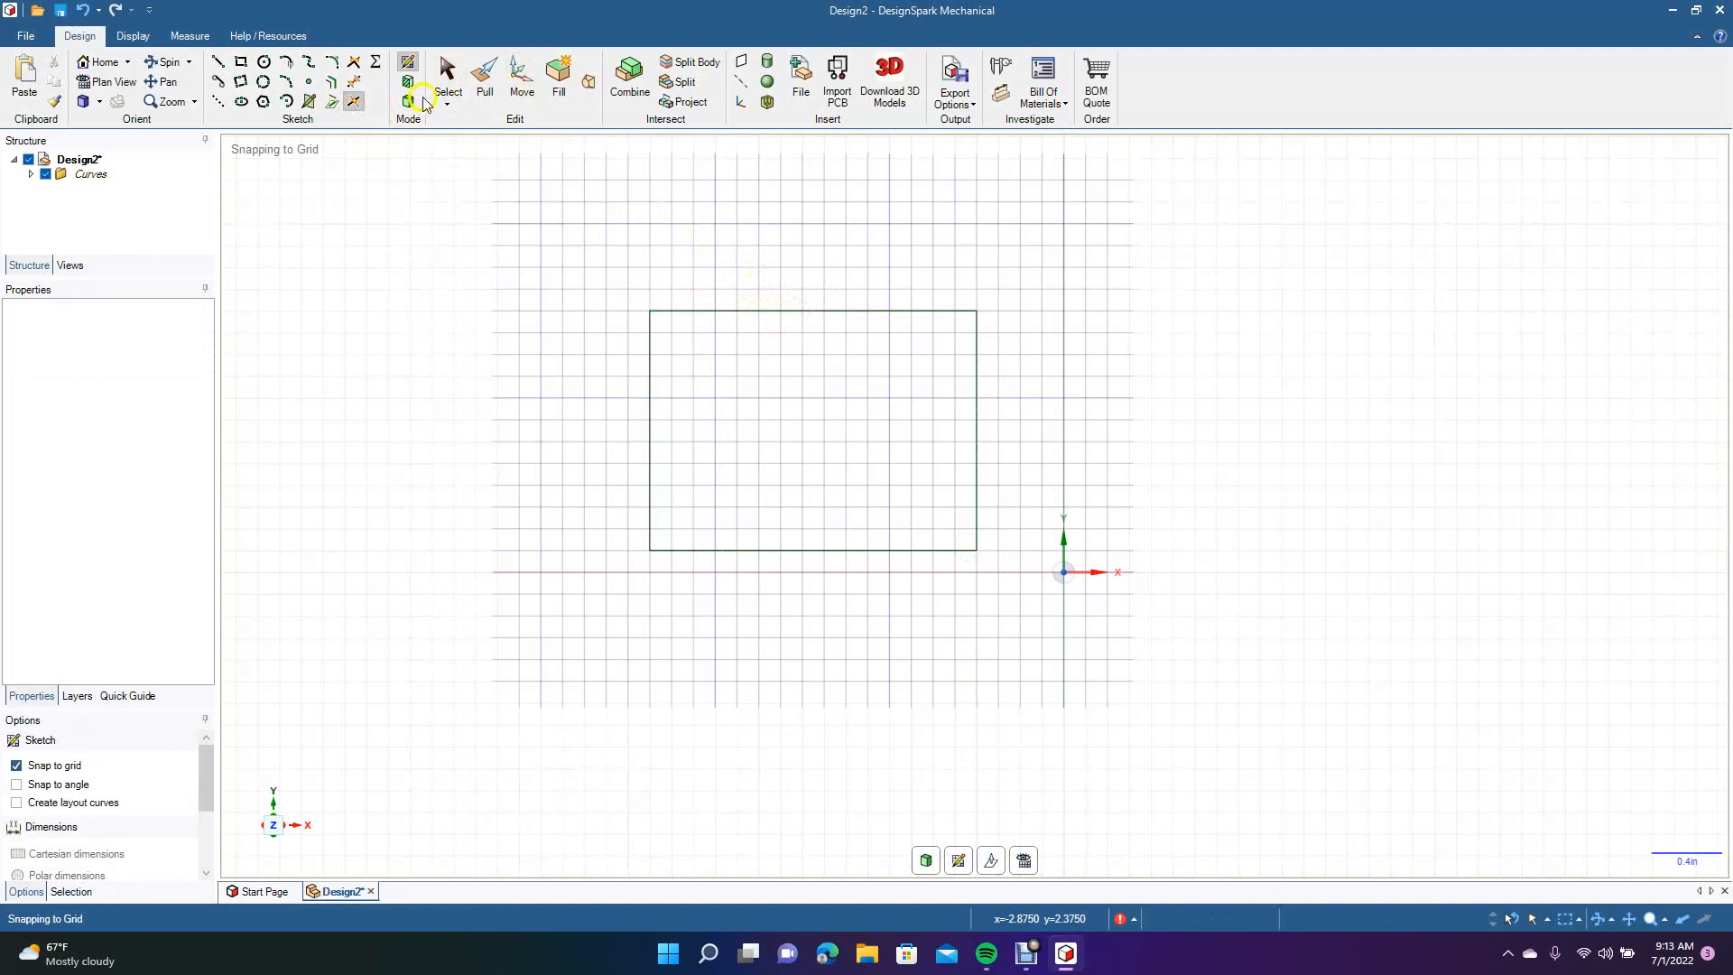
# Delete the left segment of the split top edge and the remaining rectangle lines.
pyautogui.click(445, 81)
pyautogui.click(763, 310)
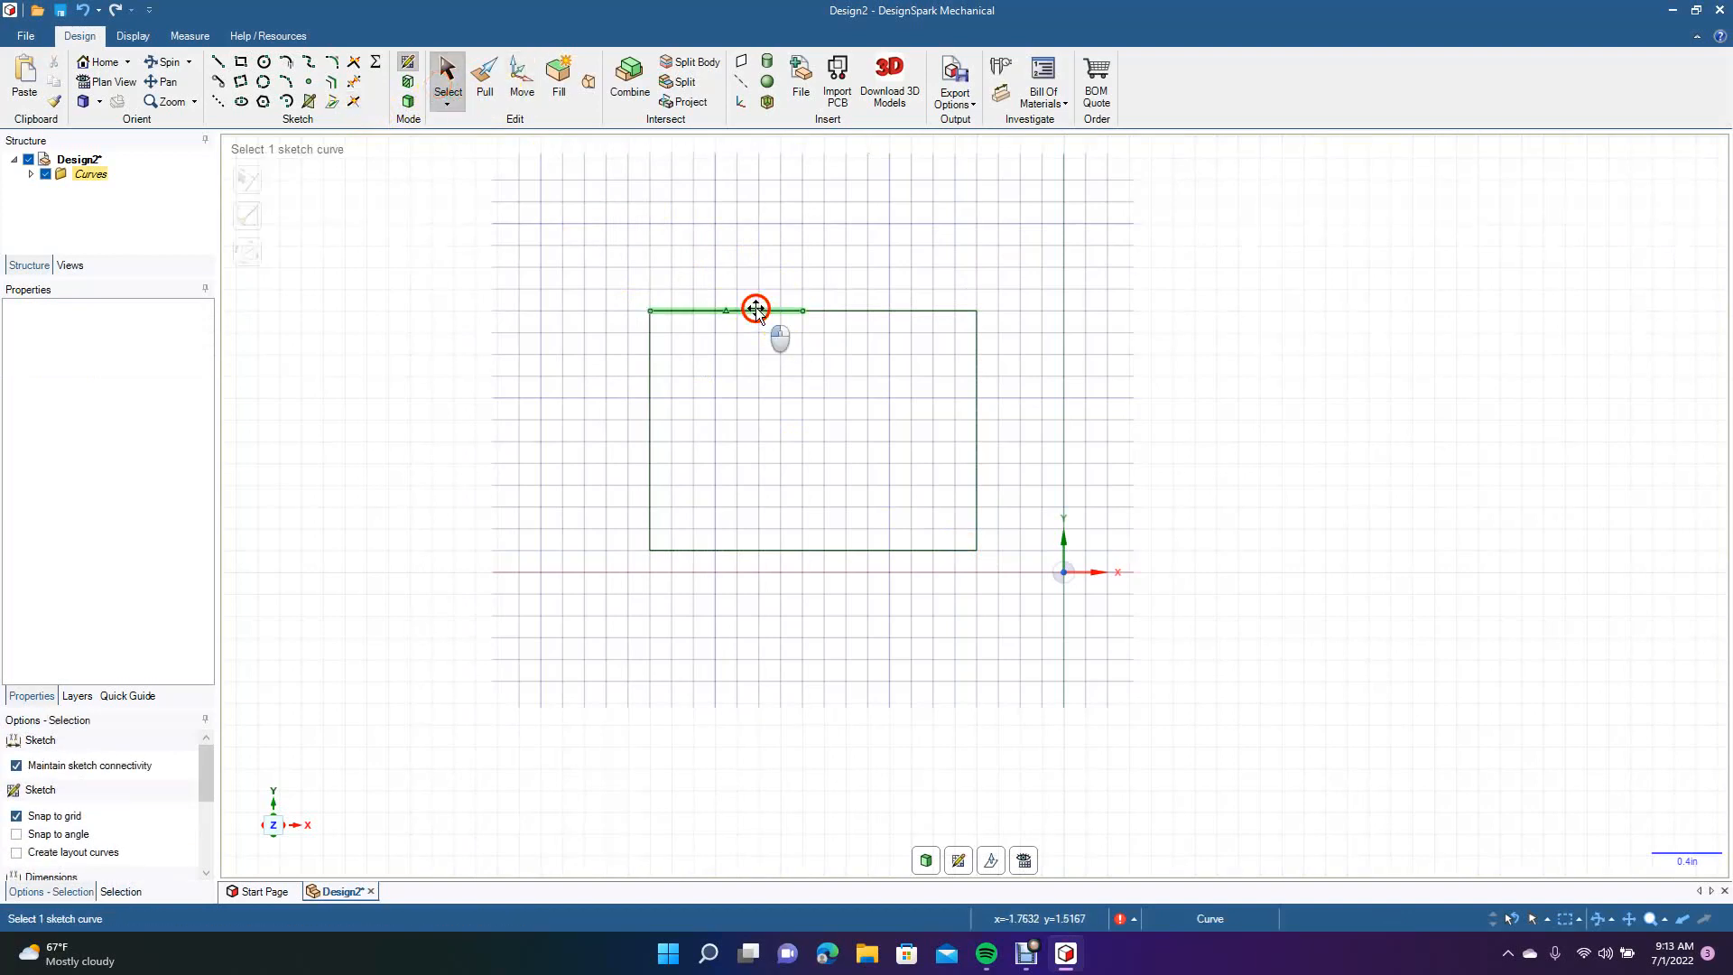
pyautogui.press('Delete')
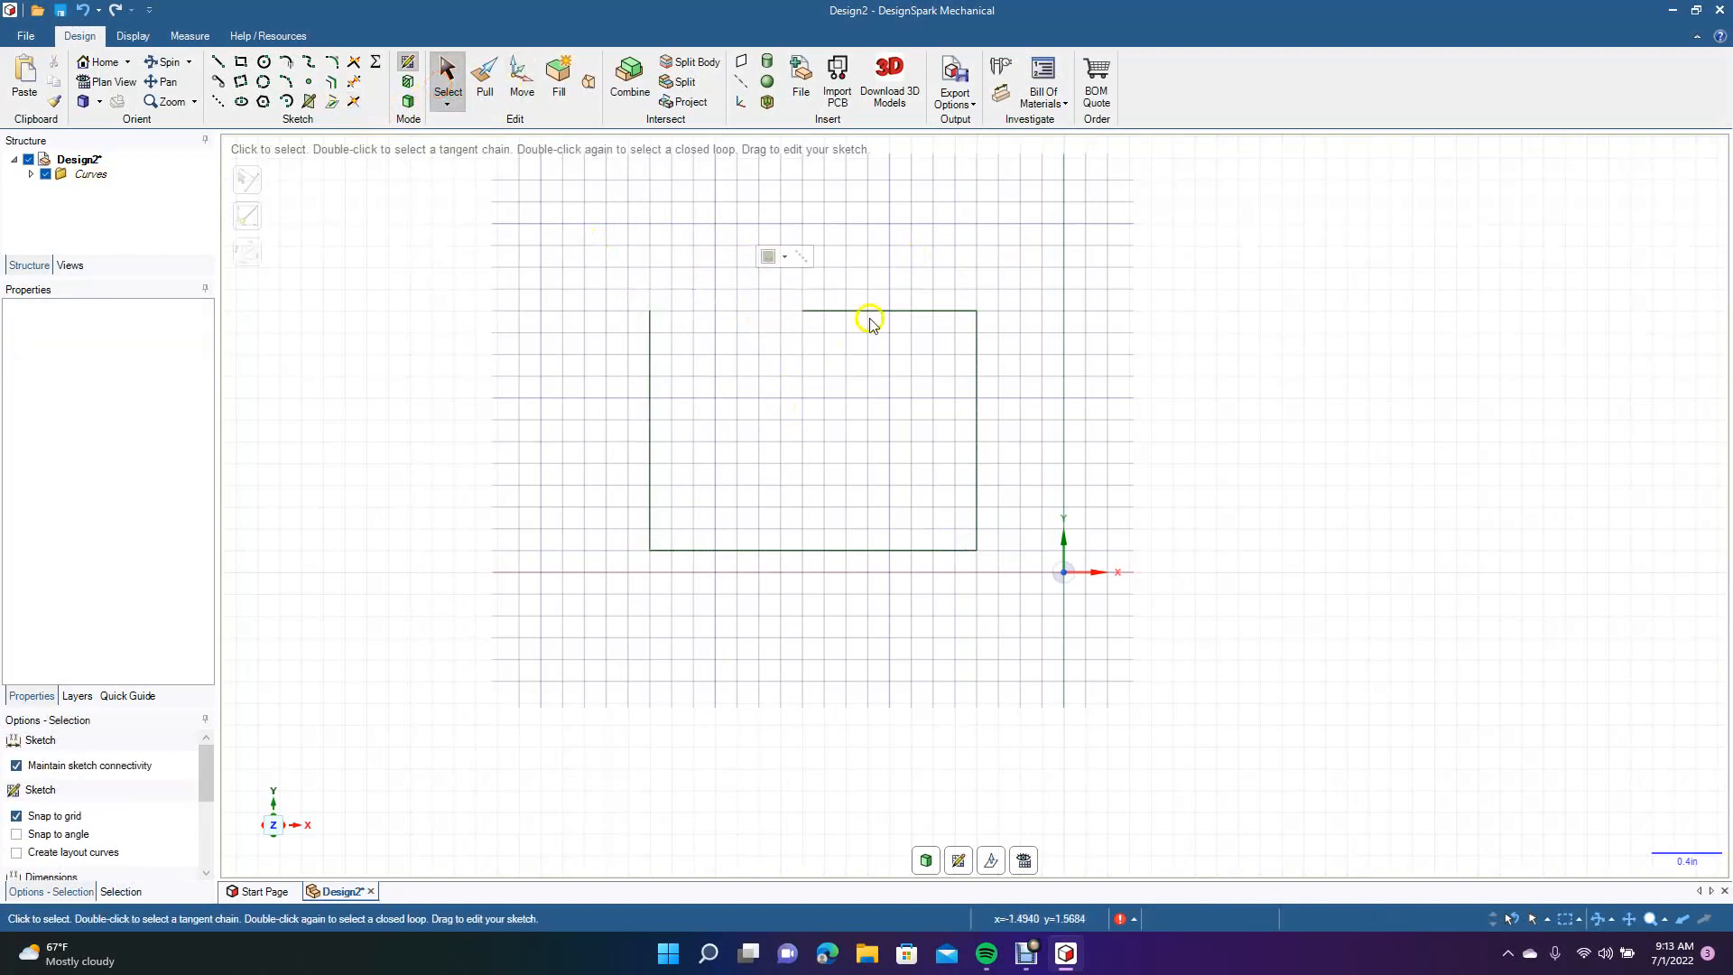
pyautogui.moveTo(582, 289)
pyautogui.mouseDown()
pyautogui.moveTo(898, 505)
pyautogui.moveTo(1010, 612)
pyautogui.mouseUp()
pyautogui.press('Delete')
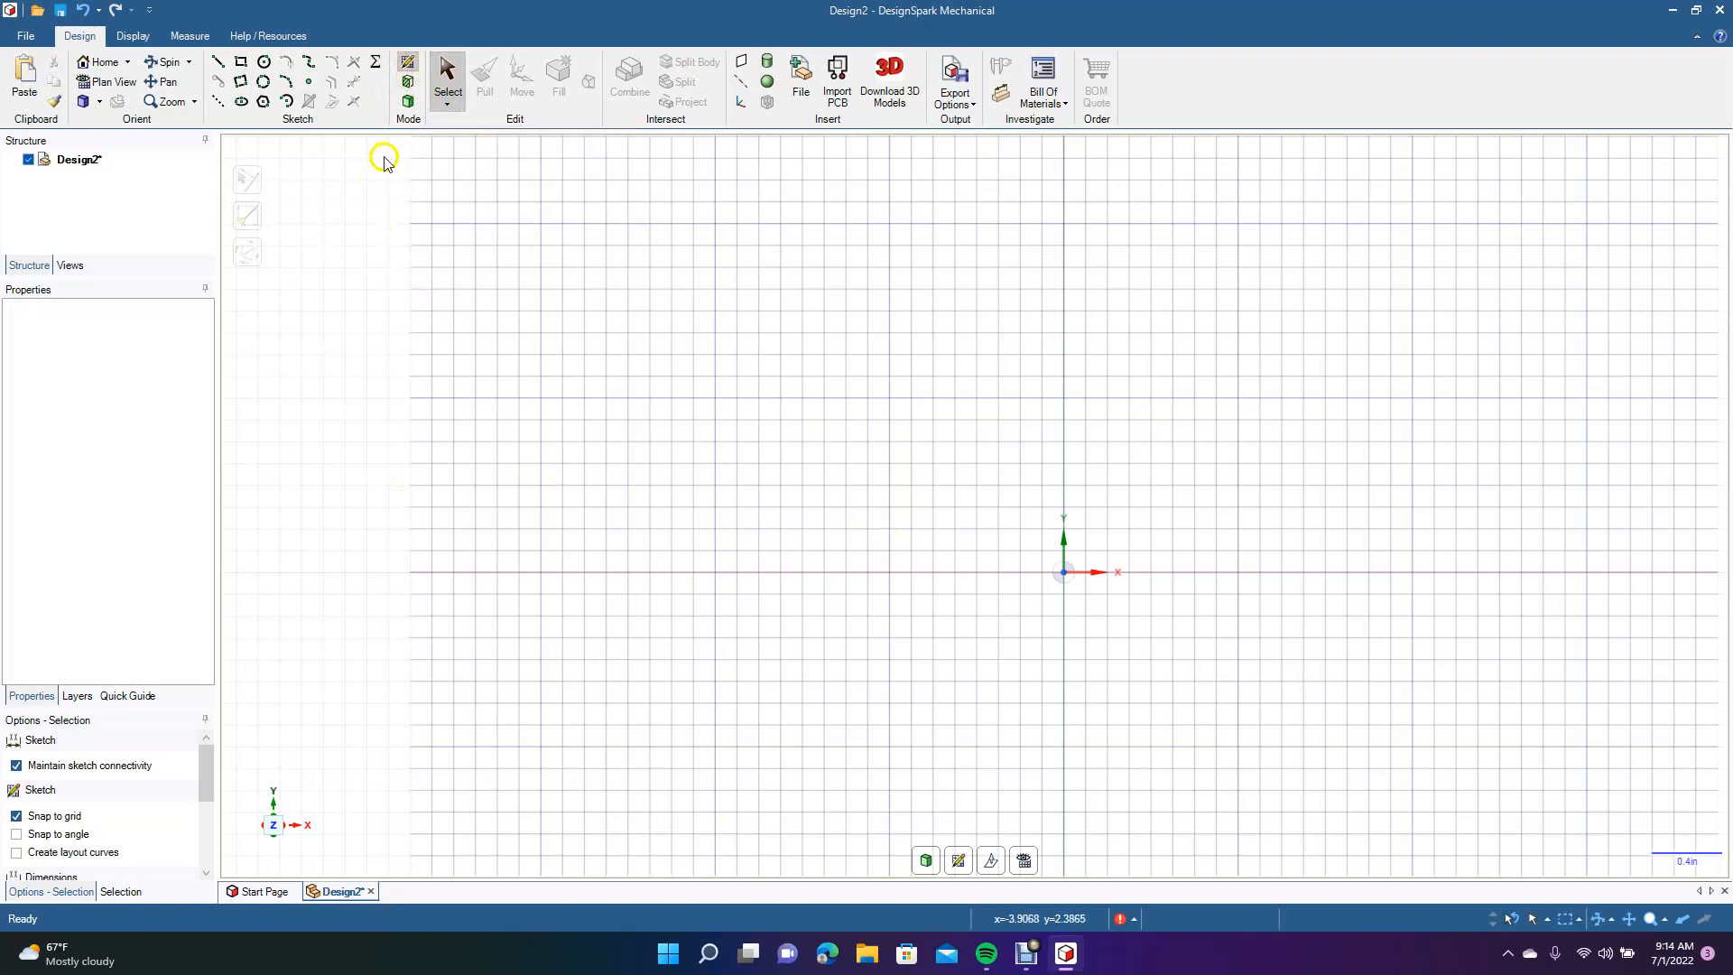
# Sketch a circle about 1.95 in in diameter to the upper left of the origin and stretch it slightly larger.
pyautogui.click(410, 105)
pyautogui.click(263, 61)
pyautogui.click(899, 454)
pyautogui.click(1017, 334)
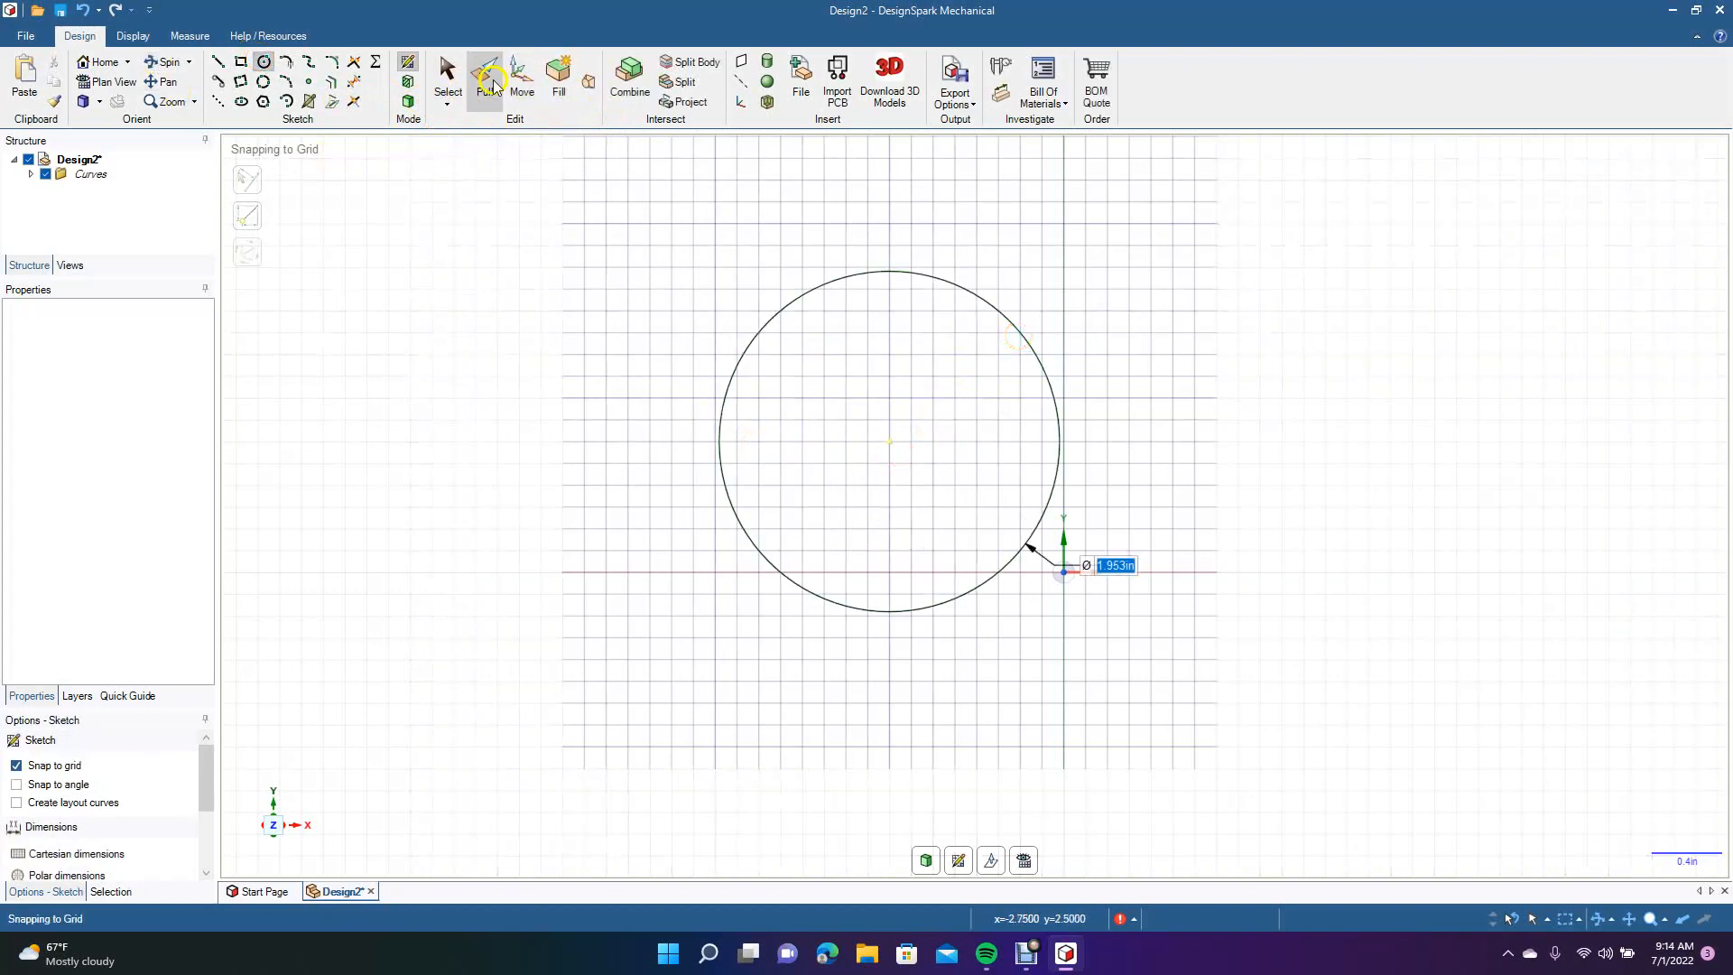
pyautogui.click(449, 79)
pyautogui.moveTo(789, 317); pyautogui.dragTo(741, 327)
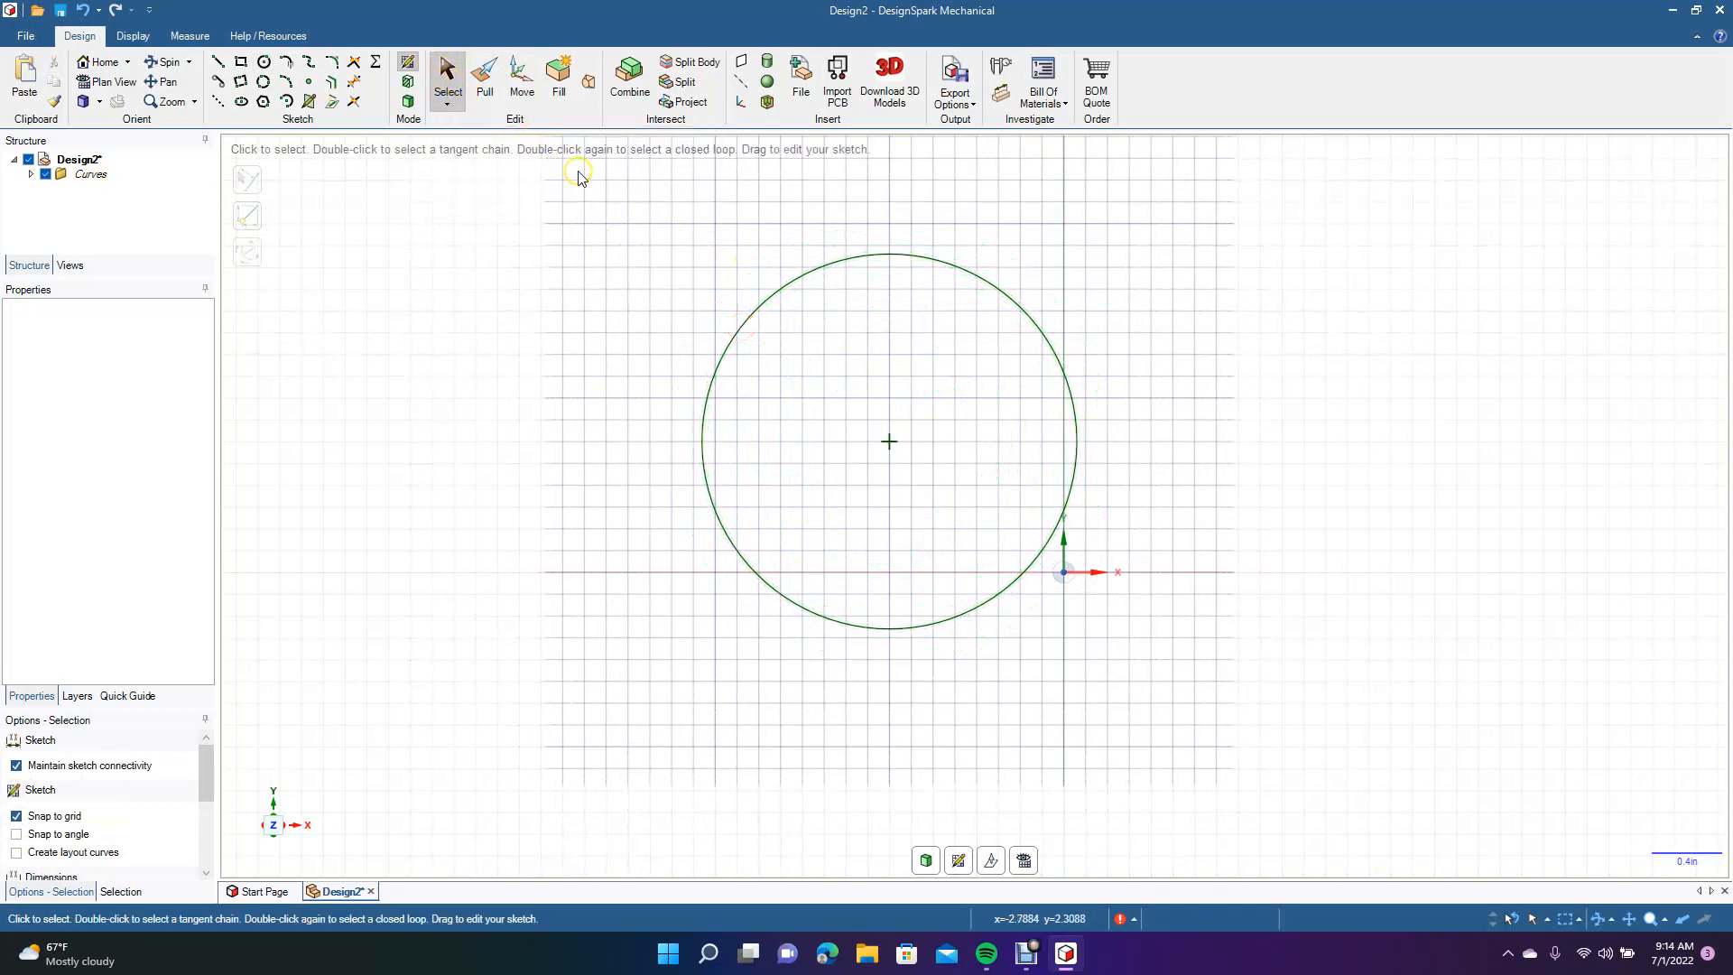
# Pull the circular surface outward into a solid cylinder.
pyautogui.click(484, 79)
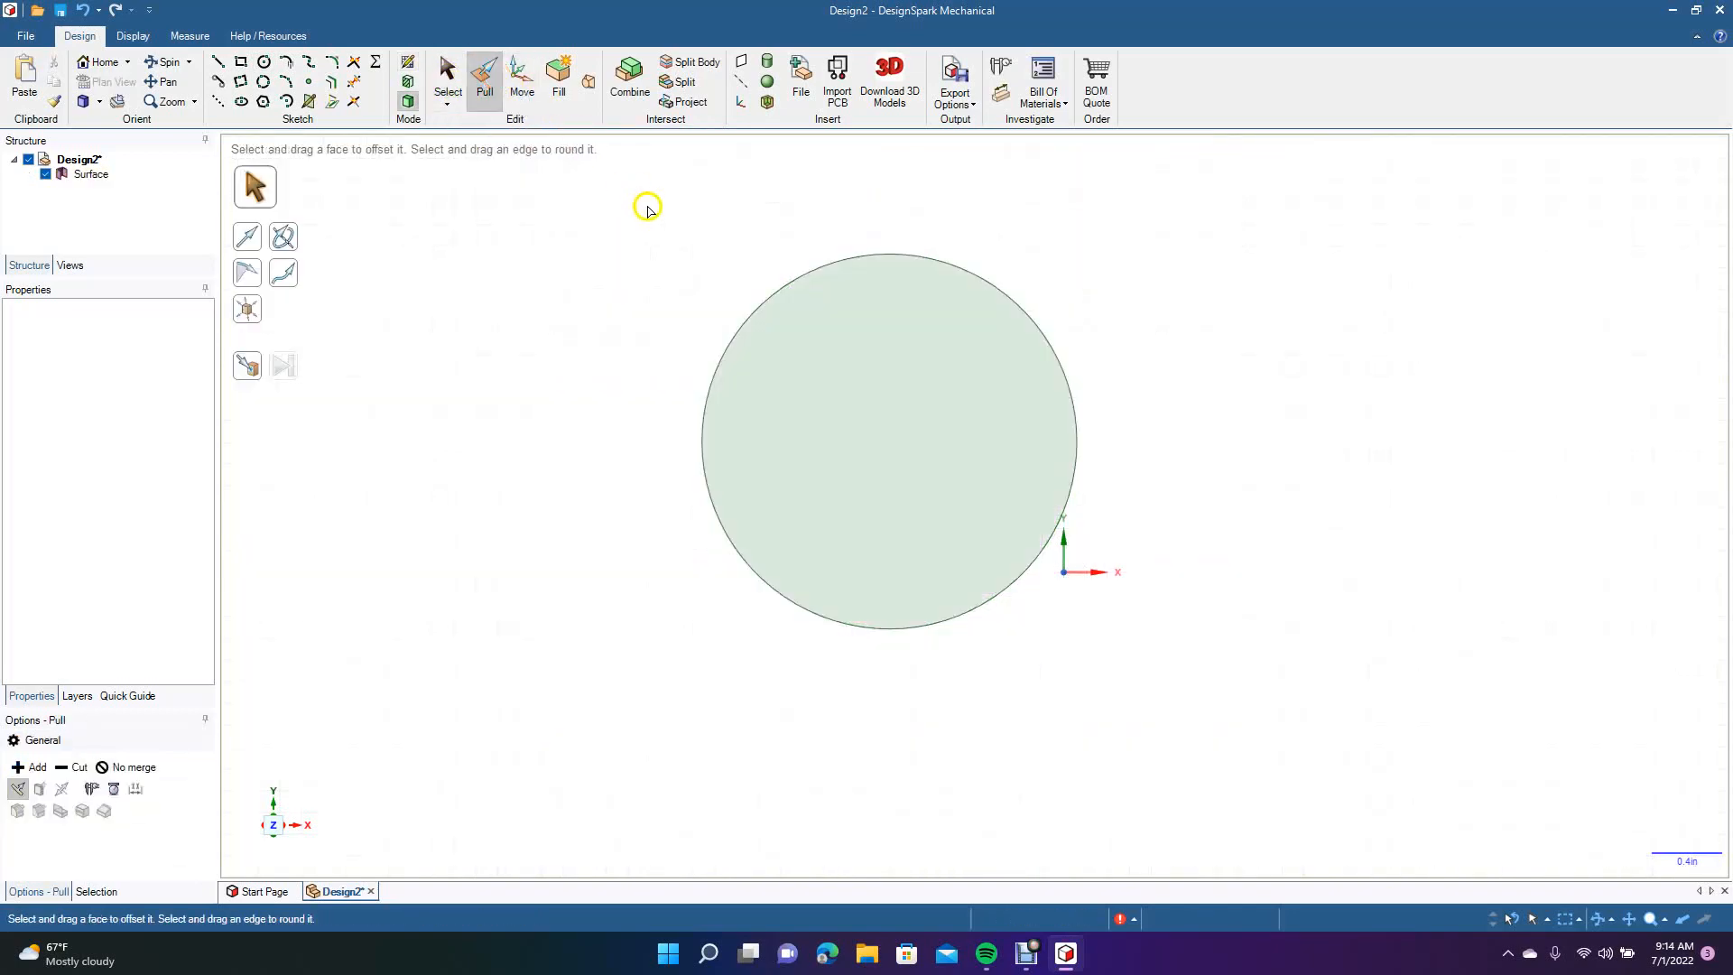
pyautogui.click(167, 61)
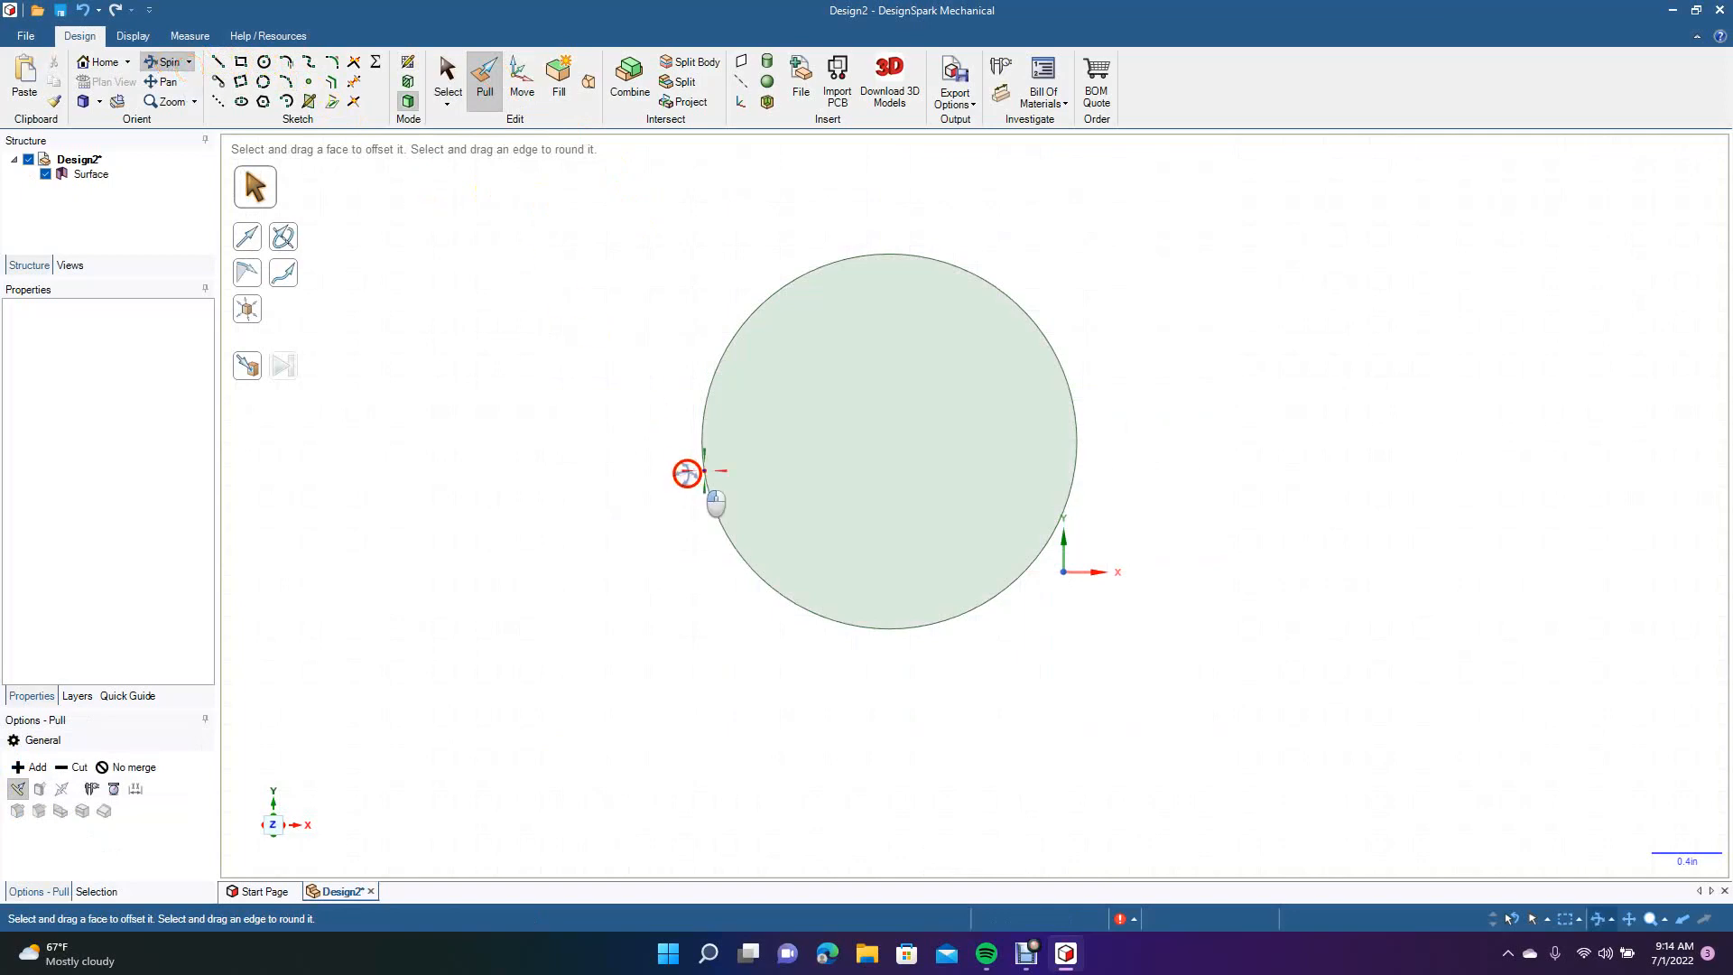
pyautogui.moveTo(686, 472); pyautogui.dragTo(641, 442)
pyautogui.click(485, 80)
pyautogui.click(869, 361)
pyautogui.moveTo(862, 363); pyautogui.dragTo(874, 430)
pyautogui.click(480, 45)
pyautogui.click(448, 78)
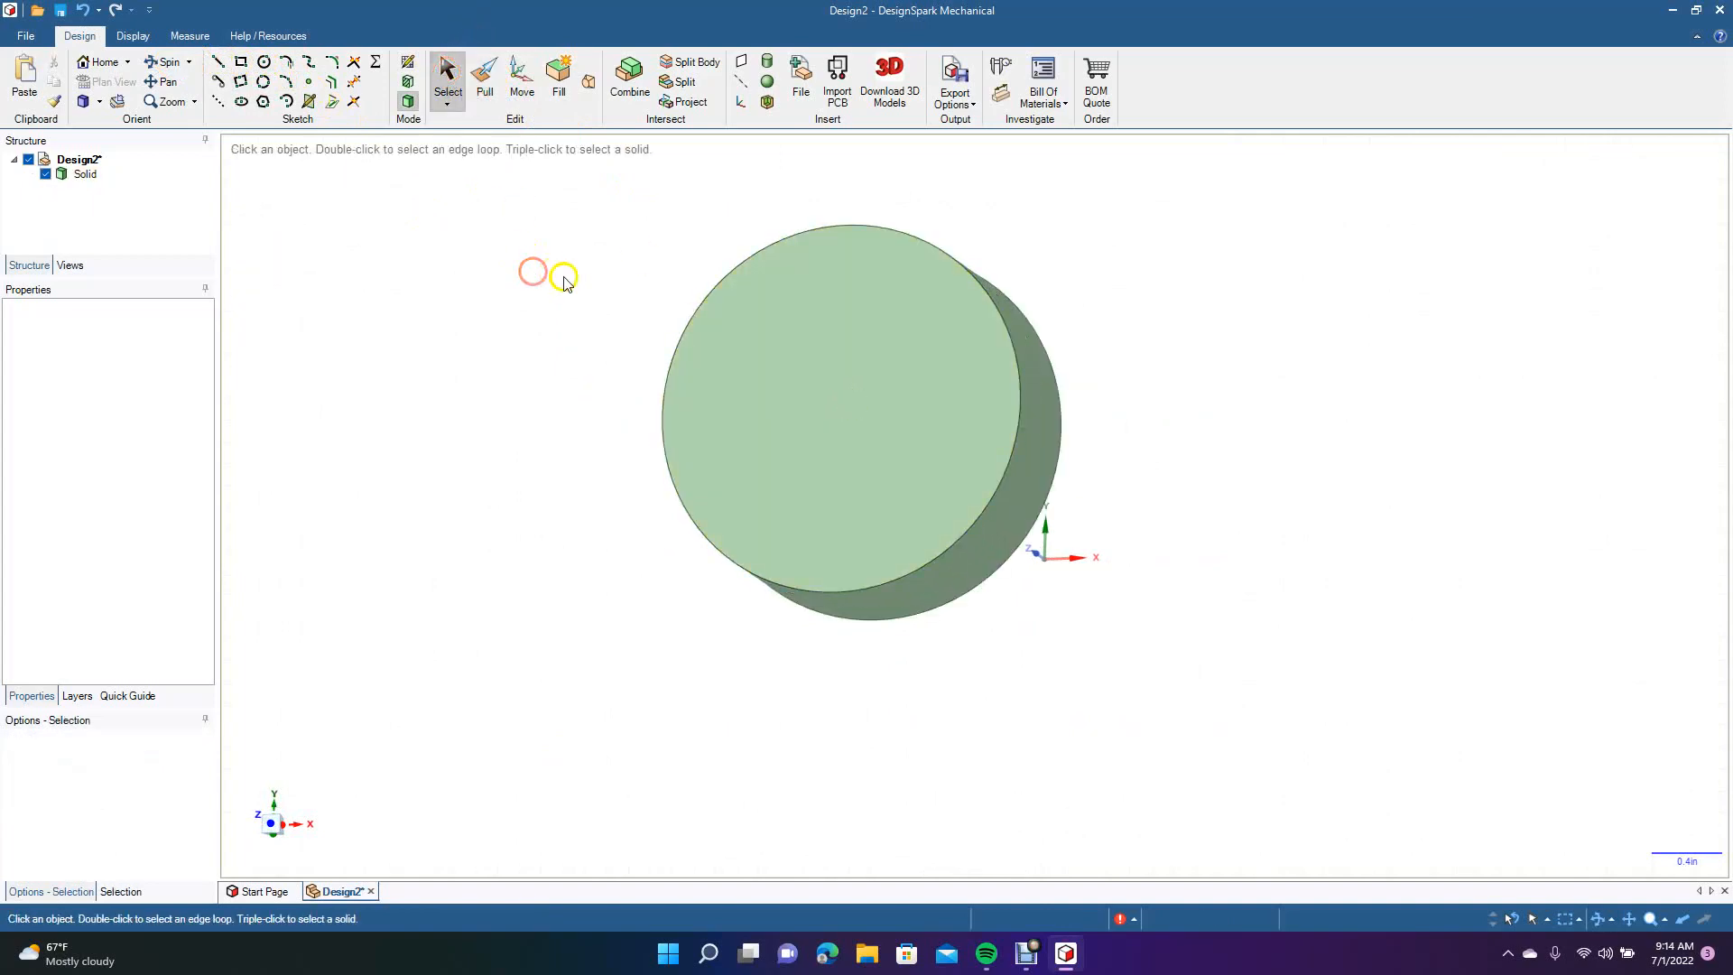
# Use Move to shift the solid cylinder about 0.94 in along the X axis and tilt it by rotating it.
pyautogui.click(520, 76)
pyautogui.click(750, 341)
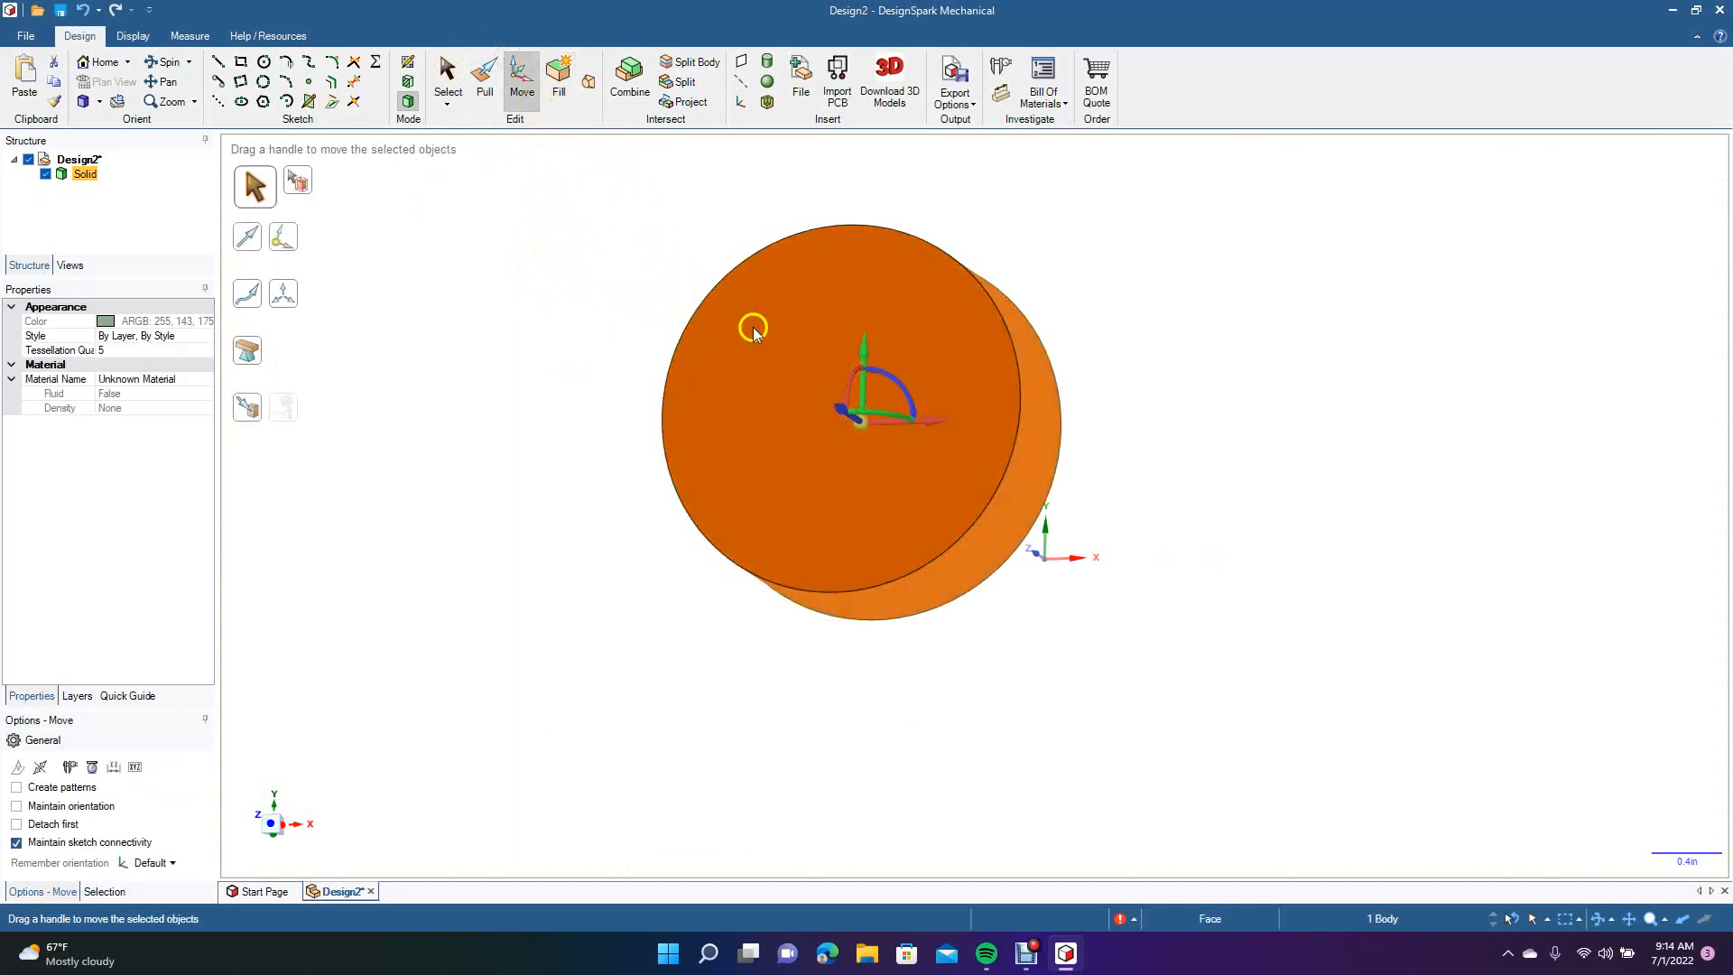
pyautogui.click(609, 309)
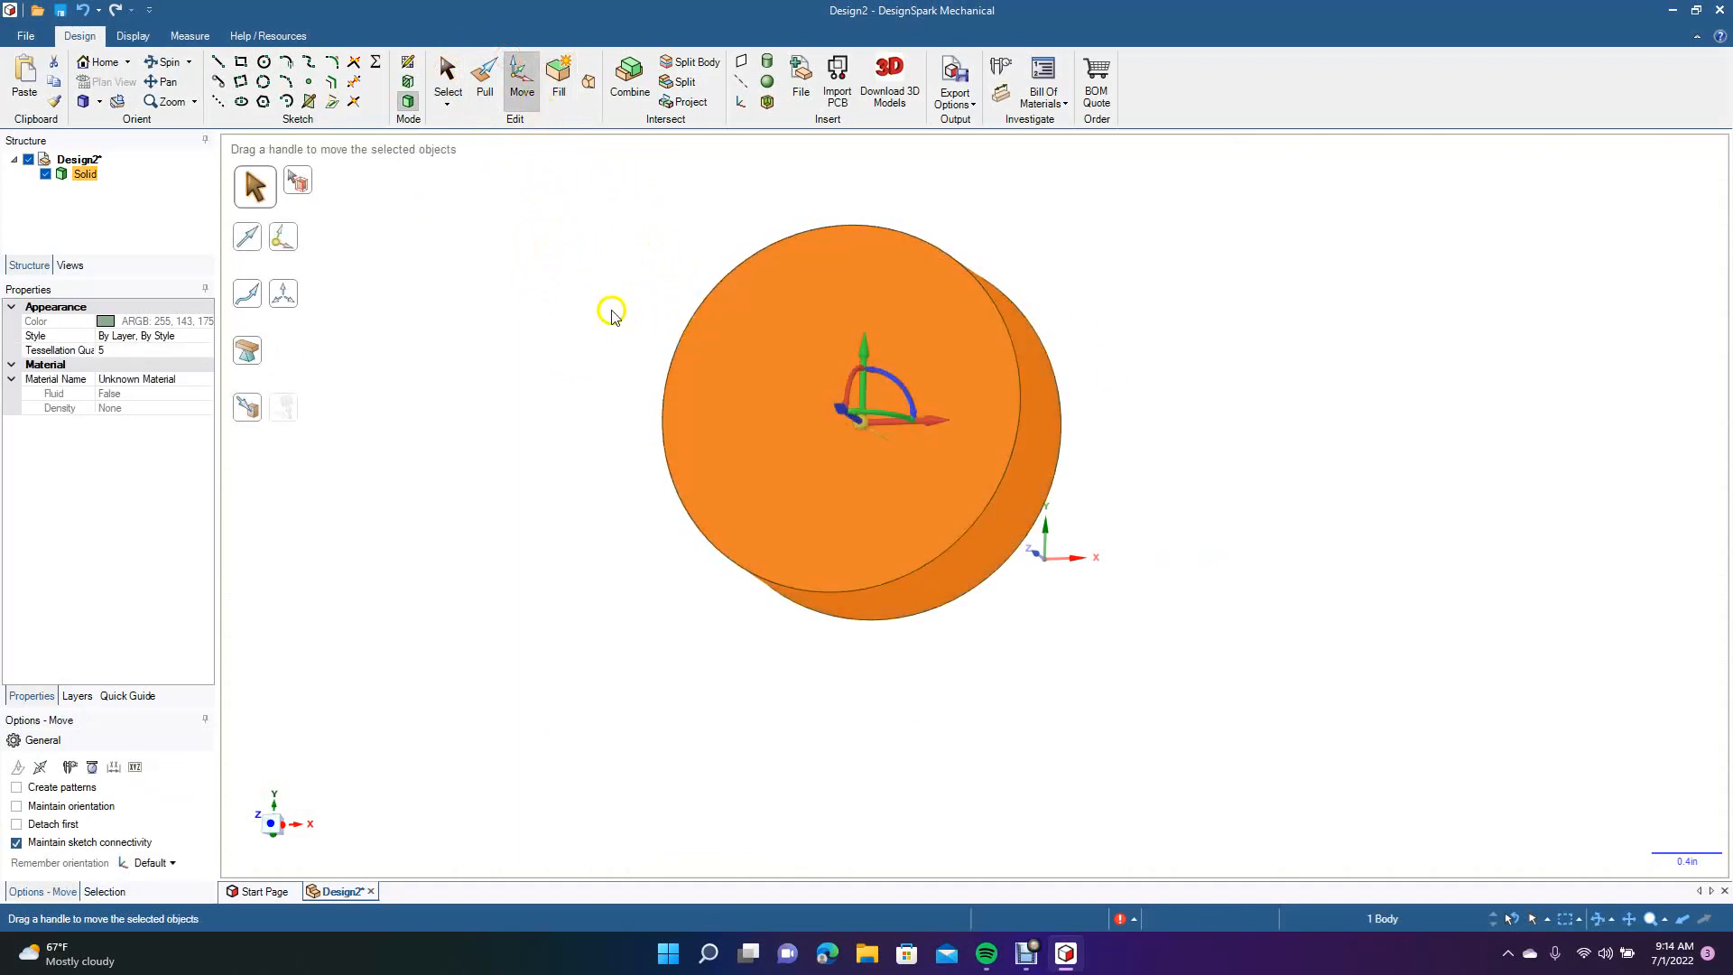
pyautogui.click(85, 174)
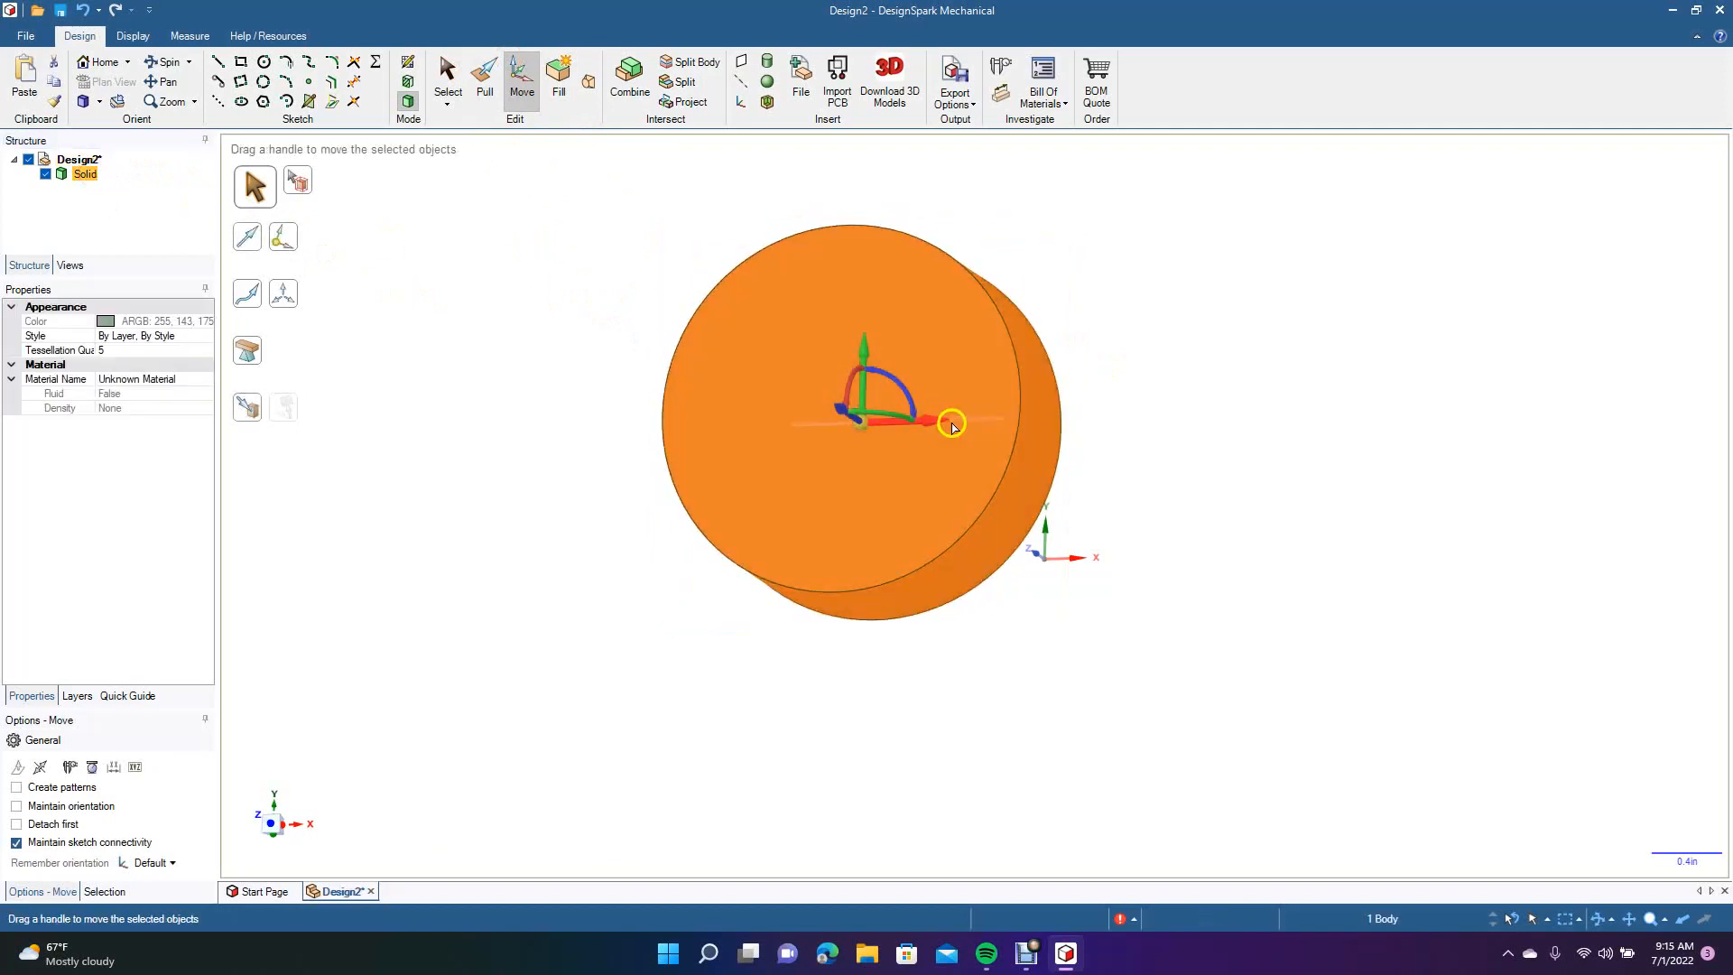
pyautogui.moveTo(953, 426); pyautogui.dragTo(1106, 423)
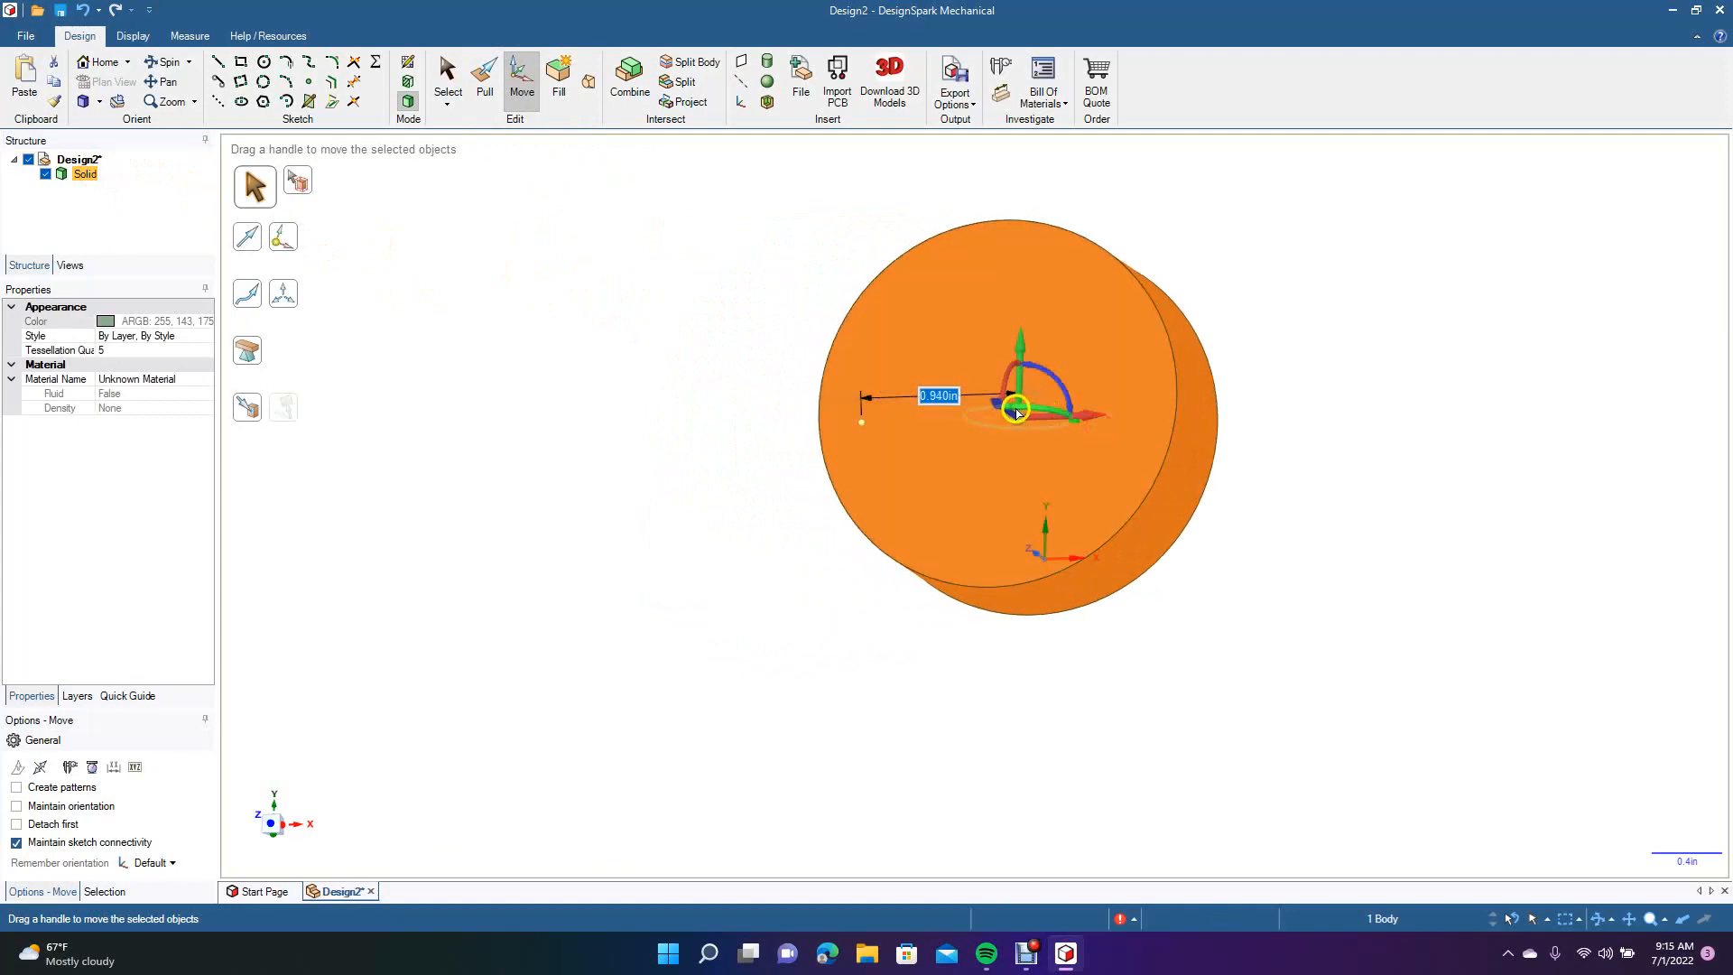
pyautogui.moveTo(1002, 408); pyautogui.dragTo(952, 458)
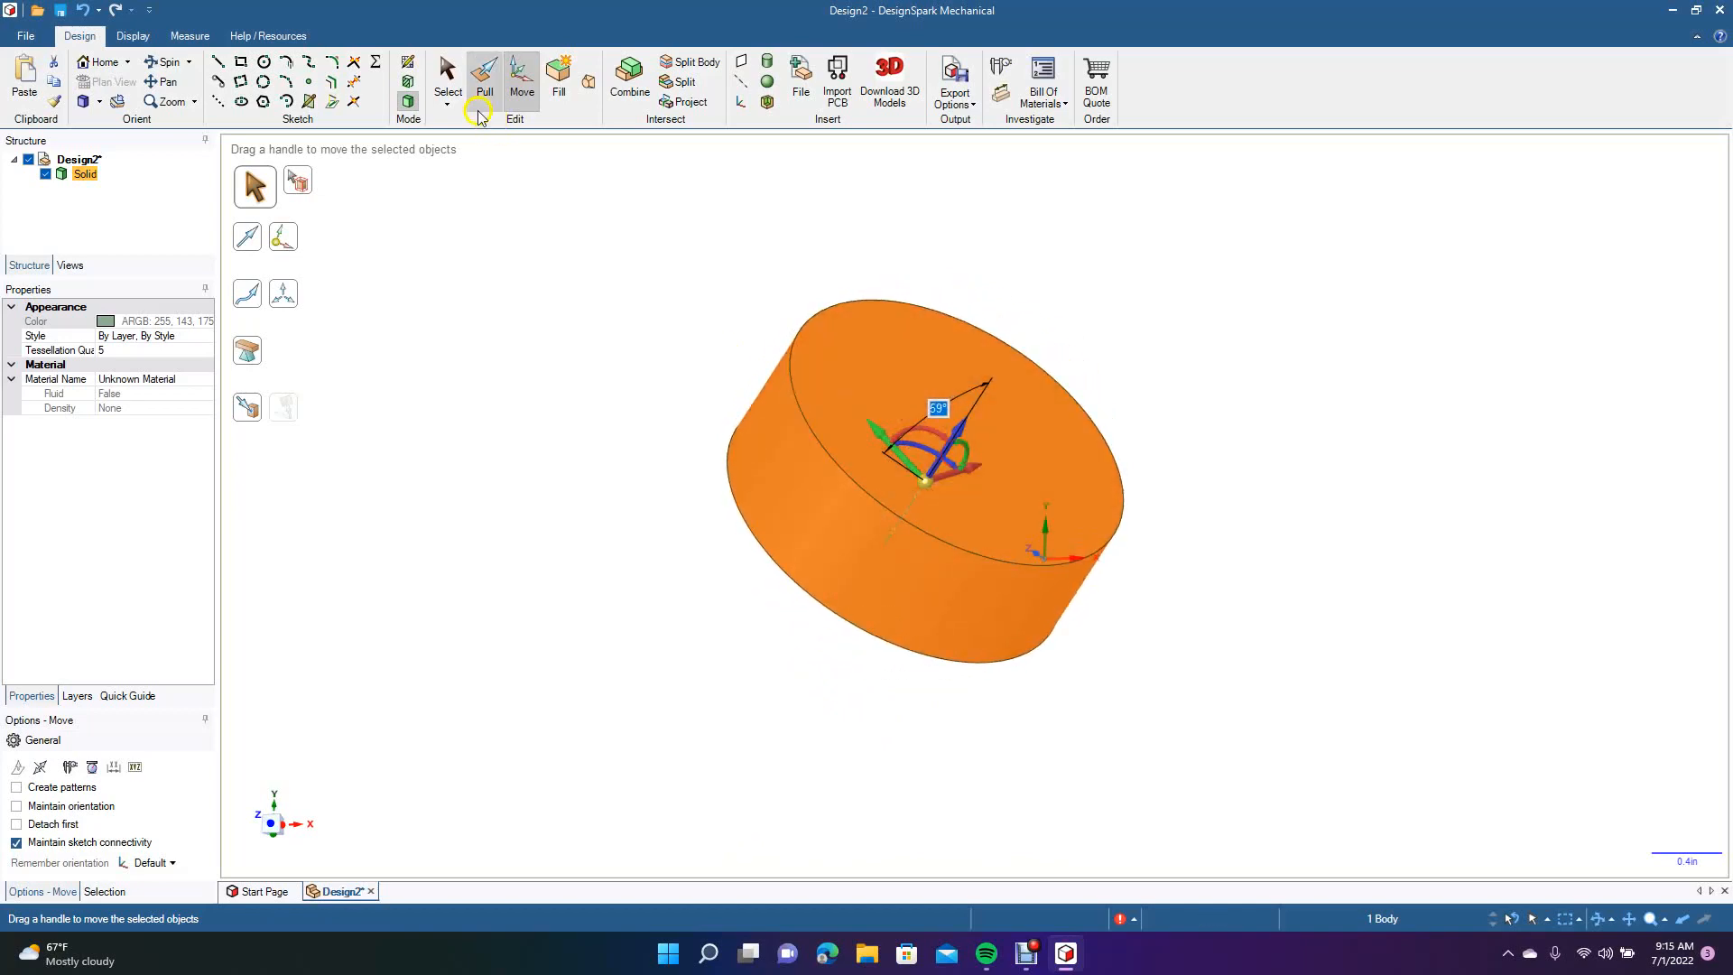
# Copy the circular edge of the cylinder's upper face and paste it in place as a separate curve.
pyautogui.click(447, 83)
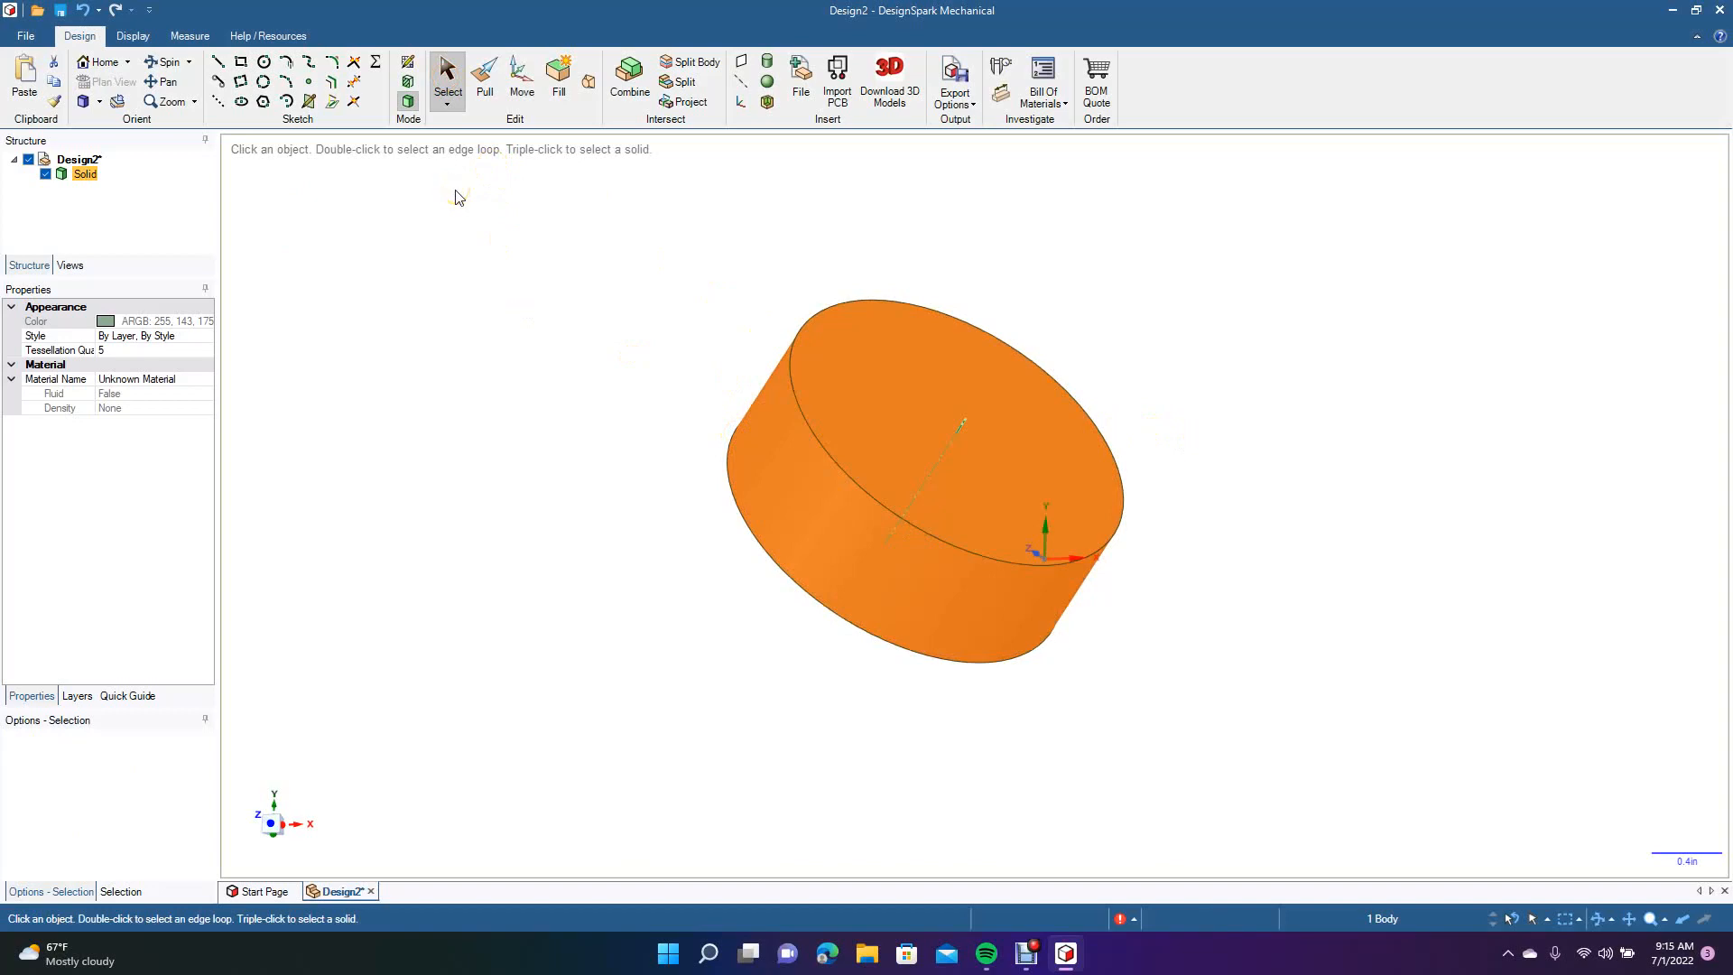
pyautogui.click(788, 355)
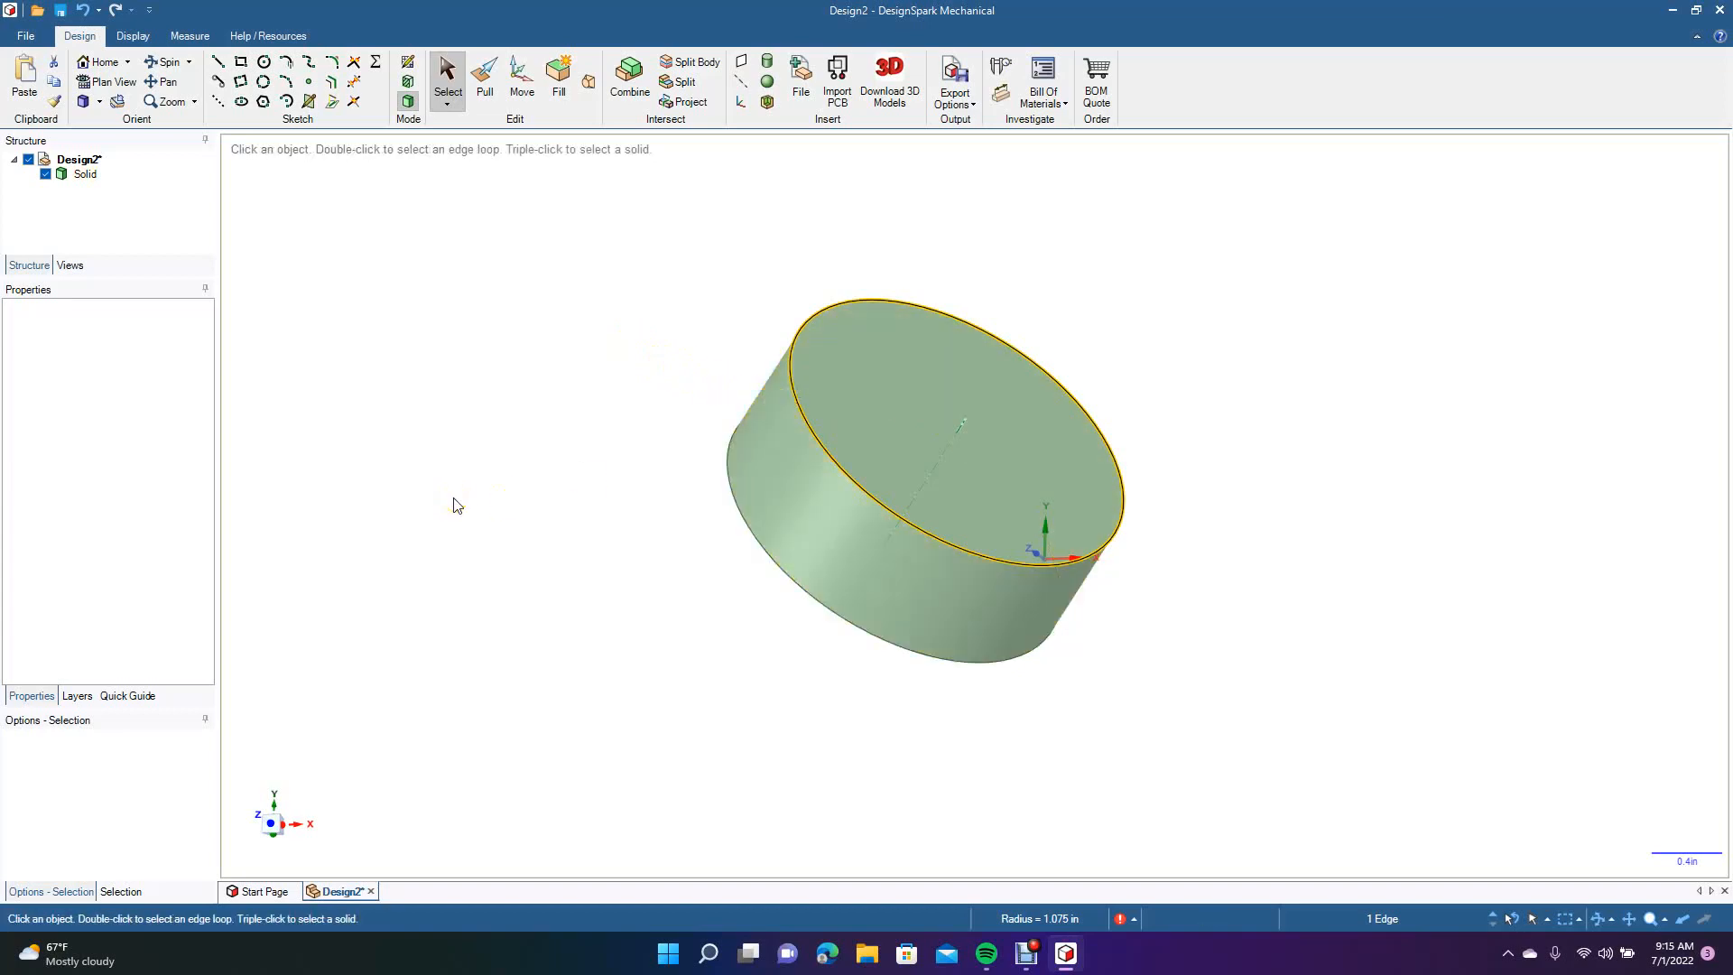
pyautogui.hotkey('ctrl', 'v')
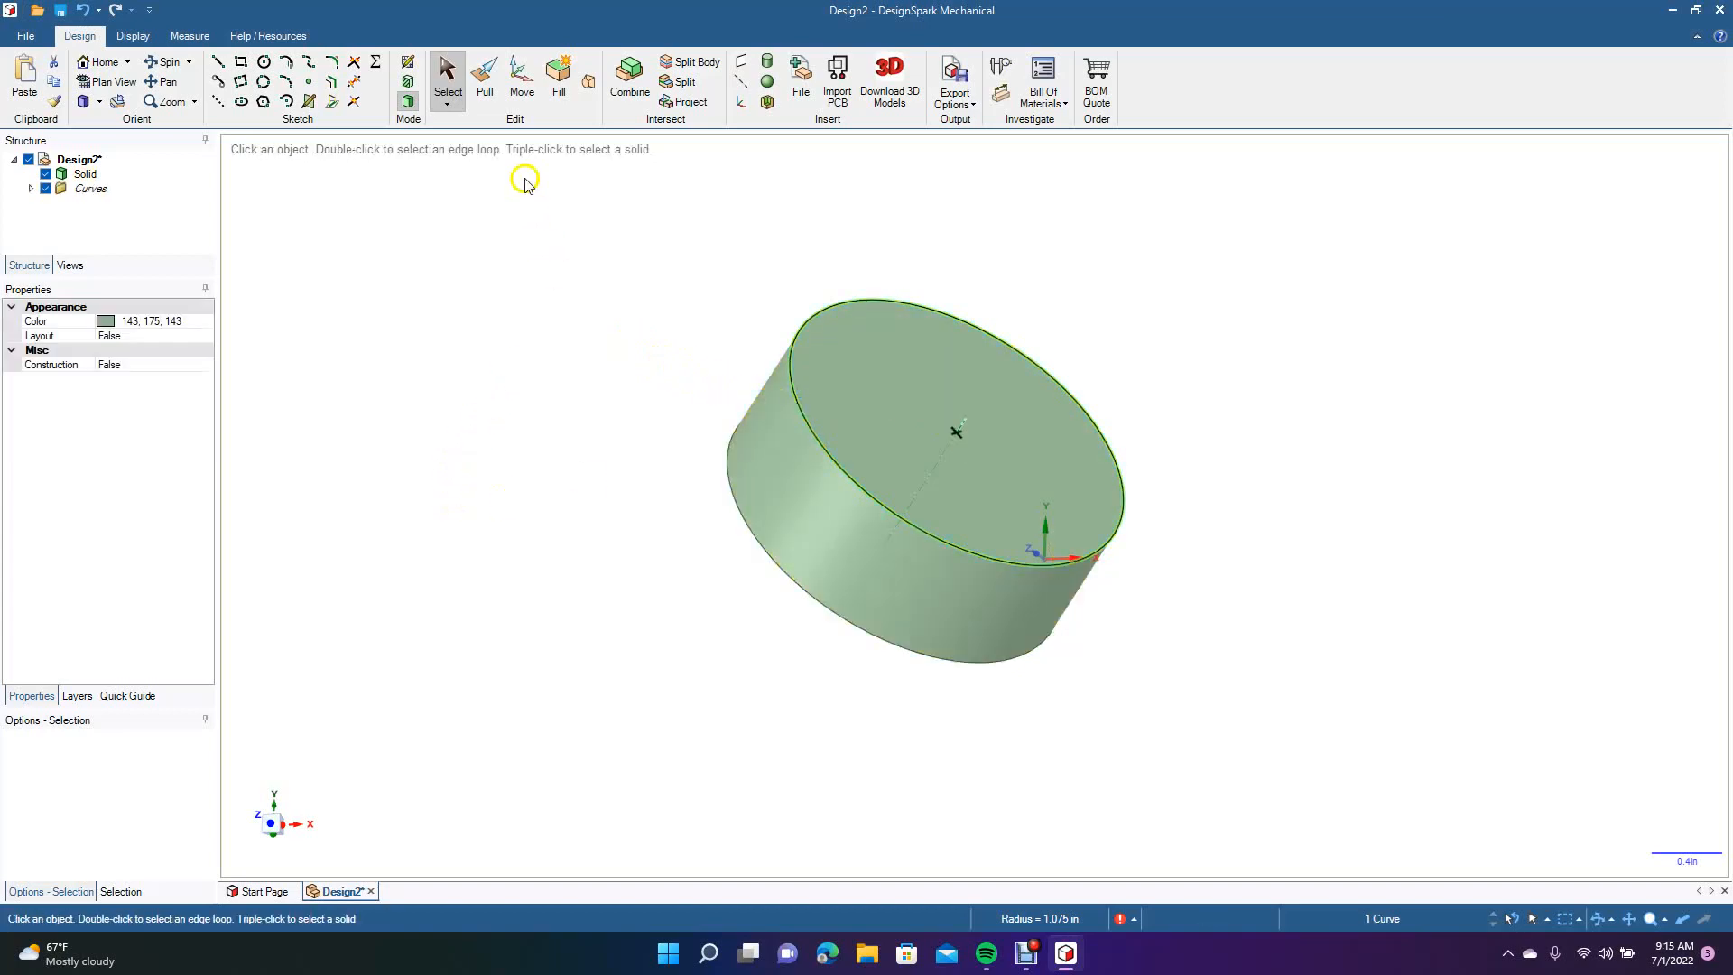
# Use Move to shift the pasted circle about 0.95 in away from the cylinder's upper face along its axis.
pyautogui.click(522, 79)
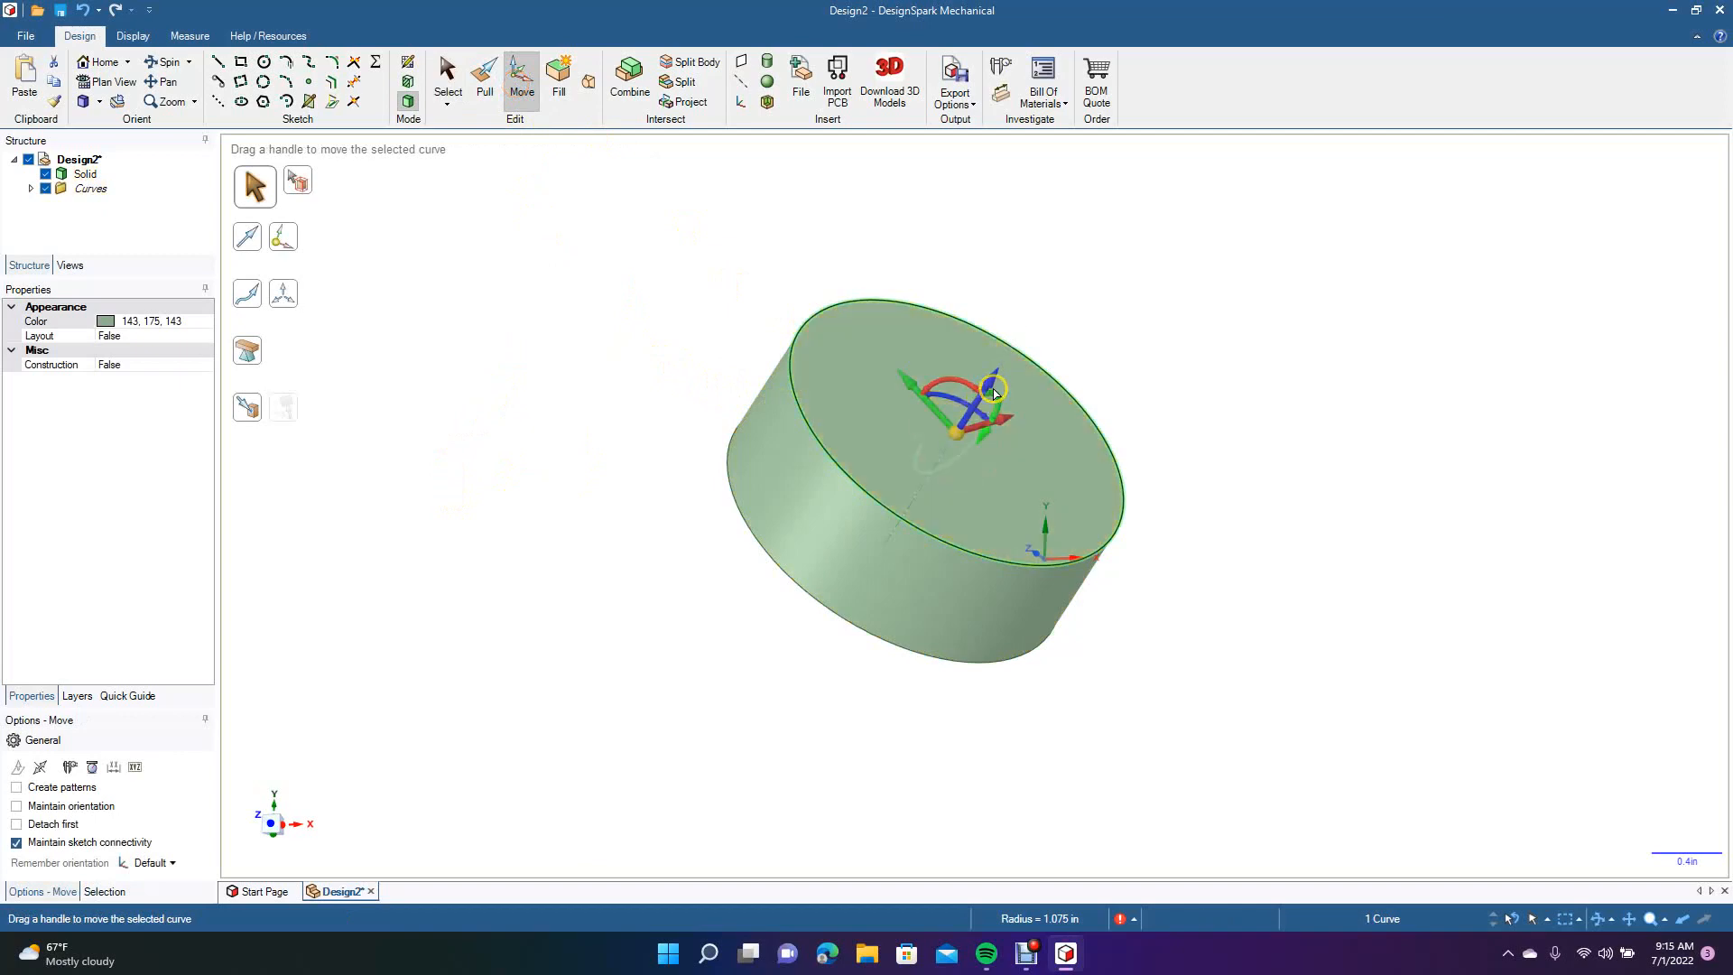
pyautogui.click(1087, 312)
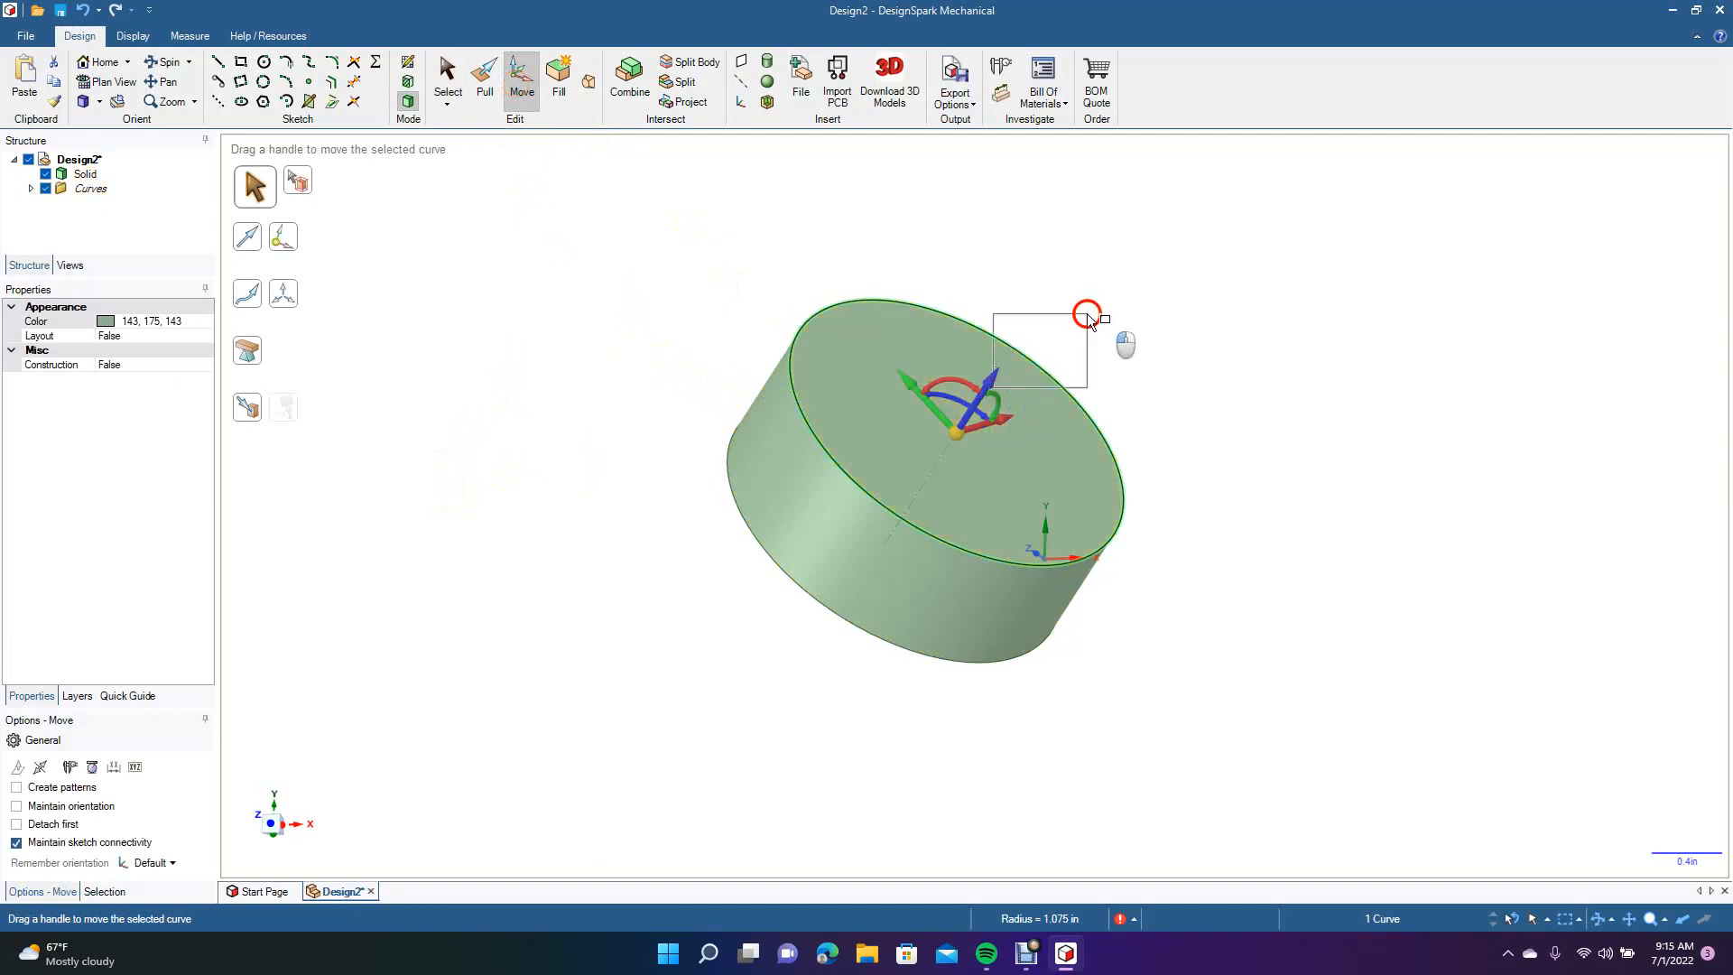
pyautogui.click(817, 402)
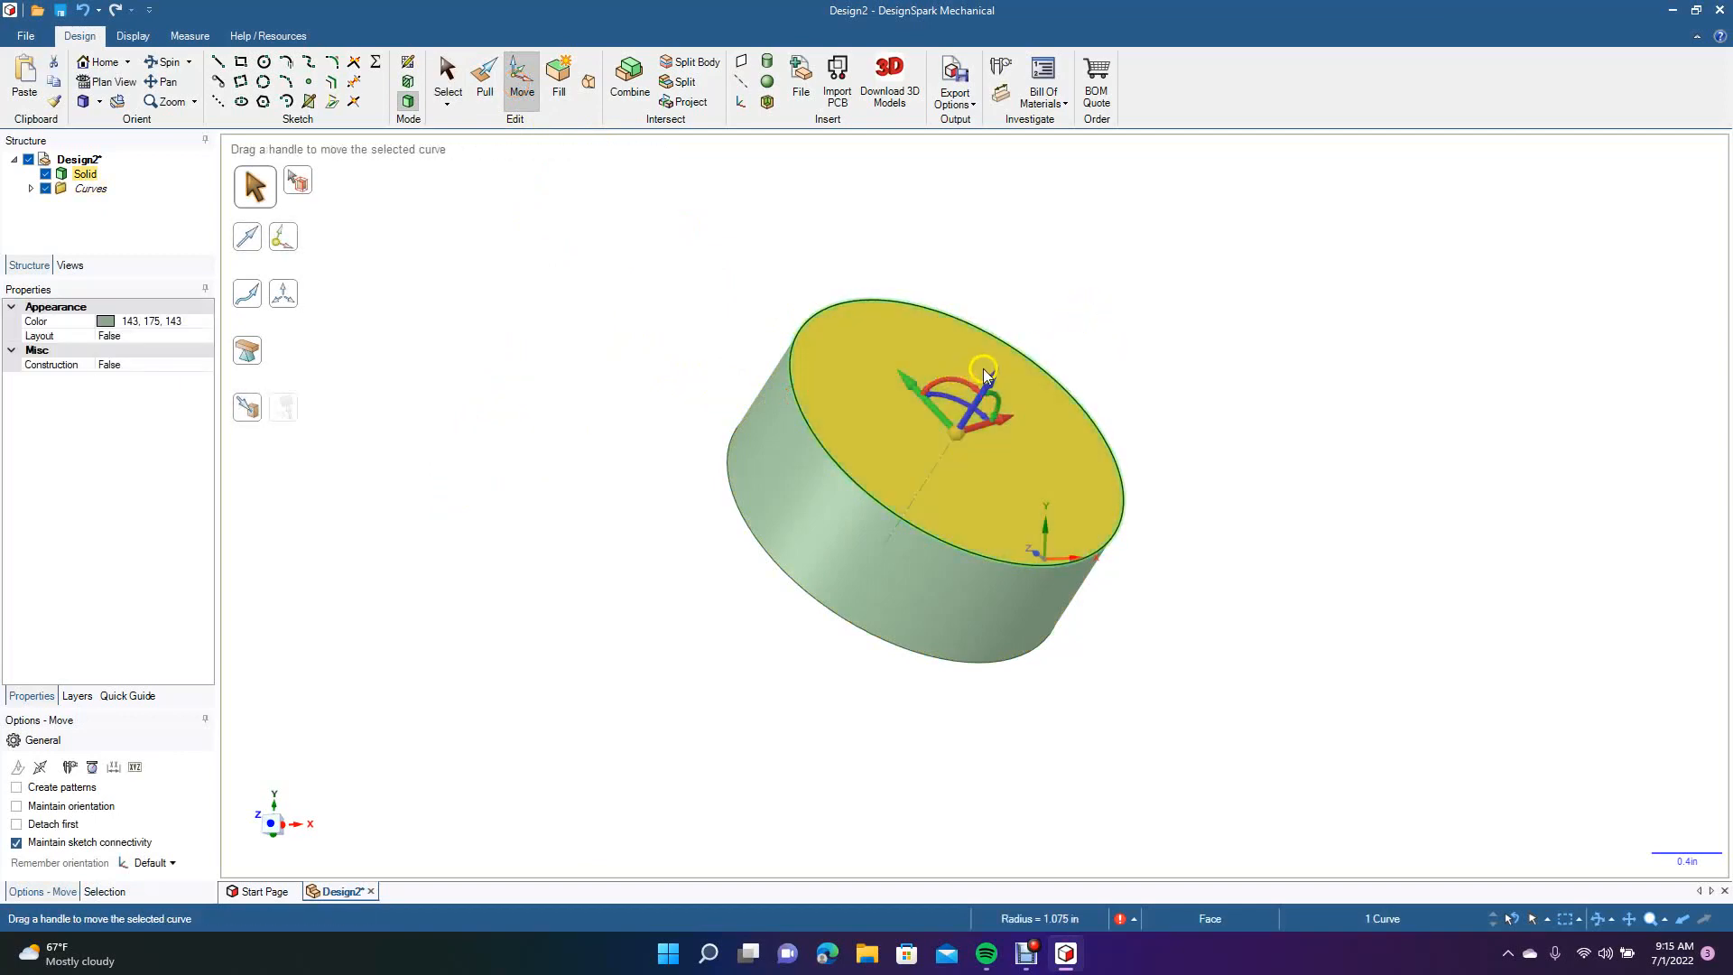
pyautogui.moveTo(991, 380); pyautogui.dragTo(1118, 298)
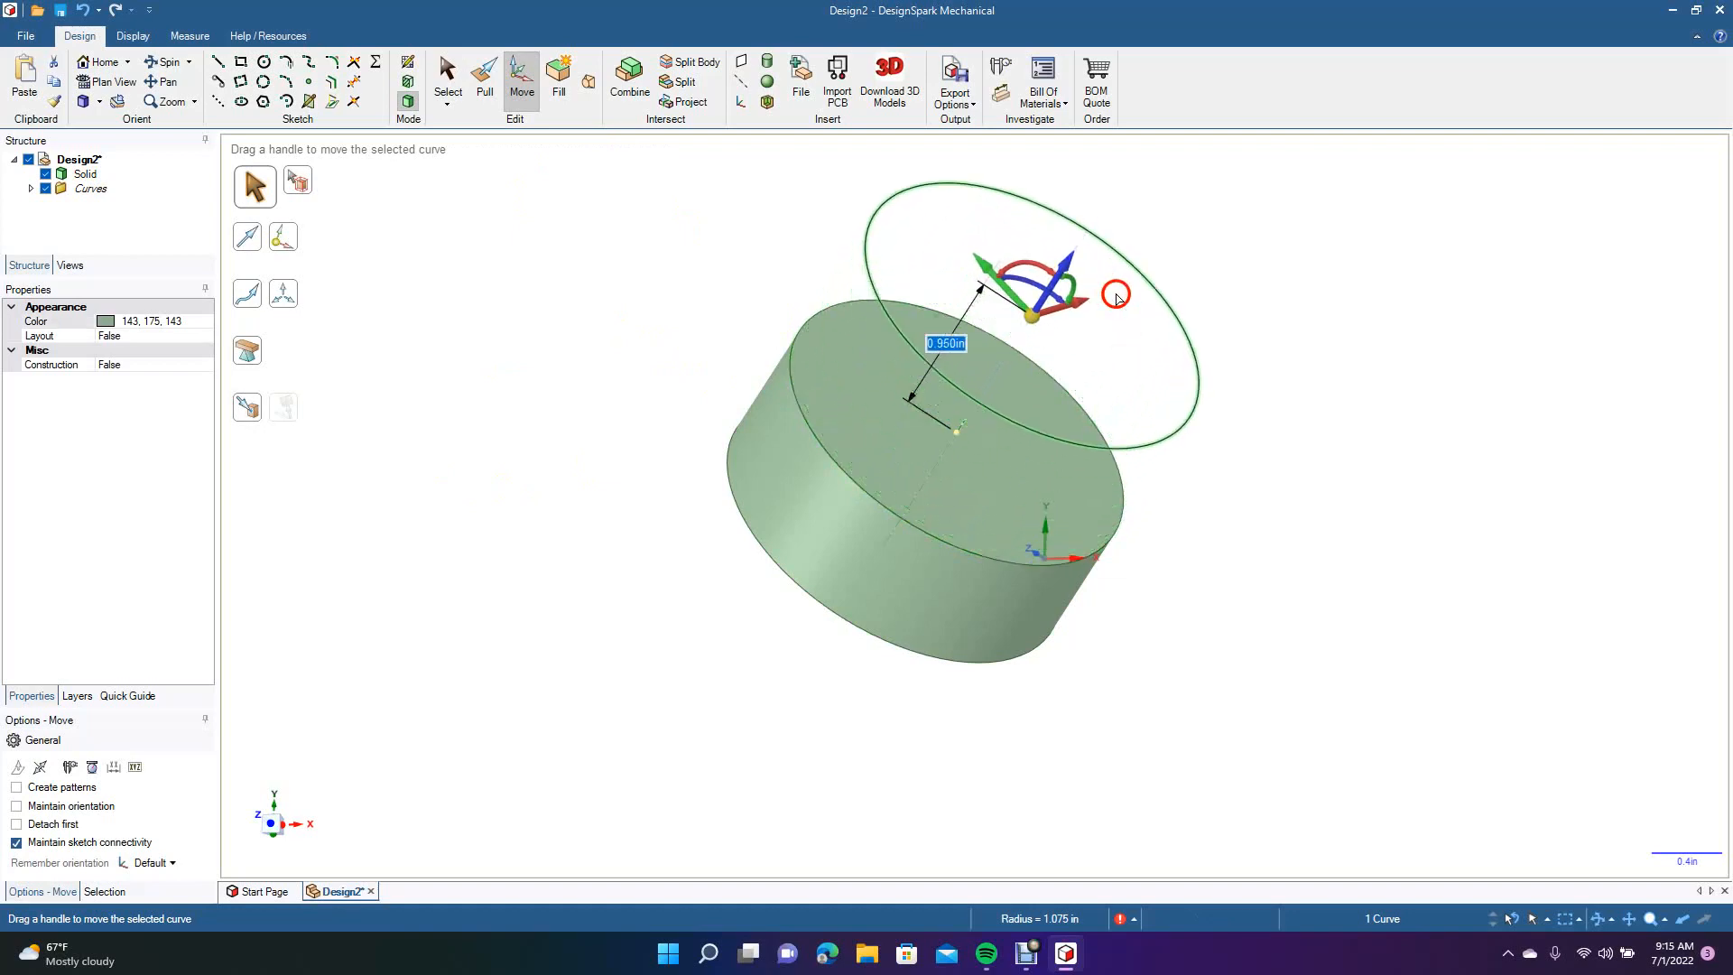
pyautogui.click(1054, 283)
# Rotate the offset circle to an upright orientation and shift it sideways along the X axis.
pyautogui.click(893, 305)
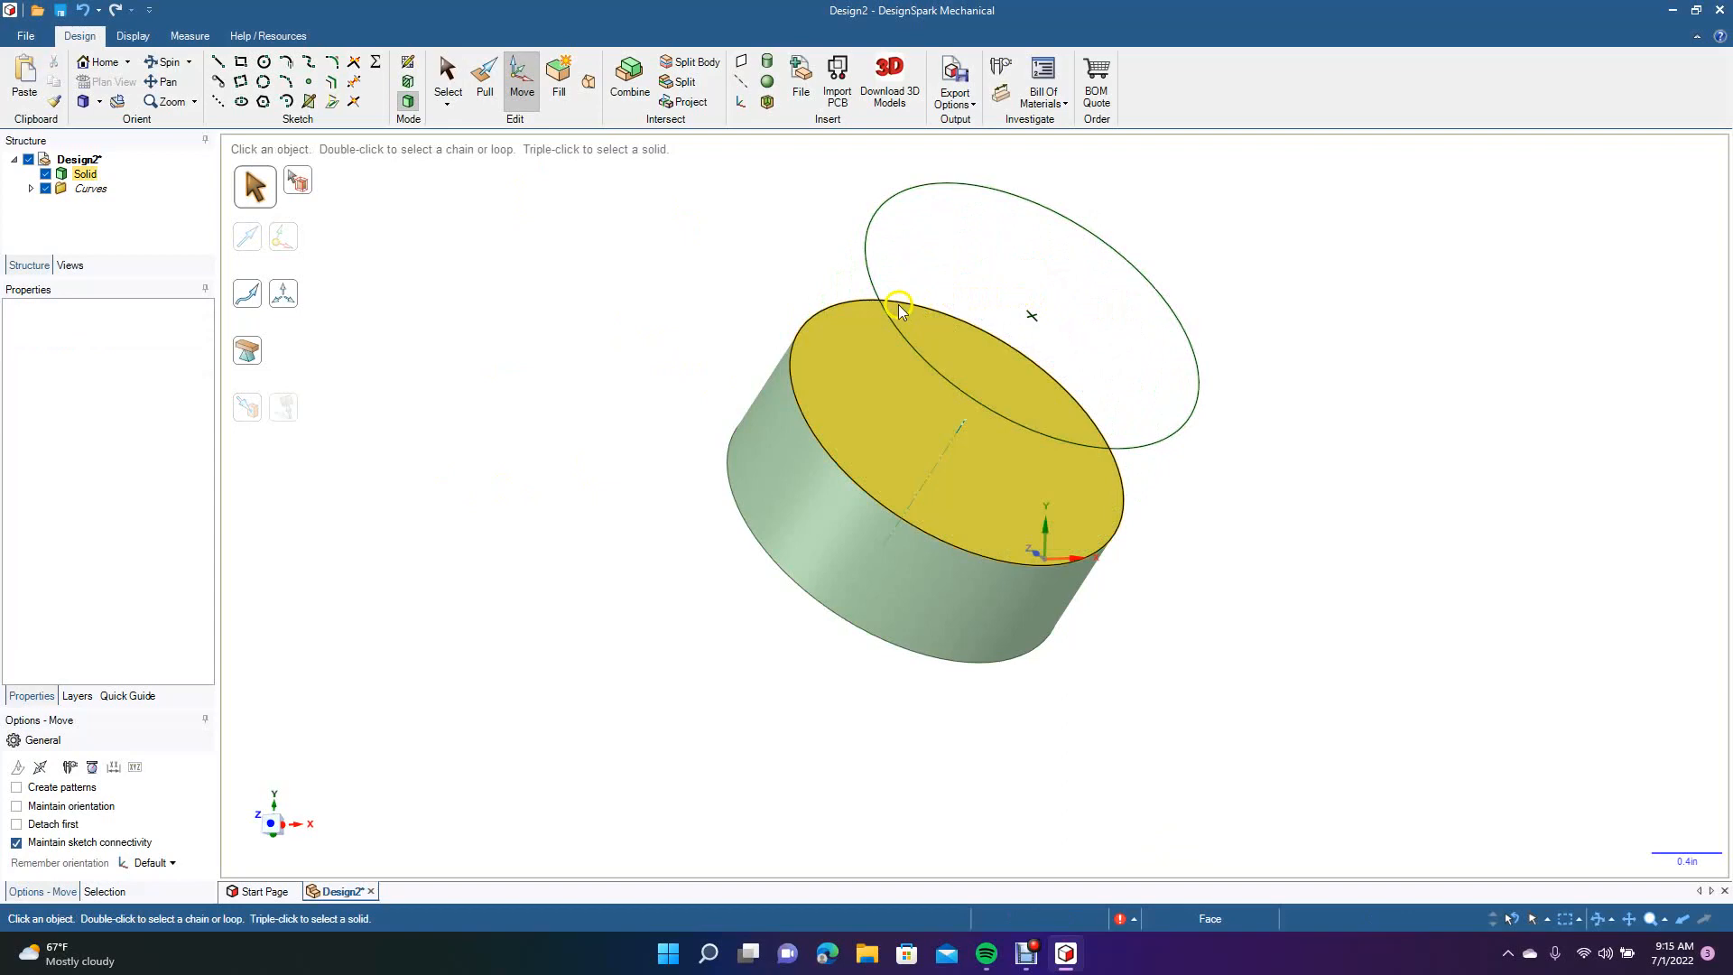
pyautogui.click(888, 307)
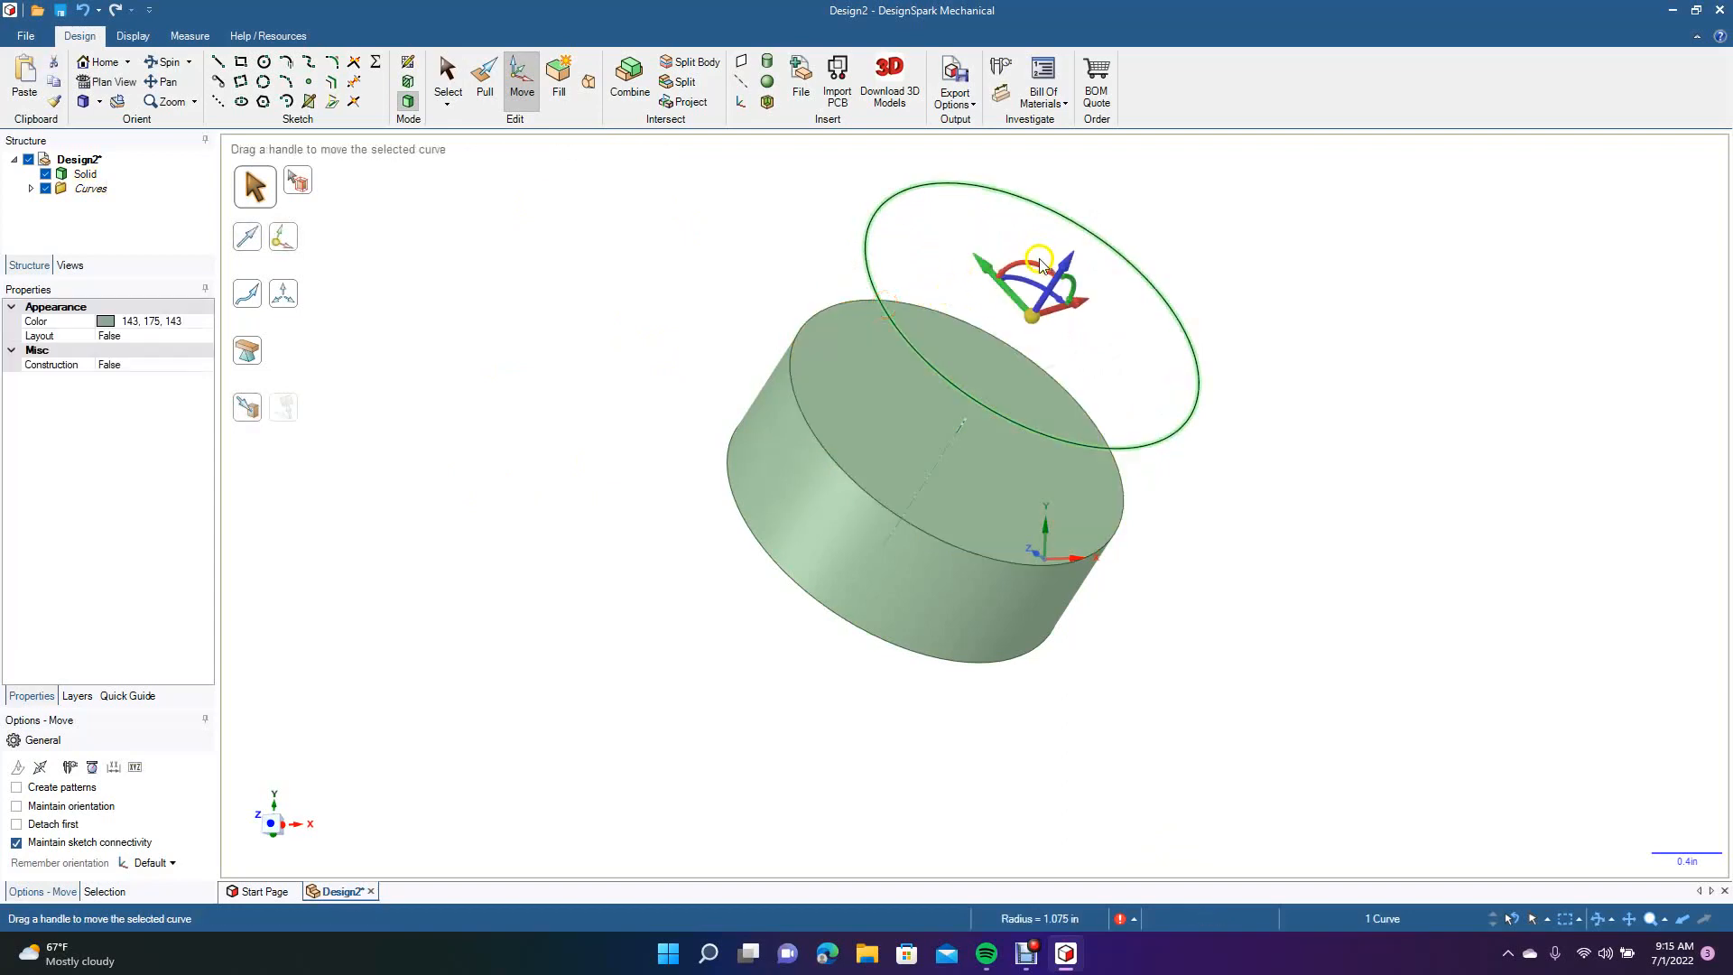
pyautogui.moveTo(1035, 289); pyautogui.dragTo(1158, 320)
pyautogui.click(831, 250)
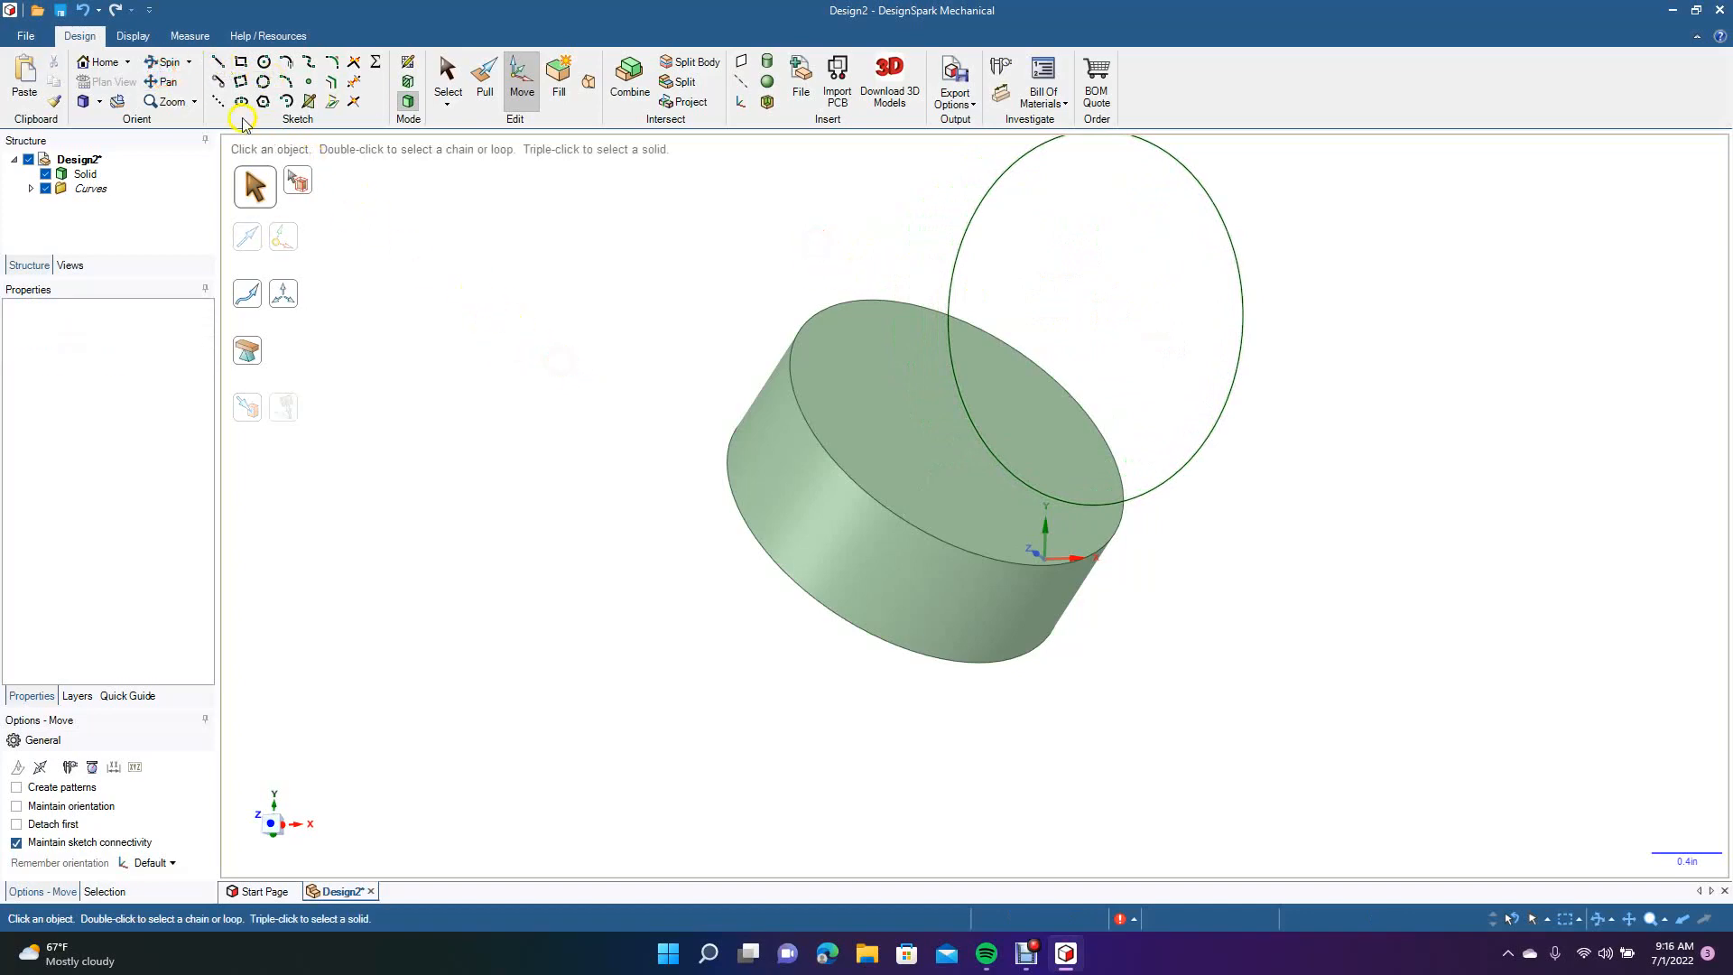
# Fill the offset circle to turn it into a flat circular surface.
pyautogui.click(180, 68)
pyautogui.moveTo(607, 384)
pyautogui.mouseDown(button='middle')
pyautogui.moveTo(712, 425)
pyautogui.moveTo(560, 453)
pyautogui.moveTo(546, 412)
pyautogui.mouseUp(button='middle')
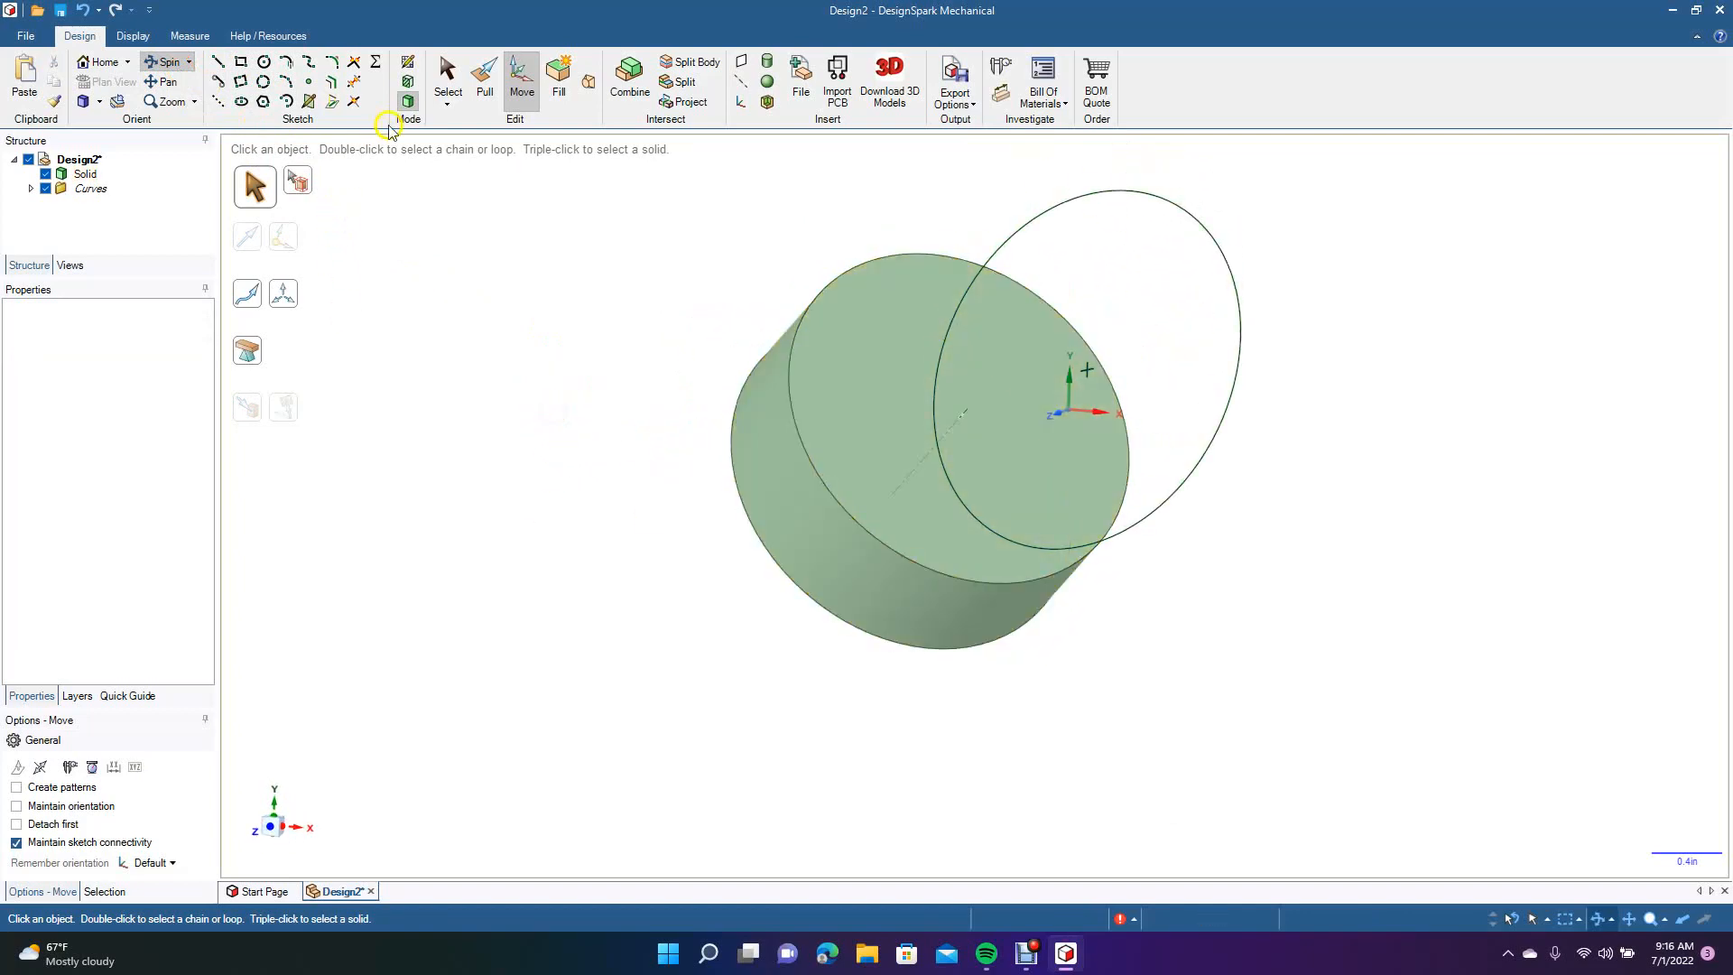
pyautogui.click(447, 77)
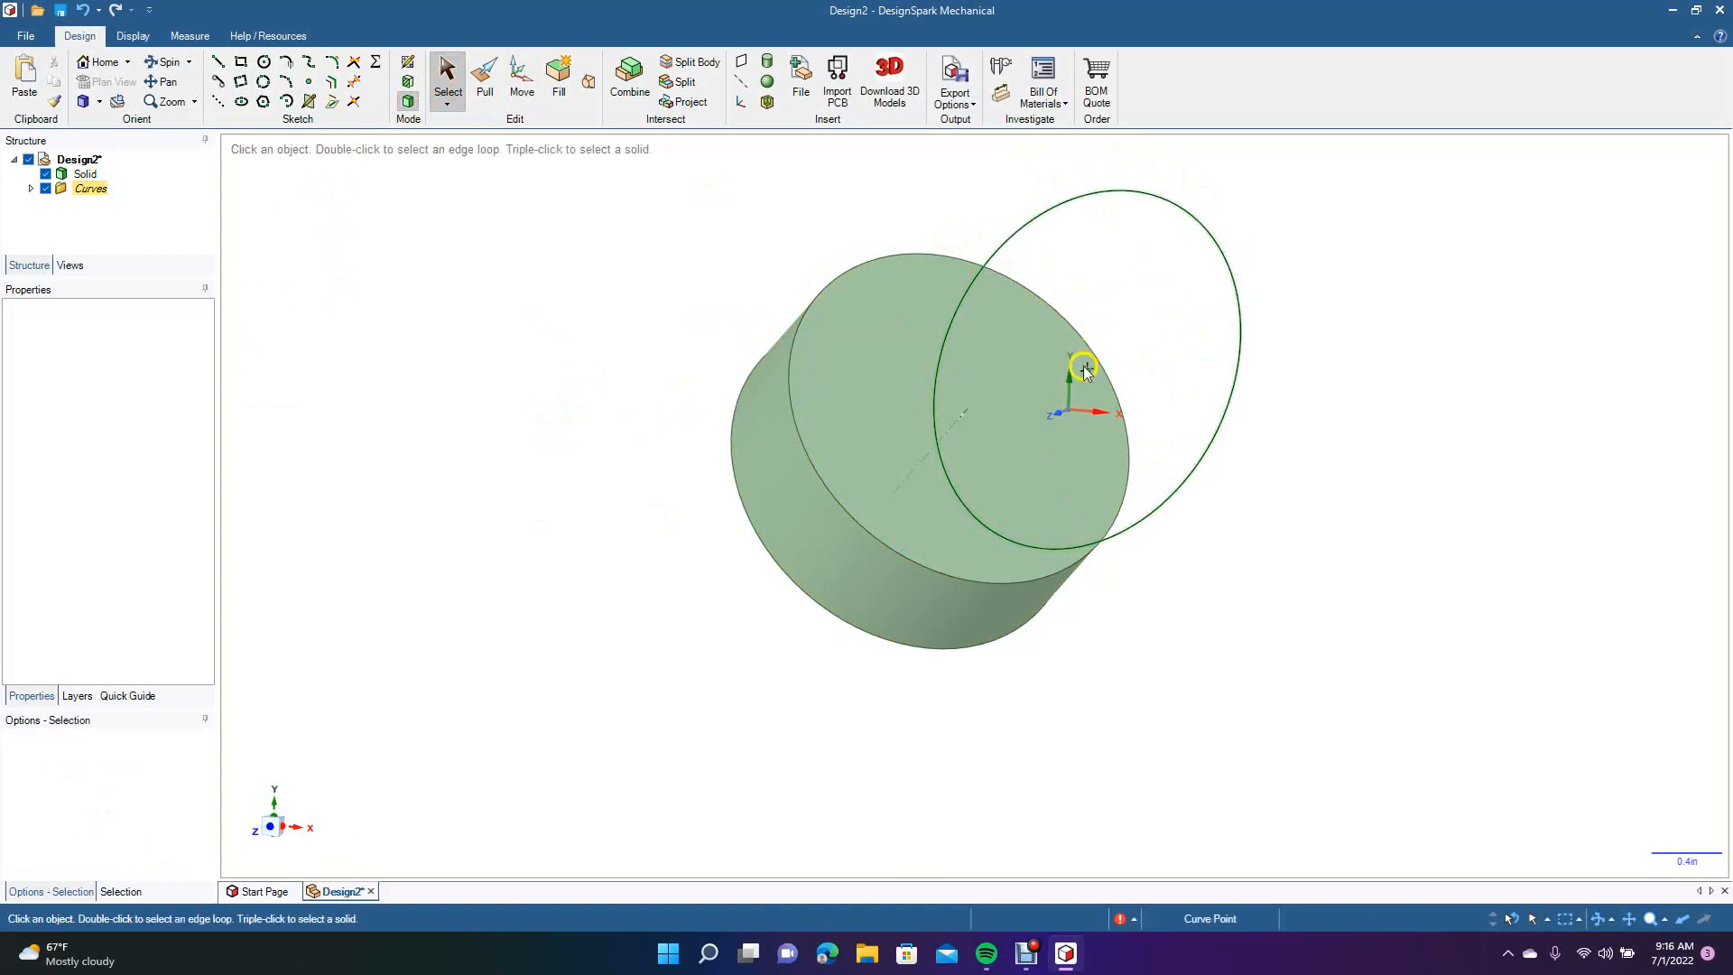
pyautogui.click(1045, 218)
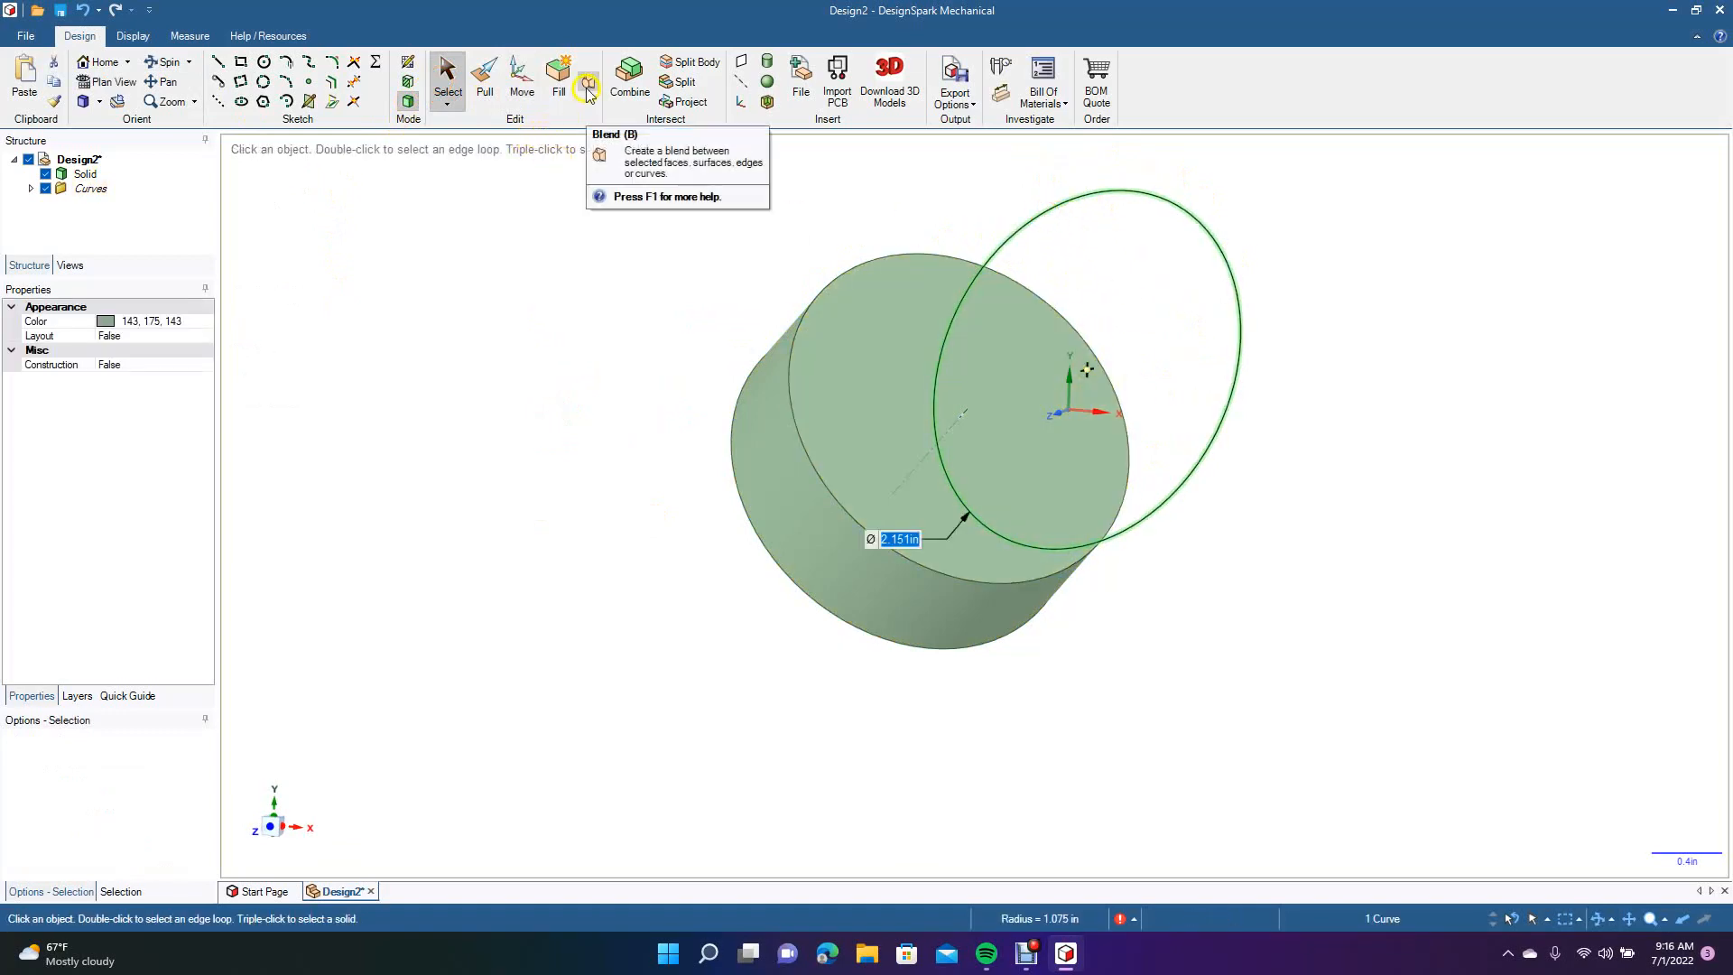
pyautogui.click(555, 76)
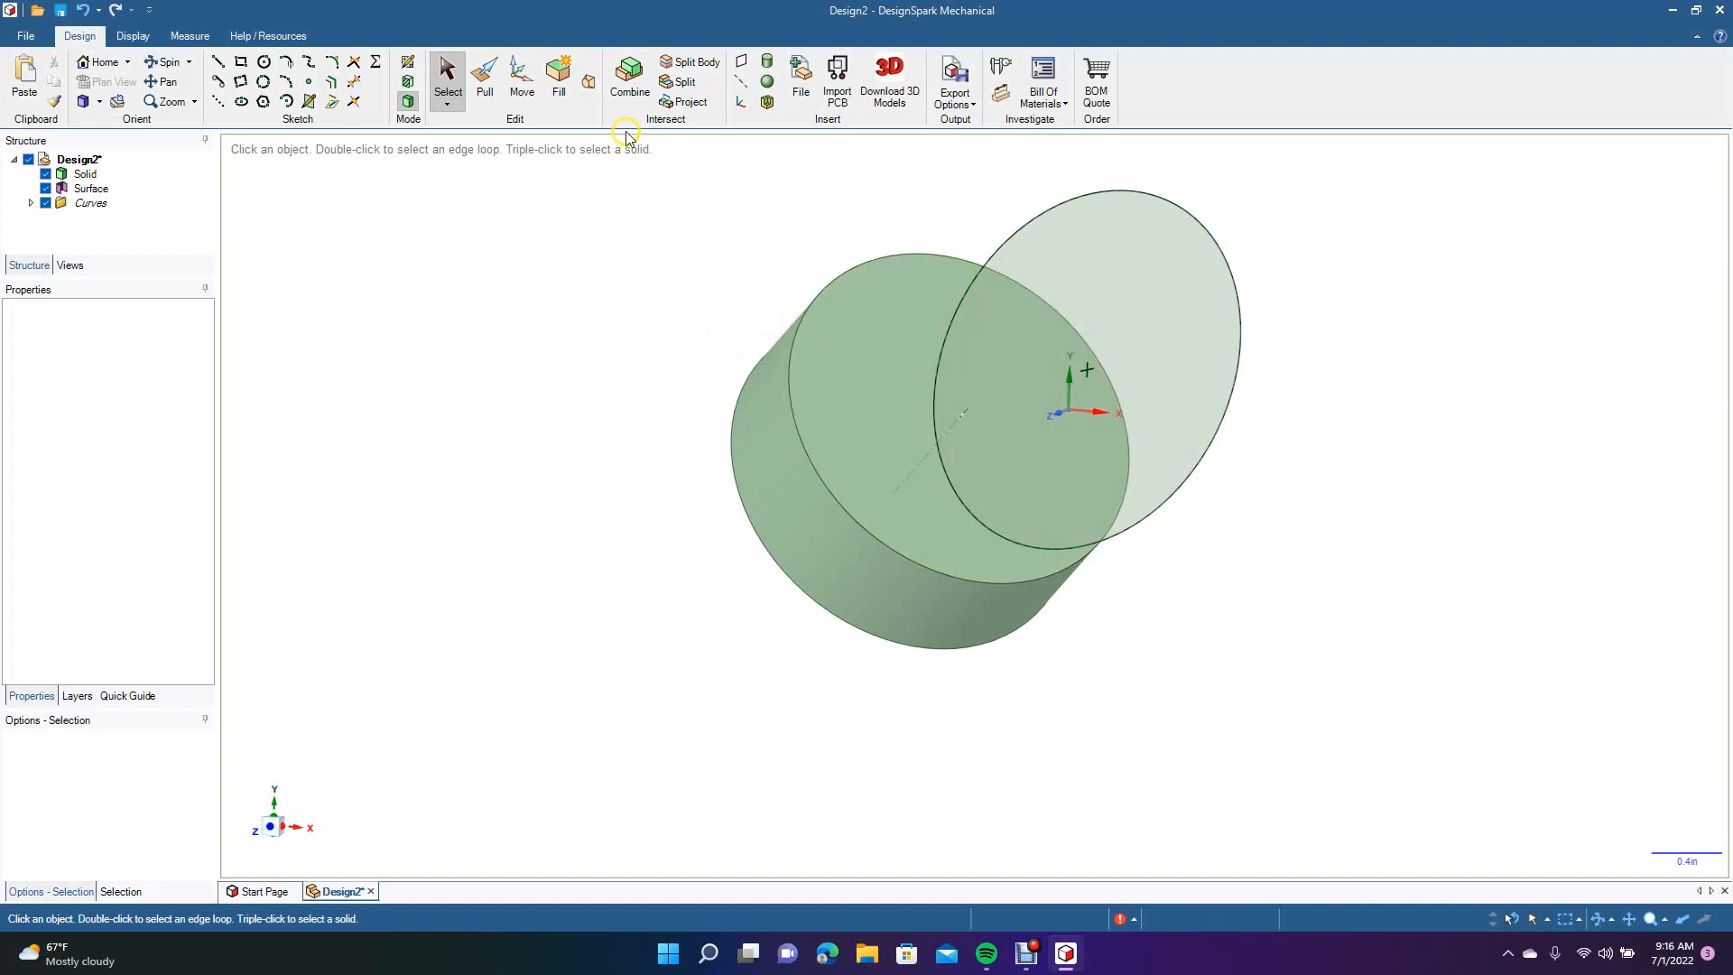
# Try a Blend with ruled segments between the circular surface and the cylinder's upper face.
pyautogui.click(592, 90)
pyautogui.click(1127, 369)
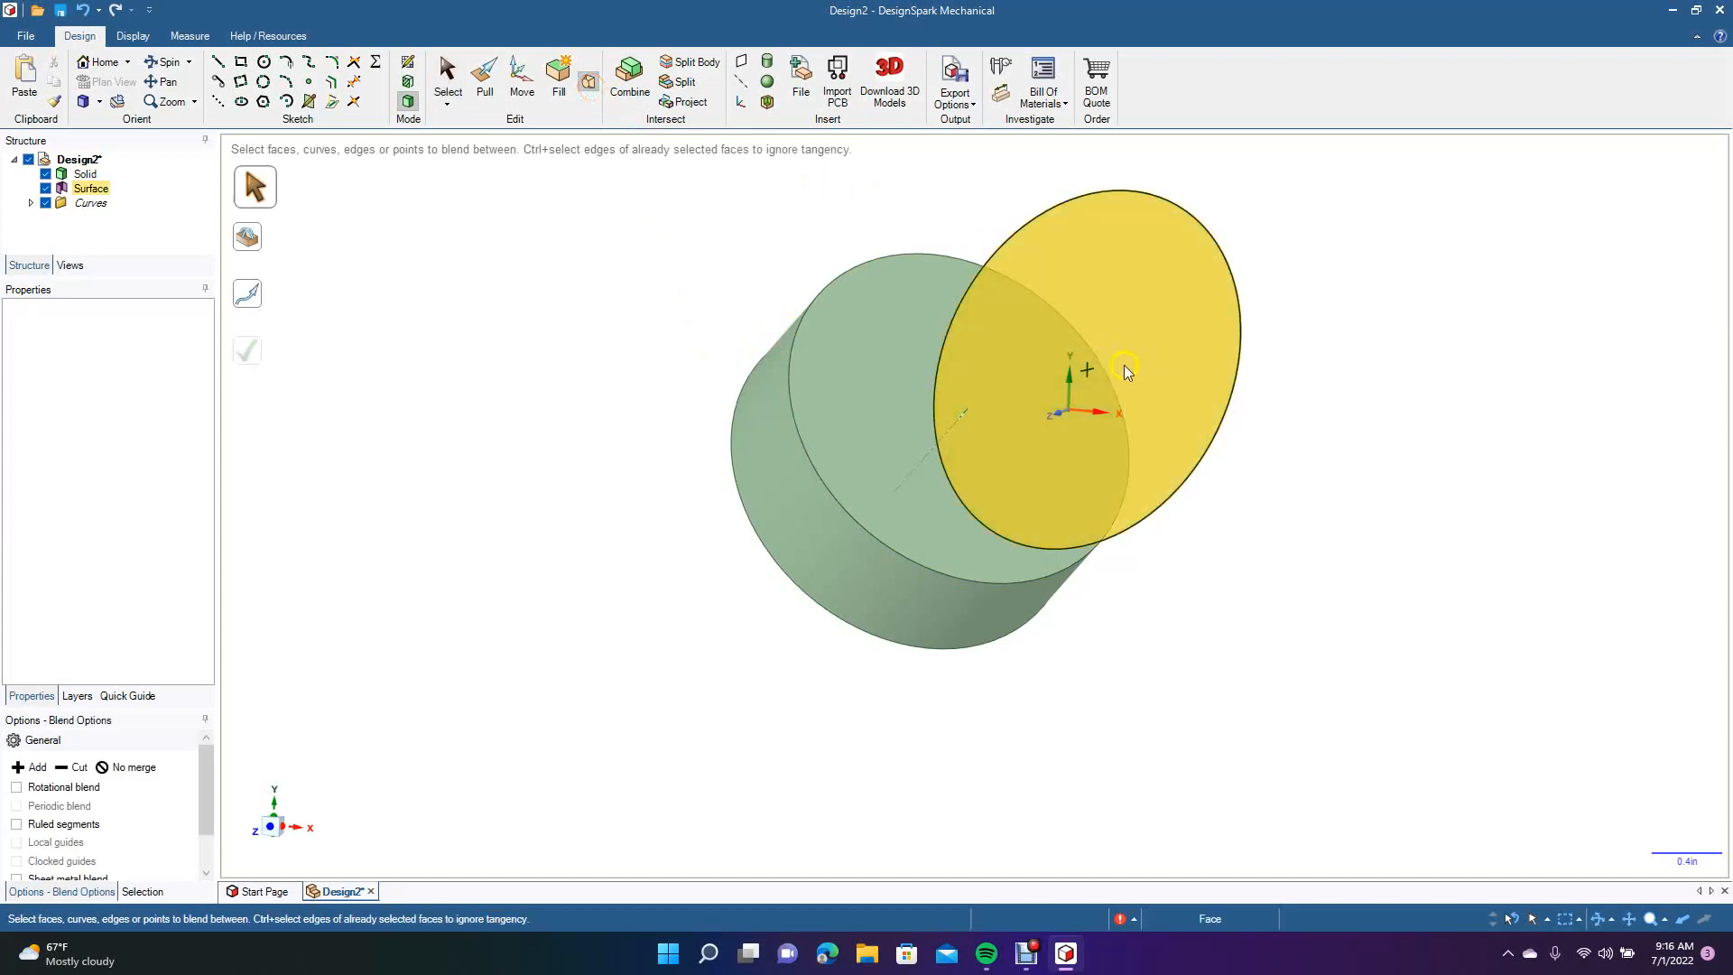
pyautogui.click(1027, 295)
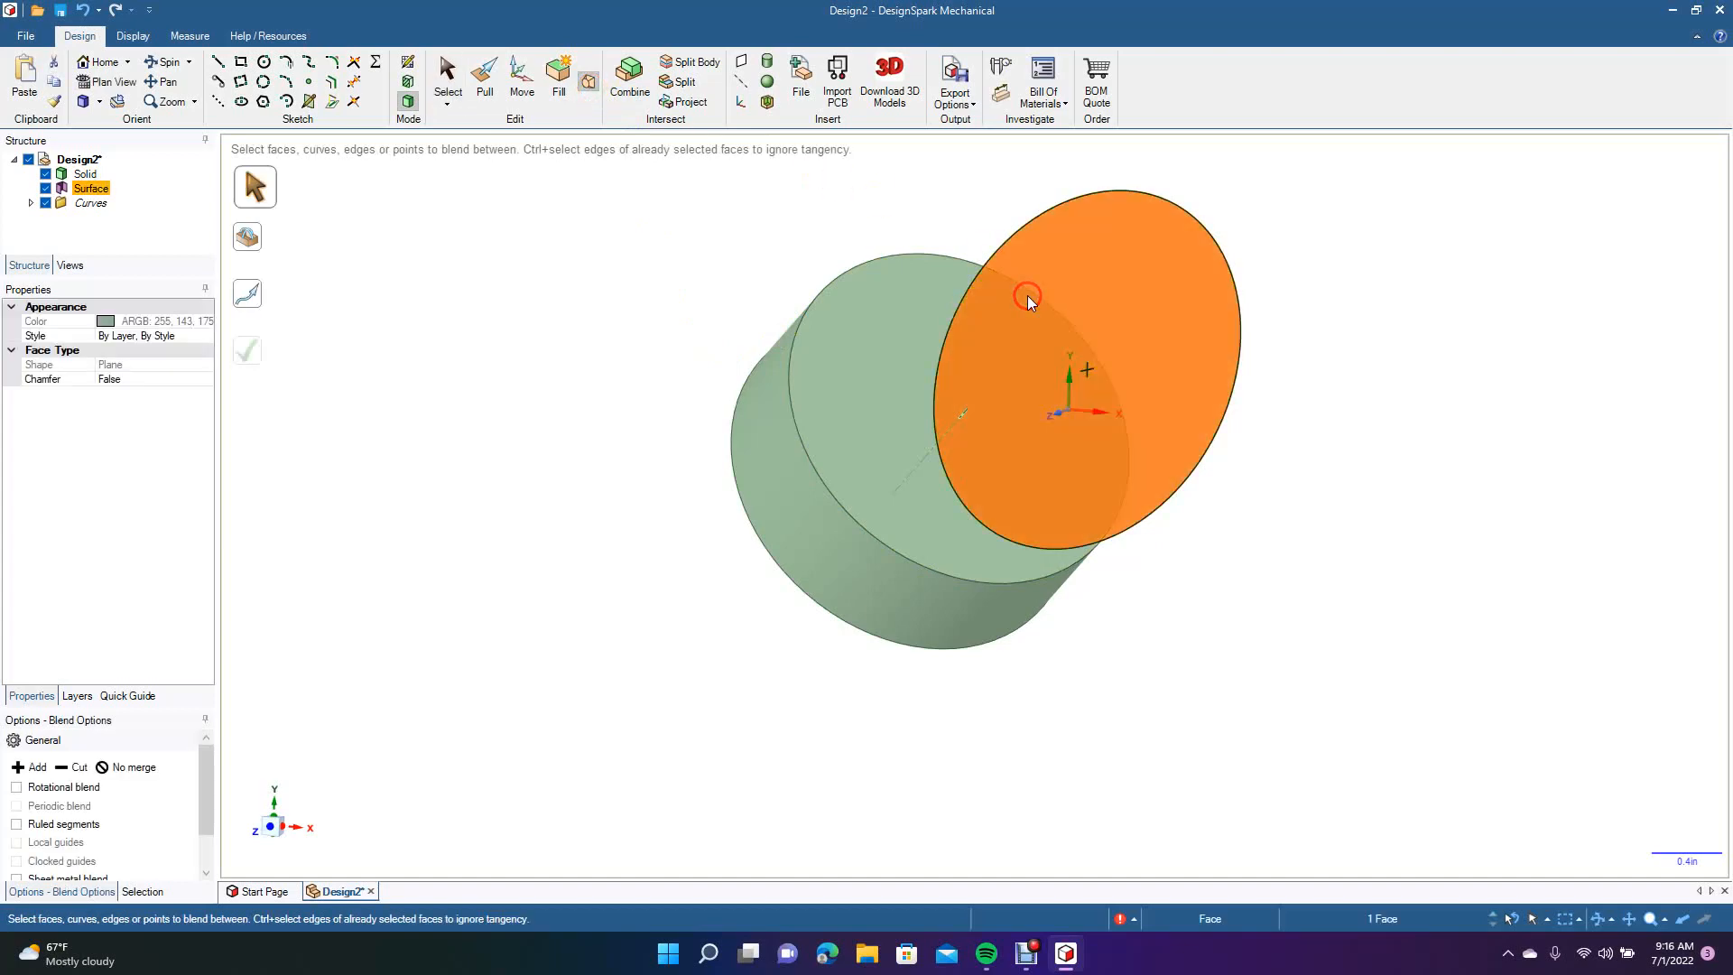
pyautogui.click(889, 335)
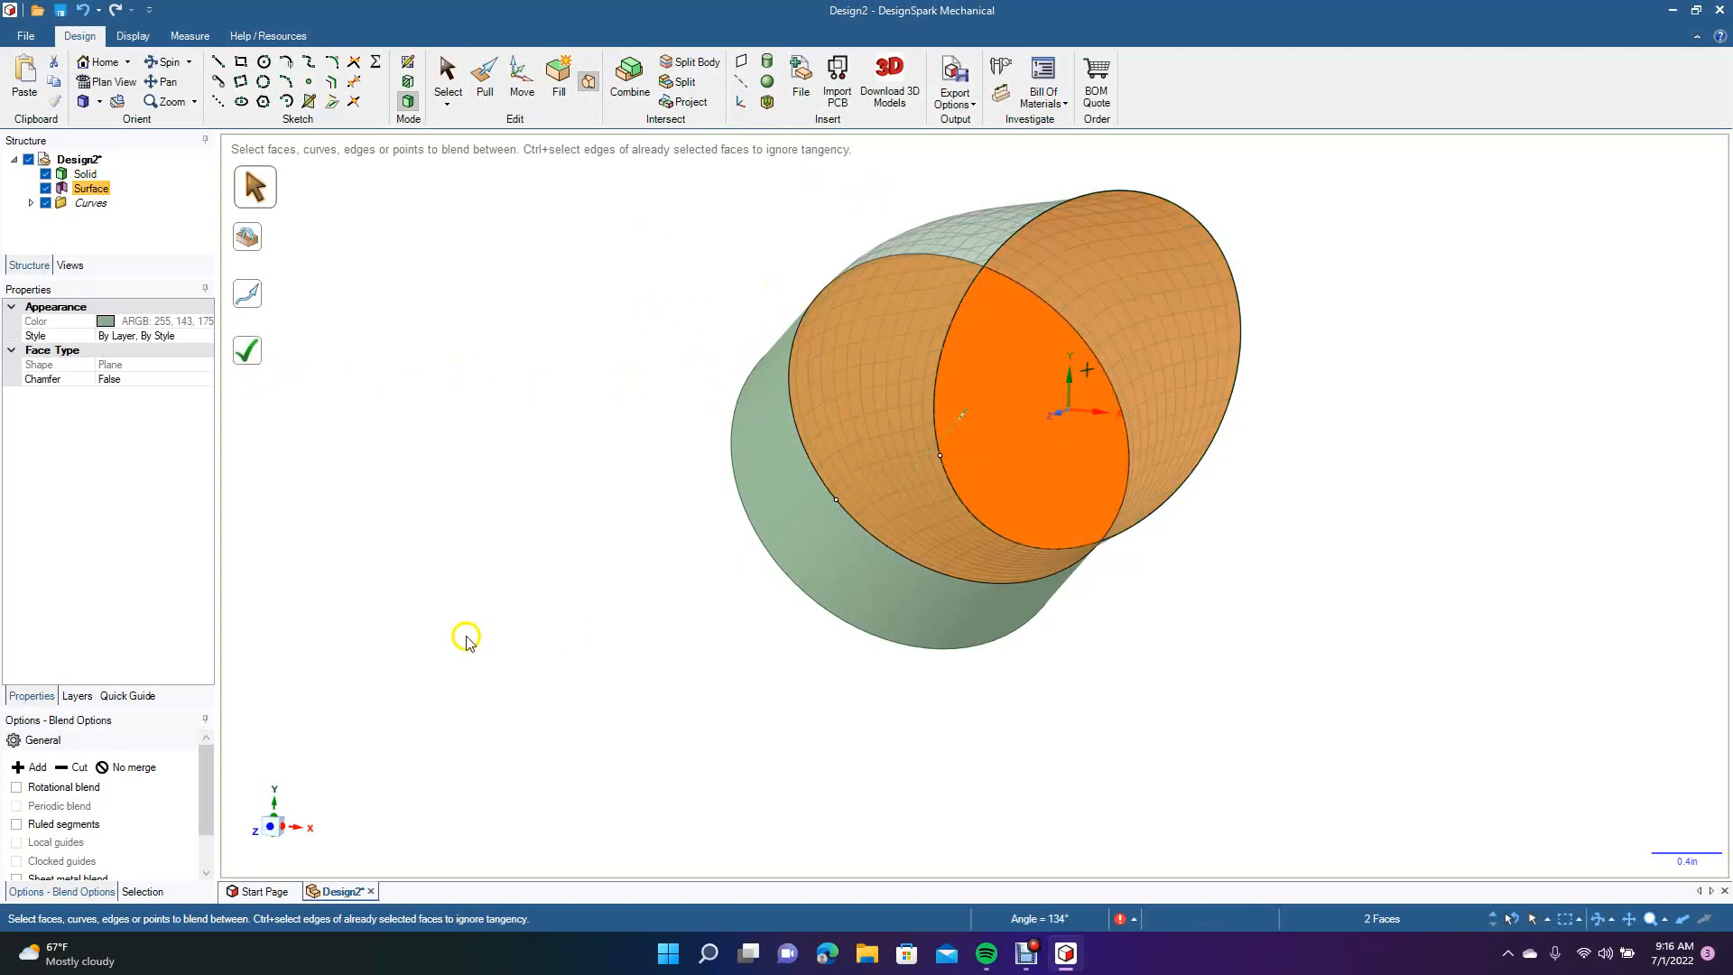
pyautogui.click(17, 824)
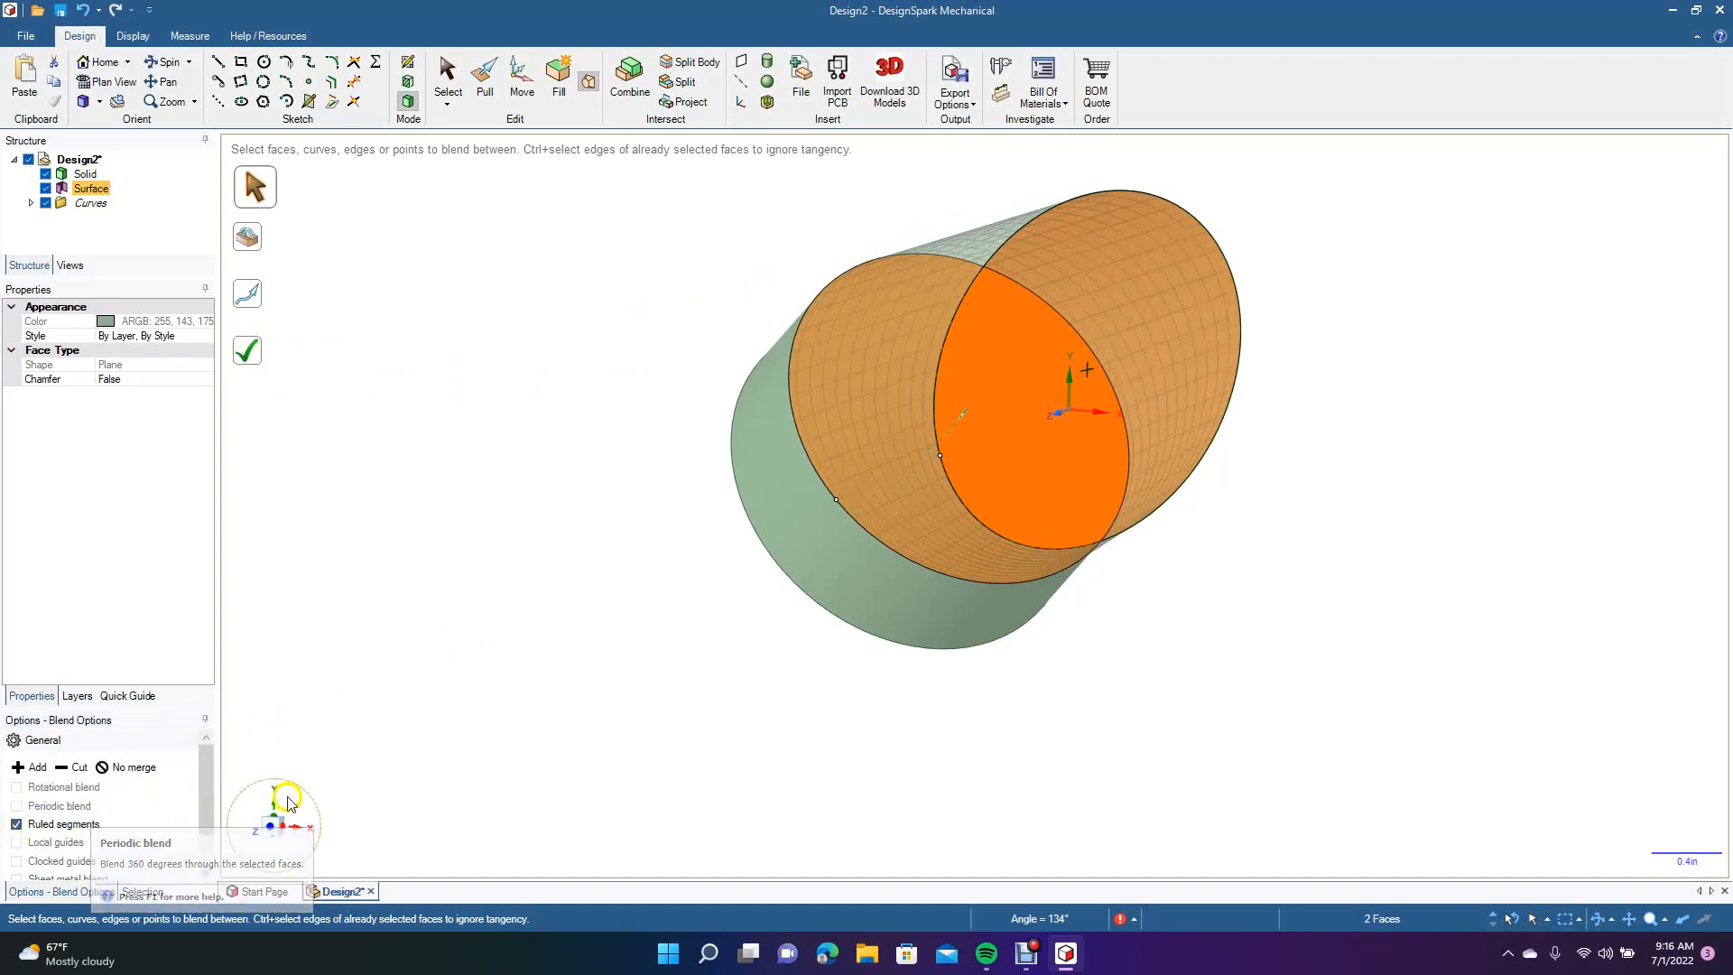
pyautogui.click(21, 790)
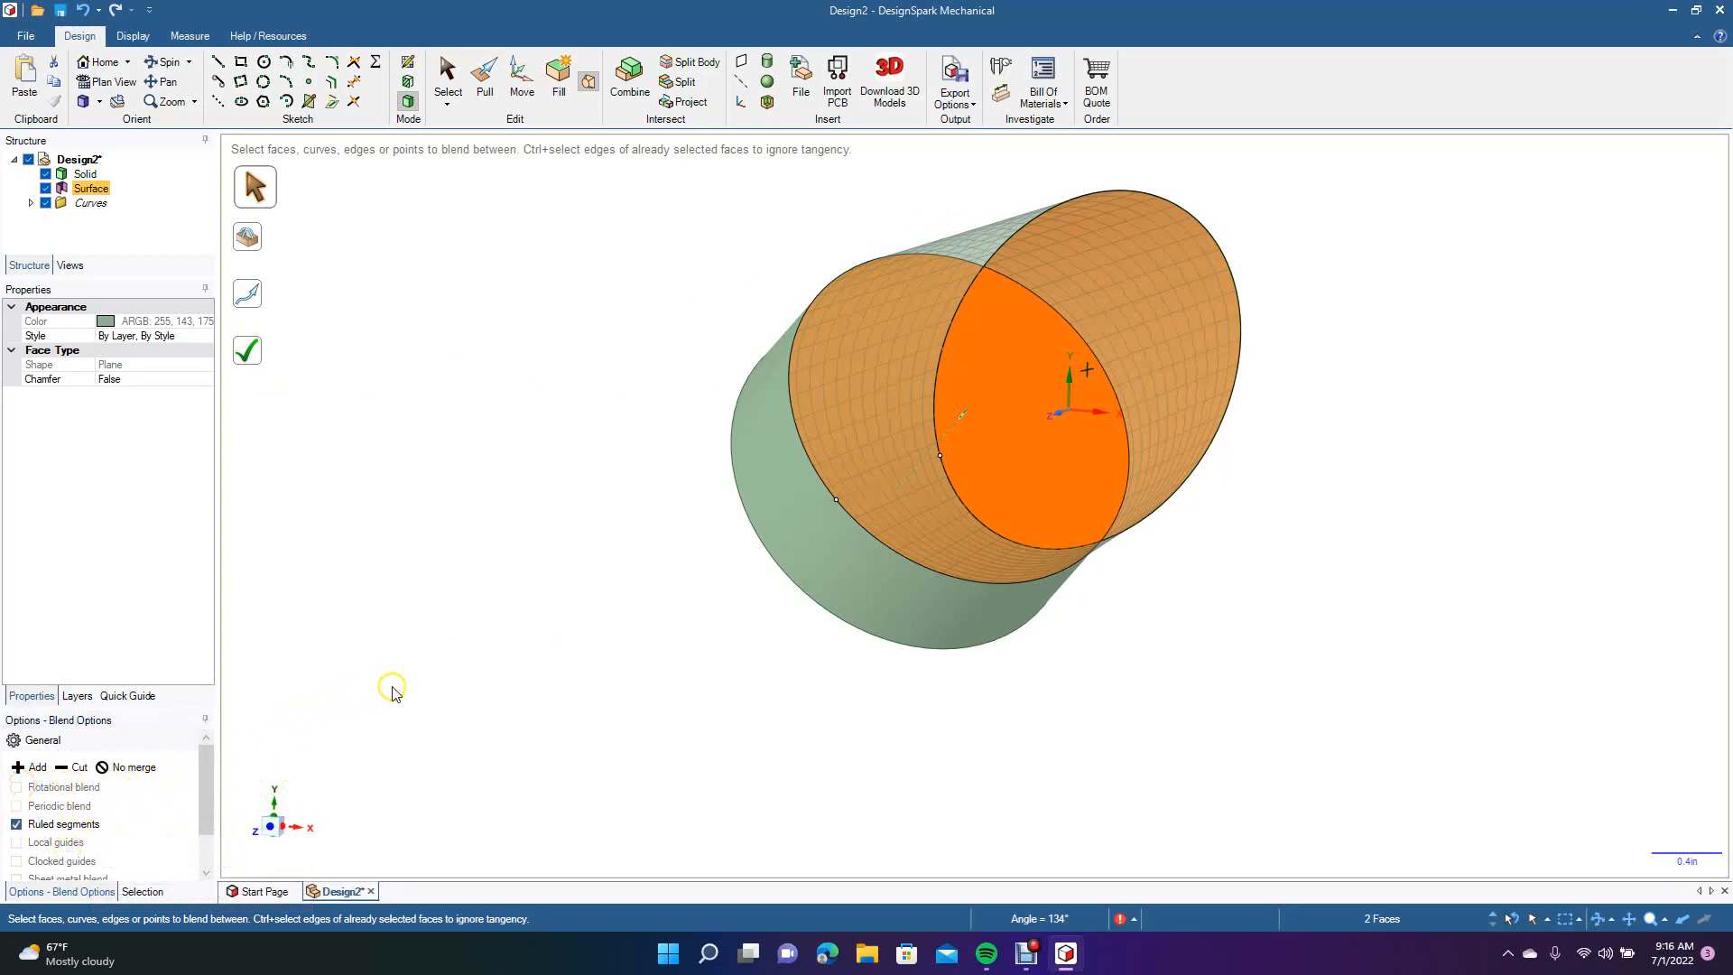
pyautogui.press('Escape')
pyautogui.click(470, 390)
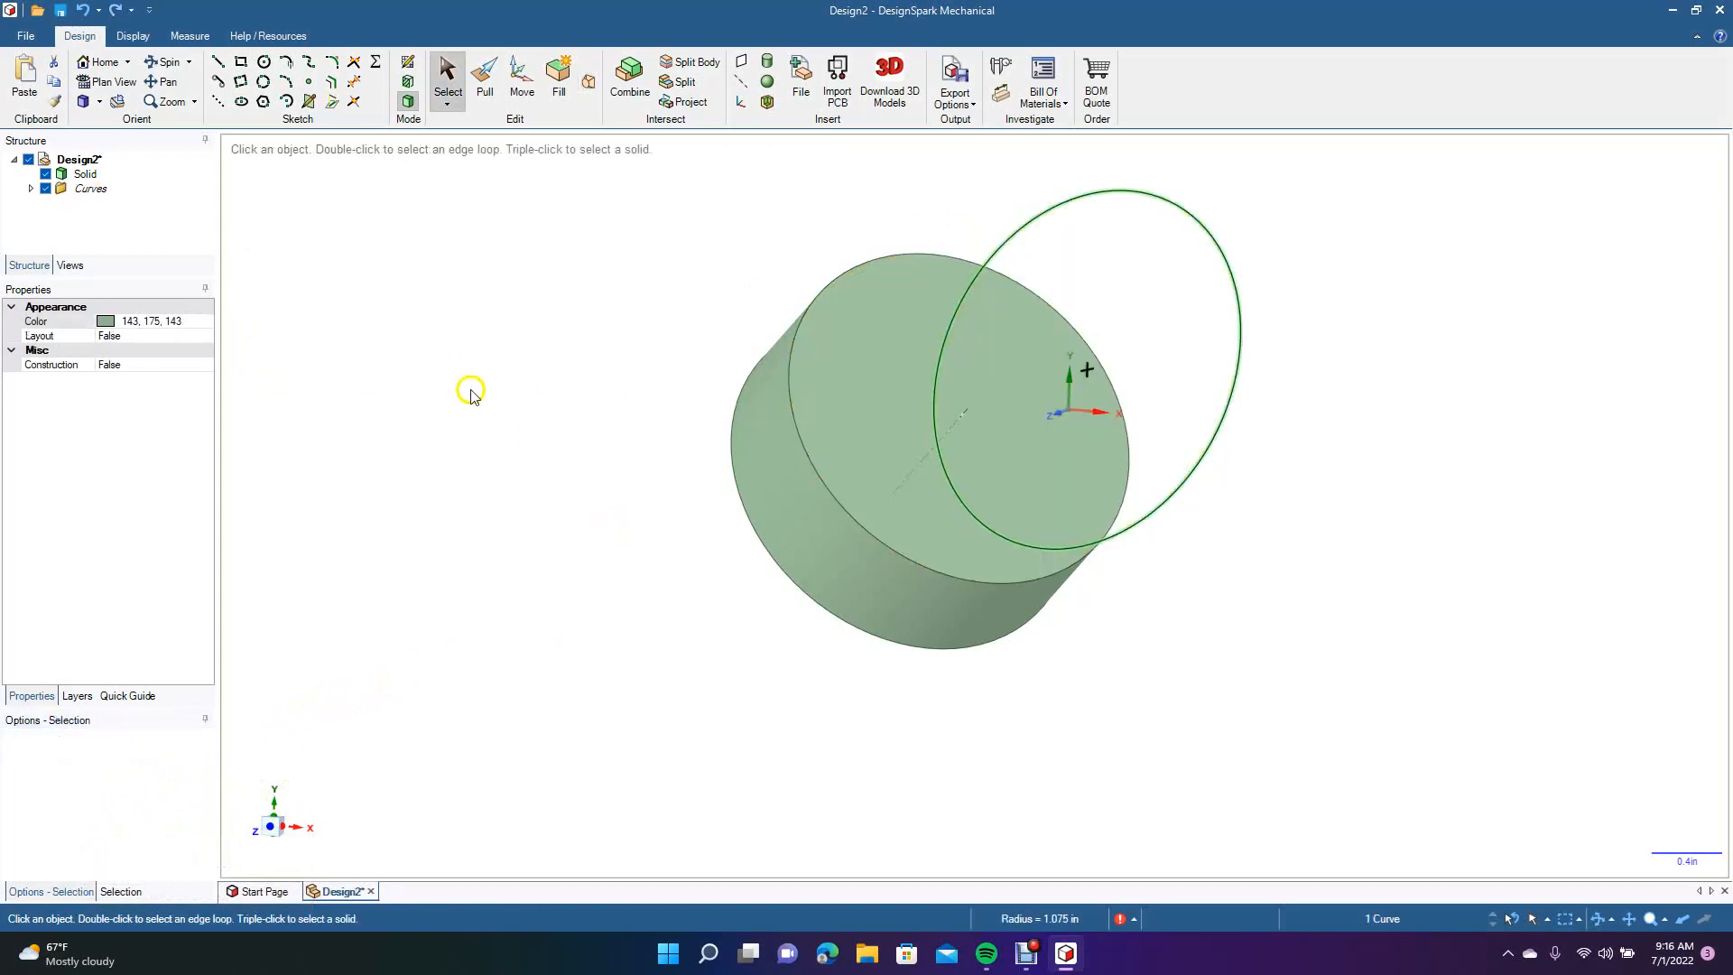
# Fill the offset circle into a surface again and choose the cylinder's upper face and that surface for a Blend.
pyautogui.click(590, 84)
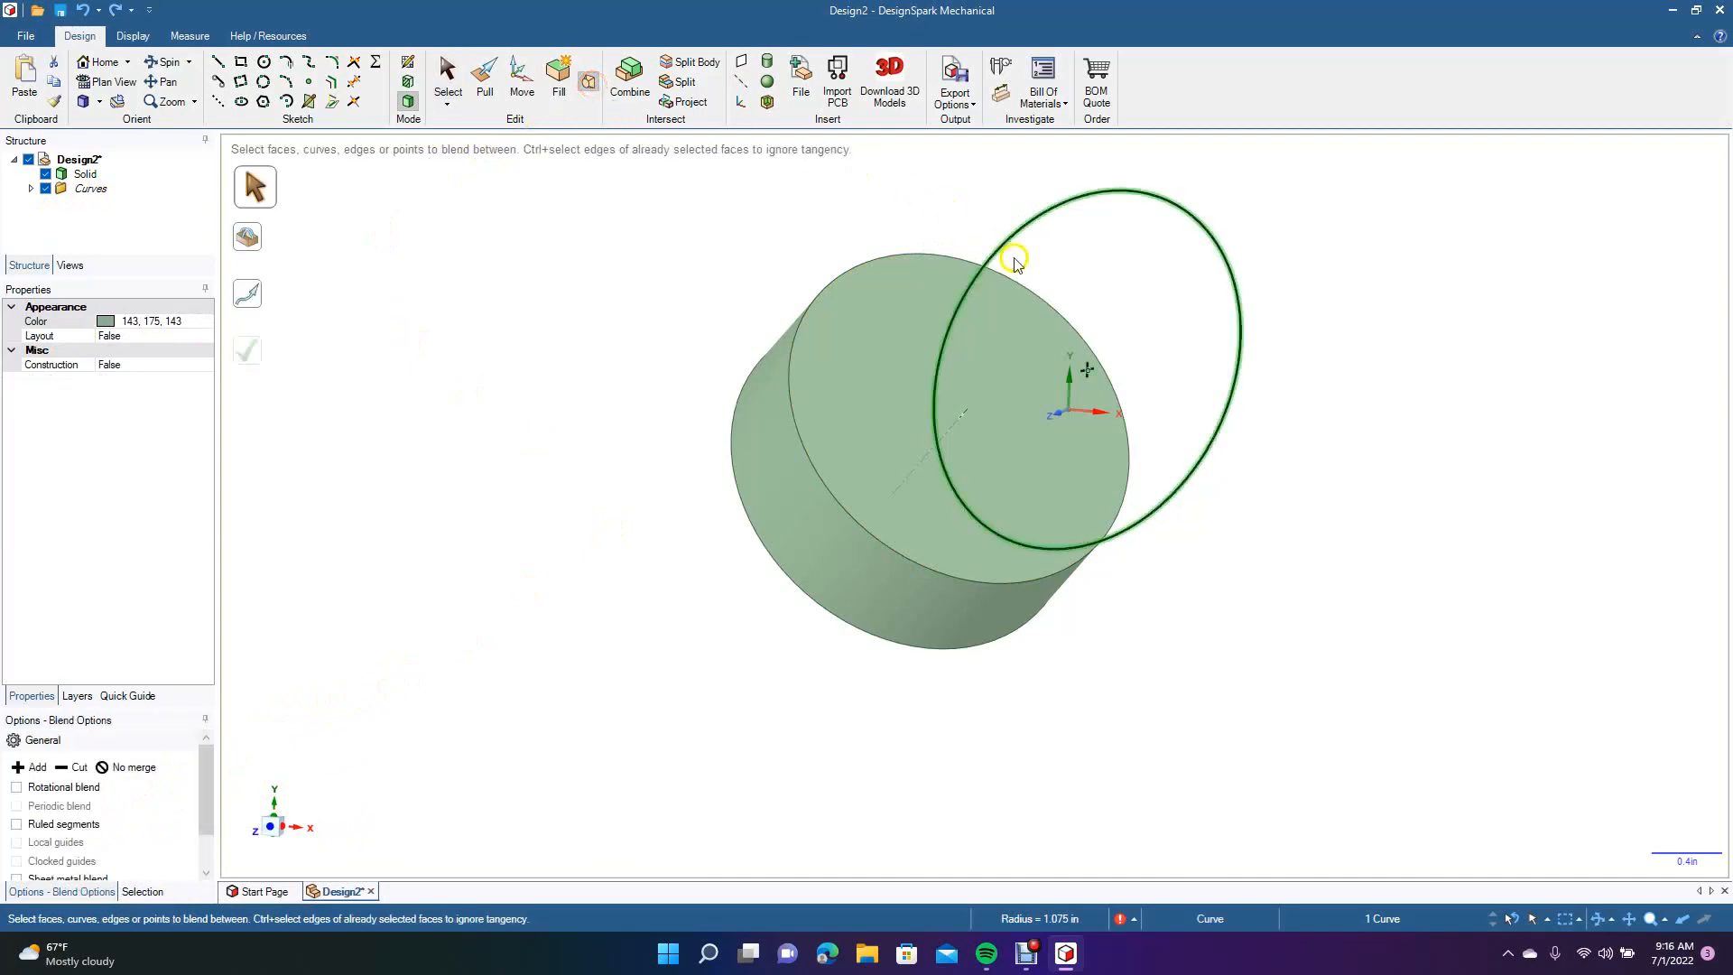
pyautogui.click(559, 77)
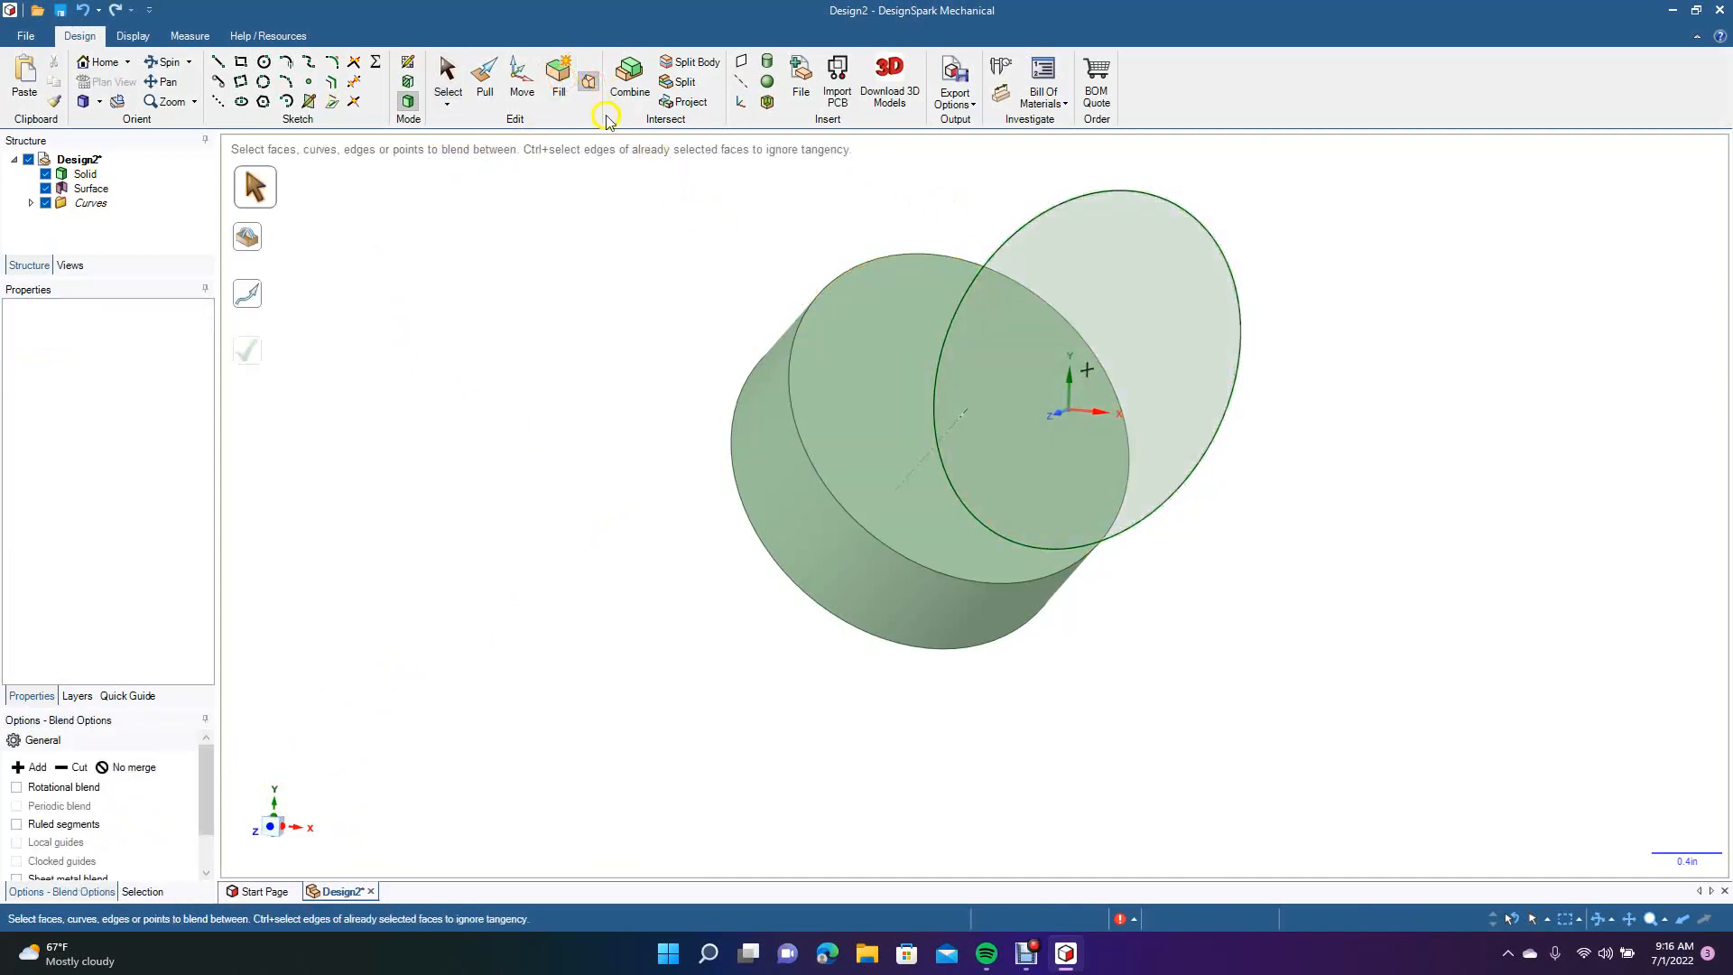
pyautogui.click(847, 321)
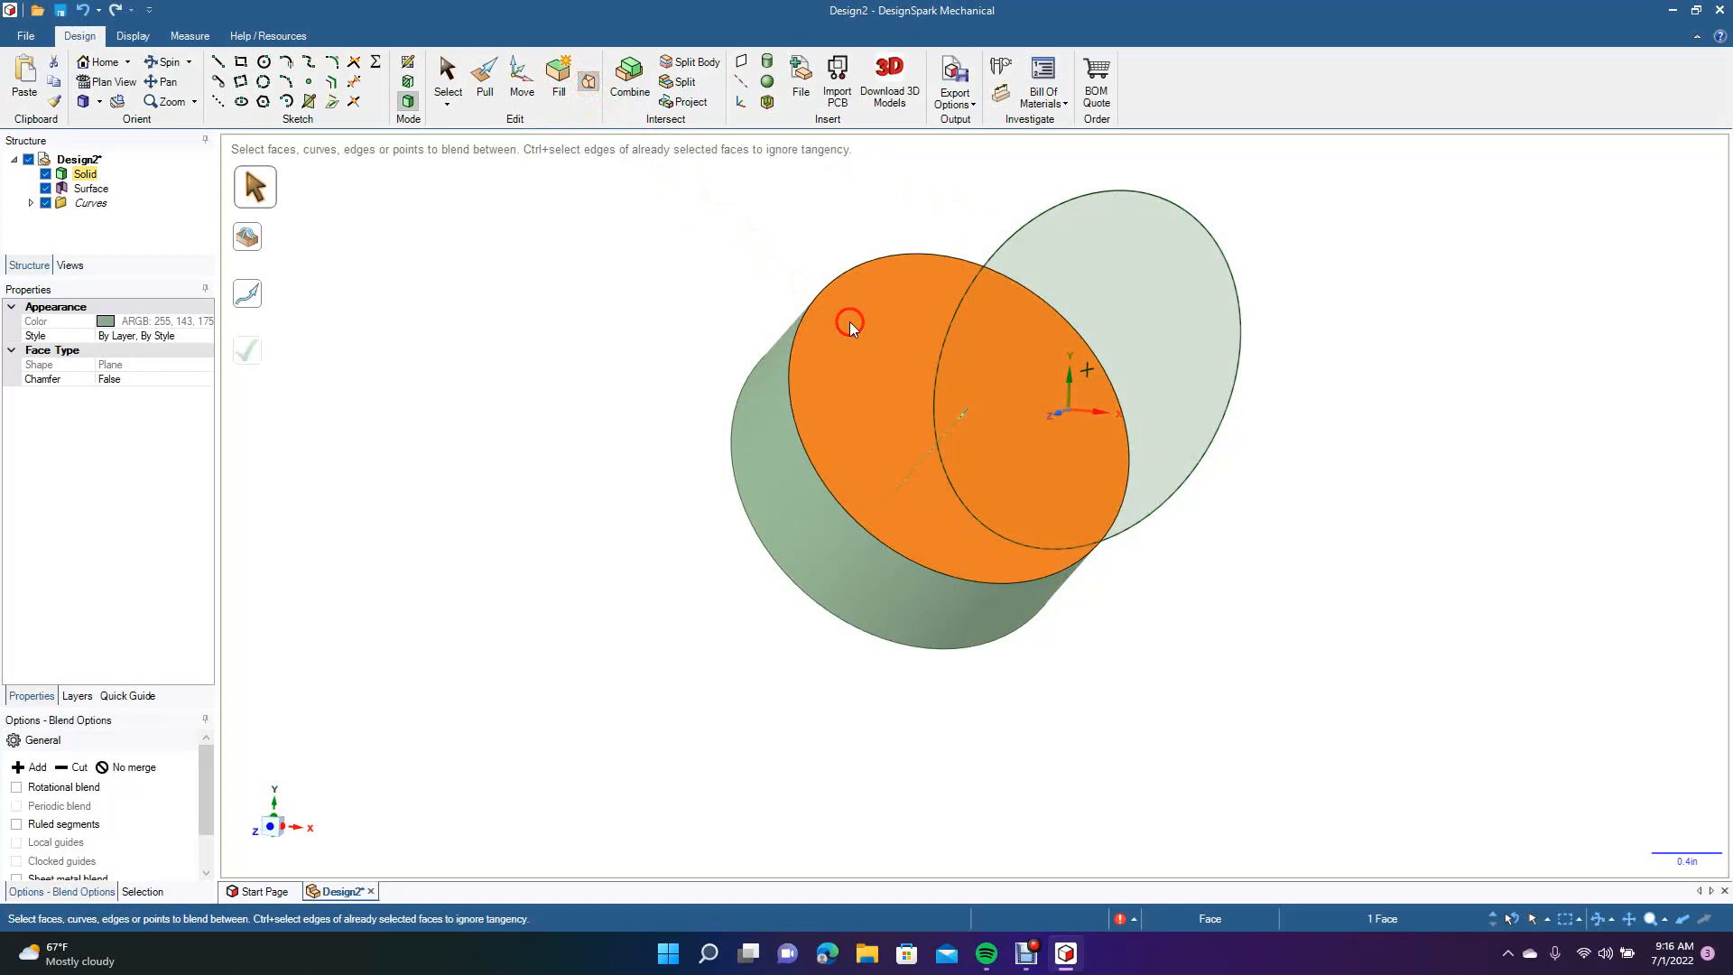
pyautogui.click(1088, 274)
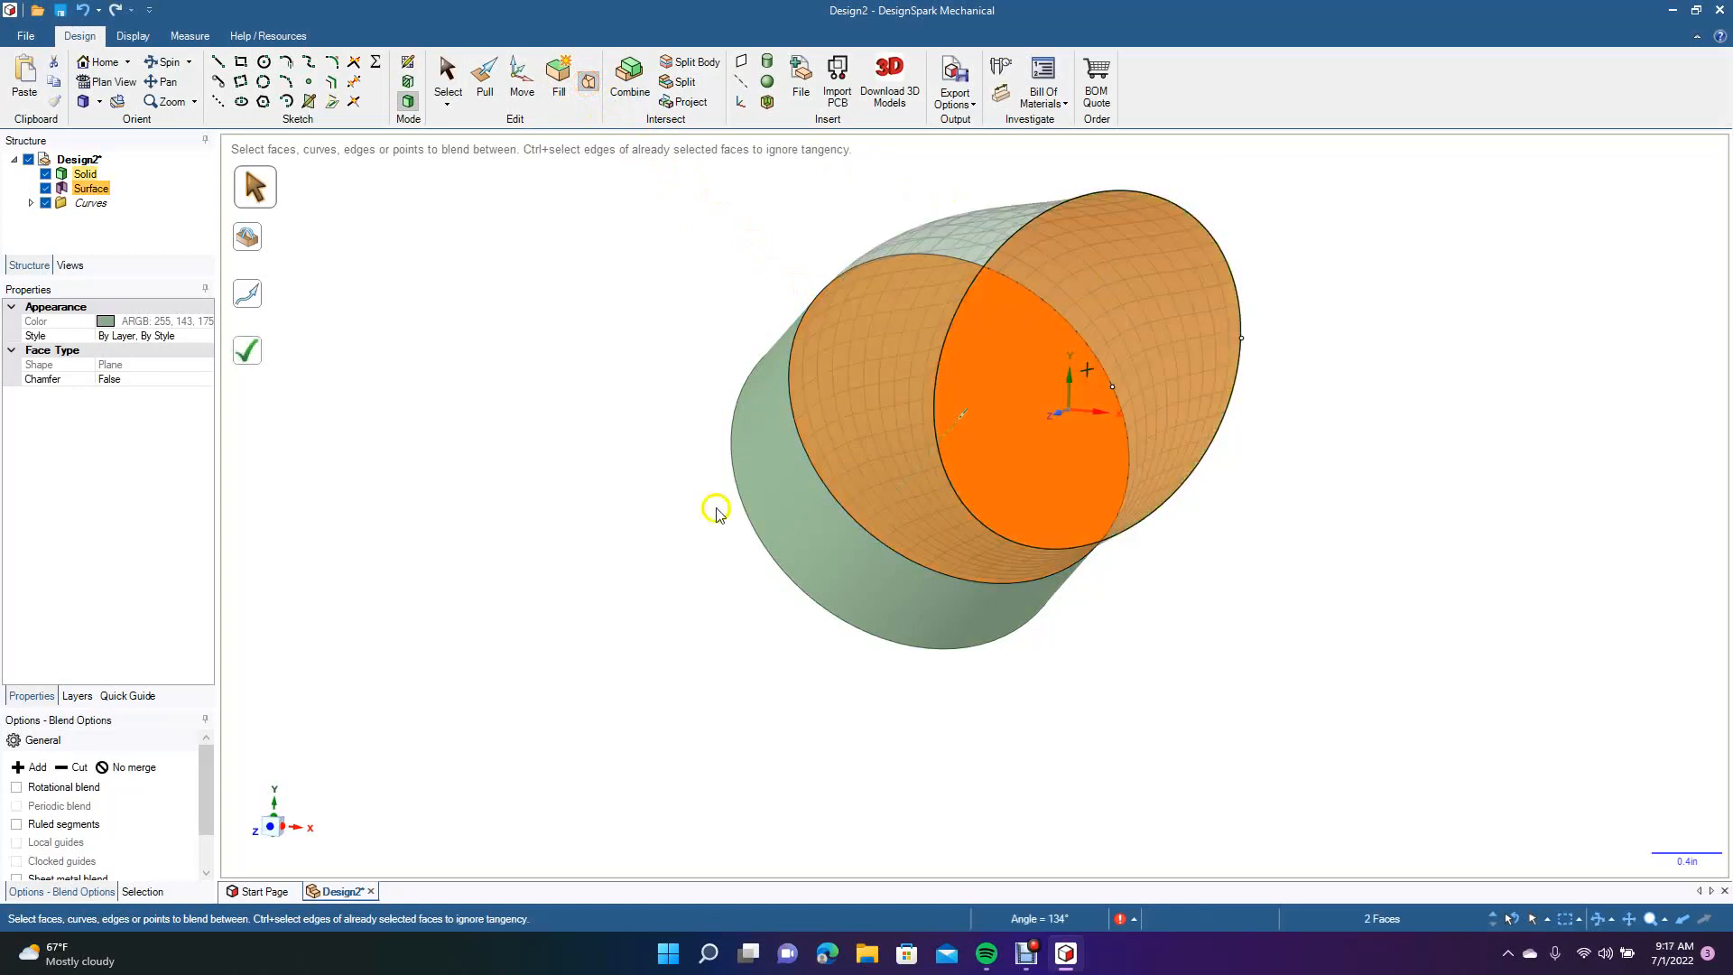
# Try the Ruled segments option, switch to Rotational blend, and complete the blend between the cylinder's upper face and the circular surface.
pyautogui.moveTo(205, 788)
pyautogui.mouseDown()
pyautogui.moveTo(216, 830)
pyautogui.moveTo(211, 782)
pyautogui.mouseUp()
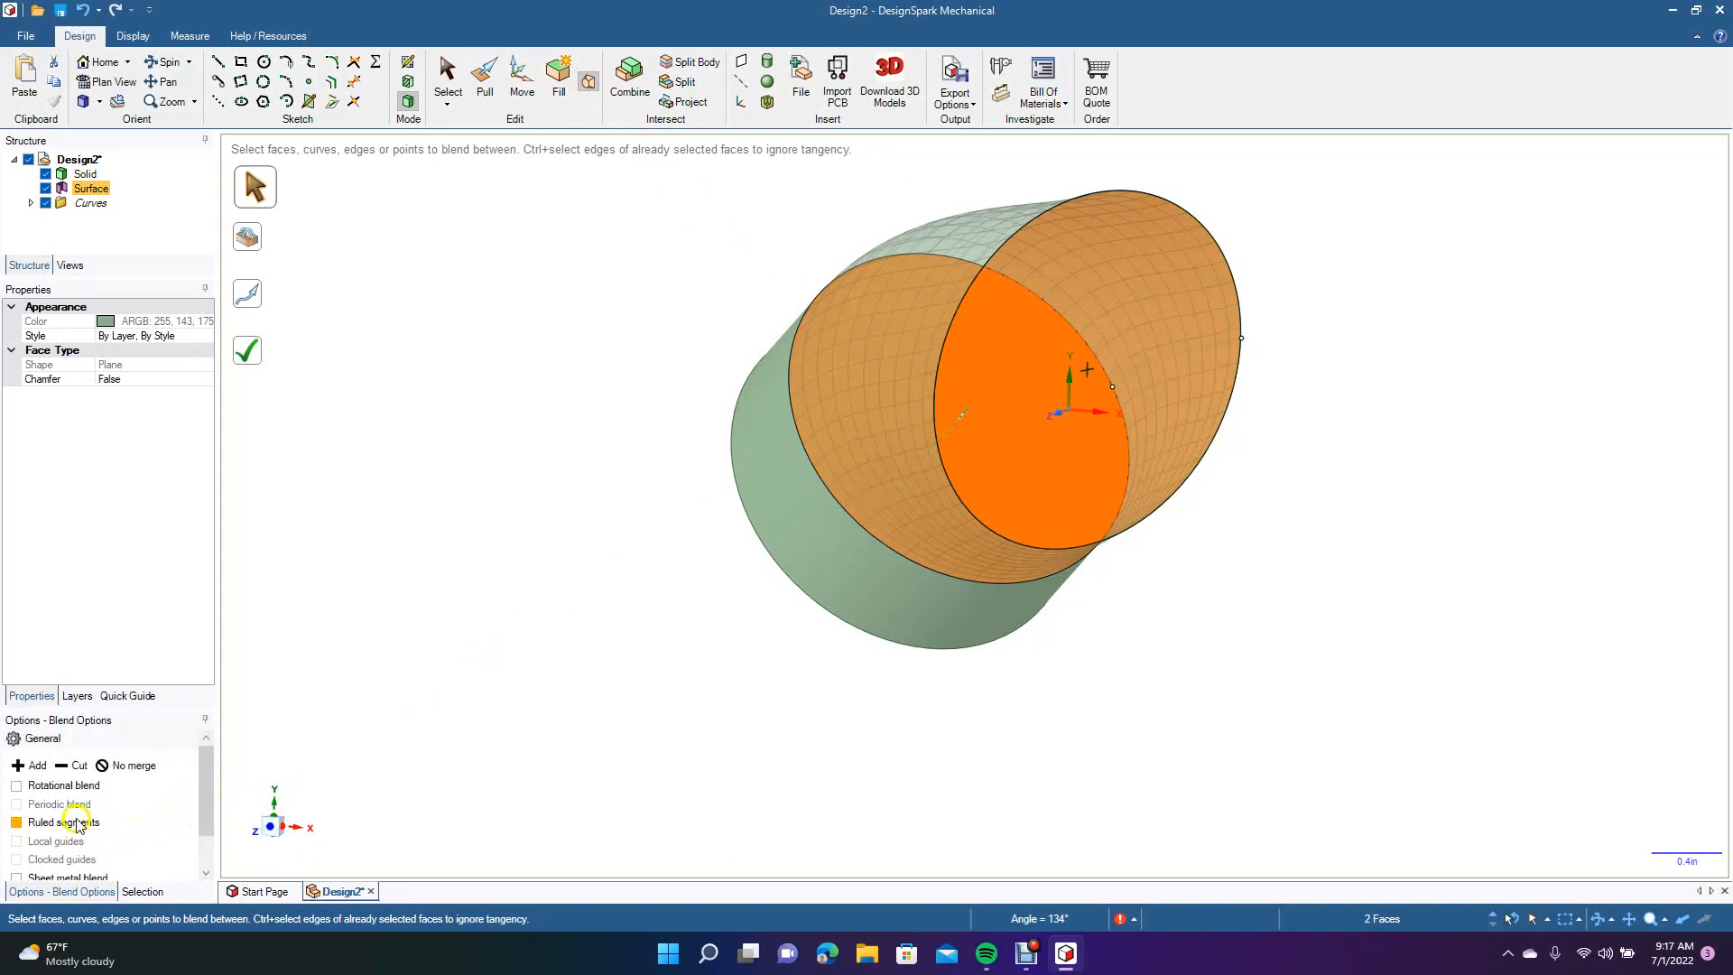
pyautogui.click(55, 822)
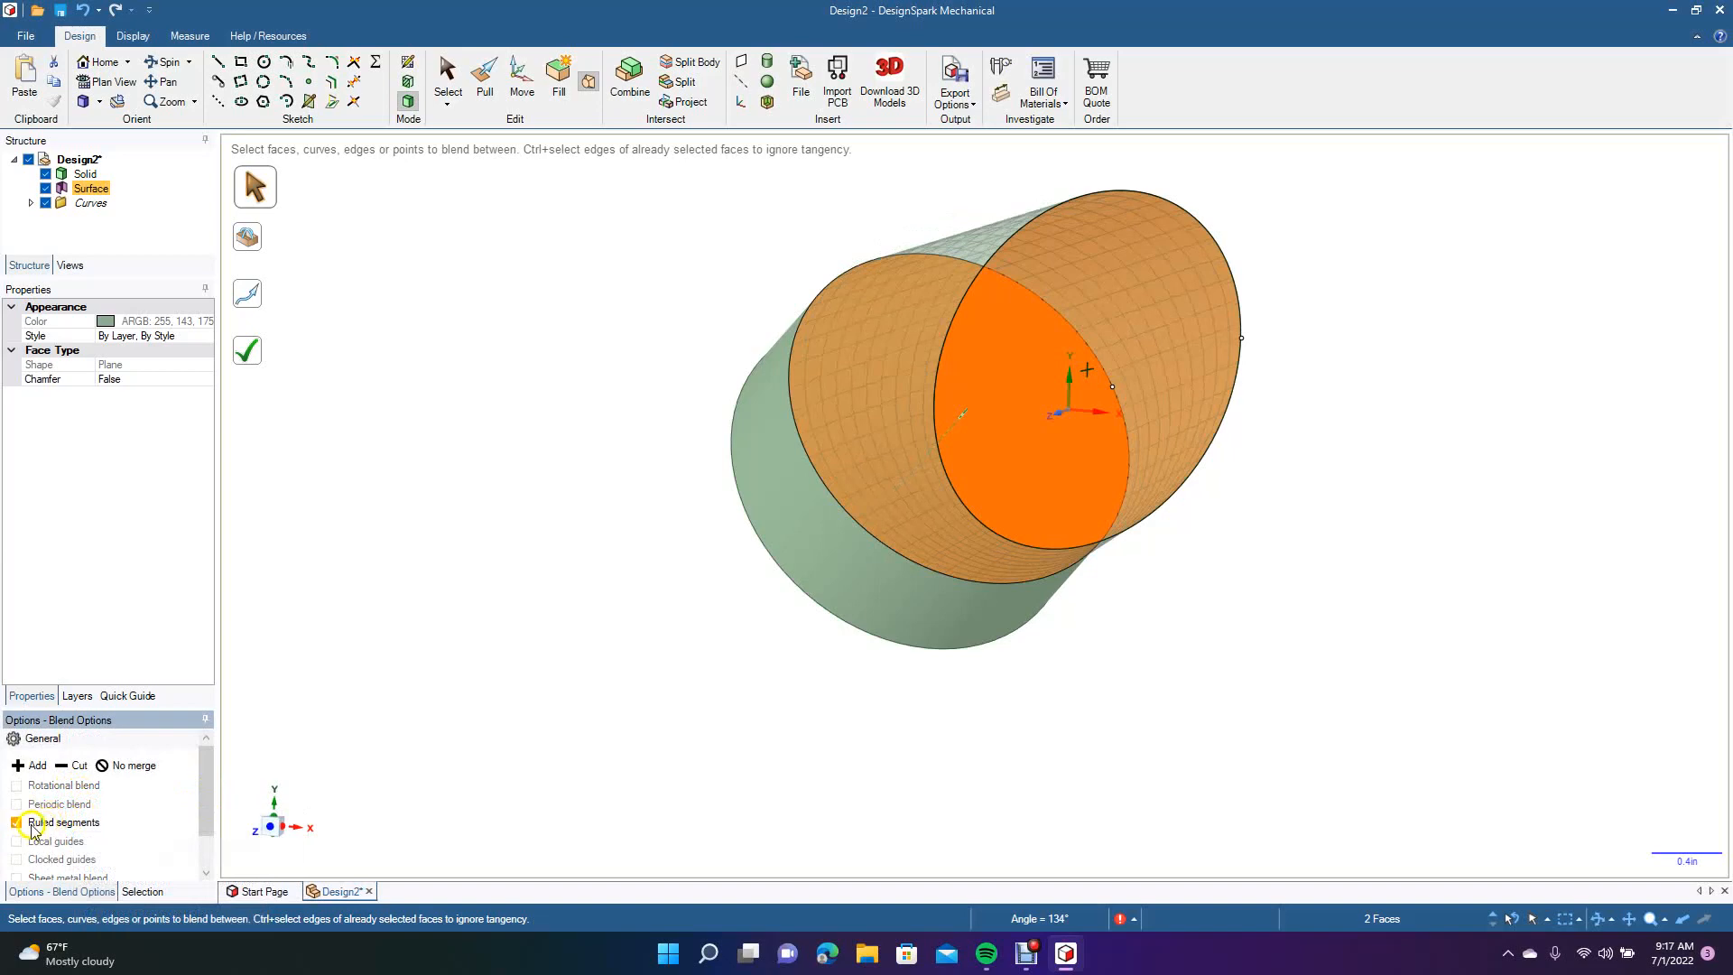
pyautogui.click(17, 785)
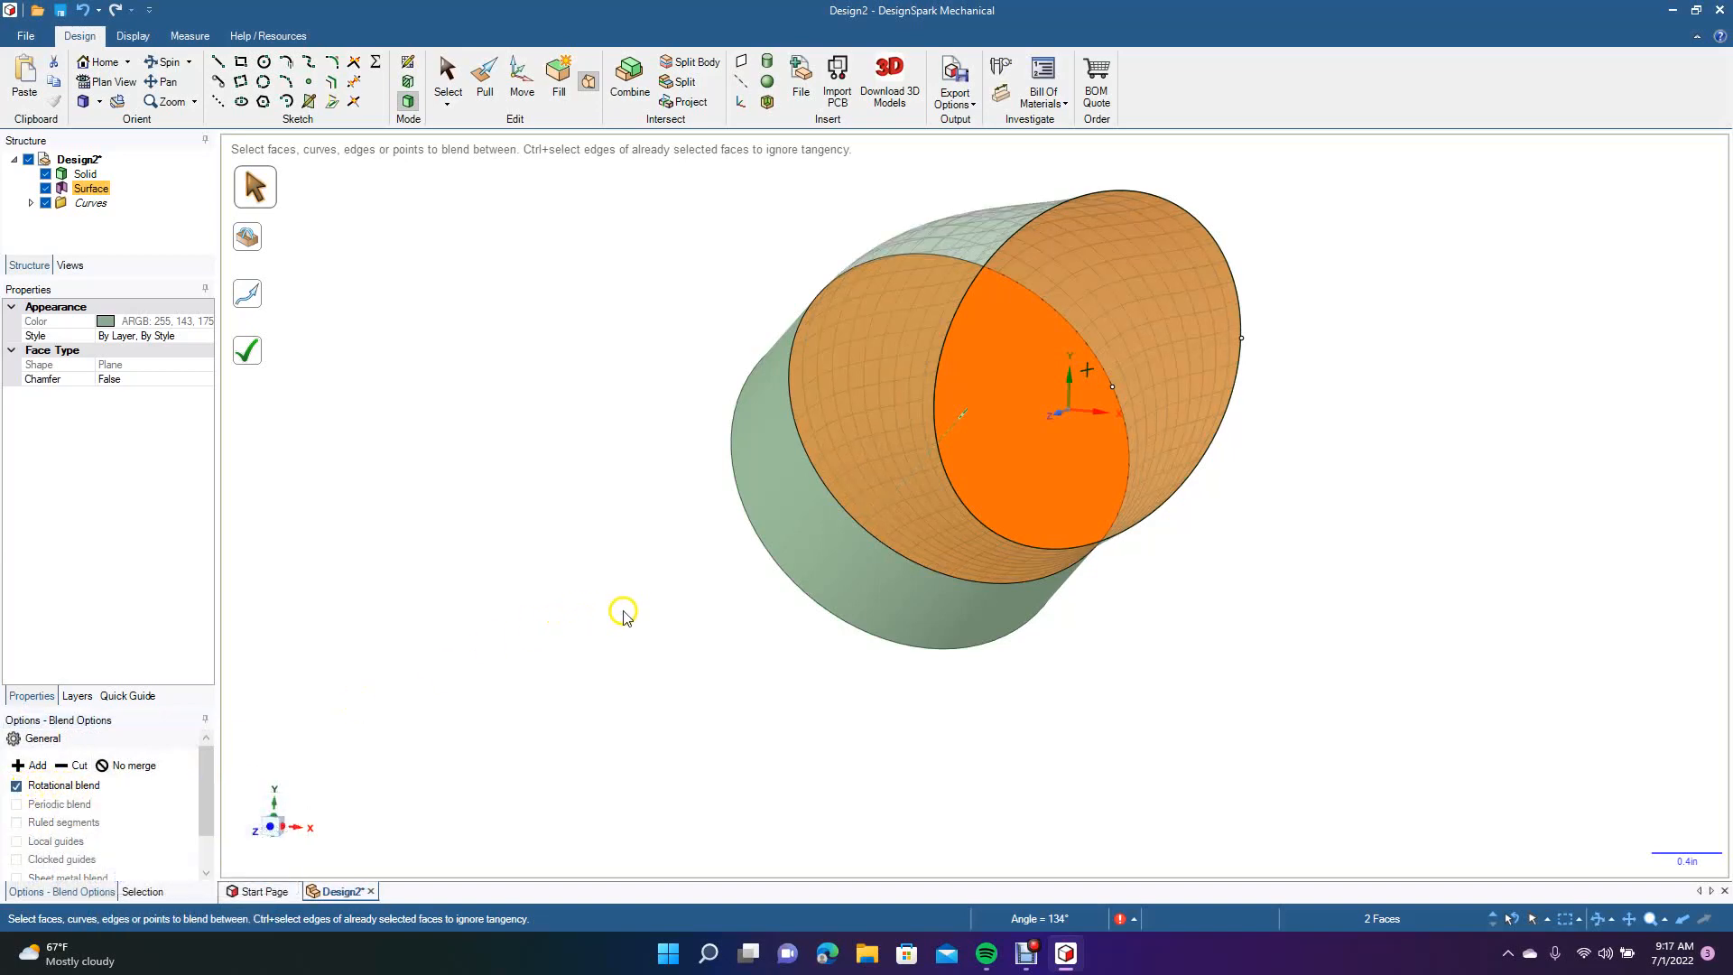
pyautogui.click(659, 599)
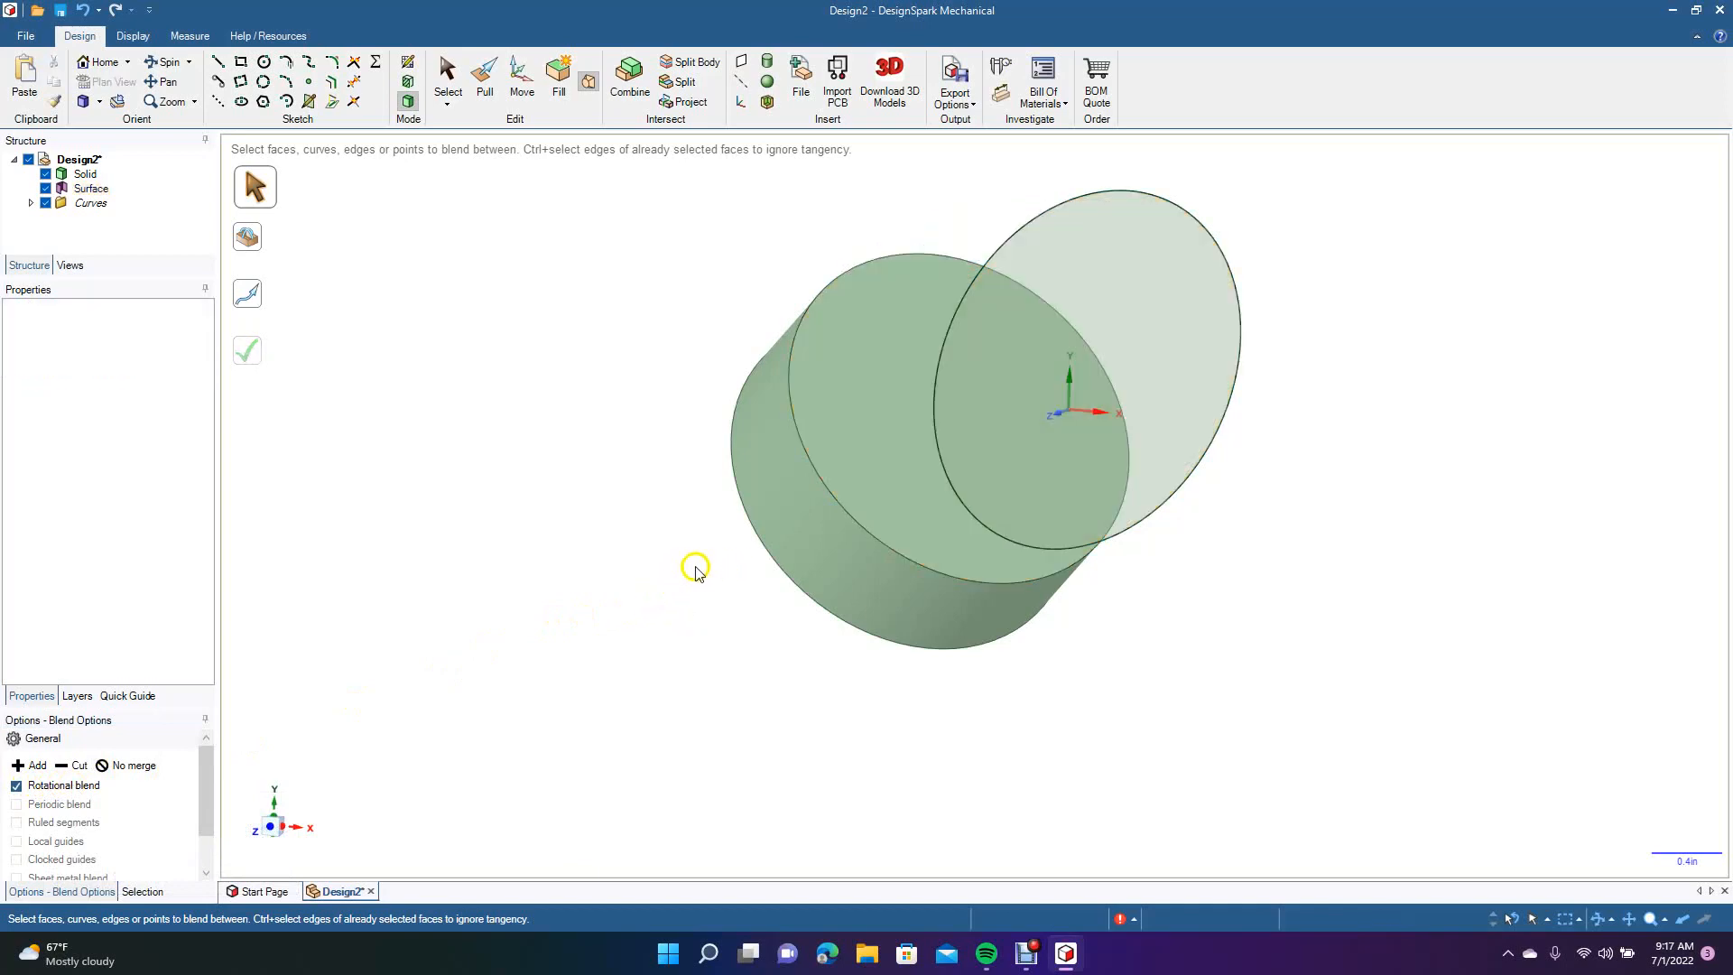
pyautogui.click(875, 329)
pyautogui.click(1080, 285)
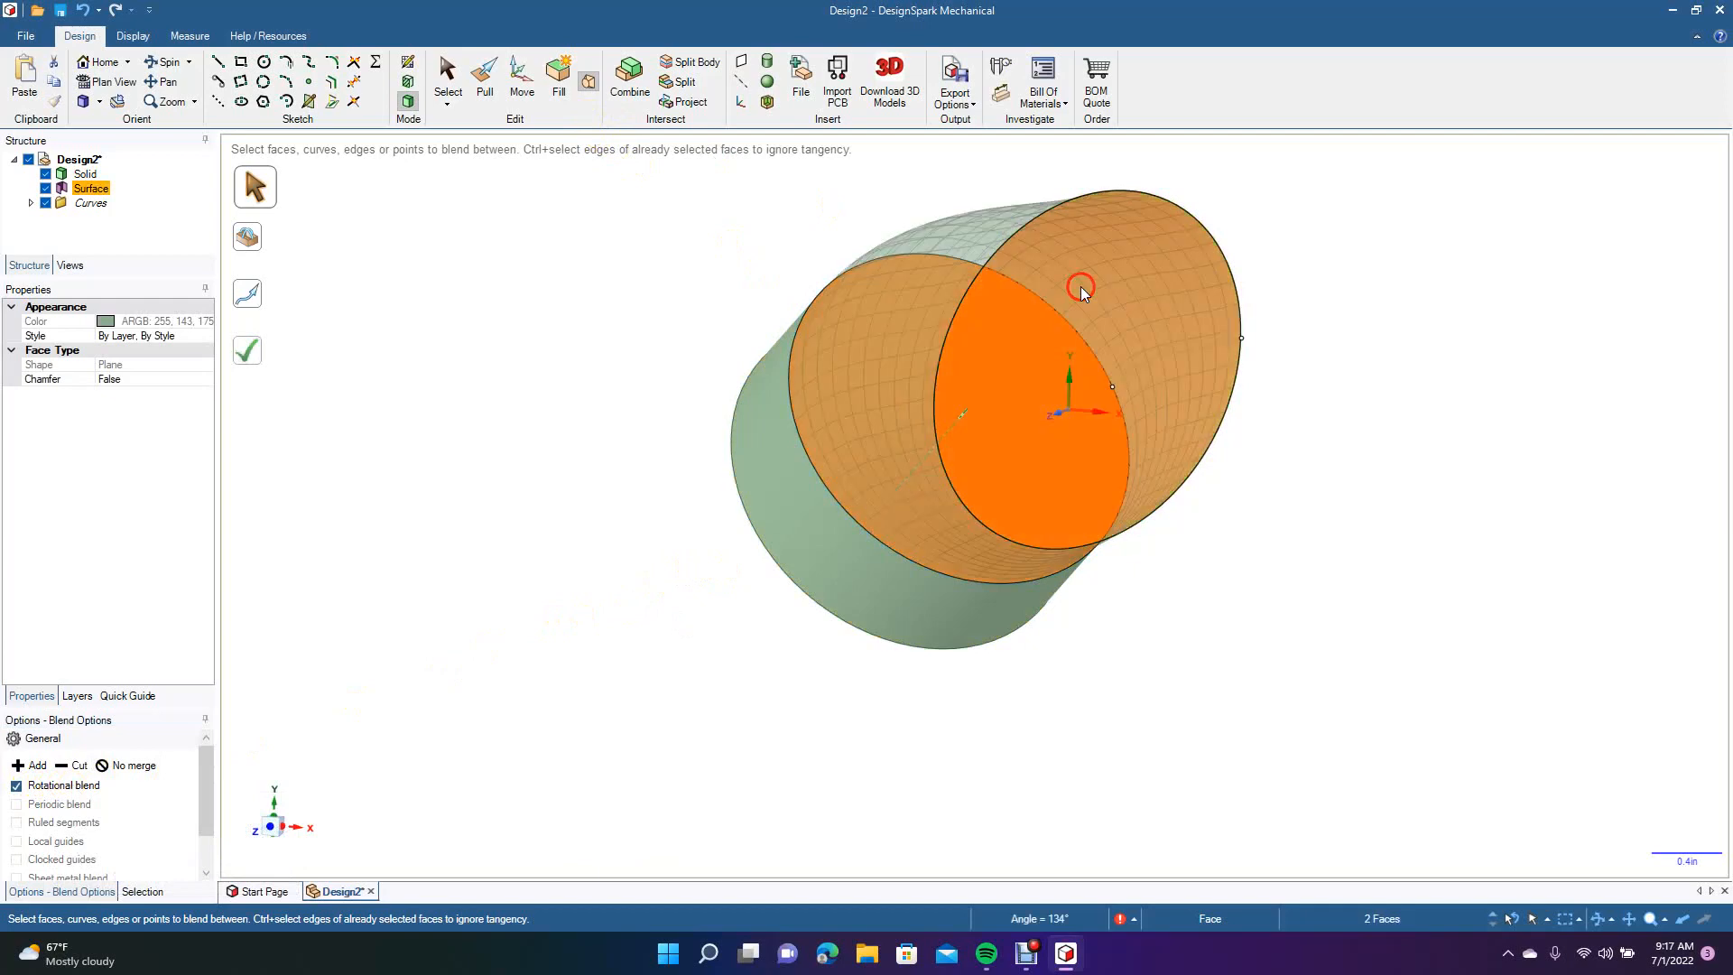
pyautogui.click(251, 352)
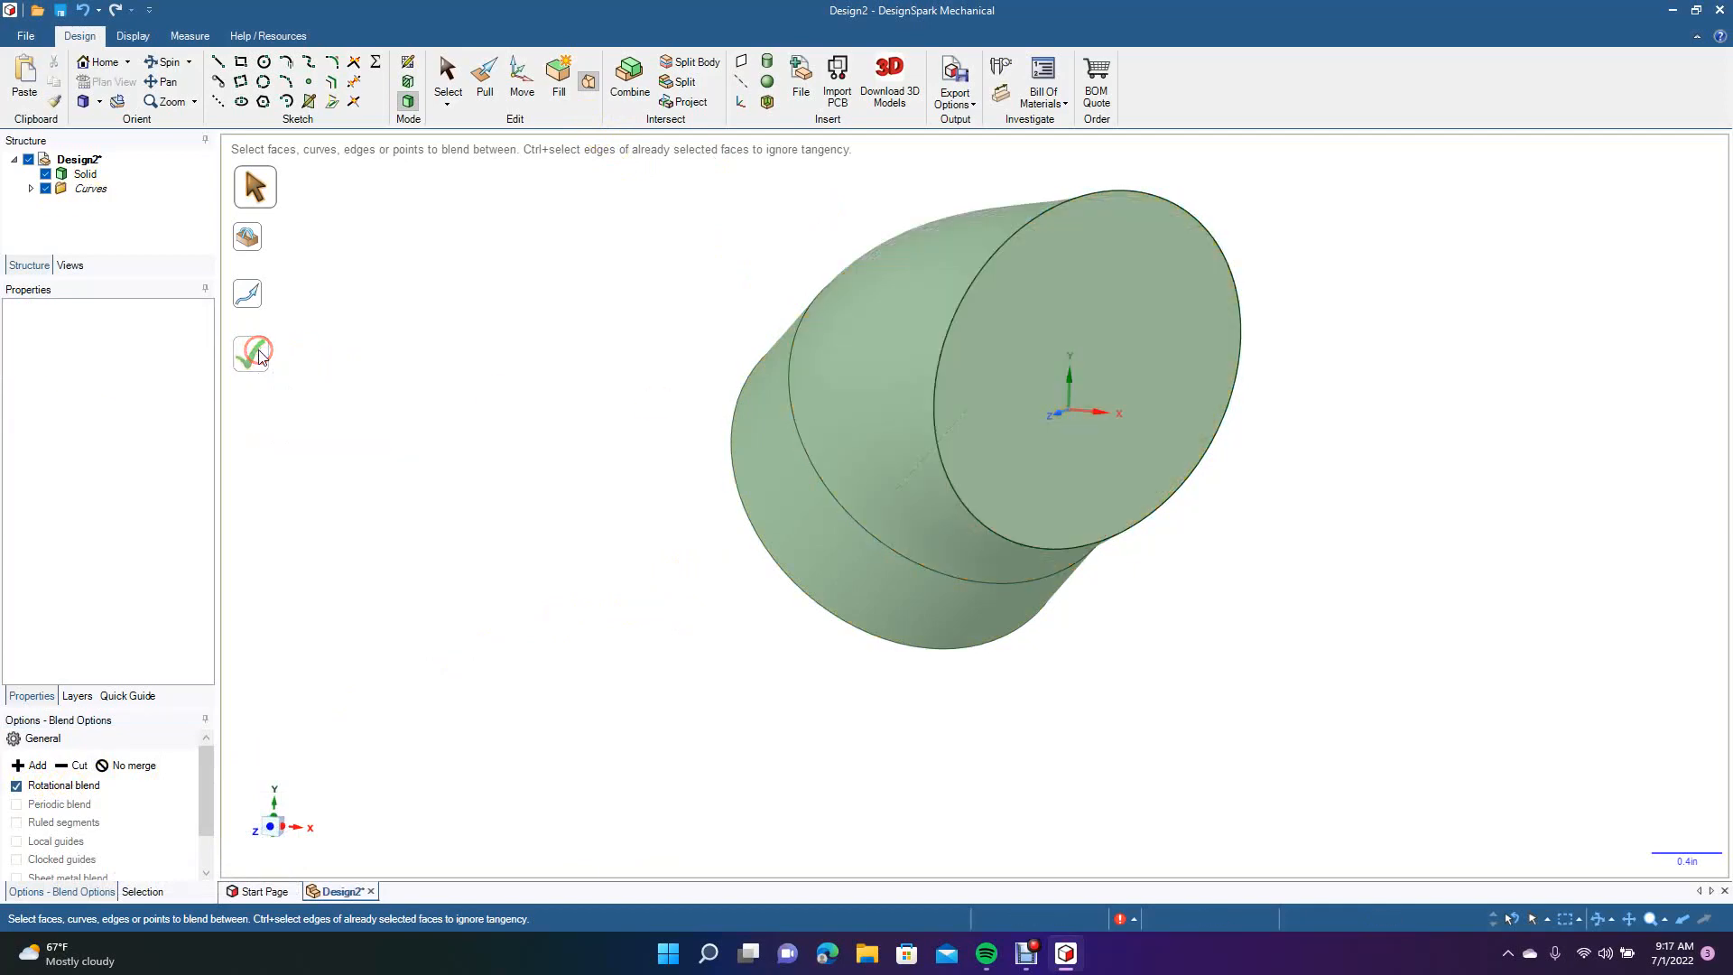
pyautogui.click(166, 61)
pyautogui.moveTo(360, 195); pyautogui.dragTo(538, 313)
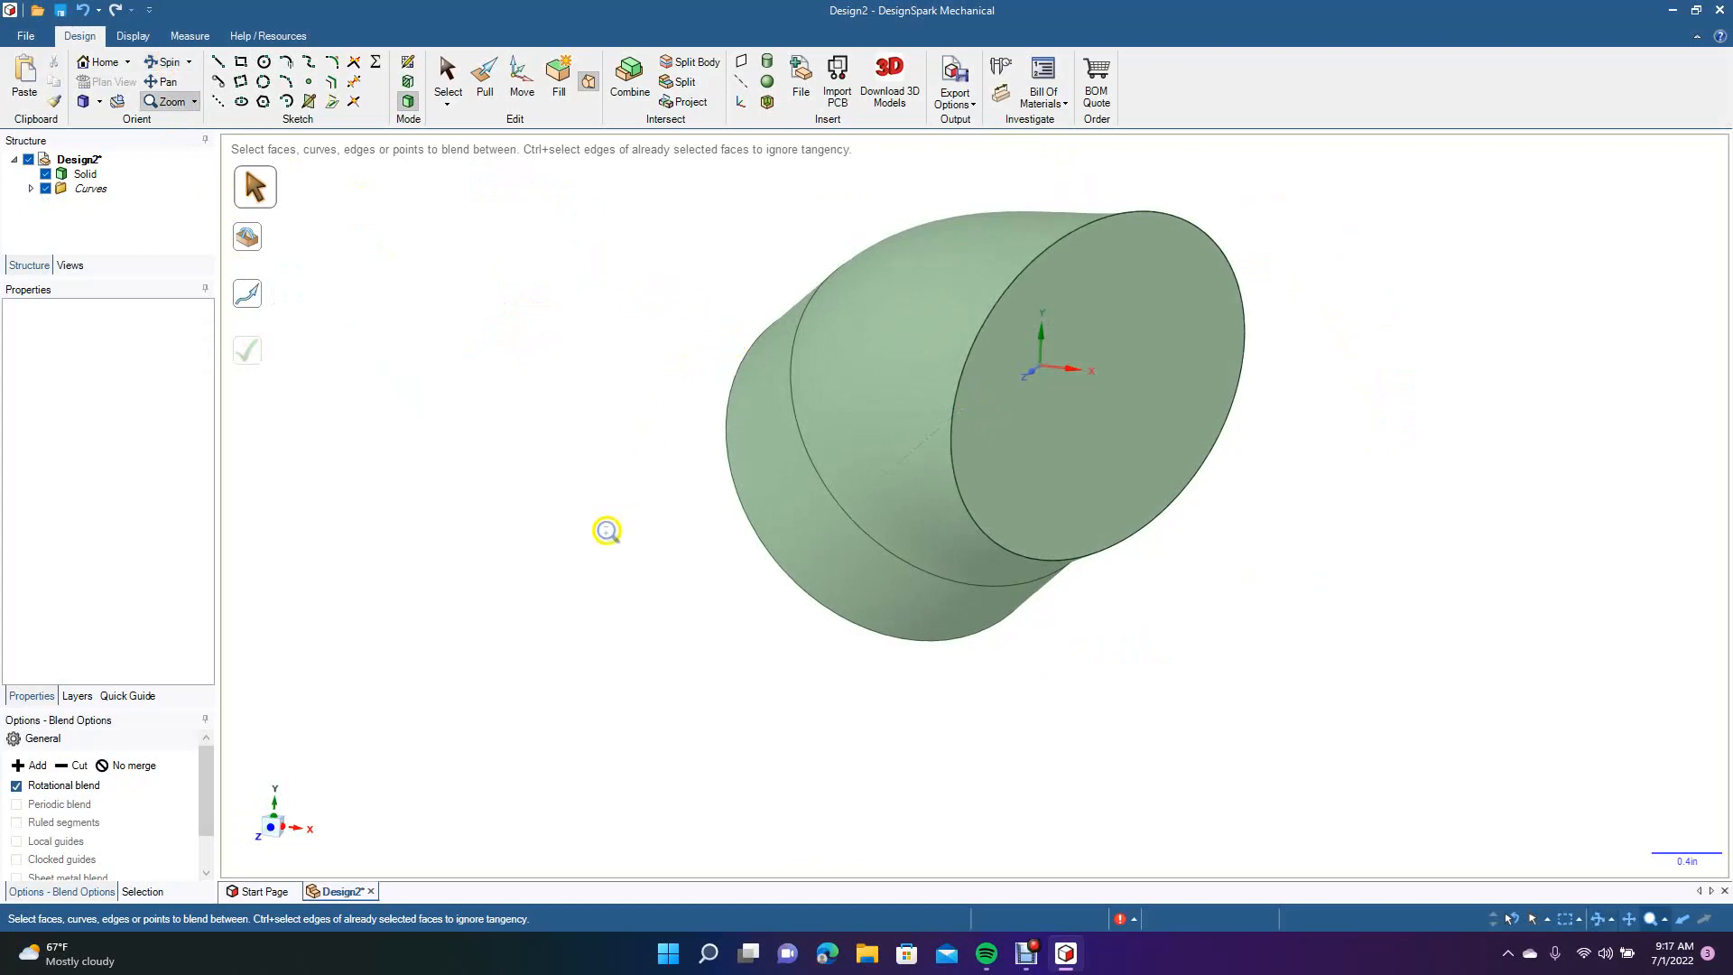
# Undo the blend, the filled surface, the circle's moves and the pasted curve, leaving only the tilted cylinder.
pyautogui.hotkey('ctrl', 'z')
pyautogui.hotkey('ctrl', 'z')
pyautogui.hotkey('ctrl', 'z')
pyautogui.hotkey('ctrl', 'z')
pyautogui.hotkey('ctrl', 'z')
pyautogui.hotkey('ctrl', 'z')
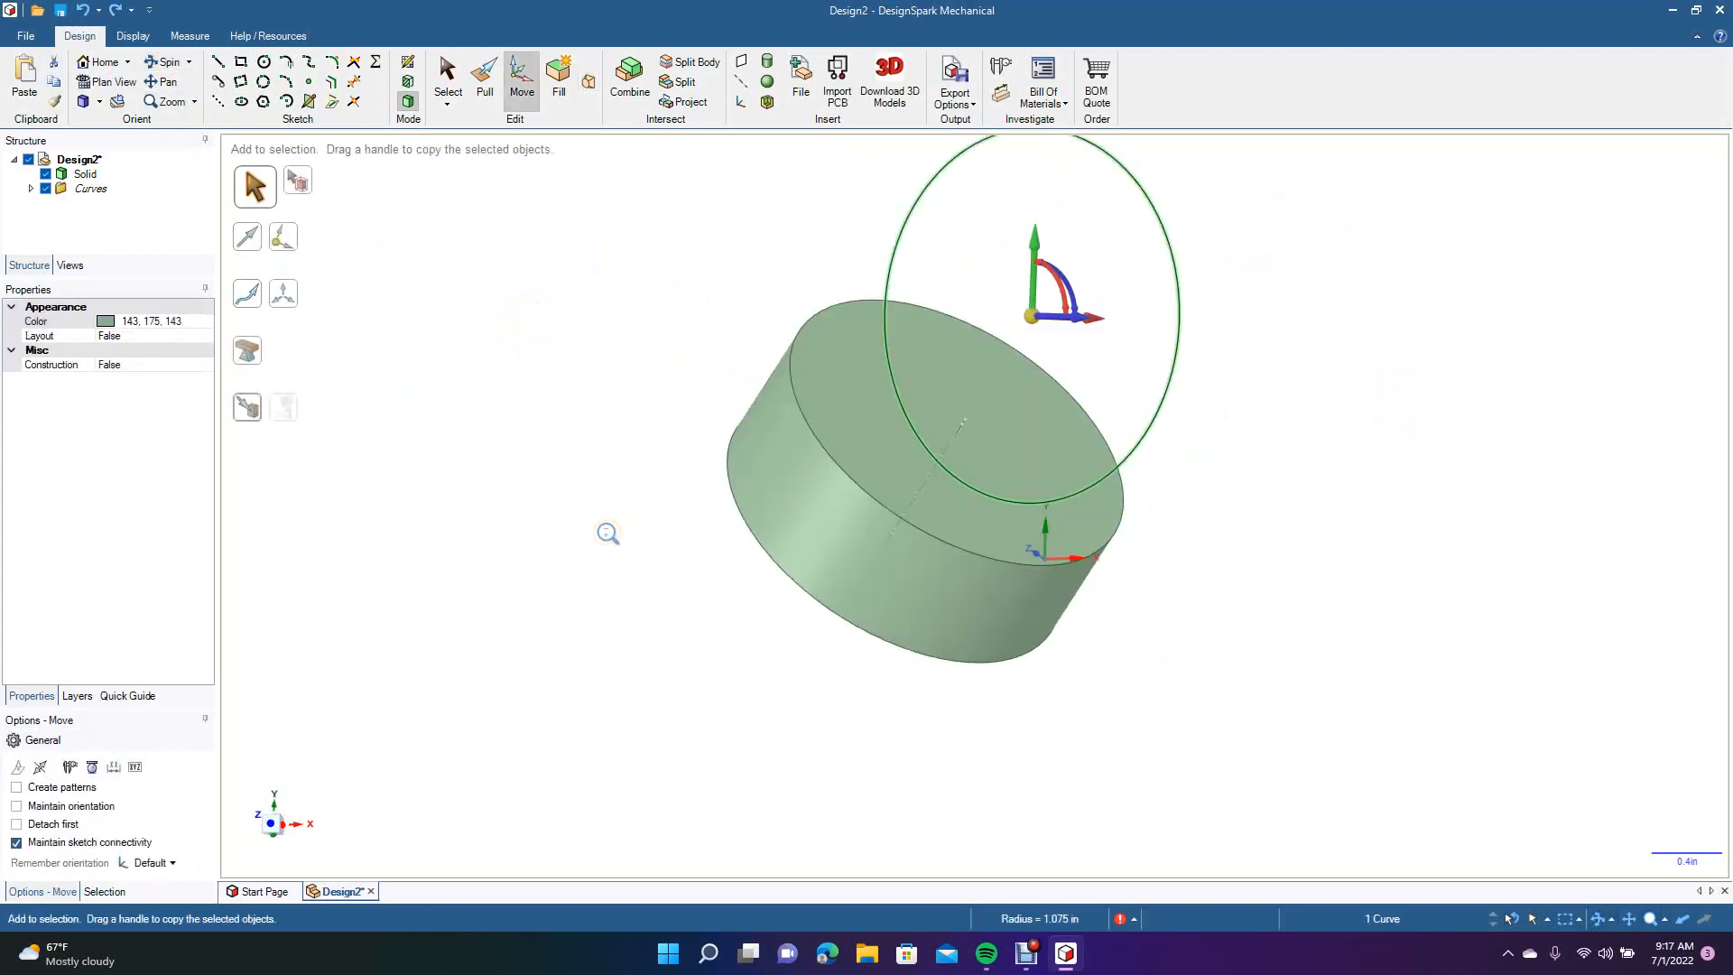
pyautogui.hotkey('ctrl', 'z')
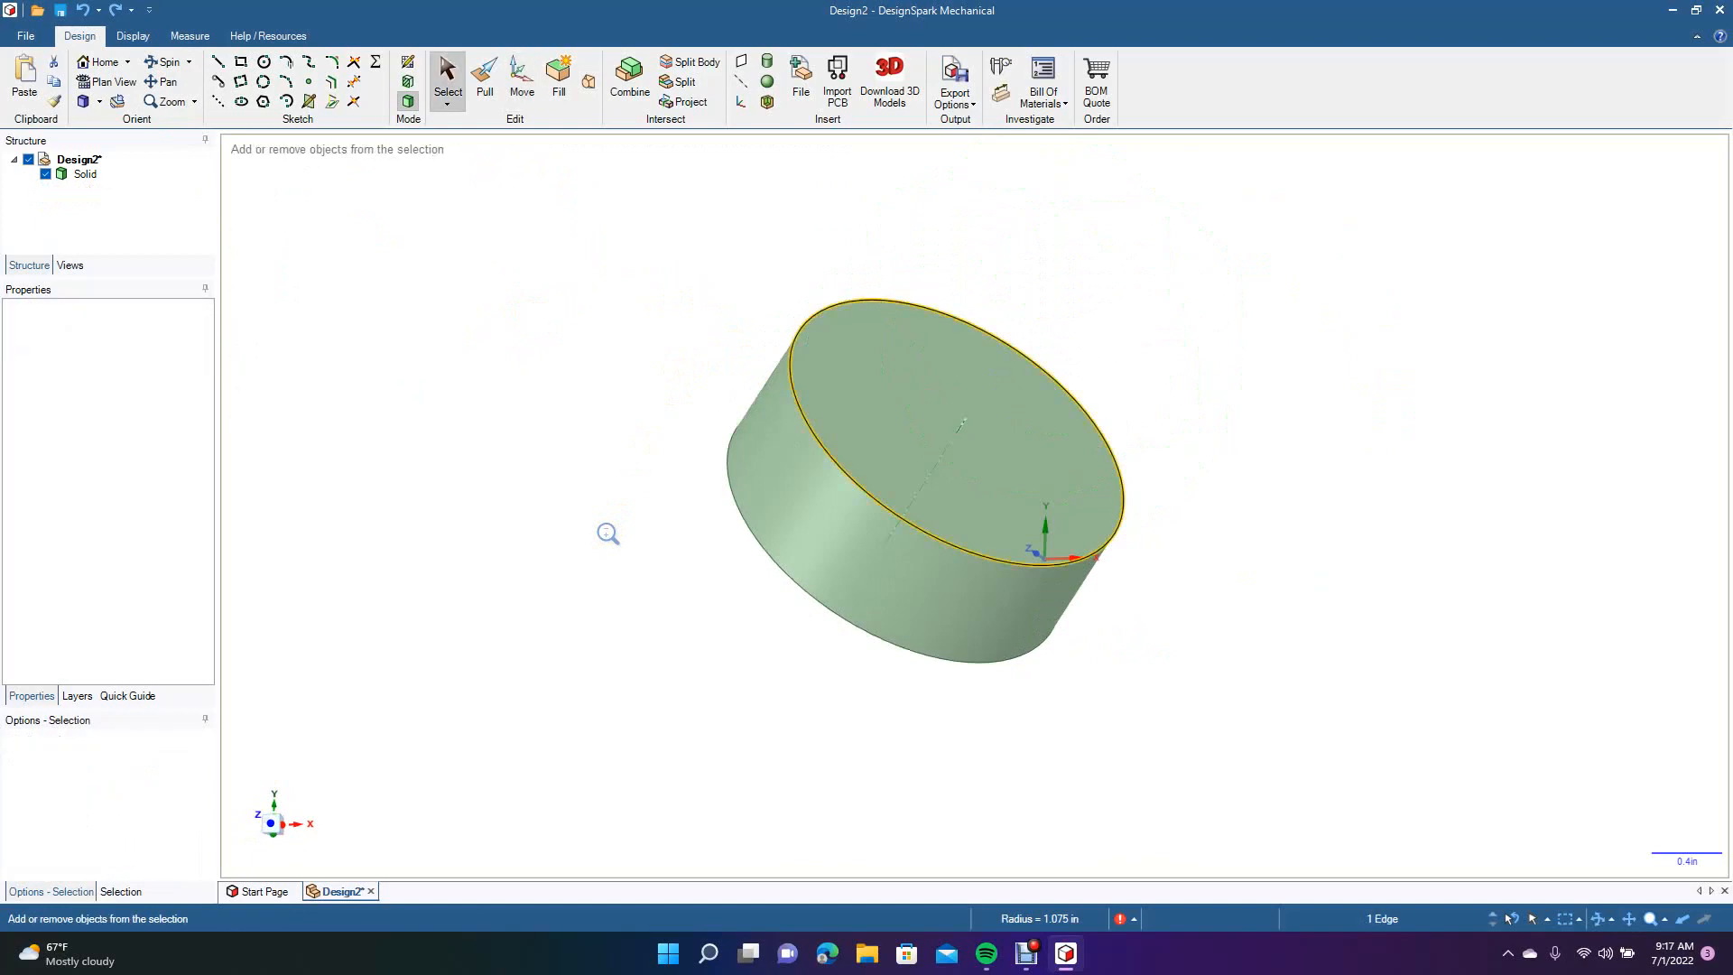
# Undo the cylinder's rotation, shift and Pull to return to the flat circle sketch.
pyautogui.hotkey('ctrl', 'z')
pyautogui.hotkey('ctrl', 'z')
pyautogui.hotkey('ctrl', 'z')
pyautogui.hotkey('ctrl', 'z')
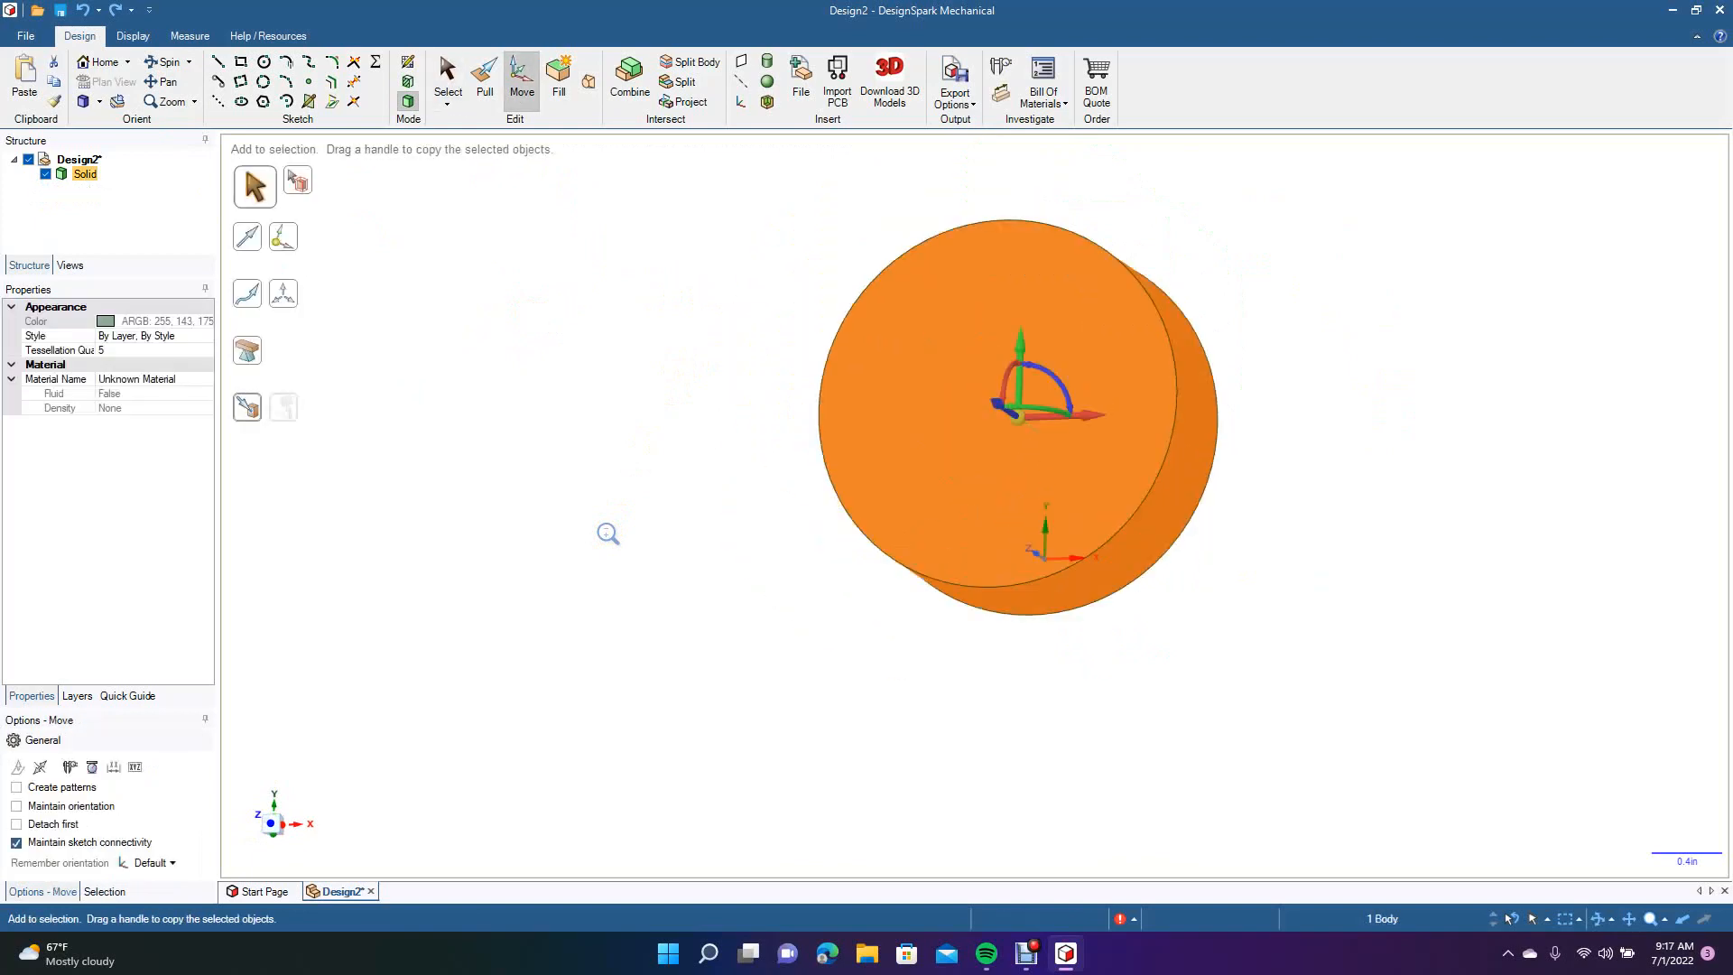
pyautogui.hotkey('ctrl', 'z')
pyautogui.hotkey('ctrl', 'z')
pyautogui.hotkey('ctrl', 'z')
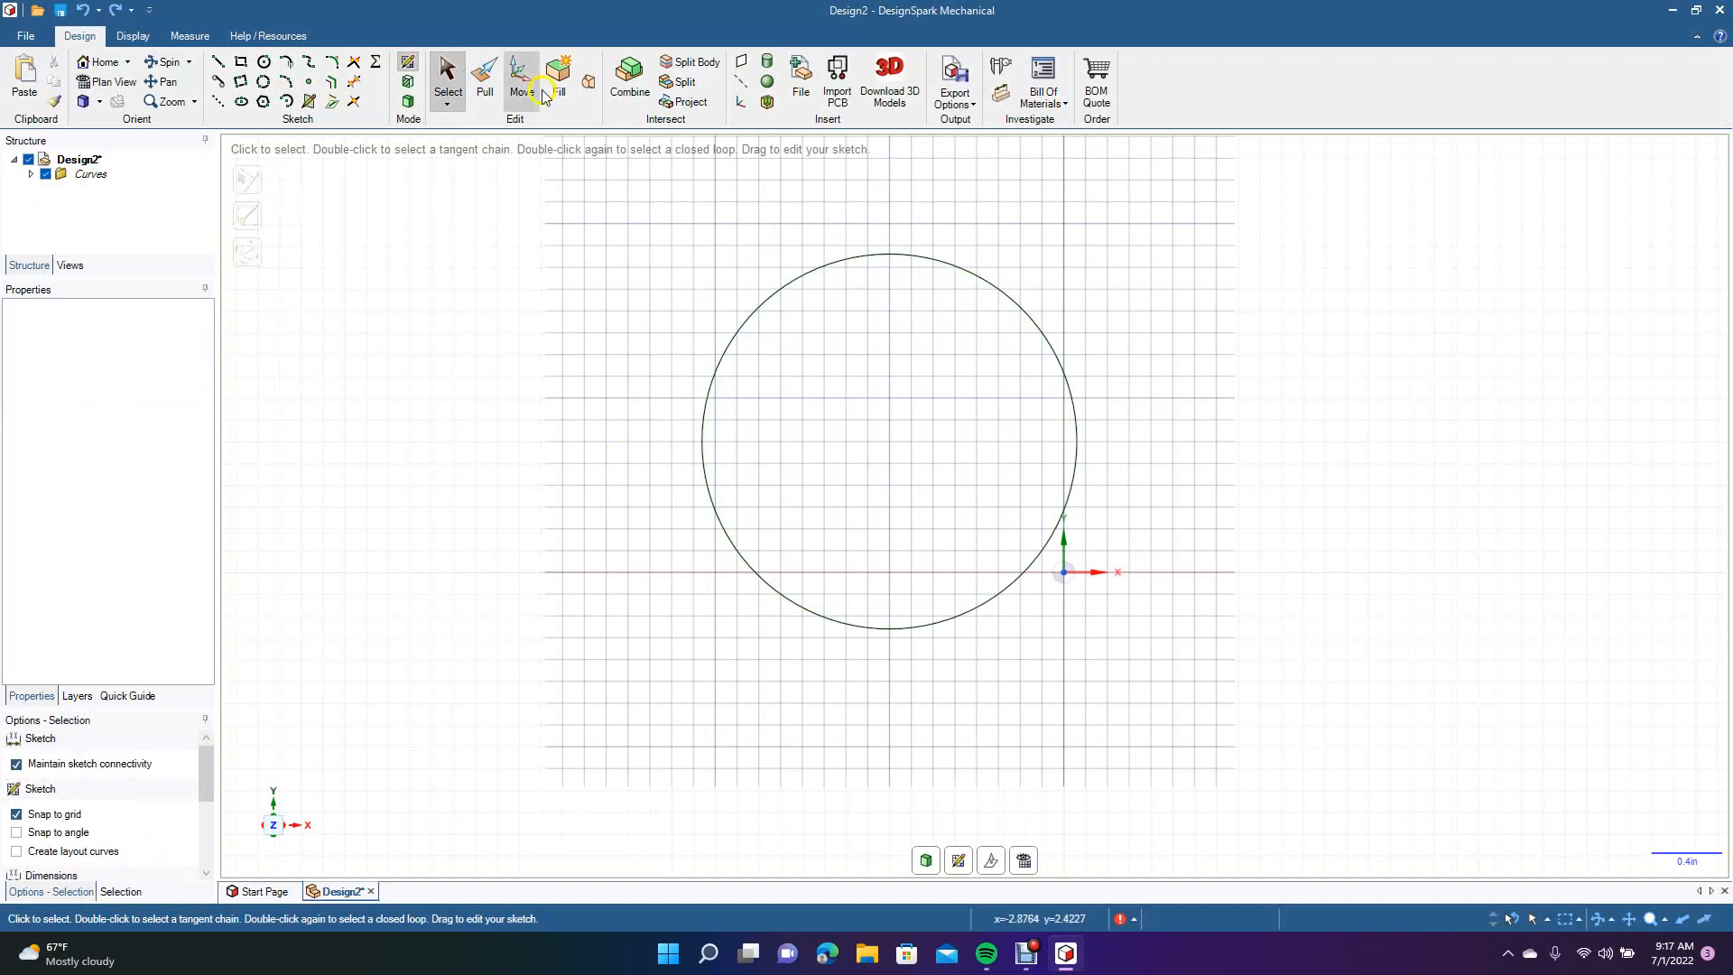
# Delete the circle from the sketch, leaving the sketch plane empty.
pyautogui.click(447, 76)
pyautogui.click(760, 309)
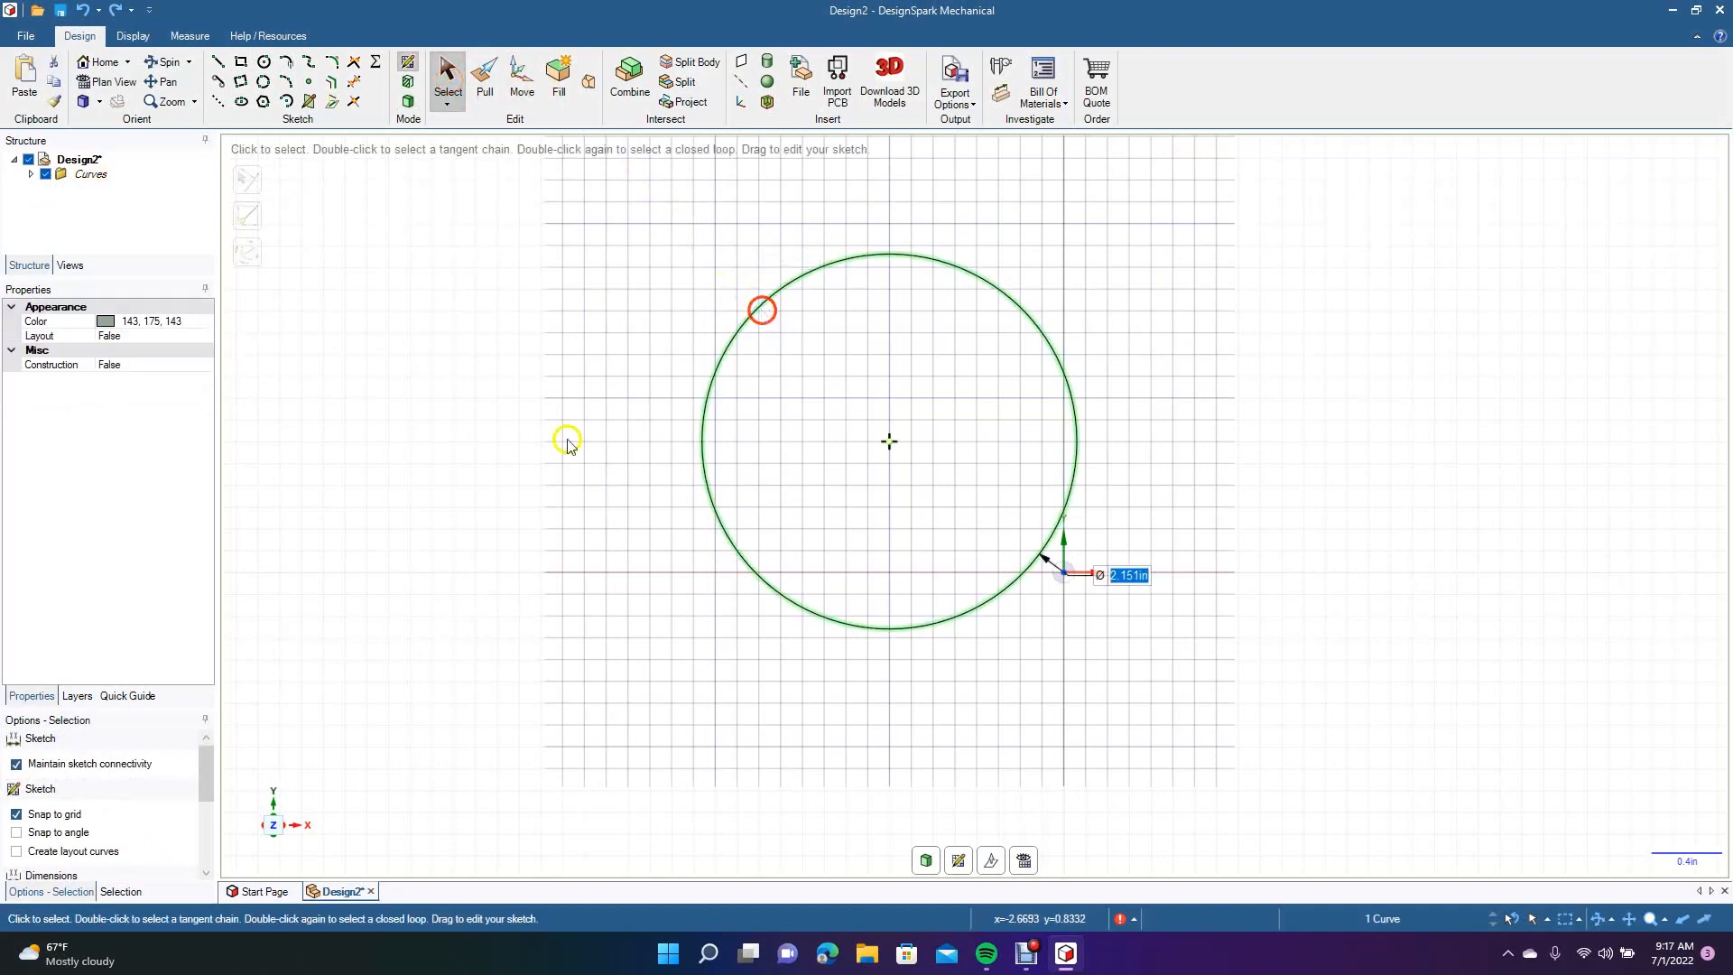
pyautogui.press('Delete')
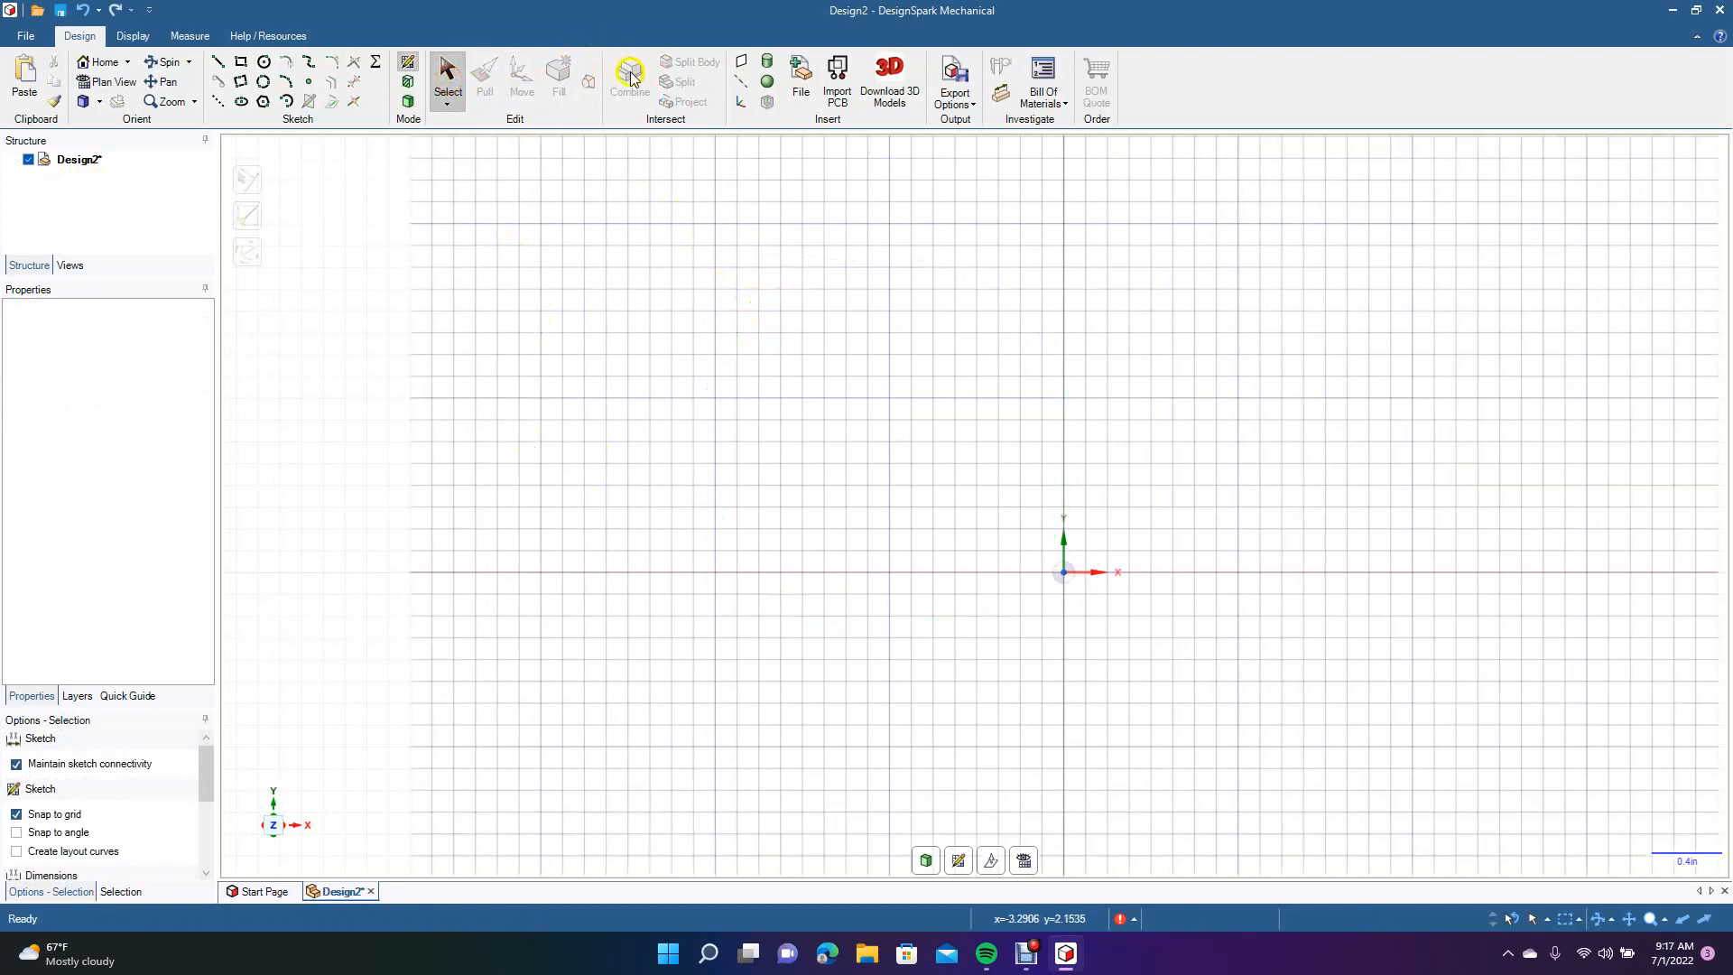
# Sketch a 2.75 in square defined from its center, centered on the horizontal axis beside the origin.
pyautogui.click(242, 63)
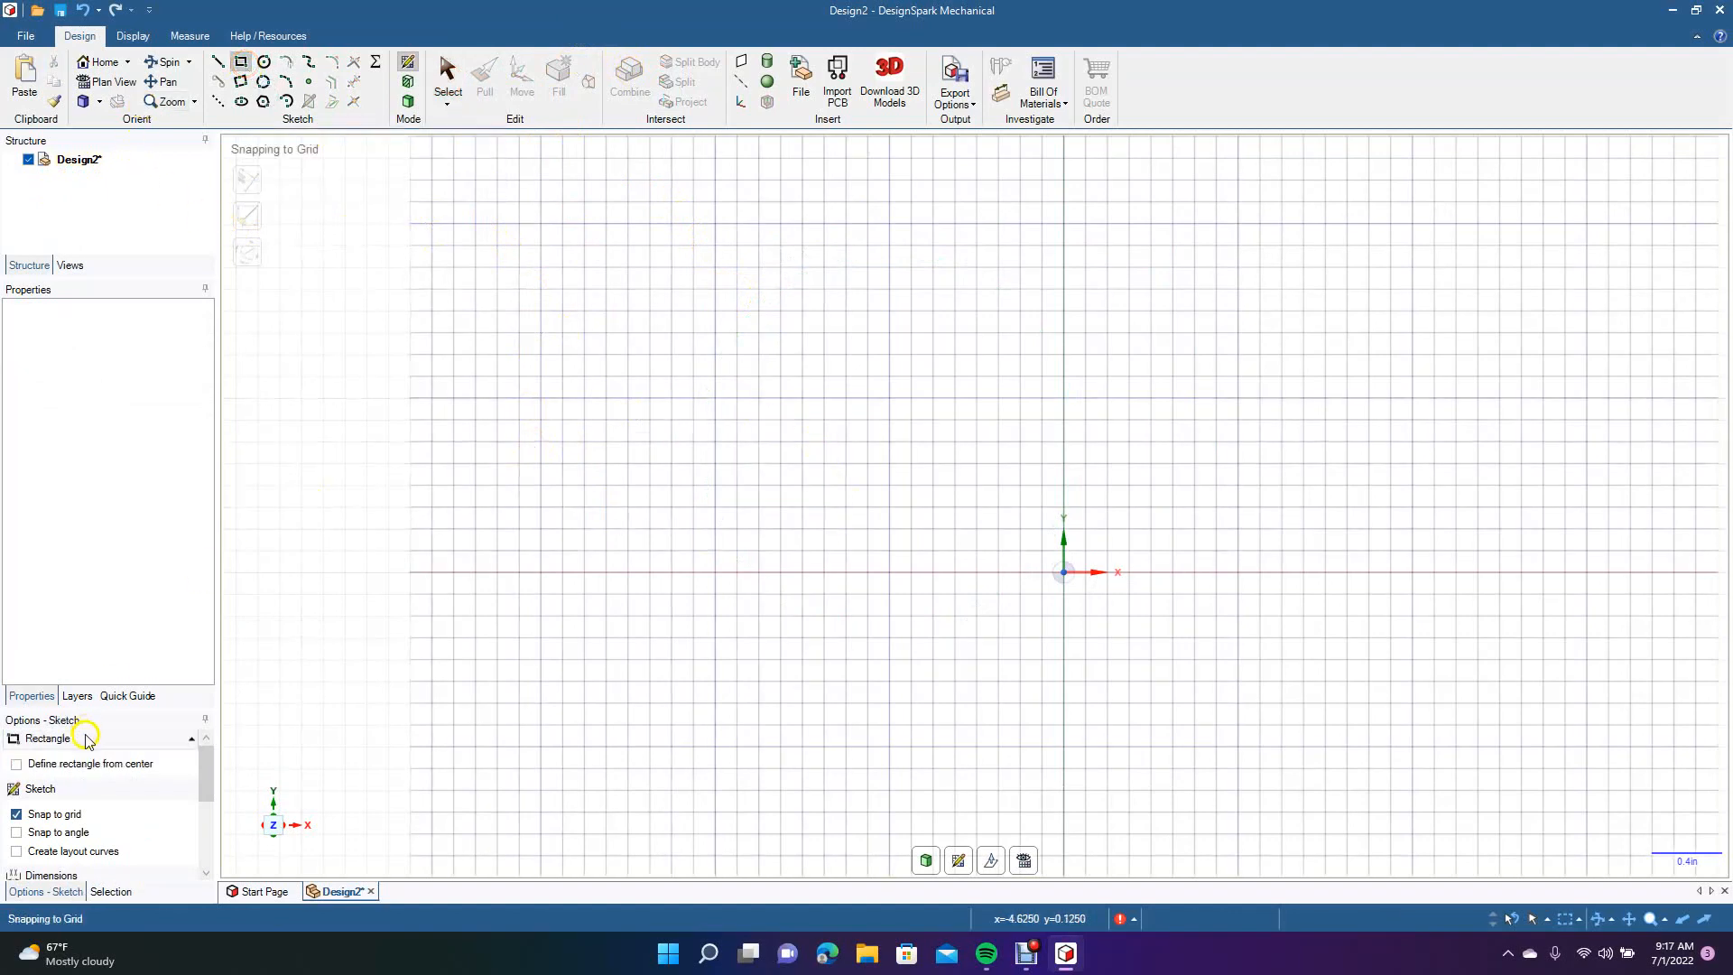
pyautogui.click(72, 766)
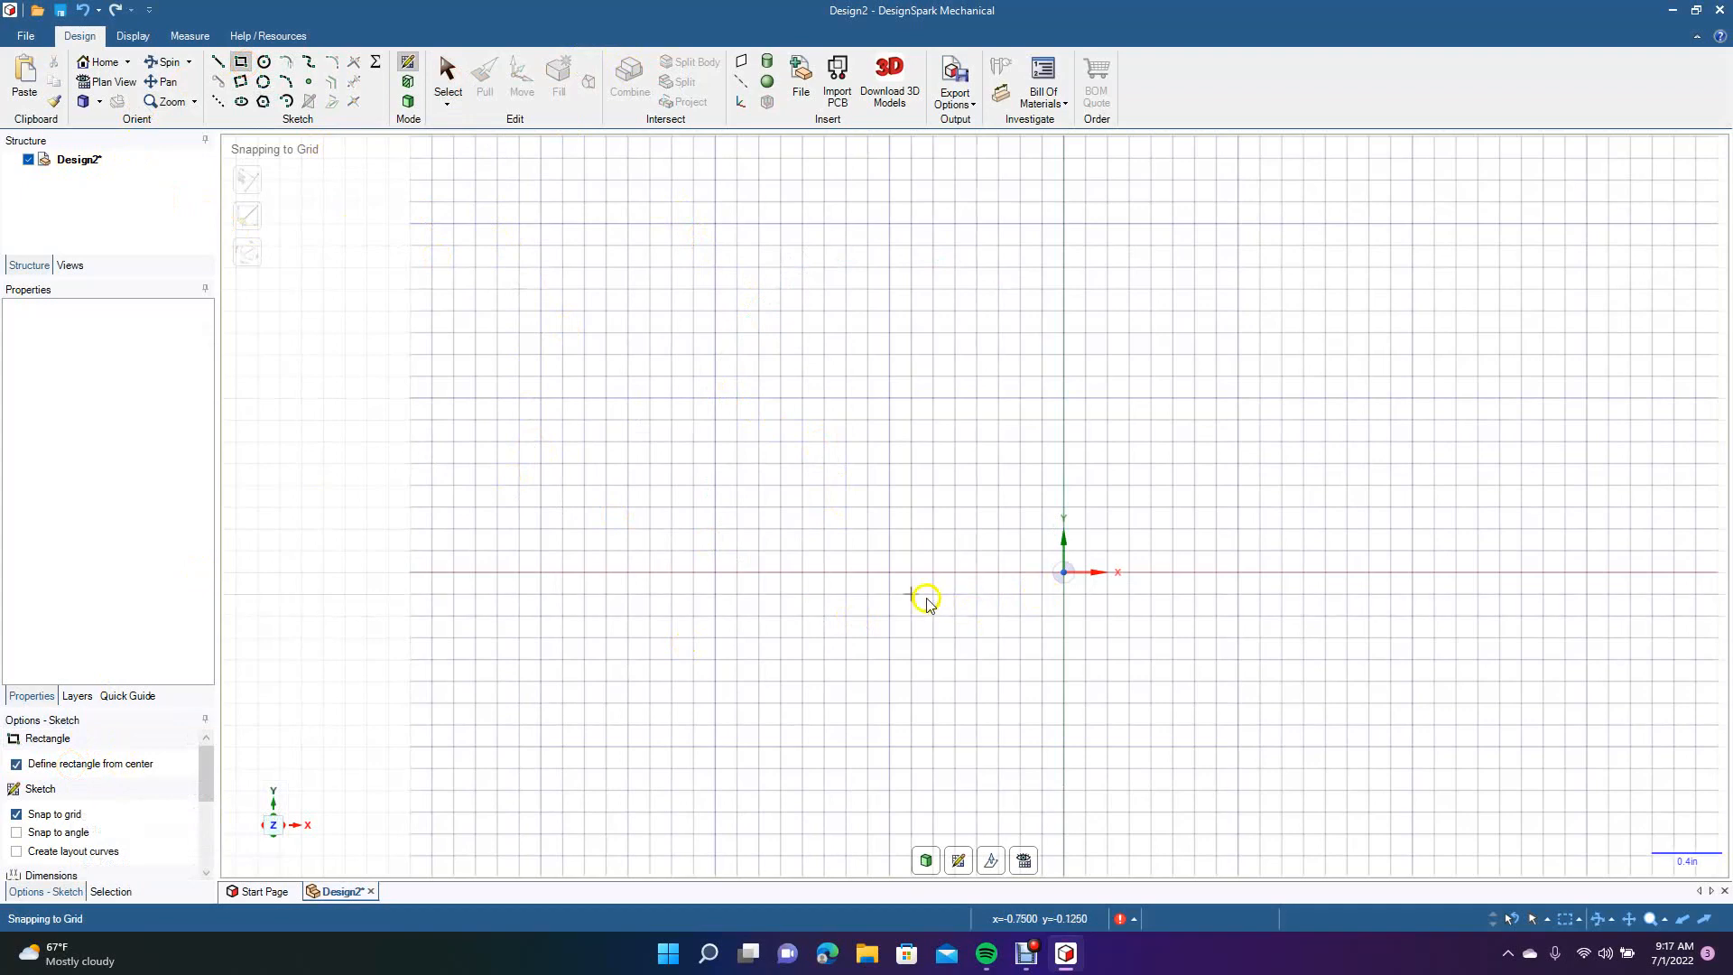
pyautogui.click(888, 572)
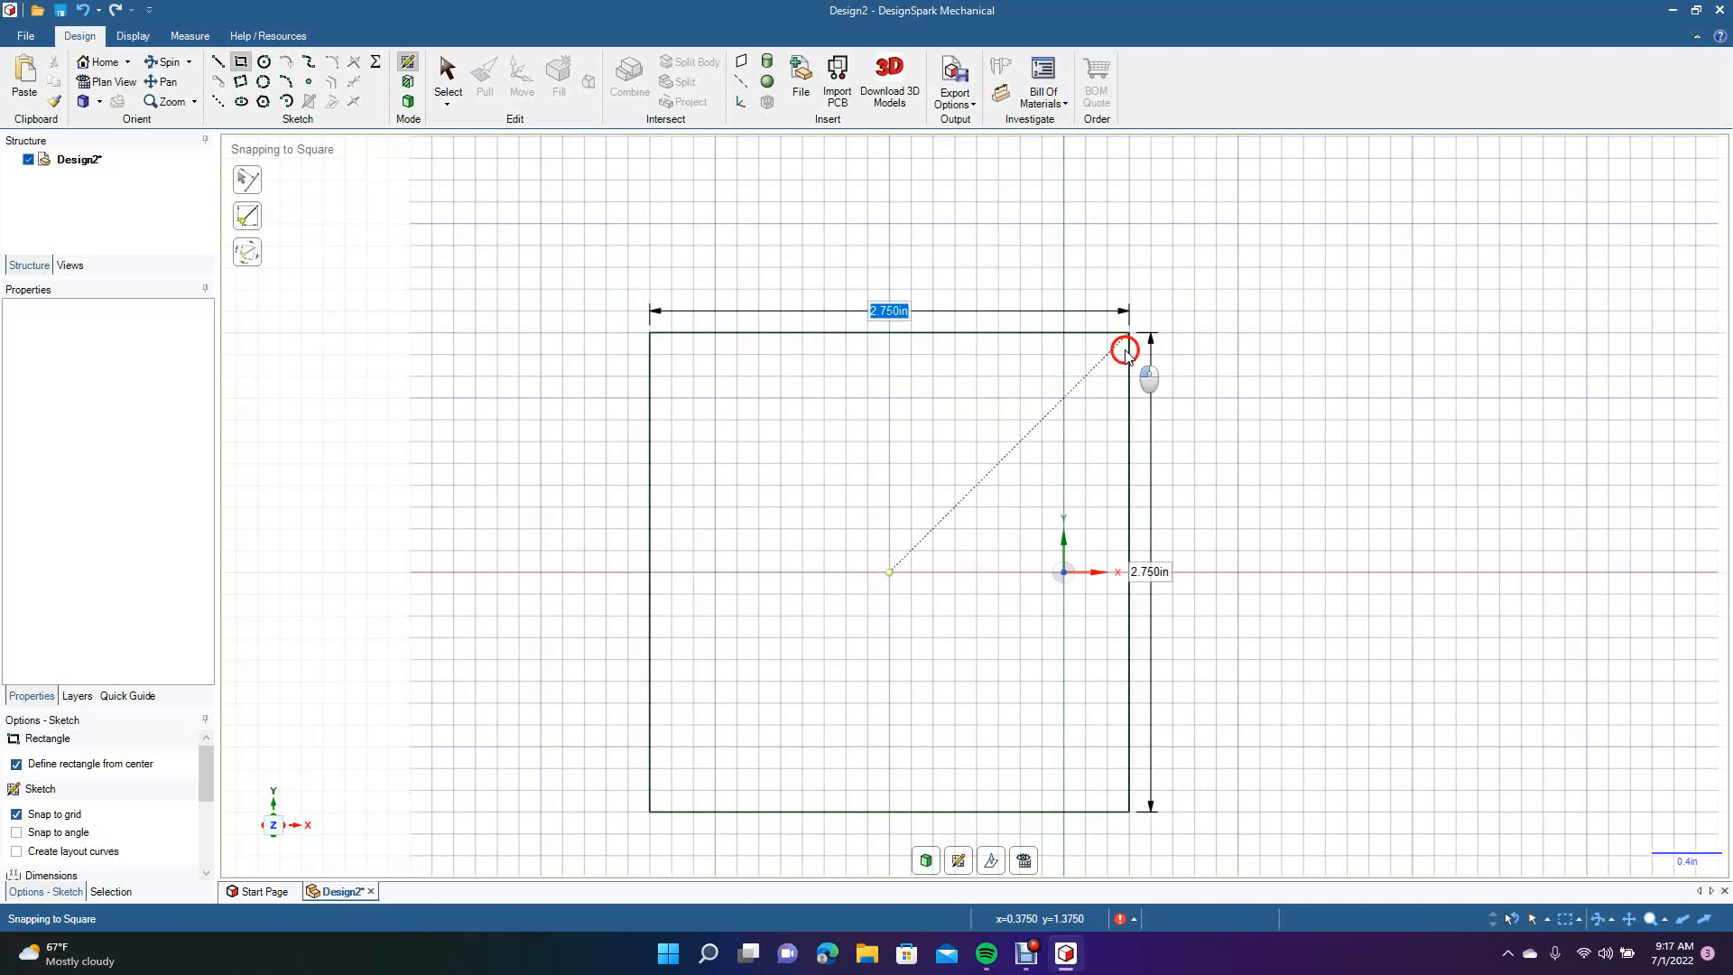
pyautogui.click(1125, 352)
# Pull the square toward the viewer into a solid rectangular block.
pyautogui.click(166, 61)
pyautogui.moveTo(548, 448); pyautogui.dragTo(452, 437)
pyautogui.click(487, 77)
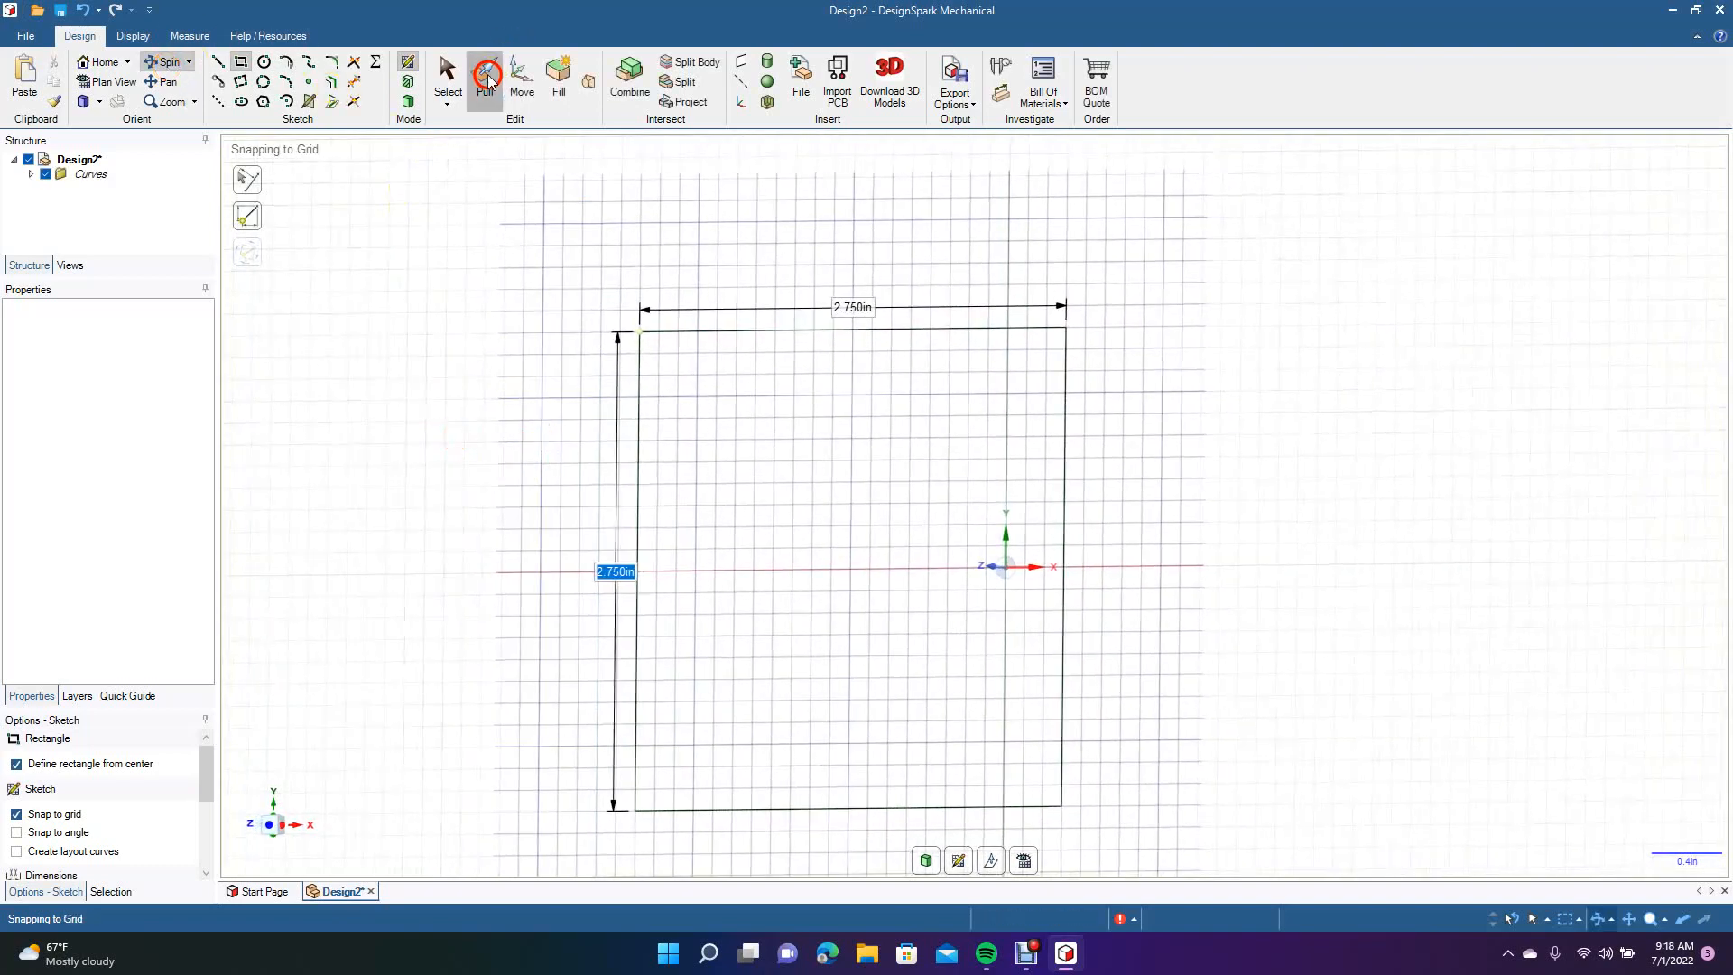
pyautogui.moveTo(780, 466); pyautogui.dragTo(717, 476)
pyautogui.click(447, 77)
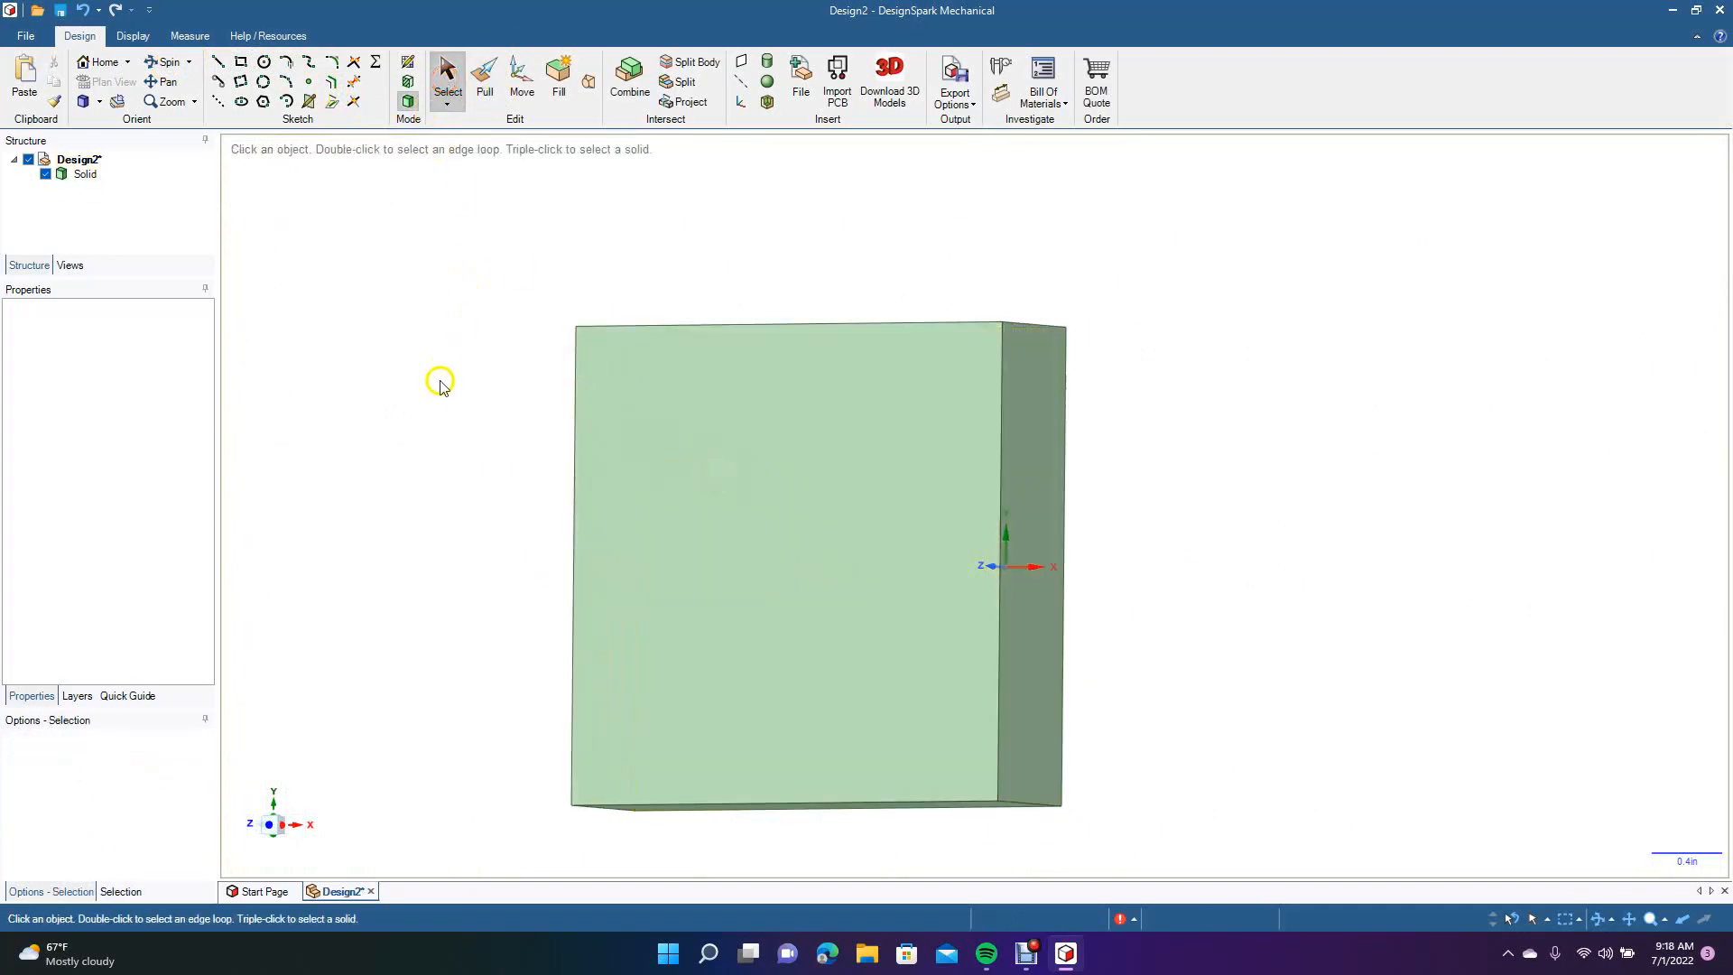
# Sketch a circle about 2.15 in in diameter at the center of the block's front face, seen in plan view.
pyautogui.click(679, 480)
pyautogui.click(105, 89)
pyautogui.click(377, 326)
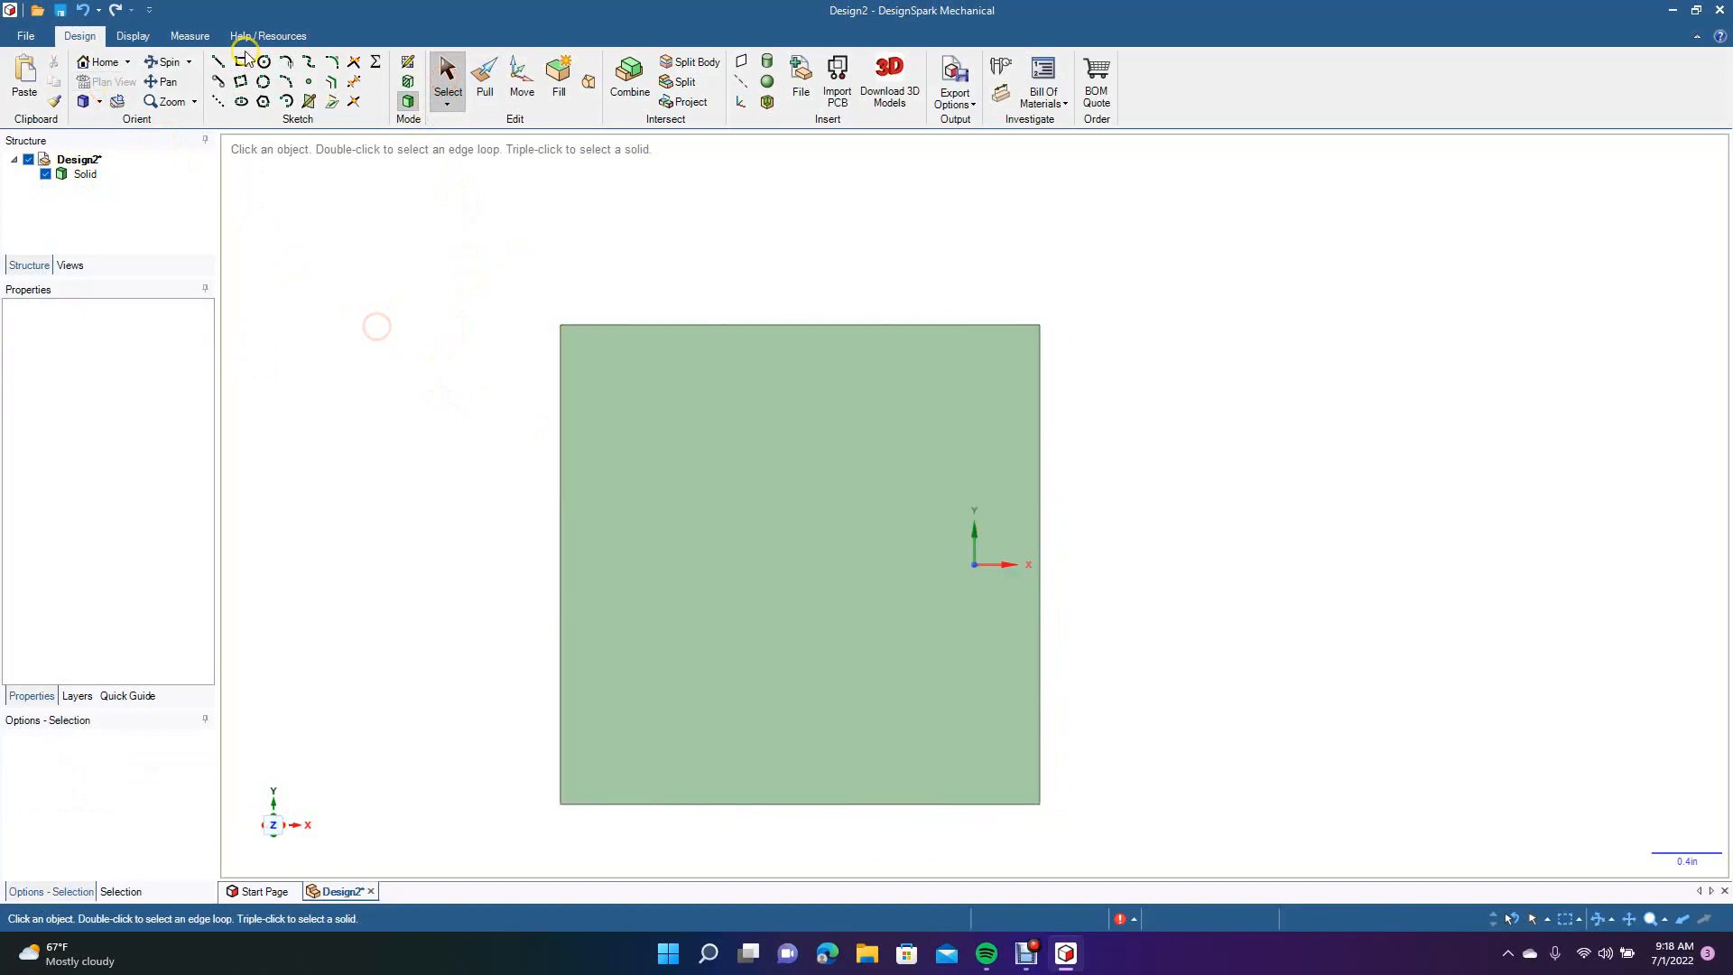
pyautogui.click(263, 62)
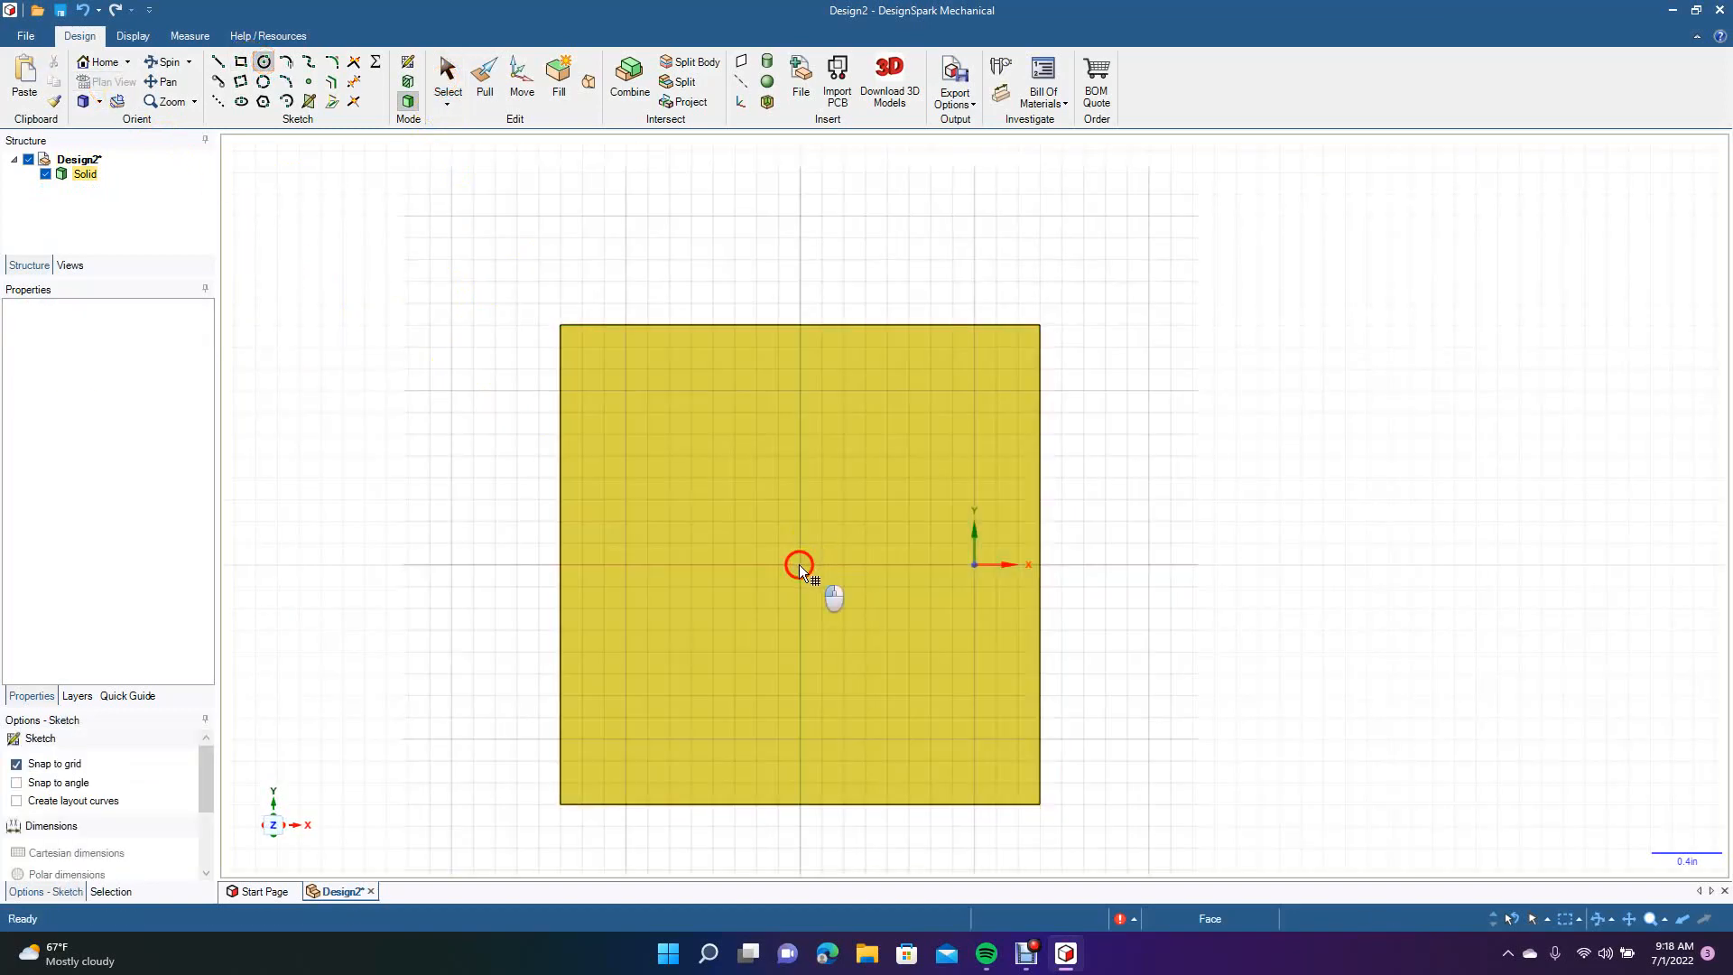
pyautogui.click(799, 564)
pyautogui.click(798, 564)
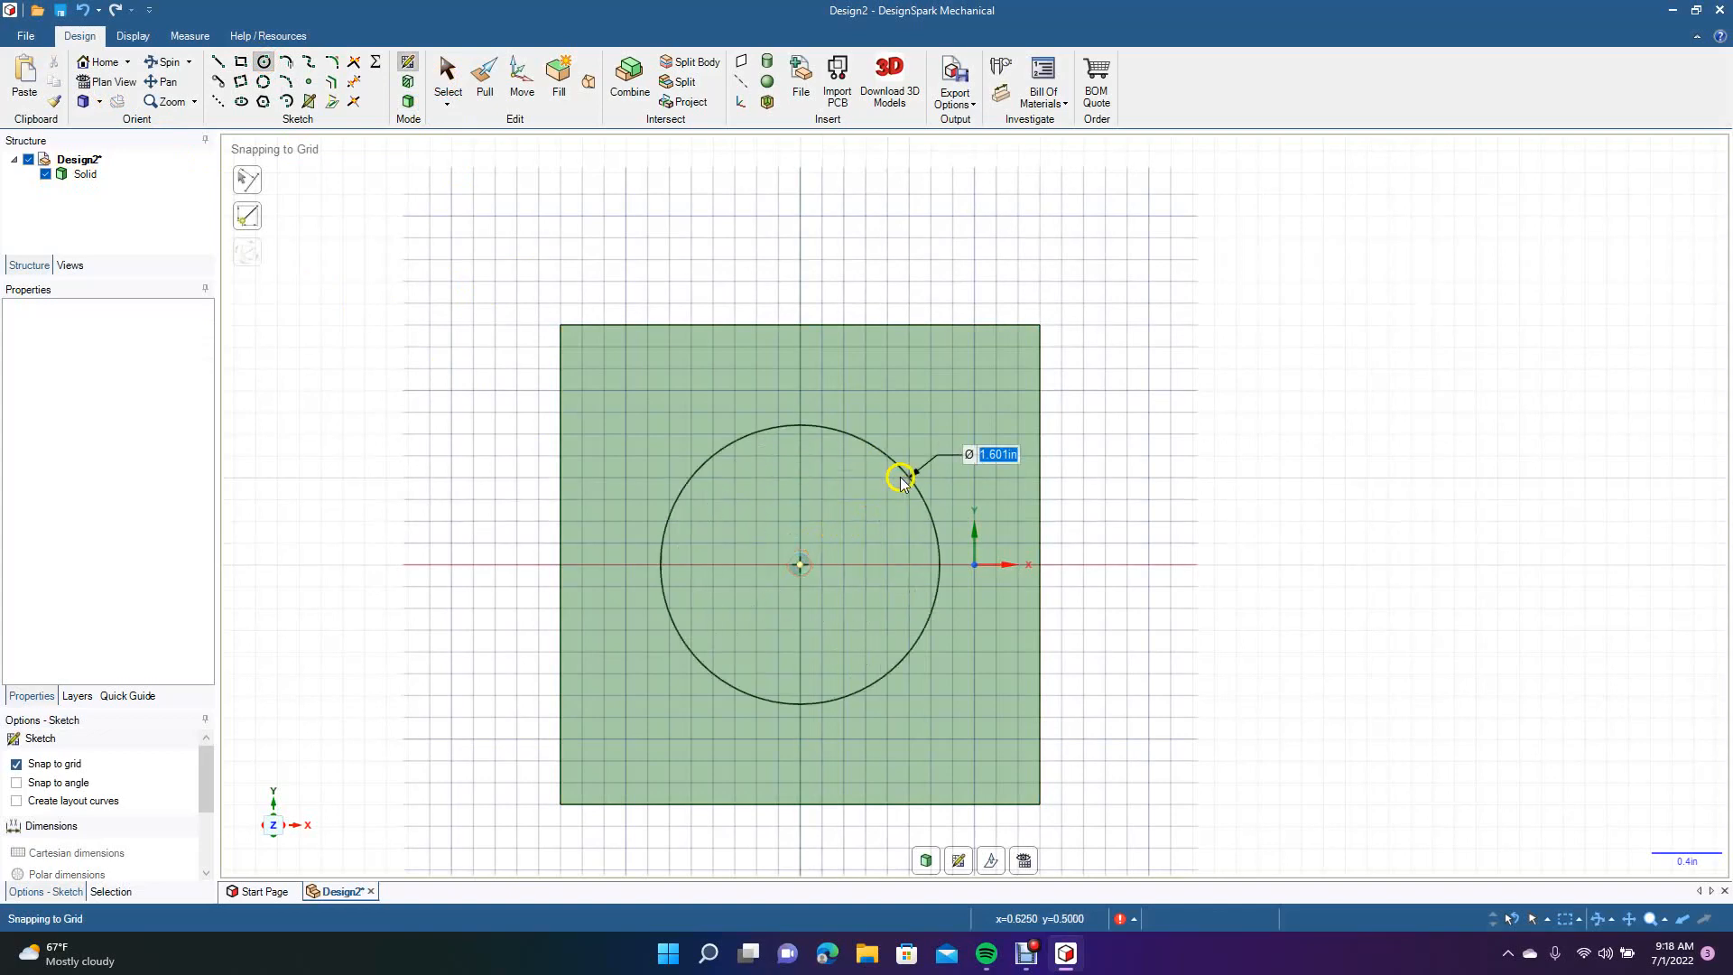
pyautogui.click(946, 453)
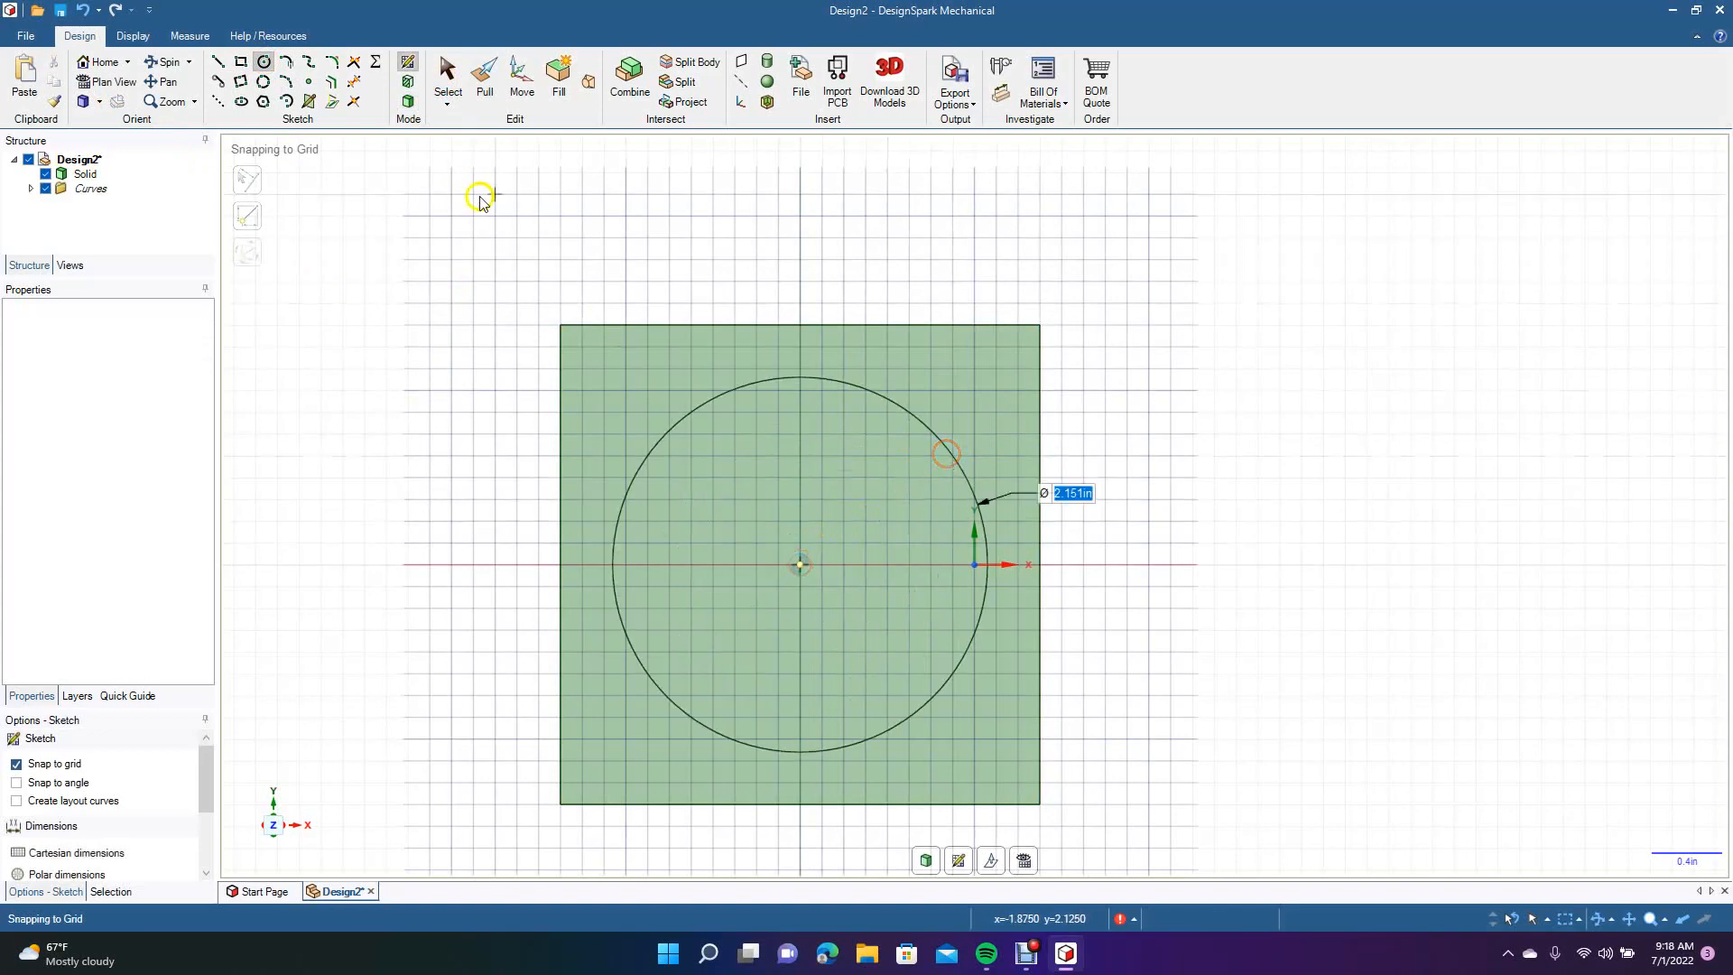
# Sketch a three-point rectangle 0.5 in high and 1.625 in long, running from the circle's center past the block's edge.
pyautogui.click(239, 82)
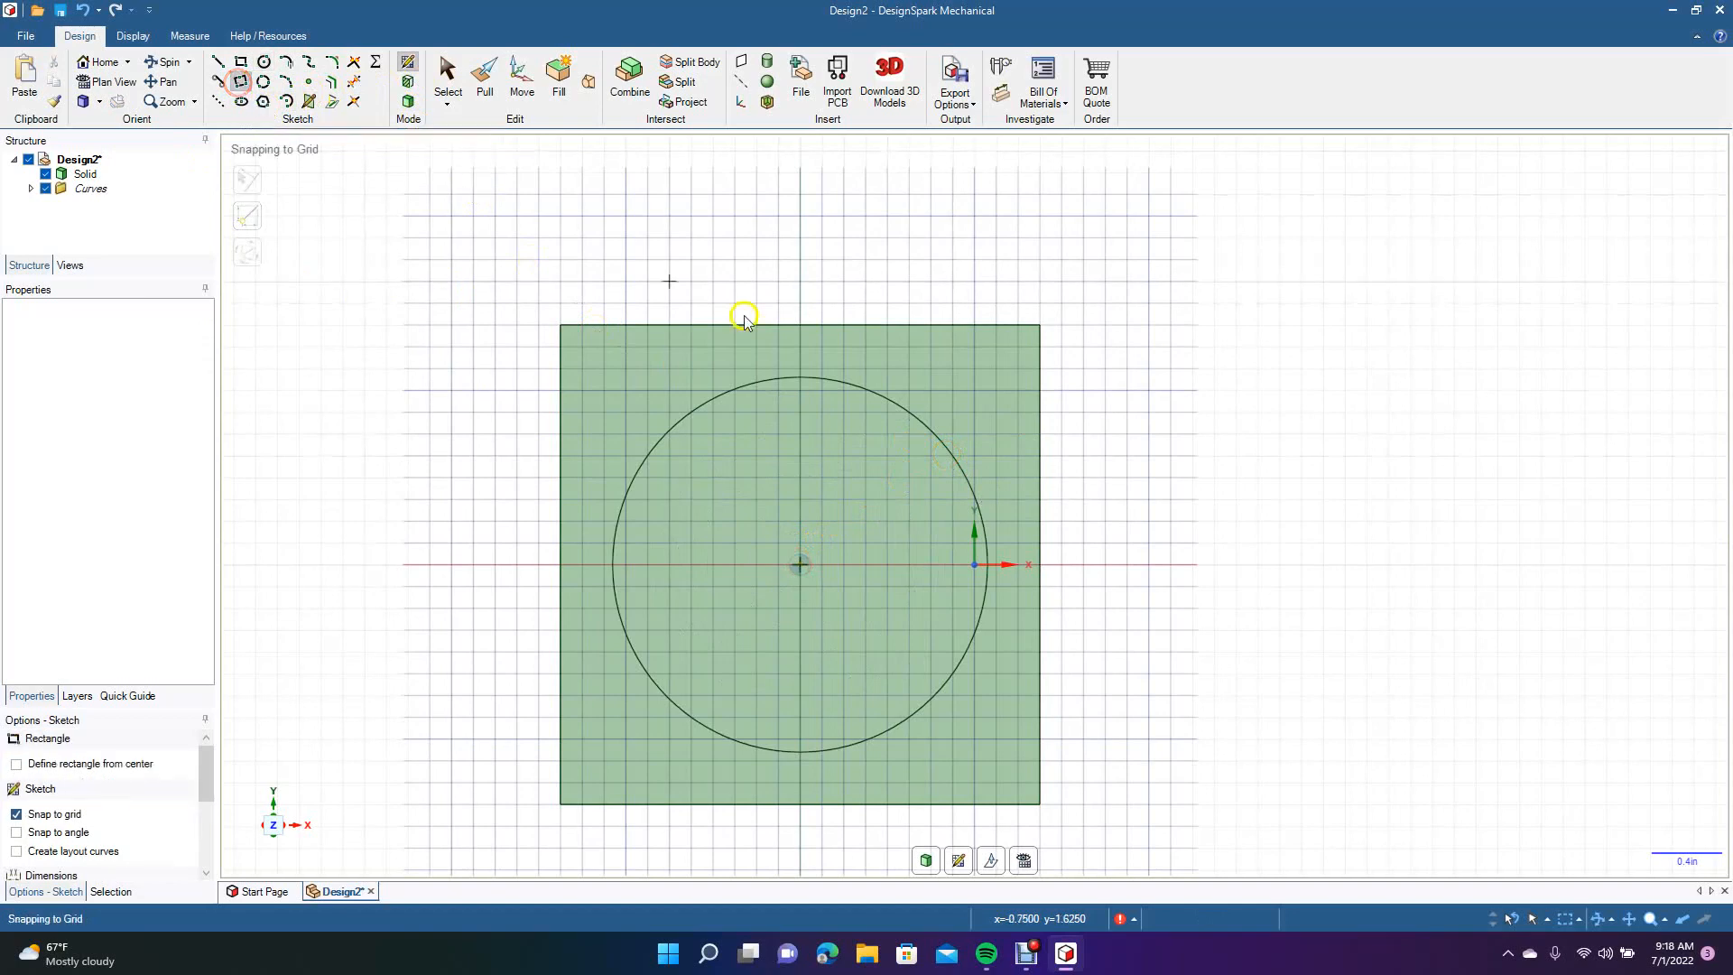
pyautogui.click(799, 522)
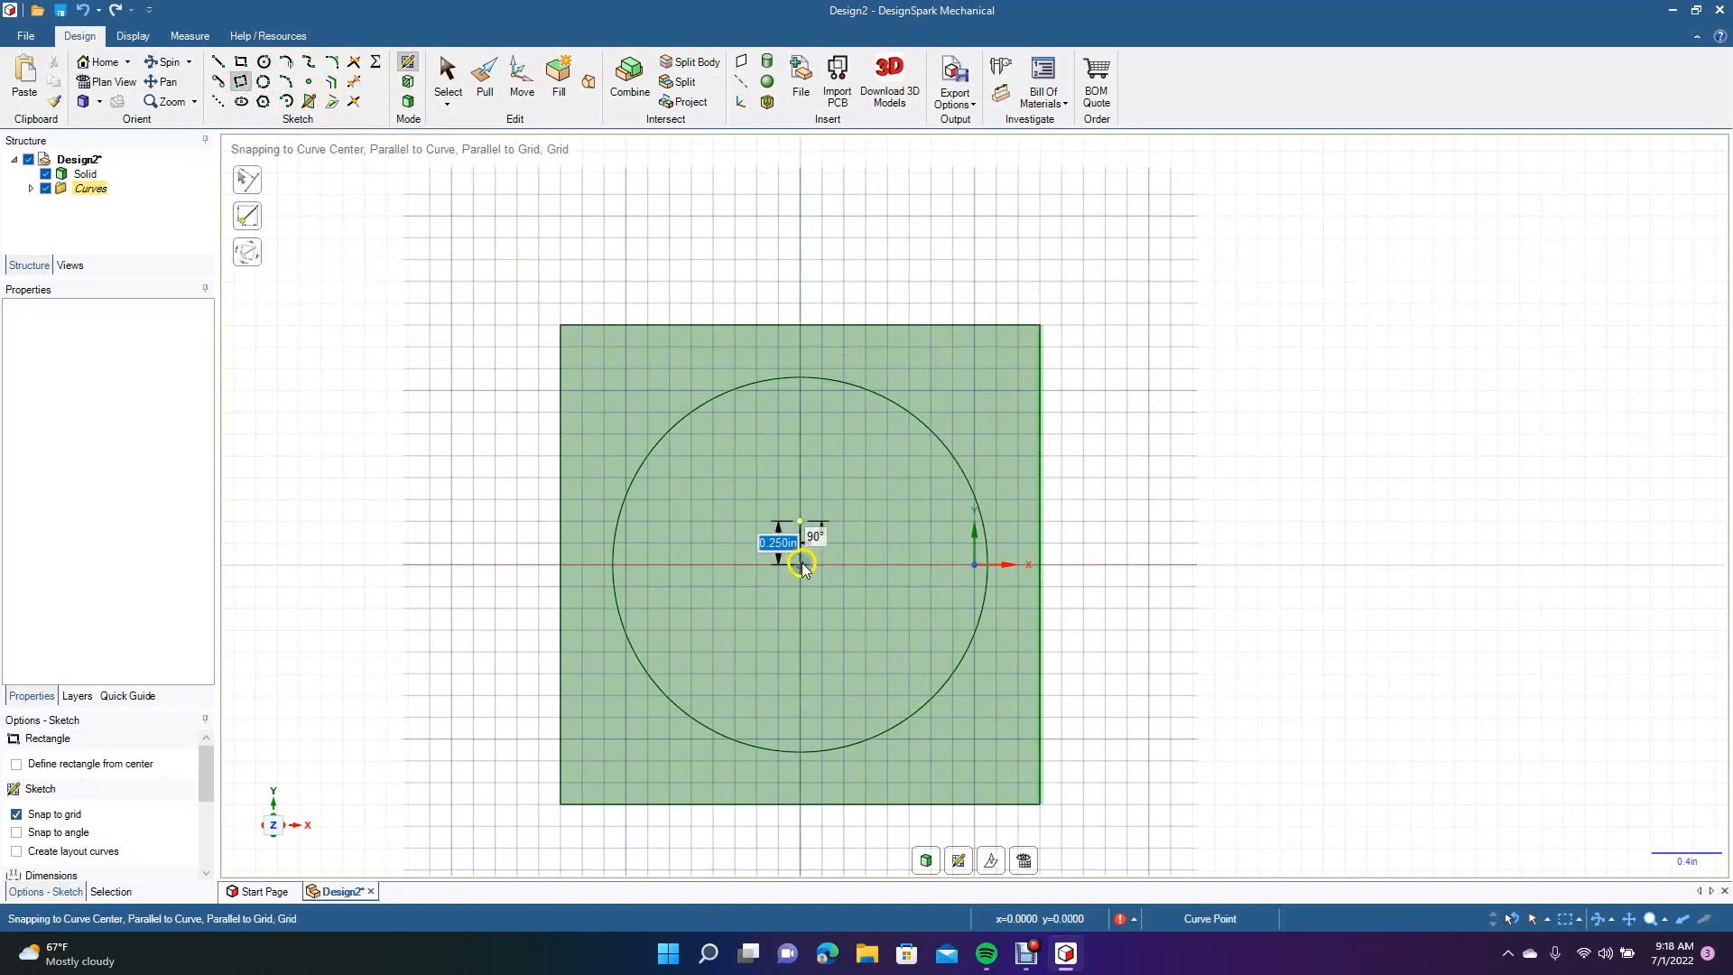
pyautogui.click(805, 597)
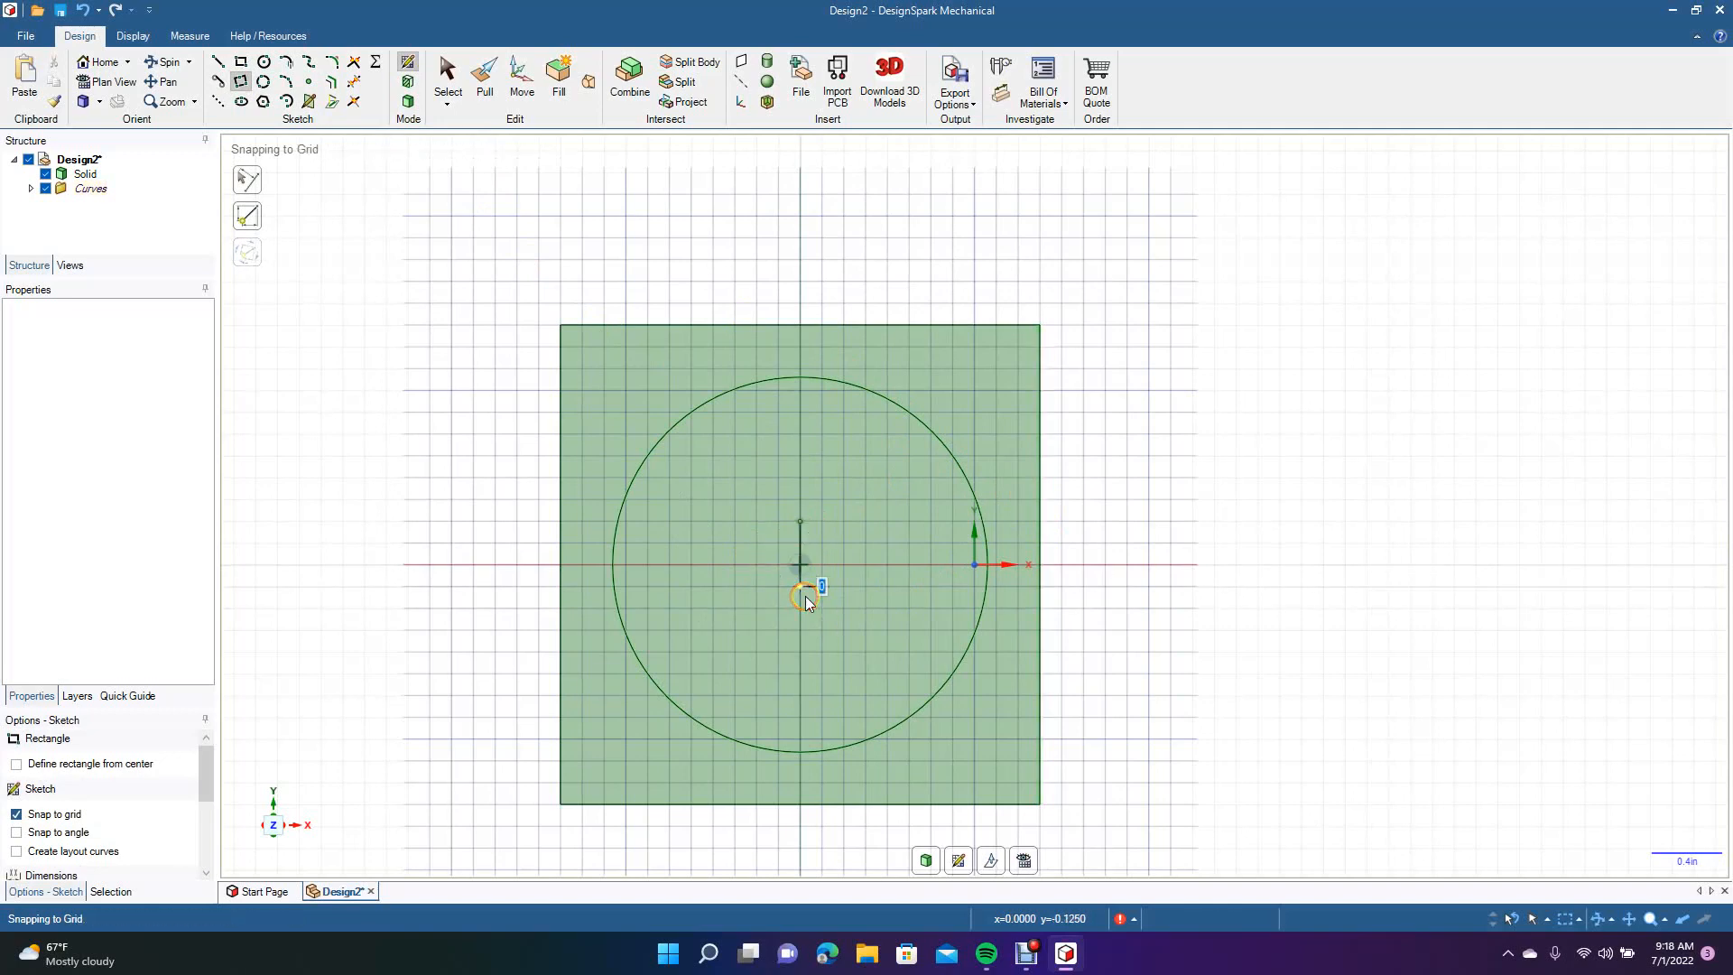
pyautogui.press('Escape')
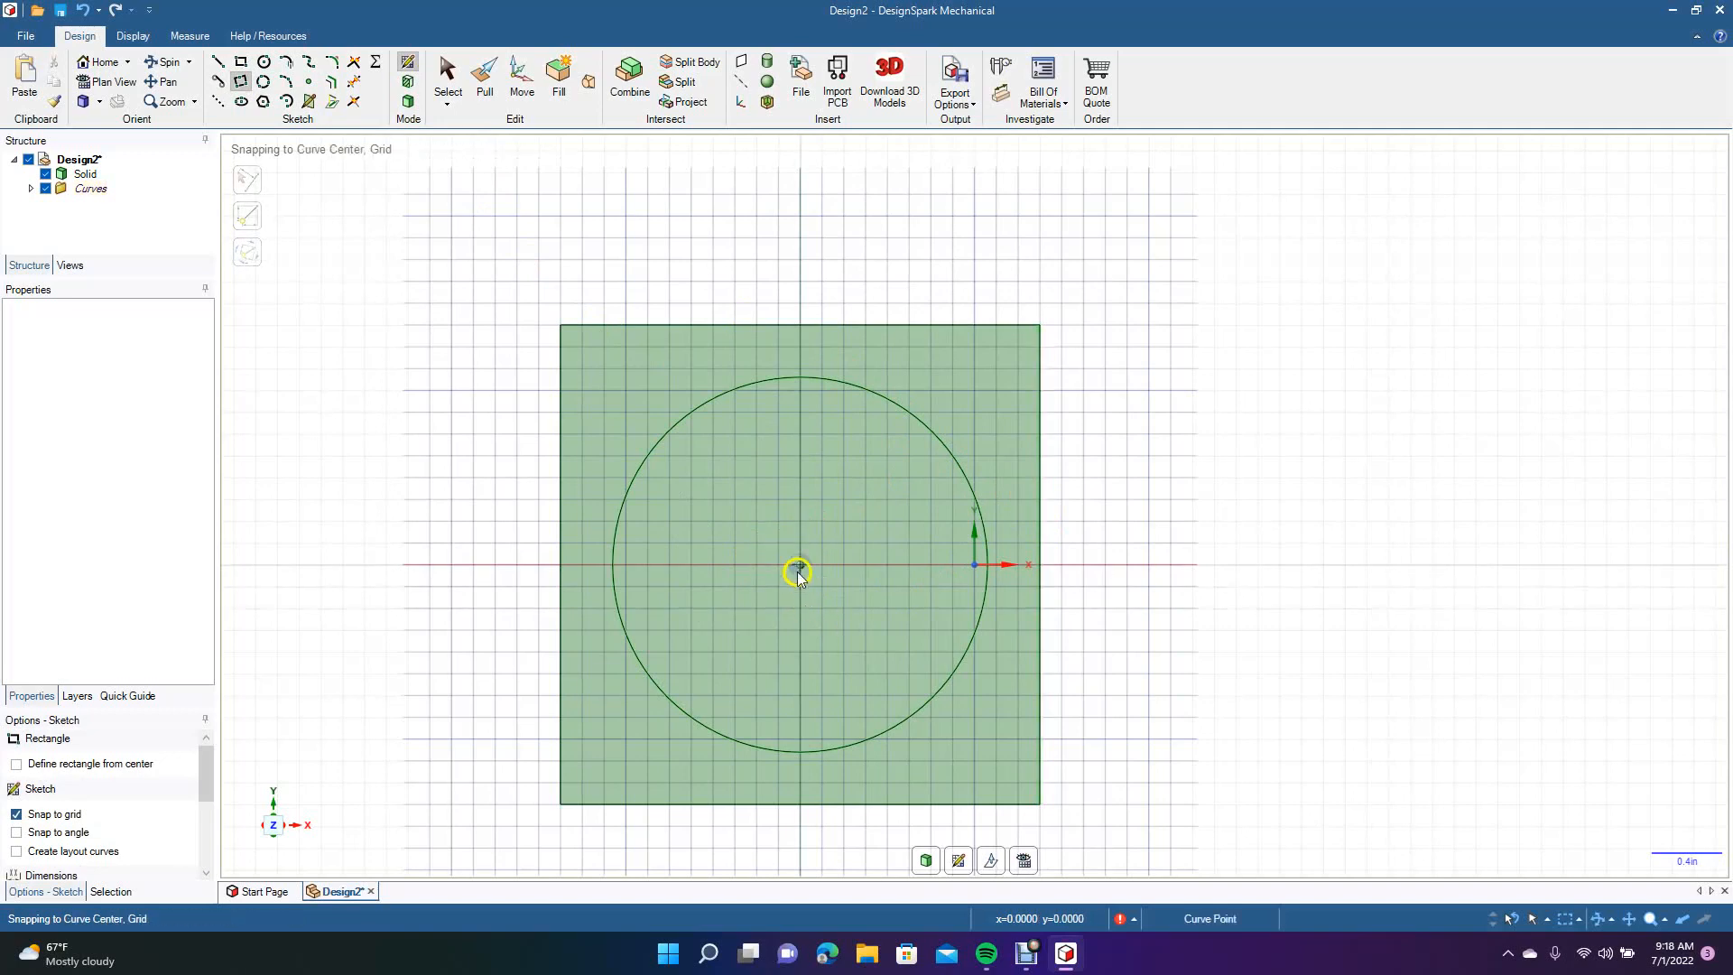
pyautogui.click(798, 524)
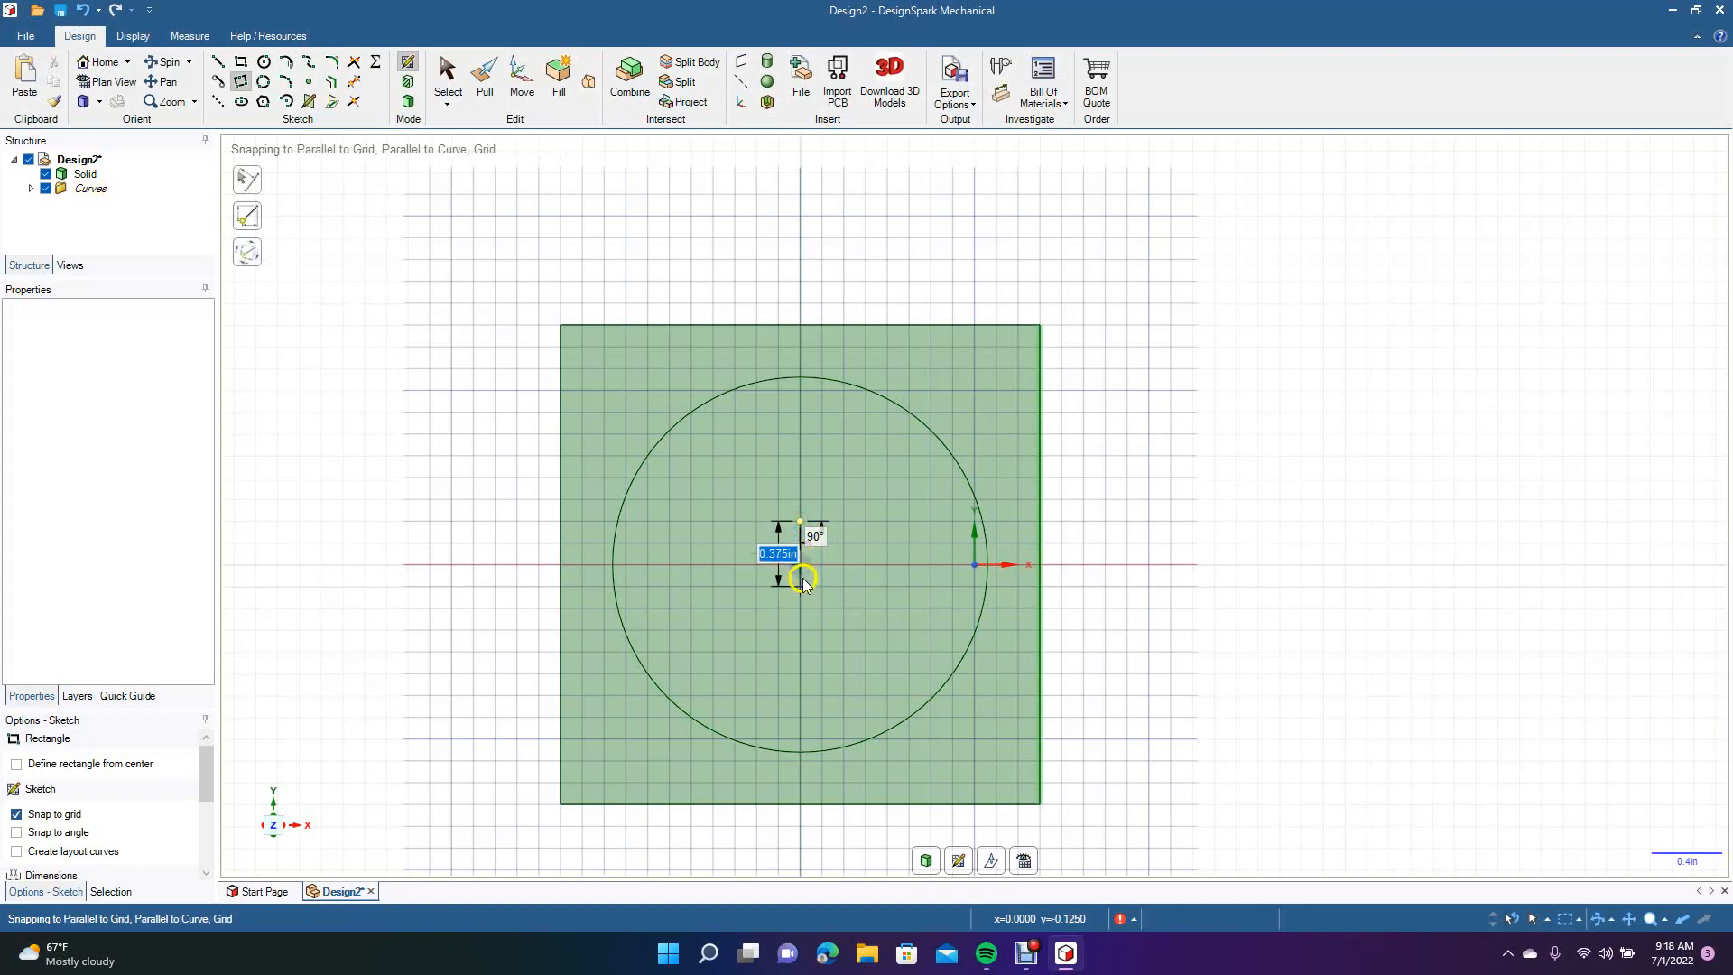
pyautogui.click(804, 606)
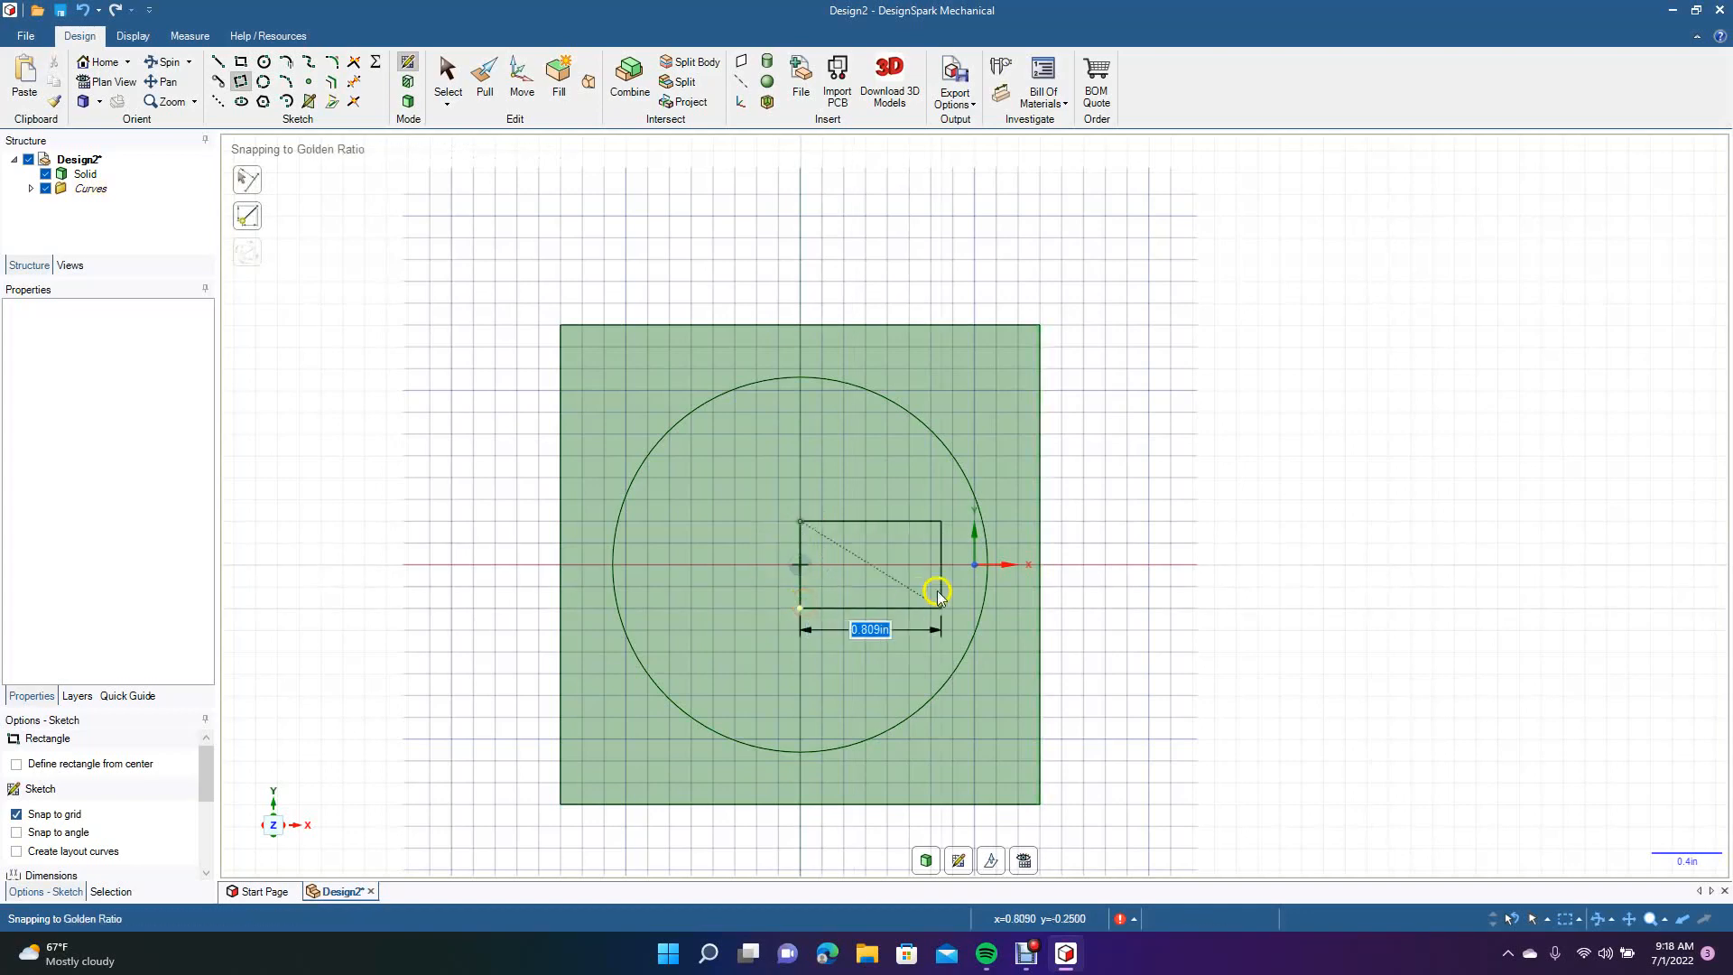
pyautogui.click(1079, 592)
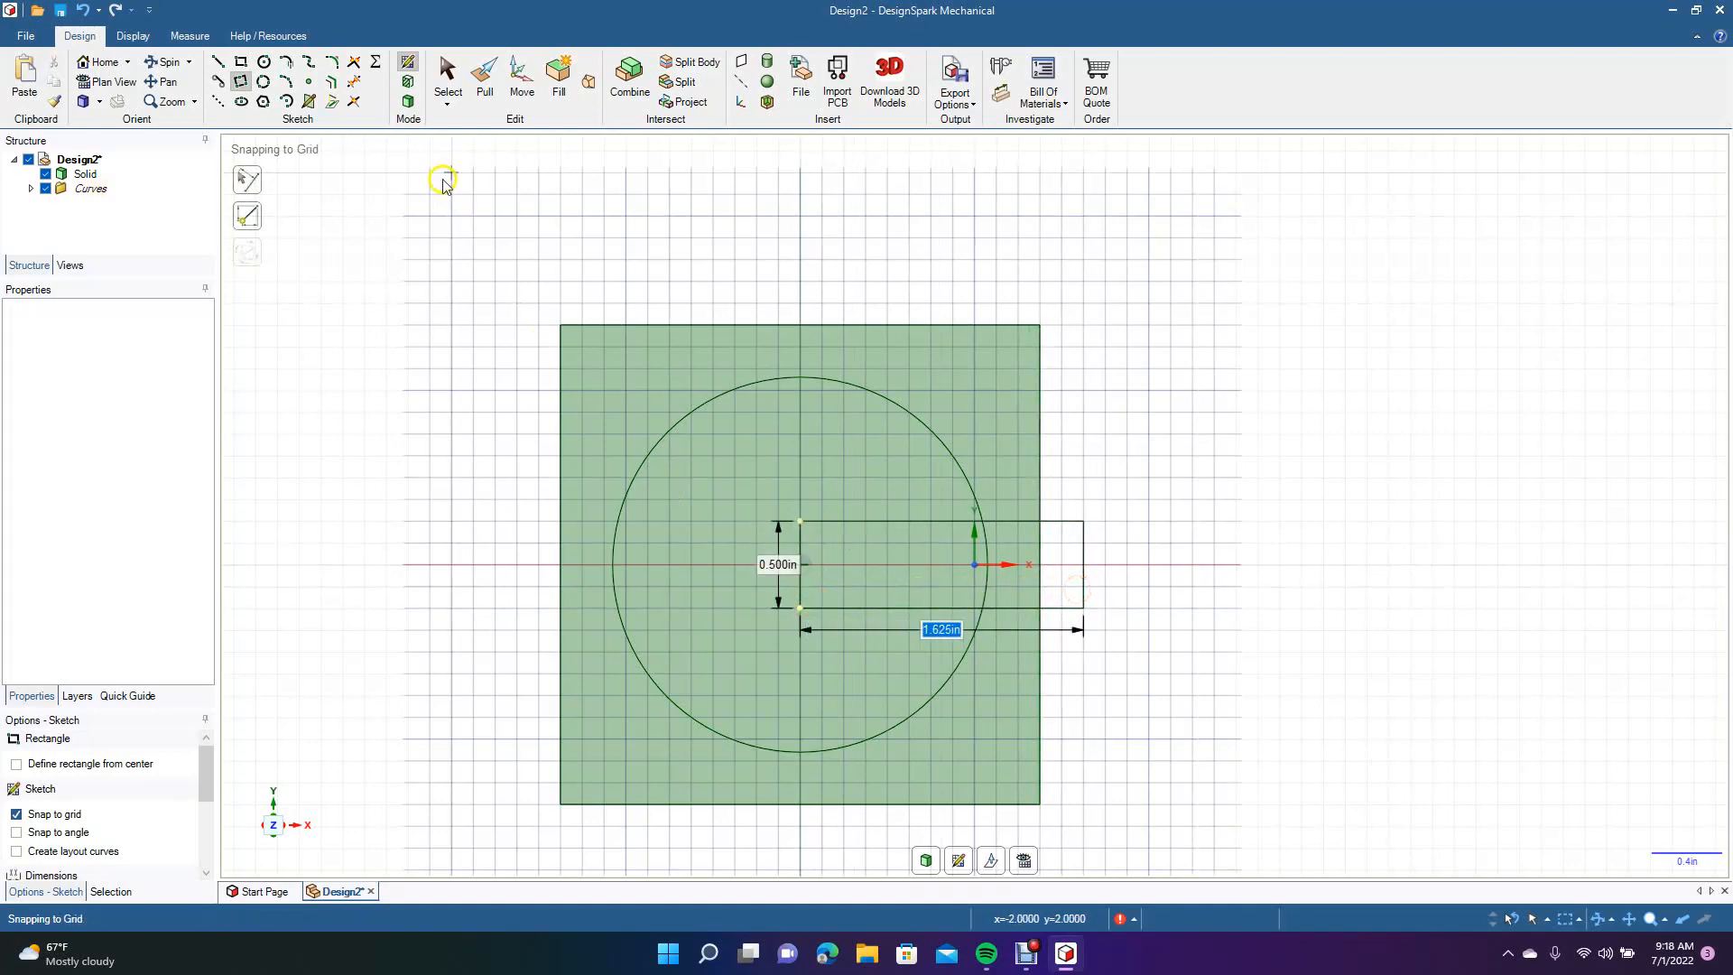
pyautogui.click(448, 88)
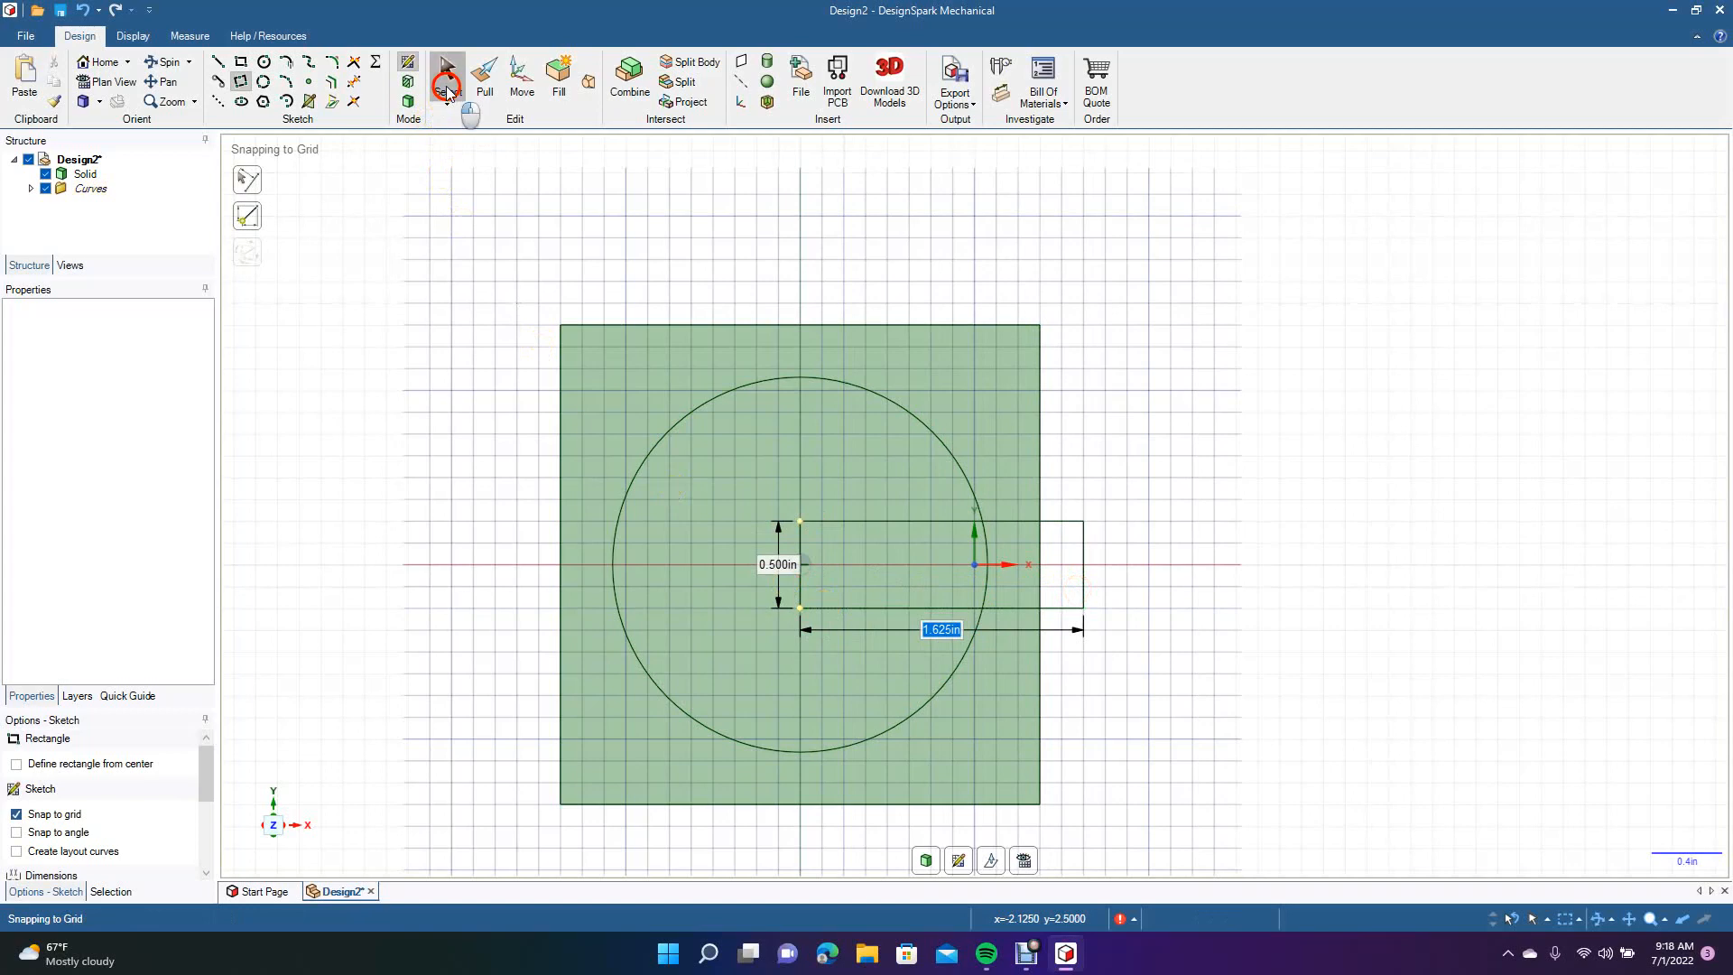
# Trim away the rectangle's line segments that lie inside the circle.
pyautogui.click(355, 88)
pyautogui.click(938, 521)
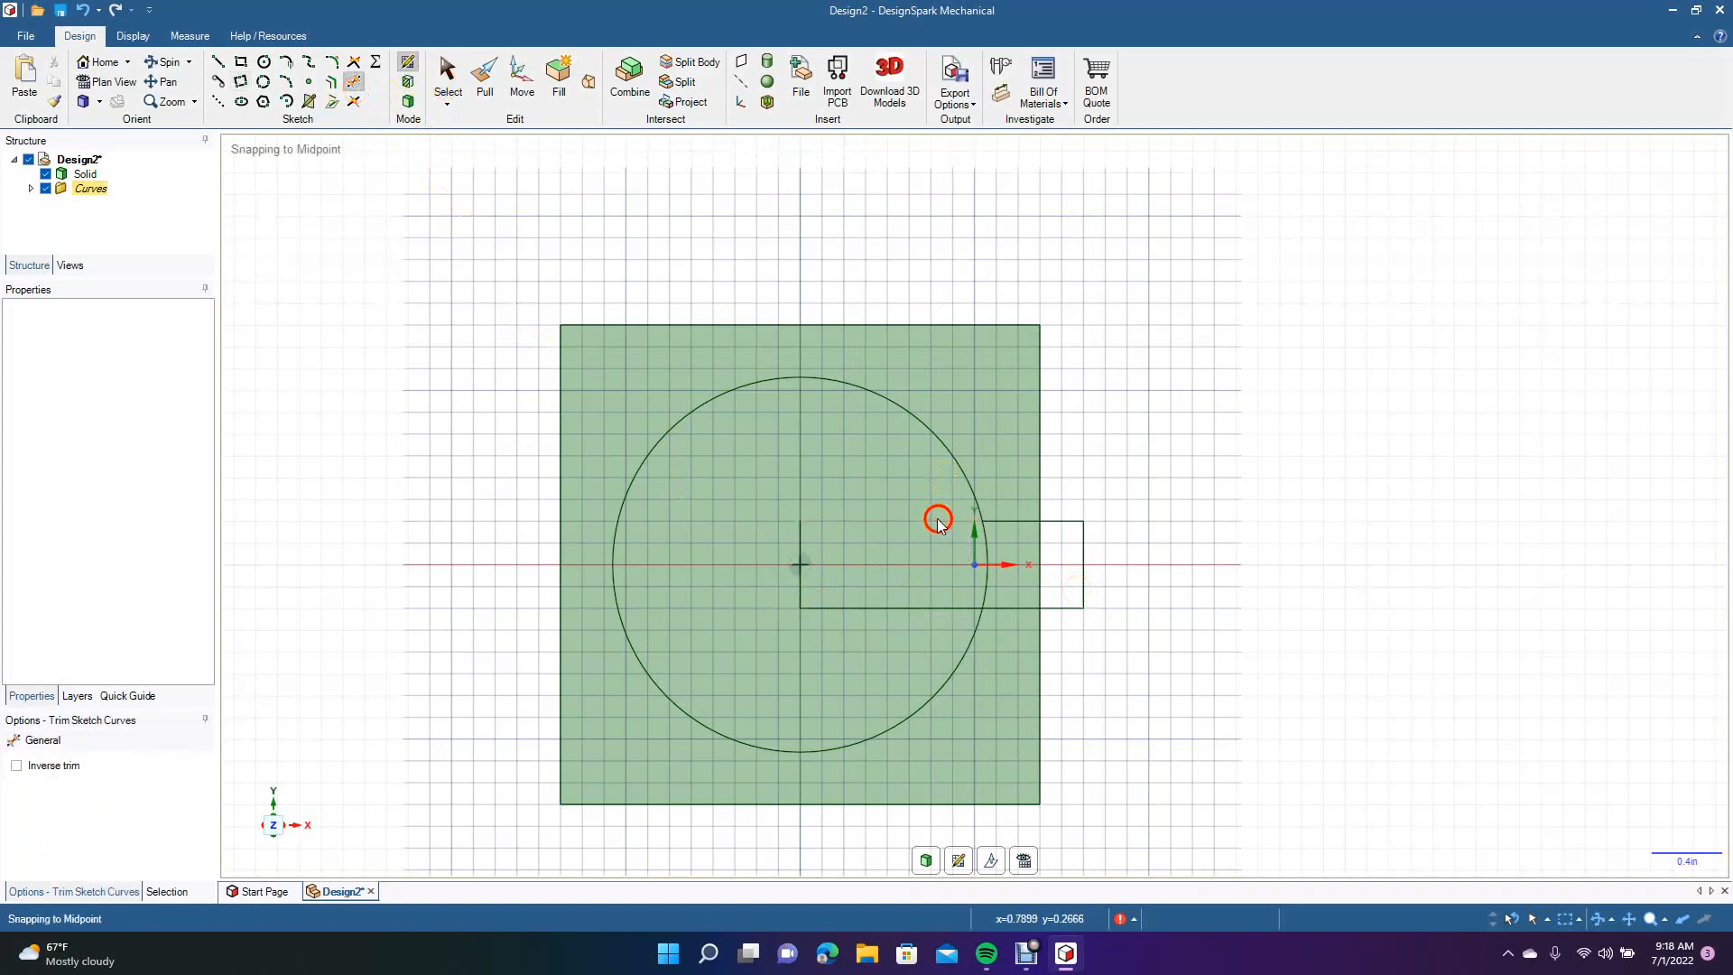
pyautogui.click(800, 534)
pyautogui.click(886, 610)
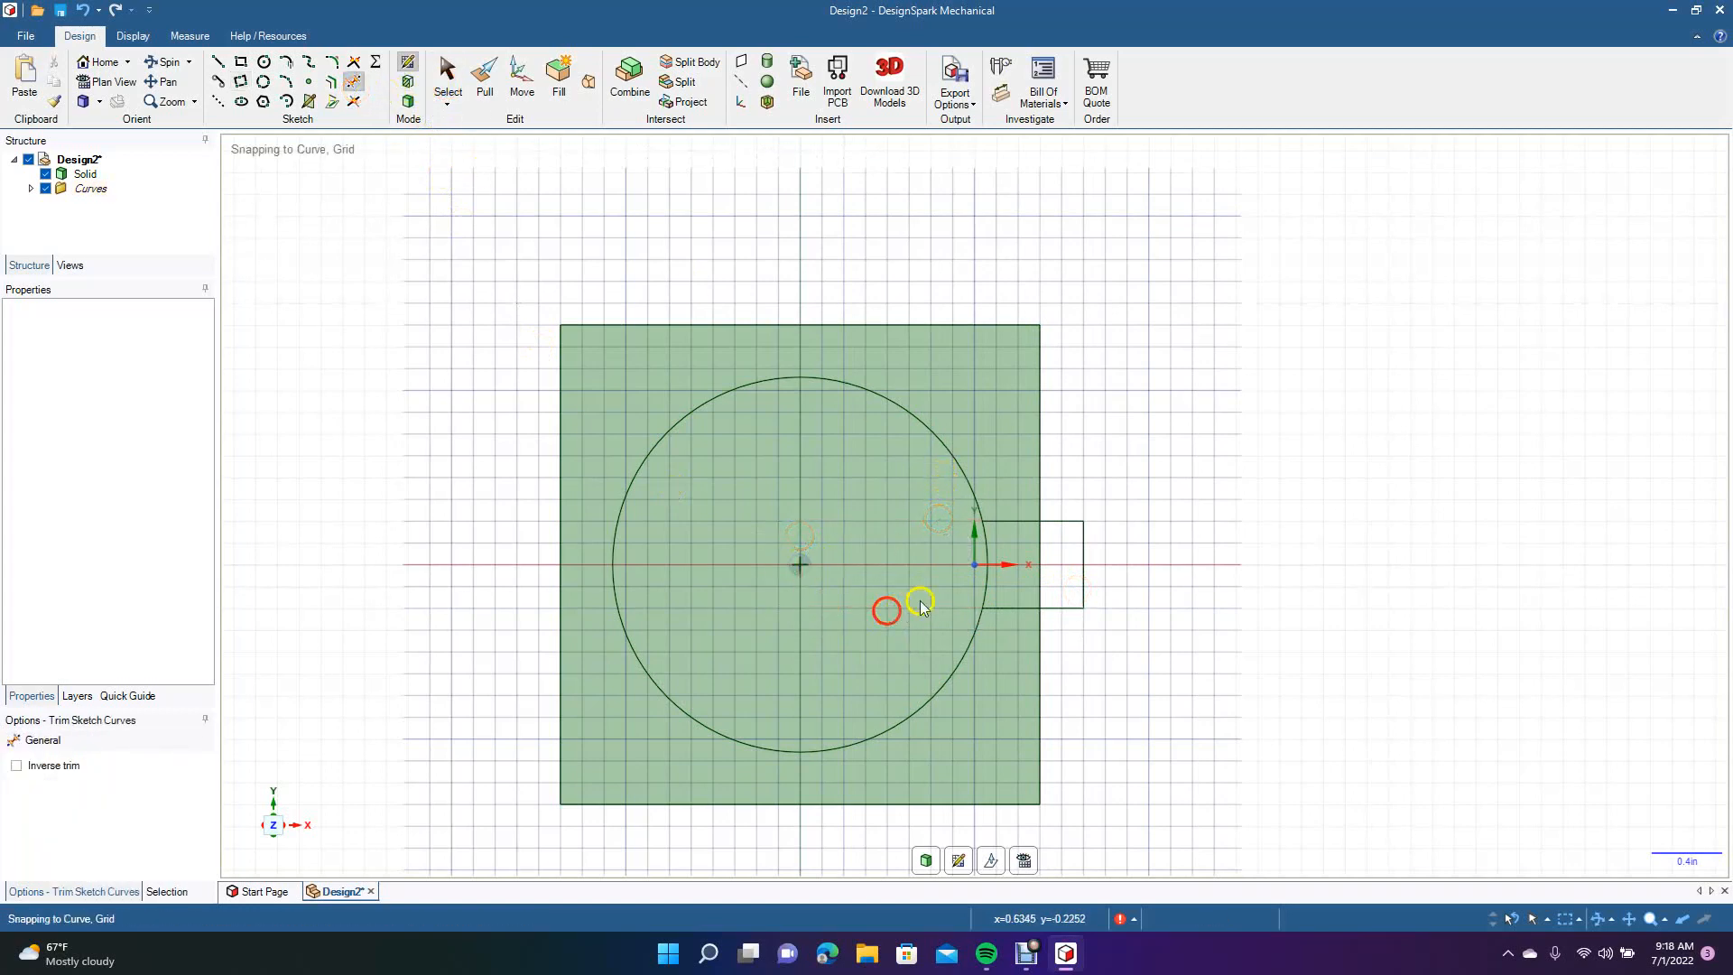
# Trim away the circle's arc inside the side rectangle to leave one open keyhole outline on the block face.
pyautogui.click(986, 576)
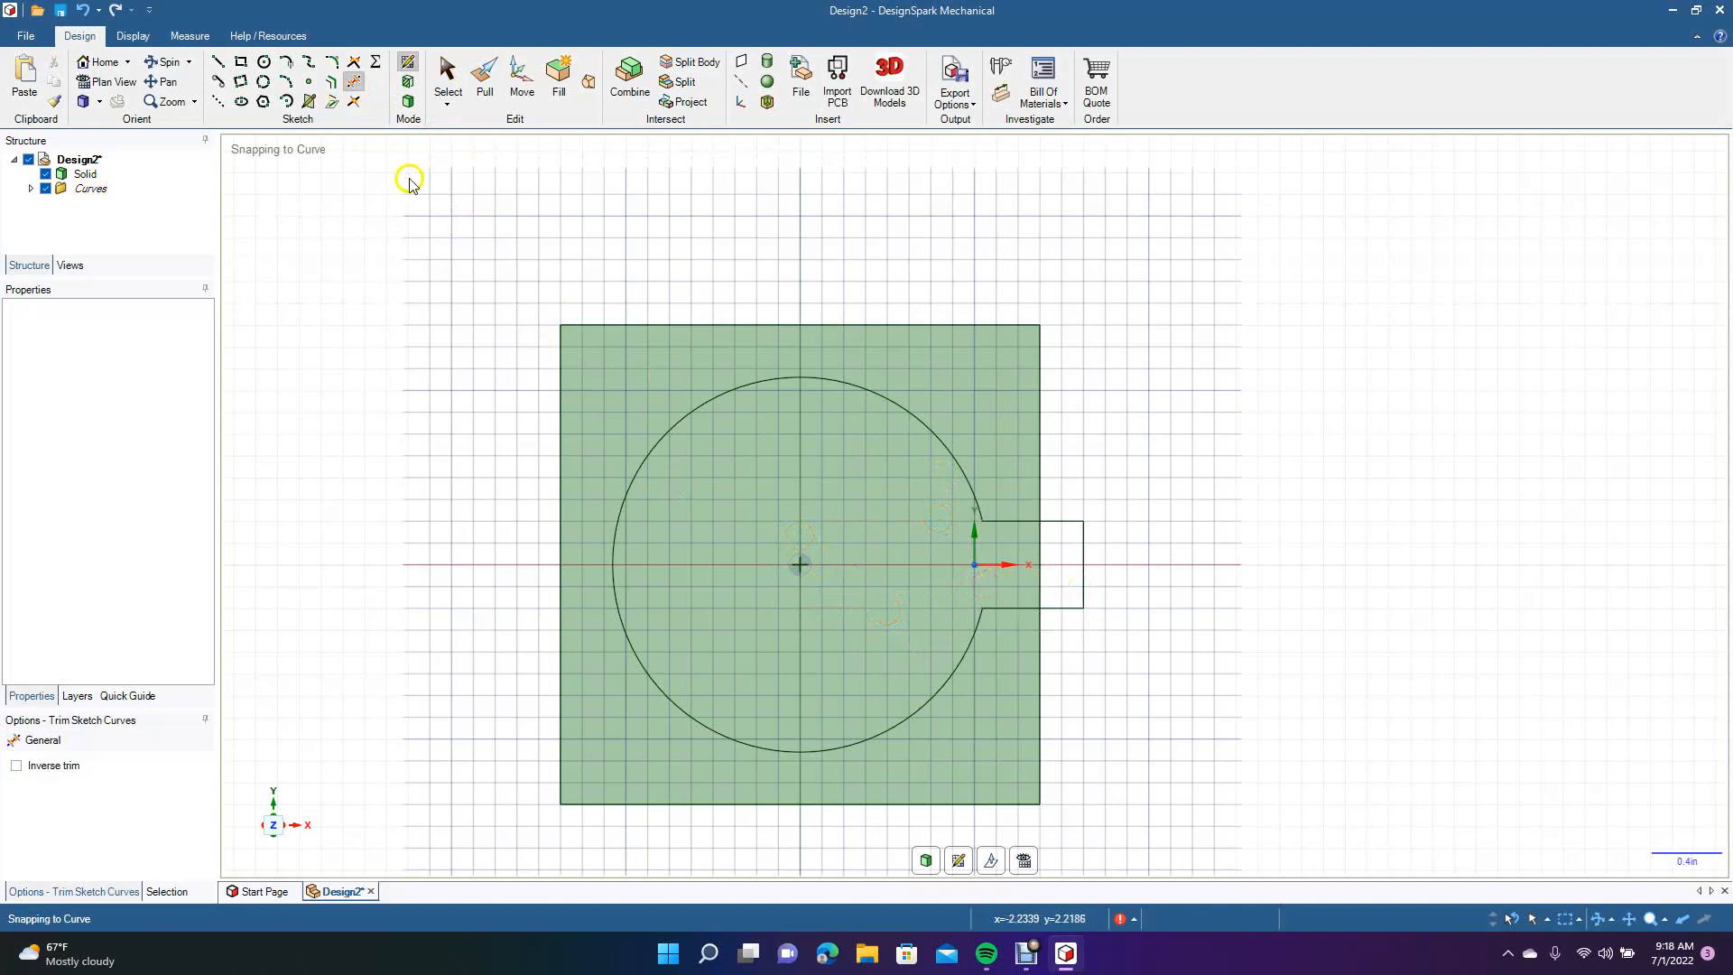
pyautogui.click(165, 61)
pyautogui.moveTo(514, 382); pyautogui.dragTo(472, 438)
# Select the keyhole's arc and three tab lines with the Move tool, and convert the sketch to 3D mode.
pyautogui.click(520, 77)
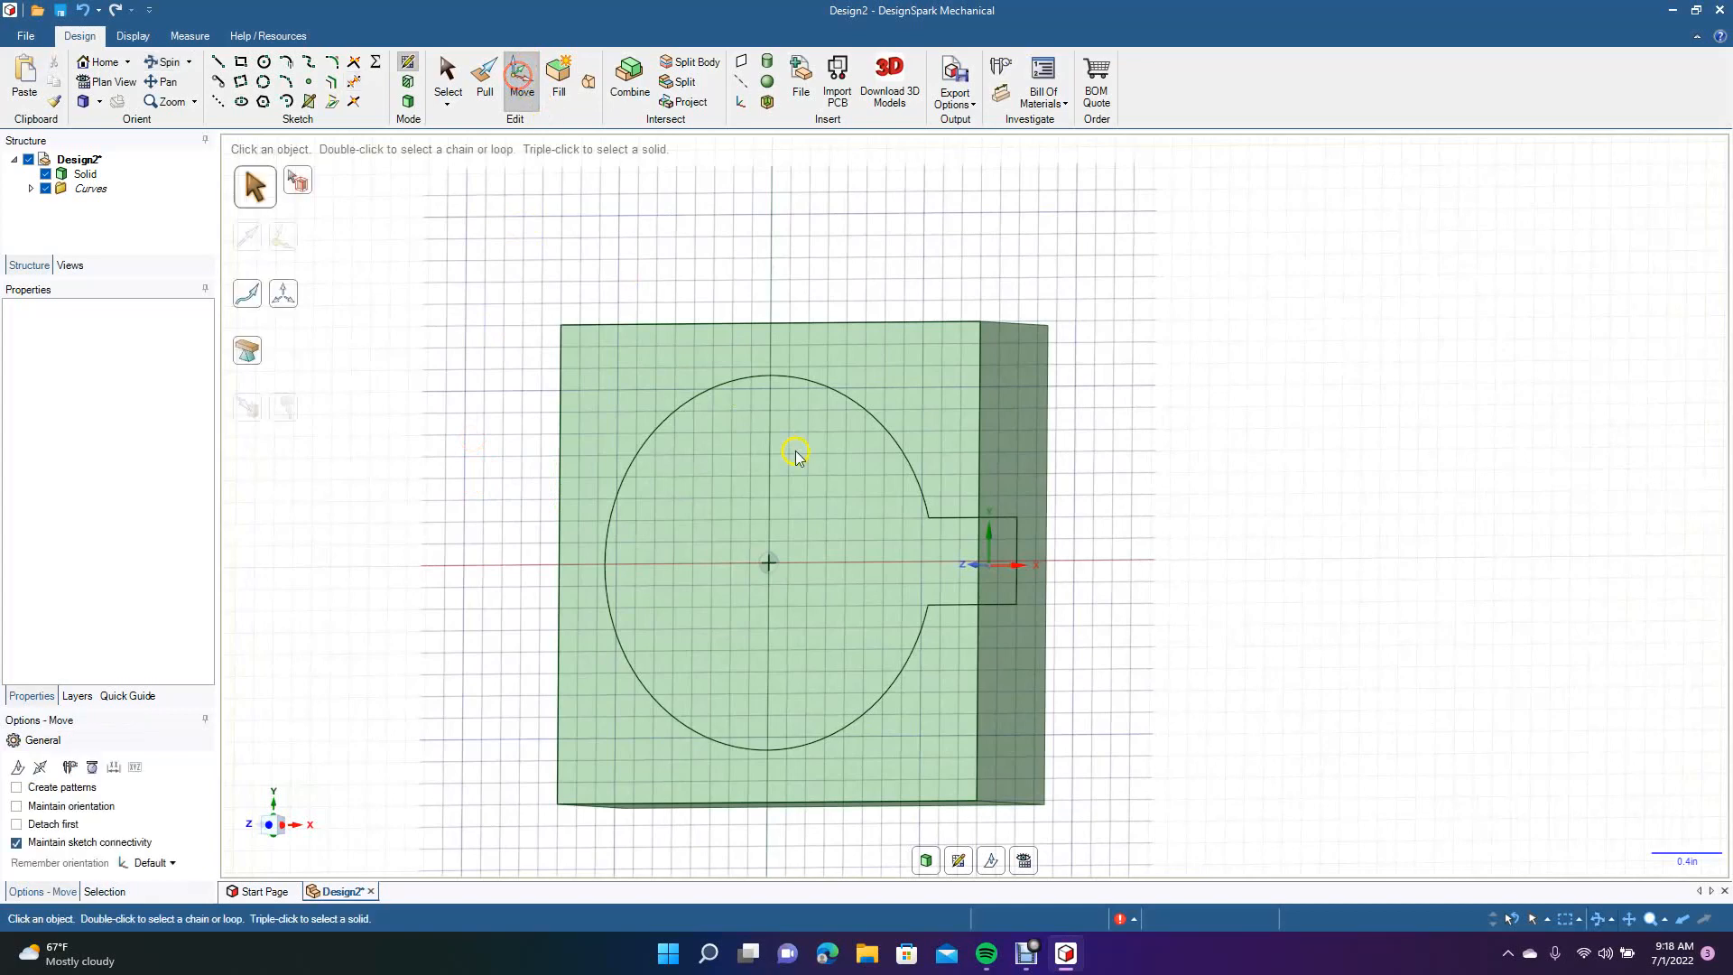
pyautogui.click(831, 386)
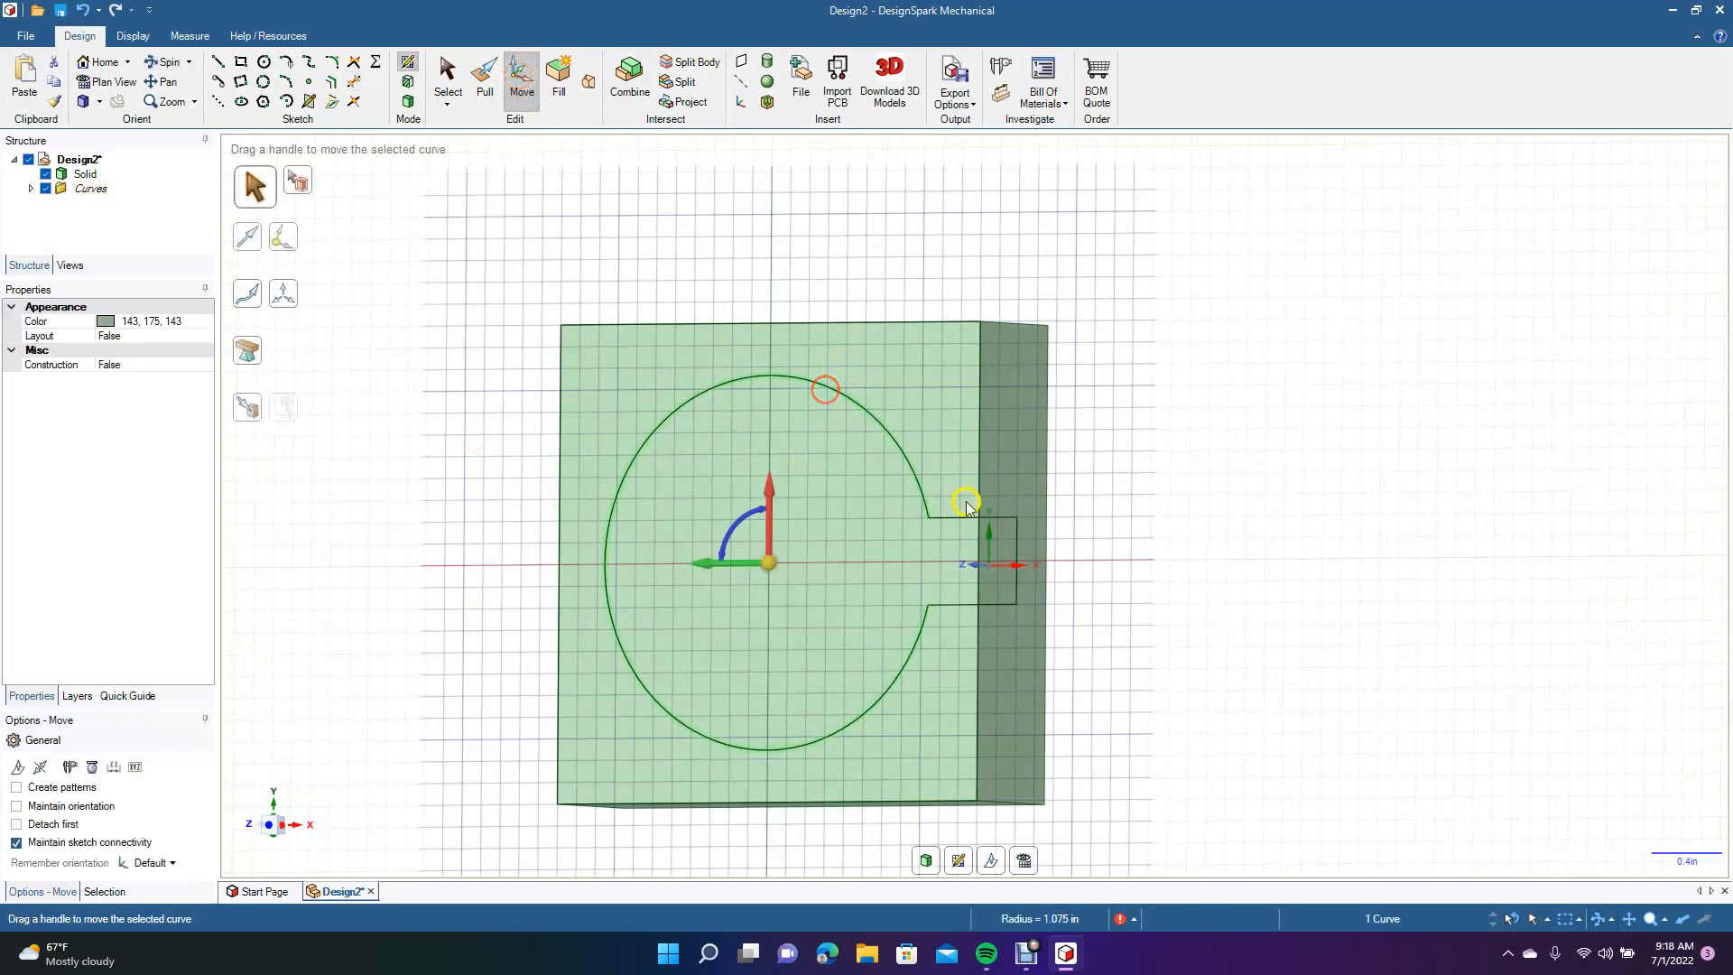
pyautogui.keyDown('ctrl'); pyautogui.click(967, 520); pyautogui.keyUp('ctrl')
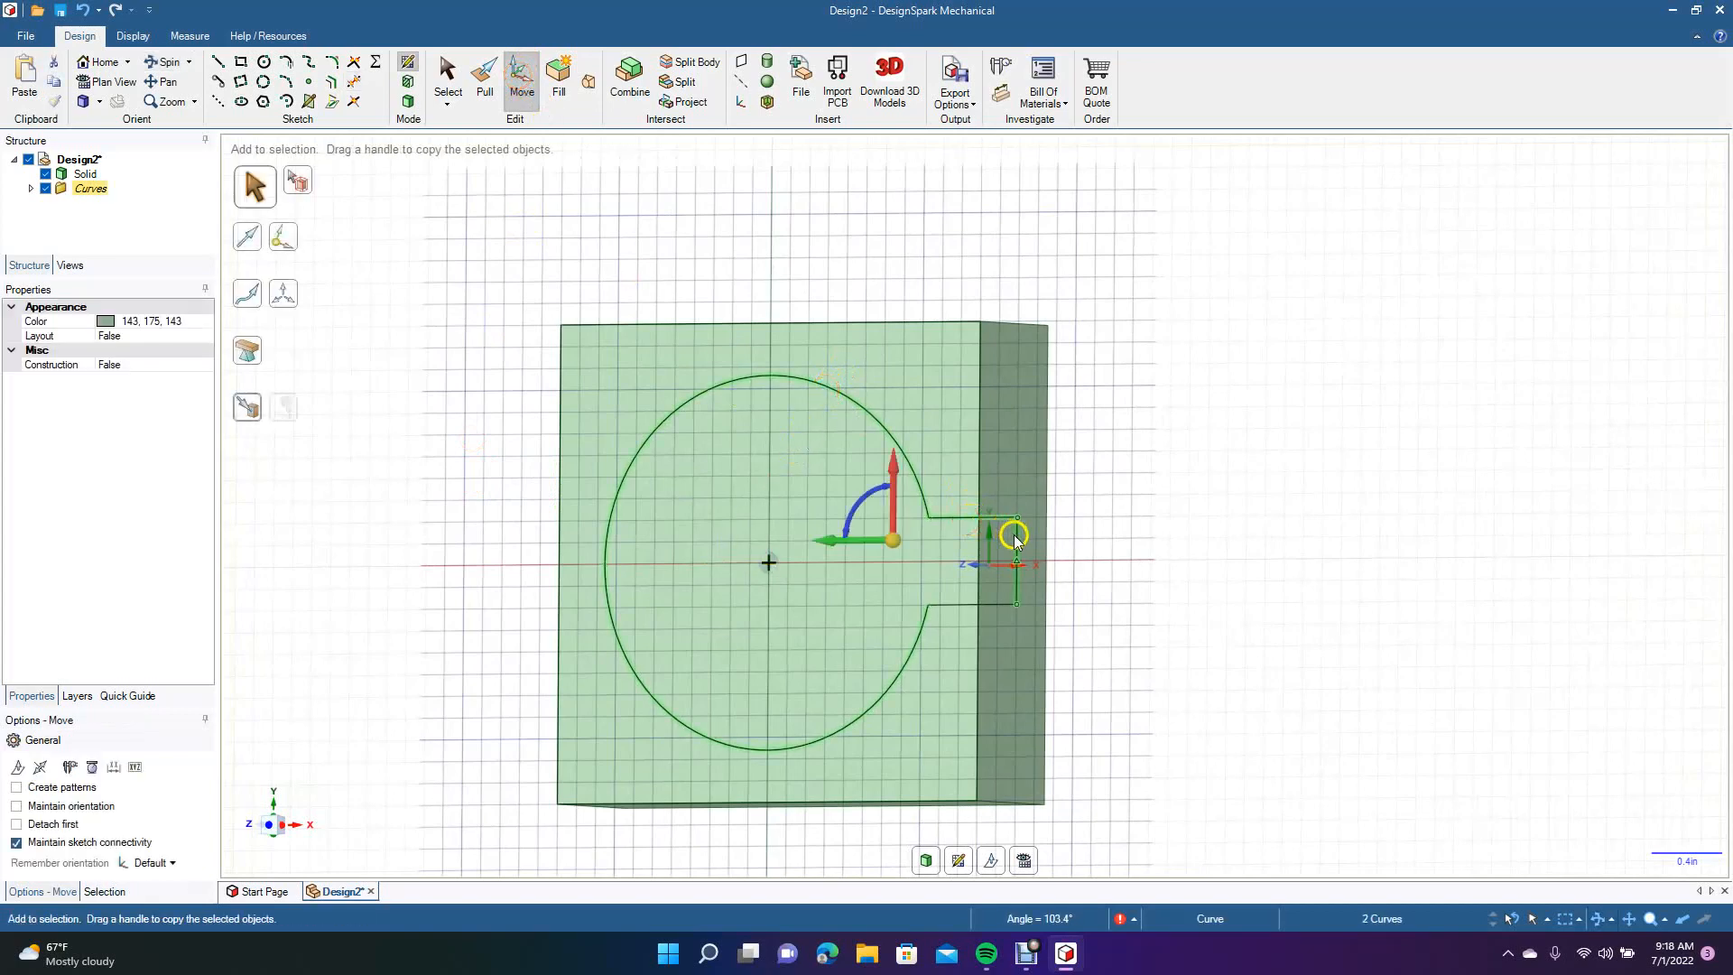
pyautogui.keyDown('ctrl'); pyautogui.click(1016, 537); pyautogui.keyUp('ctrl')
pyautogui.keyDown('ctrl'); pyautogui.click(962, 606); pyautogui.keyUp('ctrl')
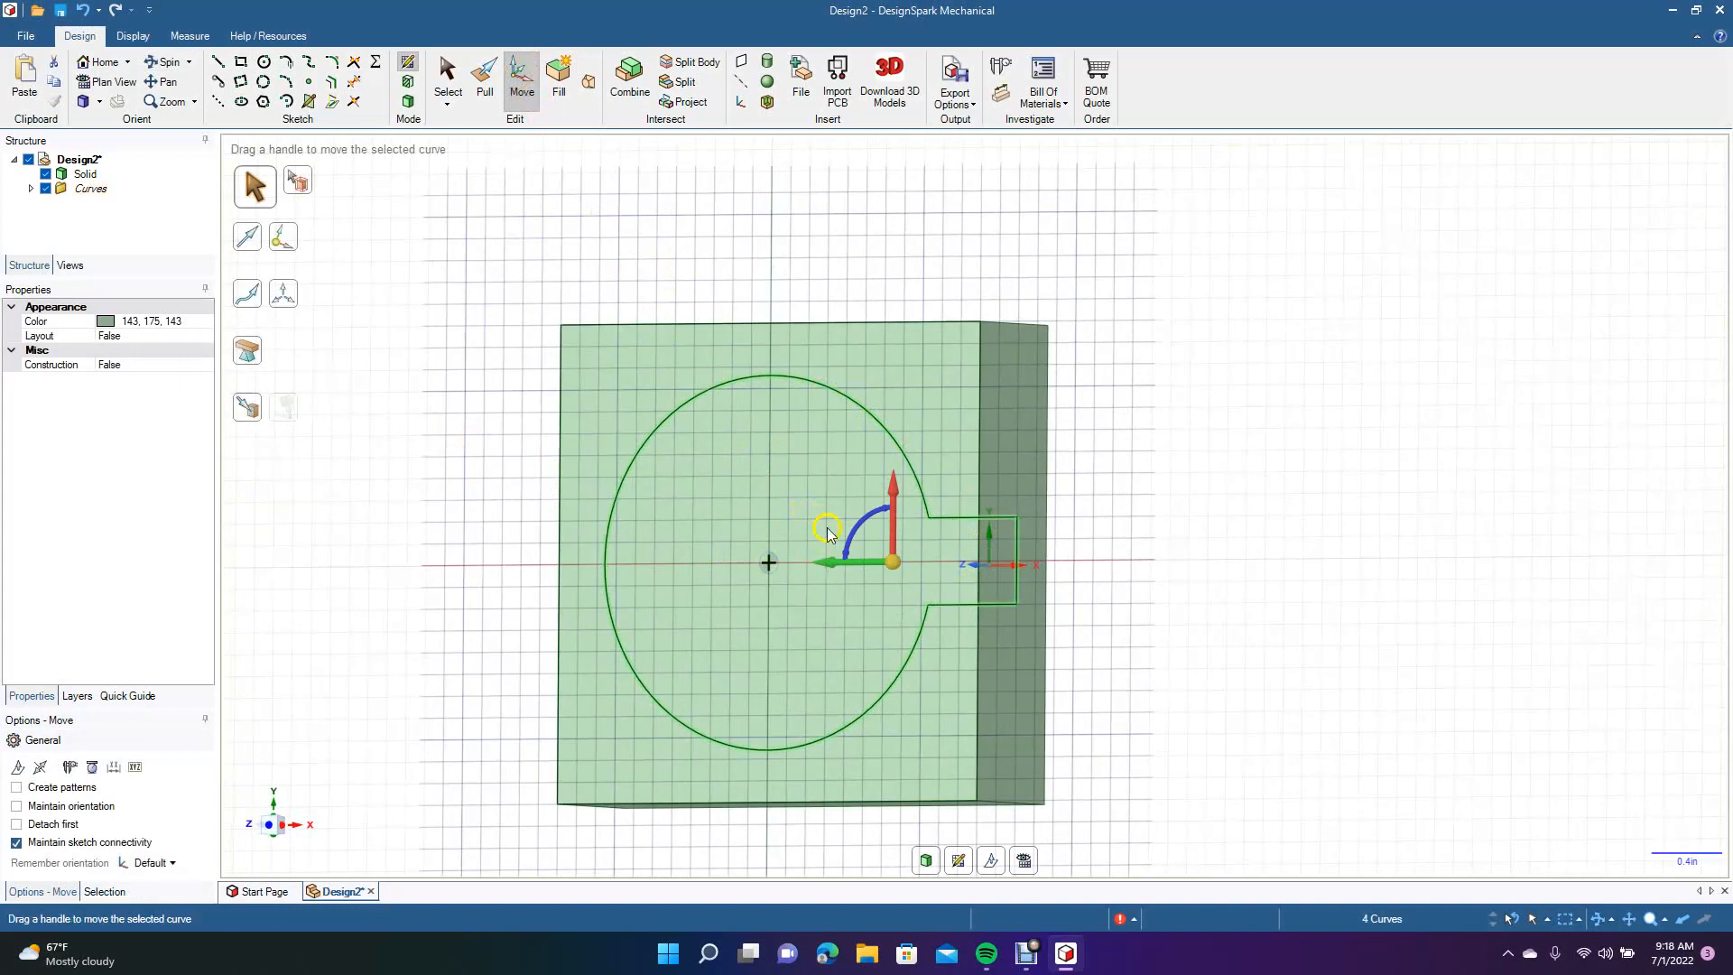
pyautogui.click(410, 102)
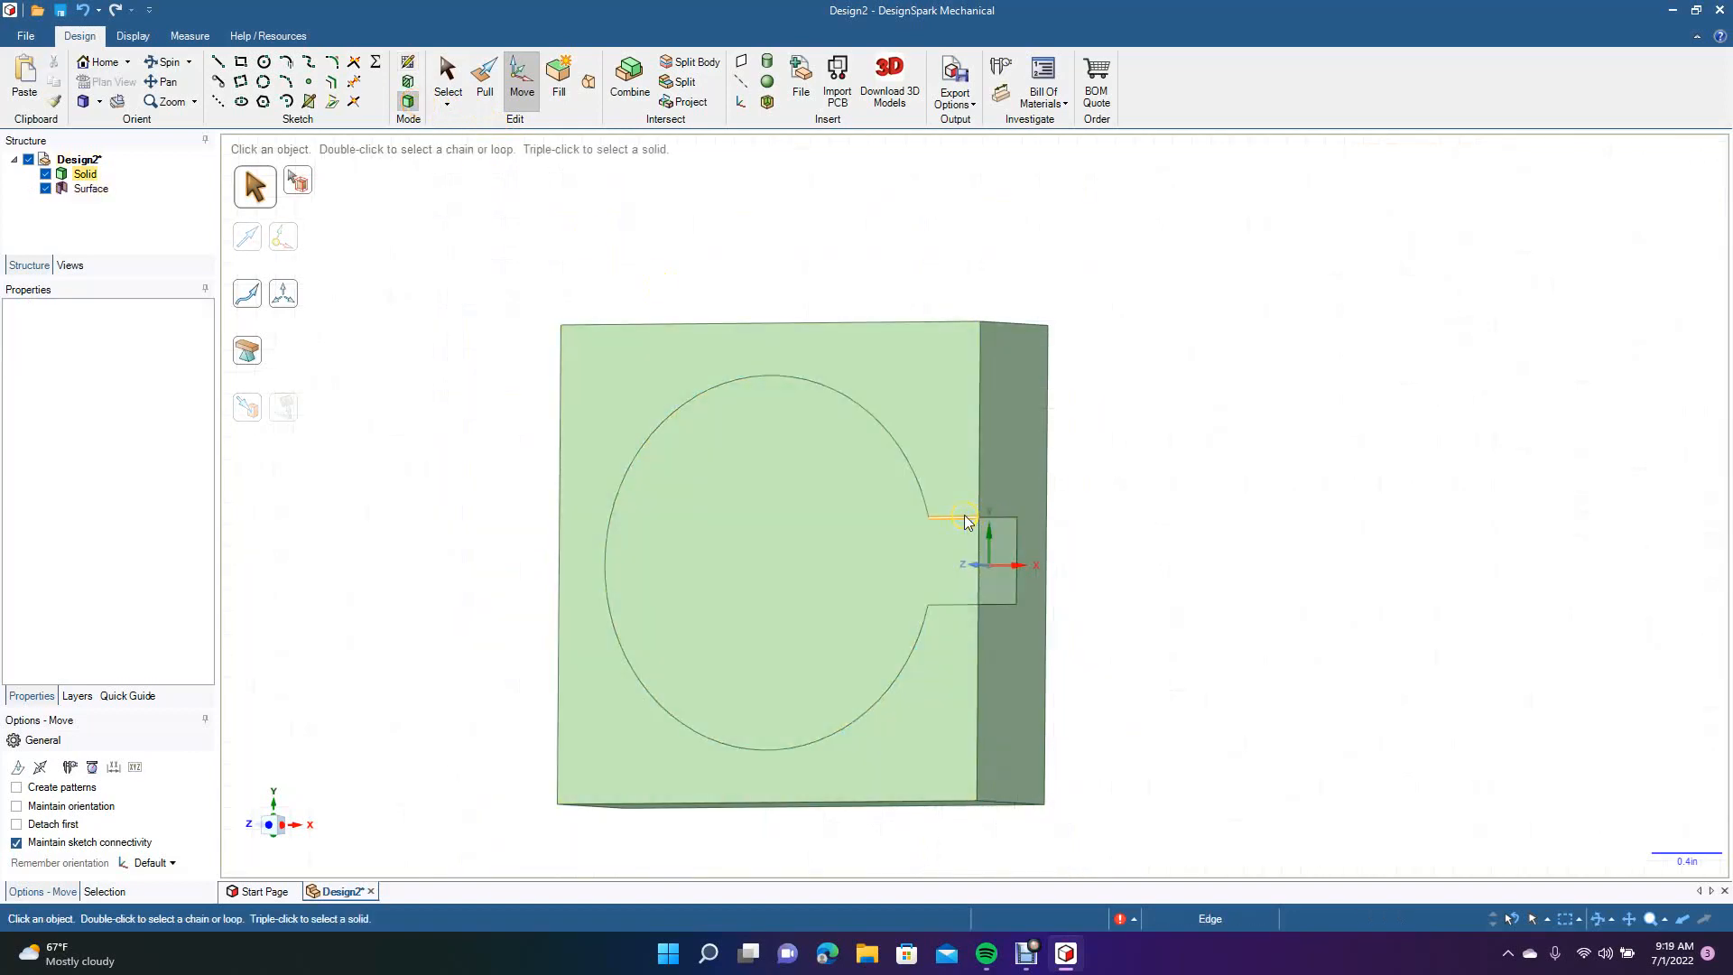
# Move both faces of the keyhole surface together along Z, out in front of the block.
pyautogui.click(925, 539)
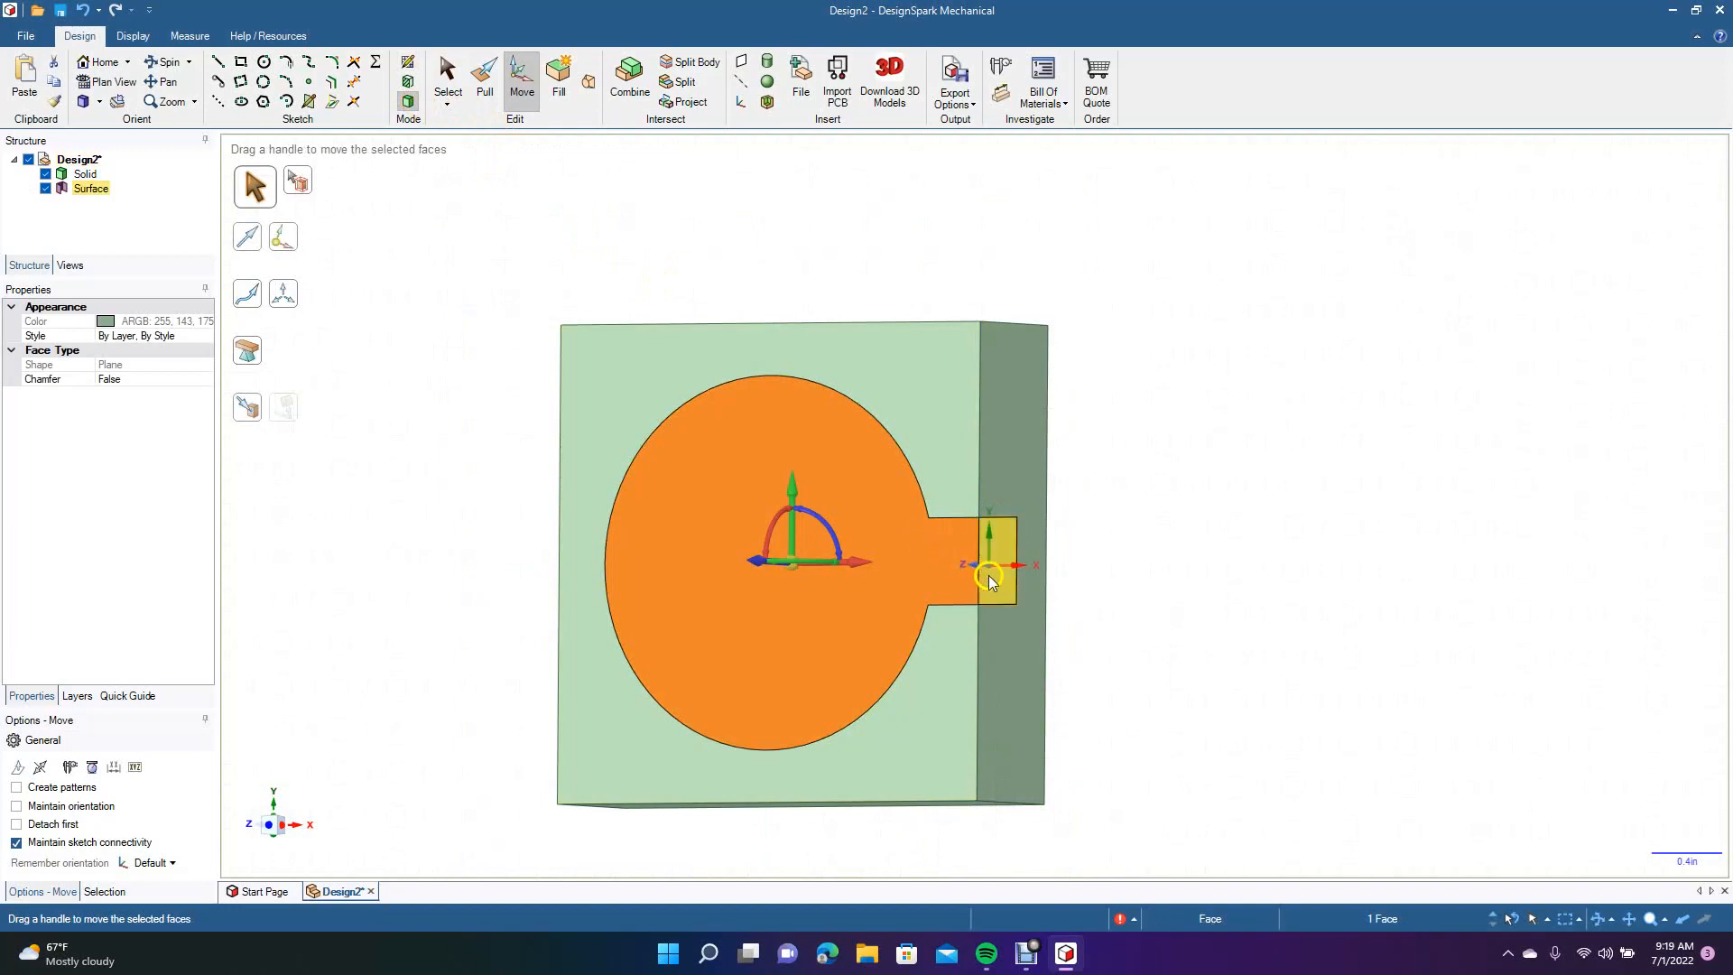
pyautogui.keyDown('ctrl'); pyautogui.click(993, 579); pyautogui.keyUp('ctrl')
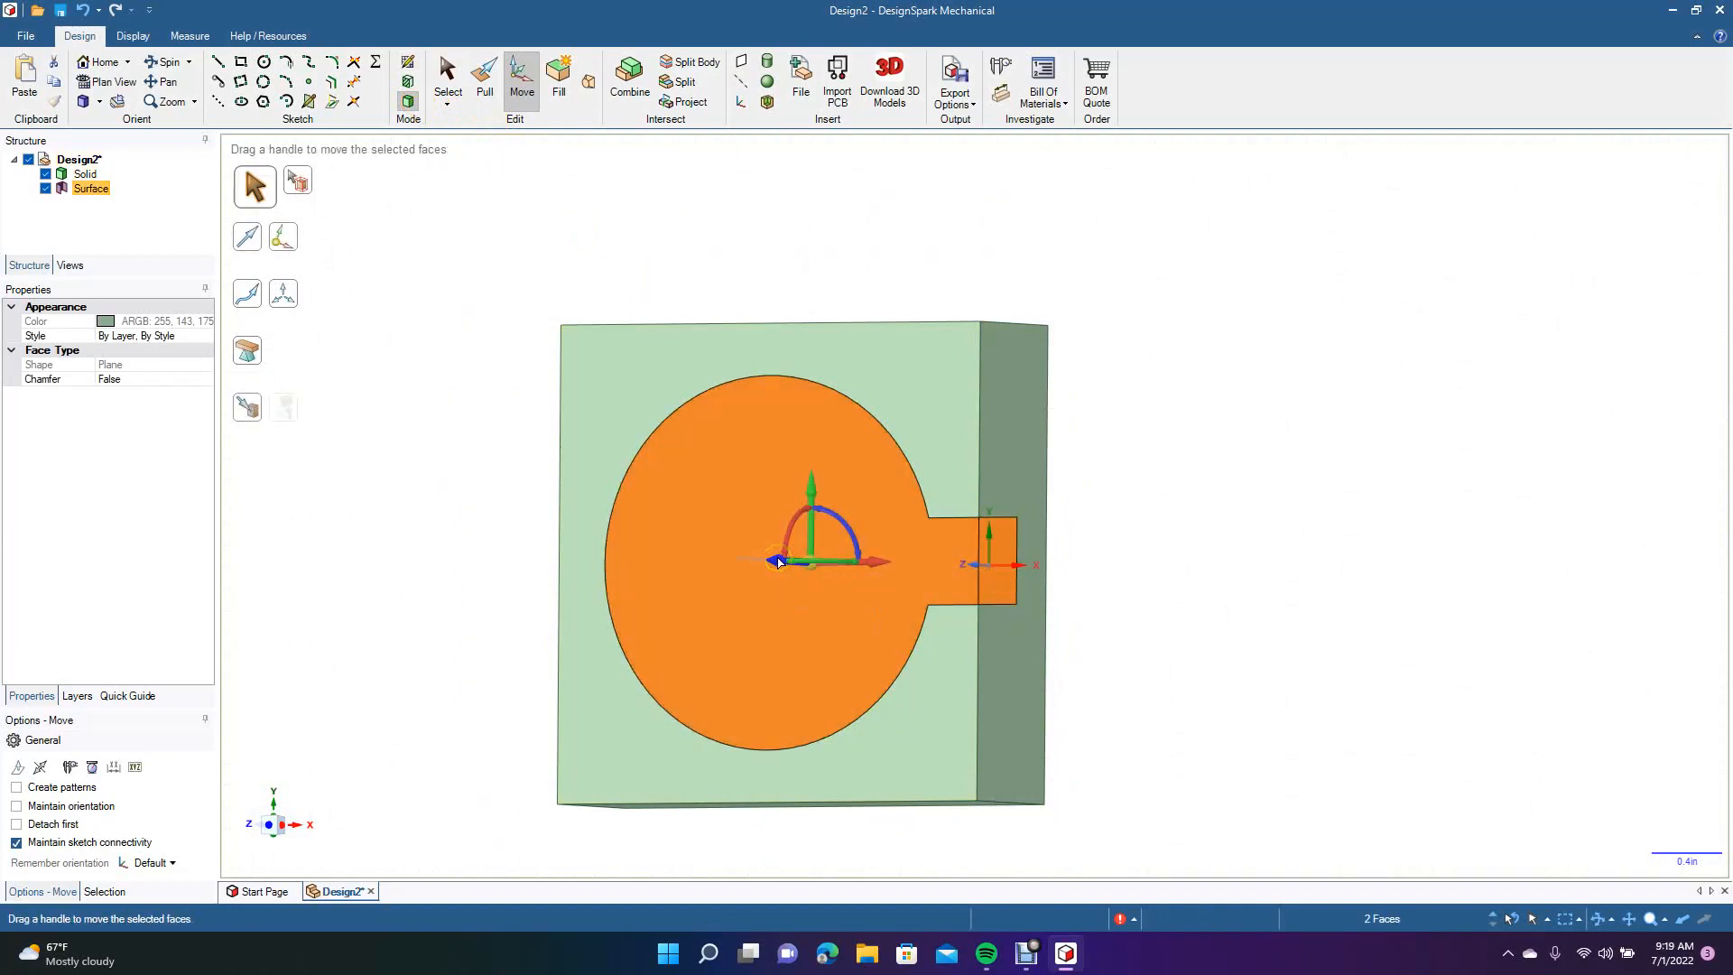
pyautogui.moveTo(774, 560); pyautogui.dragTo(623, 552)
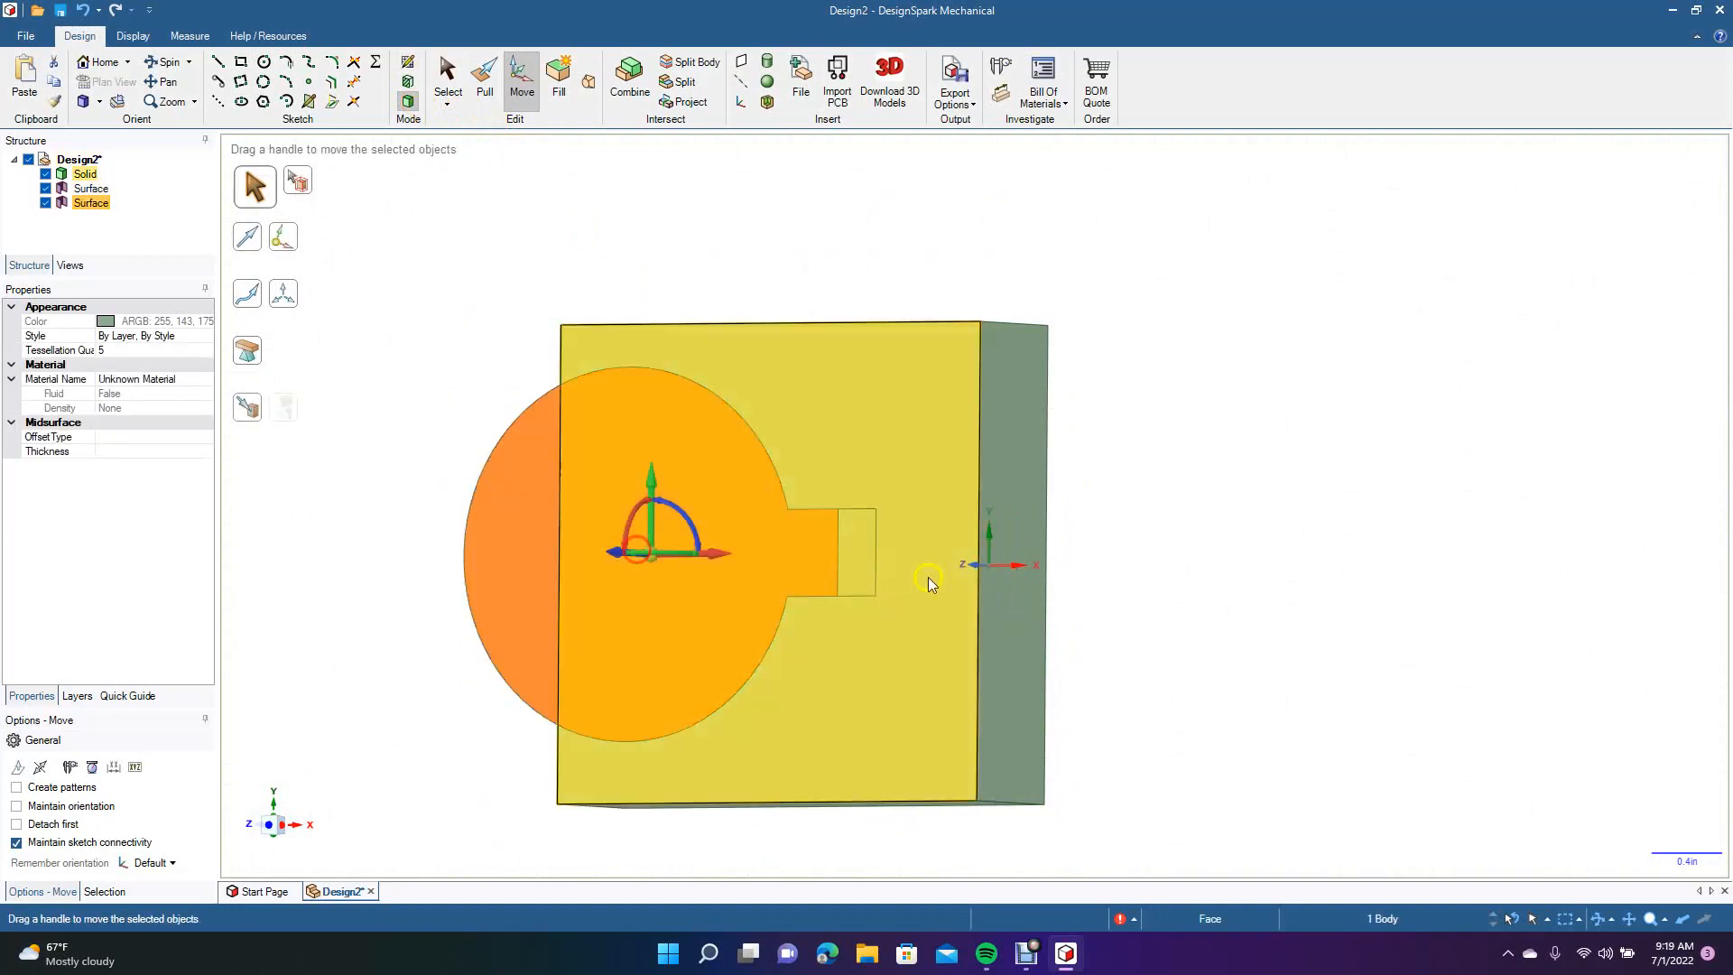
pyautogui.click(1306, 532)
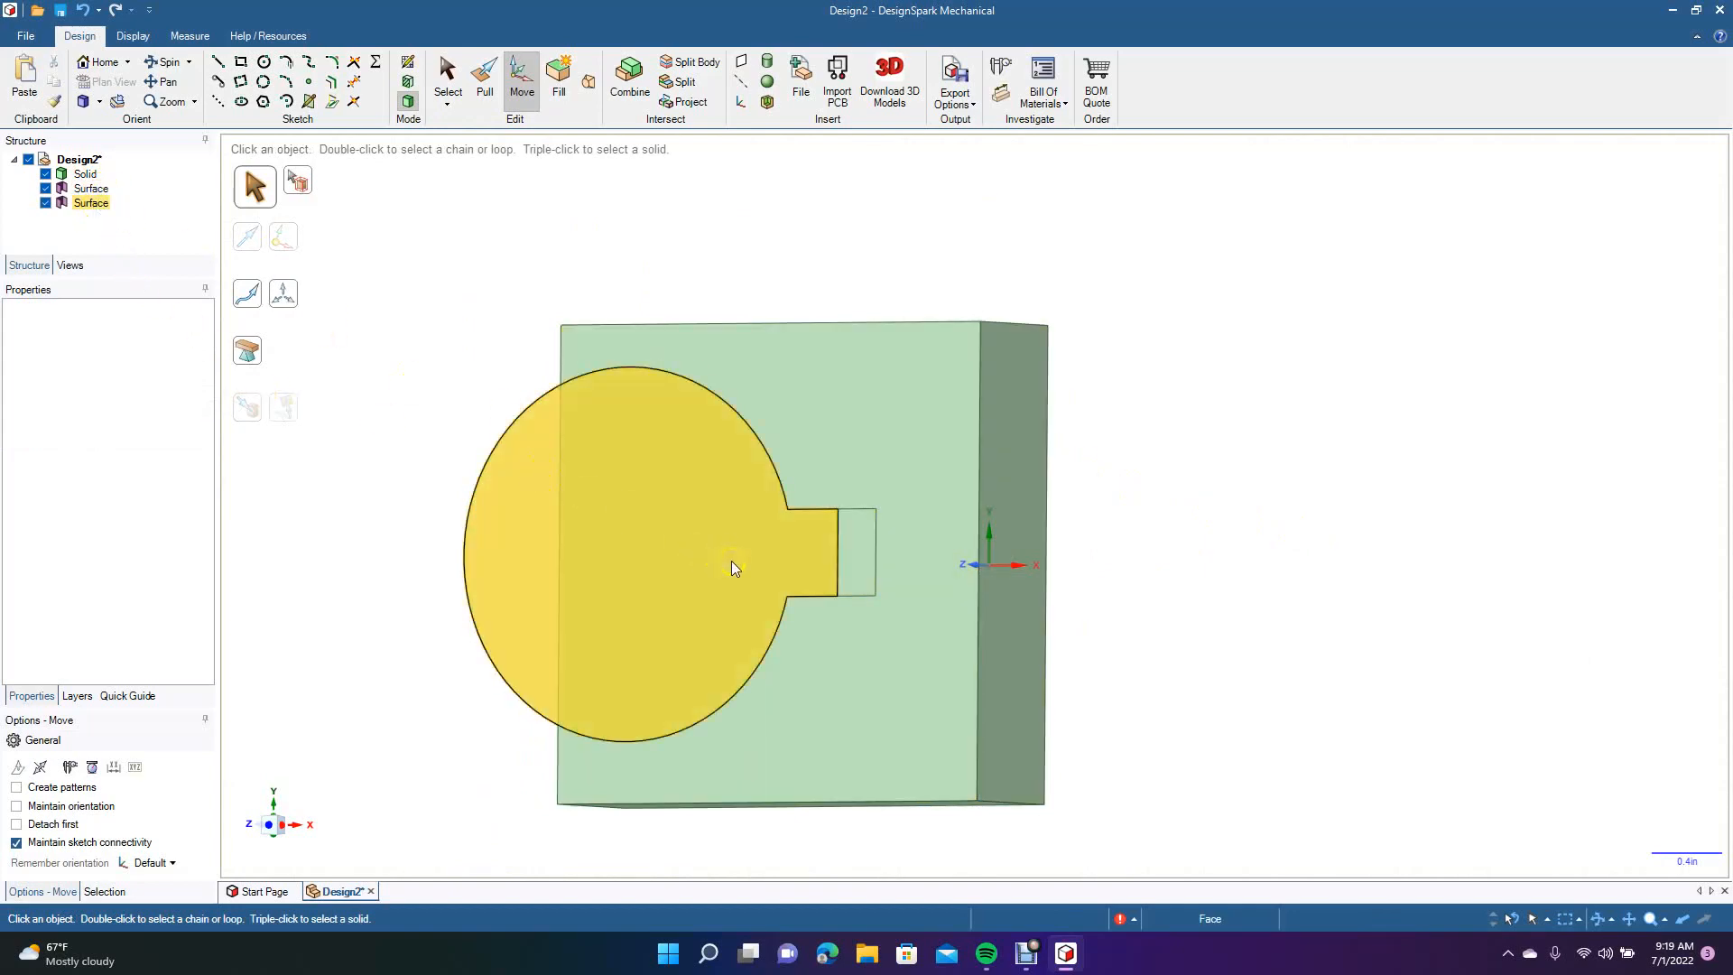
# Pull both keyhole faces about 1.69 in back toward the block with the No merge option.
pyautogui.click(714, 513)
pyautogui.keyDown('ctrl'); pyautogui.click(858, 537); pyautogui.keyUp('ctrl')
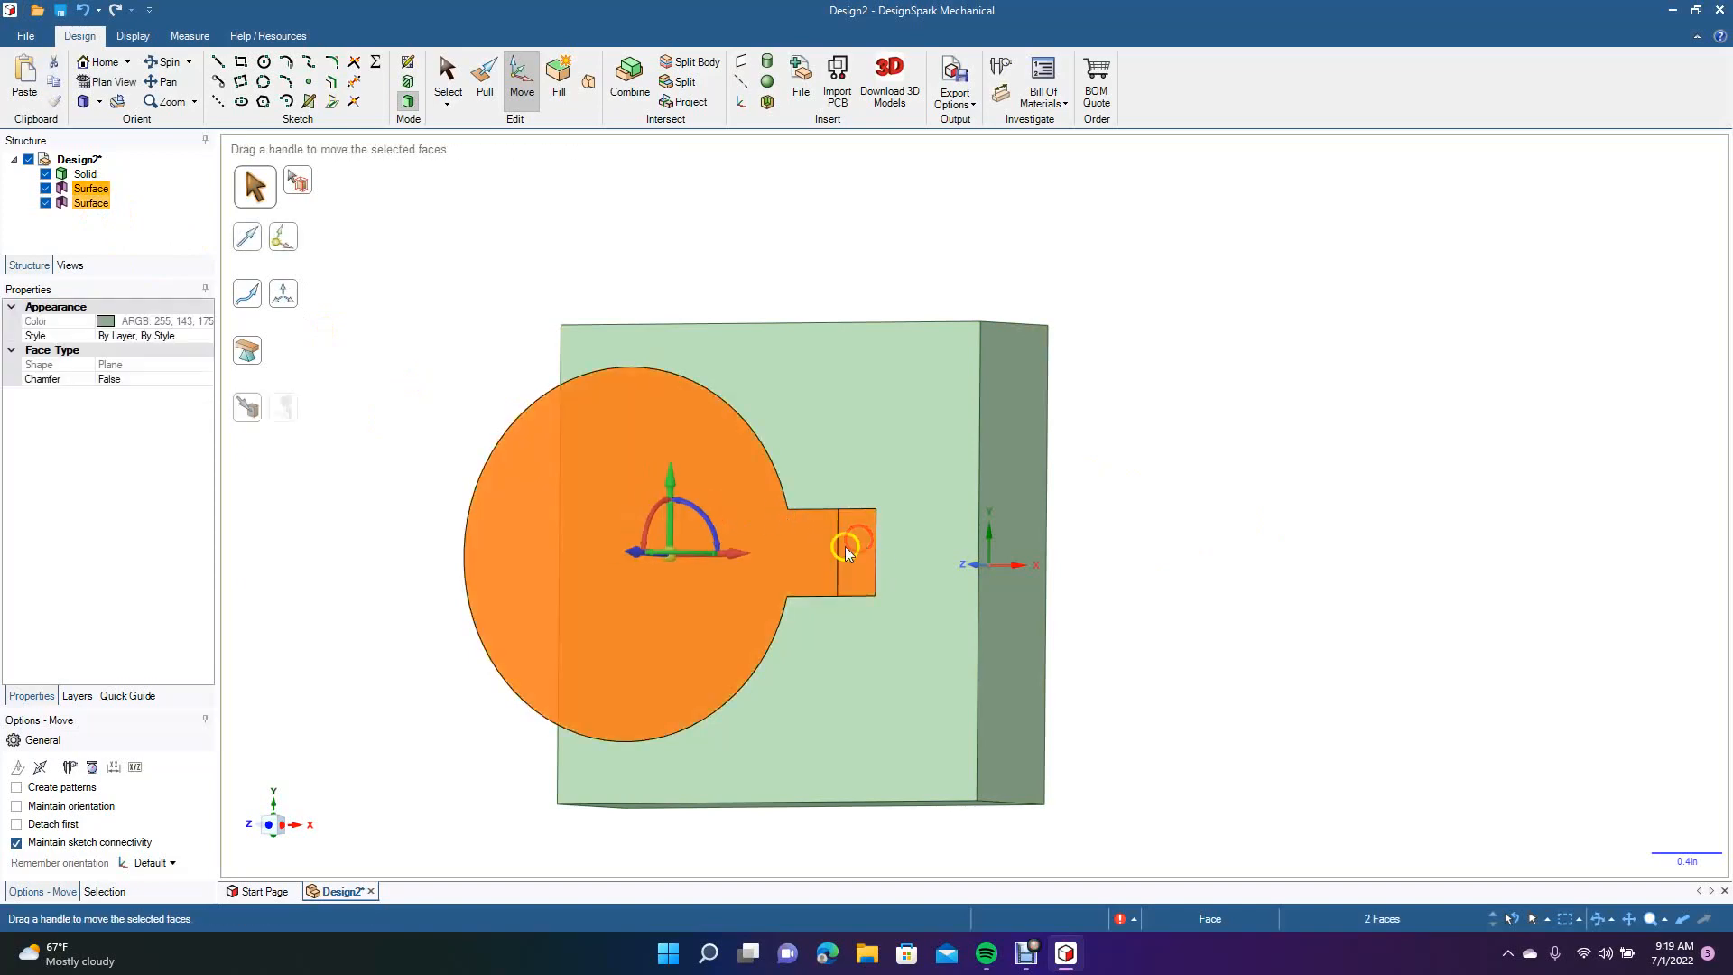
pyautogui.click(486, 75)
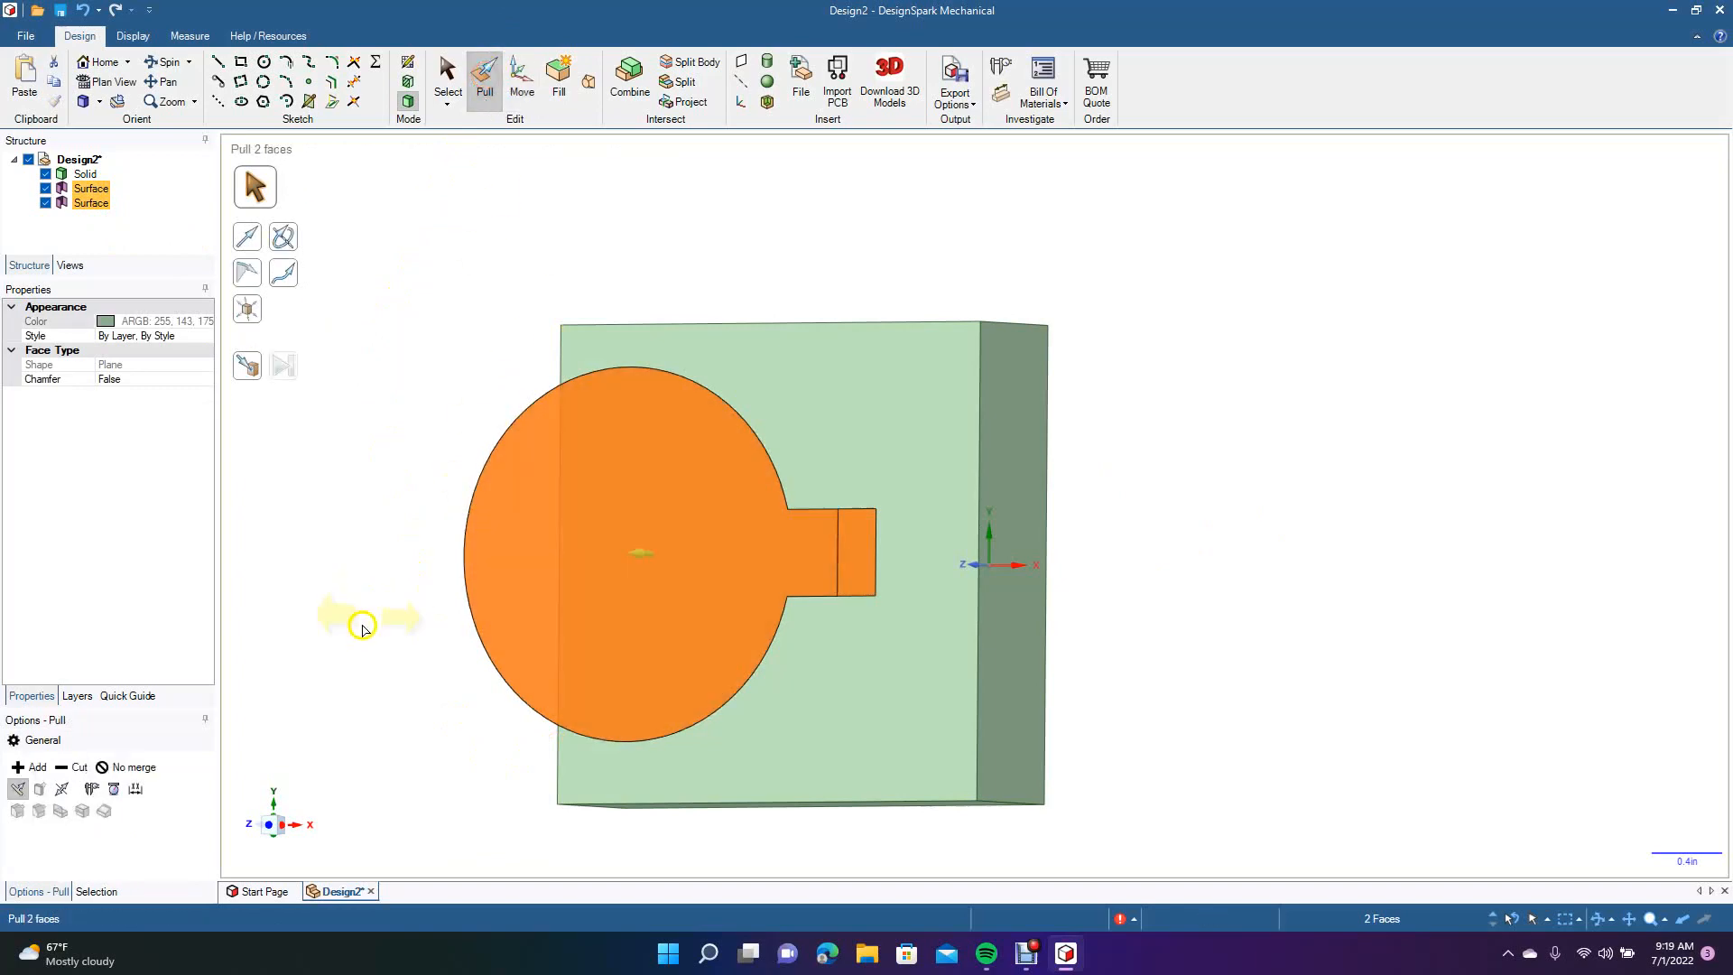
pyautogui.click(124, 769)
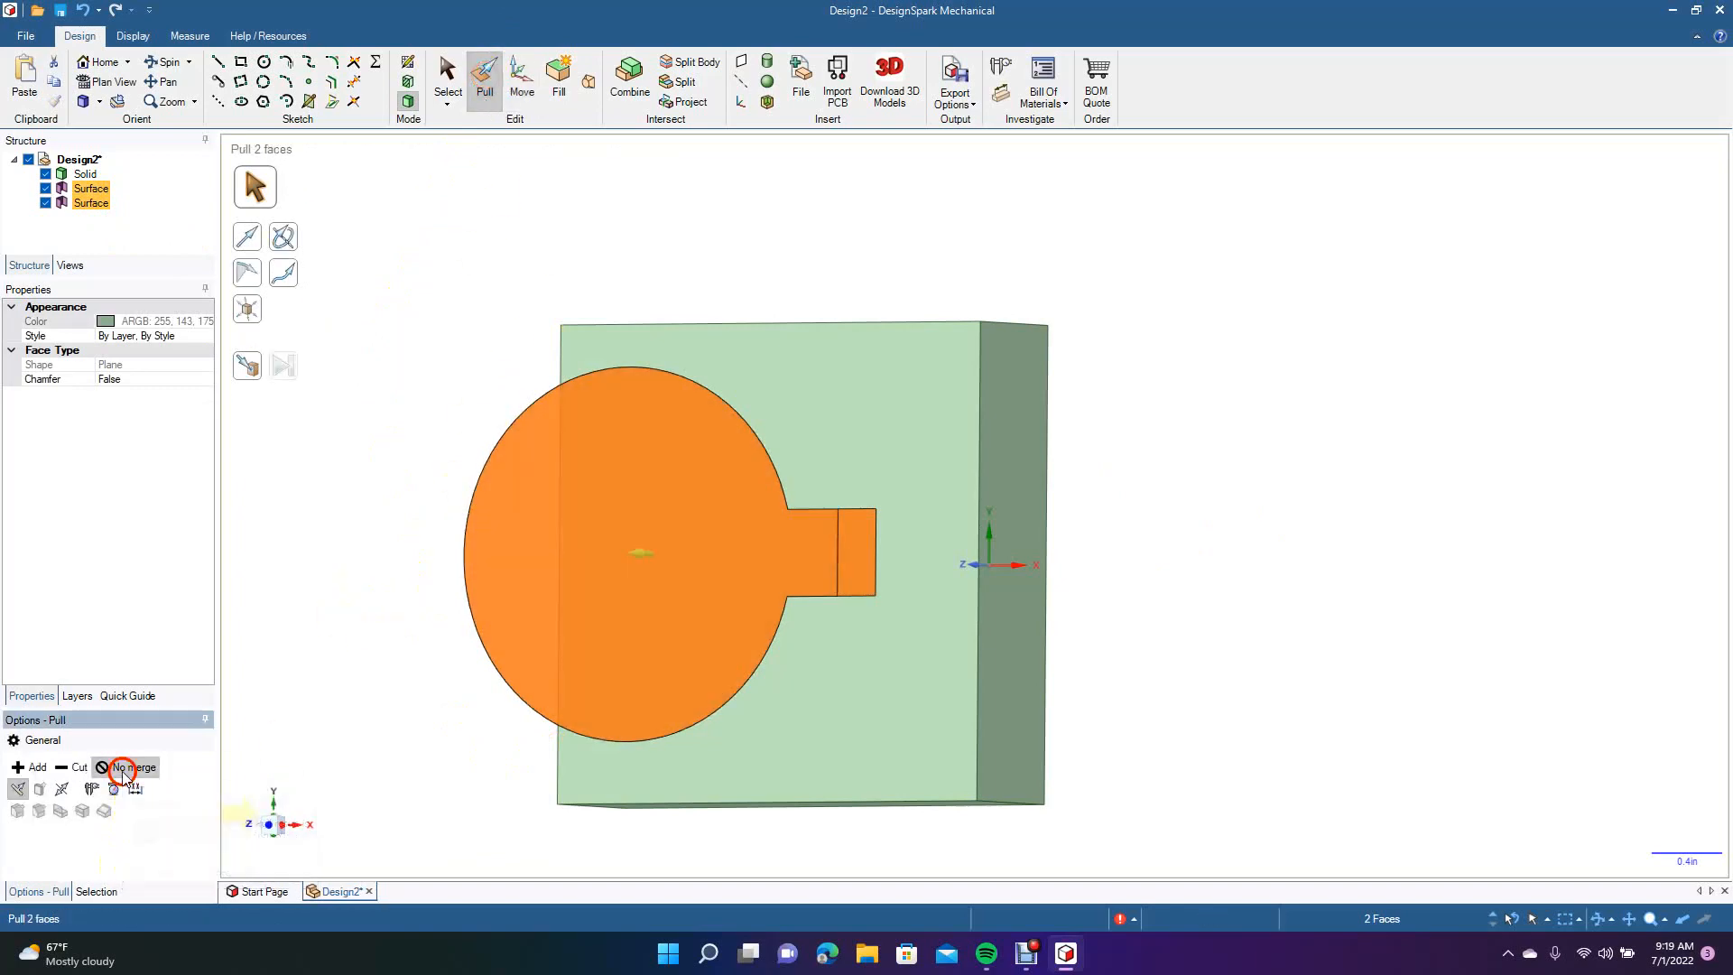
pyautogui.click(663, 556)
pyautogui.moveTo(674, 580); pyautogui.dragTo(792, 627)
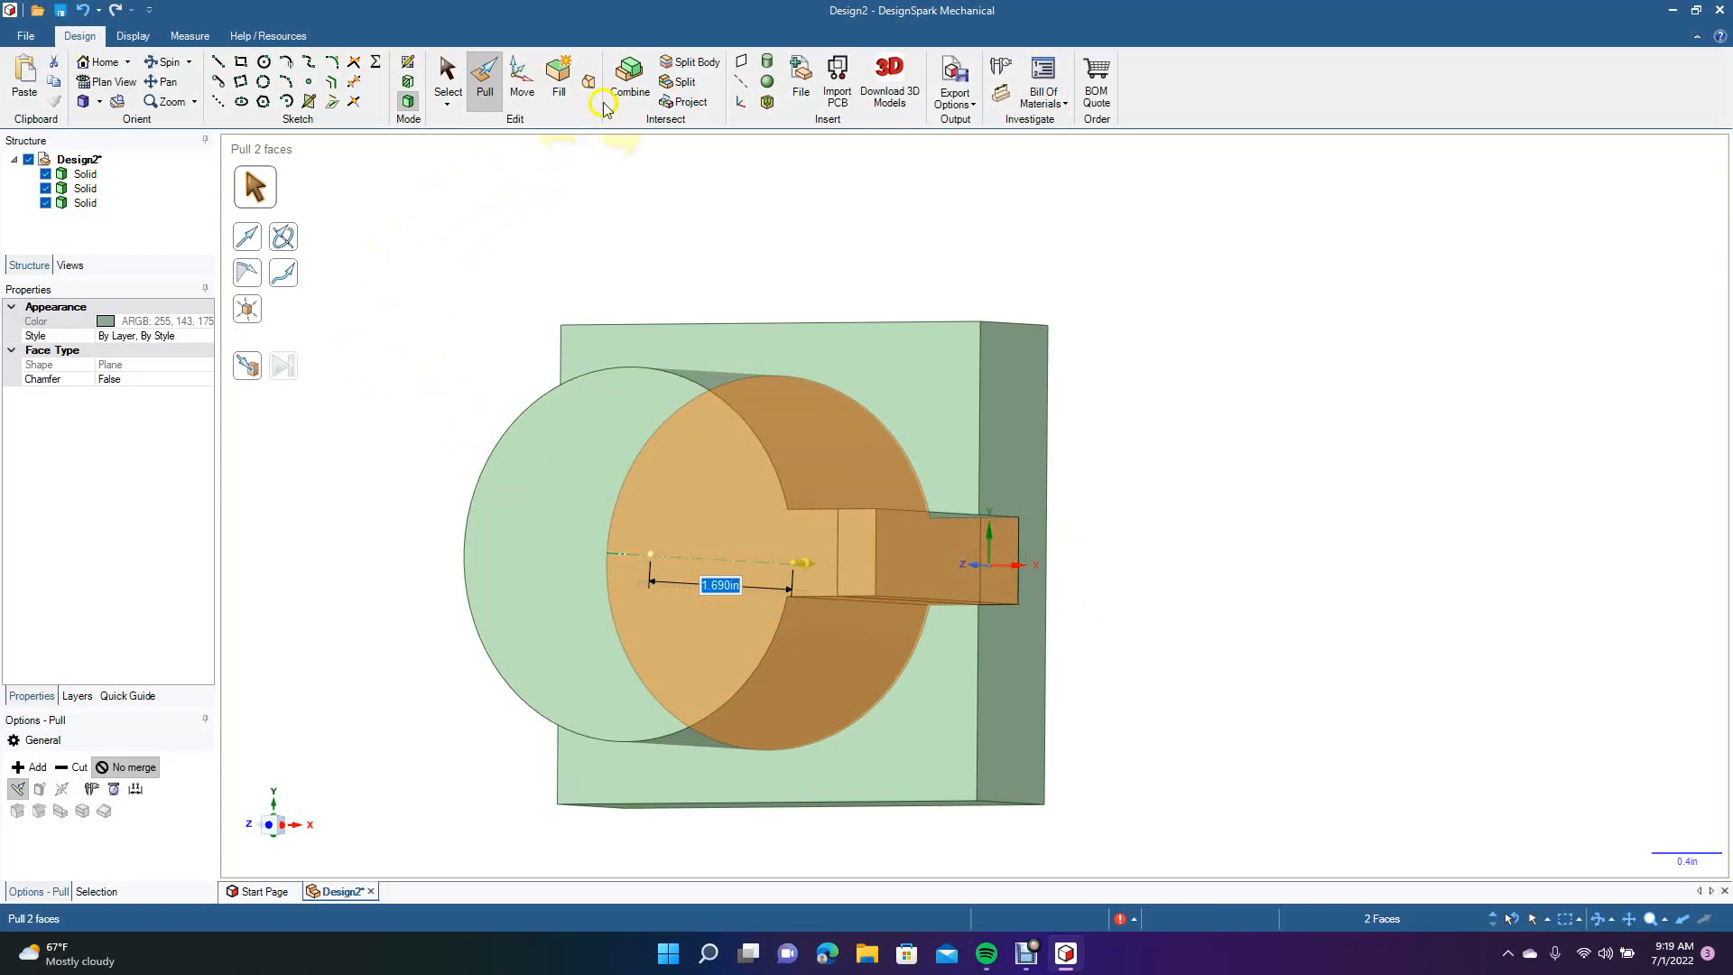
# Combine the keyhole solid with the block as cutter and try removing the portion protruding from the block.
pyautogui.click(629, 86)
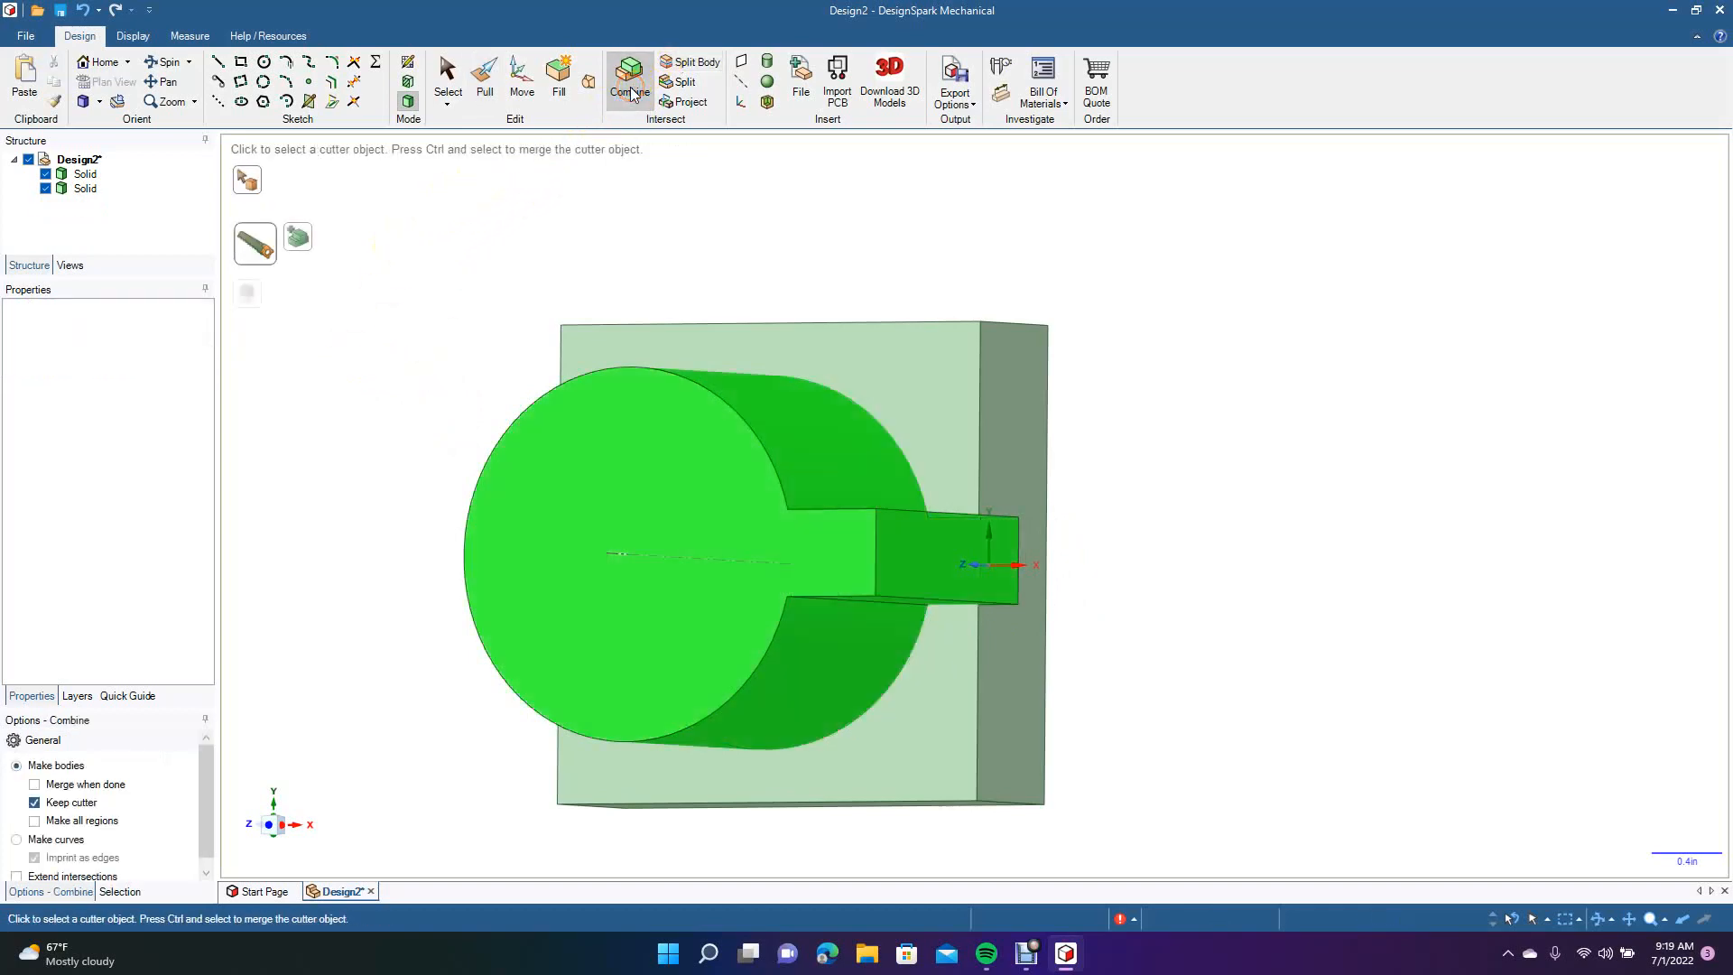
pyautogui.click(764, 344)
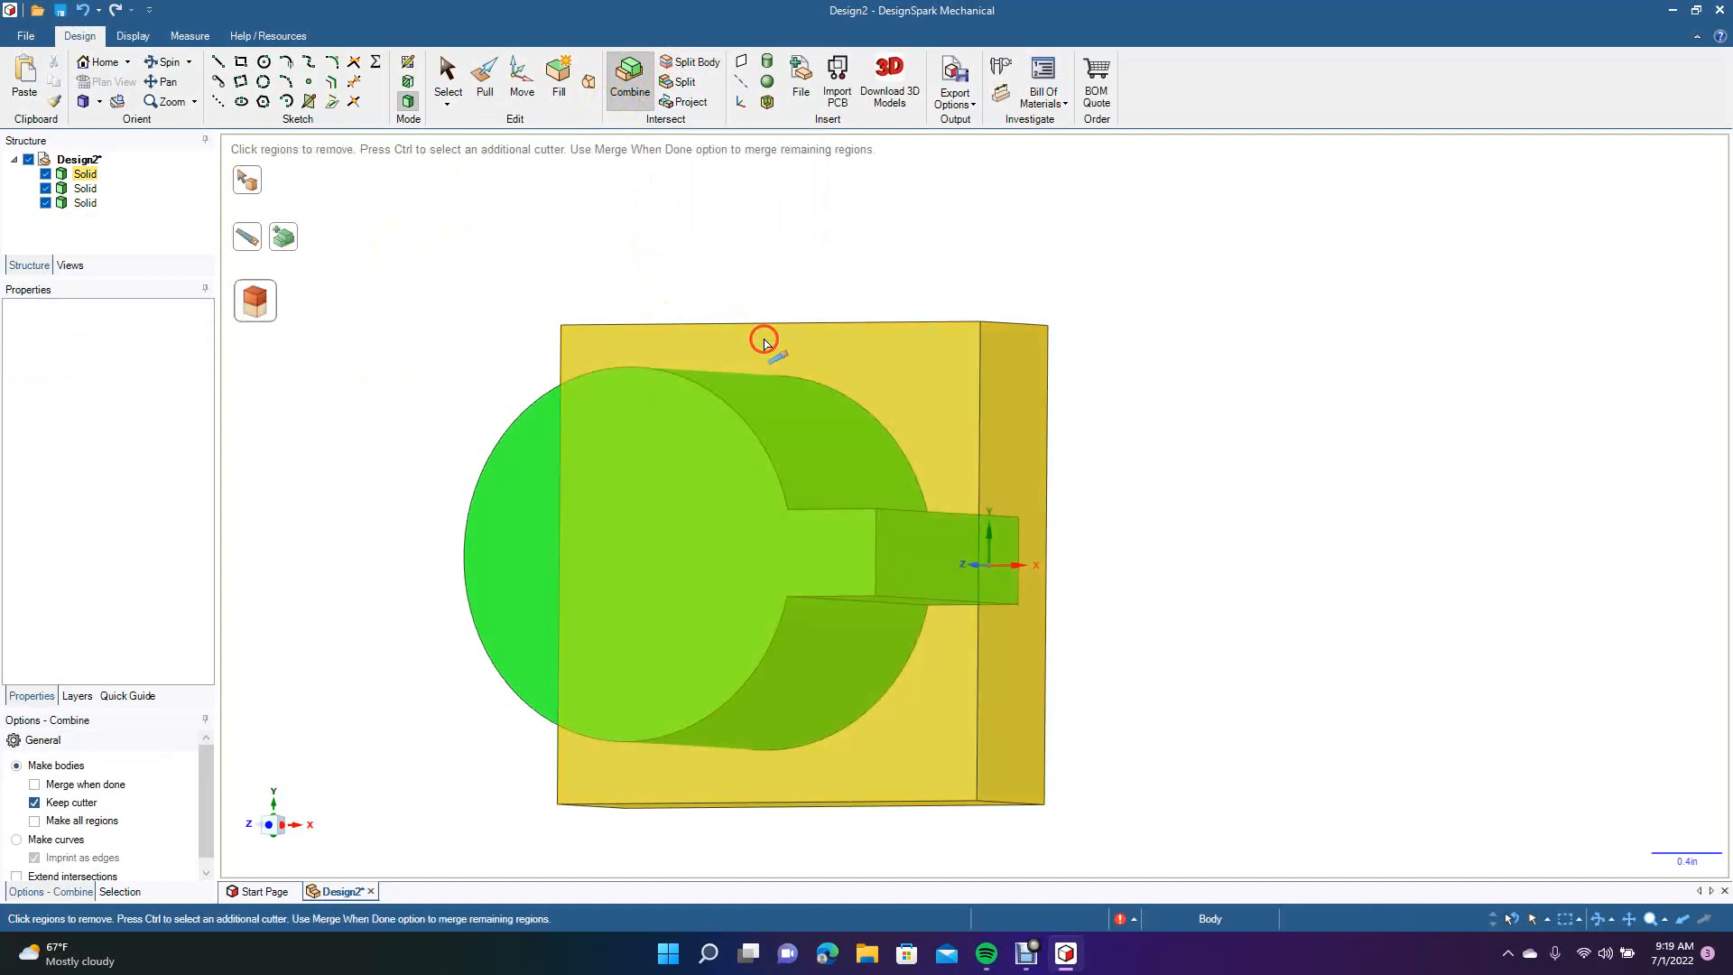
pyautogui.click(673, 424)
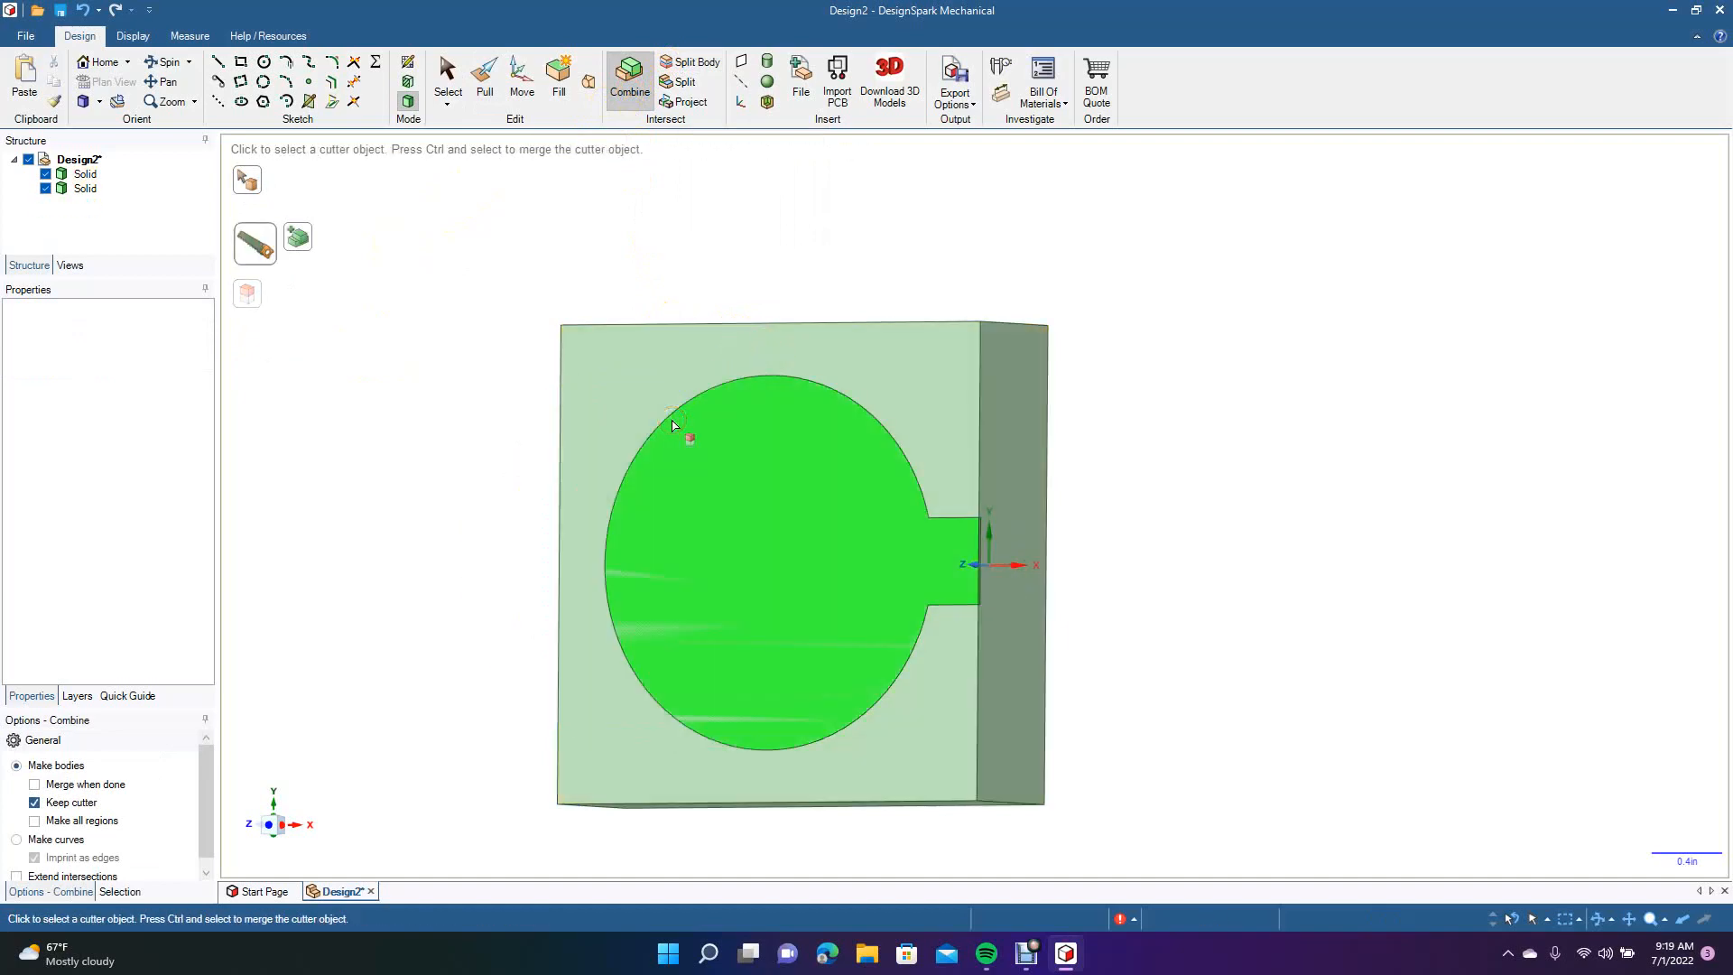
pyautogui.click(86, 188)
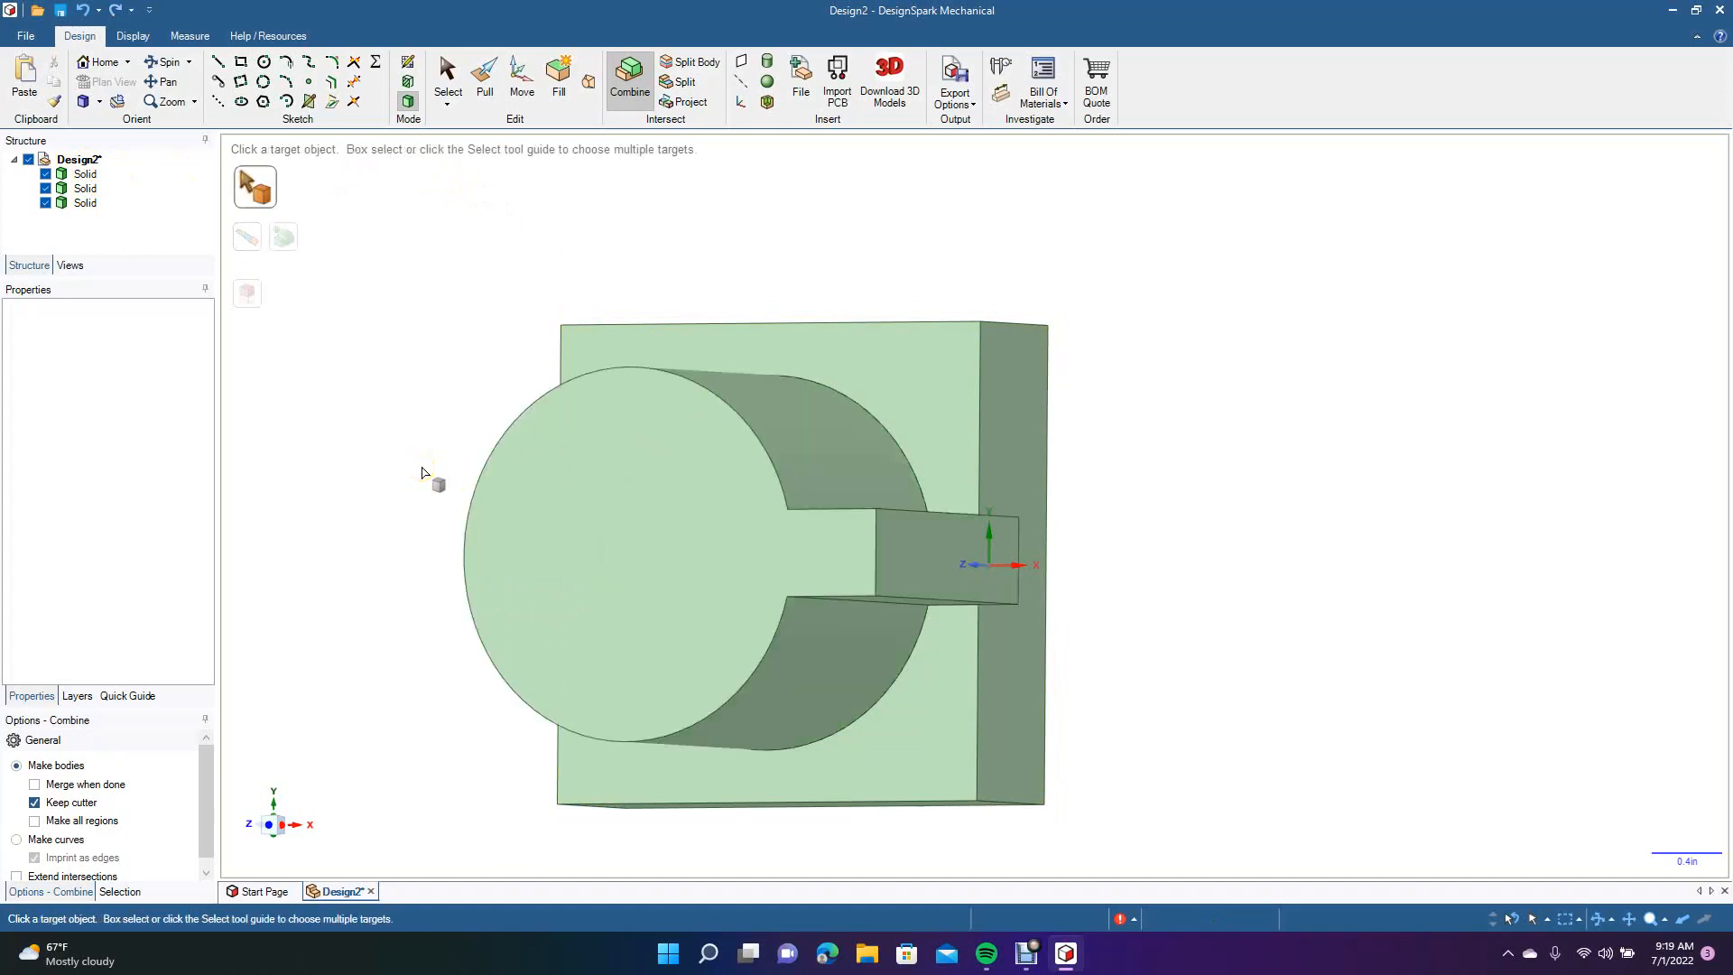
# Move the protruding keyhole solid about 4.03 in along X, clear of the block.
pyautogui.click(446, 86)
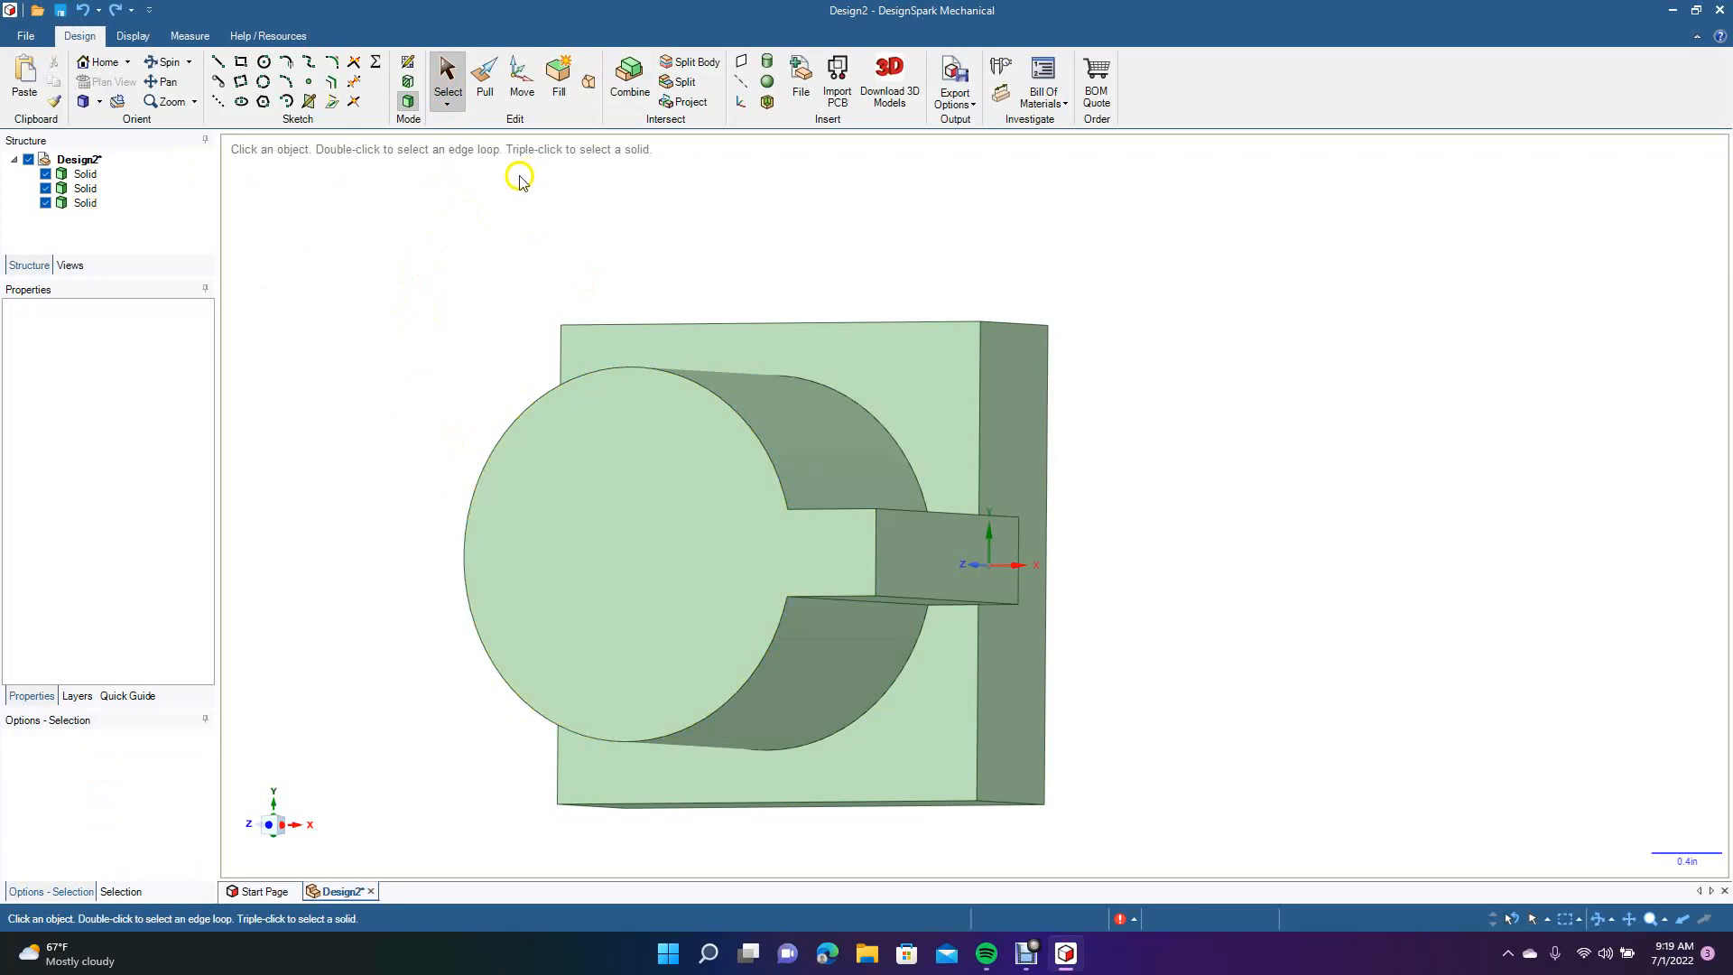
pyautogui.click(91, 187)
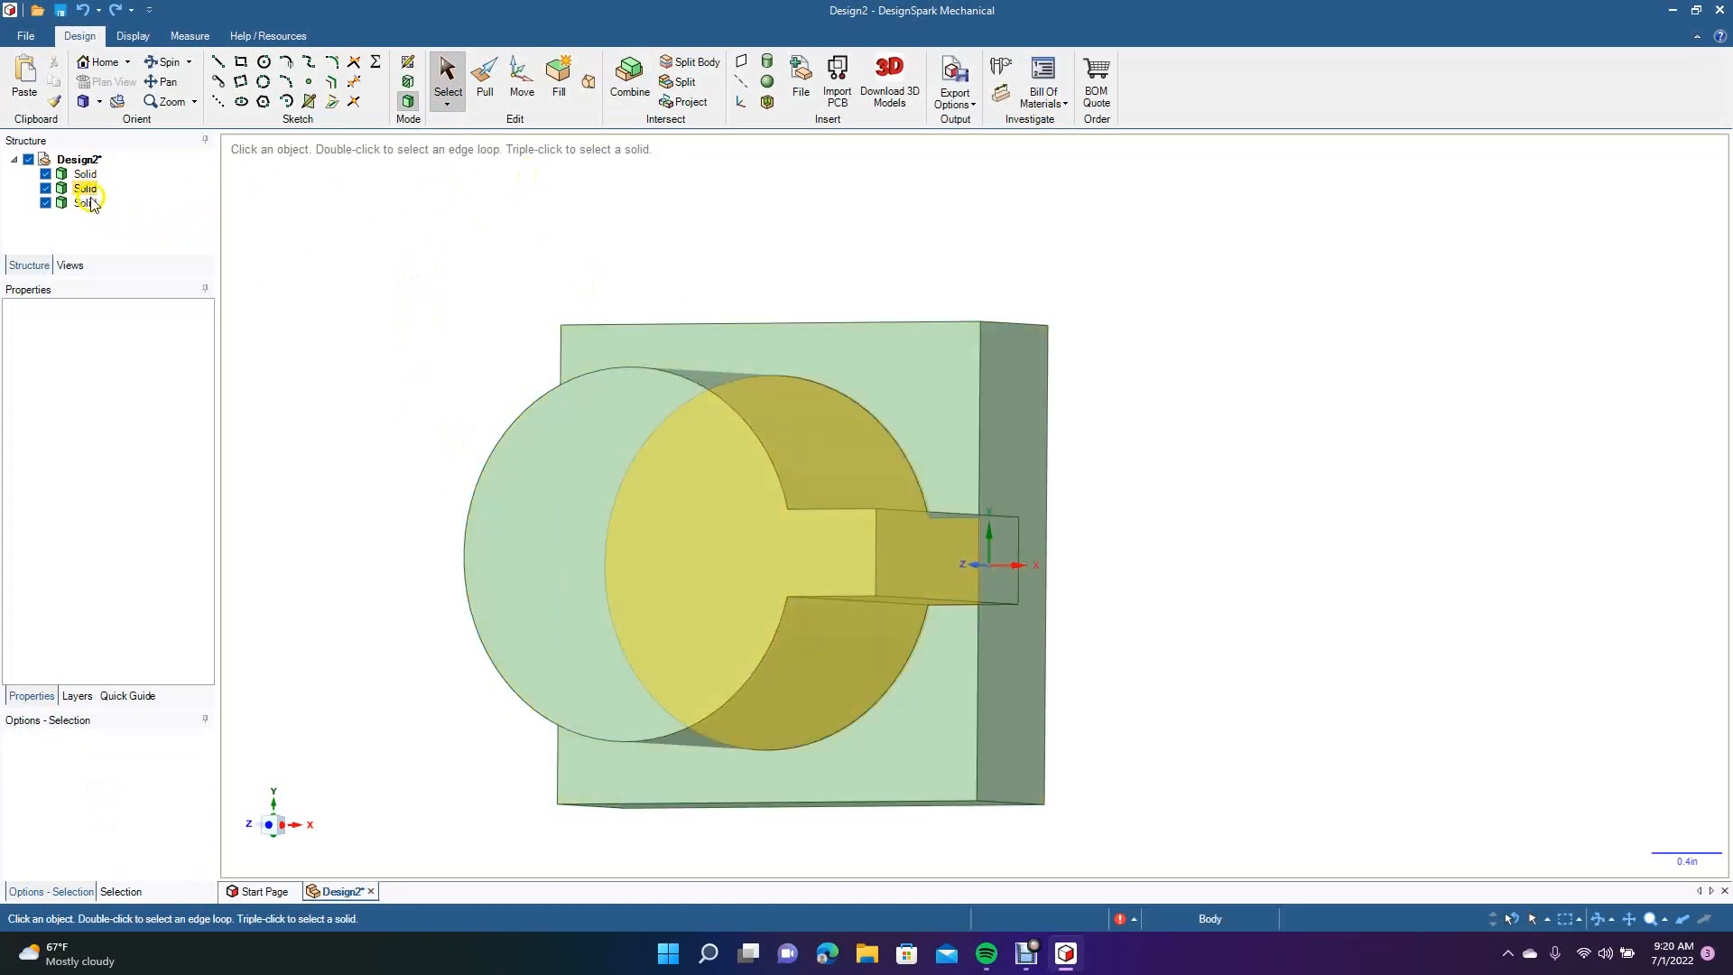
pyautogui.click(93, 208)
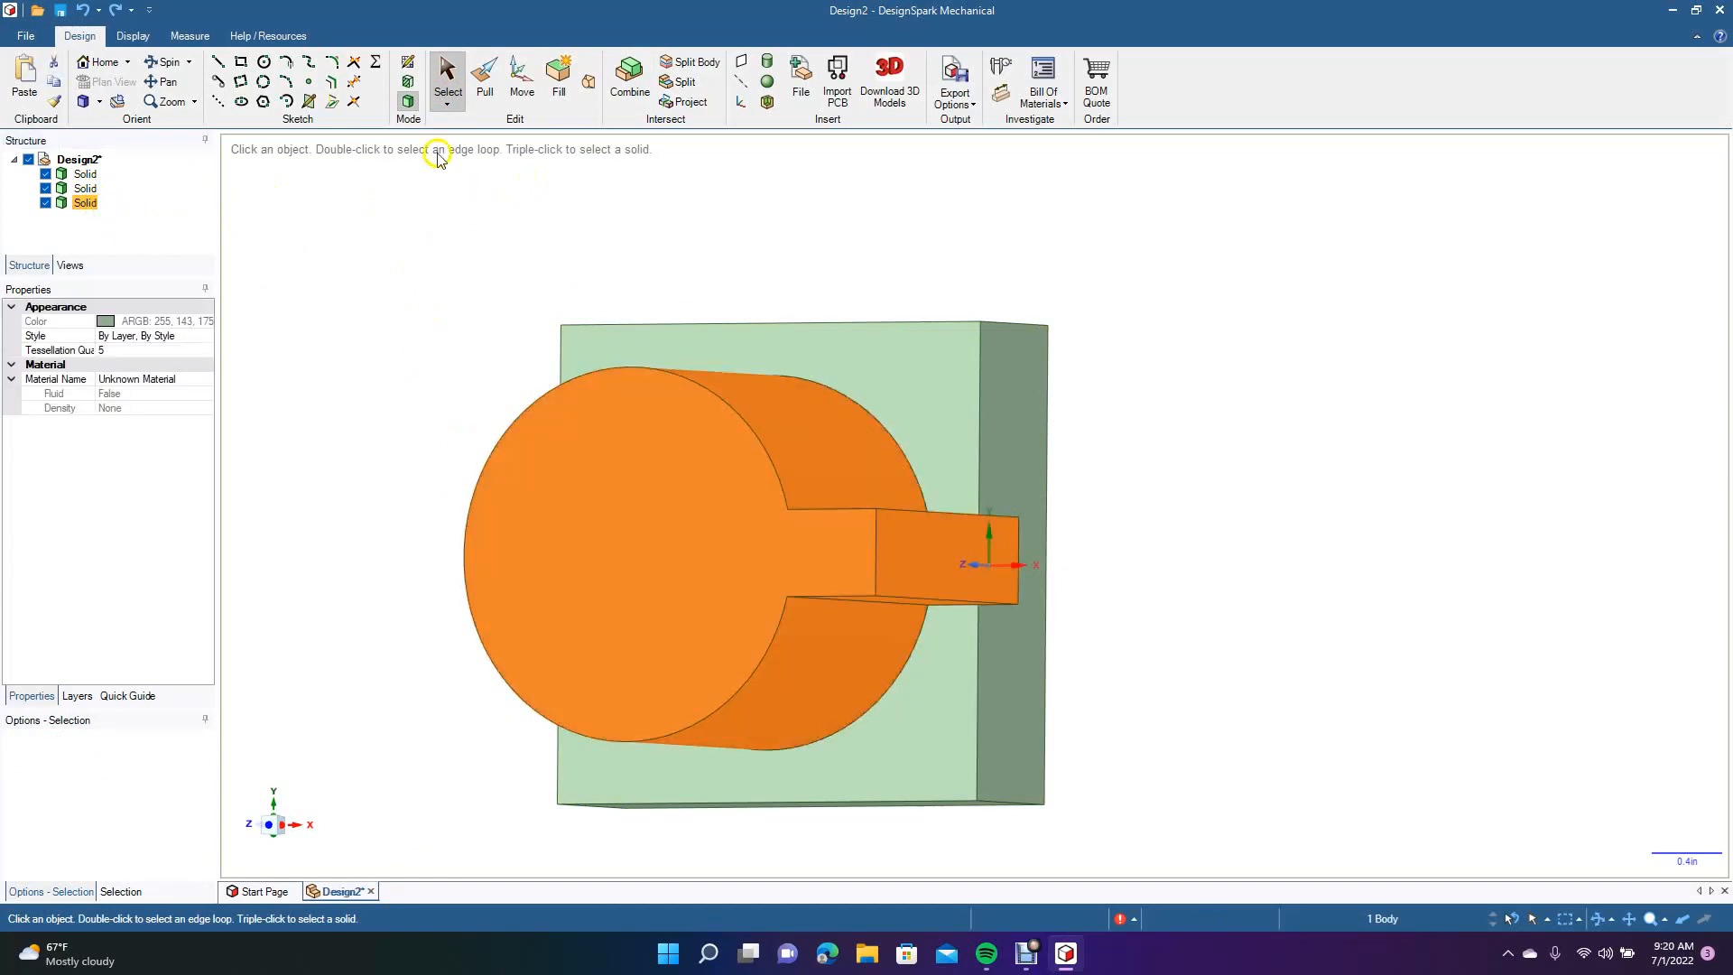
pyautogui.click(512, 90)
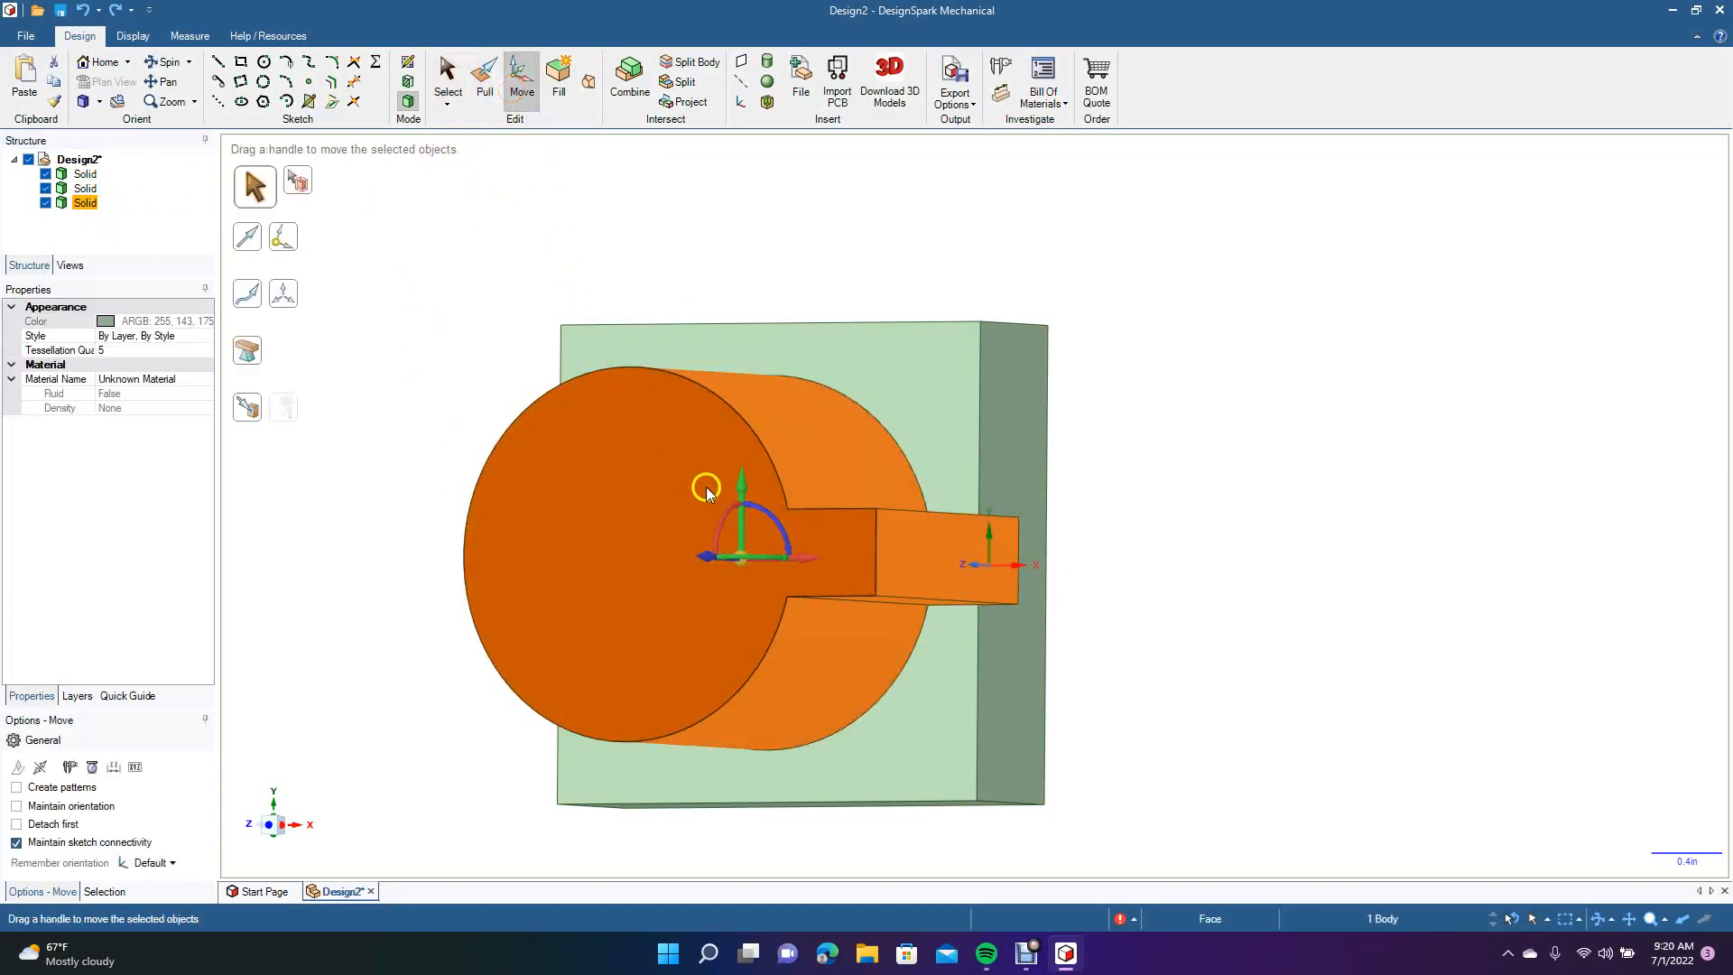
pyautogui.moveTo(806, 564); pyautogui.dragTo(1421, 643)
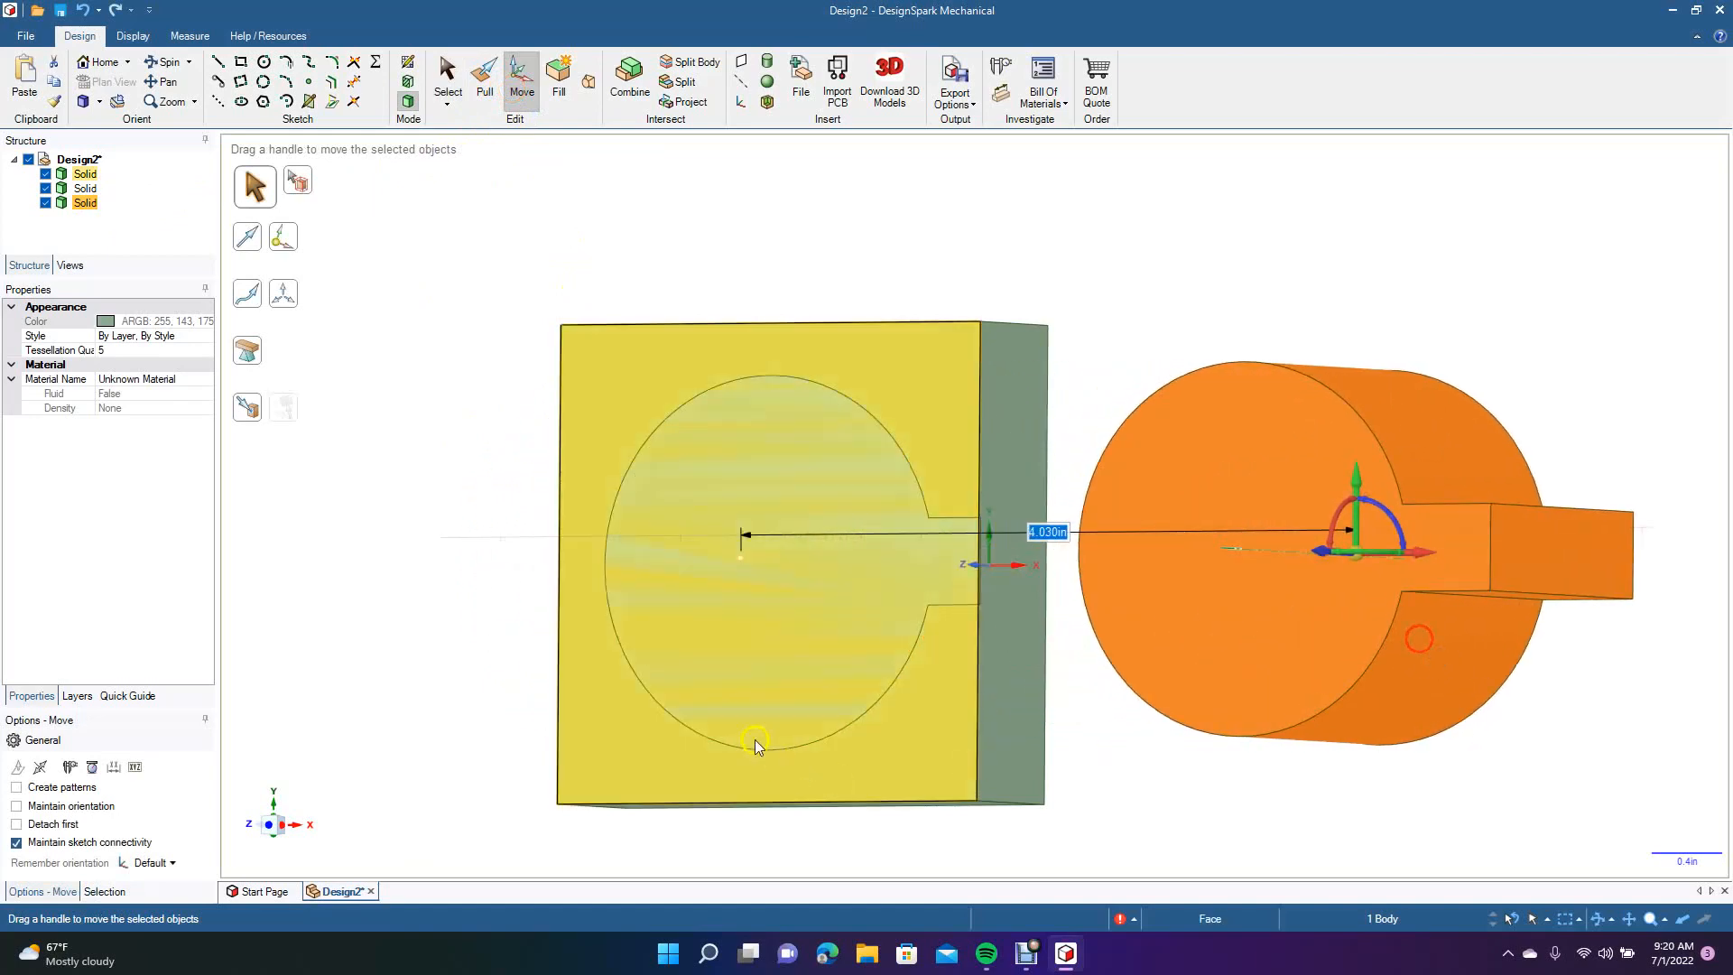
# Try deleting the keyhole-shaped solid inside the block, and undo the deletion.
pyautogui.click(87, 189)
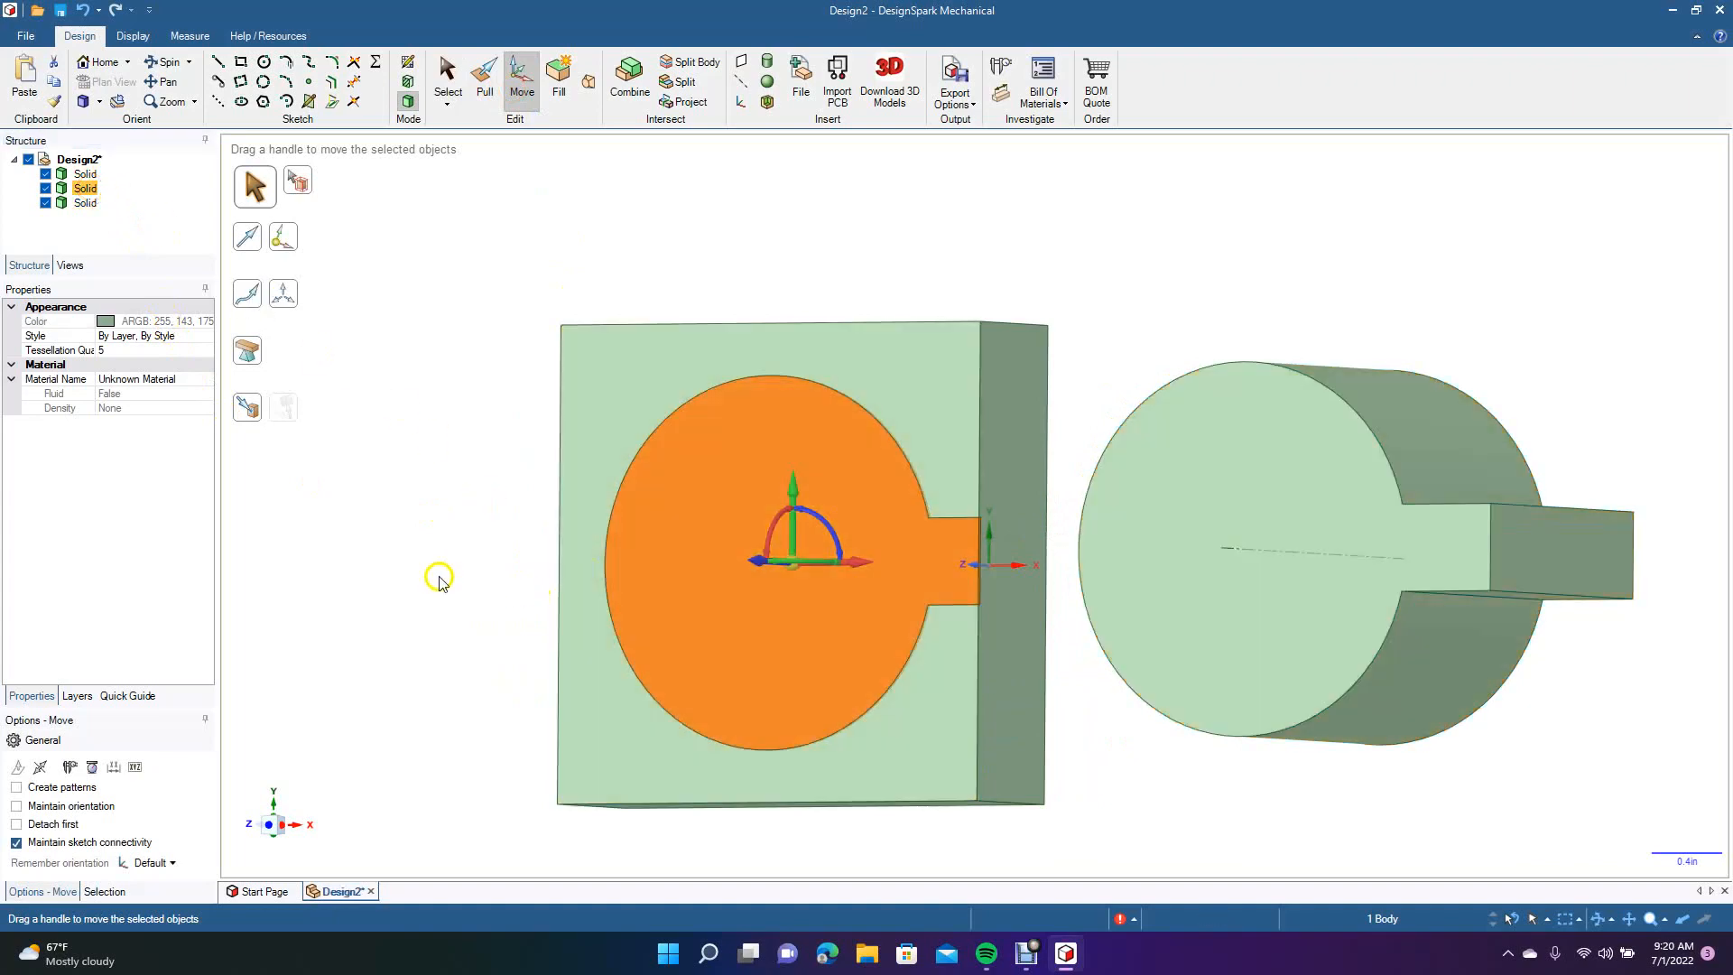
pyautogui.press('Delete')
pyautogui.hotkey('ctrl', 'z')
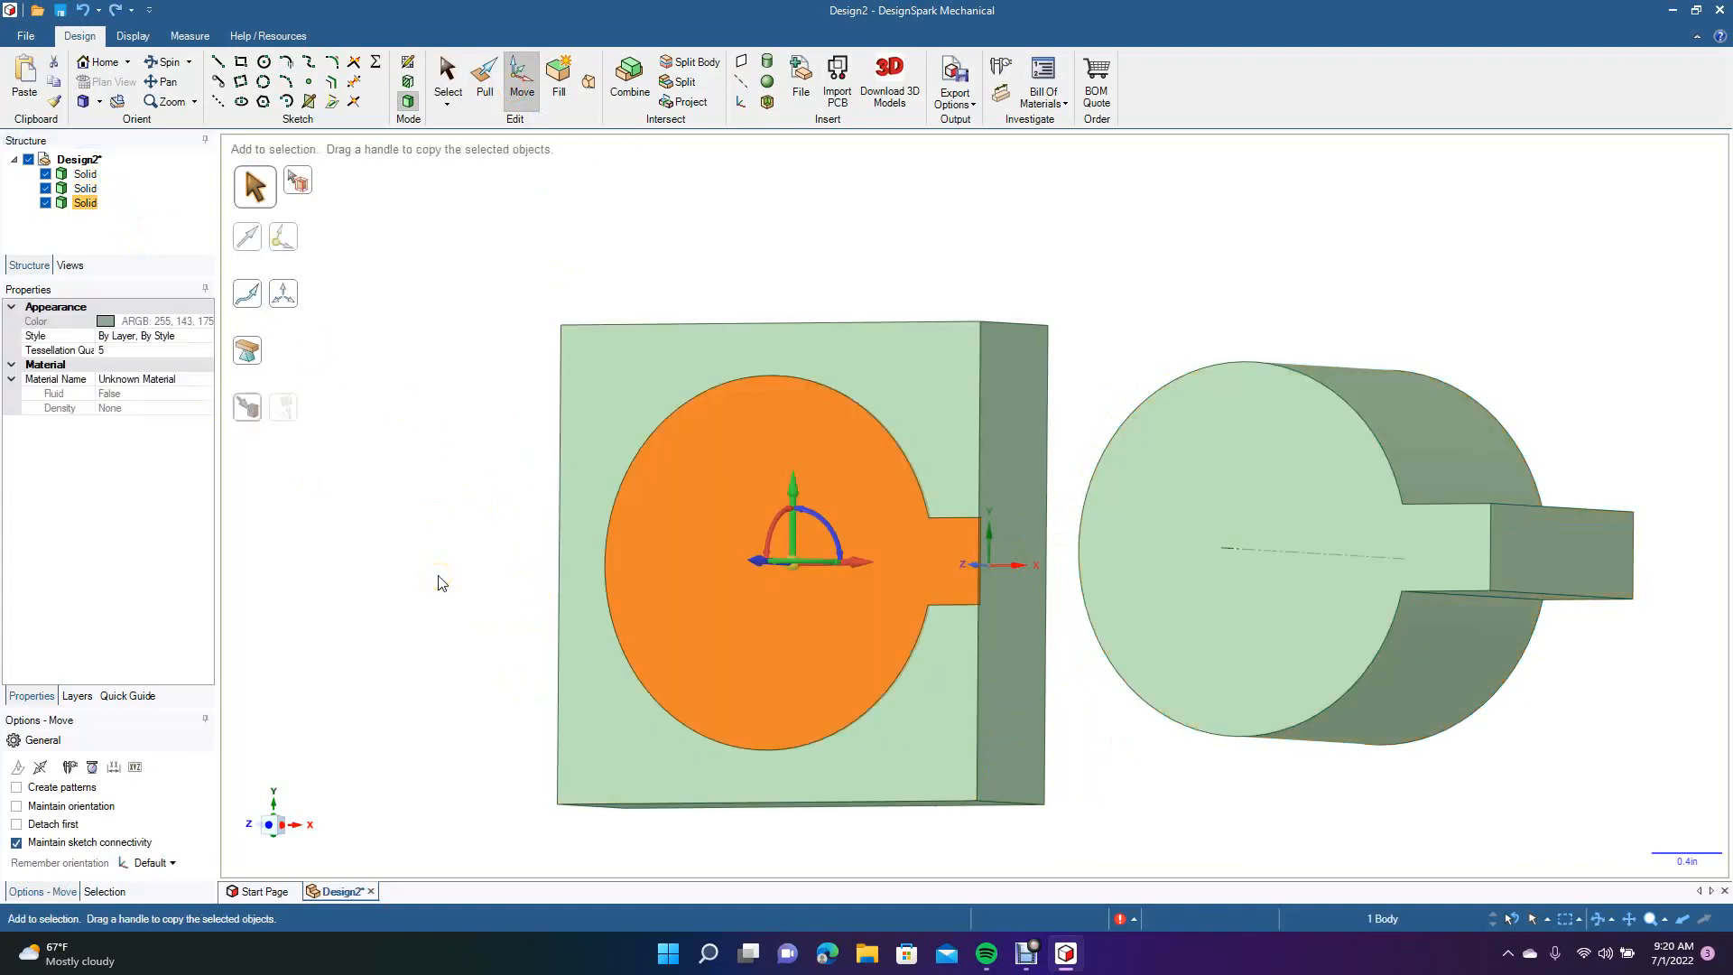
pyautogui.click(630, 217)
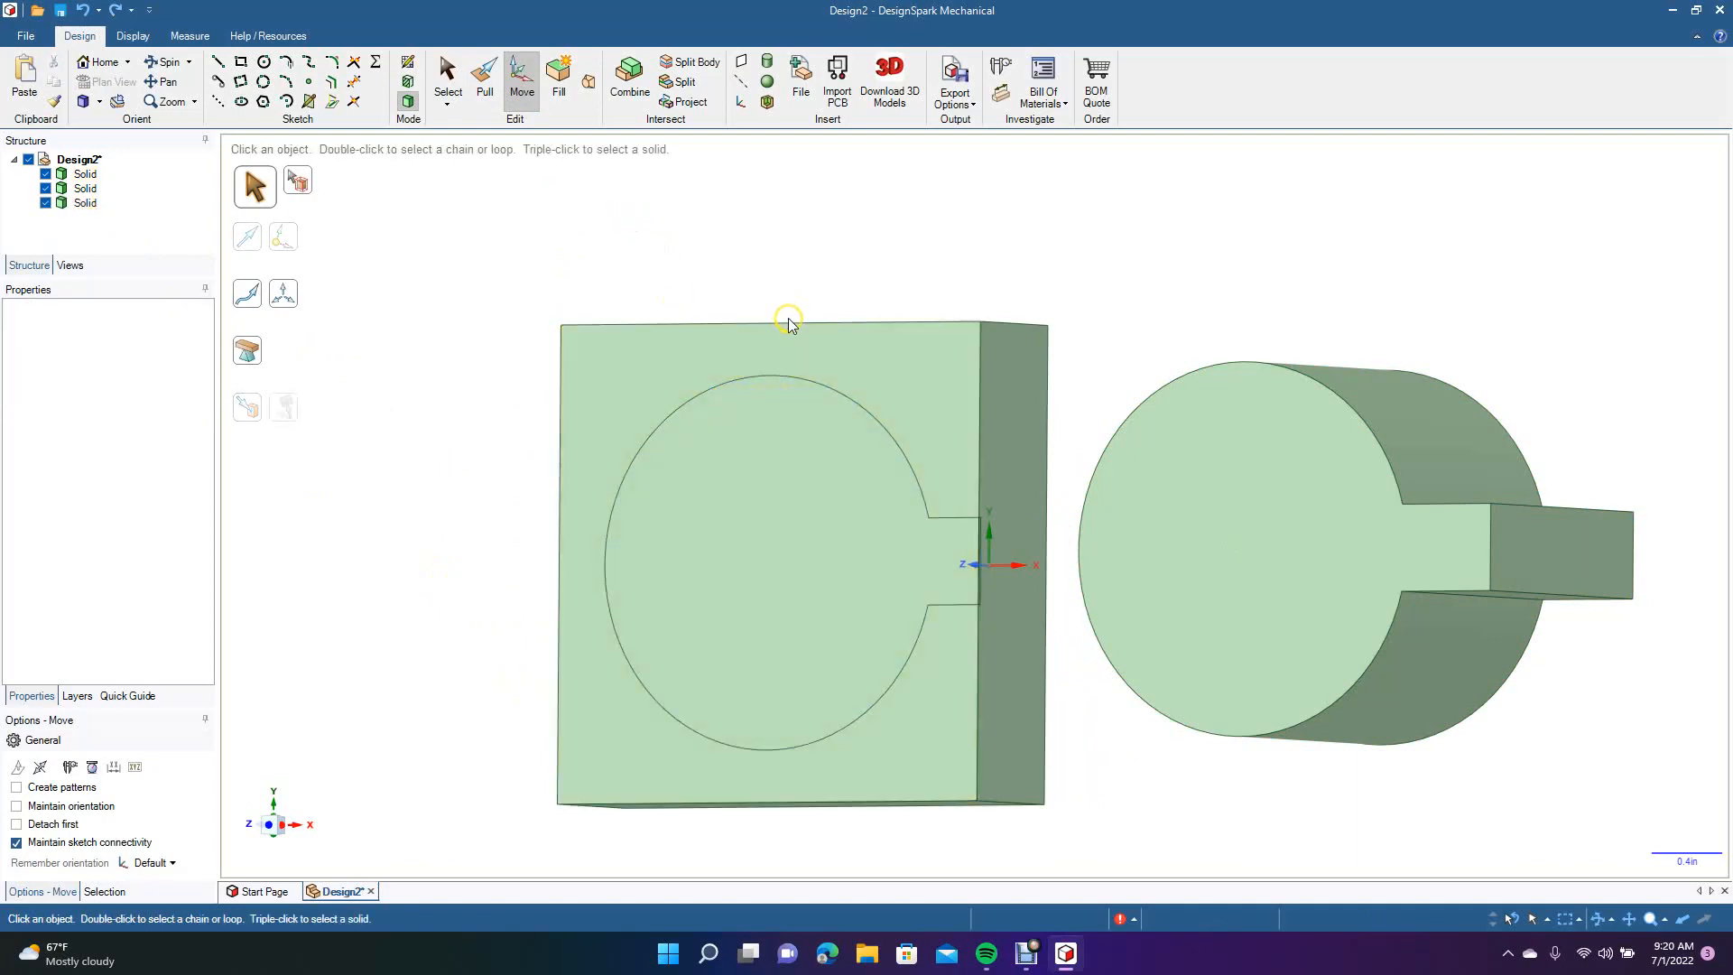
# Undo the solid's move, the Combine operation, the pull and the surface move, back to the keyhole sketch curves.
pyautogui.hotkey('ctrl', 'z')
pyautogui.hotkey('ctrl', 'z')
pyautogui.hotkey('ctrl', 'z')
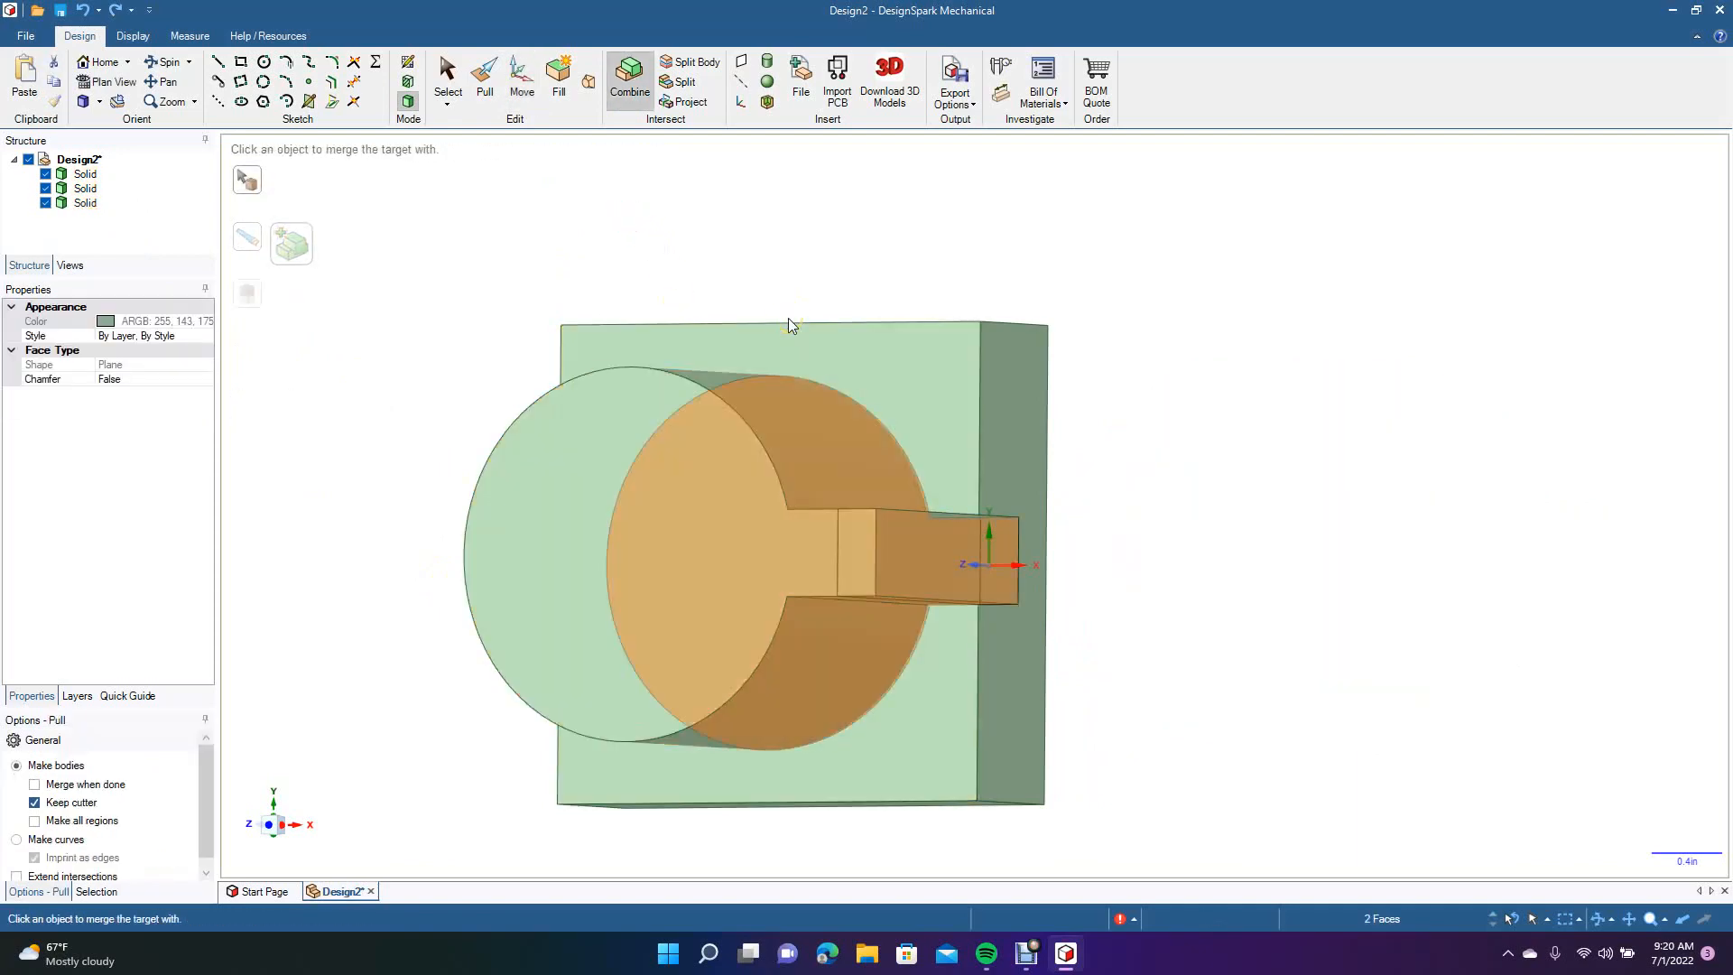
pyautogui.hotkey('ctrl', 'z')
pyautogui.hotkey('ctrl', 'z')
pyautogui.hotkey('ctrl', 'z')
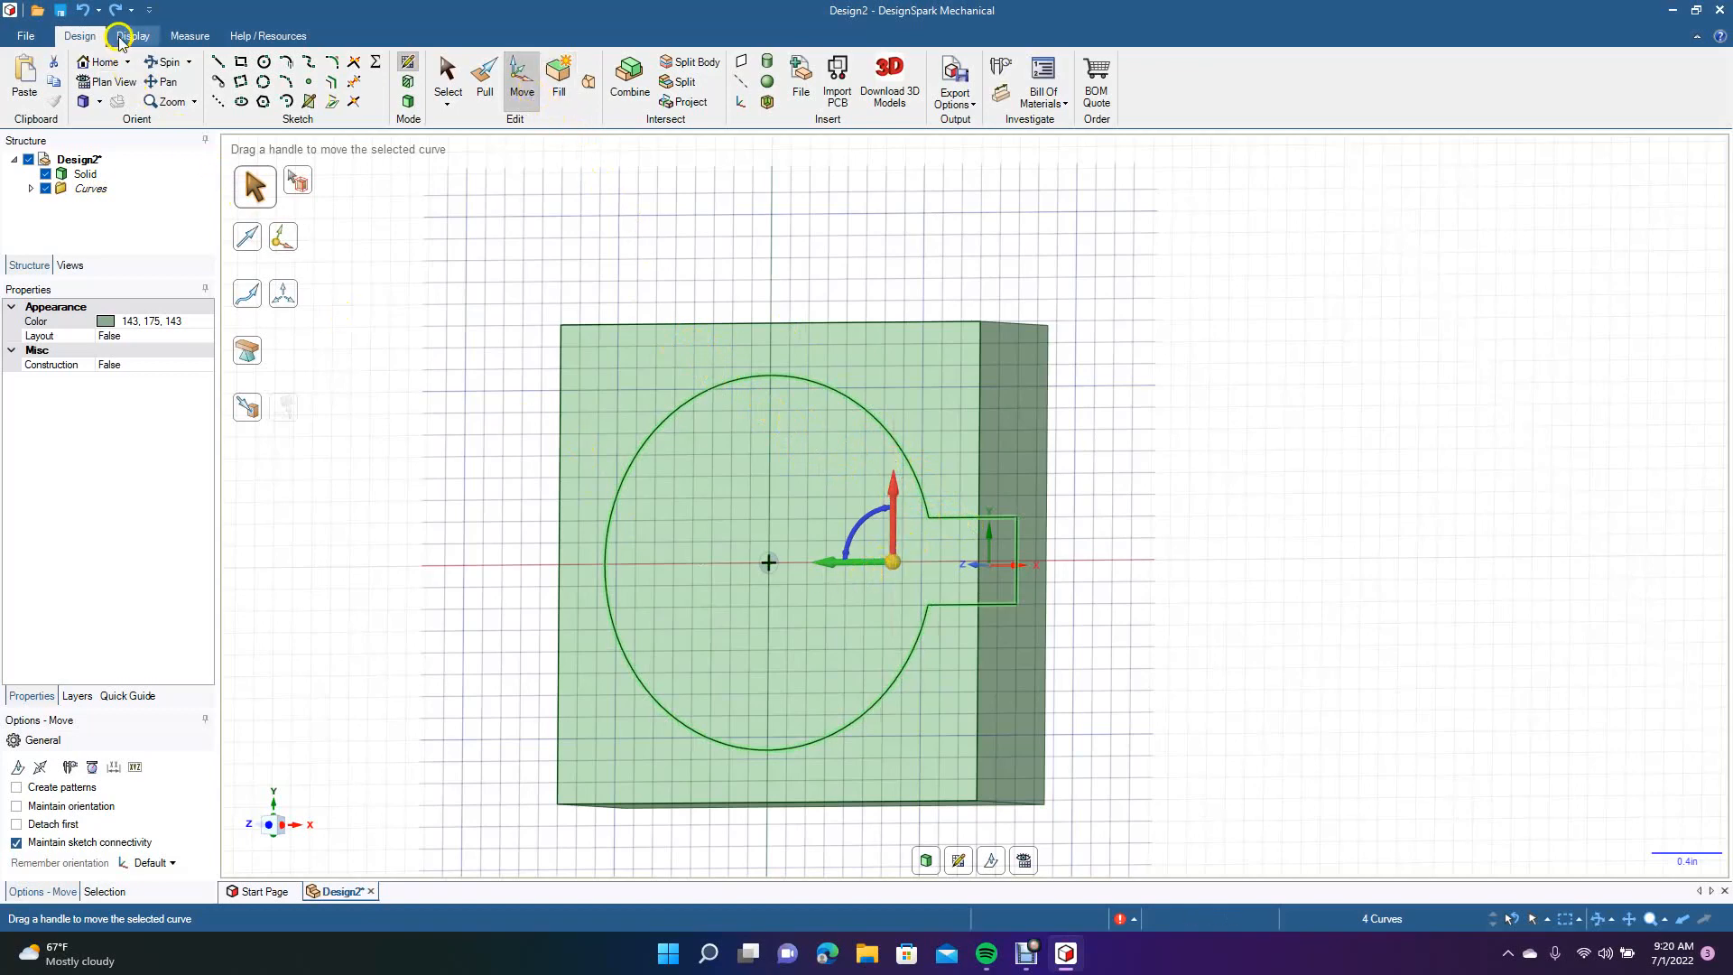
# Convert the keyhole sketch to faces and pull both about 0.27 in into the block with the No merge option.
pyautogui.click(151, 62)
pyautogui.moveTo(469, 313)
pyautogui.mouseDown()
pyautogui.moveTo(391, 445)
pyautogui.moveTo(535, 266)
pyautogui.moveTo(499, 317)
pyautogui.moveTo(426, 309)
pyautogui.moveTo(427, 280)
pyautogui.mouseUp()
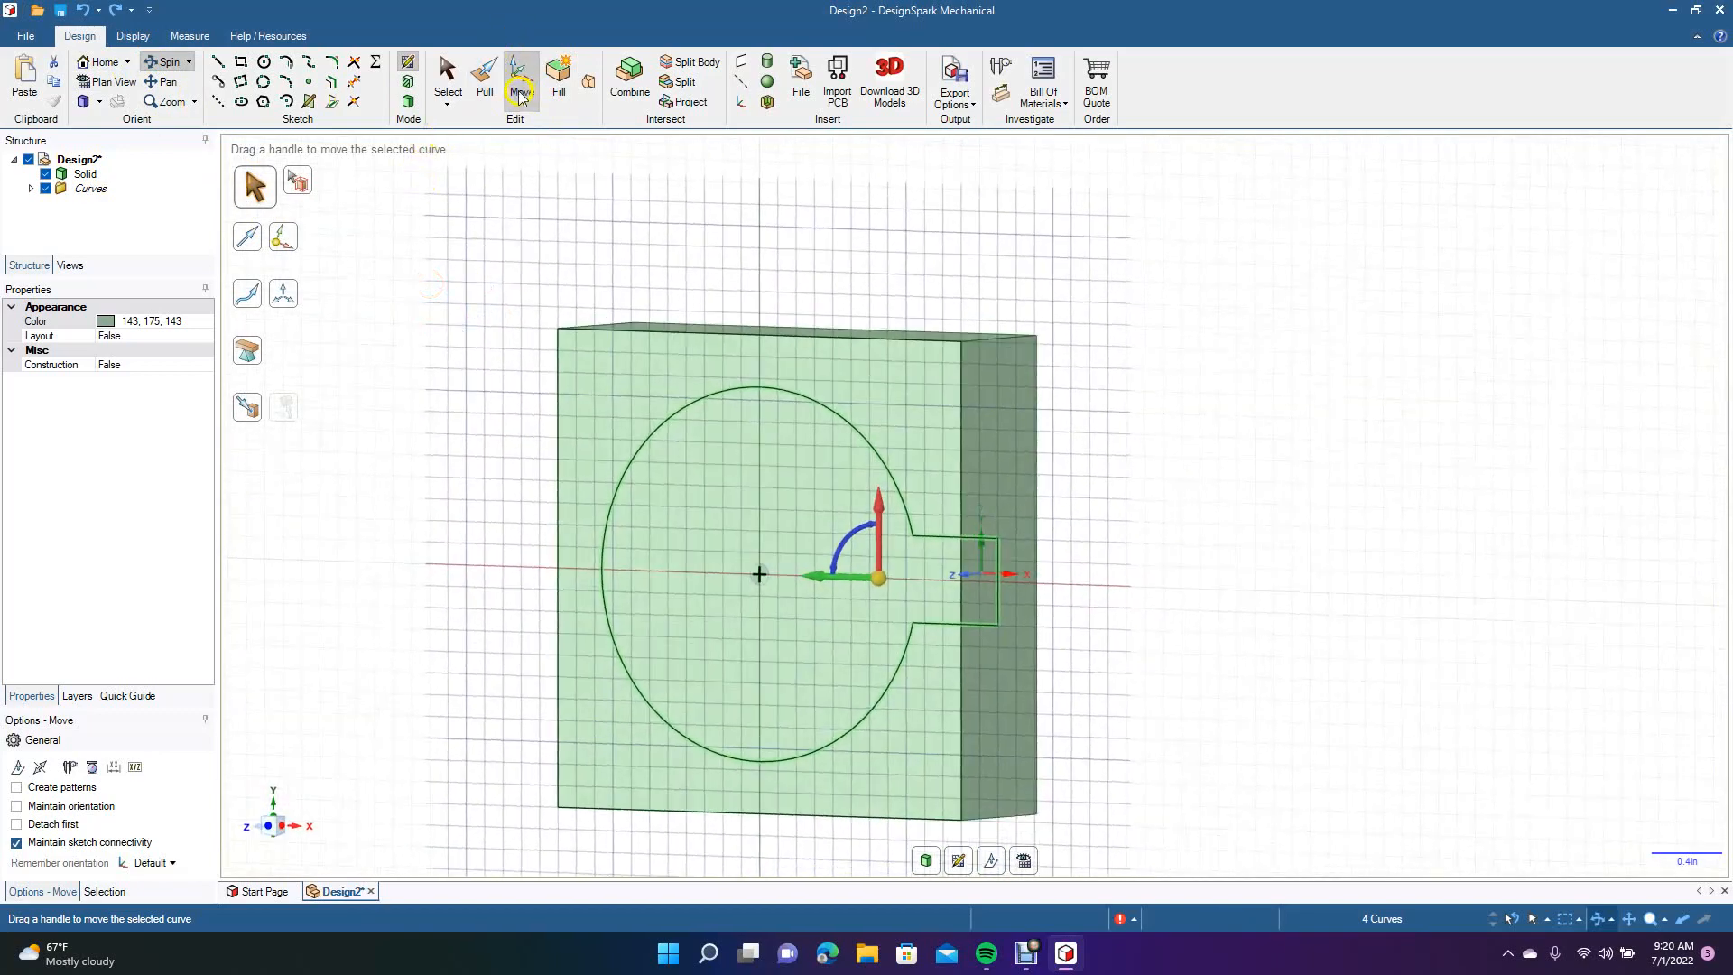
pyautogui.click(485, 87)
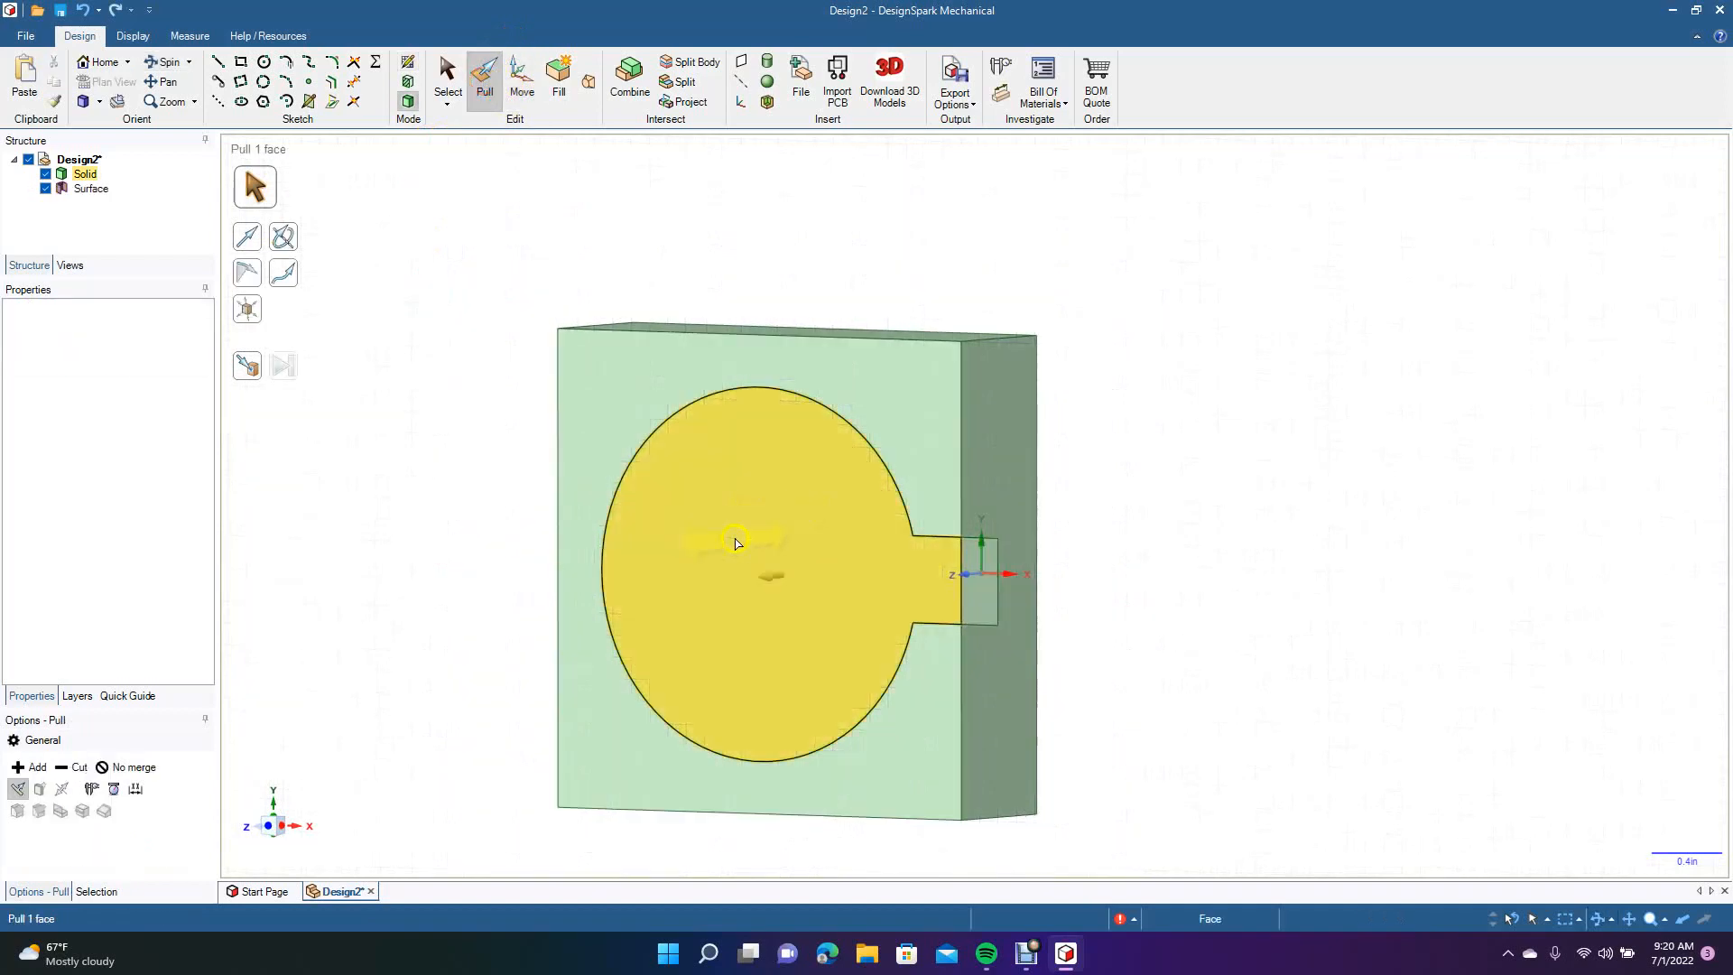
pyautogui.click(133, 768)
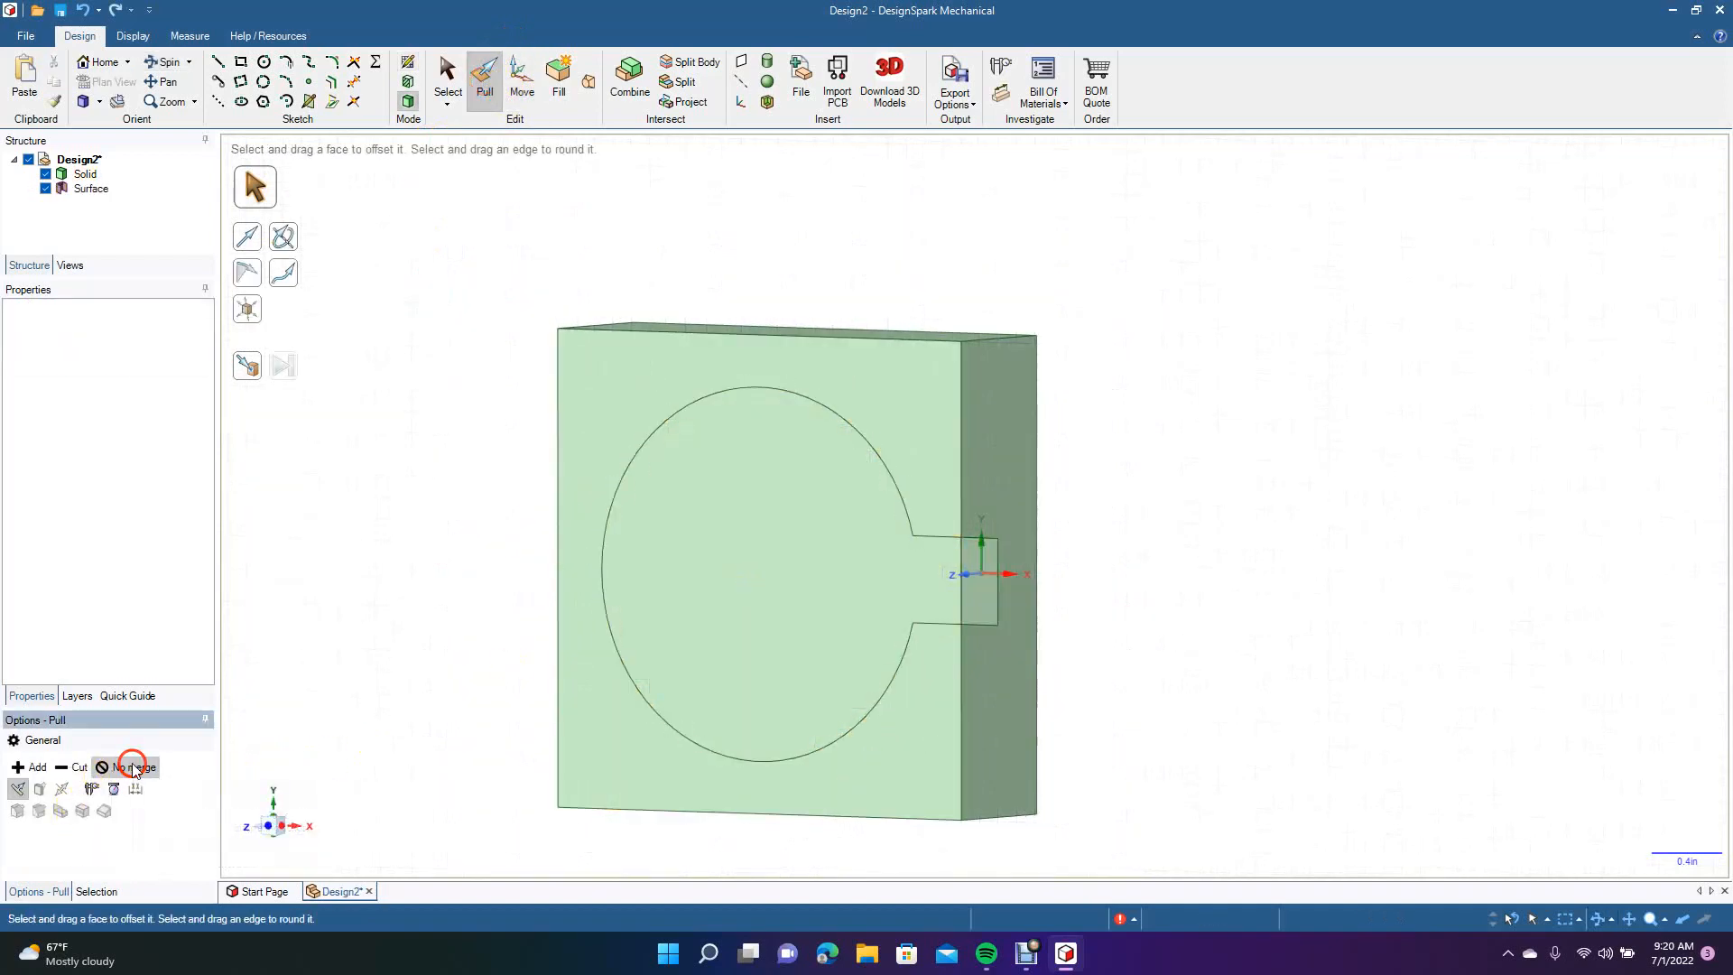
pyautogui.click(733, 489)
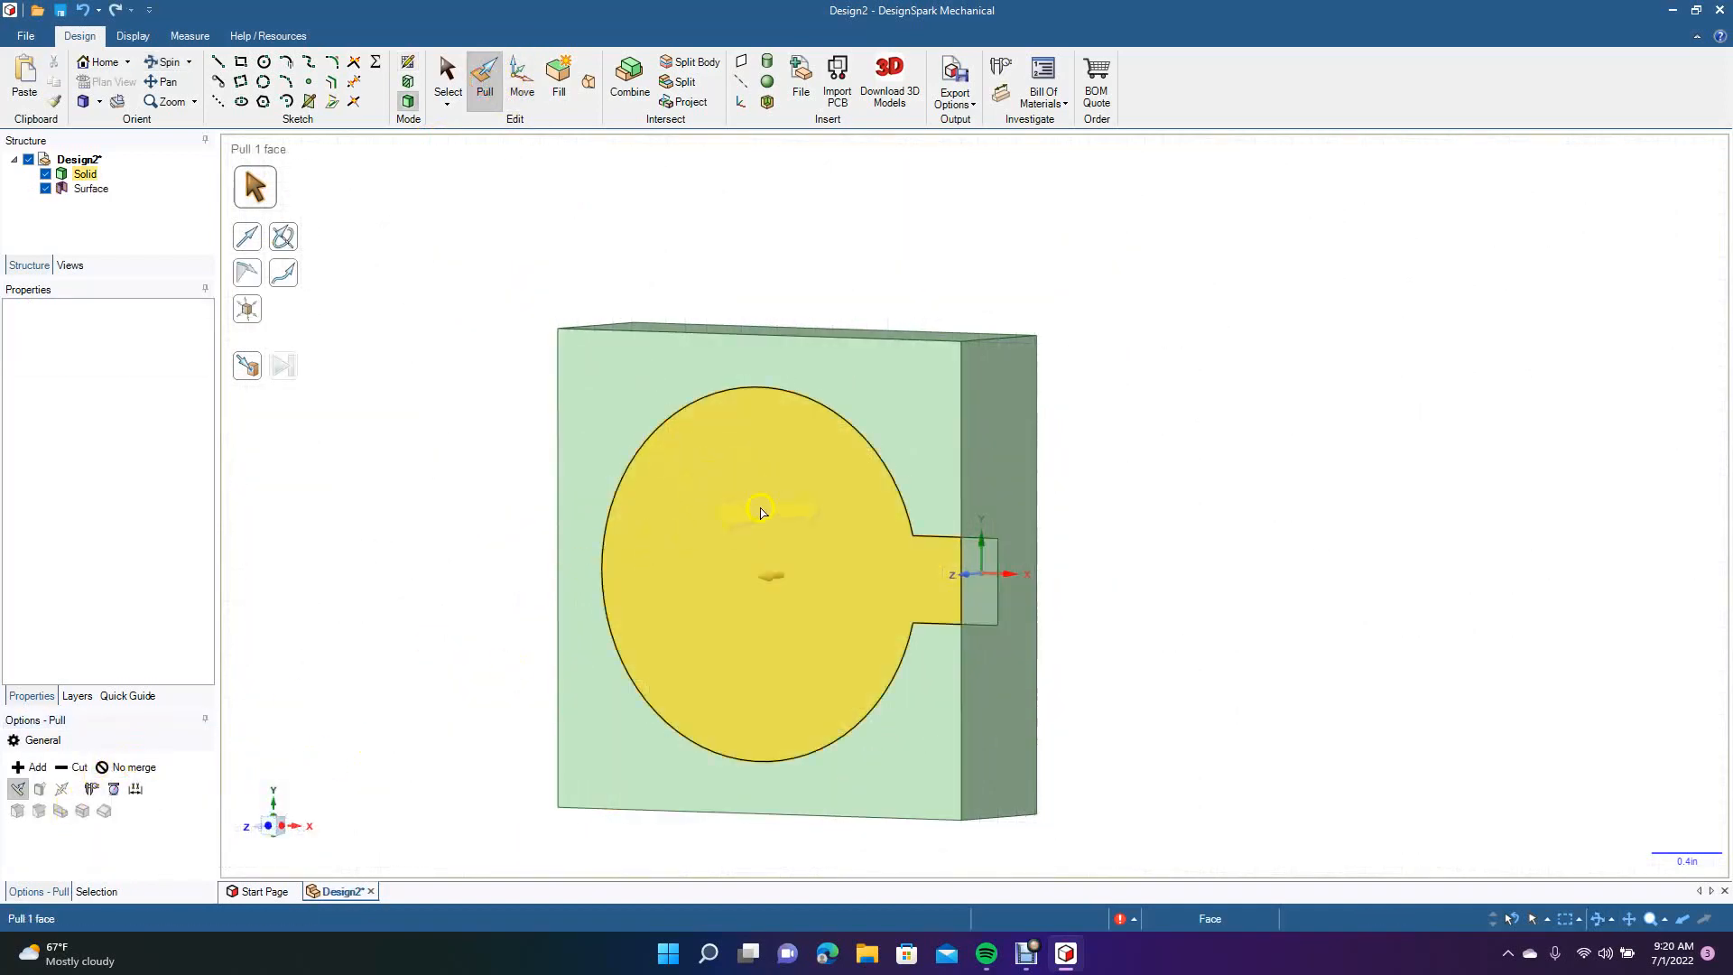
pyautogui.keyDown('ctrl'); pyautogui.click(993, 595); pyautogui.keyUp('ctrl')
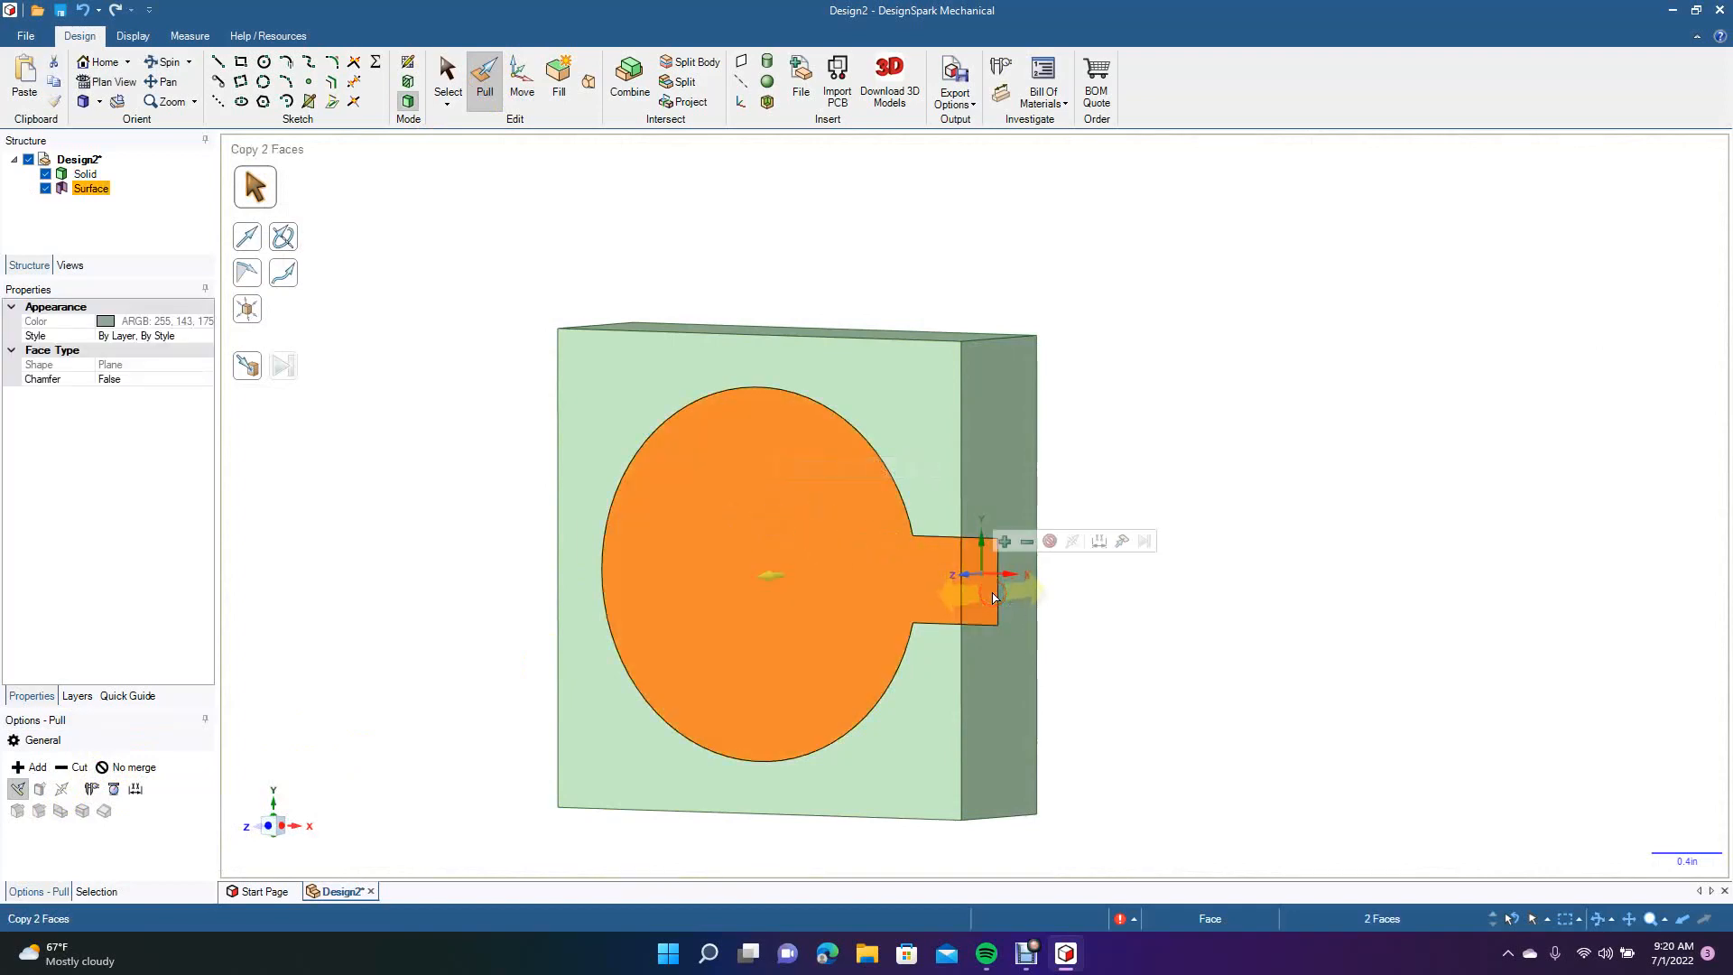
pyautogui.click(135, 768)
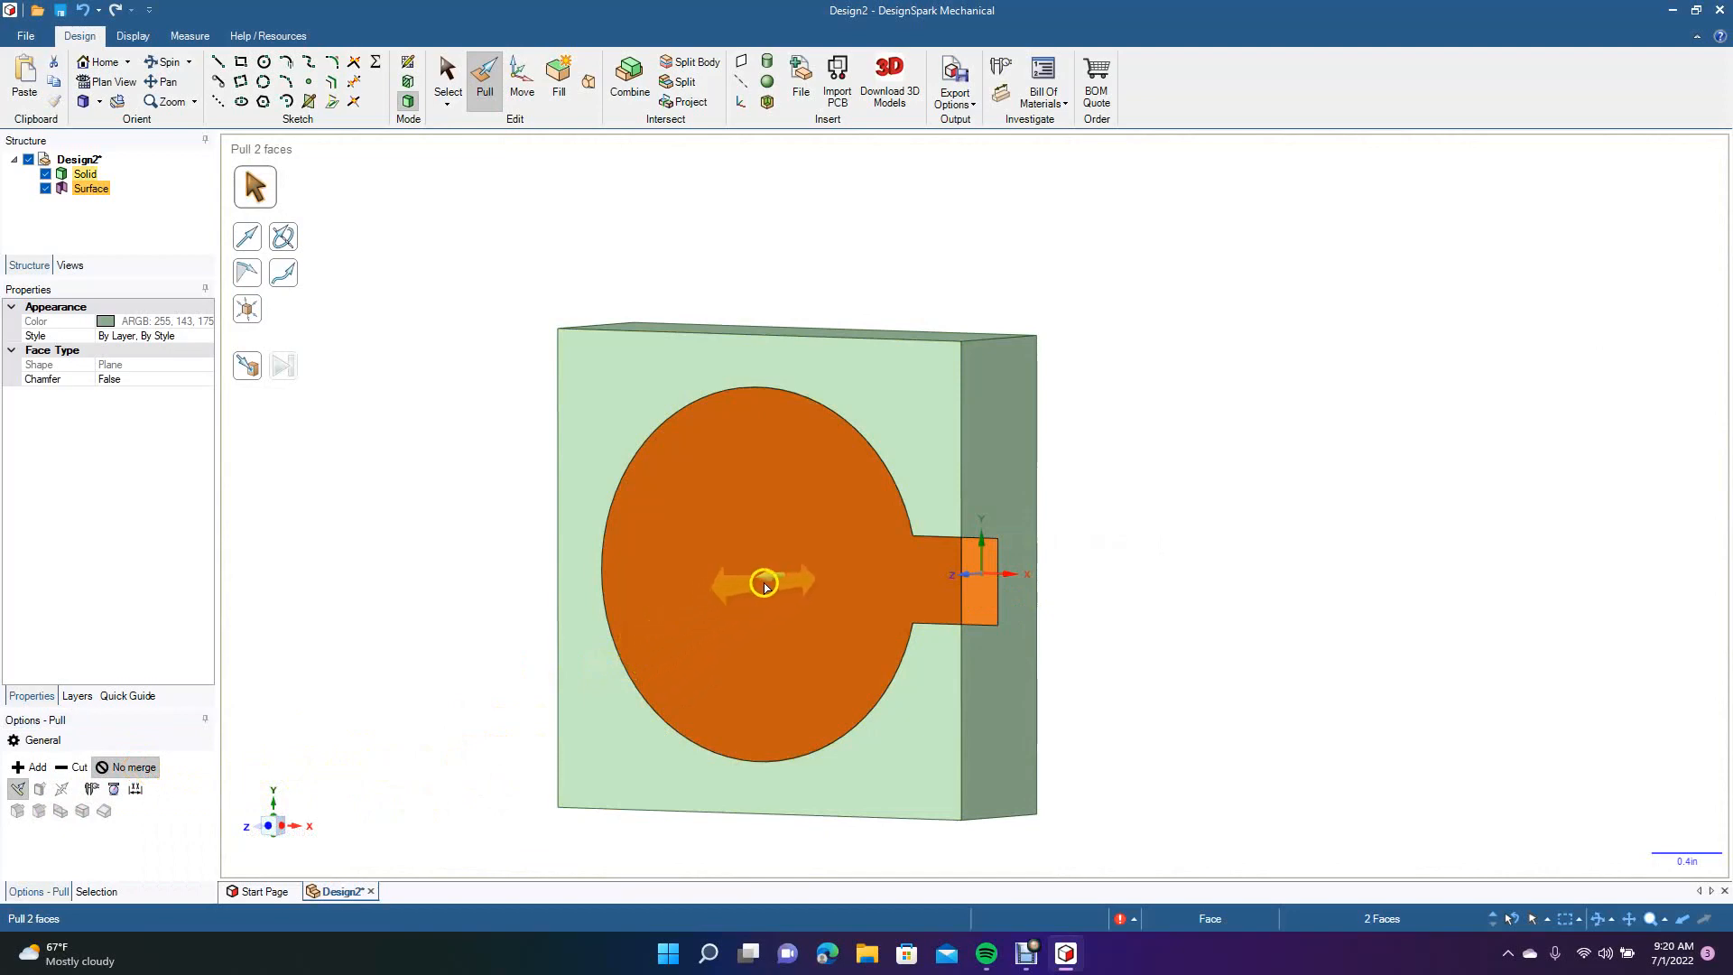
pyautogui.moveTo(772, 581); pyautogui.dragTo(801, 629)
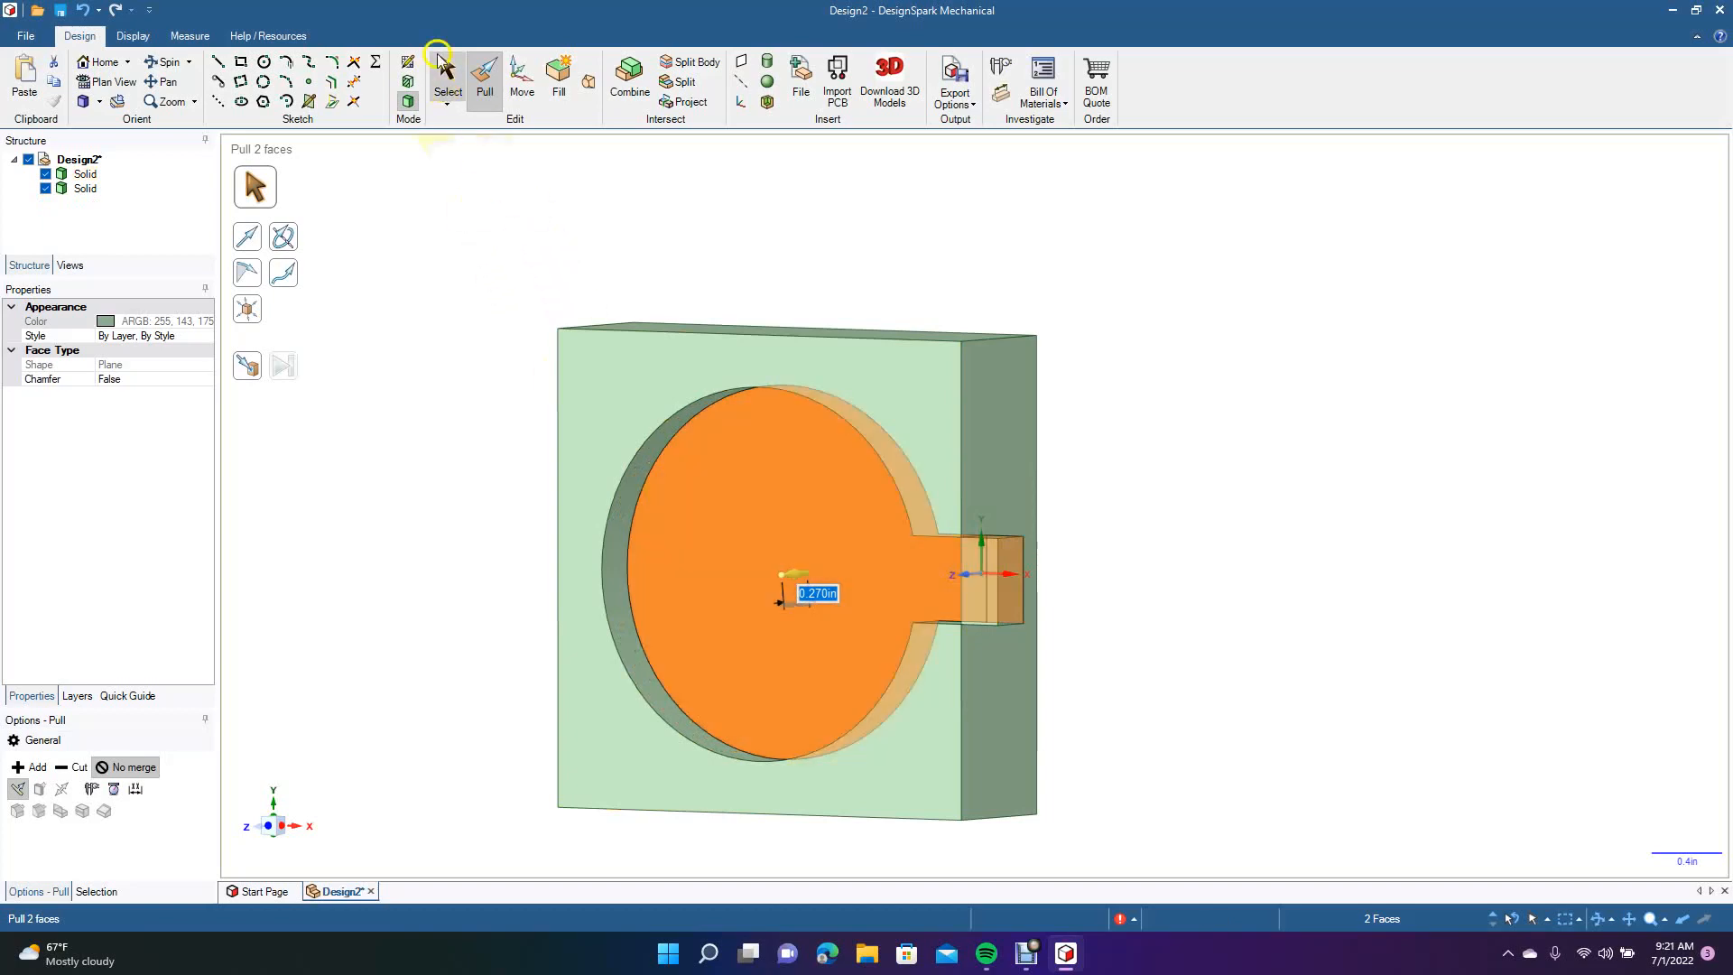
# Check the block and the keyhole body in the structure tree as two separate solids.
pyautogui.click(448, 79)
pyautogui.click(467, 333)
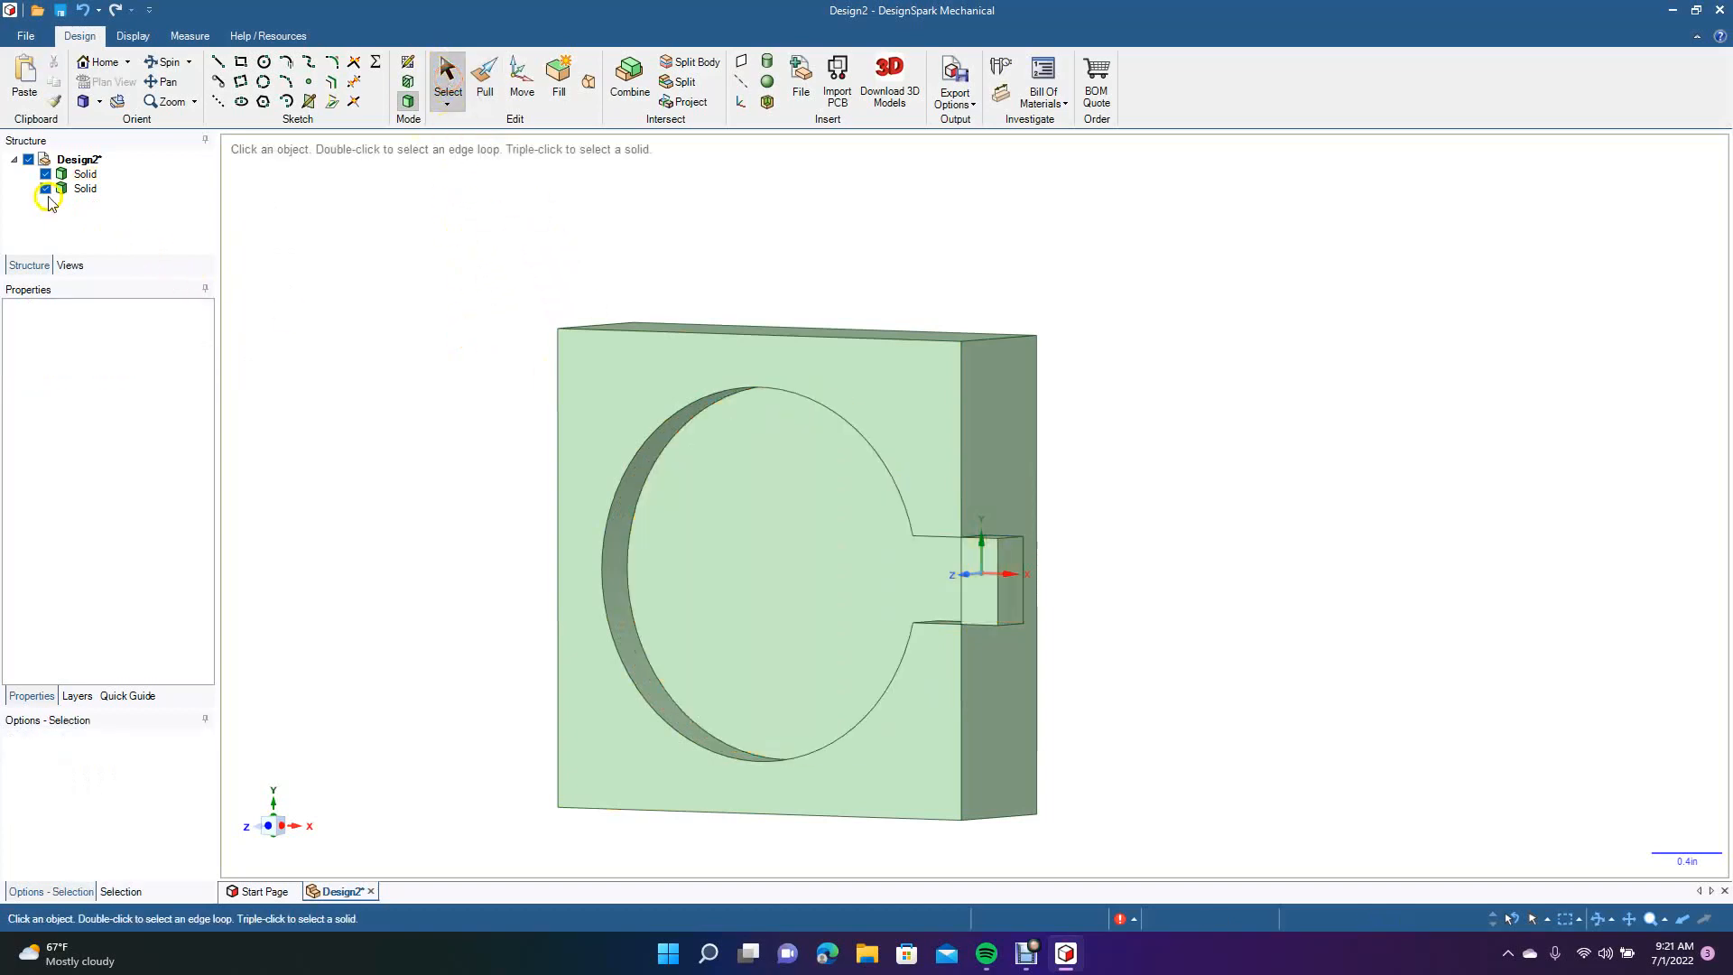
pyautogui.click(86, 189)
pyautogui.click(84, 174)
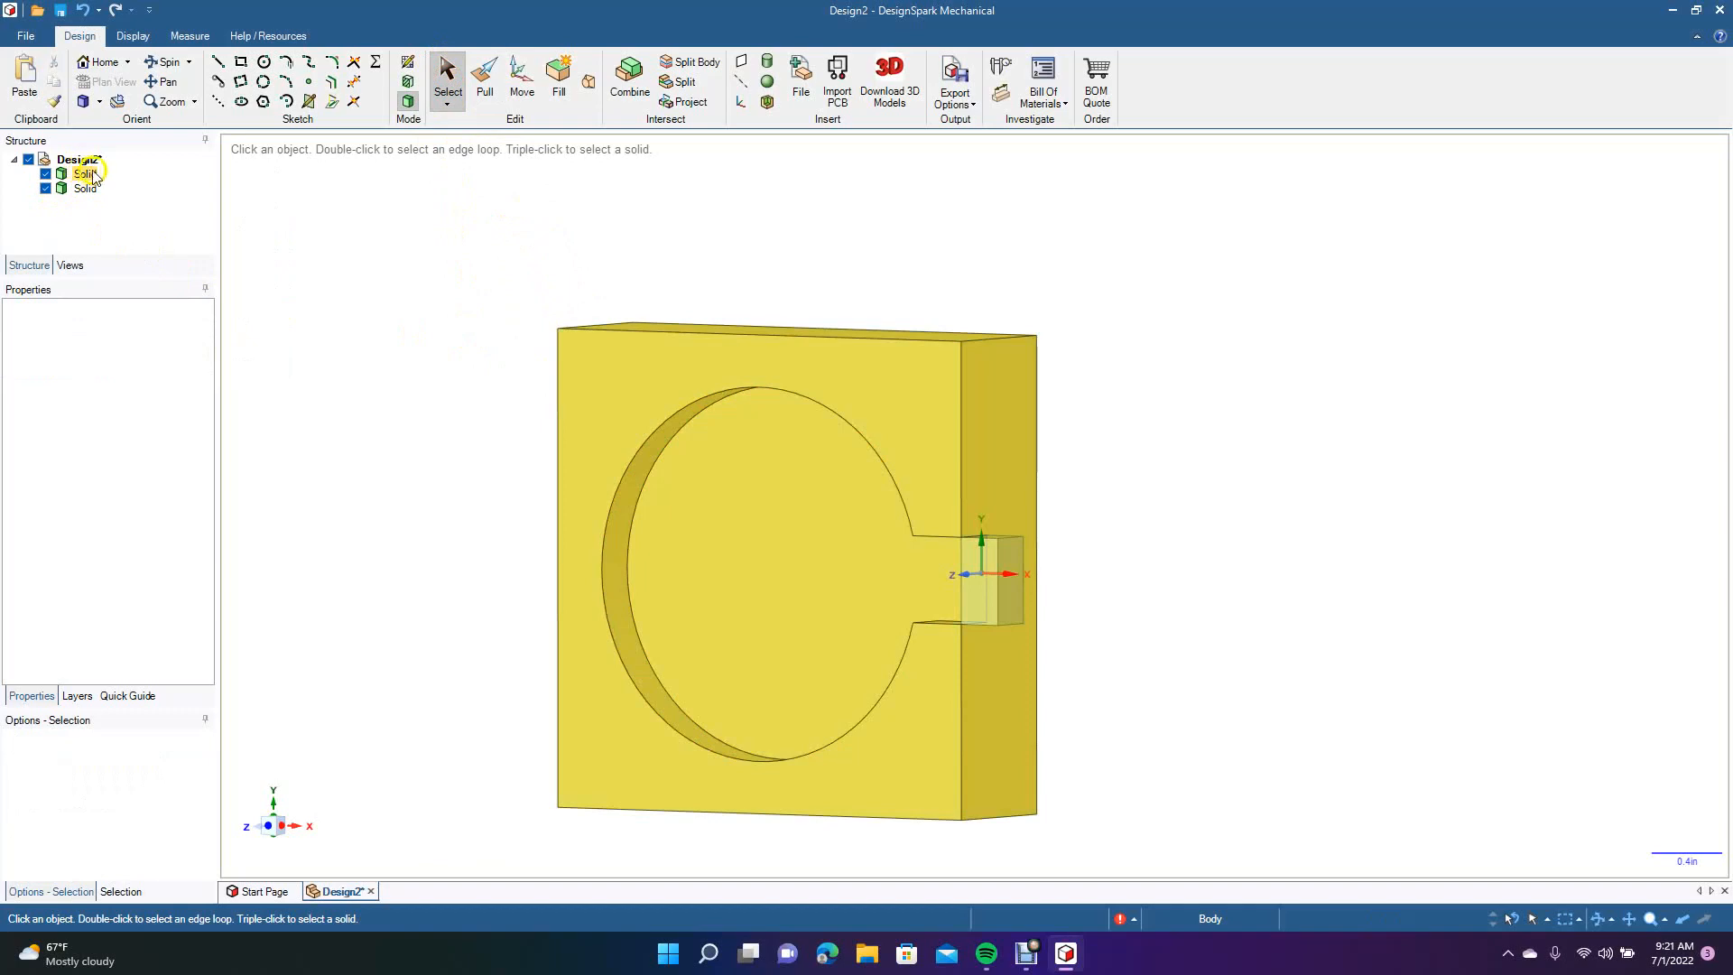
pyautogui.click(98, 190)
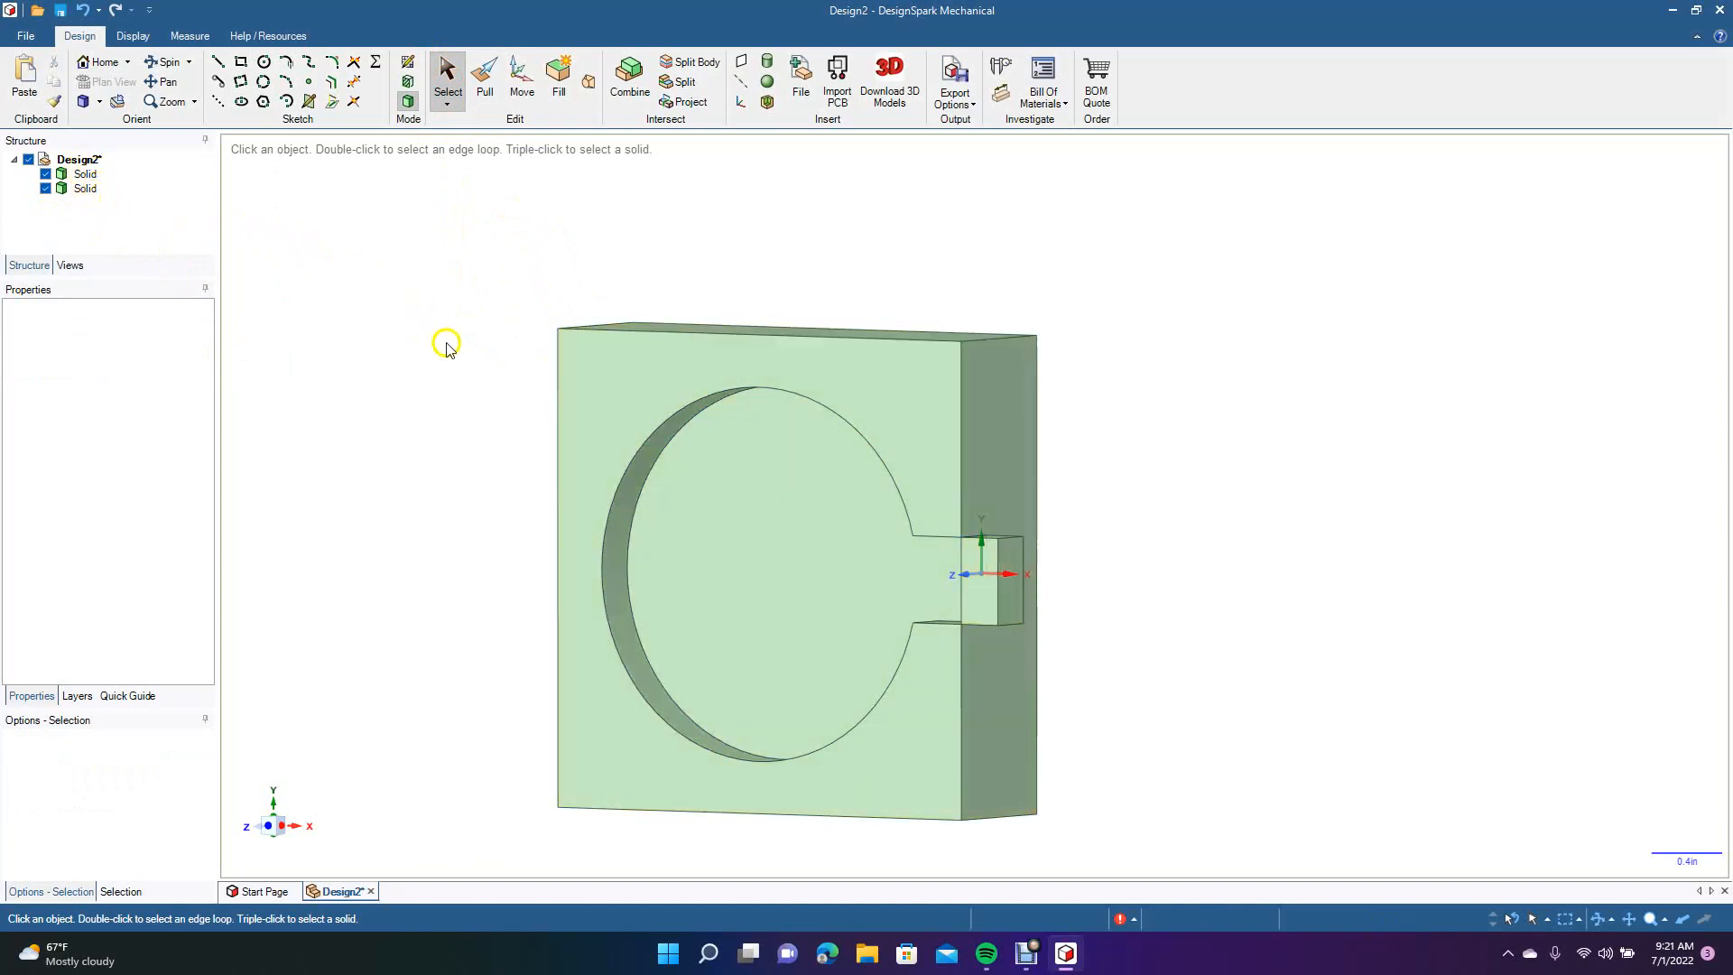
# Undo the pull, the conversion to faces and the arc trim, back to the untrimmed circle-and-tab sketch.
pyautogui.click(380, 408)
pyautogui.hotkey('ctrl', 'z')
pyautogui.hotkey('ctrl', 'z')
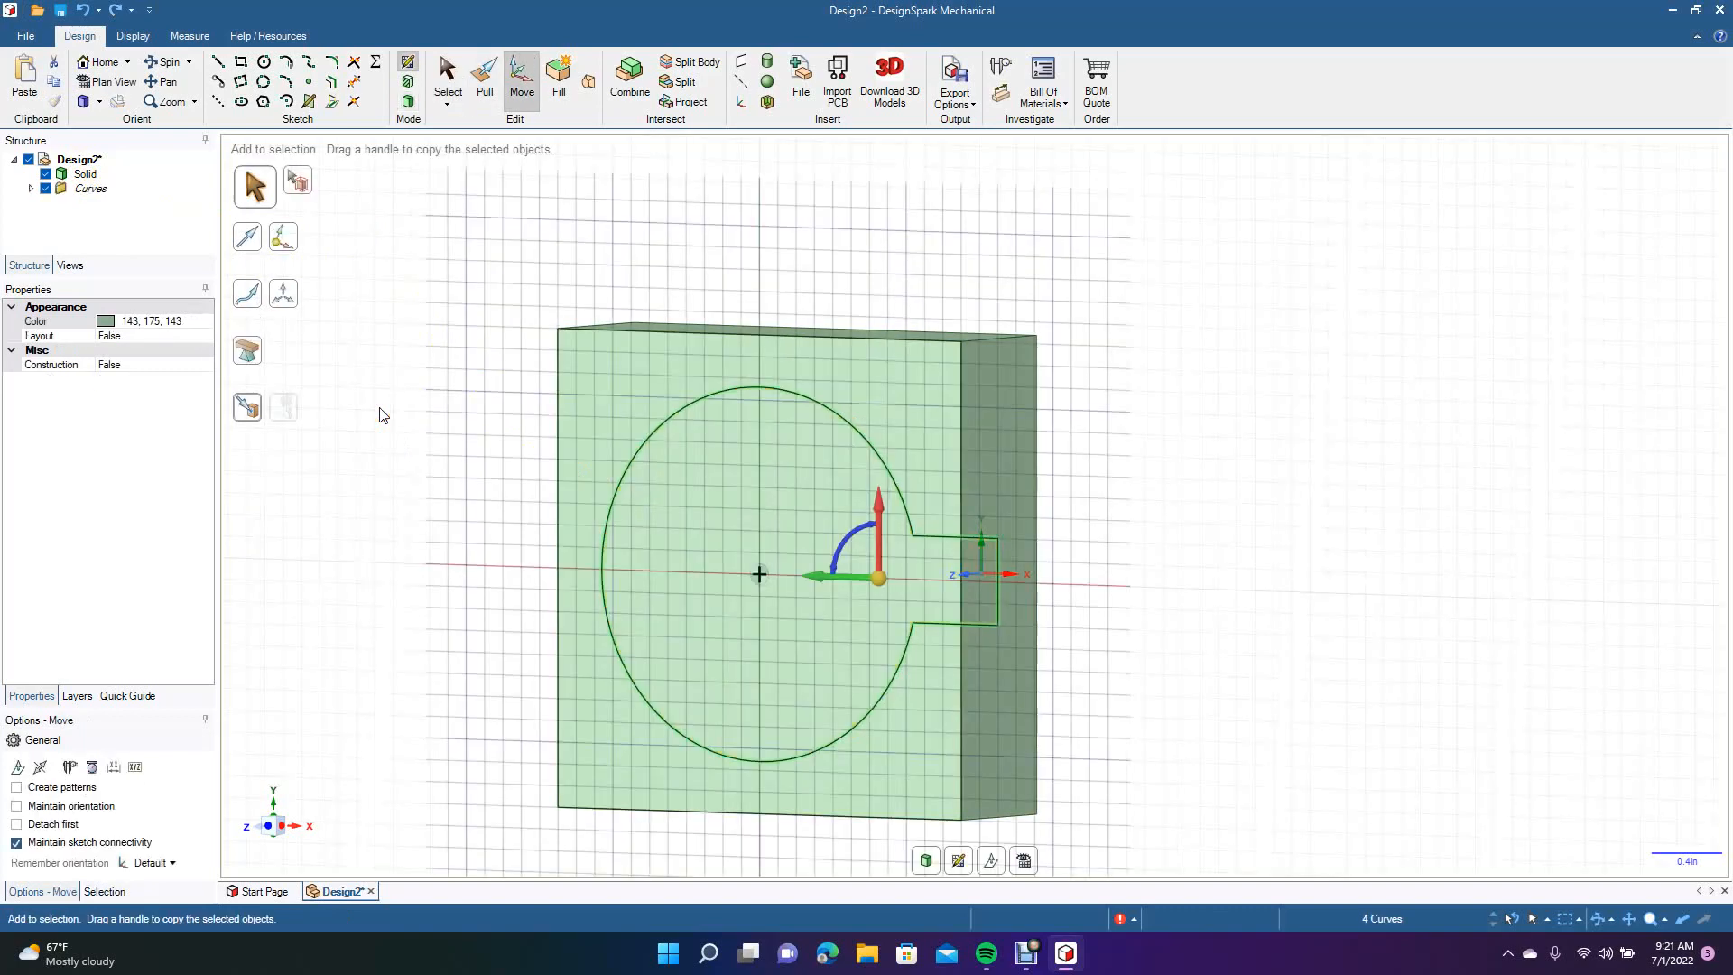
pyautogui.hotkey('ctrl', 'z')
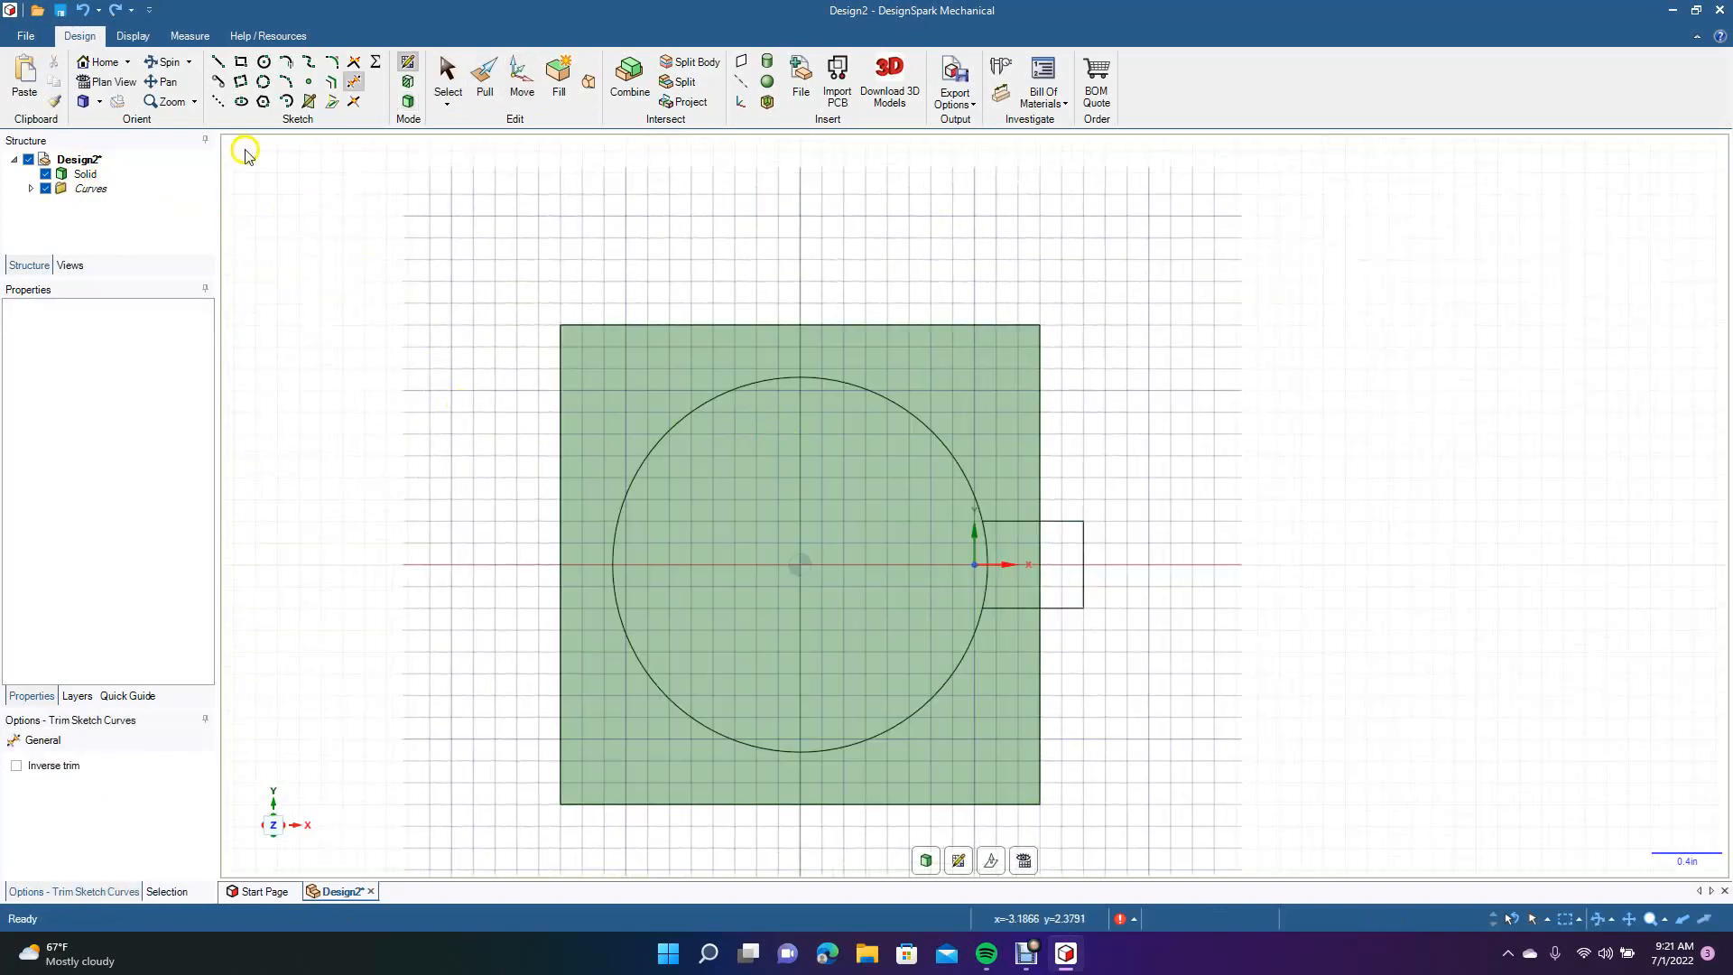
# Trim away the circle's arc inside the tab, leaving a single keyhole outline on the block's front face.
pyautogui.click(354, 88)
pyautogui.click(987, 550)
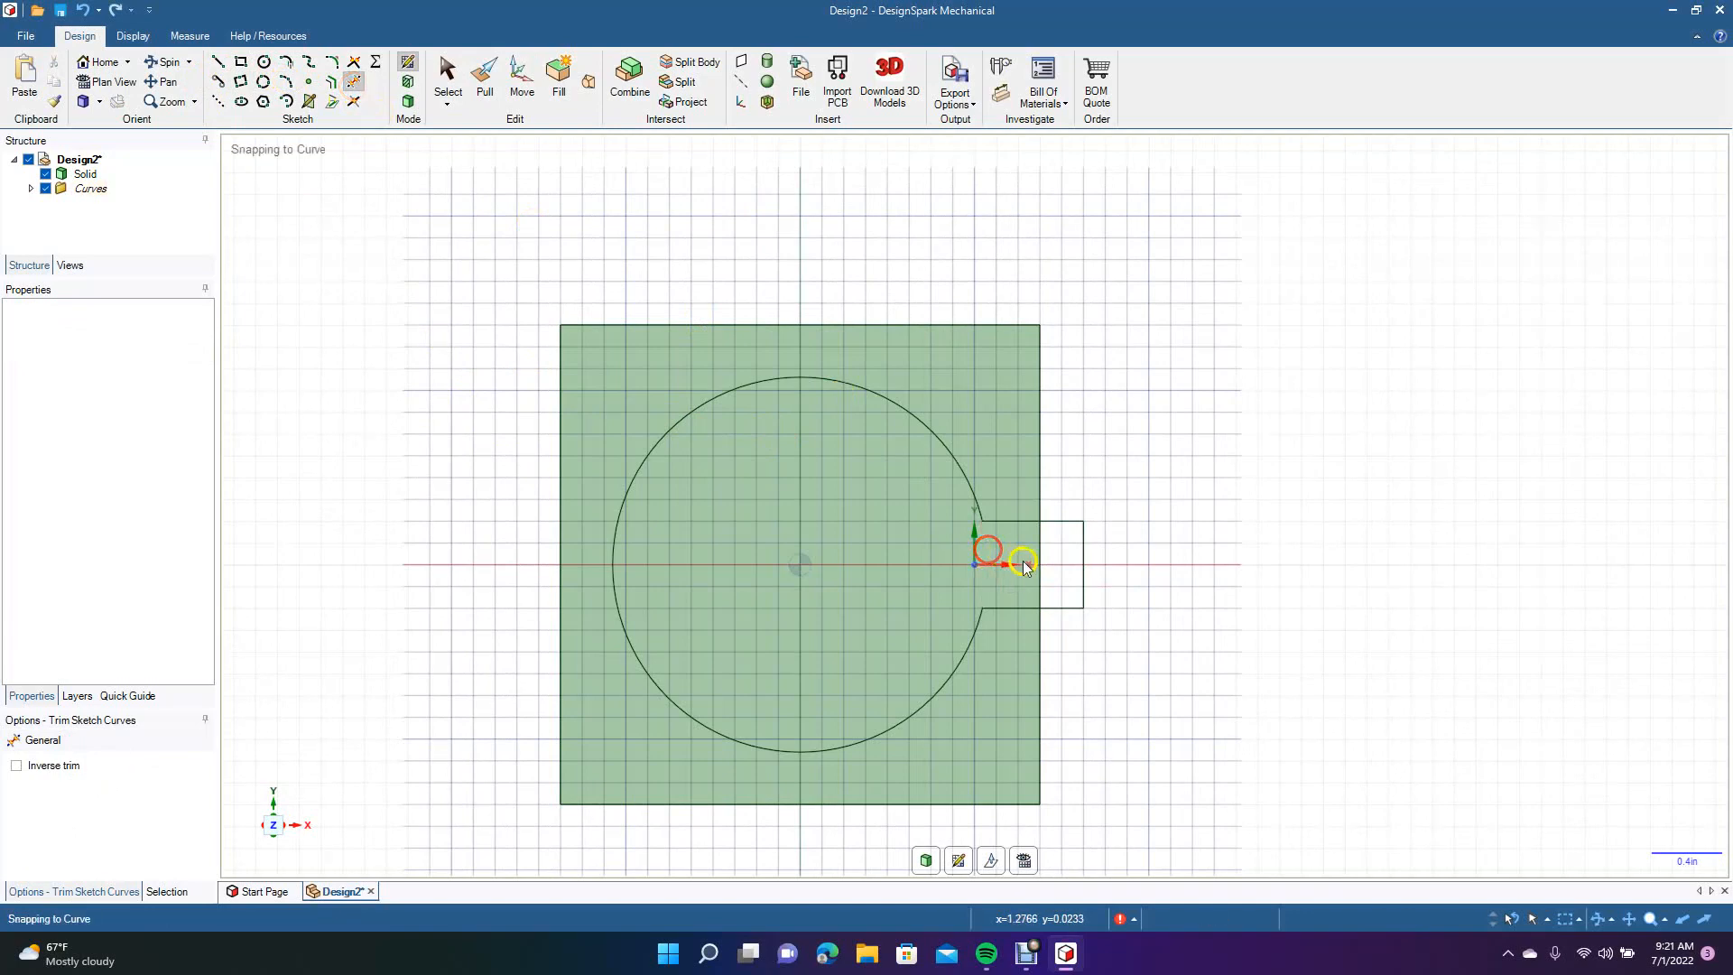
pyautogui.click(165, 65)
pyautogui.moveTo(398, 460); pyautogui.dragTo(319, 479)
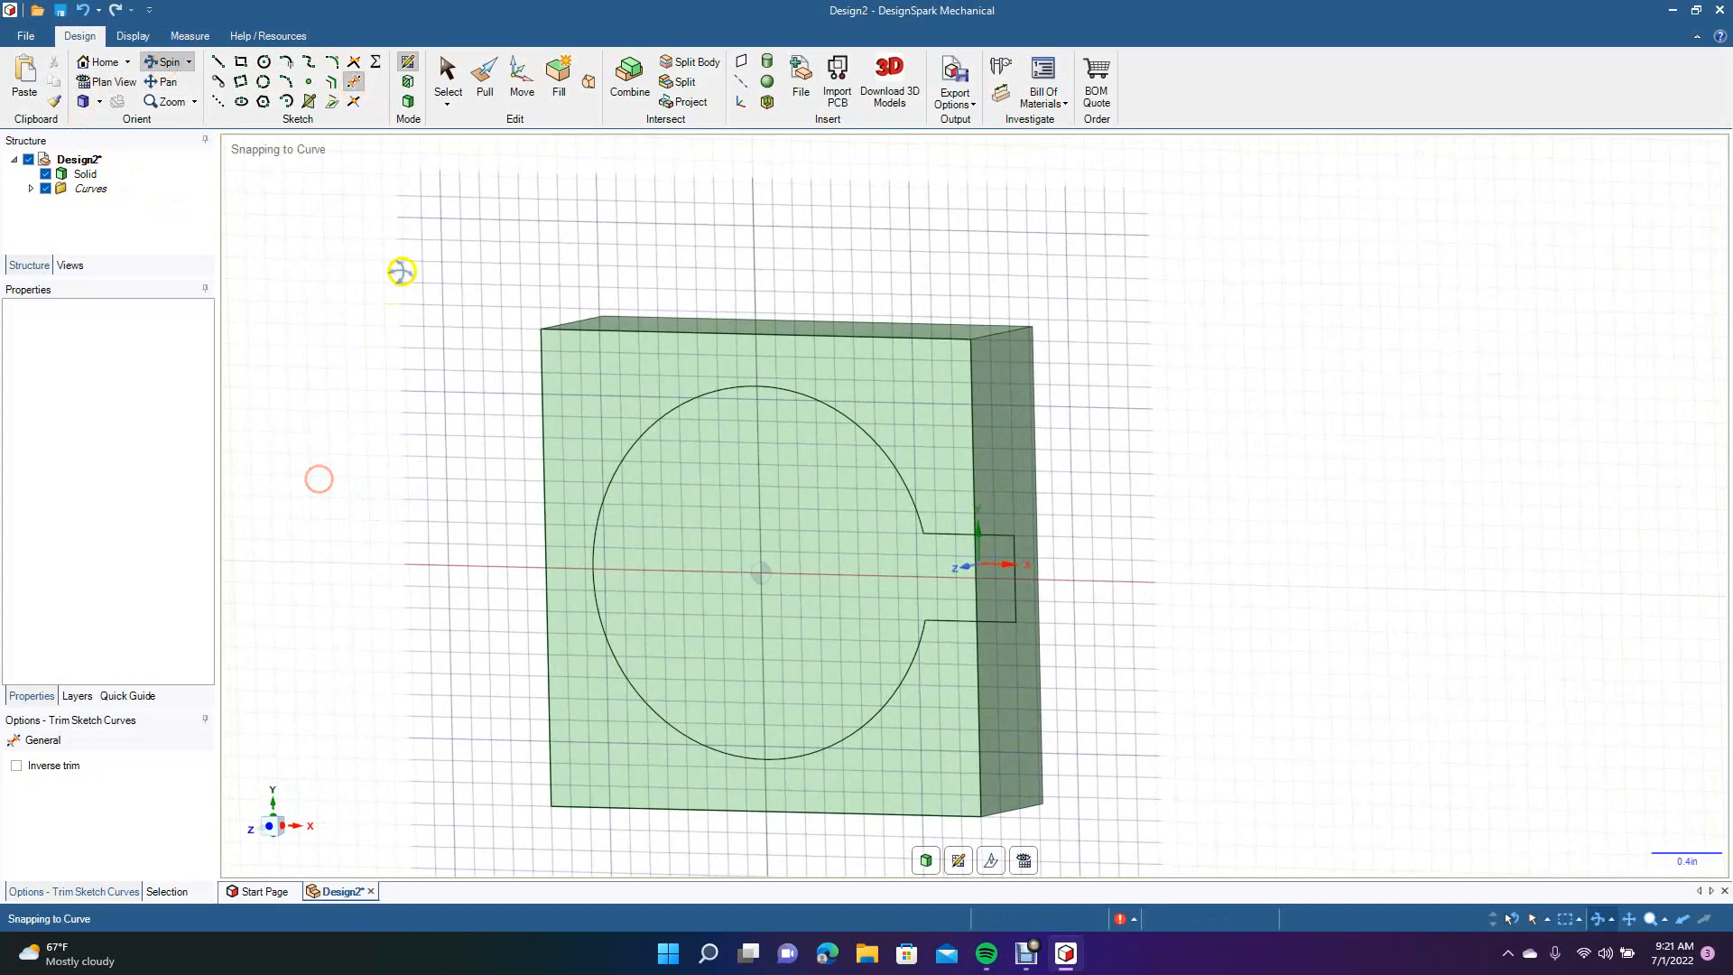
# Select the keyhole's arc and three tab lines for moving, and convert the sketch to faces in 3D mode.
pyautogui.click(522, 79)
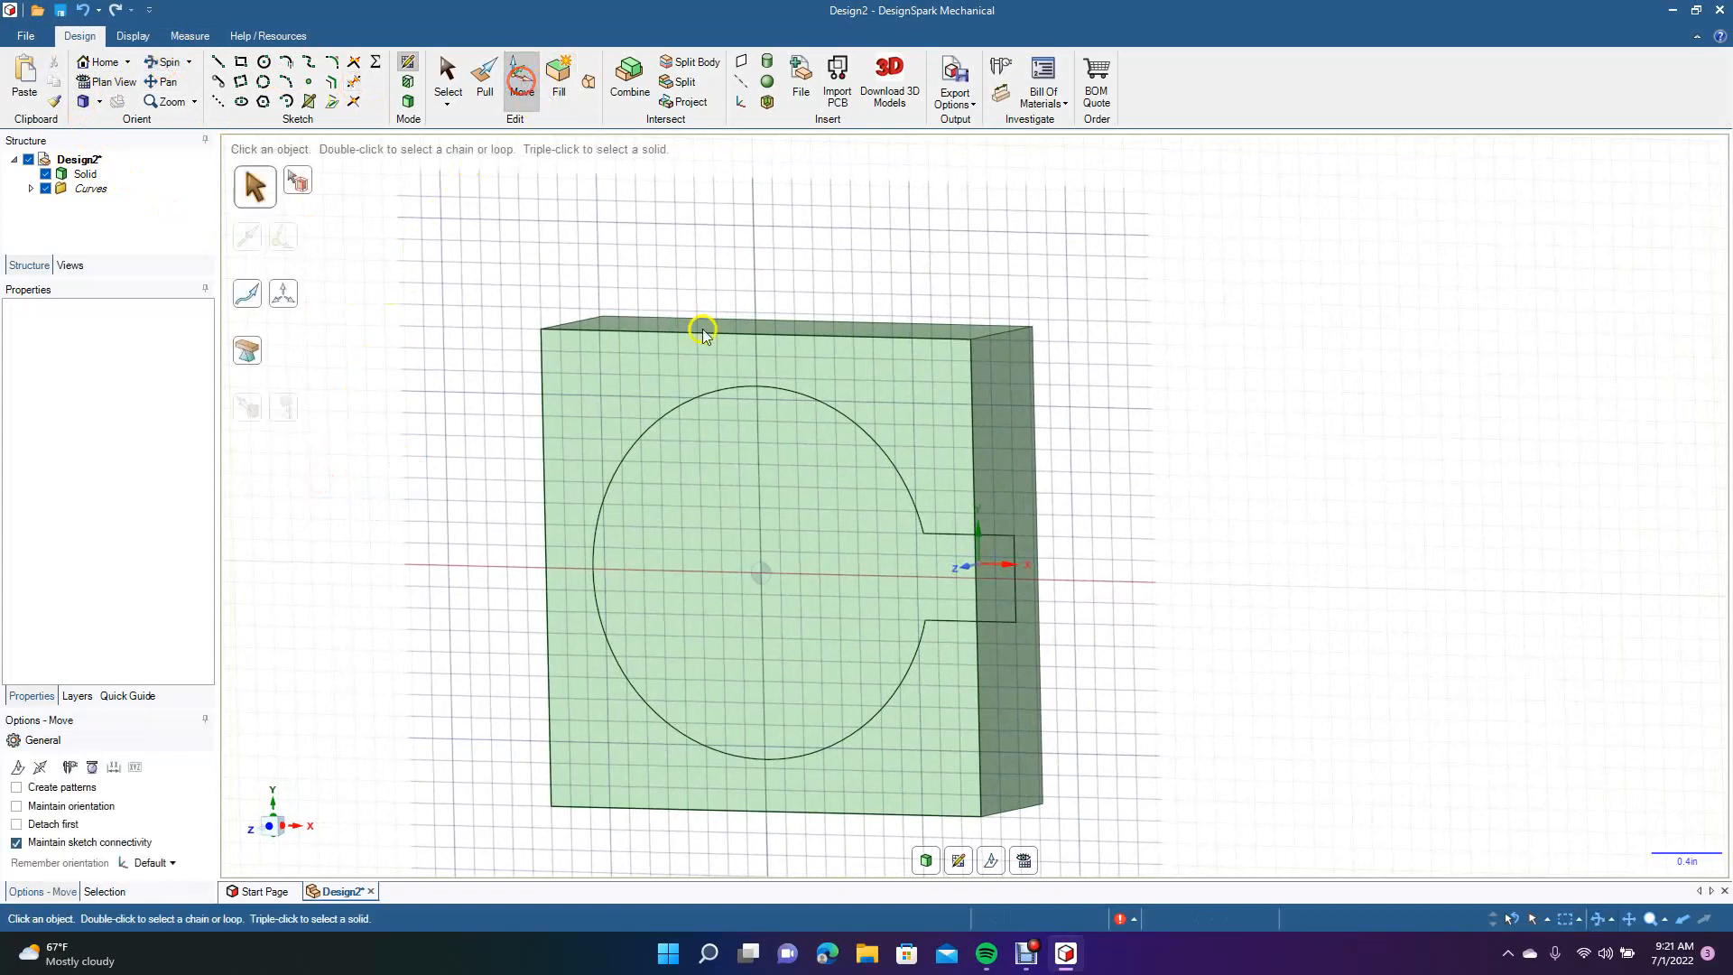
pyautogui.click(721, 391)
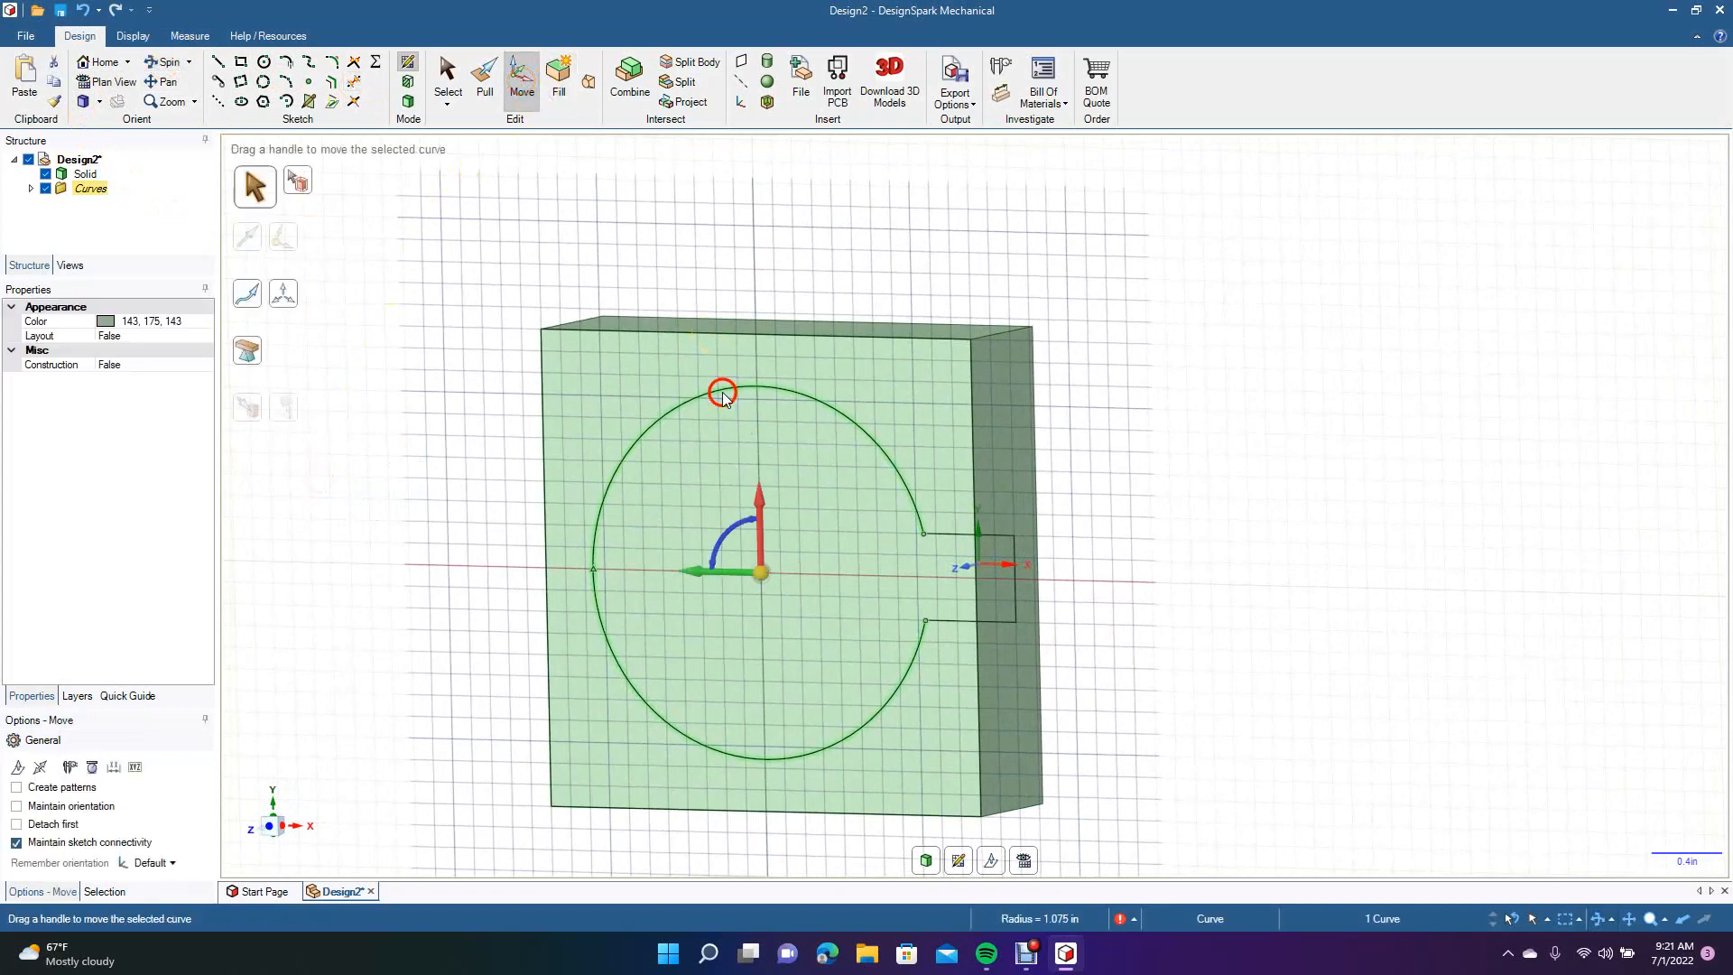
pyautogui.keyDown('ctrl'); pyautogui.click(940, 534); pyautogui.keyUp('ctrl')
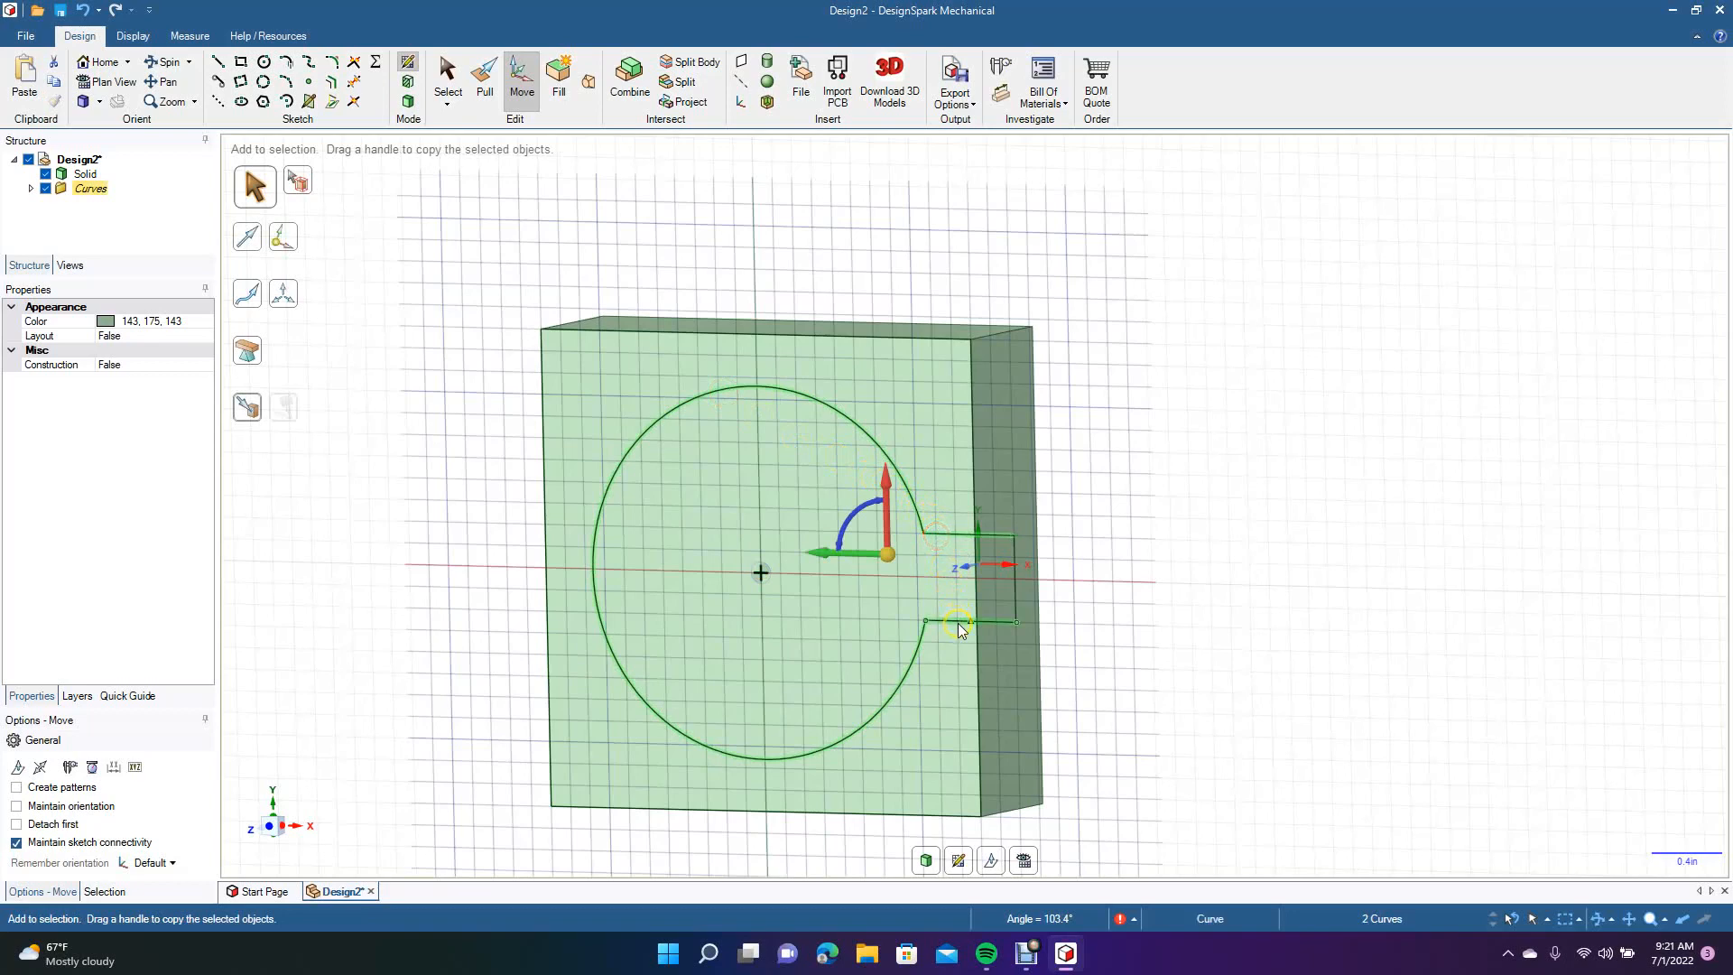
pyautogui.keyDown('ctrl'); pyautogui.click(958, 623); pyautogui.keyUp('ctrl')
pyautogui.keyDown('ctrl'); pyautogui.click(1013, 596); pyautogui.keyUp('ctrl')
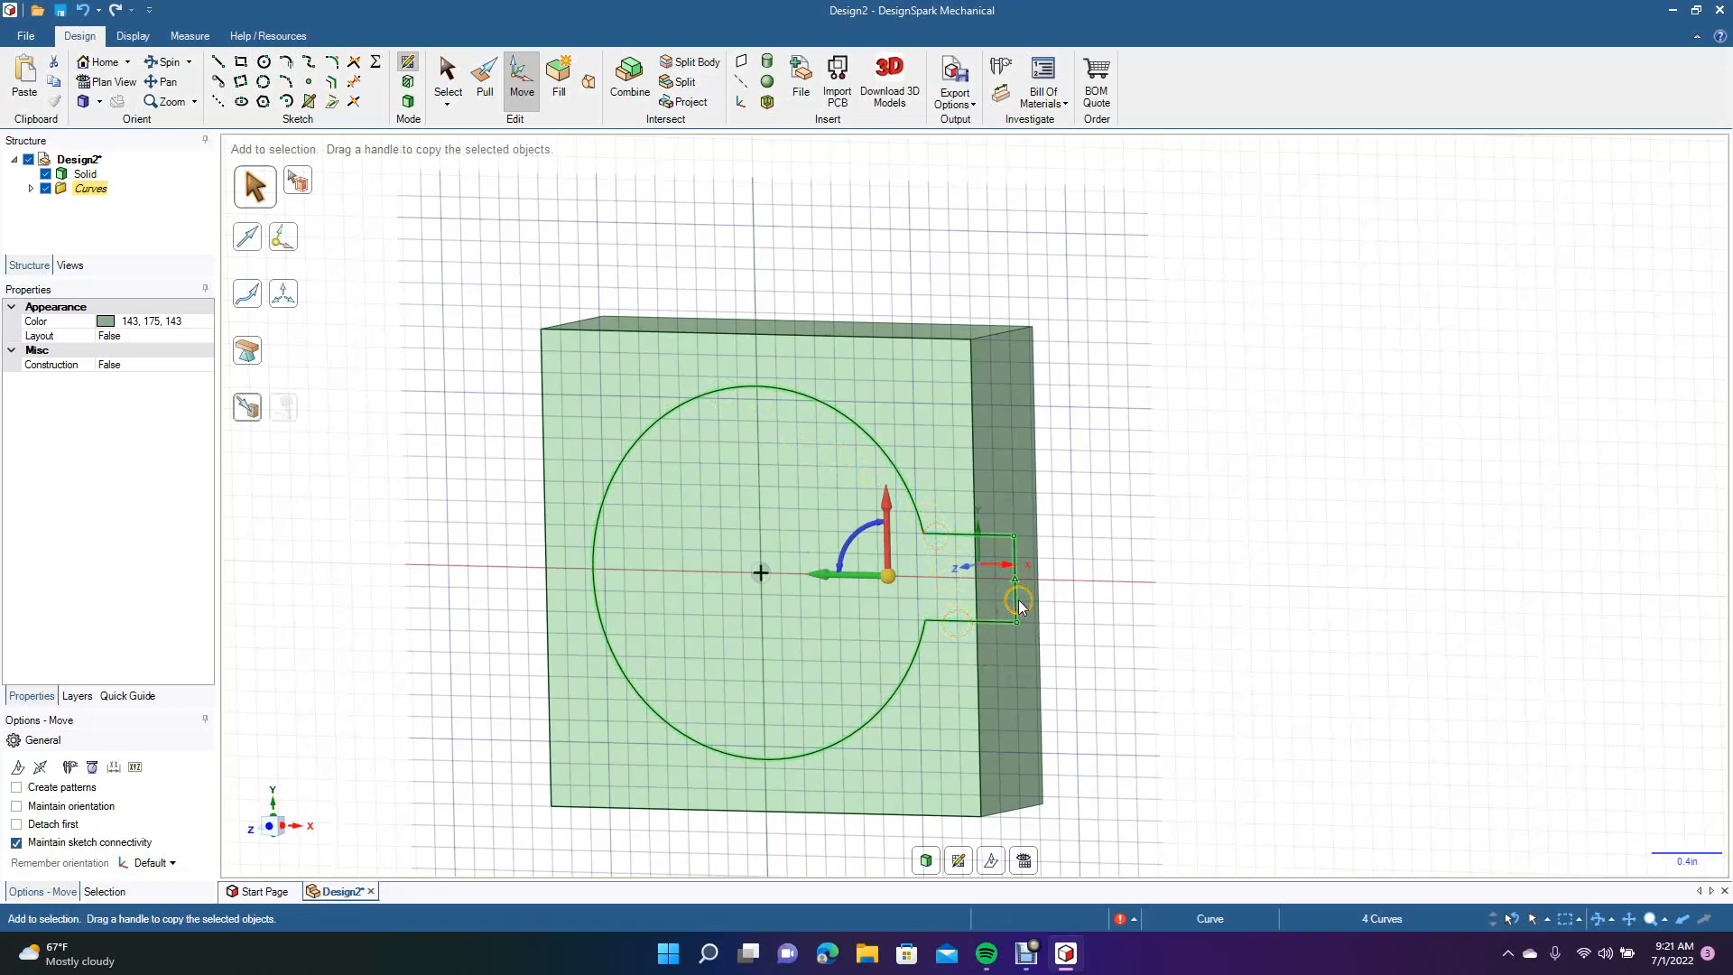
pyautogui.click(405, 103)
pyautogui.click(953, 539)
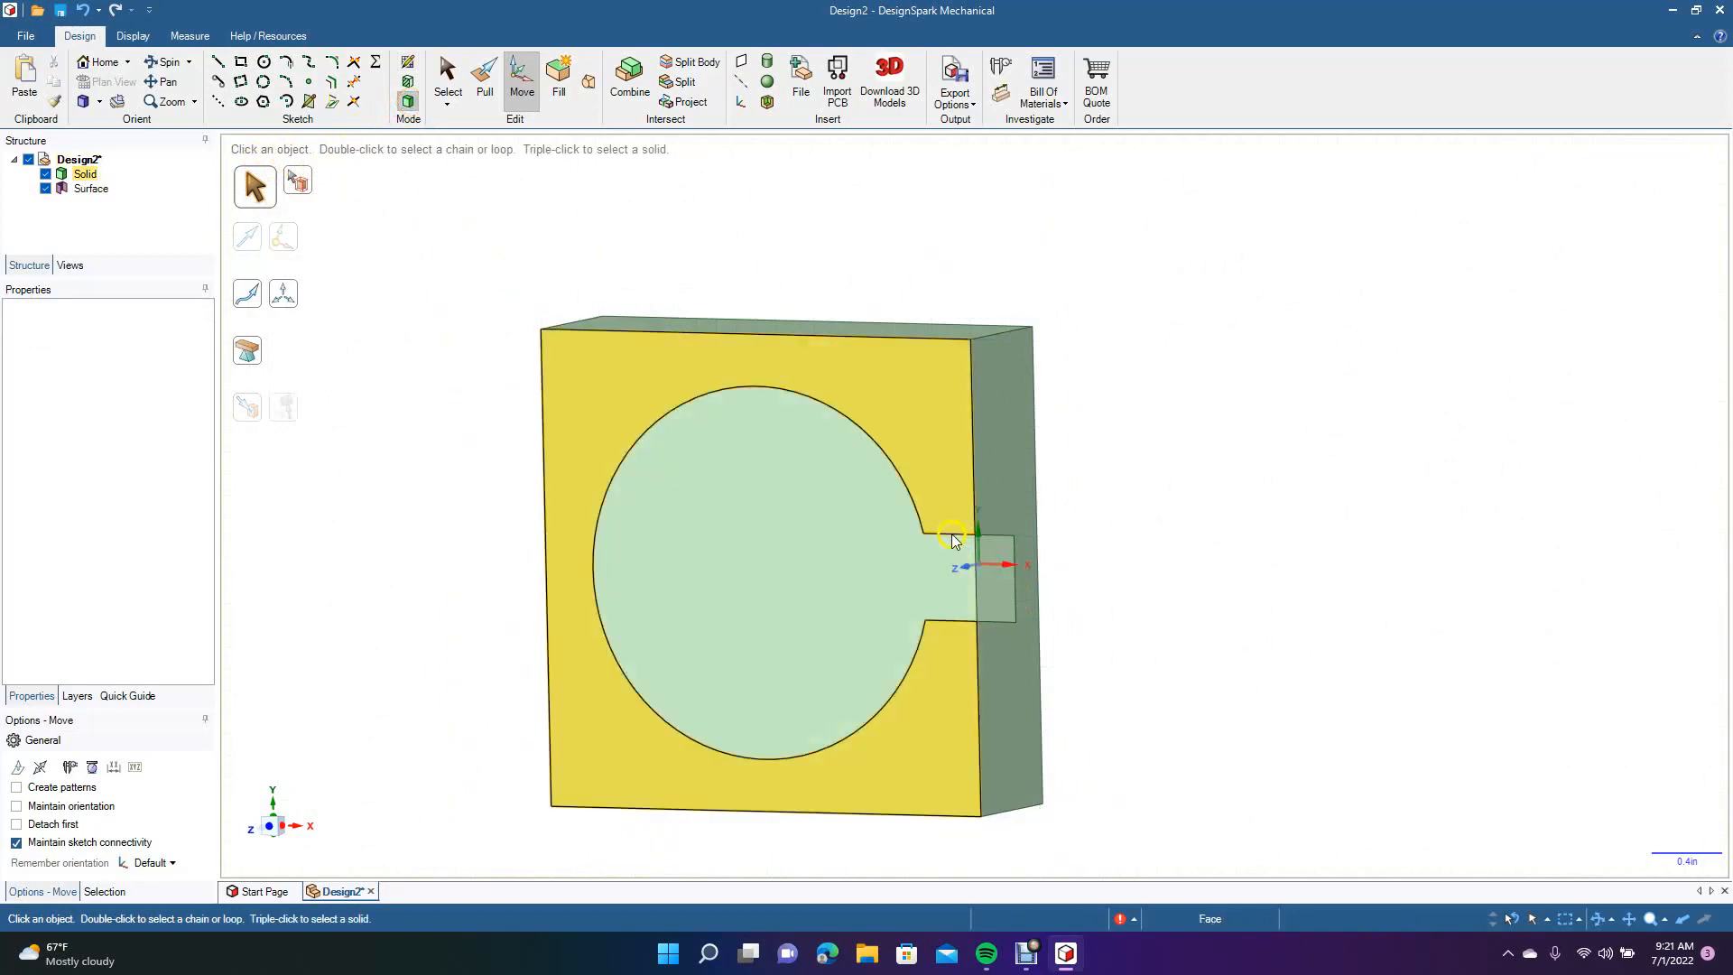
# Try to move all the keyhole outline's edges along Z, outward from the block's front face.
pyautogui.click(916, 515)
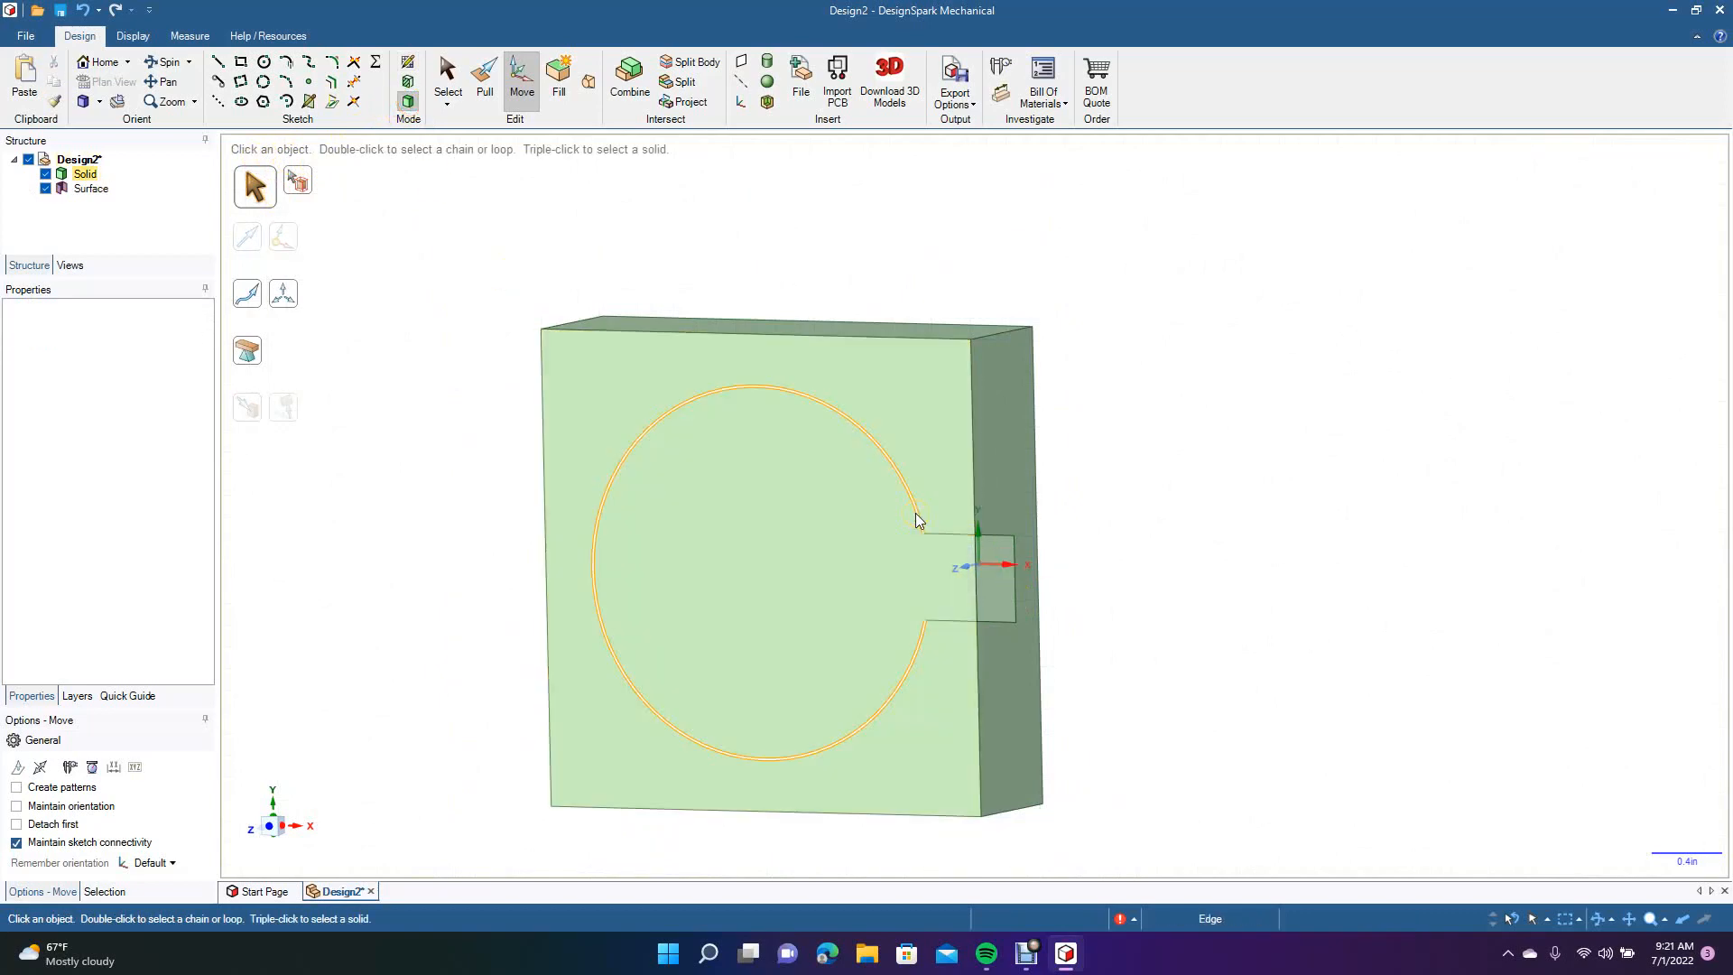
pyautogui.click(915, 513)
pyautogui.keyDown('ctrl'); pyautogui.click(951, 534); pyautogui.keyUp('ctrl')
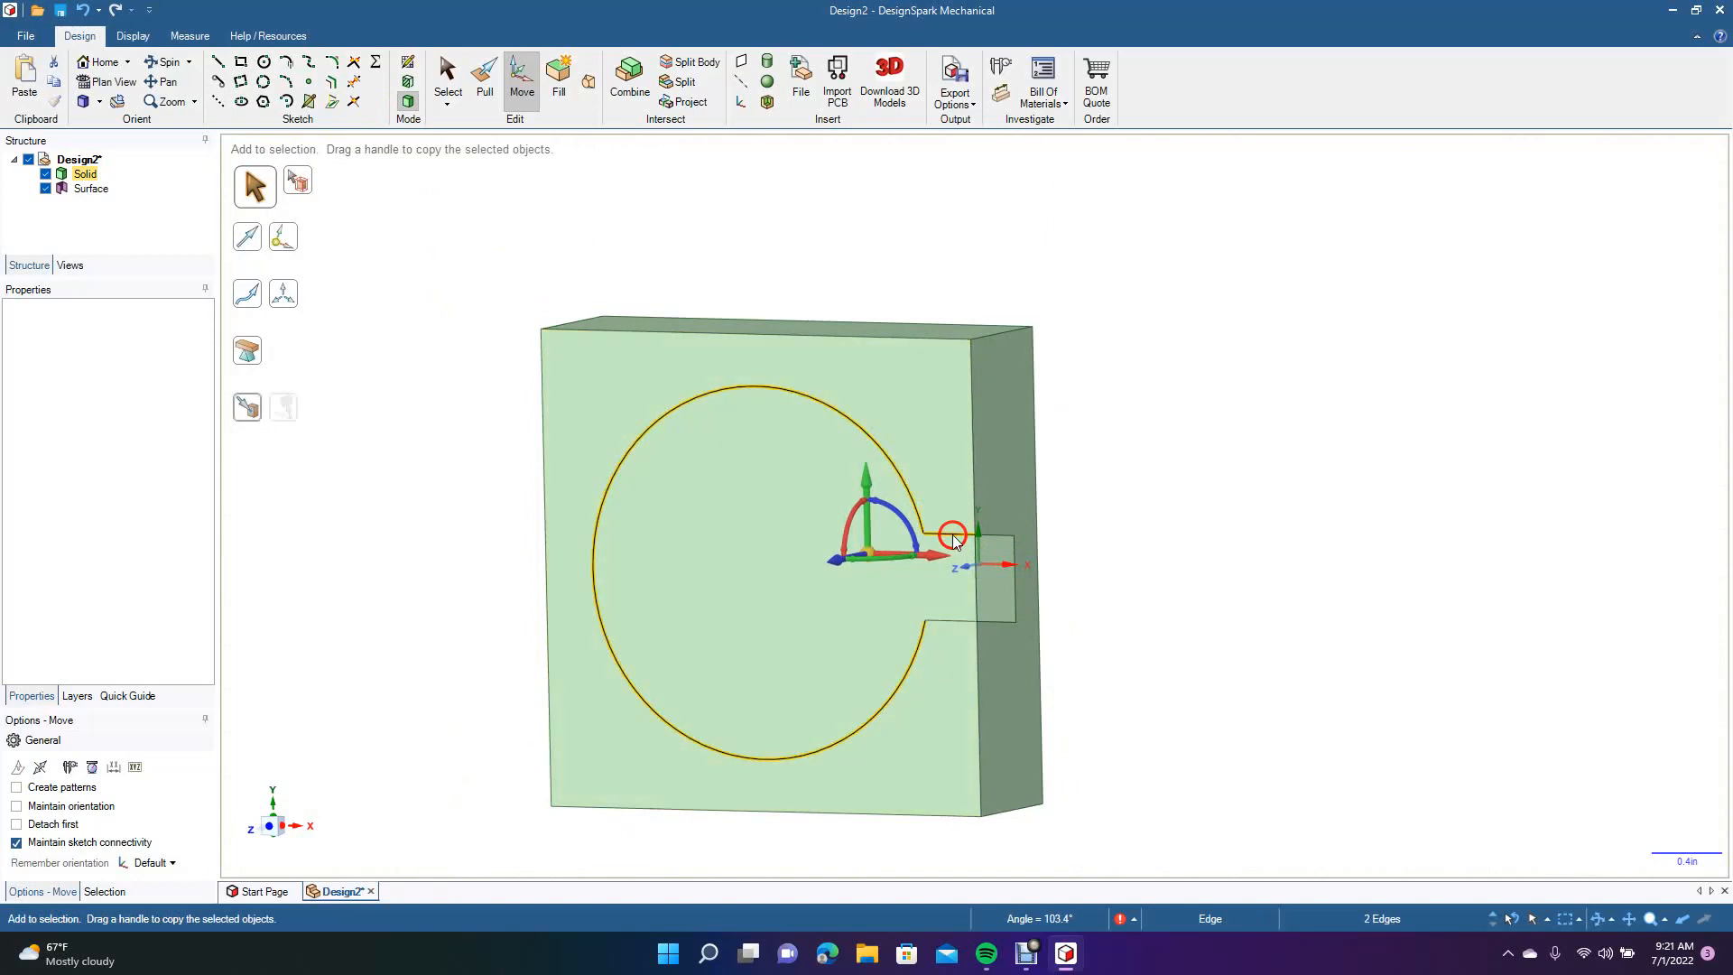
pyautogui.keyDown('ctrl'); pyautogui.click(960, 622); pyautogui.keyUp('ctrl')
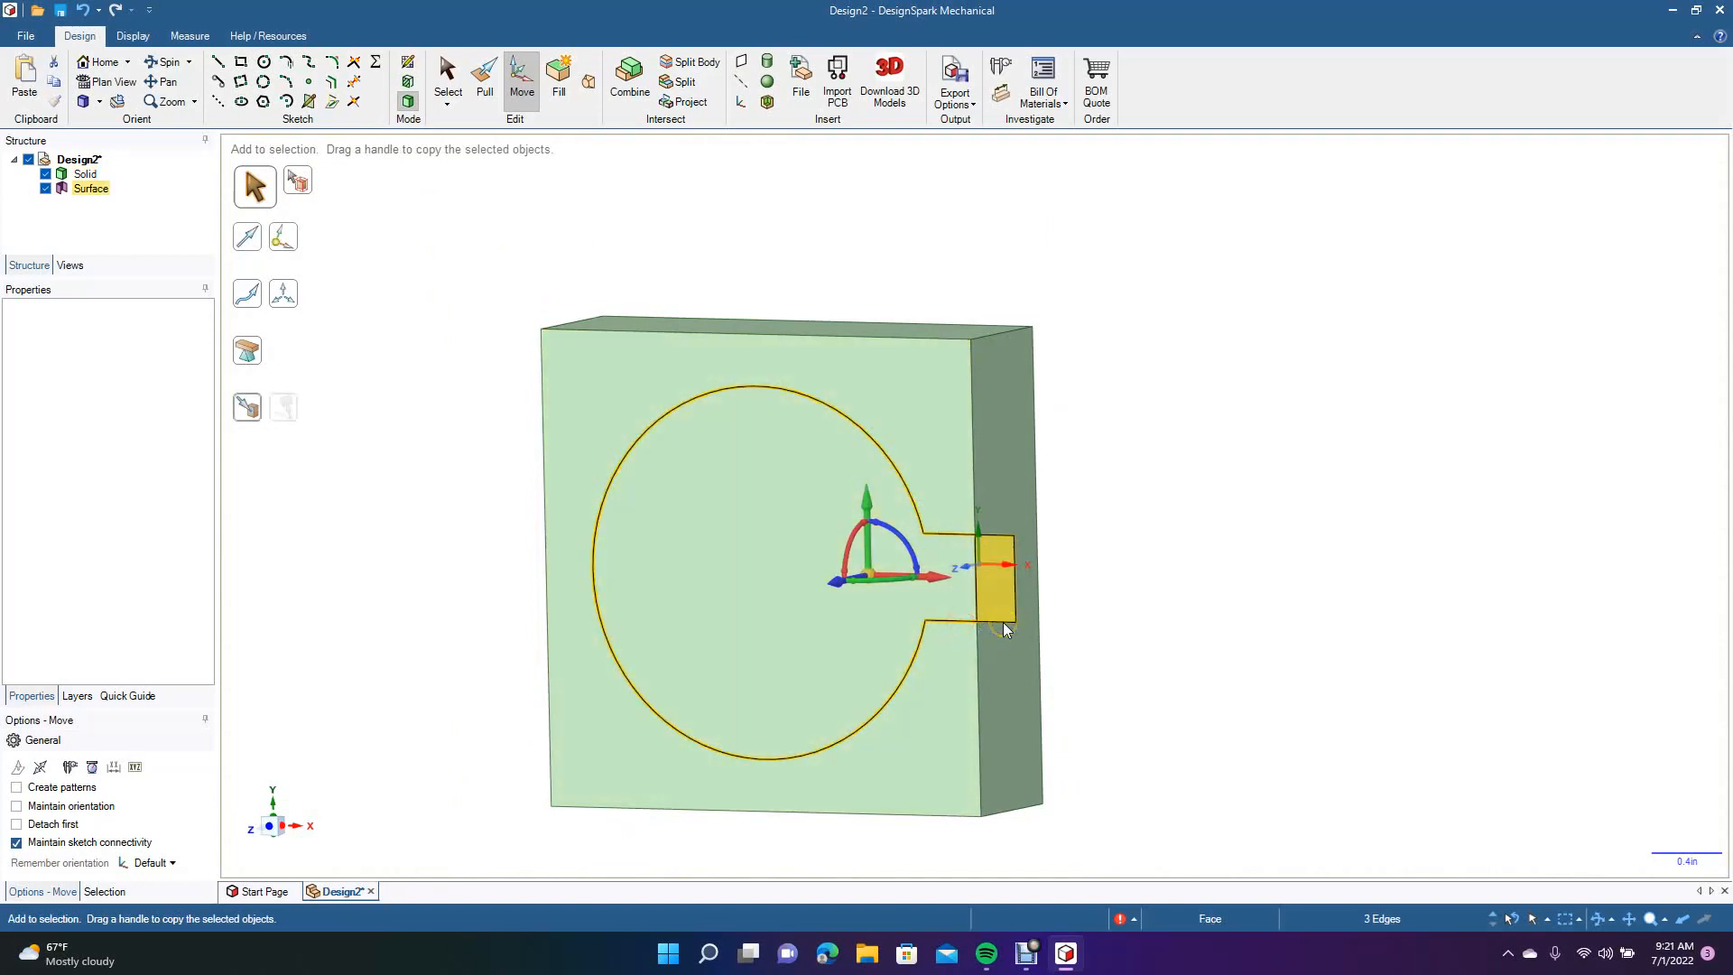
pyautogui.keyDown('ctrl'); pyautogui.click(1014, 605); pyautogui.keyUp('ctrl')
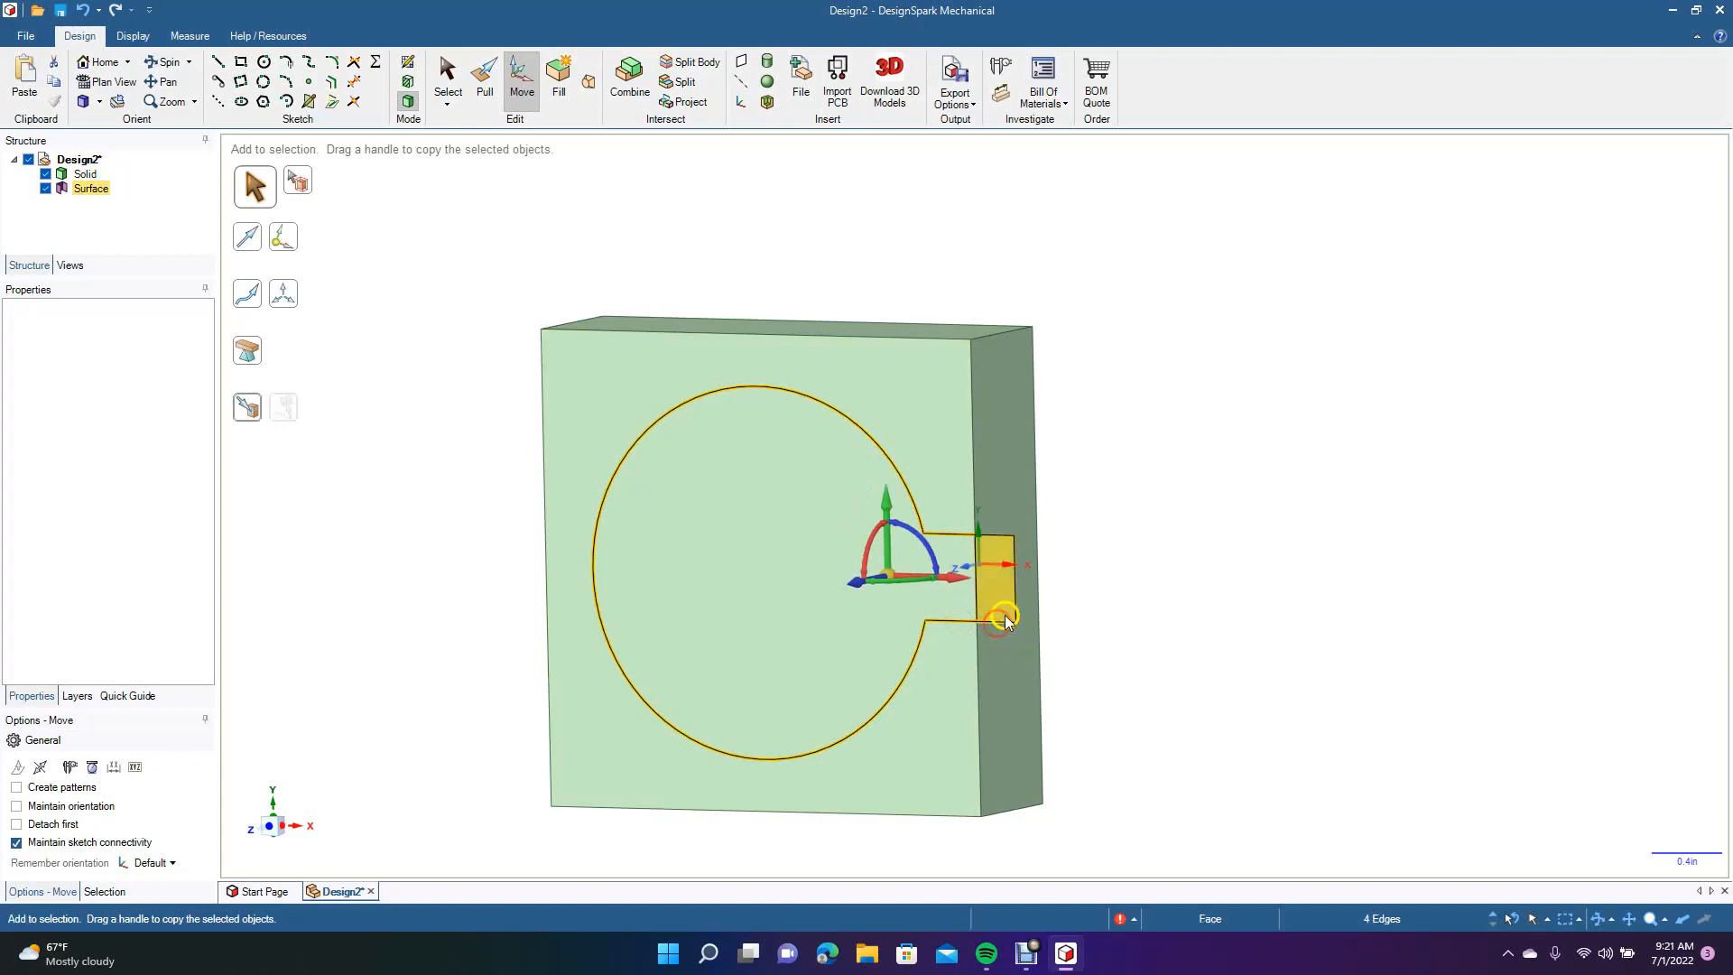
pyautogui.keyDown('ctrl'); pyautogui.click(996, 536); pyautogui.keyUp('ctrl')
pyautogui.moveTo(862, 586); pyautogui.dragTo(764, 617)
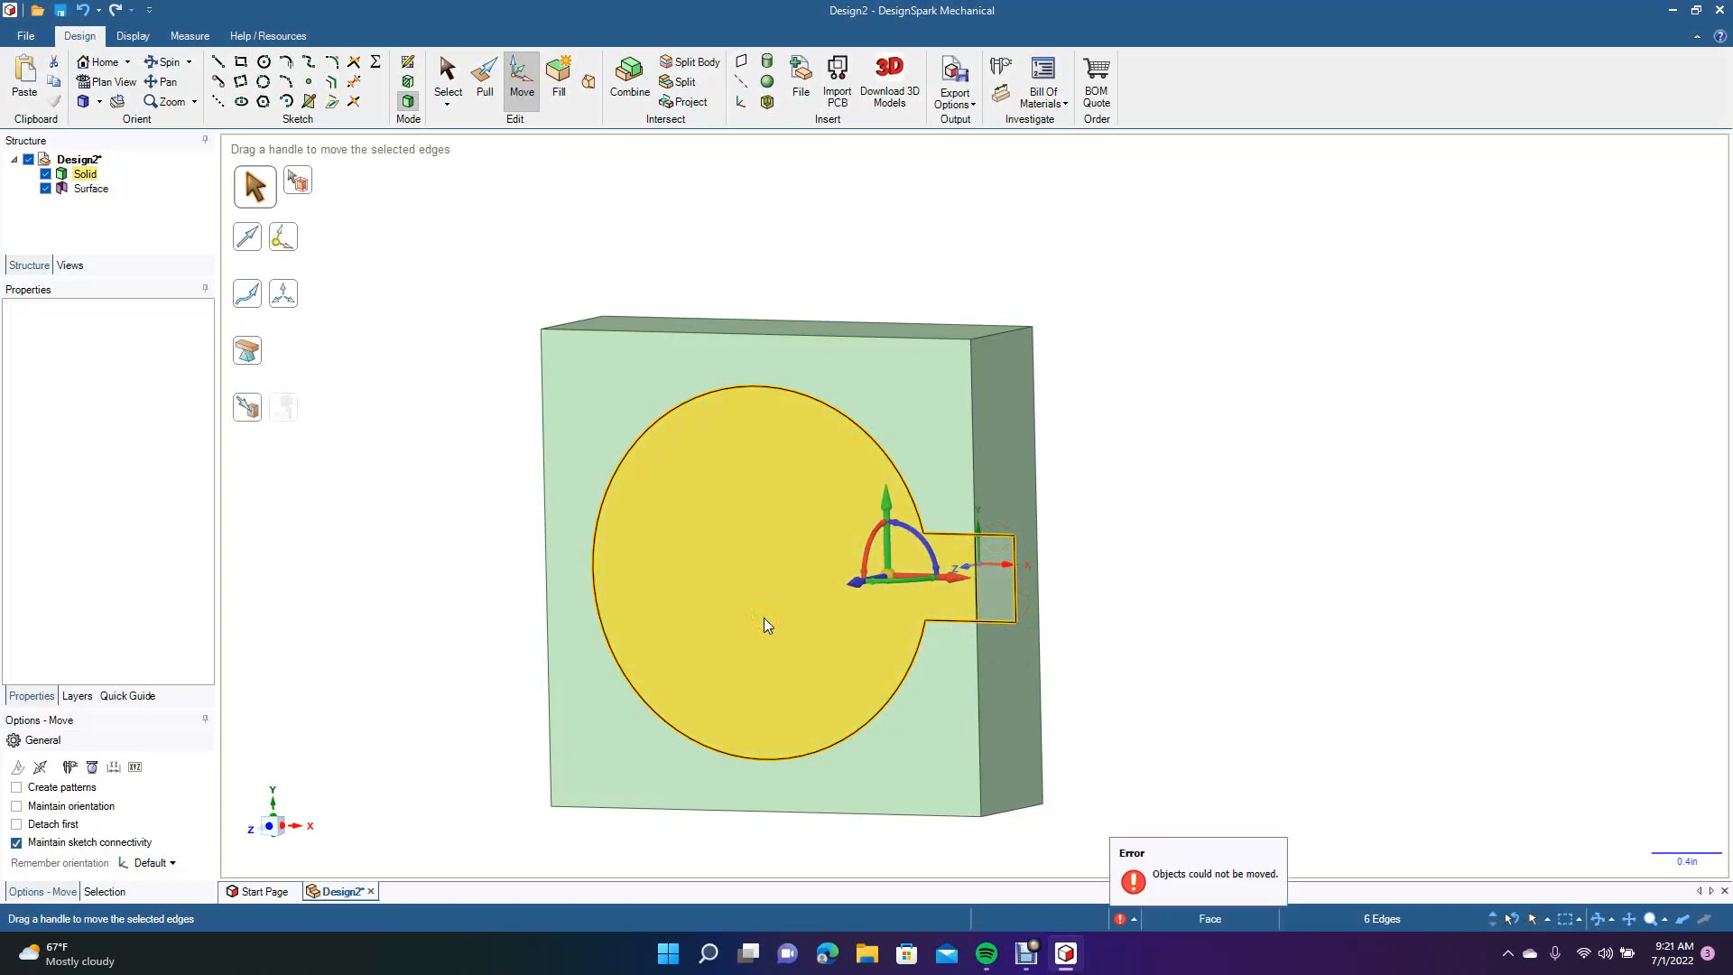
# Pull the keyhole face and its protruding tab face together into the block with the No merge option.
pyautogui.click(484, 81)
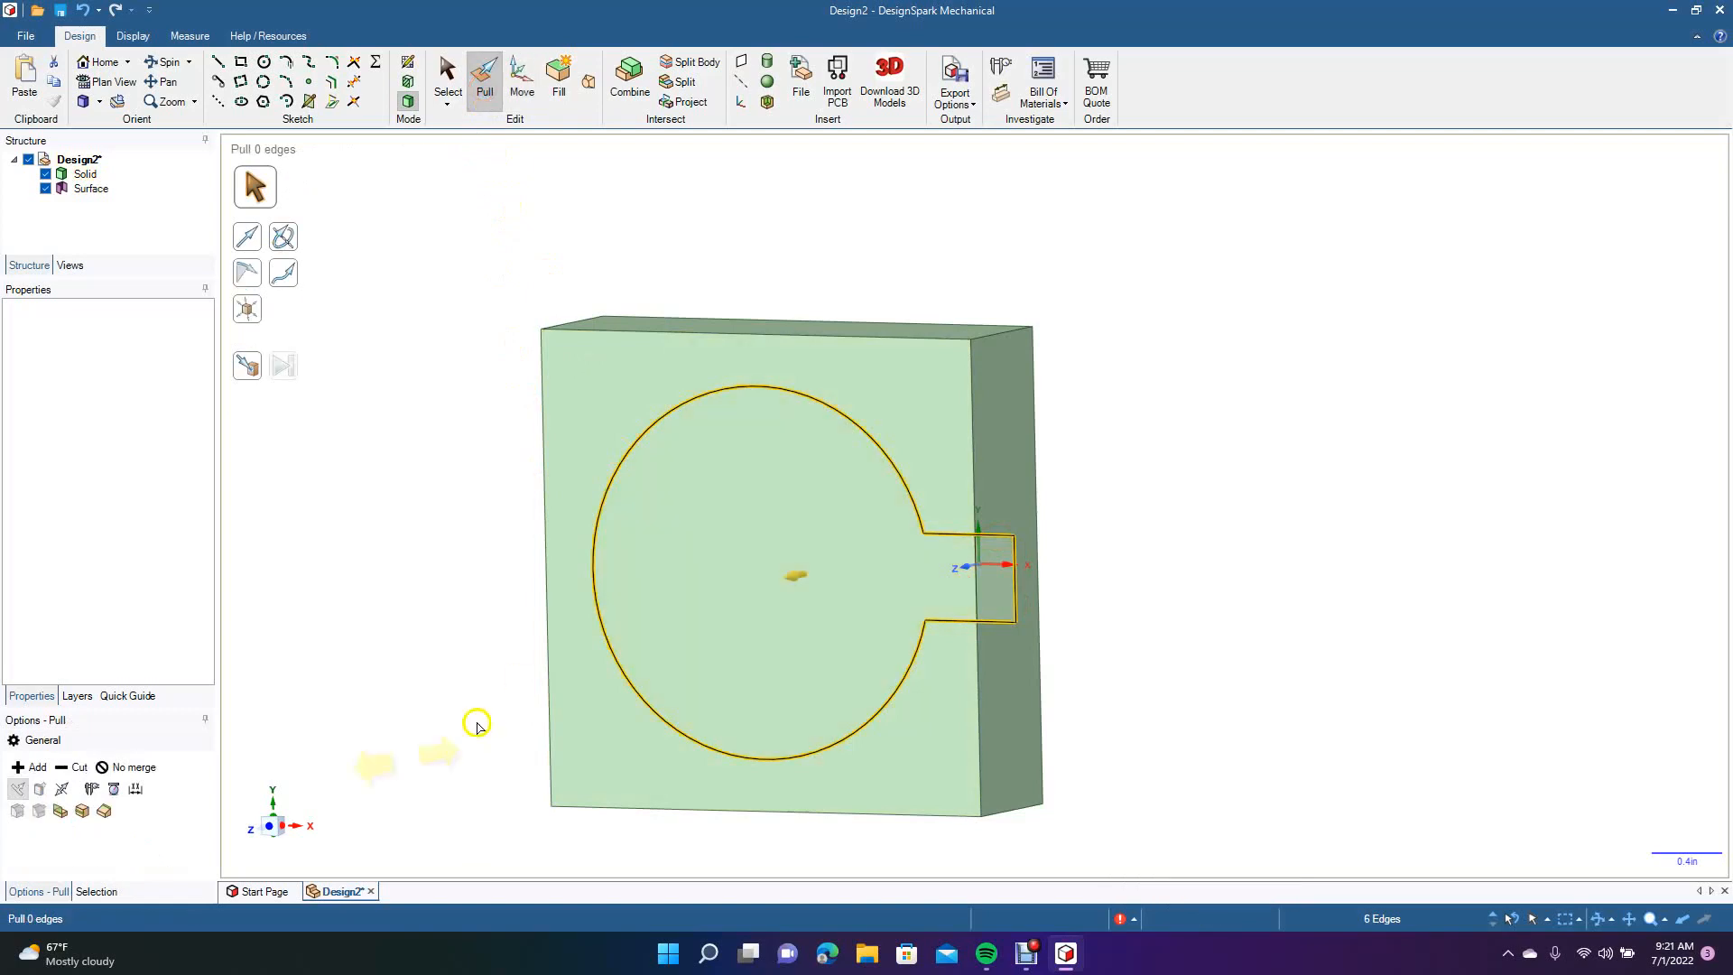
pyautogui.click(121, 769)
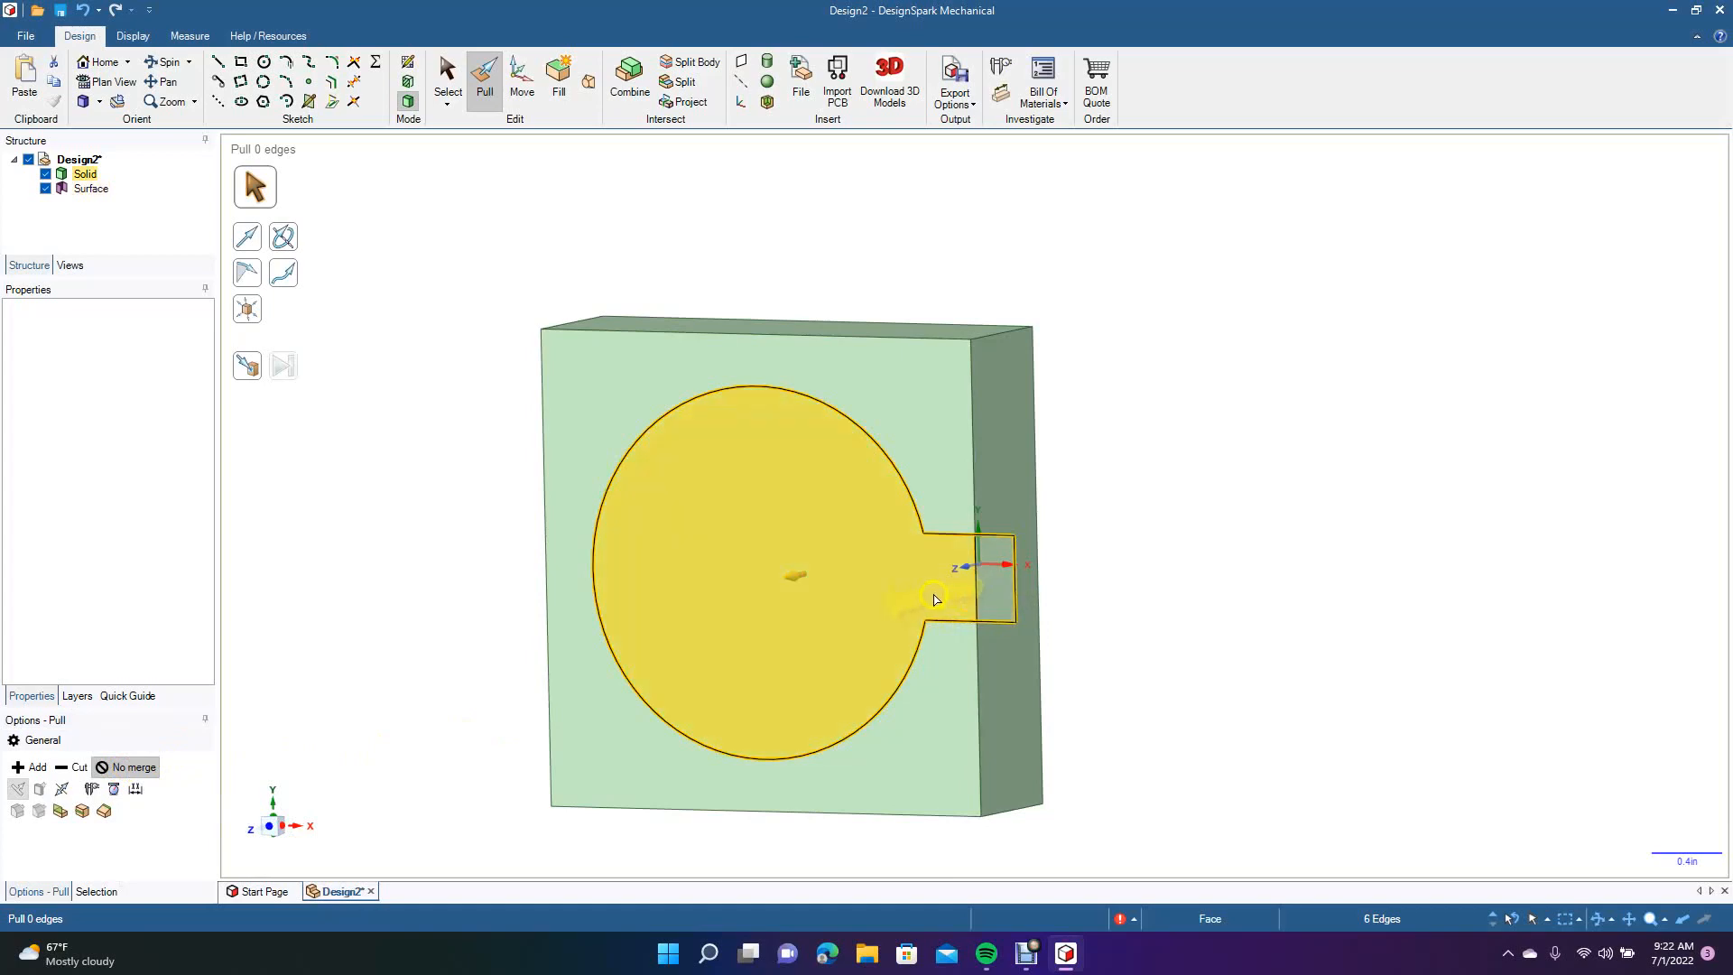
pyautogui.keyDown('ctrl'); pyautogui.click(1004, 600); pyautogui.keyUp('ctrl')
pyautogui.keyDown('ctrl'); pyautogui.click(952, 601); pyautogui.keyUp('ctrl')
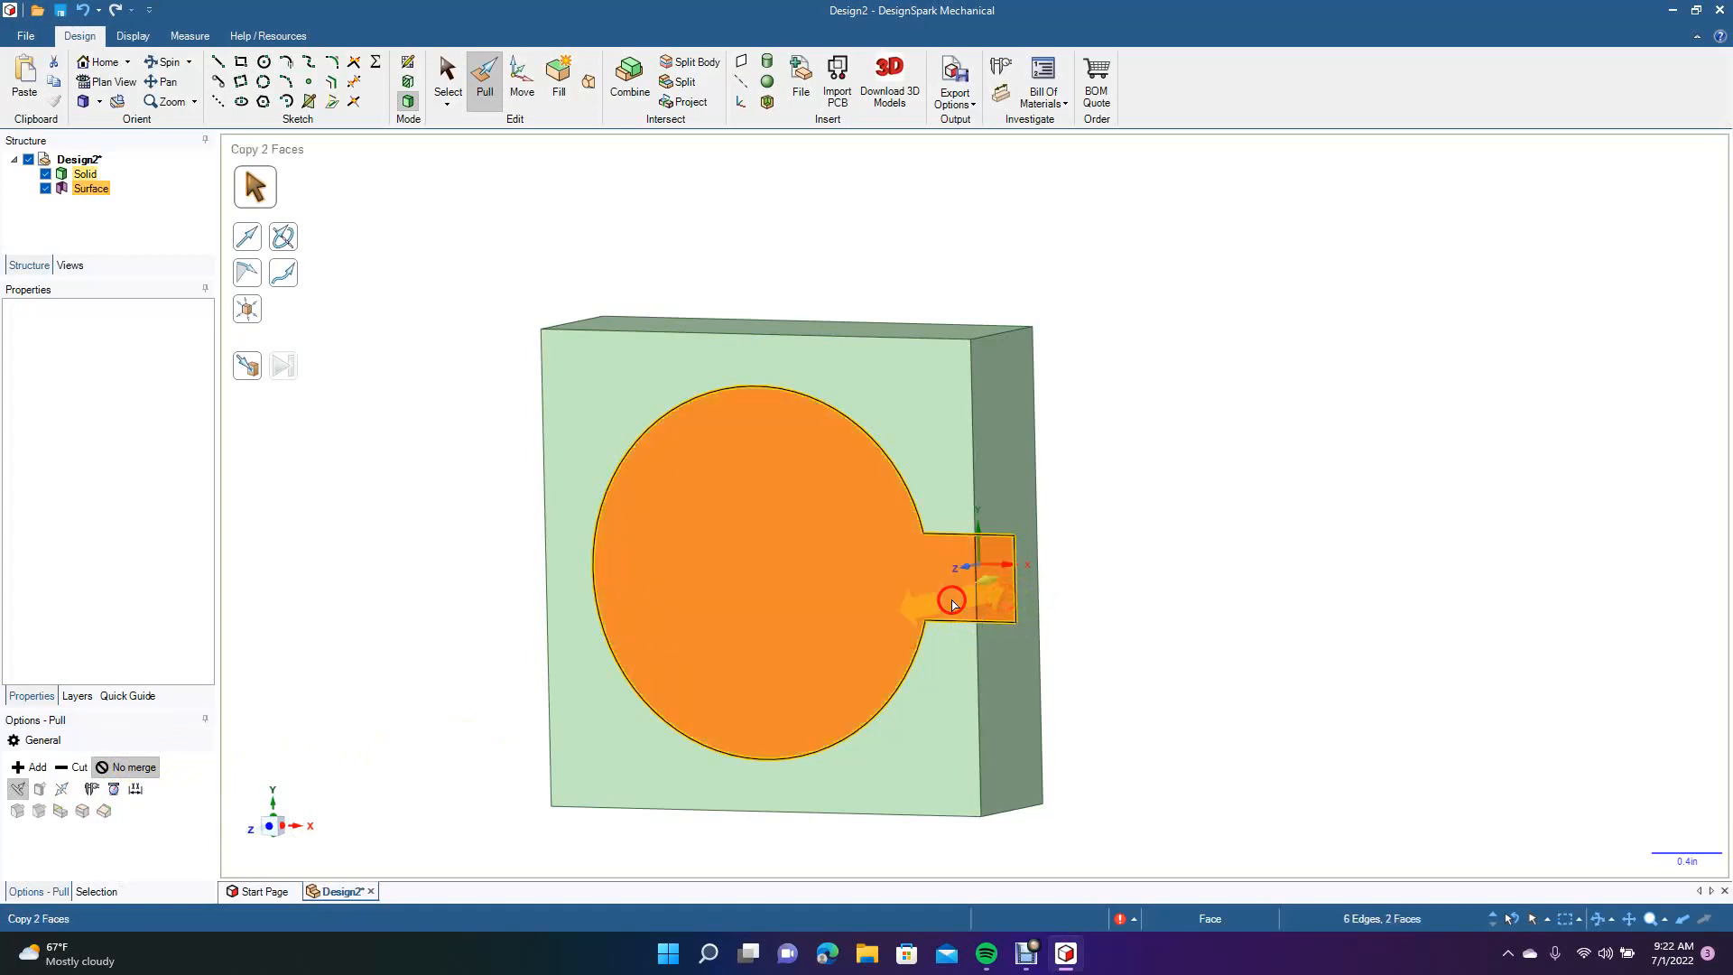
pyautogui.moveTo(841, 570)
pyautogui.mouseDown()
pyautogui.moveTo(777, 587)
pyautogui.moveTo(872, 574)
pyautogui.moveTo(853, 583)
pyautogui.mouseUp()
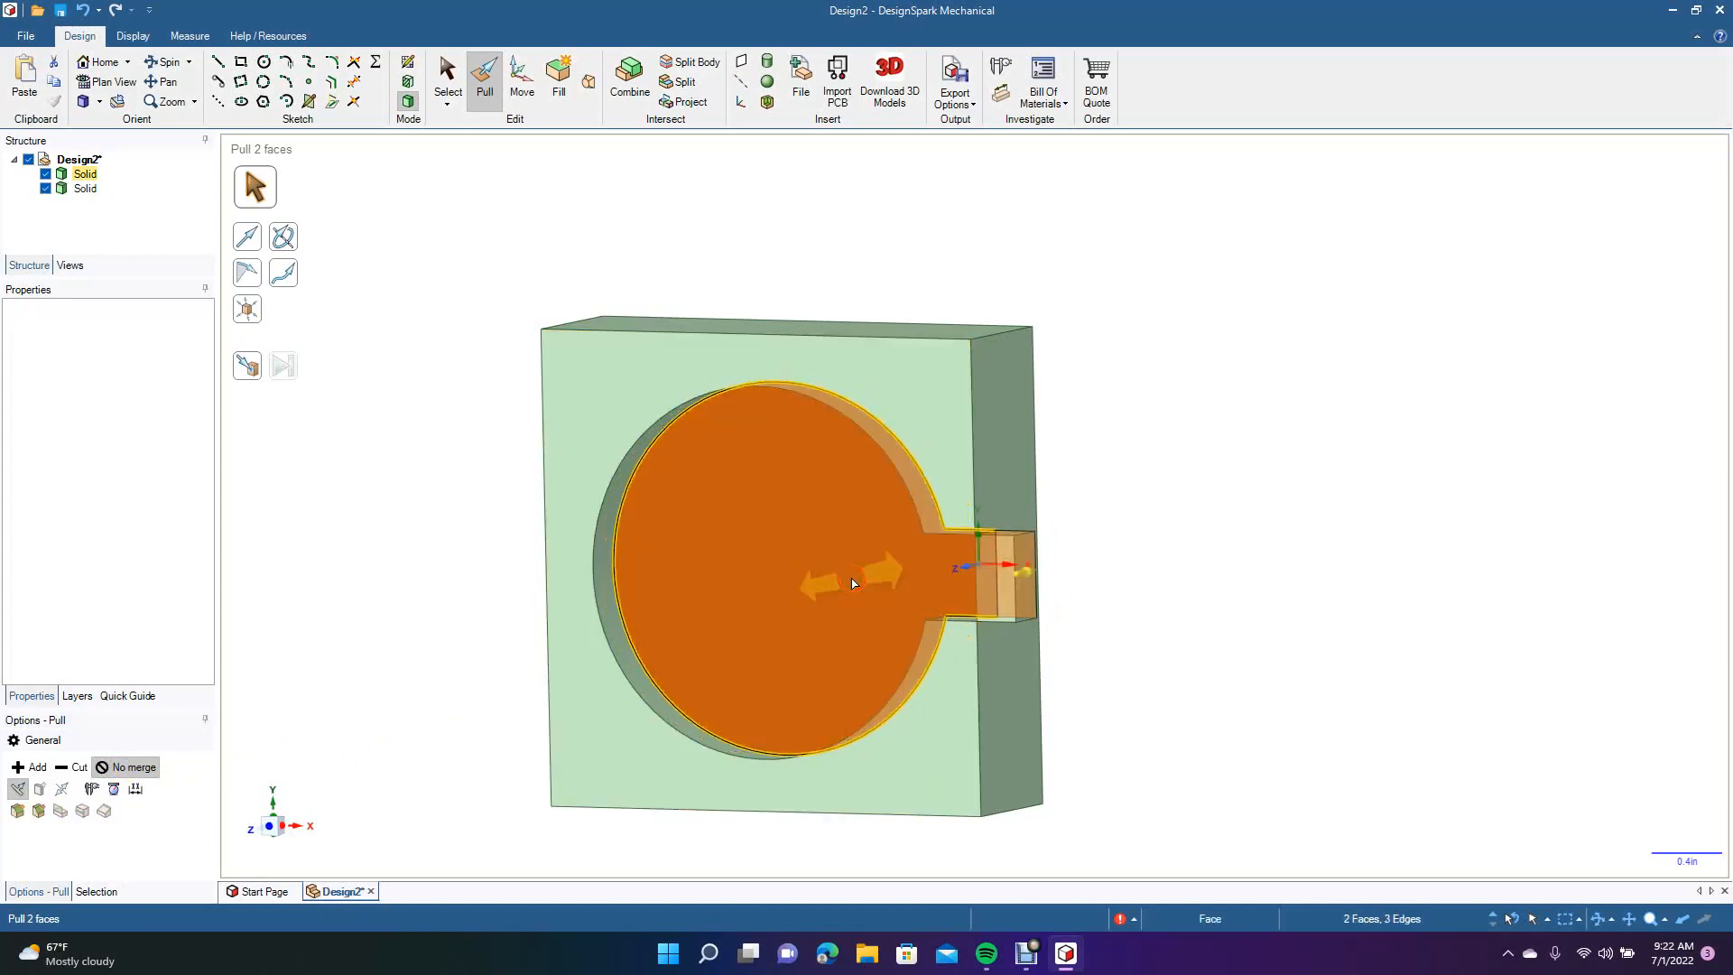
pyautogui.moveTo(852, 582); pyautogui.dragTo(863, 643)
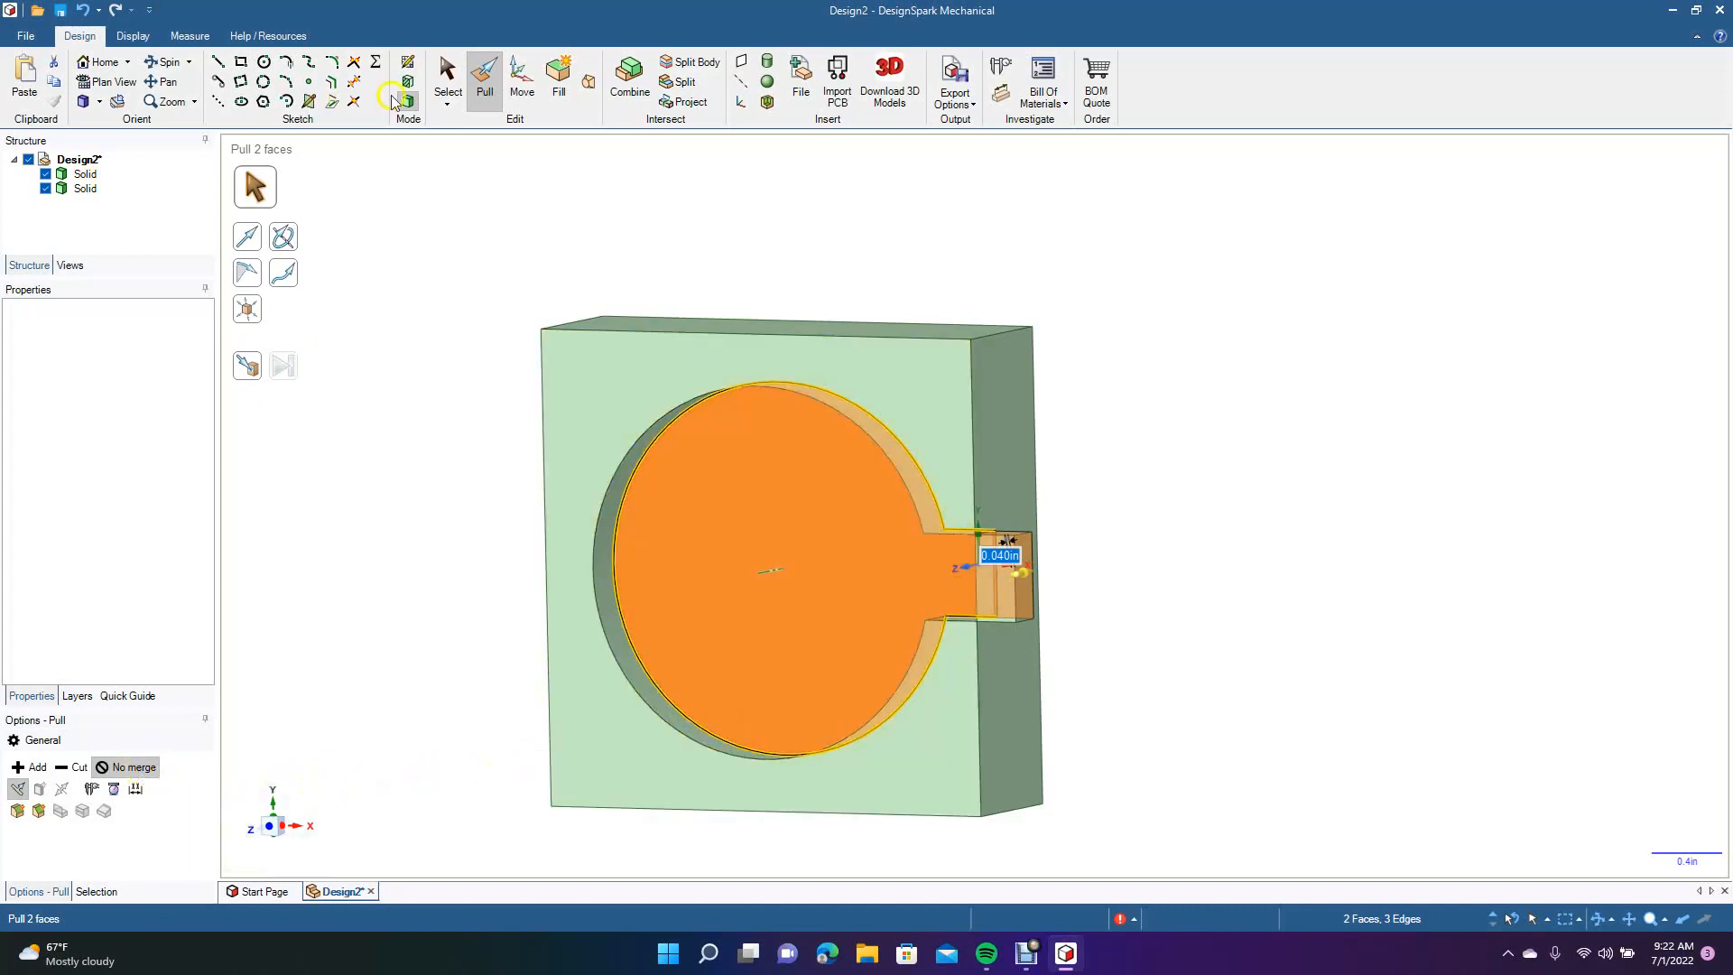
pyautogui.click(451, 77)
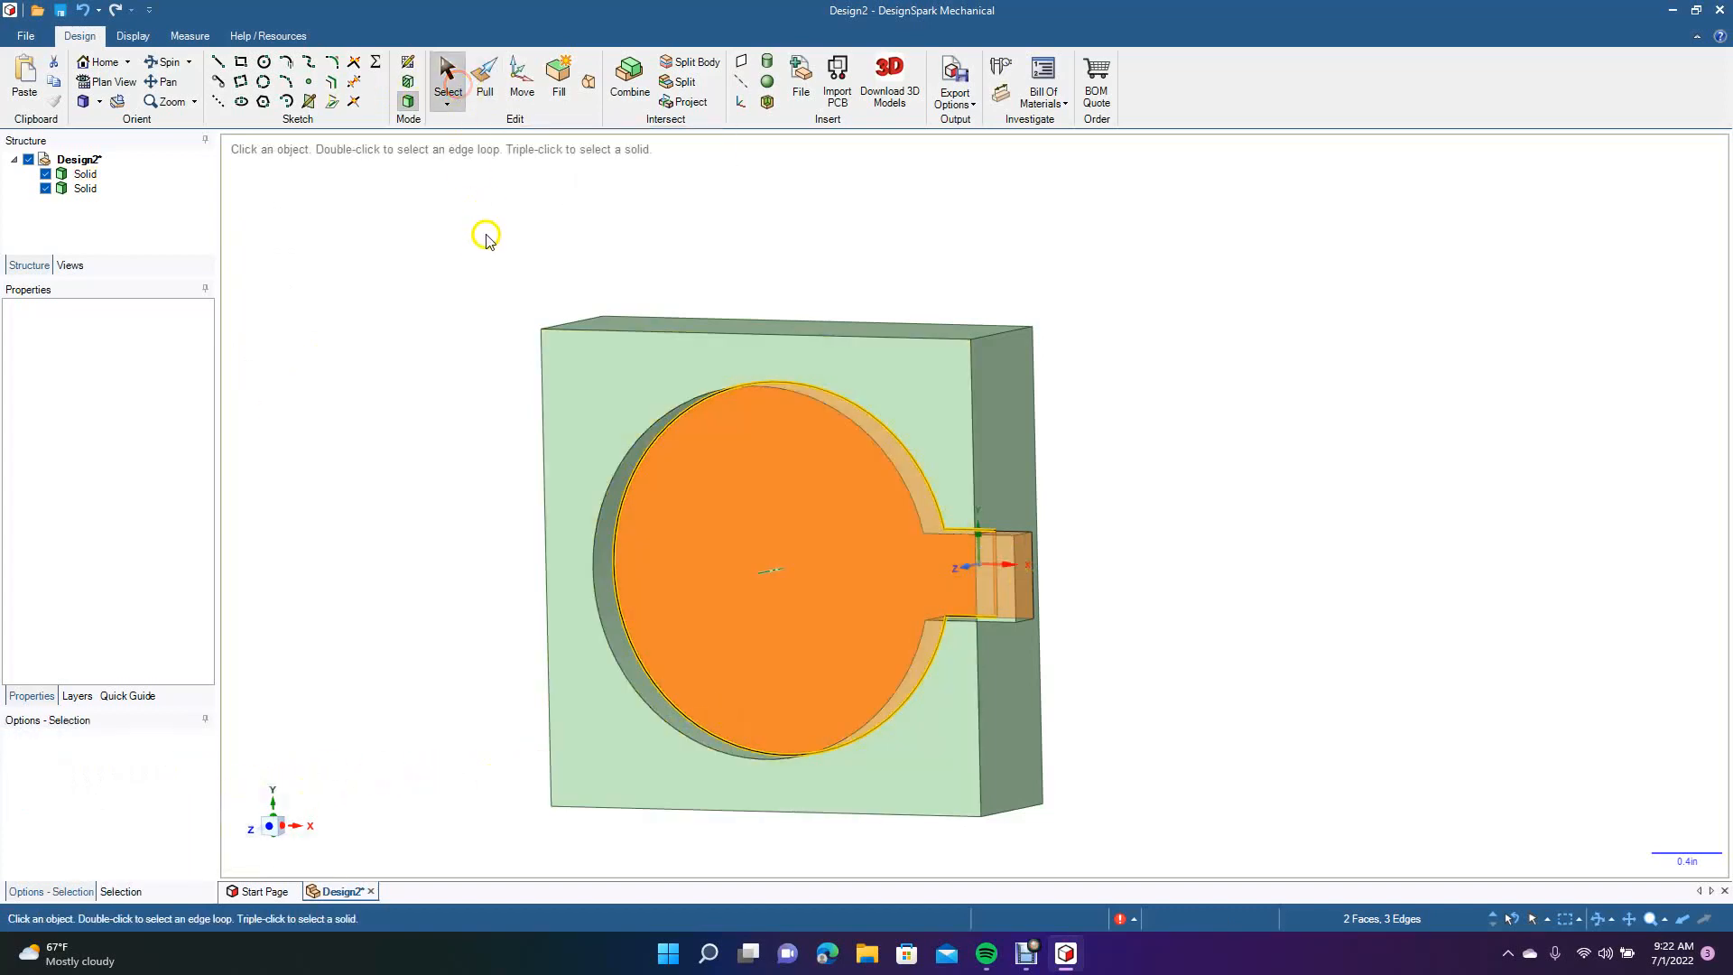
pyautogui.click(490, 290)
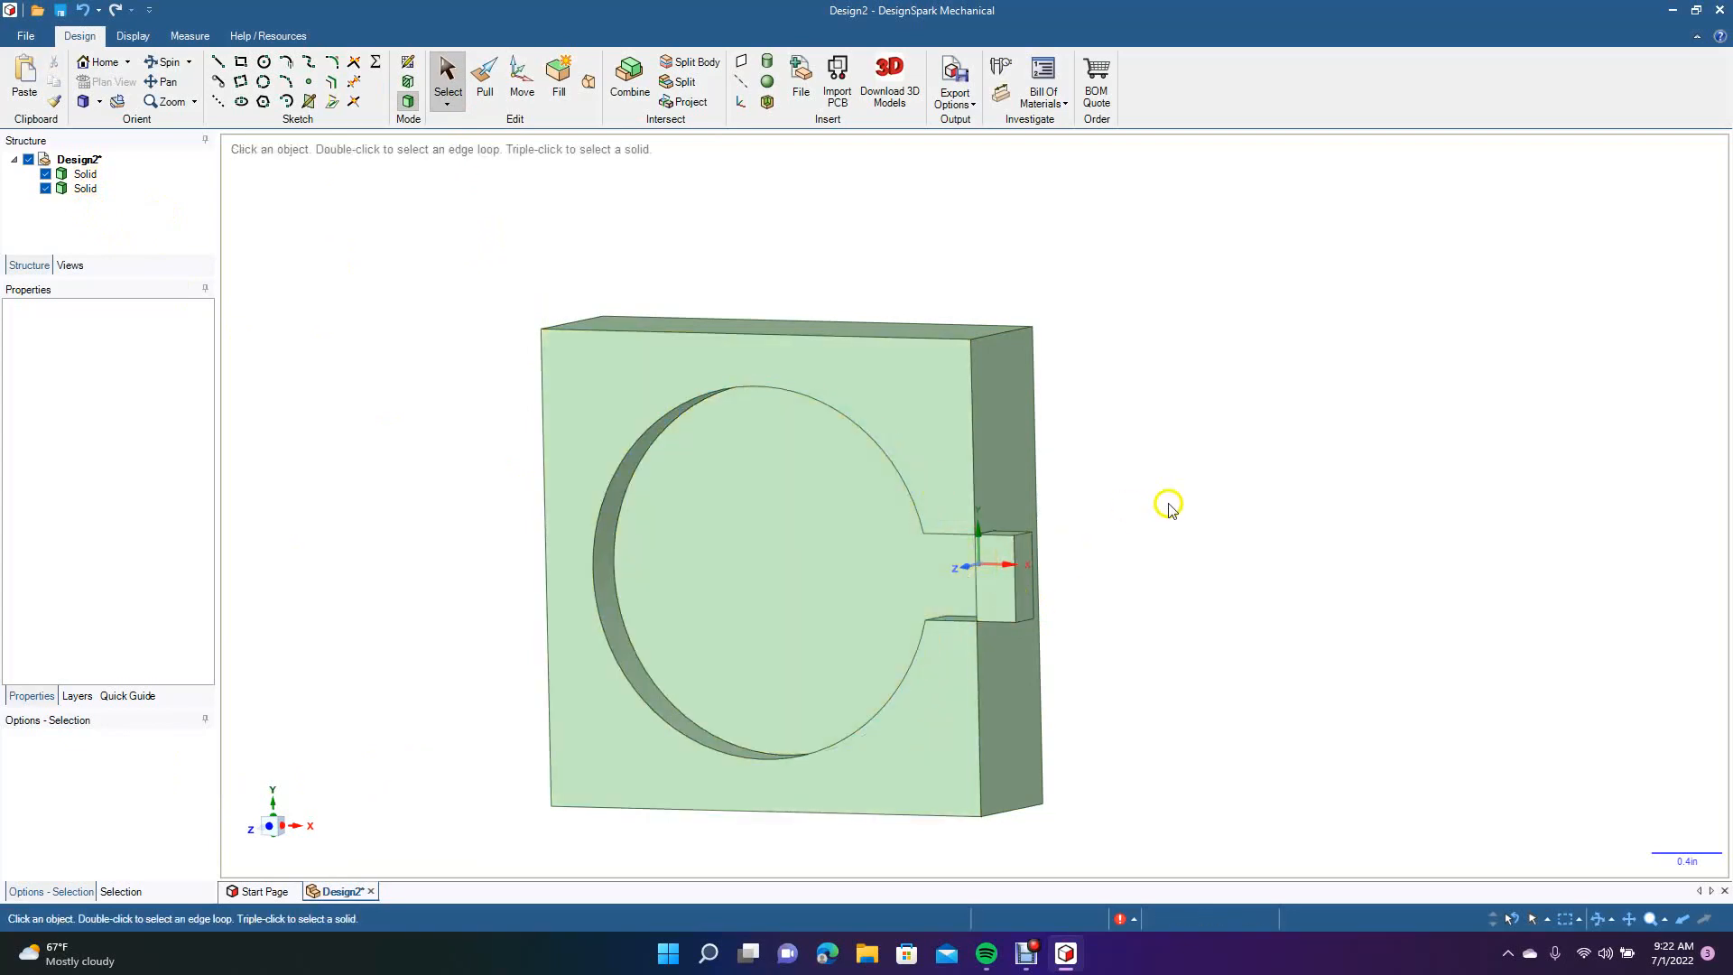
# Undo the repeated pull, face conversion and arc trim, back to the full circle with its tab.
pyautogui.hotkey('ctrl', 'z')
pyautogui.hotkey('ctrl', 'z')
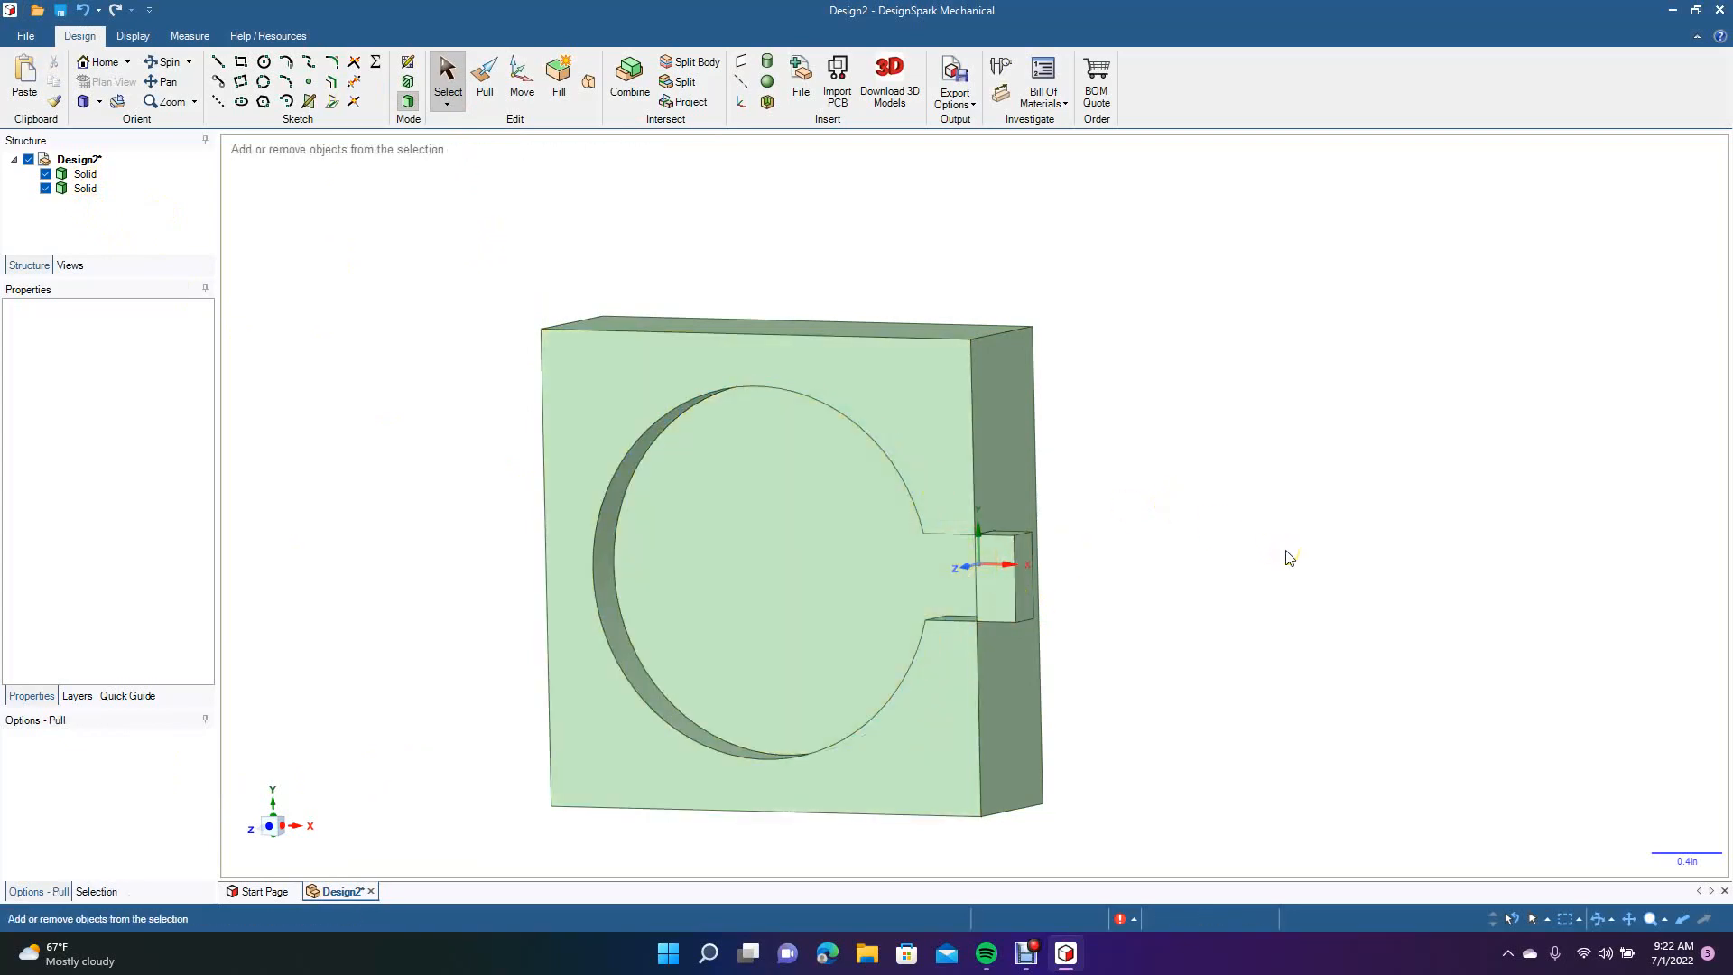
pyautogui.hotkey('ctrl', 'z')
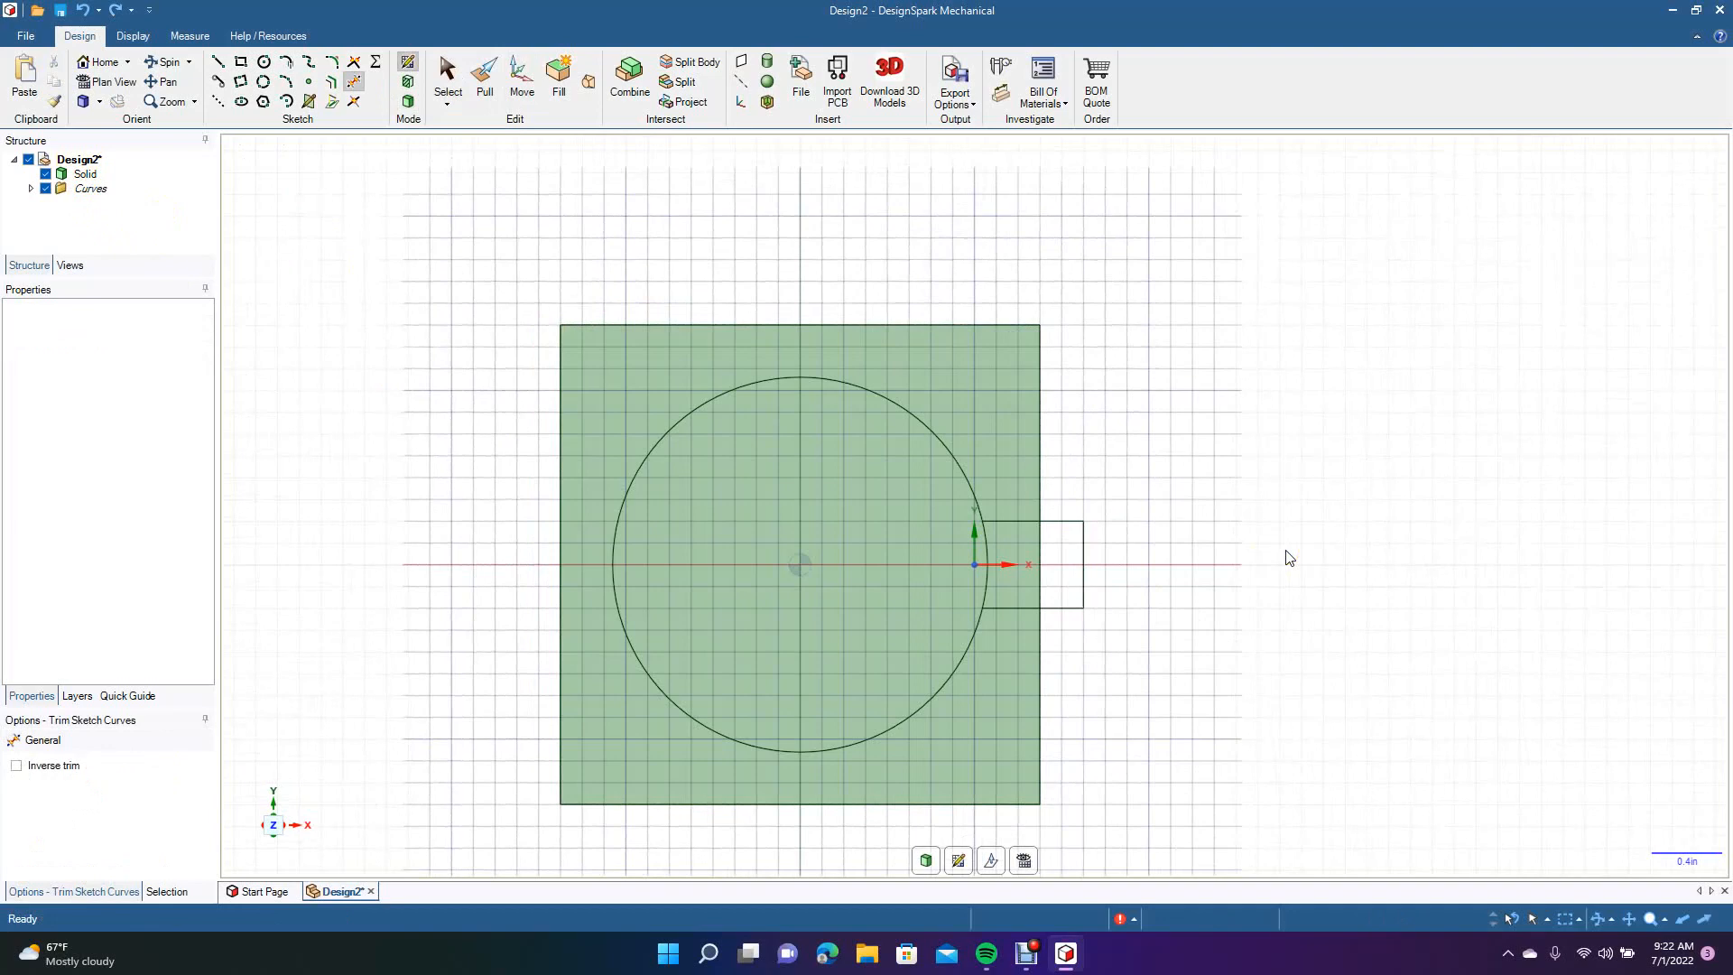
# Remove the circle and all tab curves from the block's sketch with the Trim tool.
pyautogui.click(716, 397)
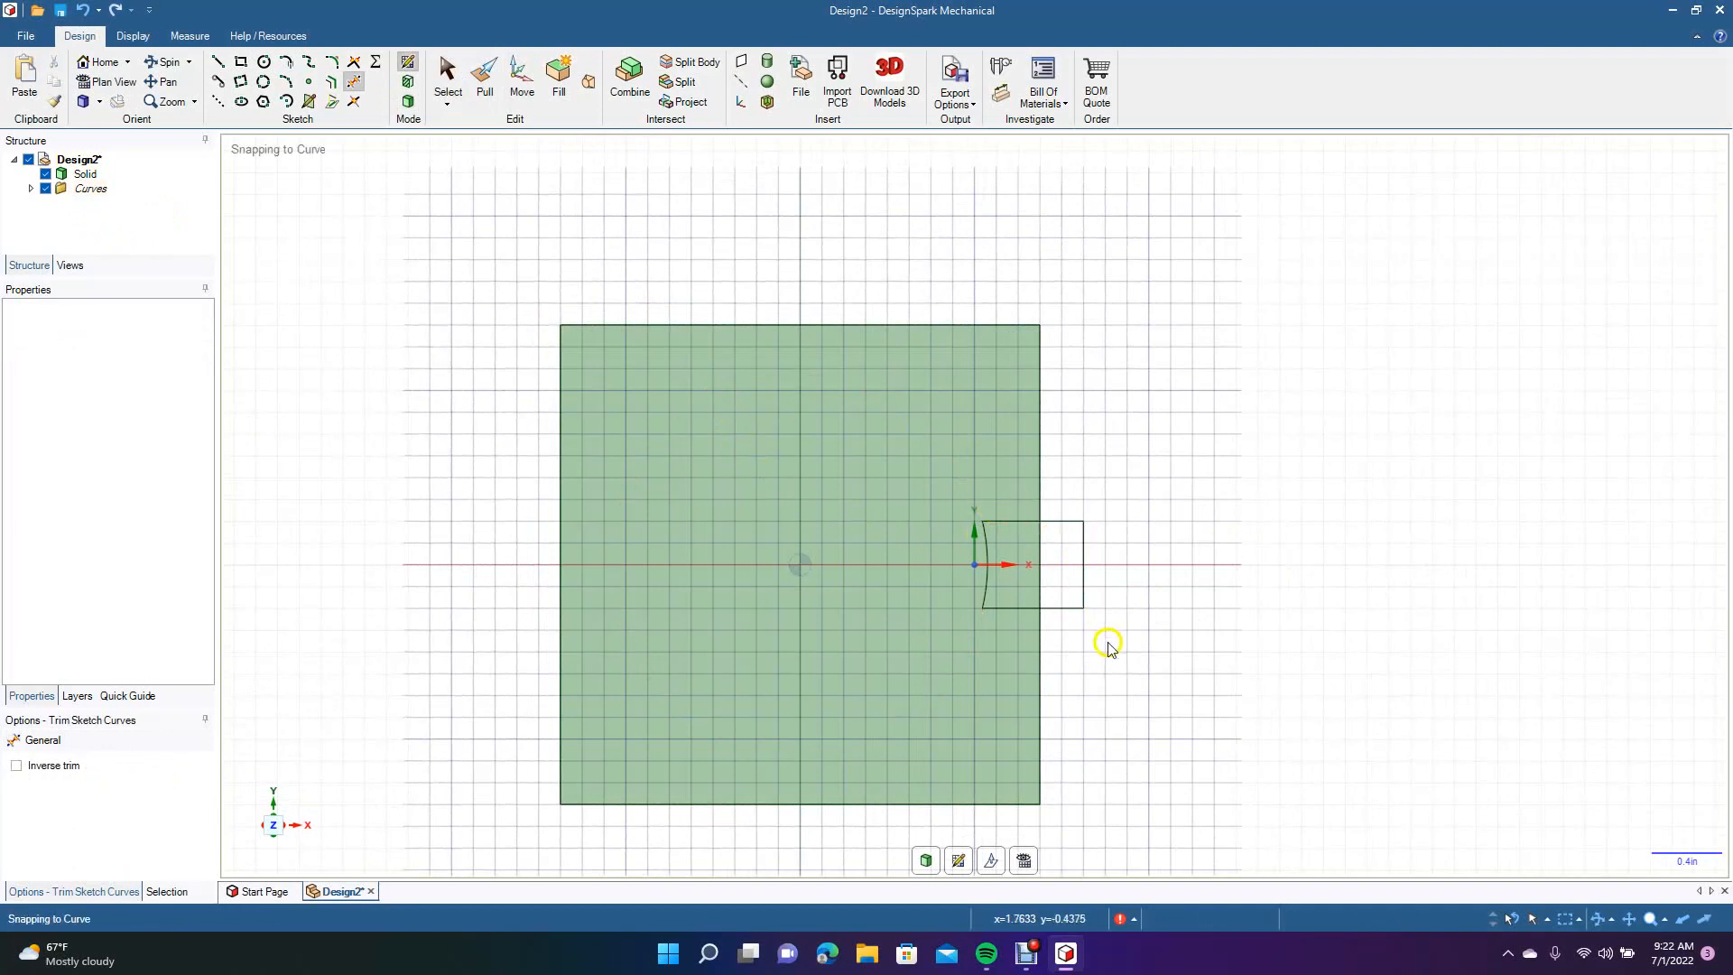
pyautogui.moveTo(1105, 630); pyautogui.dragTo(974, 532)
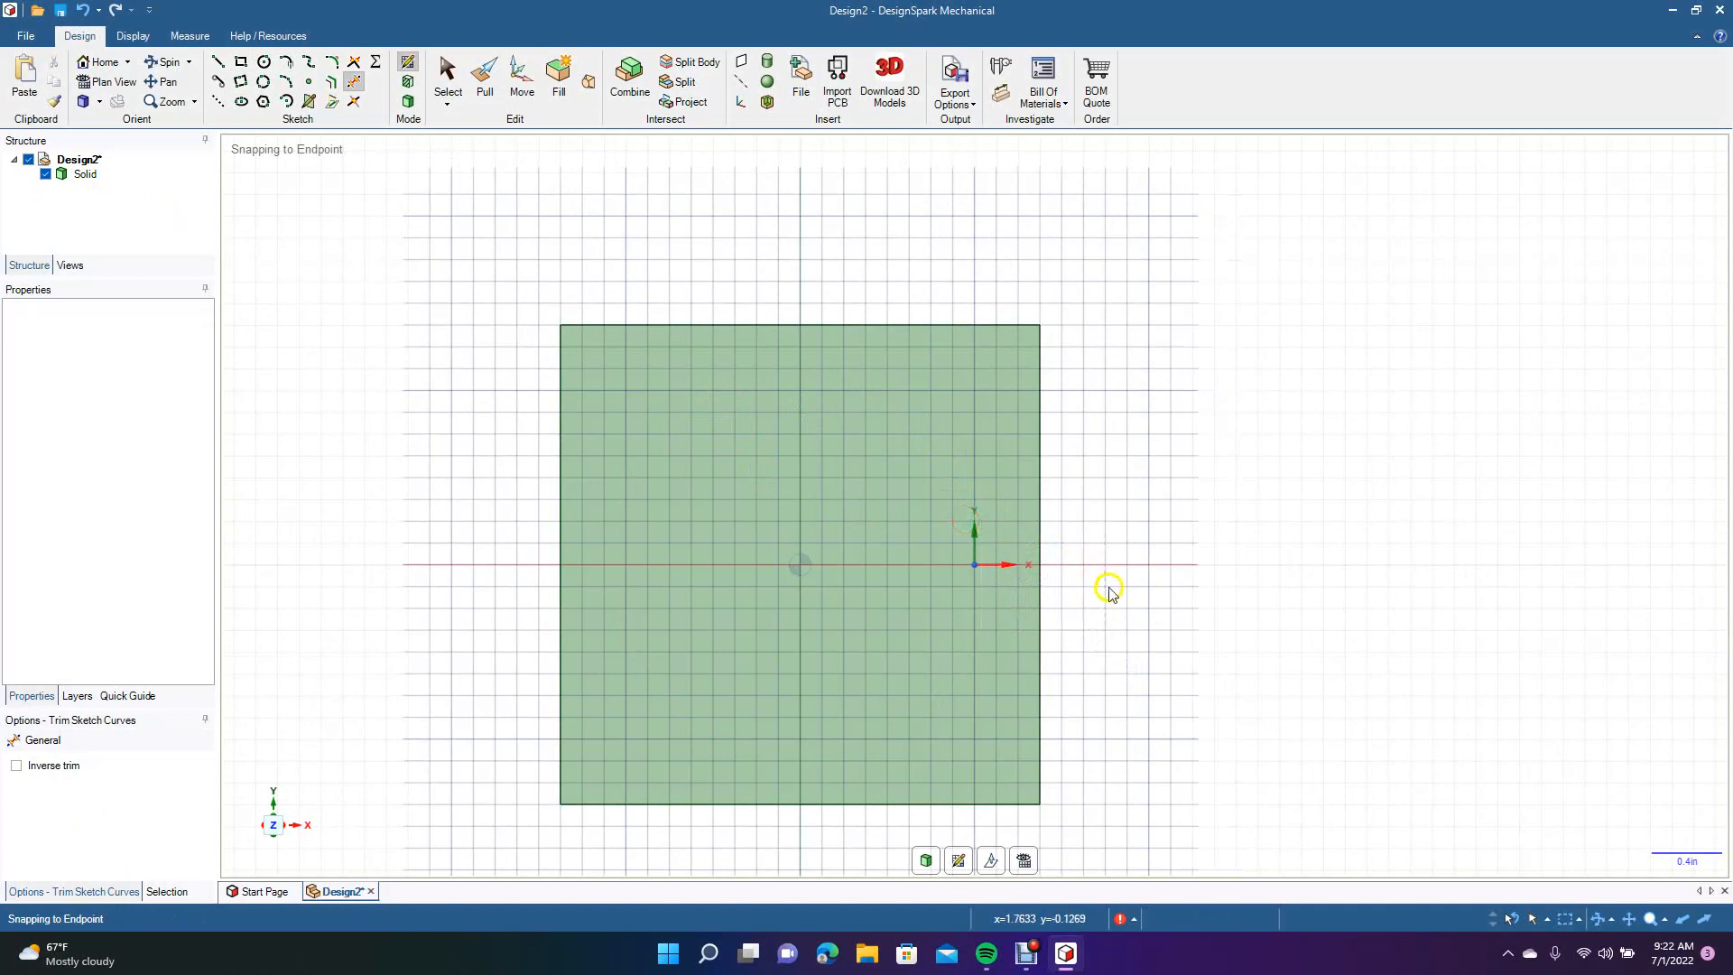
pyautogui.click(163, 103)
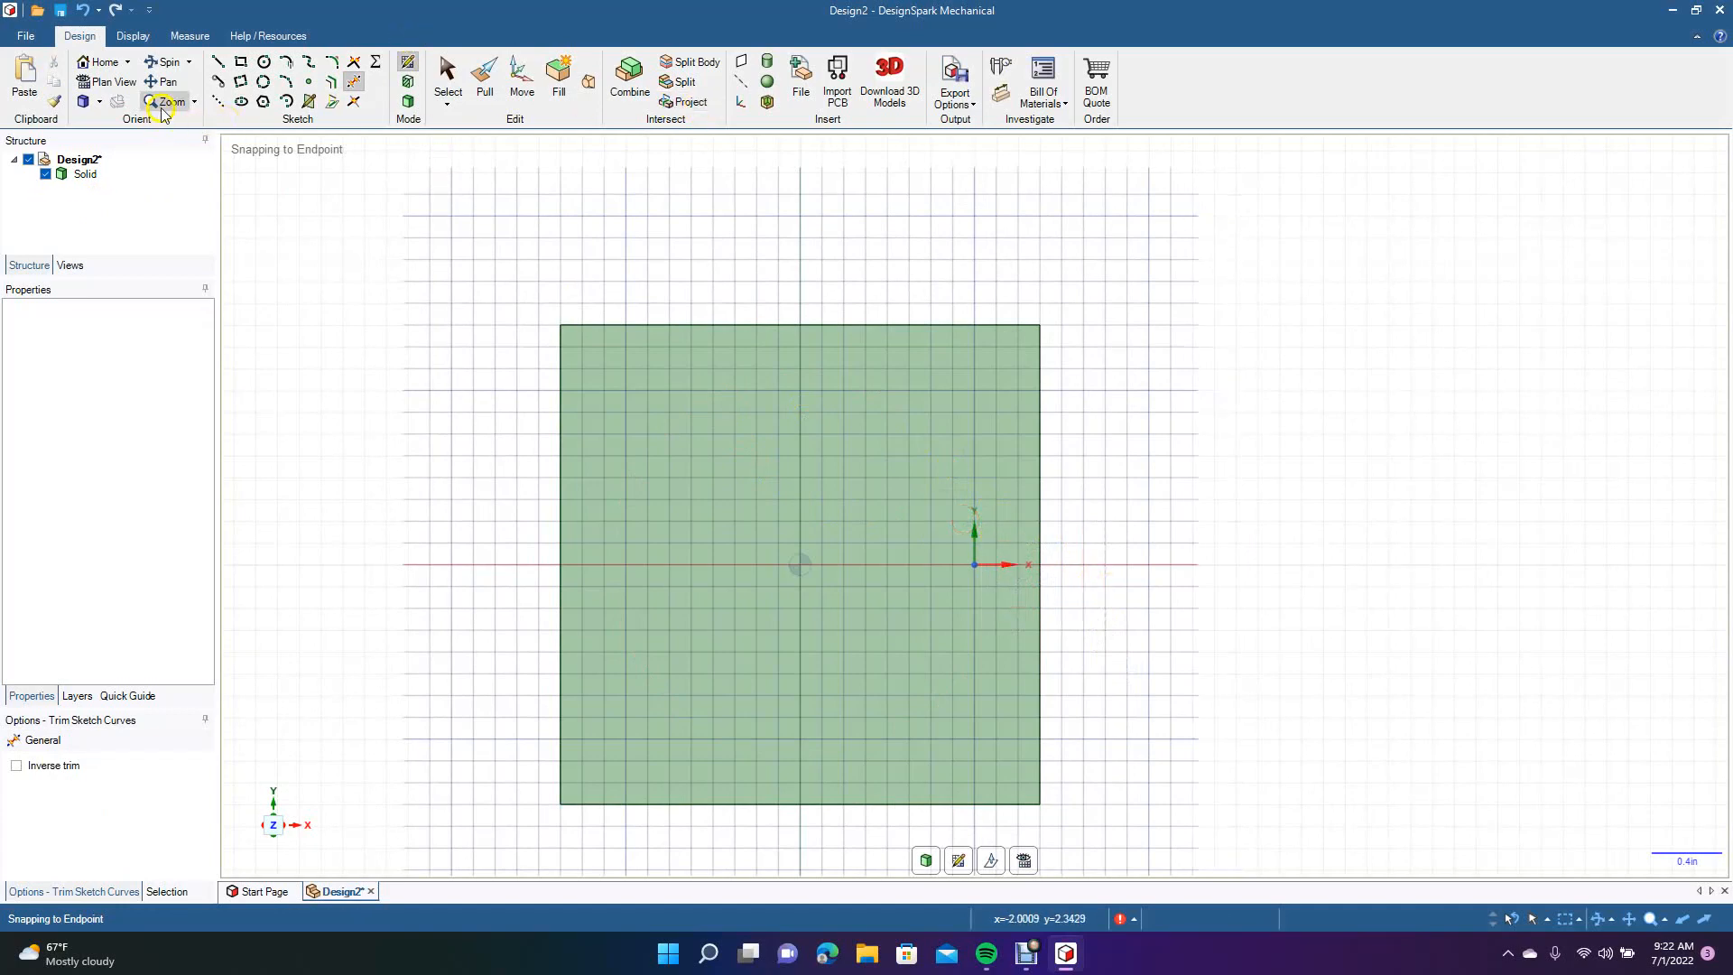
# Sketch a 1.25 in square centred on the block's face, using a rectangle defined from its center.
pyautogui.click(241, 63)
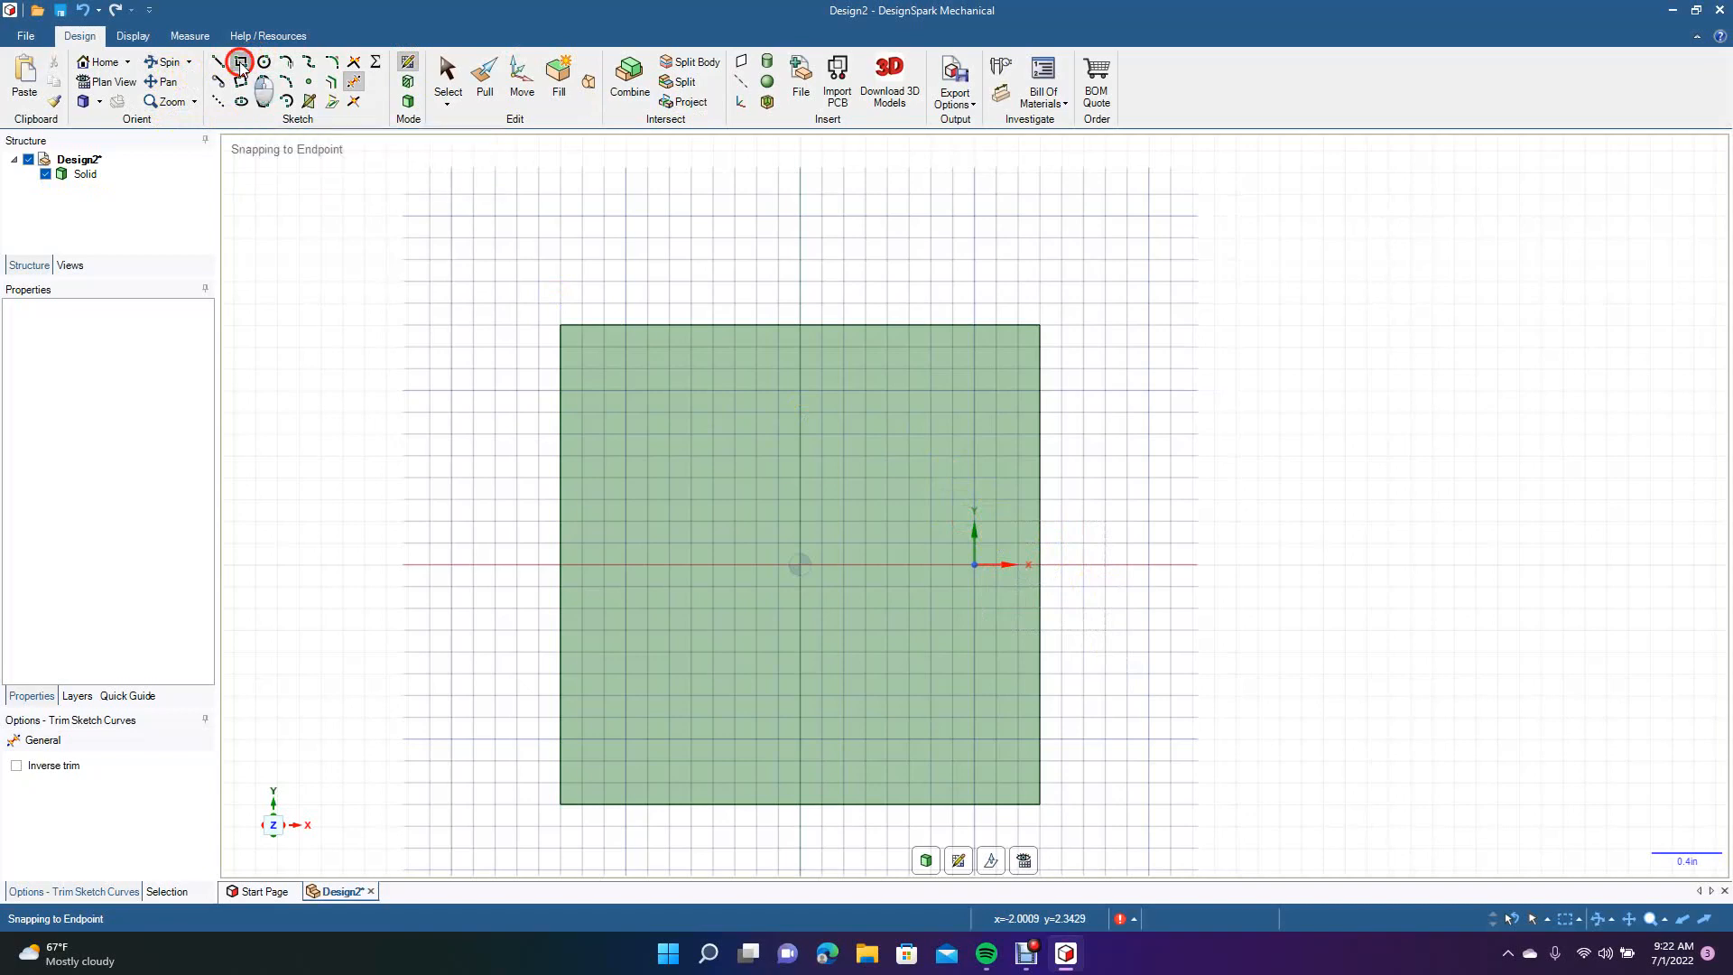
pyautogui.click(797, 569)
pyautogui.click(908, 425)
pyautogui.click(62, 767)
pyautogui.click(798, 567)
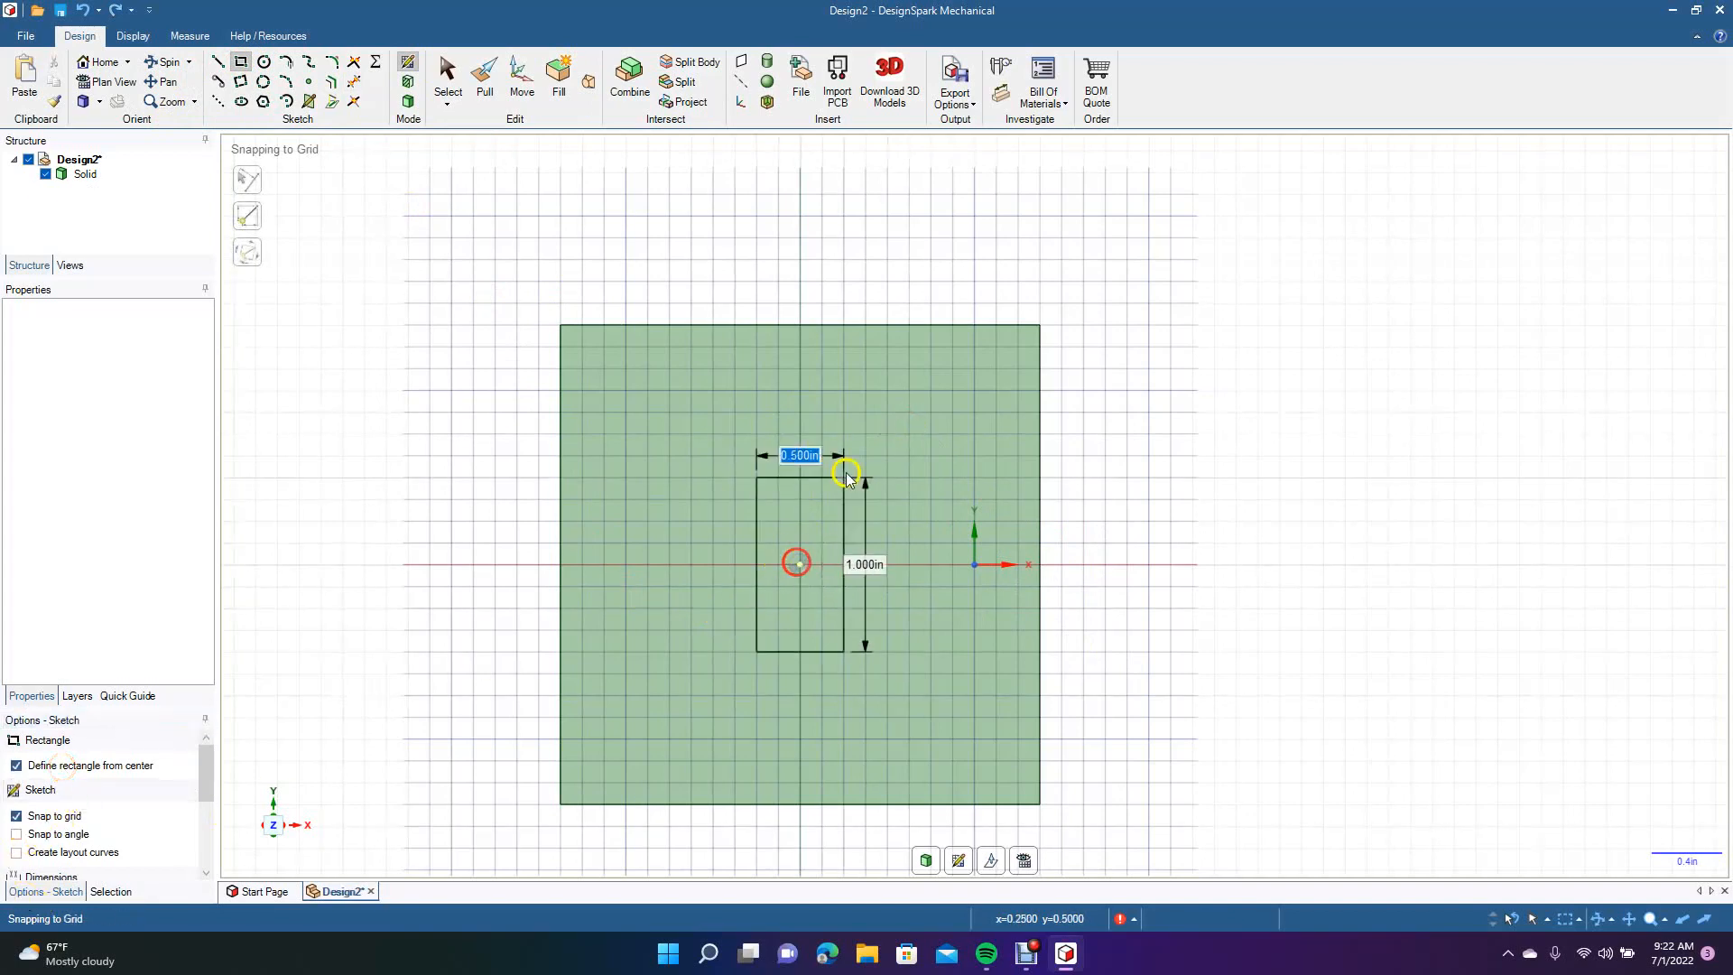
pyautogui.click(920, 449)
# Sketch a horizontal 3.25 by 0.5 in rectangle from the same center, crossing the square and extending past both block sides.
pyautogui.click(803, 565)
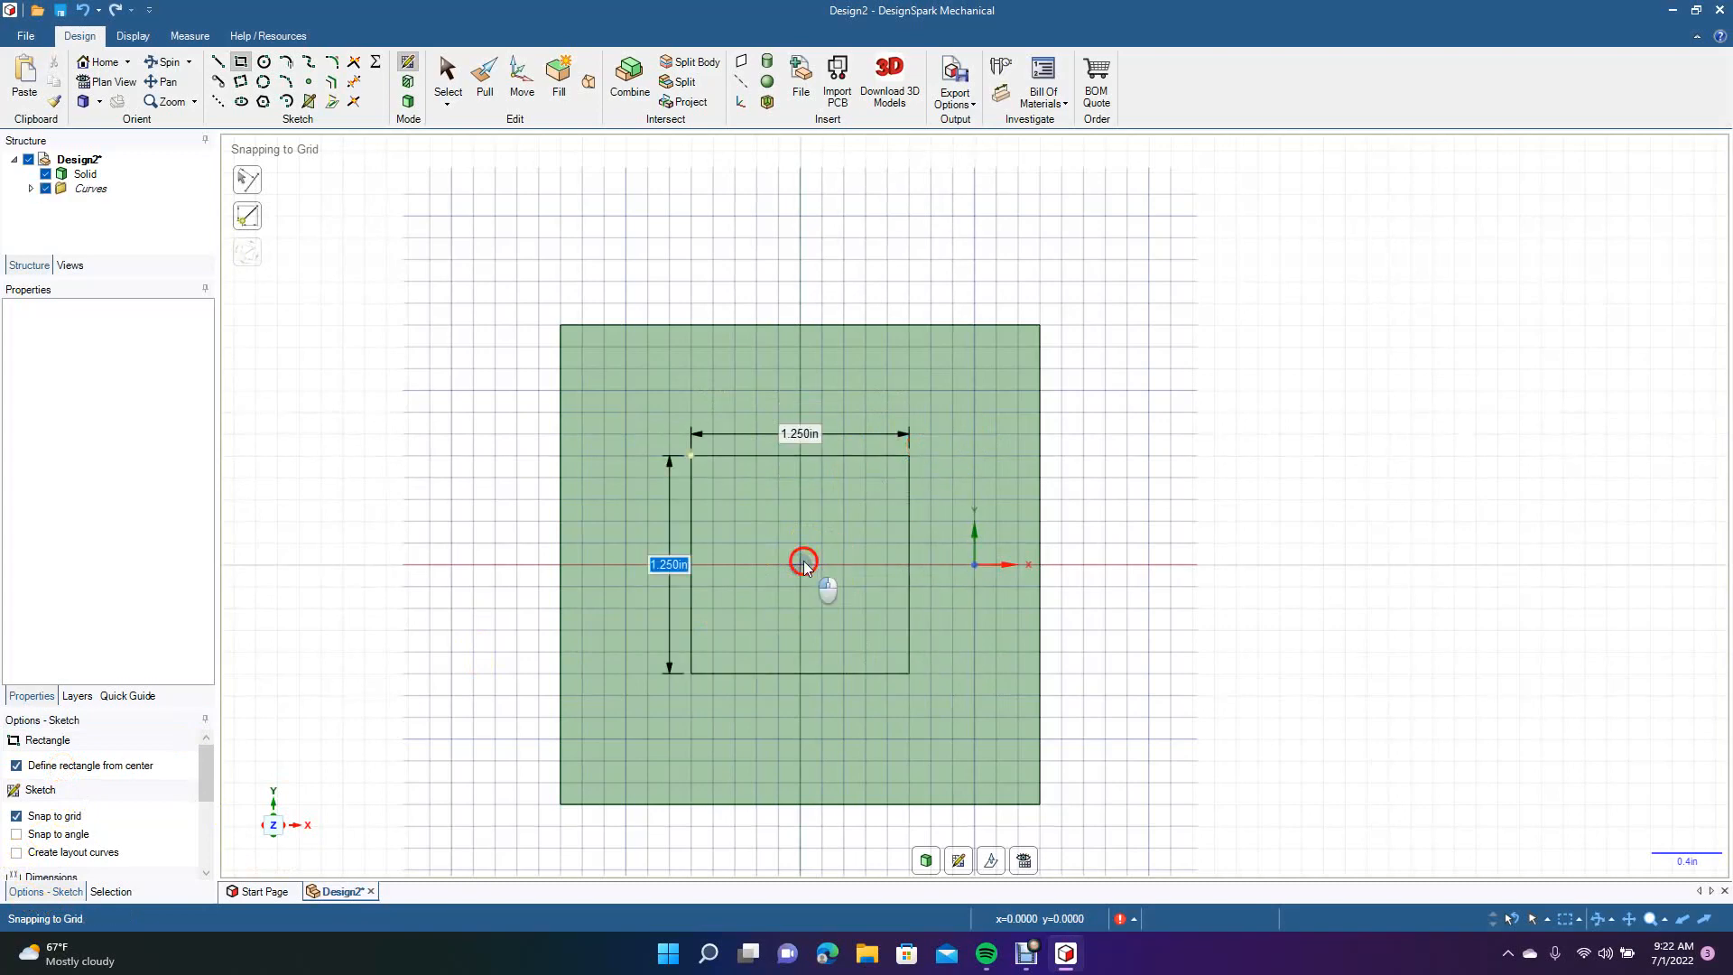
pyautogui.click(1082, 528)
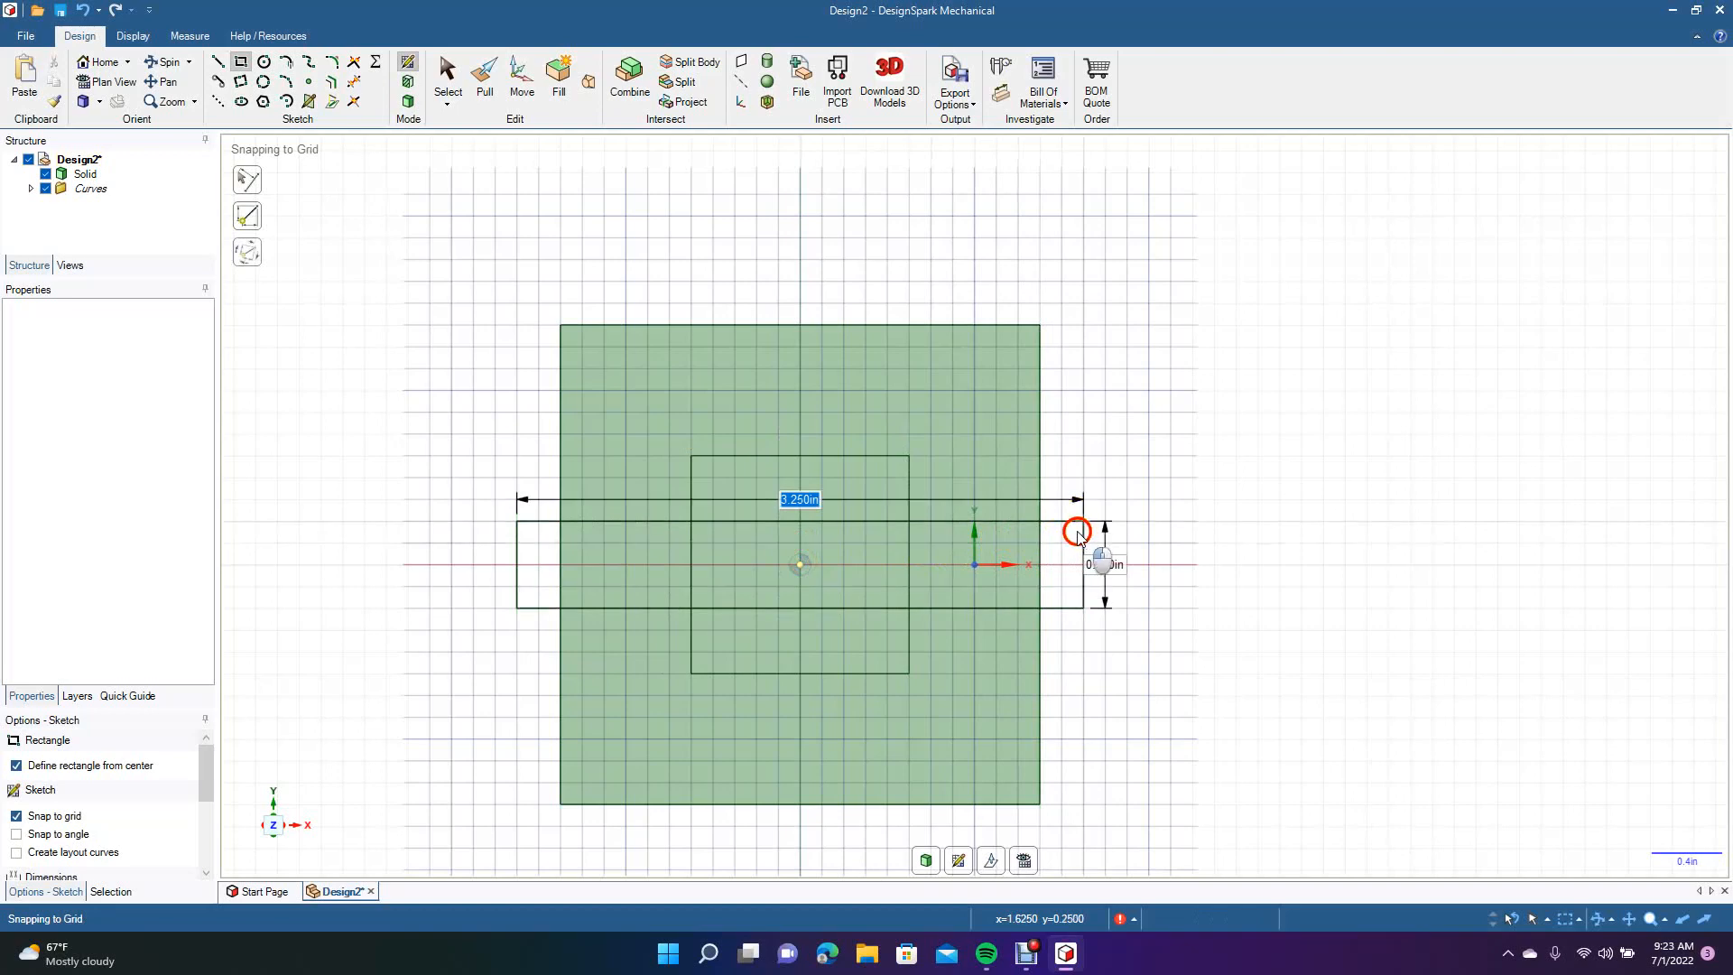
pyautogui.click(450, 90)
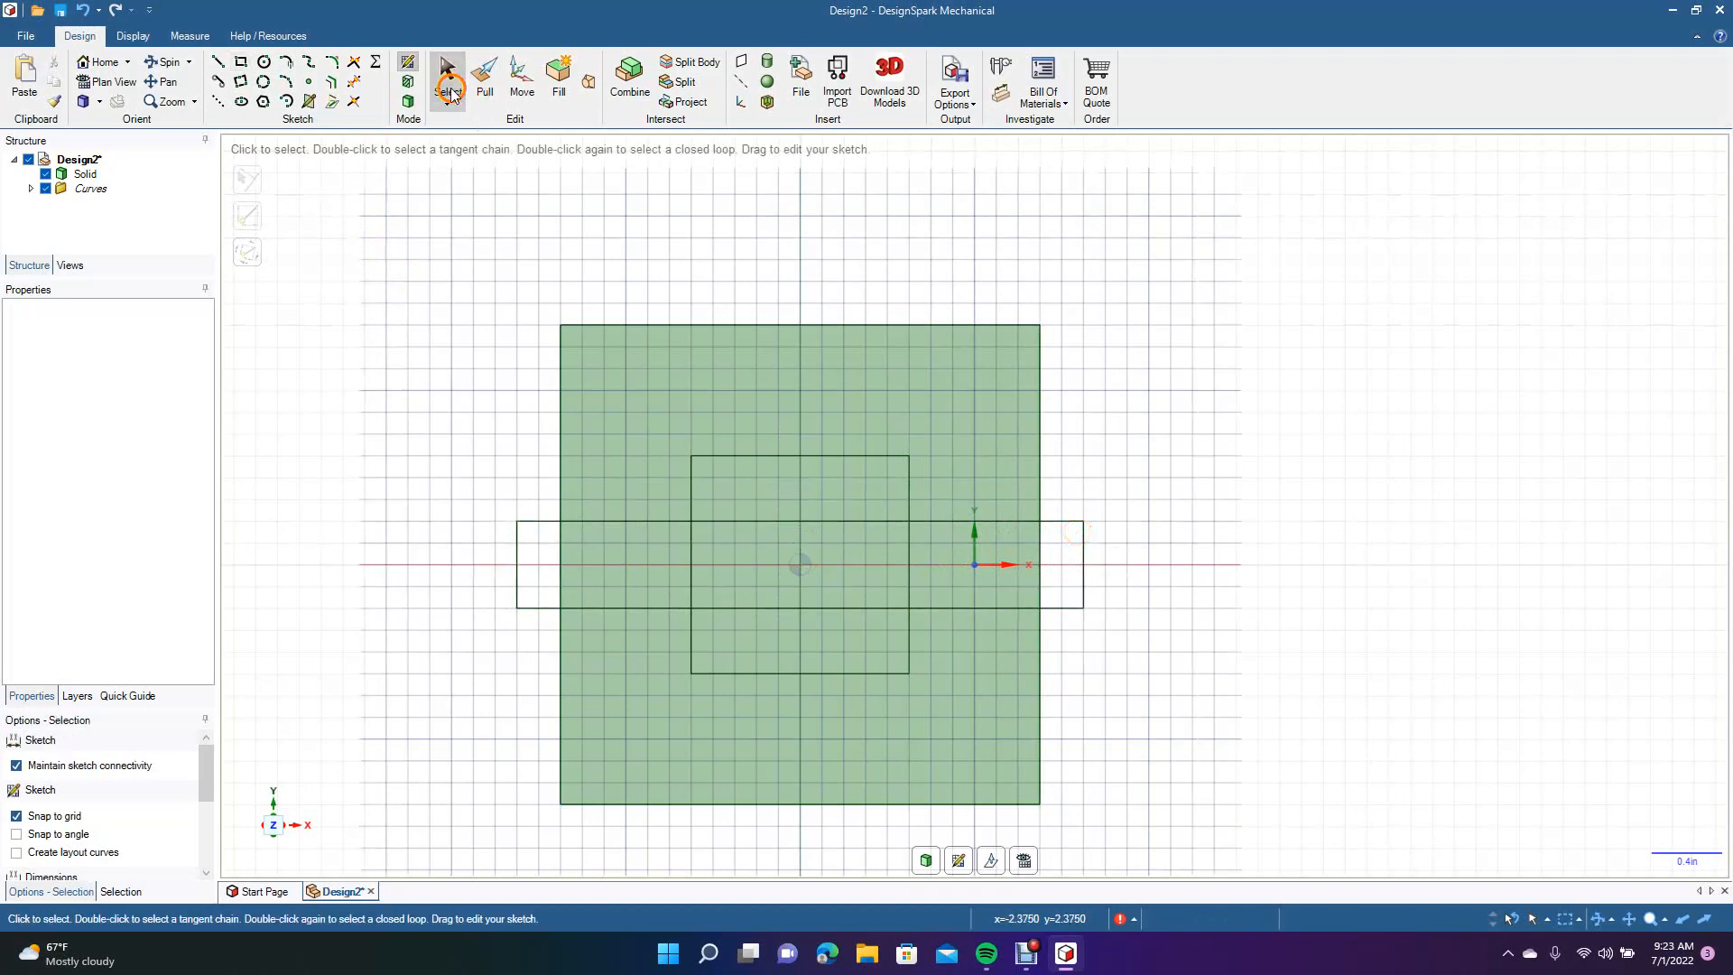
# Trim away the inner segments where the square and the long rectangle overlap, joining both into one cross-shaped outline.
pyautogui.click(356, 90)
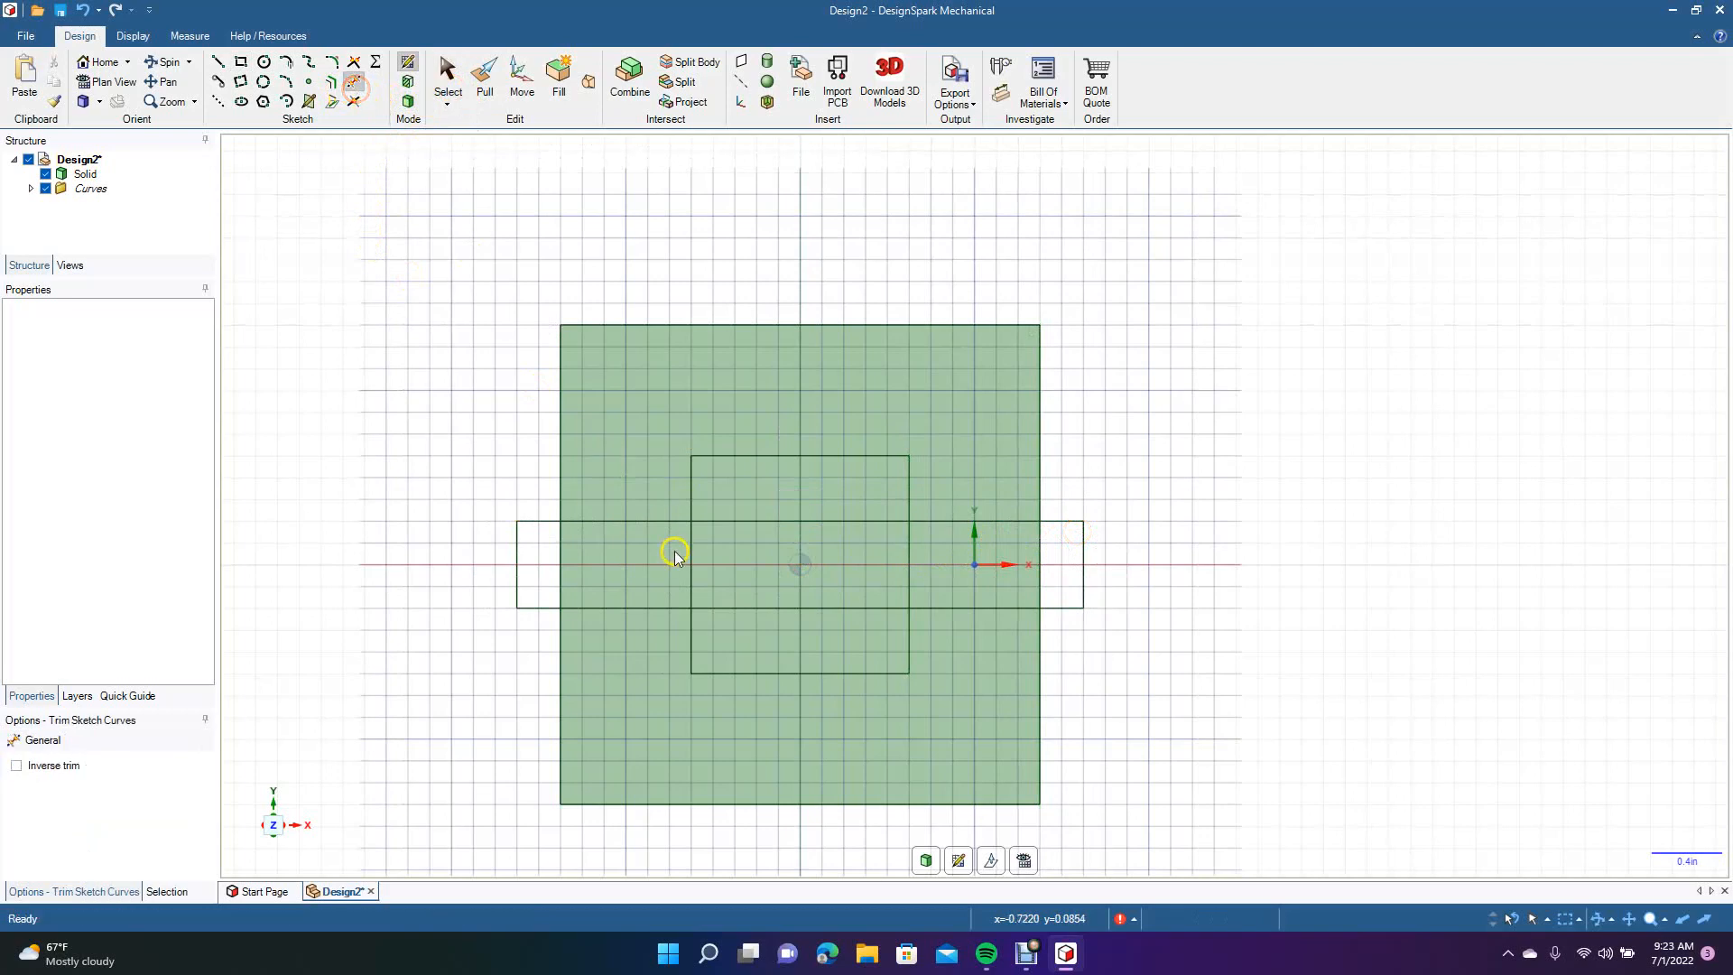
pyautogui.click(720, 522)
pyautogui.click(720, 608)
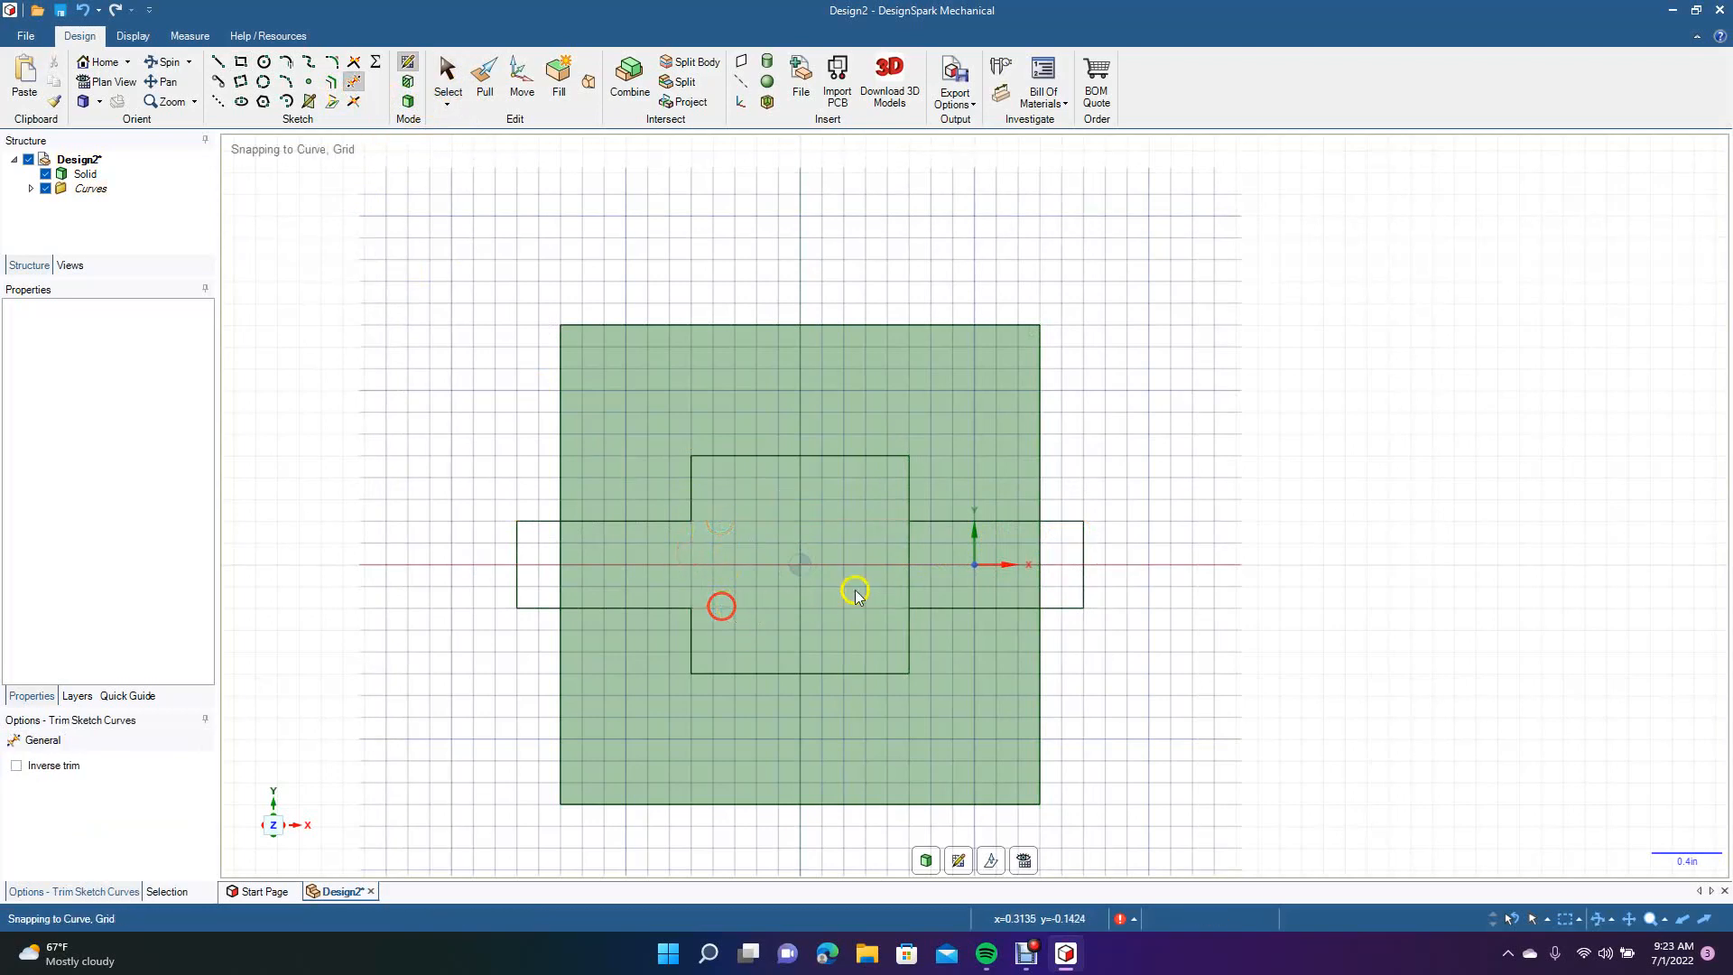
pyautogui.click(907, 583)
# Convert the cross-shaped sketch to faces and move its three faces together straight out from the block's front face.
pyautogui.click(163, 62)
pyautogui.moveTo(453, 557); pyautogui.dragTo(329, 573)
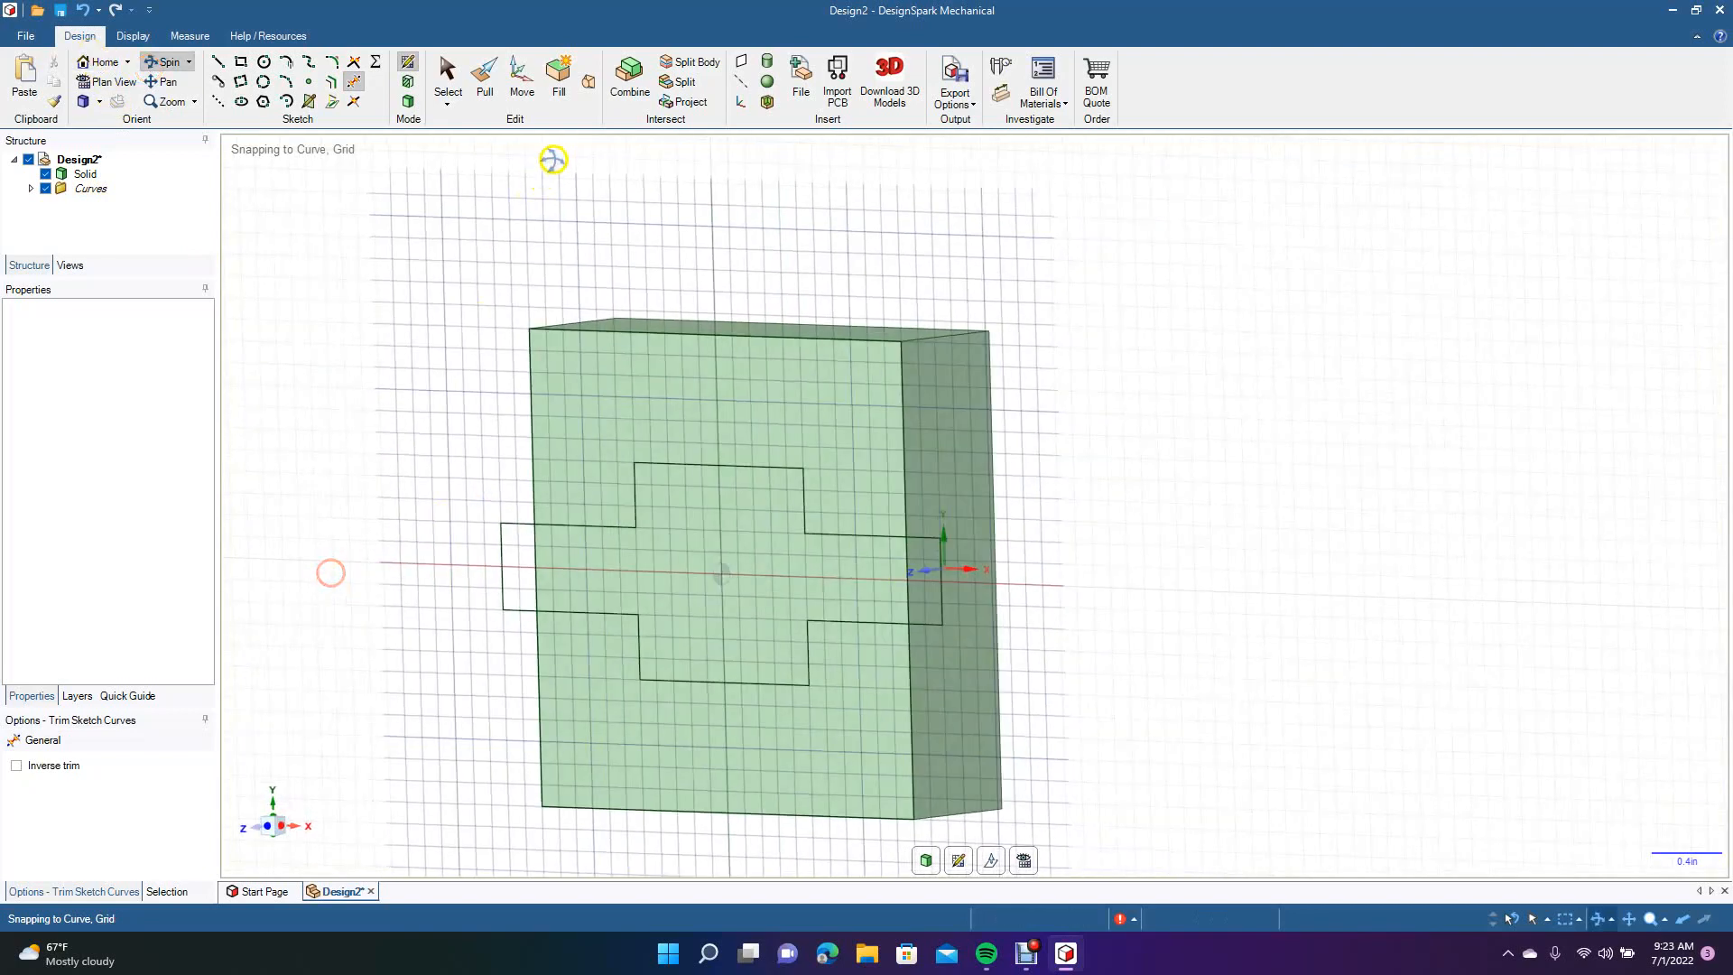
pyautogui.click(484, 79)
pyautogui.click(588, 457)
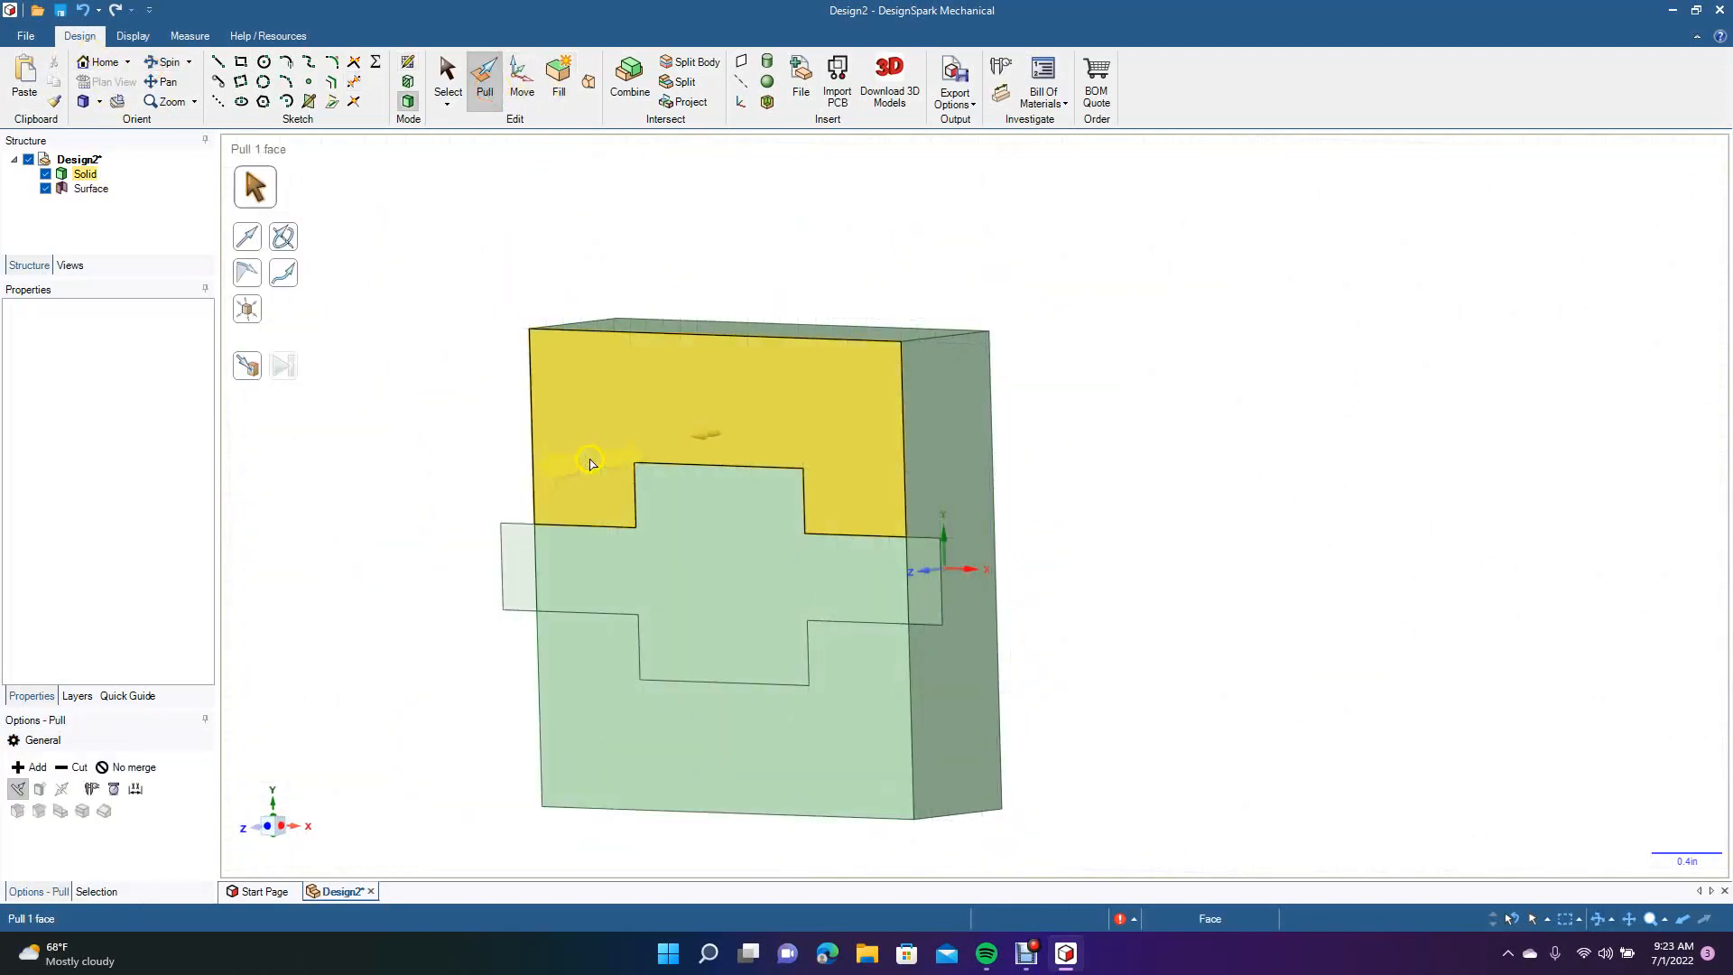
pyautogui.click(510, 591)
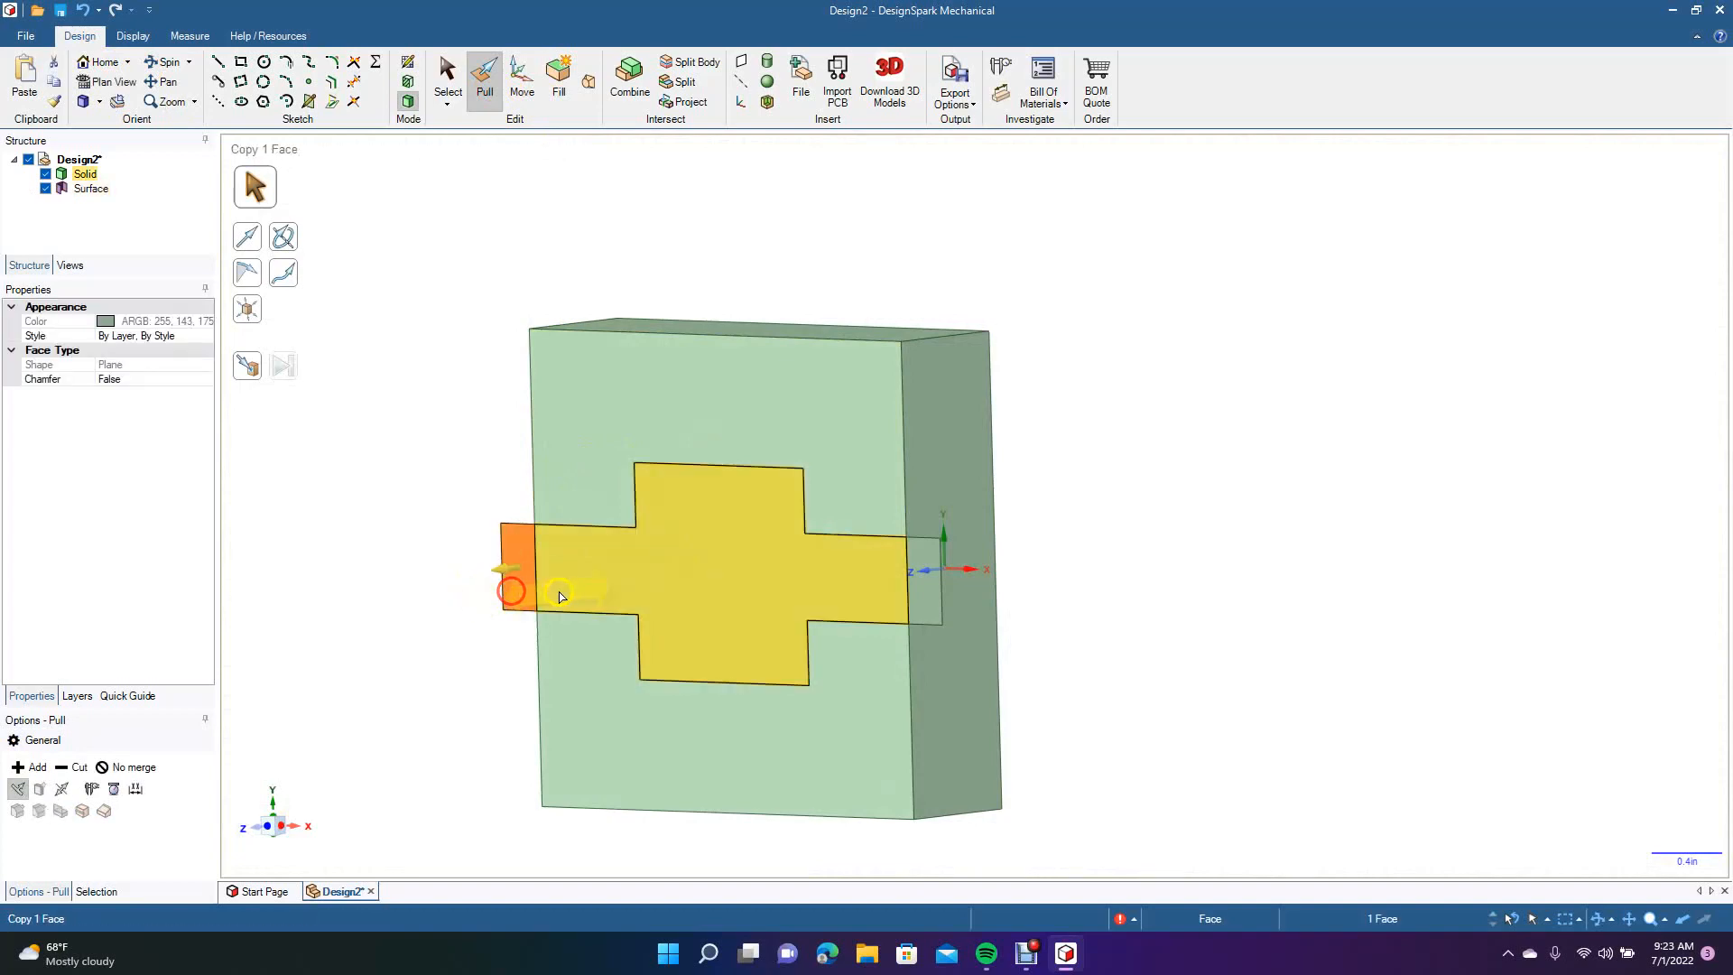
pyautogui.keyDown('ctrl'); pyautogui.click(562, 595); pyautogui.keyUp('ctrl')
pyautogui.keyDown('ctrl'); pyautogui.click(931, 603); pyautogui.keyUp('ctrl')
pyautogui.click(520, 89)
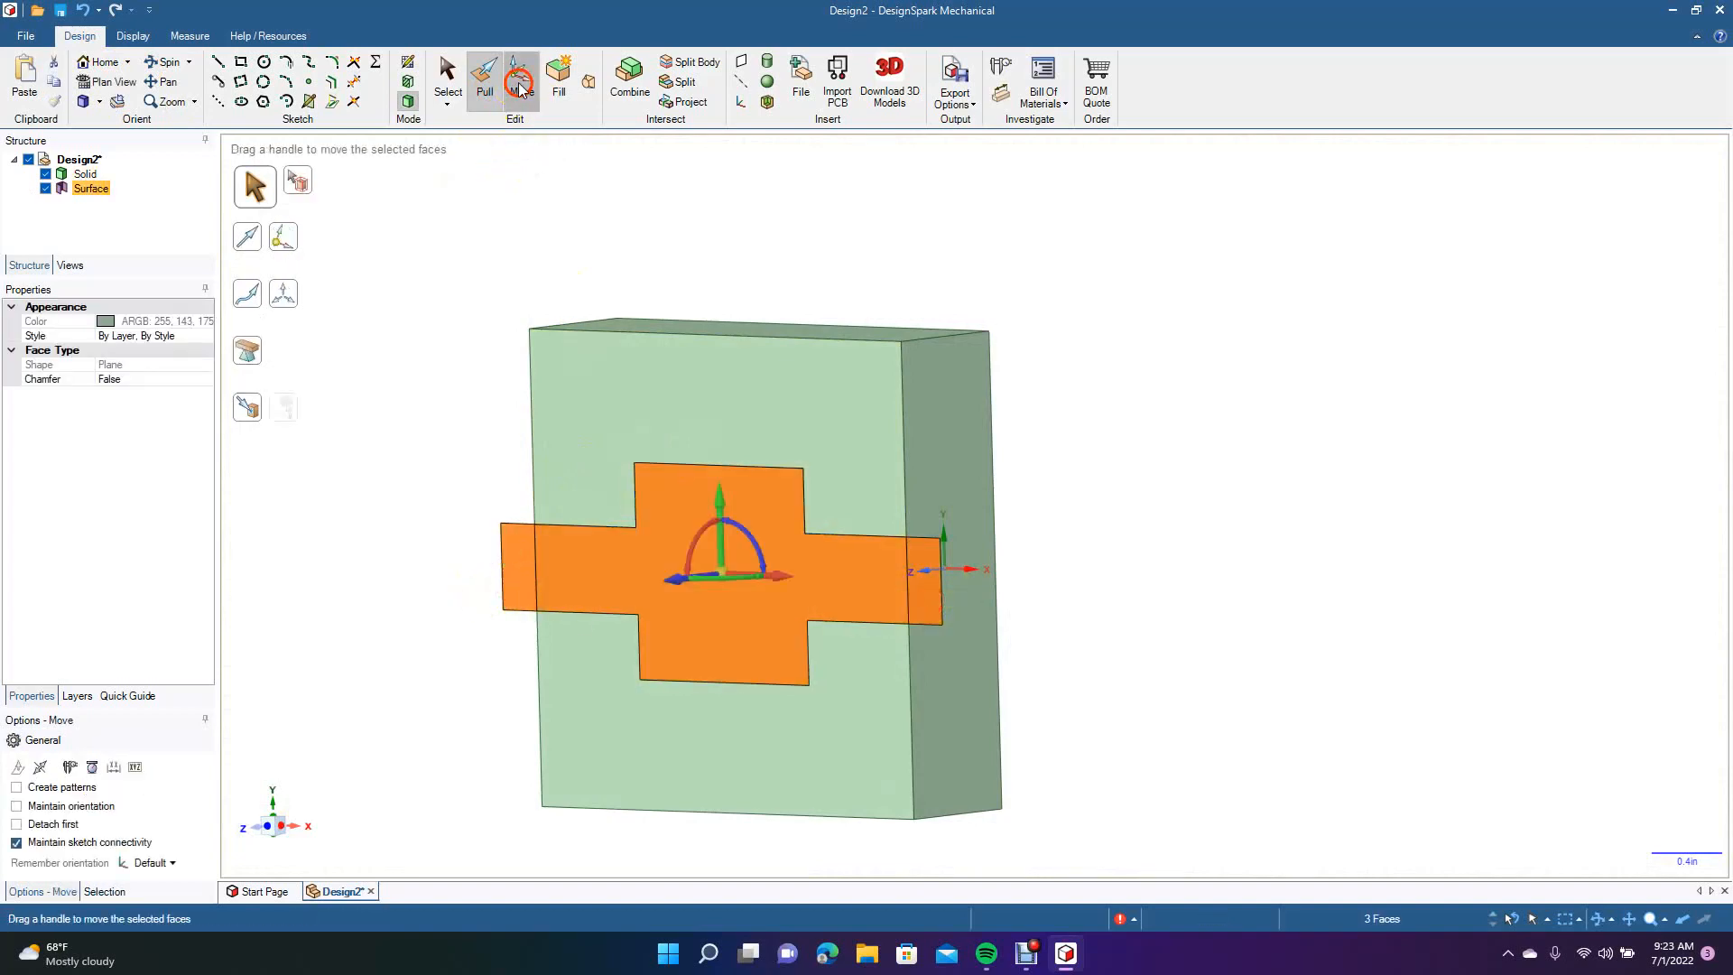
pyautogui.moveTo(673, 584); pyautogui.dragTo(567, 610)
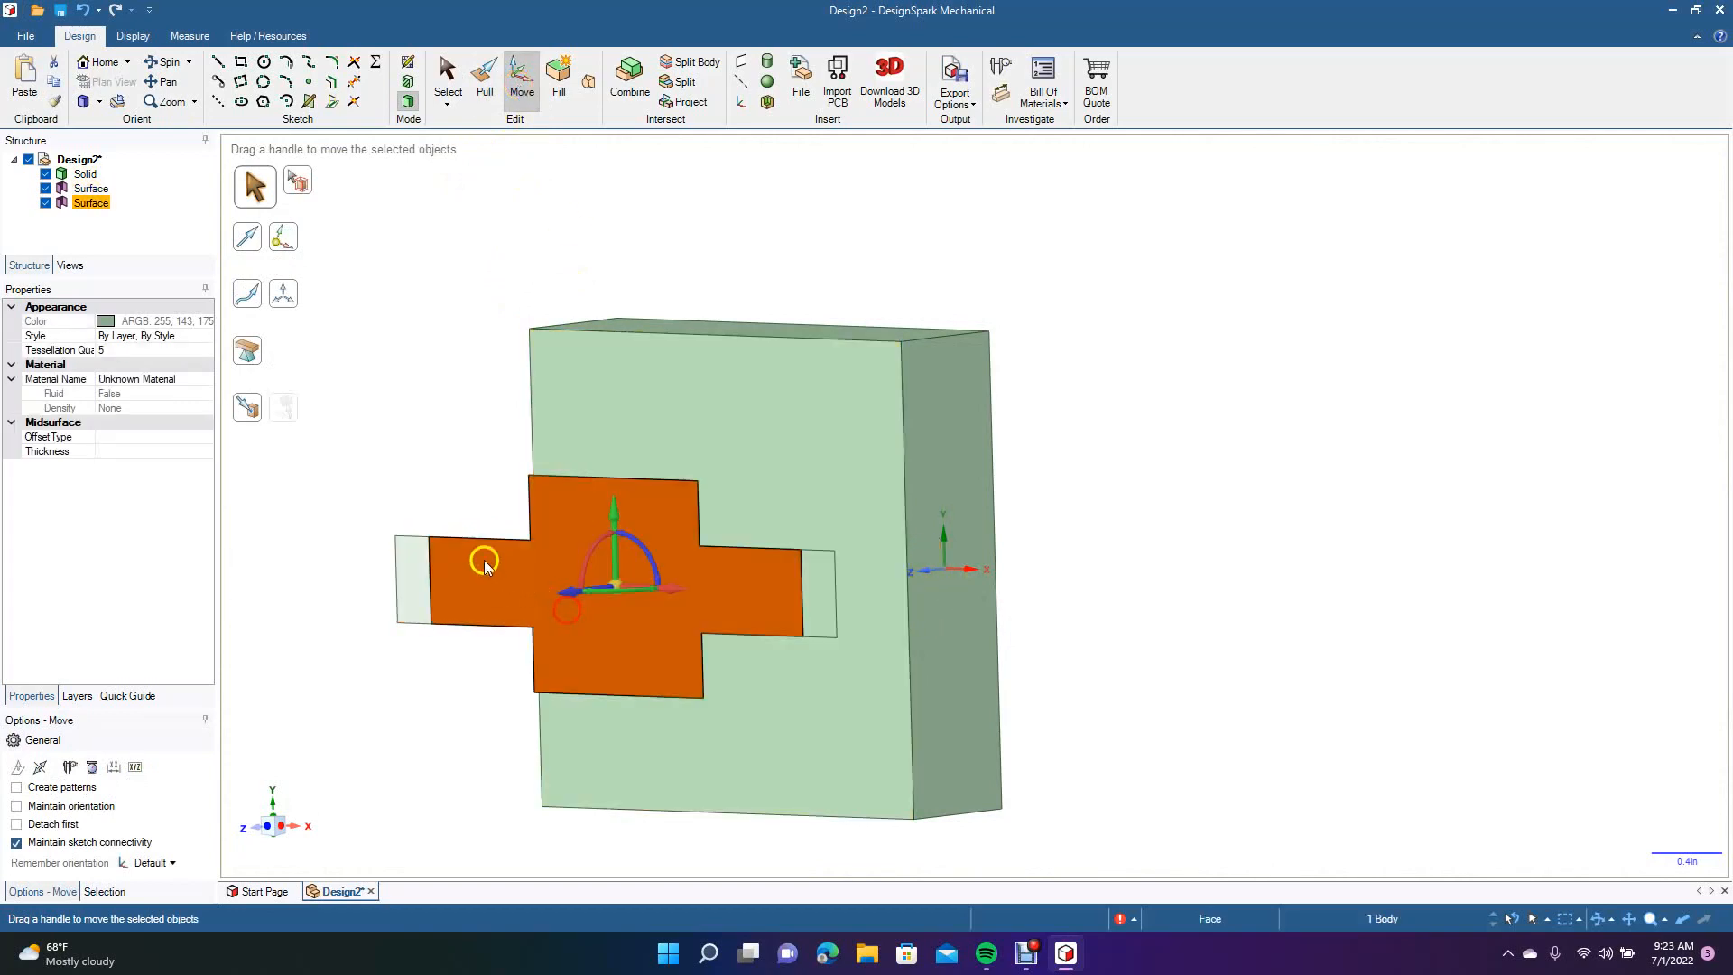
pyautogui.click(433, 487)
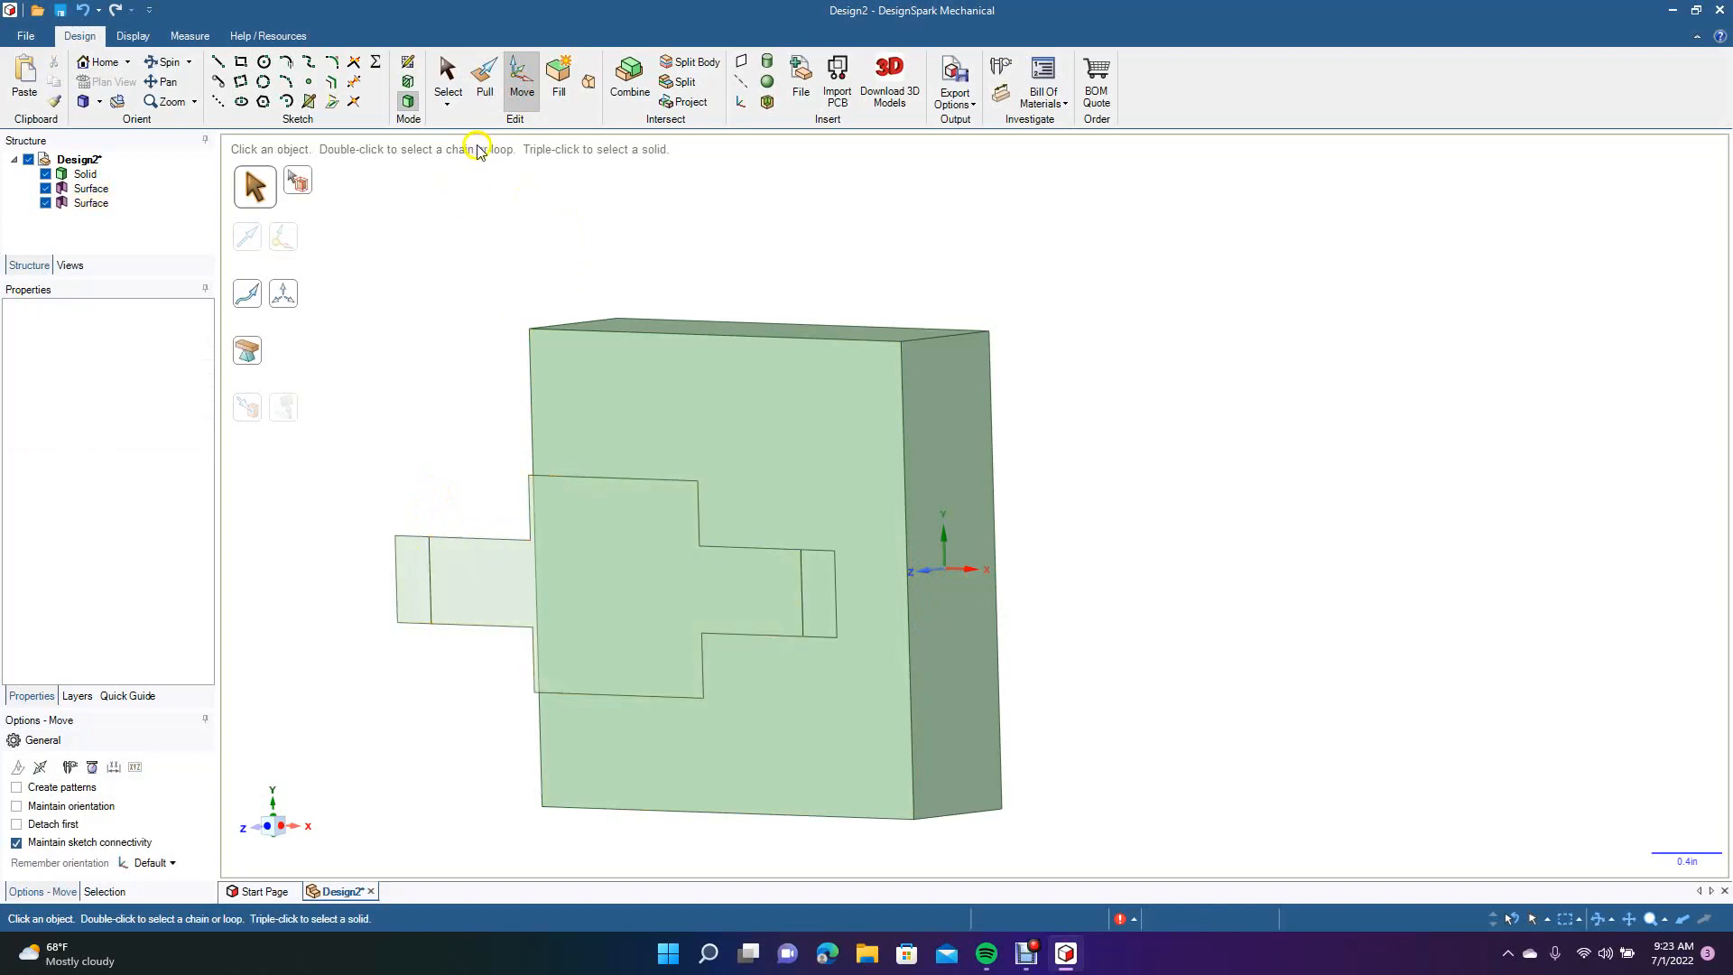
# Pull the three cross faces about 1.29 in back into the block as a separate solid, using the No merge option.
pyautogui.click(481, 87)
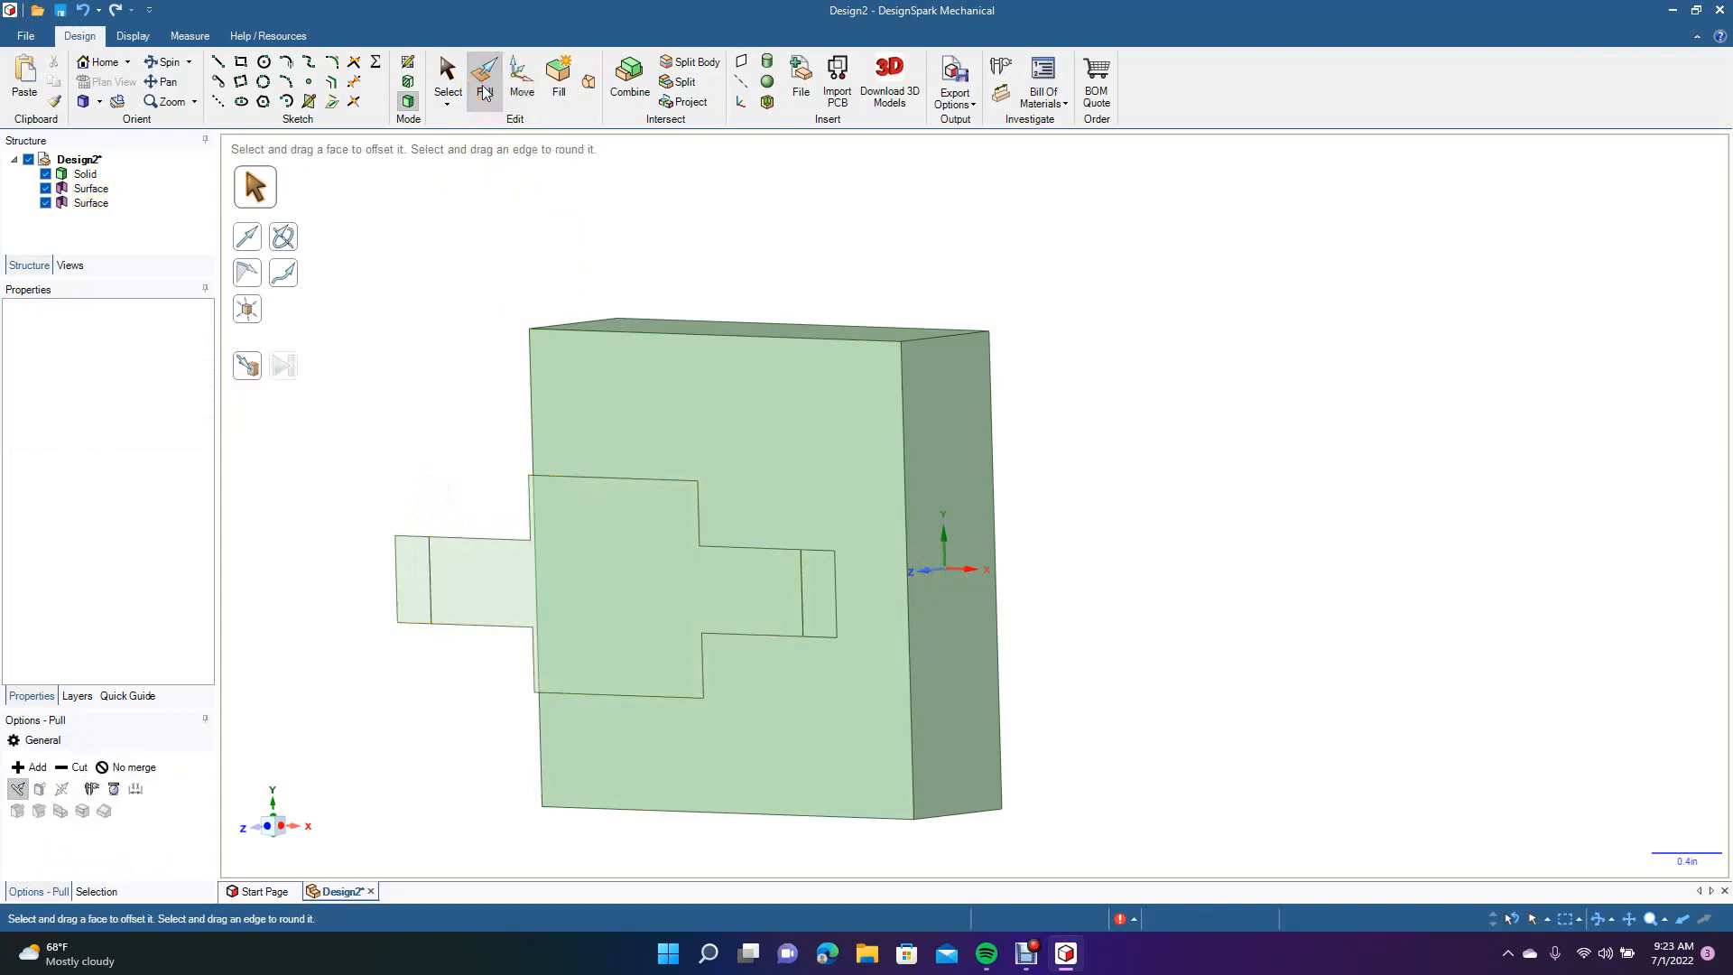
pyautogui.click(408, 582)
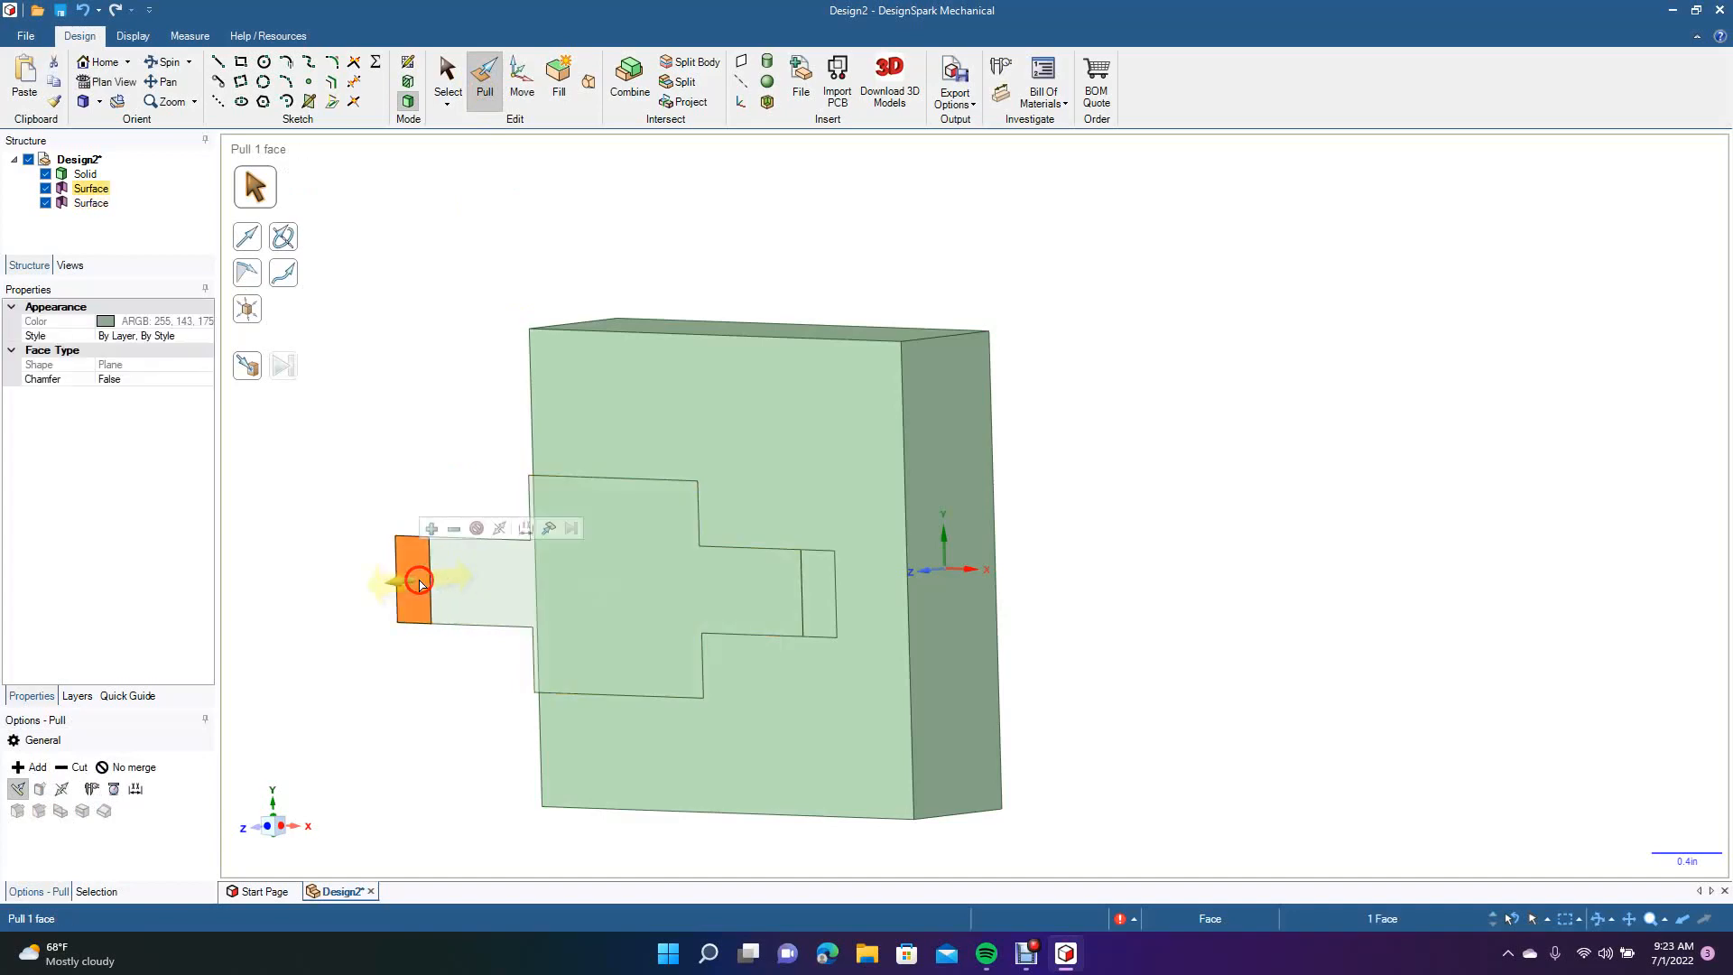
pyautogui.keyDown('ctrl'); pyautogui.click(464, 588); pyautogui.keyUp('ctrl')
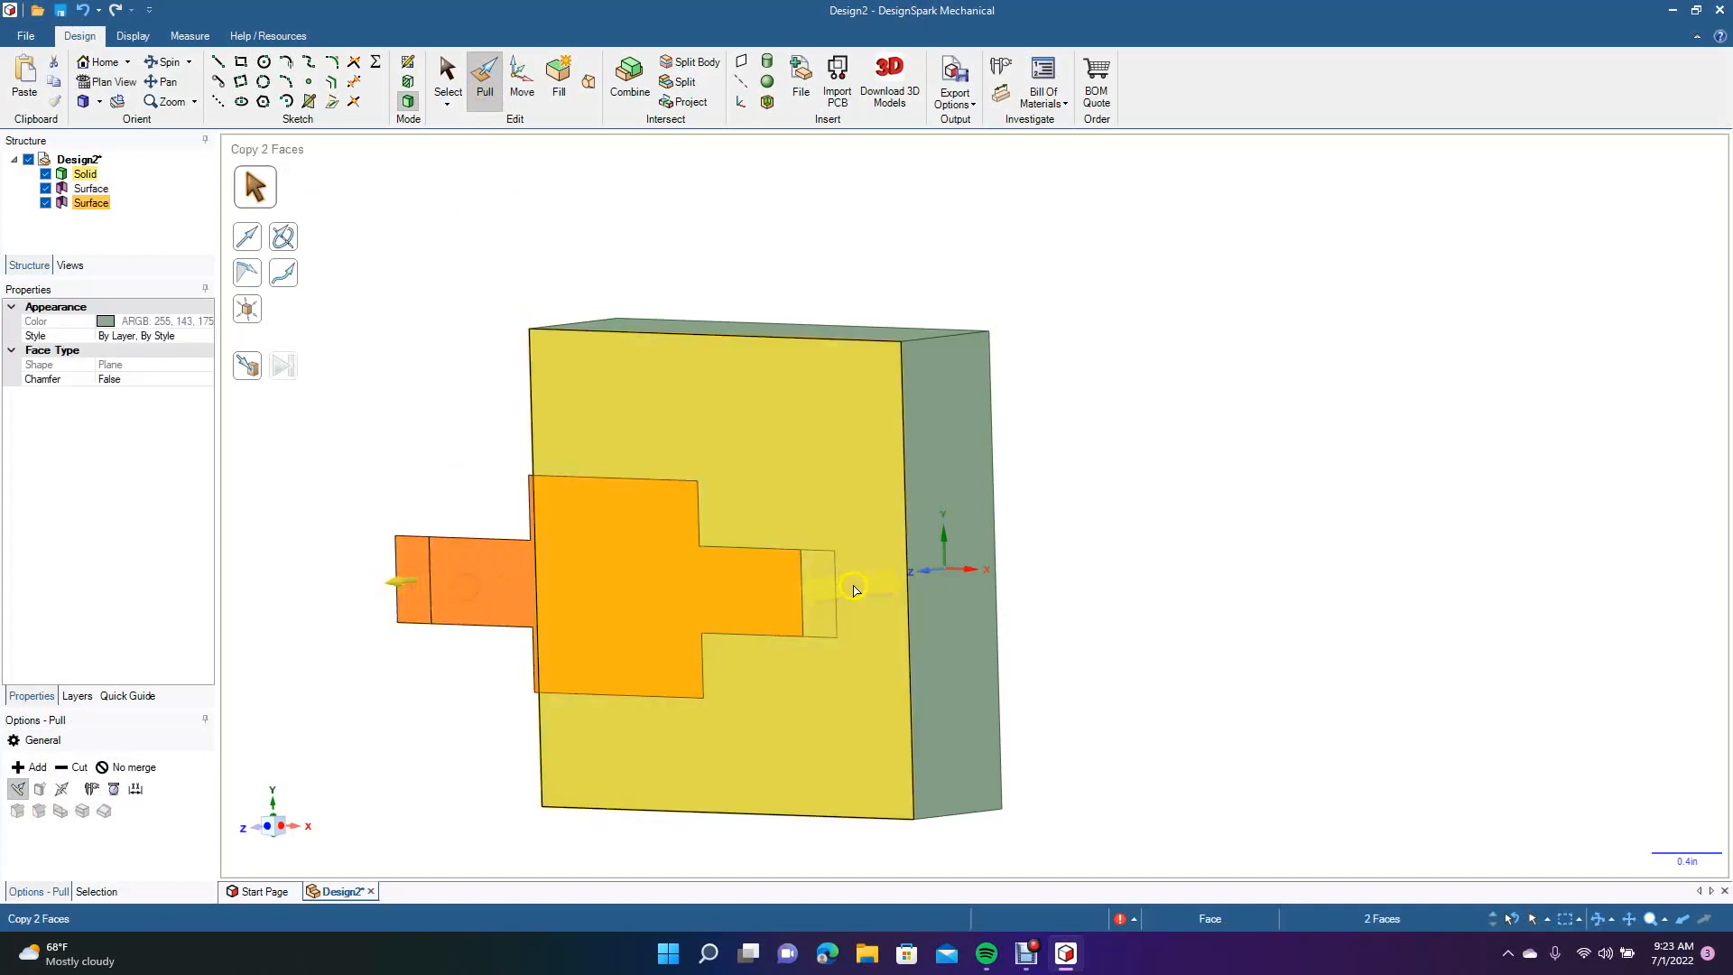
pyautogui.keyDown('ctrl'); pyautogui.click(824, 598); pyautogui.keyUp('ctrl')
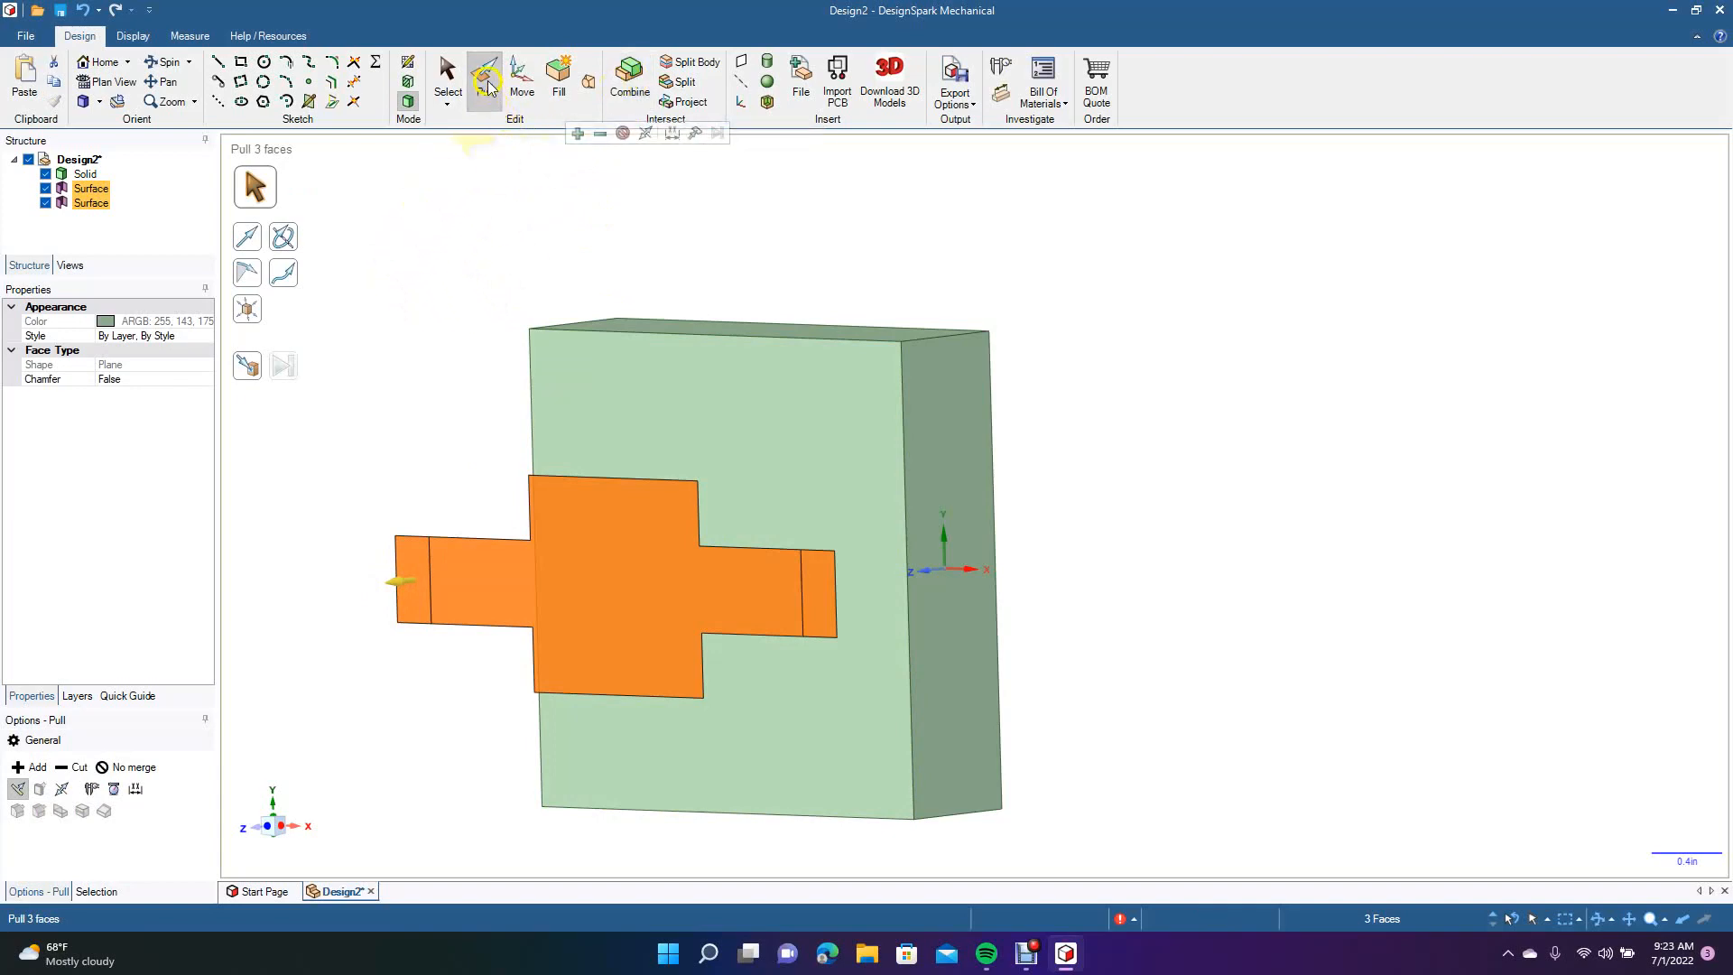
pyautogui.moveTo(620, 555); pyautogui.dragTo(611, 606)
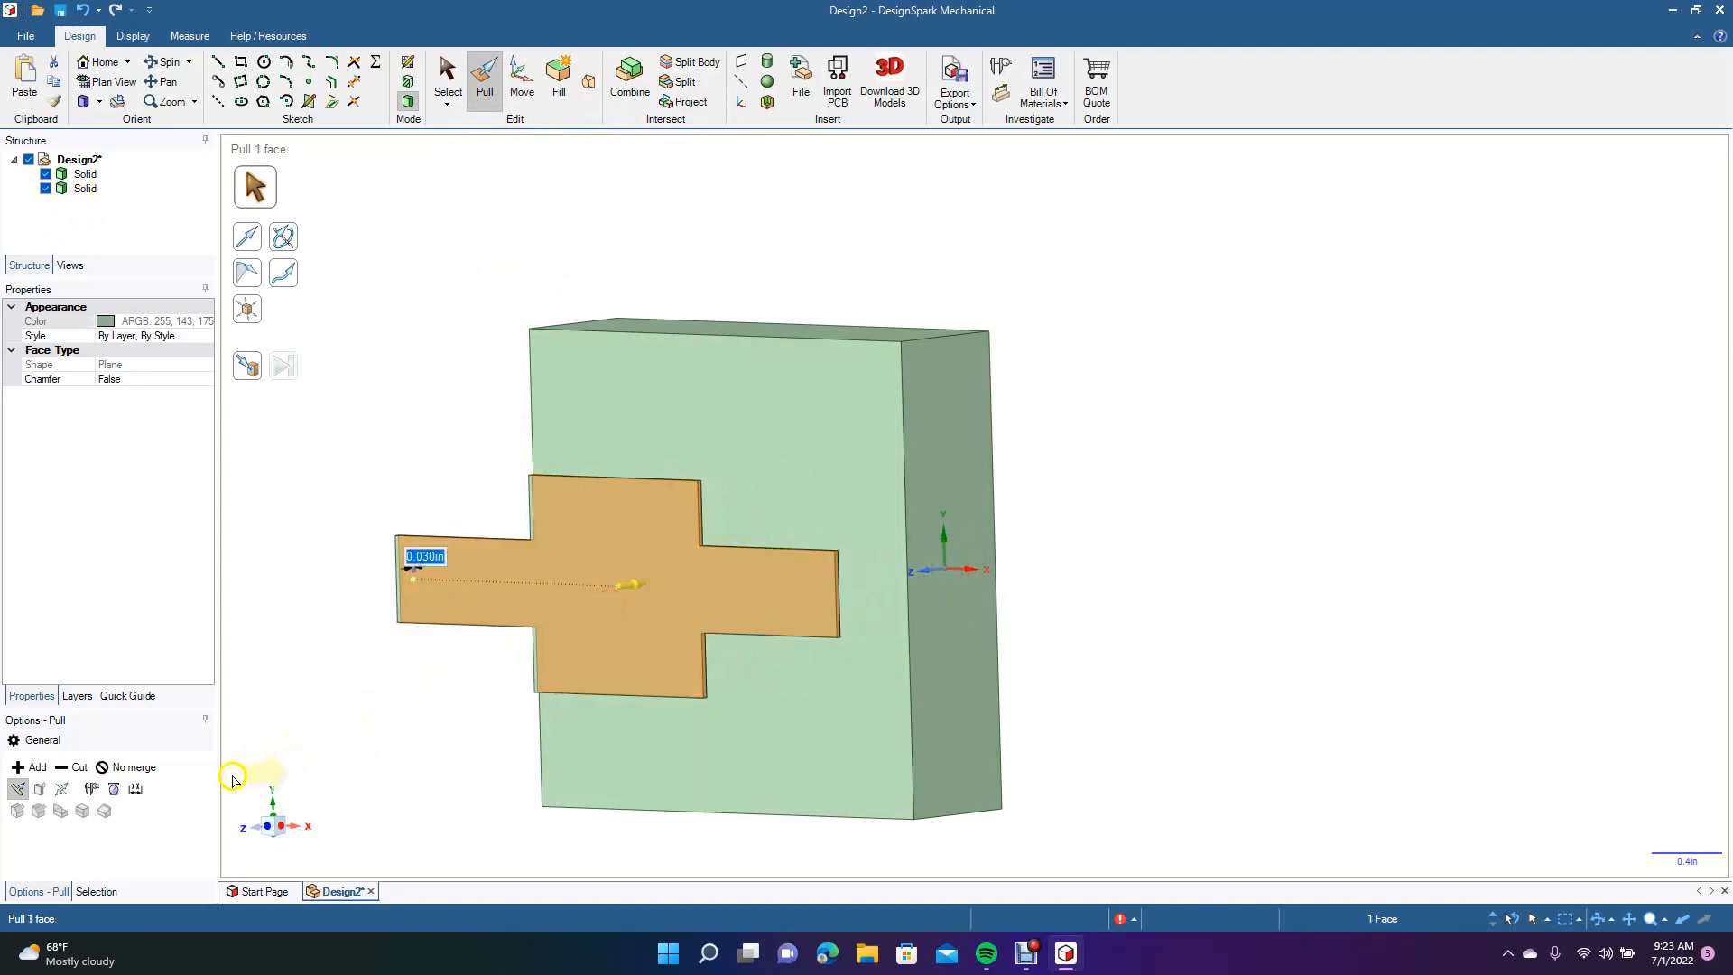
pyautogui.click(134, 767)
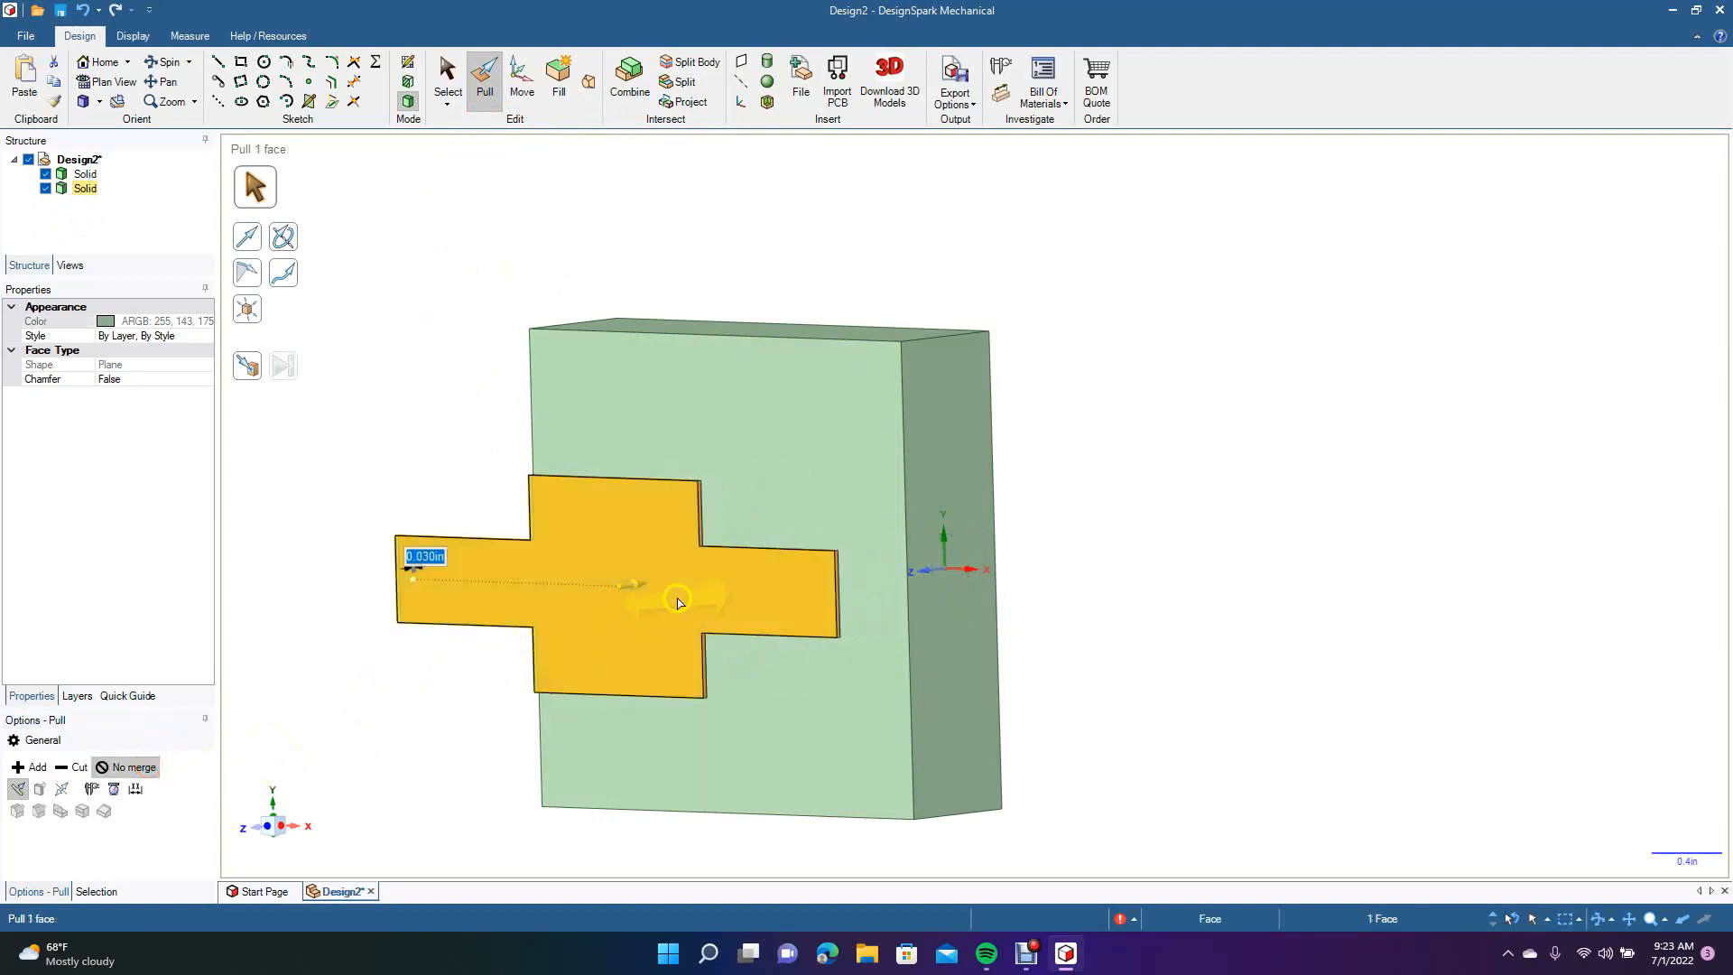
pyautogui.moveTo(688, 600); pyautogui.dragTo(832, 629)
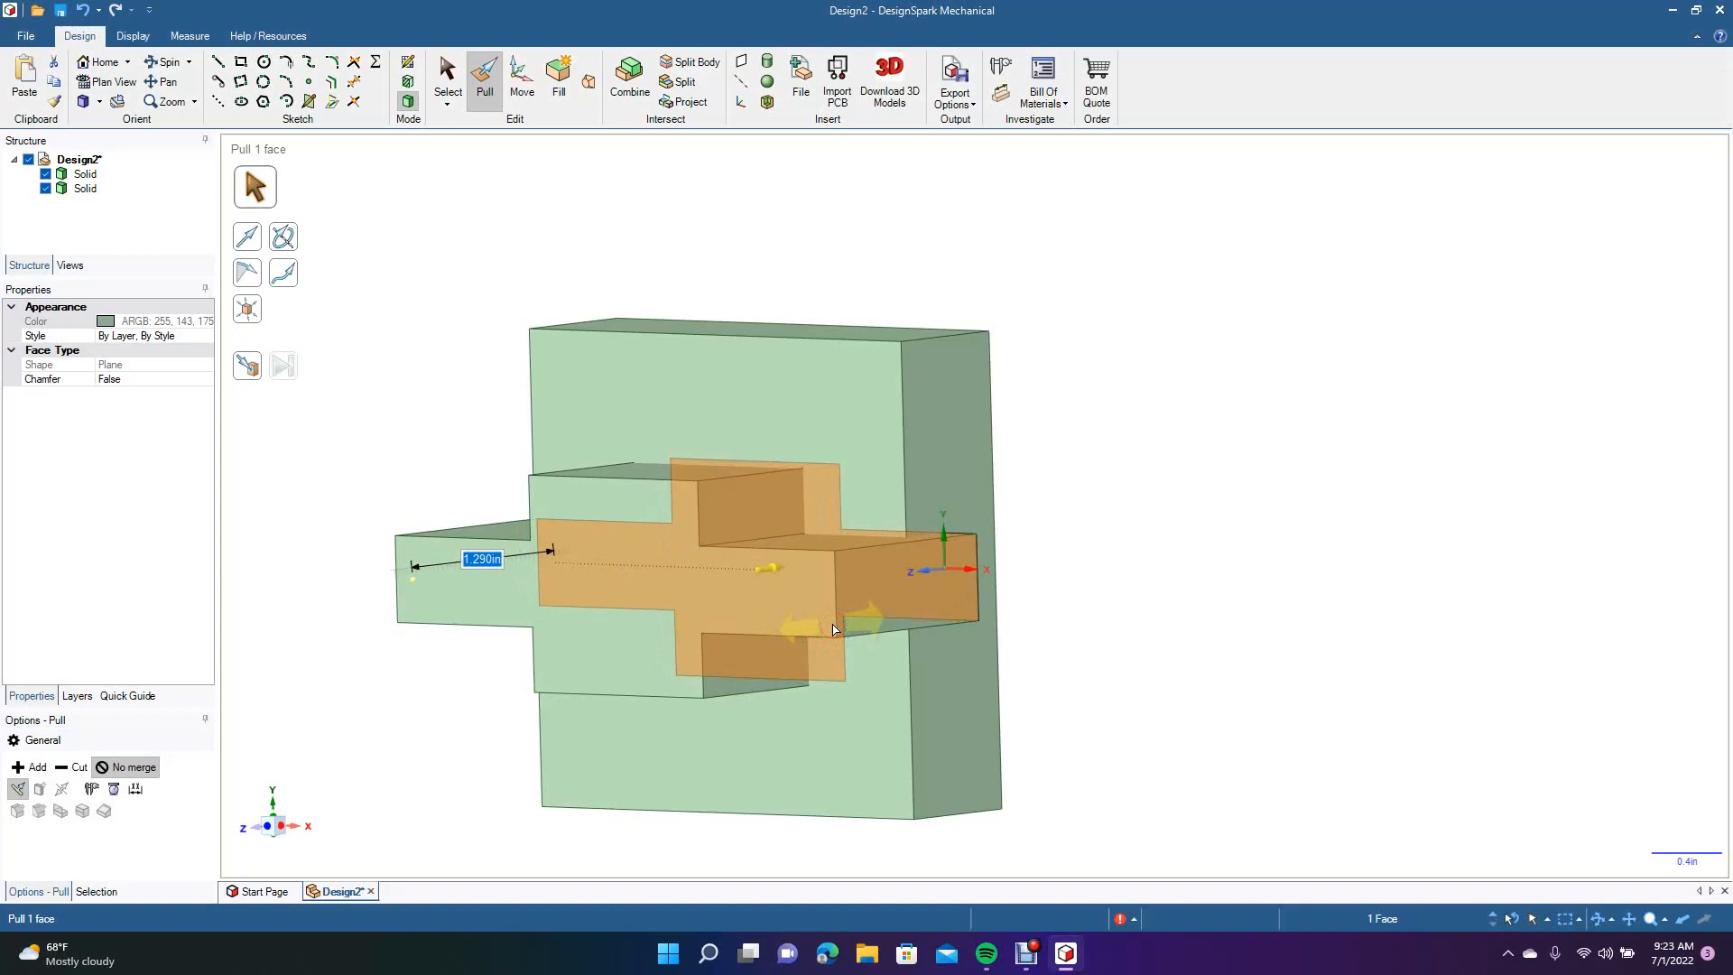
# Split the cross-shaped solid with the block as cutter using Combine, and remove the part protruding in front of the block.
pyautogui.click(630, 90)
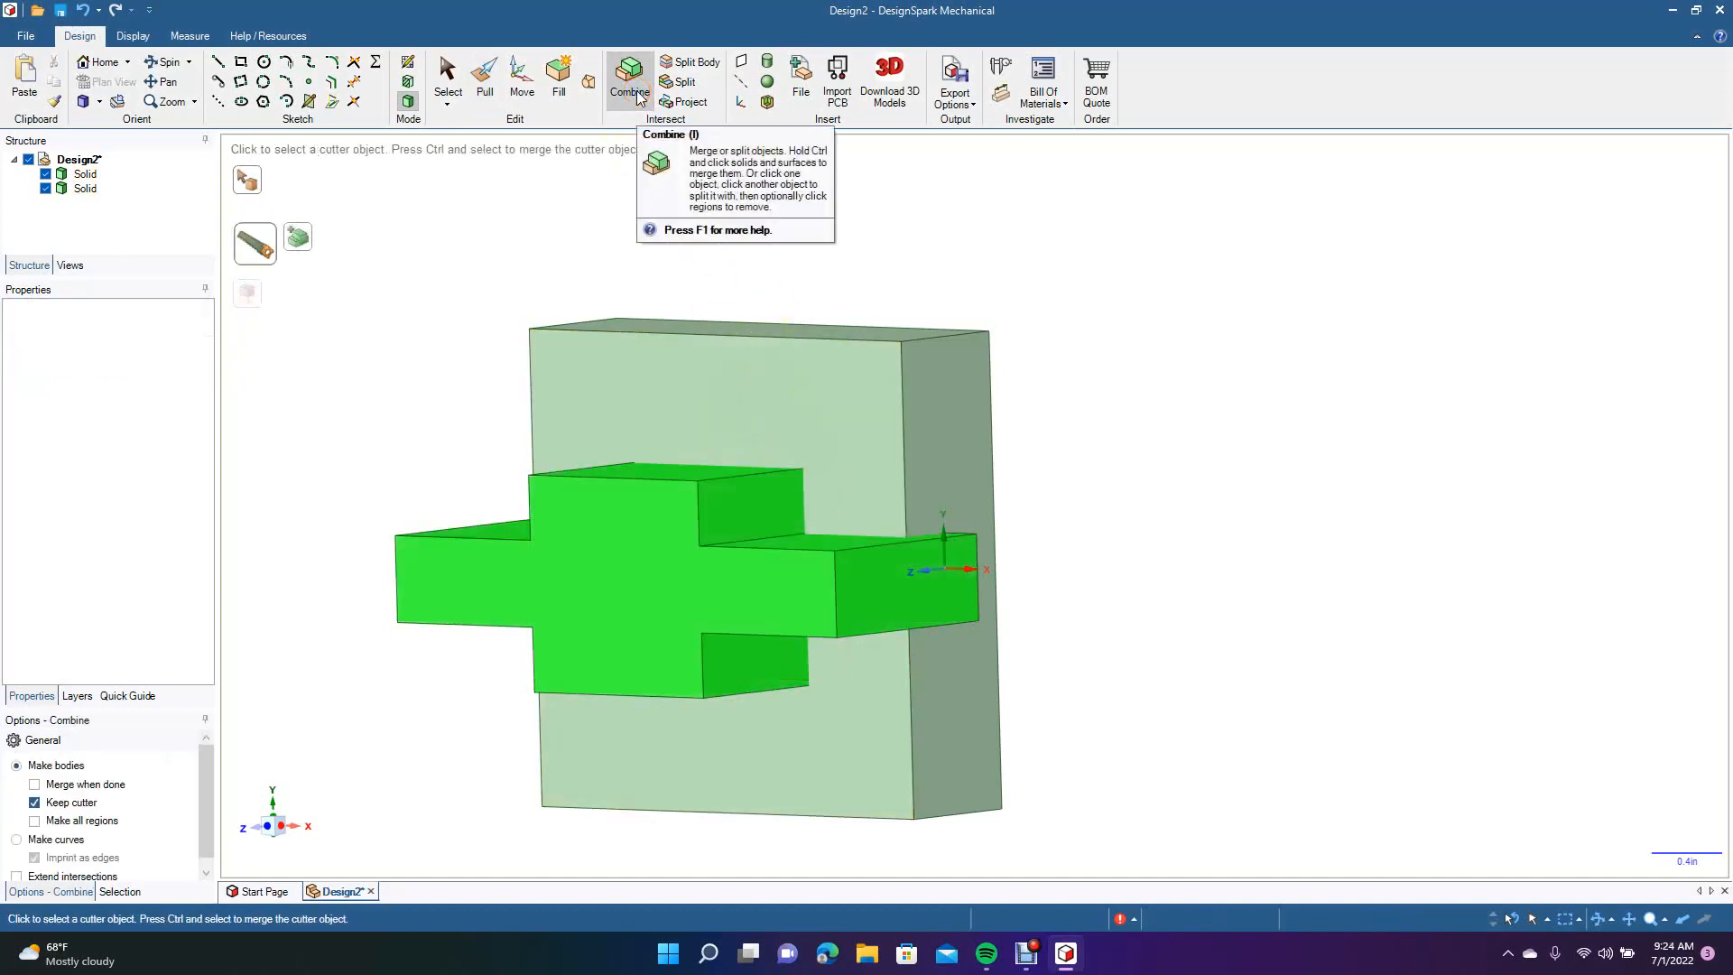
pyautogui.click(592, 391)
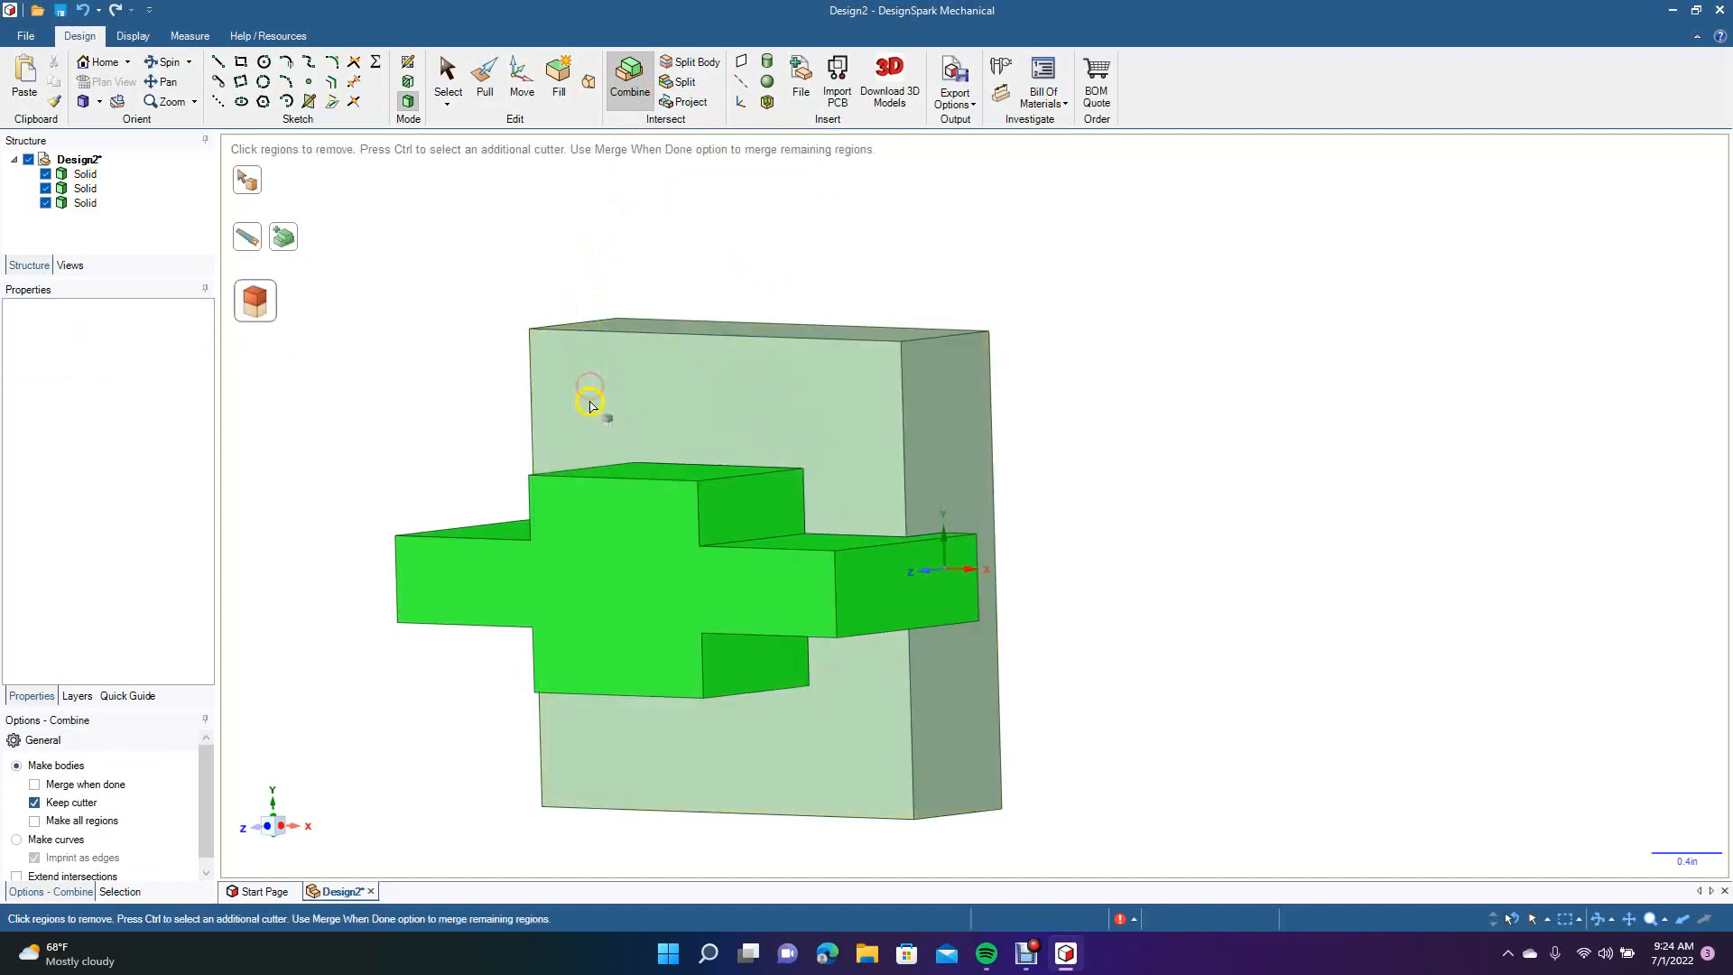
pyautogui.click(613, 547)
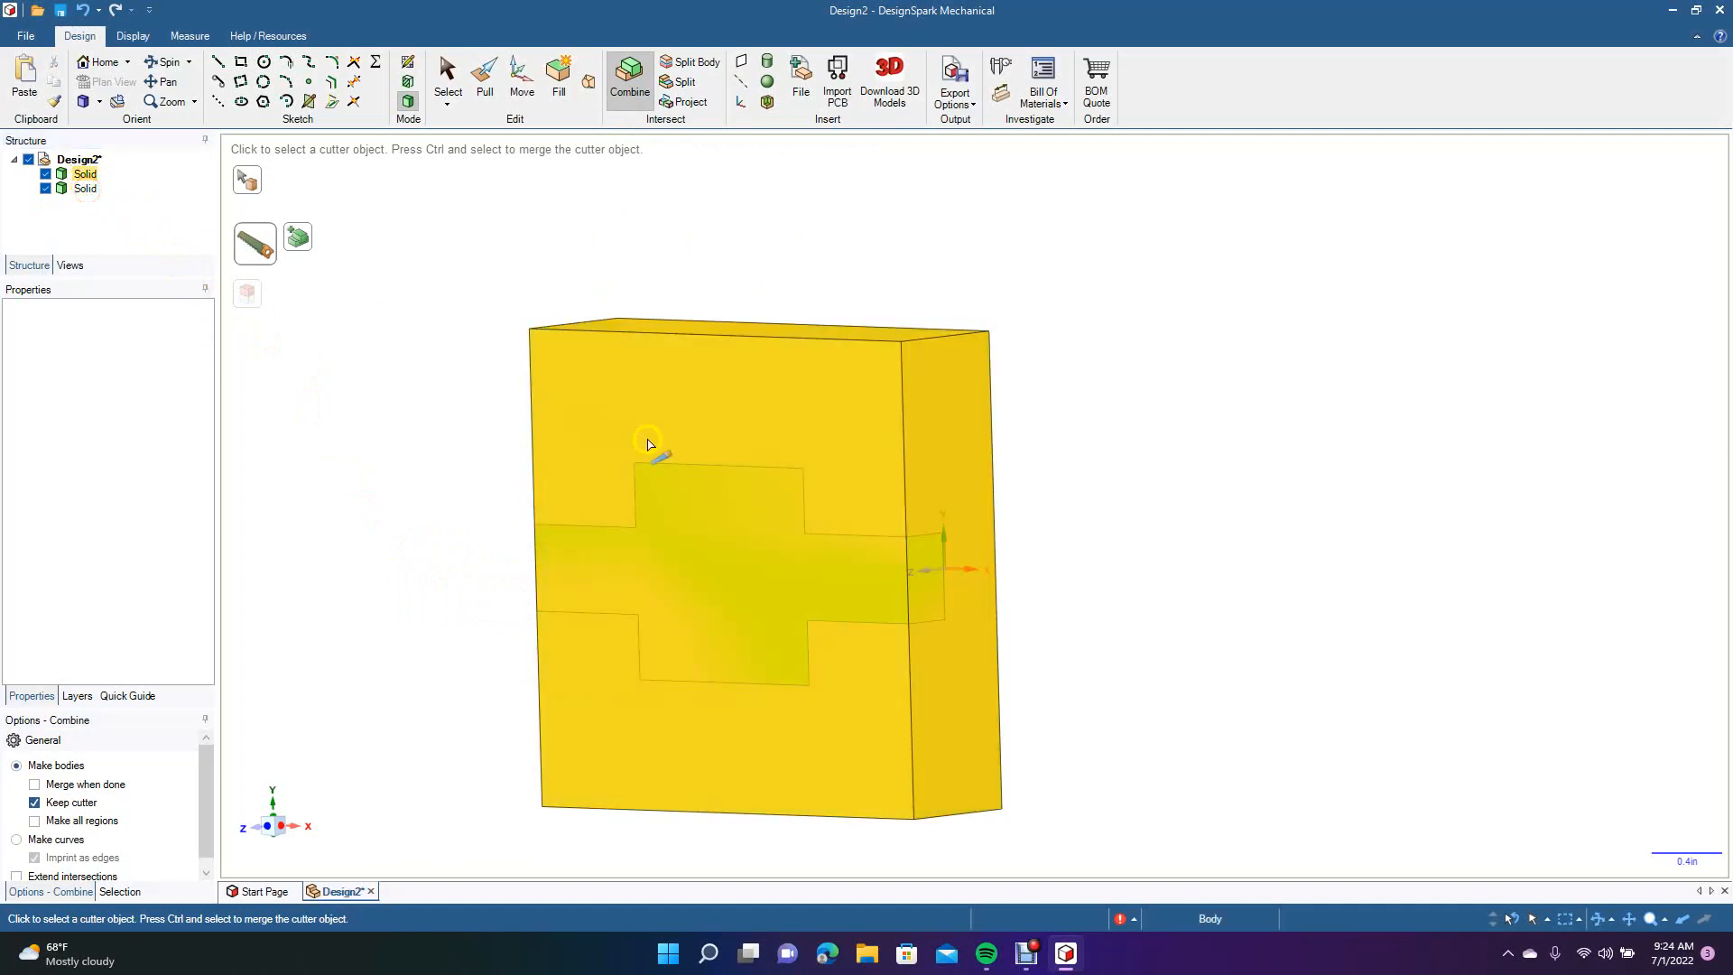
# Select the cross-shaped piece inside the block and move it about 3.69 in sideways, clear of the block.
pyautogui.click(450, 80)
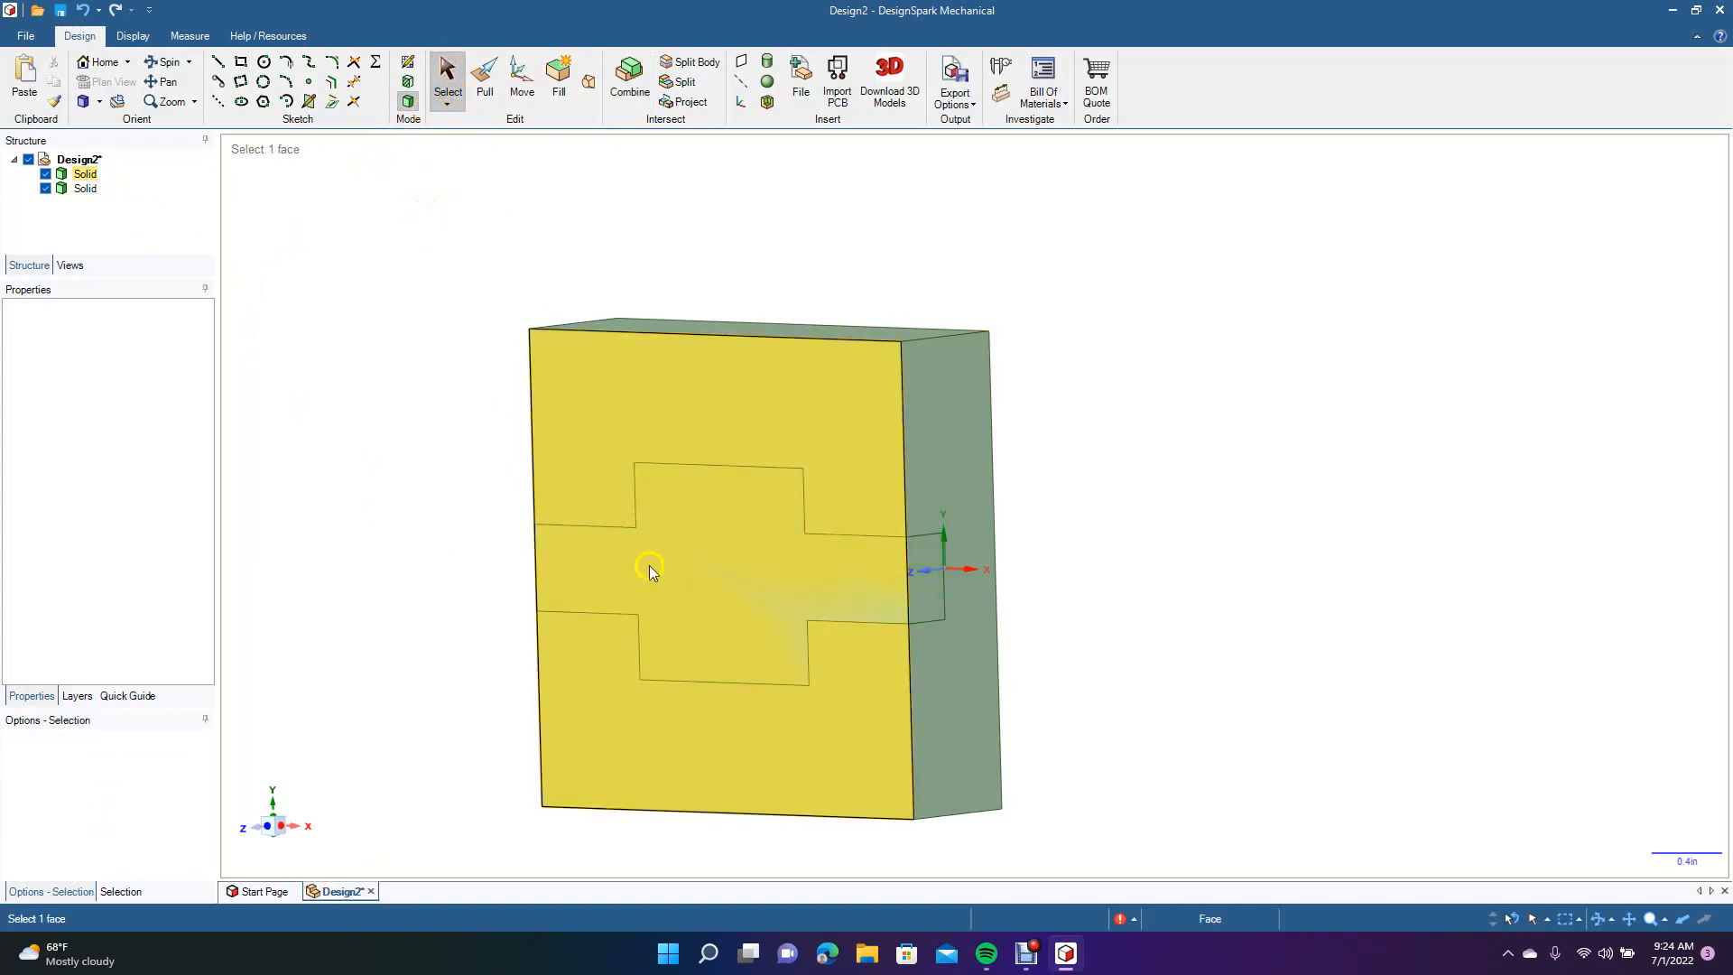
pyautogui.click(87, 190)
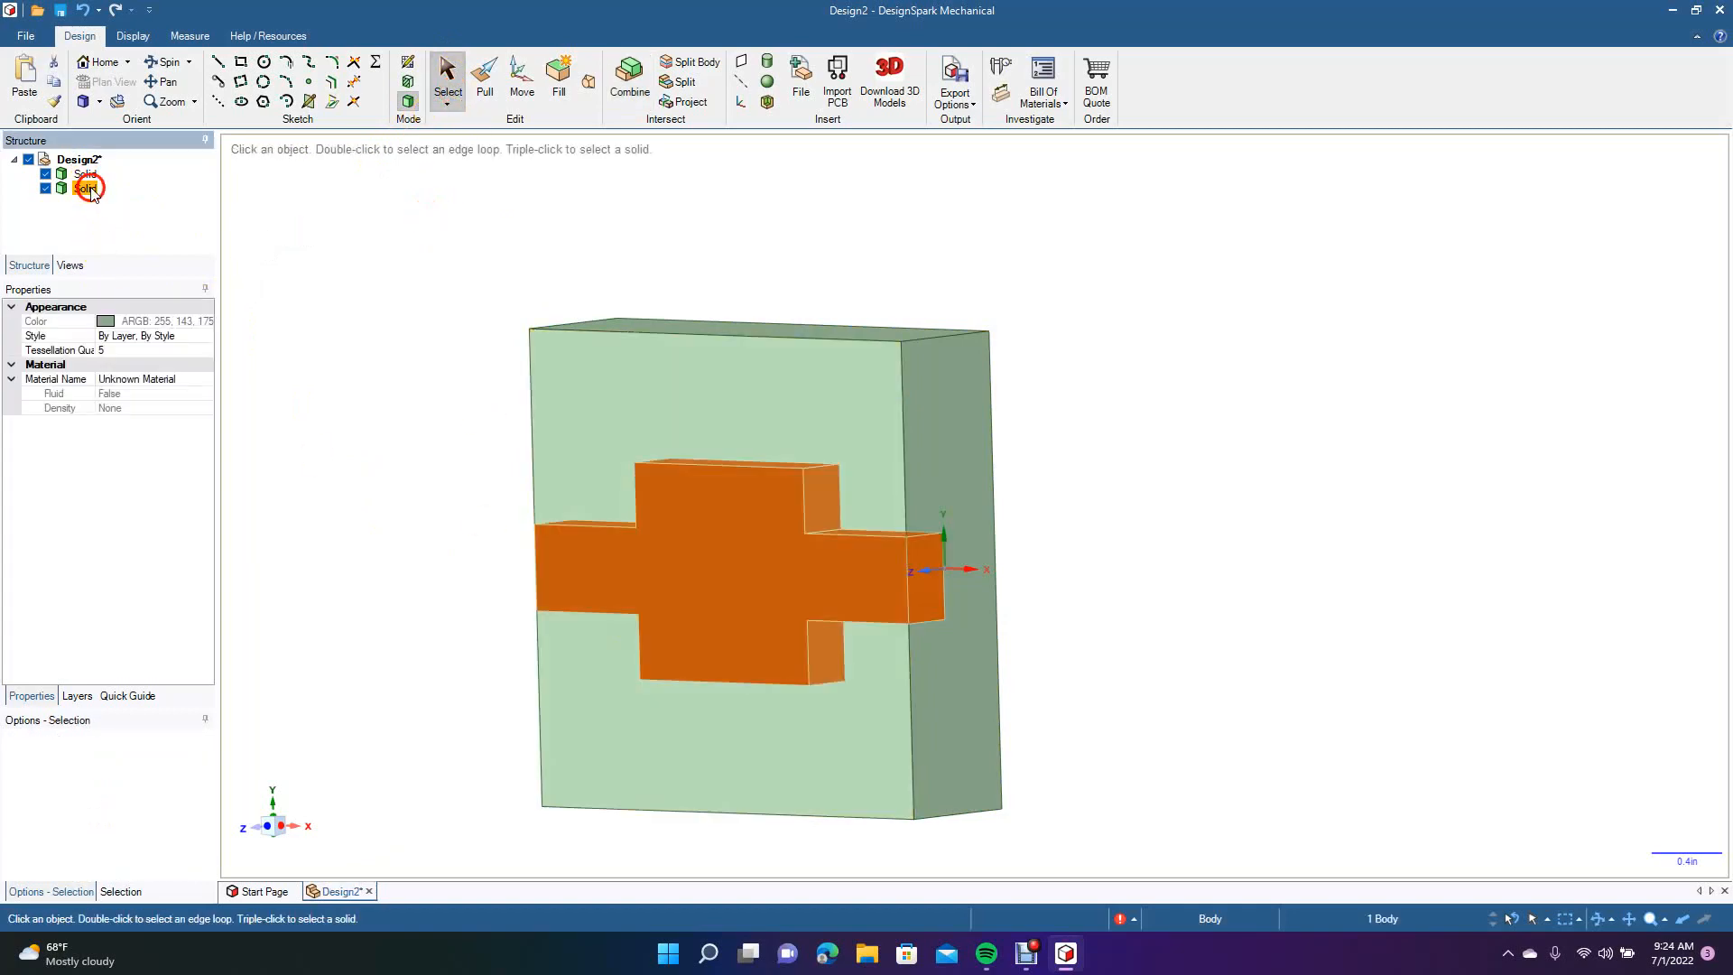
pyautogui.click(520, 81)
pyautogui.moveTo(798, 587); pyautogui.dragTo(1293, 647)
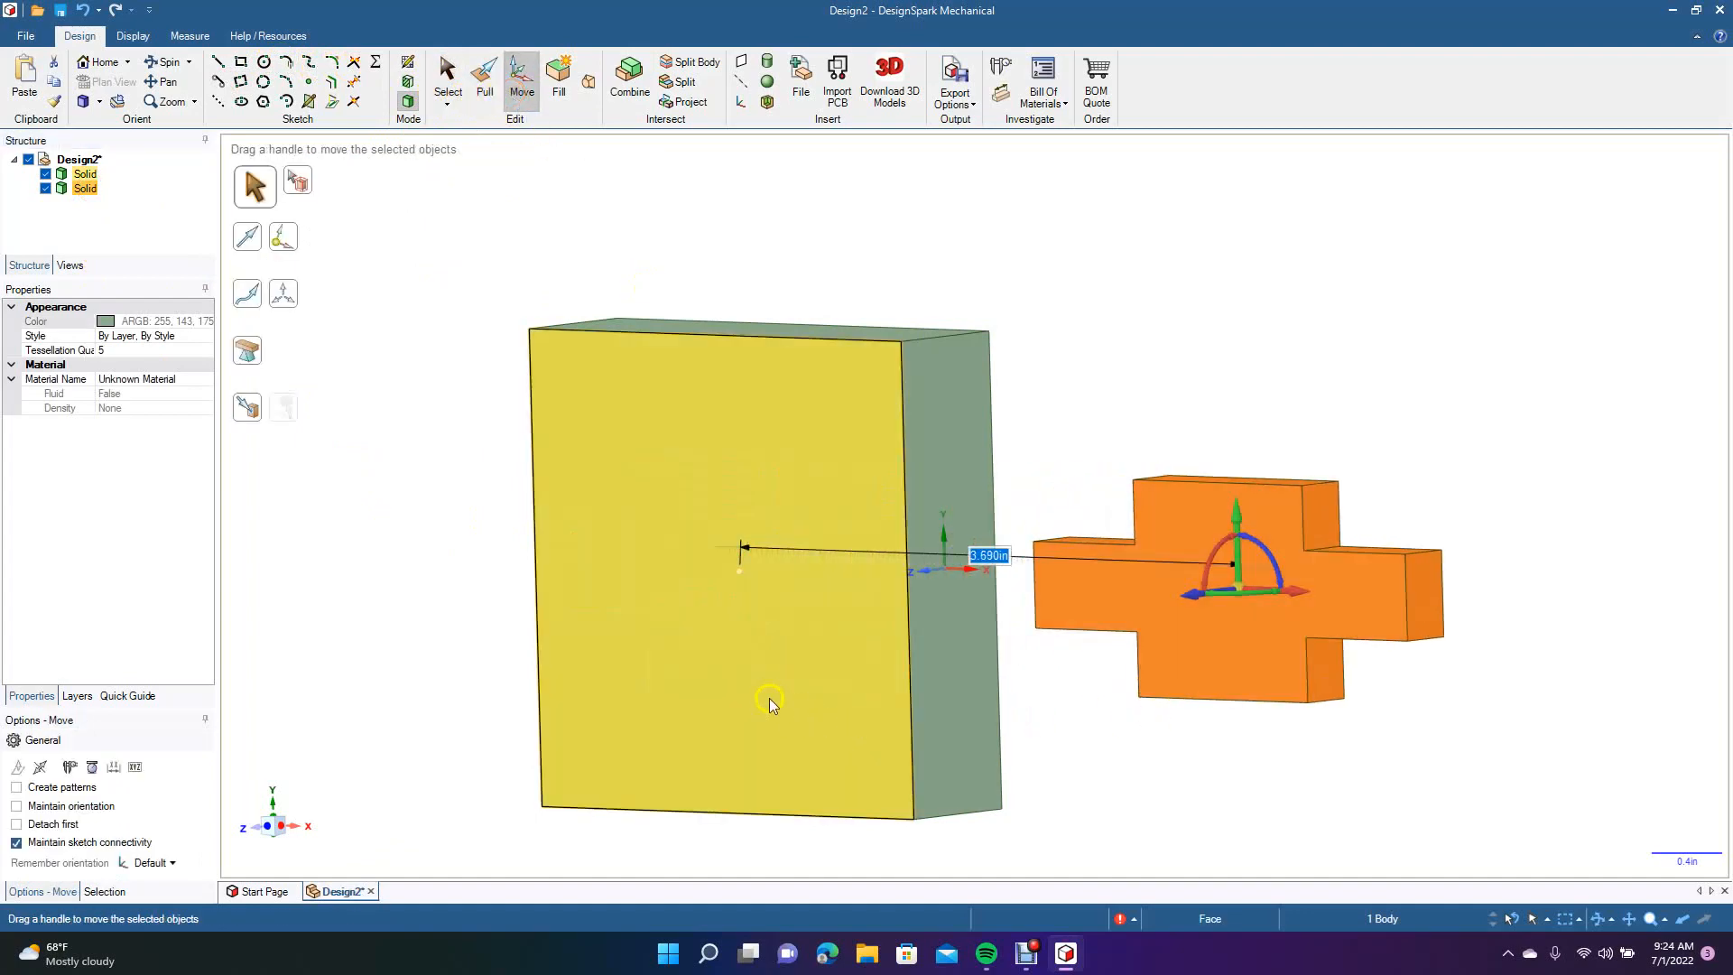
# Undo the sideways move, the Combine cut and the pull, back to the three flat cross faces in front of the block.
pyautogui.hotkey('ctrl', 'z')
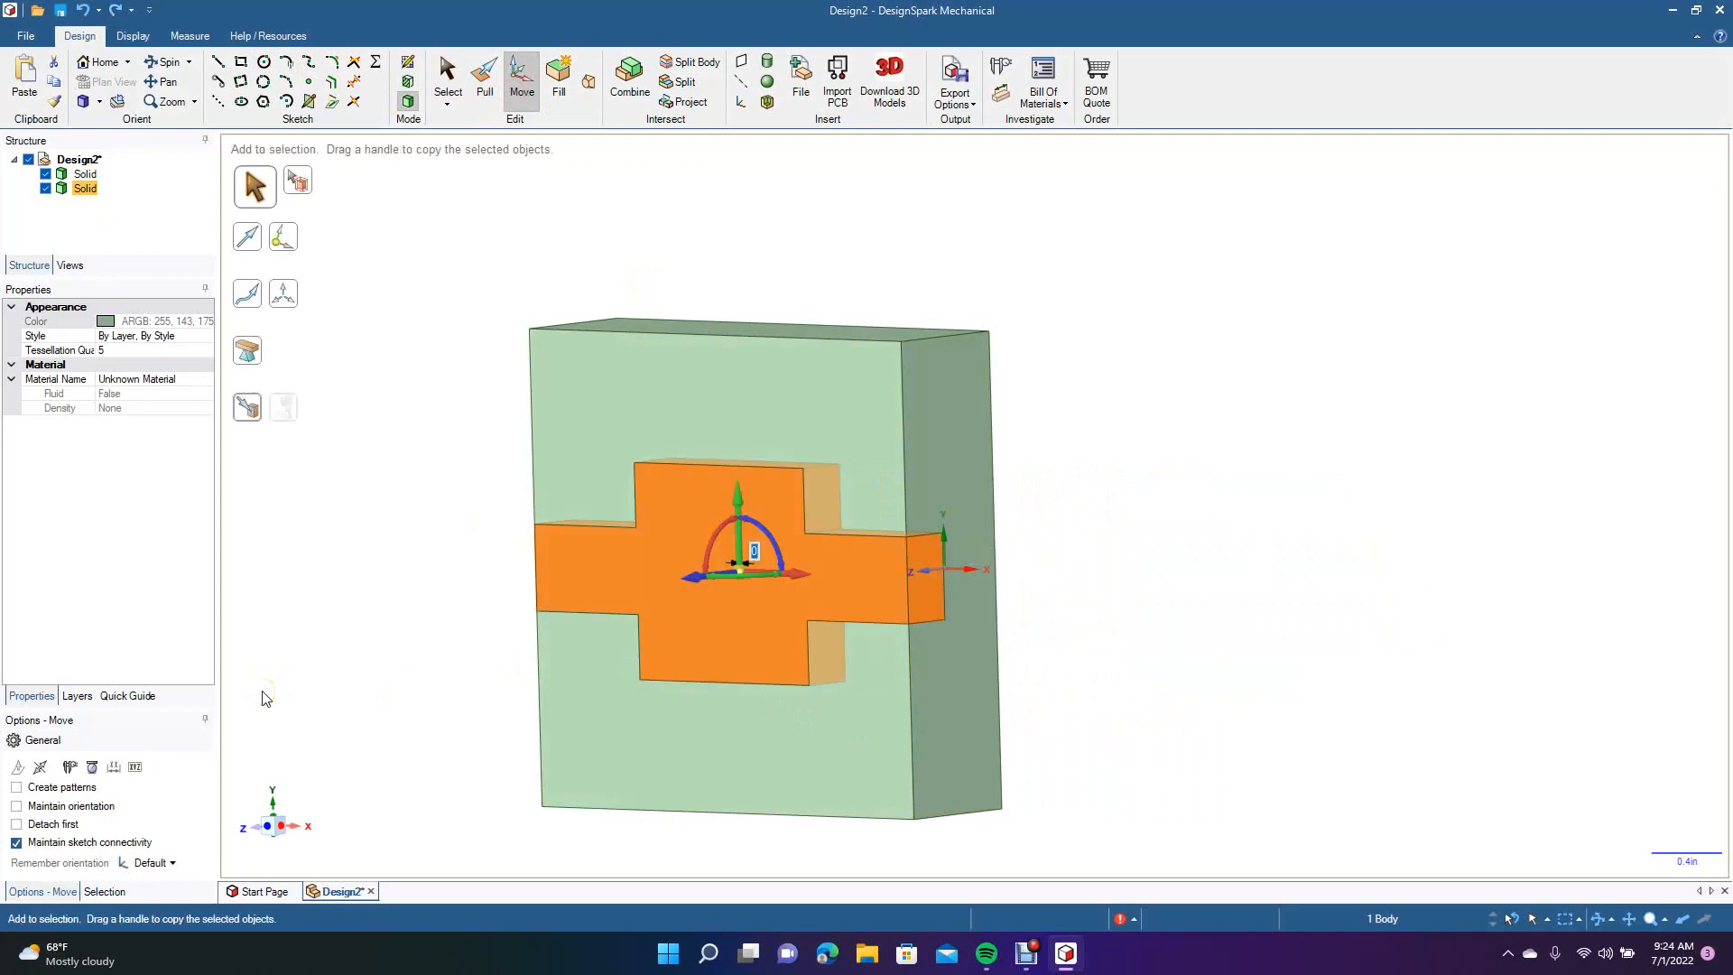
pyautogui.hotkey('ctrl', 'z')
pyautogui.hotkey('ctrl', 'z')
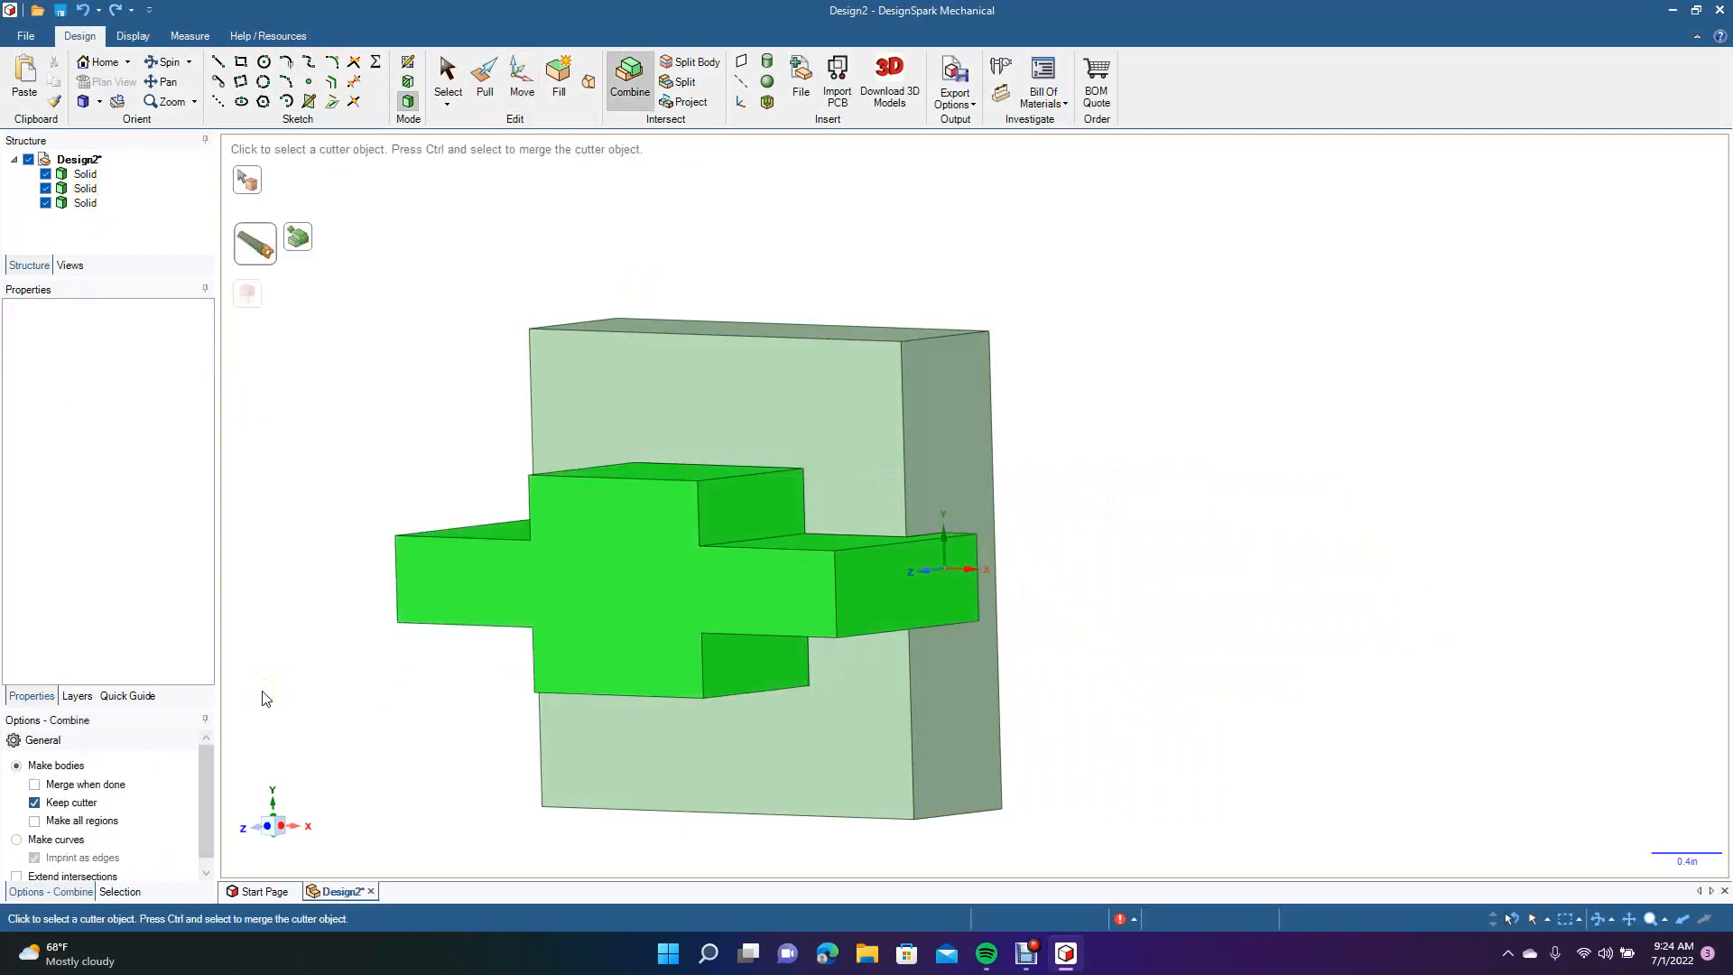
pyautogui.press('ctrl')
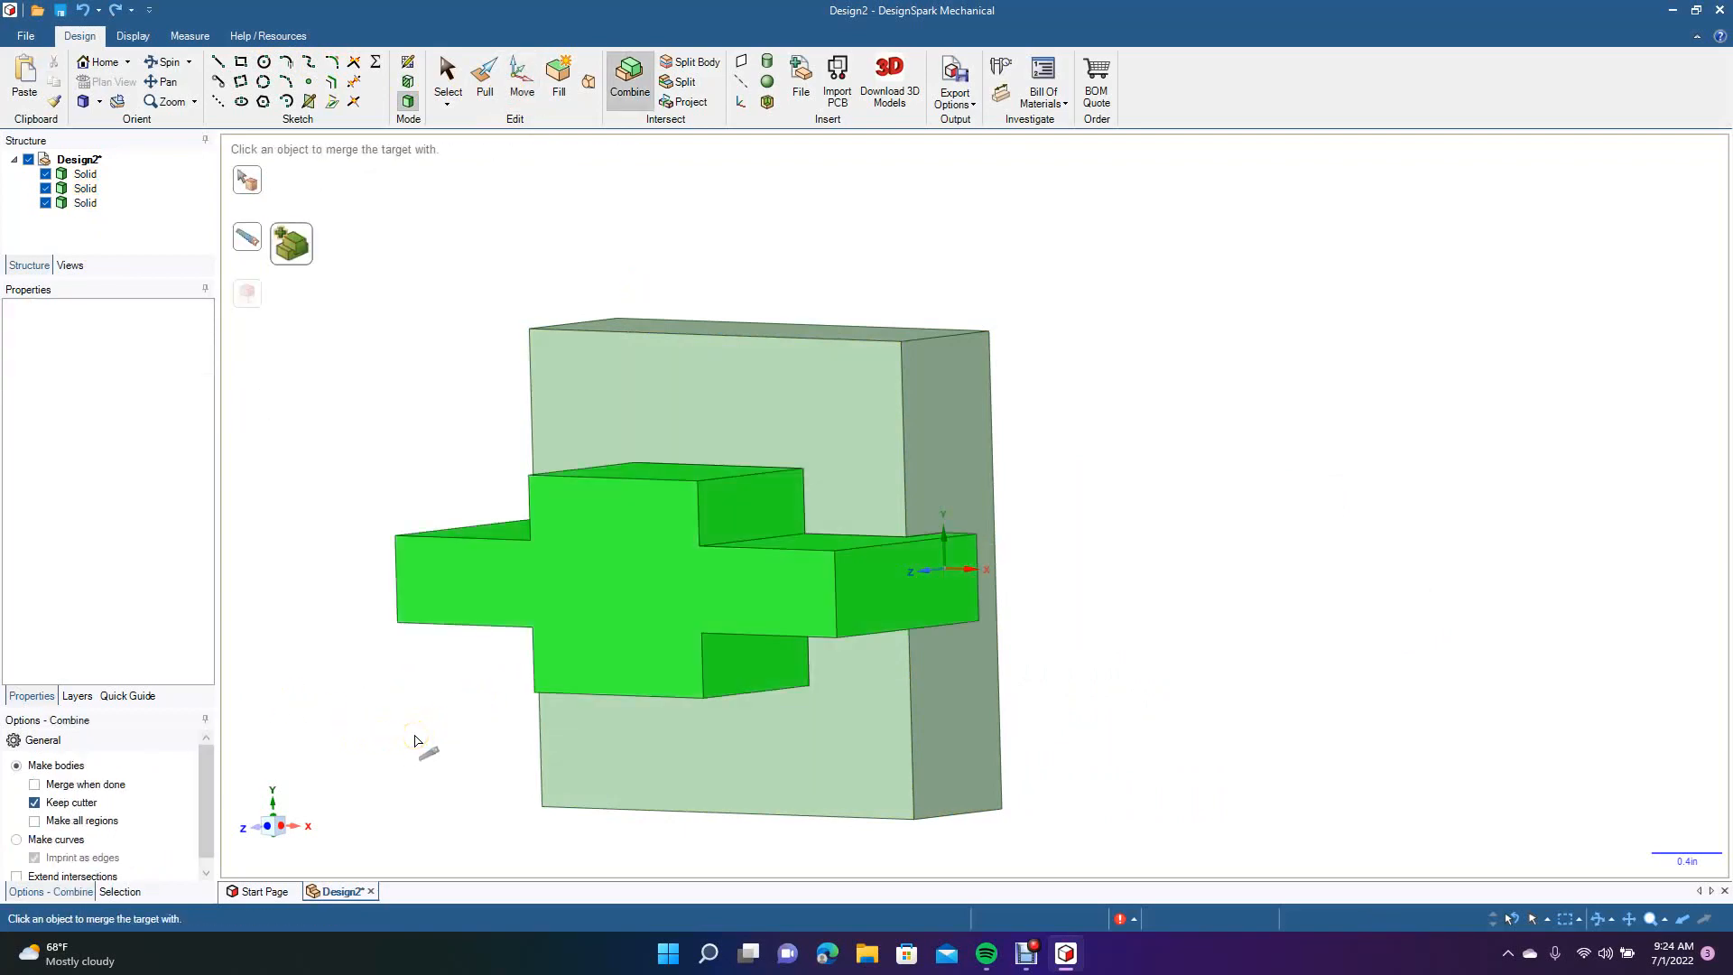
pyautogui.hotkey('ctrl', 'z')
pyautogui.hotkey('ctrl', 'z')
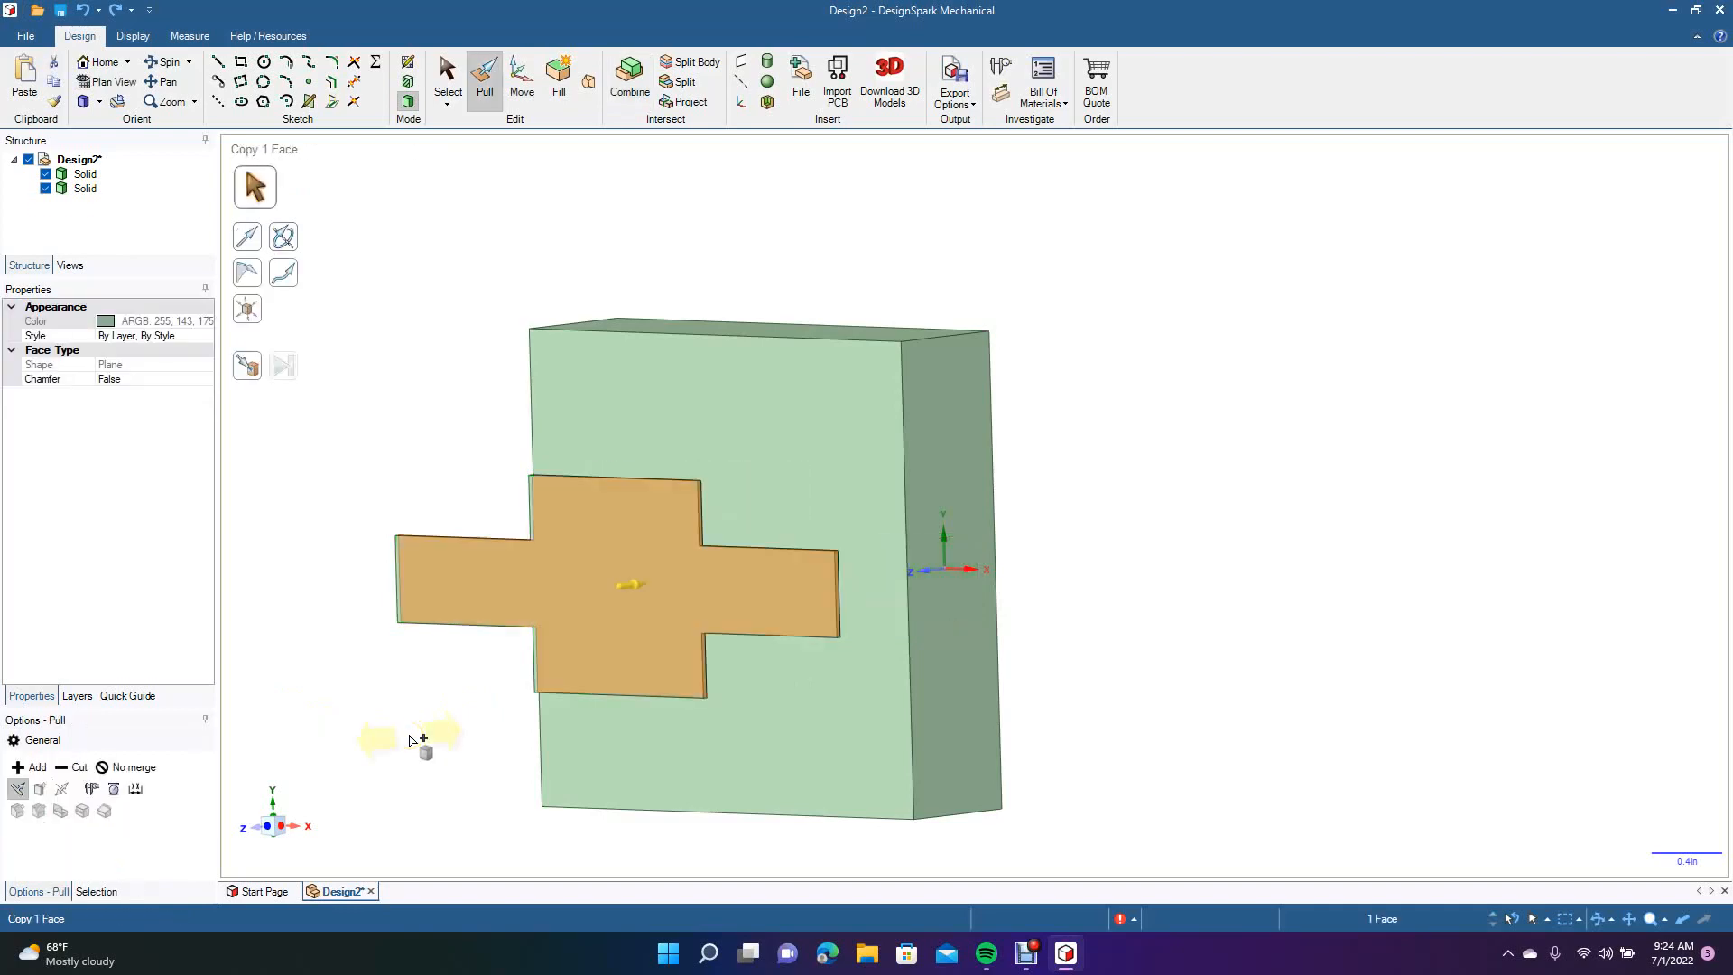
pyautogui.hotkey('ctrl', 'z')
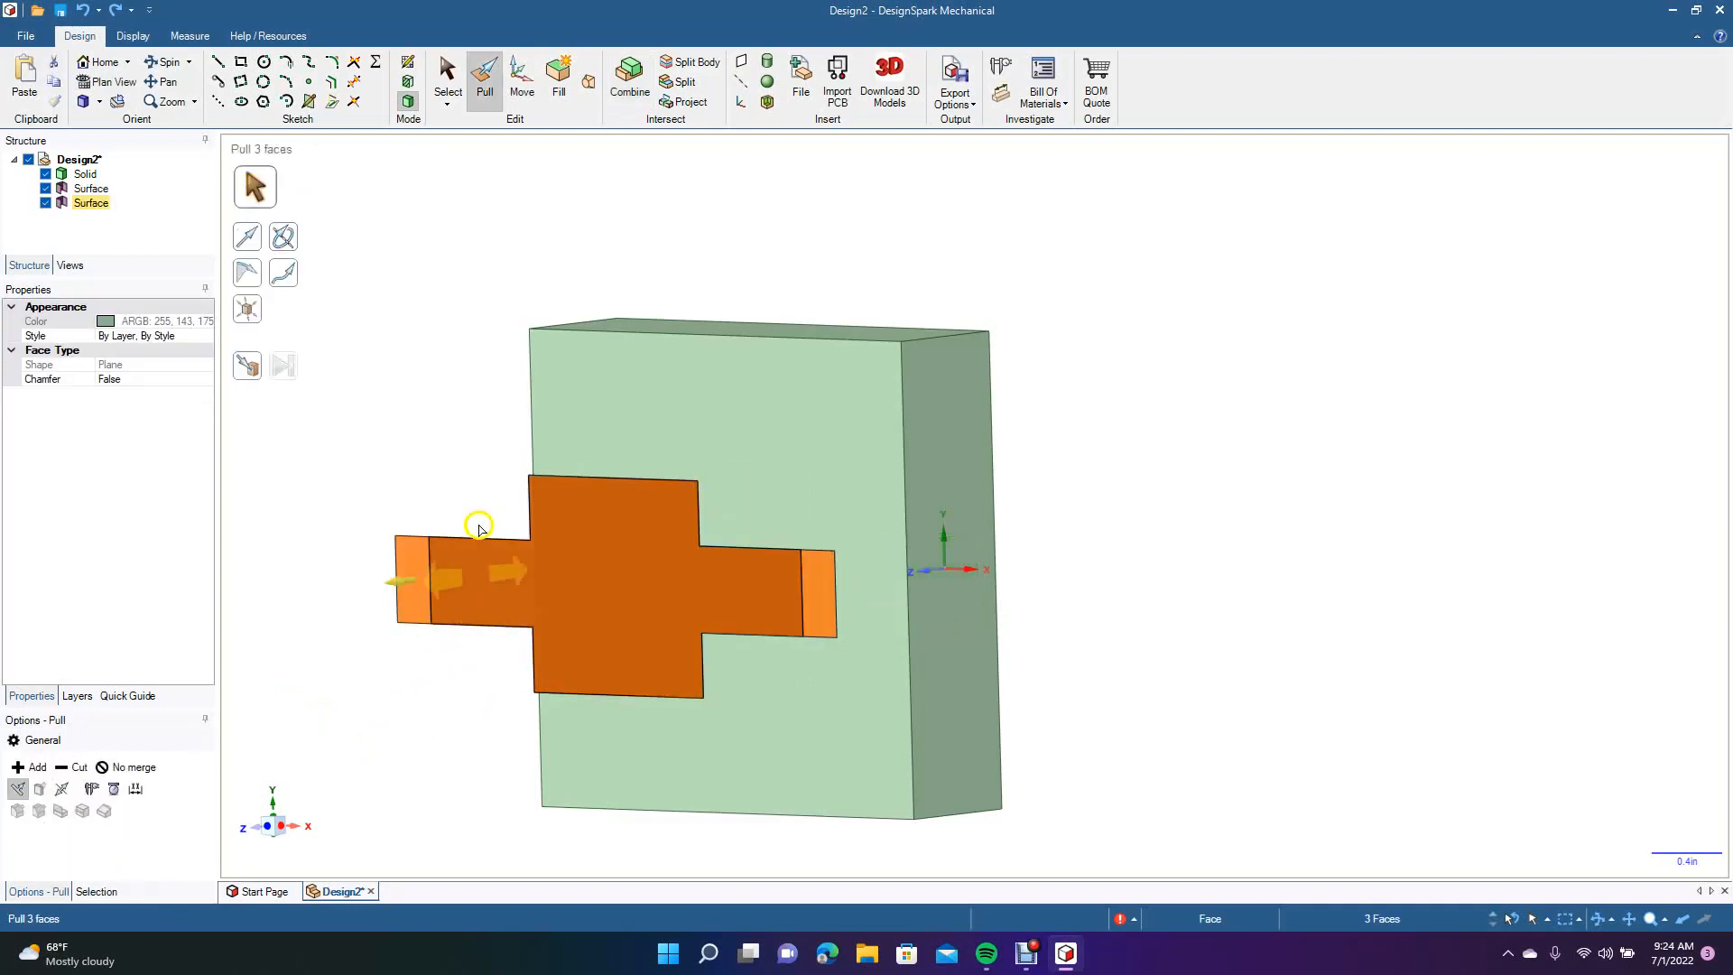
# Move the three cross faces farther from the block and pull them about 0.39 in into a separate solid, with No merge set.
pyautogui.click(521, 91)
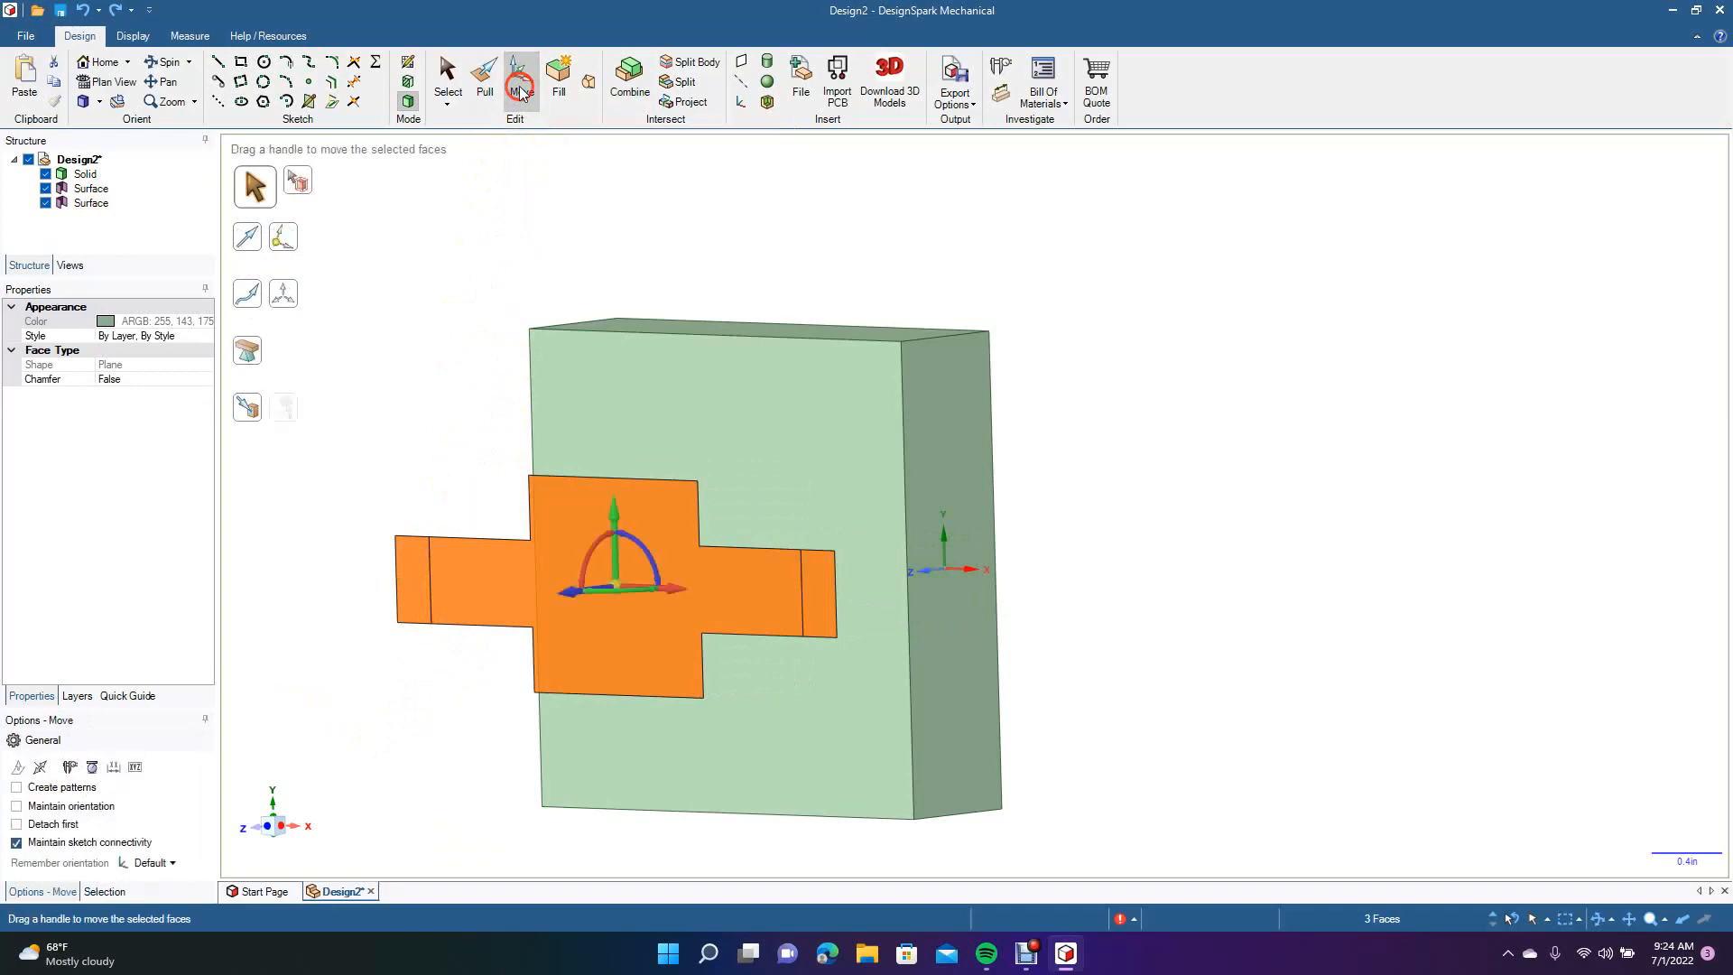
pyautogui.moveTo(580, 596); pyautogui.dragTo(393, 659)
pyautogui.click(476, 81)
pyautogui.moveTo(421, 620); pyautogui.dragTo(467, 611)
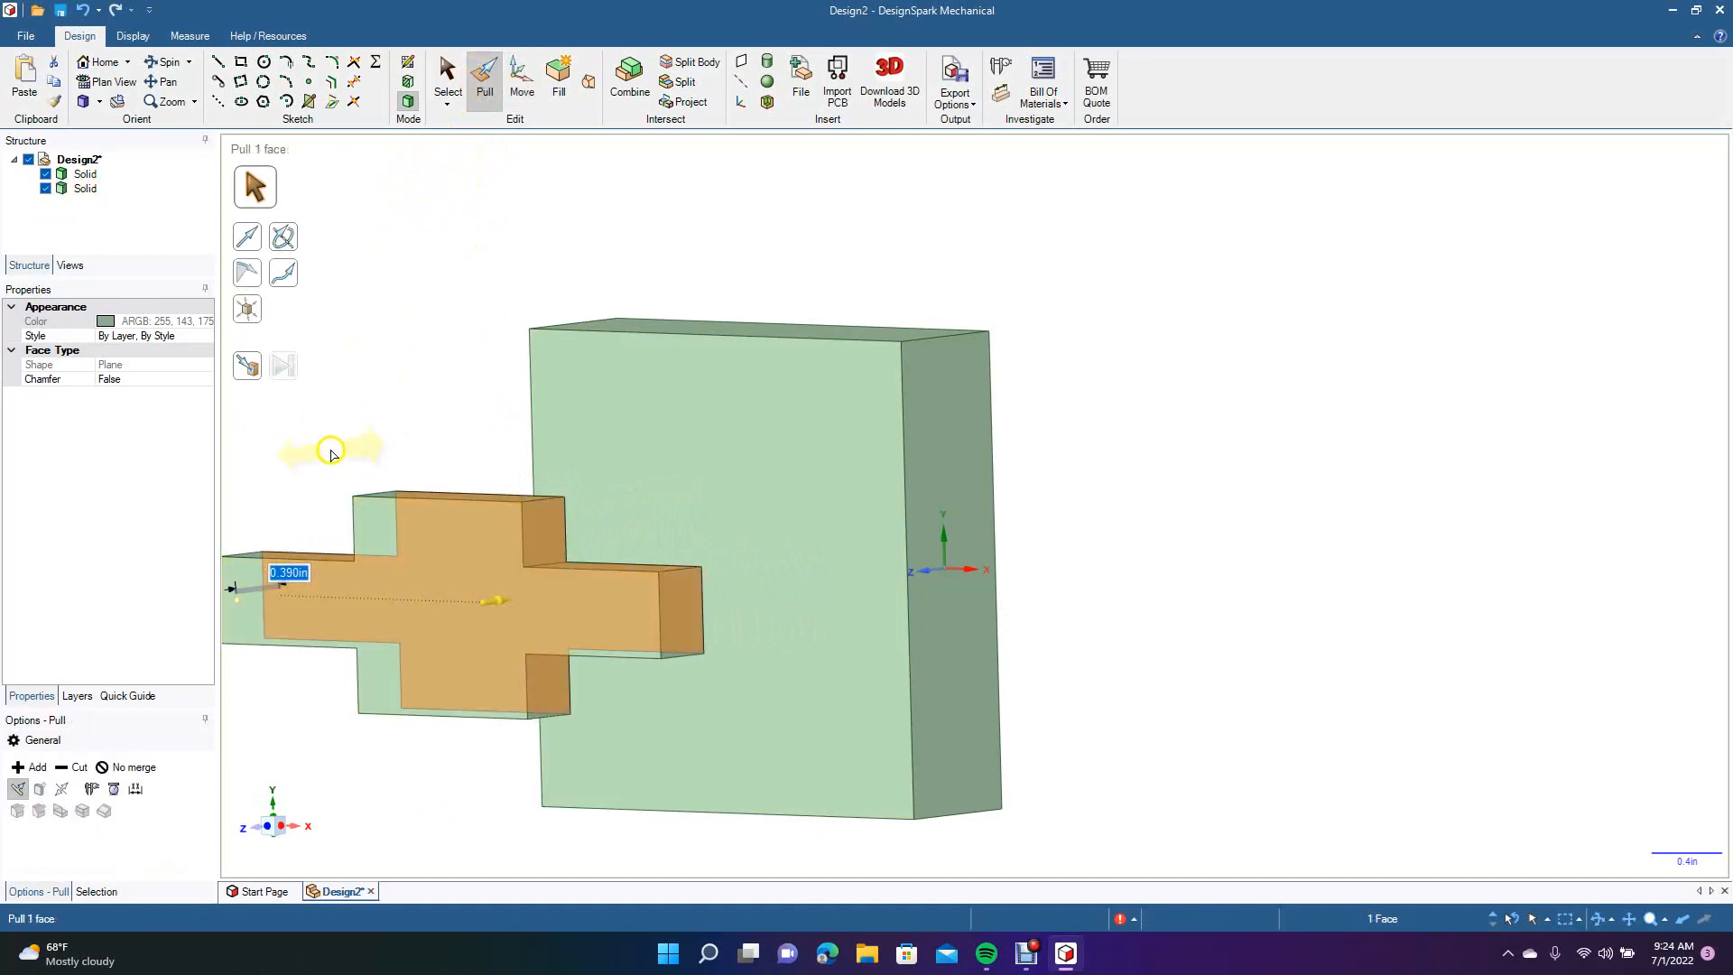
pyautogui.click(131, 770)
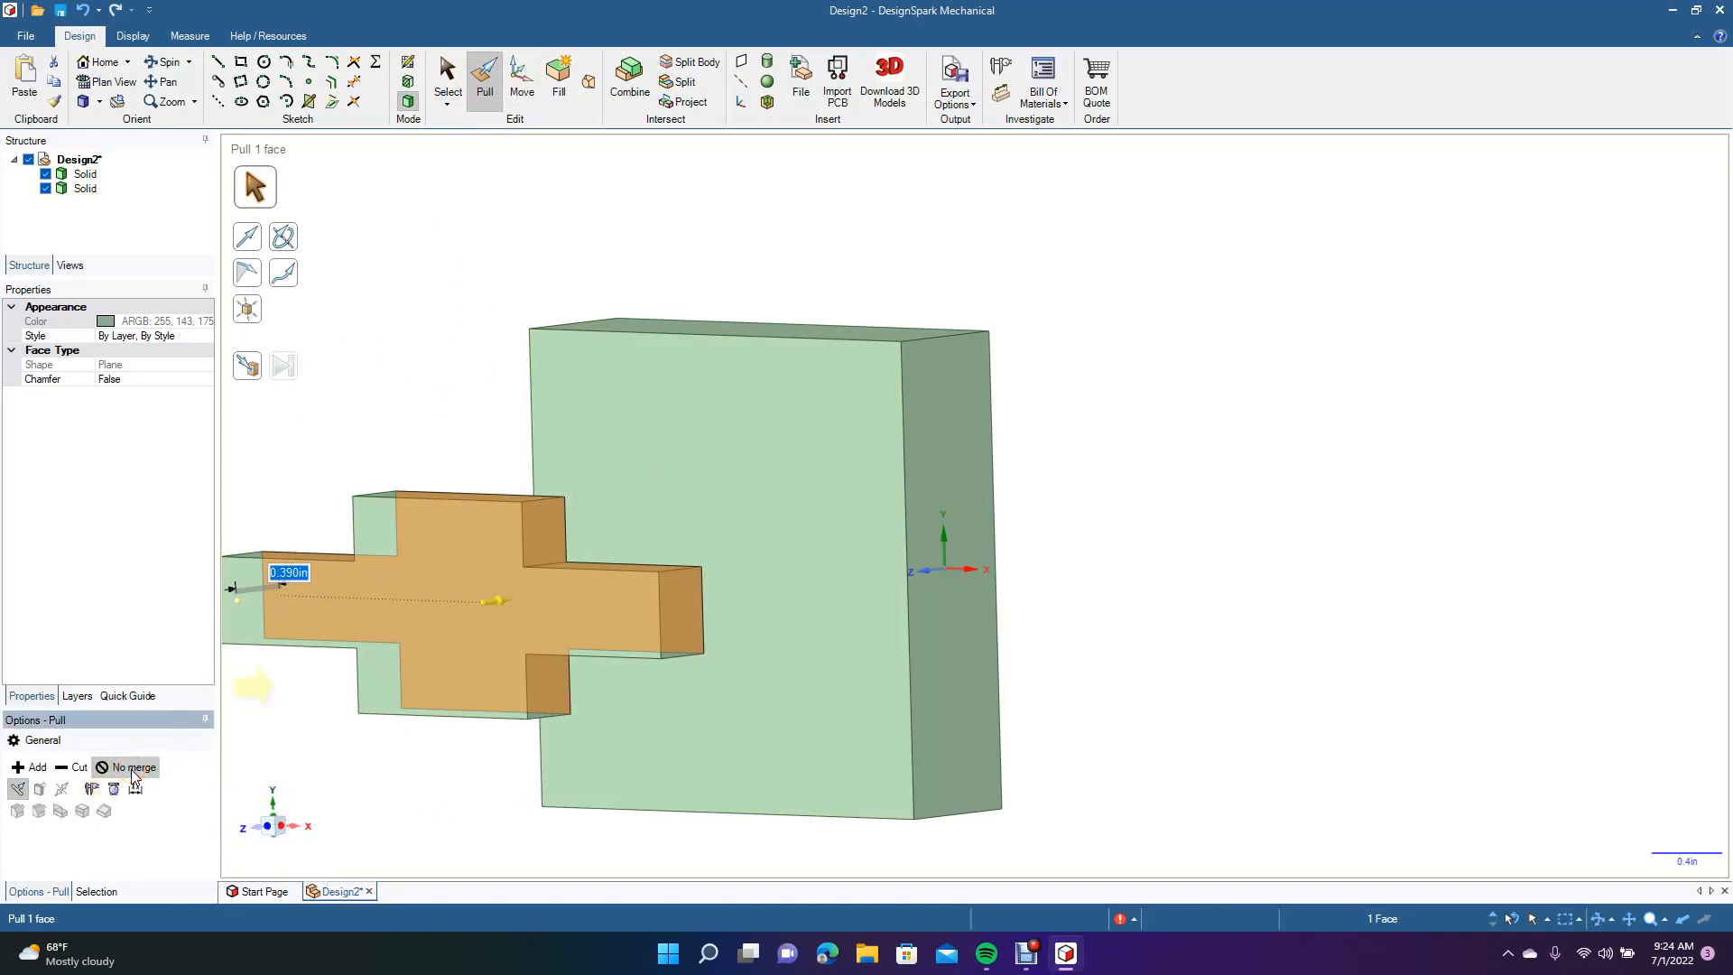
pyautogui.click(449, 571)
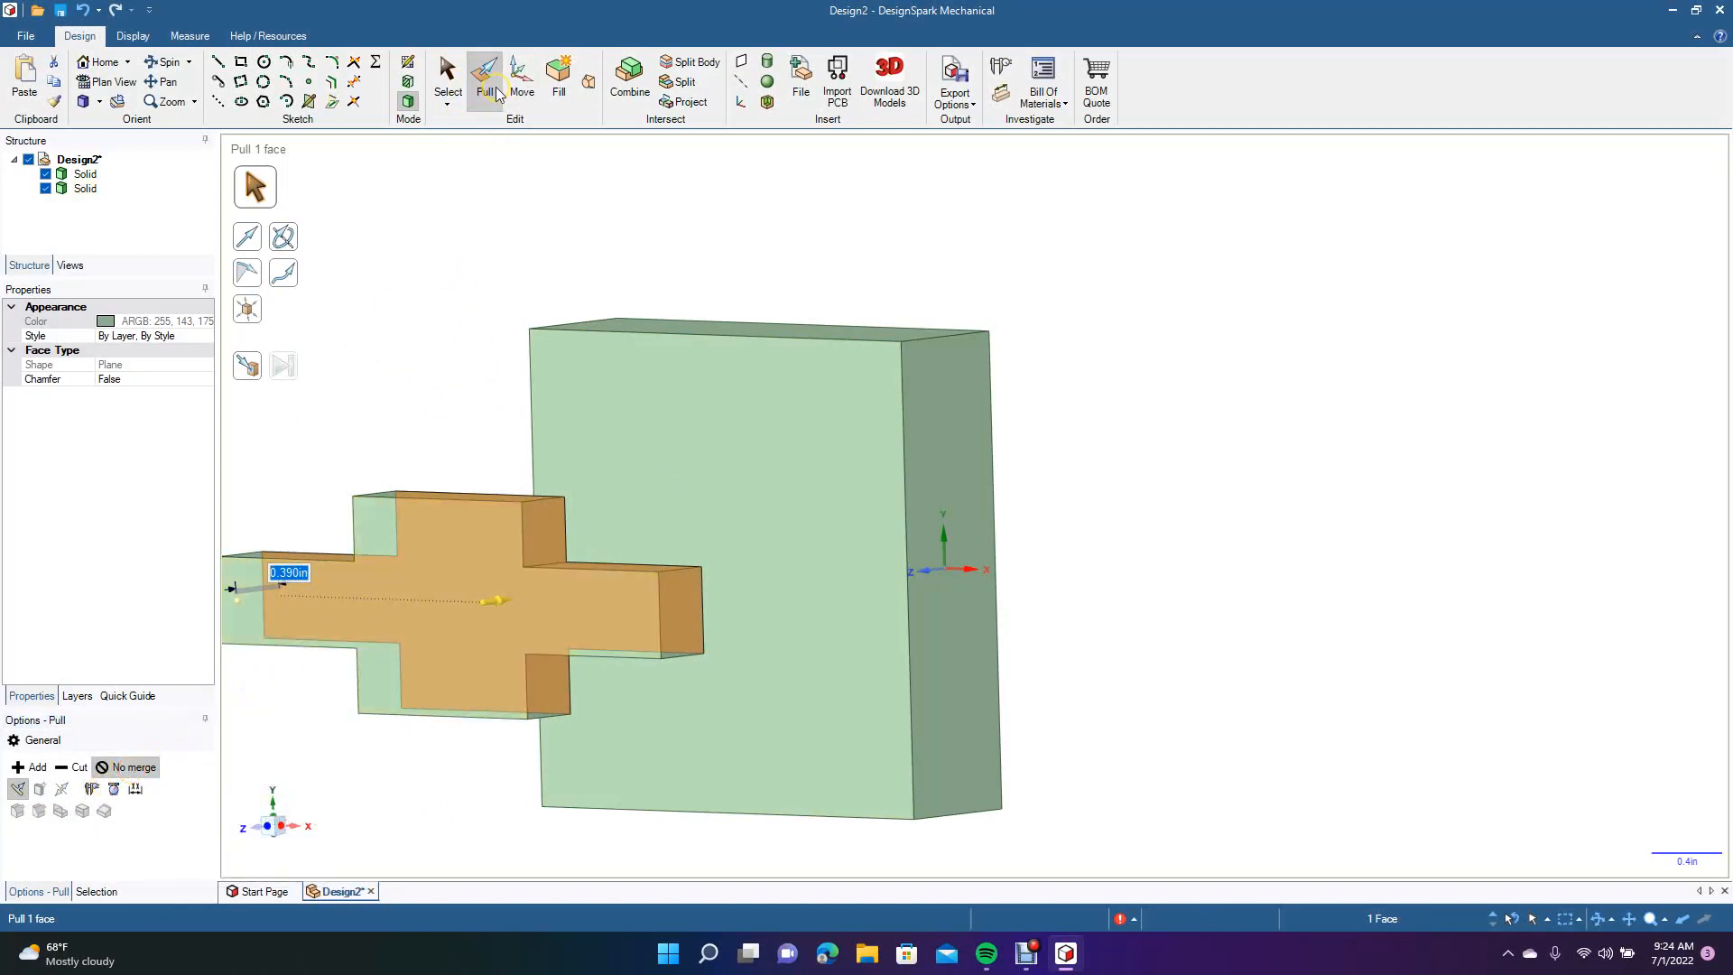
# Move the cross-shaped solid's back face about 0.08 in toward the block to thicken it.
pyautogui.click(521, 80)
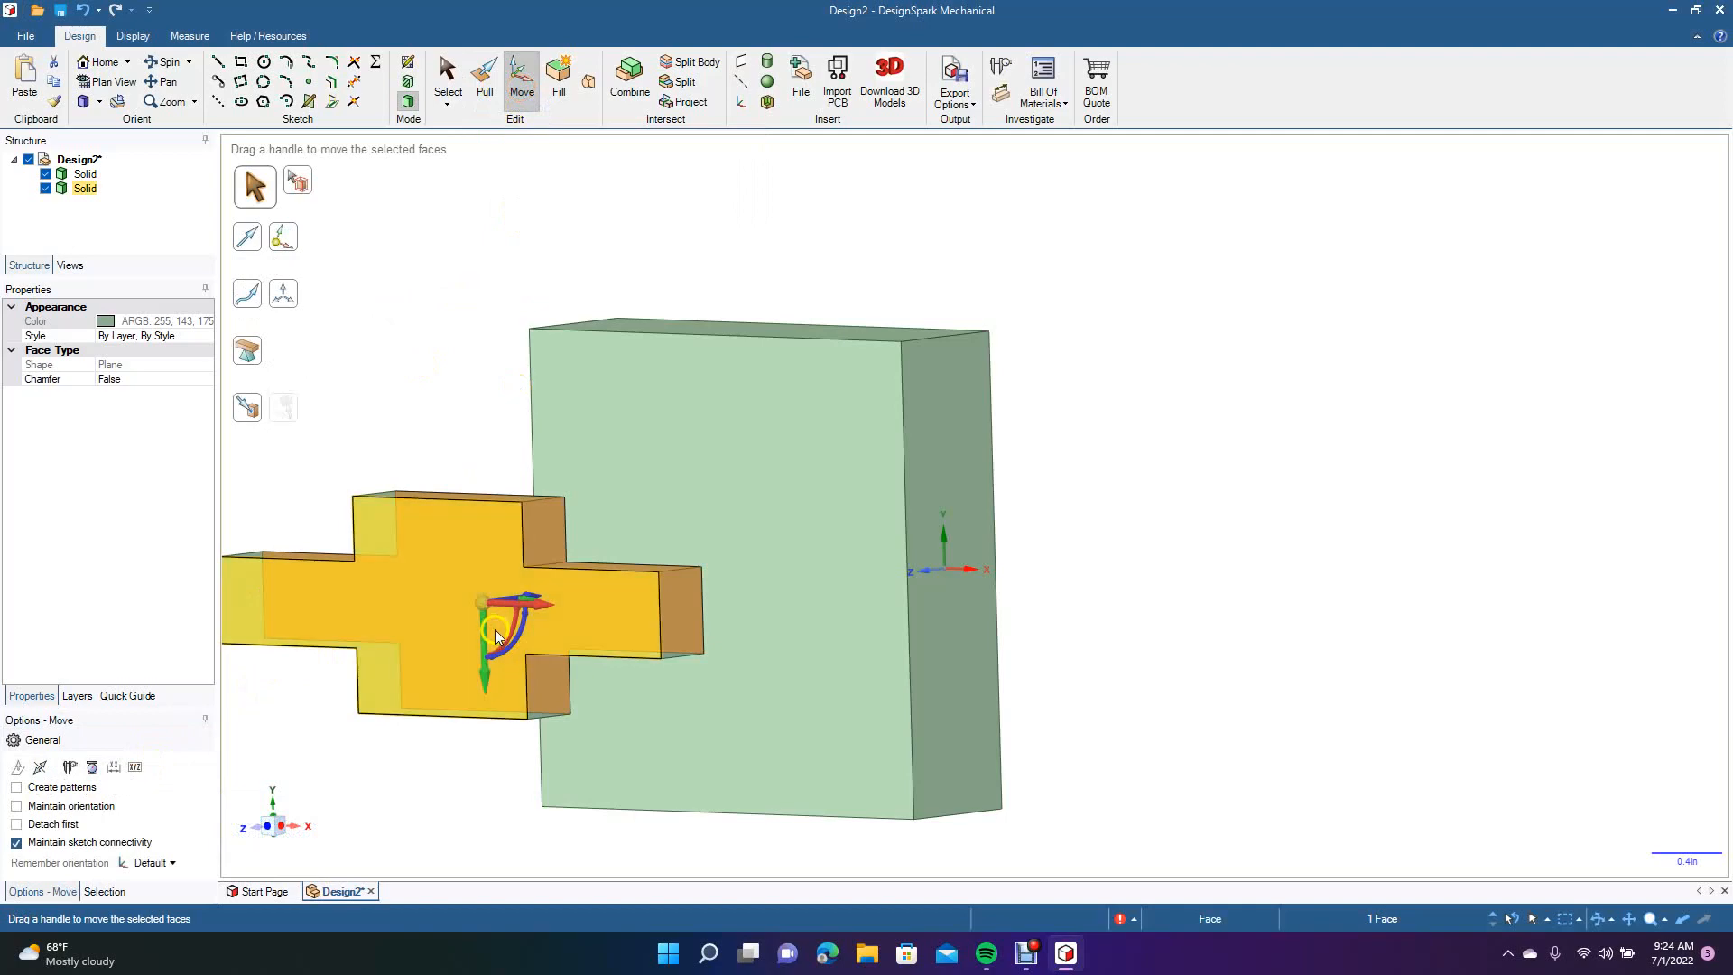
pyautogui.moveTo(512, 600)
pyautogui.mouseDown()
pyautogui.moveTo(750, 586)
pyautogui.moveTo(479, 614)
pyautogui.moveTo(532, 616)
pyautogui.mouseUp()
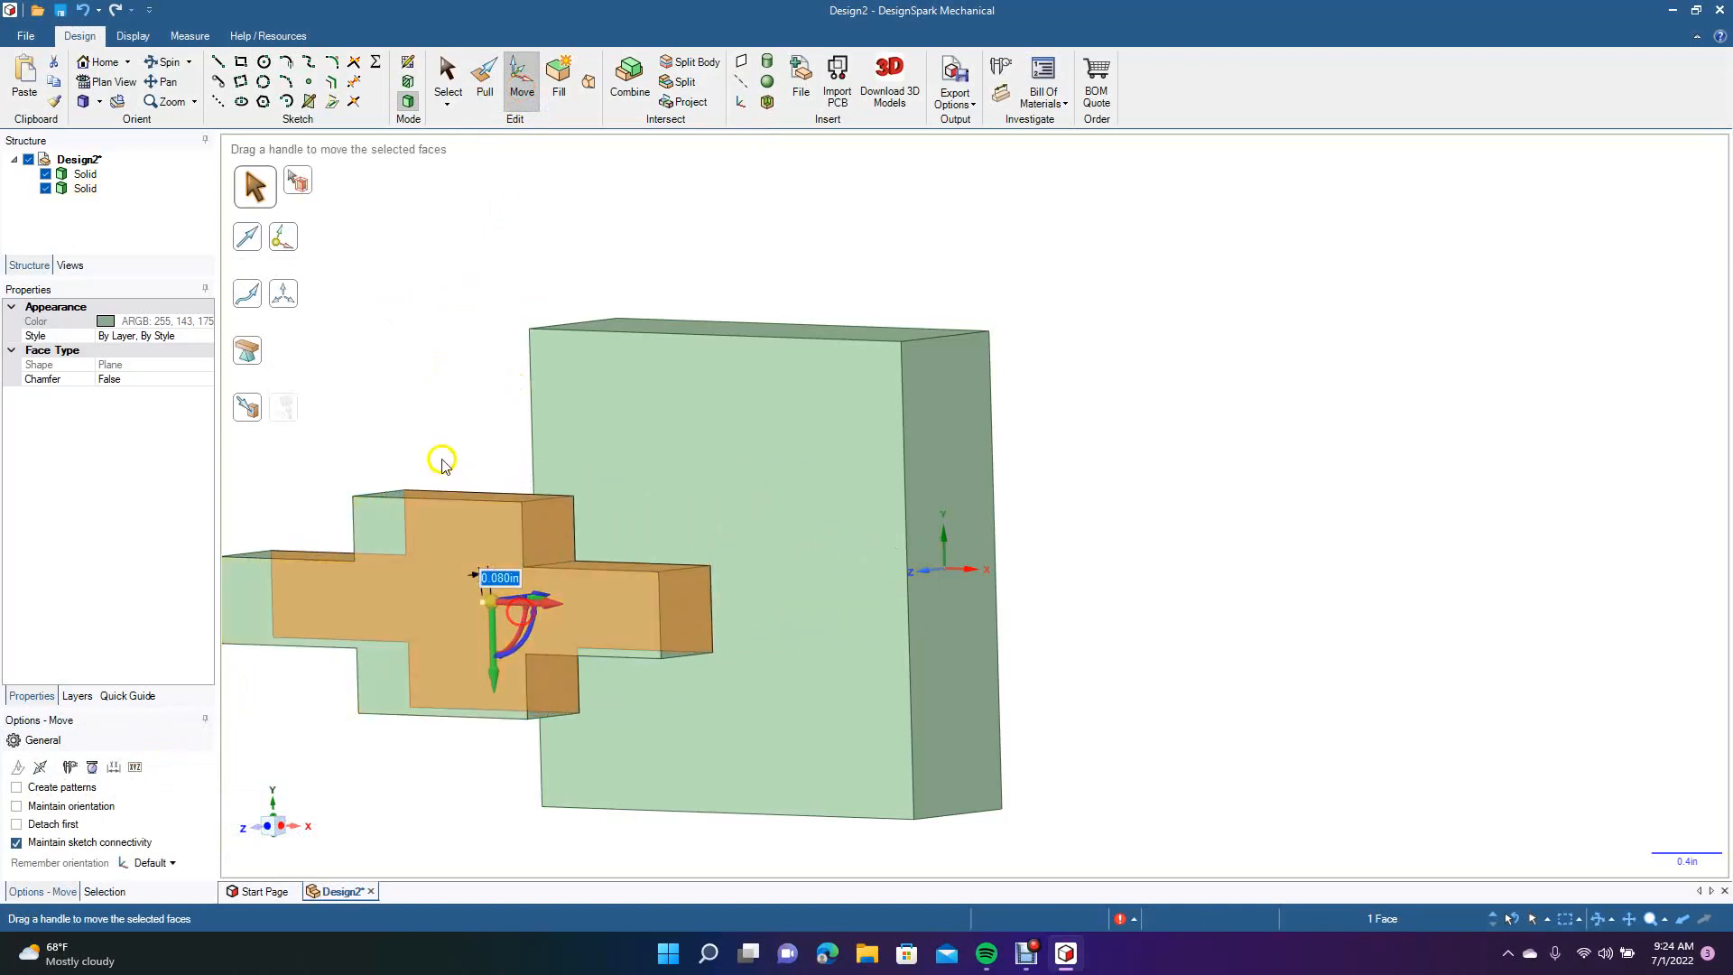
pyautogui.click(438, 456)
# Select the whole cross-shaped solid and move it about 2.3 in back into the block.
pyautogui.click(469, 576)
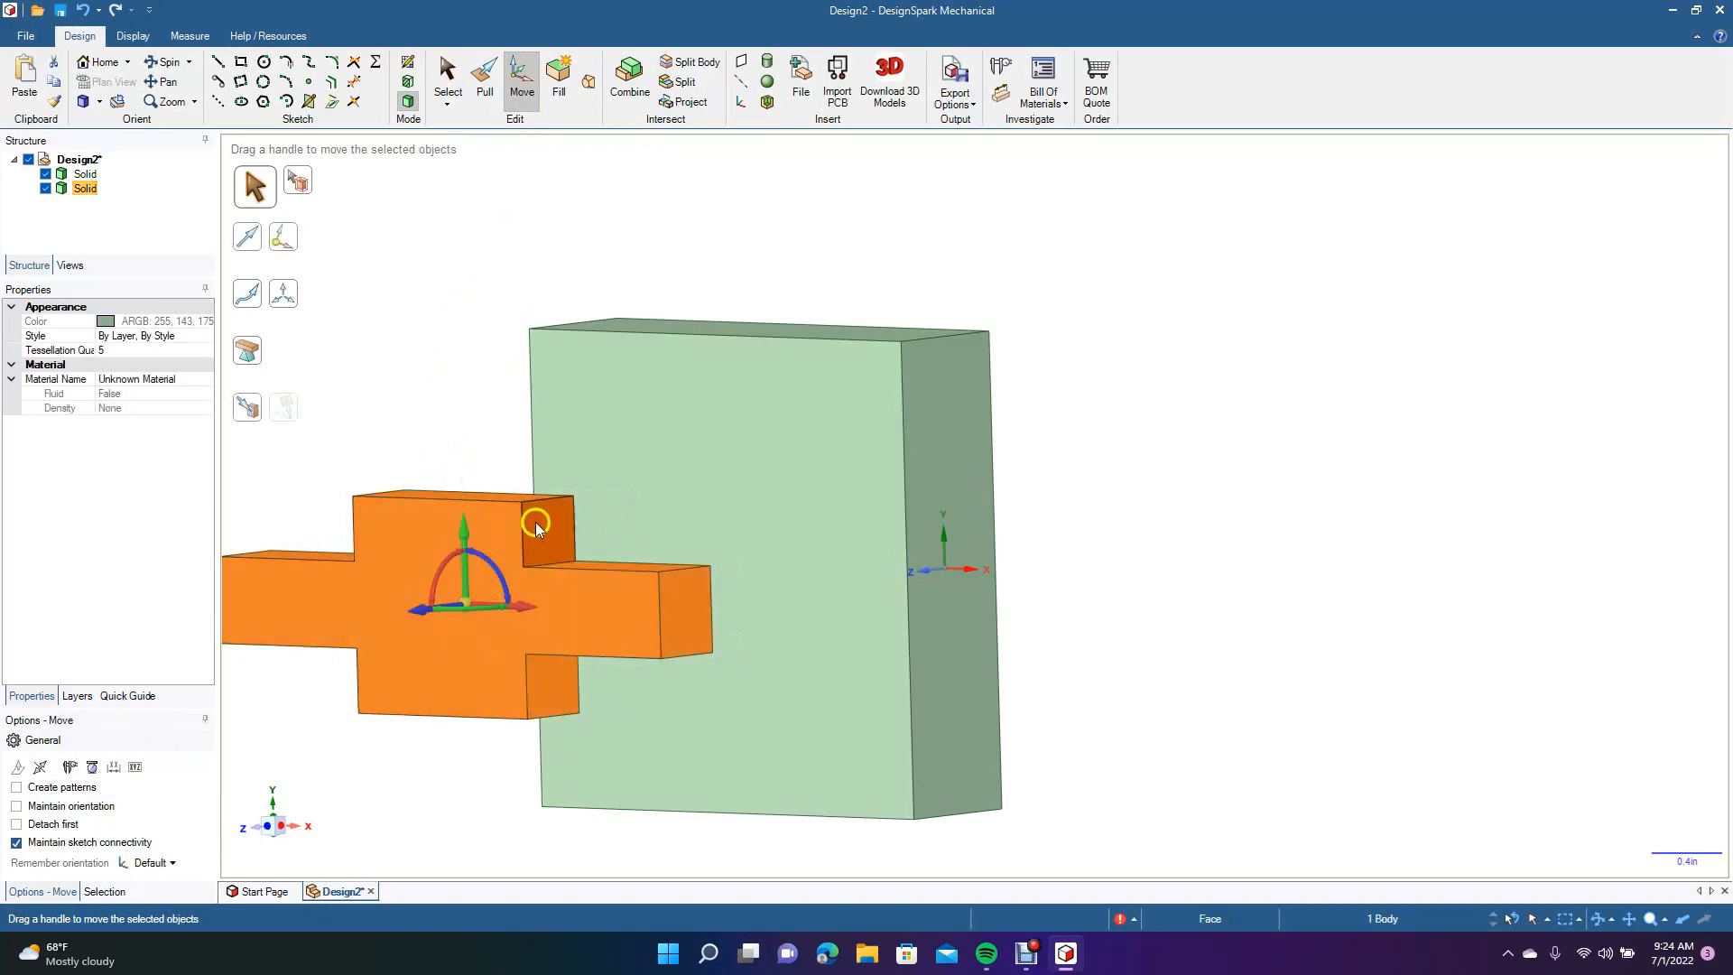
pyautogui.moveTo(521, 611); pyautogui.dragTo(650, 603)
pyautogui.moveTo(542, 619); pyautogui.dragTo(787, 619)
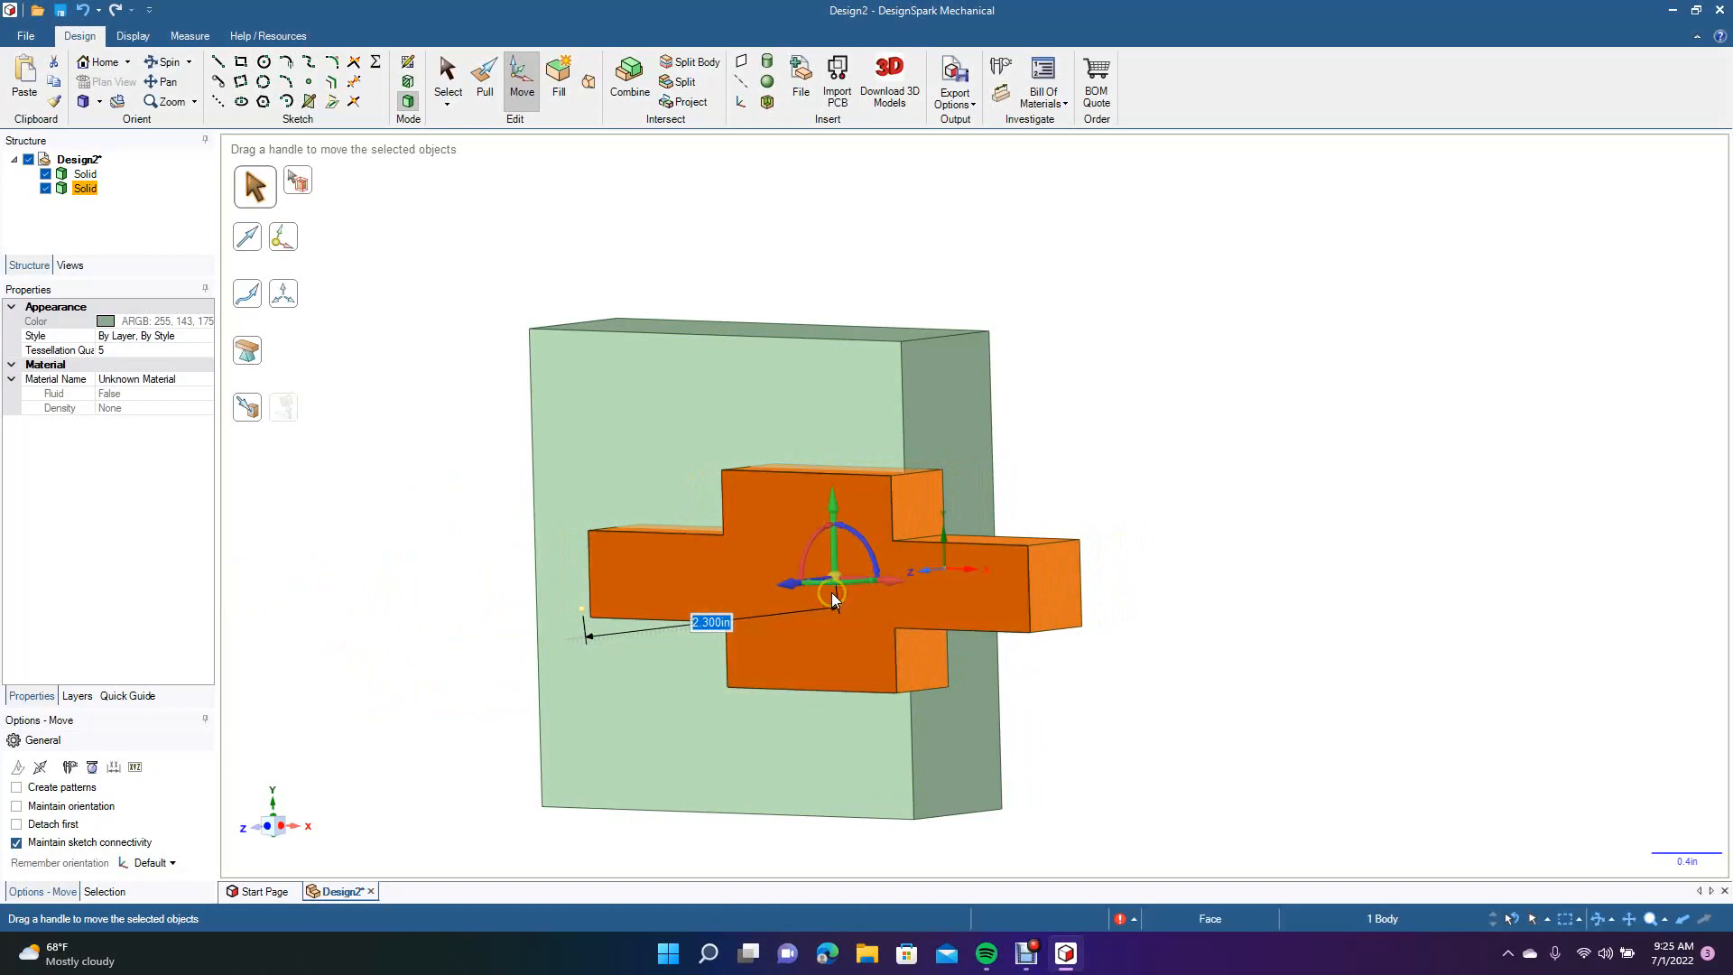
# Shift the cross-shaped solid about 0.73 in sideways so both arms extend past the block's sides.
pyautogui.click(164, 60)
pyautogui.moveTo(314, 441); pyautogui.dragTo(437, 491)
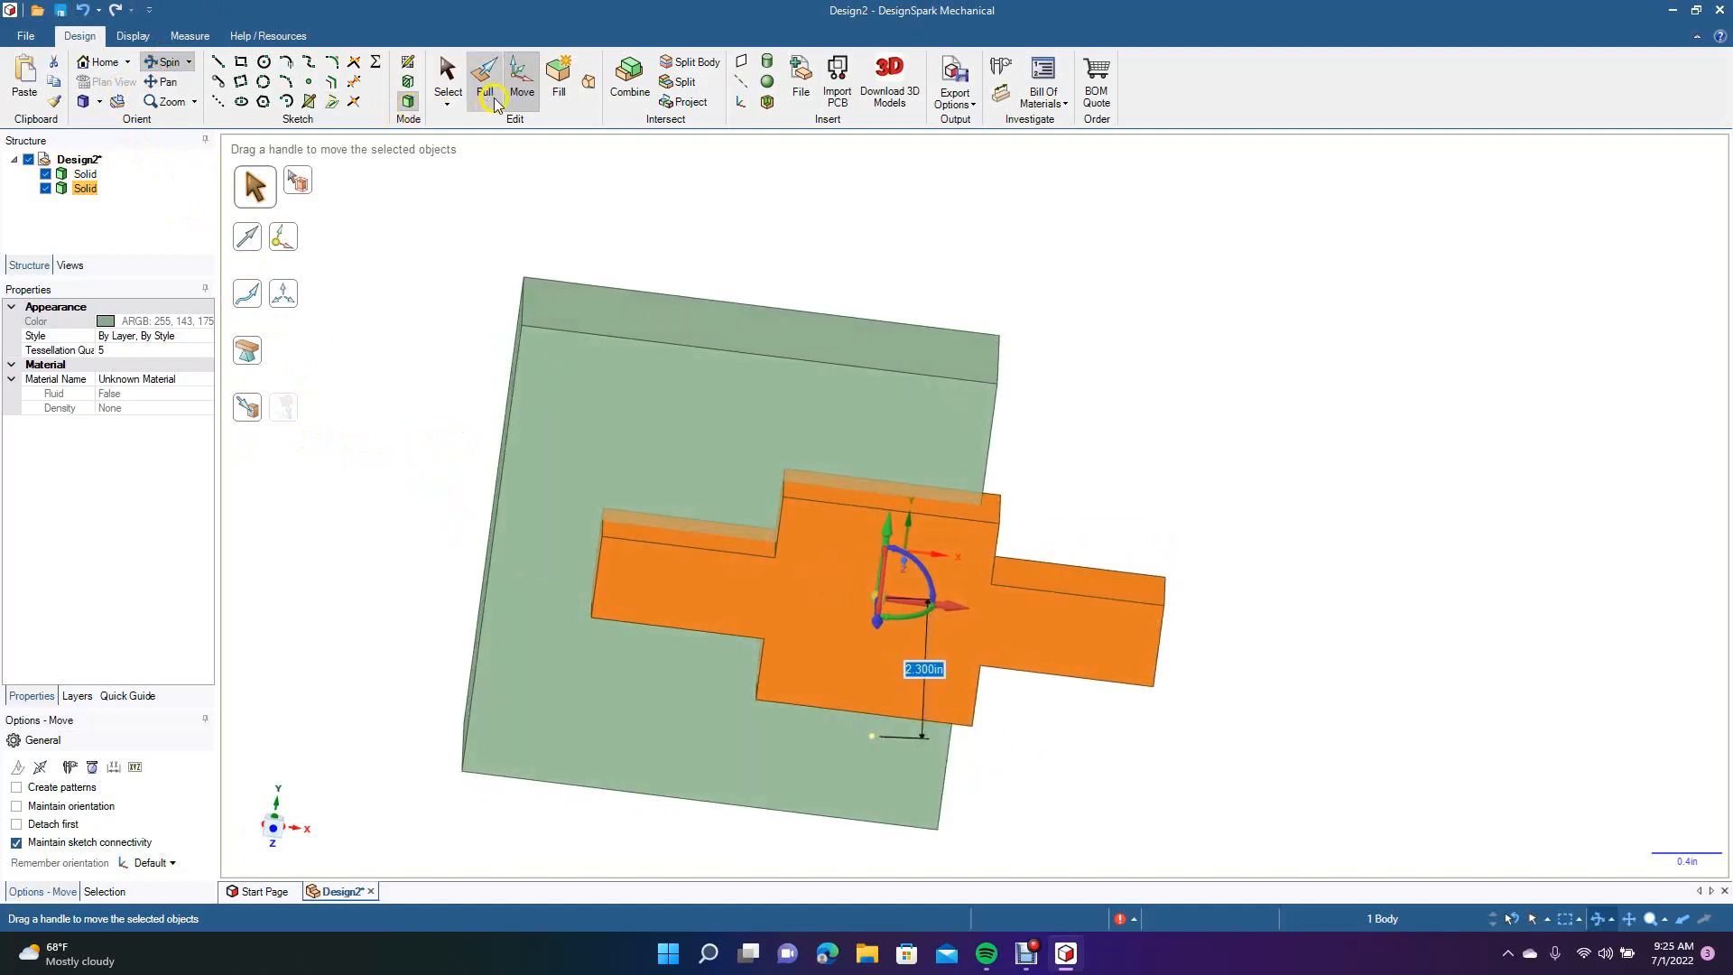
pyautogui.click(975, 630)
pyautogui.moveTo(955, 609); pyautogui.dragTo(829, 611)
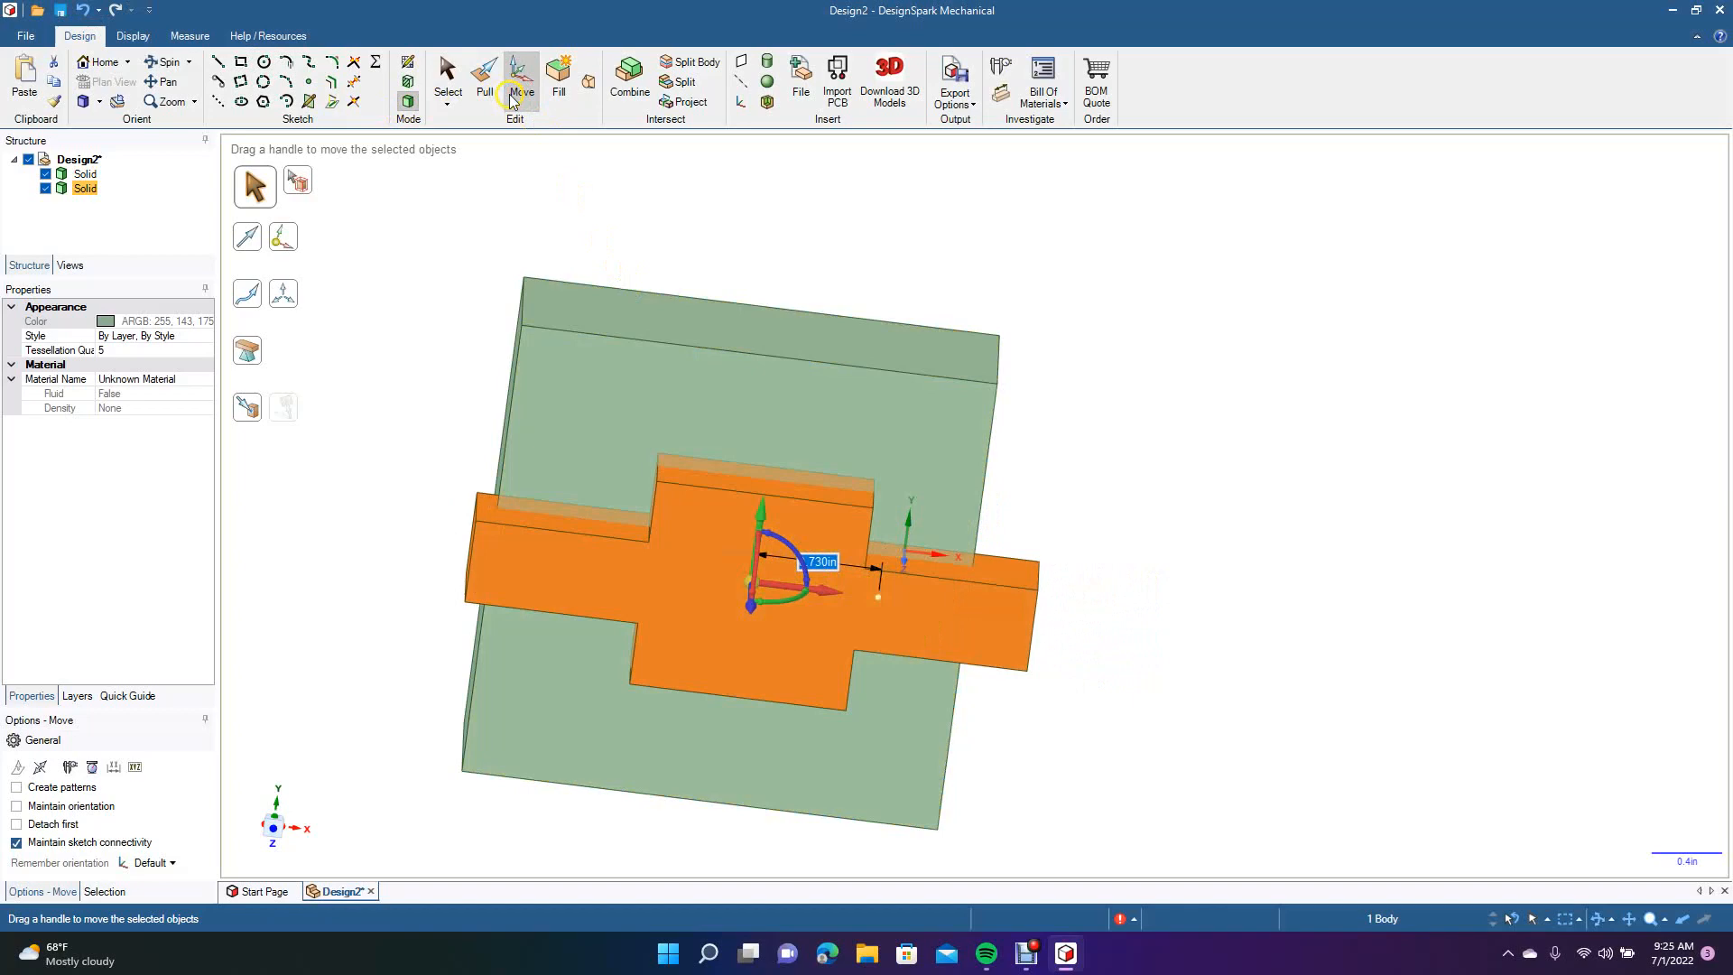
# Combine the cross-shaped solid with the block as cutter, keeping the cutter, and remove the cross region outside the block.
pyautogui.click(620, 95)
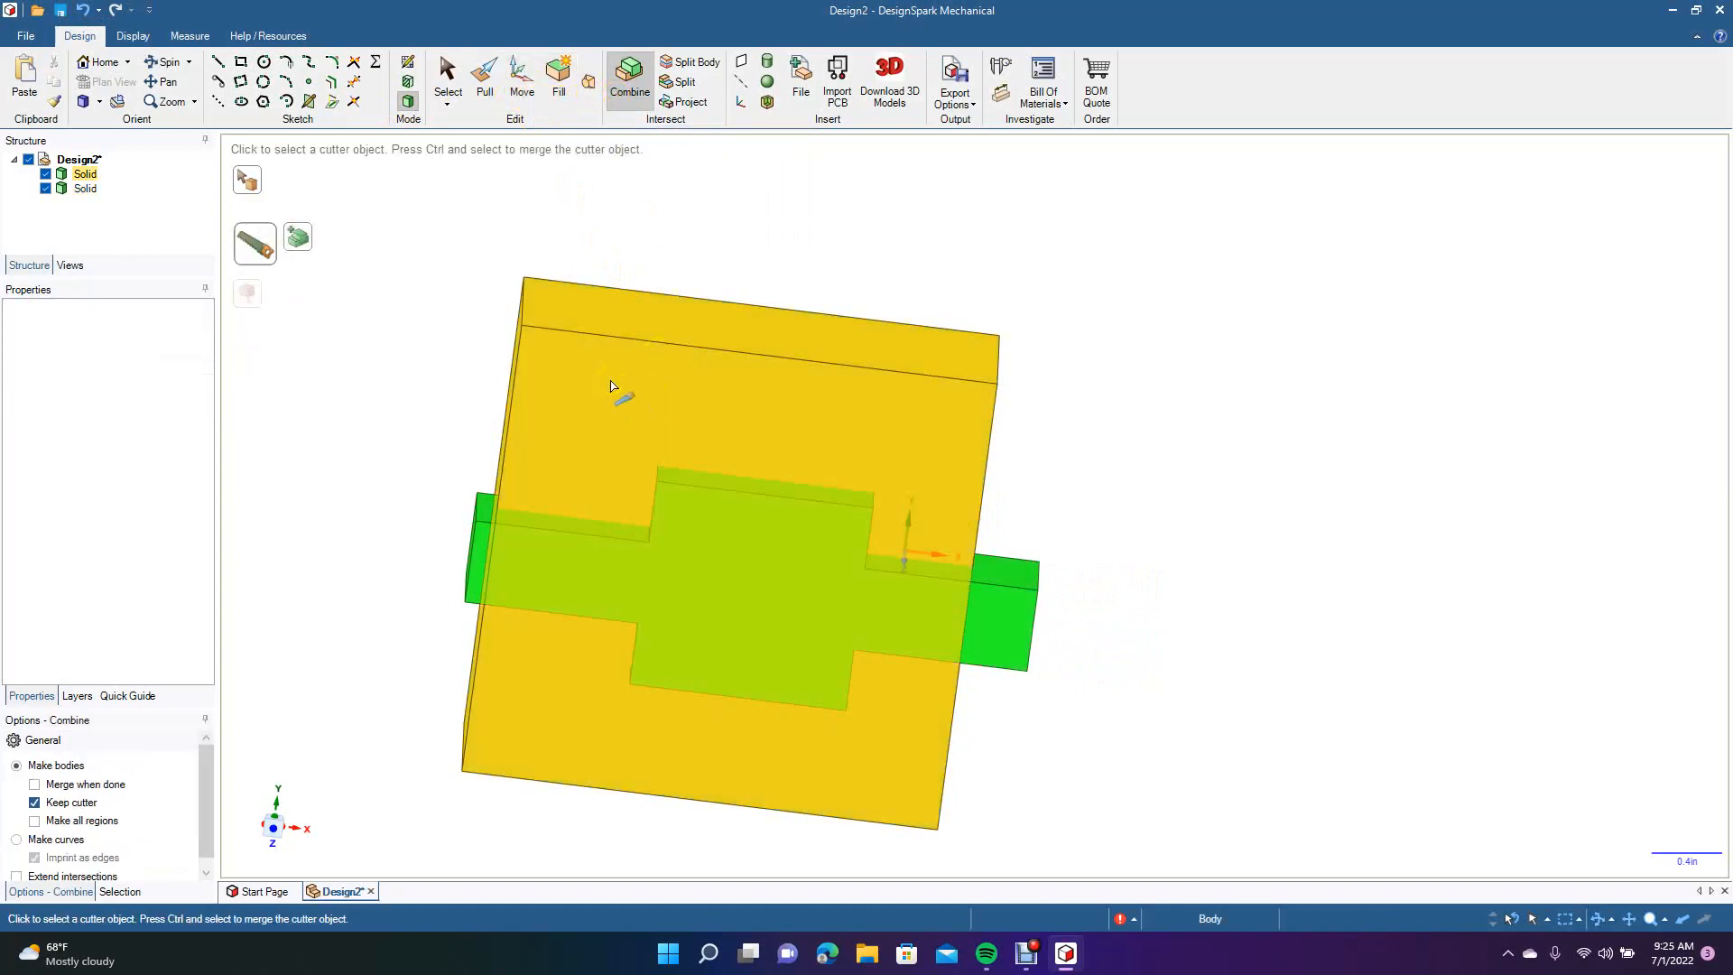
pyautogui.click(611, 385)
pyautogui.click(677, 571)
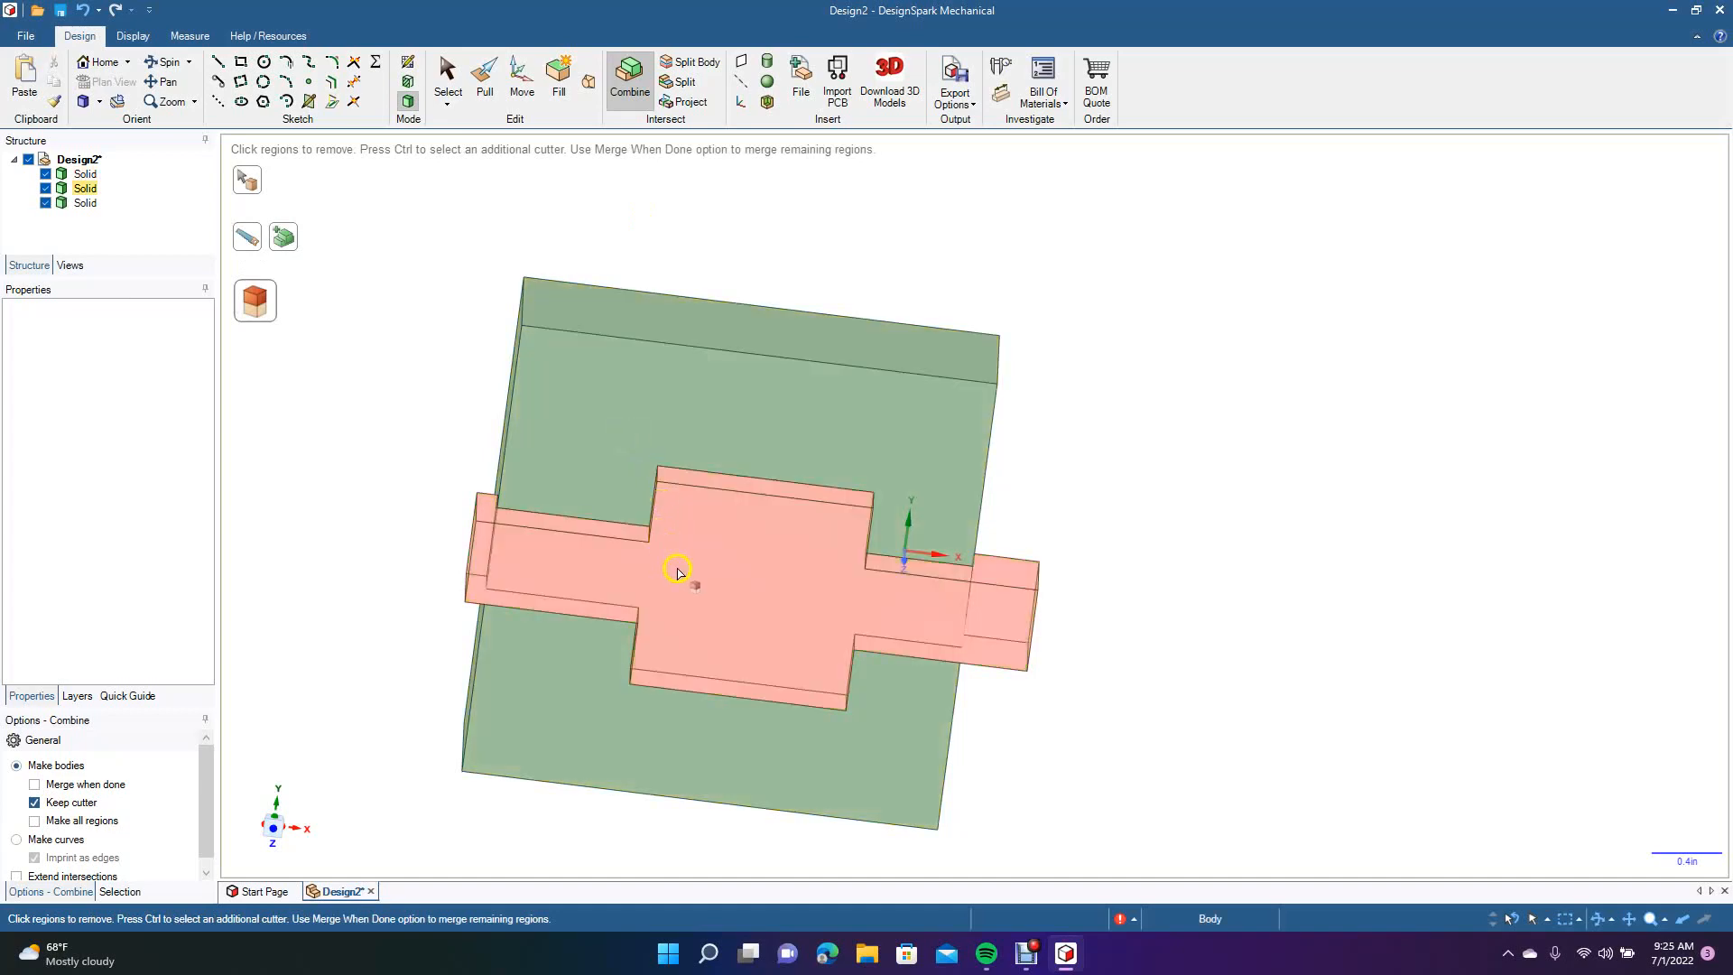
pyautogui.click(679, 573)
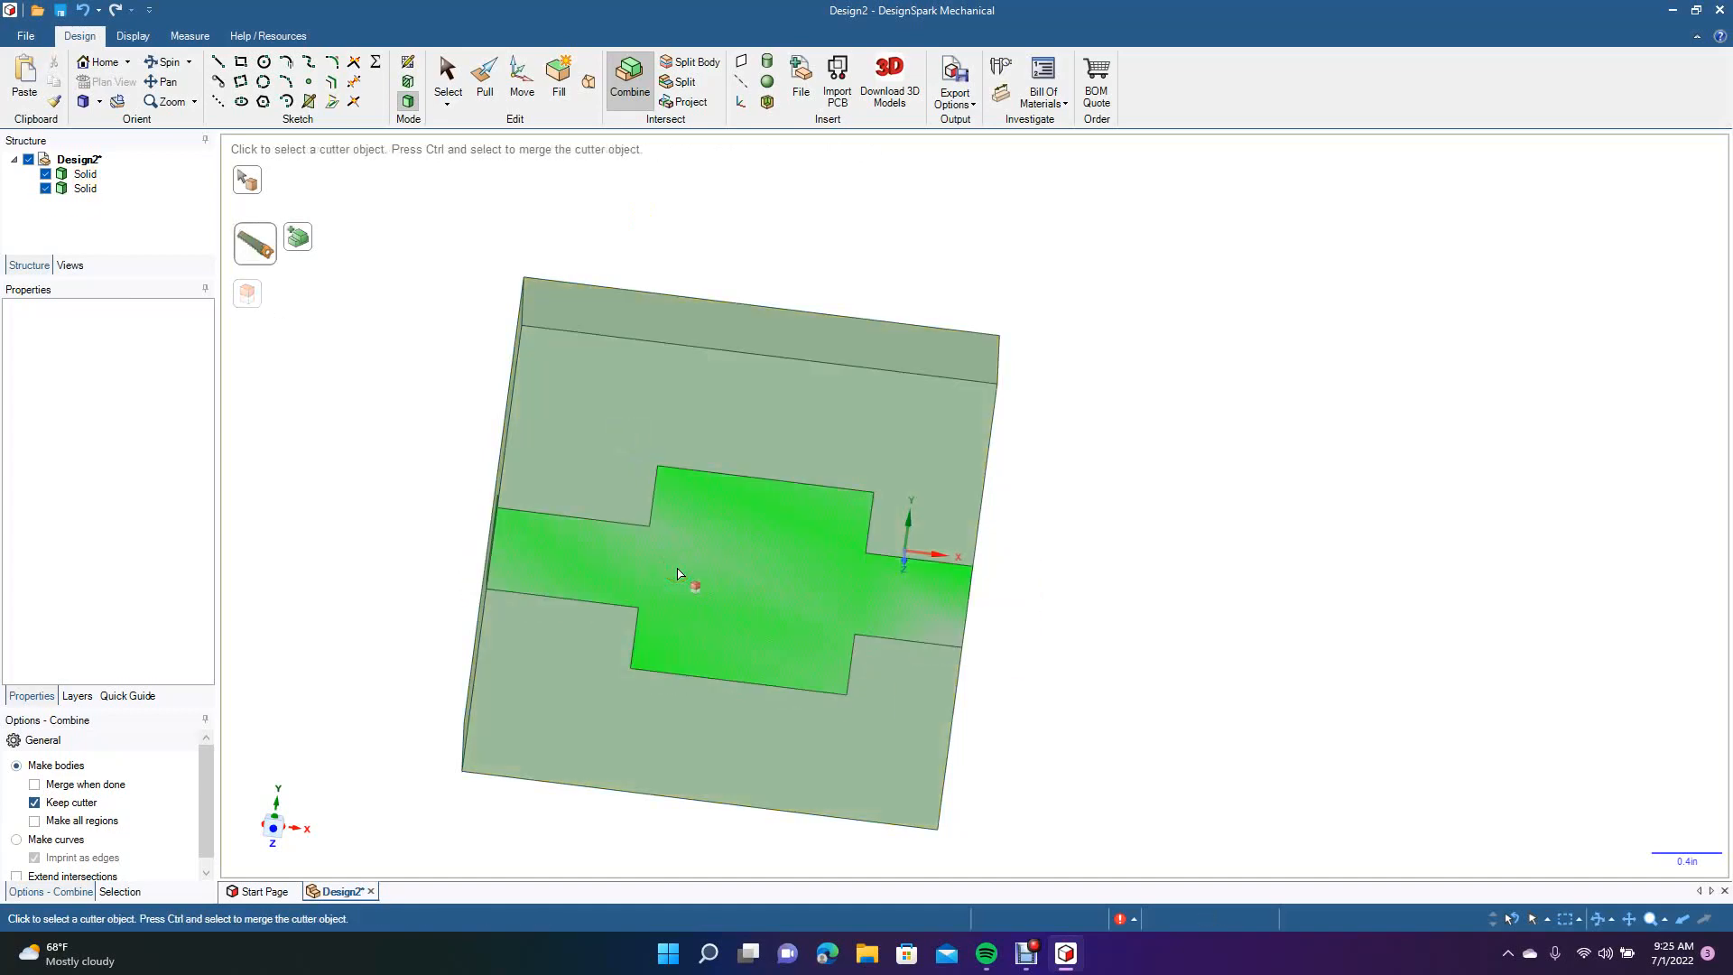
pyautogui.click(622, 566)
pyautogui.click(627, 418)
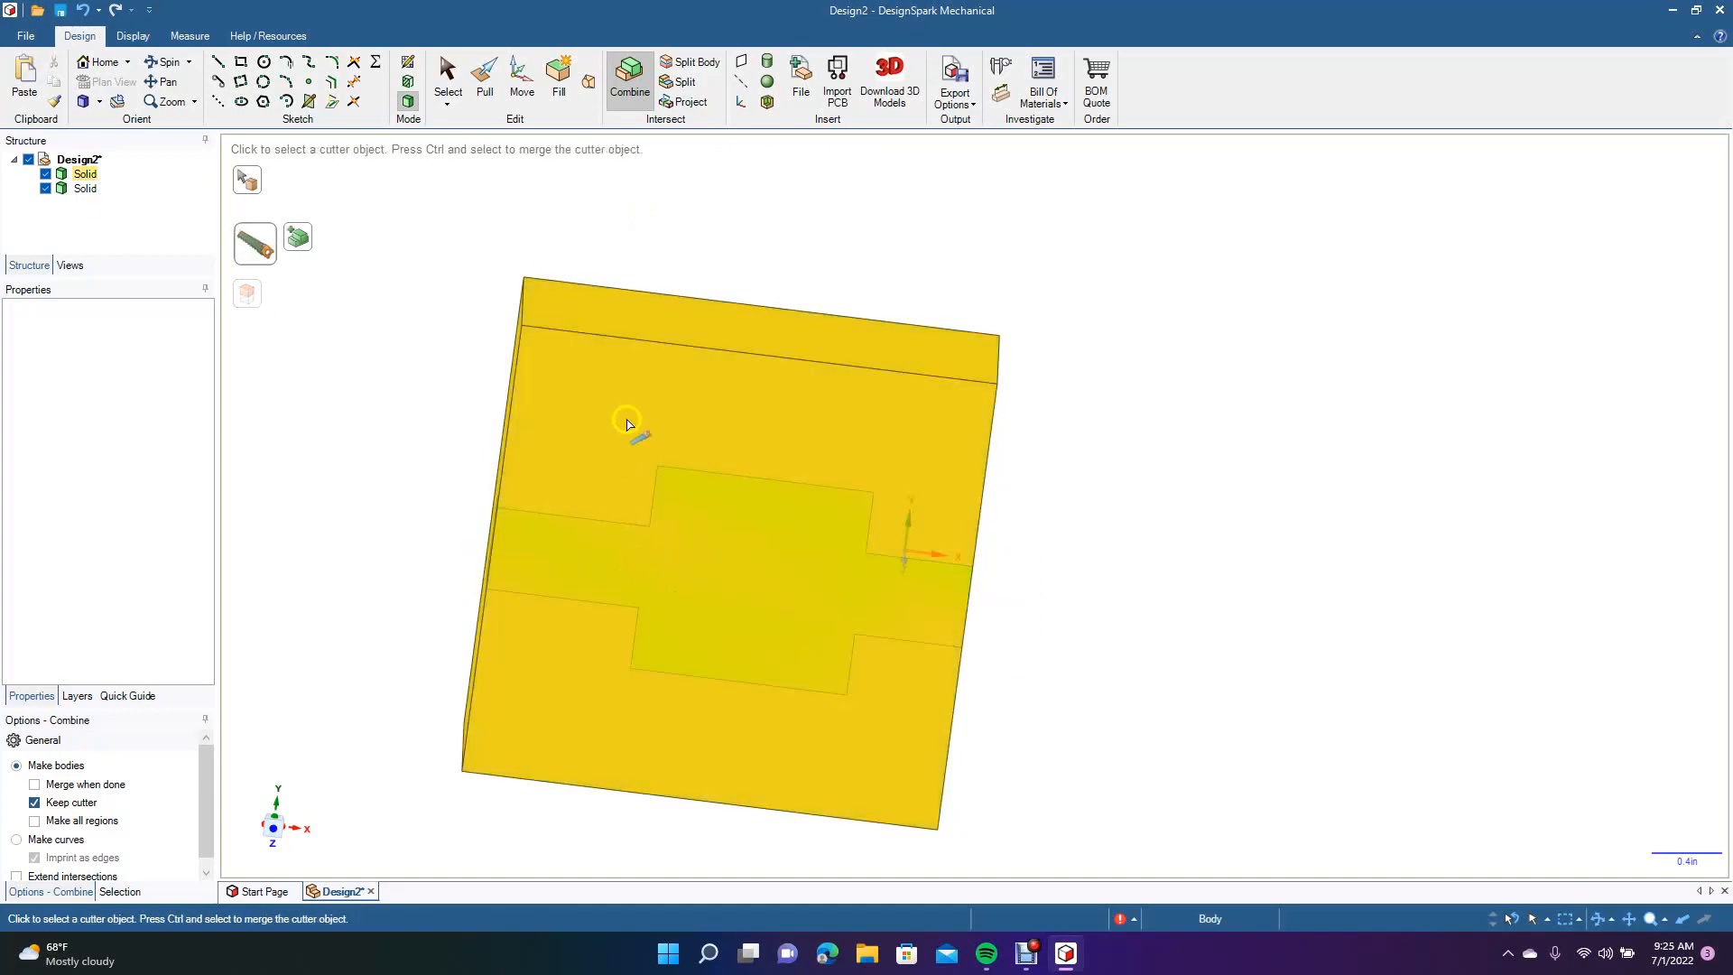
# Use Pull on the front of the block so the cross stands slightly proud of the surrounding face.
pyautogui.click(167, 62)
pyautogui.moveTo(271, 343); pyautogui.dragTo(283, 305)
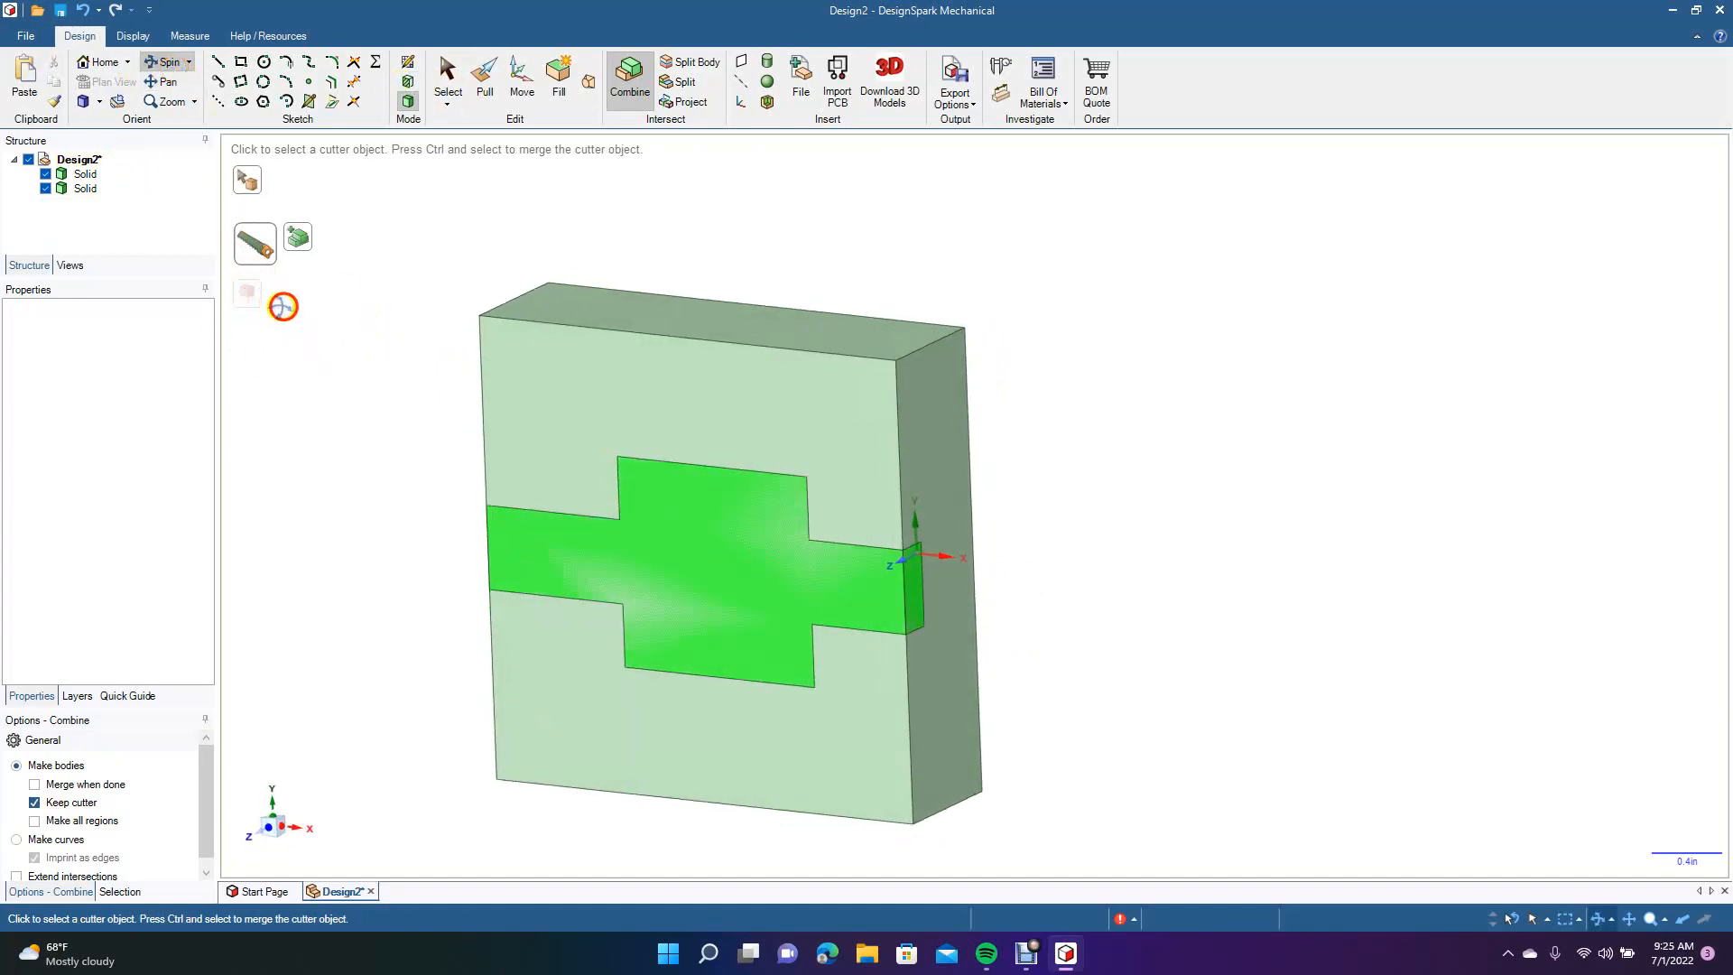
pyautogui.click(83, 189)
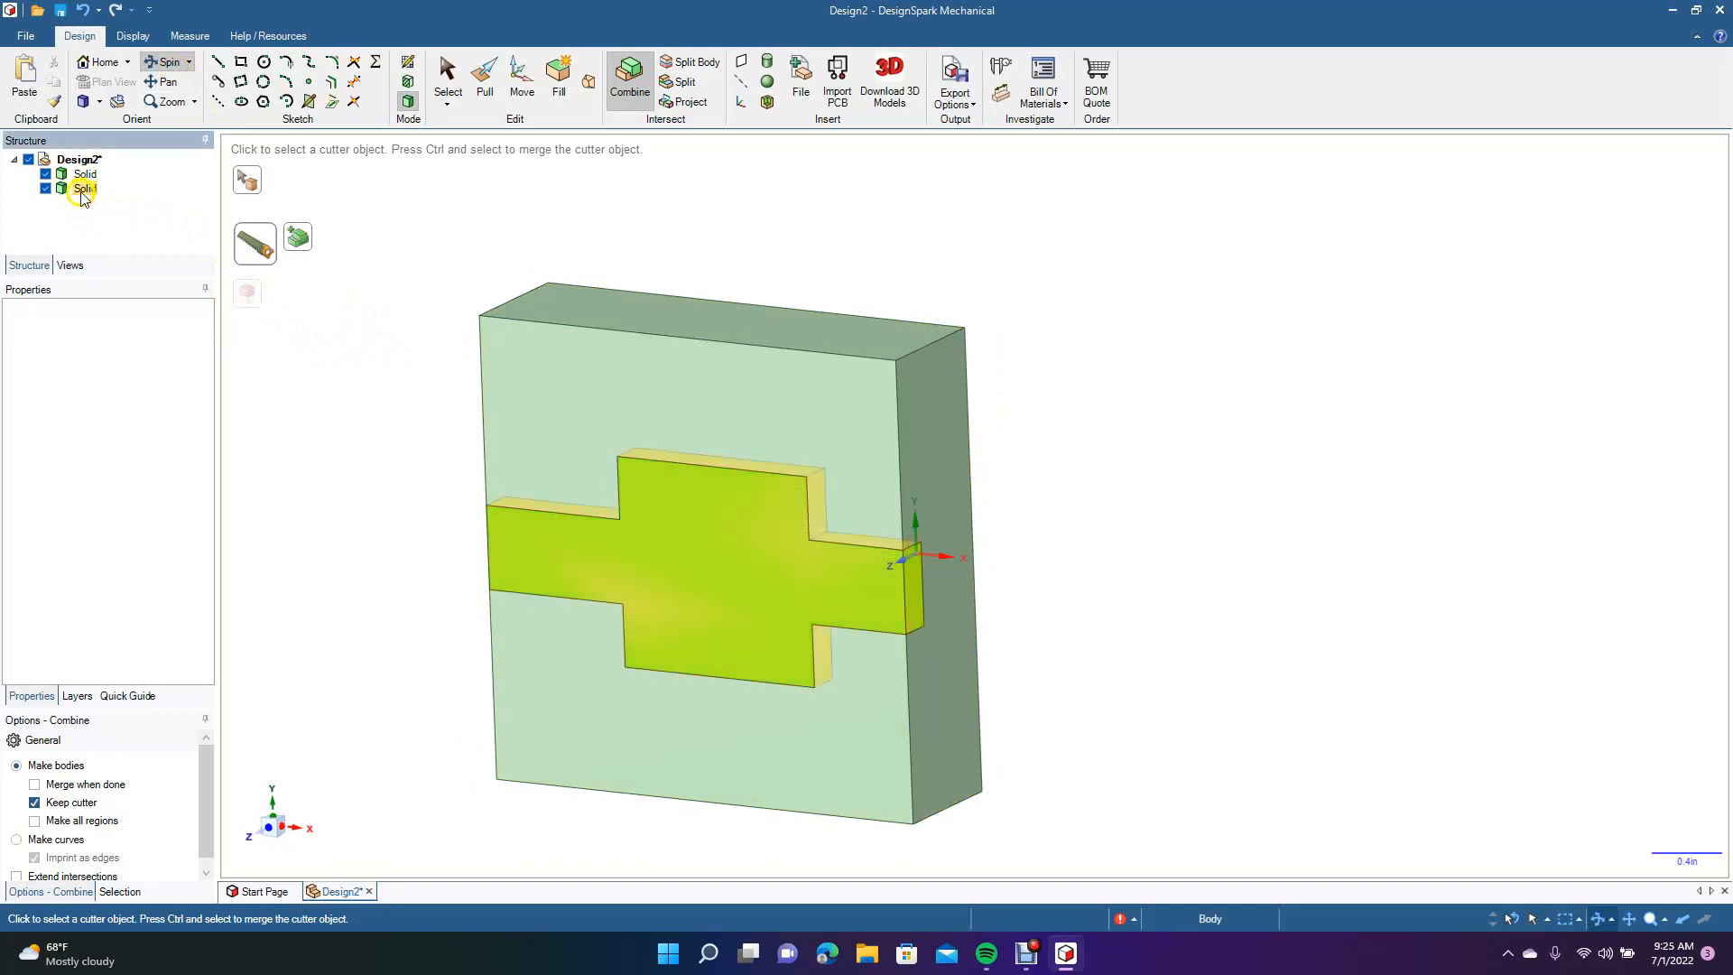
pyautogui.click(485, 81)
pyautogui.click(692, 494)
pyautogui.moveTo(688, 546)
pyautogui.mouseDown()
pyautogui.moveTo(721, 533)
pyautogui.moveTo(704, 548)
pyautogui.mouseUp()
pyautogui.click(703, 552)
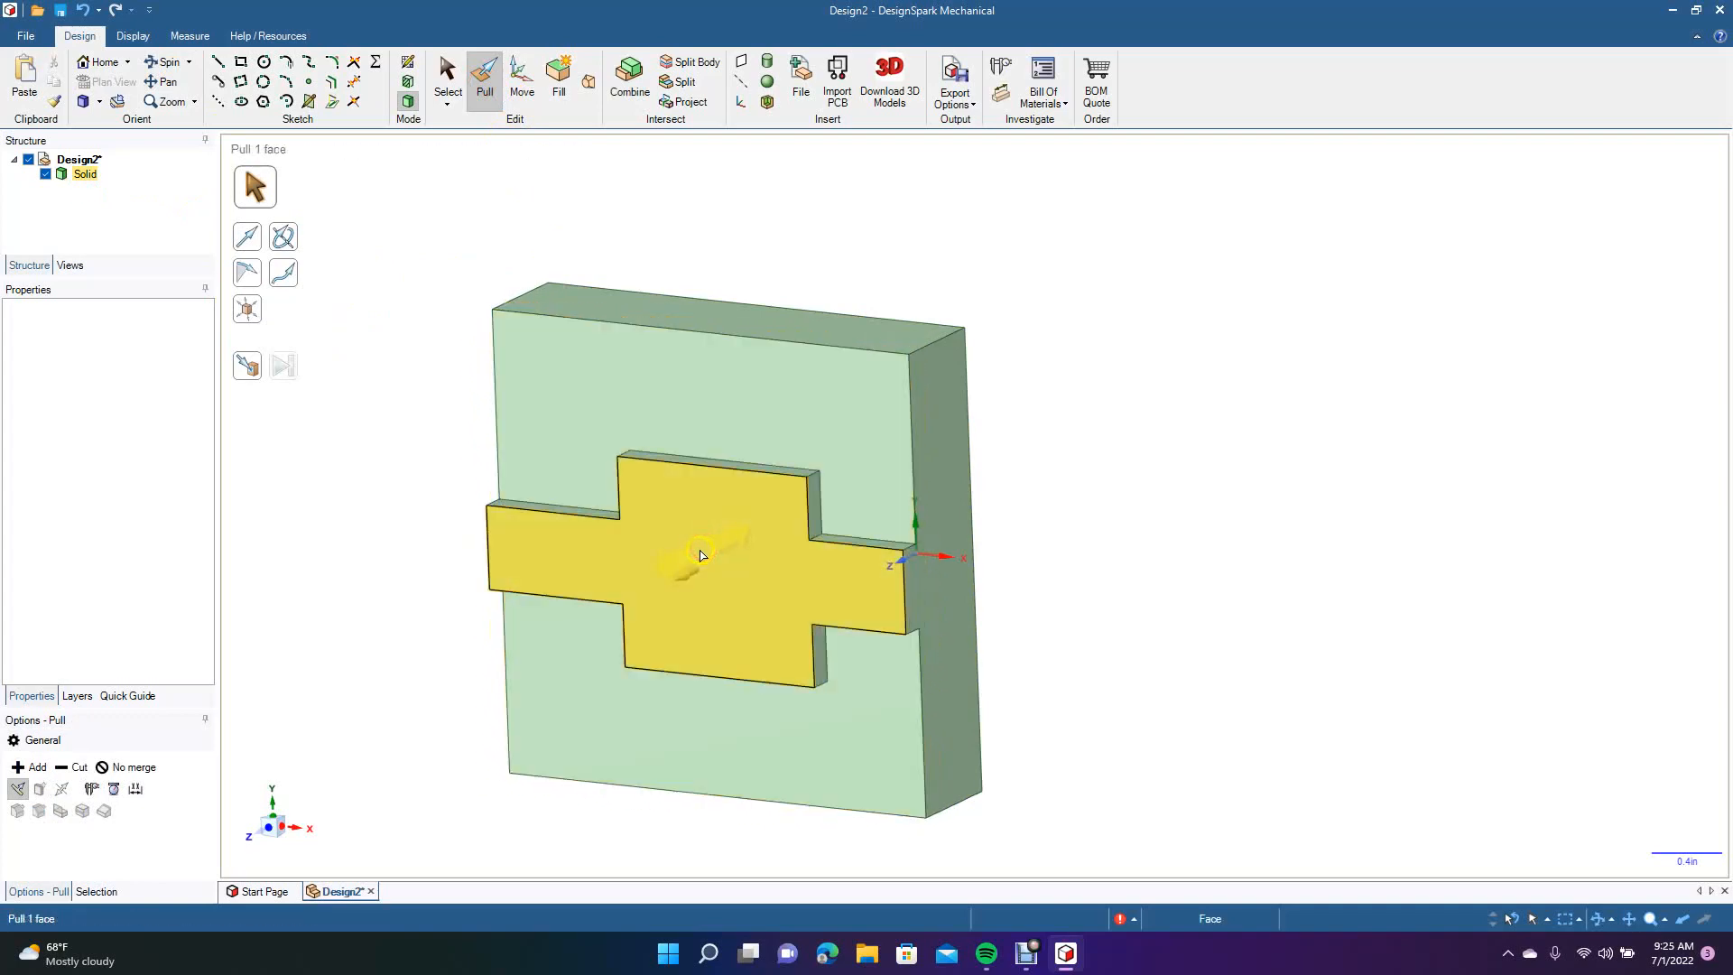
# Set Pull to No merge and try Combine on the merged block and cross.
pyautogui.click(232, 723)
pyautogui.click(120, 769)
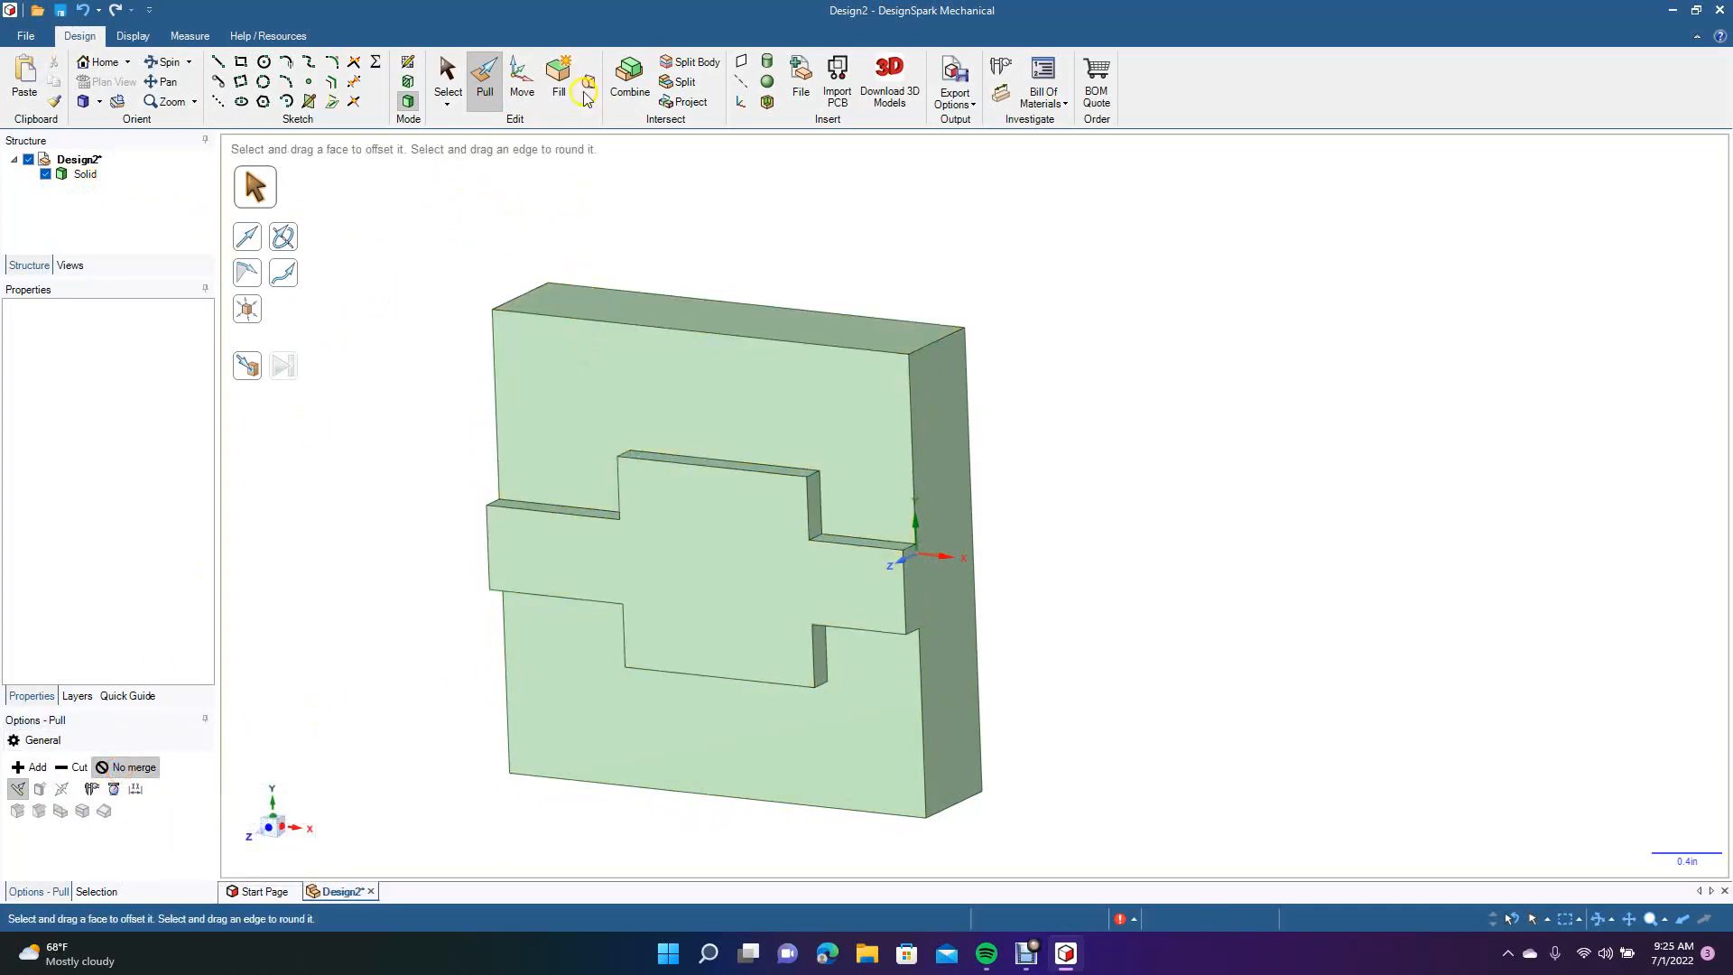
pyautogui.click(629, 79)
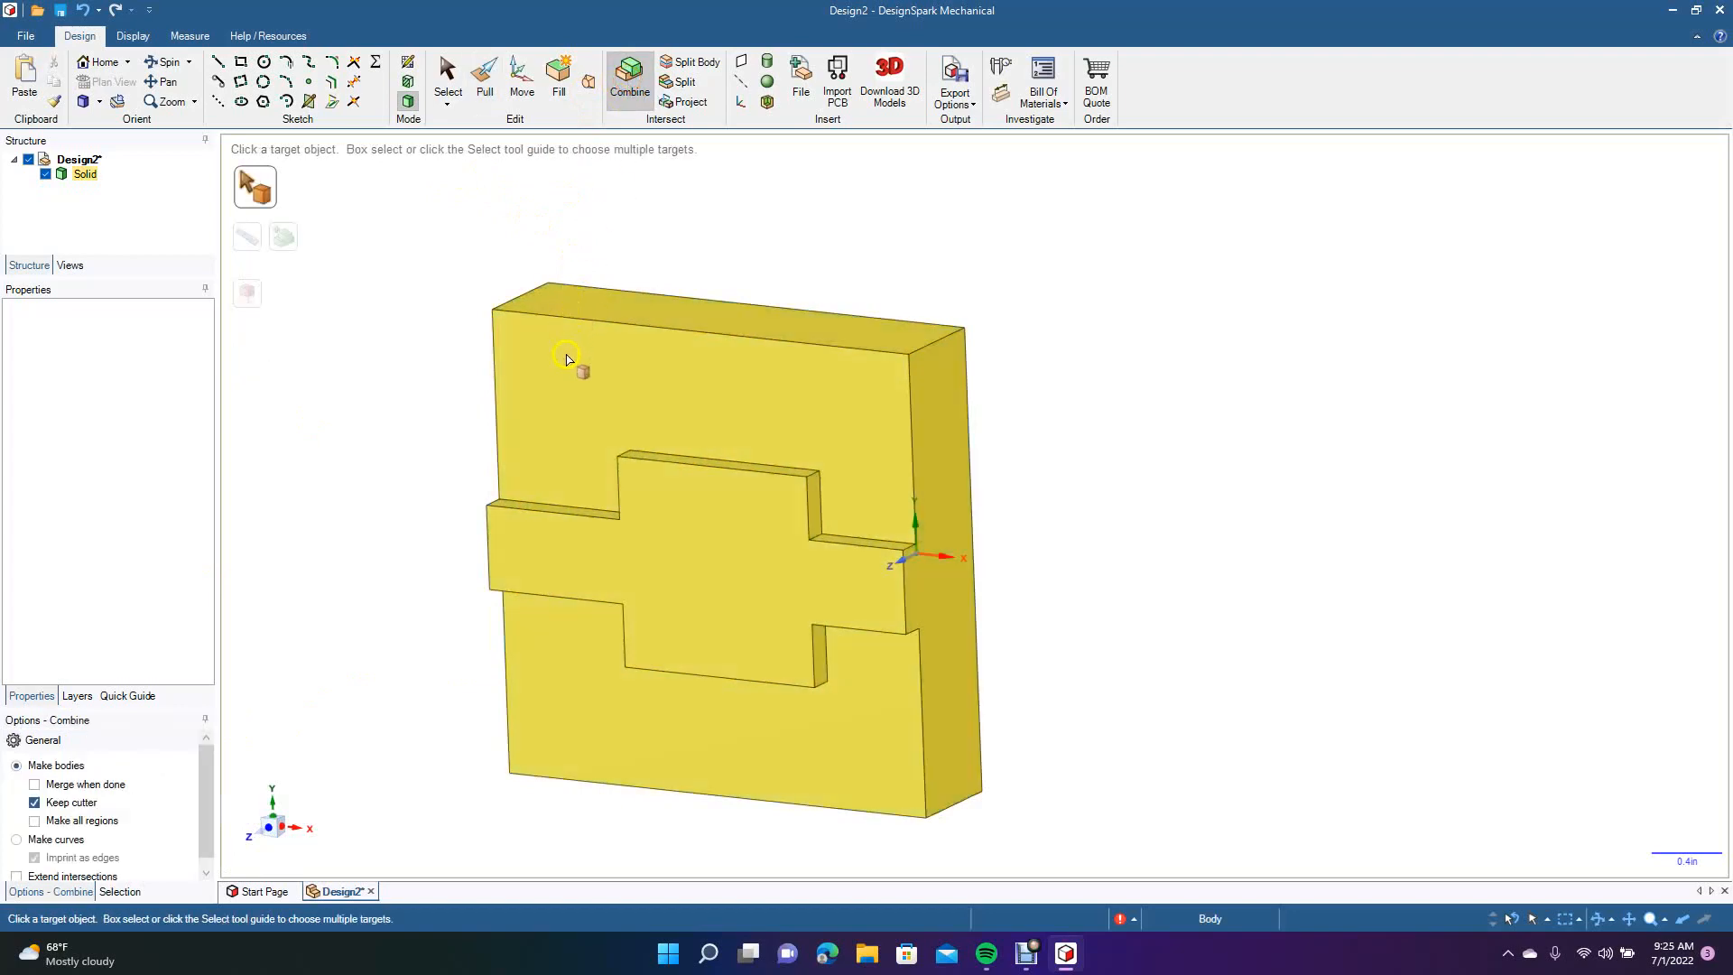
pyautogui.click(658, 519)
# Undo the pull and the region removal, back to the block and the two cross pieces.
pyautogui.click(448, 80)
pyautogui.click(386, 349)
pyautogui.press('i')
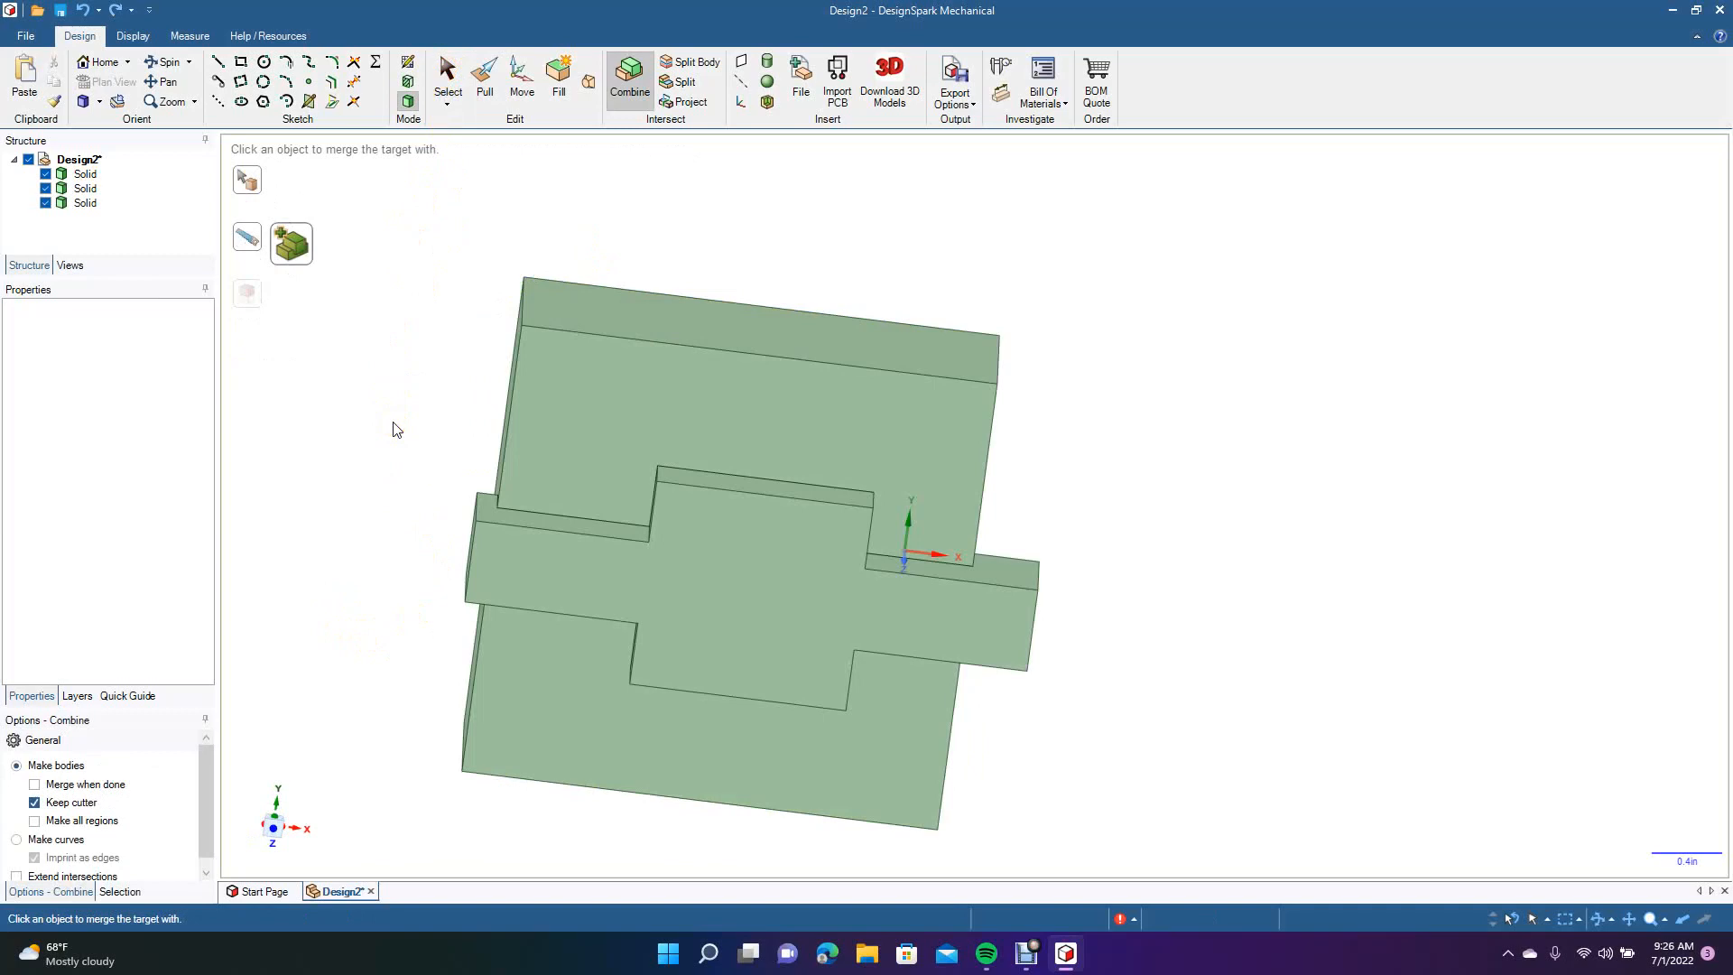
# Select the outer piece of the cut cross and move it about 3.15 in sideways, clear of the block.
pyautogui.click(530, 483)
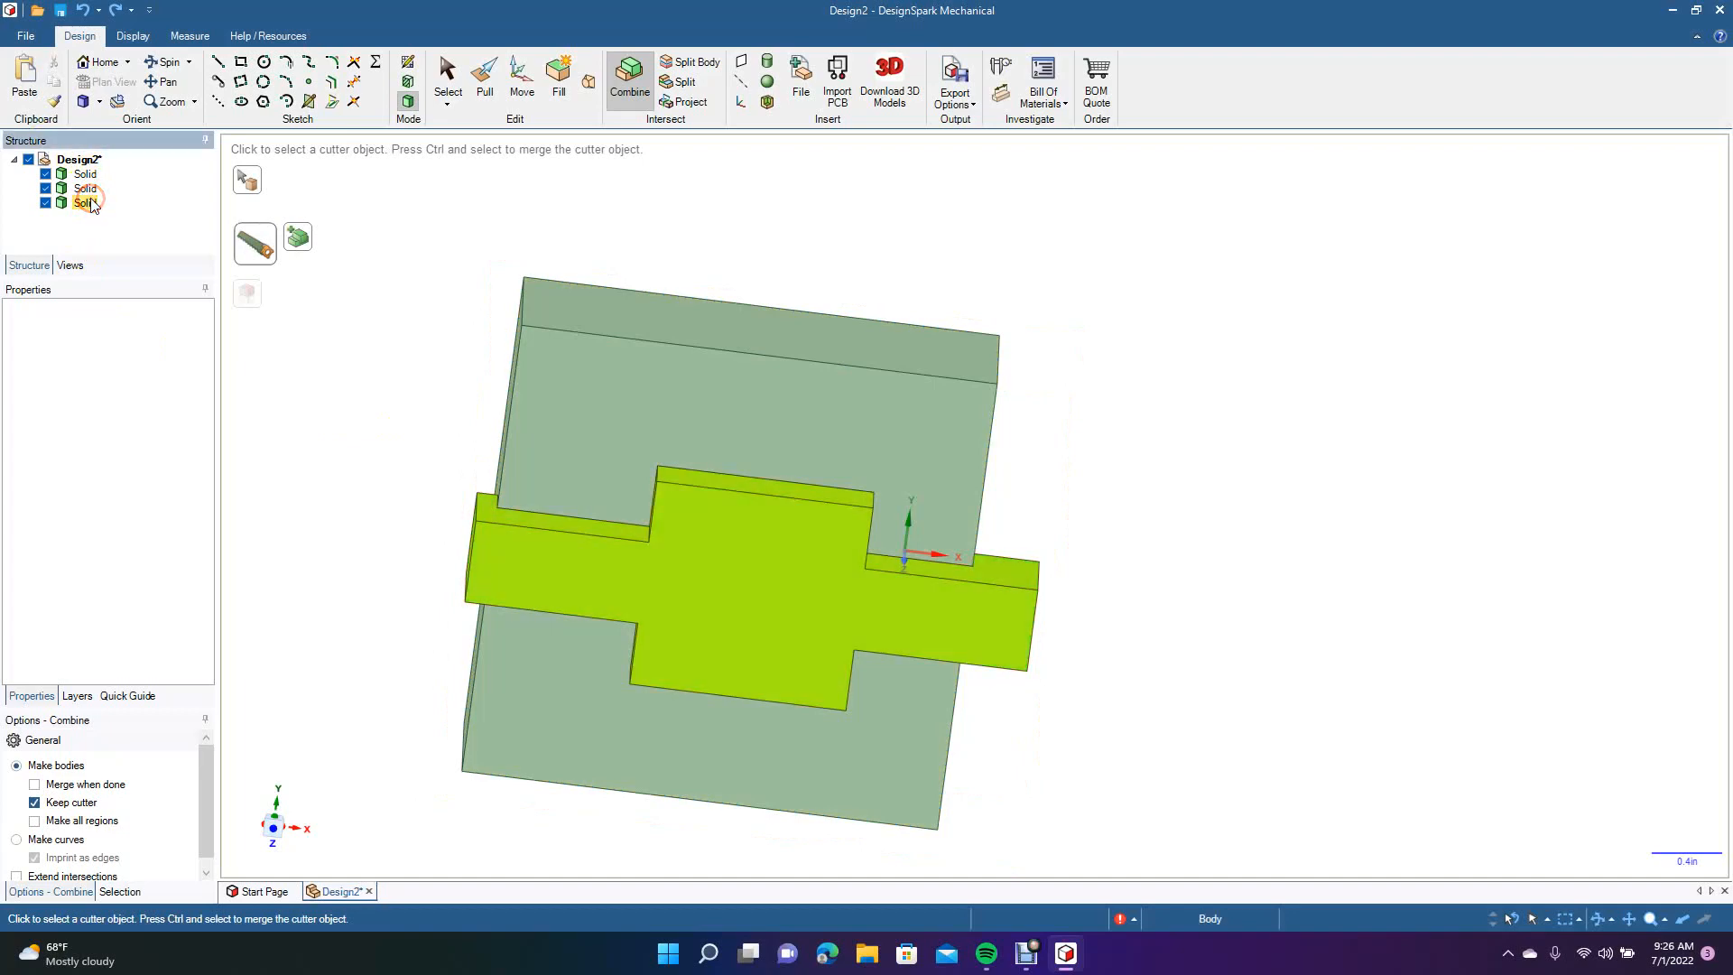
pyautogui.click(522, 72)
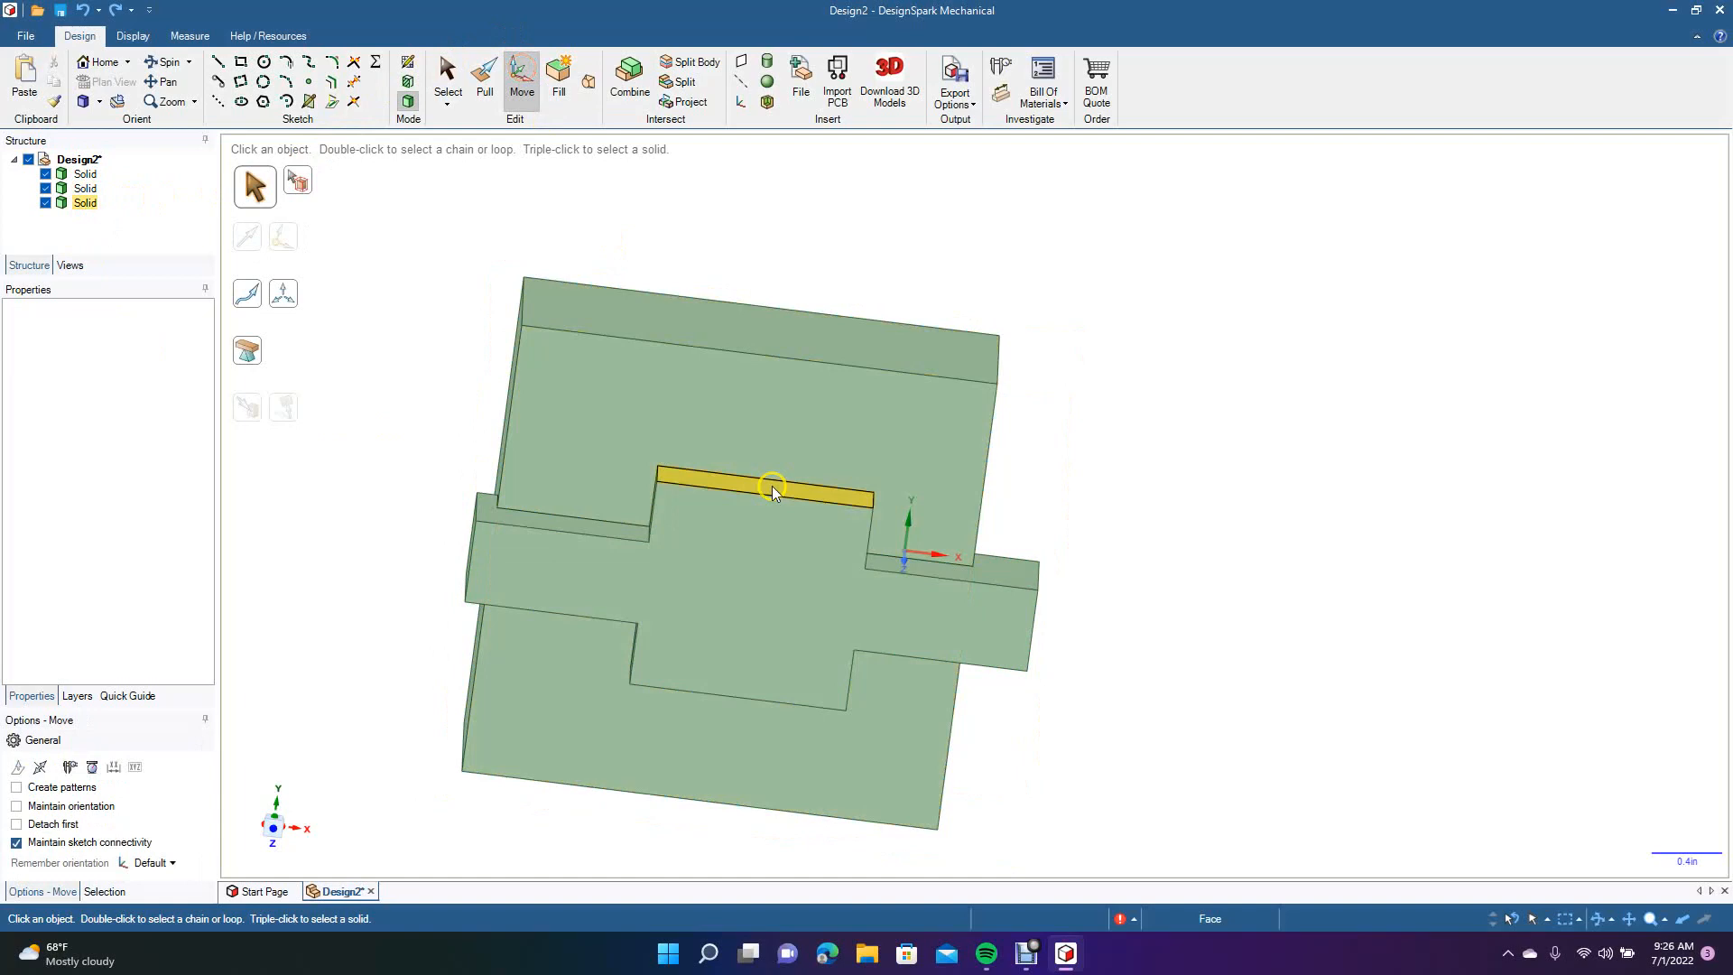
pyautogui.click(655, 611)
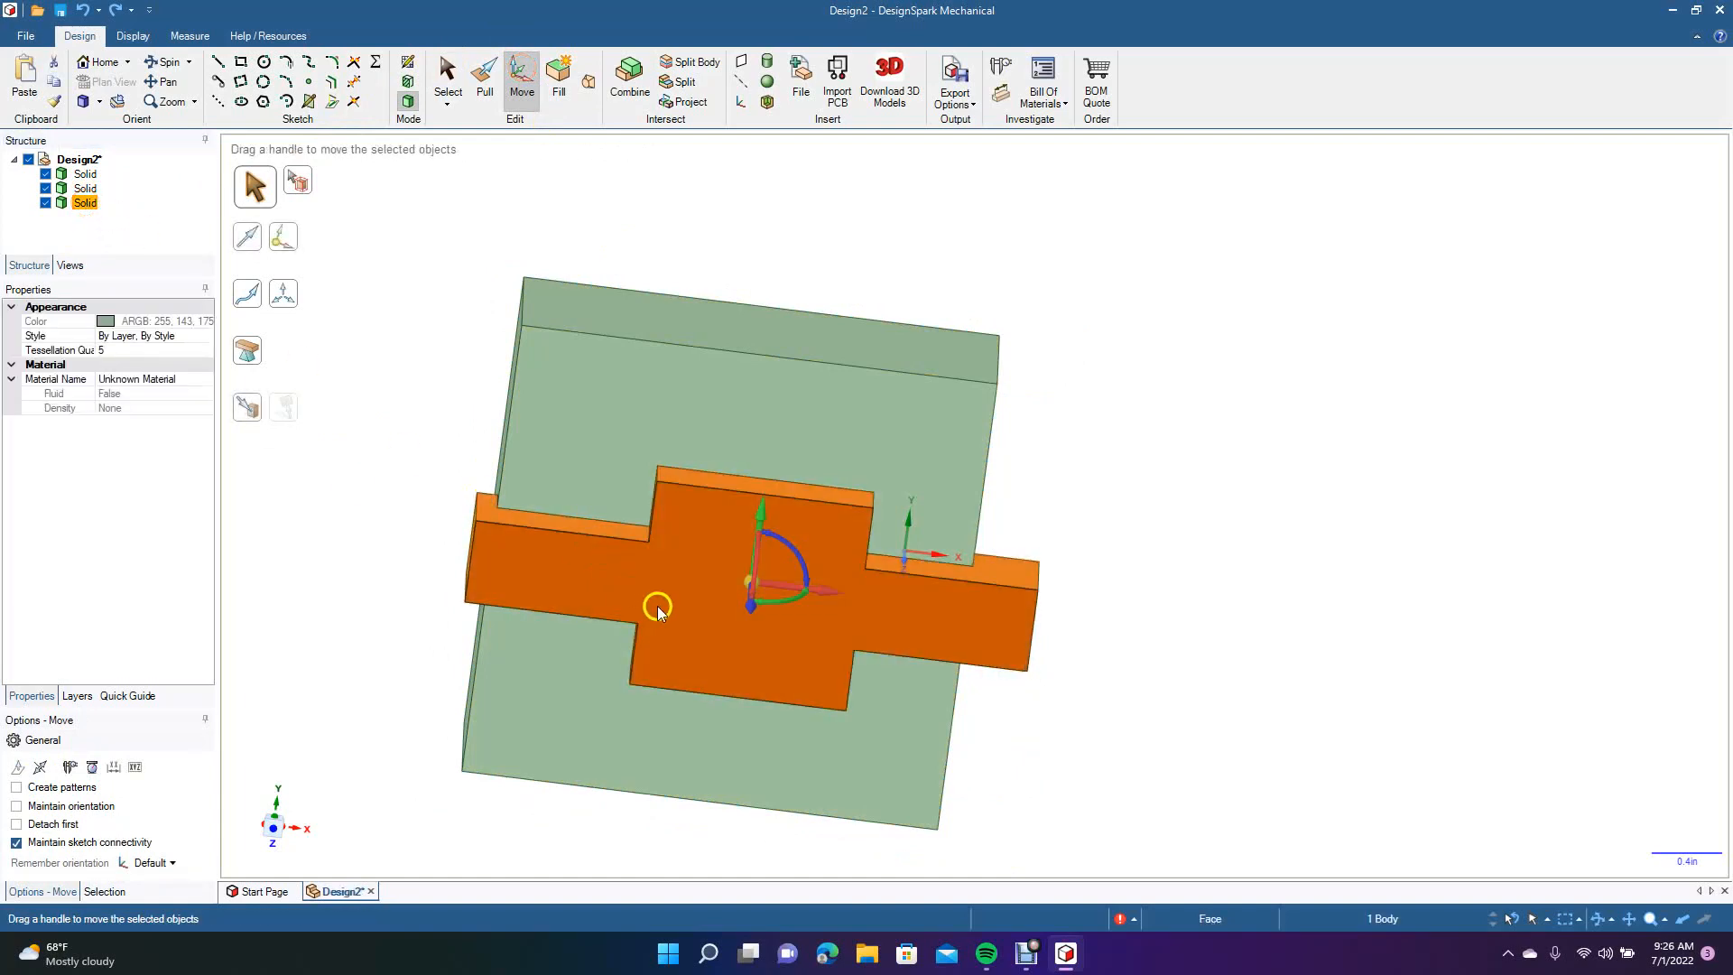
pyautogui.moveTo(835, 588); pyautogui.dragTo(1361, 707)
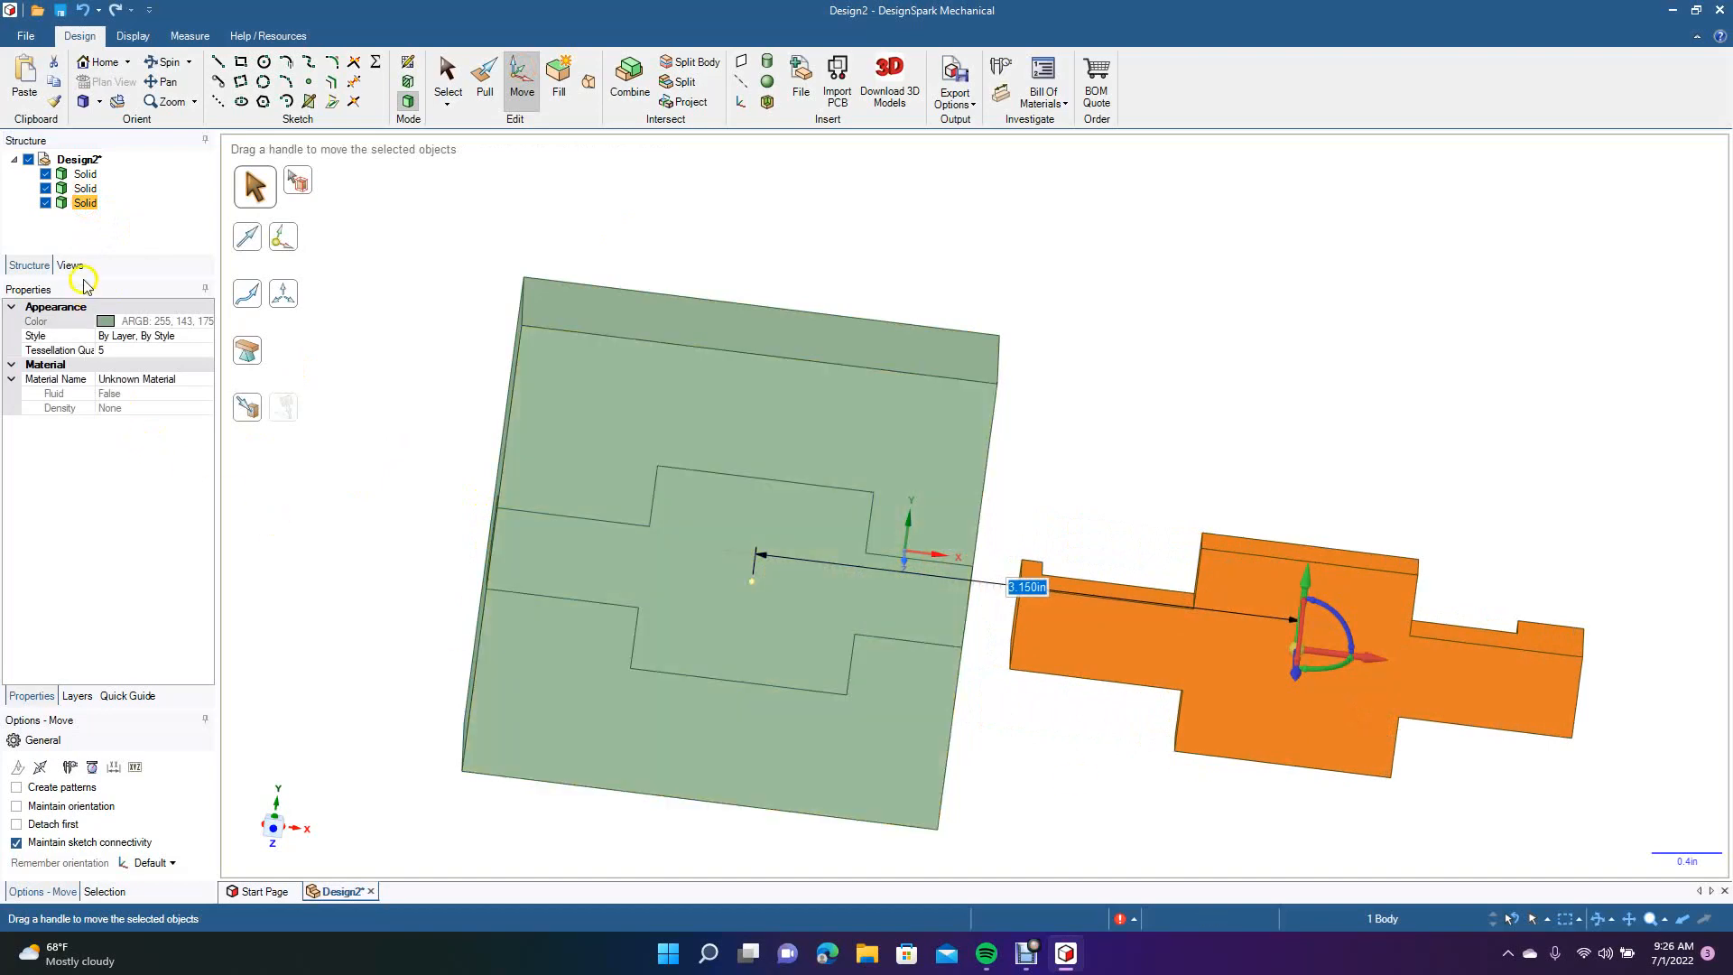
# Delete the cross-shaped piece left inside the block and undo that deletion.
pyautogui.click(84, 176)
pyautogui.press('Delete')
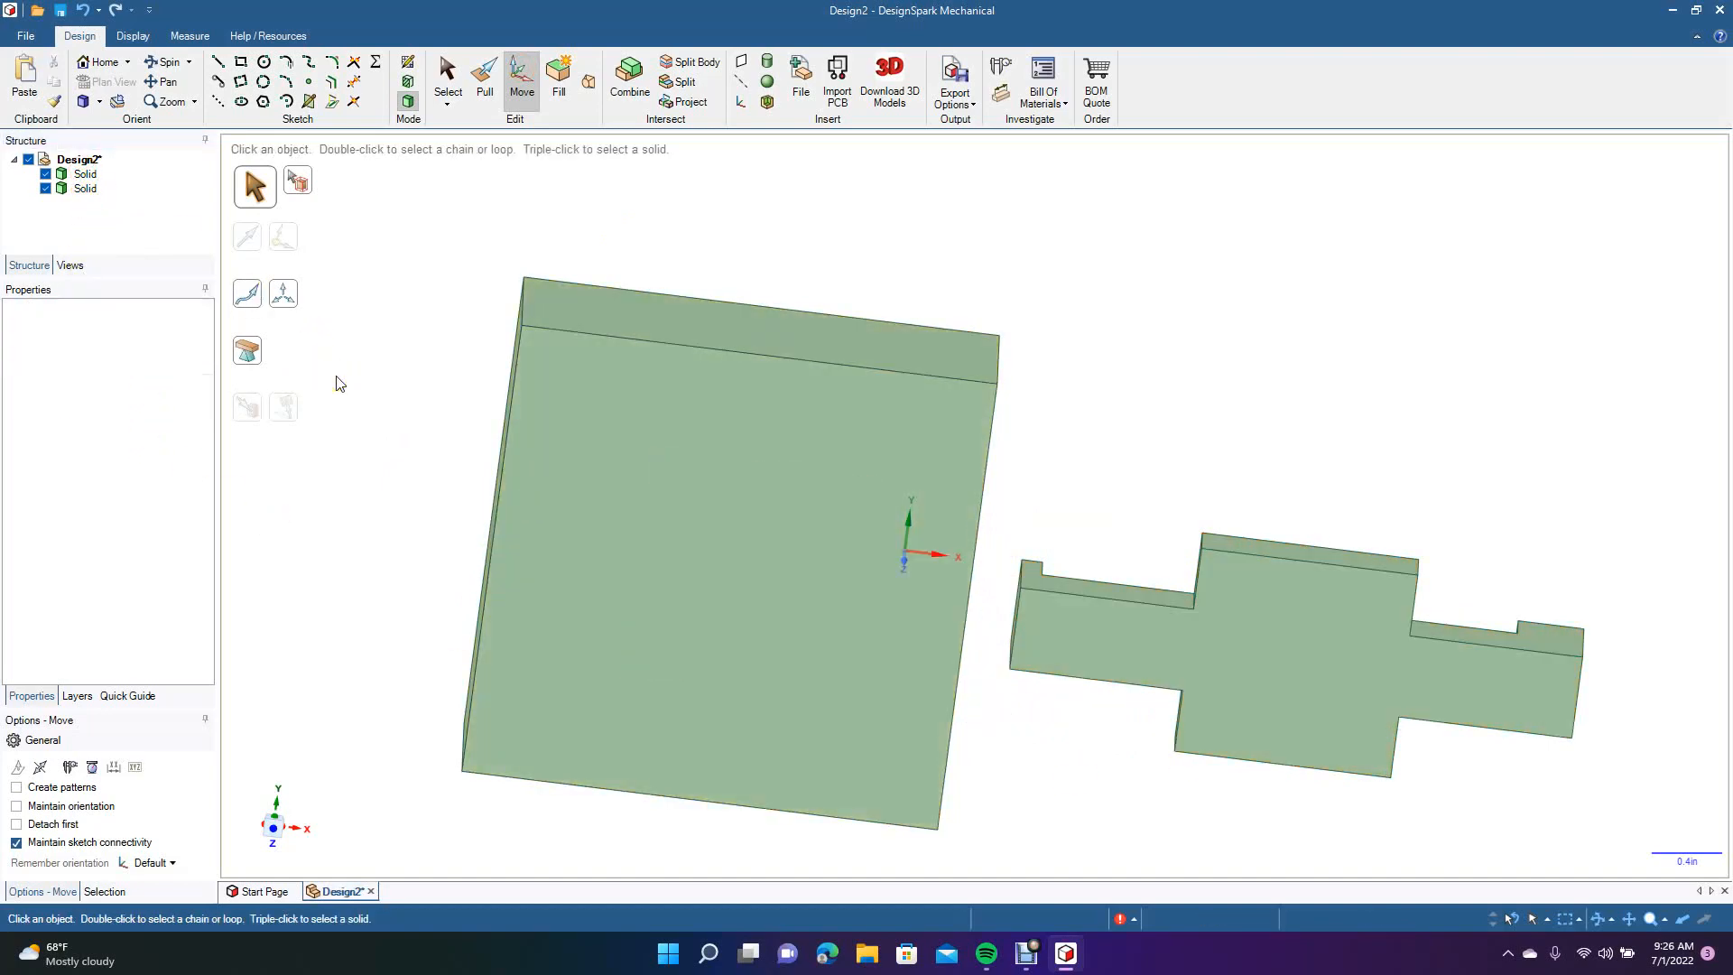
pyautogui.hotkey('ctrl', 'z')
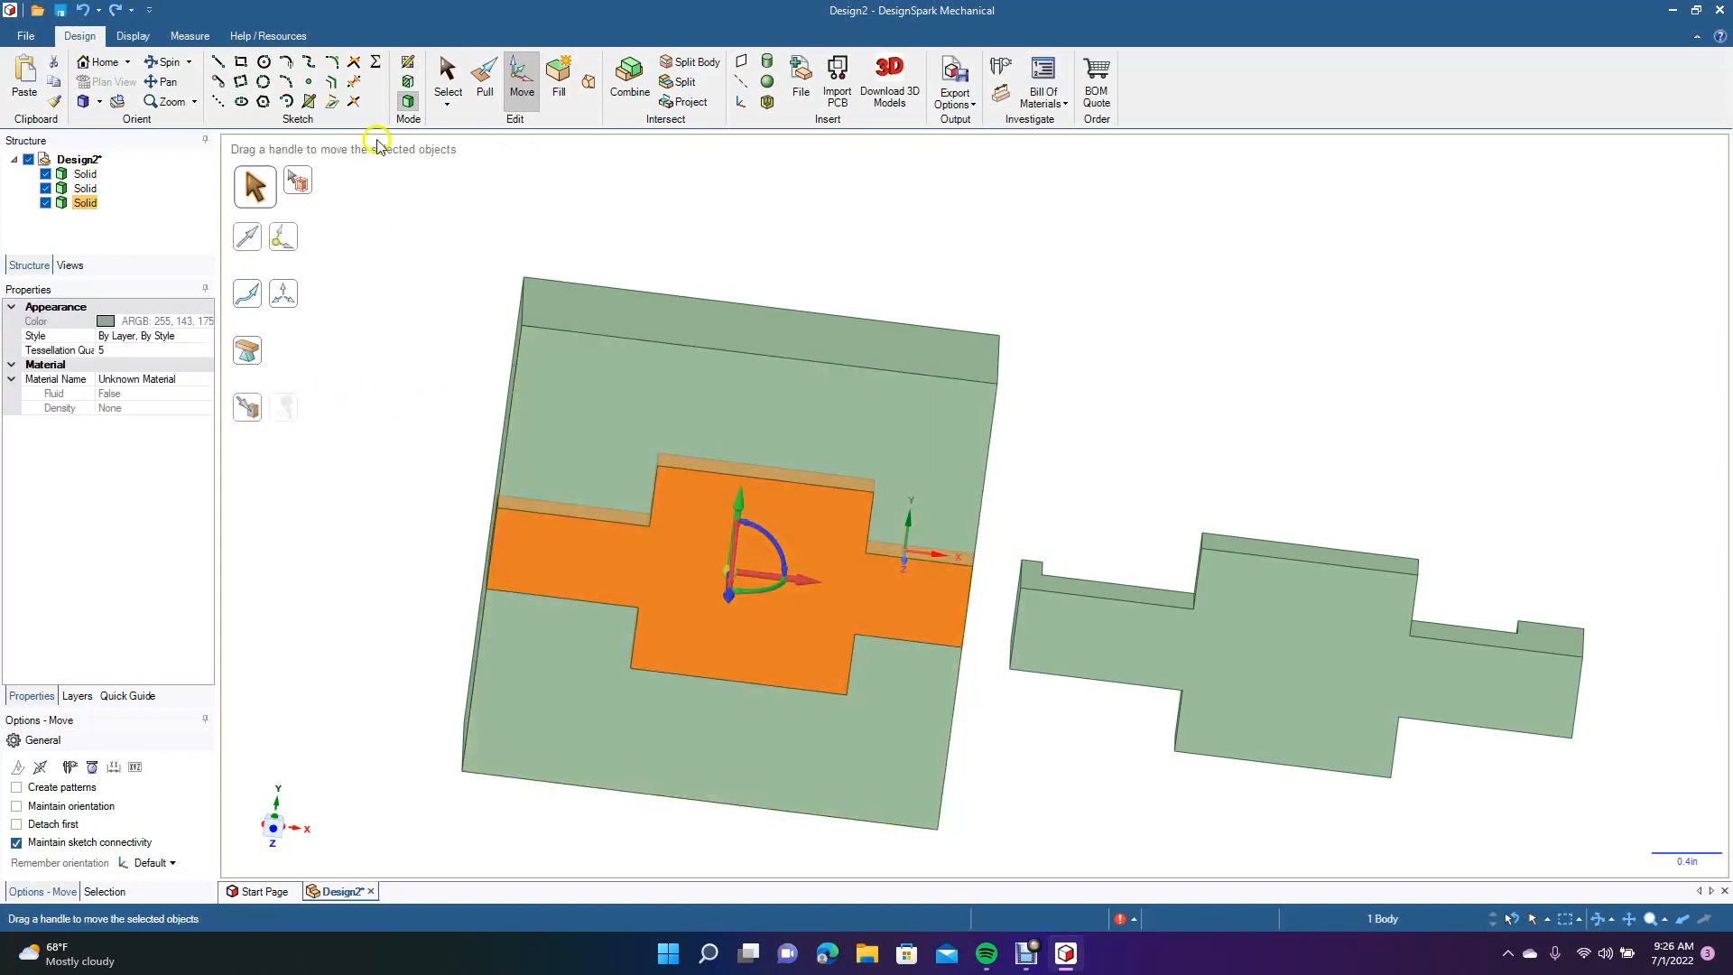
pyautogui.click(155, 63)
pyautogui.moveTo(658, 530); pyautogui.dragTo(560, 476)
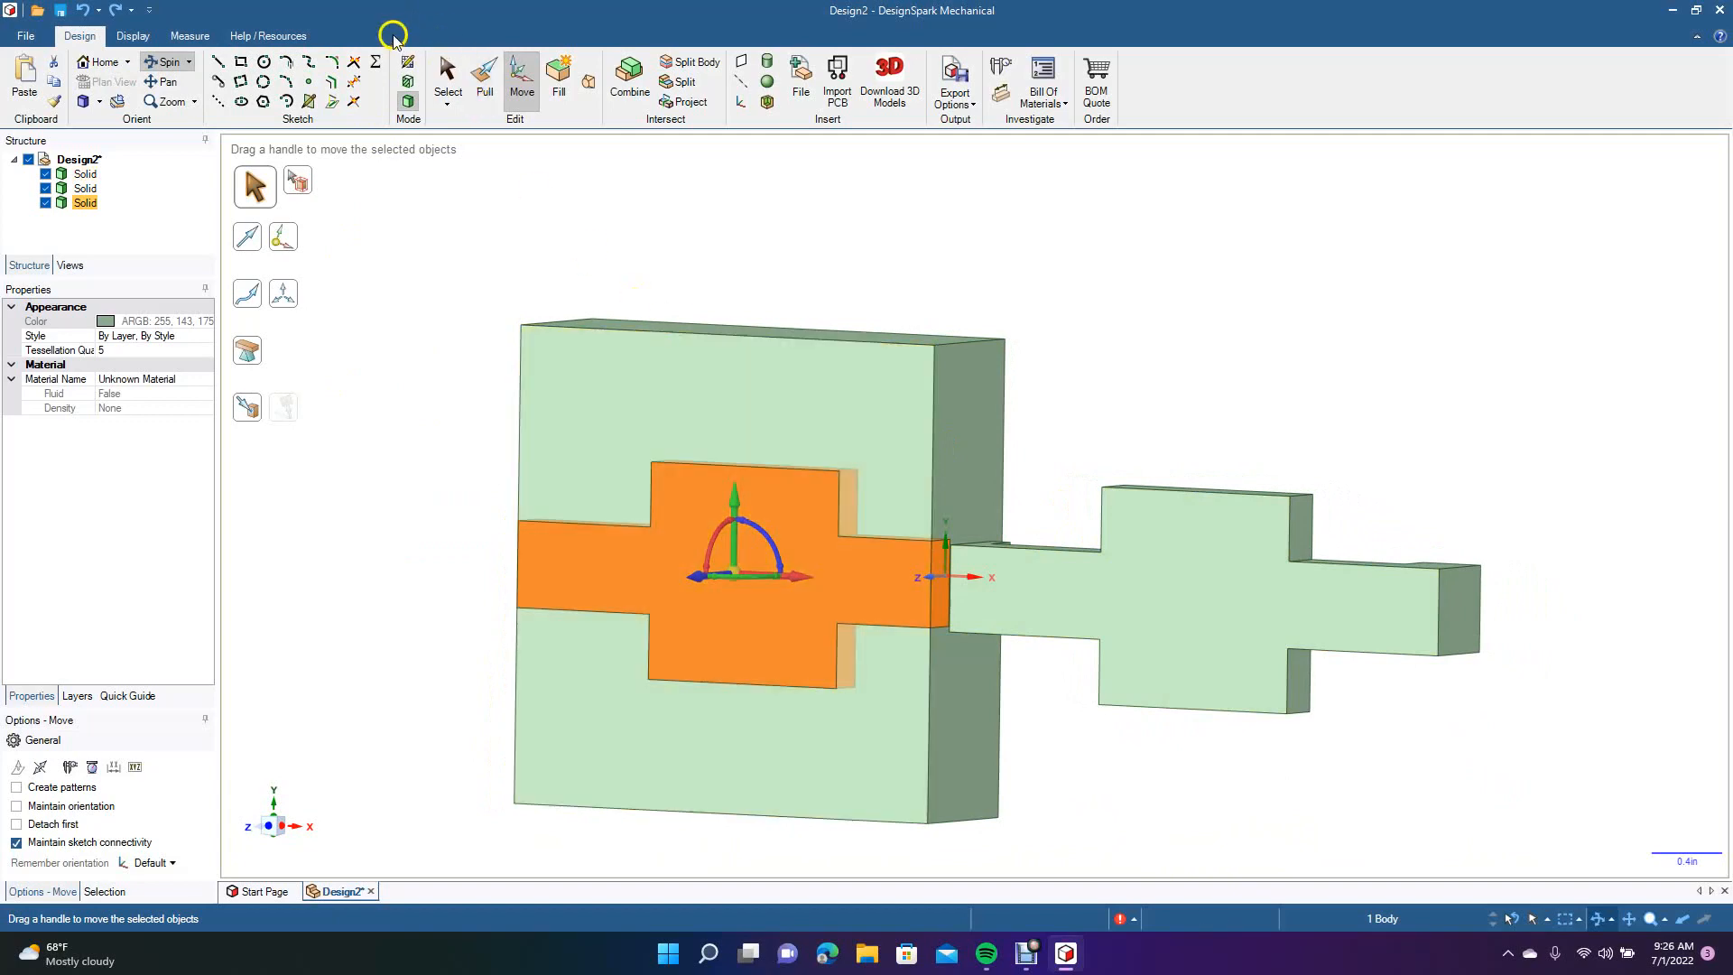
pyautogui.click(448, 76)
pyautogui.click(417, 226)
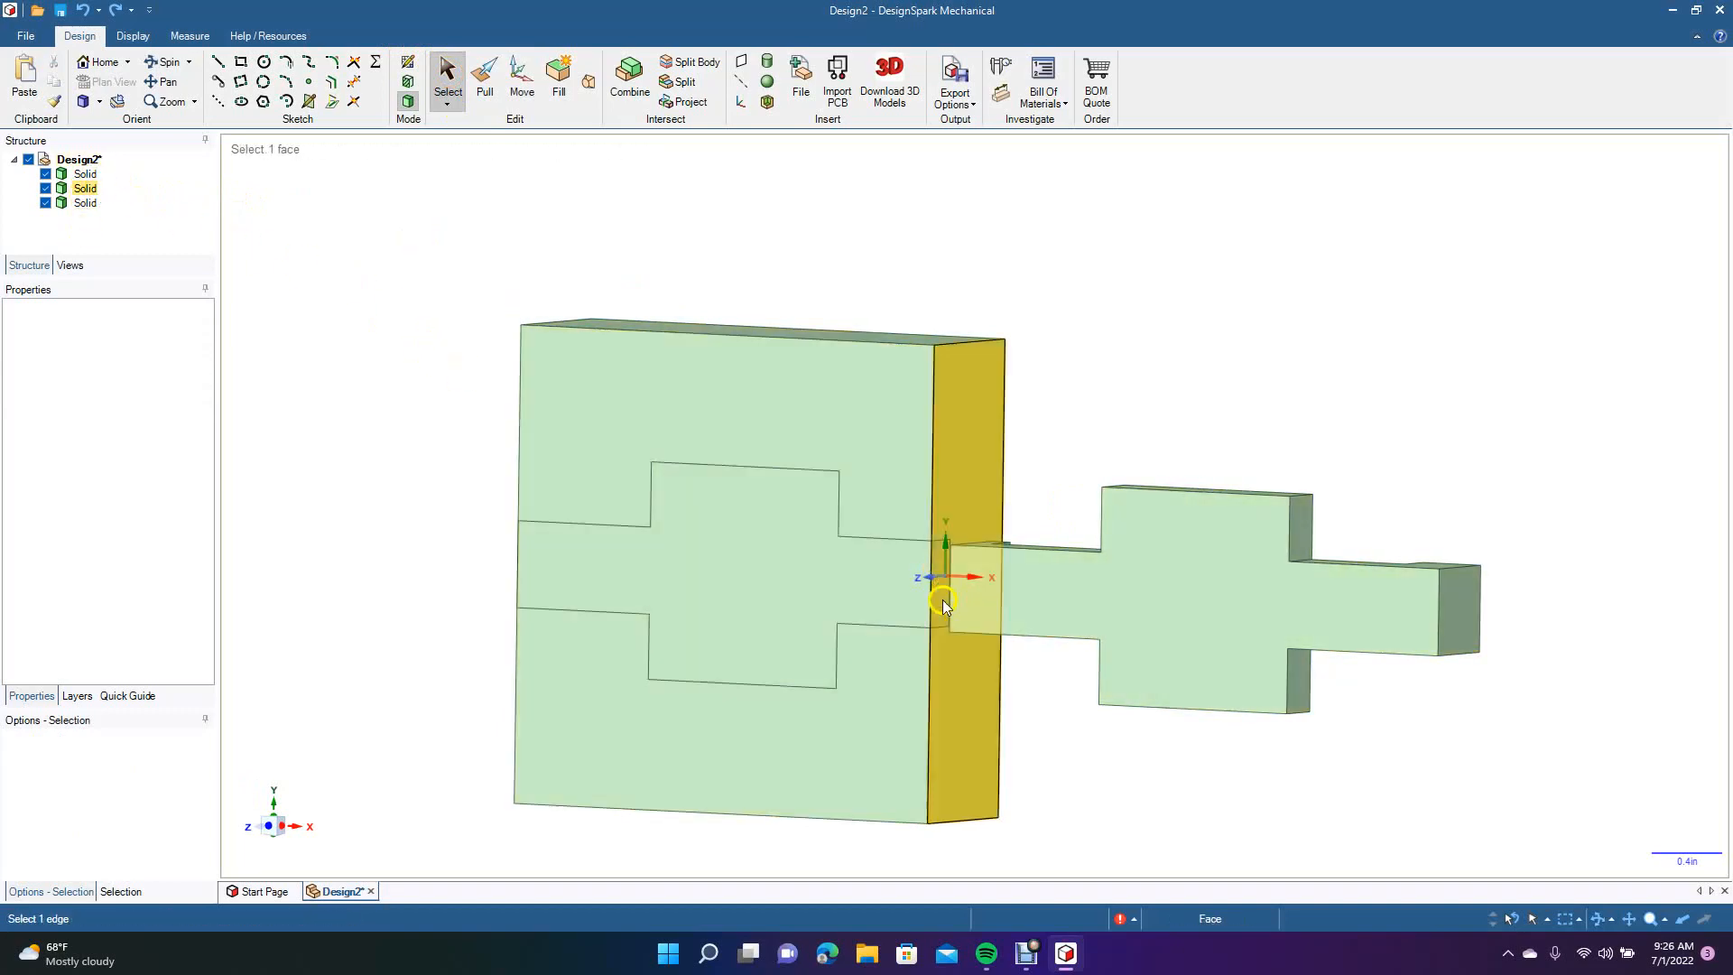
# Undo the sideways move, the Combine cut and the moves into the block, back to the cross-shaped solid in front of it.
pyautogui.hotkey('ctrl', 'z')
pyautogui.hotkey('ctrl', 'z')
pyautogui.hotkey('ctrl', 'z')
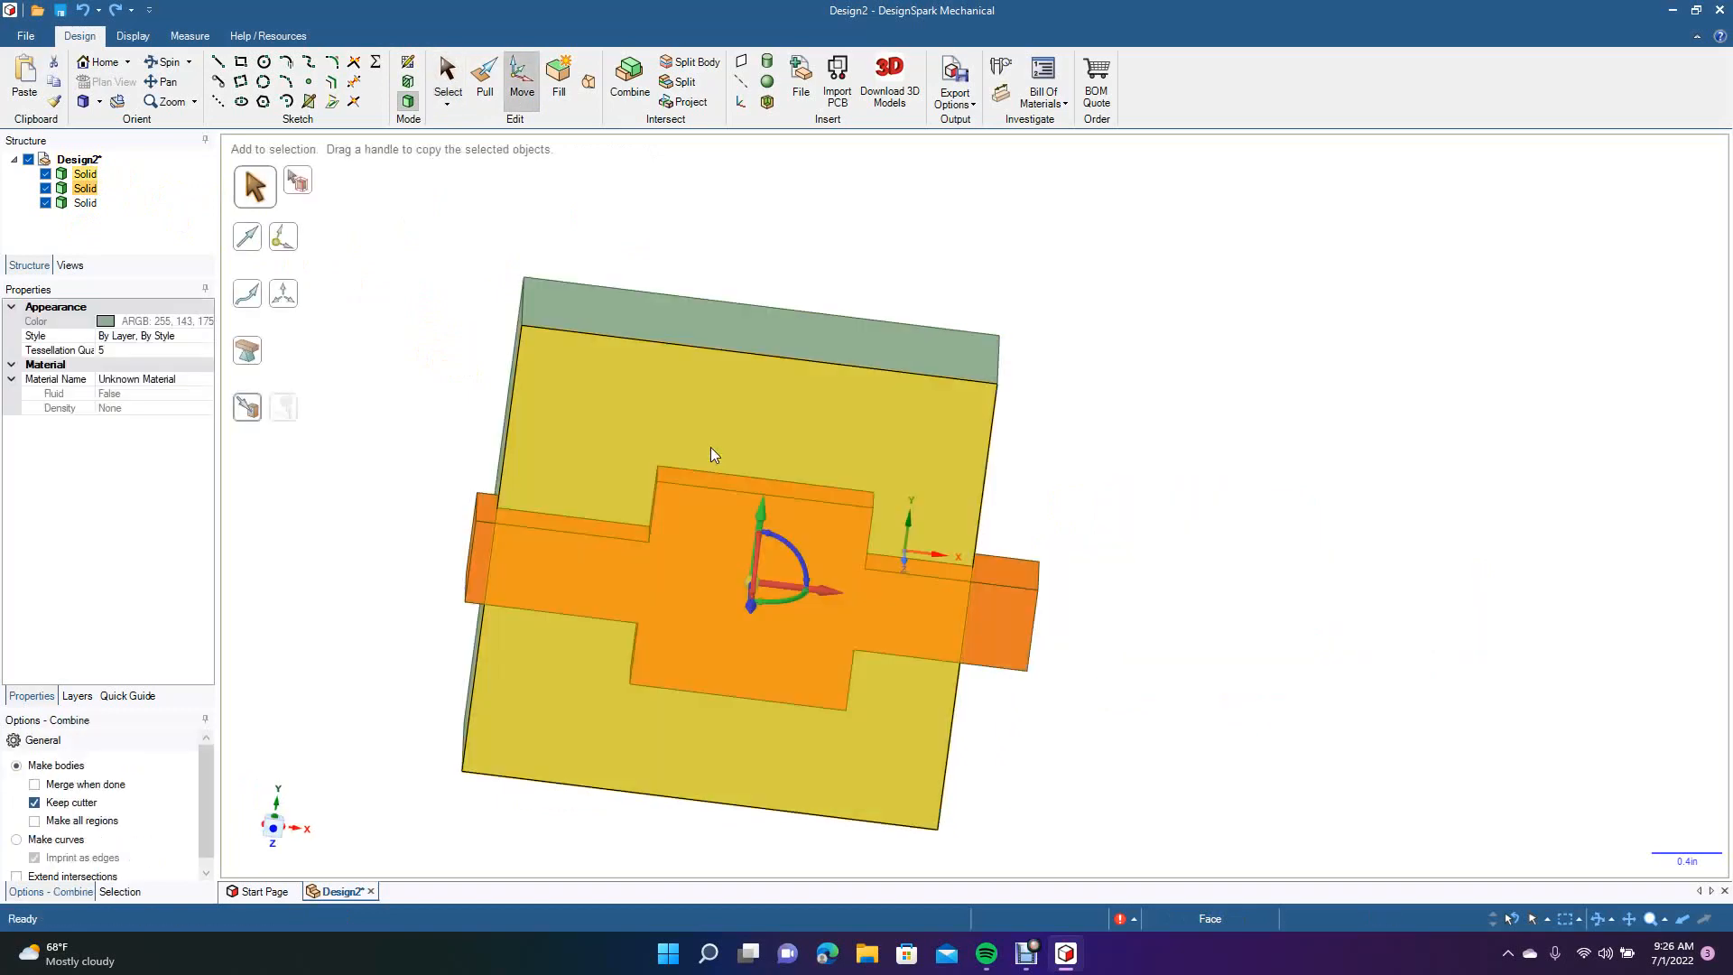
pyautogui.hotkey('ctrl', 'z')
pyautogui.hotkey('ctrl', 'z')
pyautogui.hotkey('ctrl', 'z')
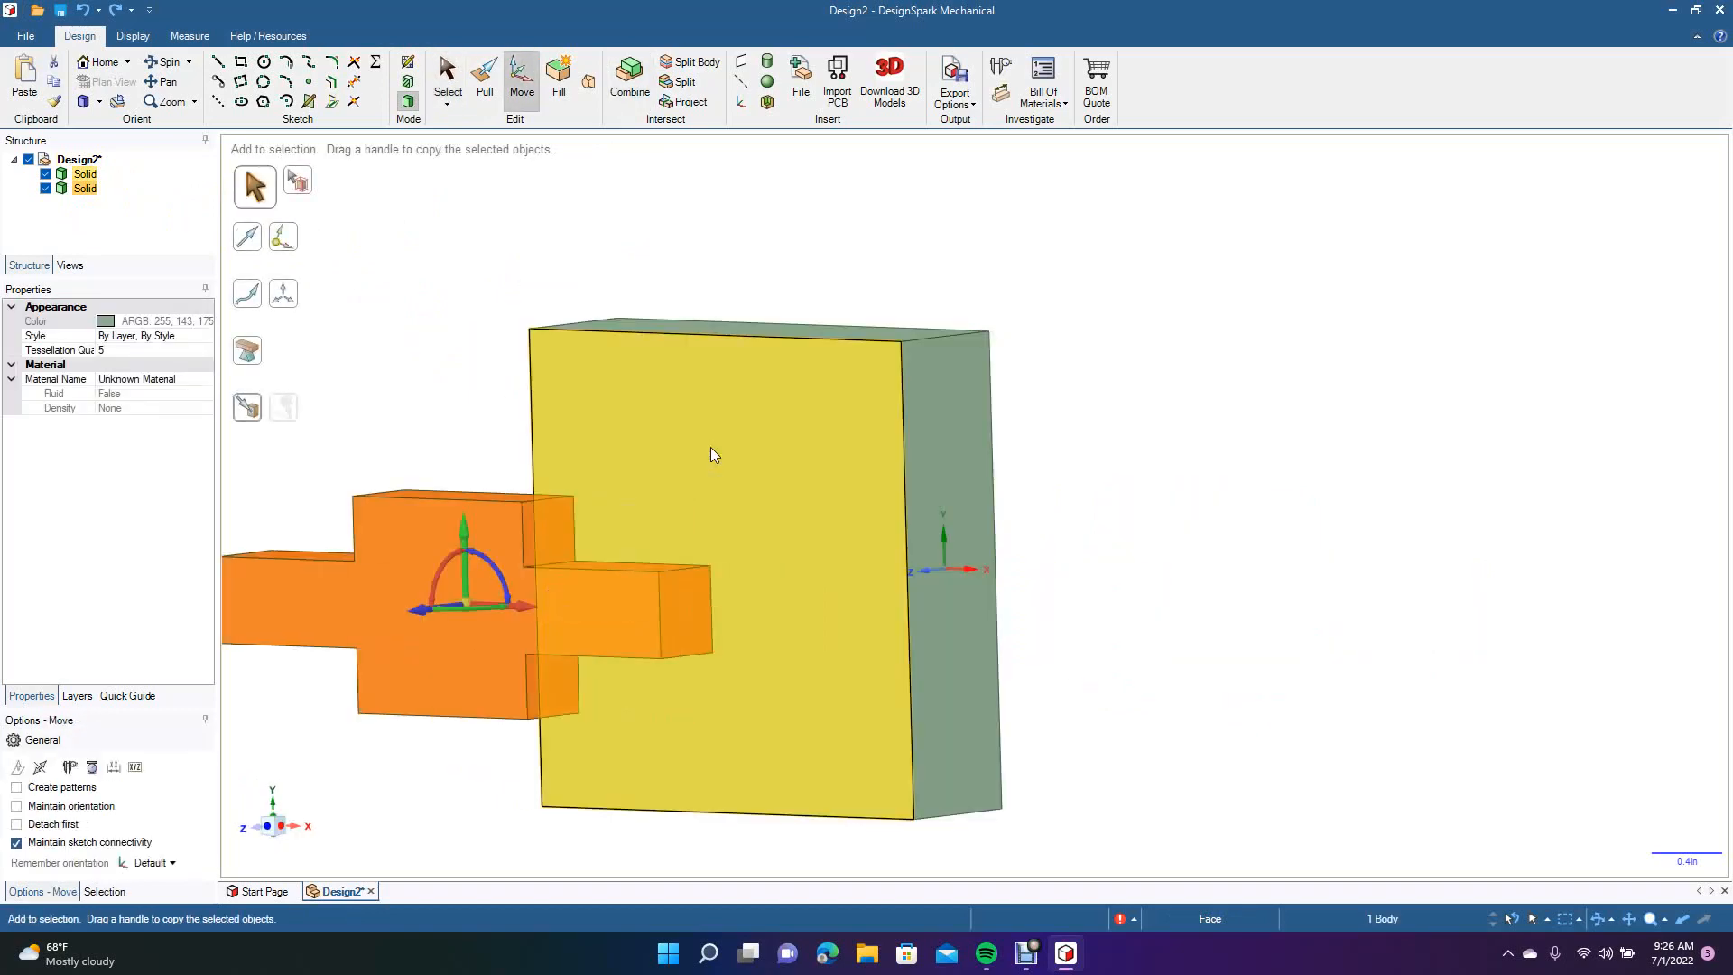
# Undo the thickening, the pull and the face moves, back to the trimmed cross-shaped sketch on the block's front.
pyautogui.hotkey('ctrl', 'z')
pyautogui.hotkey('ctrl', 'z')
pyautogui.hotkey('ctrl', 'z')
pyautogui.hotkey('ctrl', 'z')
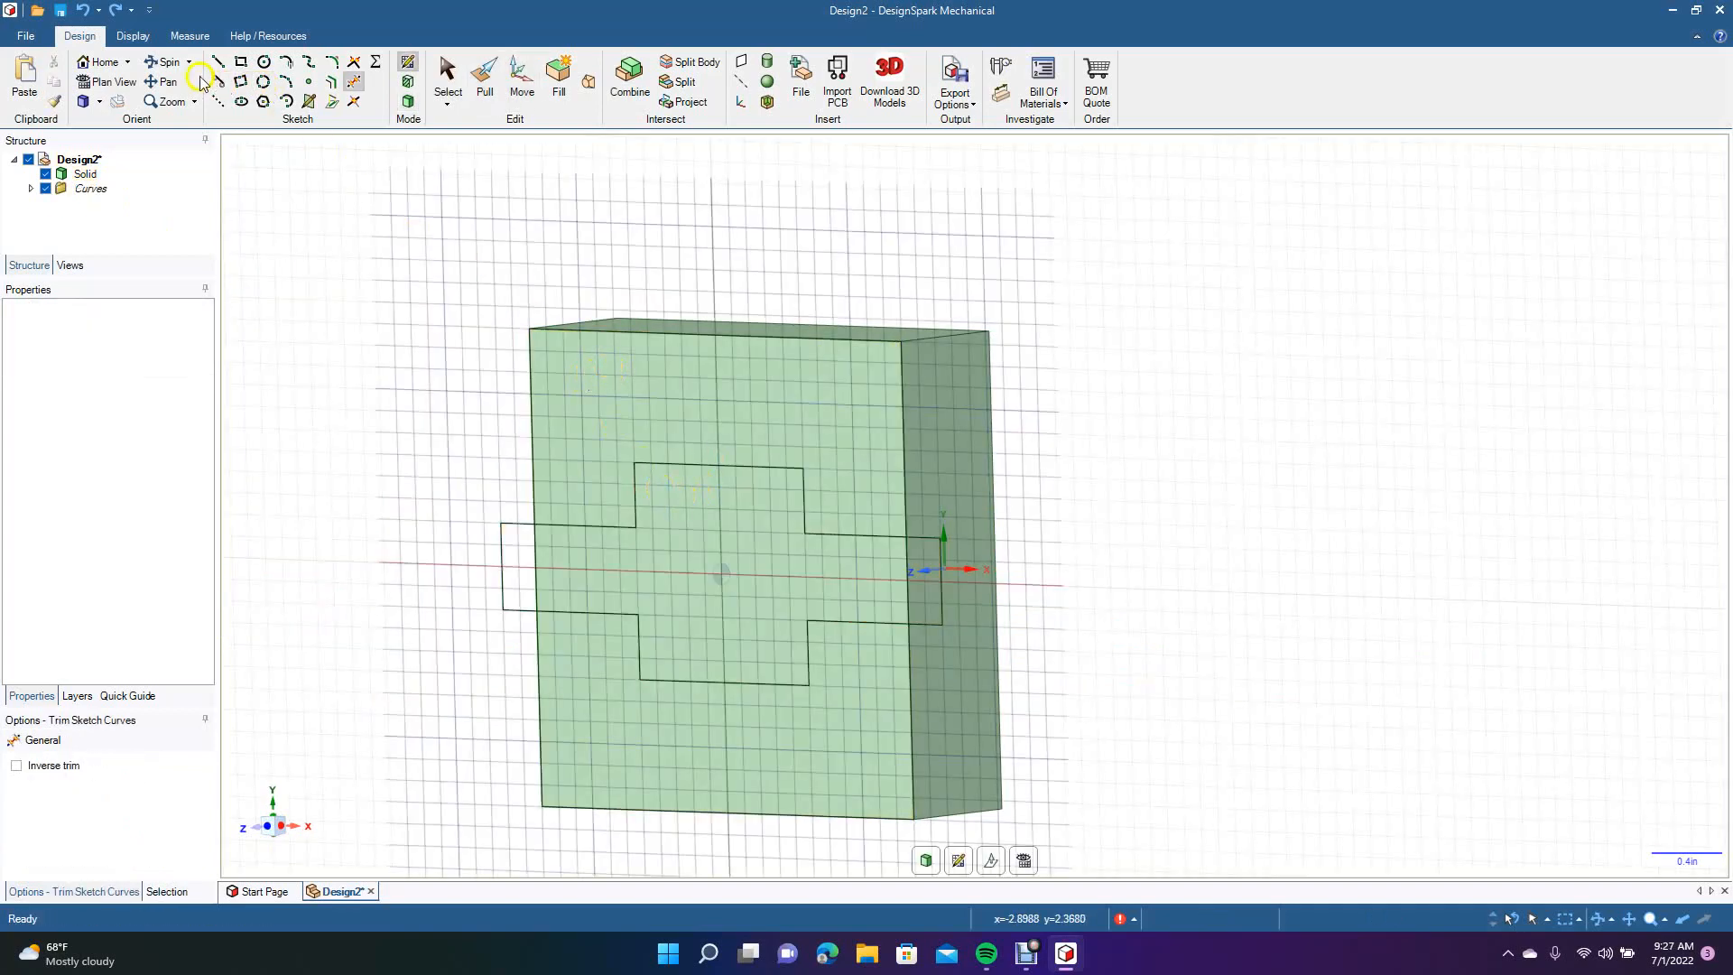
# Turn the sketch into faces, select the three faces forming the cross and move them forward, away from the block.
pyautogui.click(164, 61)
pyautogui.moveTo(349, 265); pyautogui.dragTo(375, 291)
pyautogui.click(483, 86)
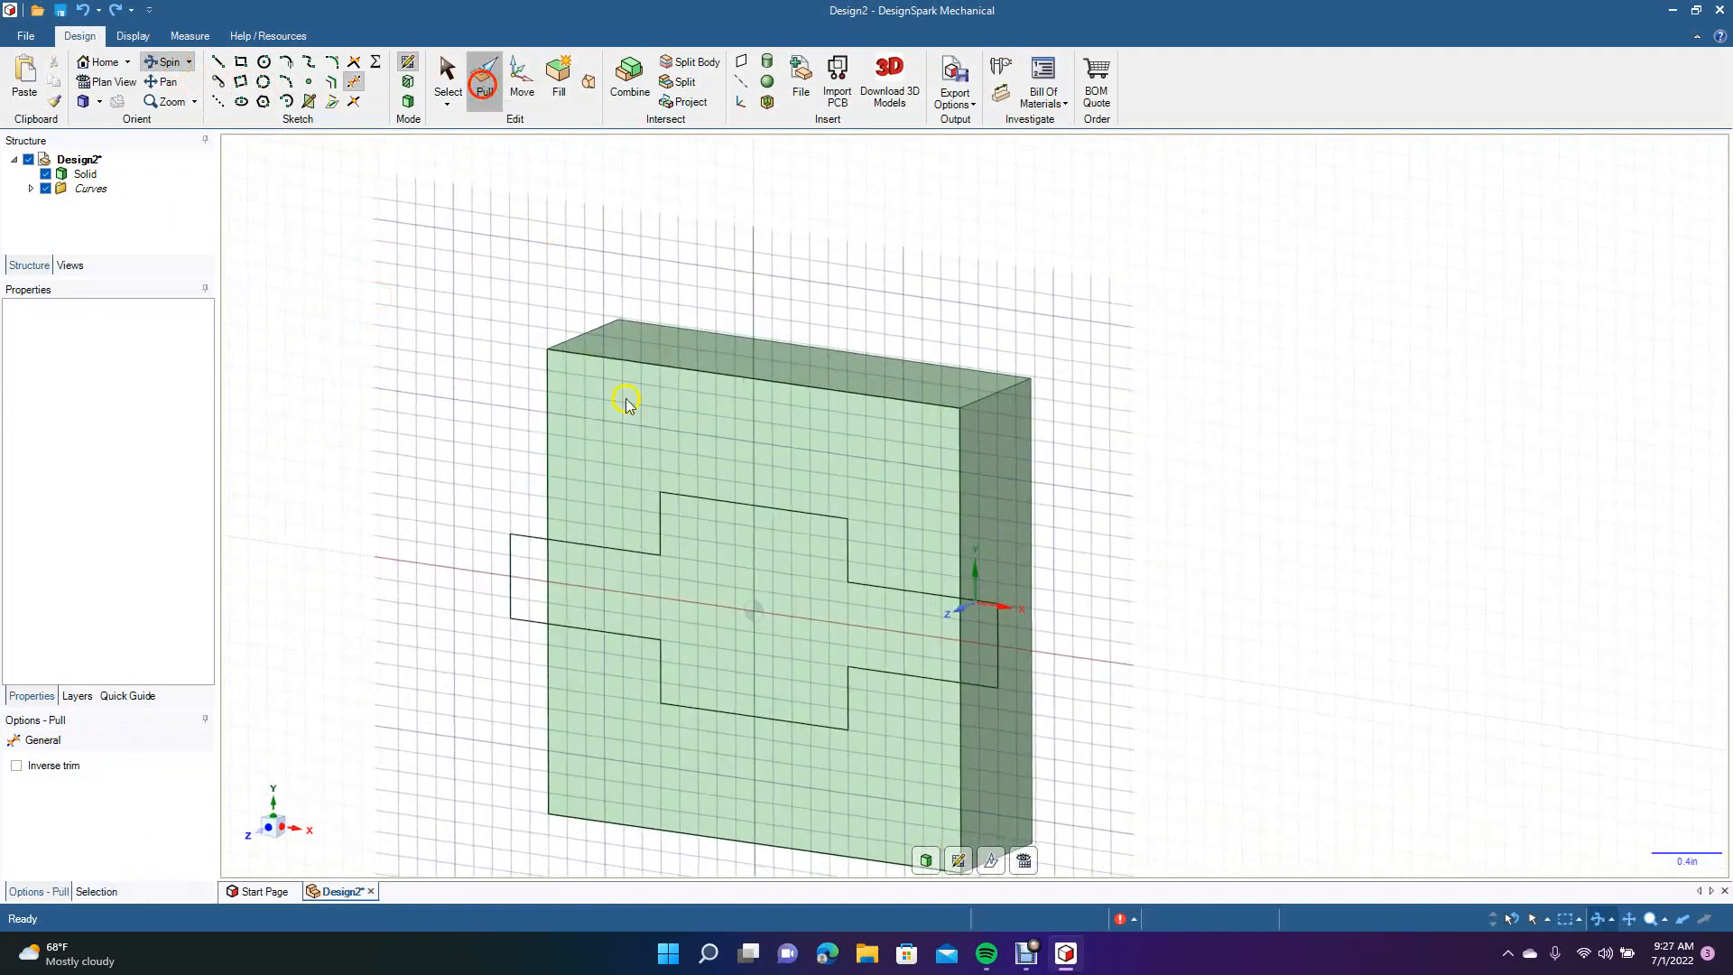
pyautogui.click(651, 587)
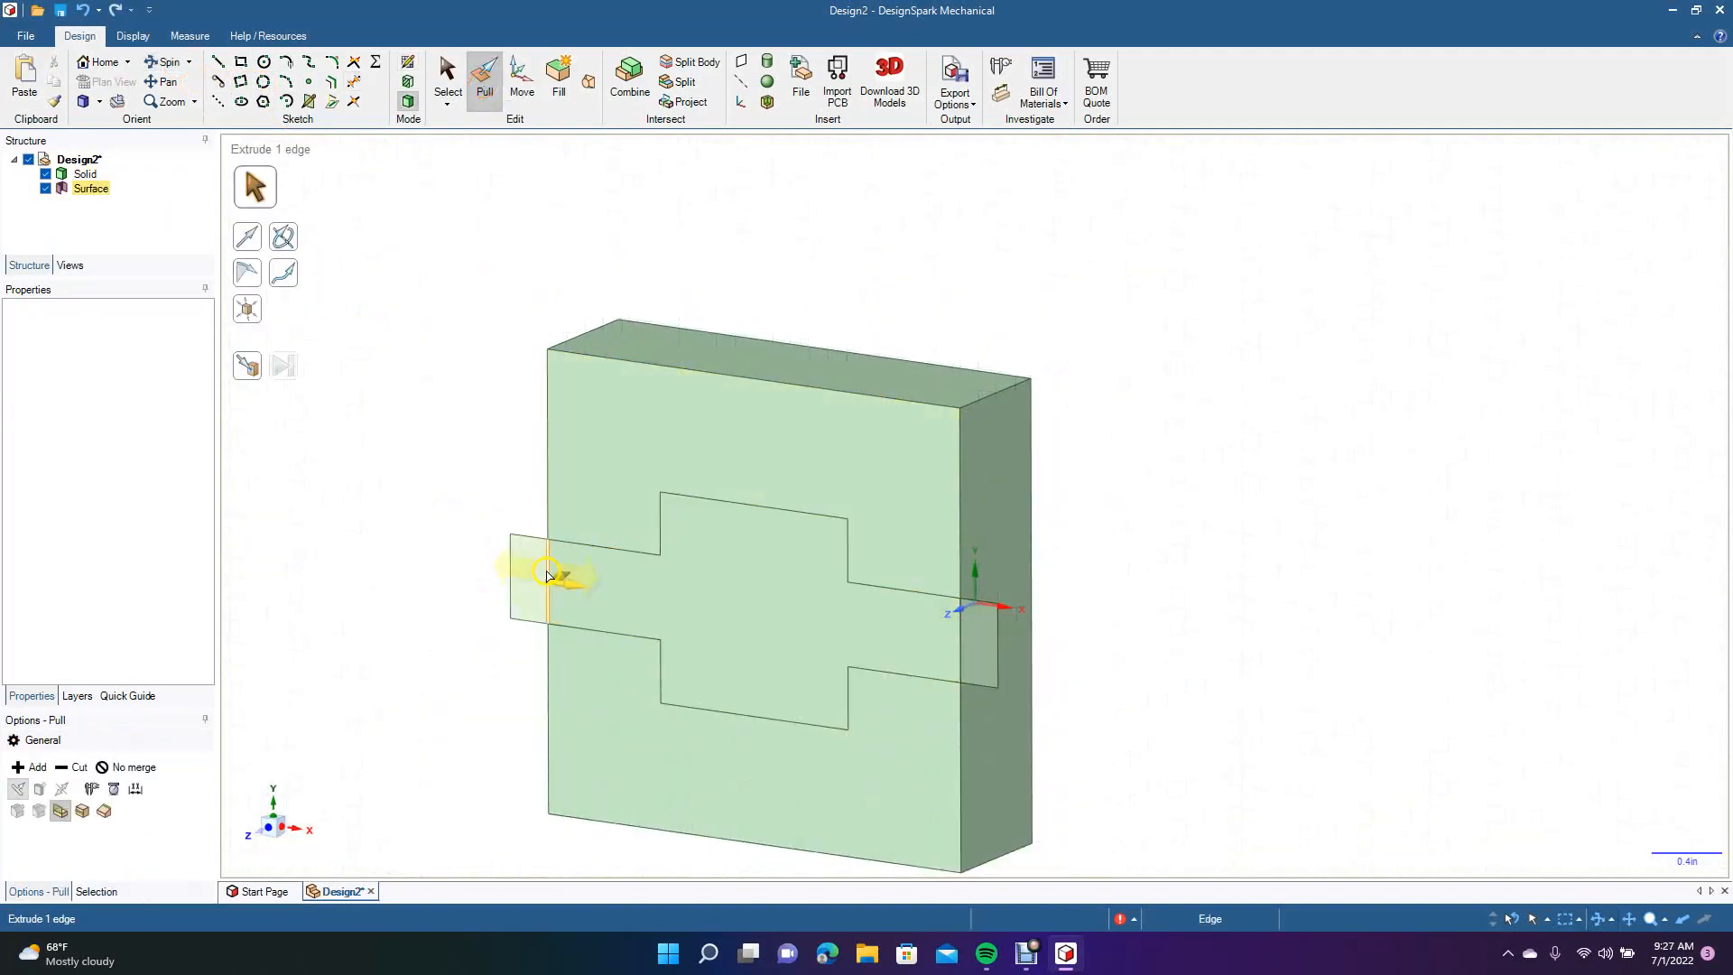
pyautogui.click(542, 575)
pyautogui.keyDown('ctrl'); pyautogui.click(600, 584); pyautogui.keyUp('ctrl')
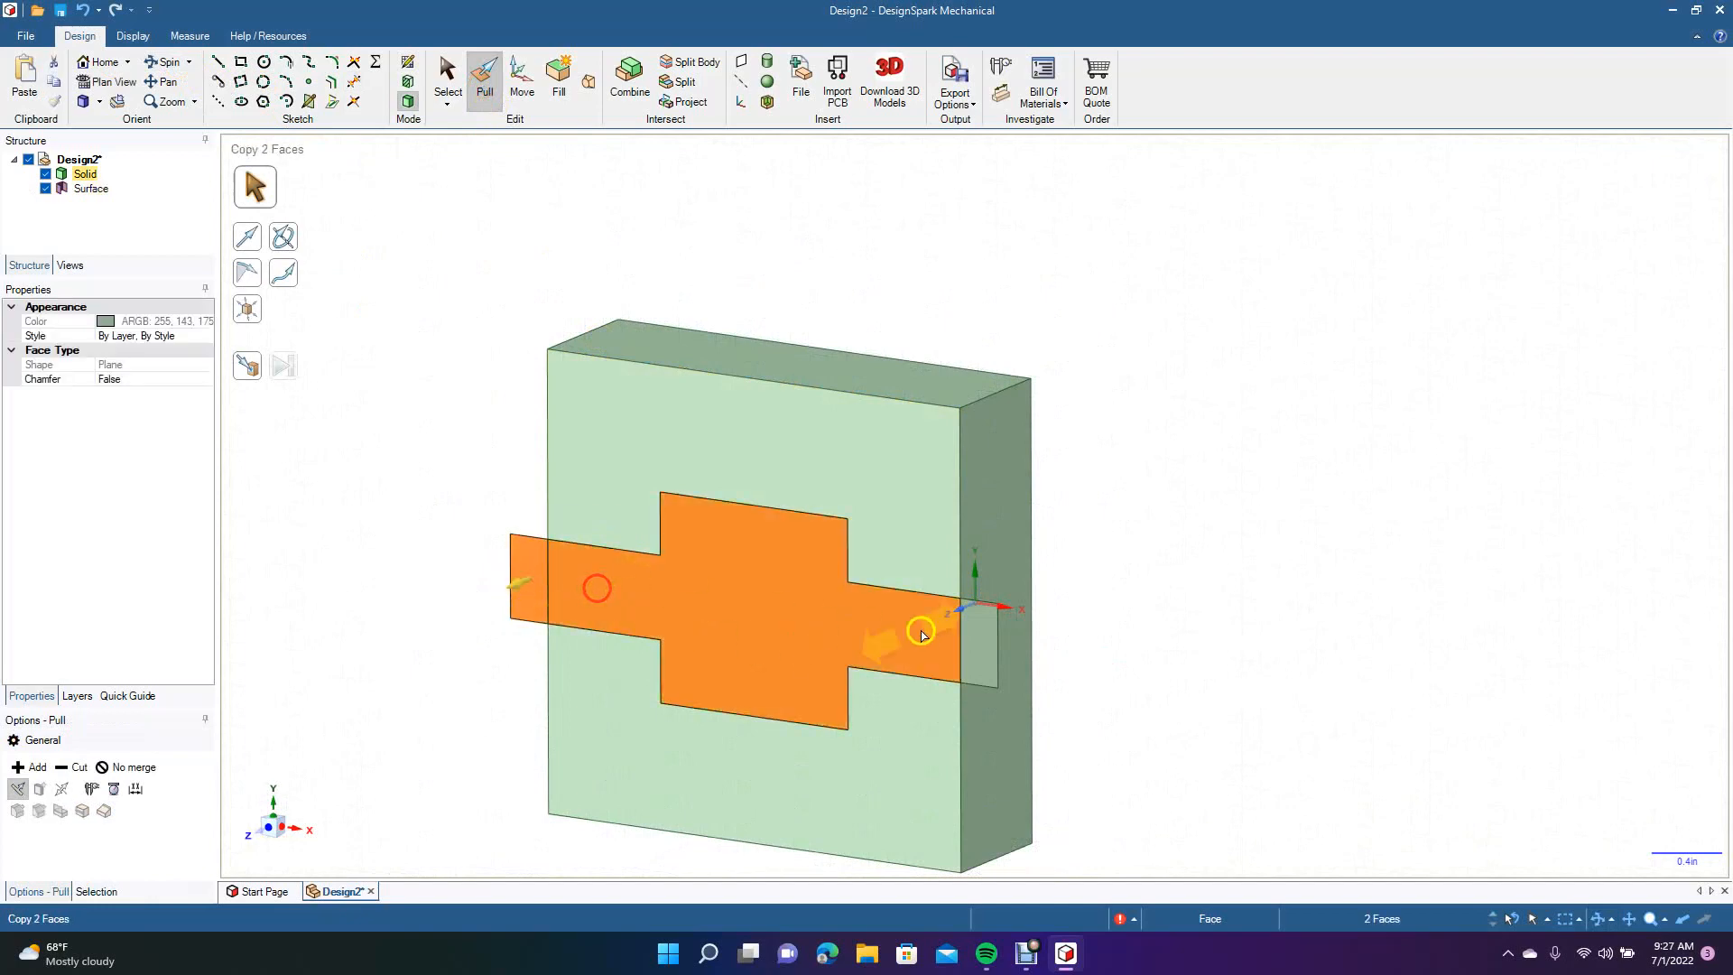
pyautogui.keyDown('ctrl'); pyautogui.click(984, 650); pyautogui.keyUp('ctrl')
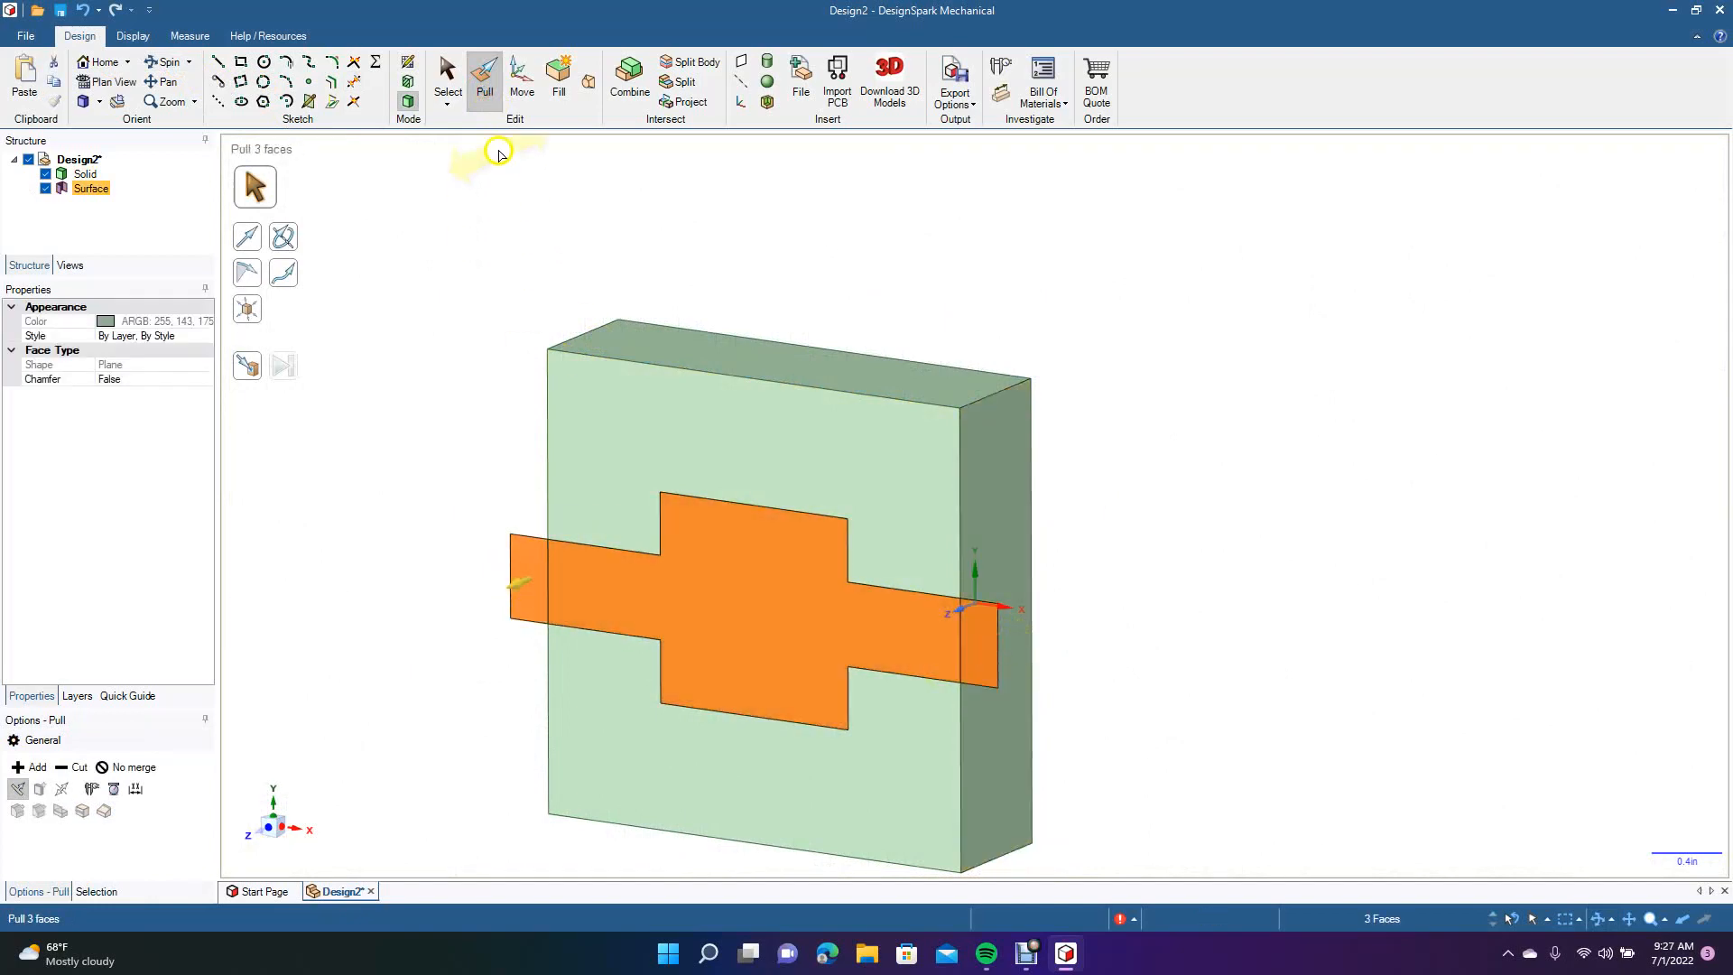
pyautogui.click(521, 79)
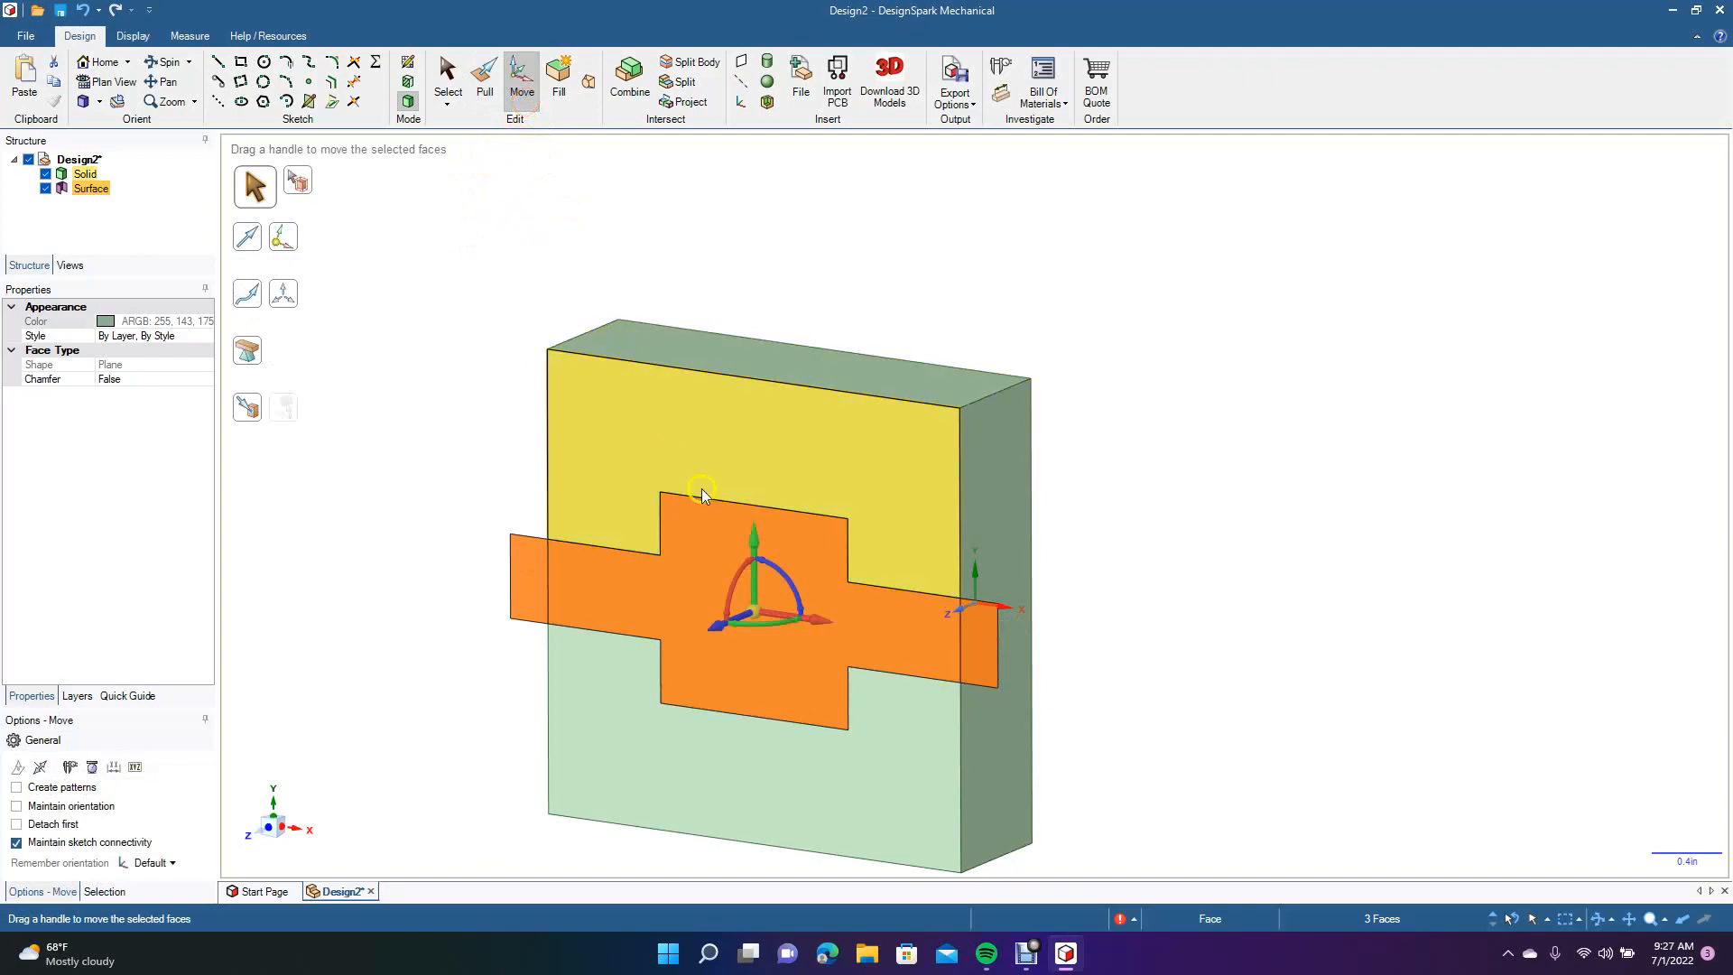
pyautogui.moveTo(716, 623); pyautogui.dragTo(565, 758)
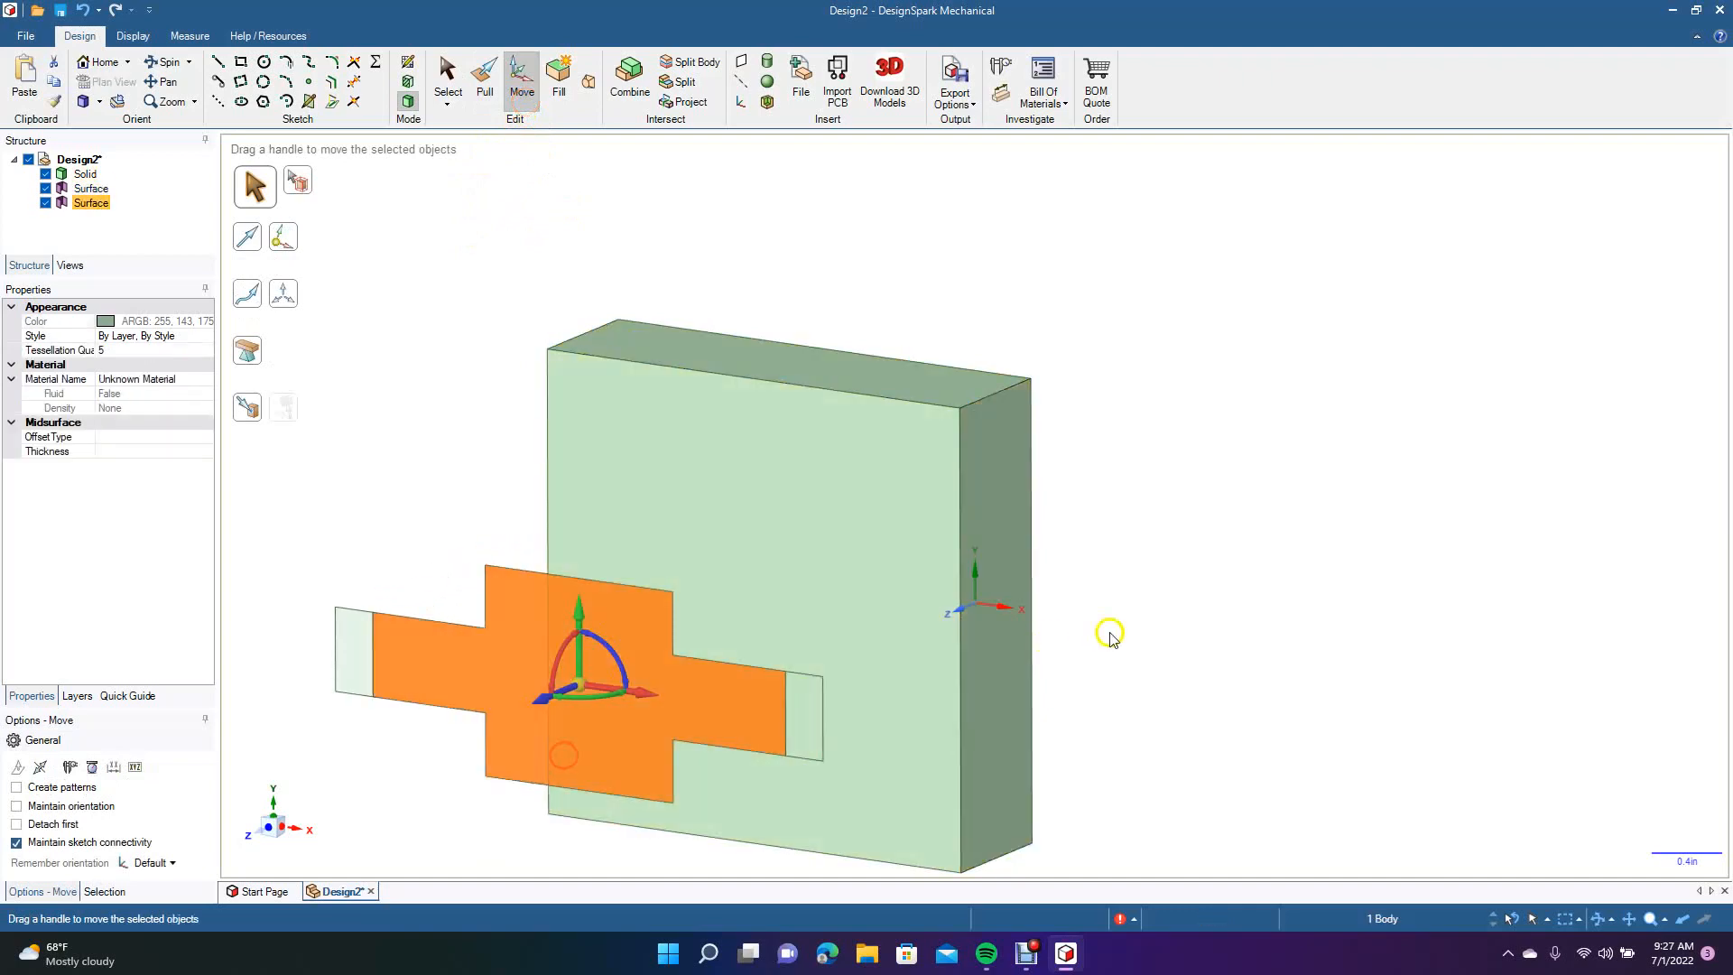
pyautogui.click(1269, 595)
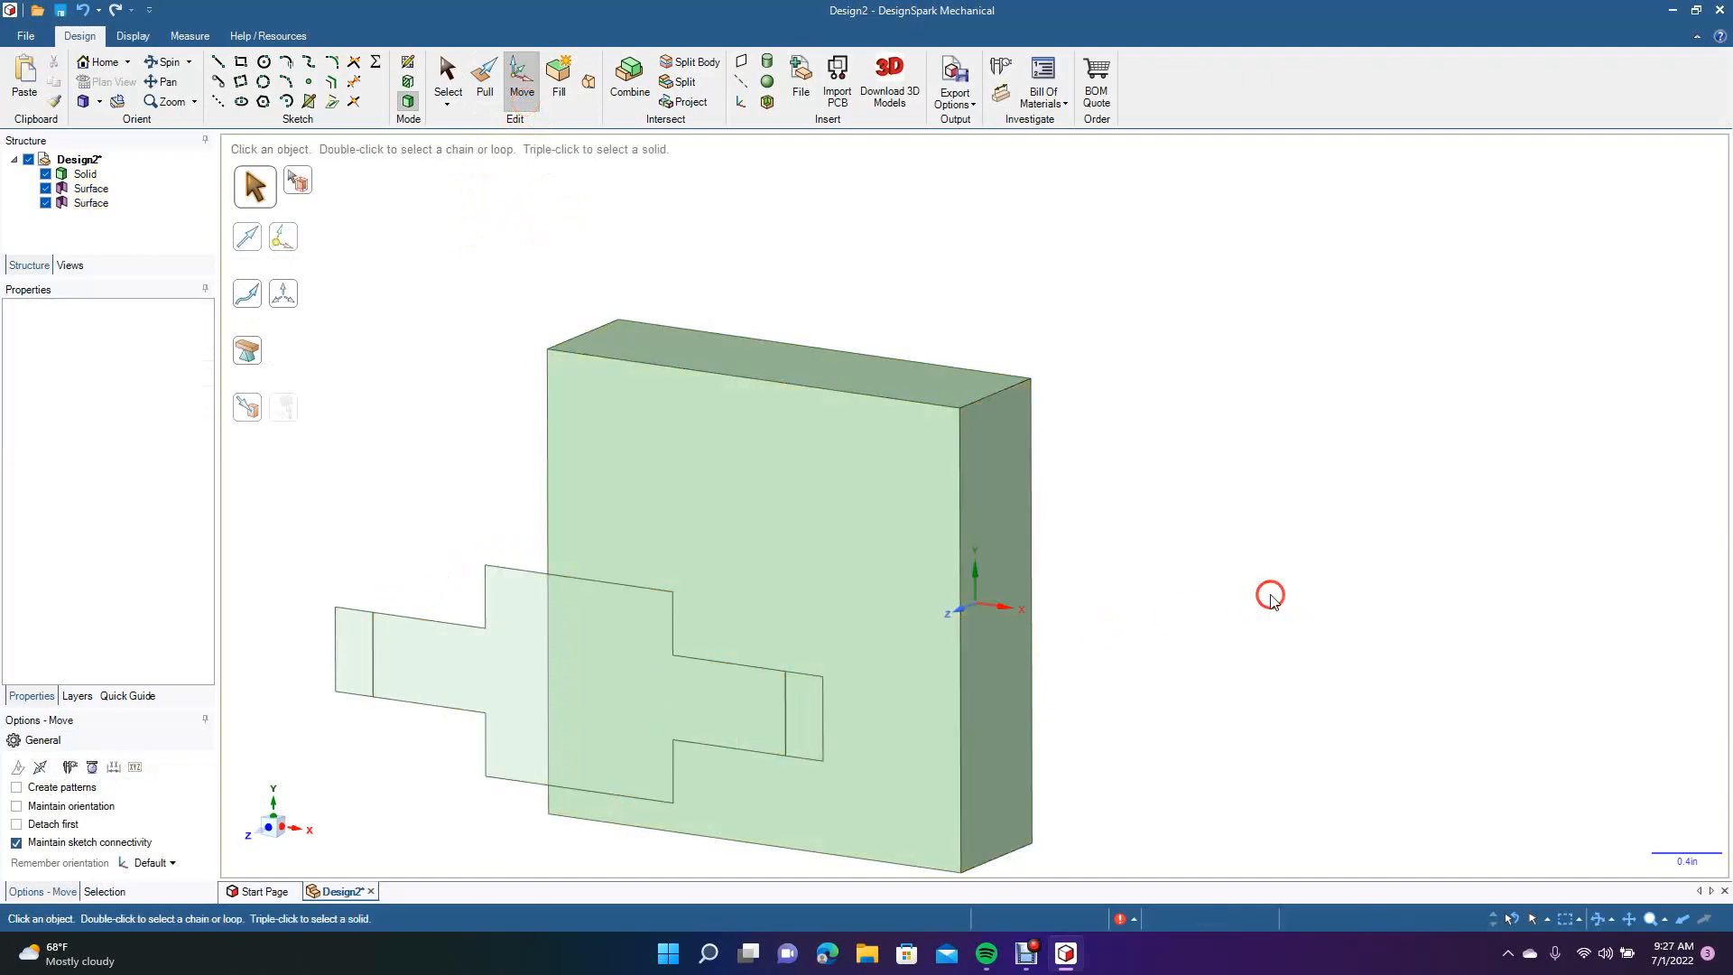
# Pull the three cross-shaped faces 2.25 in back into the block as separate bodies with No merge.
pyautogui.click(361, 648)
pyautogui.keyDown('ctrl'); pyautogui.click(487, 663); pyautogui.keyUp('ctrl')
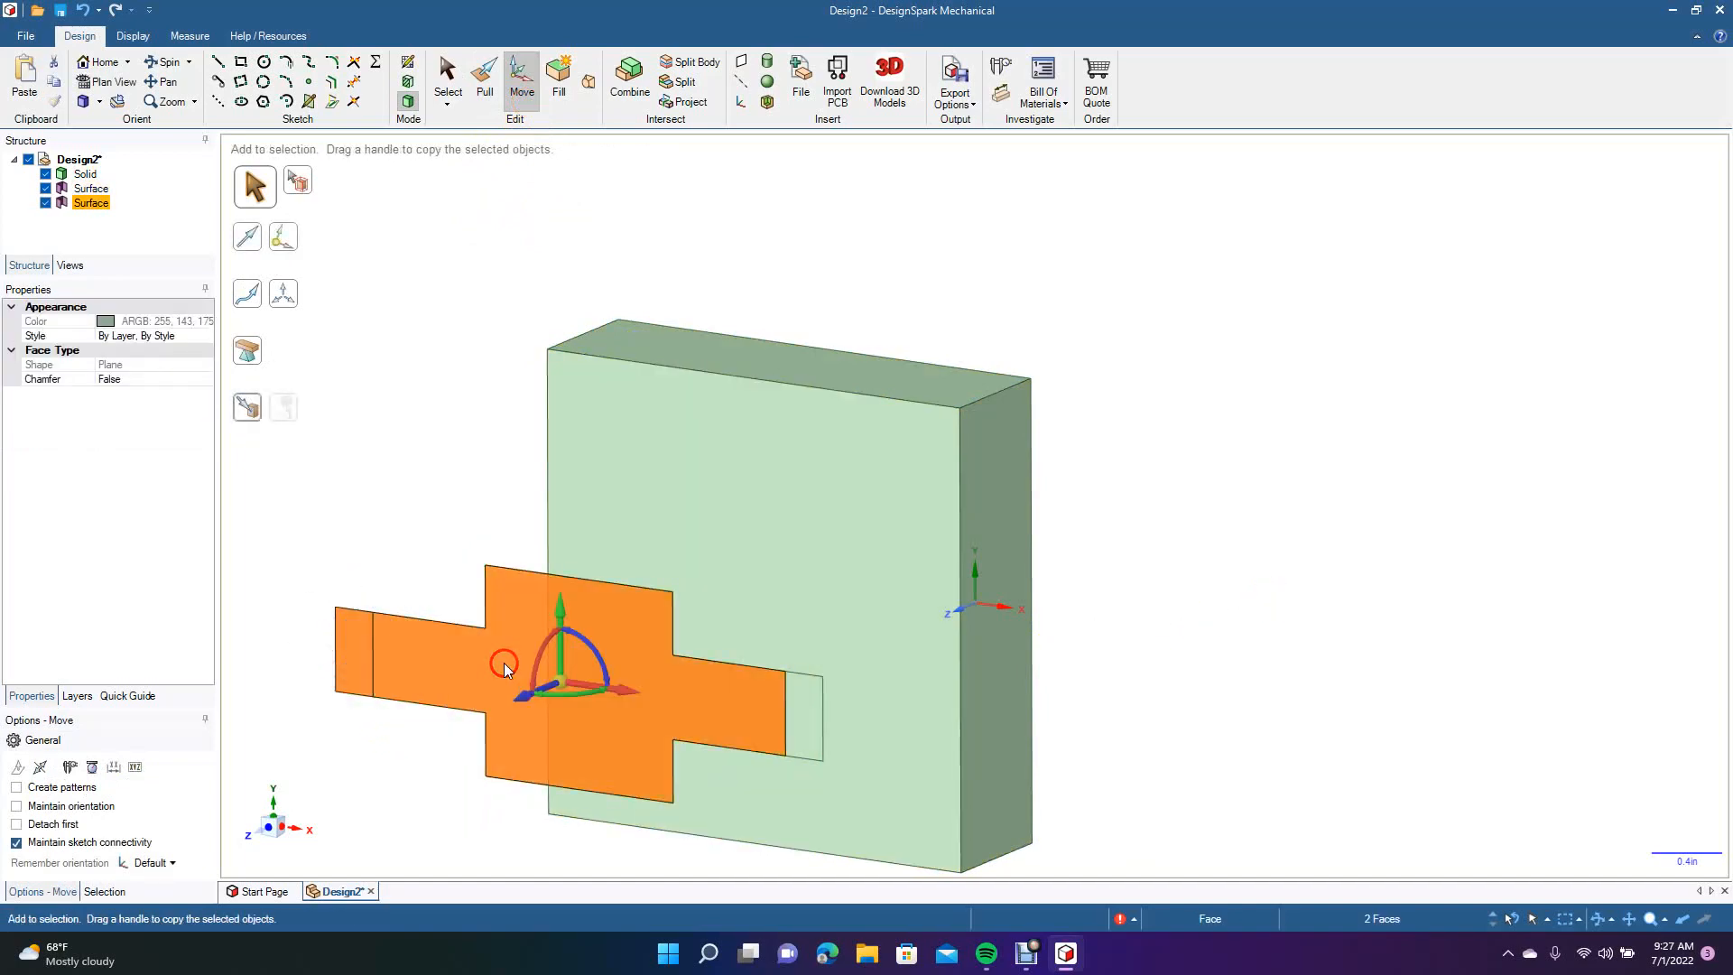
pyautogui.keyDown('ctrl'); pyautogui.click(805, 707); pyautogui.keyUp('ctrl')
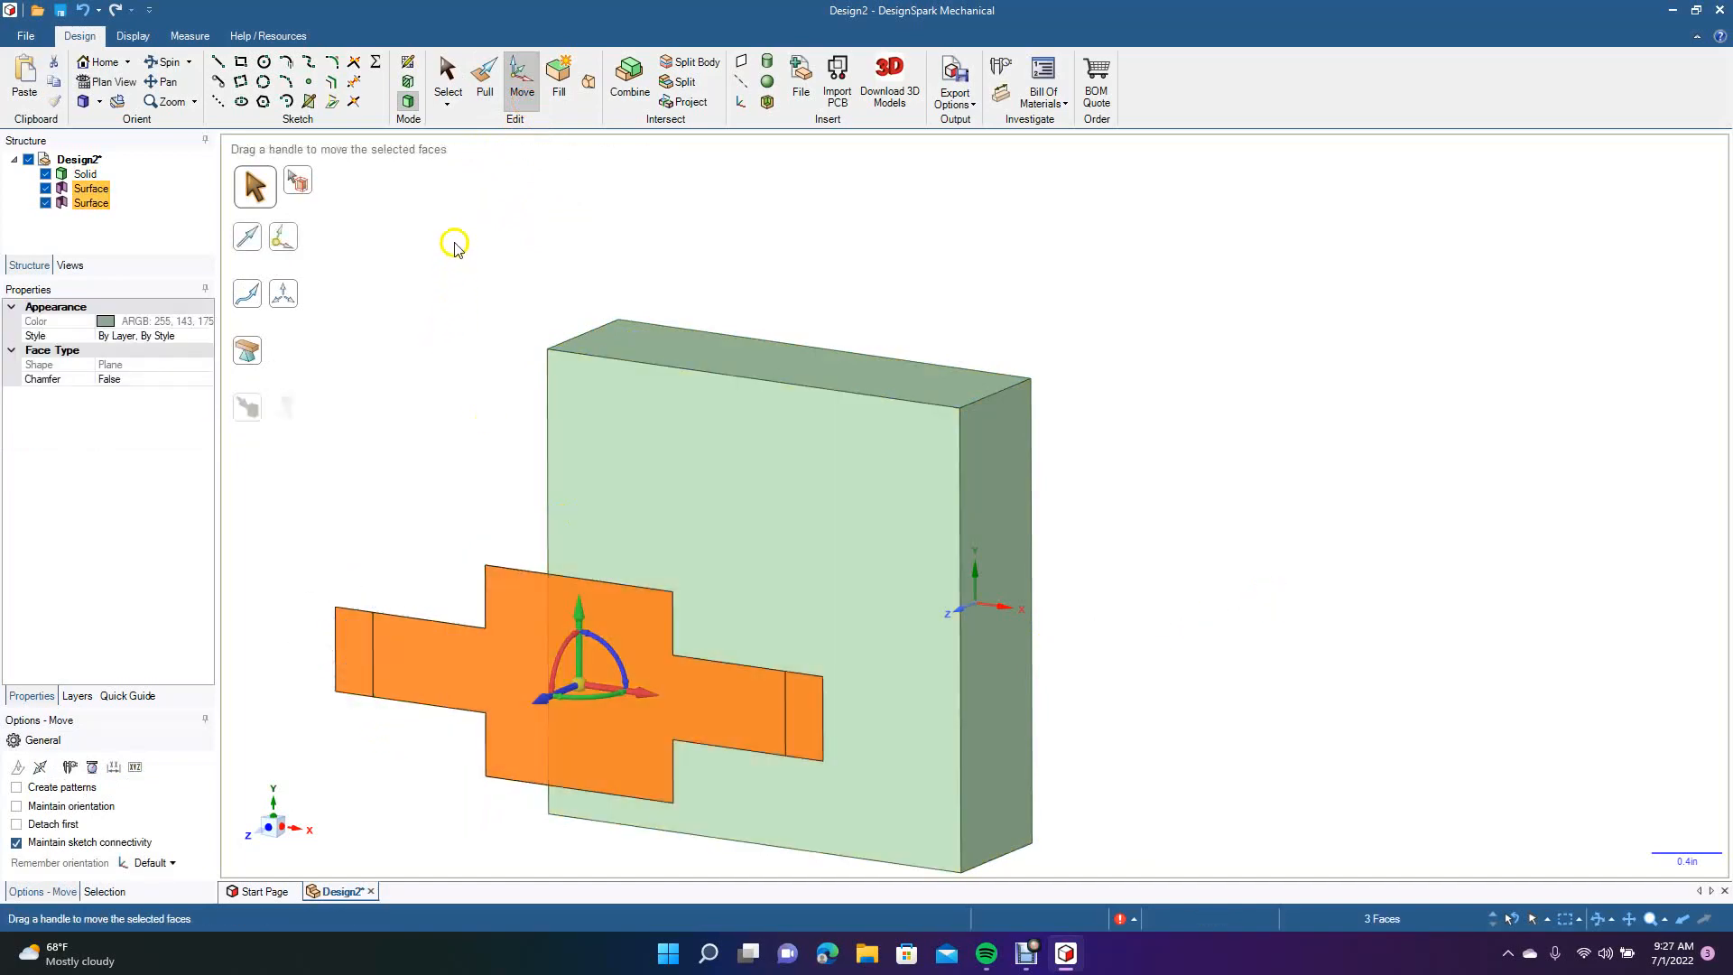
pyautogui.click(485, 79)
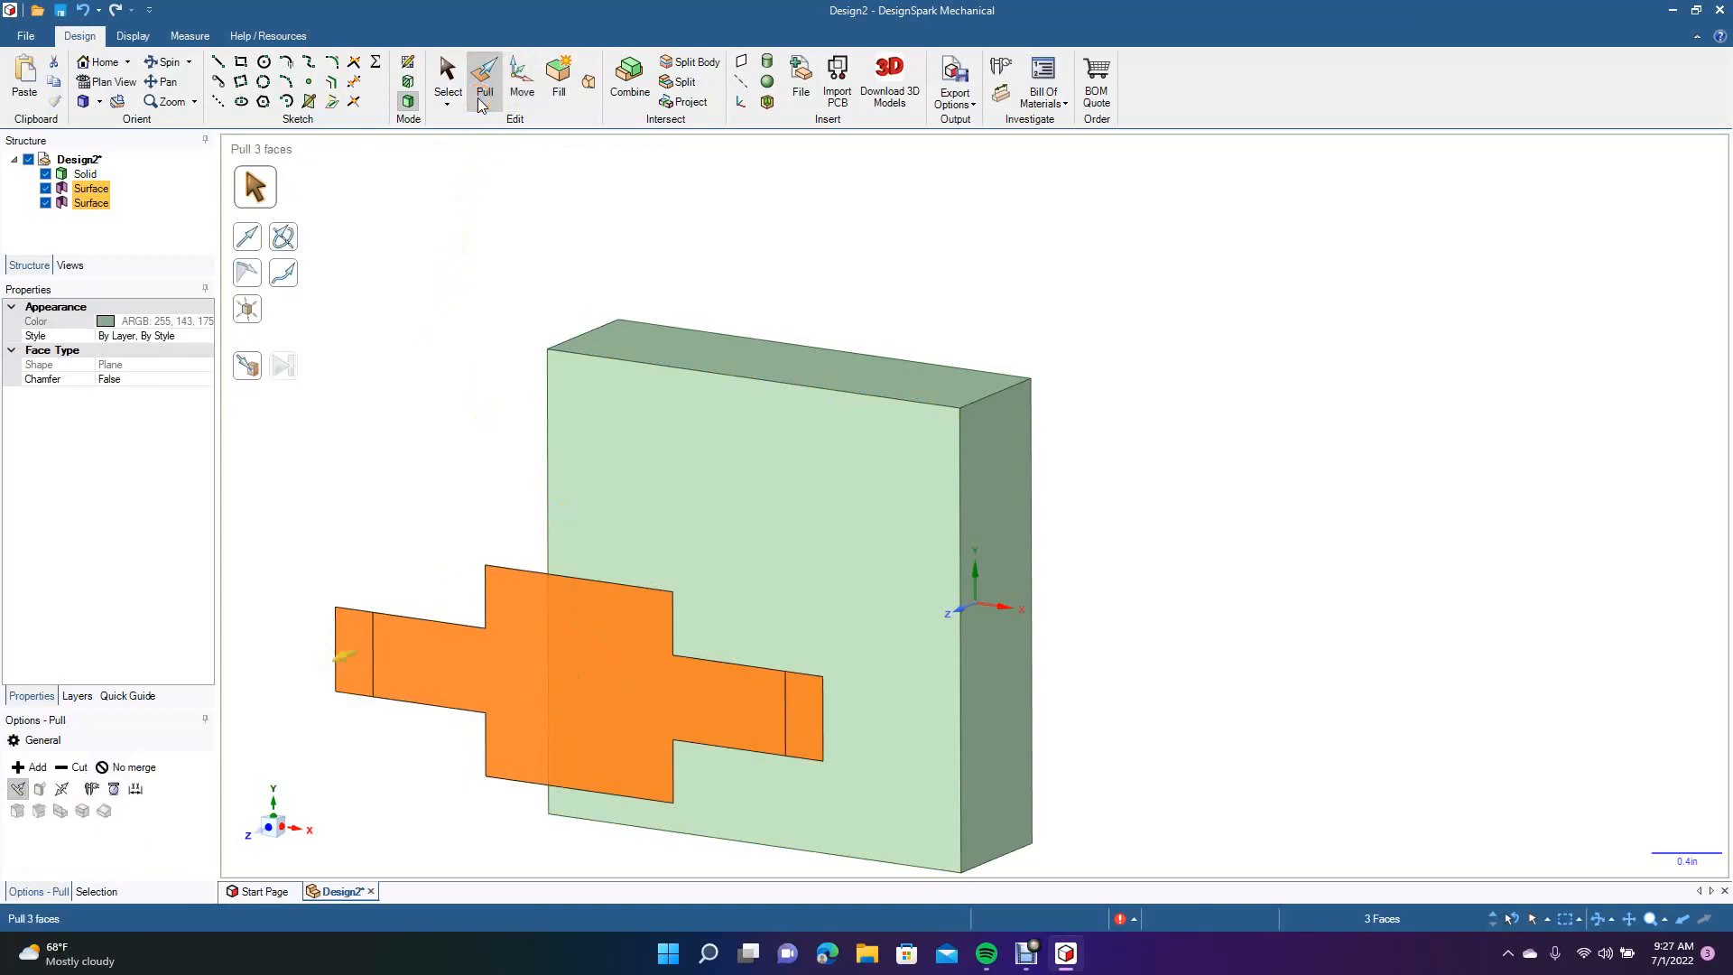
pyautogui.click(126, 767)
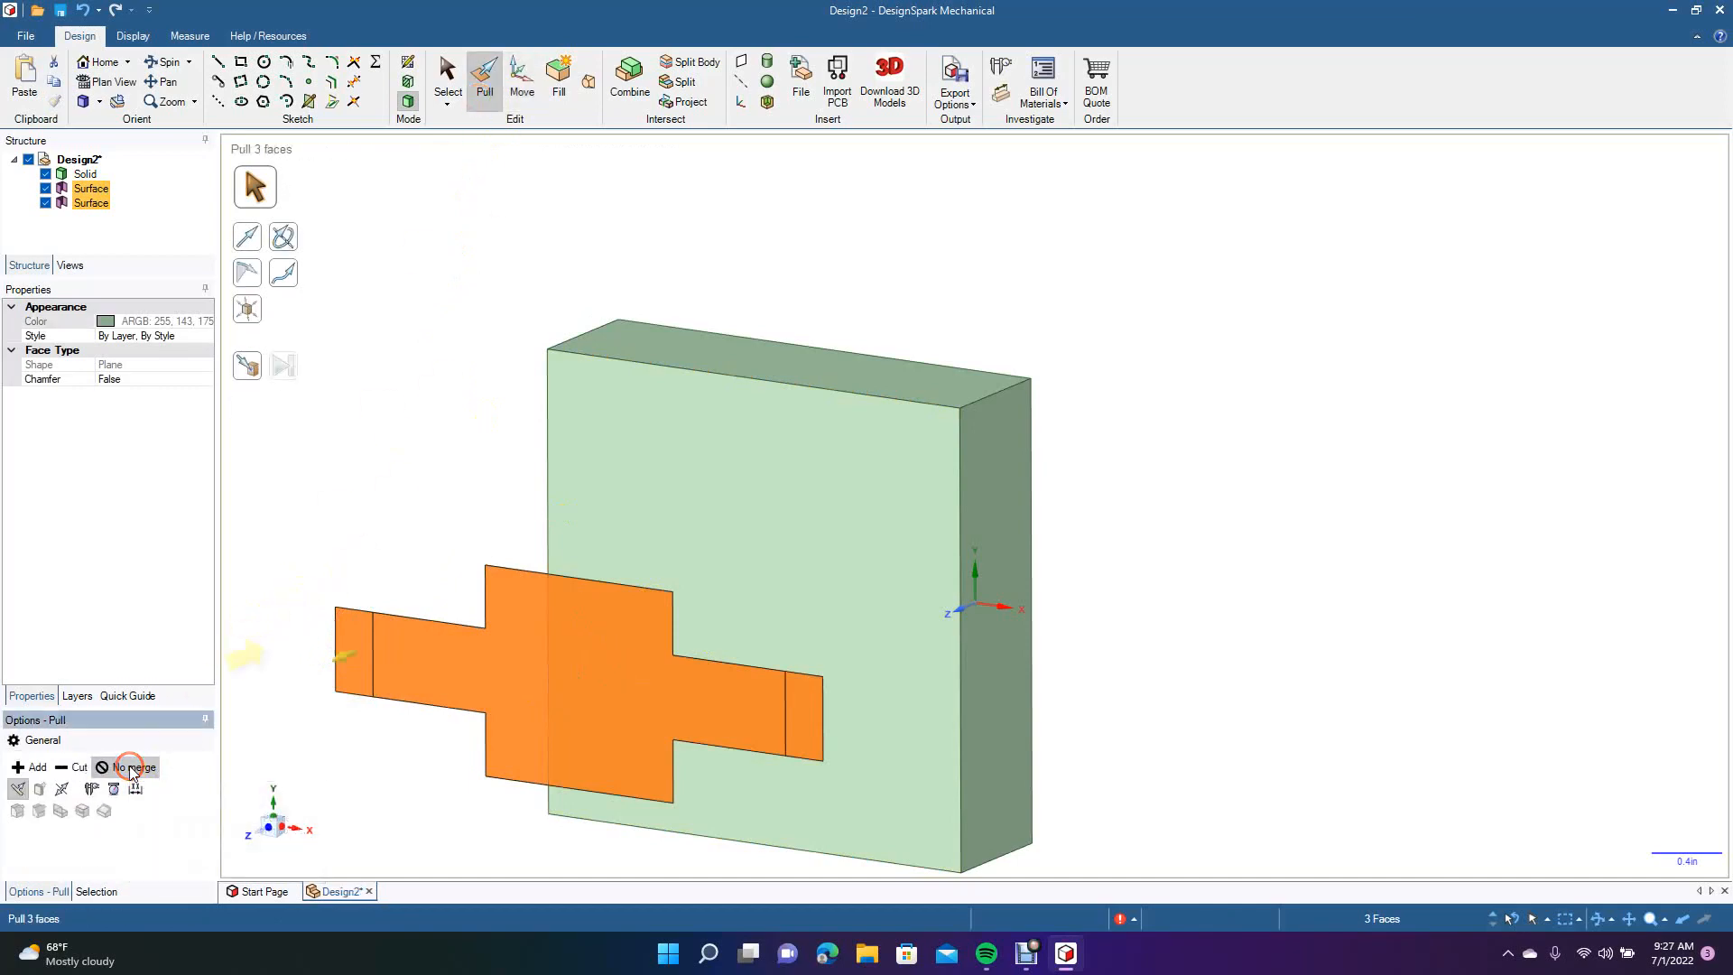
pyautogui.moveTo(671, 623); pyautogui.dragTo(849, 647)
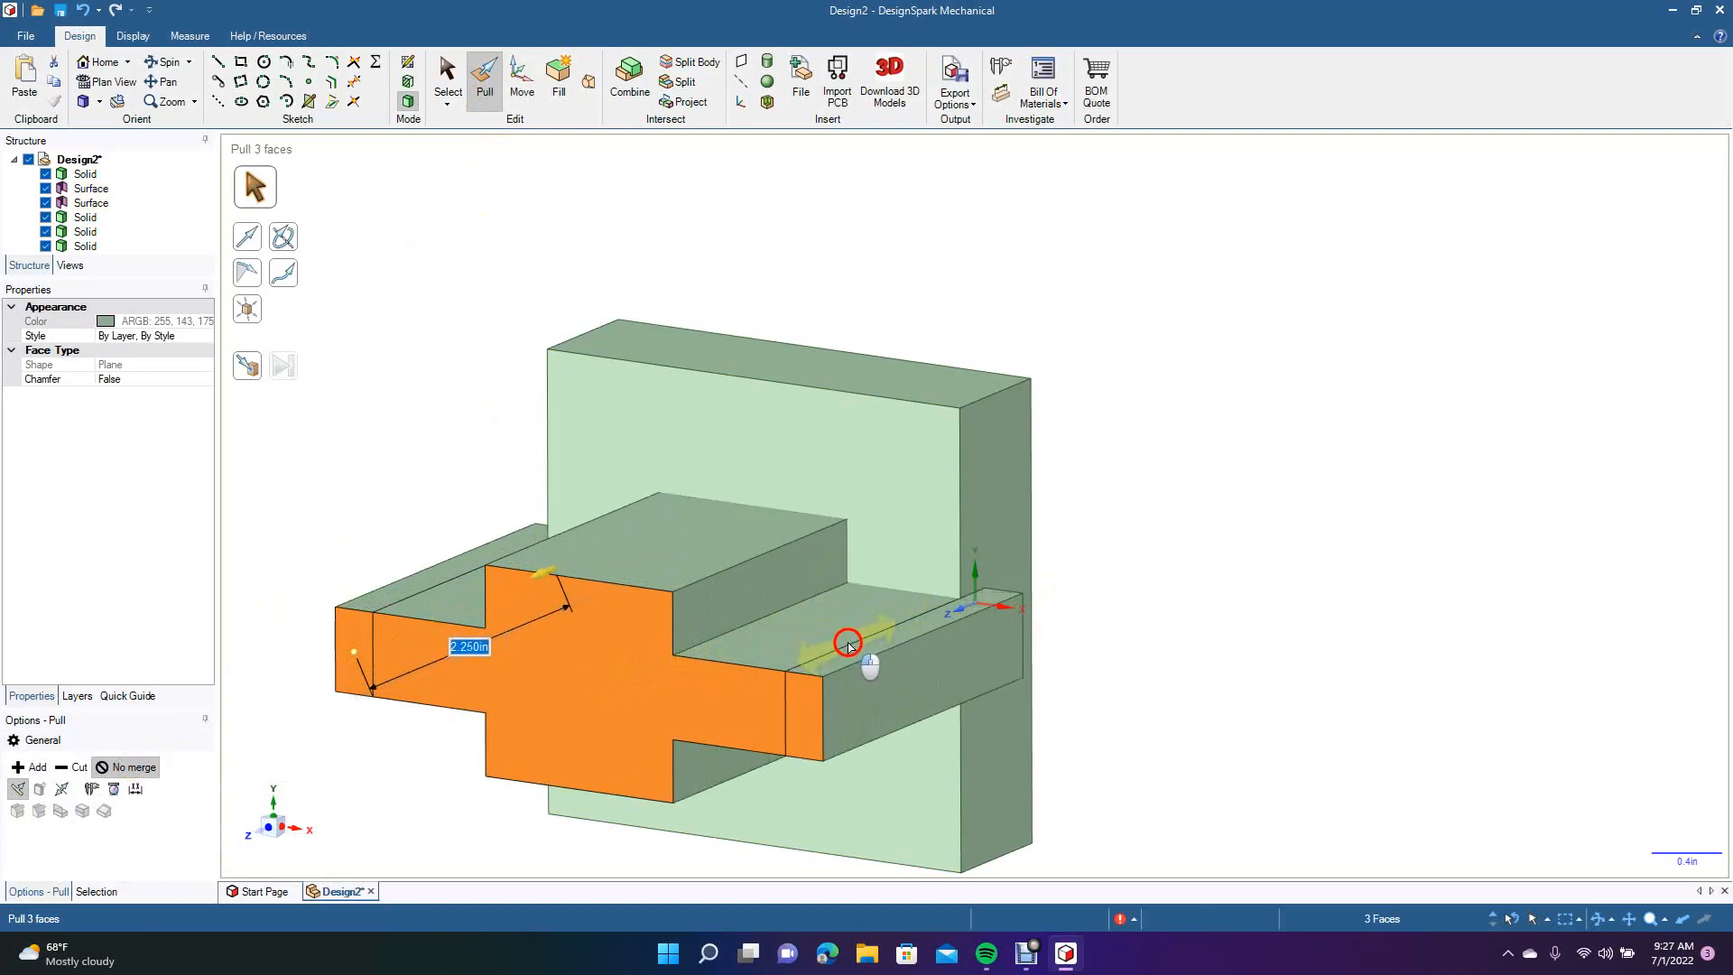
pyautogui.moveTo(848, 645); pyautogui.dragTo(848, 645)
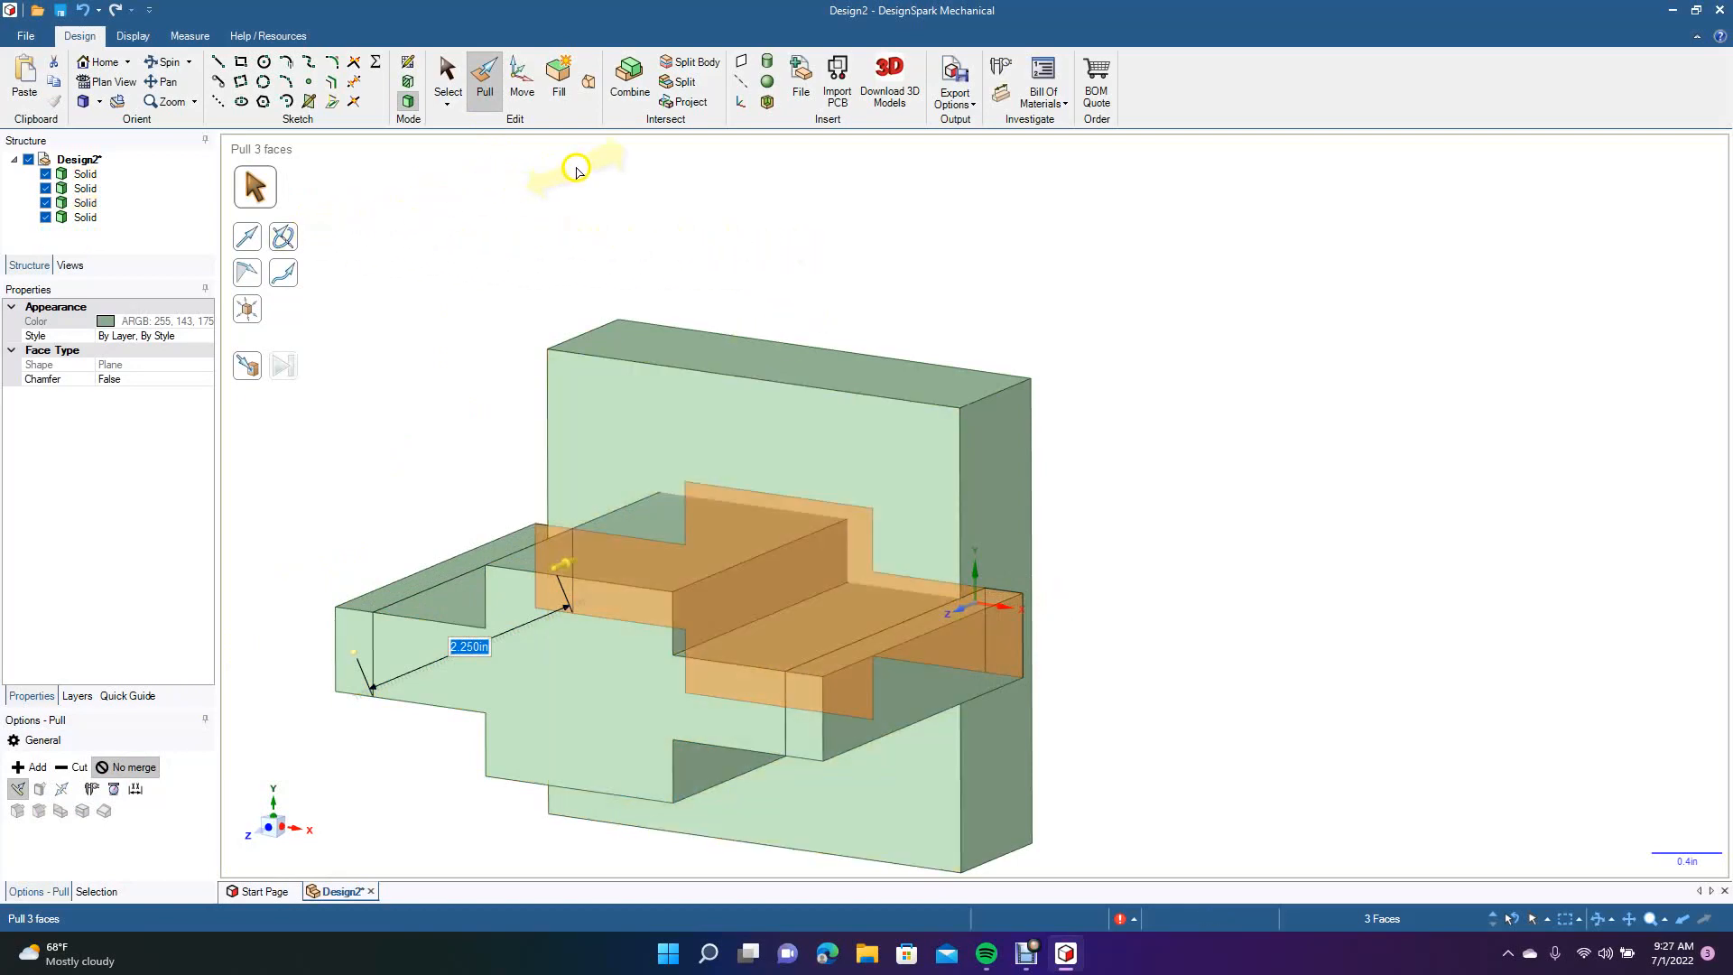
# Cut the cross-shaped solid with the block using Combine and remove the portion in front of the block.
pyautogui.click(631, 83)
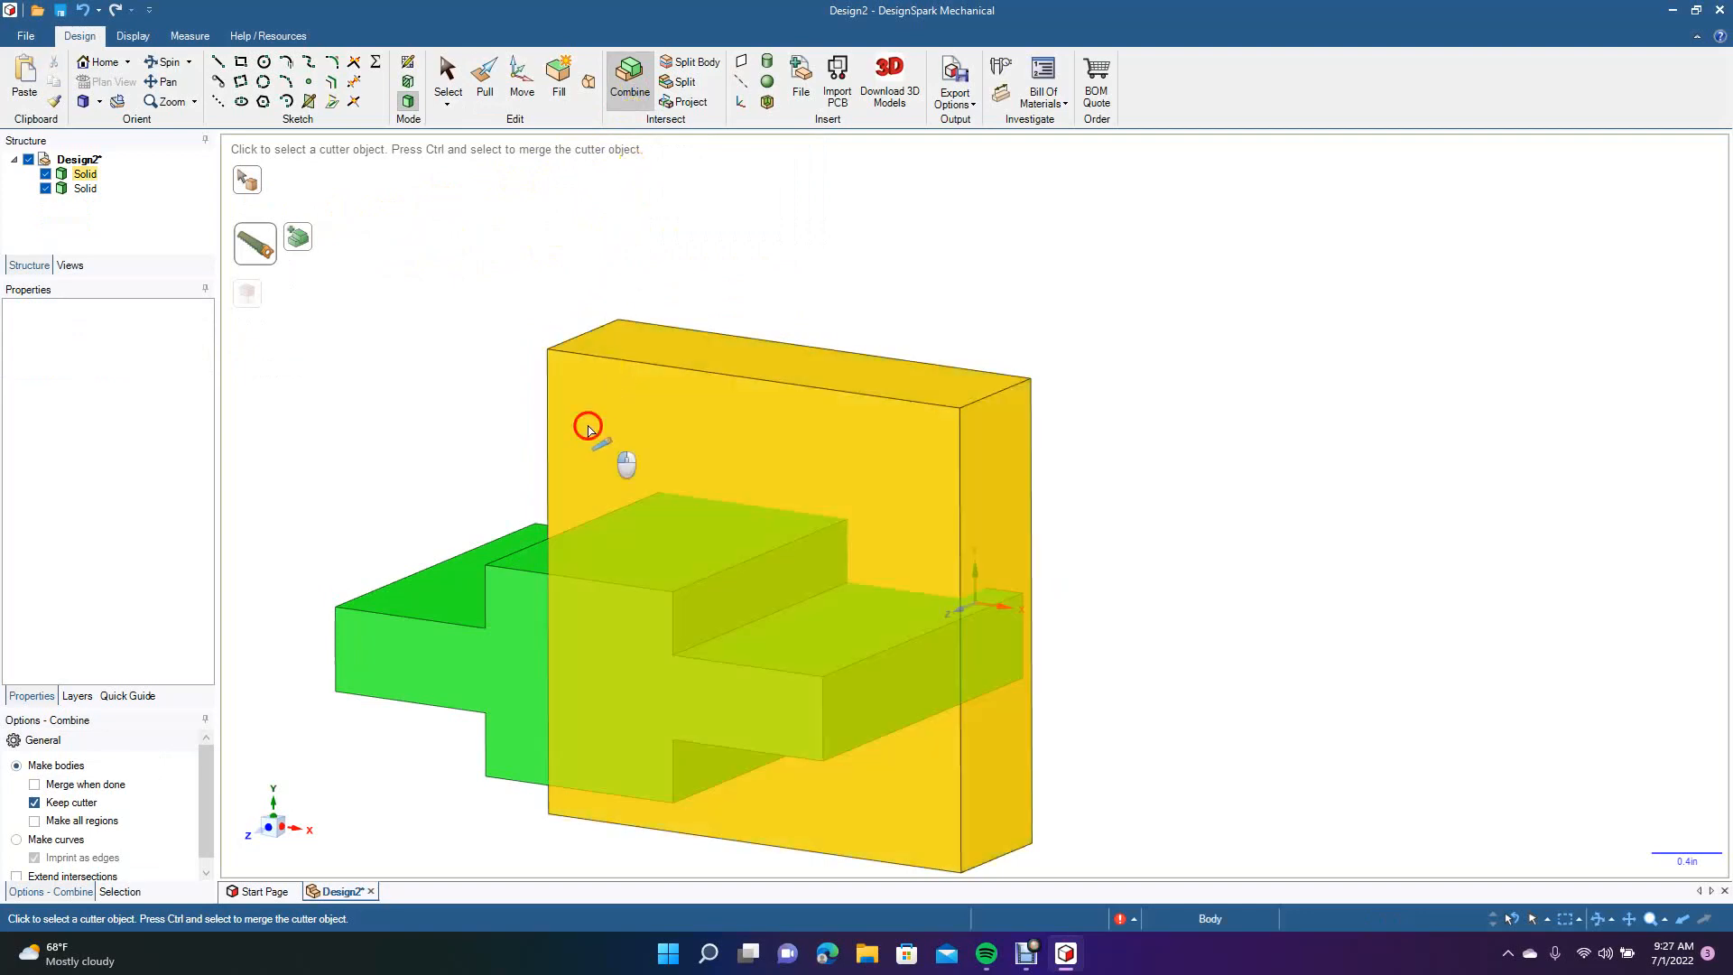
pyautogui.click(588, 430)
pyautogui.click(480, 619)
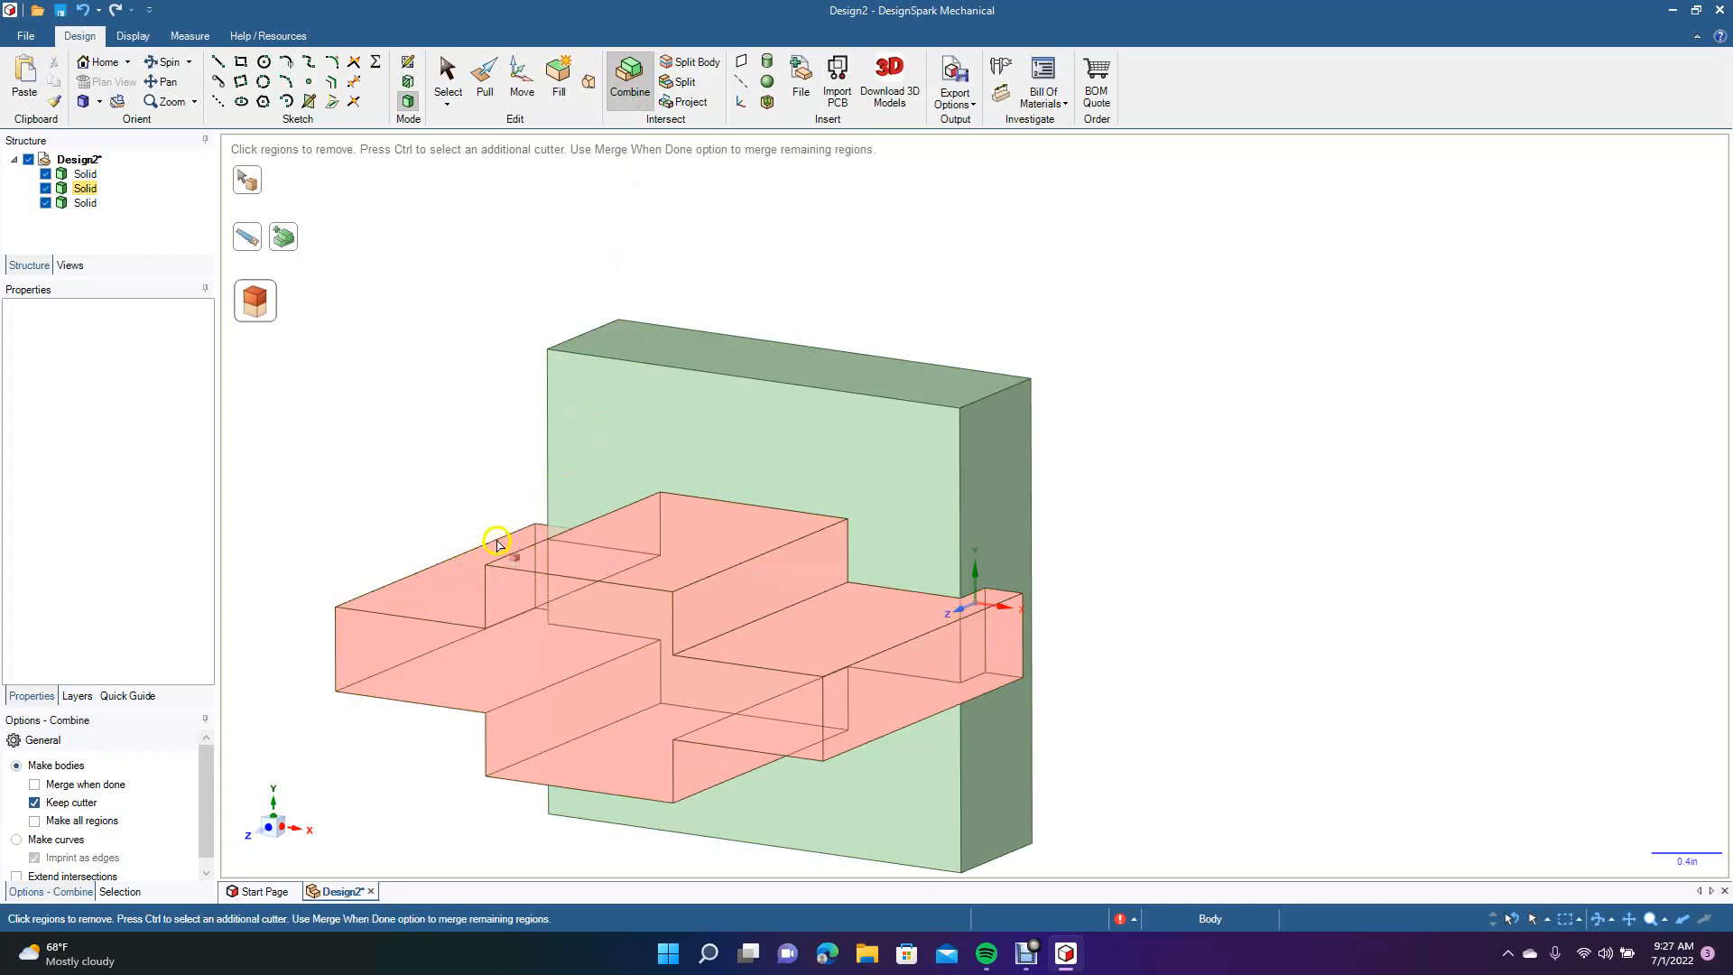
pyautogui.click(485, 709)
pyautogui.click(563, 505)
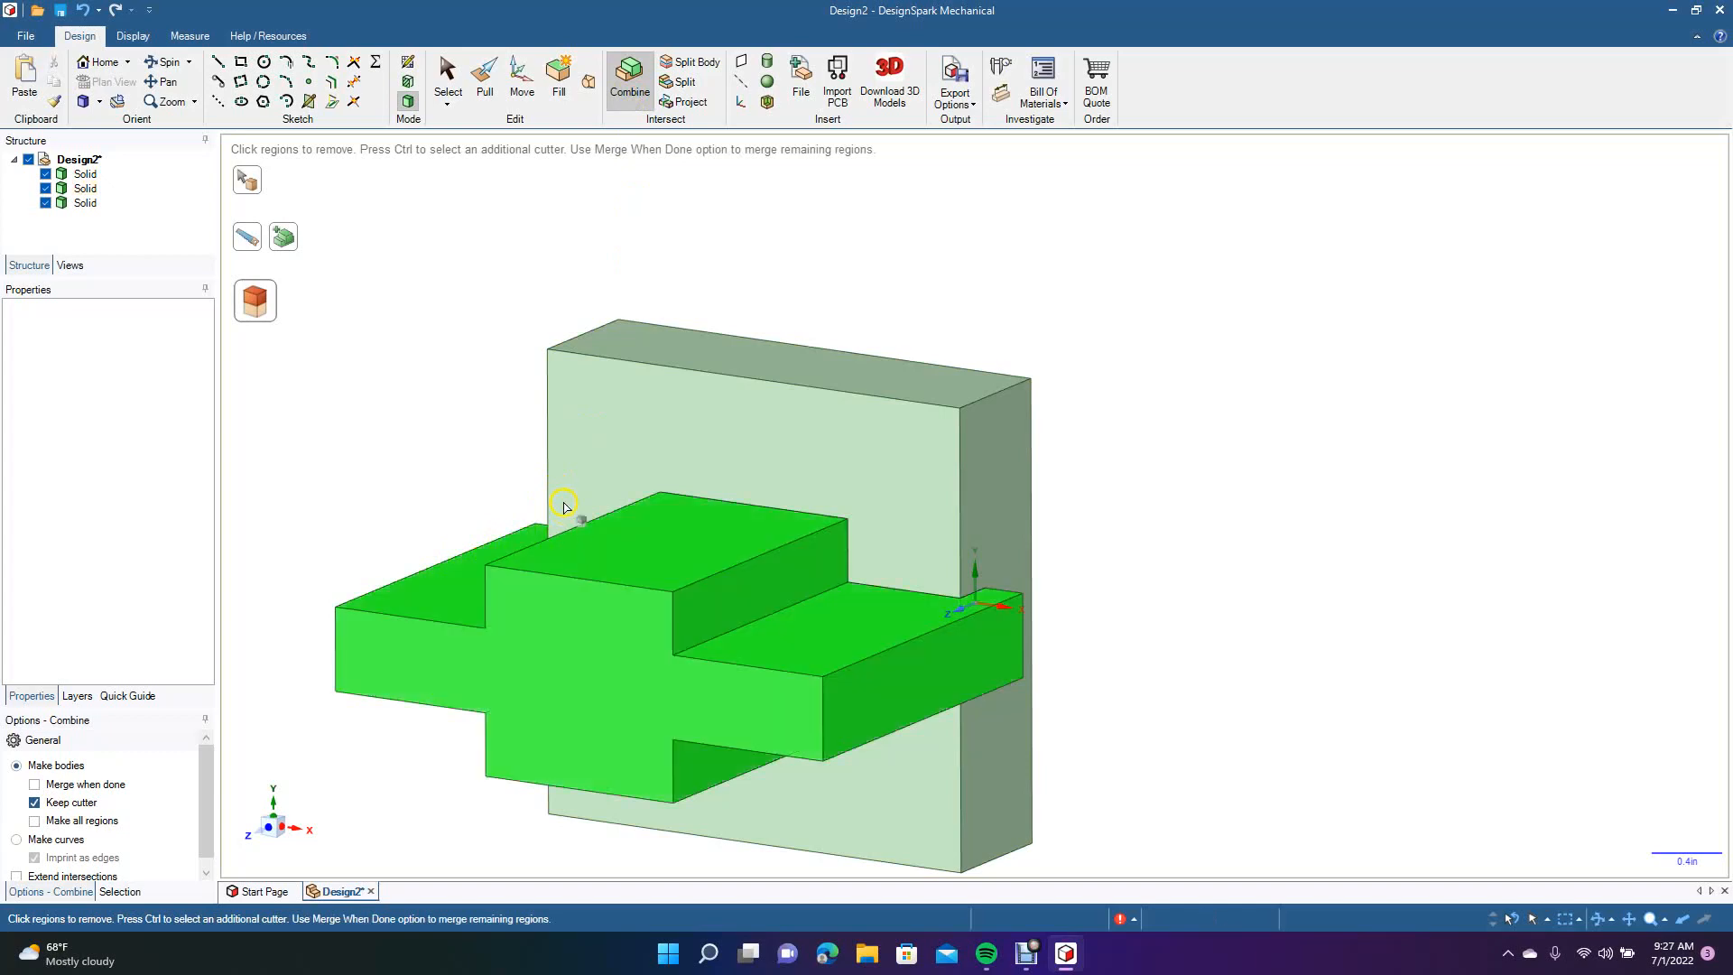
pyautogui.click(609, 548)
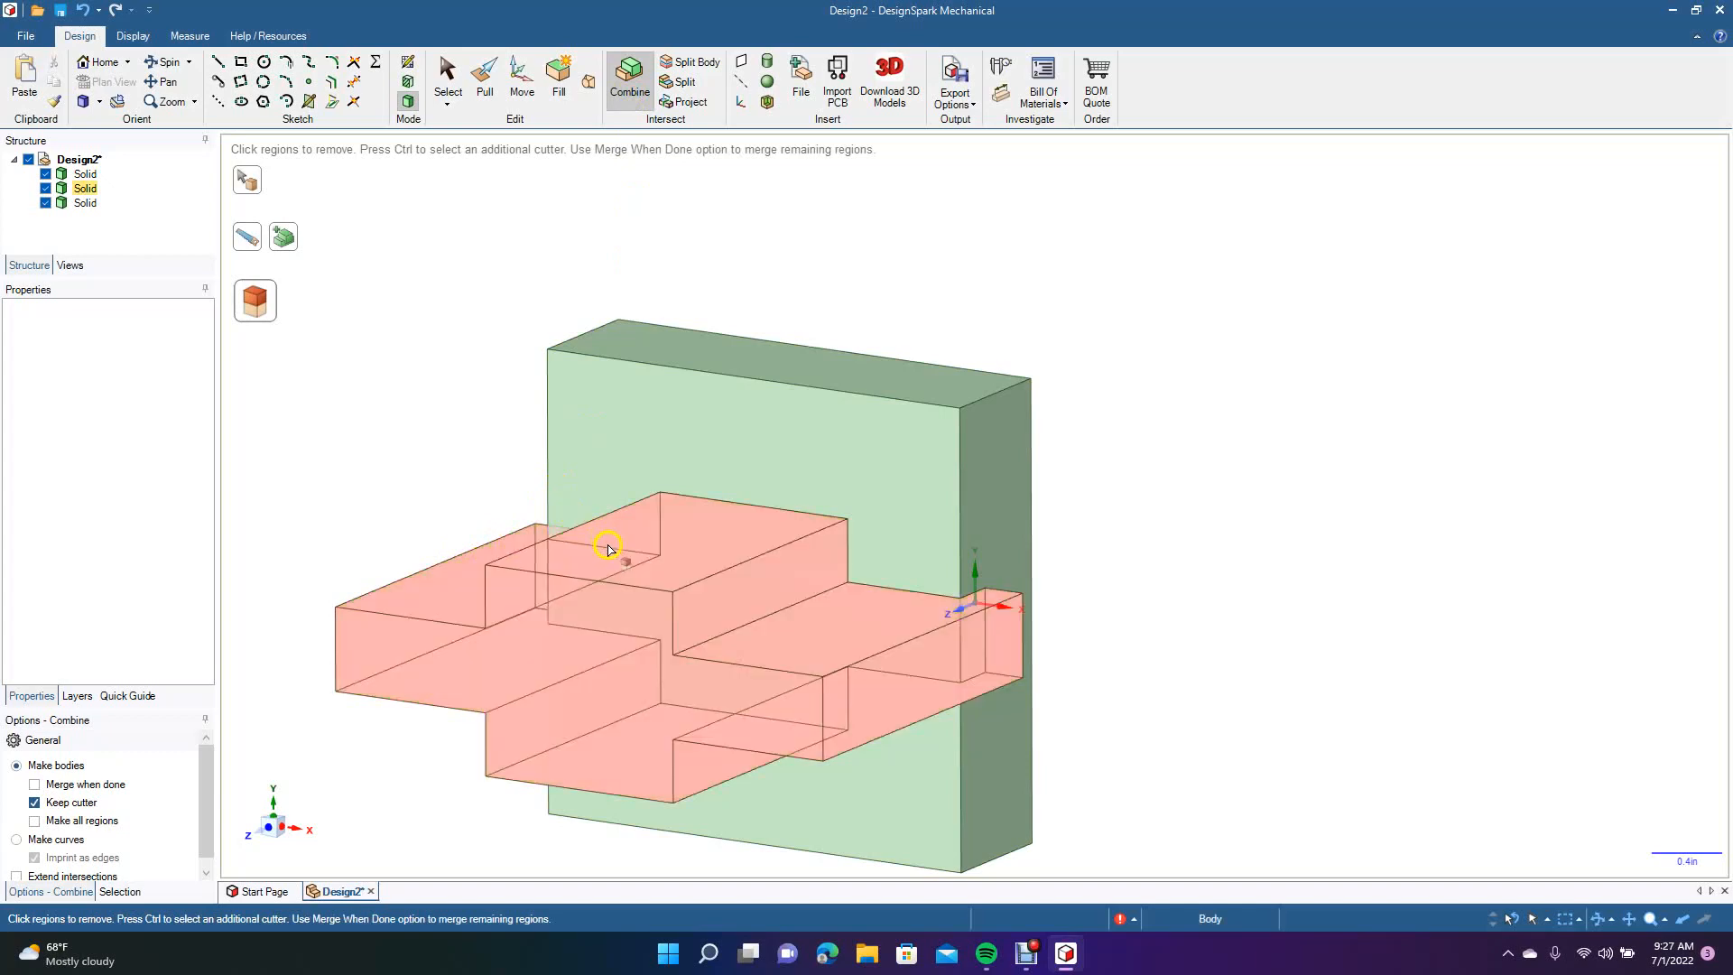
pyautogui.click(458, 572)
# Merge the cross-shaped piece remaining inside the block with the block.
pyautogui.click(755, 589)
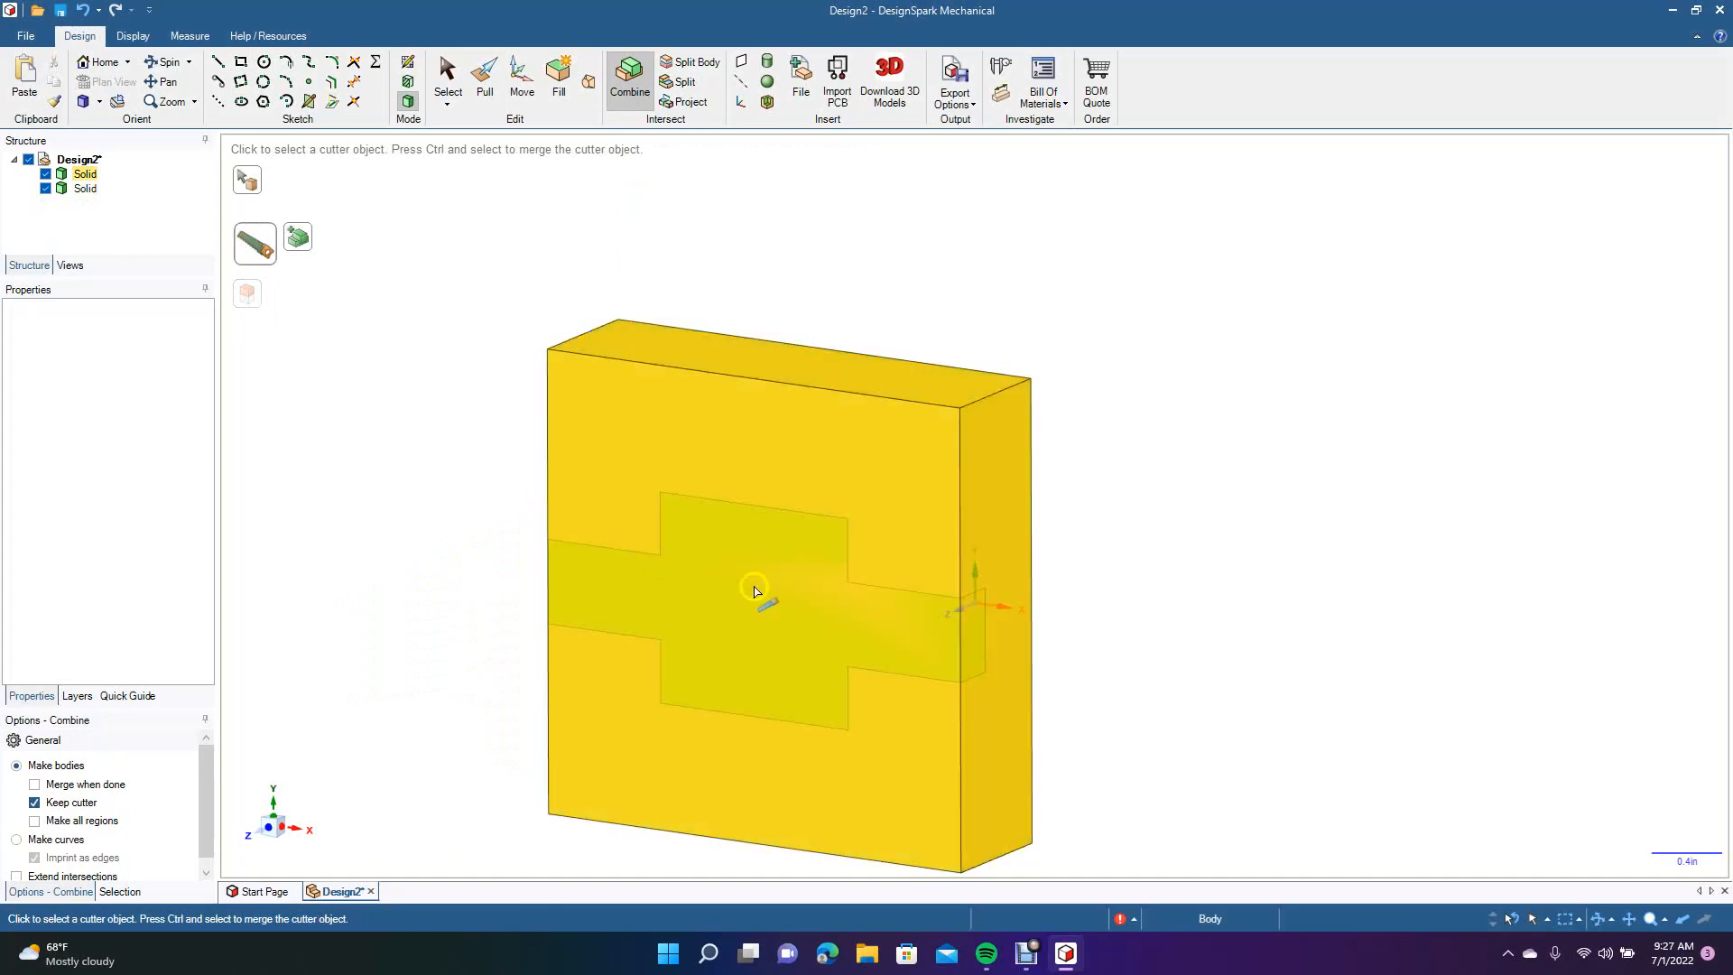
pyautogui.click(293, 241)
pyautogui.click(679, 601)
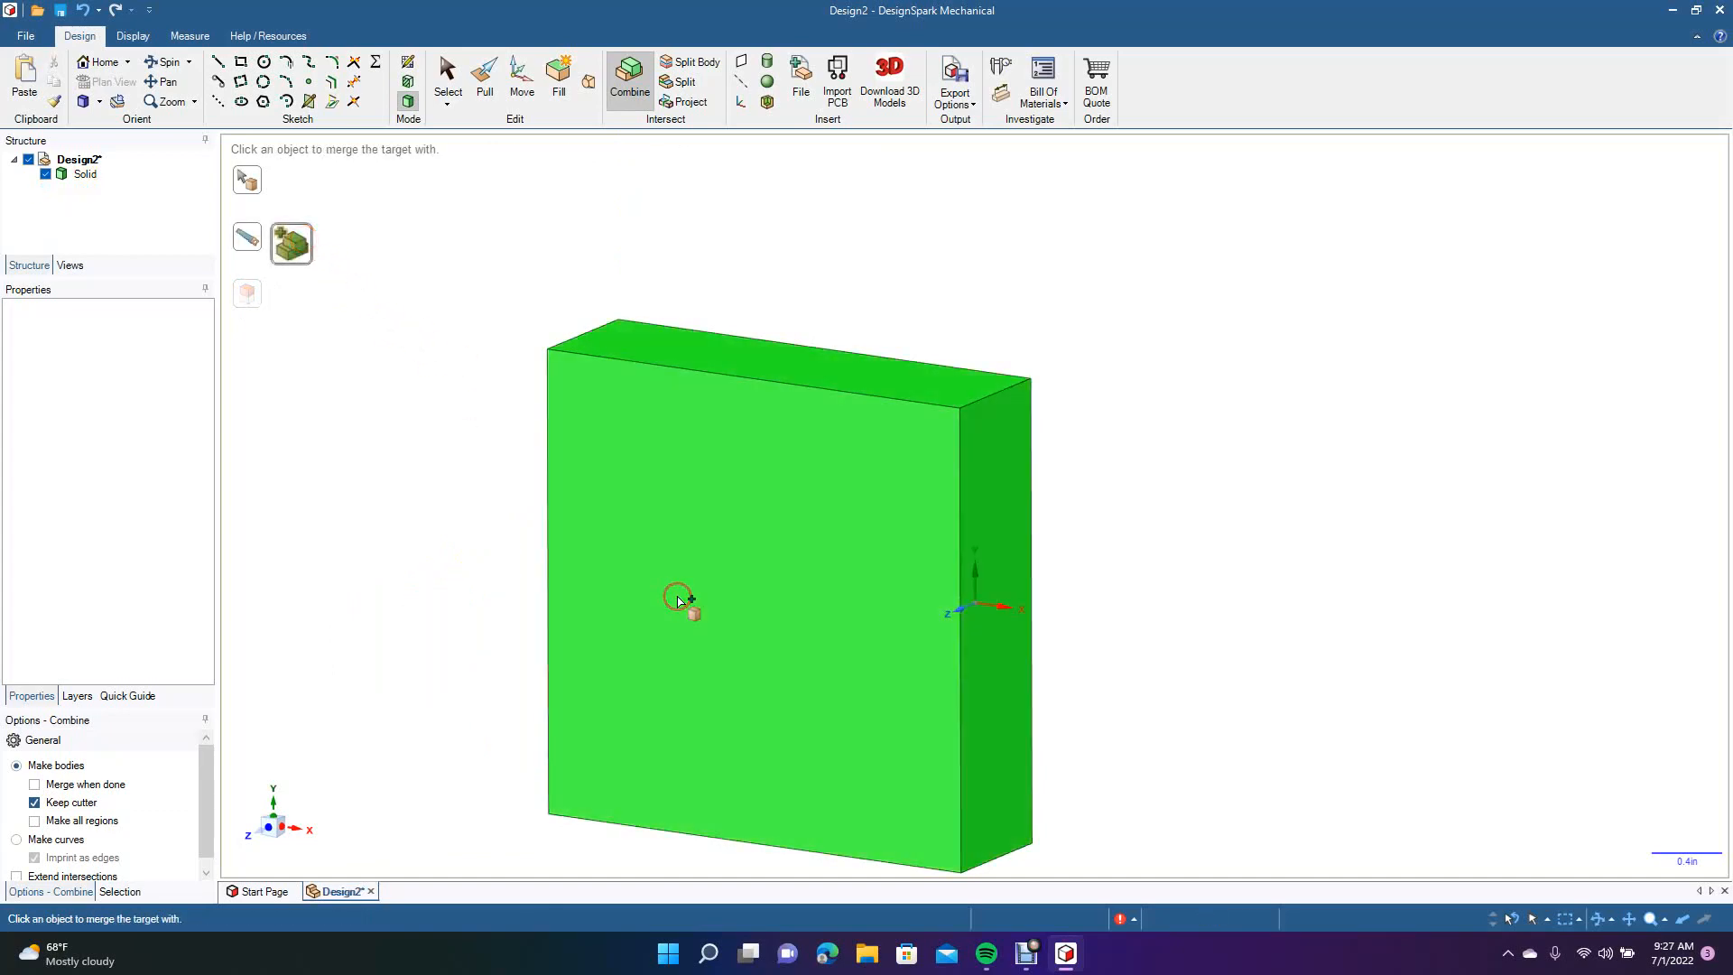
# Undo the merge, the removal of the front portion and the Combine cut.
pyautogui.hotkey('ctrl', 'z')
pyautogui.hotkey('ctrl', 'z')
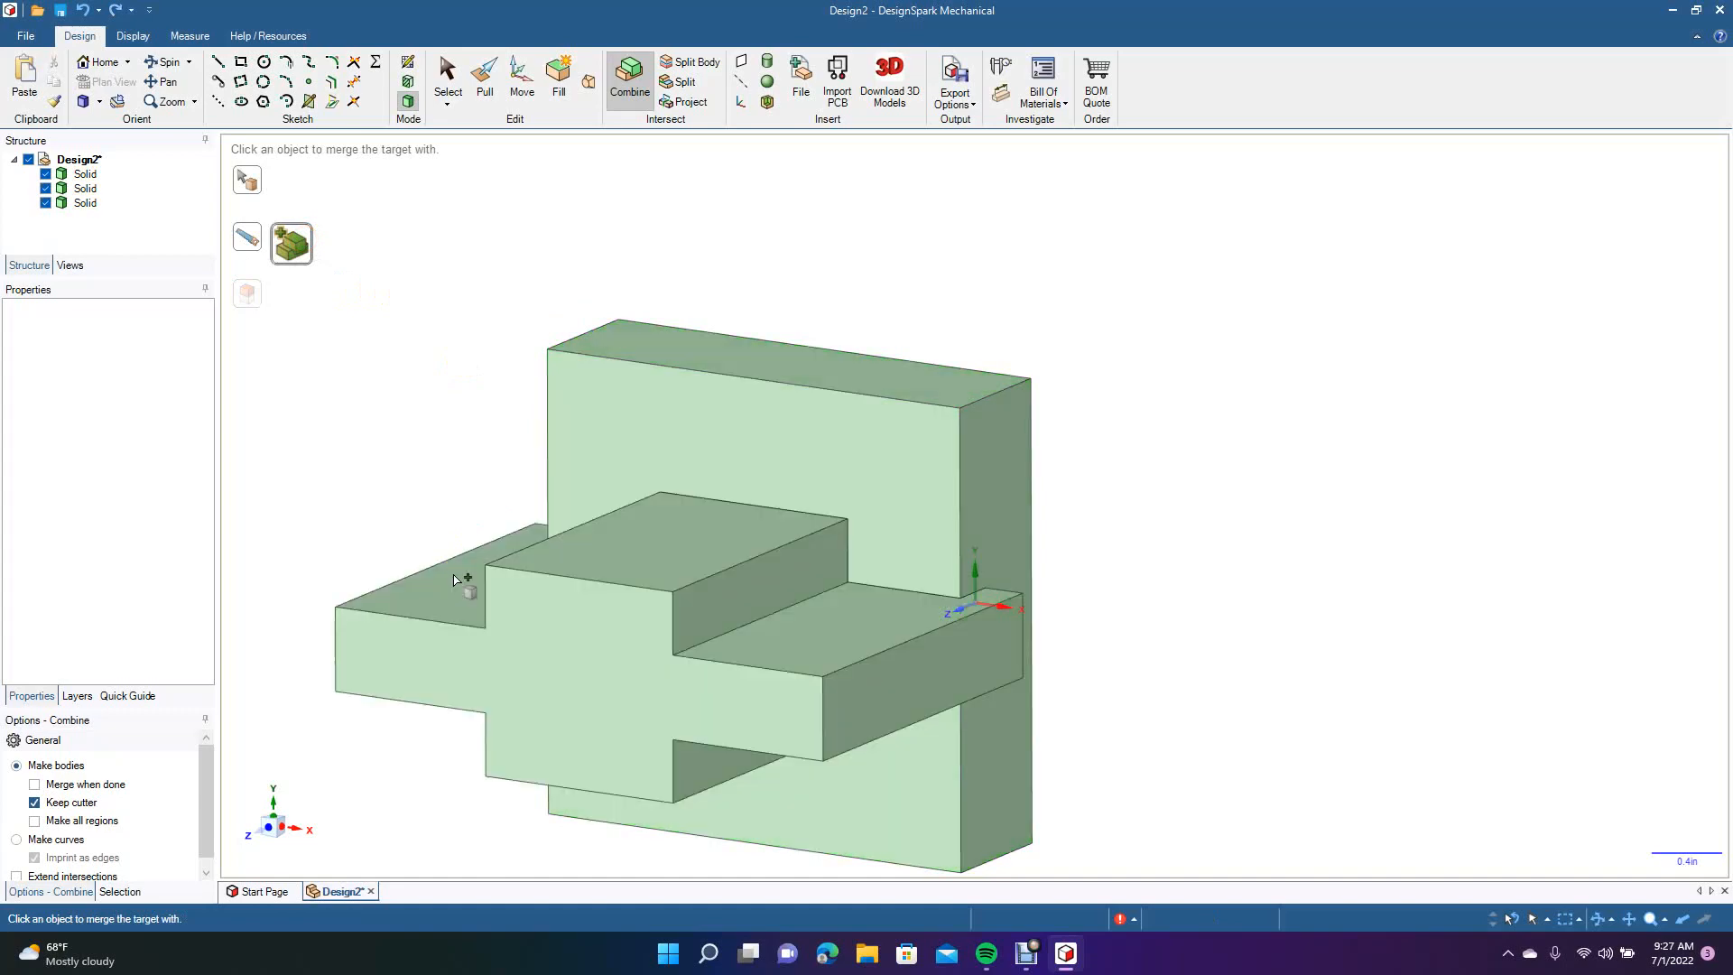
pyautogui.click(412, 468)
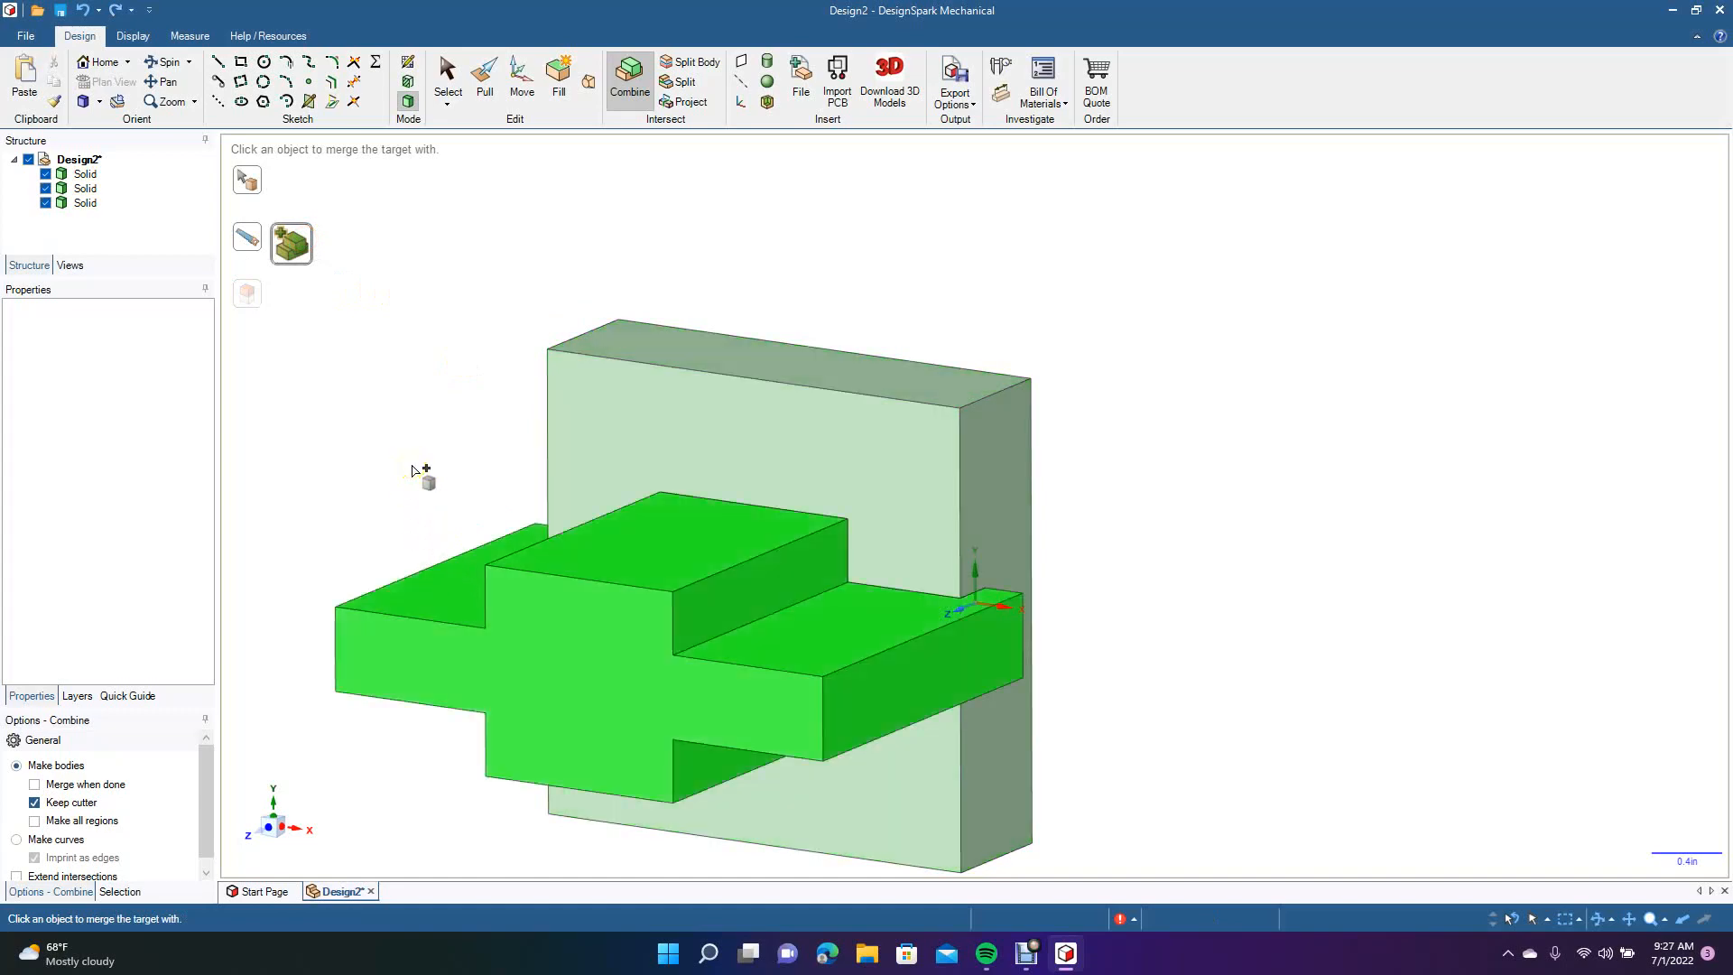
pyautogui.click(86, 203)
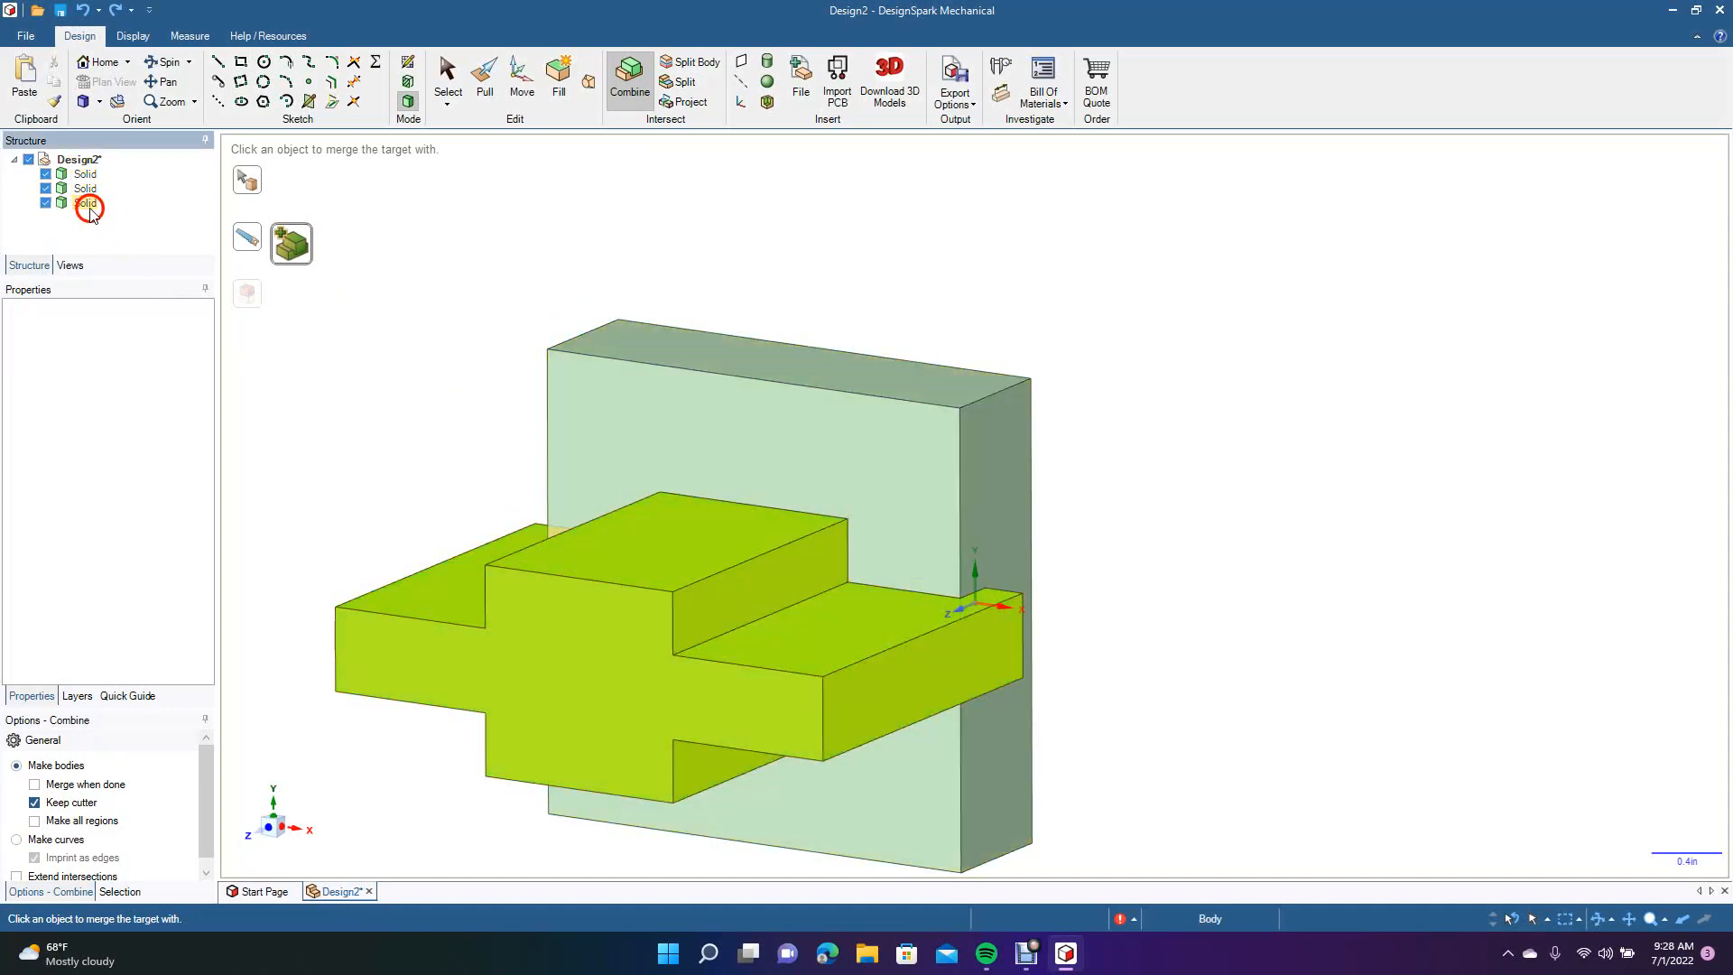
# Move the block sideways along the X axis so that one arm of the cross protrudes beyond its side.
pyautogui.click(522, 77)
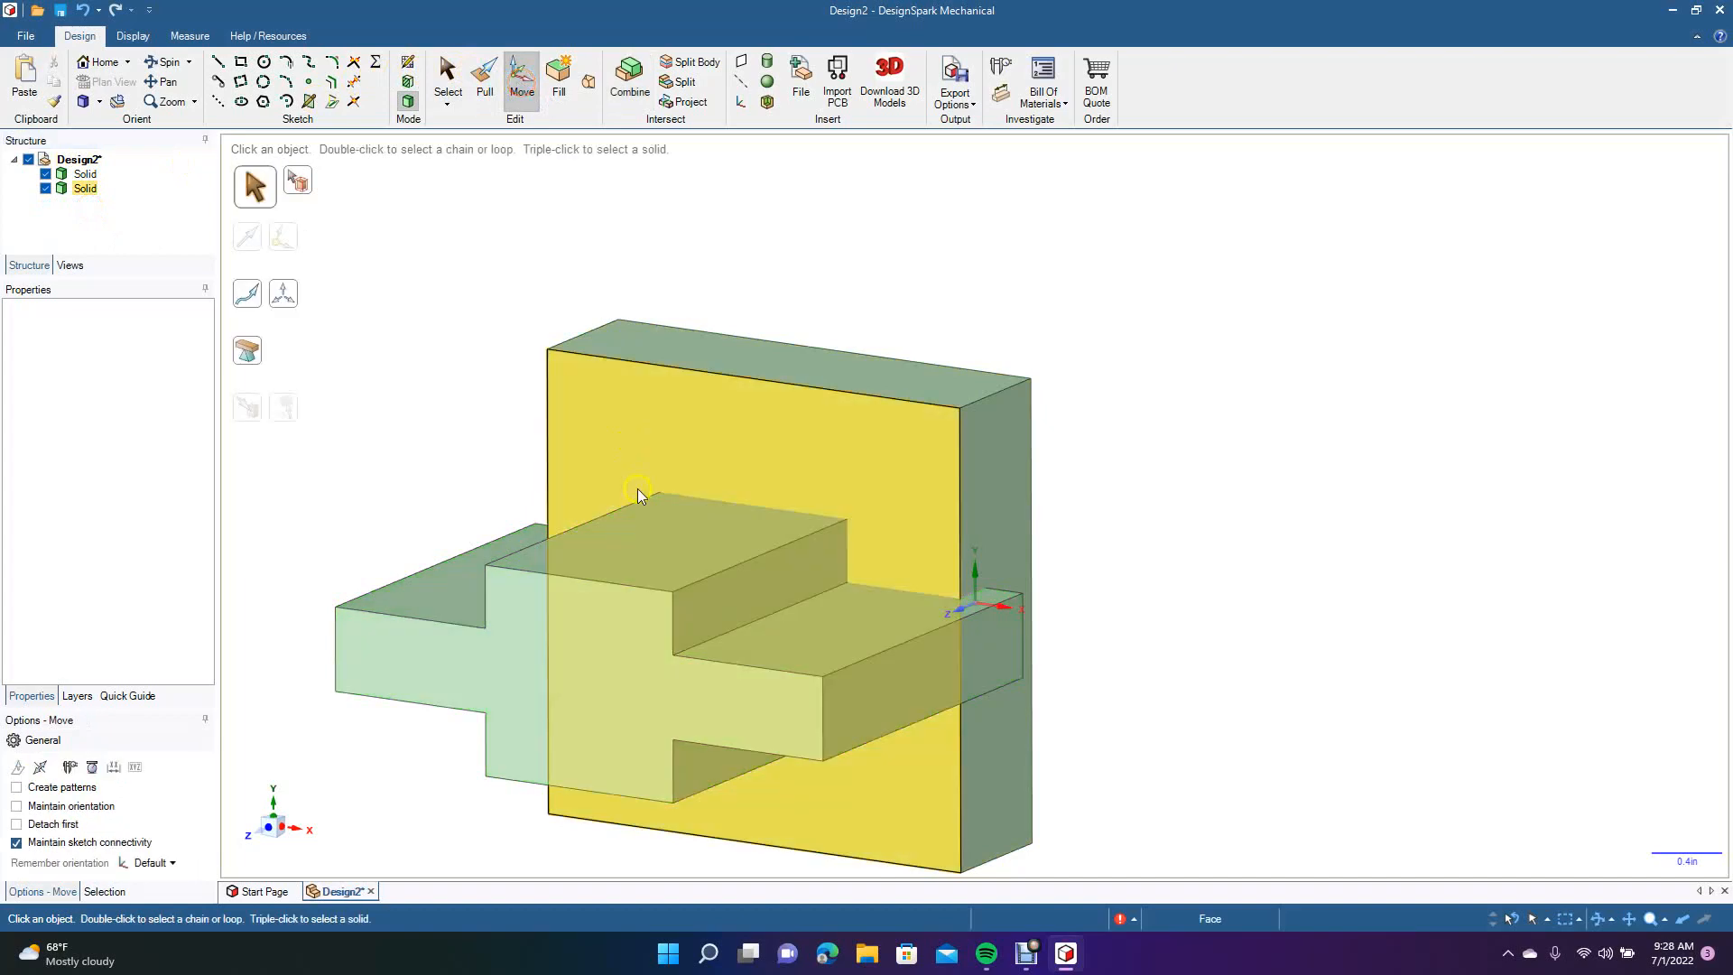
pyautogui.click(87, 189)
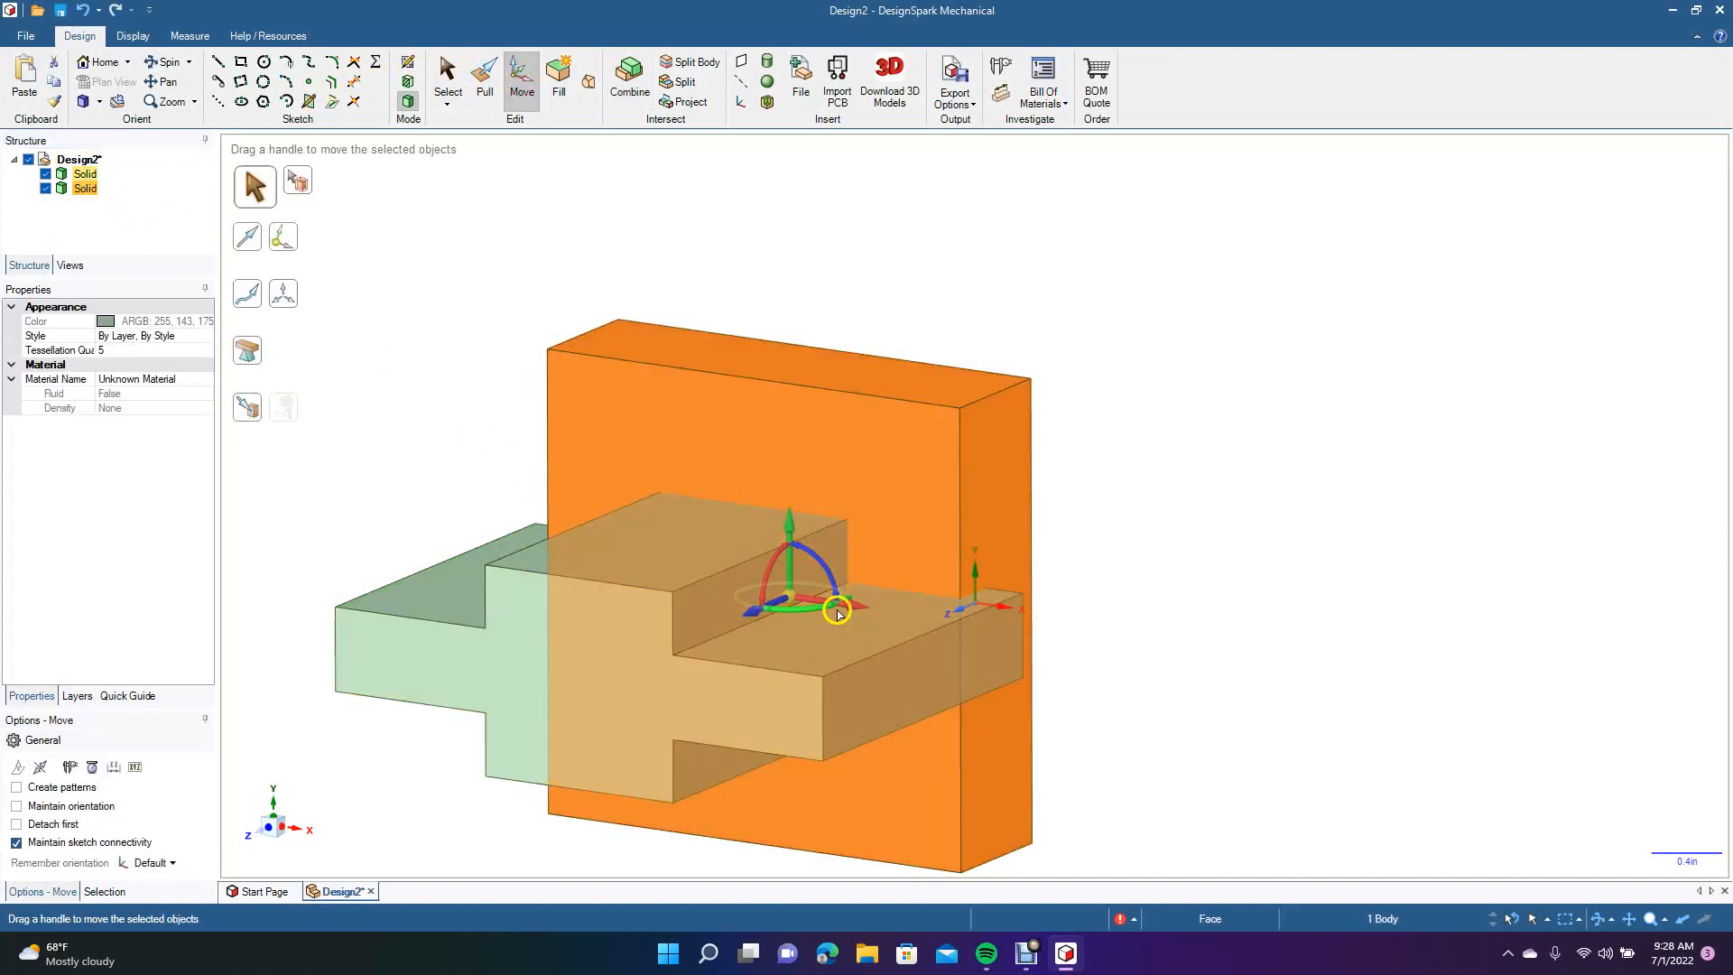
pyautogui.moveTo(851, 607); pyautogui.dragTo(773, 619)
pyautogui.click(1327, 528)
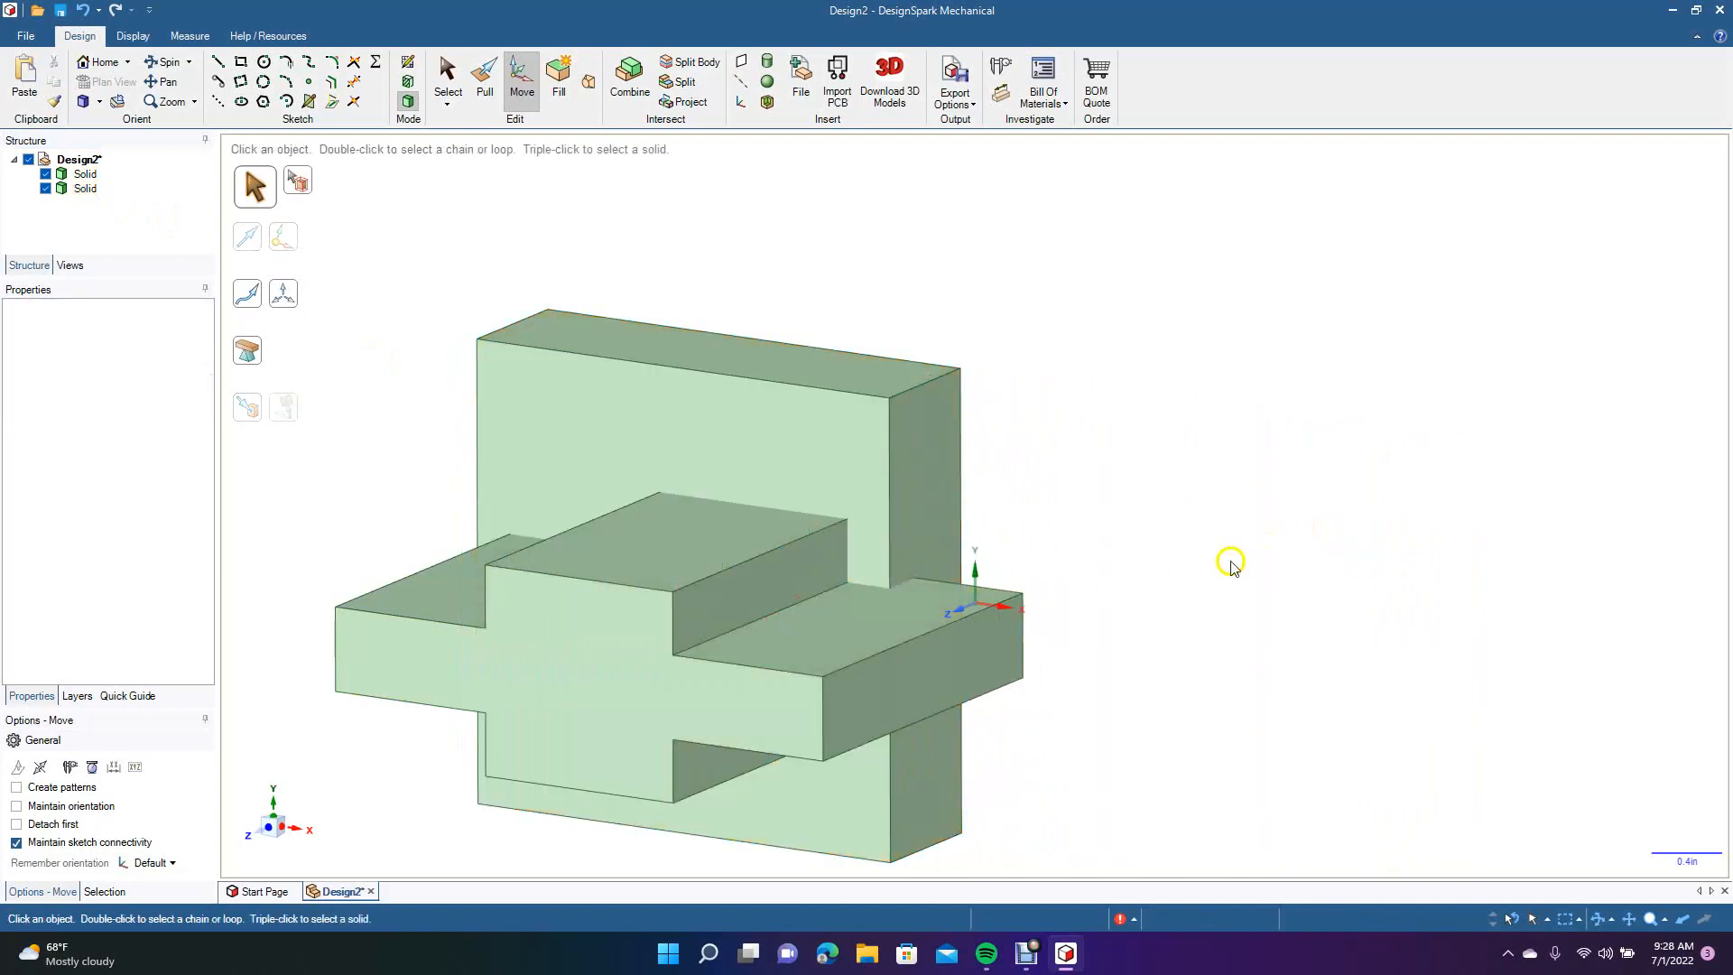
# Cut the shifted block with Combine, using the cross-shaped solid as the cutter.
pyautogui.click(167, 61)
pyautogui.moveTo(340, 349); pyautogui.dragTo(421, 395)
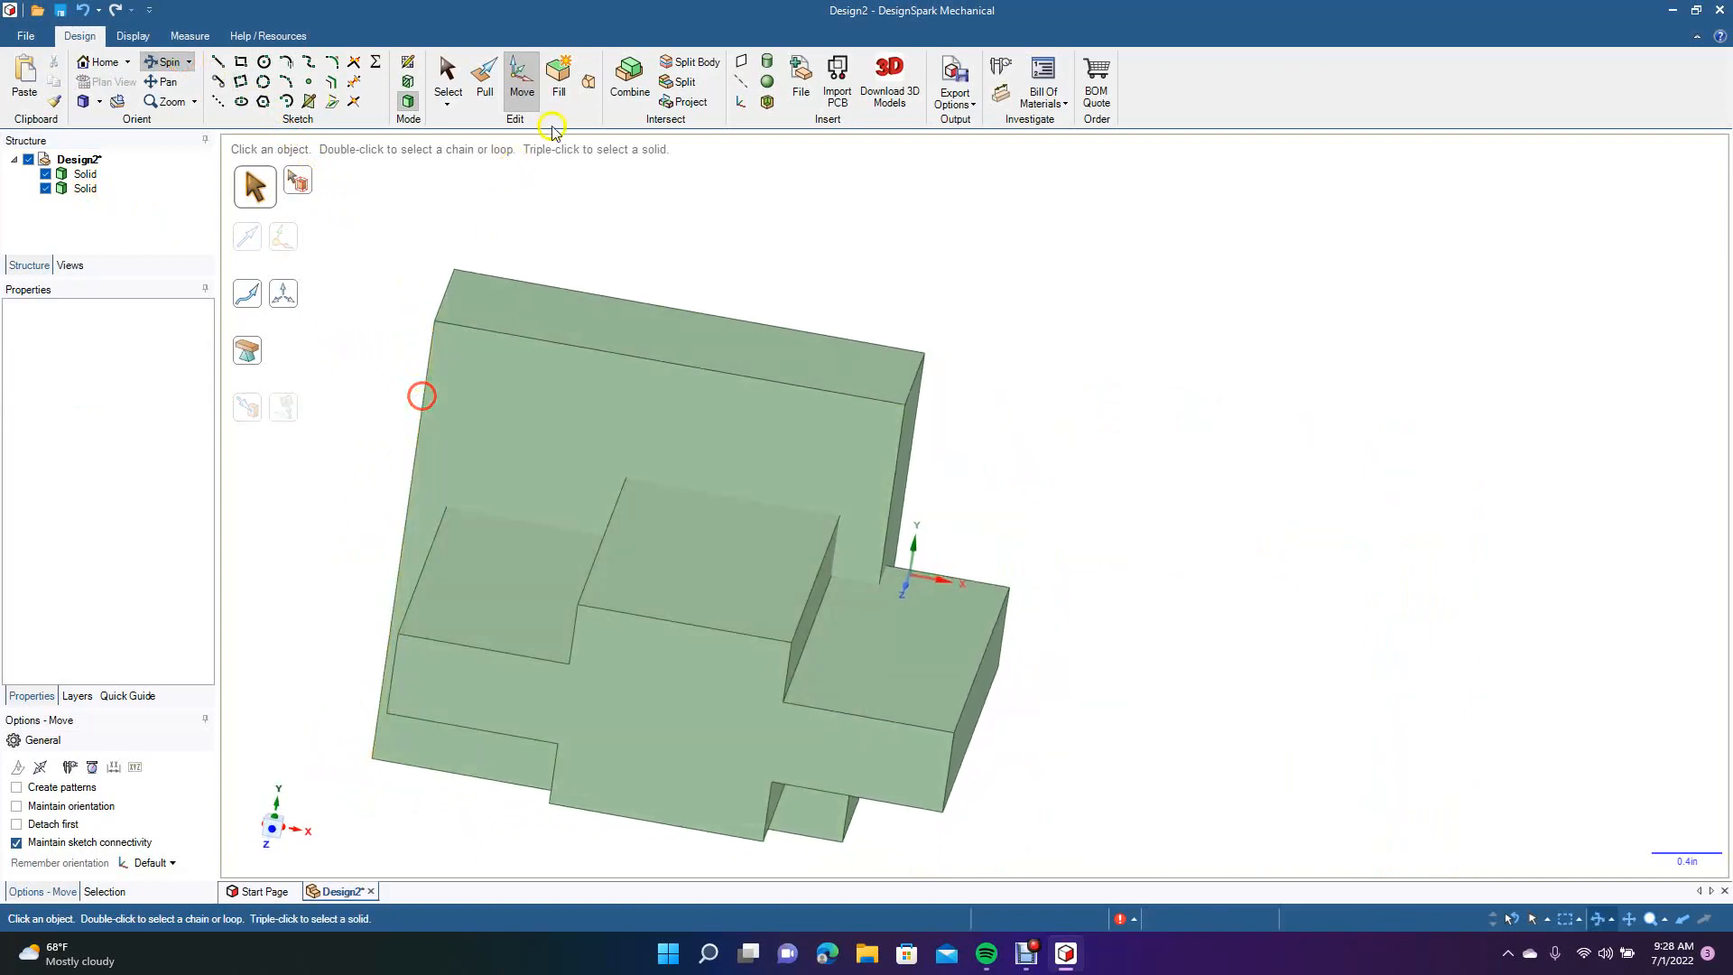
pyautogui.click(625, 79)
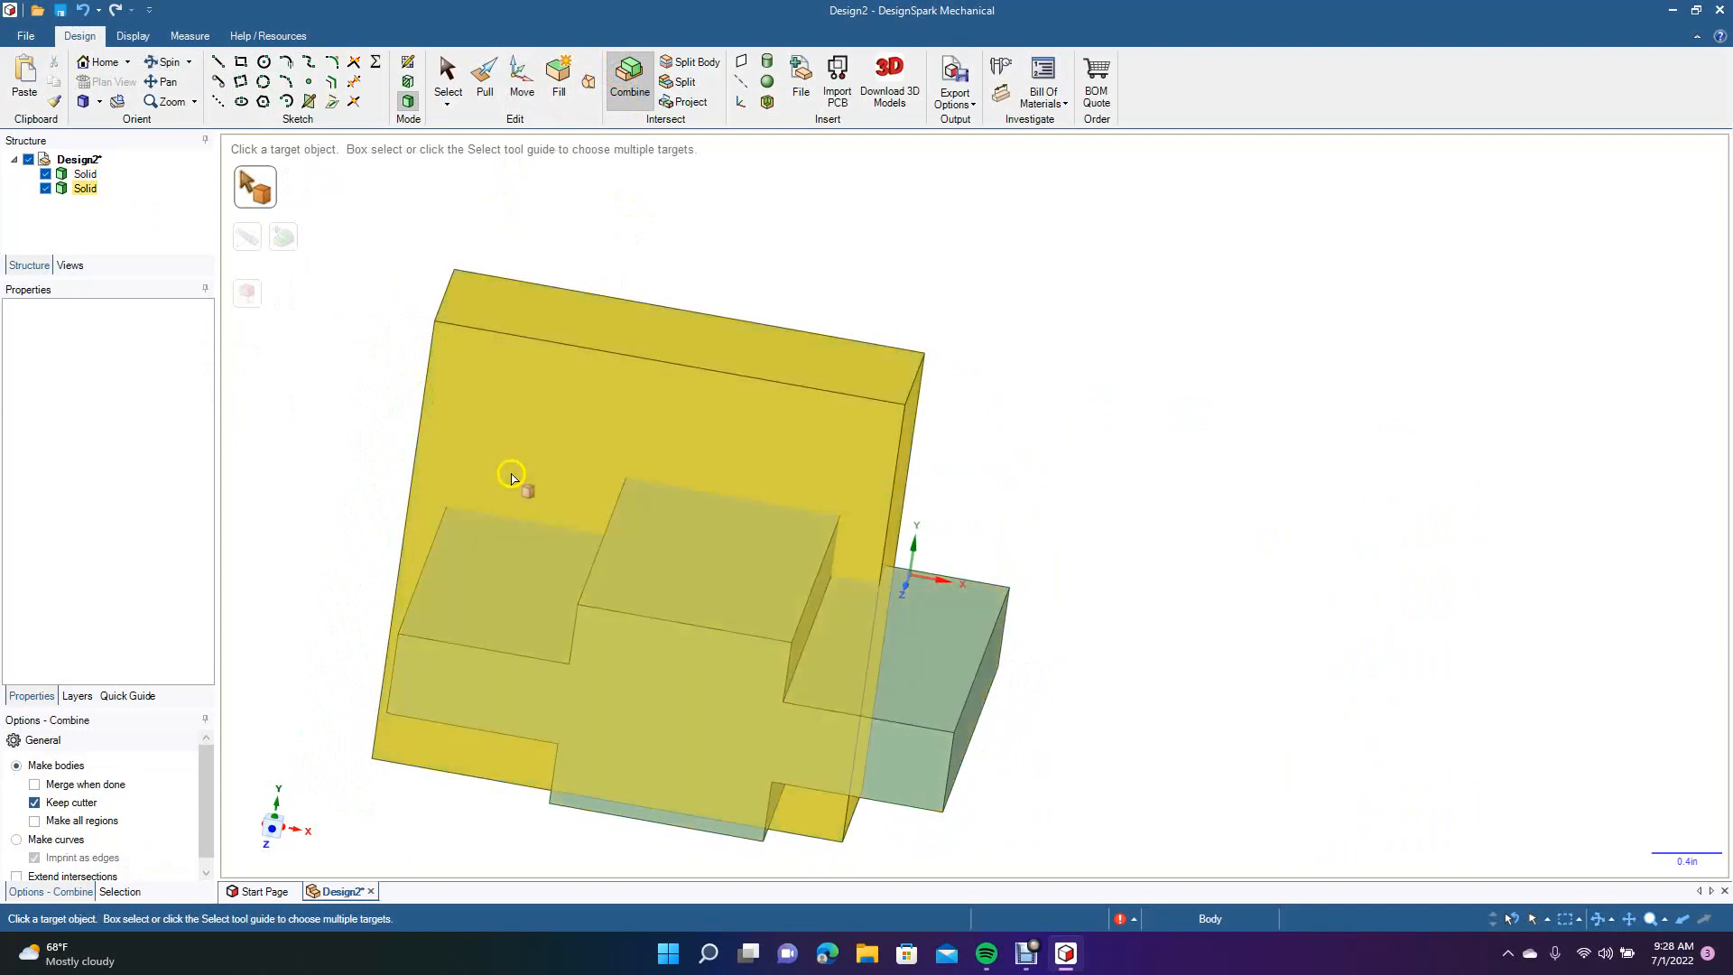
pyautogui.click(496, 395)
pyautogui.click(566, 675)
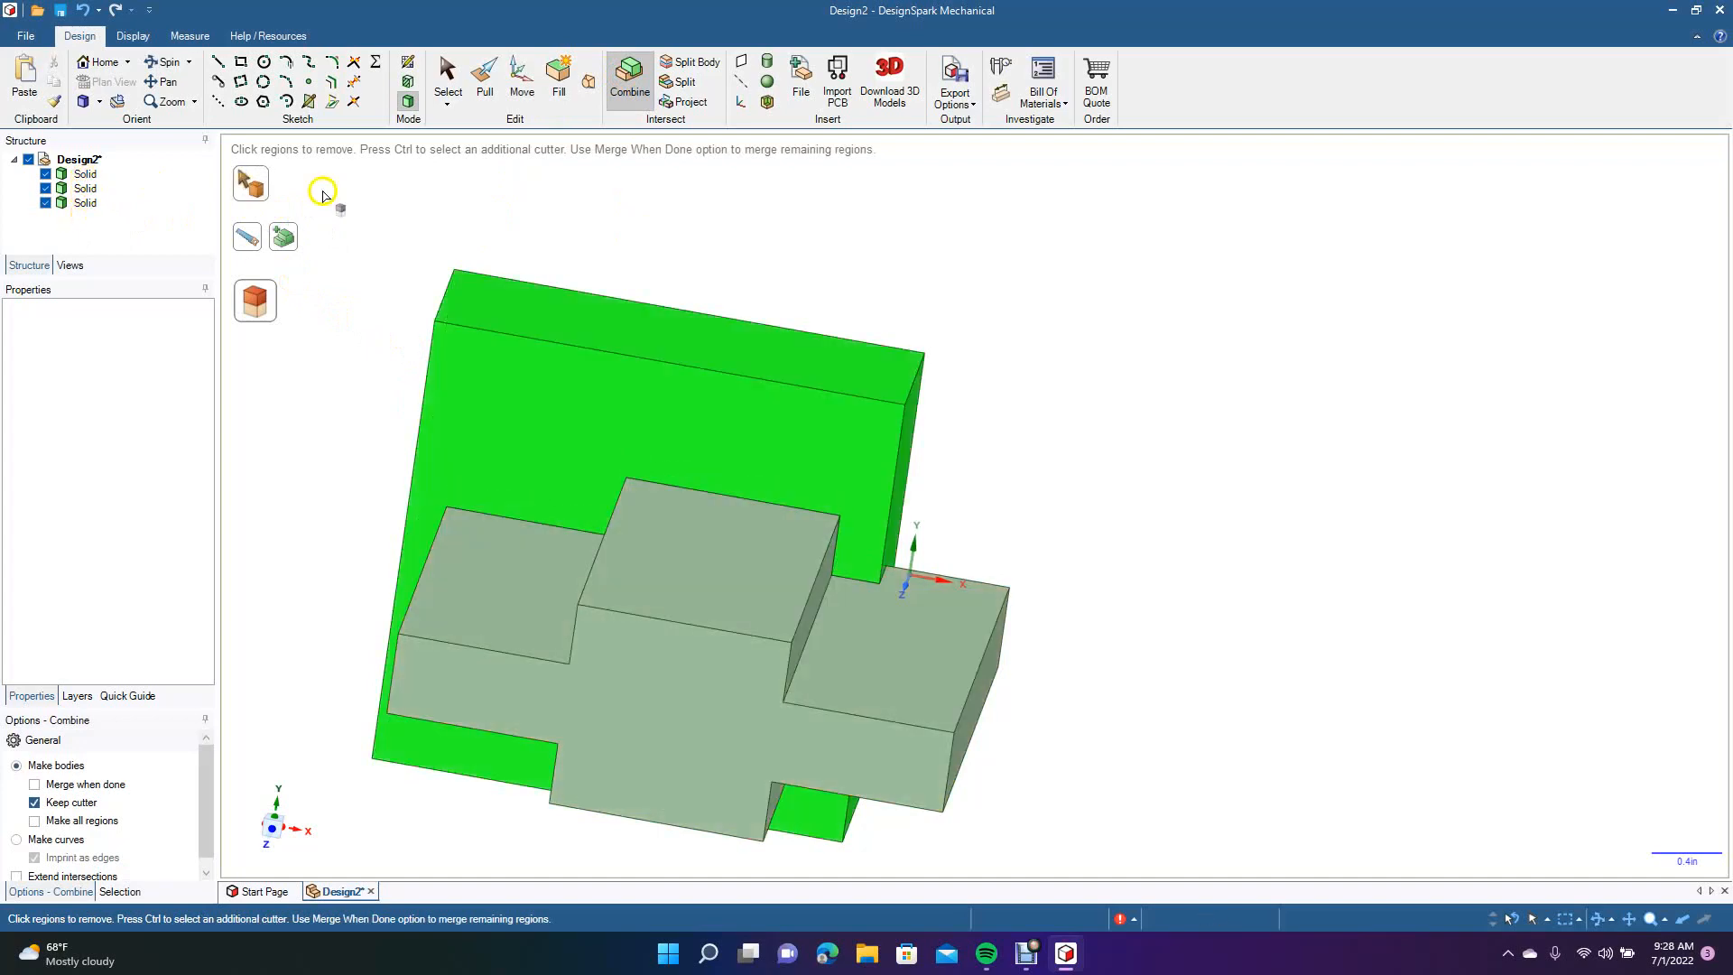
# Move the cross-shaped cutter solid 3.78 in along the X axis, away from the block.
pyautogui.click(448, 77)
pyautogui.click(644, 662)
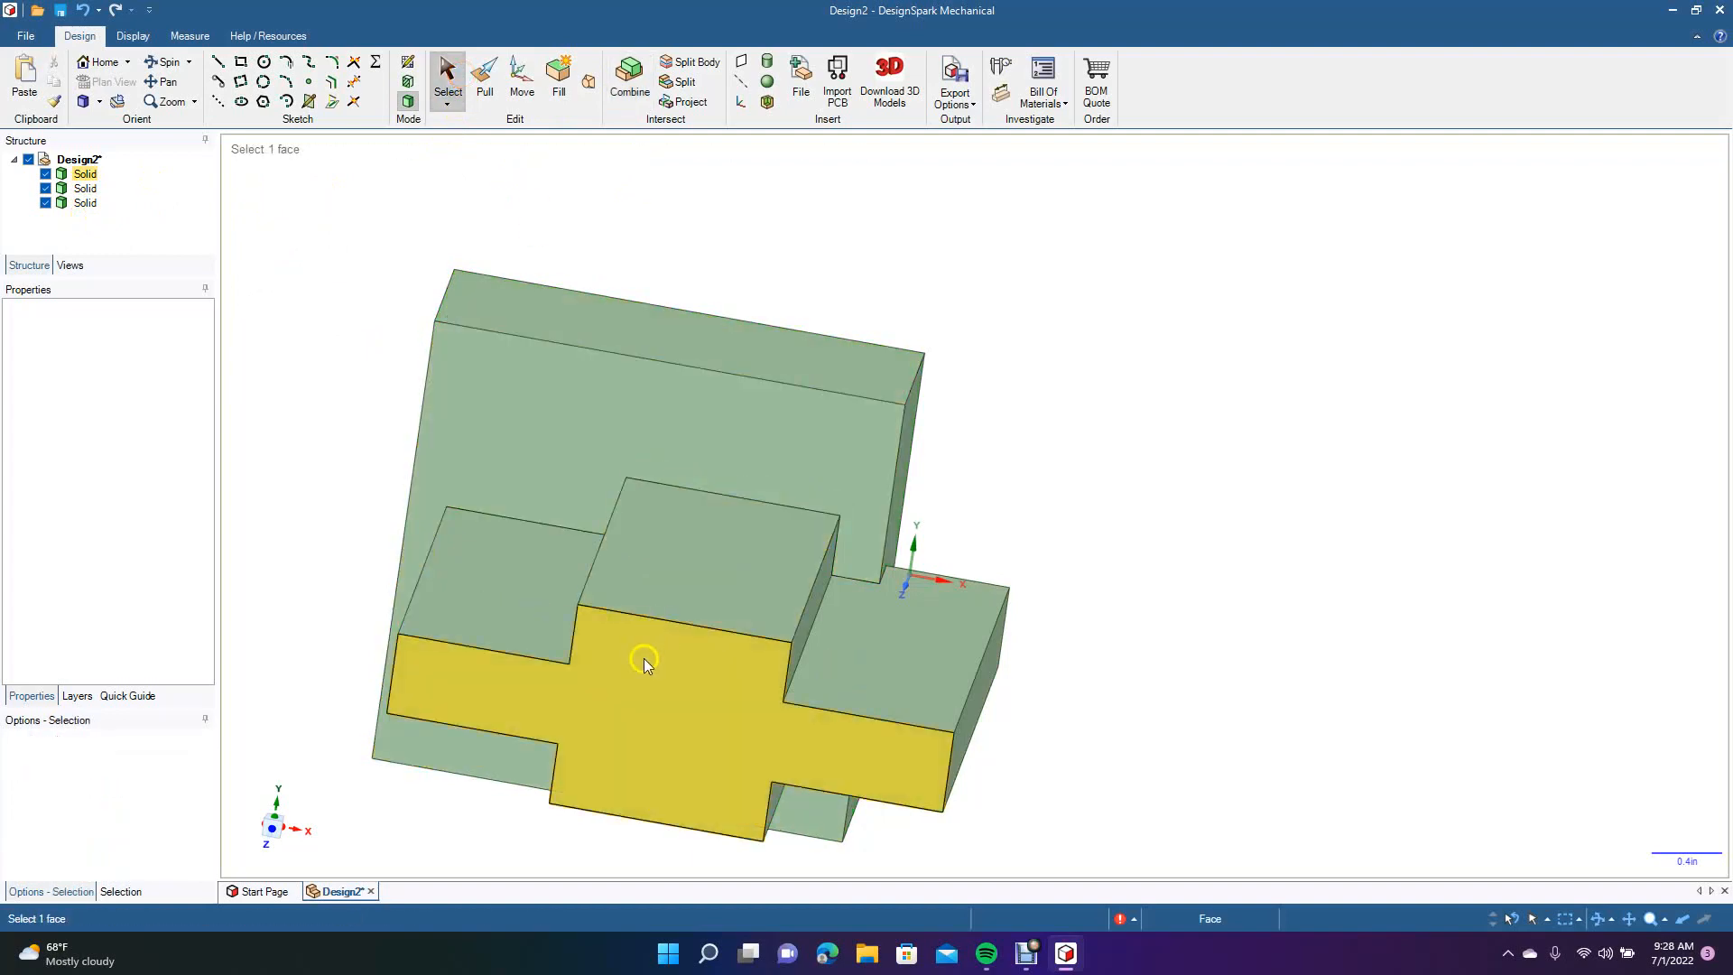
pyautogui.click(85, 173)
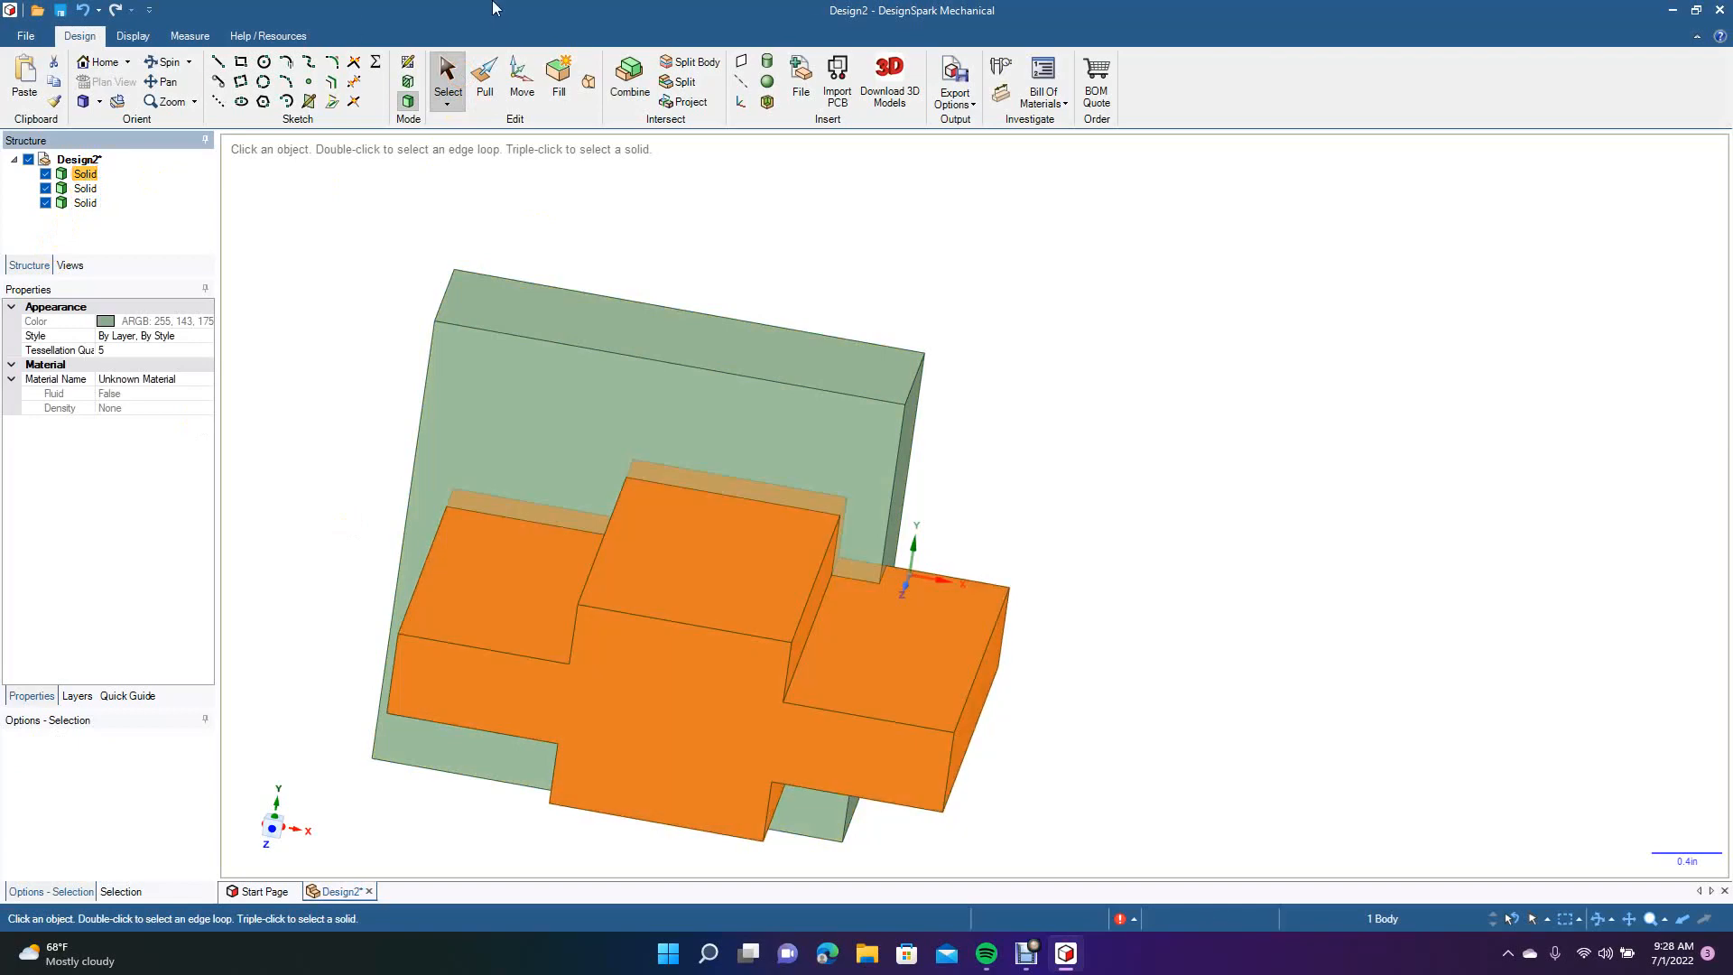
pyautogui.click(519, 85)
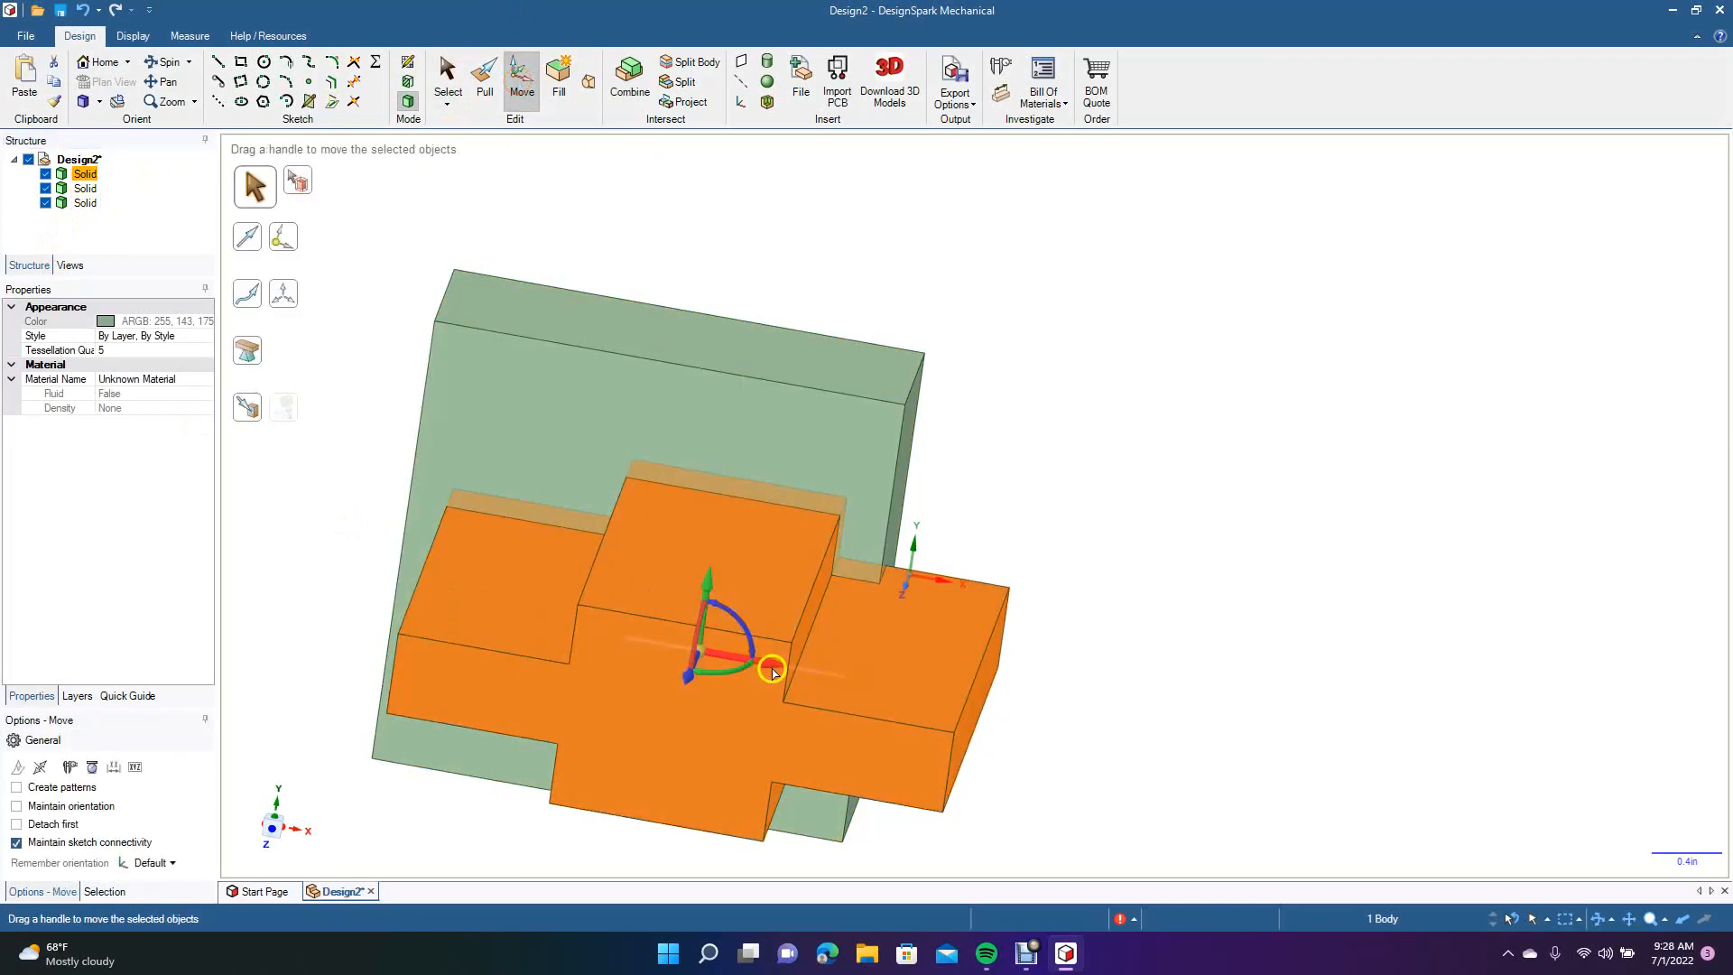
pyautogui.moveTo(772, 669); pyautogui.dragTo(1411, 745)
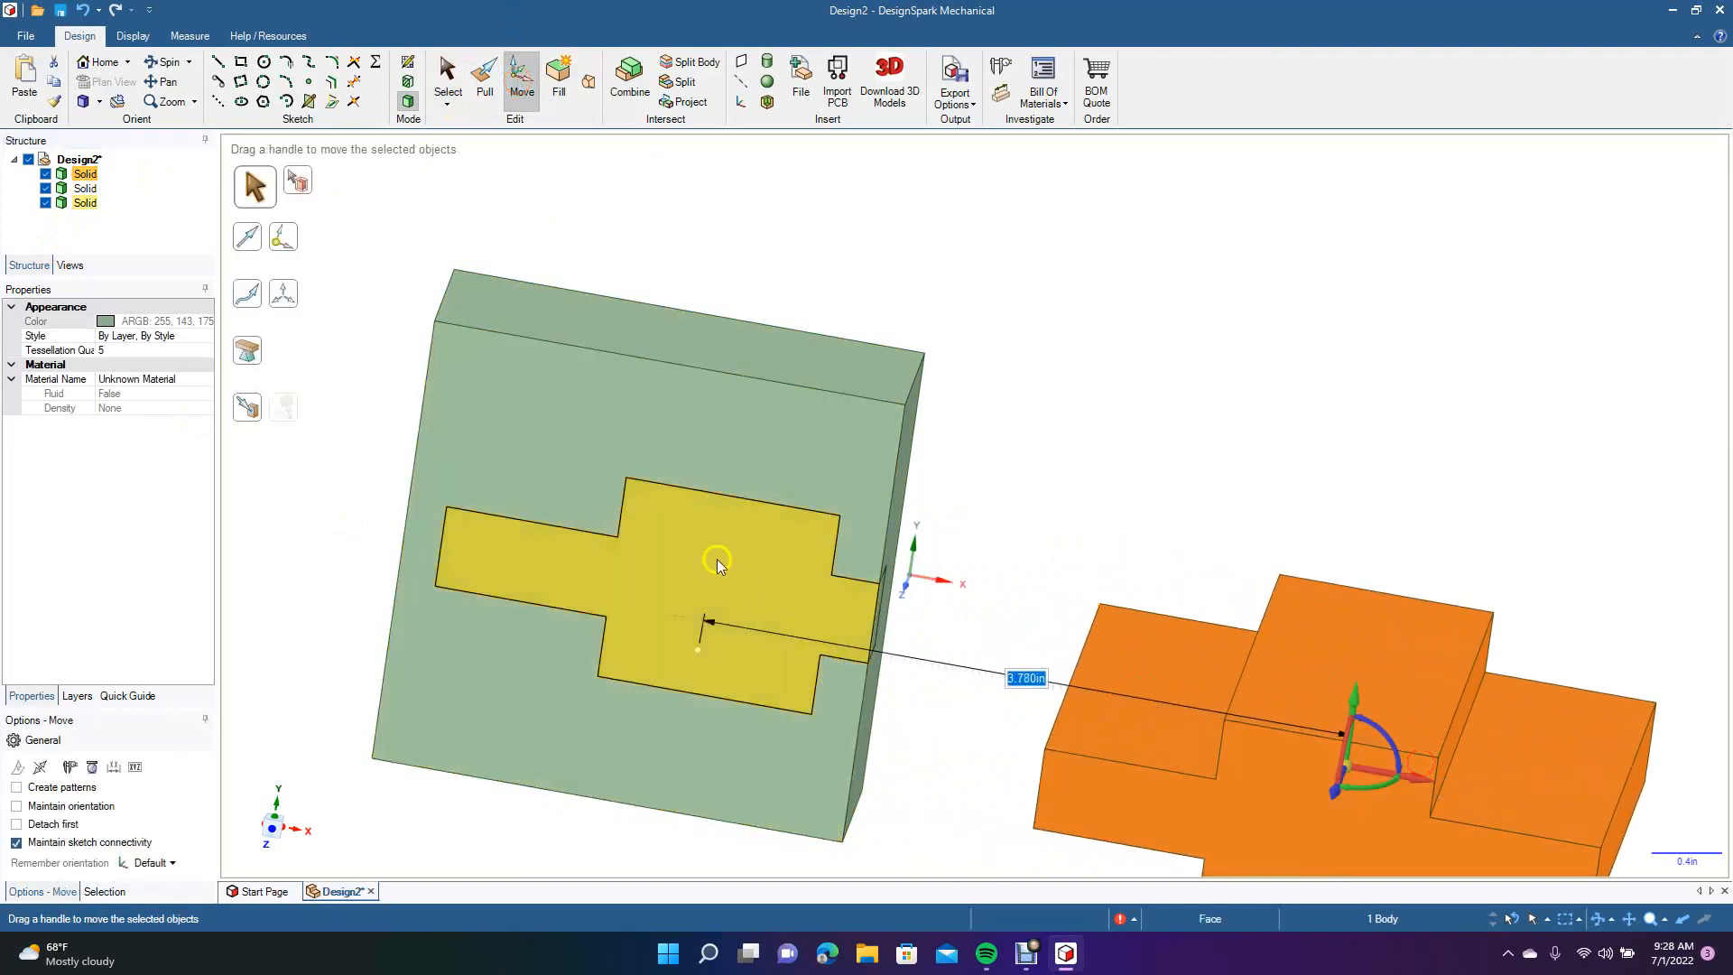
# Delete the cross-shaped piece left inside the block to open up the recess.
pyautogui.click(707, 551)
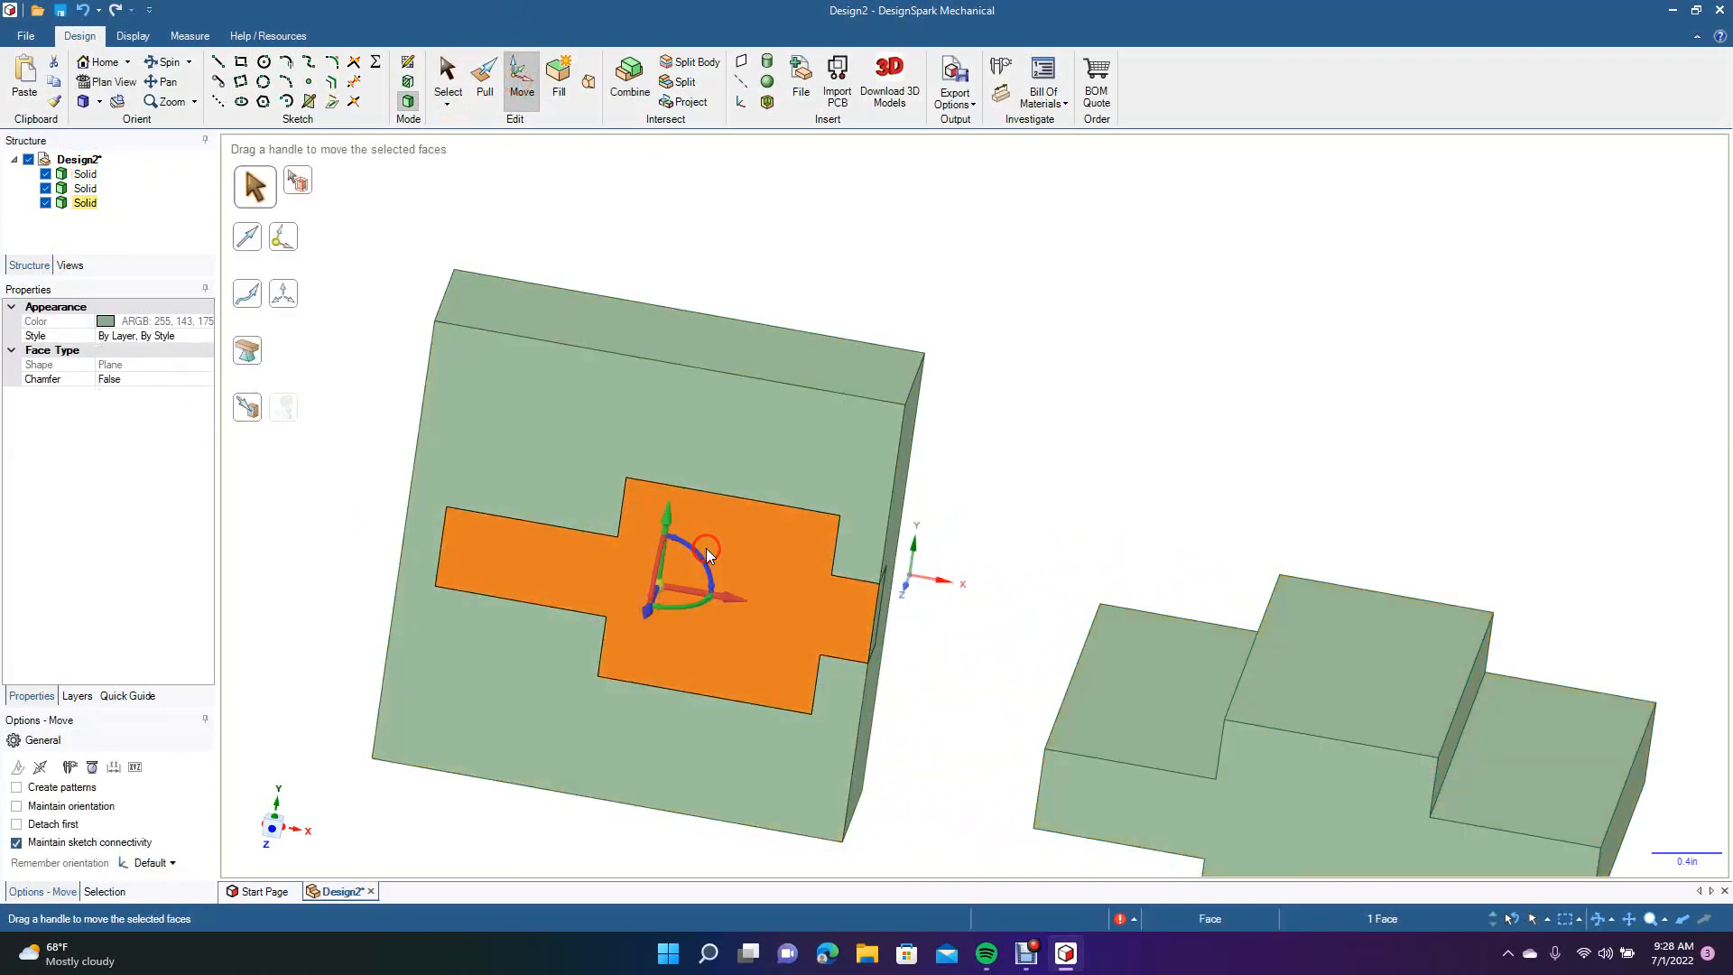
pyautogui.click(85, 188)
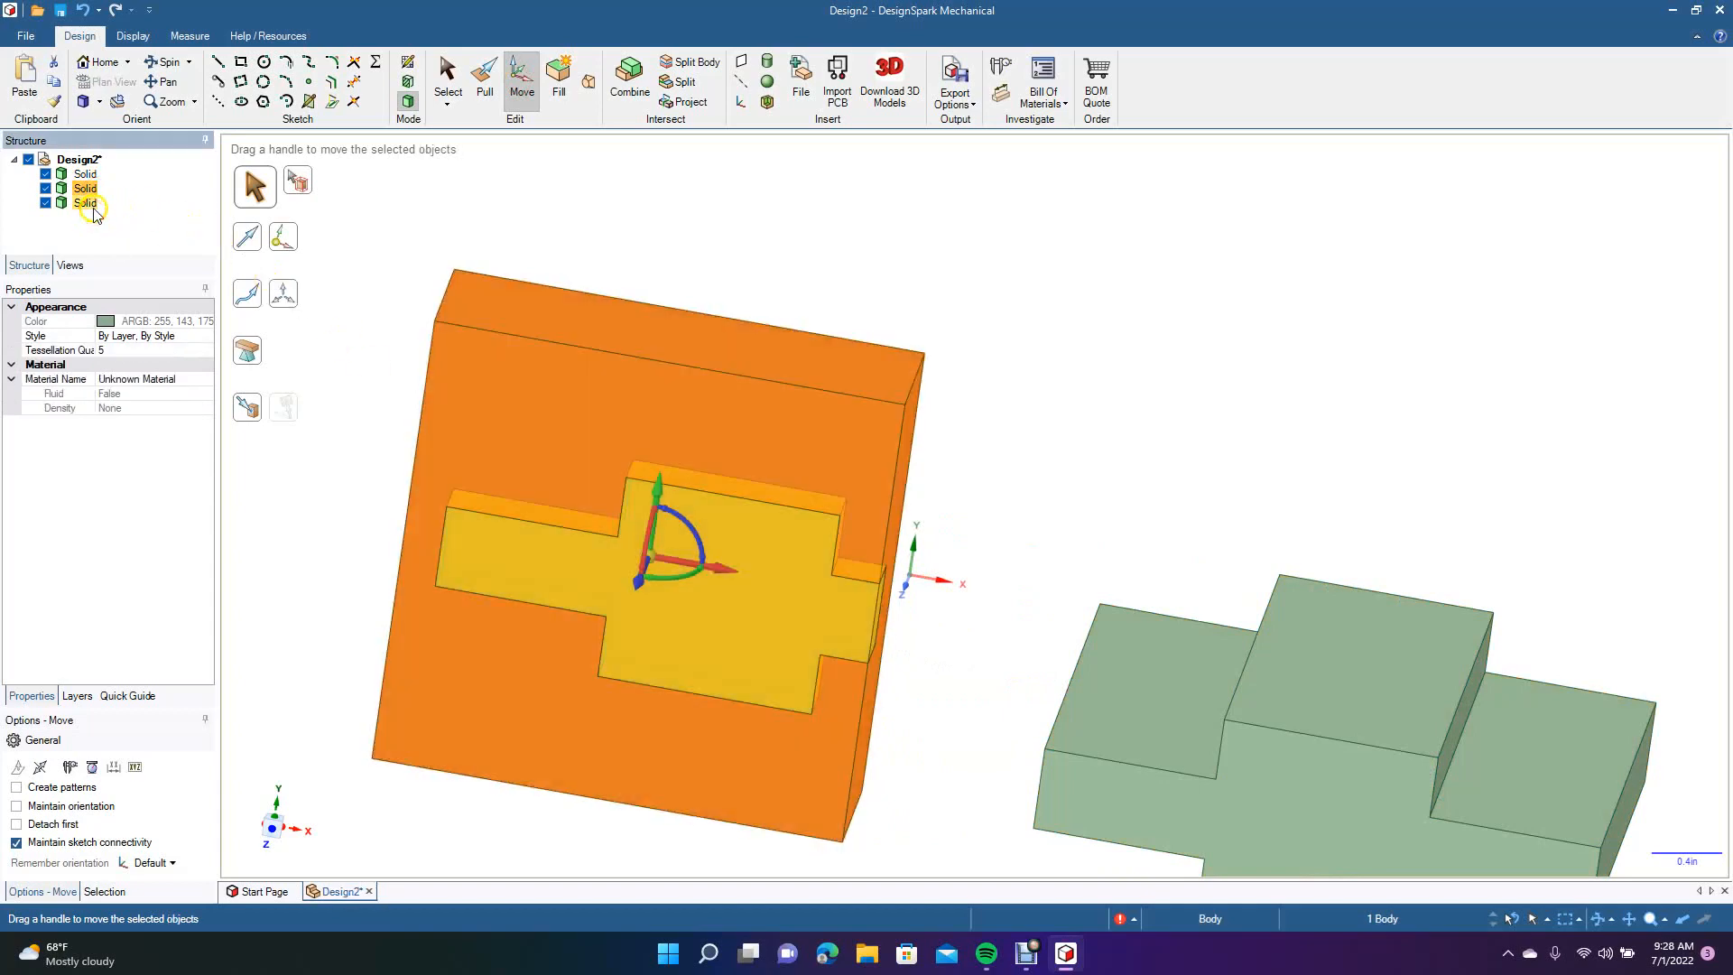
pyautogui.click(91, 204)
pyautogui.press('Delete')
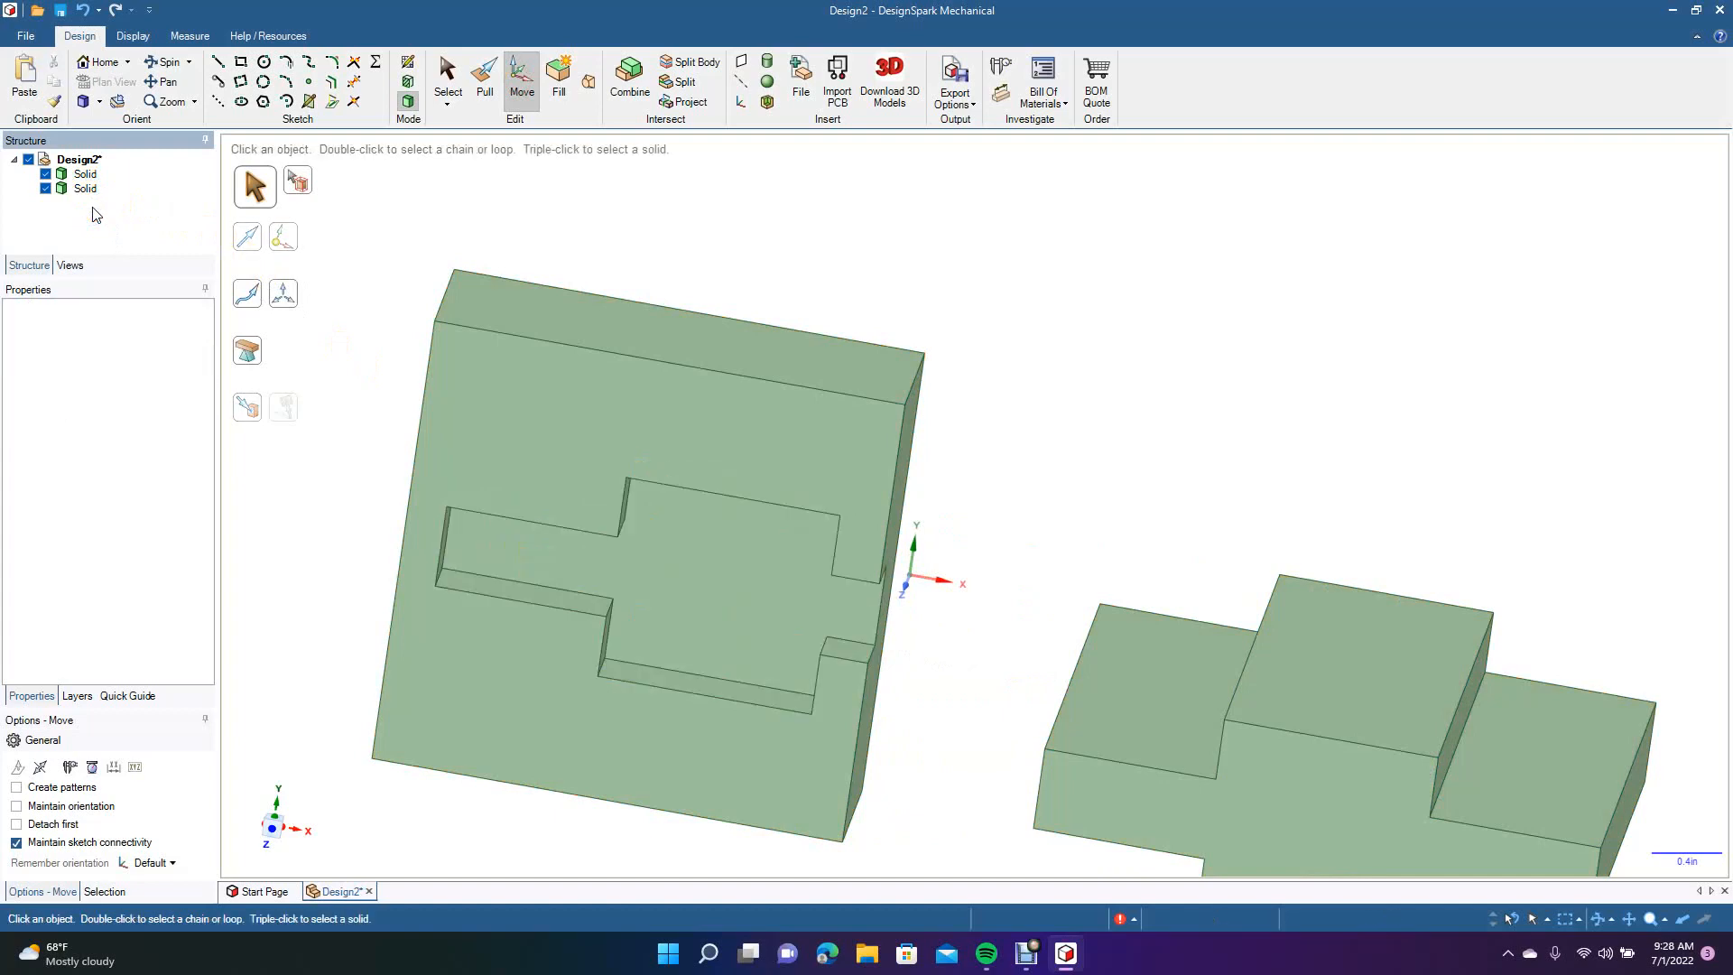
pyautogui.click(170, 64)
pyautogui.moveTo(665, 469); pyautogui.dragTo(580, 309)
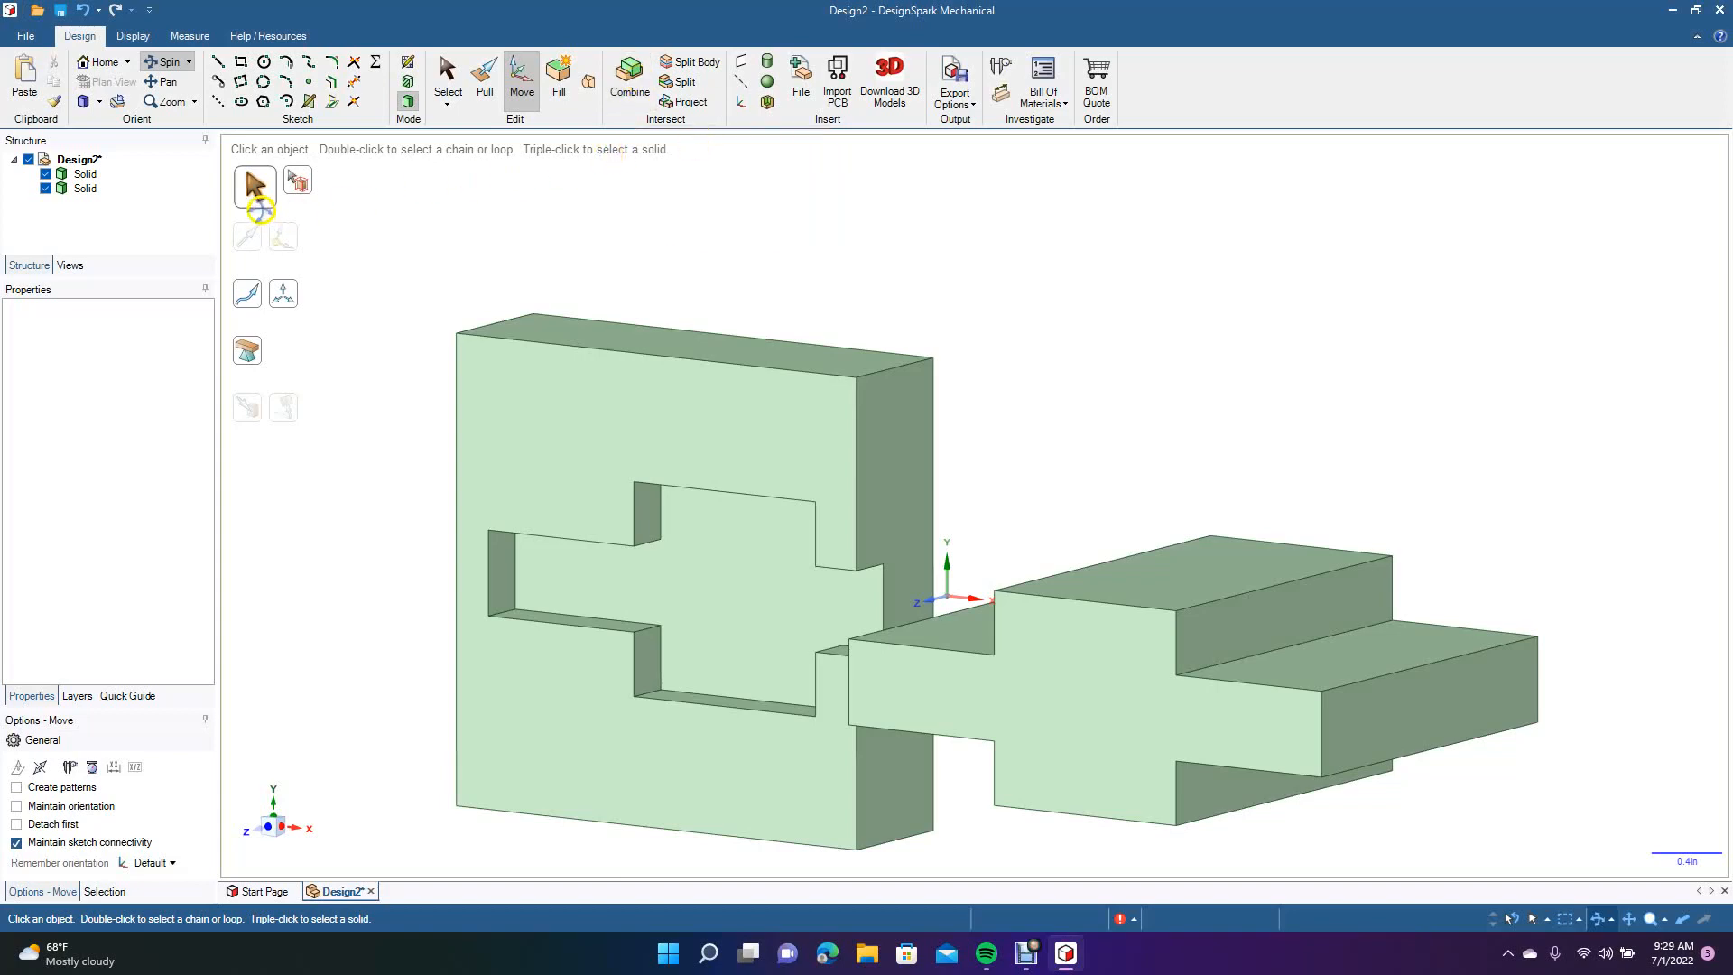
pyautogui.moveTo(666, 228)
pyautogui.mouseDown()
pyautogui.moveTo(685, 226)
pyautogui.moveTo(611, 317)
pyautogui.moveTo(520, 256)
pyautogui.moveTo(688, 243)
pyautogui.moveTo(672, 227)
pyautogui.moveTo(688, 244)
pyautogui.mouseUp()
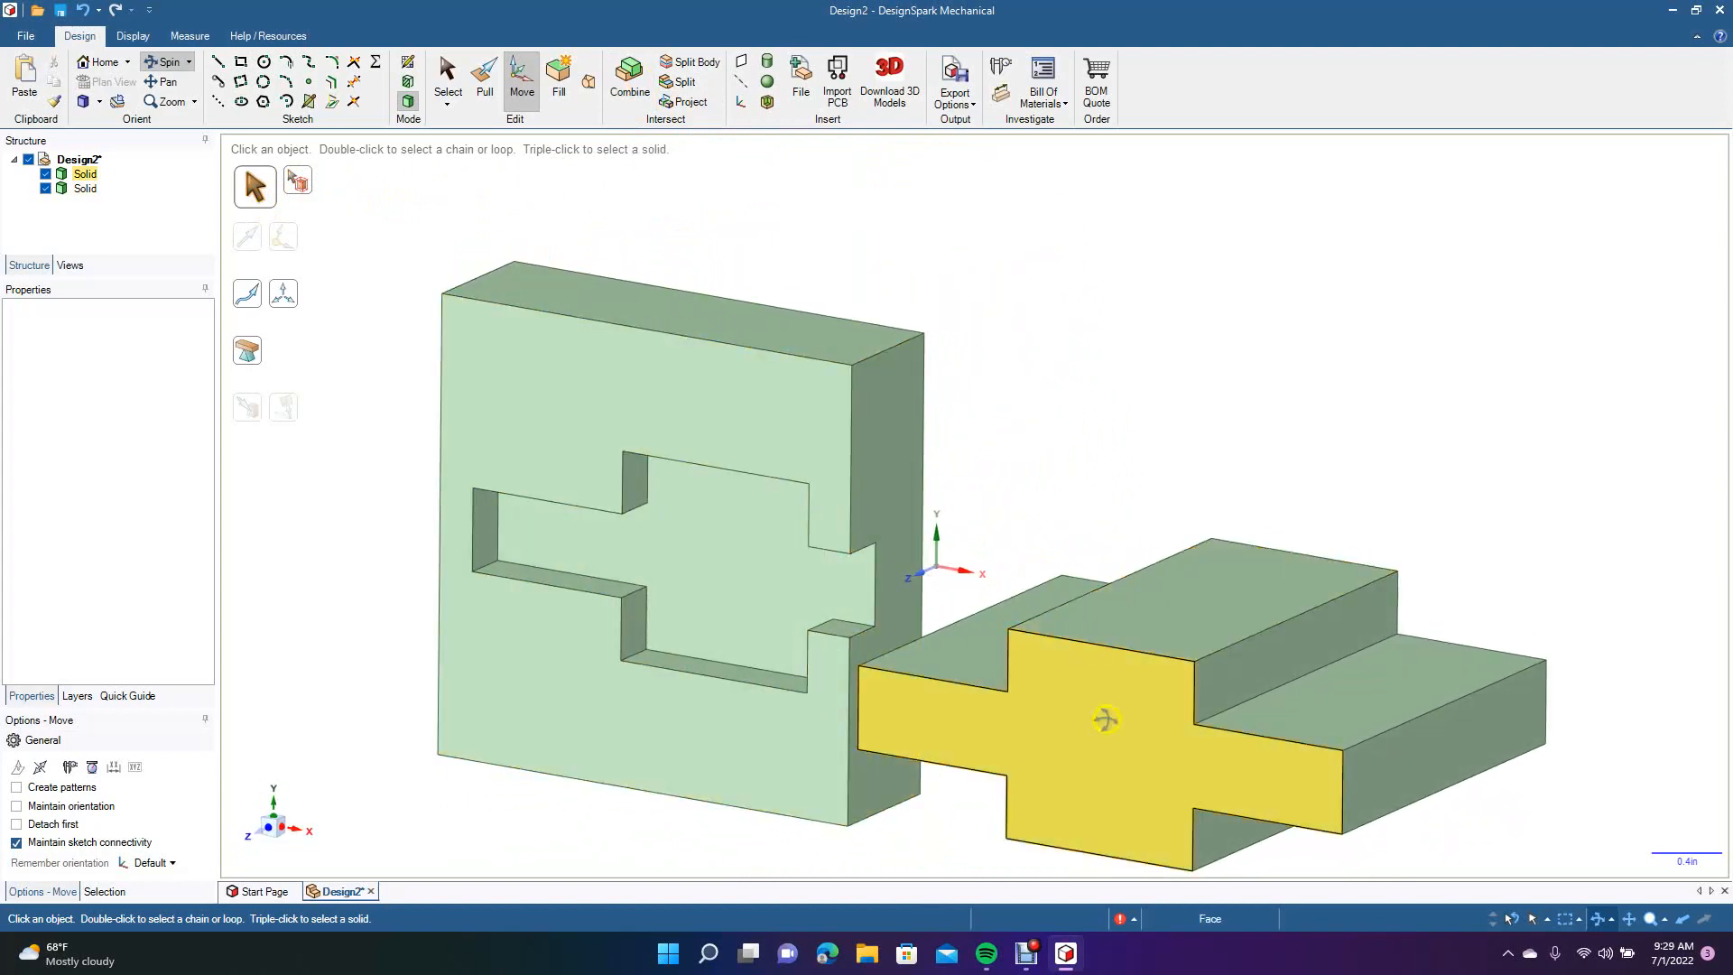
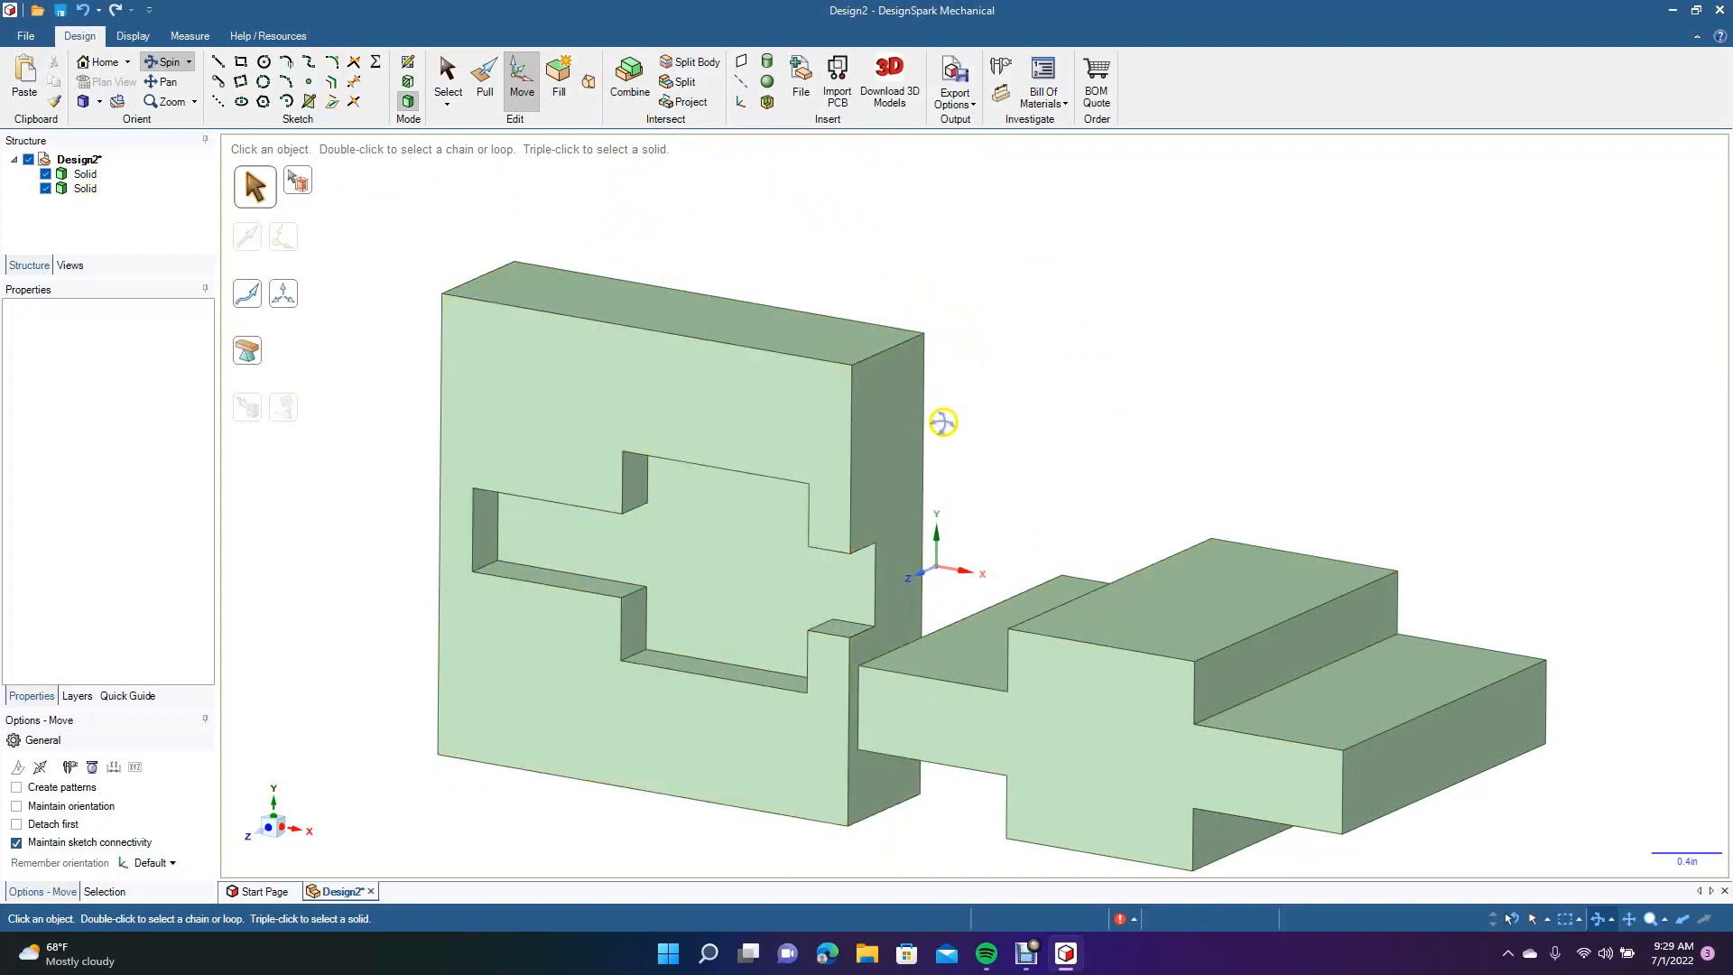
# Undo all the solid operations, back to the partly trimmed overlapping rectangles sketched on the block's front.
pyautogui.hotkey('ctrl', 'z')
pyautogui.hotkey('ctrl', 'z')
pyautogui.hotkey('ctrl', 'z')
pyautogui.hotkey('ctrl', 'z')
pyautogui.hotkey('ctrl', 'z')
pyautogui.hotkey('ctrl', 'z')
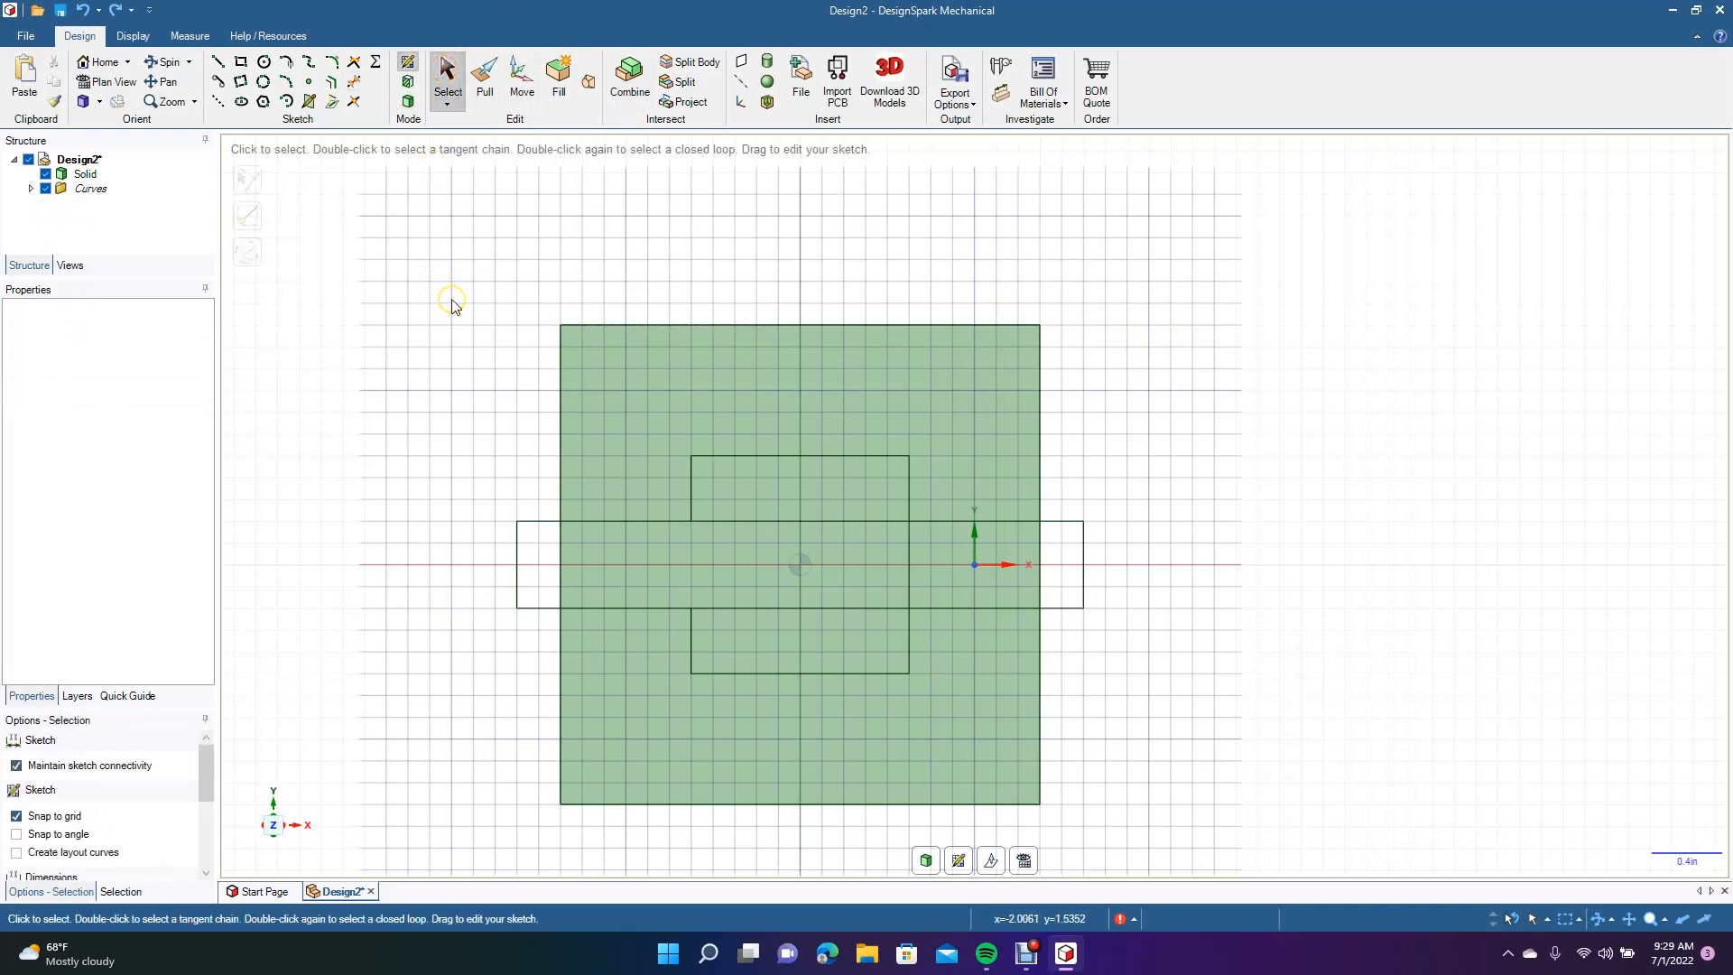
# Delete all the sketch curves on the block's front and delete the block solid.
pyautogui.moveTo(451, 237)
pyautogui.mouseDown()
pyautogui.moveTo(527, 379)
pyautogui.moveTo(1107, 707)
pyautogui.moveTo(1215, 831)
pyautogui.mouseUp()
pyautogui.press('Delete')
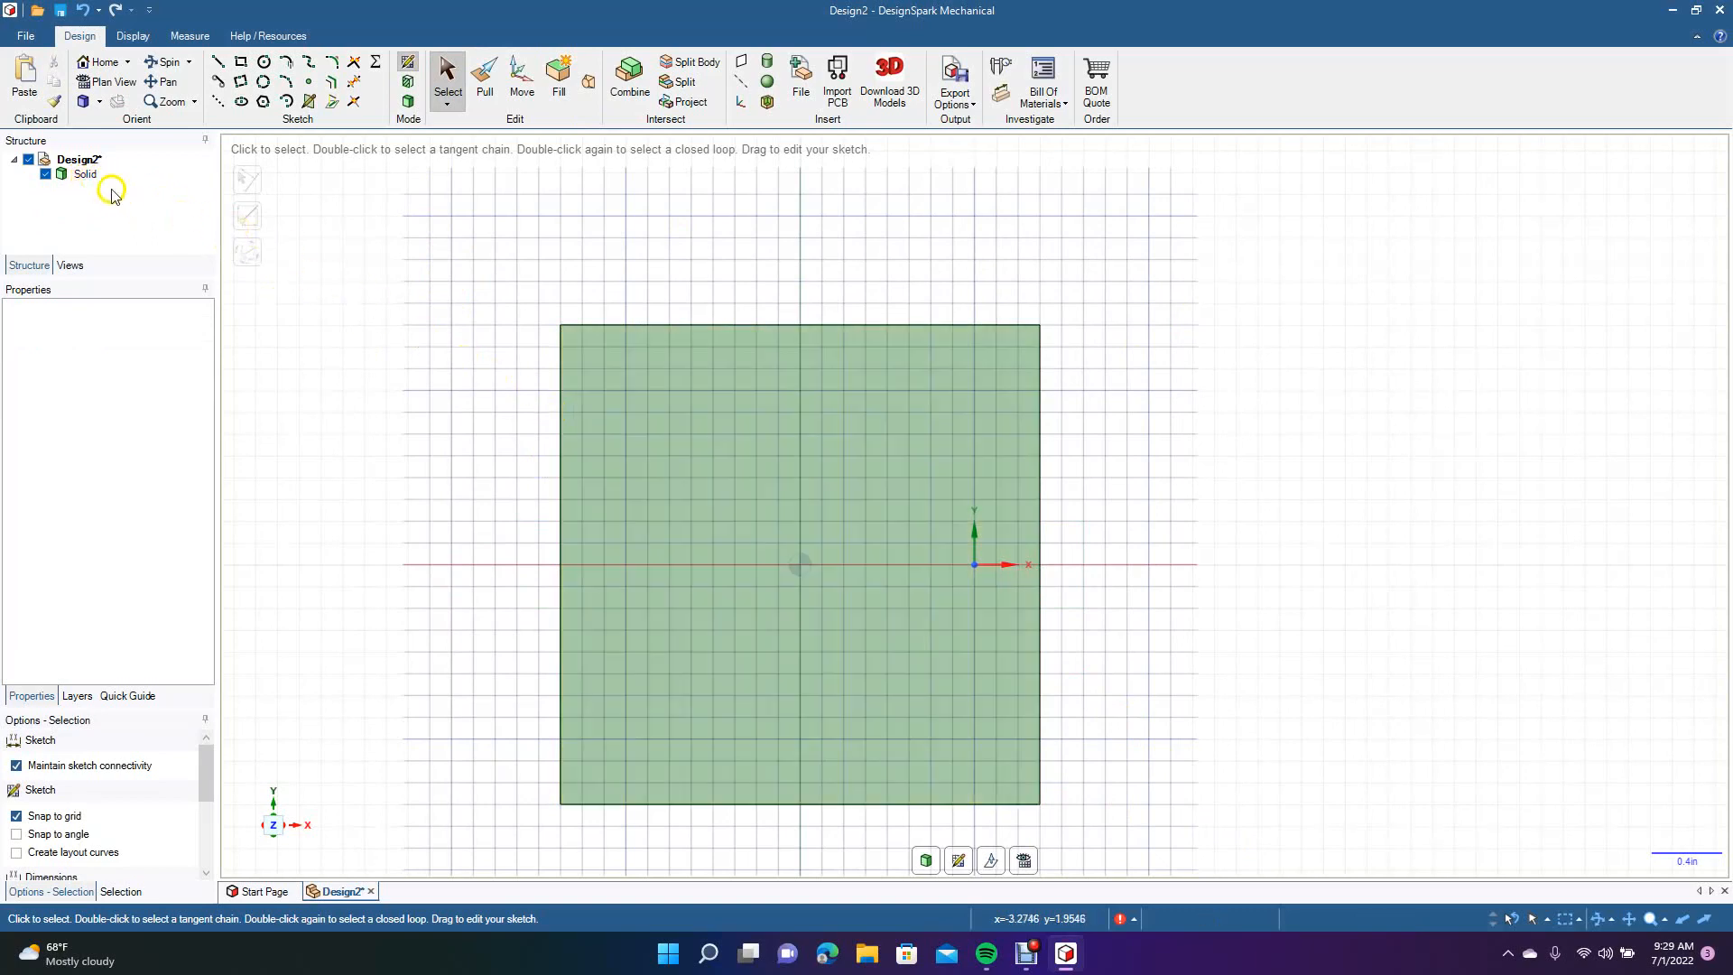
pyautogui.rightClick(84, 177)
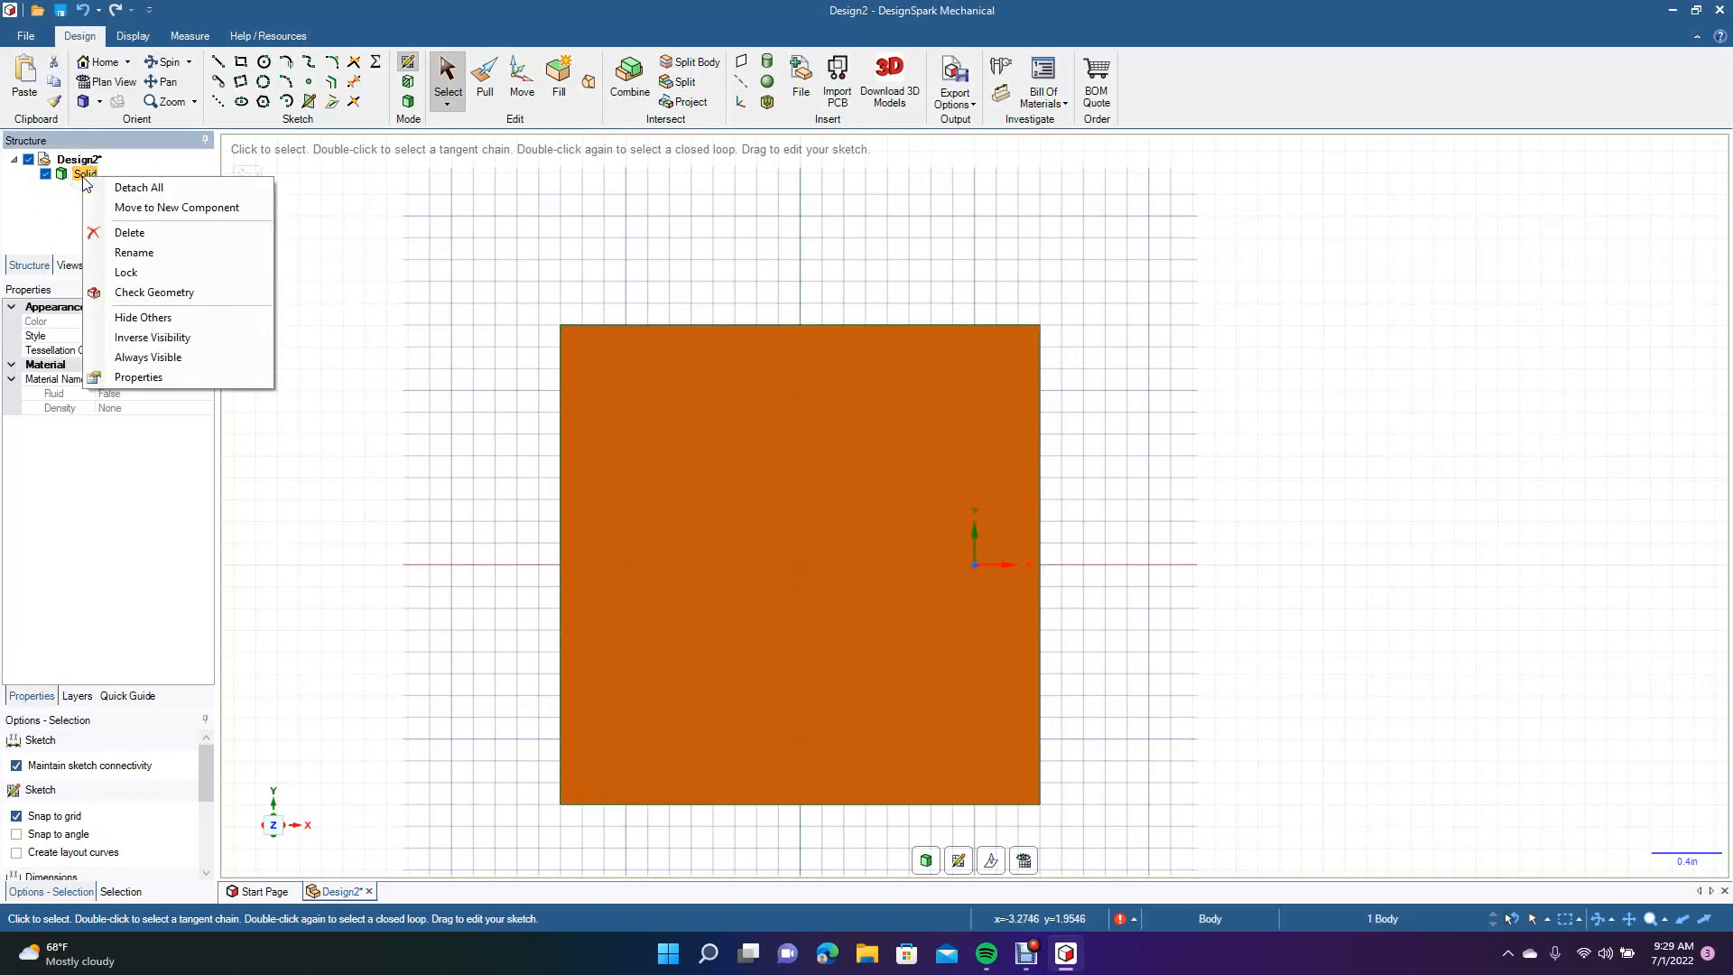
pyautogui.click(154, 241)
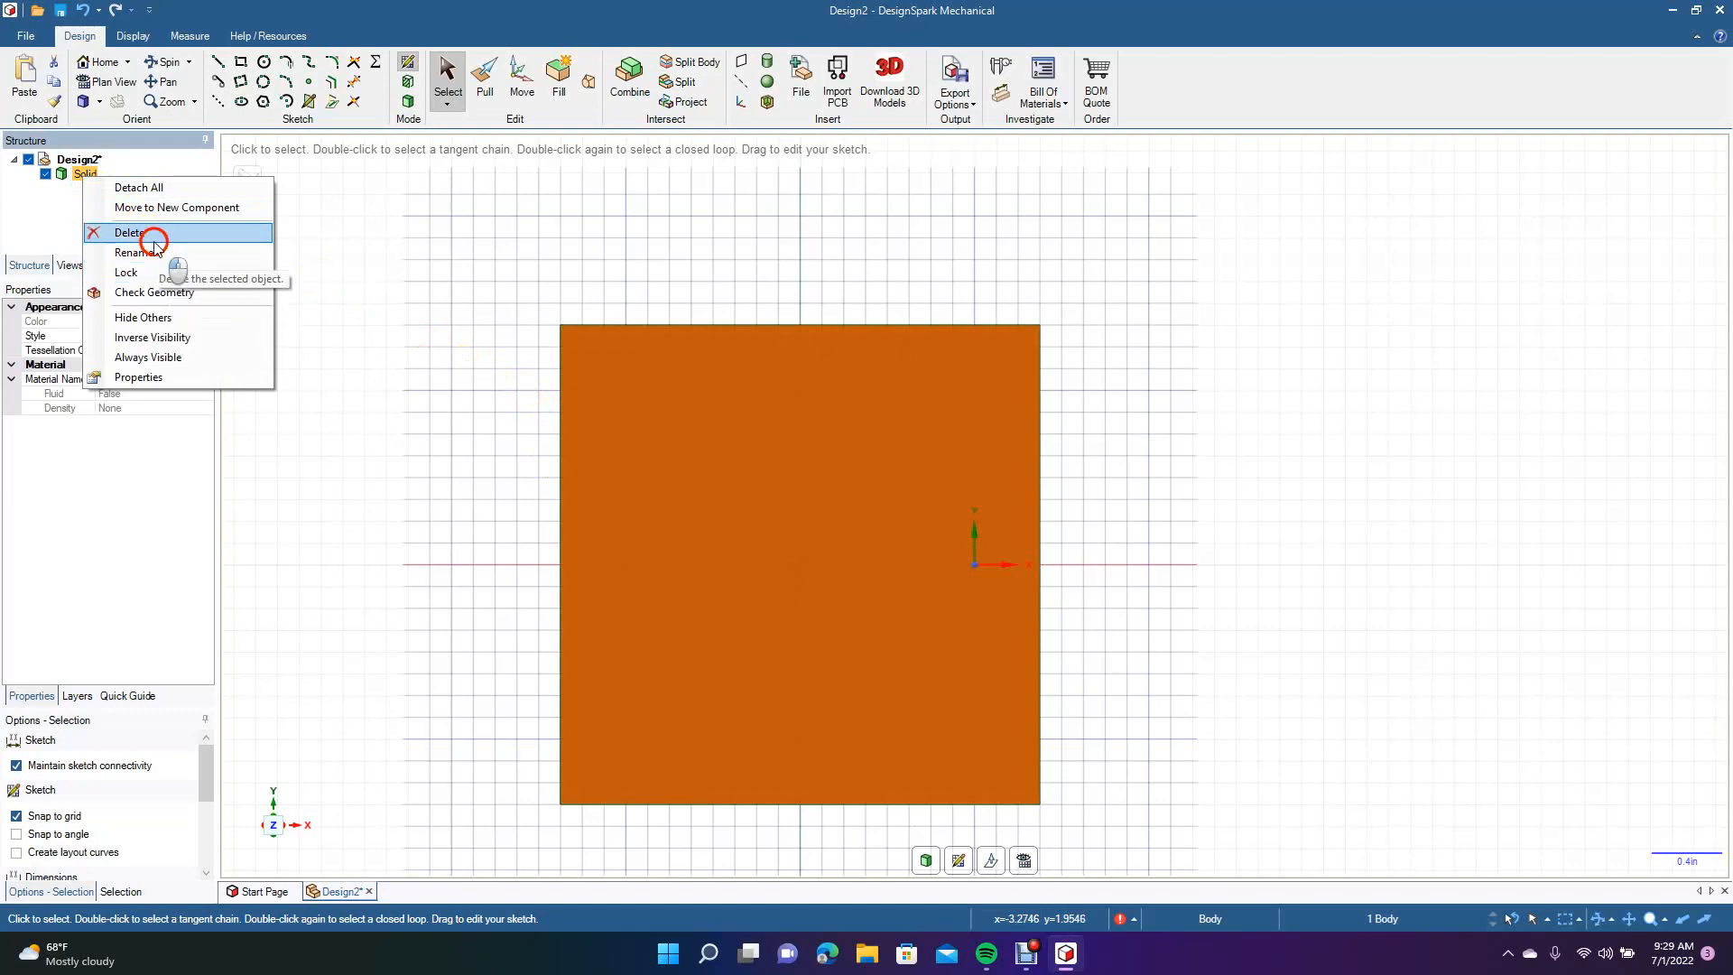
# Sketch a rectangle about 2.125 in wide and 1.5 in high with its lower corner at the origin.
pyautogui.click(588, 373)
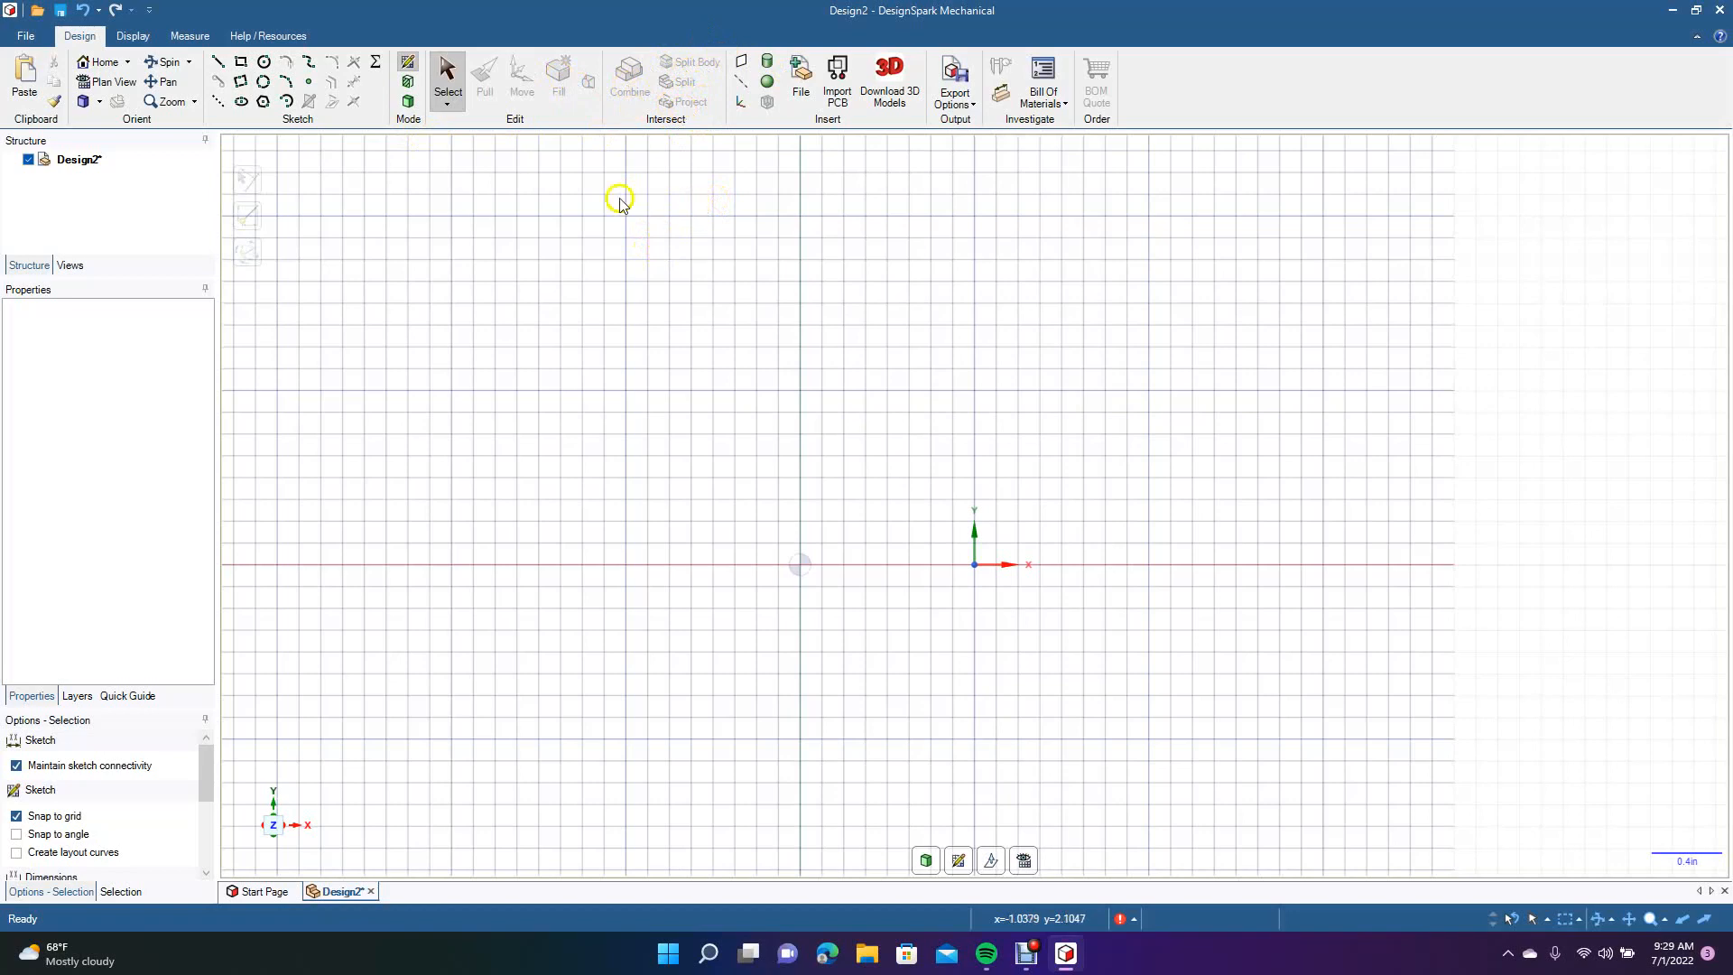
pyautogui.click(242, 63)
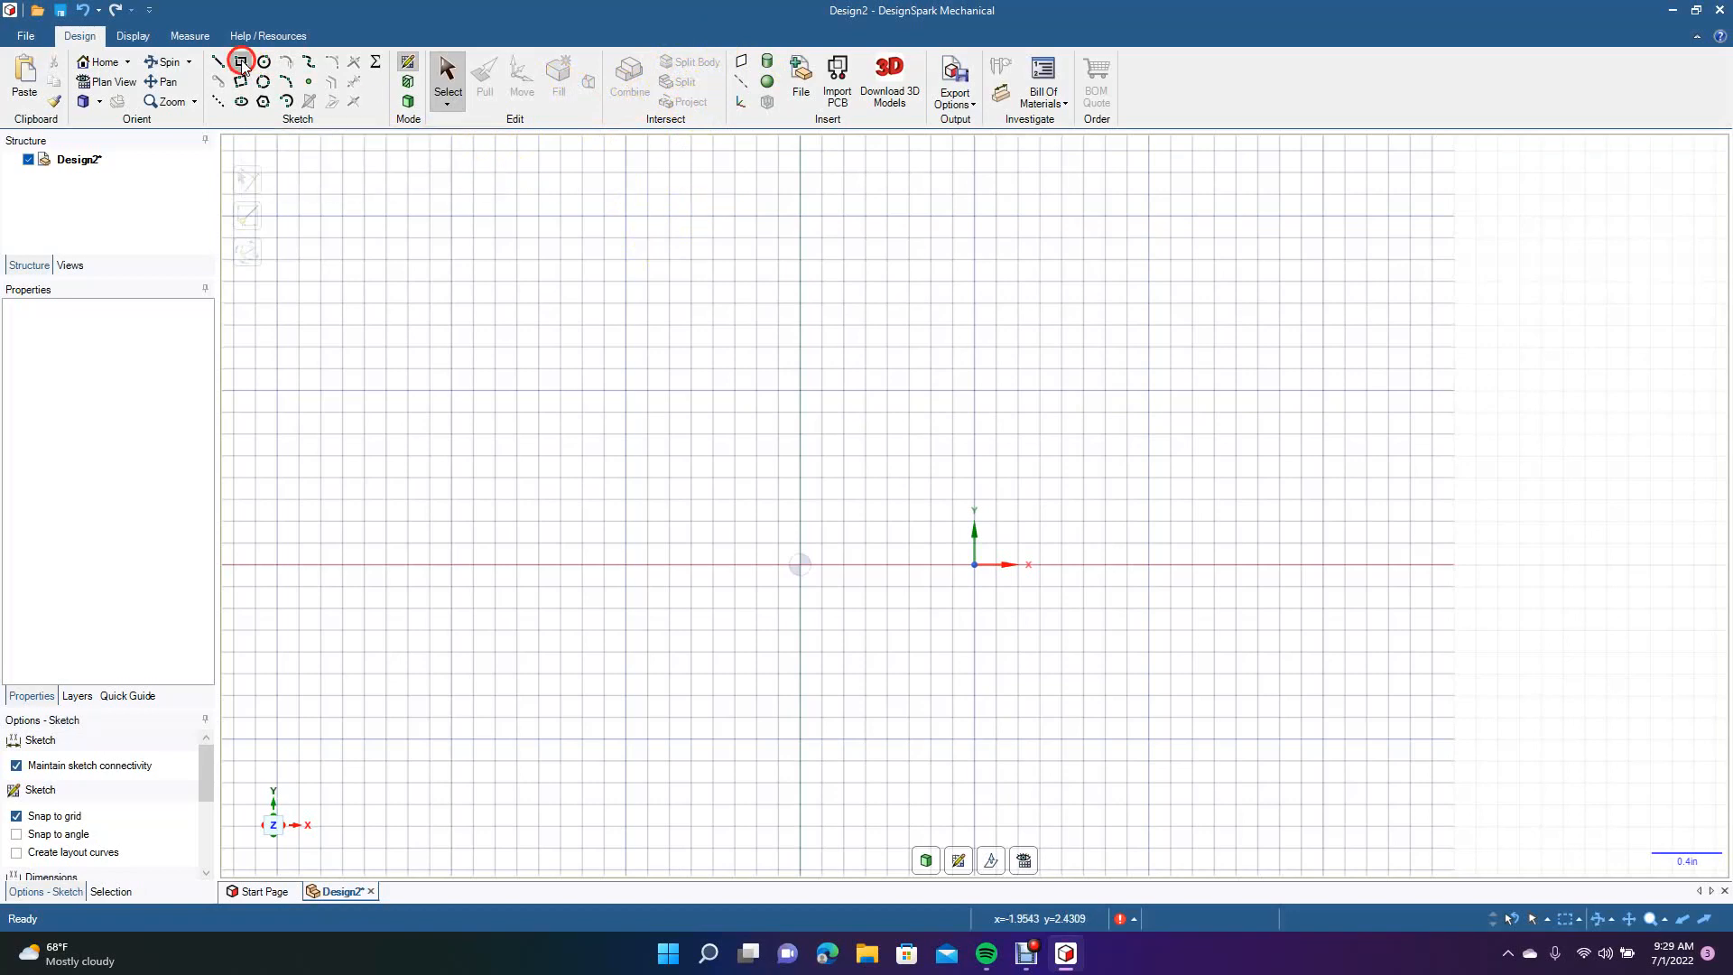
pyautogui.click(799, 563)
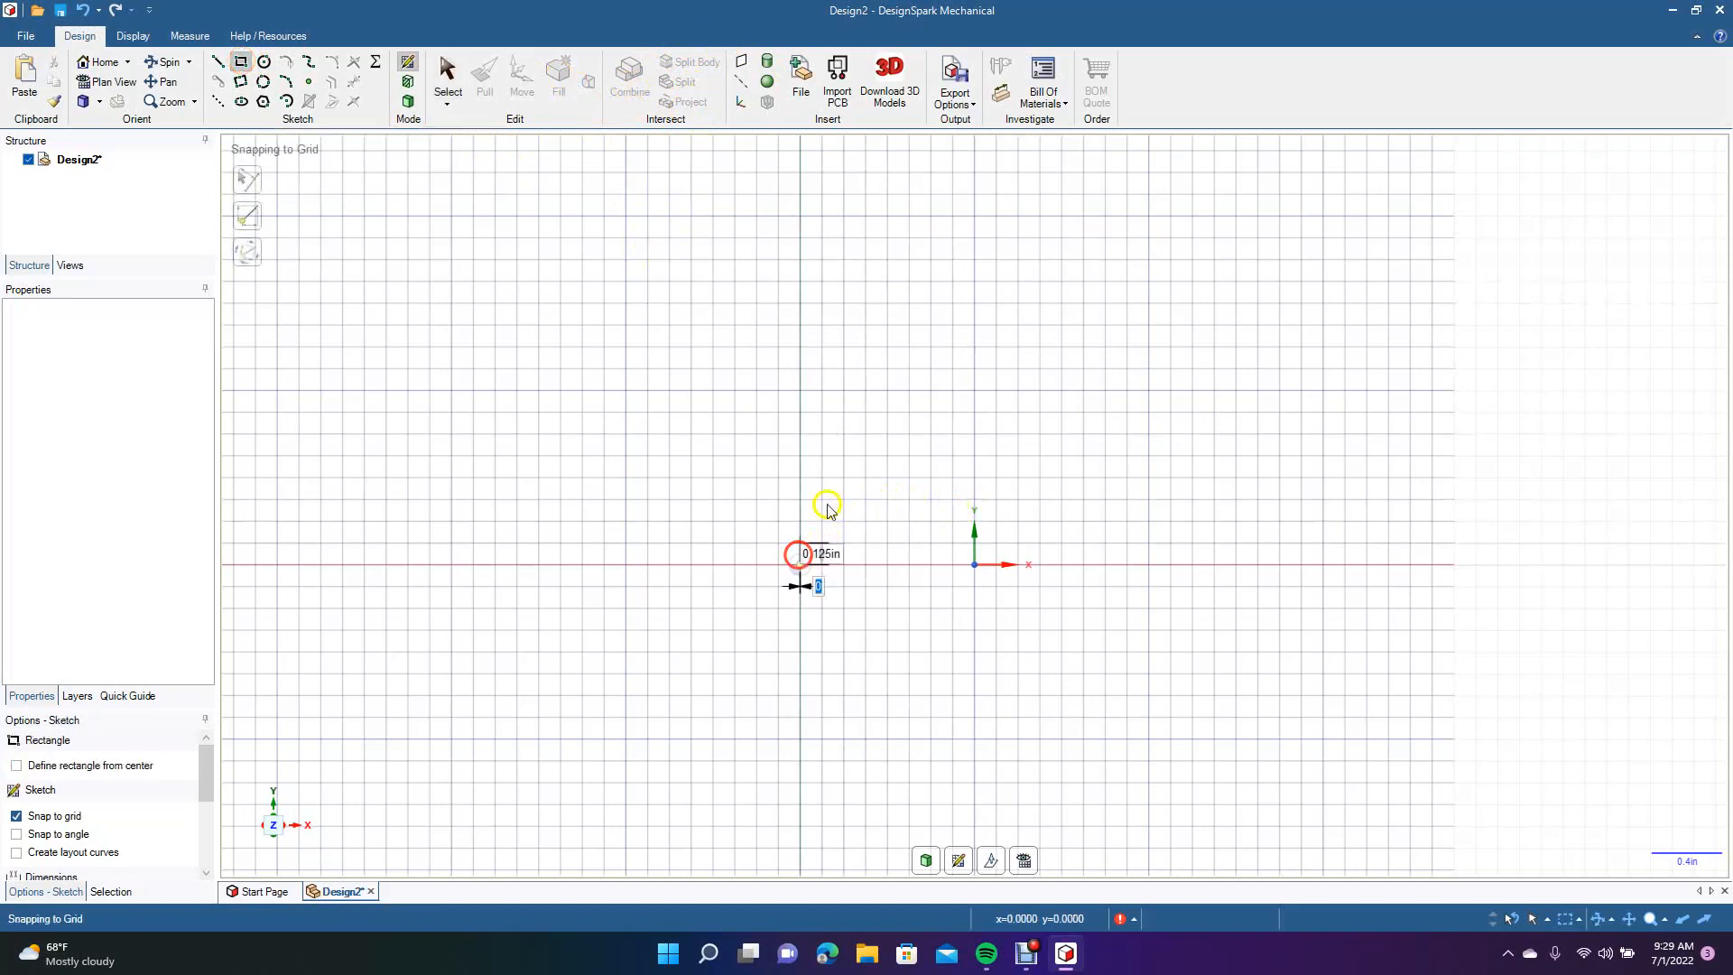
pyautogui.click(1166, 302)
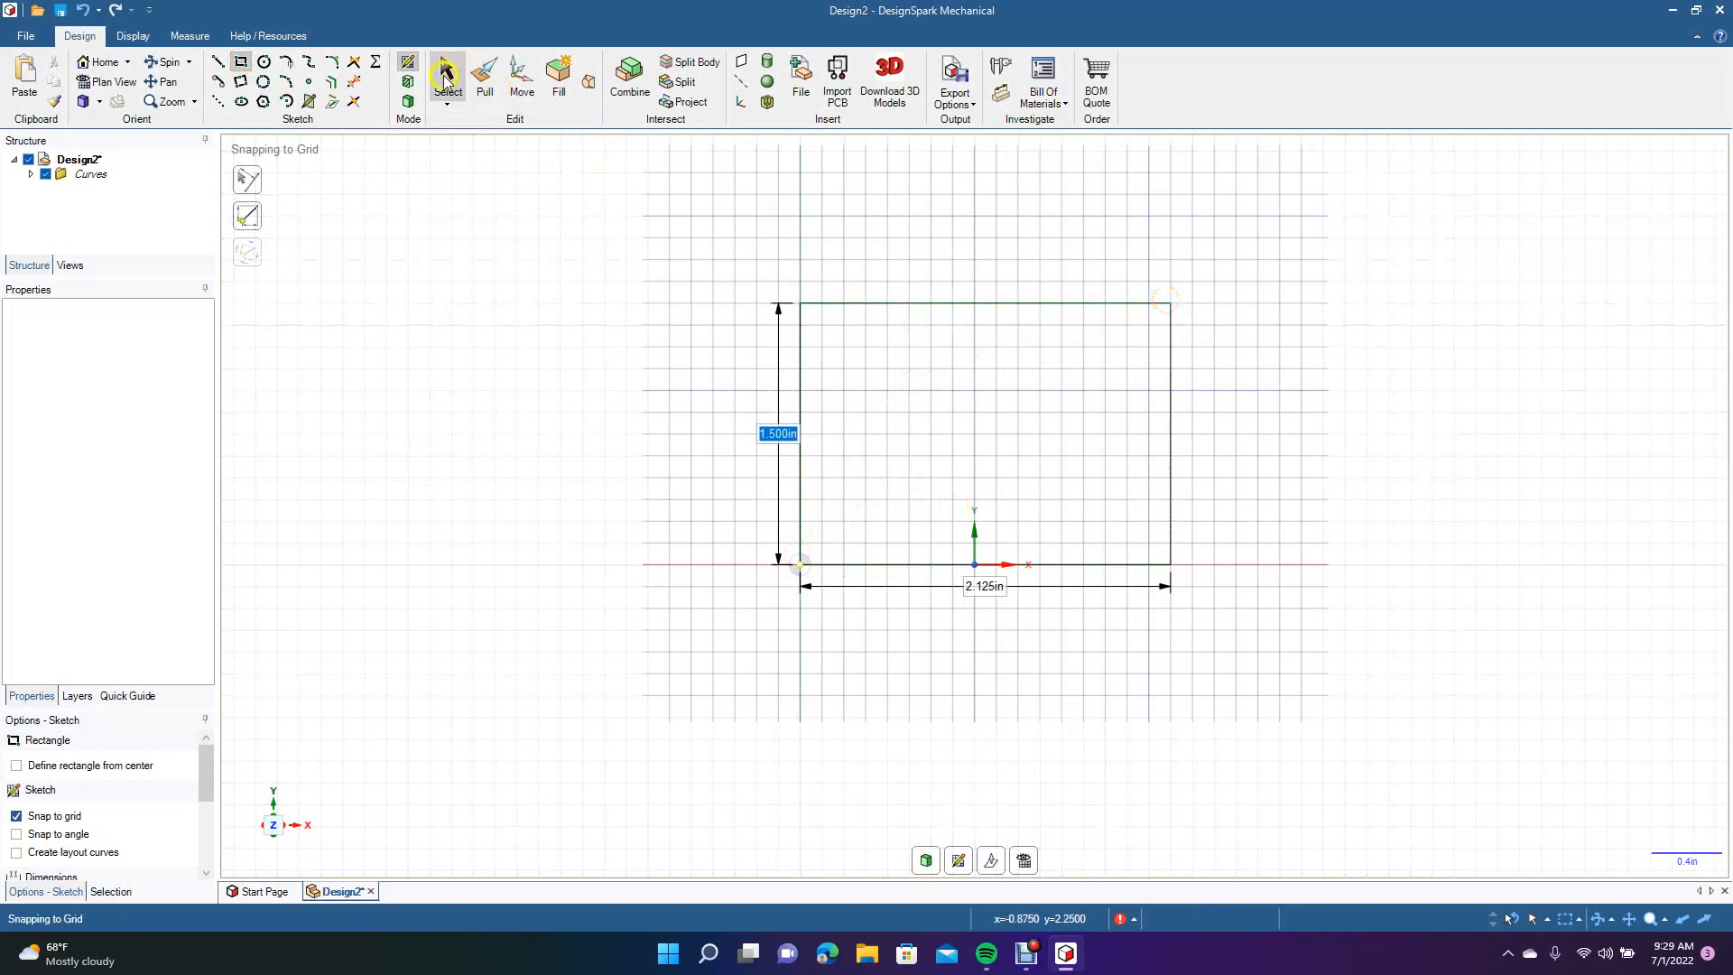
pyautogui.click(445, 77)
# Pull the rectangle toward the front to turn it into a solid block.
pyautogui.click(164, 61)
pyautogui.moveTo(717, 422)
pyautogui.mouseDown()
pyautogui.moveTo(656, 458)
pyautogui.moveTo(599, 449)
pyautogui.mouseUp()
pyautogui.click(485, 76)
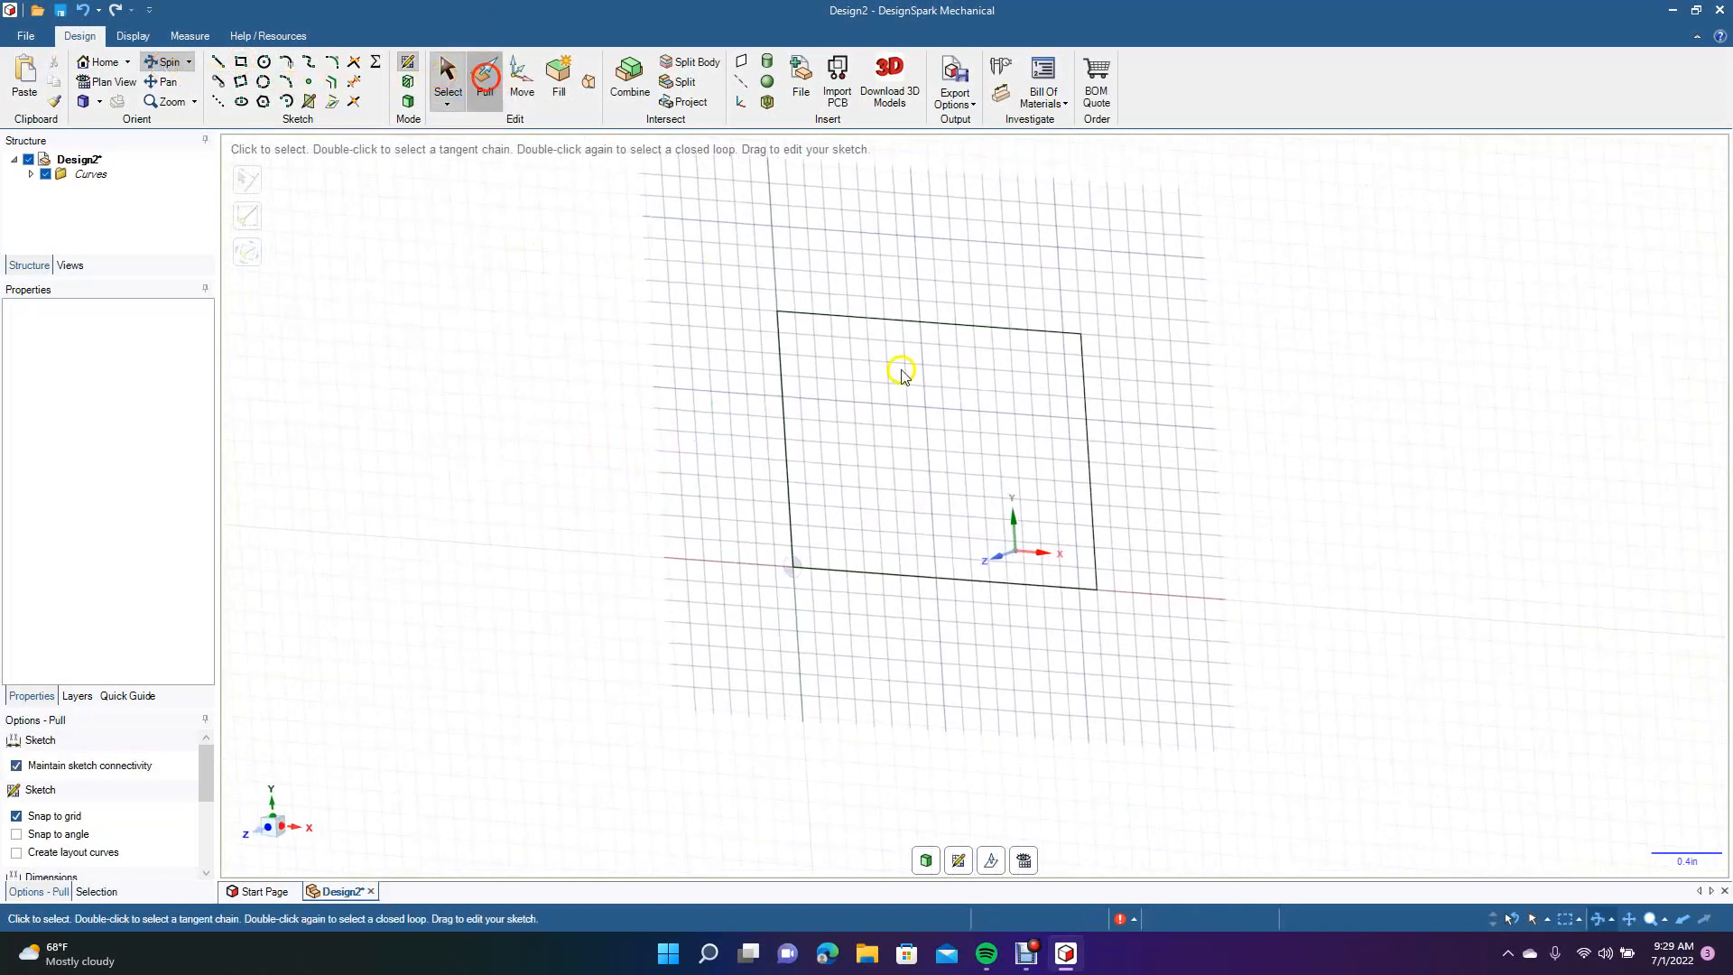
pyautogui.click(902, 371)
pyautogui.moveTo(917, 387); pyautogui.dragTo(821, 410)
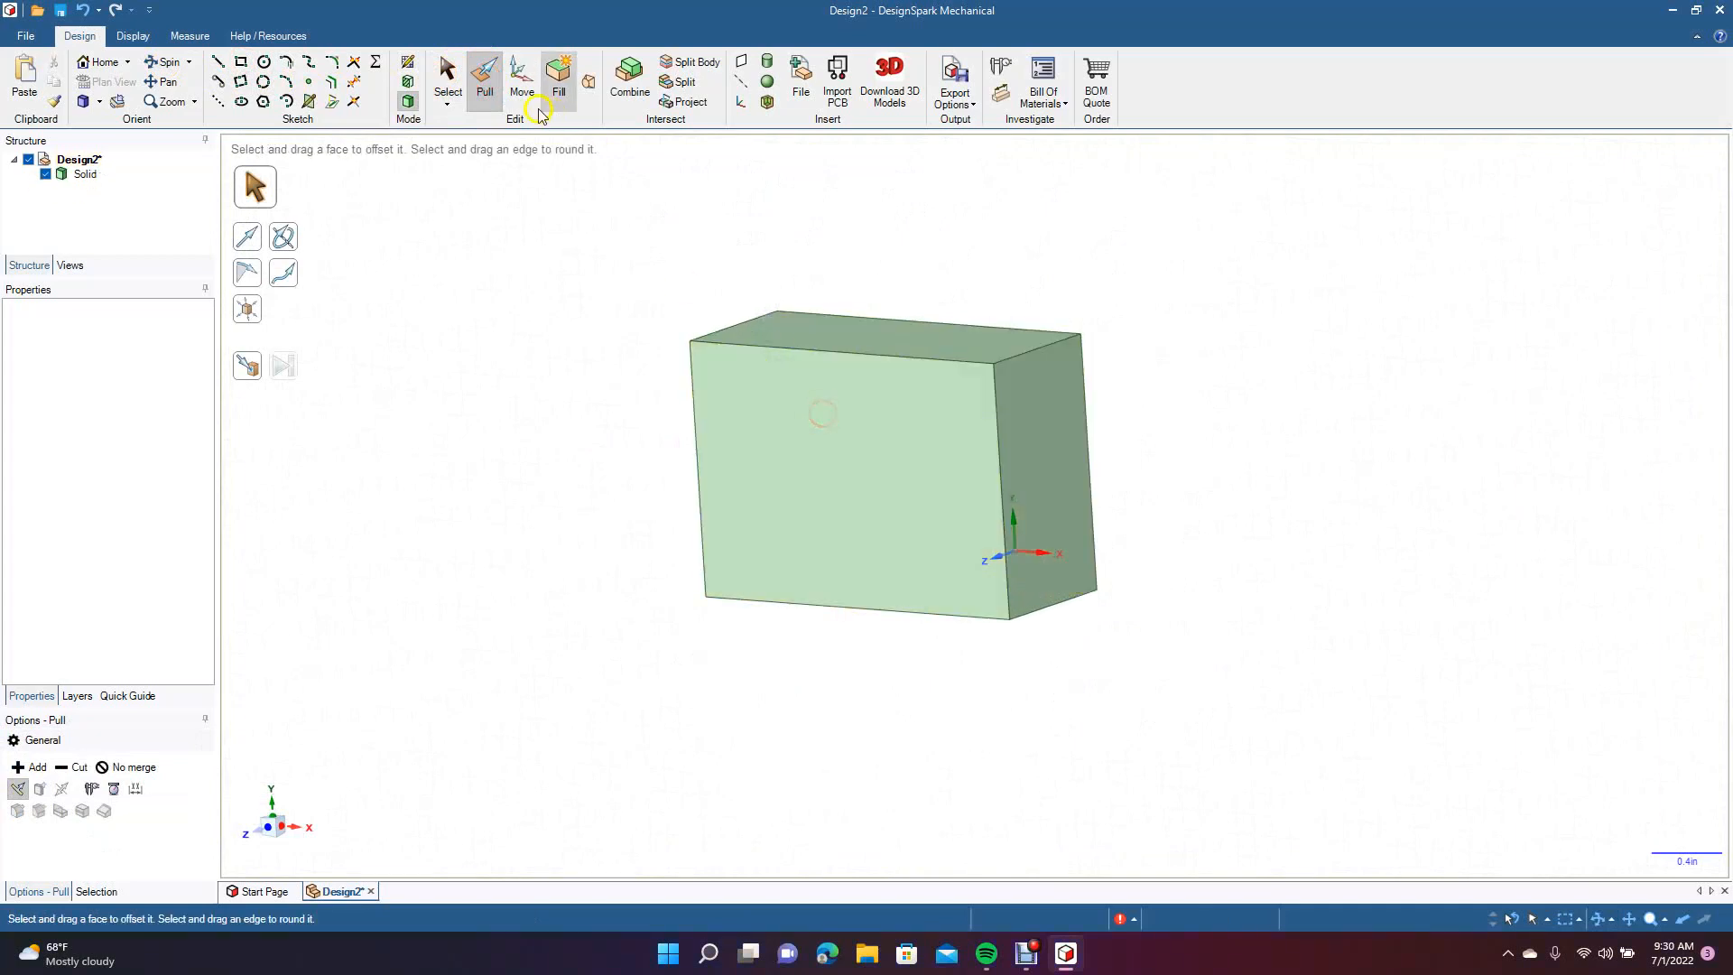
# Rotate the block's top face with Move so that it slopes down toward the front.
pyautogui.click(445, 77)
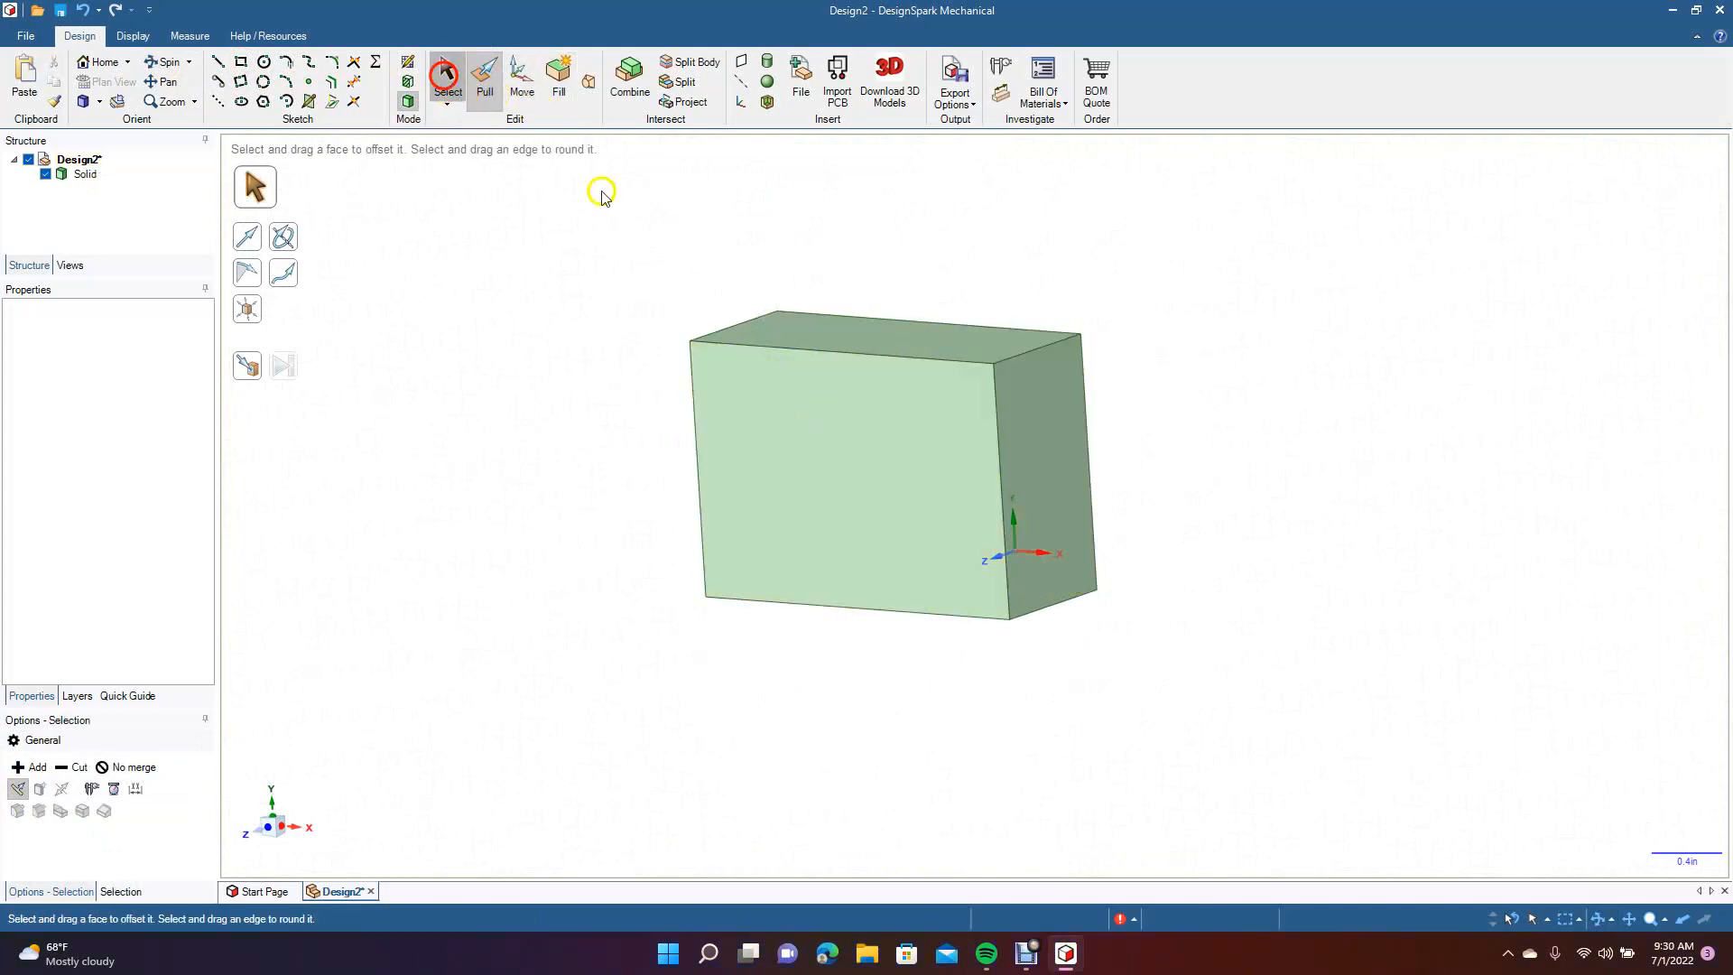
pyautogui.click(821, 341)
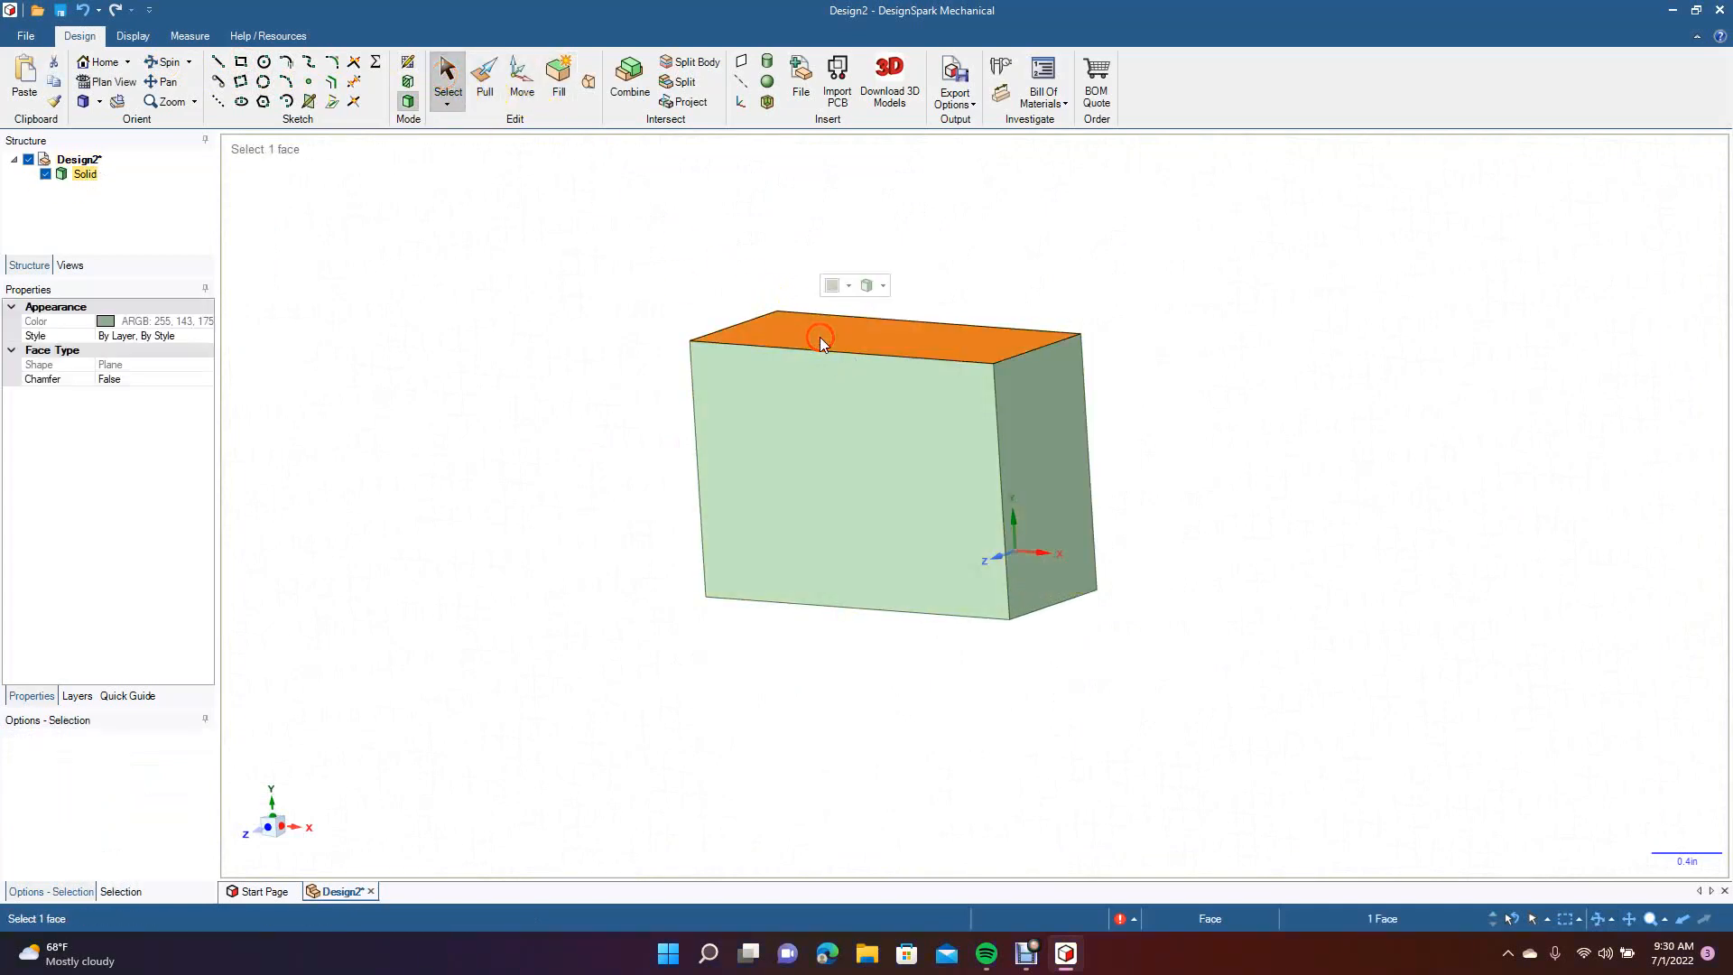
pyautogui.click(519, 85)
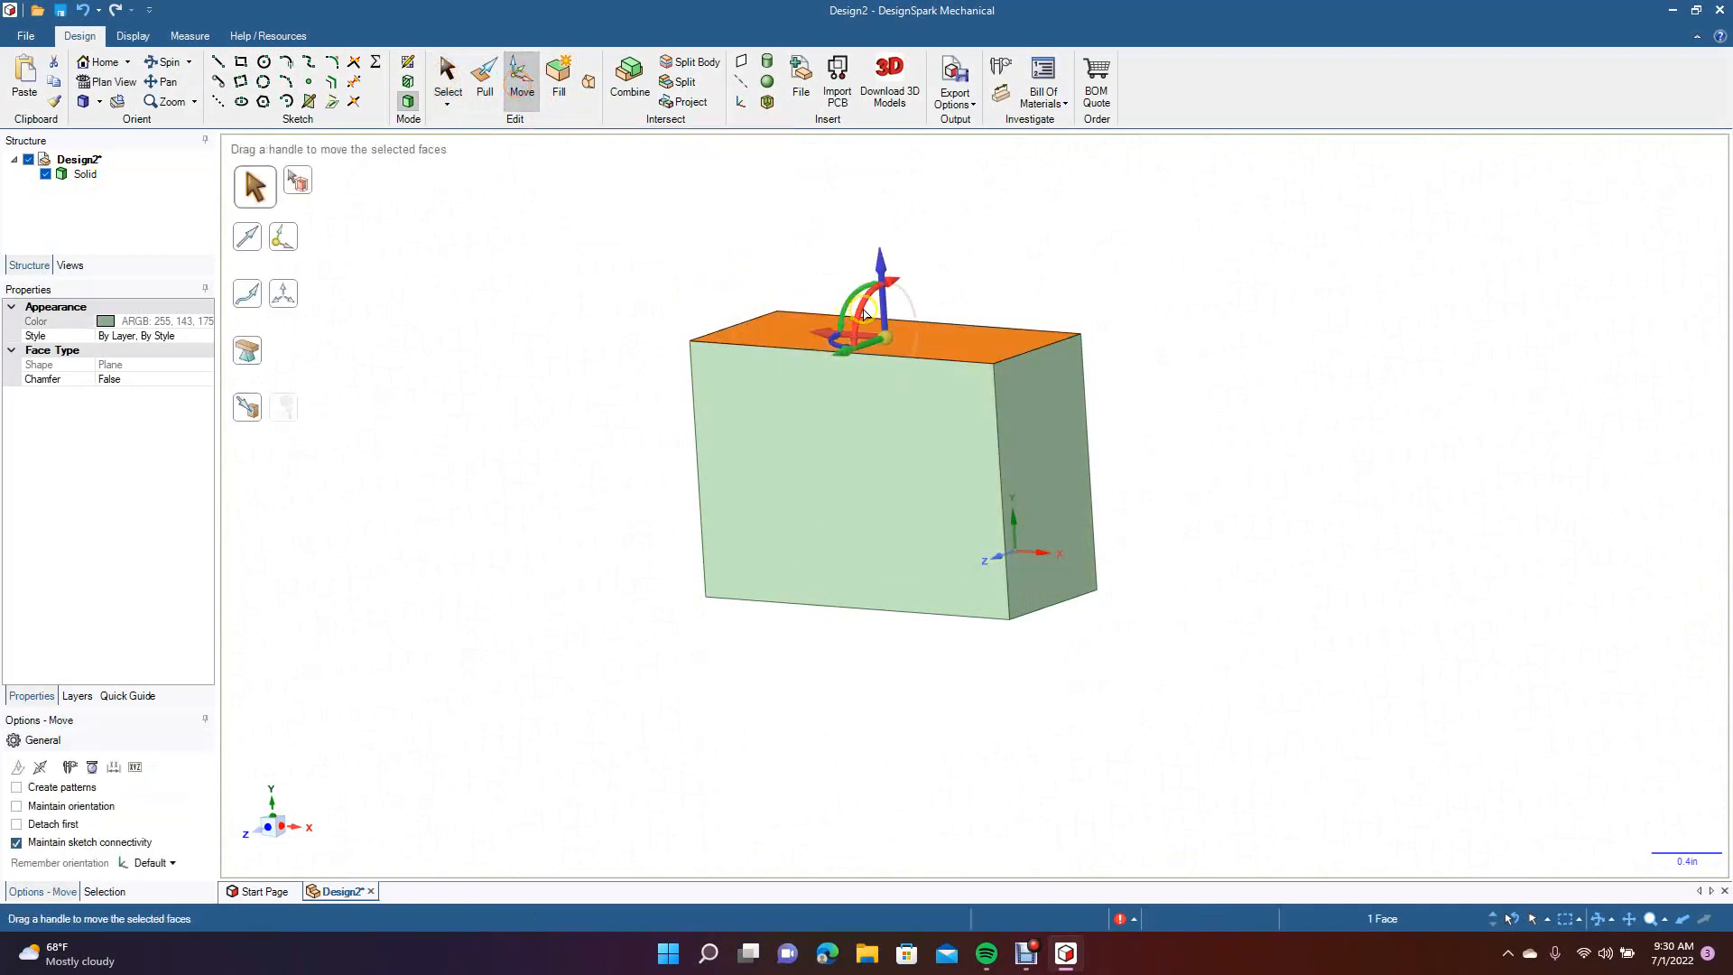
pyautogui.moveTo(863, 312)
pyautogui.mouseDown()
pyautogui.moveTo(834, 341)
pyautogui.moveTo(837, 318)
pyautogui.mouseUp()
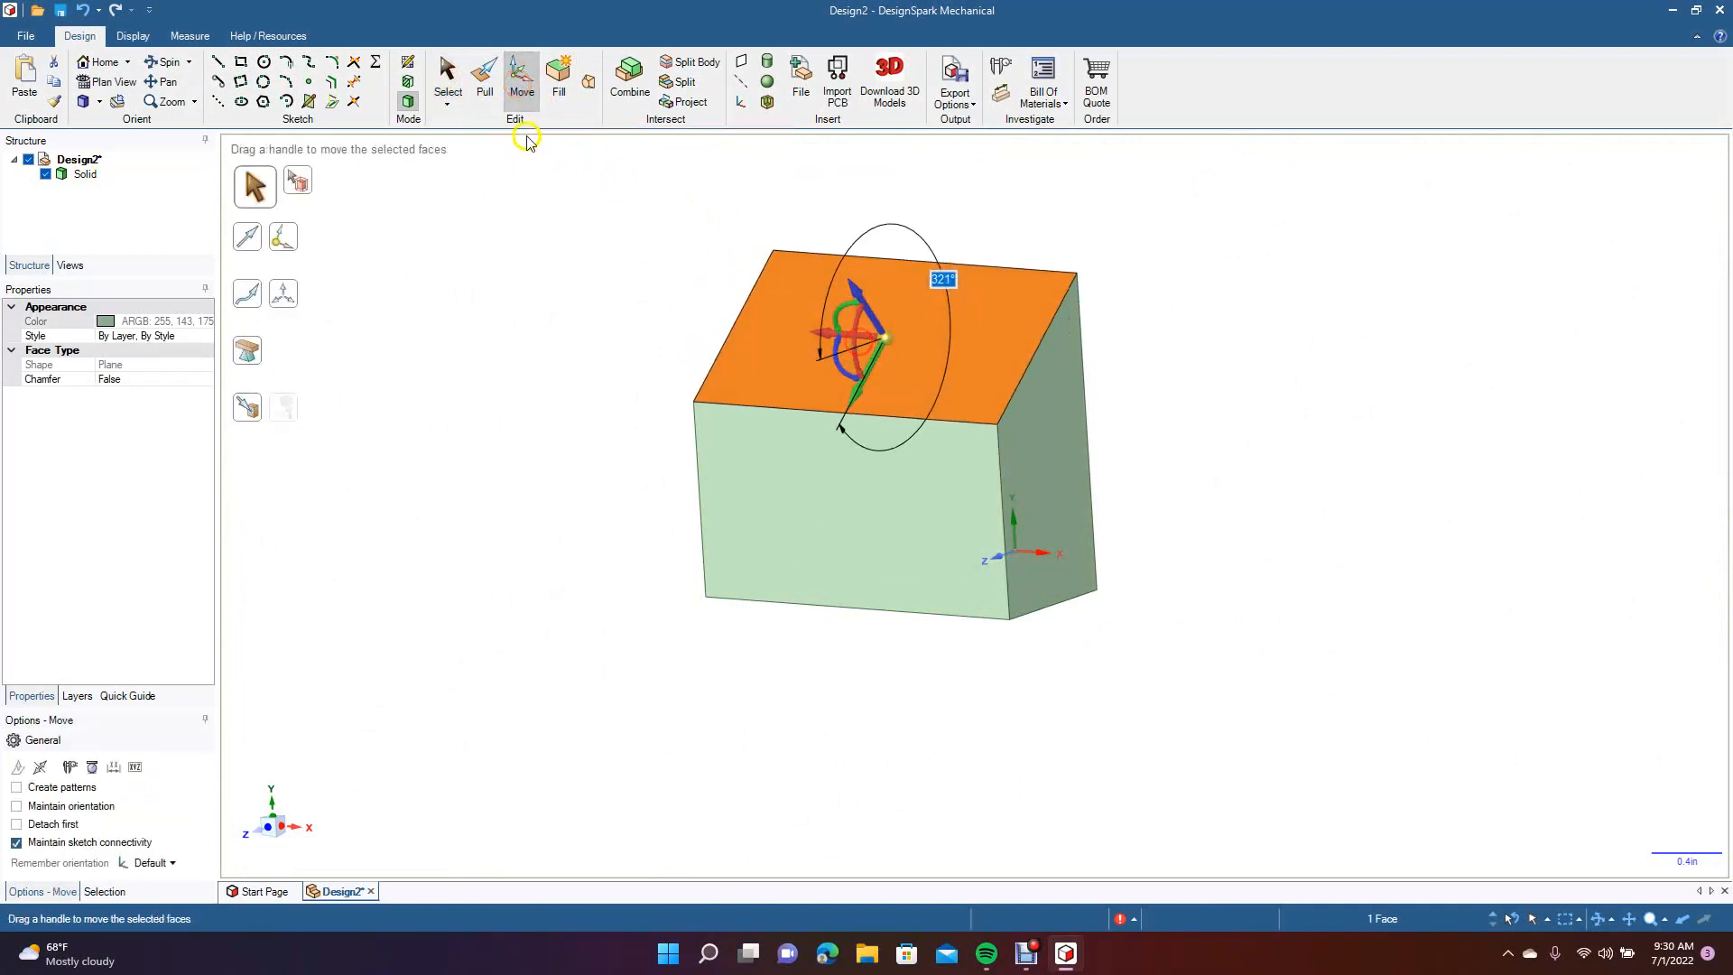
pyautogui.click(446, 77)
pyautogui.click(543, 297)
# Insert a plane on the block's slanted top face and another on its adjacent side face.
pyautogui.click(166, 82)
pyautogui.moveTo(563, 303); pyautogui.dragTo(449, 433)
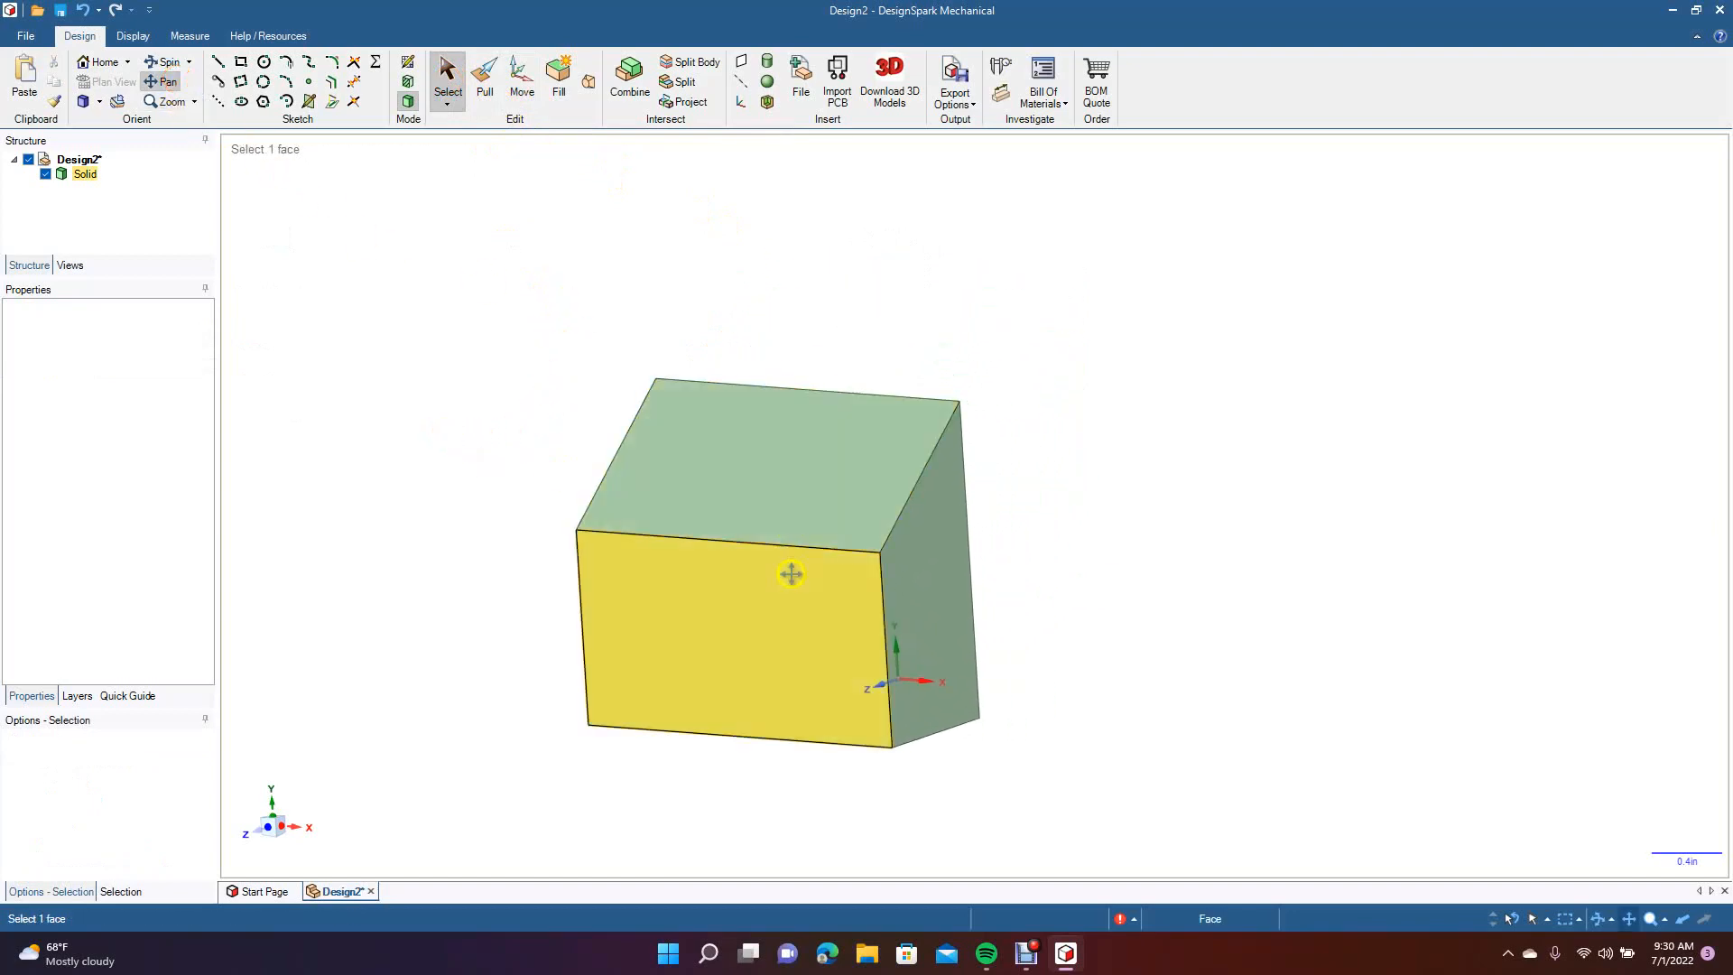
pyautogui.click(445, 72)
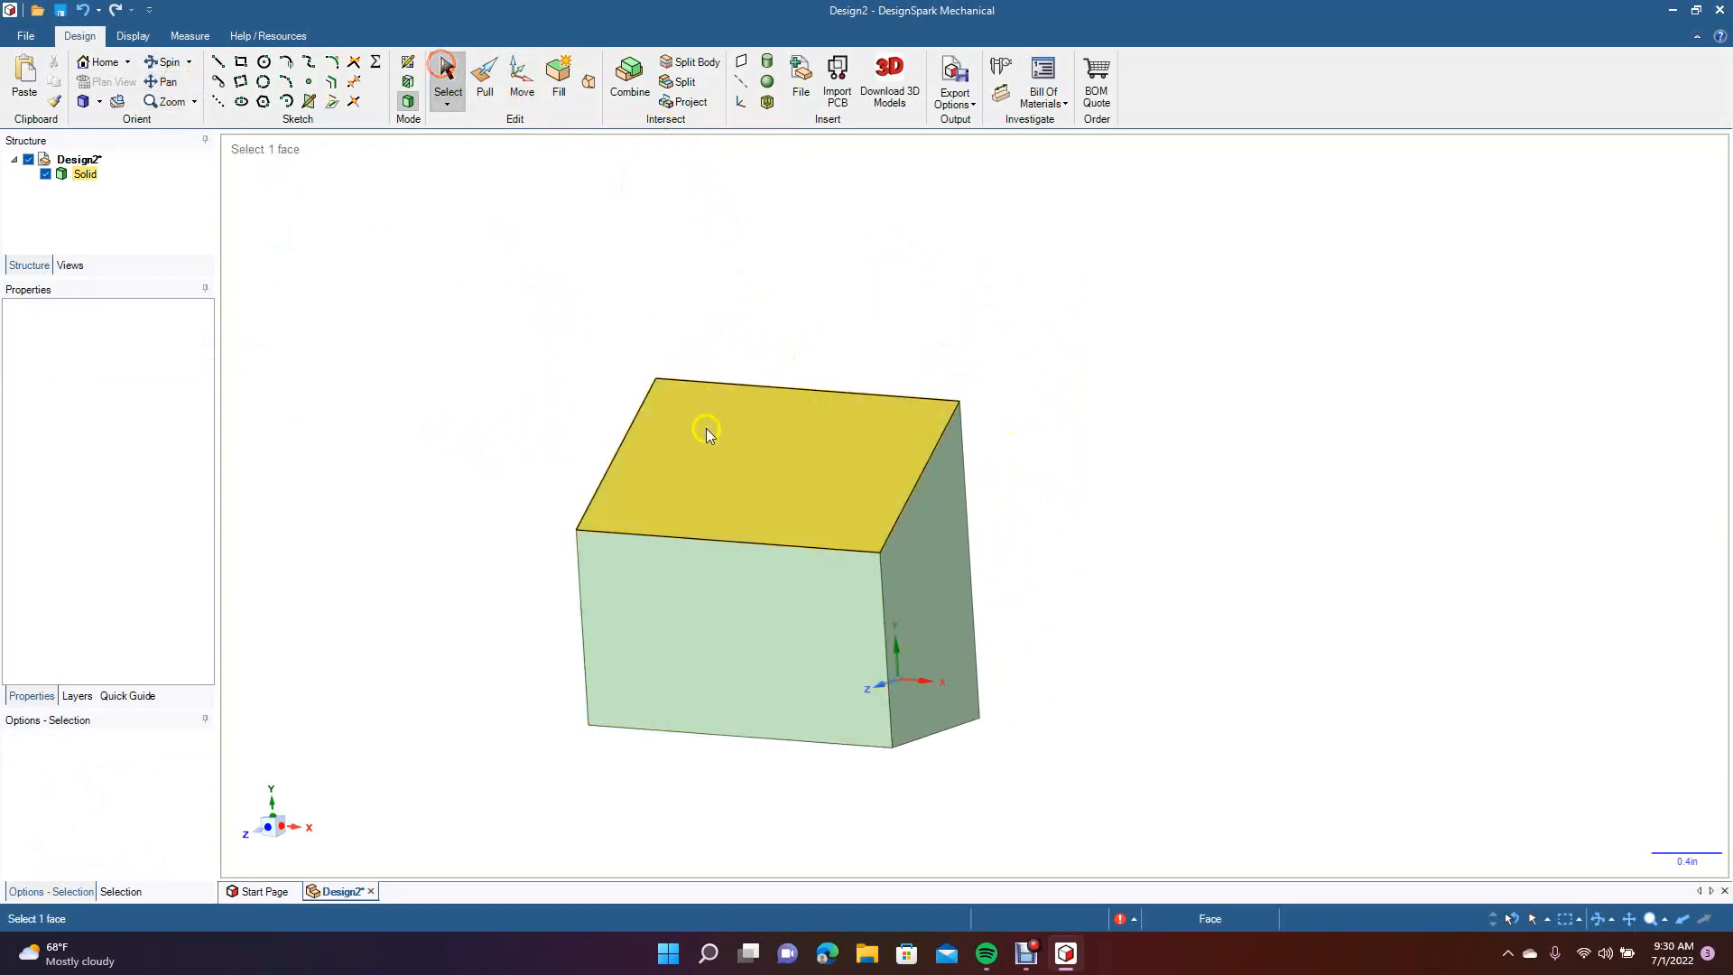
pyautogui.click(708, 431)
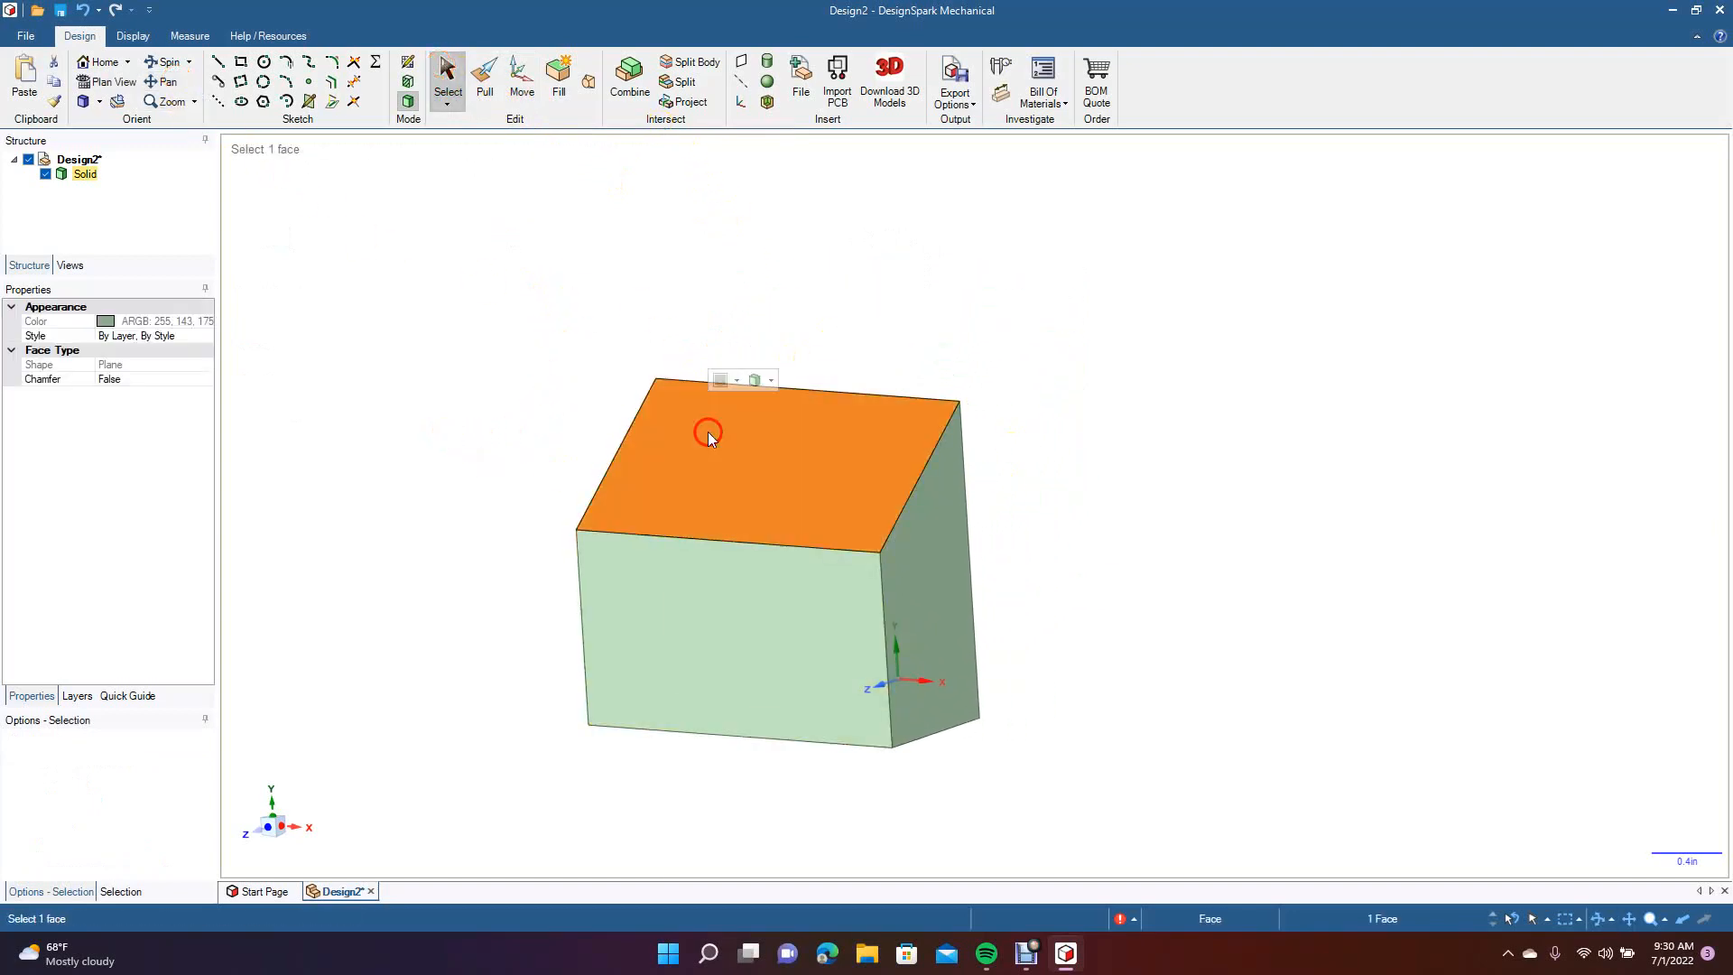
pyautogui.click(741, 64)
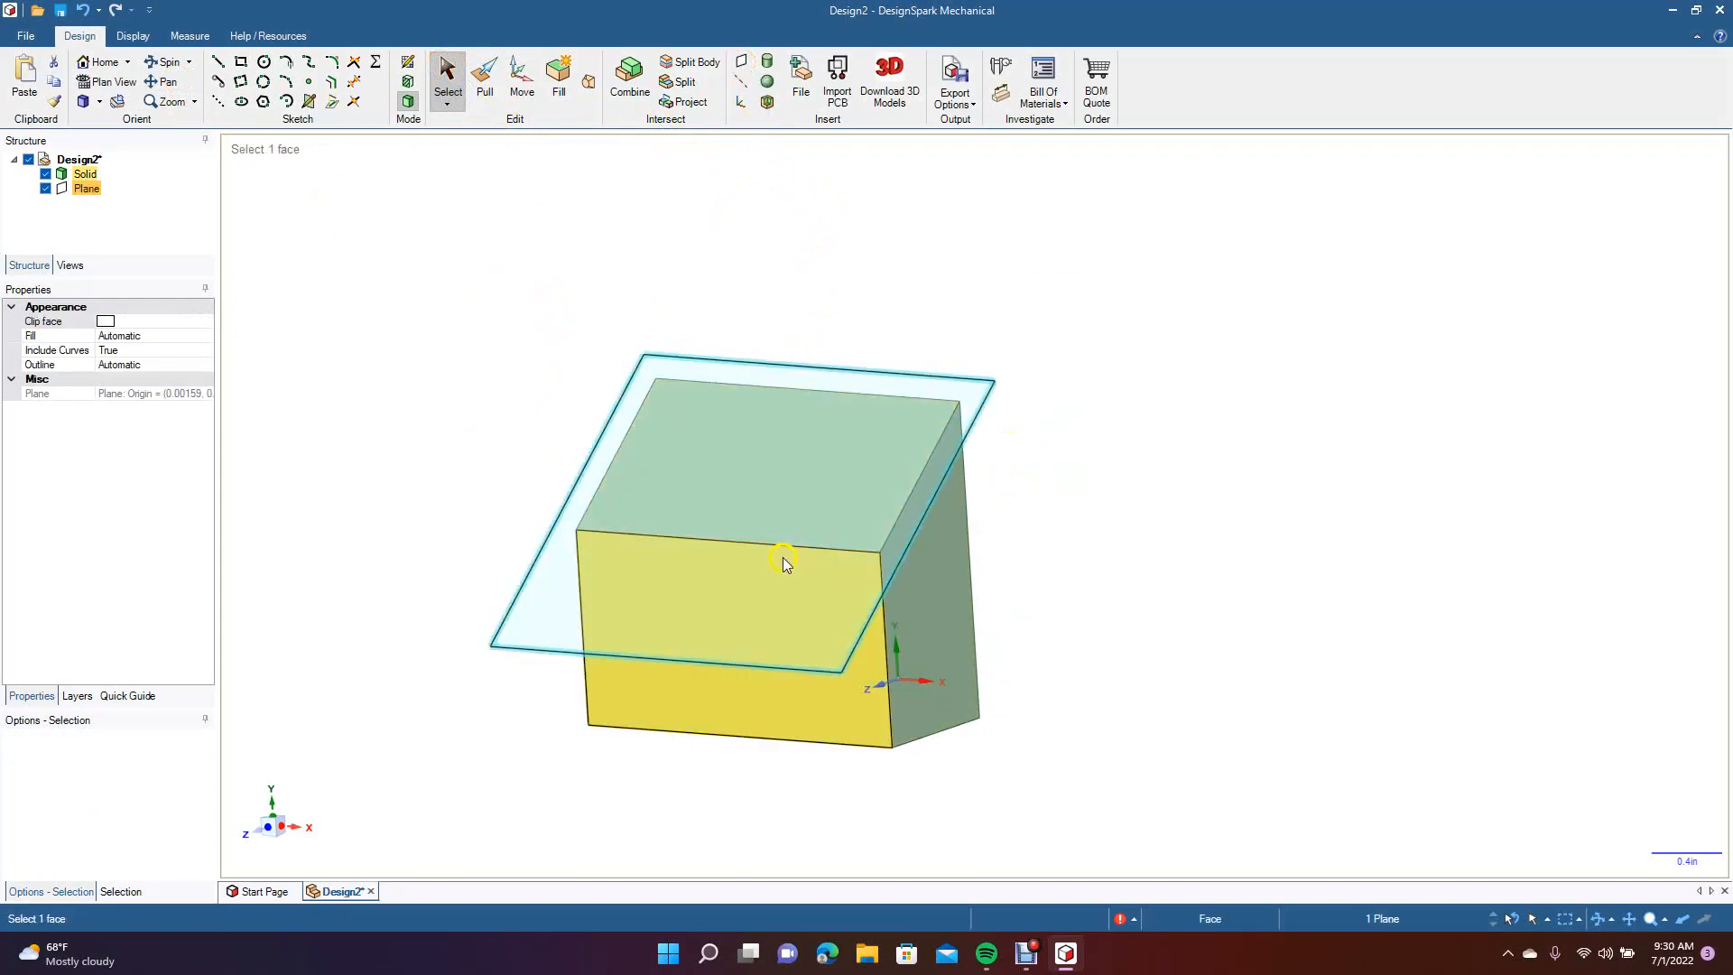
pyautogui.press('Escape')
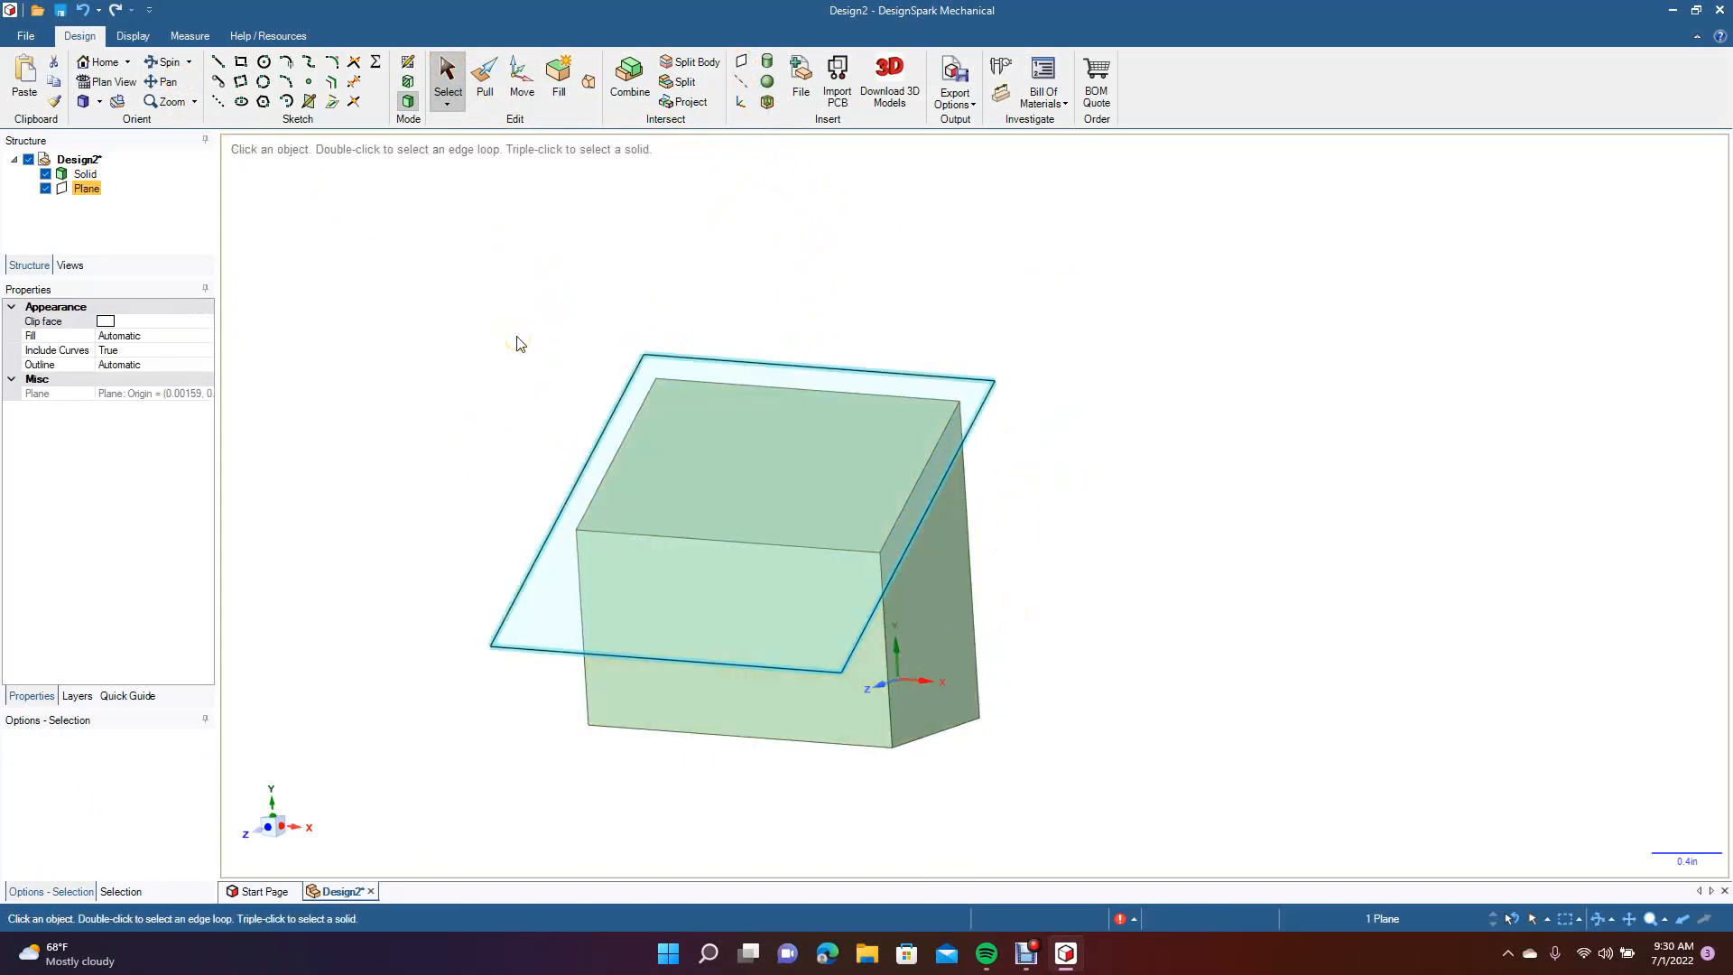
pyautogui.click(447, 72)
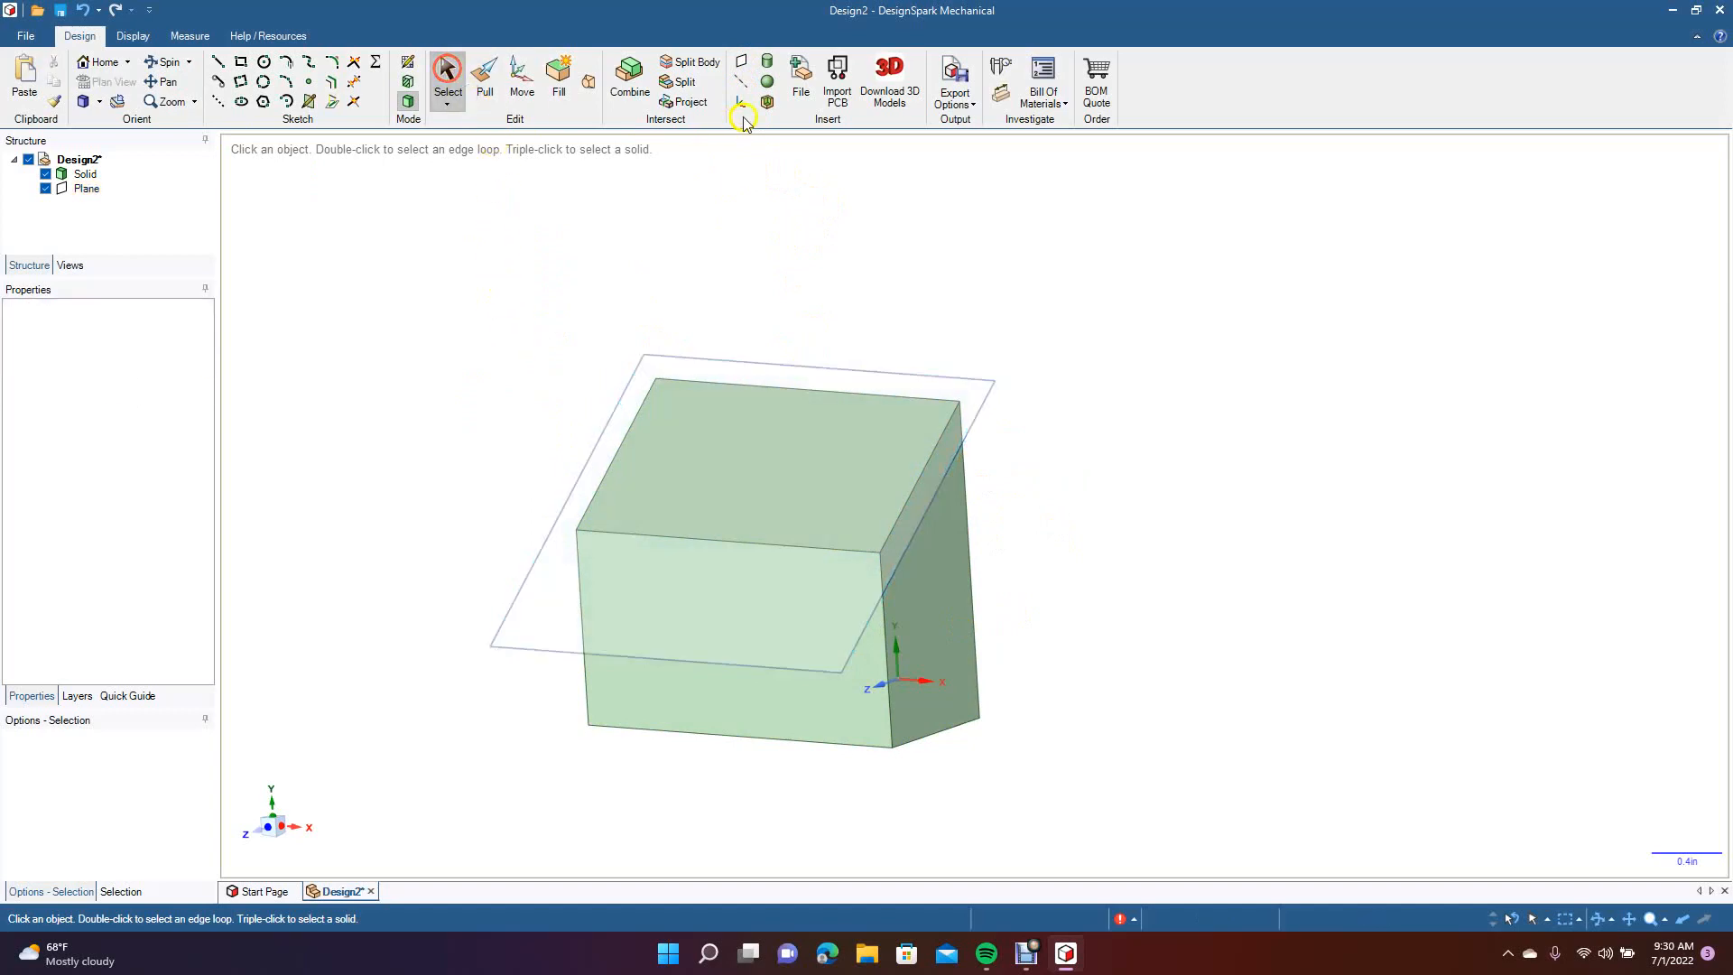
pyautogui.click(956, 624)
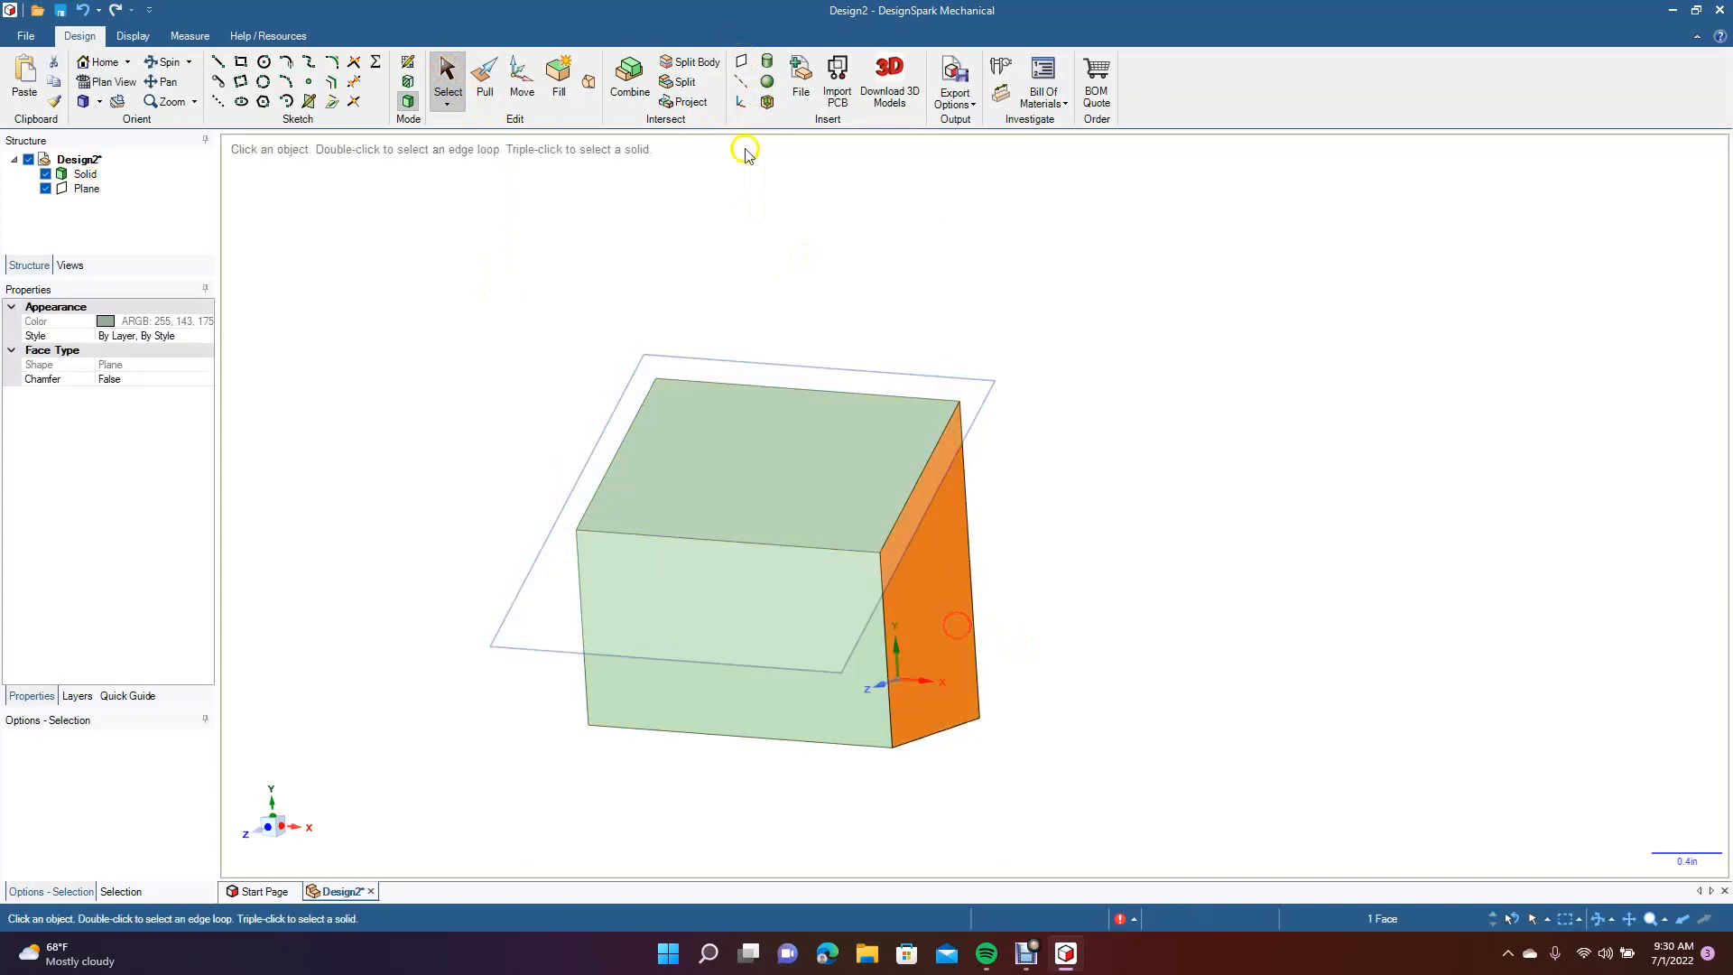
pyautogui.click(738, 68)
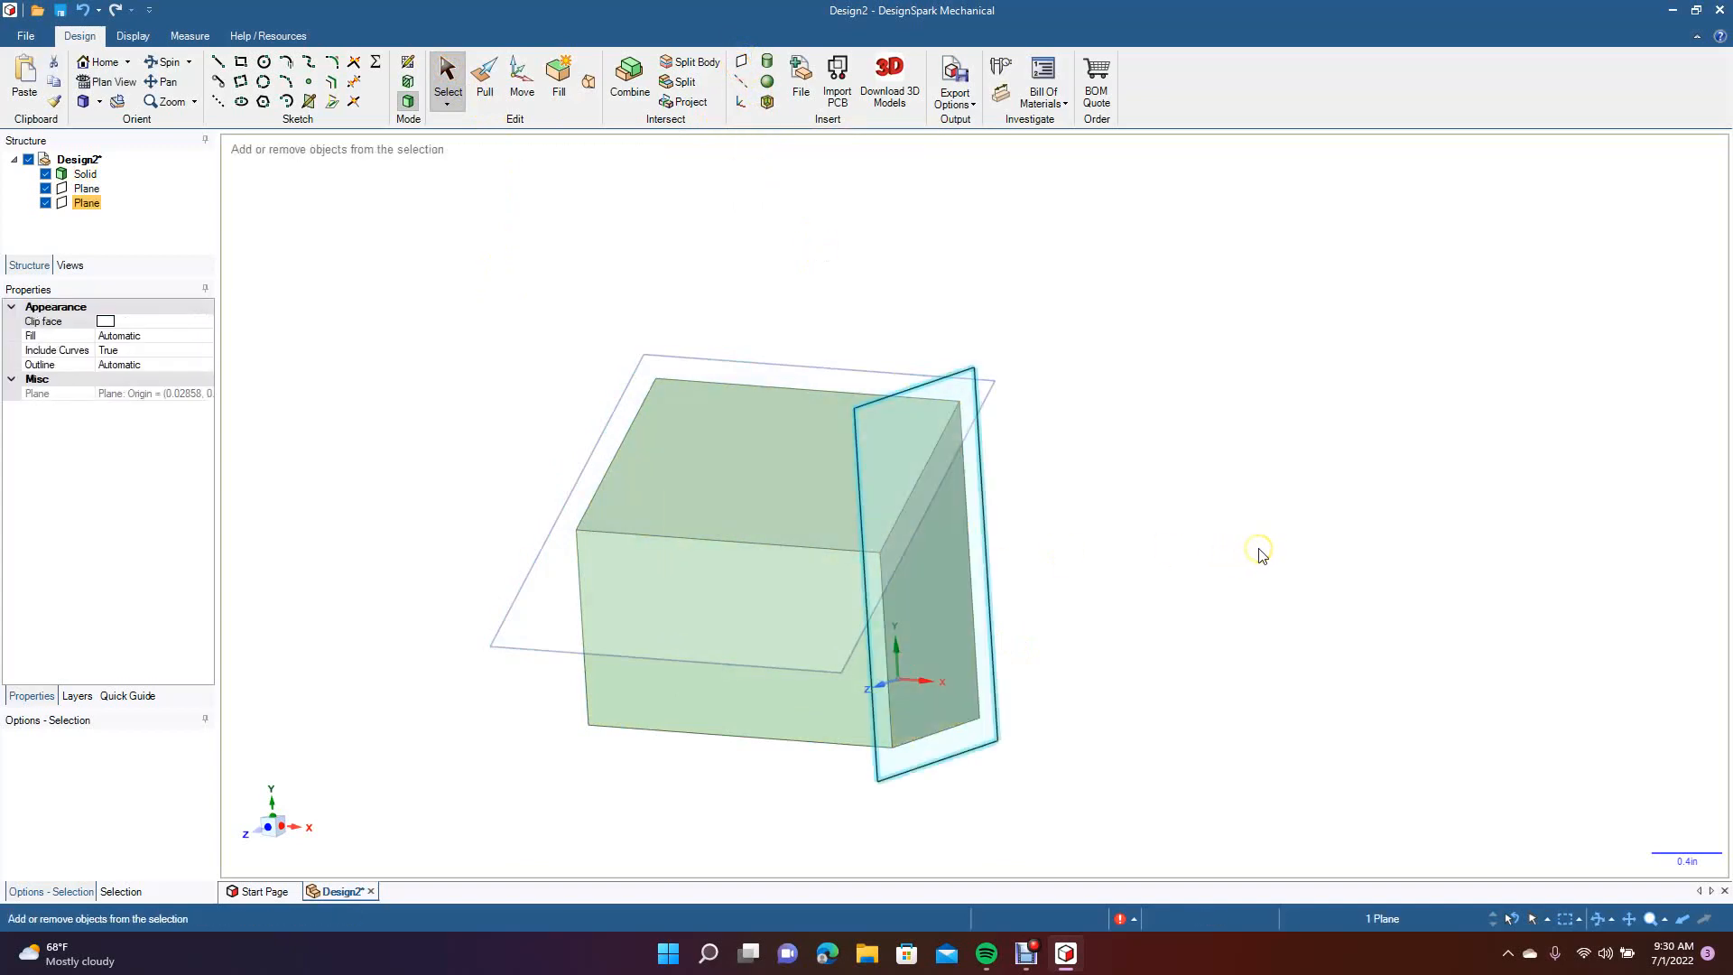
# Undo the two planes, the face rotation and the pull, back to the rectangle sketch.
pyautogui.hotkey('ctrl', 'z')
pyautogui.hotkey('ctrl', 'z')
pyautogui.hotkey('ctrl', 'z')
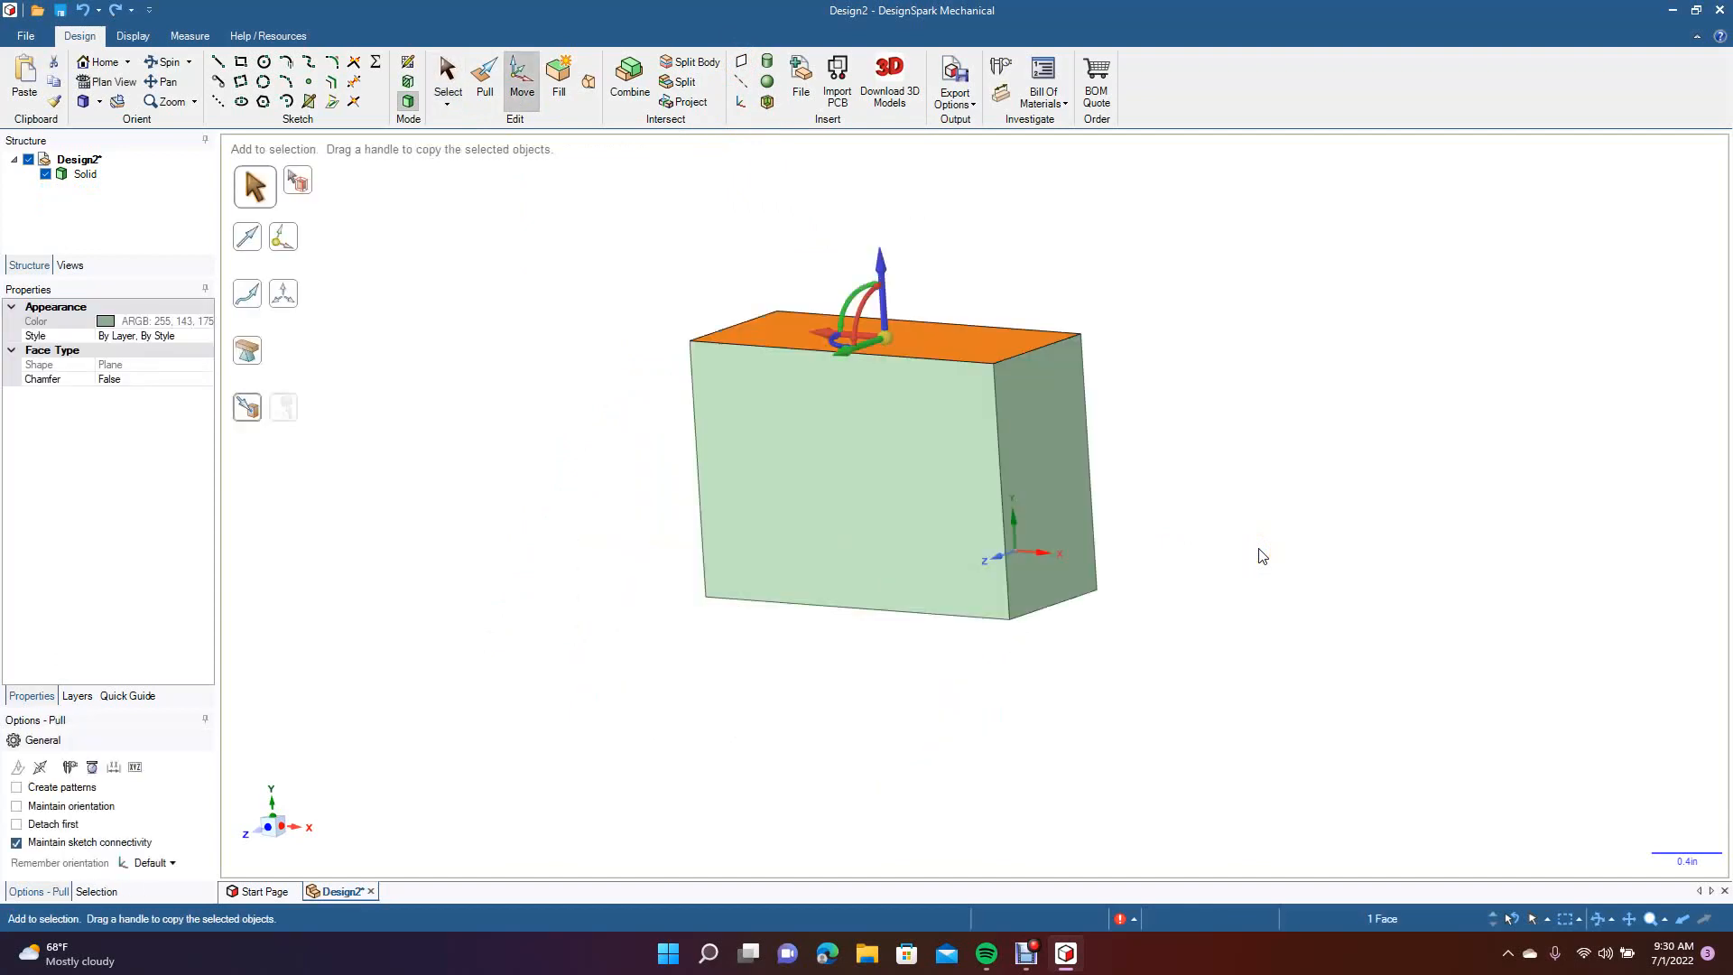
pyautogui.hotkey('ctrl', 'z')
pyautogui.hotkey('ctrl', 'z')
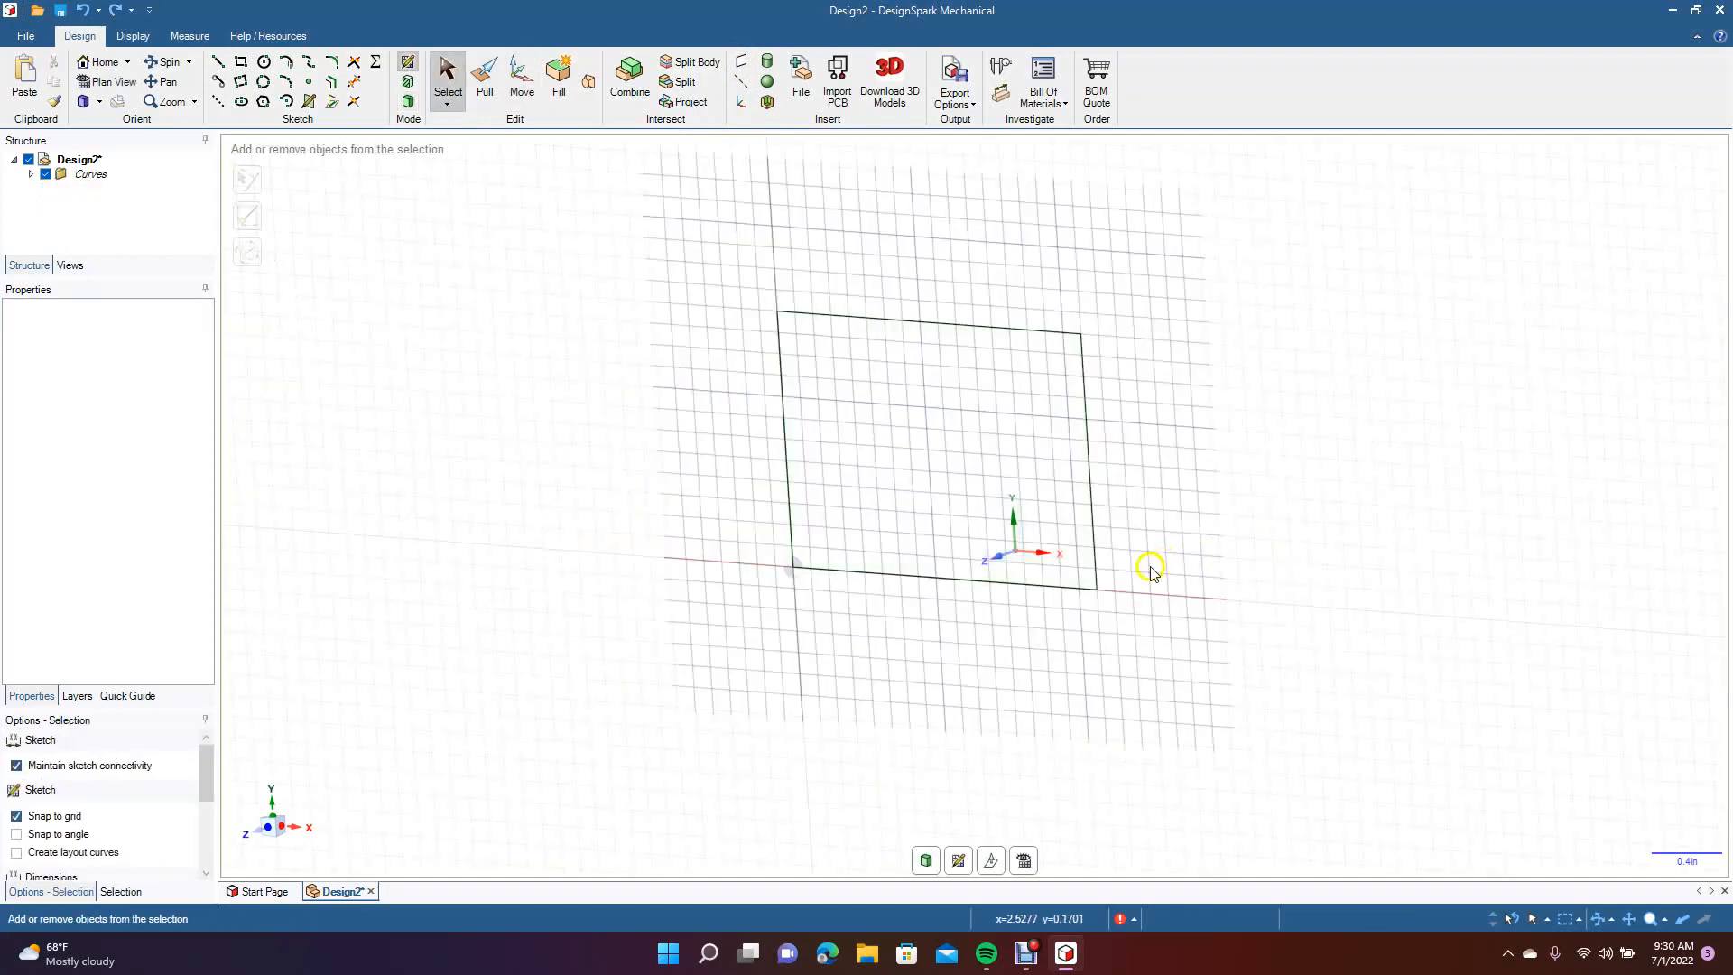
# Delete all four curves of the rectangle sketch.
pyautogui.click(1024, 861)
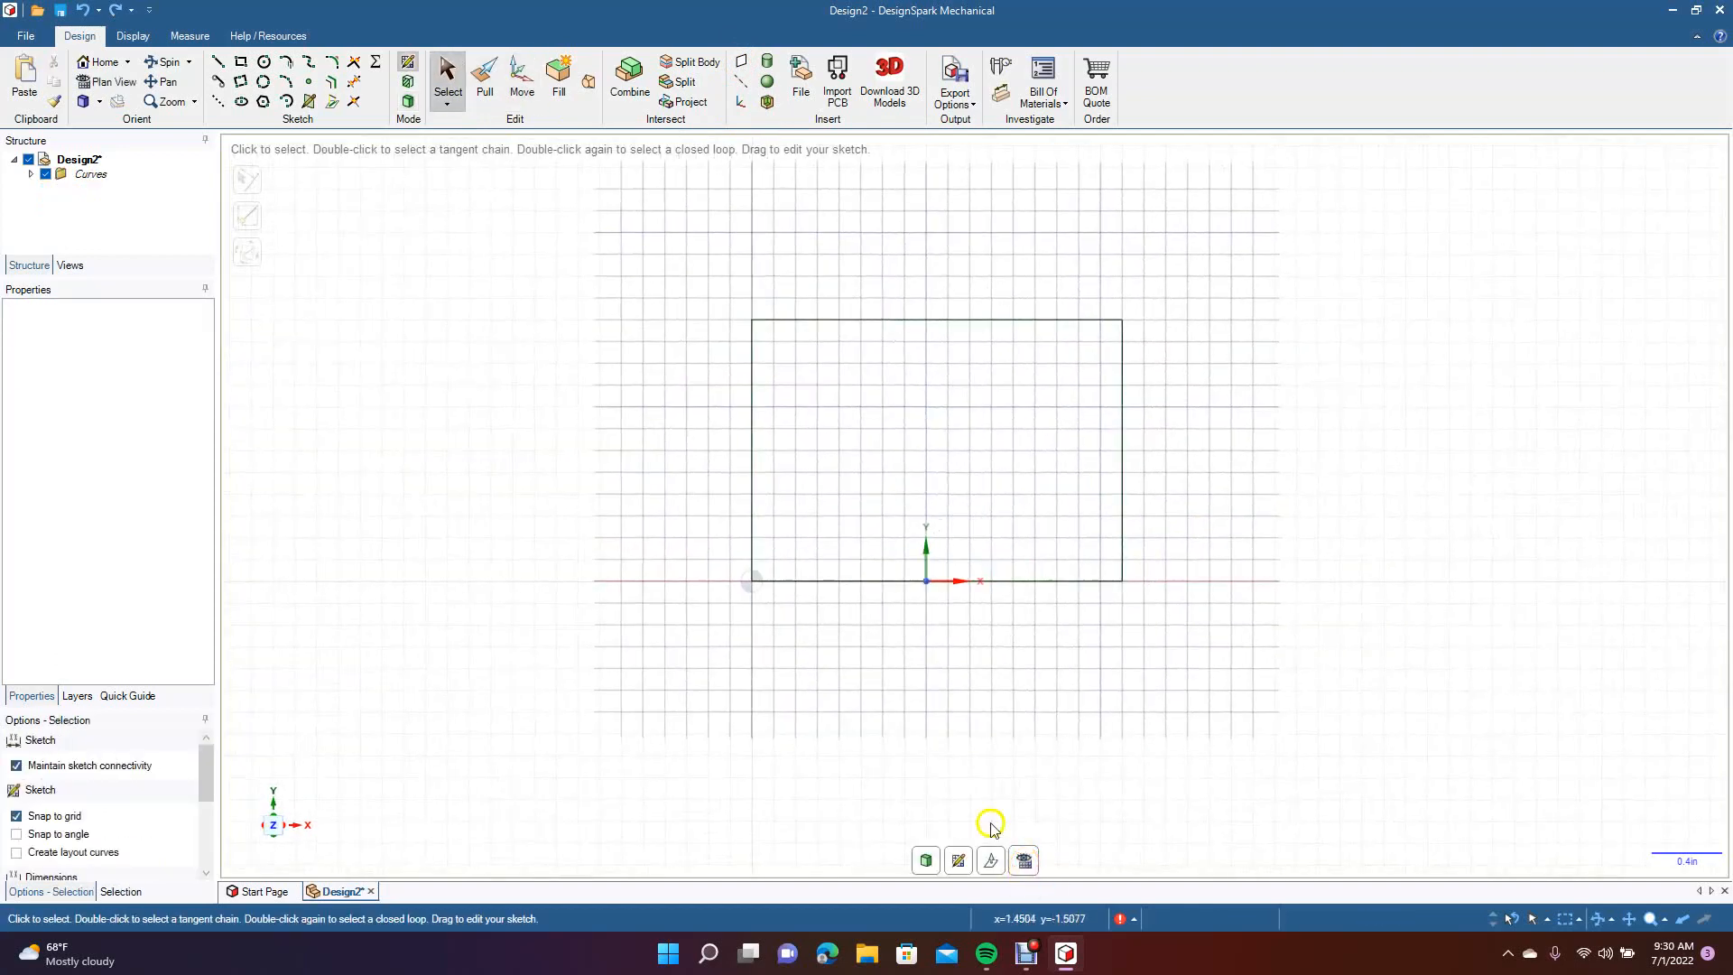
pyautogui.moveTo(708, 226)
pyautogui.mouseDown()
pyautogui.moveTo(1095, 506)
pyautogui.moveTo(1196, 623)
pyautogui.mouseUp()
pyautogui.press('Delete')
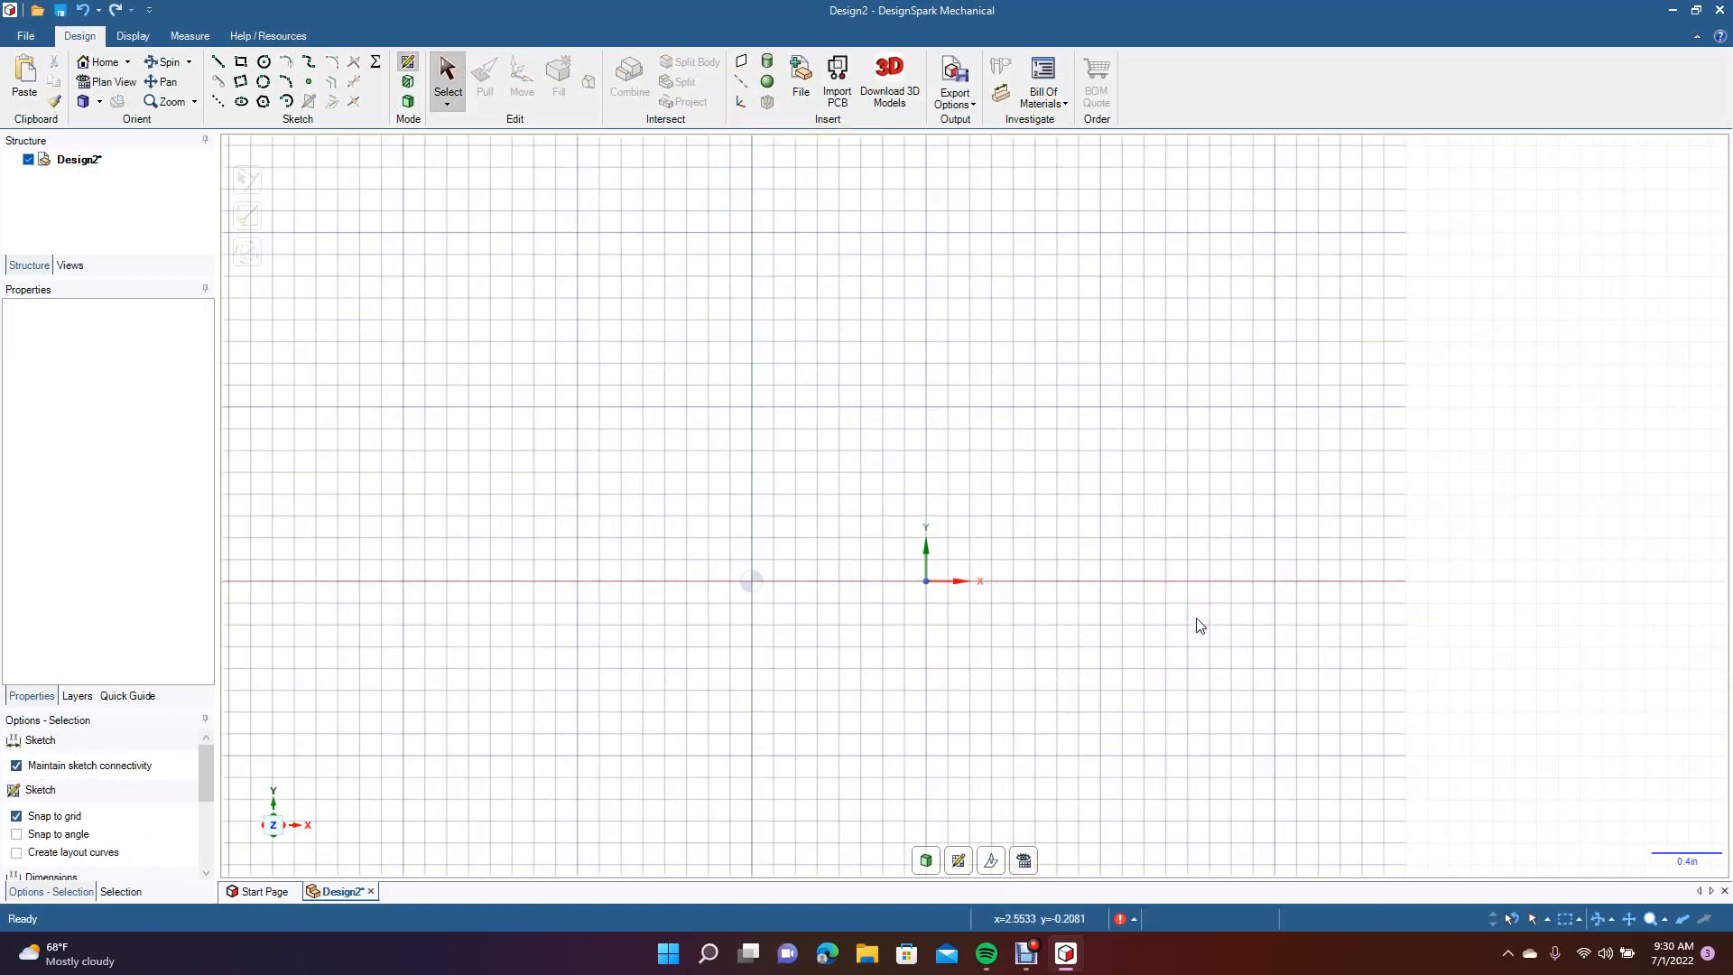
# Insert a horizontal cylinder about 2.5 in long and 0.5 in in diameter above the X axis.
pyautogui.click(766, 61)
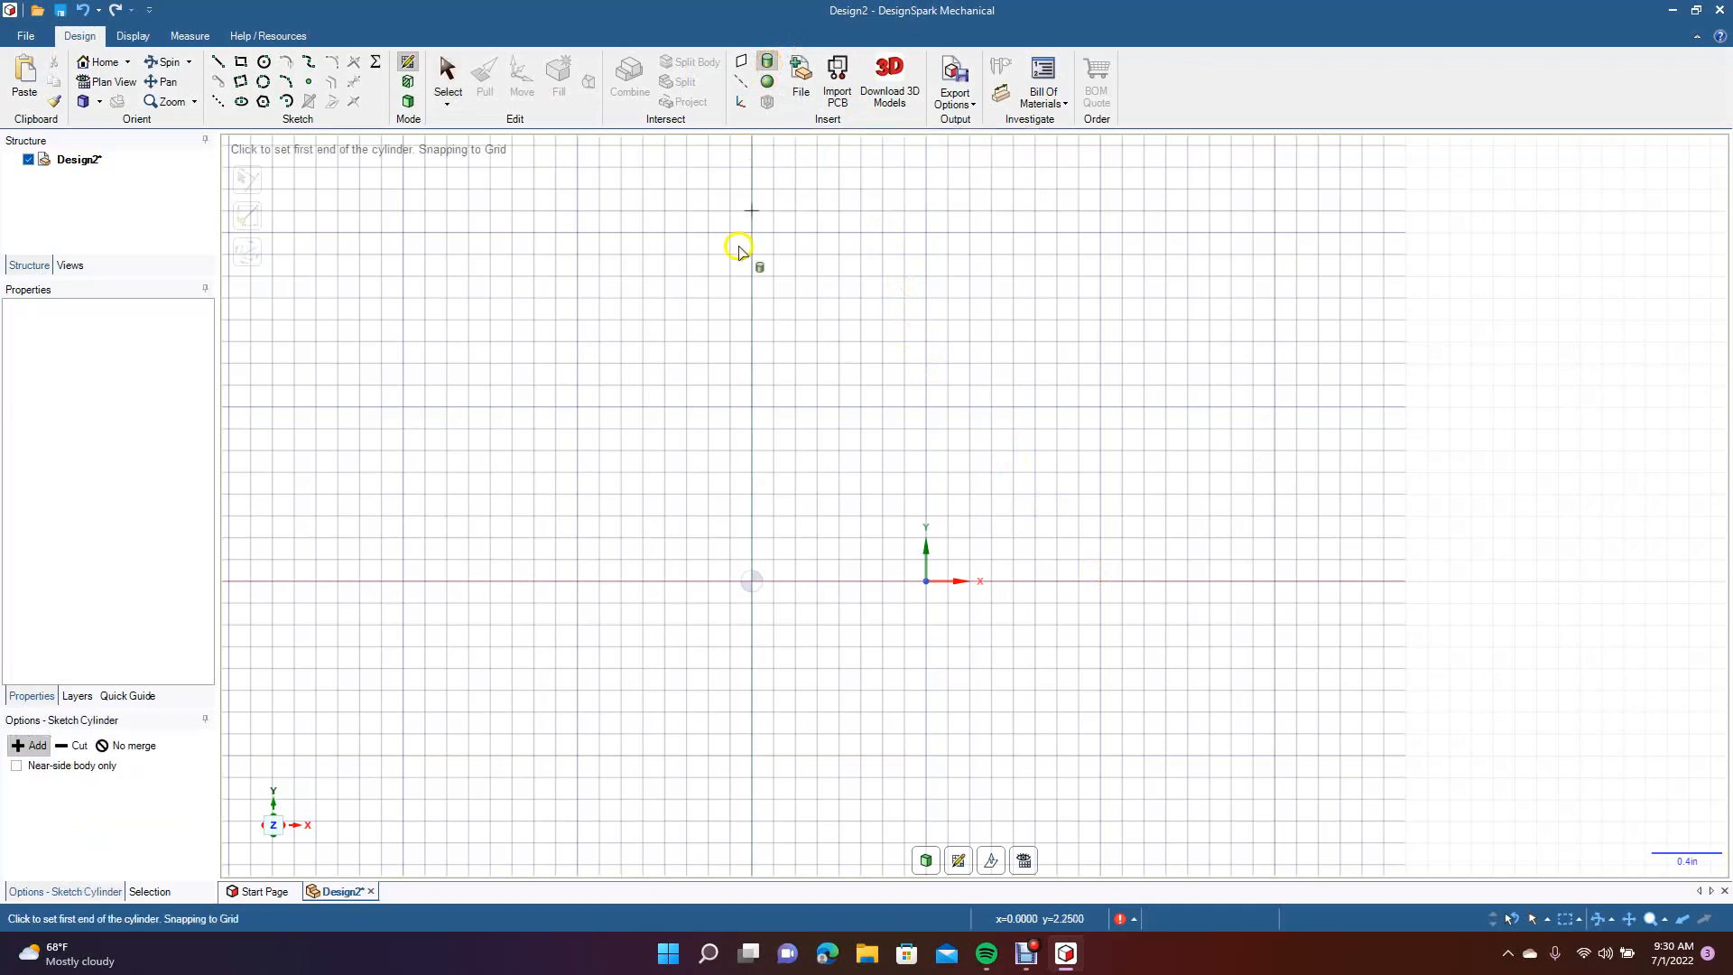
pyautogui.click(581, 407)
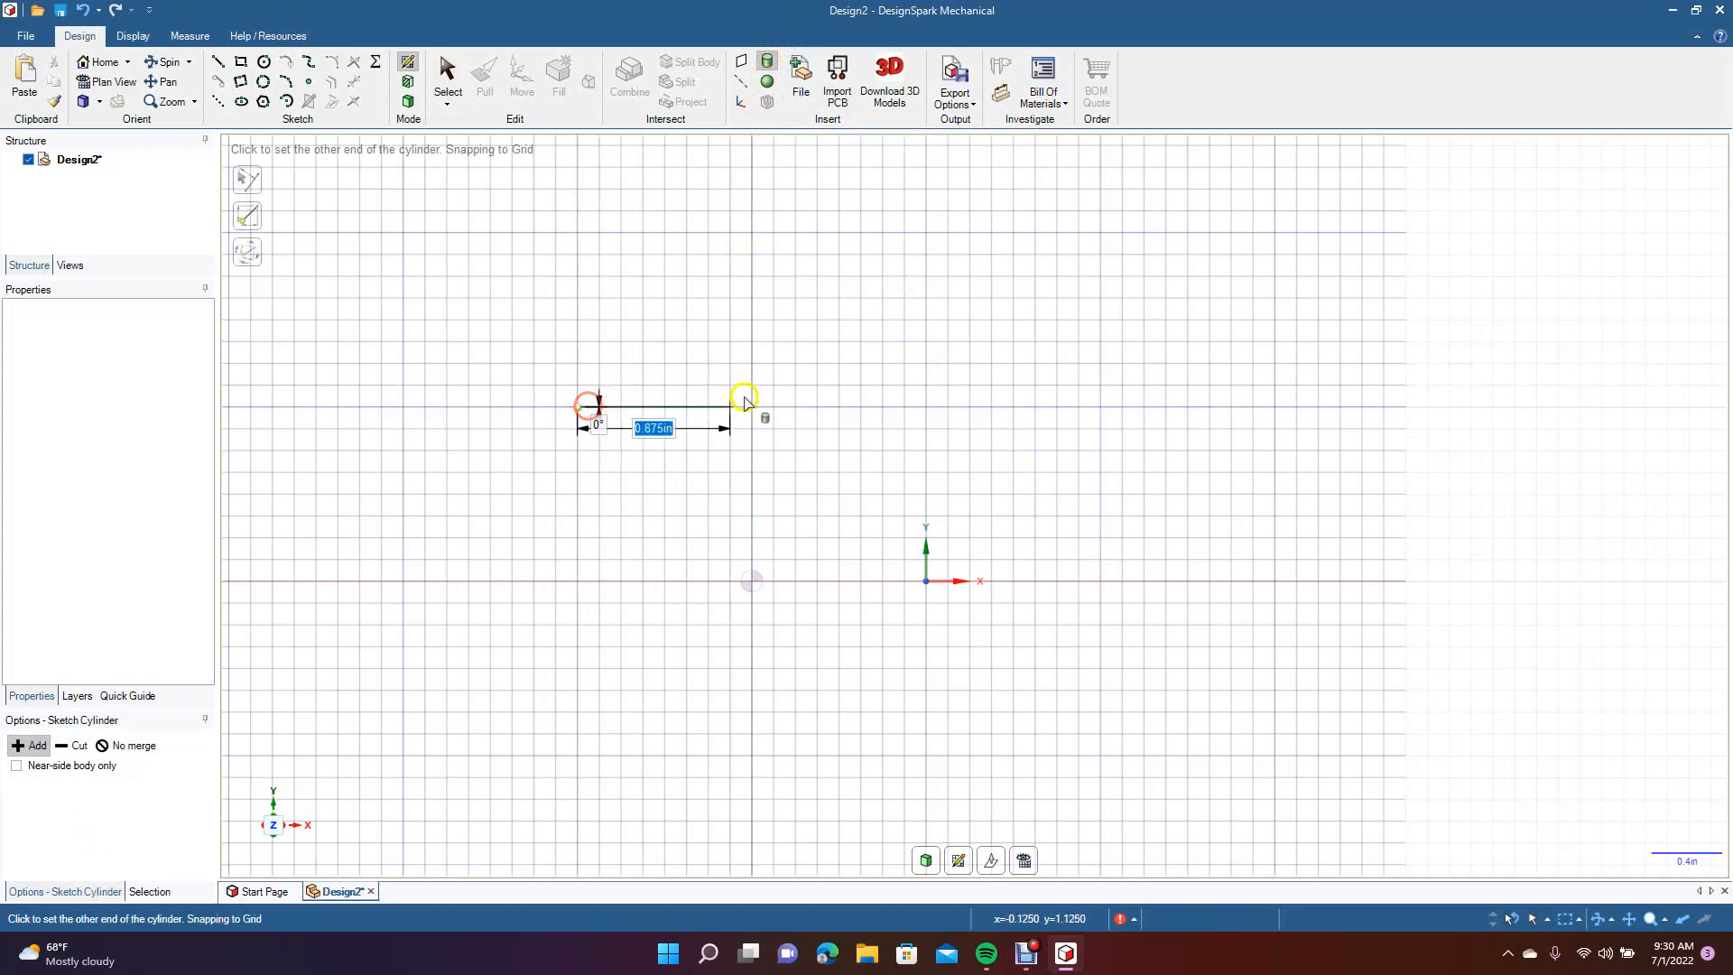
pyautogui.click(1013, 411)
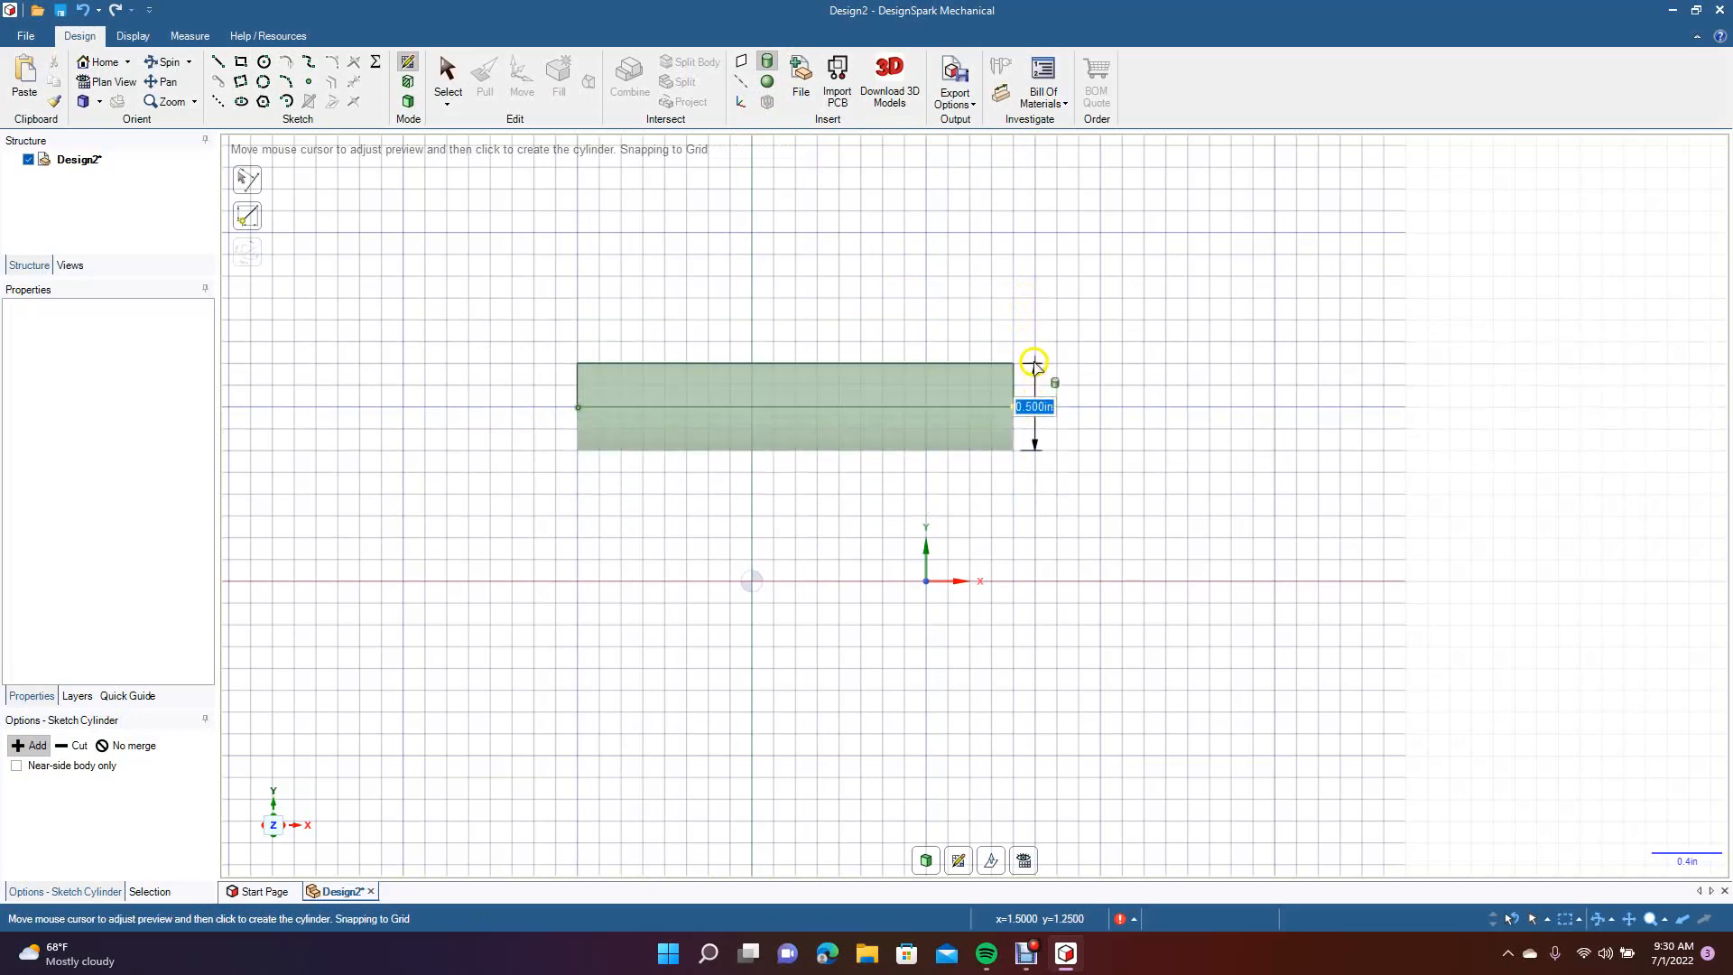
pyautogui.click(1035, 366)
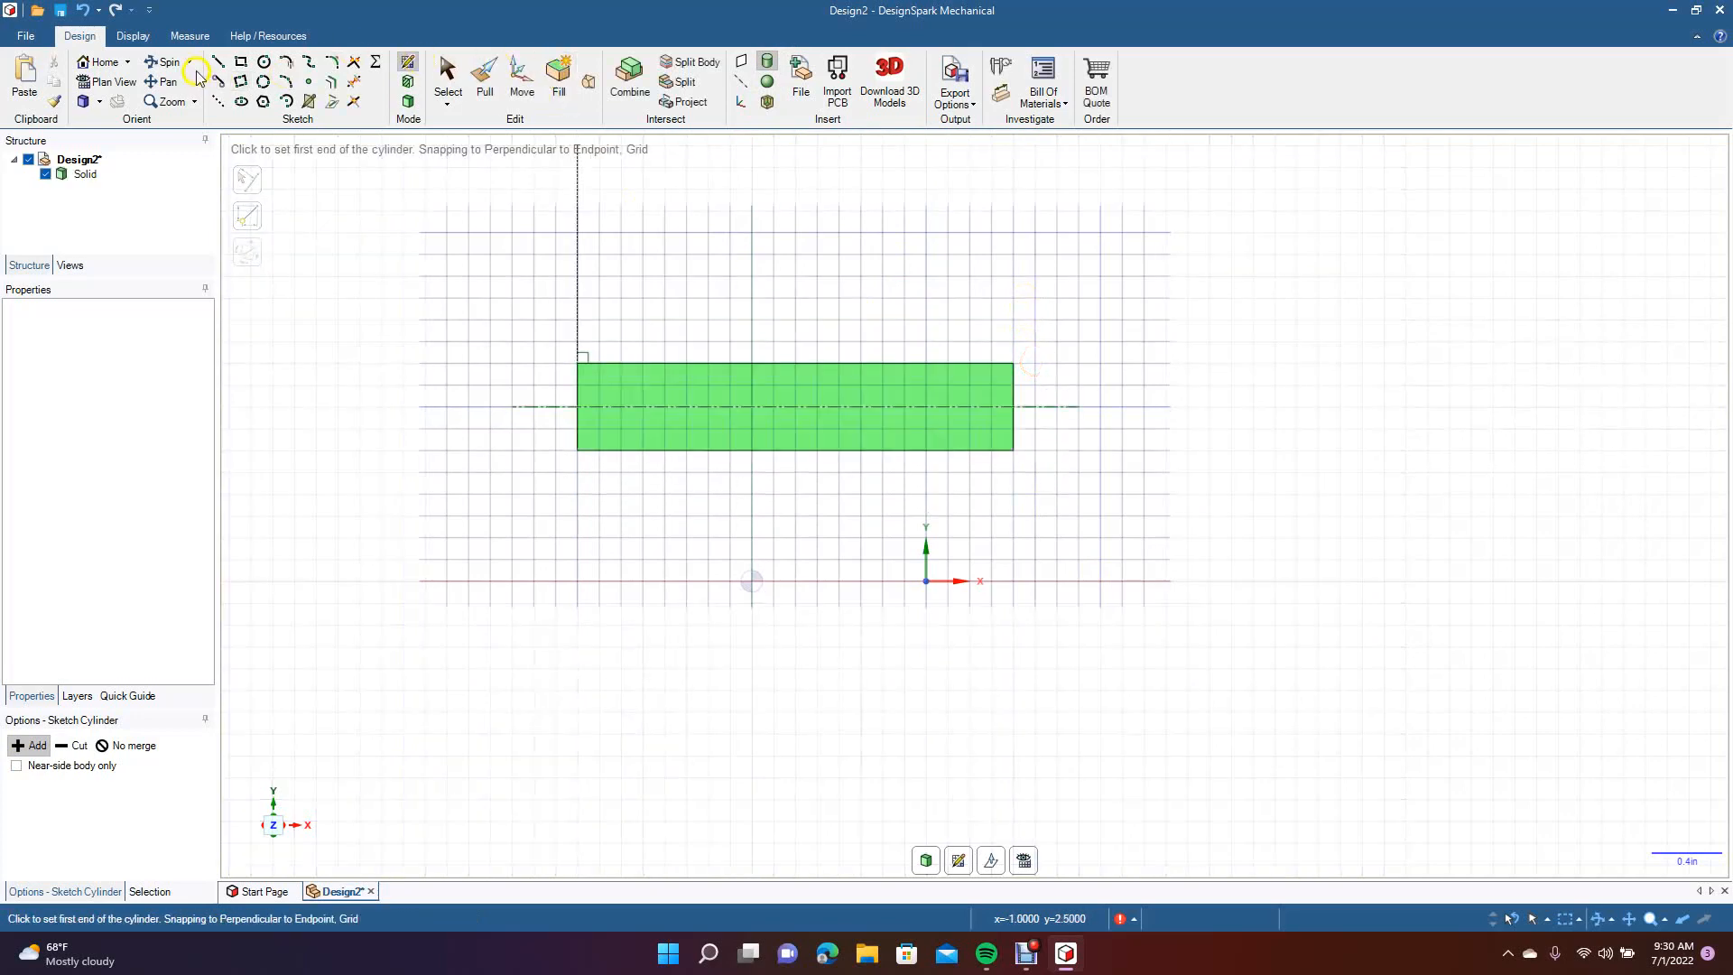
pyautogui.click(166, 61)
pyautogui.moveTo(619, 437); pyautogui.dragTo(569, 478)
pyautogui.click(418, 102)
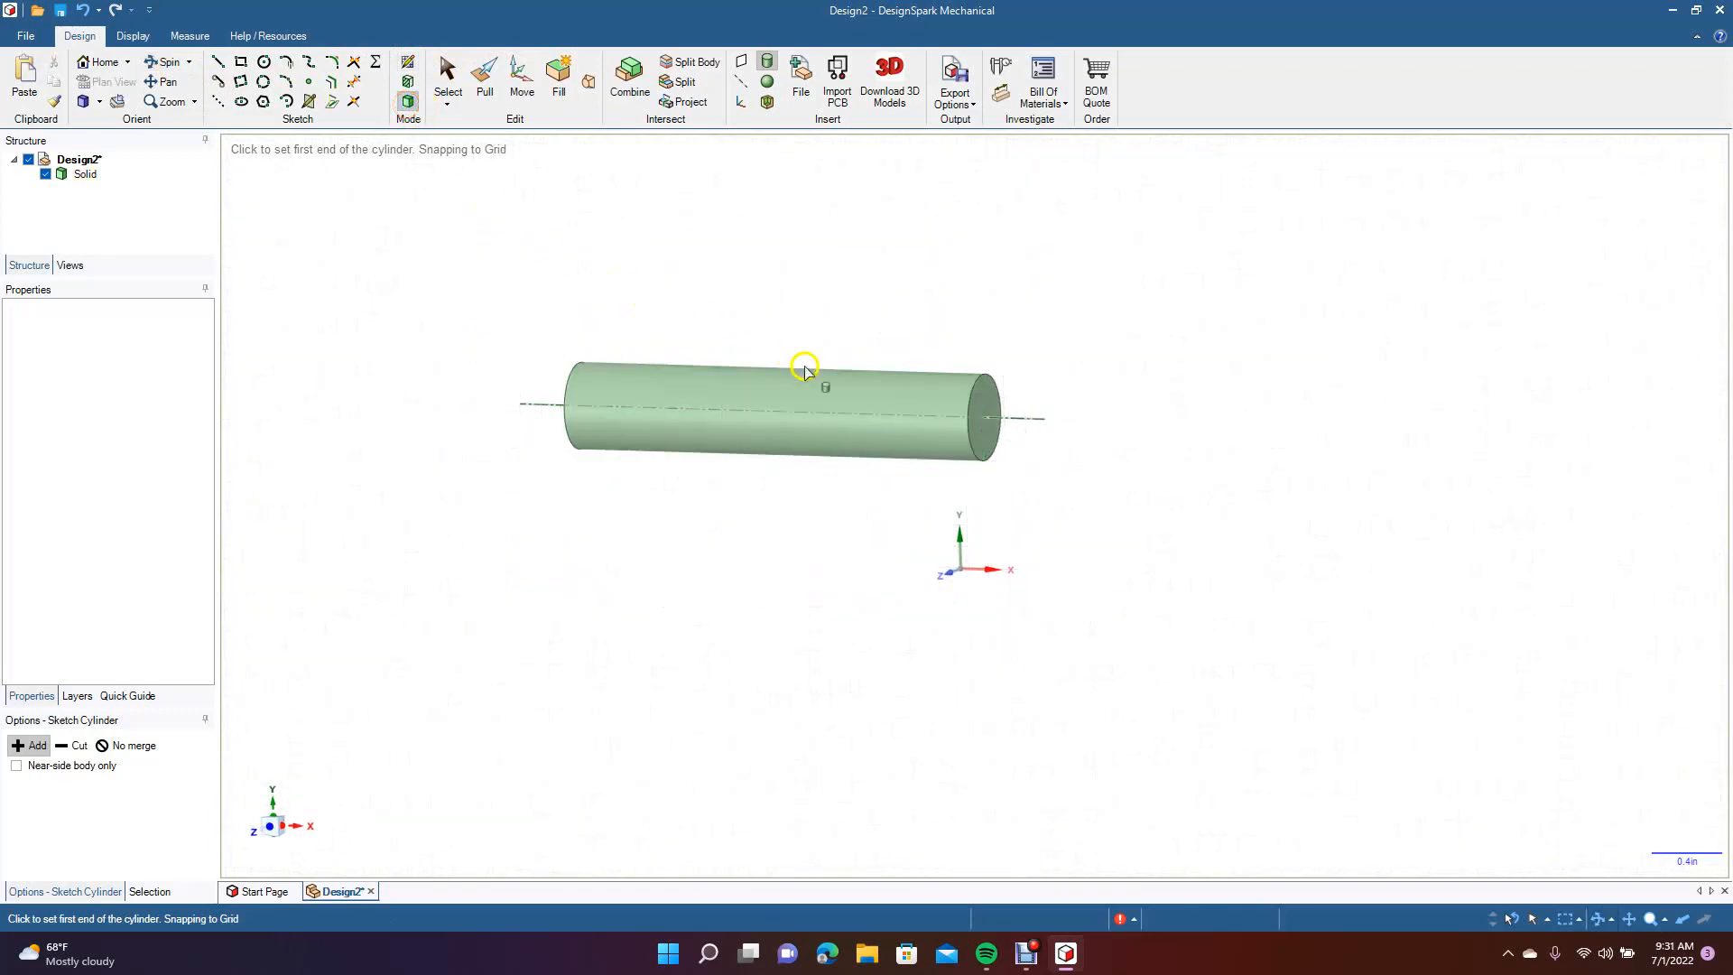
# Undo the cylinder and clear the rectangle curves so that the design is empty.
pyautogui.click(456, 85)
pyautogui.moveTo(509, 299); pyautogui.dragTo(1159, 512)
pyautogui.click(963, 592)
pyautogui.hotkey('ctrl', 'z')
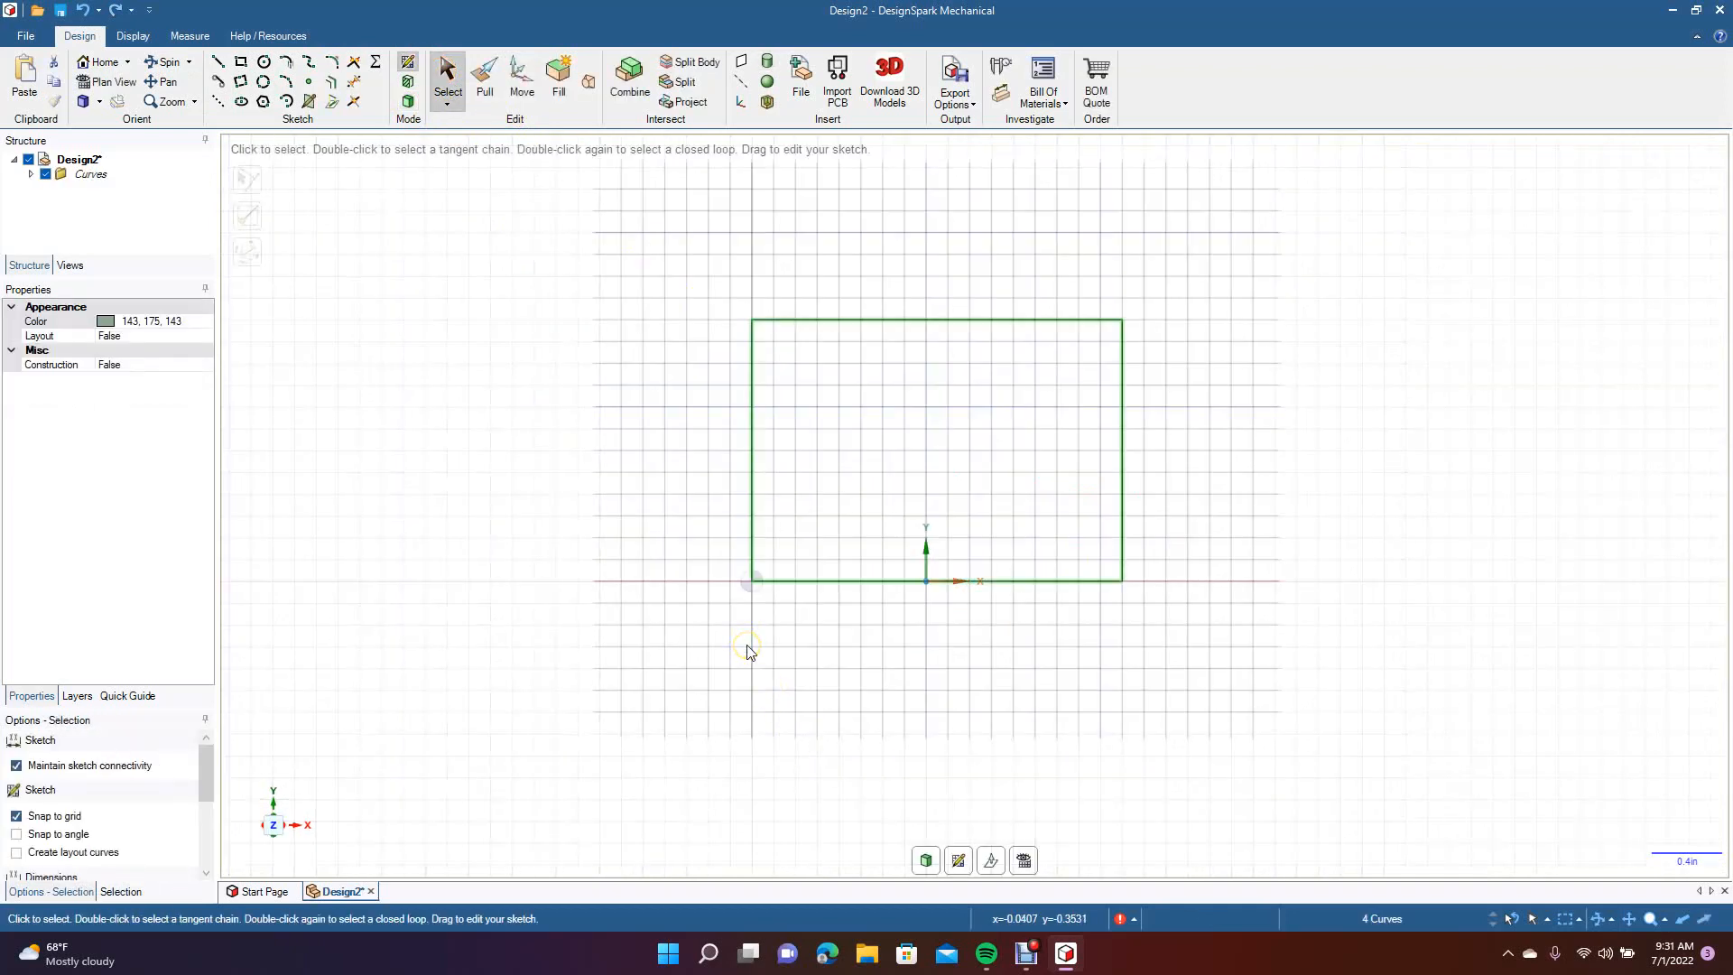
pyautogui.hotkey('ctrl', 'z')
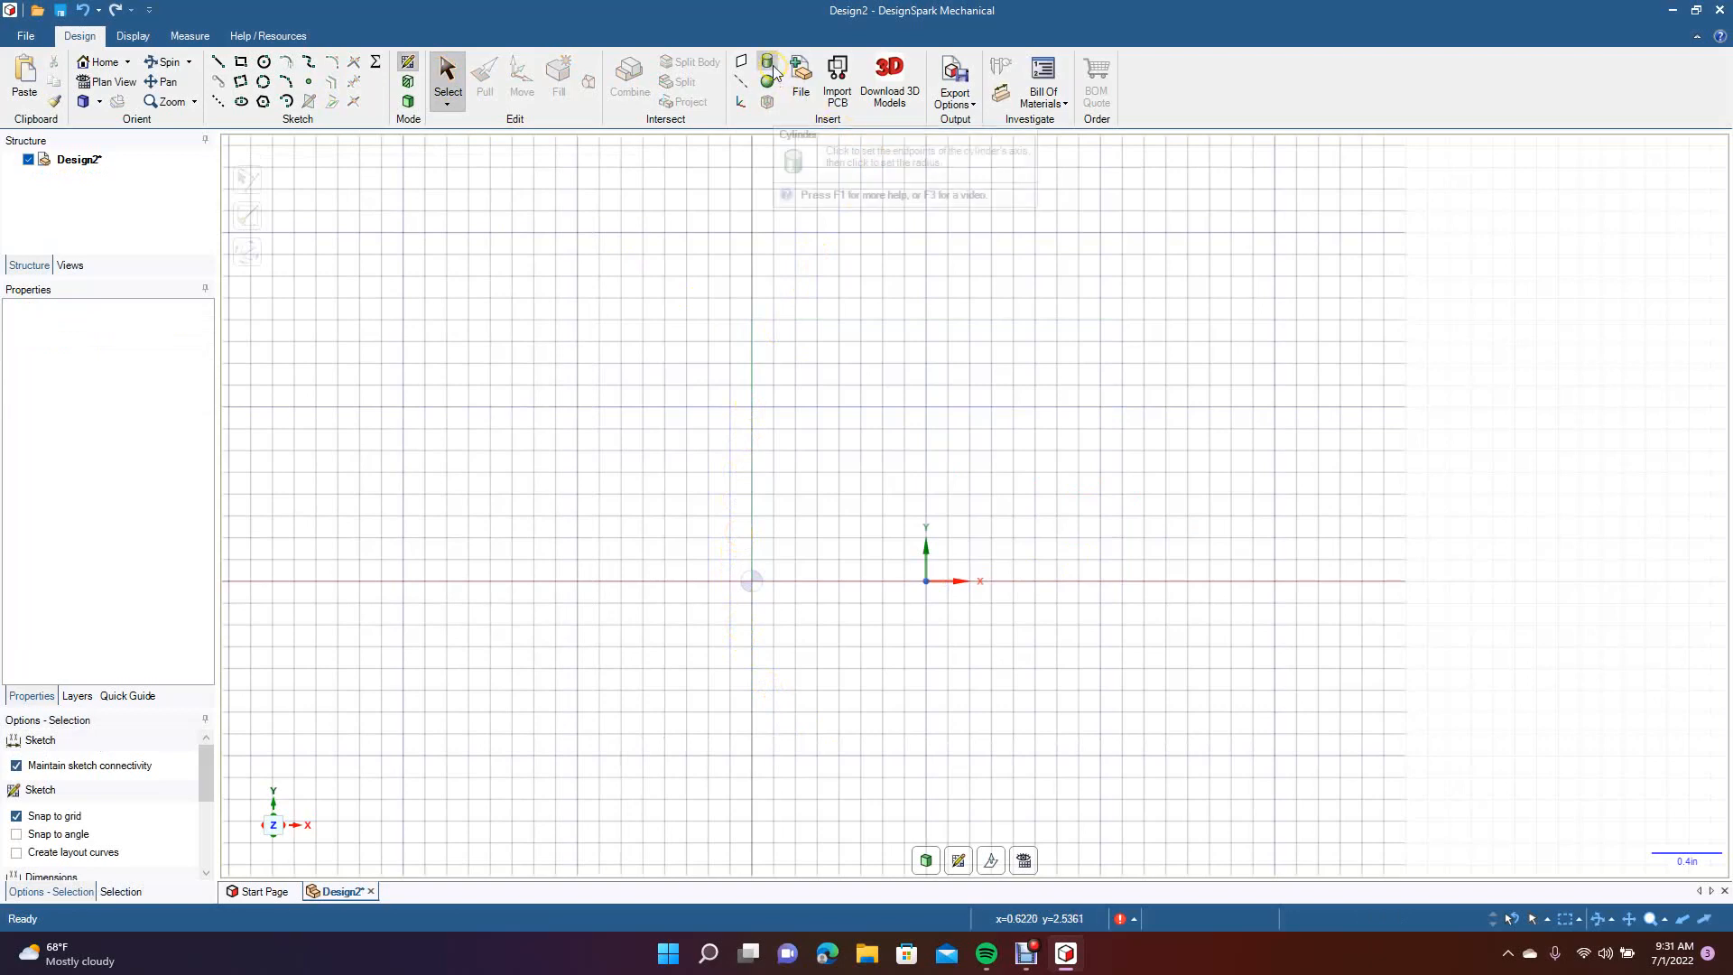
# Sketch an S-shaped spline through seven points, with its ends about 3.125 in apart horizontally and 2.125 in vertically.
pyautogui.click(308, 64)
pyautogui.click(927, 303)
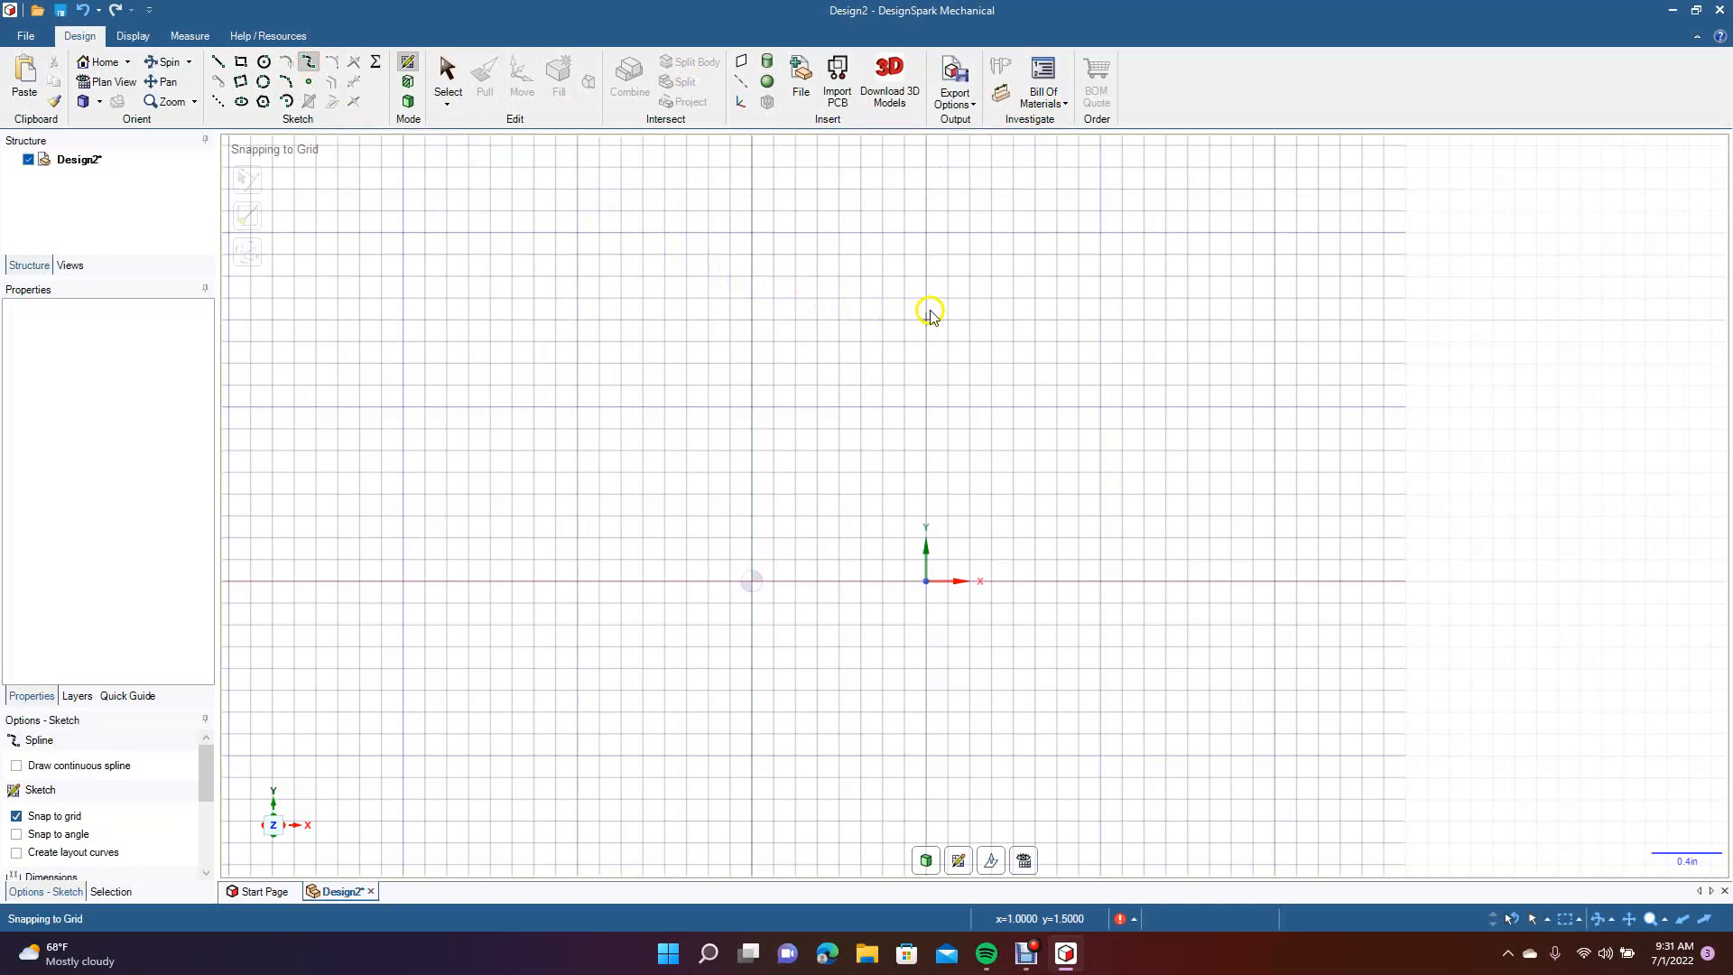
pyautogui.click(686, 386)
pyautogui.click(731, 538)
pyautogui.click(865, 642)
pyautogui.click(796, 777)
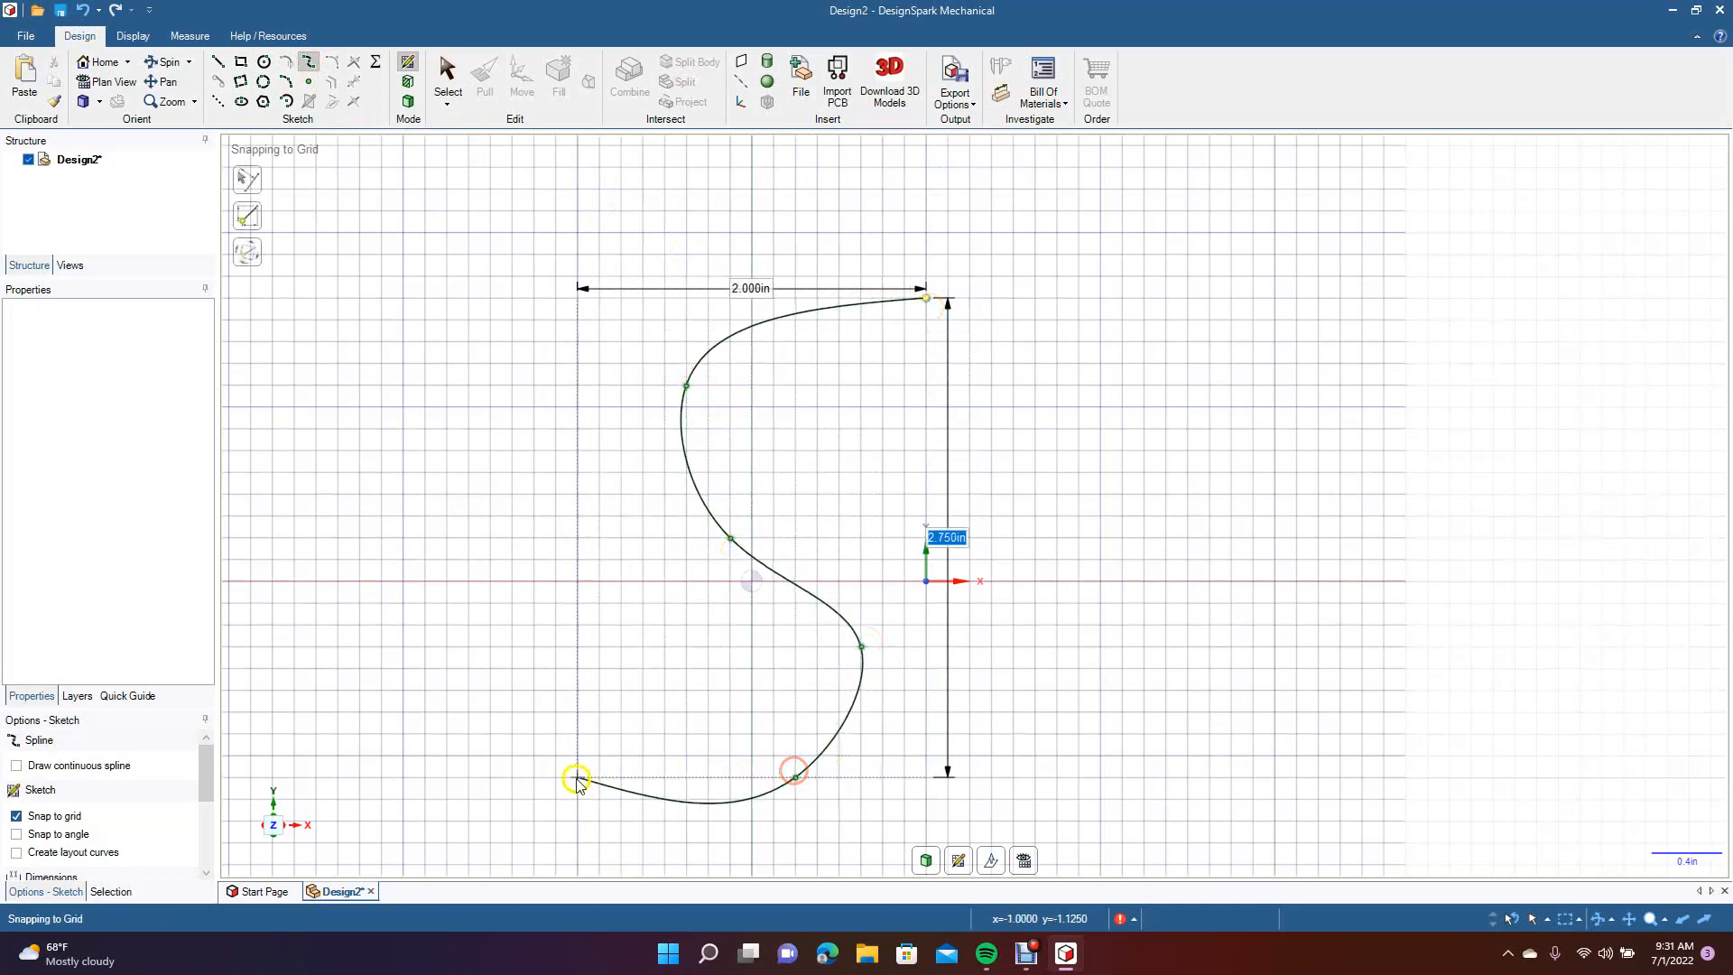
pyautogui.click(512, 758)
pyautogui.click(382, 668)
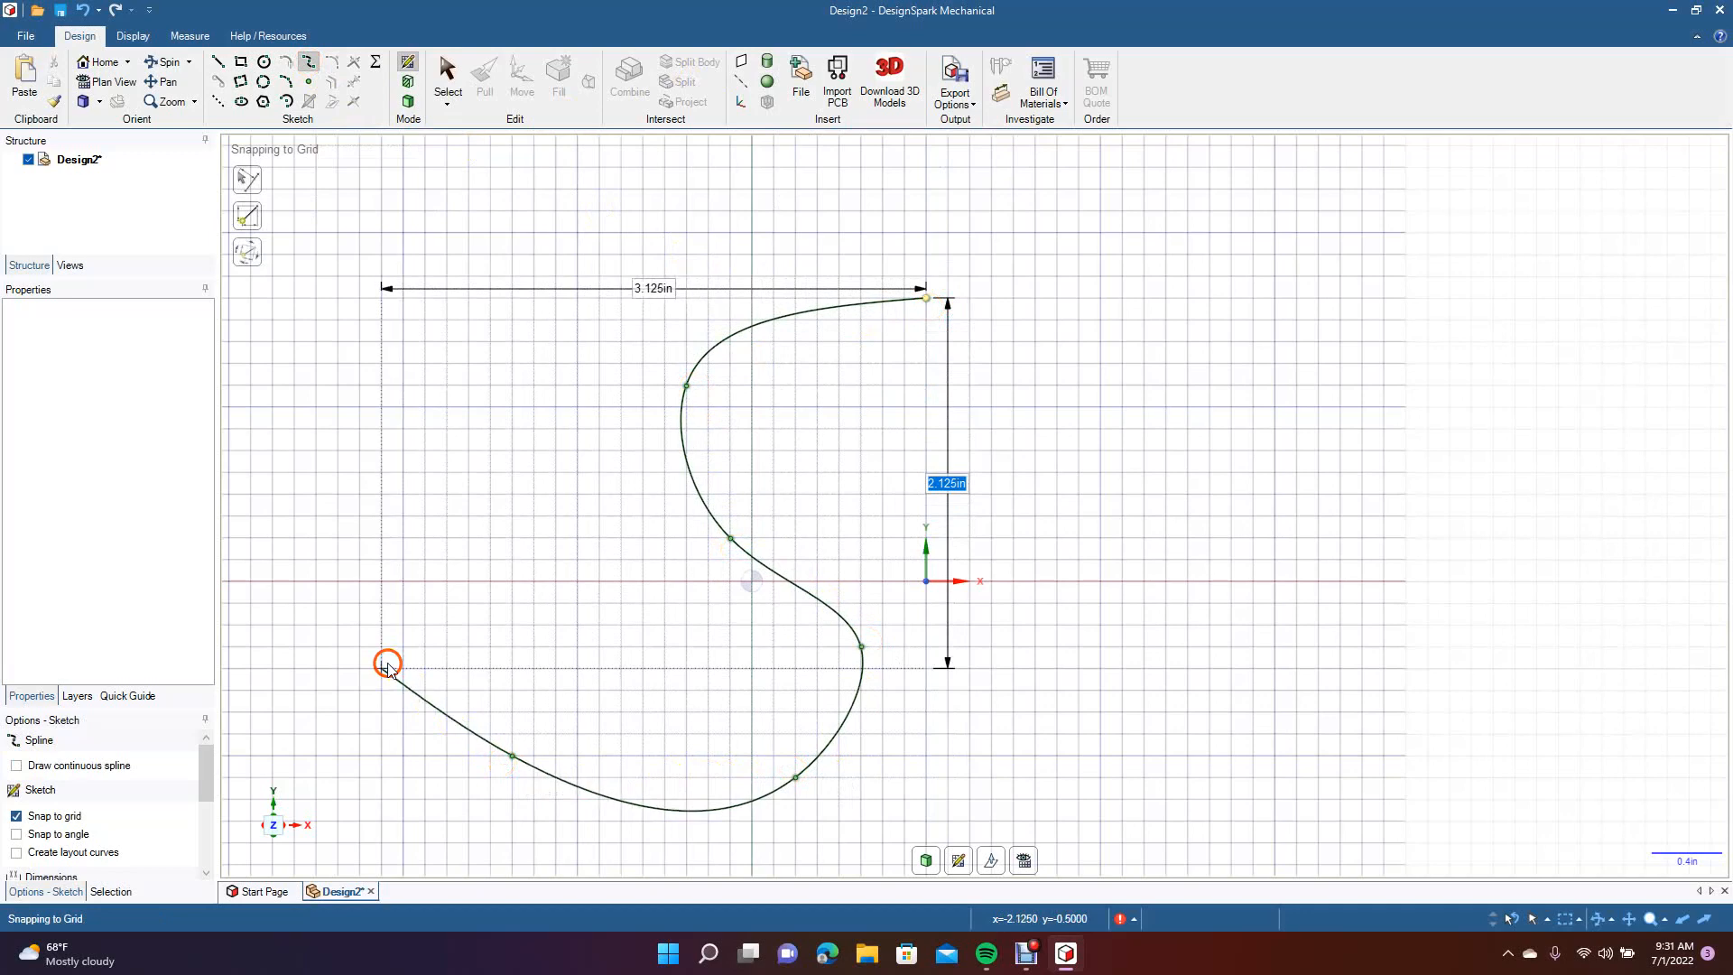
pyautogui.click(446, 72)
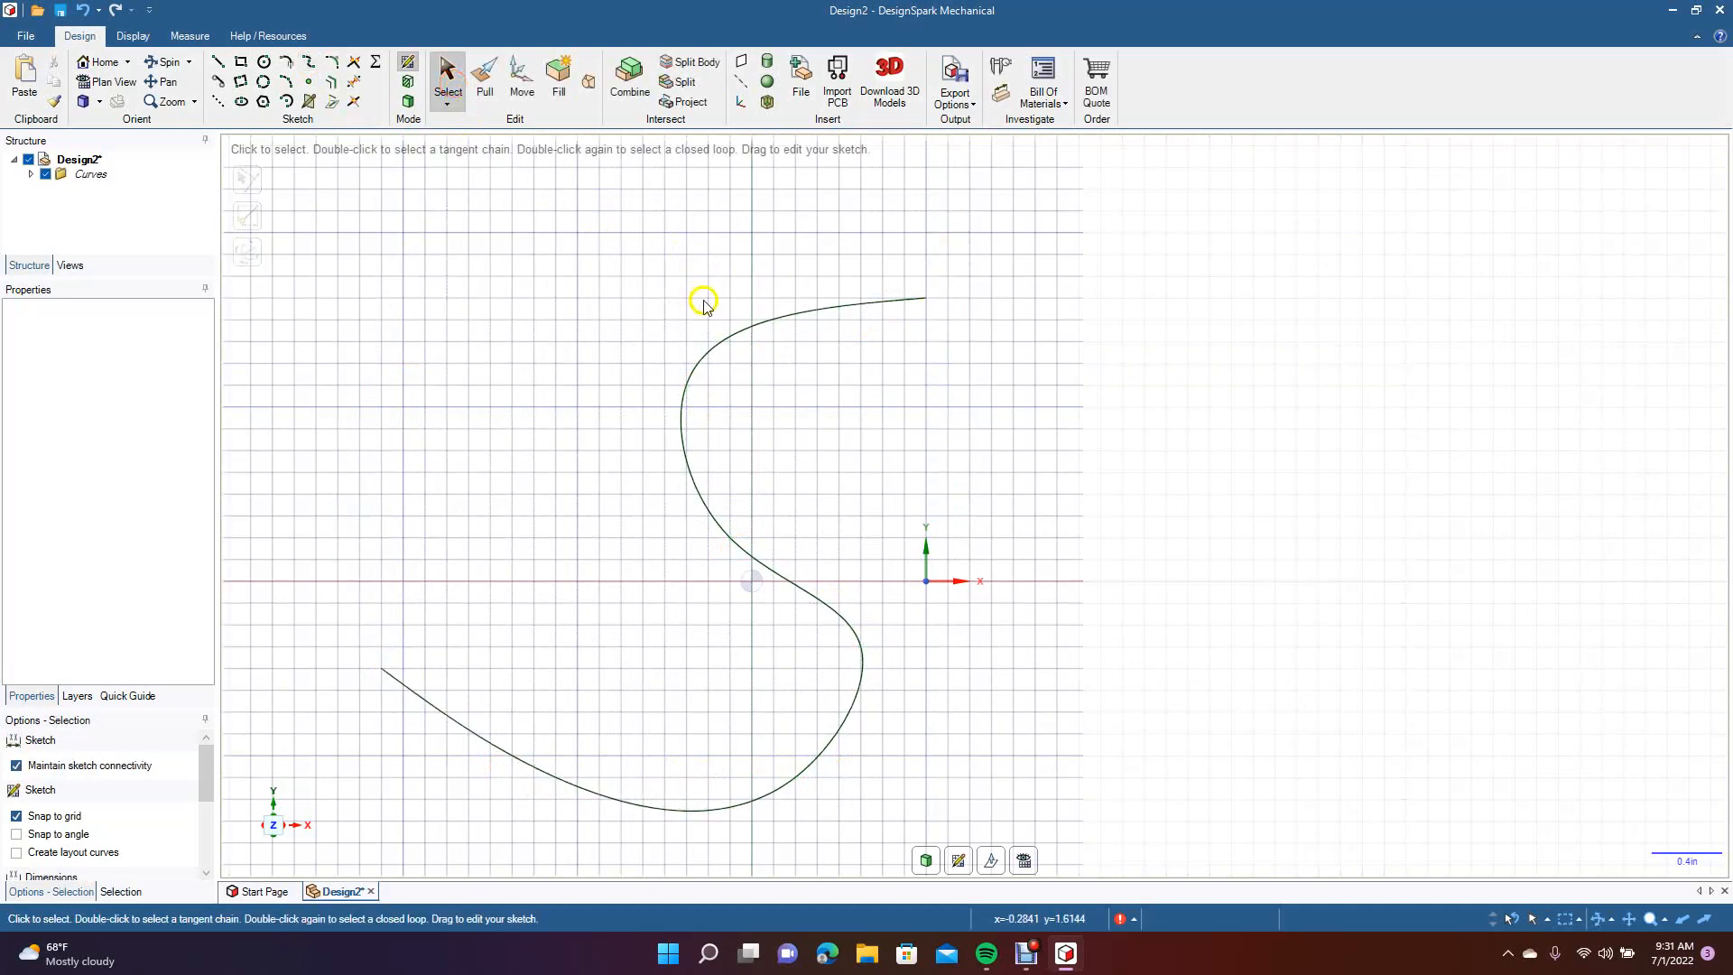
# Insert a cylinder about 0.25 in in diameter that follows the whole S-shaped spline and view it in 3D.
pyautogui.click(733, 332)
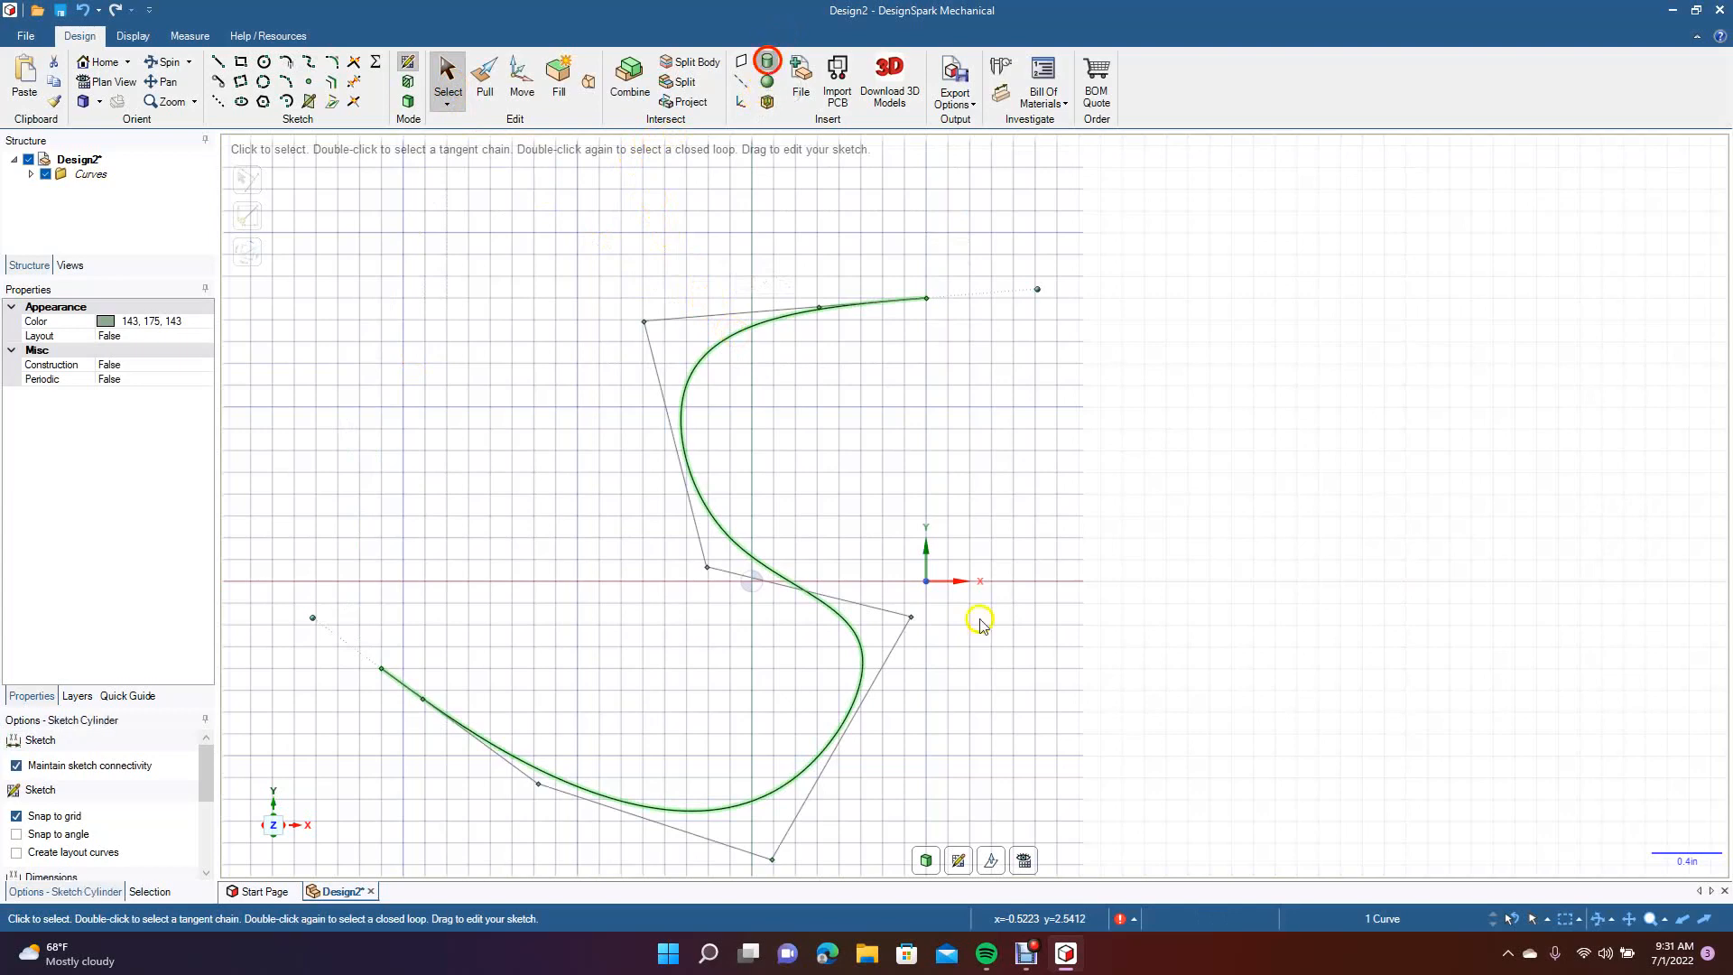
pyautogui.click(767, 62)
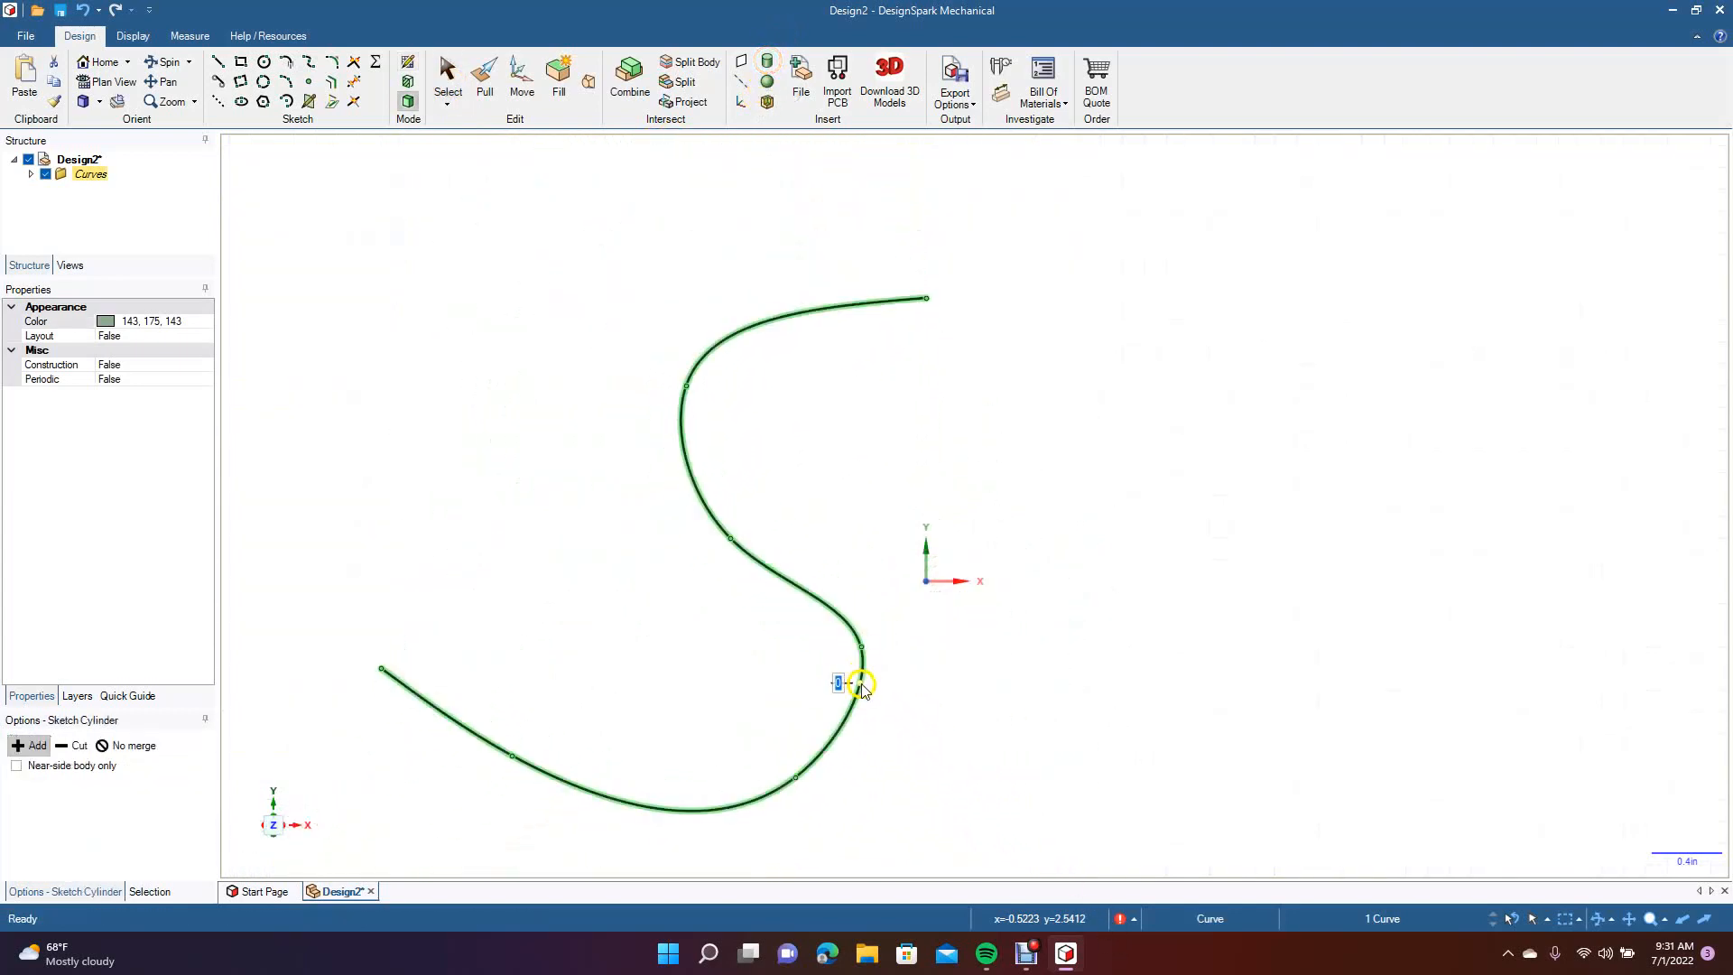
pyautogui.click(880, 700)
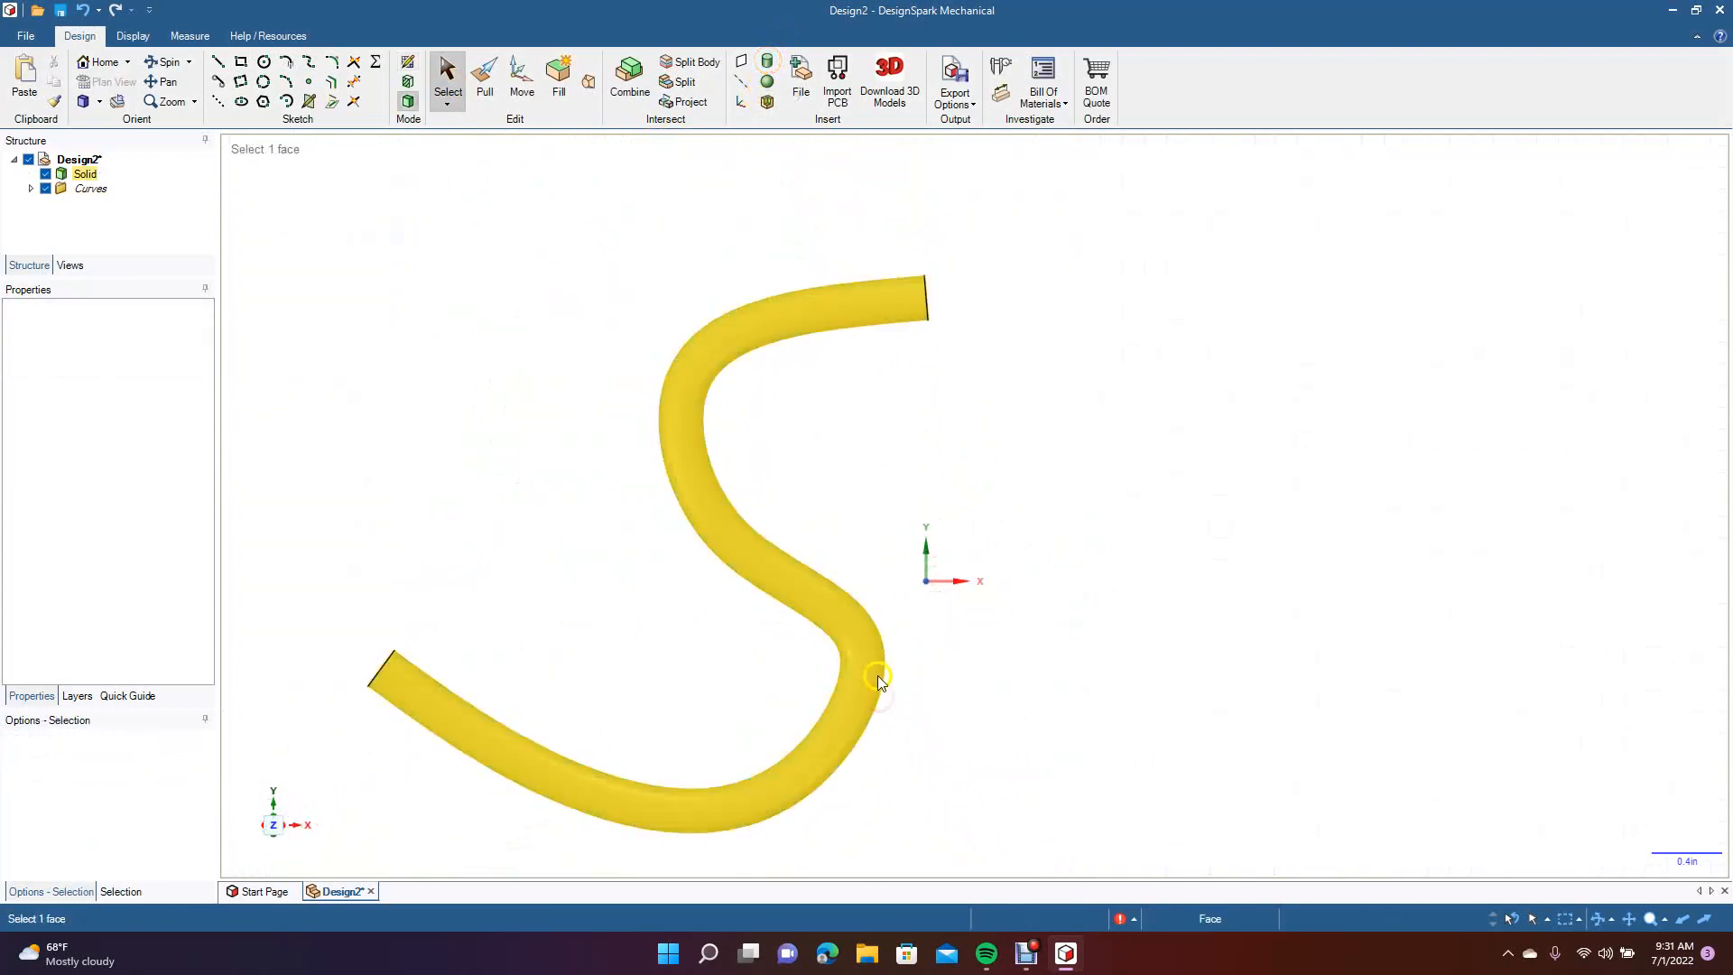
pyautogui.click(161, 65)
pyautogui.moveTo(572, 364)
pyautogui.mouseDown()
pyautogui.moveTo(414, 387)
pyautogui.moveTo(442, 267)
pyautogui.moveTo(675, 265)
pyautogui.moveTo(677, 364)
pyautogui.moveTo(569, 398)
pyautogui.moveTo(550, 356)
pyautogui.mouseUp()
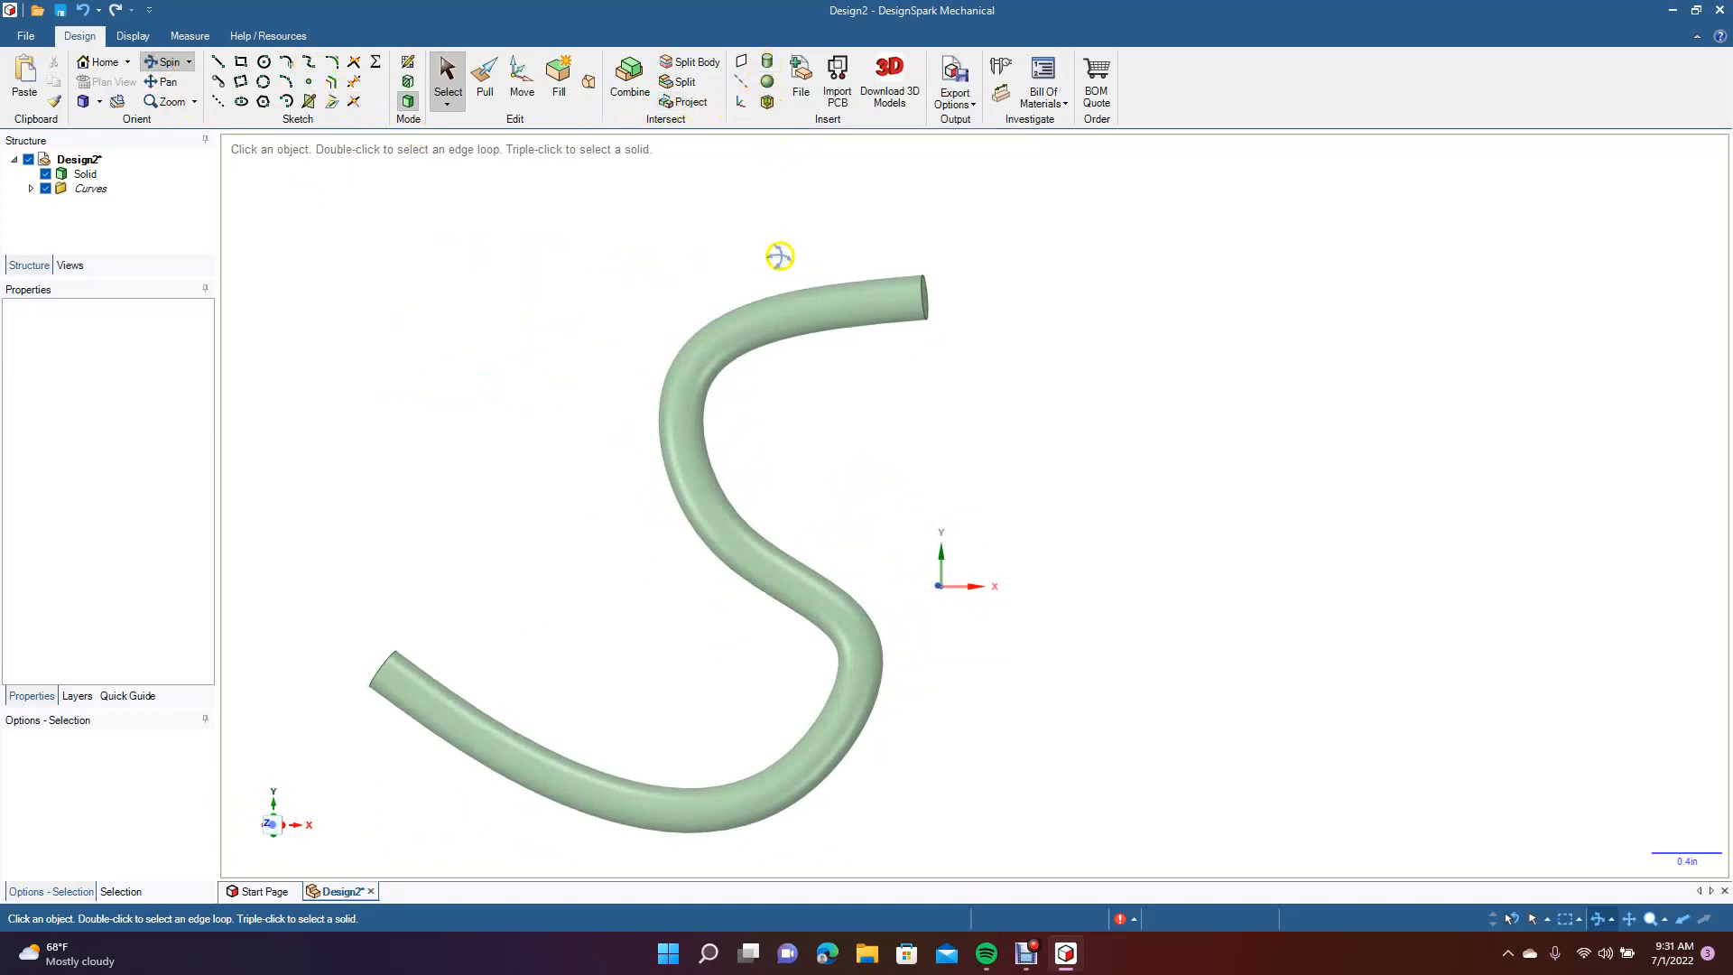
pyautogui.keyDown('shift'); pyautogui.middleClick(640, 334); pyautogui.keyUp('shift')
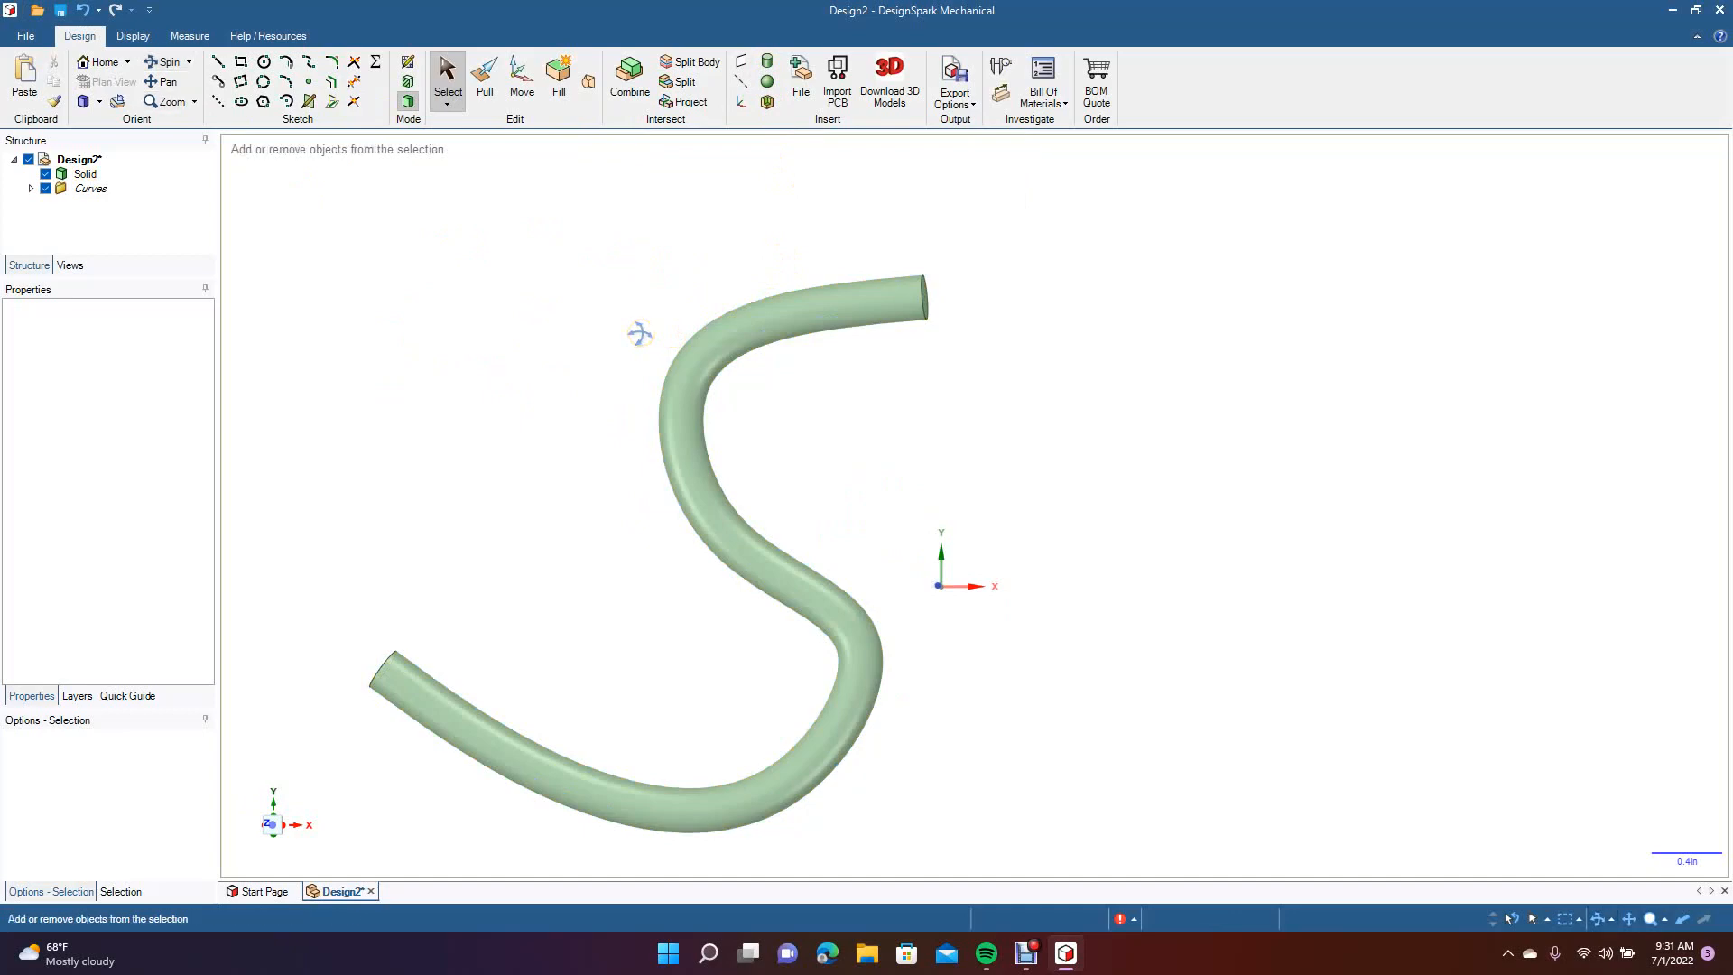
# Undo the cylinder and delete the spline's point next to its upper end.
pyautogui.hotkey('ctrl', 'z')
pyautogui.hotkey('ctrl', 'z')
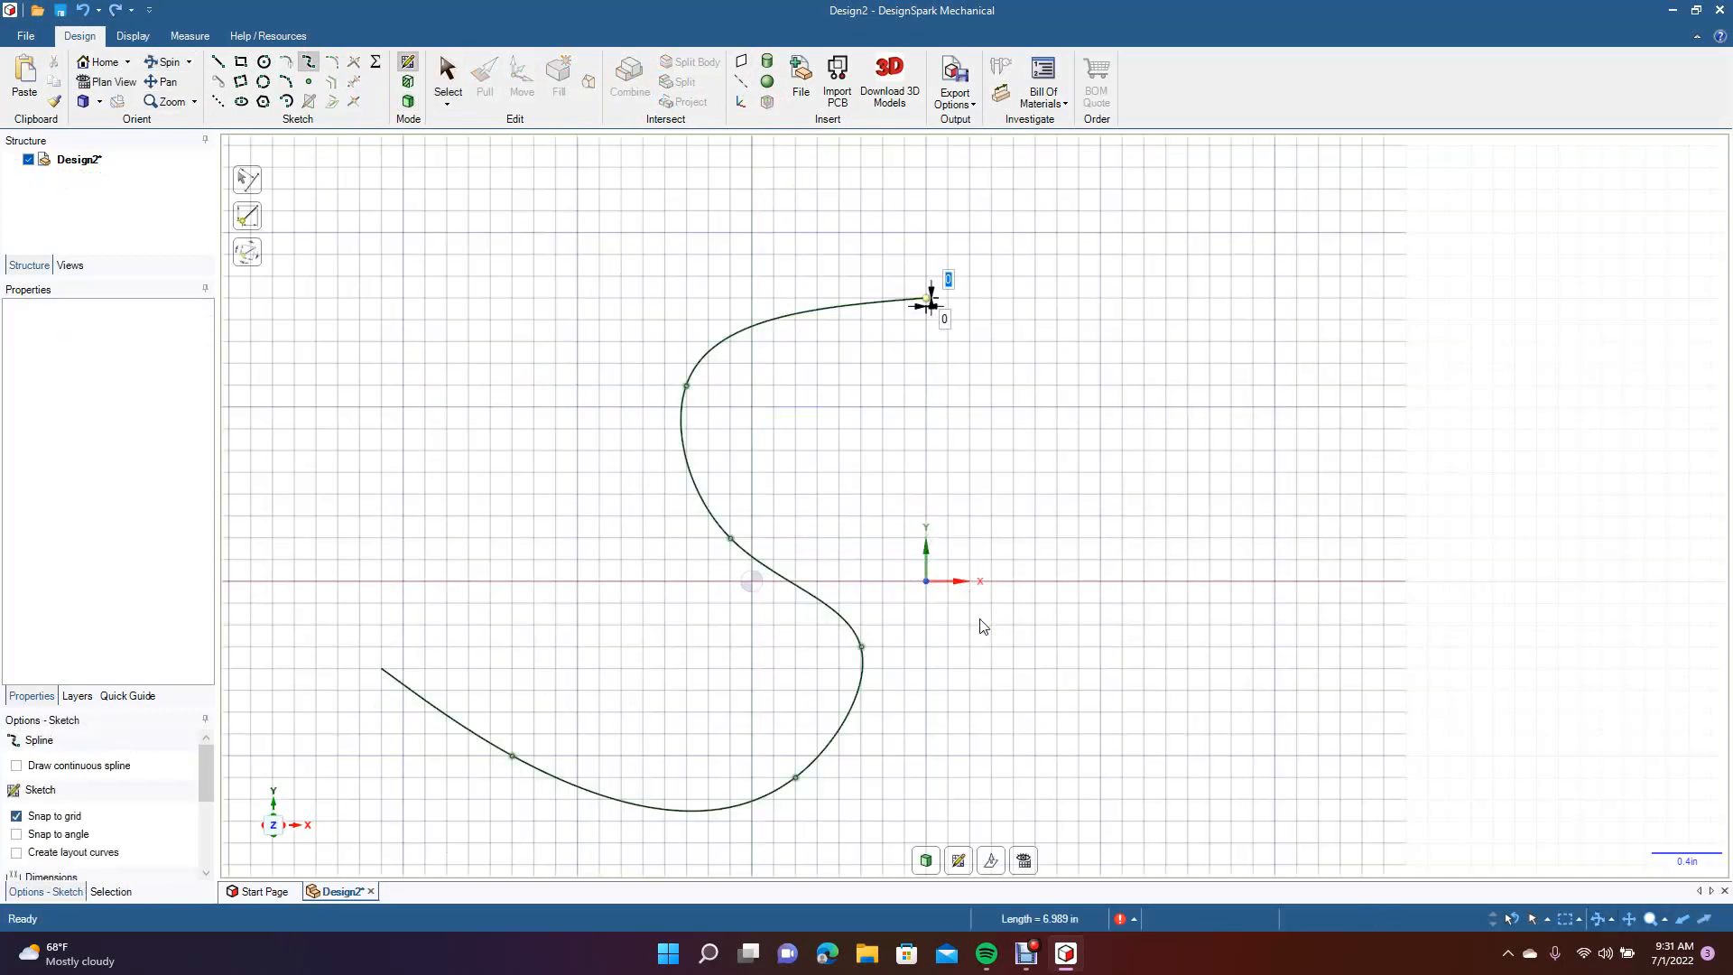
pyautogui.click(448, 90)
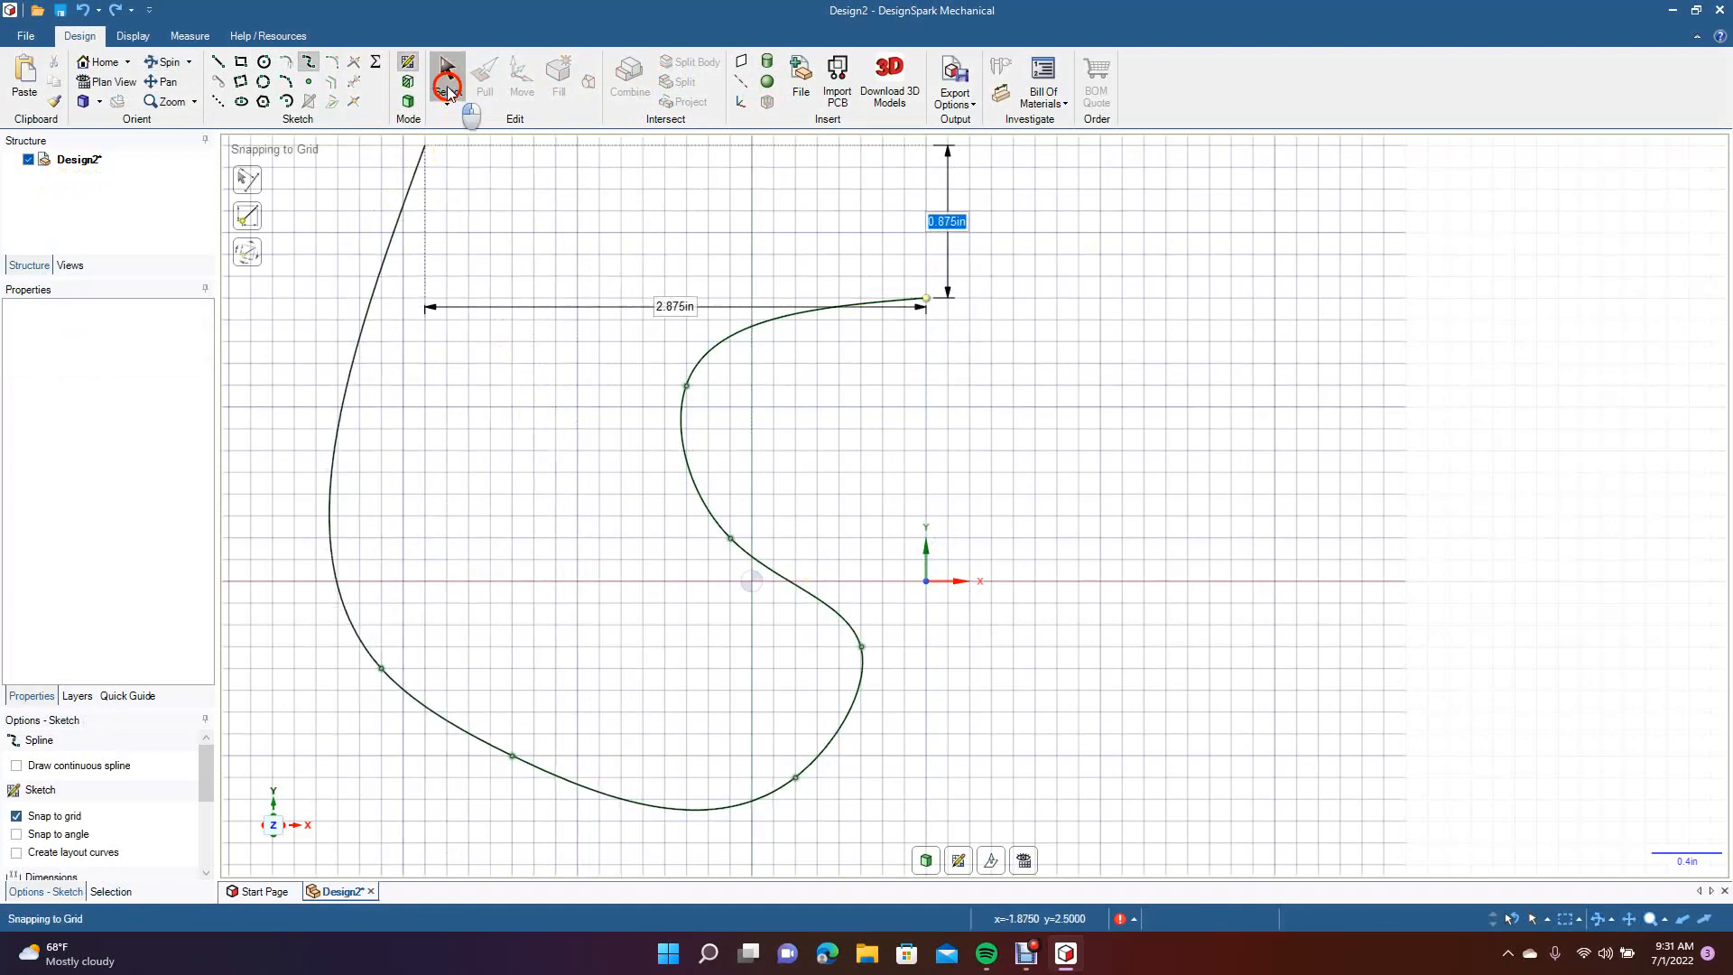
pyautogui.click(685, 386)
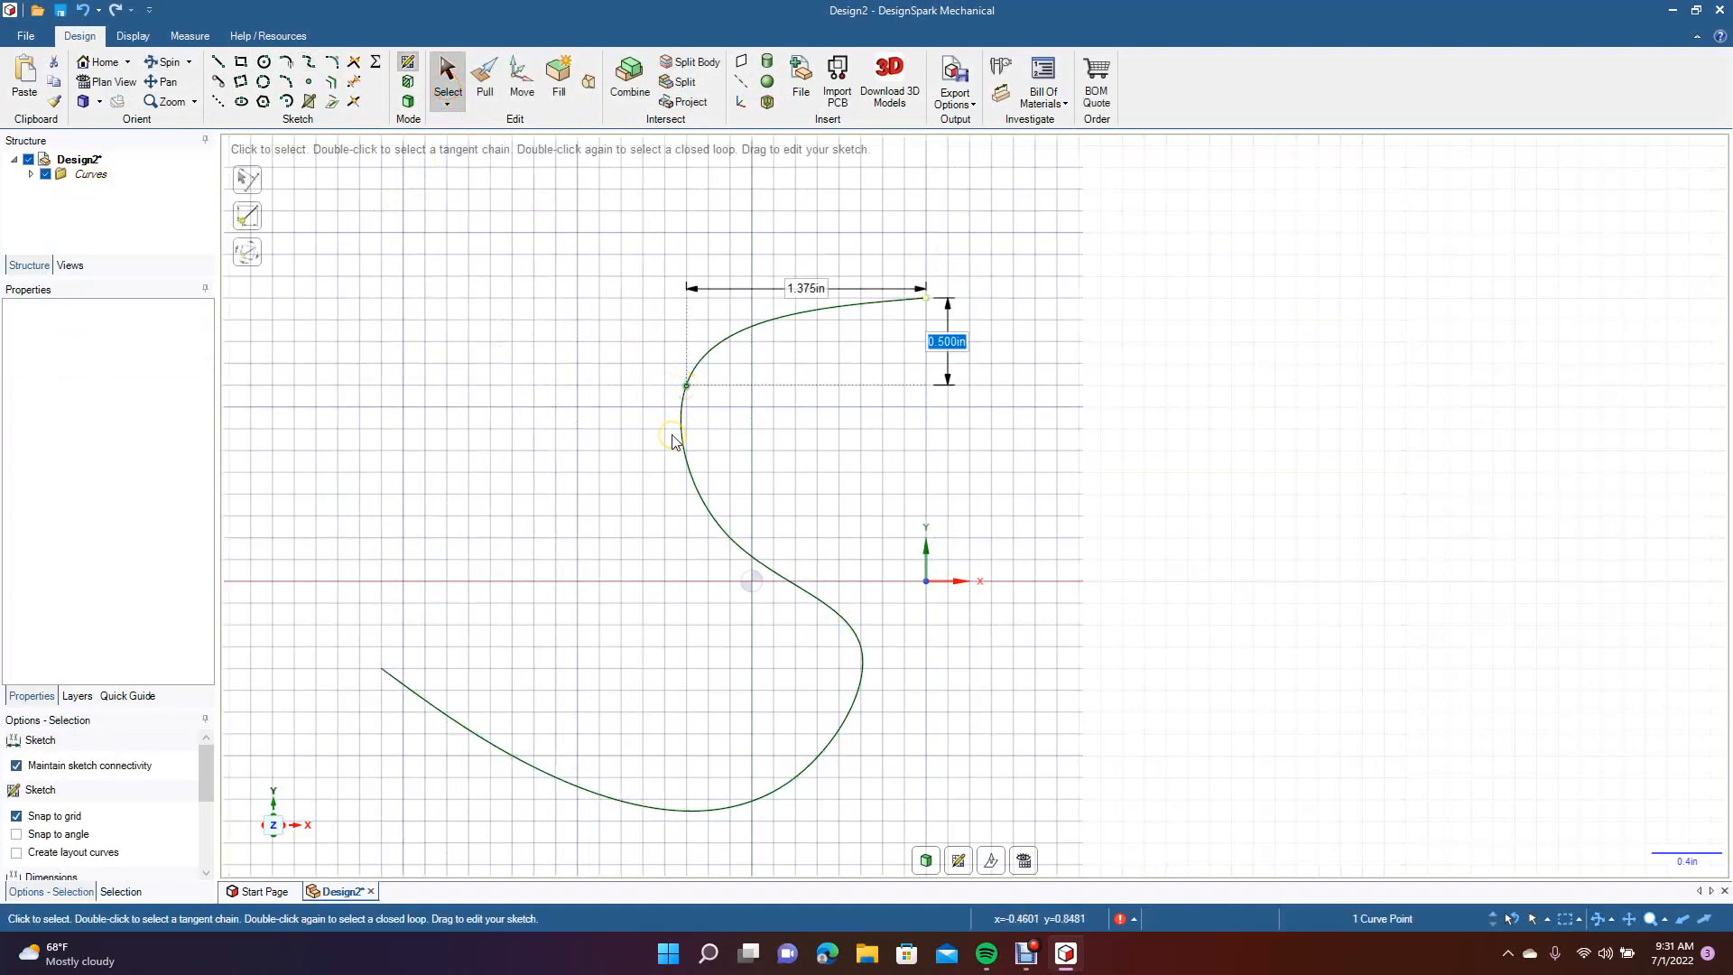
pyautogui.press('Delete')
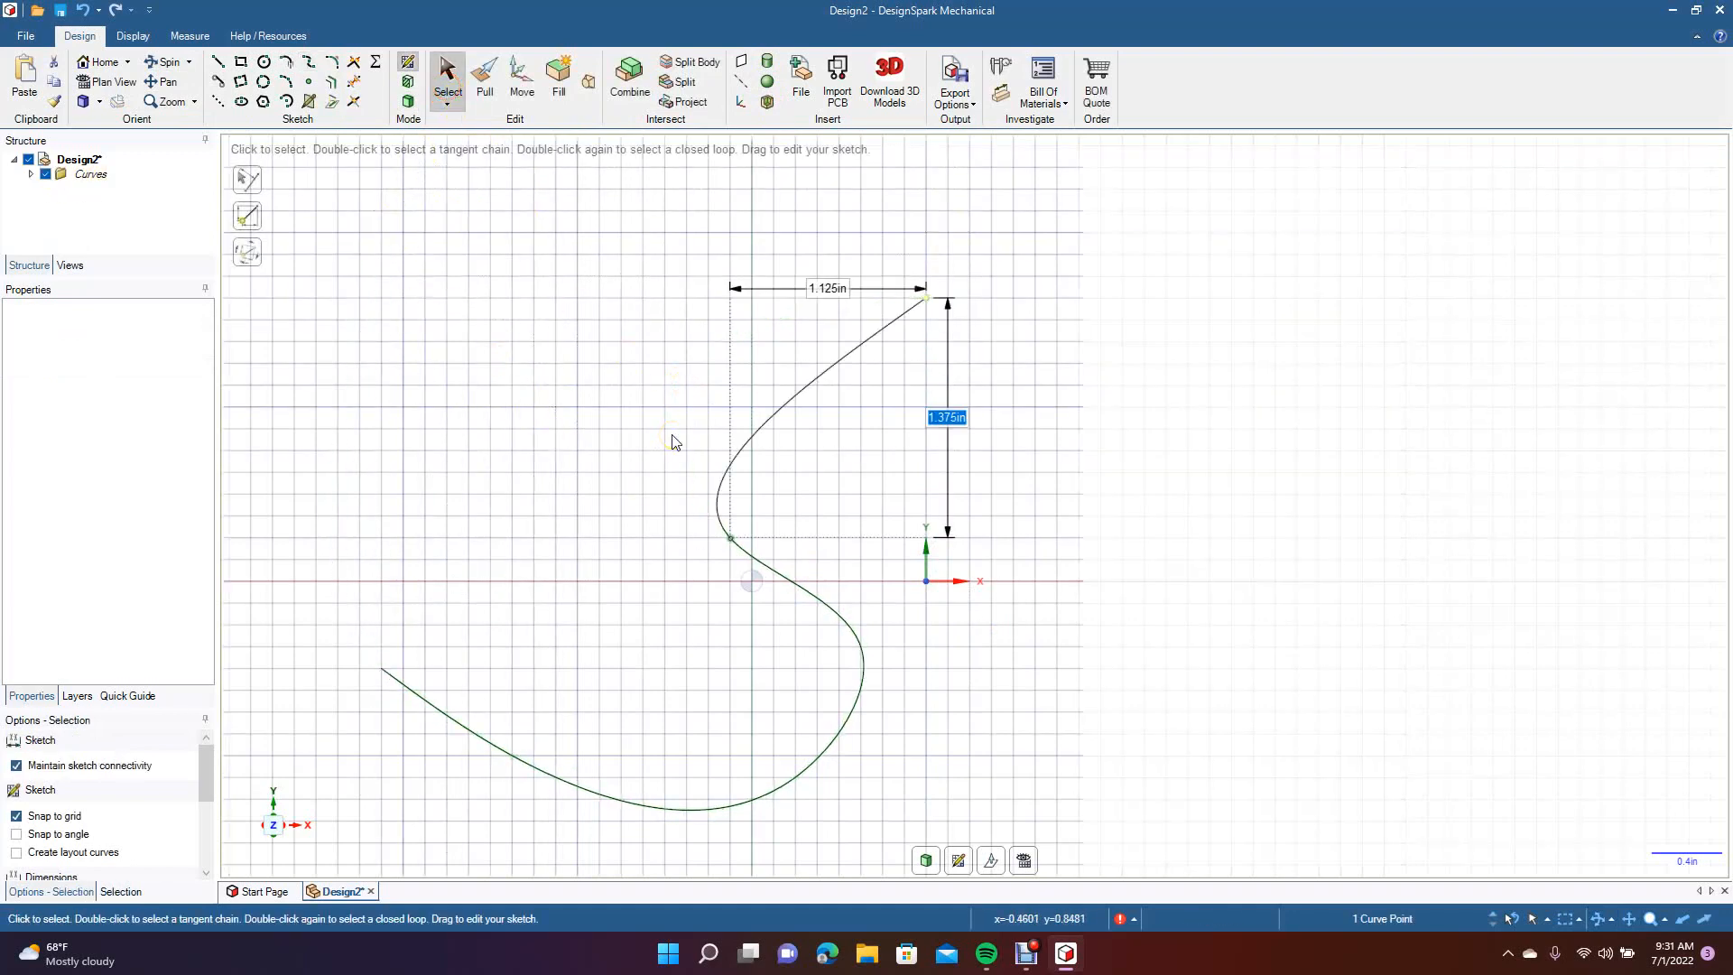
# Delete the entire spline so that the design is empty.
pyautogui.click(440, 72)
pyautogui.click(758, 437)
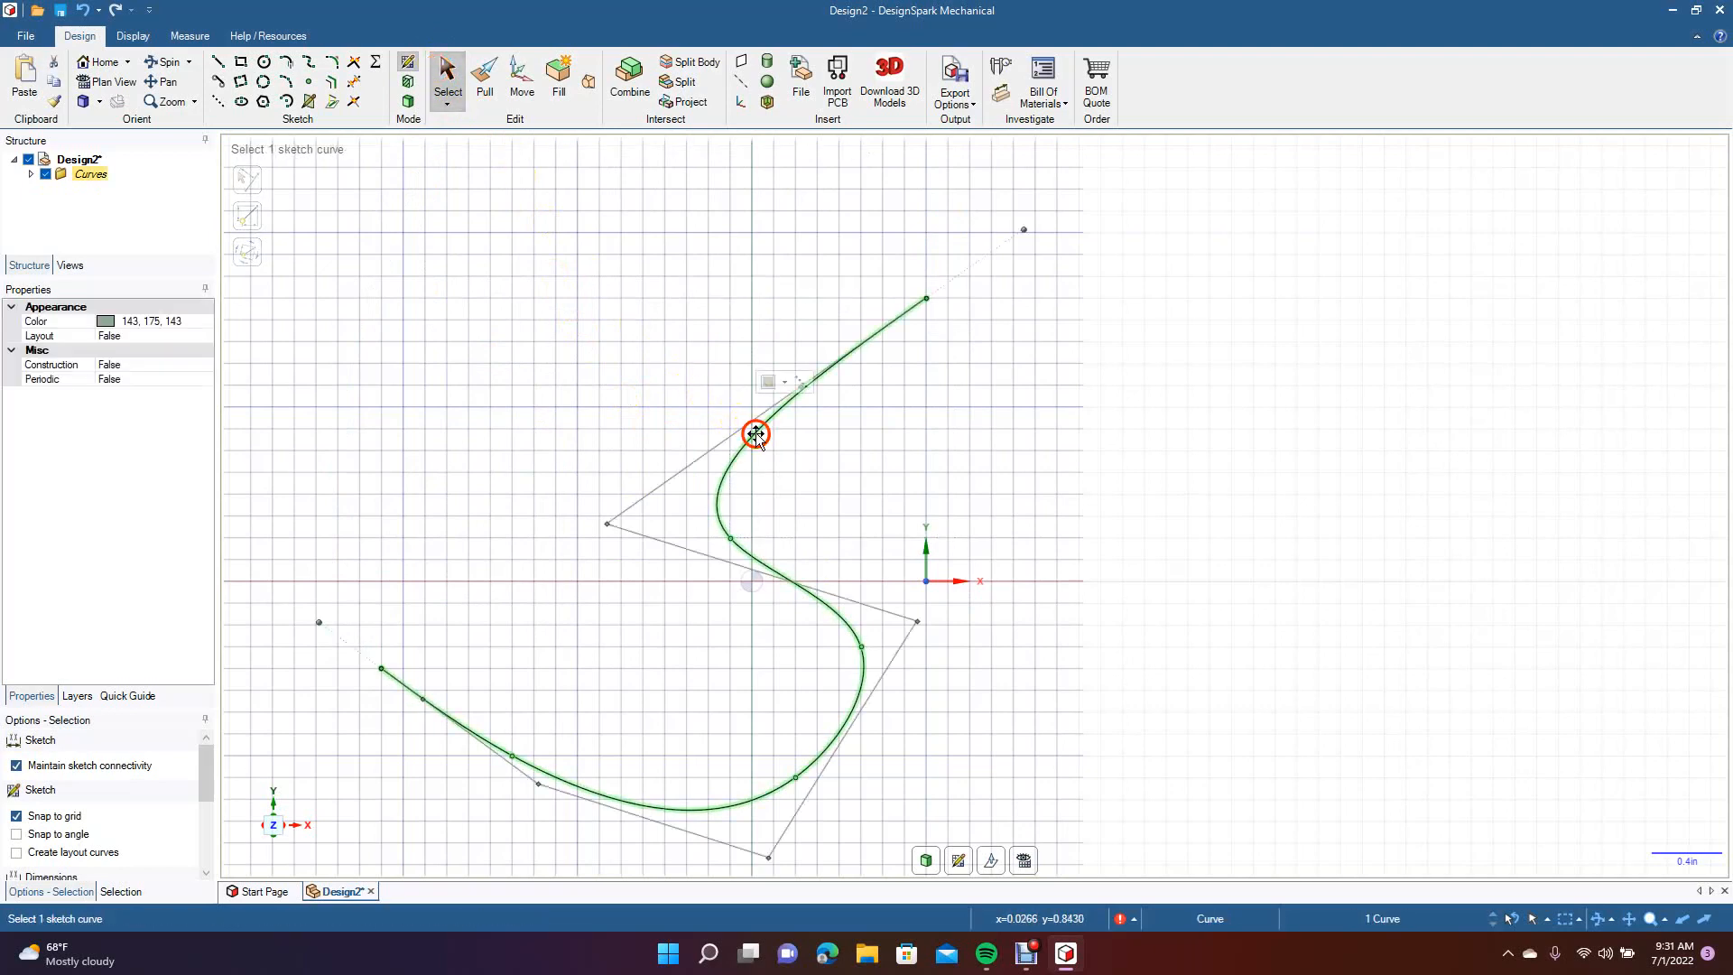
pyautogui.press('Delete')
pyautogui.click(775, 176)
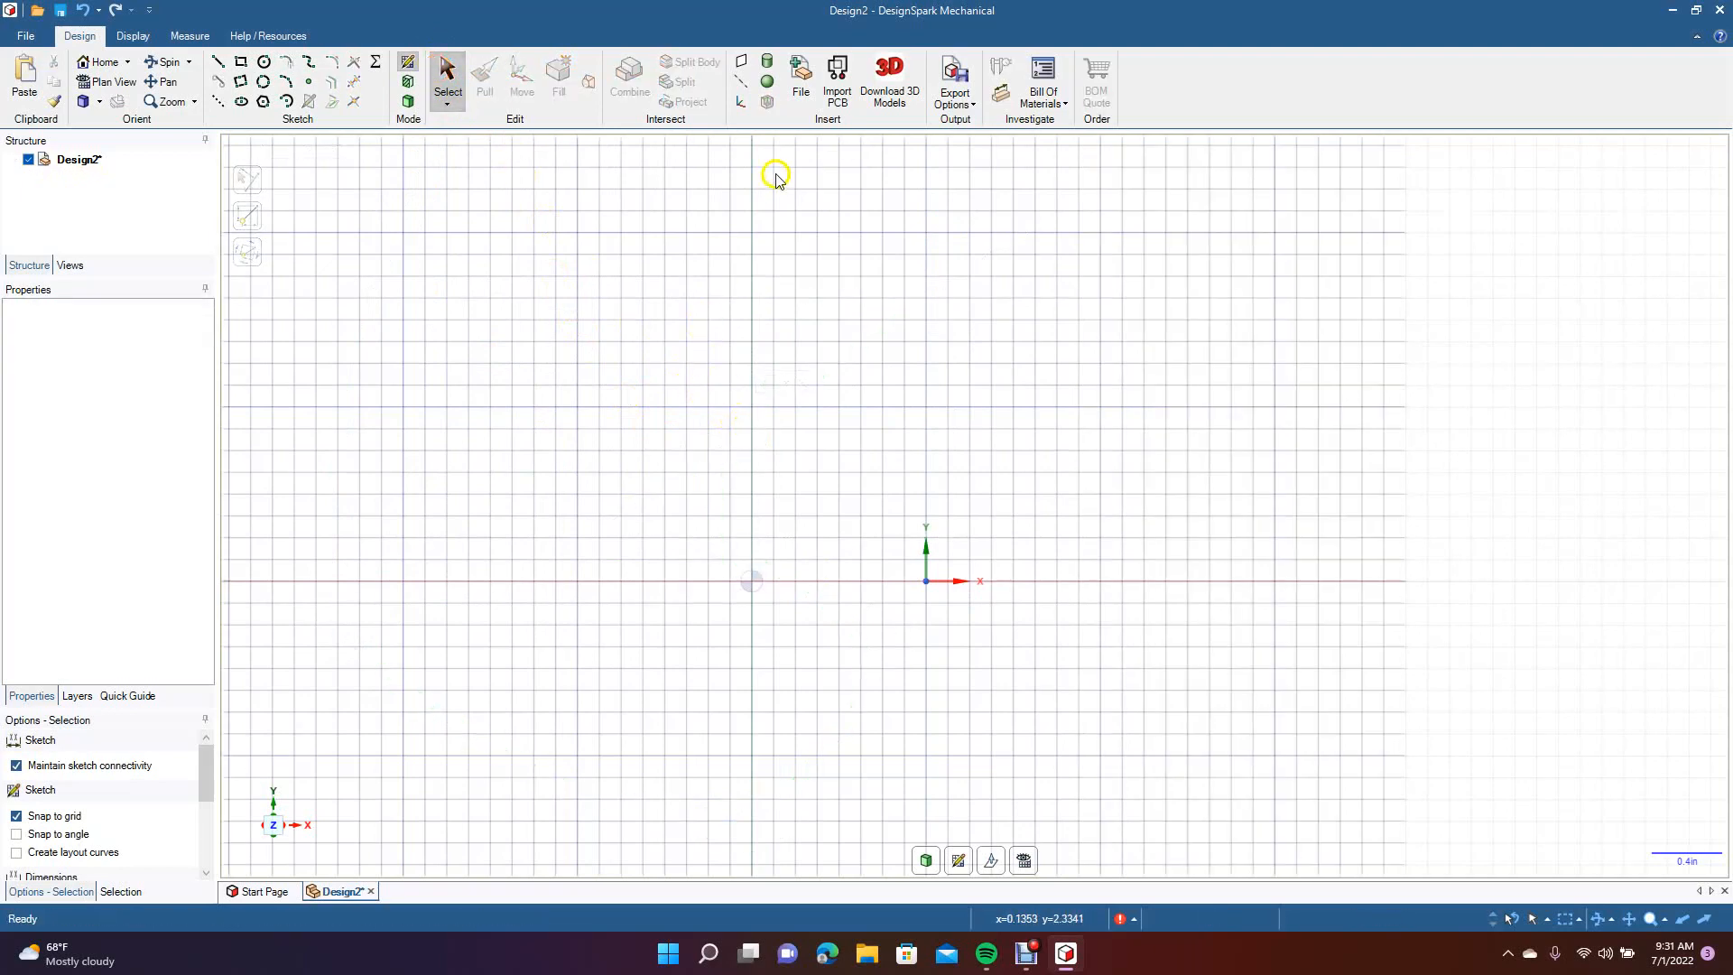
# Insert a sphere about 2 in in diameter centred above the origin and view it in 3D mode.
pyautogui.click(768, 82)
pyautogui.click(729, 451)
pyautogui.click(897, 431)
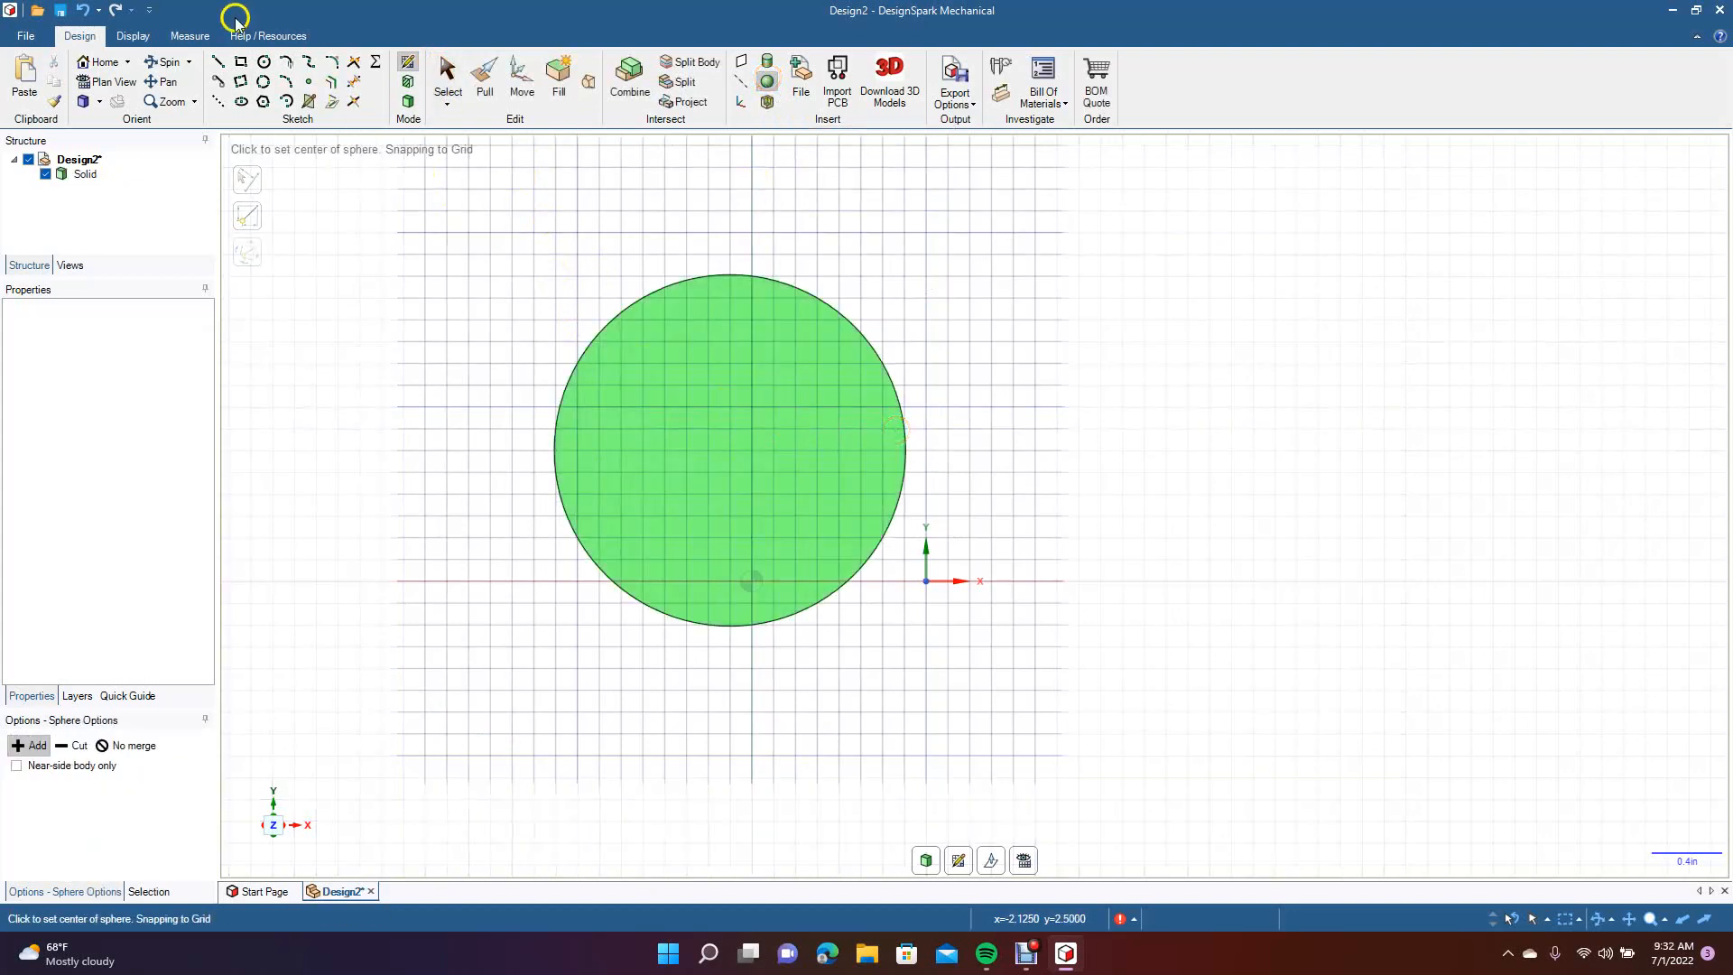
pyautogui.click(164, 61)
pyautogui.moveTo(615, 416); pyautogui.dragTo(510, 402)
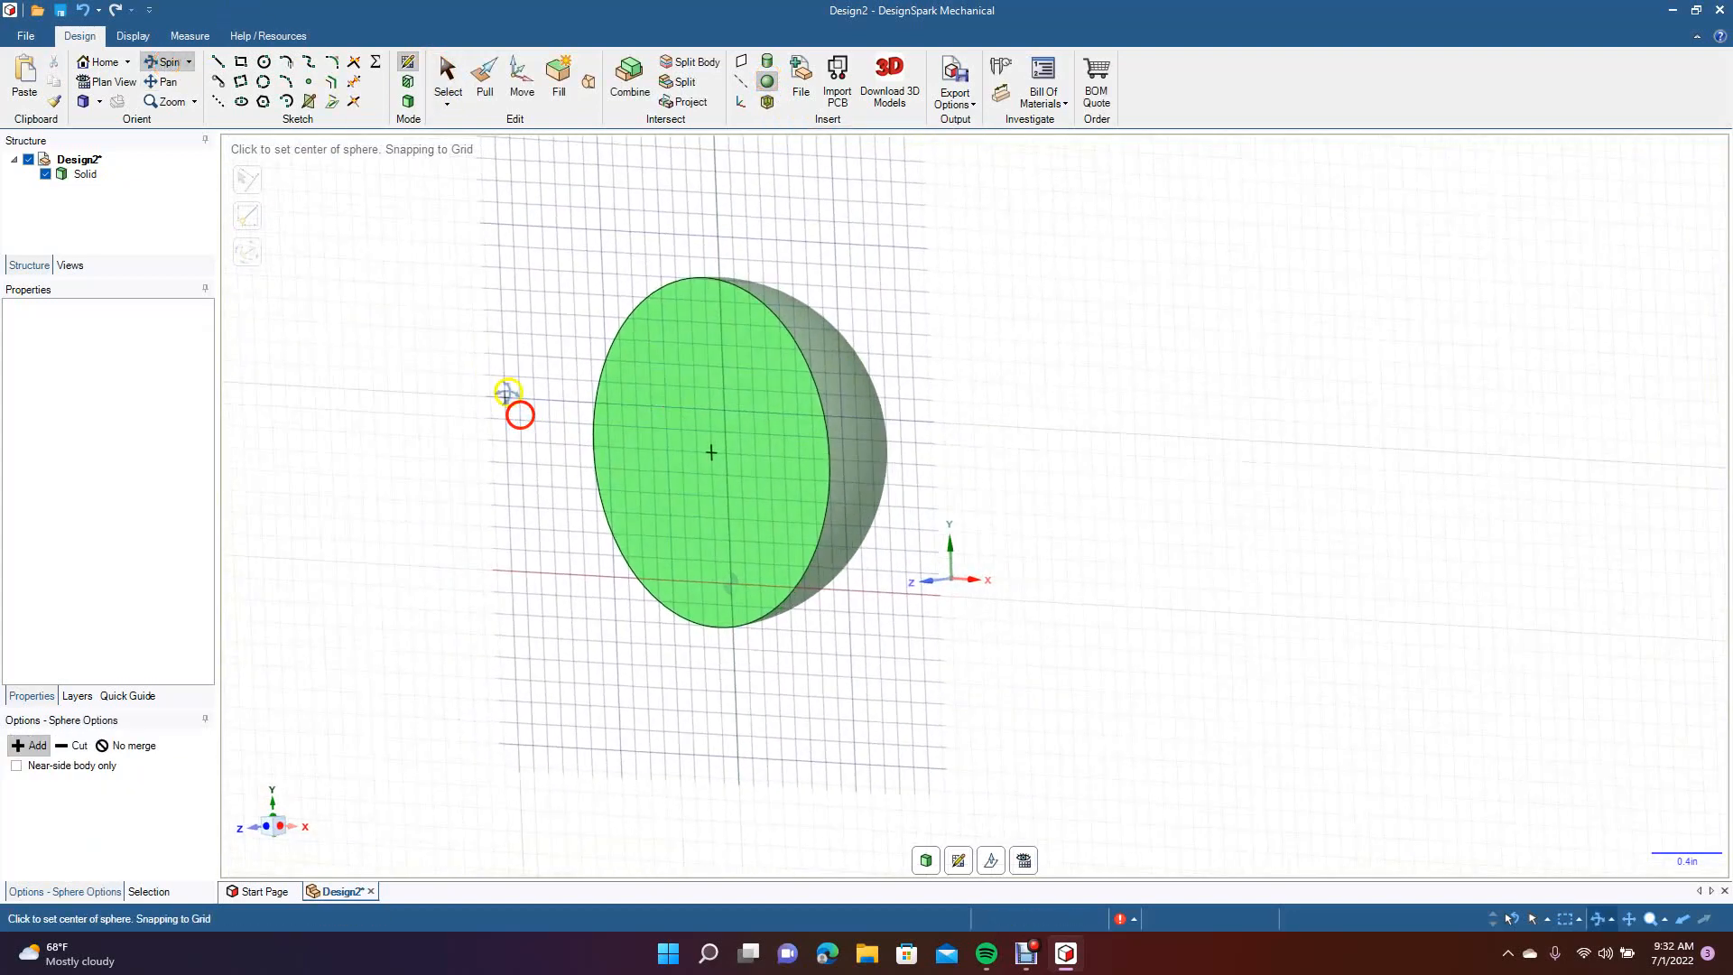
pyautogui.click(408, 104)
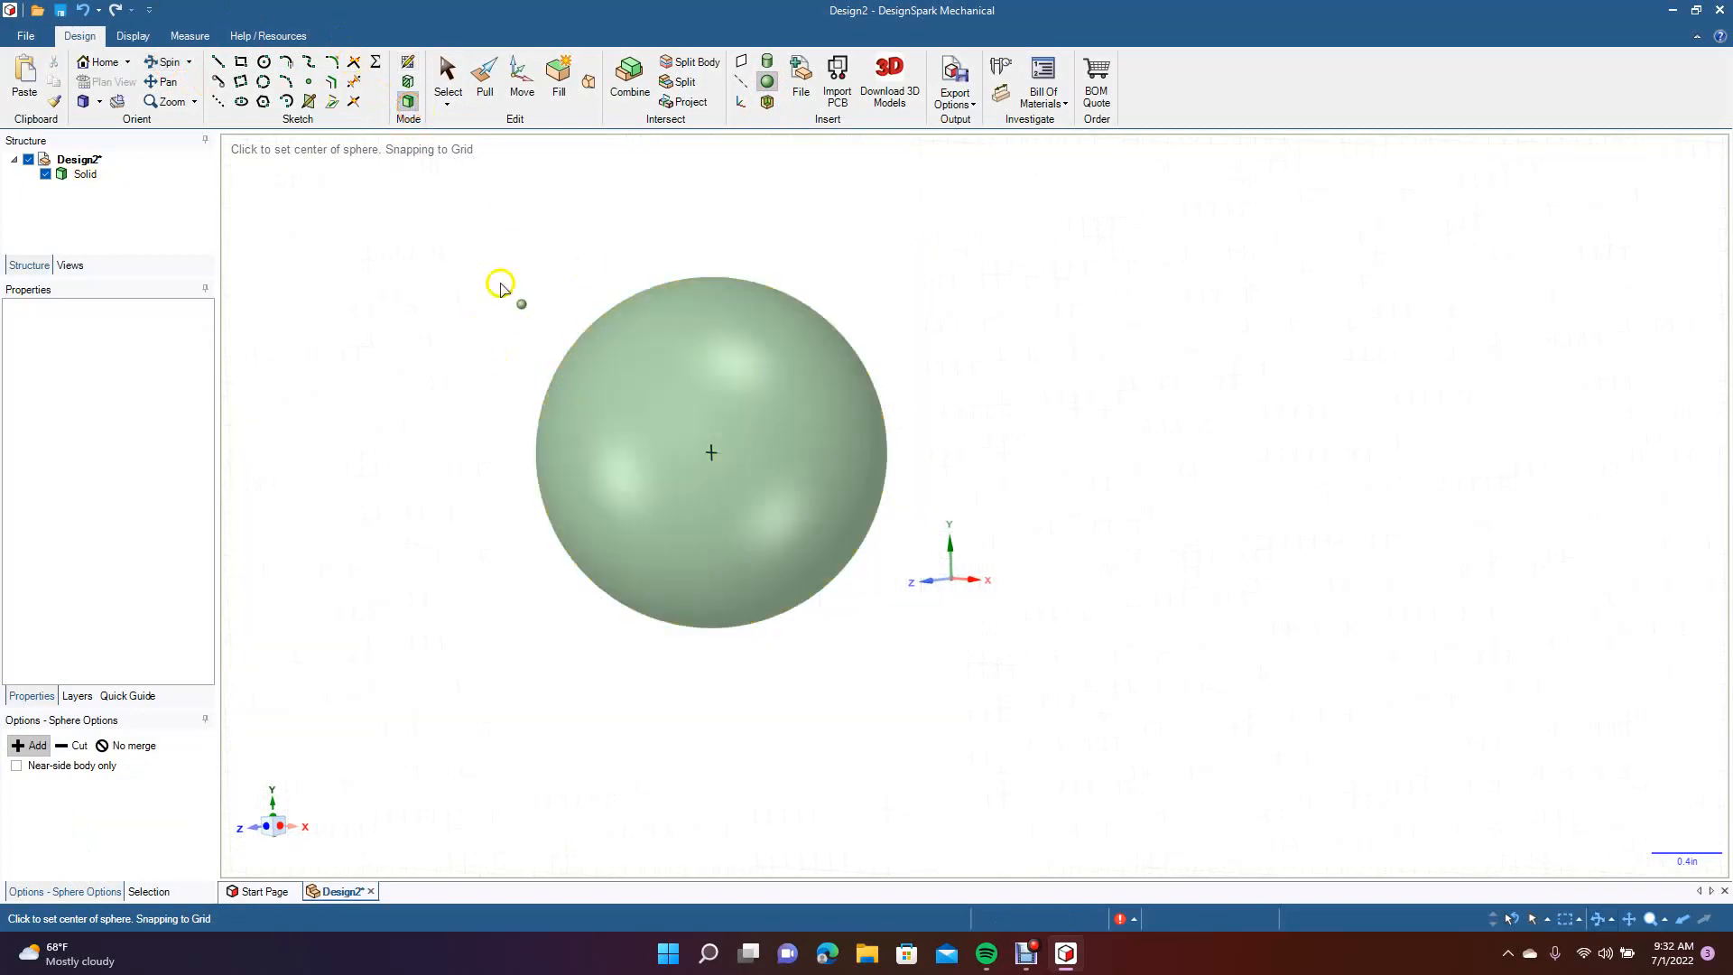
# Undo the sphere and clear the spline so that the sketch plane is empty.
pyautogui.hotkey('ctrl', 'z')
pyautogui.hotkey('ctrl', 'z')
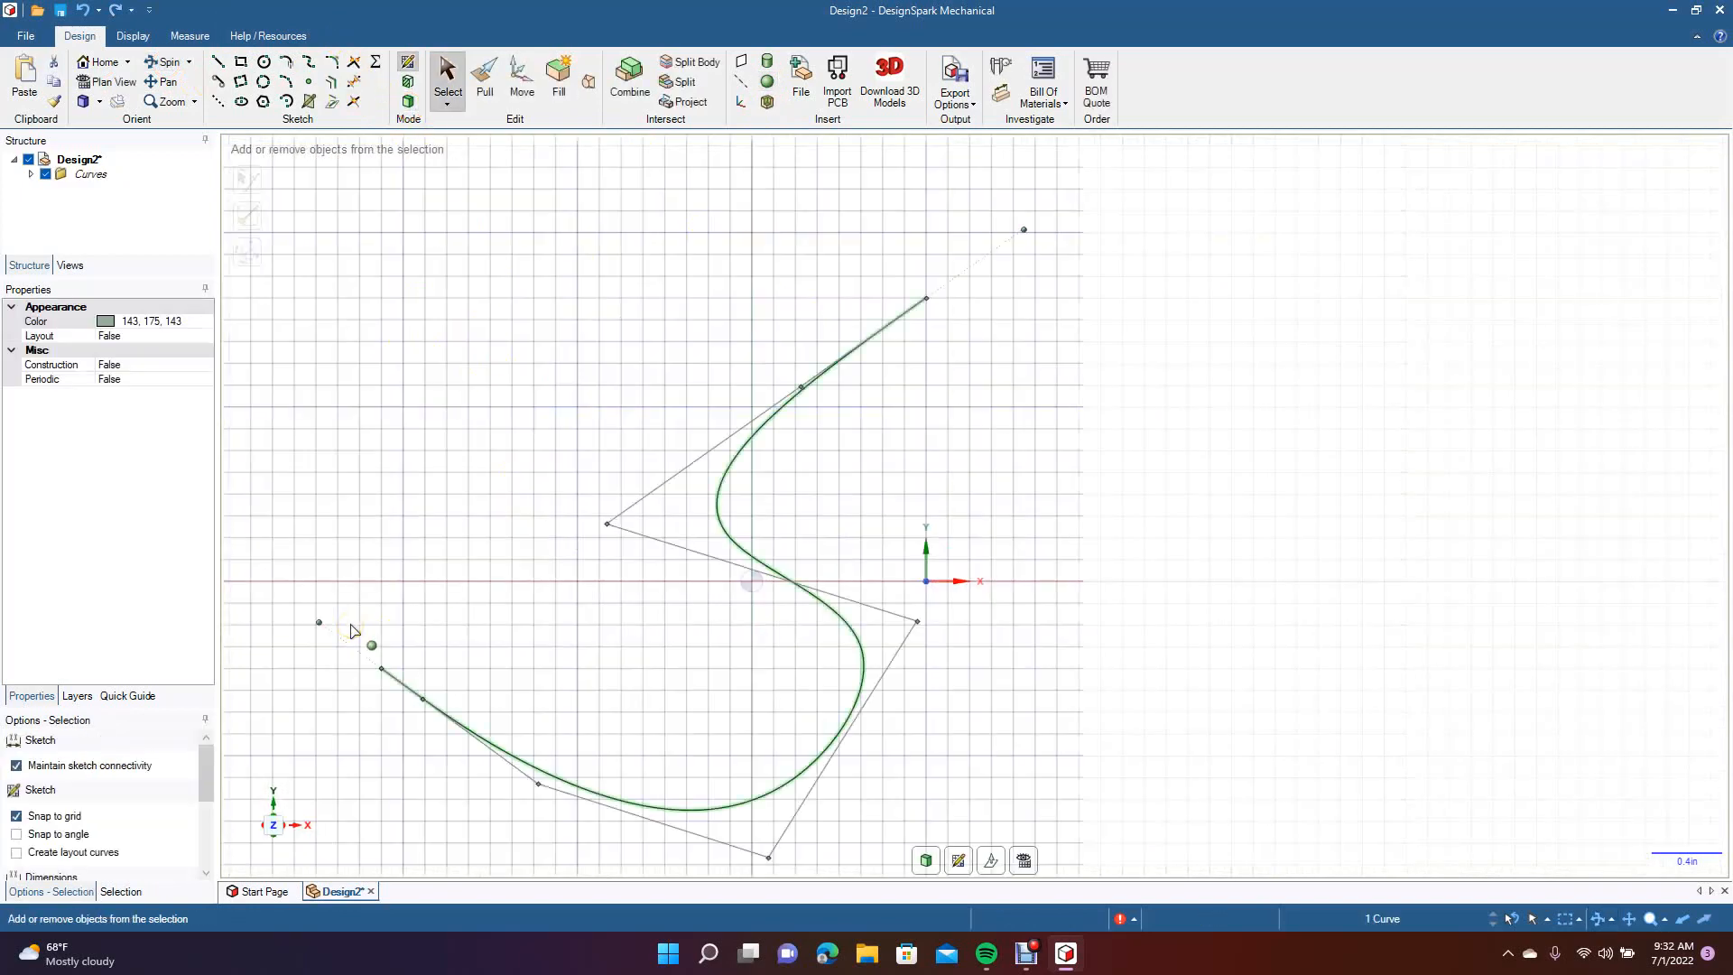
pyautogui.hotkey('ctrl', 'z')
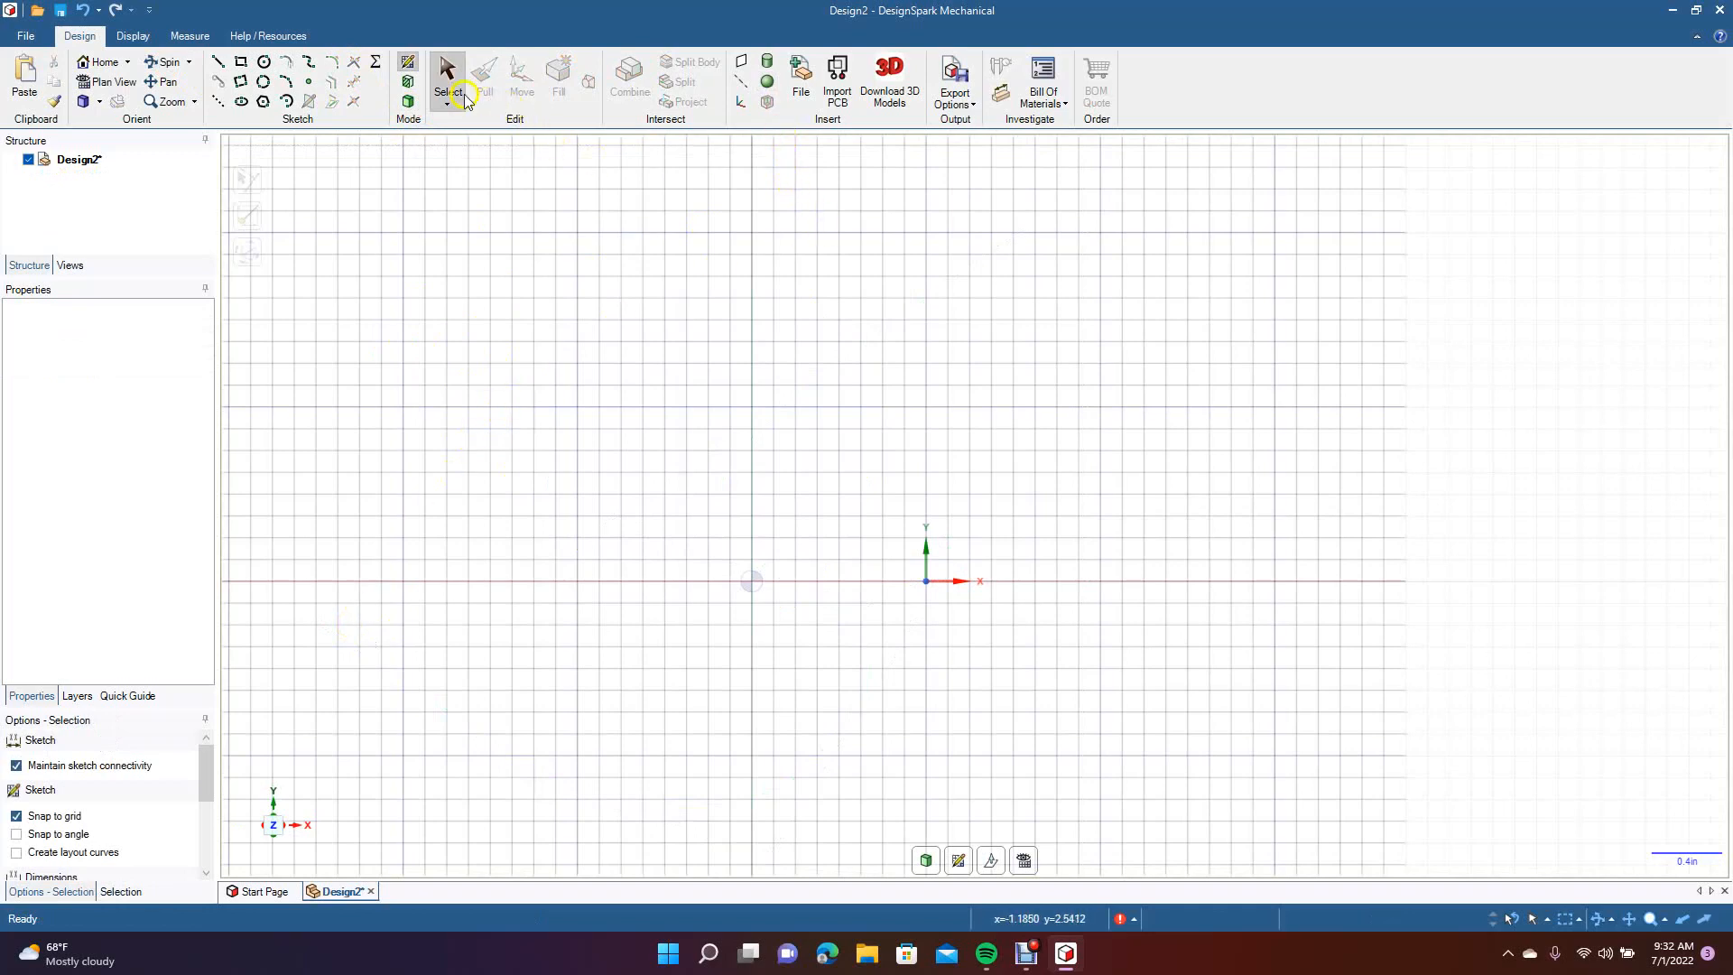
# Sketch a rectangle about 2 in wide and 1.5 in high with its lower-left corner at the origin.
pyautogui.click(240, 62)
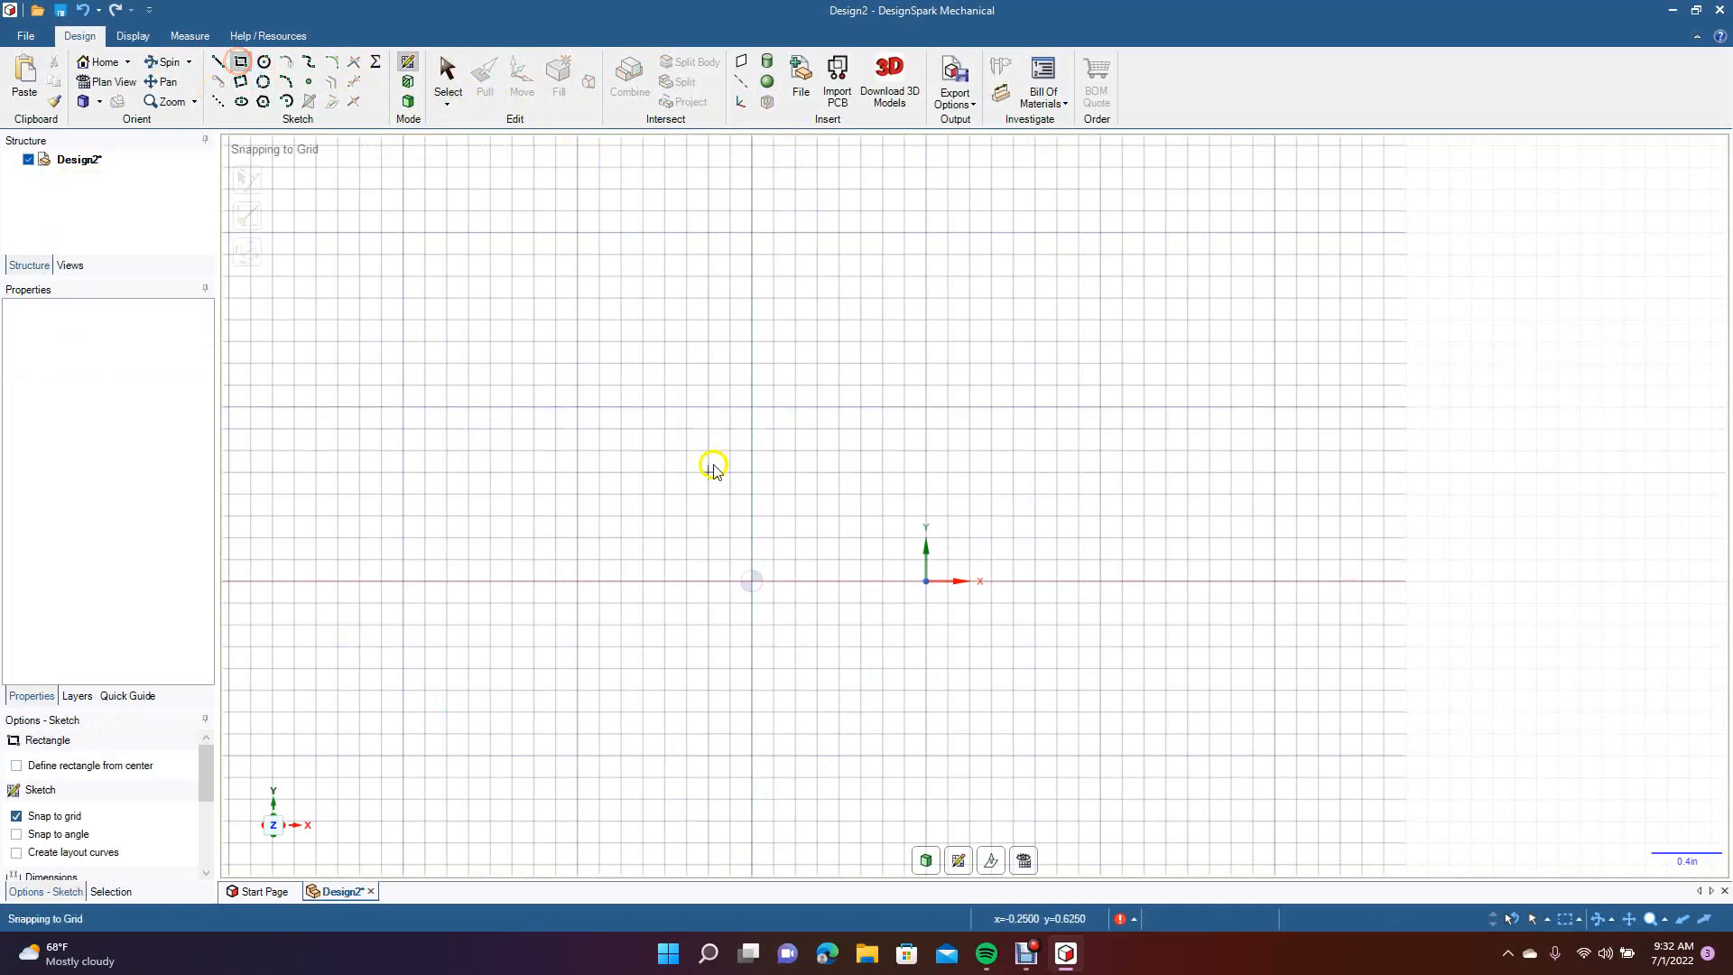
pyautogui.click(752, 579)
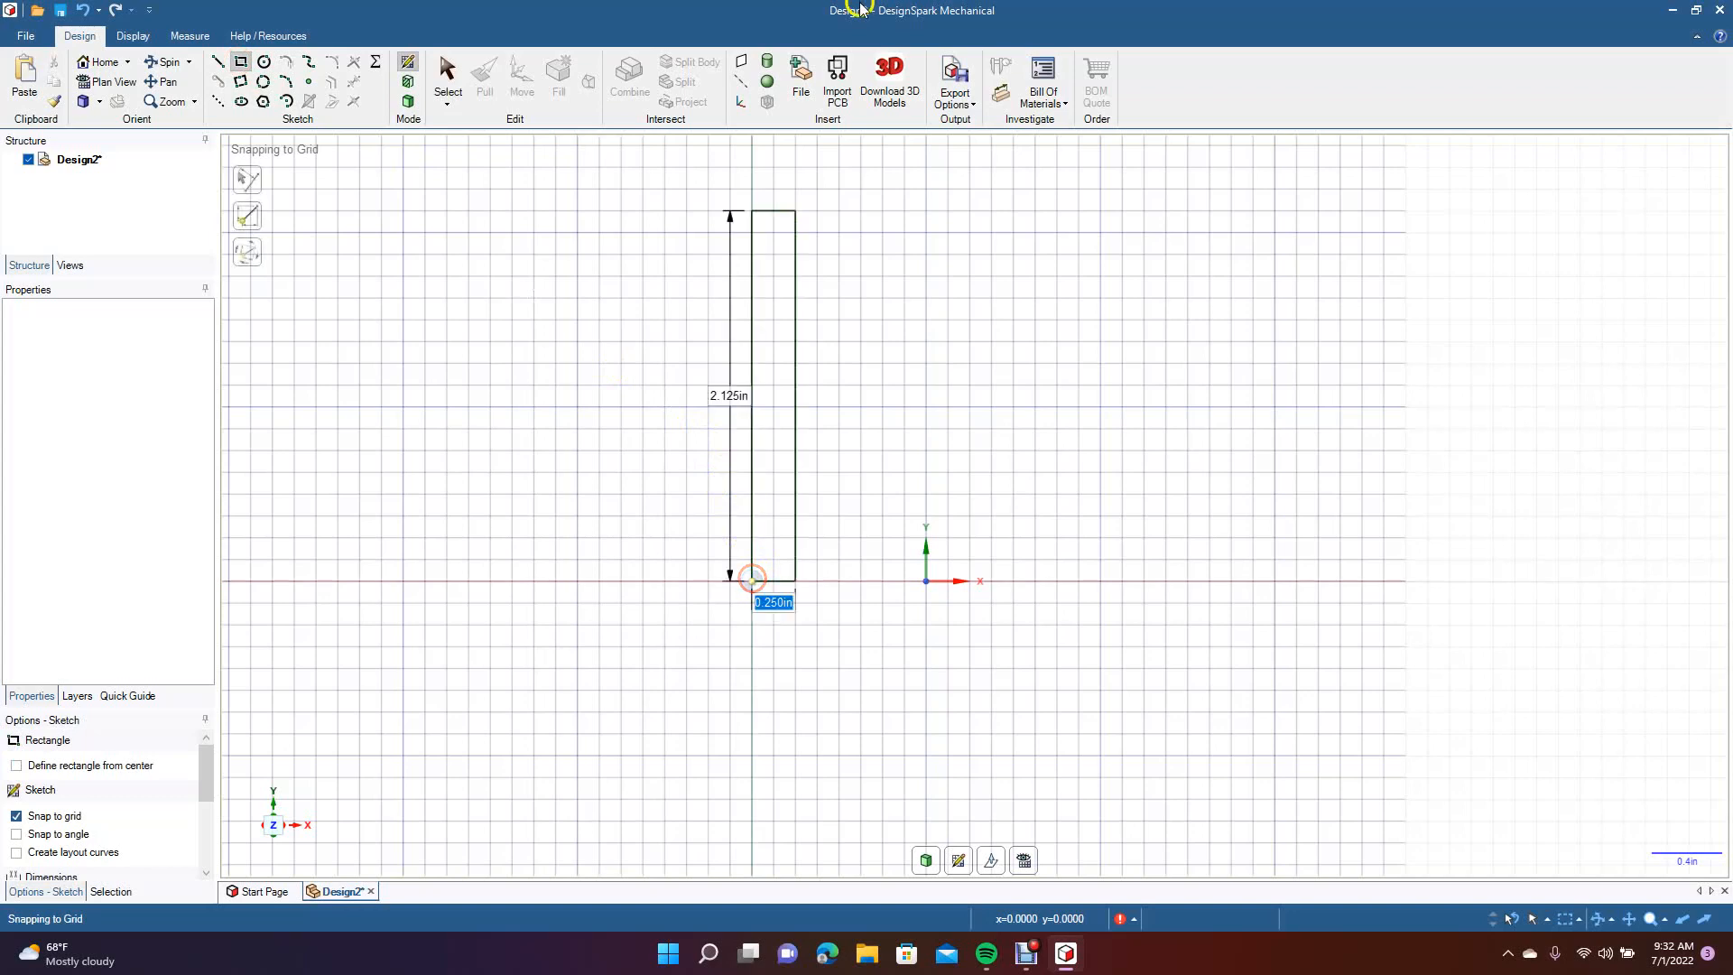
pyautogui.click(1100, 317)
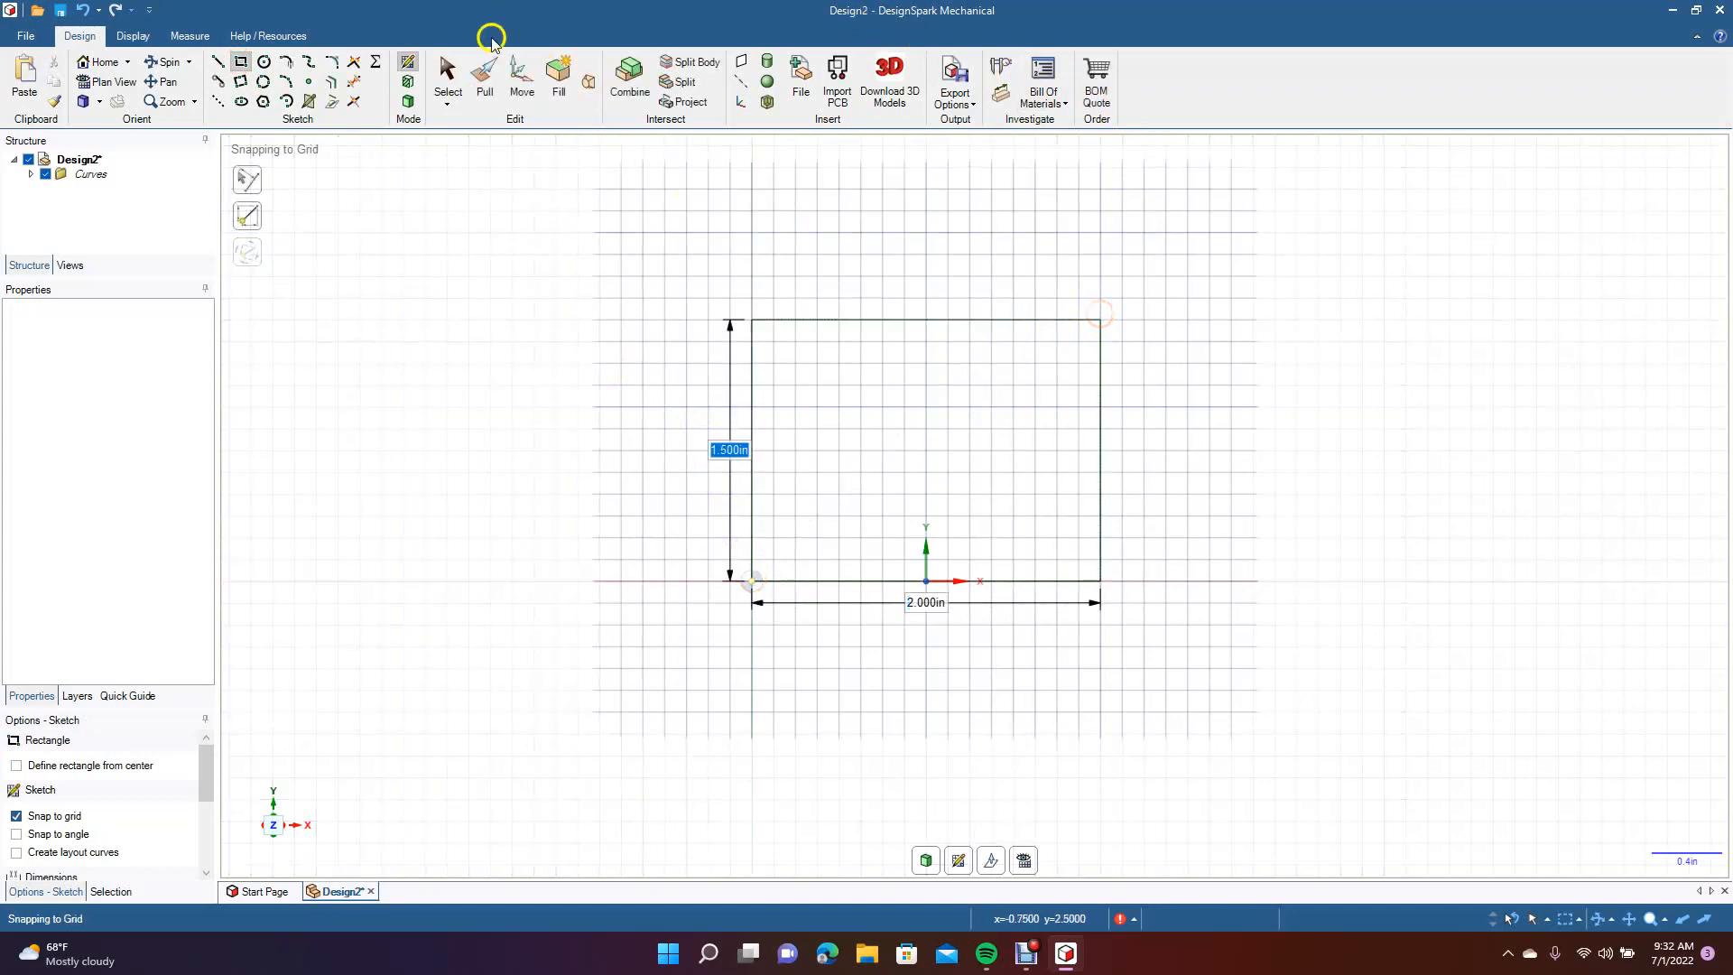
pyautogui.click(447, 74)
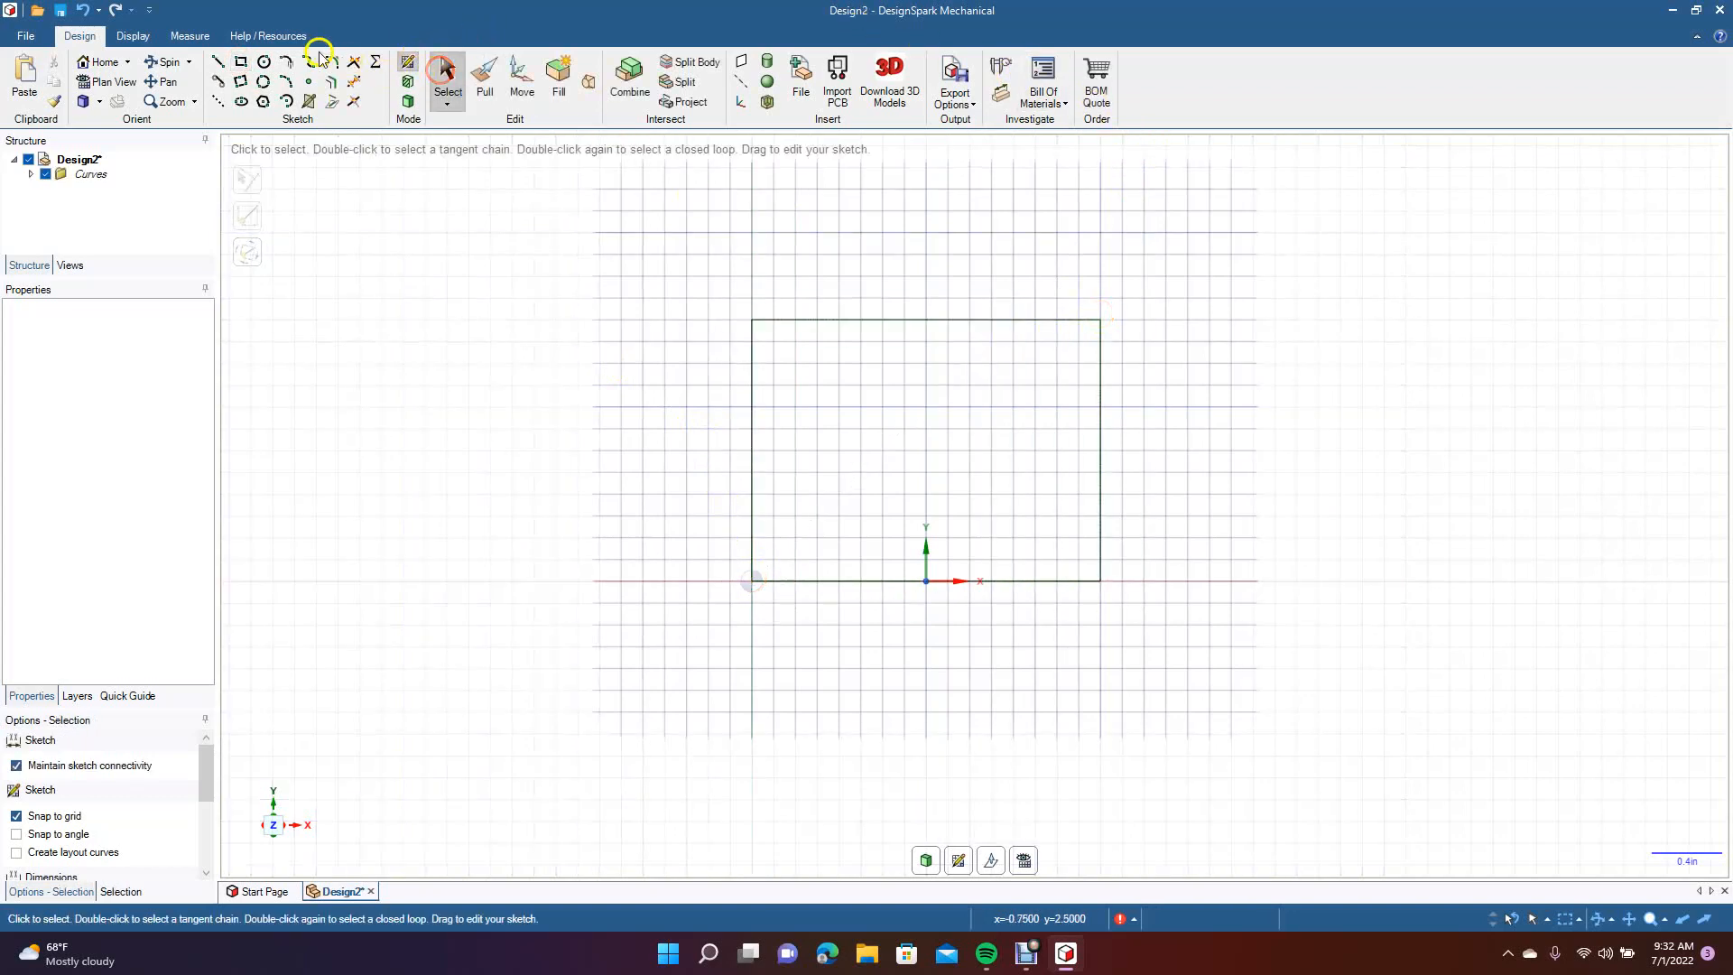
# Pull the rectangle's face toward the front into a solid block.
pyautogui.click(163, 61)
pyautogui.moveTo(692, 498); pyautogui.dragTo(592, 488)
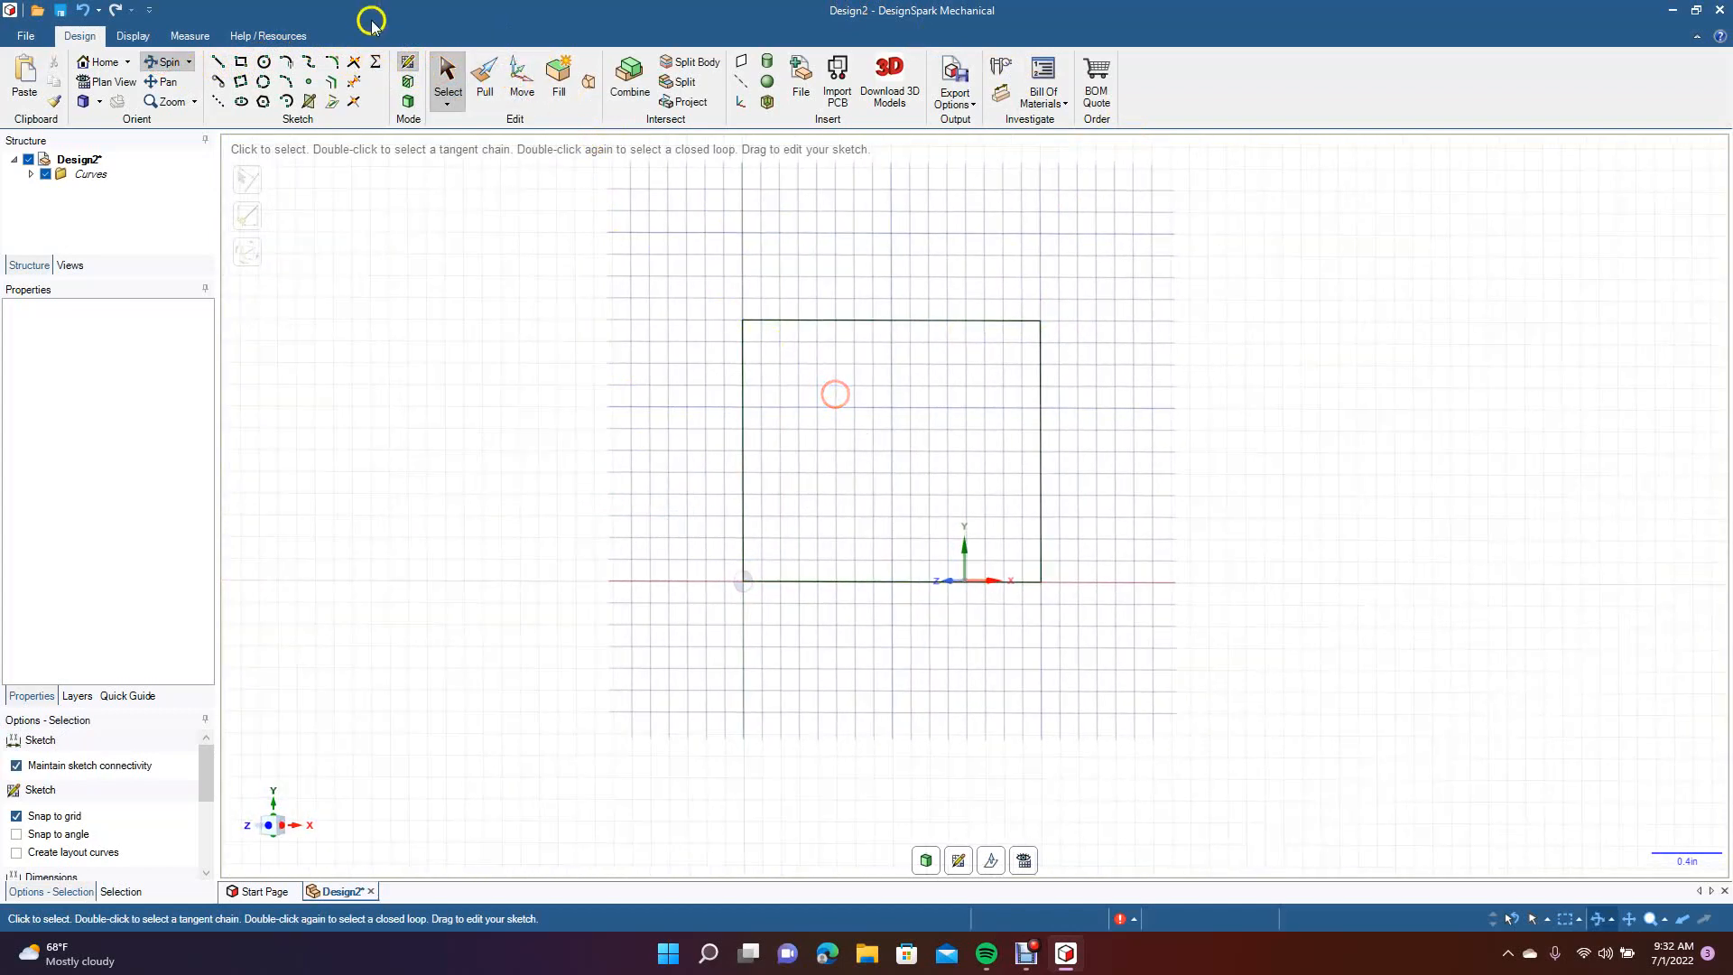
pyautogui.click(485, 77)
pyautogui.click(825, 382)
pyautogui.moveTo(825, 382); pyautogui.dragTo(646, 426)
pyautogui.click(448, 72)
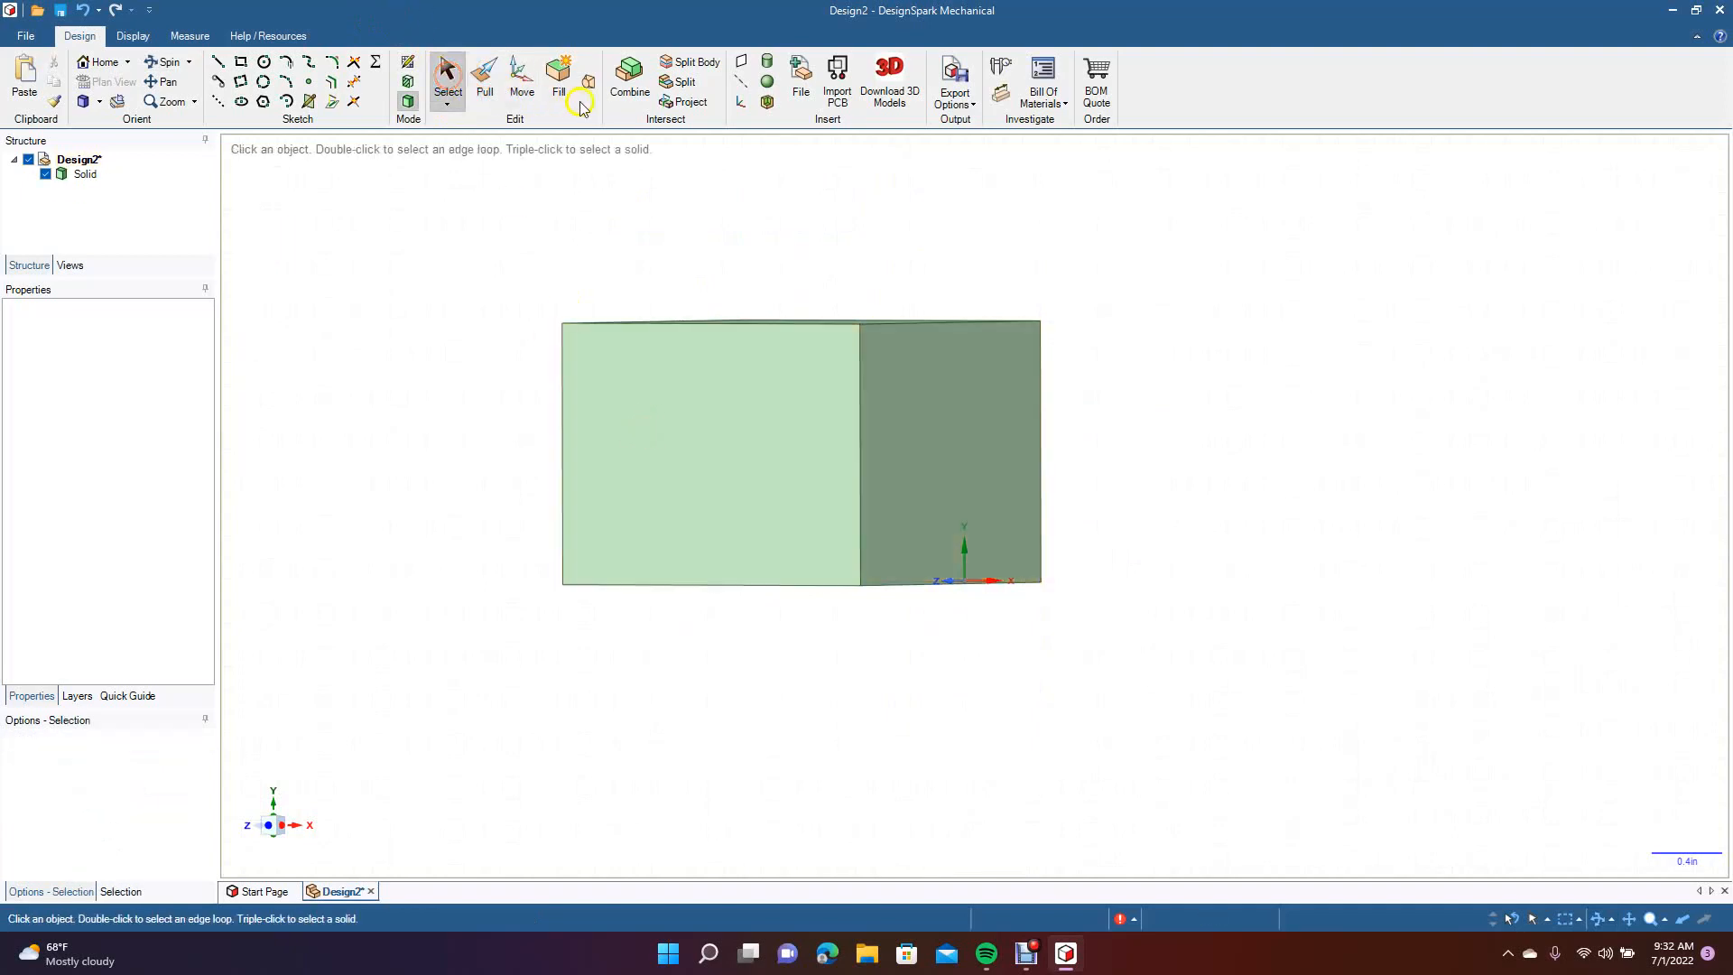
# Shell the block with 0.125 in walls, removing three of its vertical faces and keeping the back one.
pyautogui.click(765, 106)
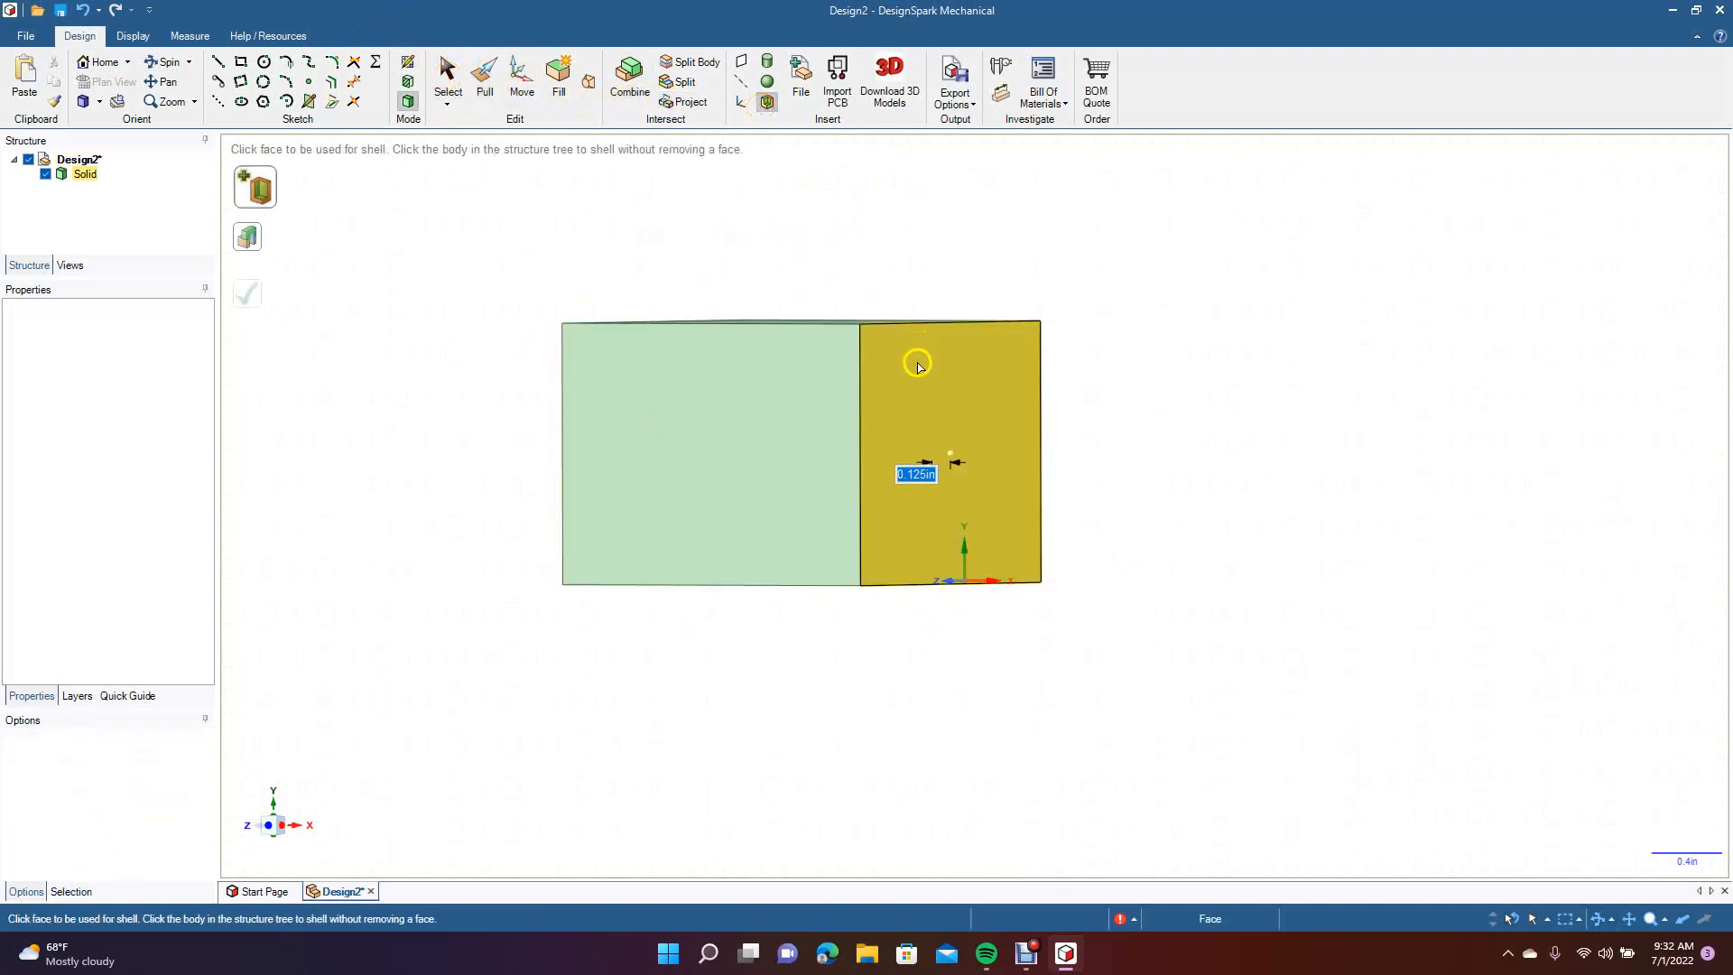
pyautogui.click(918, 366)
pyautogui.click(778, 431)
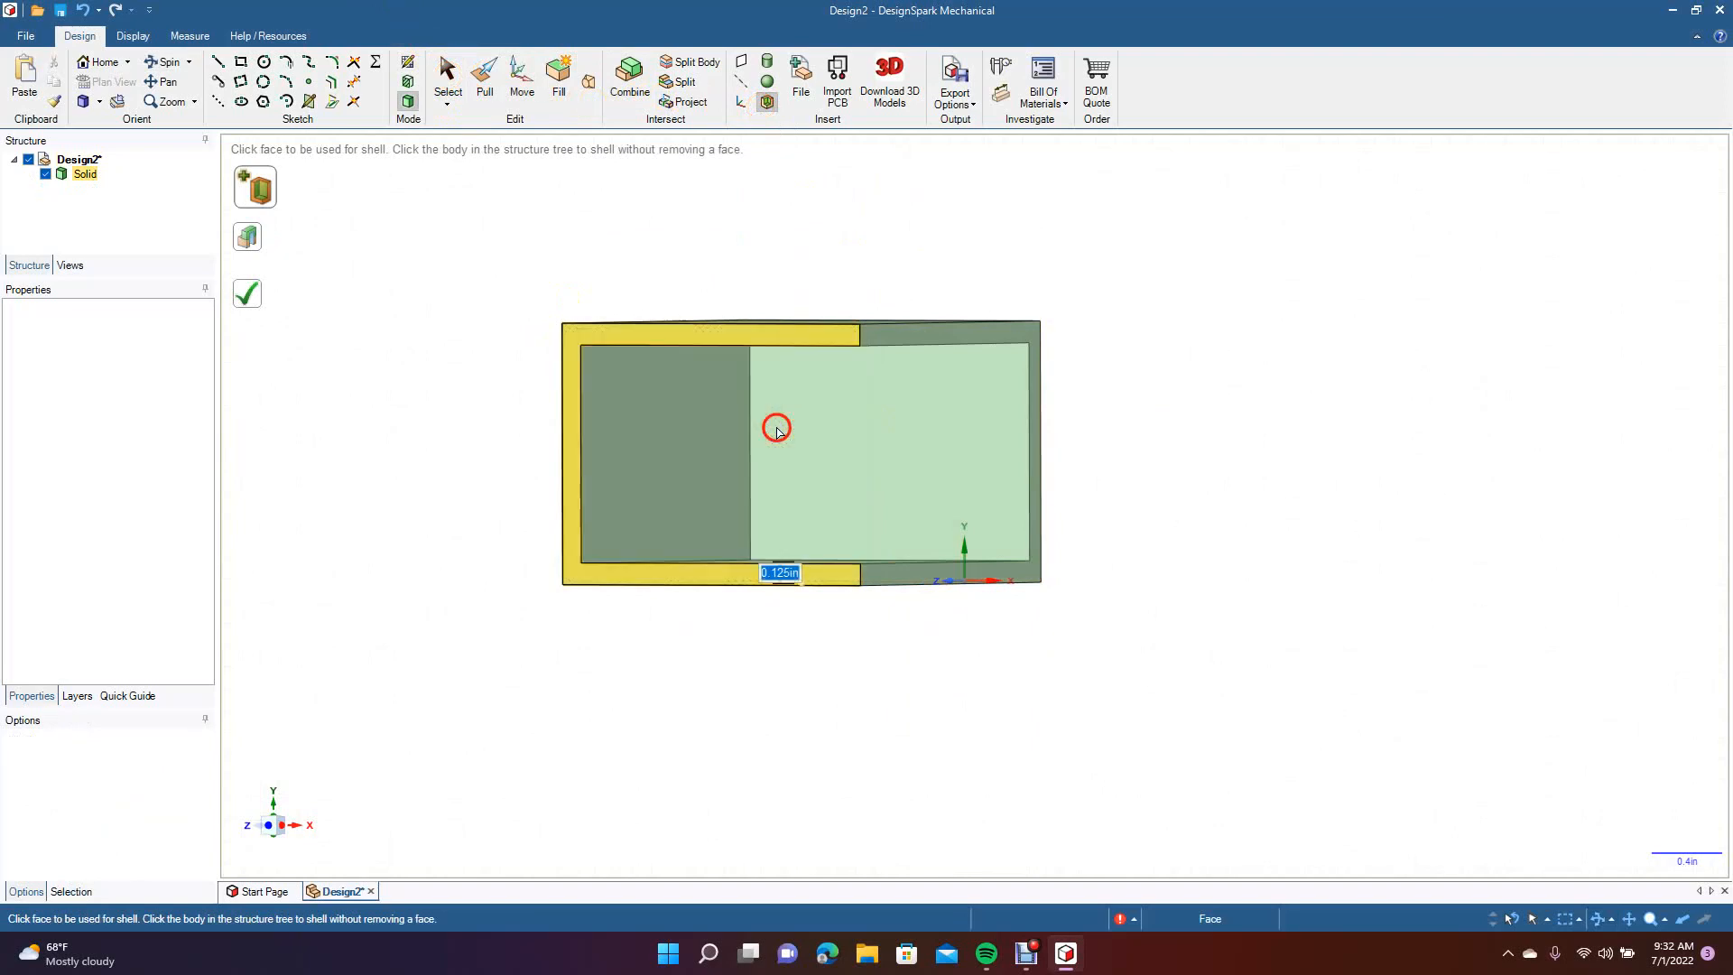
pyautogui.click(671, 428)
# Remove the bottom face in the same shell so that only the top and back walls remain.
pyautogui.click(171, 59)
pyautogui.moveTo(488, 307); pyautogui.dragTo(429, 240)
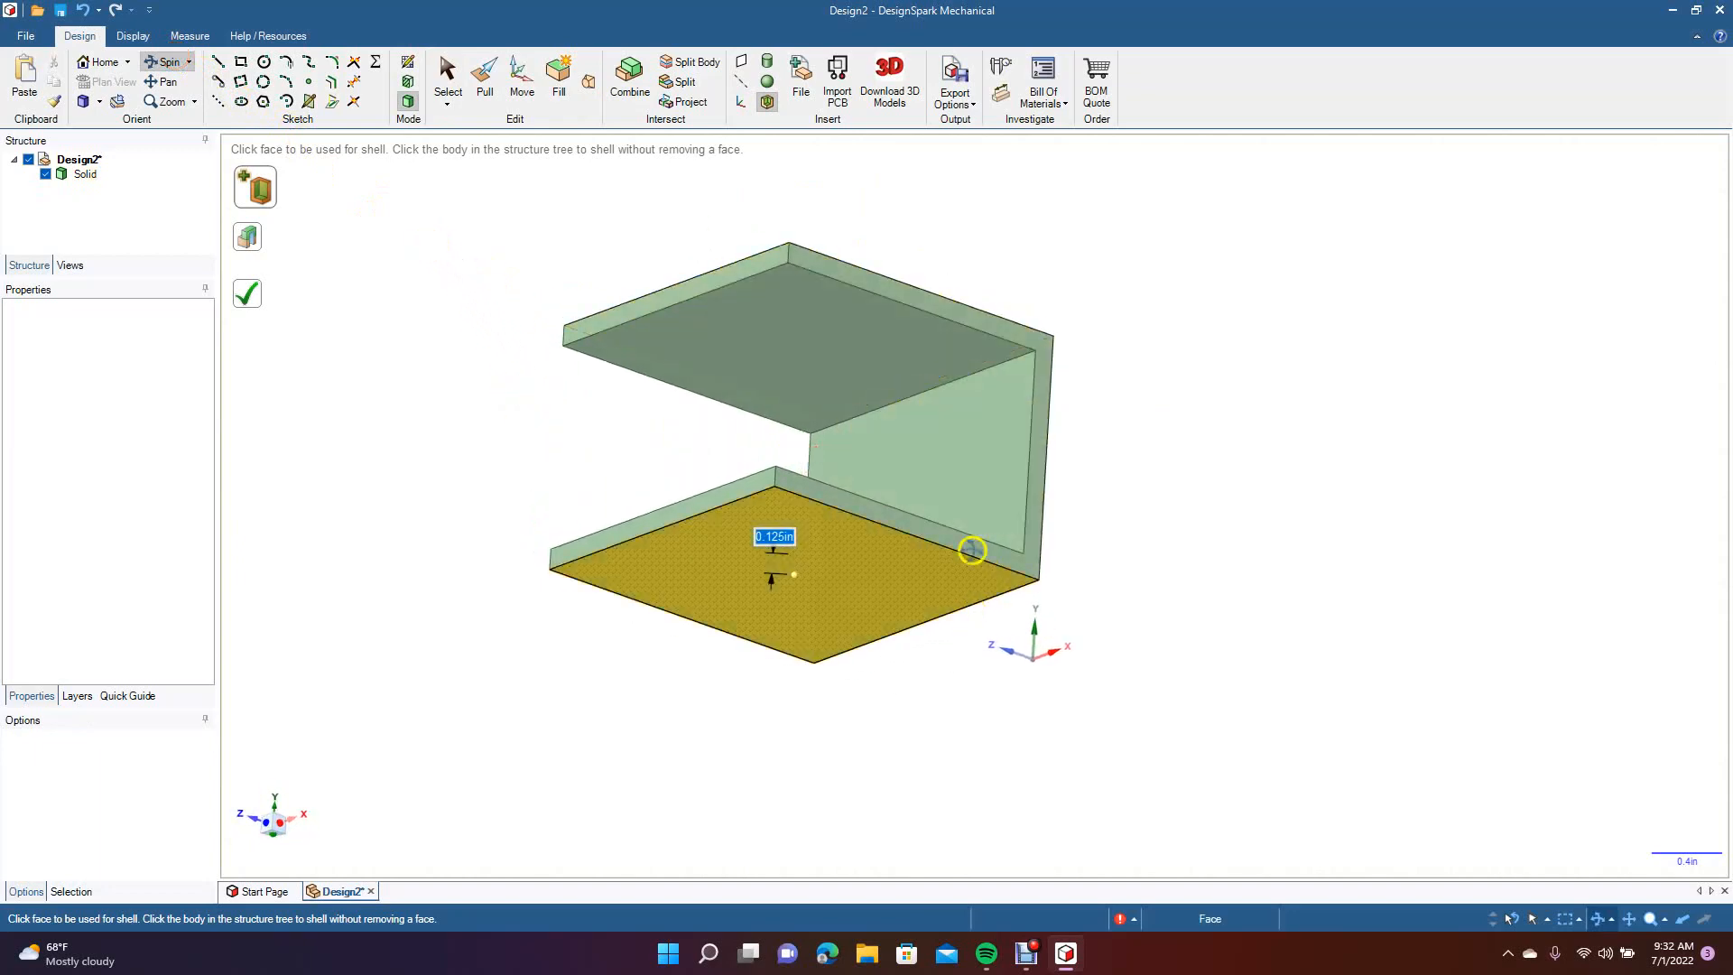
pyautogui.click(262, 200)
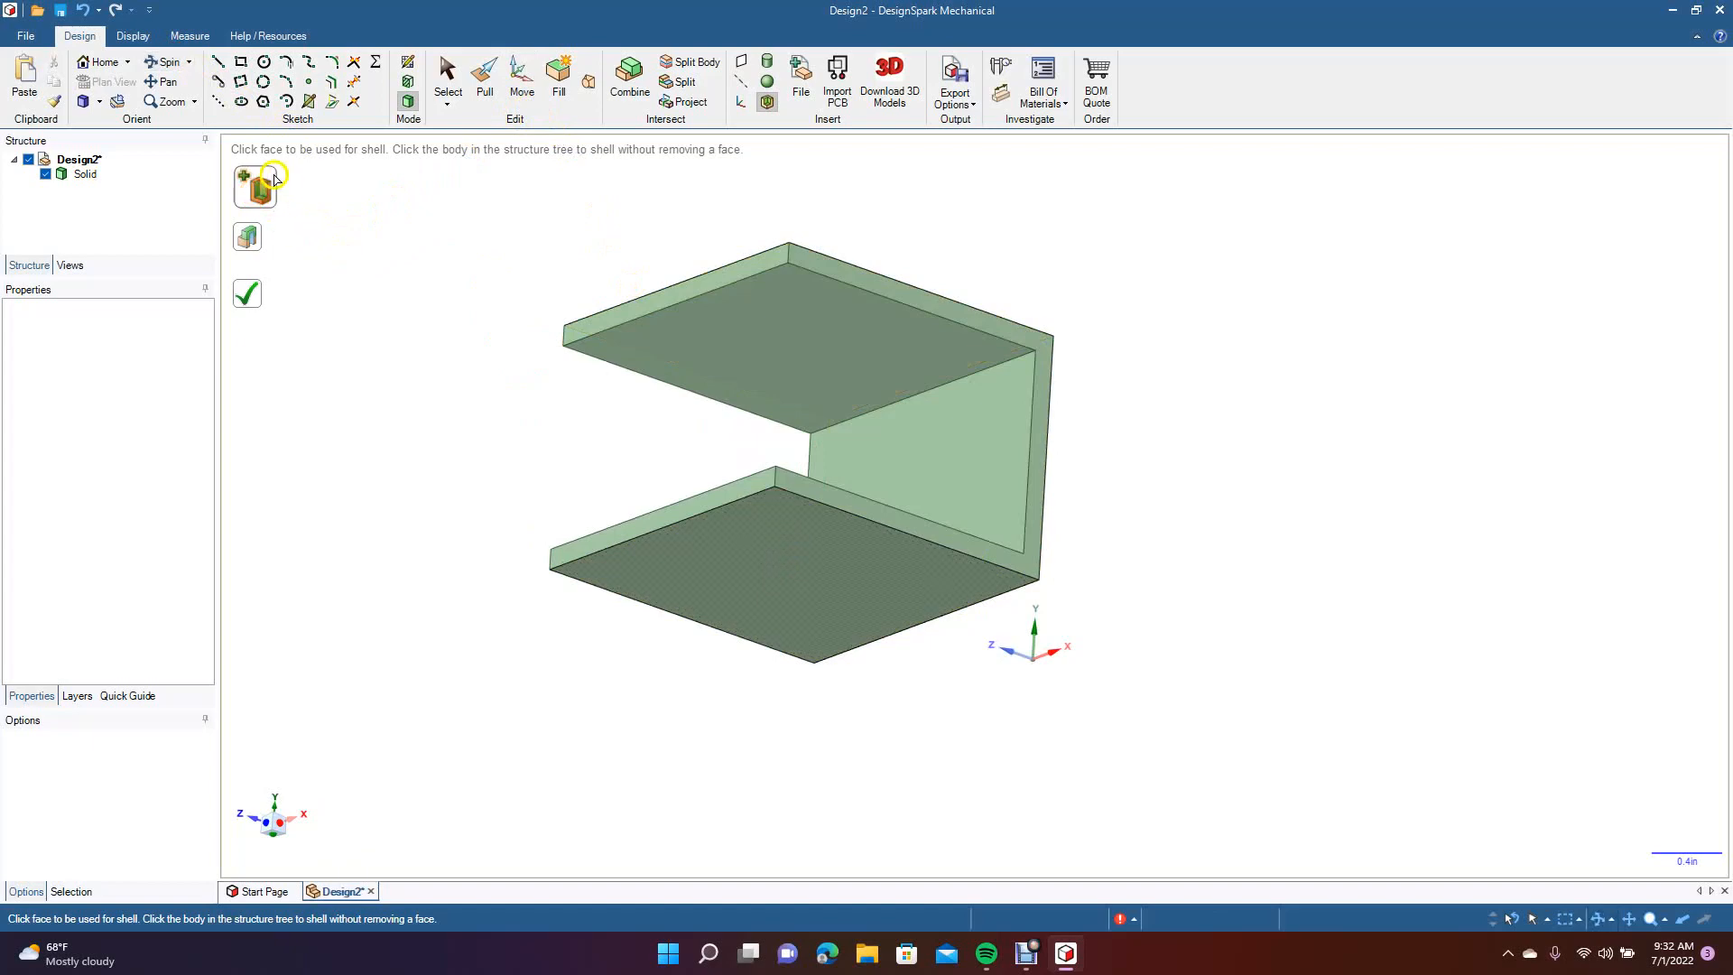
pyautogui.click(777, 572)
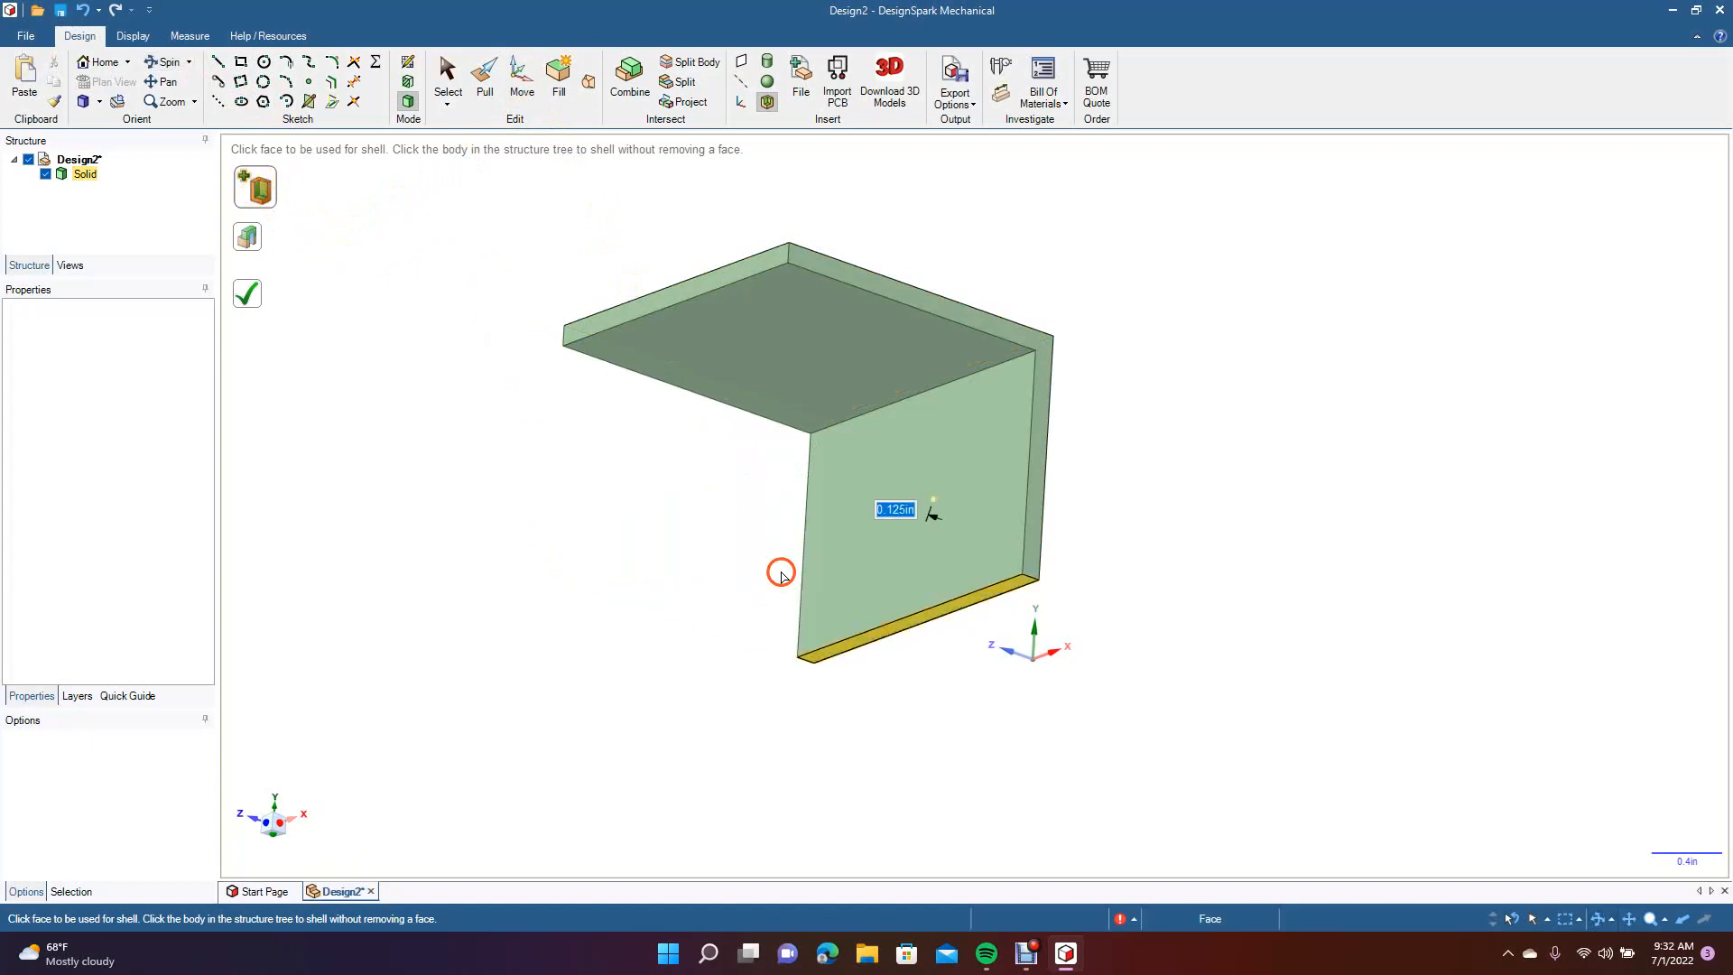
pyautogui.click(162, 61)
pyautogui.moveTo(514, 328); pyautogui.dragTo(579, 409)
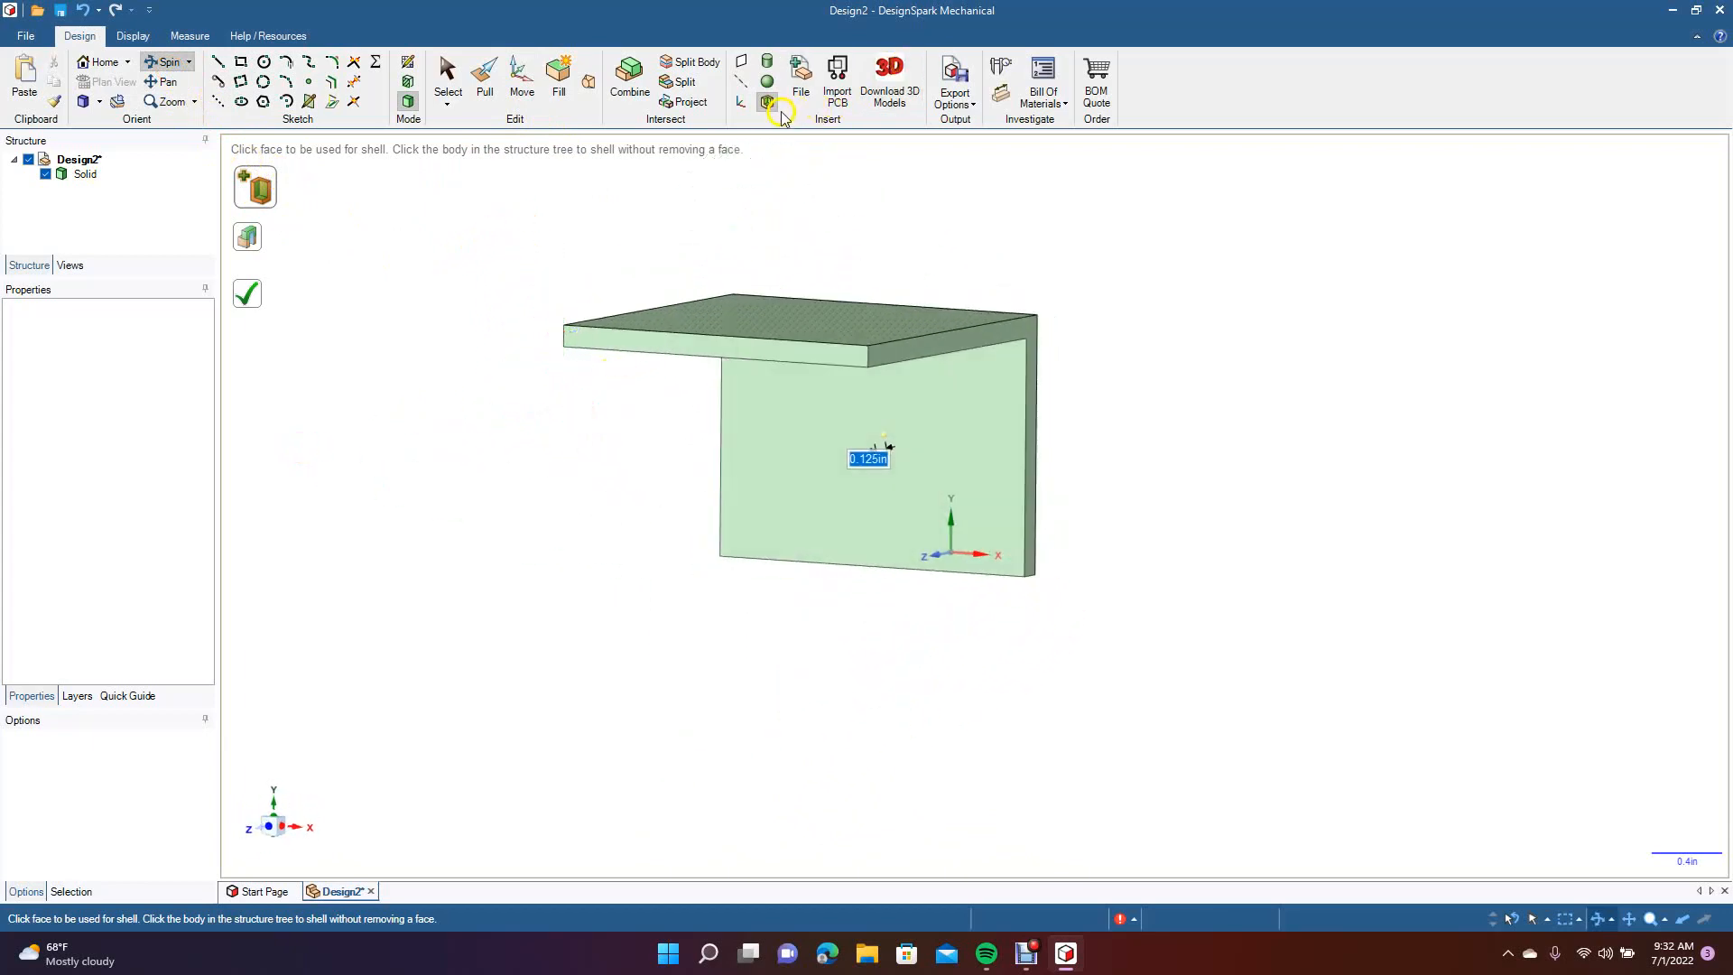
# Undo the shell, the block and the rectangle so that the design is empty.
pyautogui.hotkey('ctrl', 'z')
pyautogui.hotkey('ctrl', 'z')
pyautogui.hotkey('ctrl', 'z')
pyautogui.hotkey('ctrl', 'z')
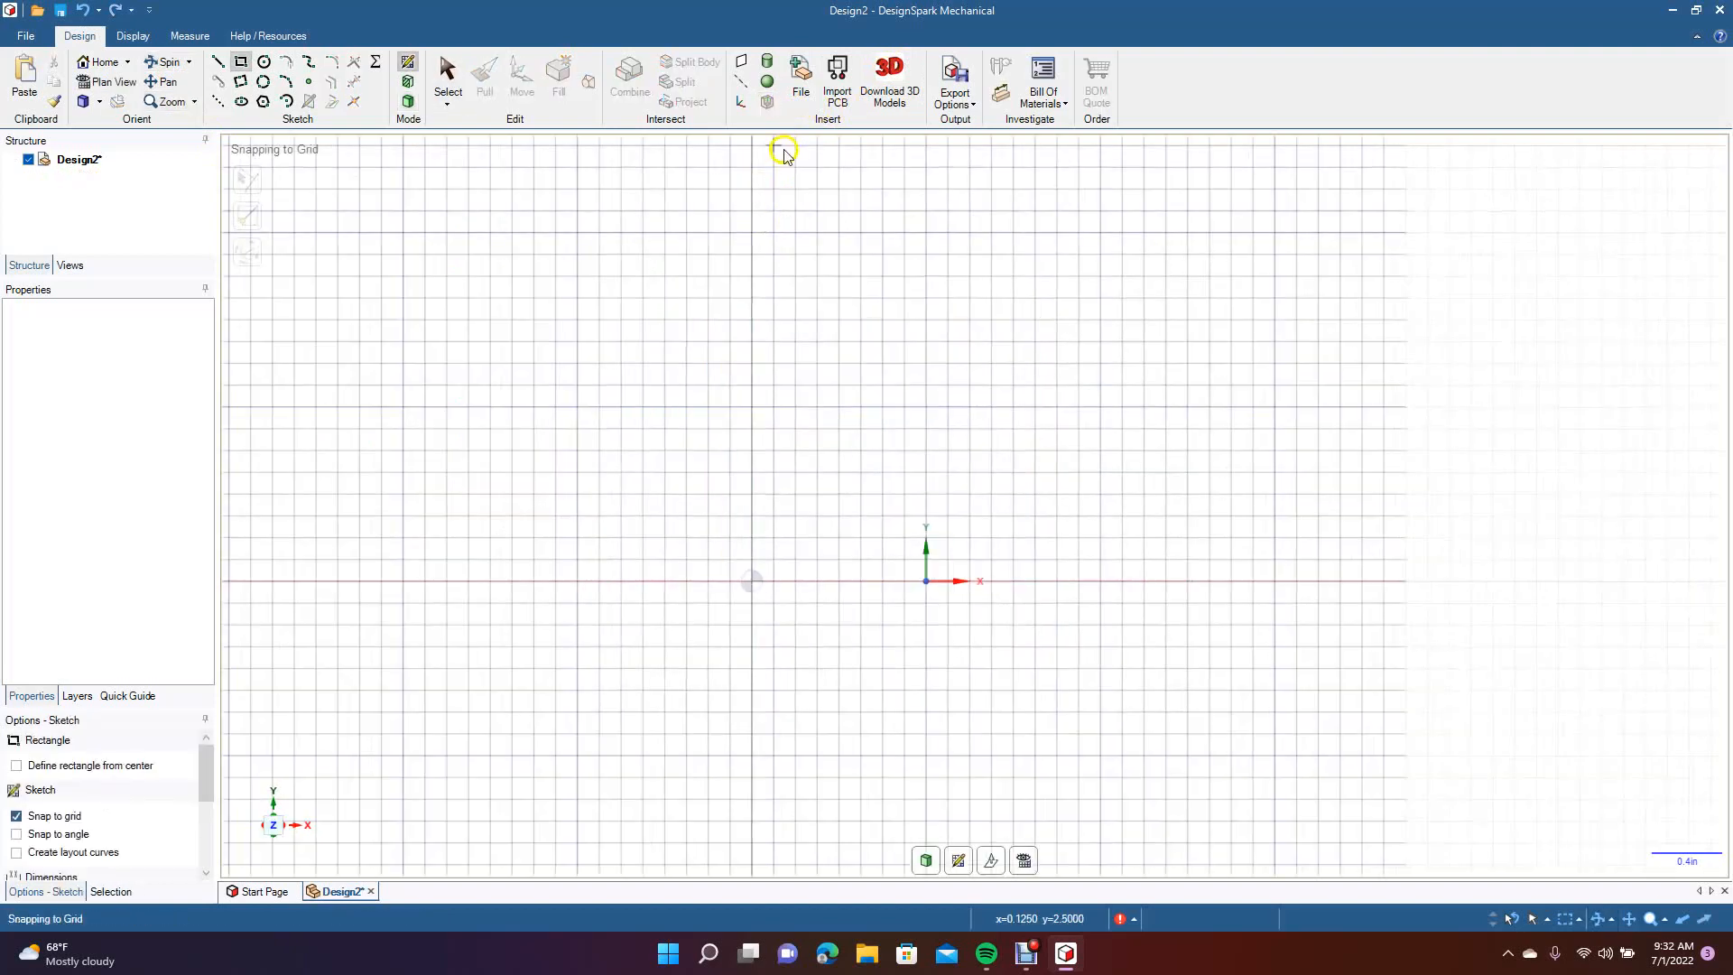
# Examine which file types can be inserted into the design, and close the file selection without inserting anything.
pyautogui.click(804, 81)
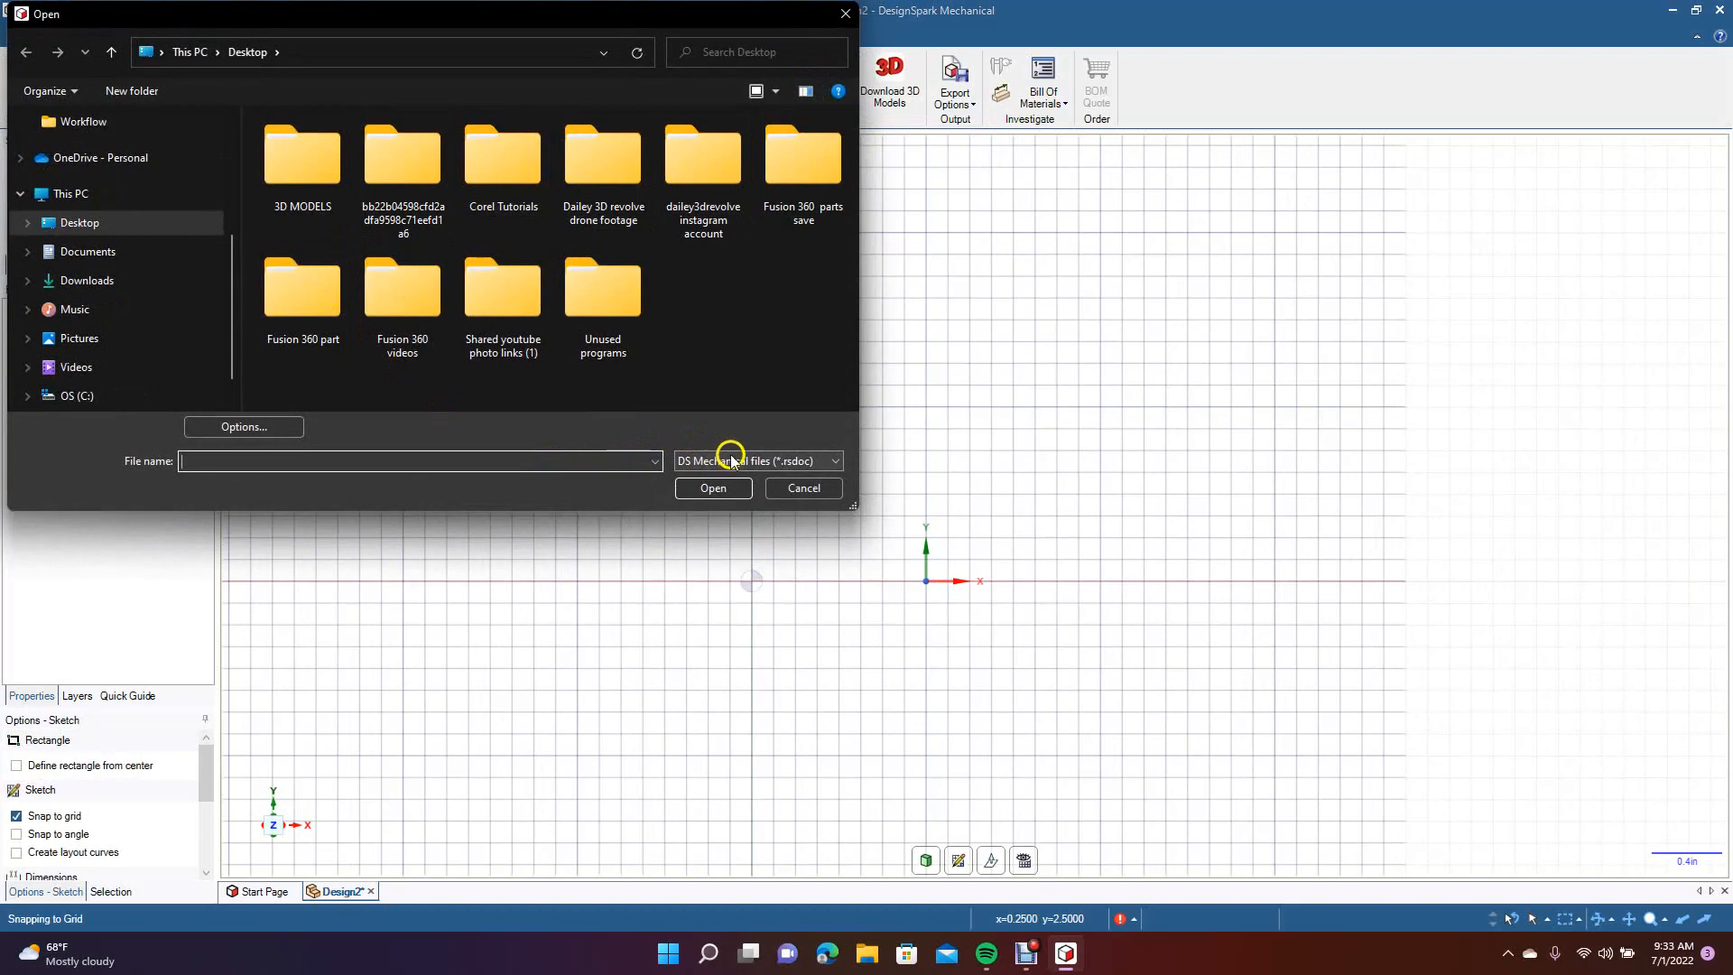
pyautogui.click(744, 460)
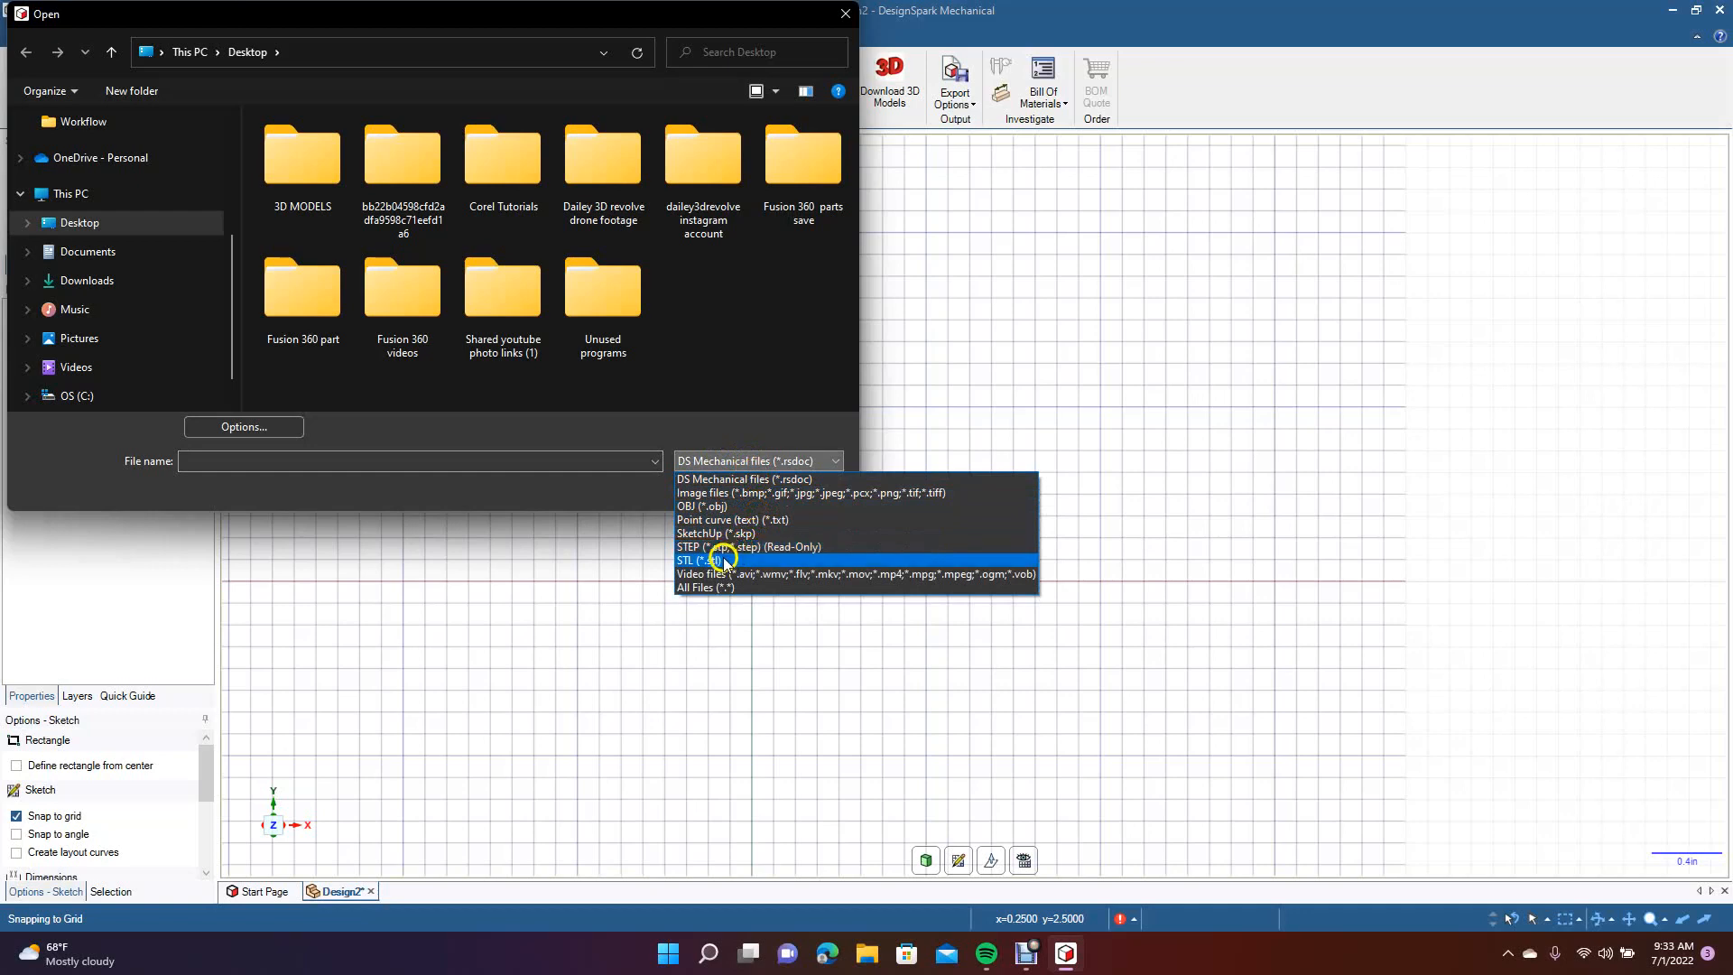
pyautogui.click(1021, 360)
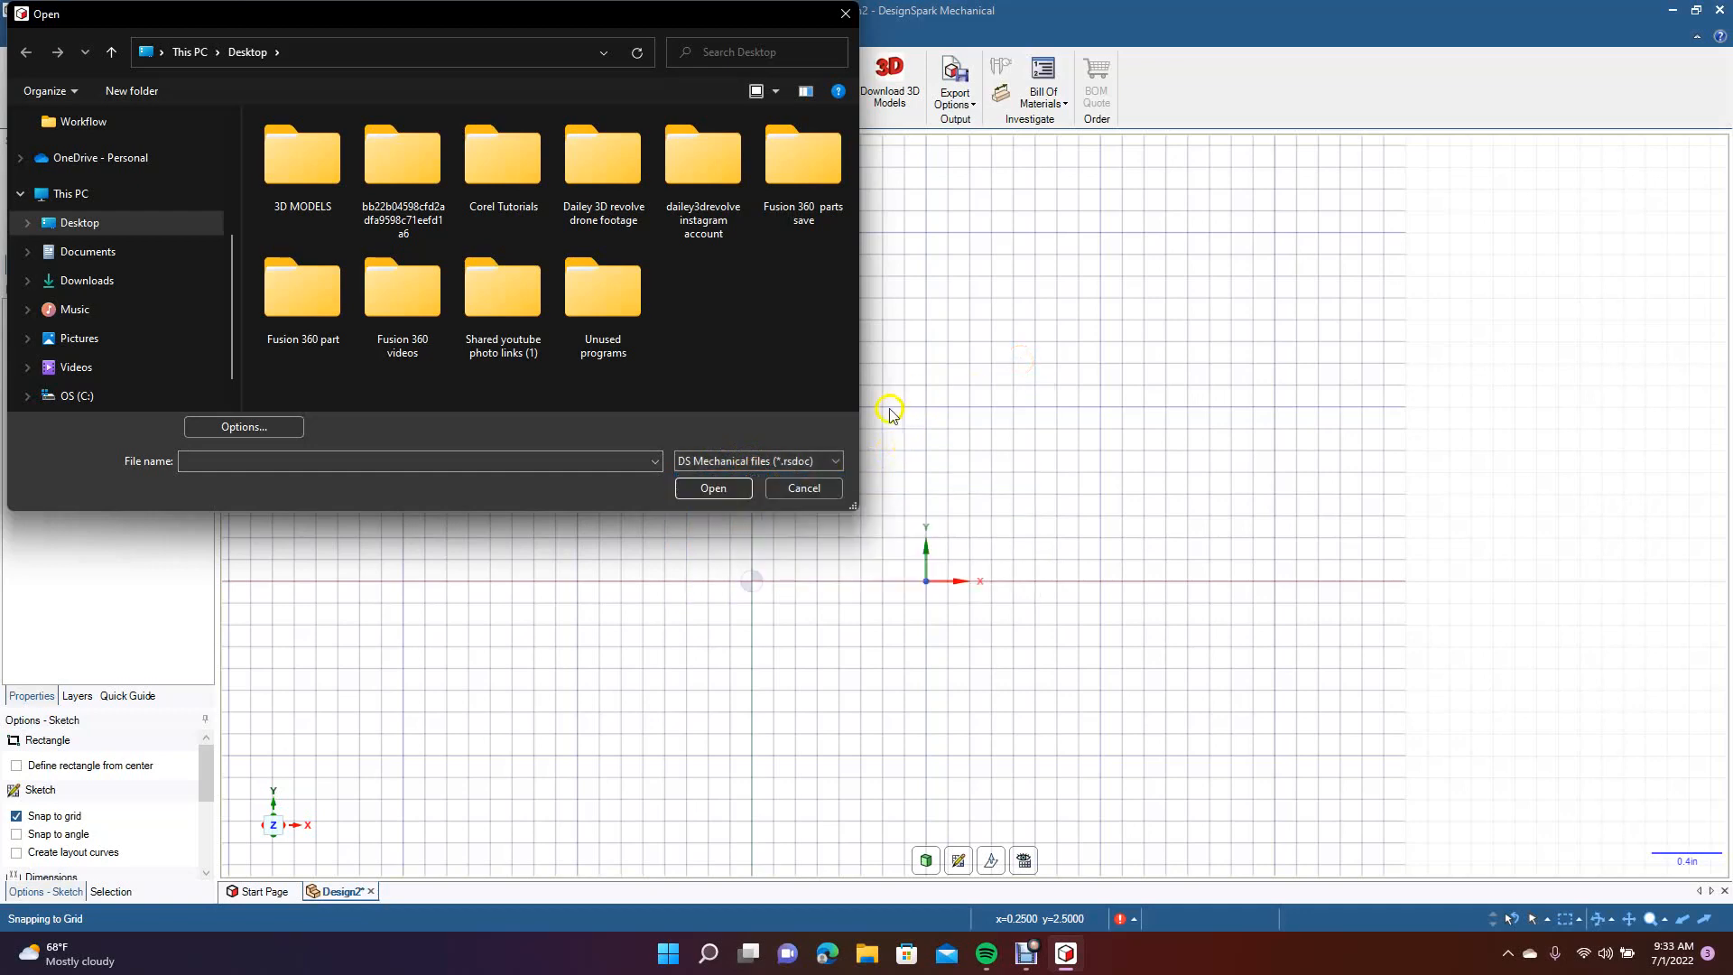
pyautogui.click(820, 483)
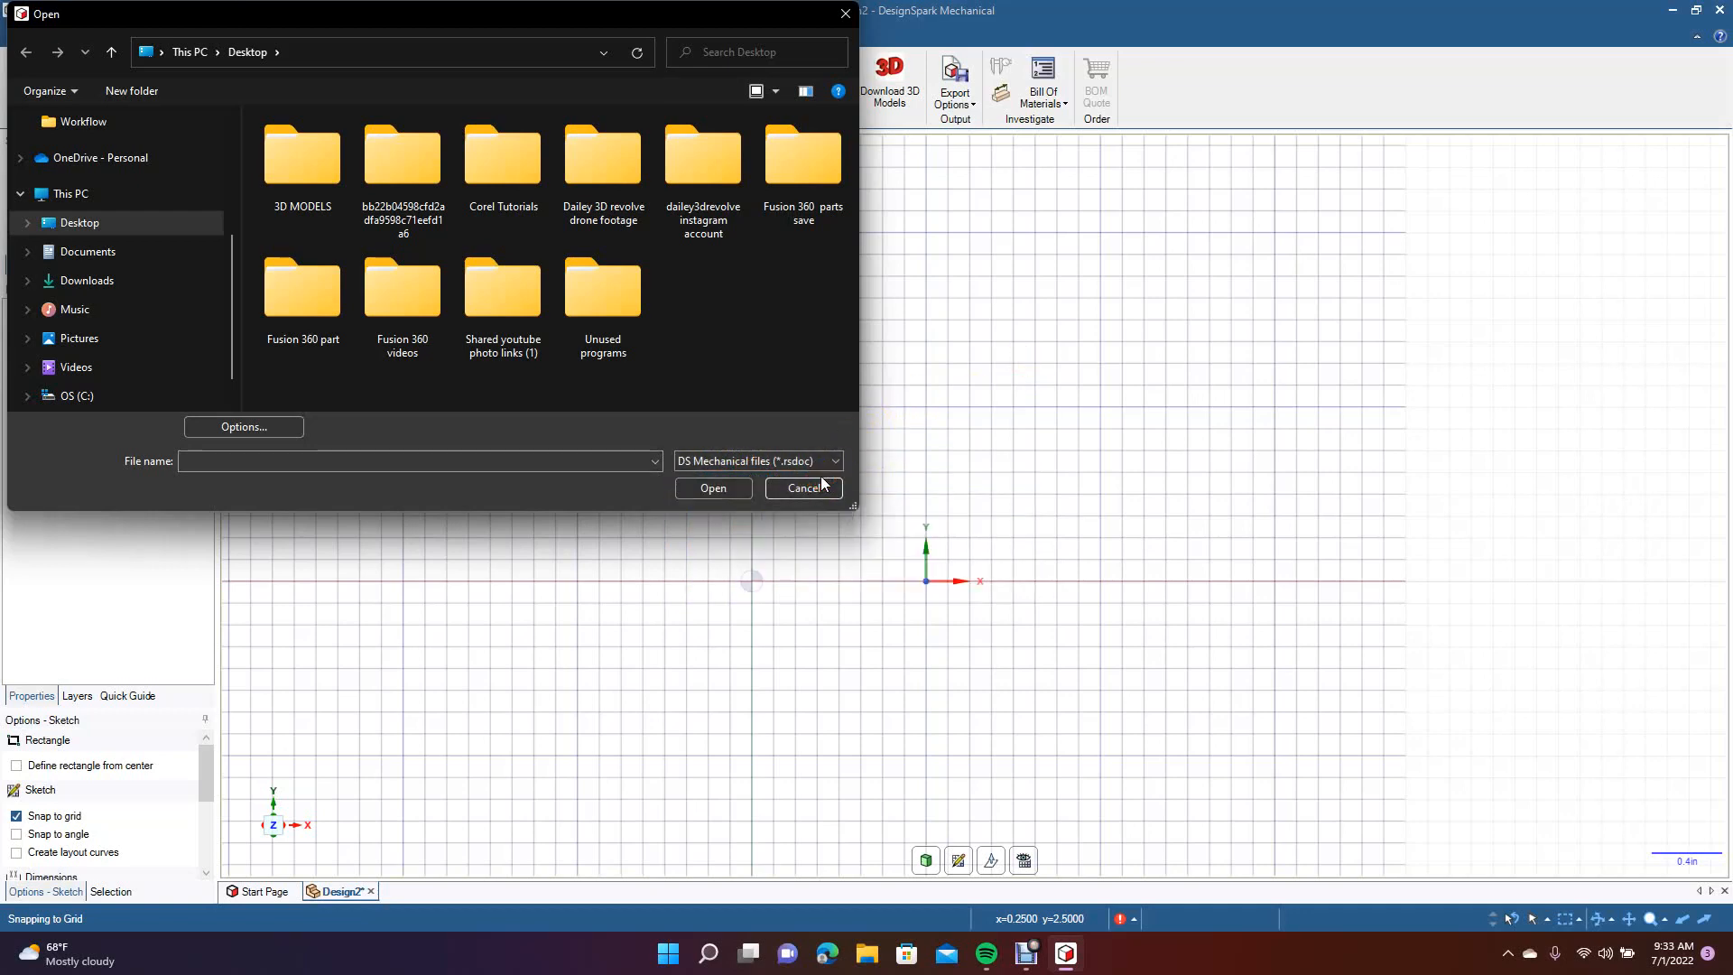
pyautogui.click(819, 482)
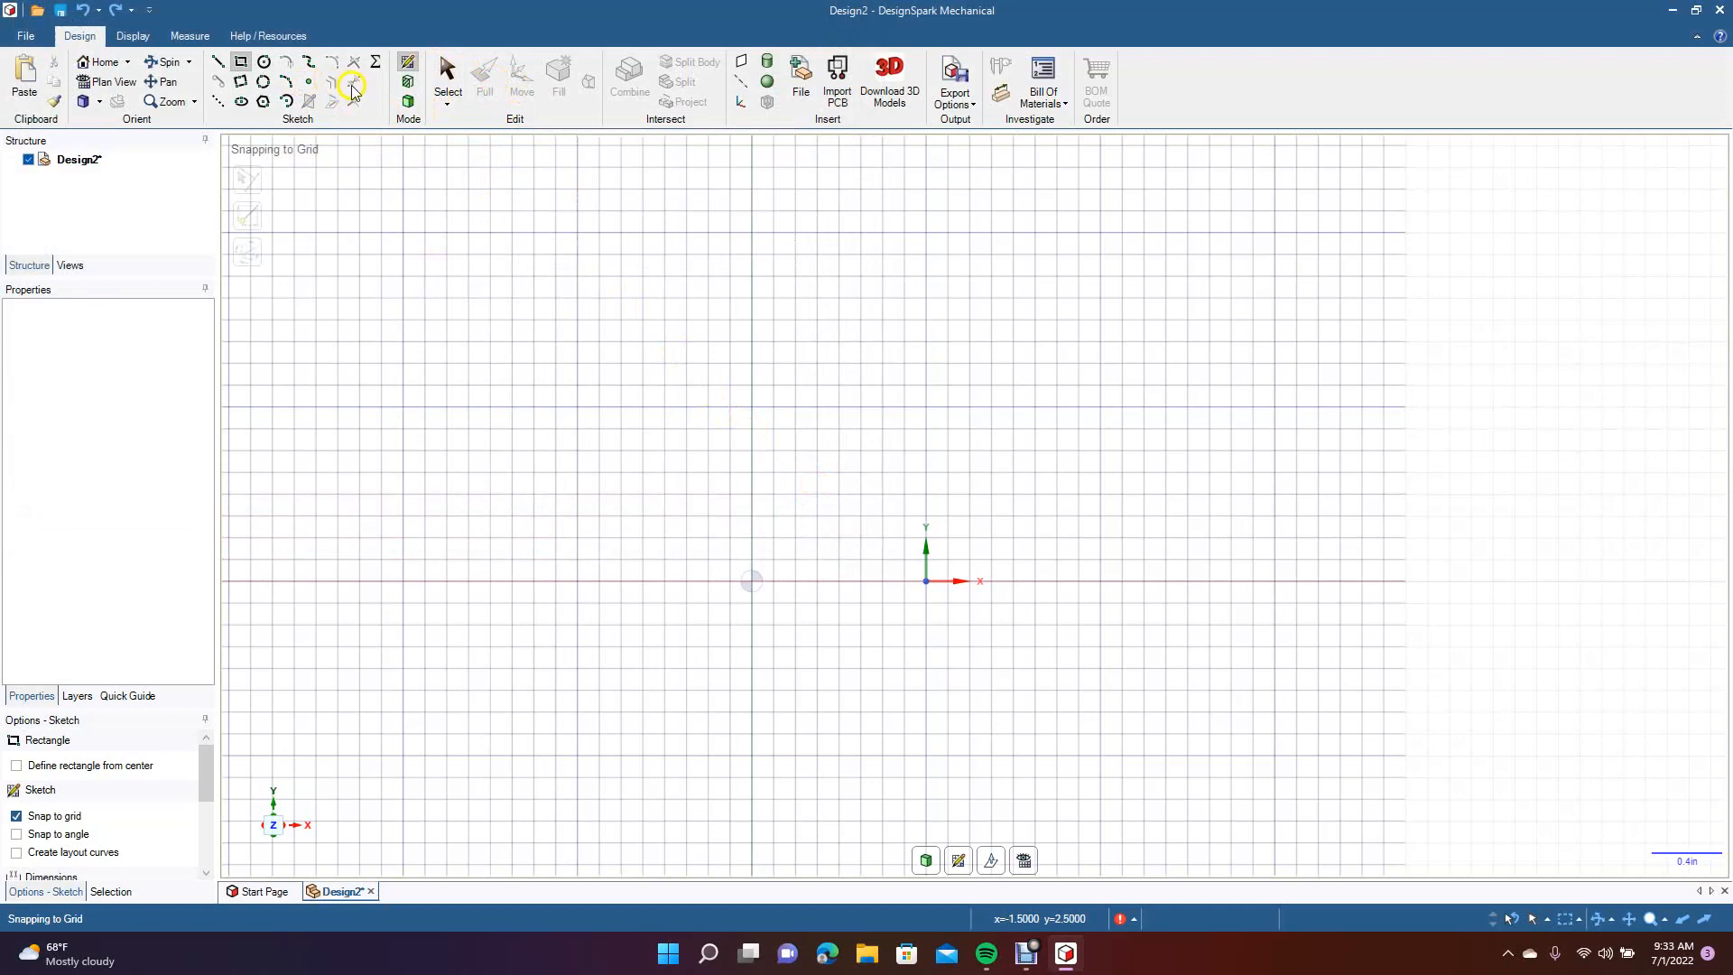
# Sketch a circle centred on the sketch's vertical axis, above the origin.
pyautogui.click(264, 62)
pyautogui.click(751, 428)
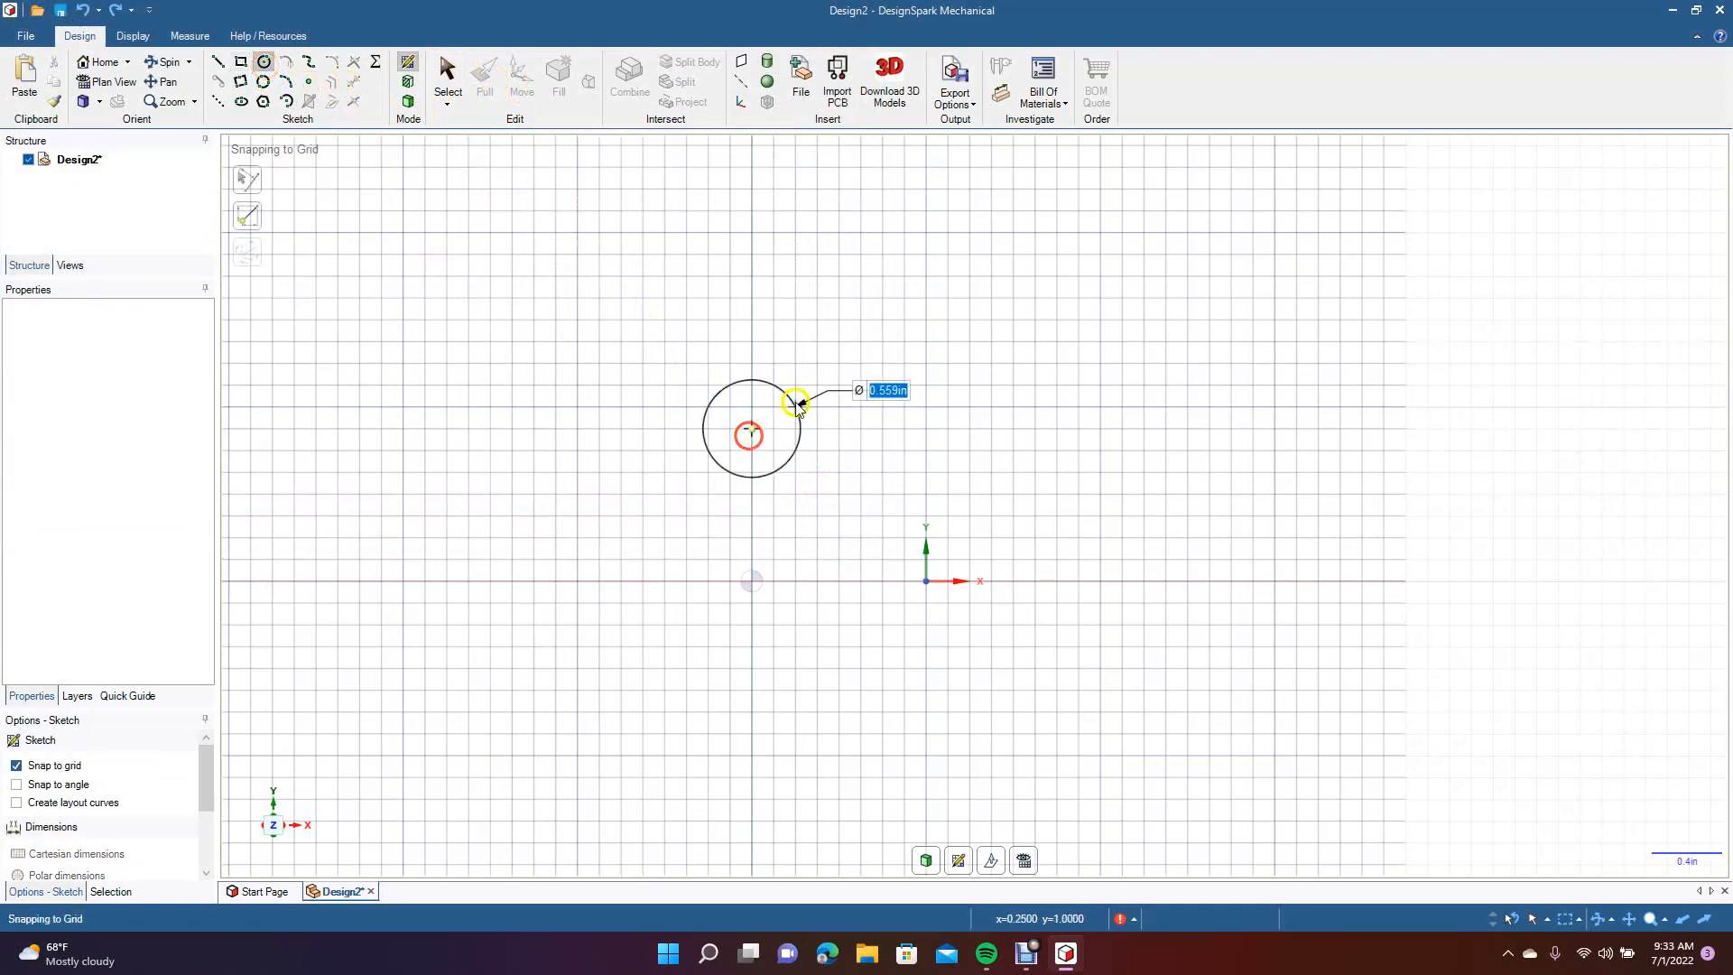
pyautogui.click(862, 391)
# Extrude the circular face towards the front with Pull to form a short solid cylinder.
pyautogui.click(165, 62)
pyautogui.moveTo(574, 361)
pyautogui.mouseDown()
pyautogui.moveTo(480, 372)
pyautogui.moveTo(481, 353)
pyautogui.mouseUp()
pyautogui.click(485, 74)
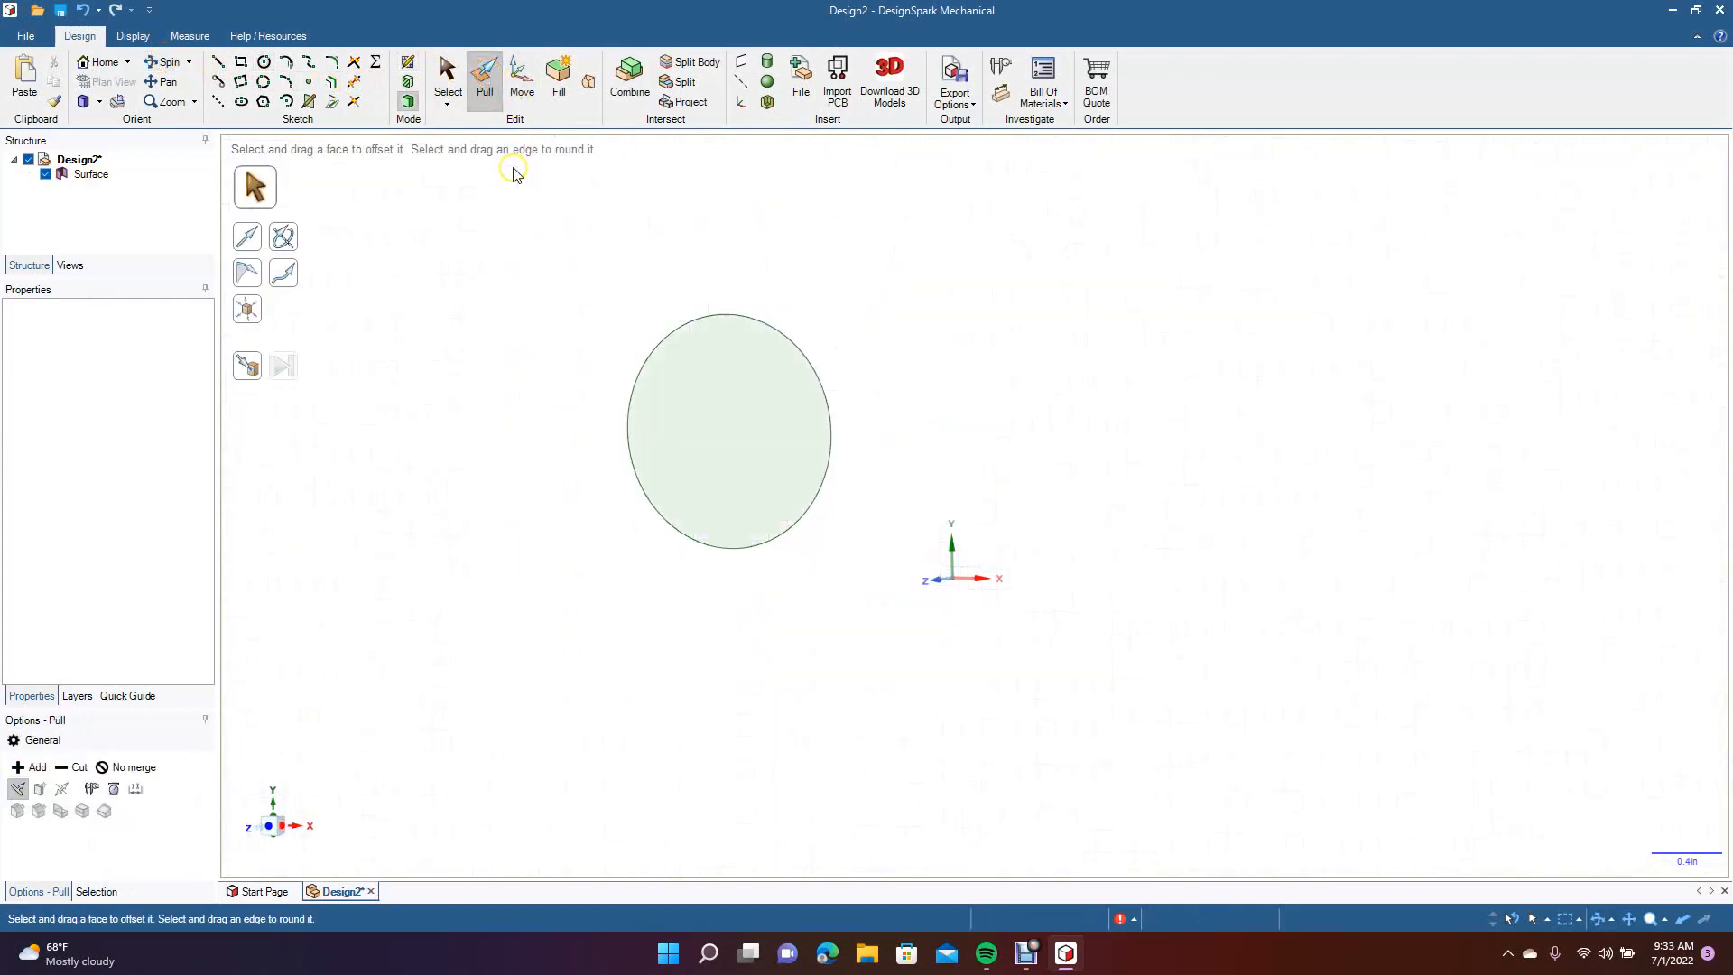
pyautogui.click(247, 242)
pyautogui.moveTo(735, 429); pyautogui.dragTo(651, 455)
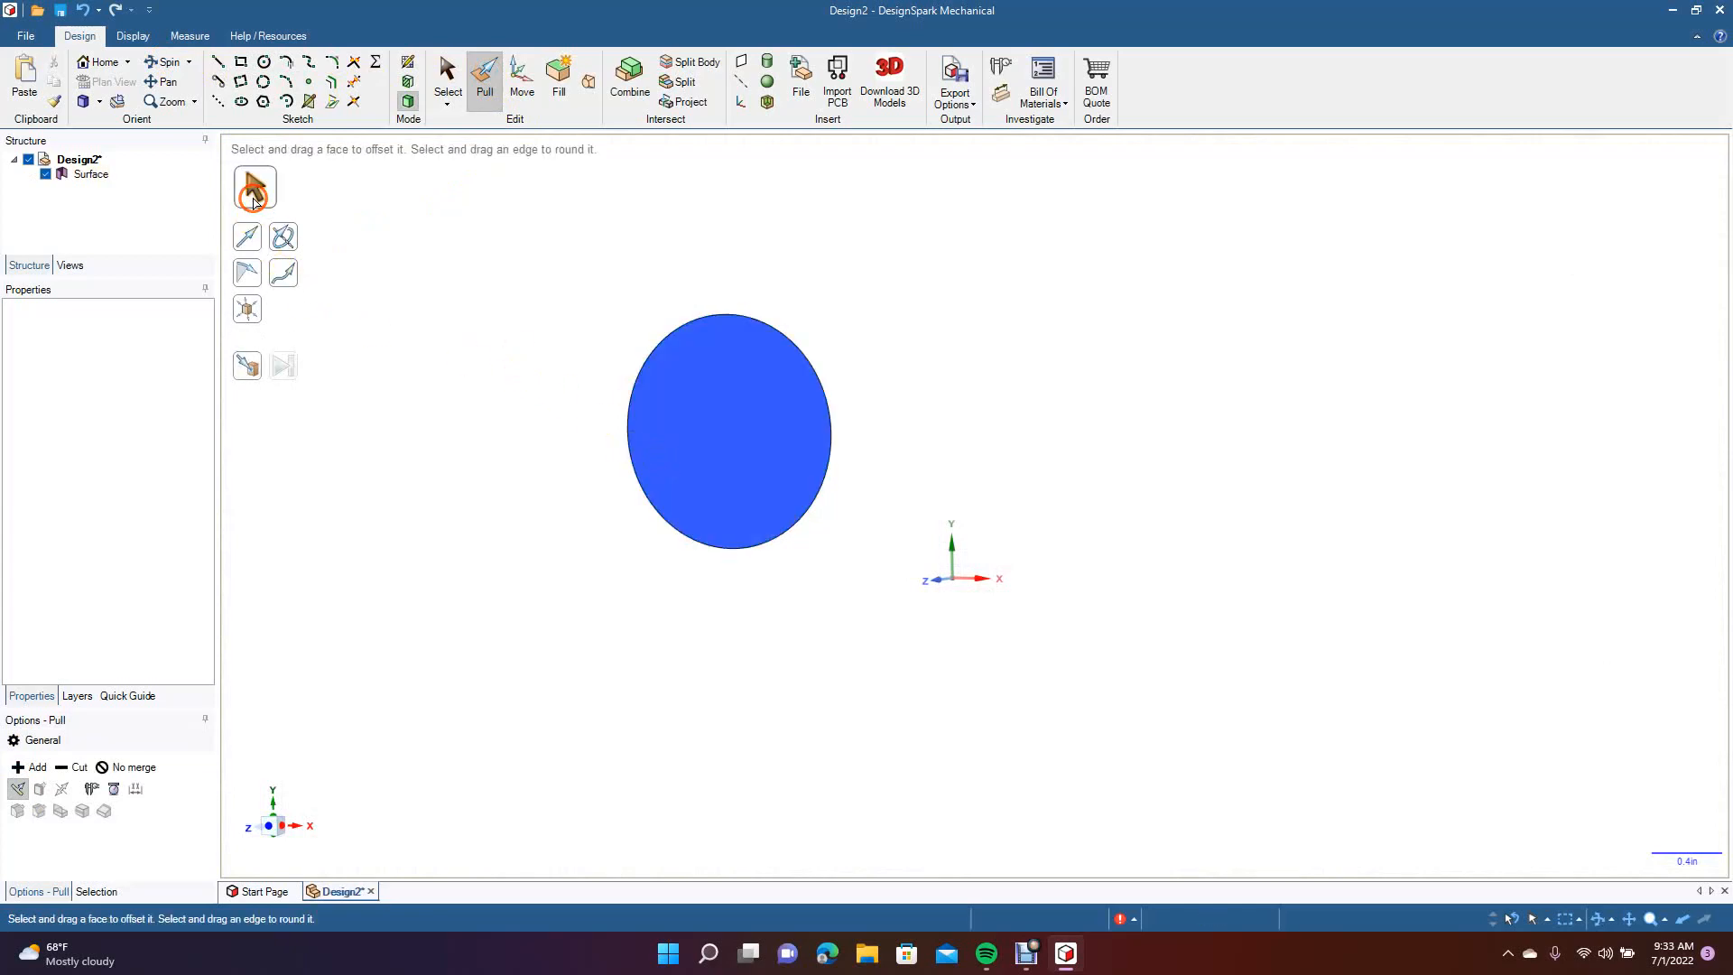
pyautogui.click(750, 337)
pyautogui.moveTo(753, 354); pyautogui.dragTo(693, 400)
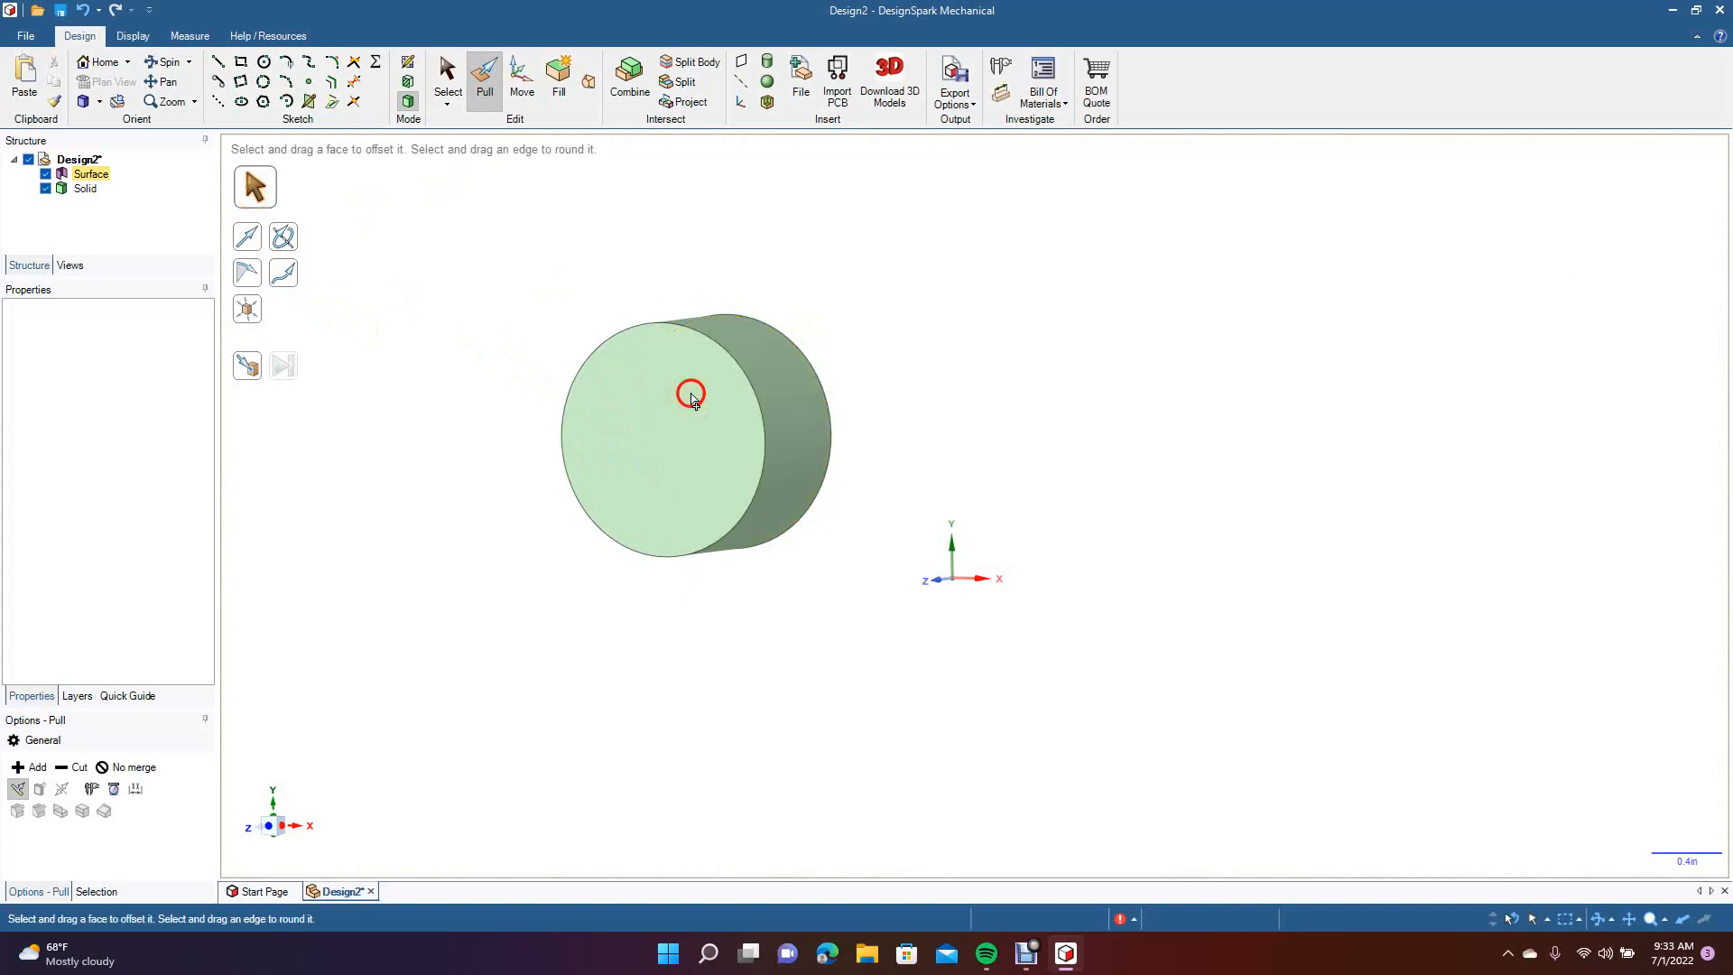
# Undo the cylinder extrusion and the circle so that the design is empty.
pyautogui.click(717, 592)
pyautogui.hotkey('ctrl', 'z')
pyautogui.hotkey('ctrl', 'z')
pyautogui.hotkey('ctrl', 'z')
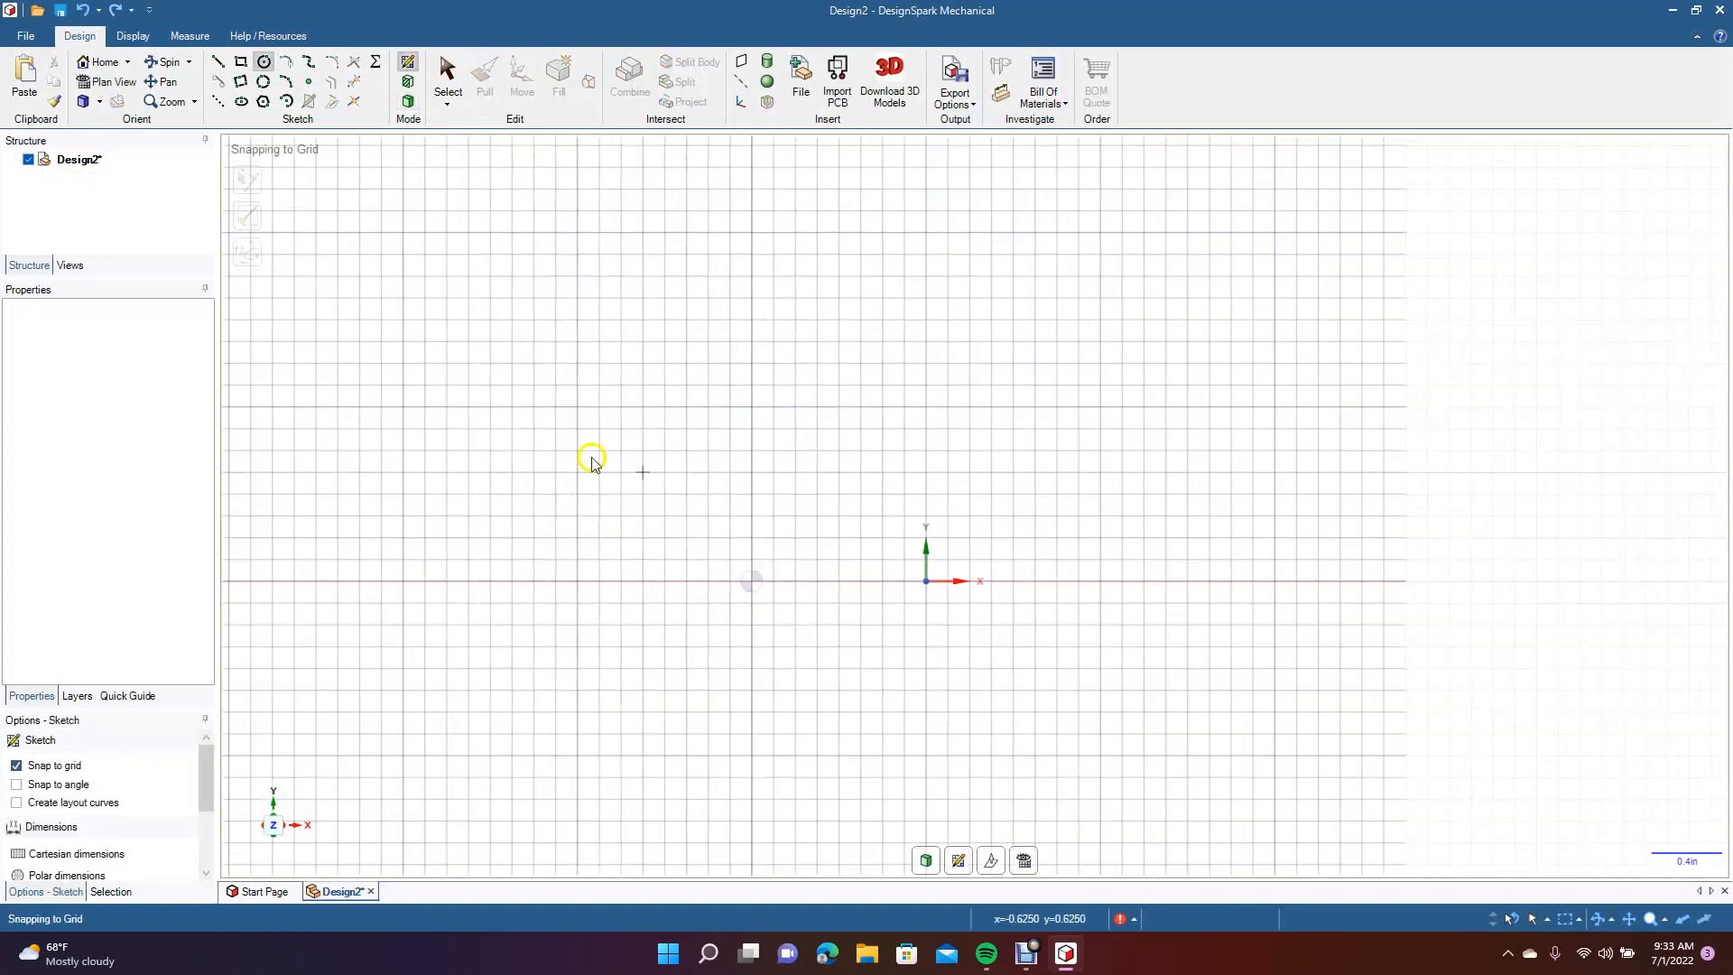
# Sketch a closed, stepped half-profile of connected straight lines with its long straight edge on the vertical axis.
pyautogui.click(217, 61)
pyautogui.click(752, 253)
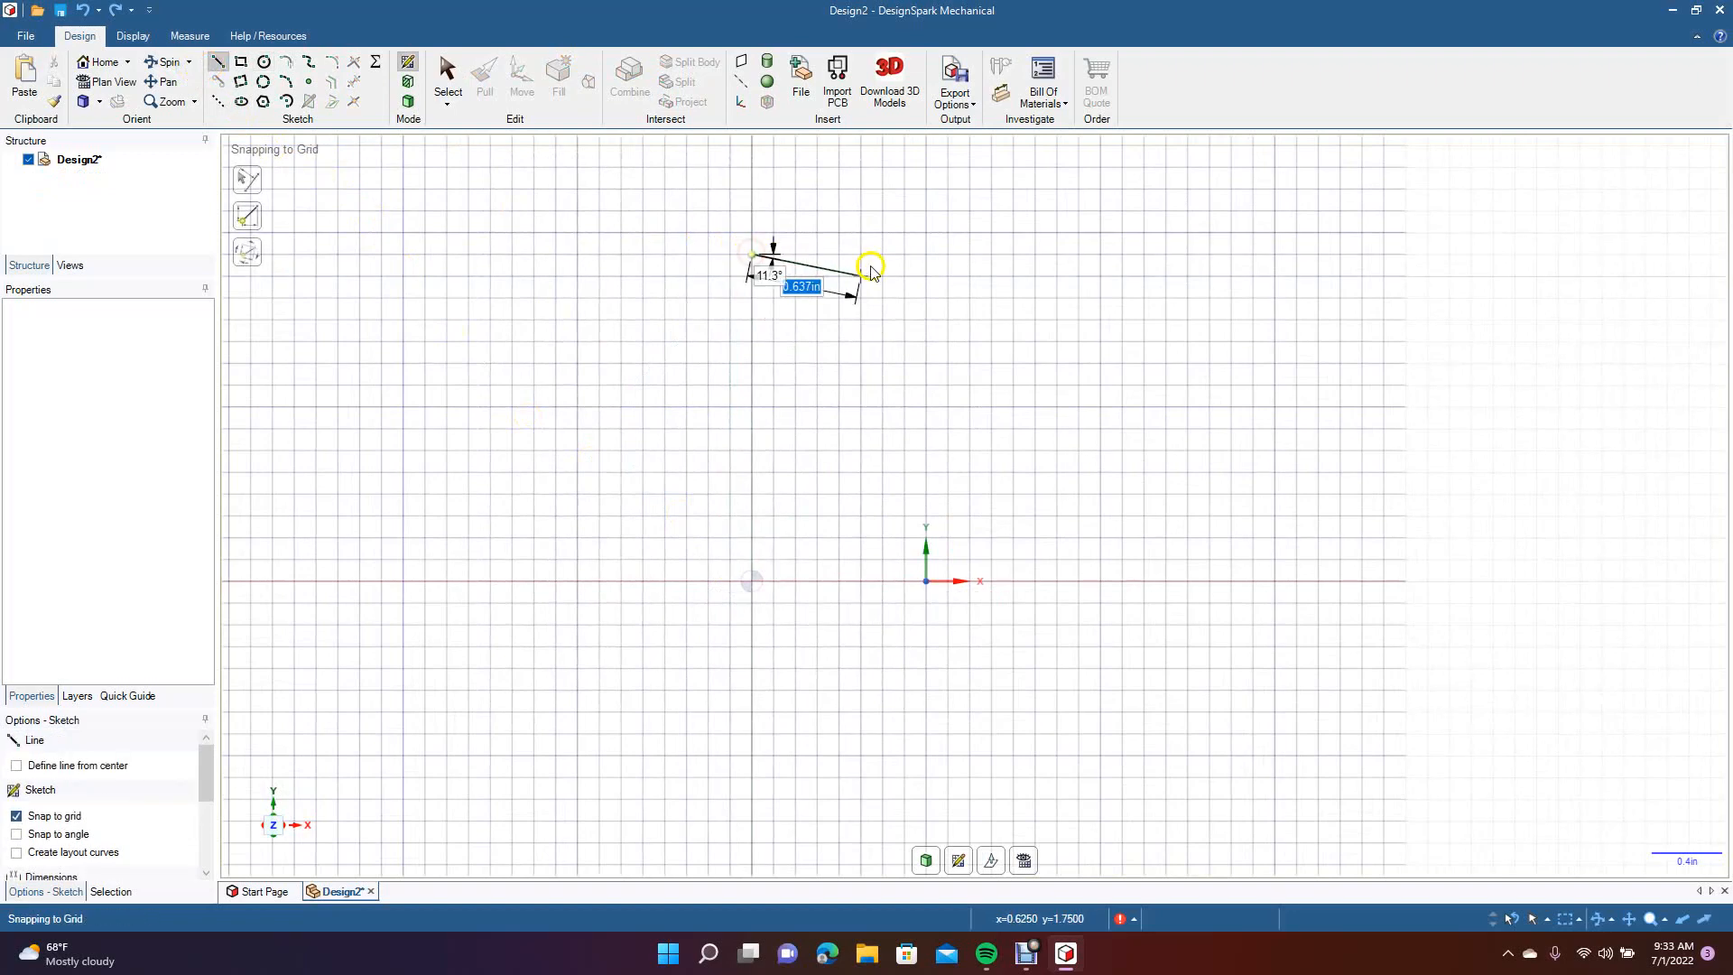
pyautogui.click(881, 275)
pyautogui.click(925, 341)
pyautogui.click(837, 342)
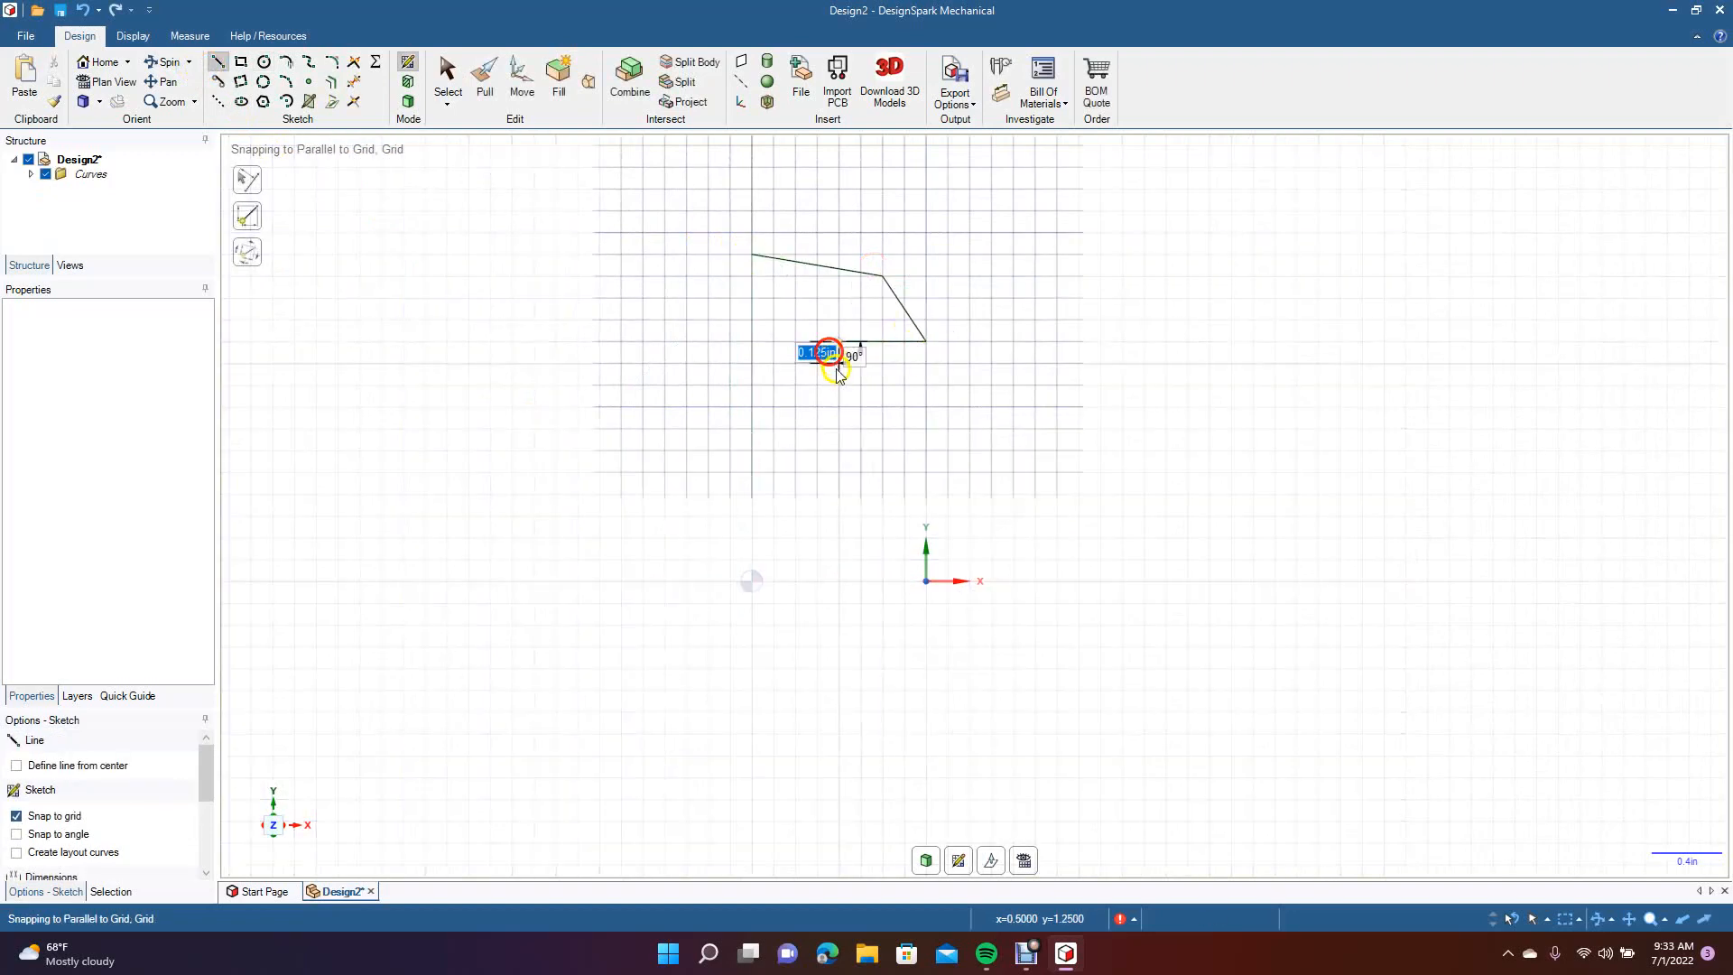
pyautogui.click(838, 451)
pyautogui.click(883, 471)
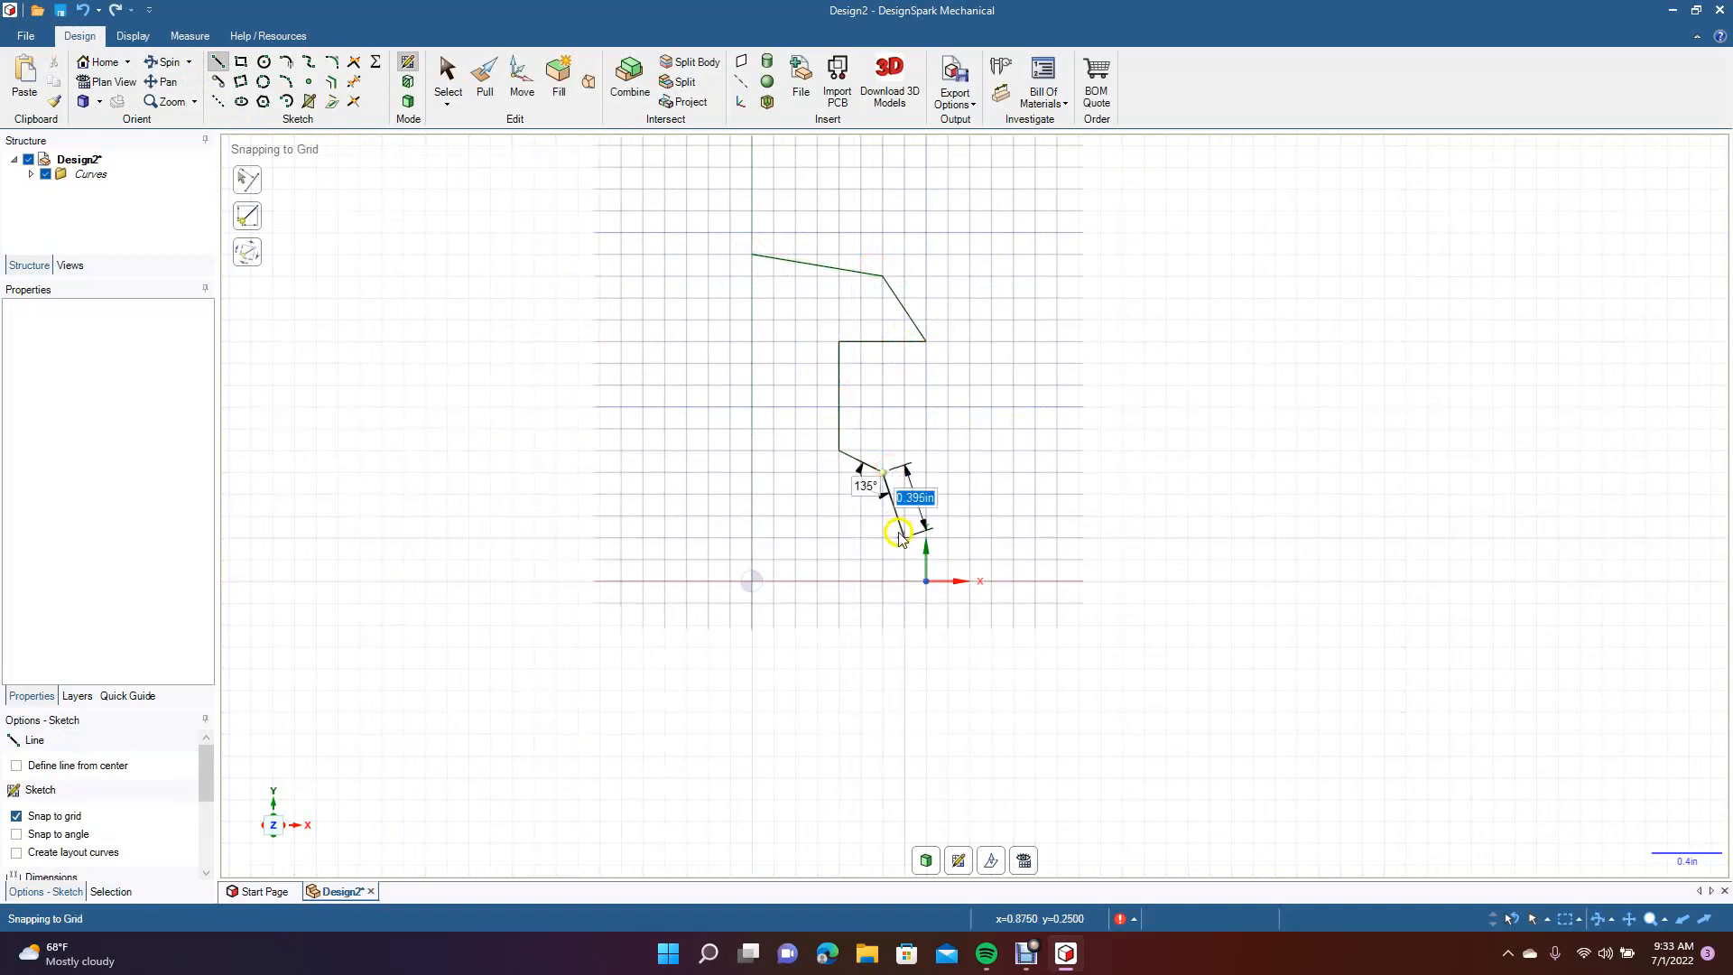
pyautogui.click(883, 560)
pyautogui.click(794, 559)
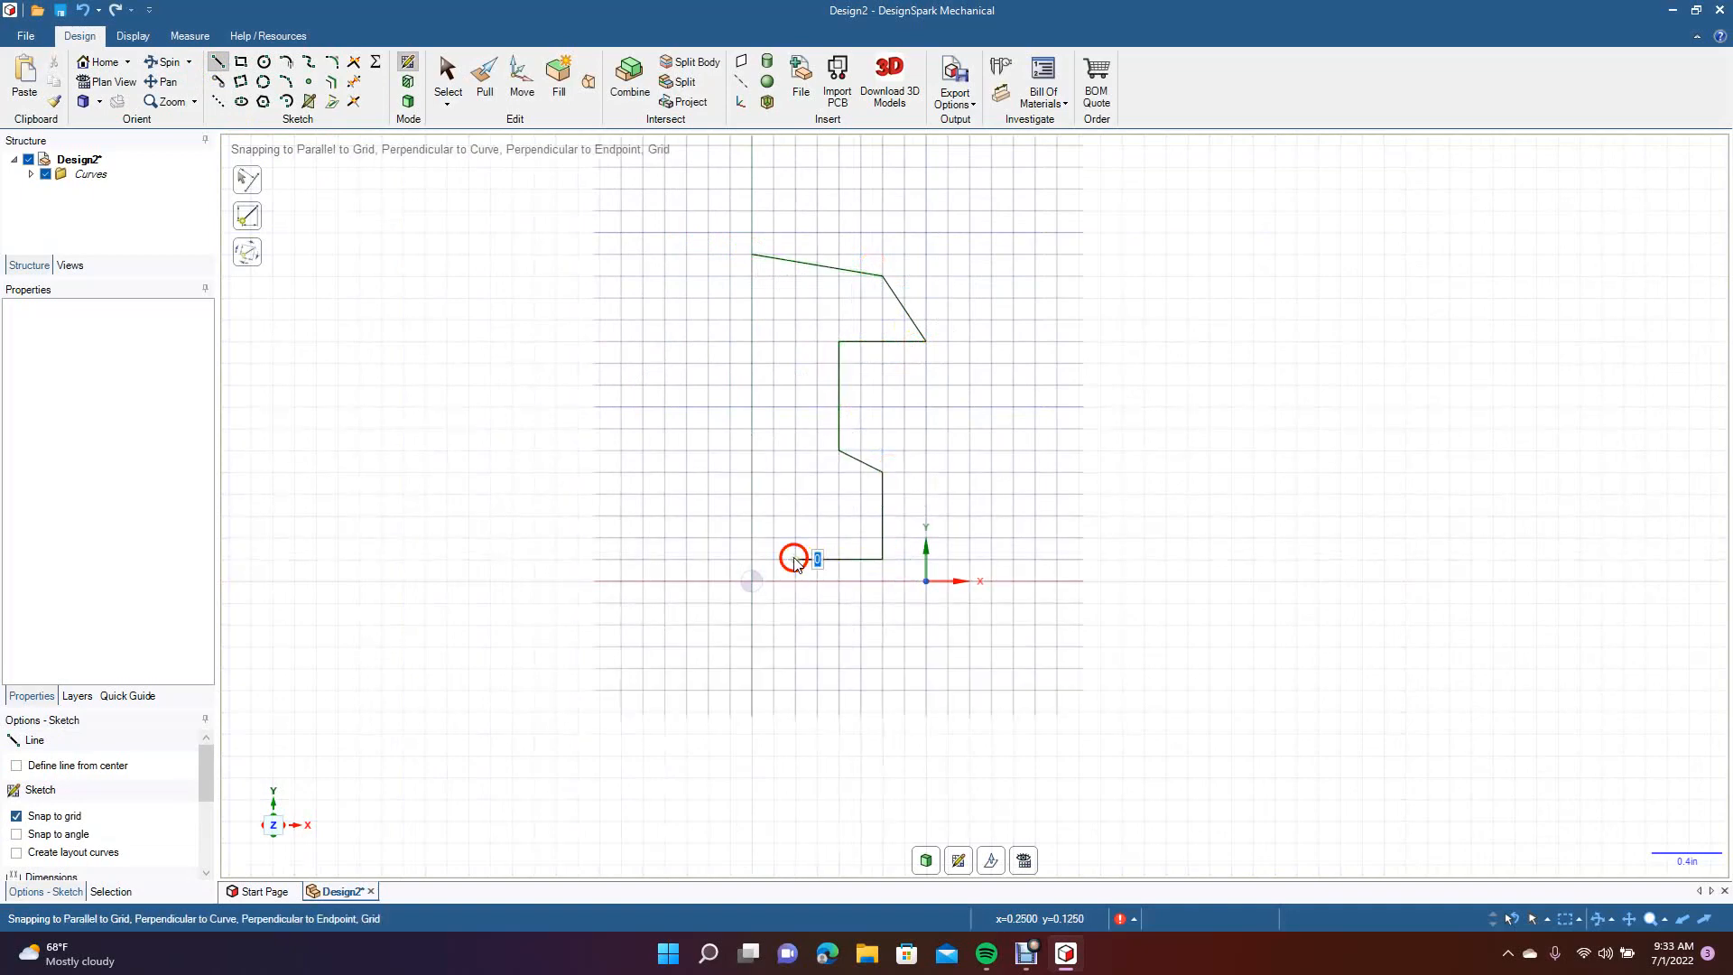
pyautogui.click(795, 668)
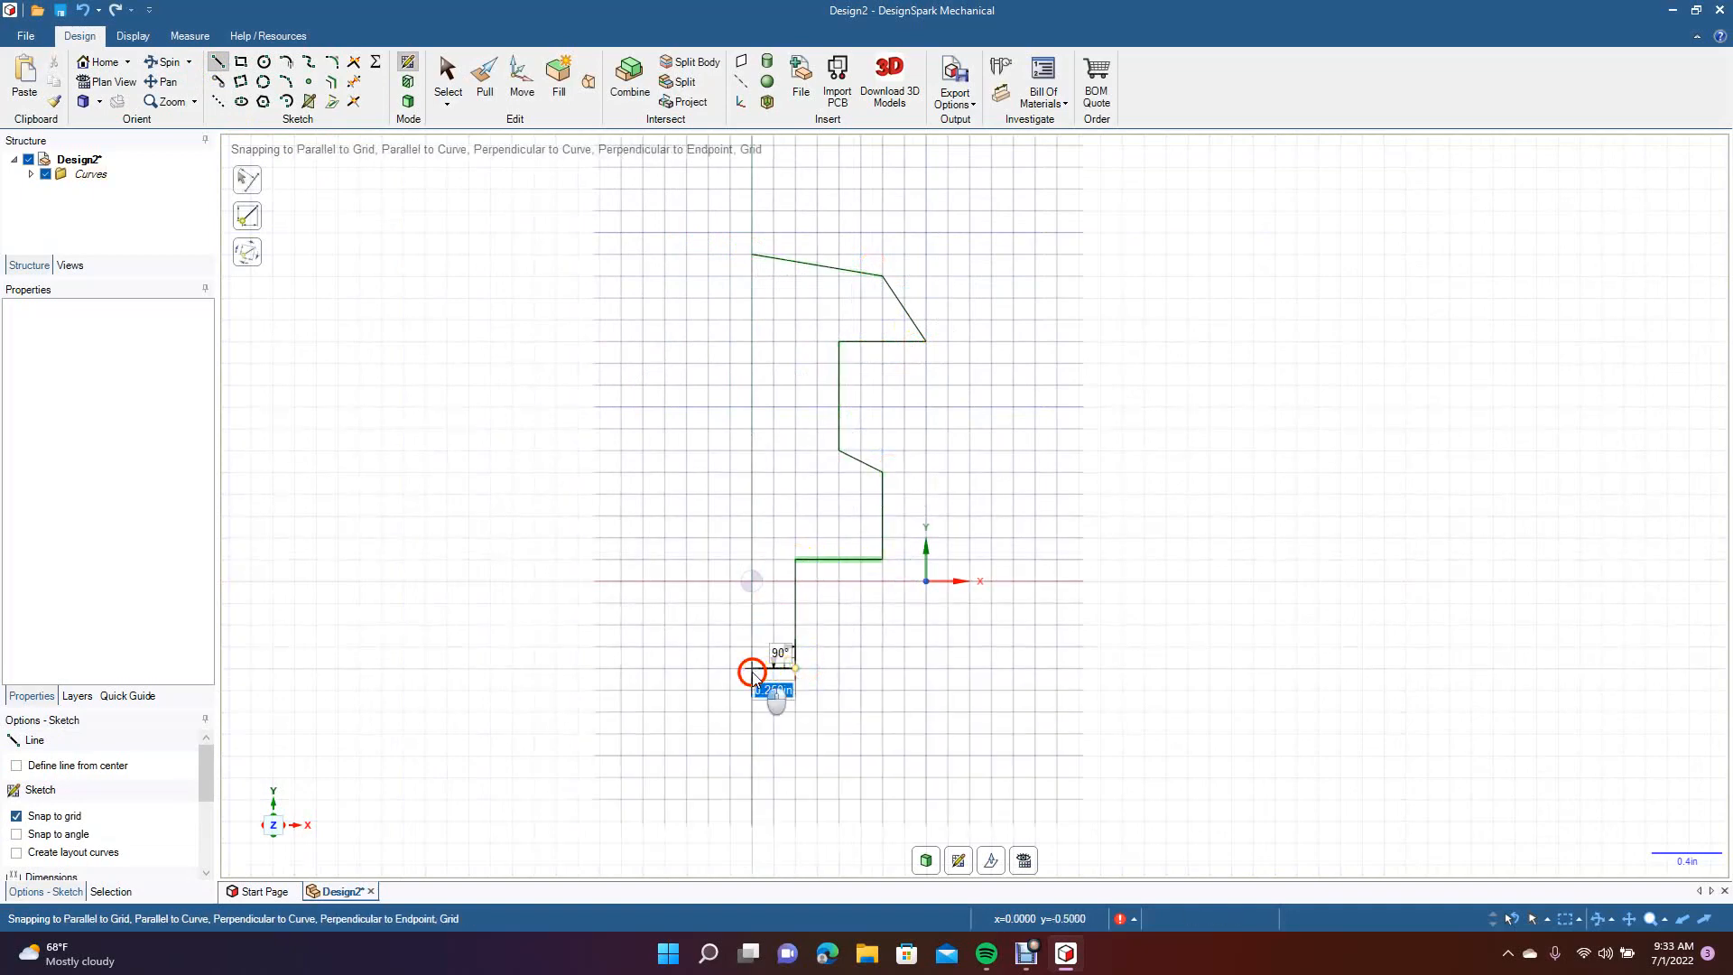
pyautogui.click(752, 668)
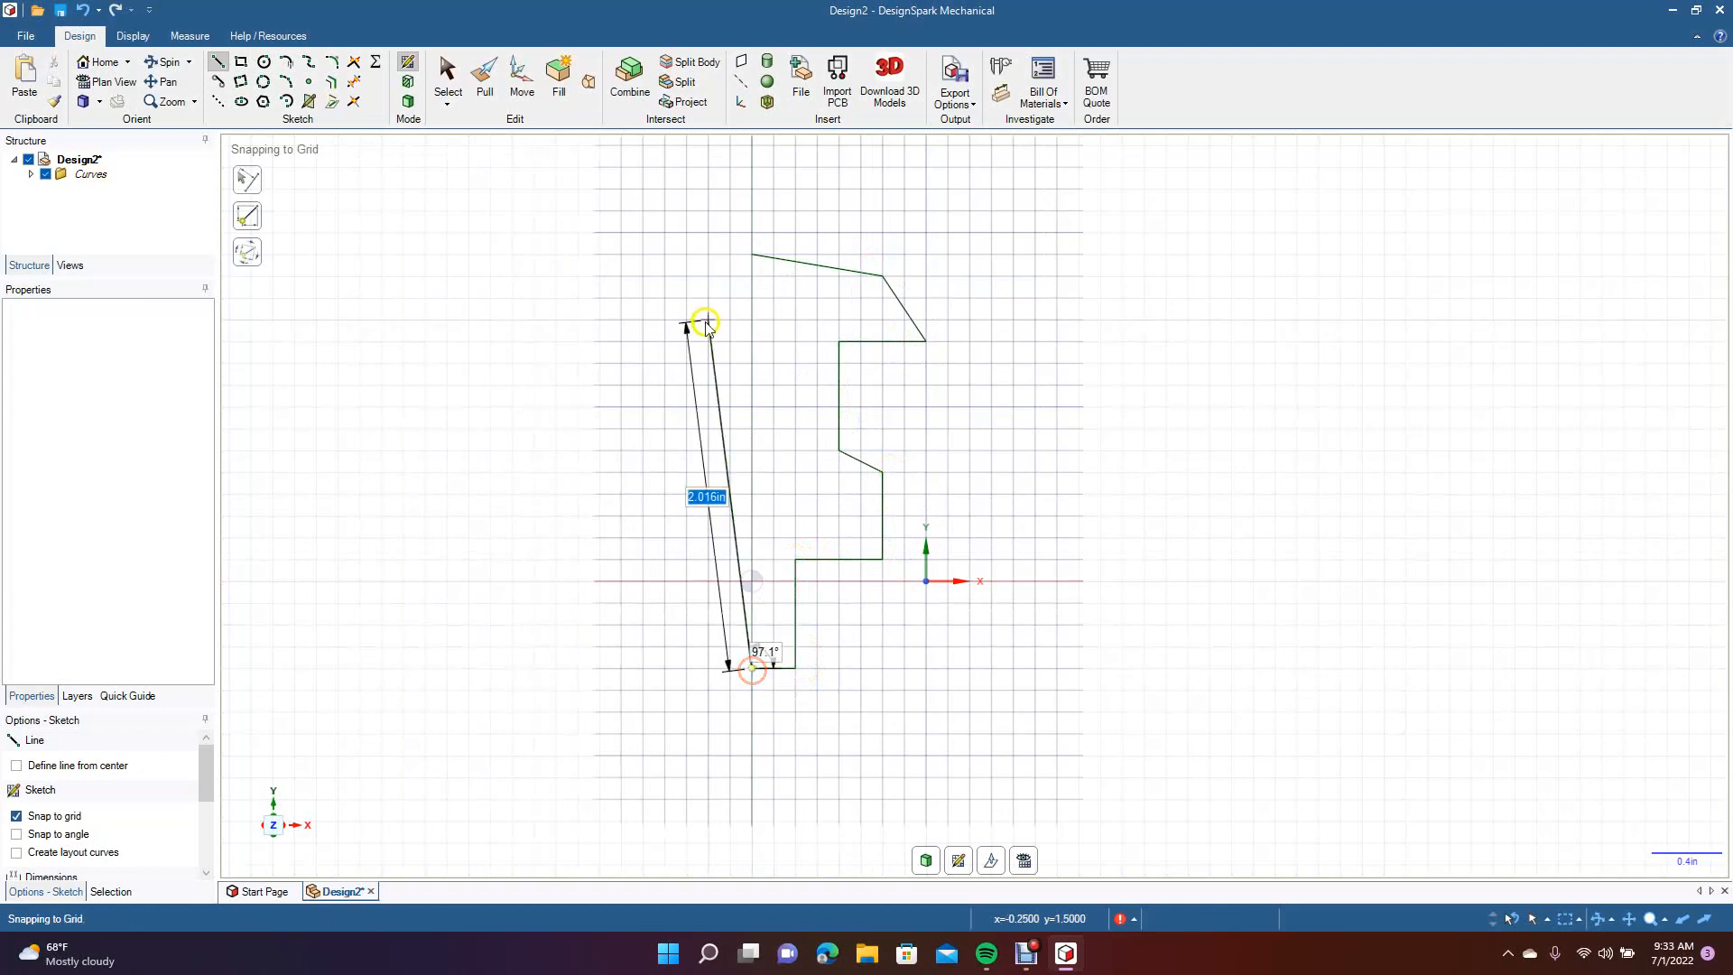
pyautogui.click(756, 256)
# Revolve the profile face fully around its long vertical edge to create a stepped round solid.
pyautogui.click(496, 81)
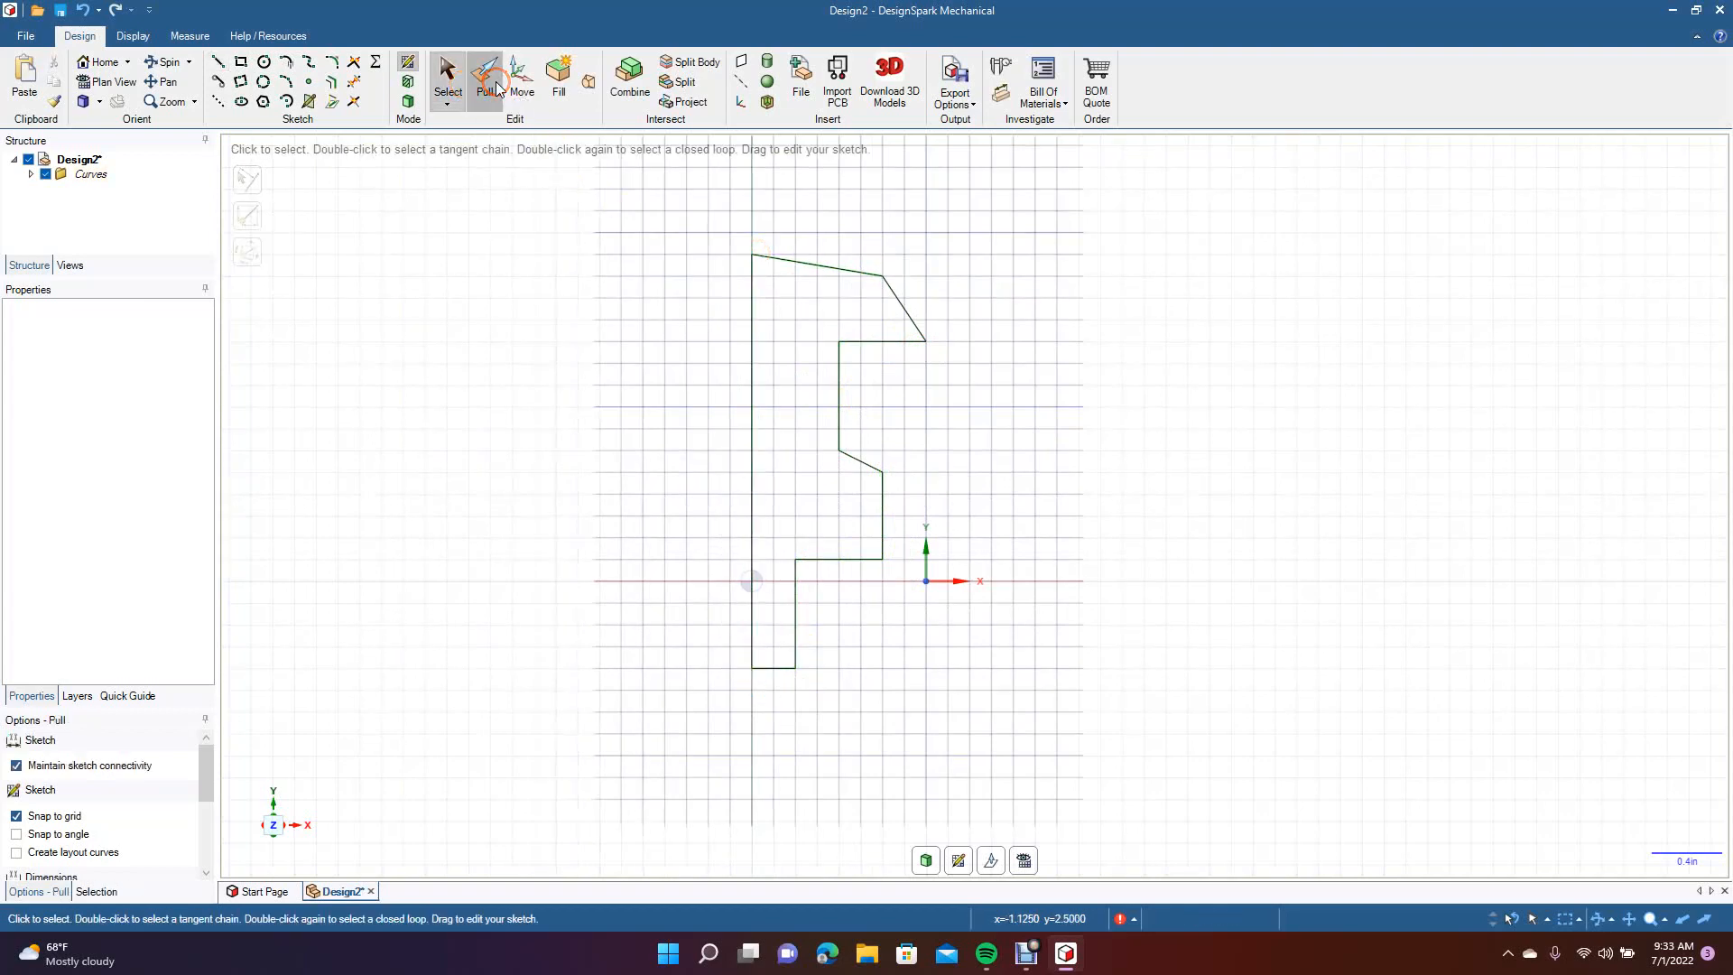
pyautogui.click(798, 337)
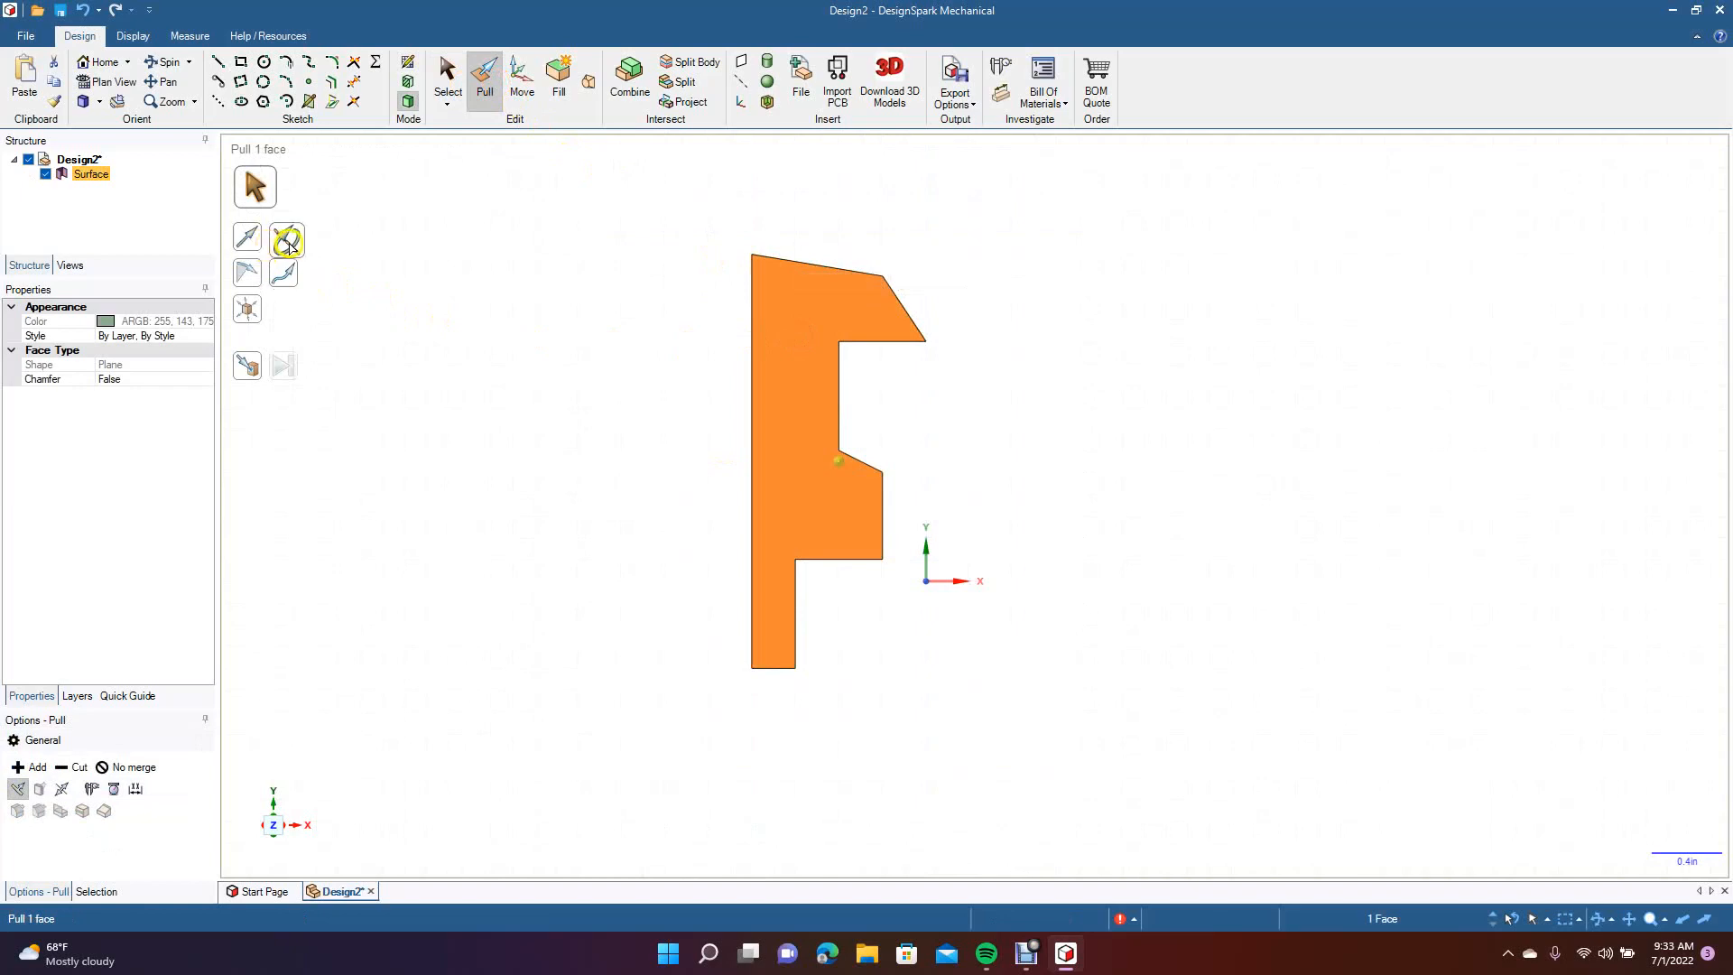
pyautogui.click(287, 241)
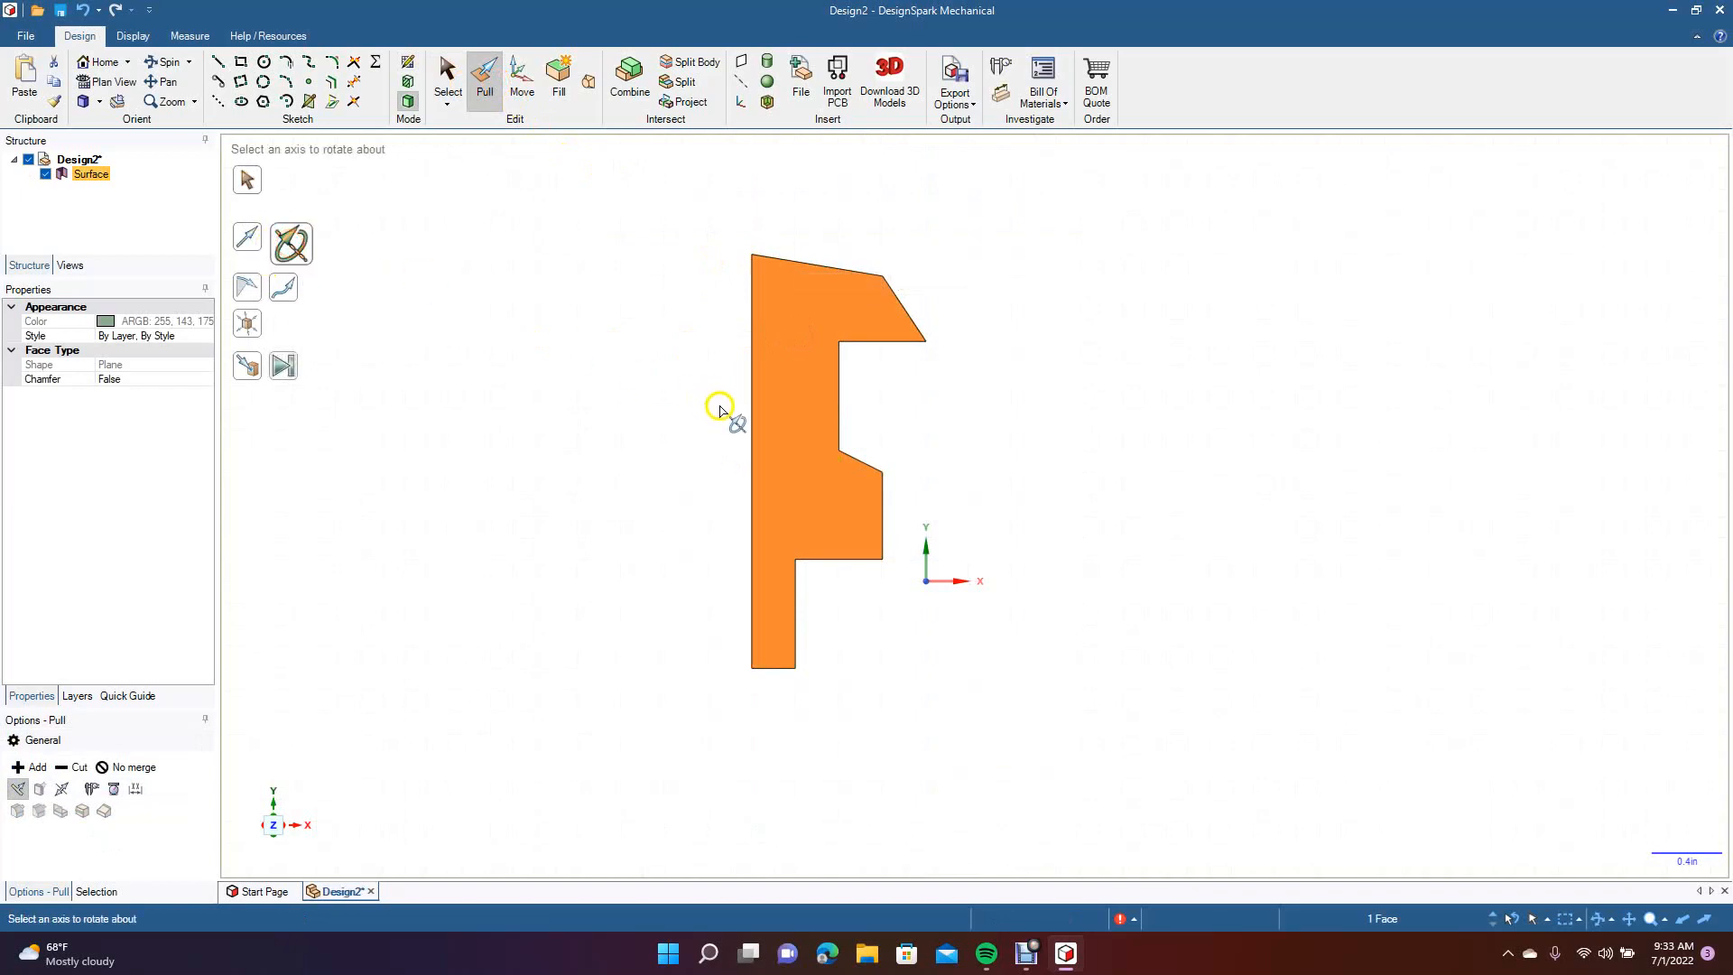
pyautogui.click(752, 435)
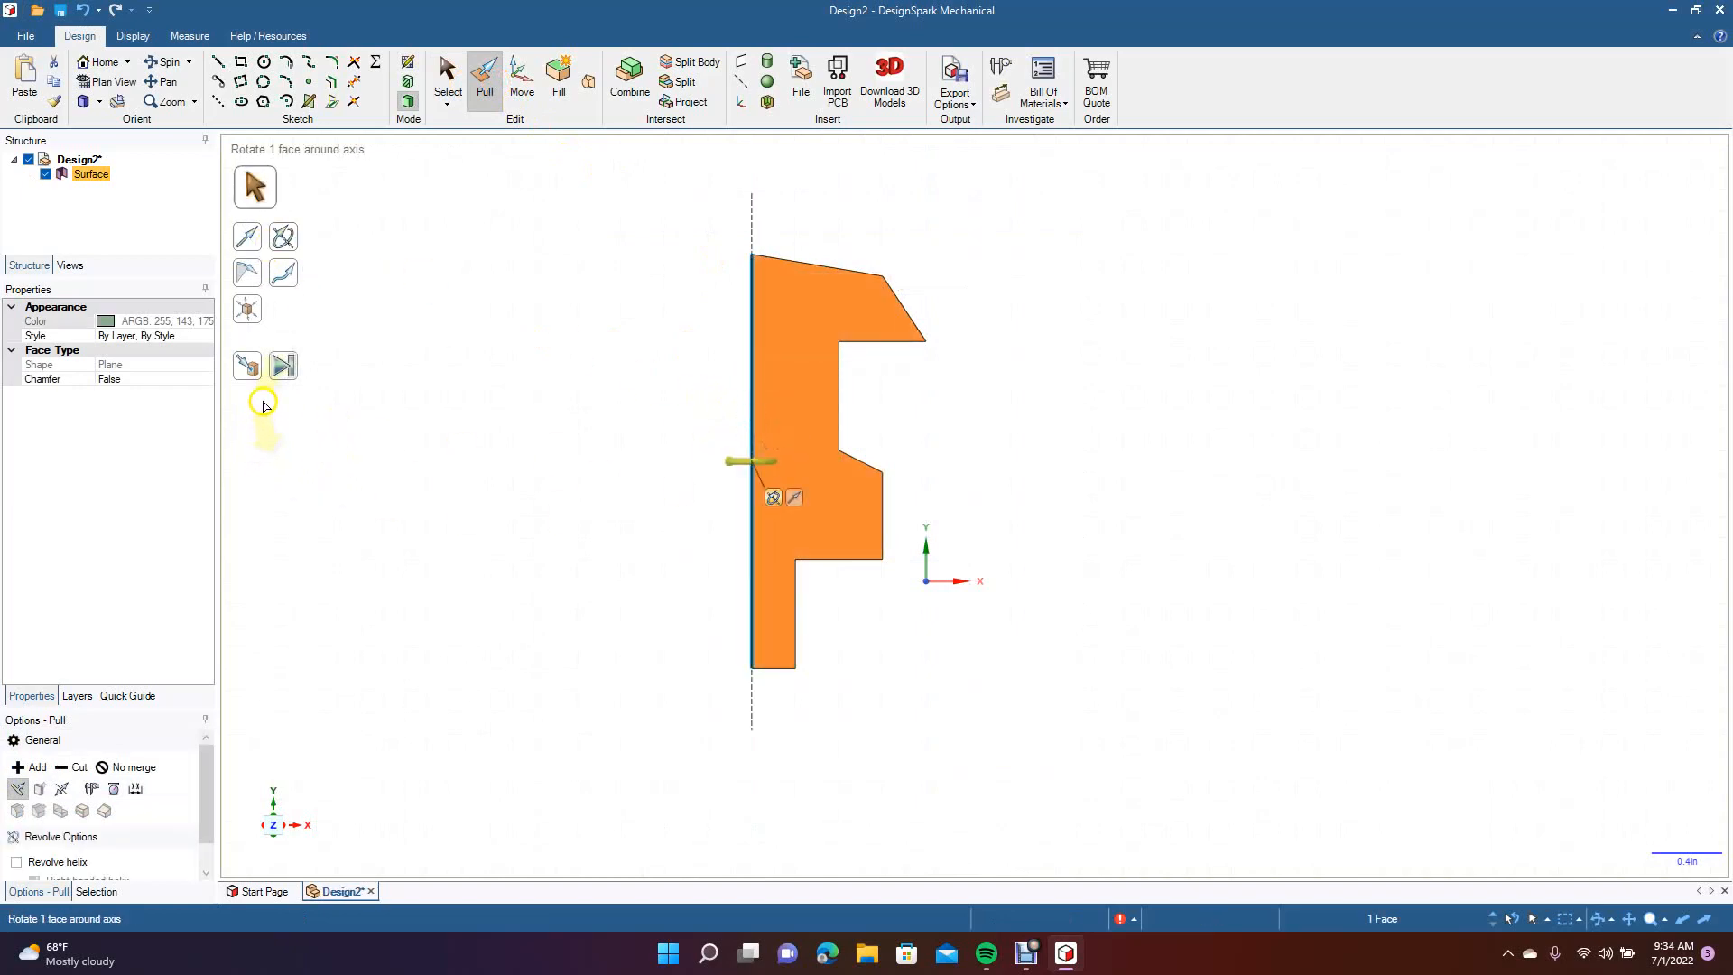
pyautogui.click(284, 365)
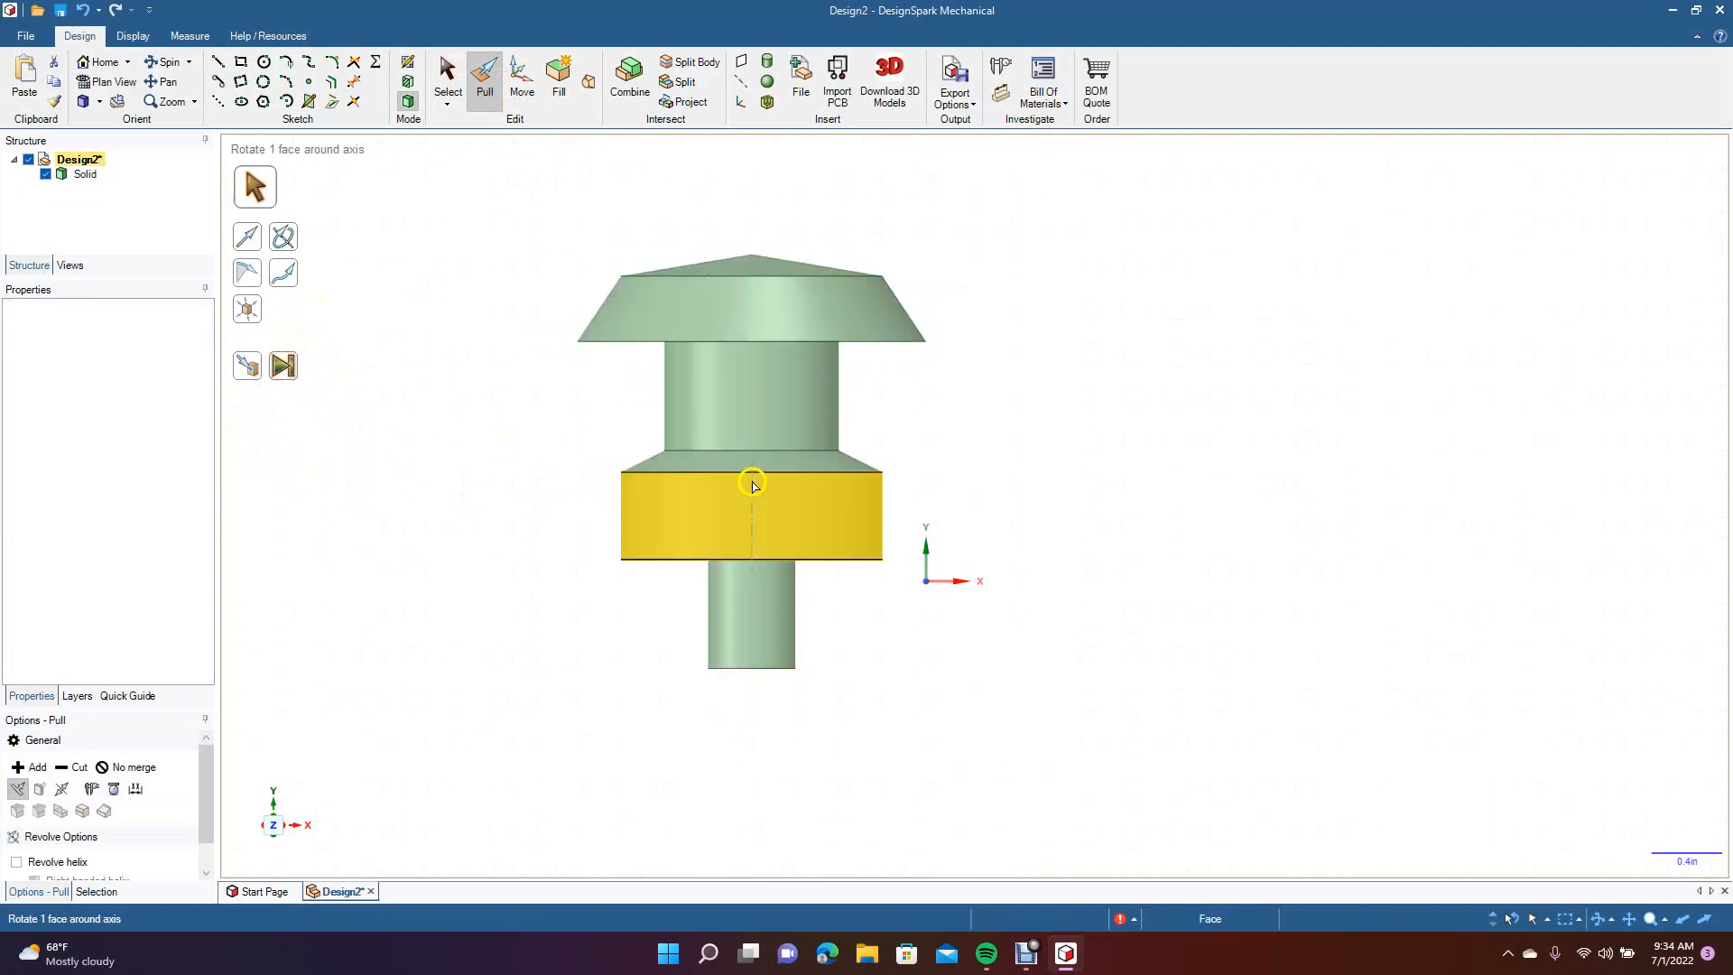
pyautogui.press('s')
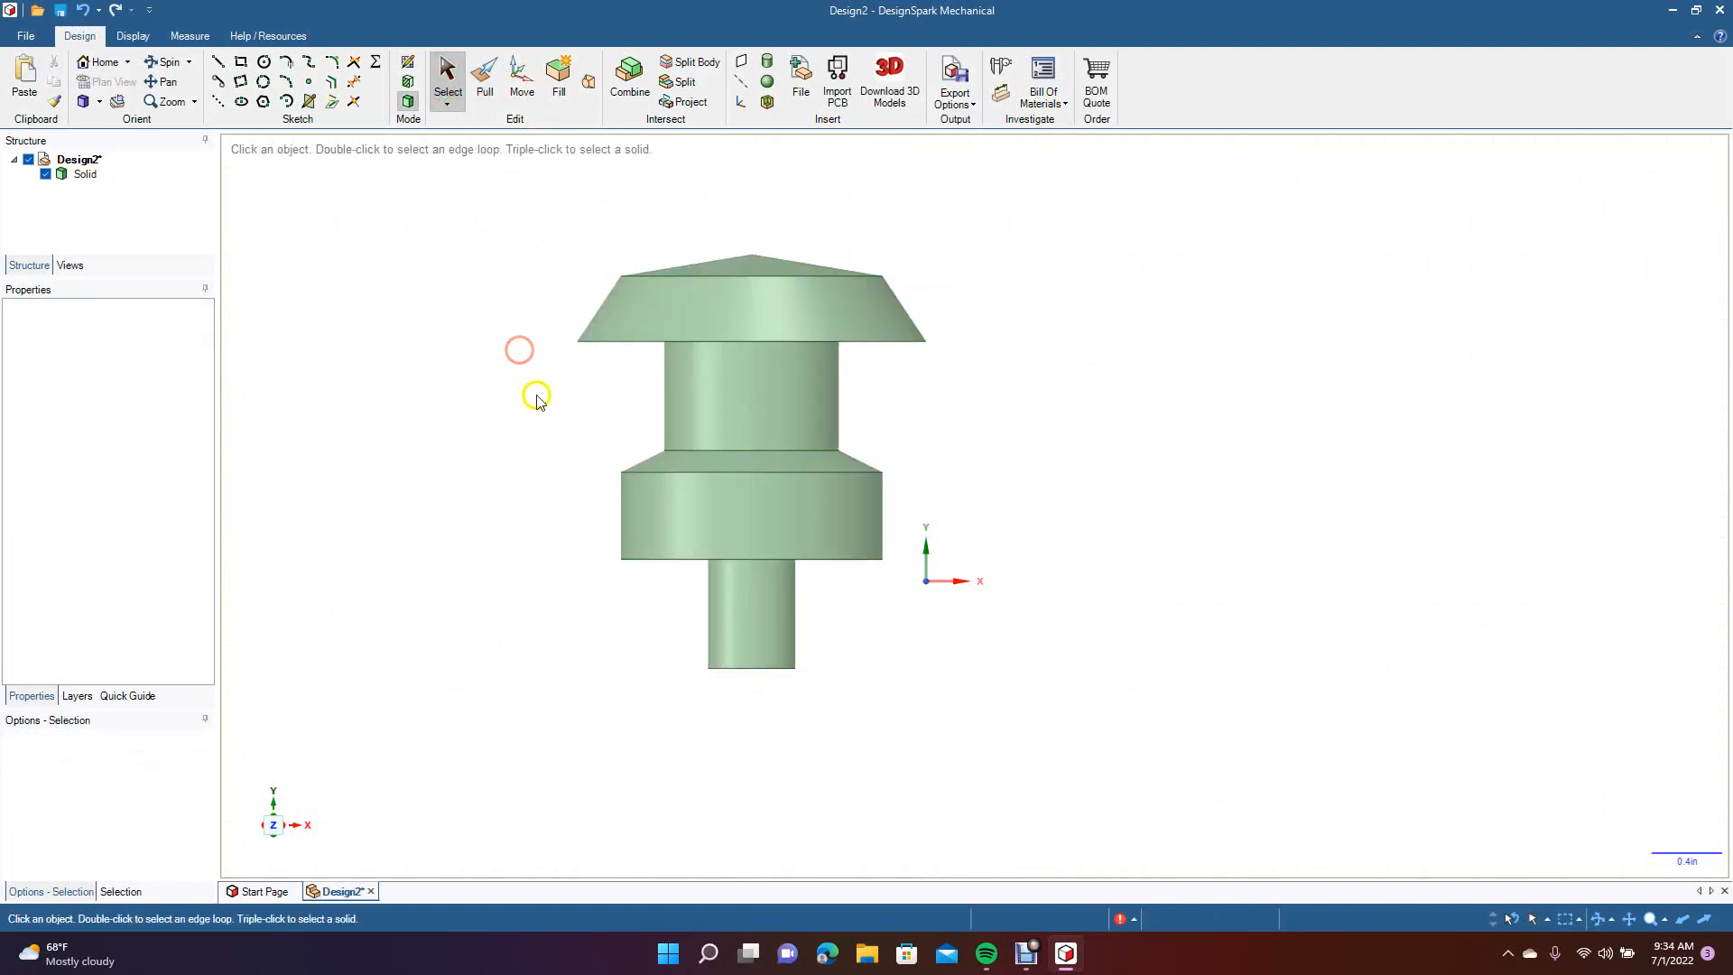
# Undo the revolve and delete all the profile lines so that the design is empty.
pyautogui.hotkey('ctrl', 'z')
pyautogui.hotkey('ctrl', 'z')
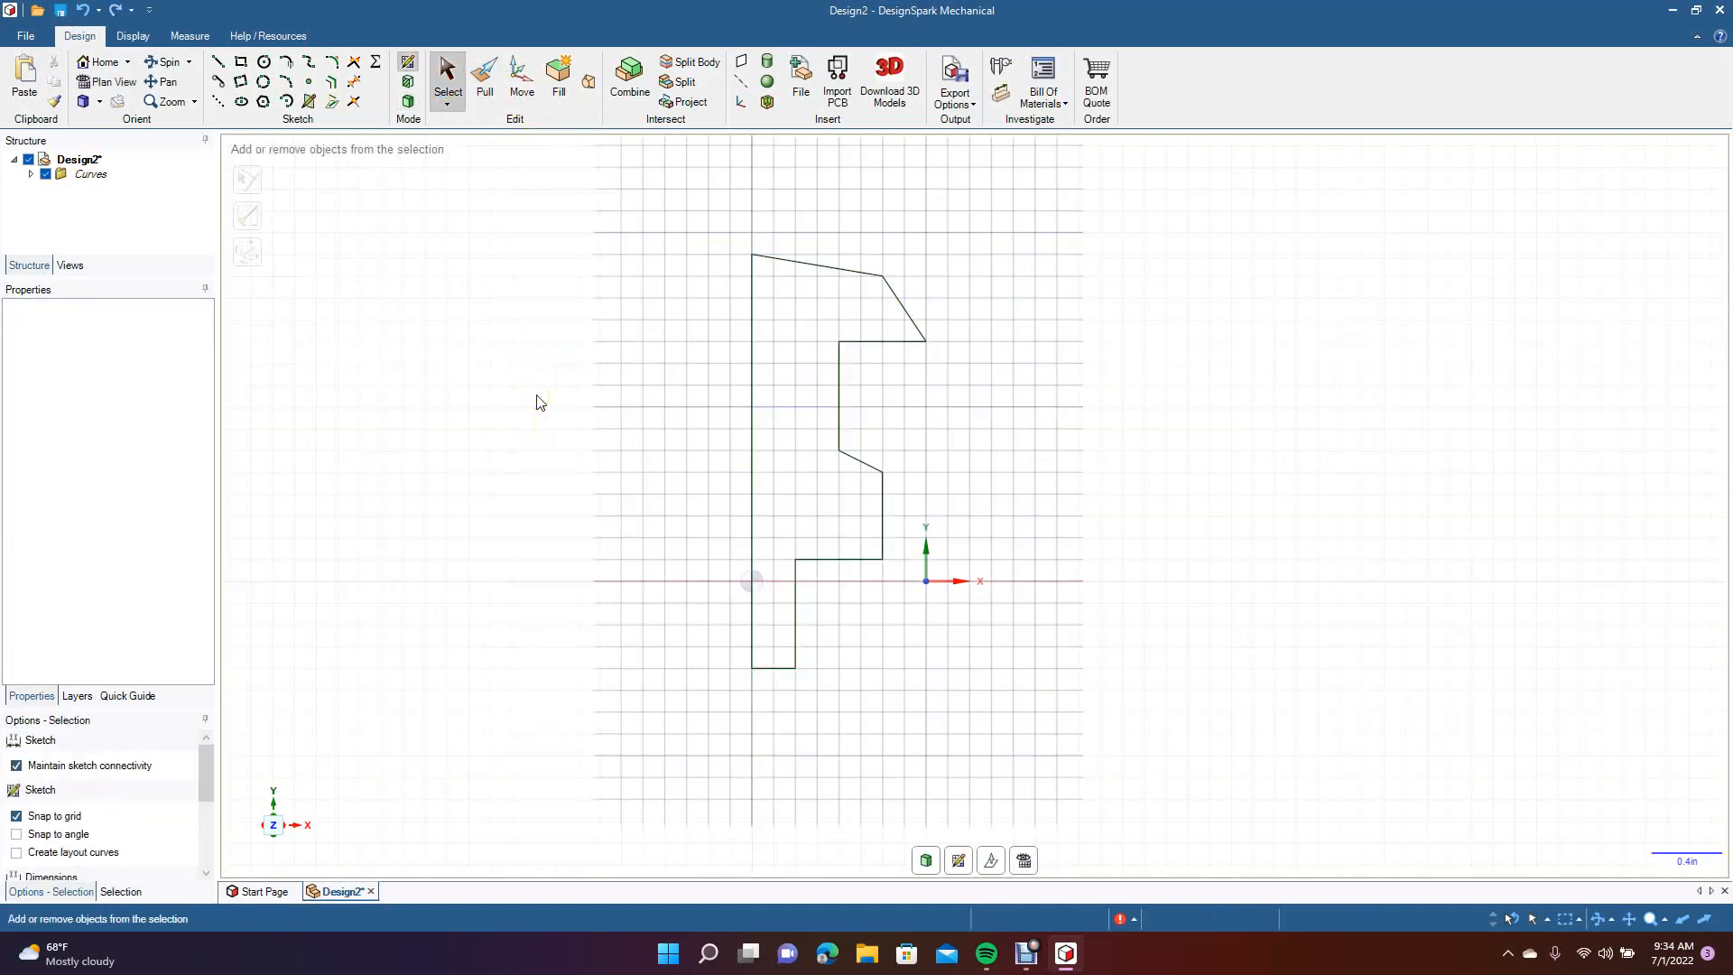
pyautogui.moveTo(717, 247); pyautogui.dragTo(1026, 760)
pyautogui.press('Delete')
pyautogui.click(894, 654)
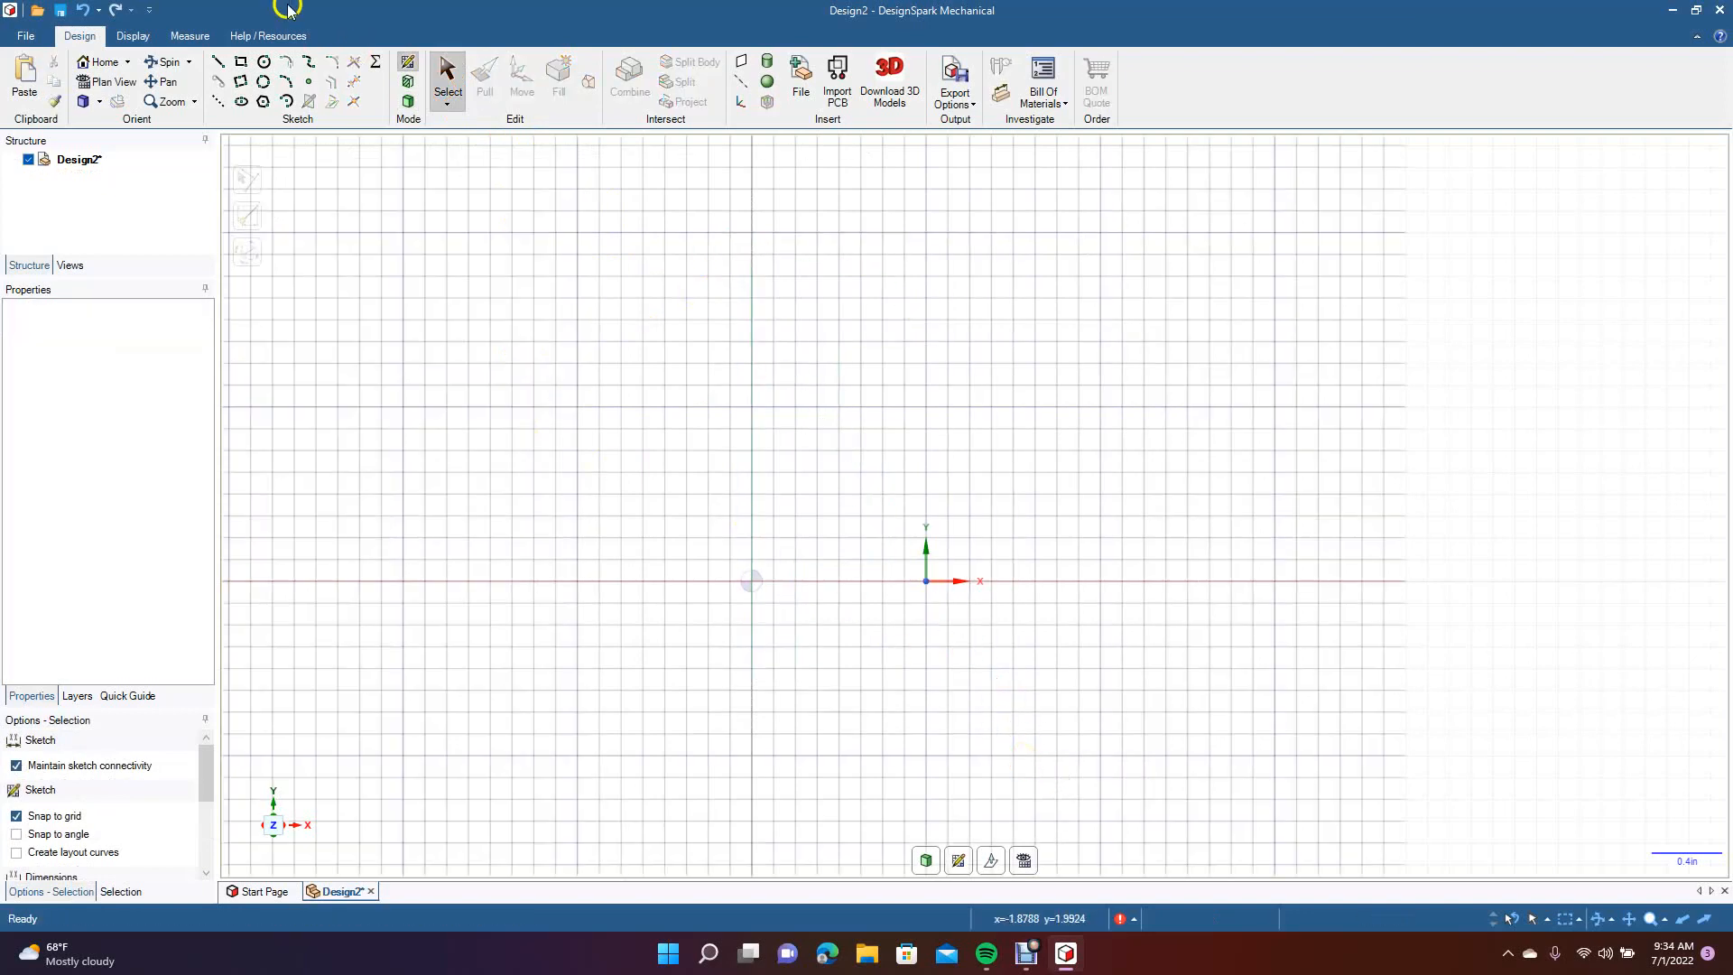
# Sketch an open, narrow rectangular path of four connected lines, ending the left side 0.25 in up to leave the upper-left corner open.
pyautogui.click(219, 62)
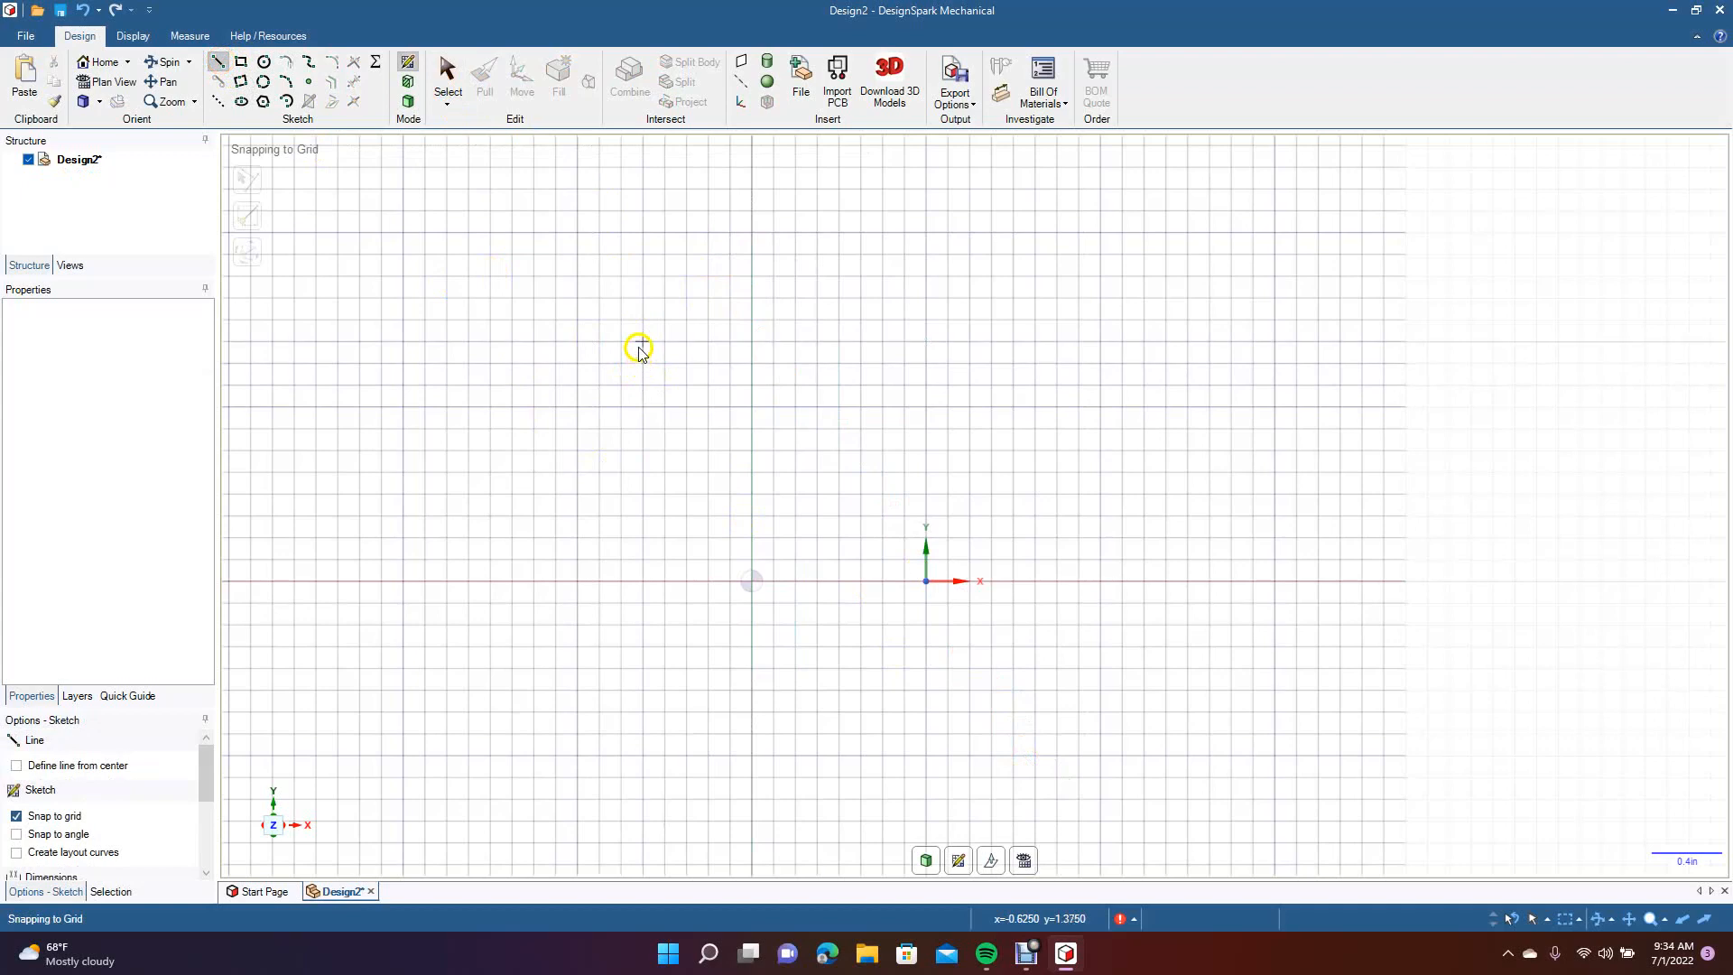
pyautogui.click(1057, 341)
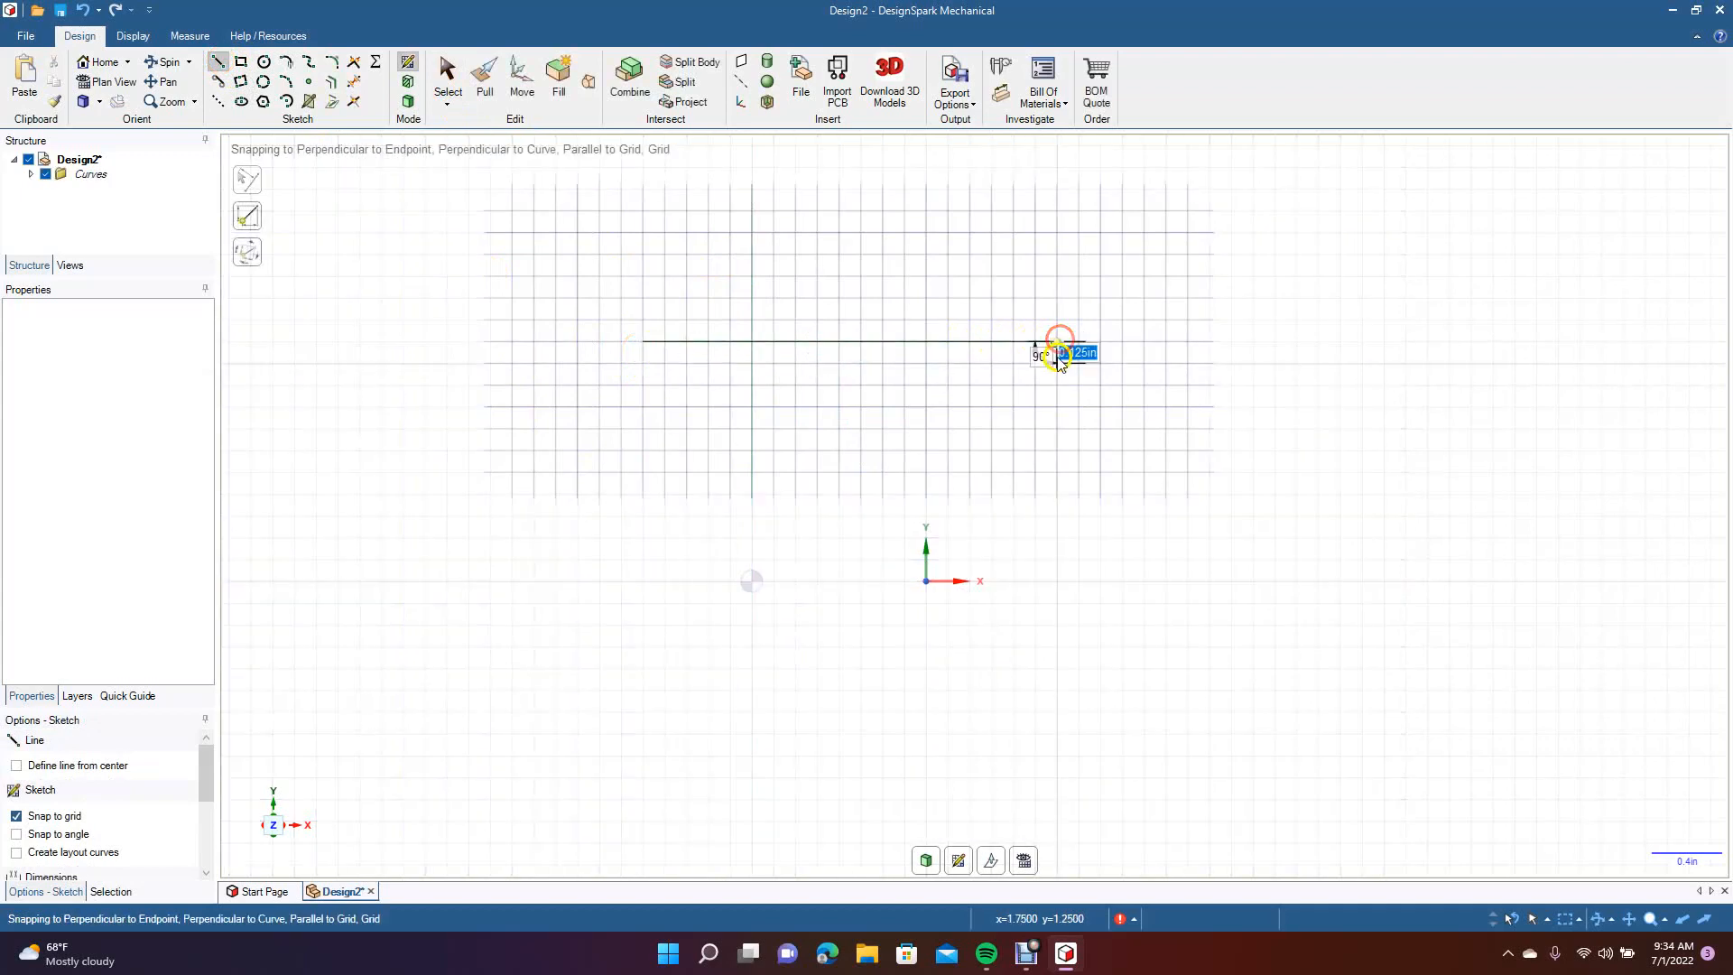
pyautogui.click(1057, 406)
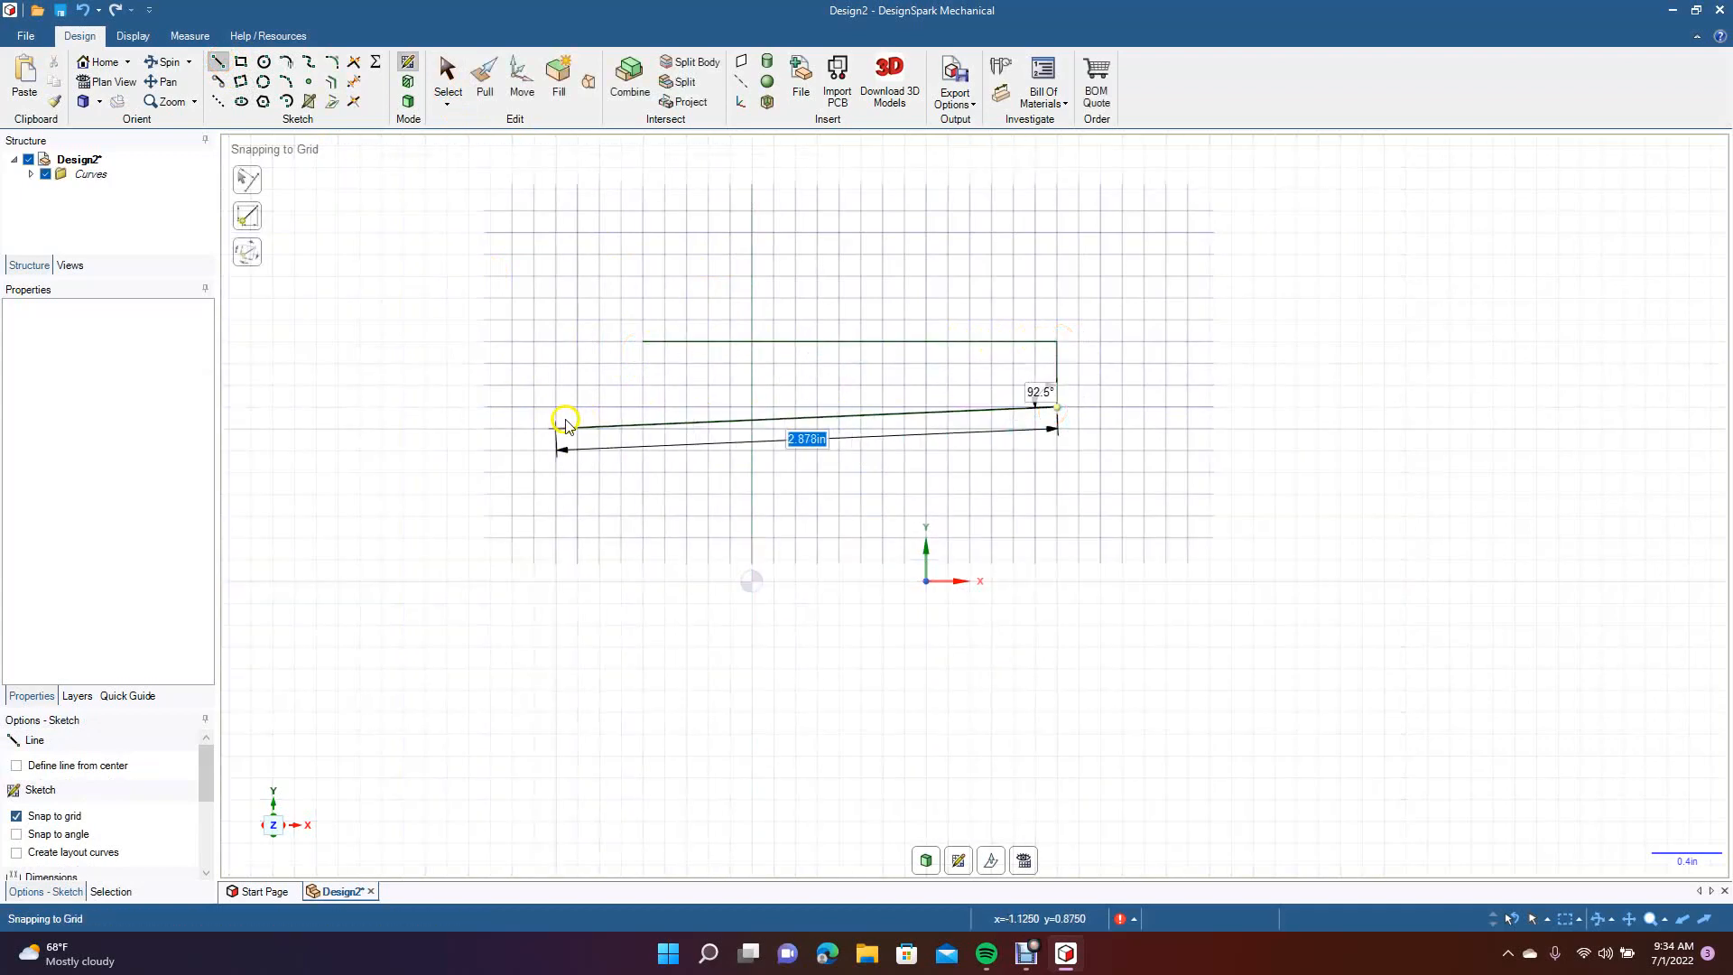
pyautogui.click(621, 406)
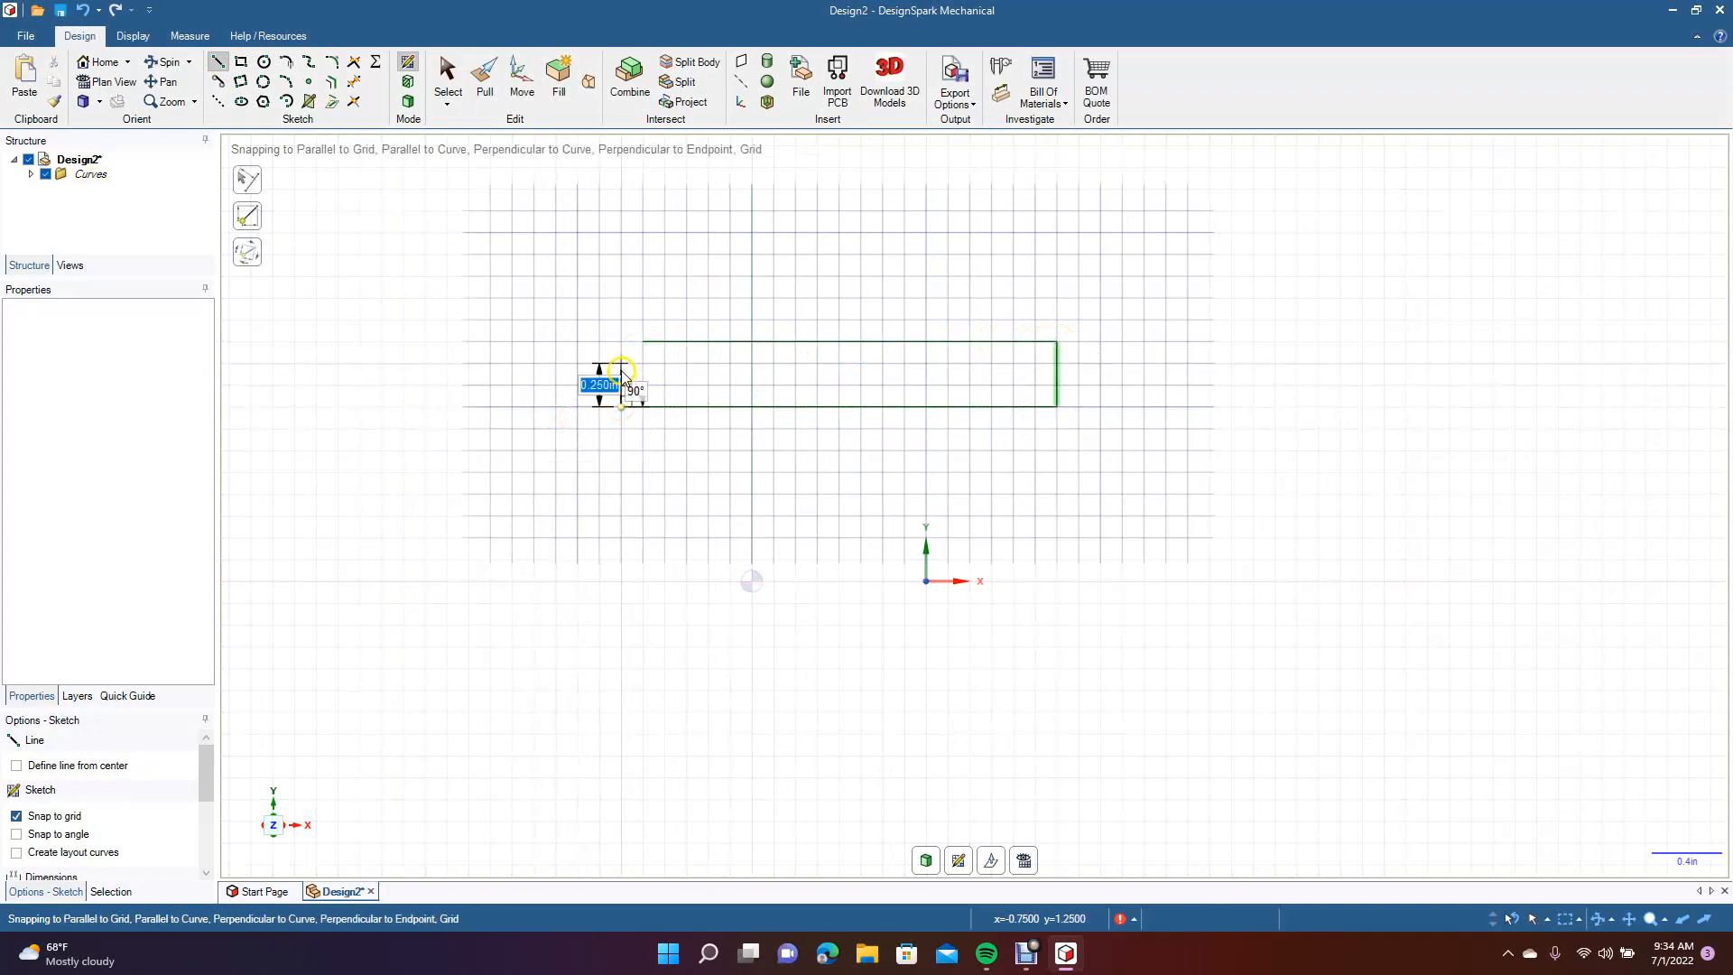
pyautogui.click(621, 365)
pyautogui.click(447, 74)
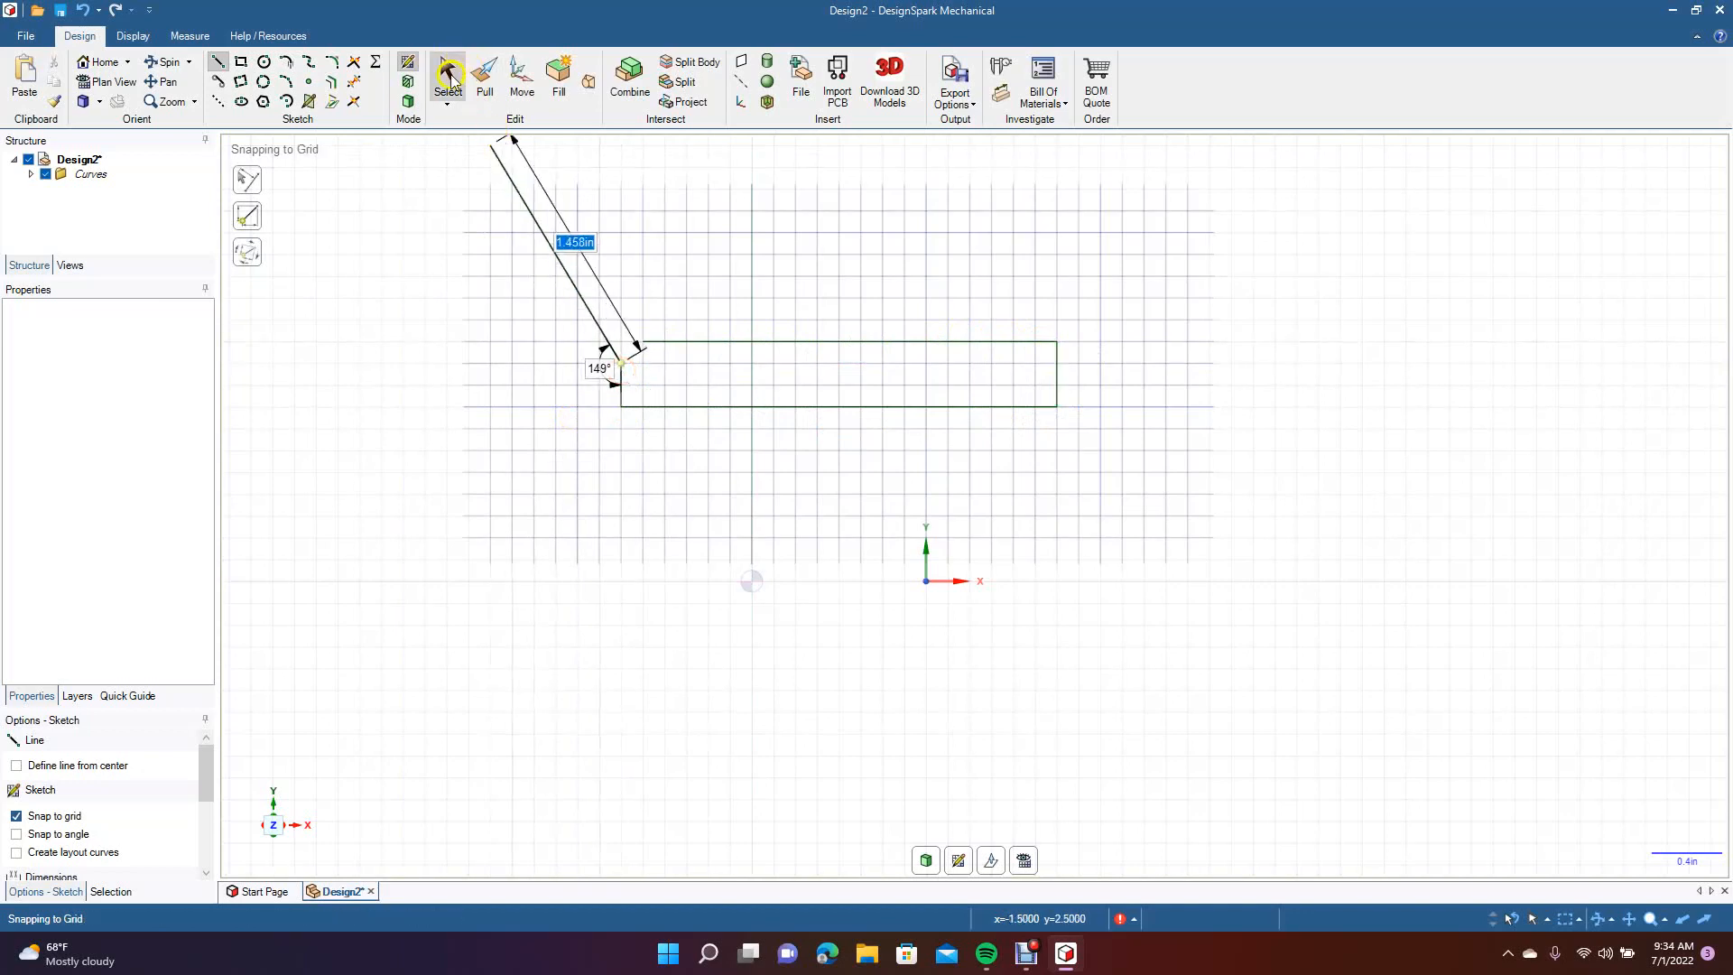
# Round the path's lower-left corner with a 0.5 in diameter arc and both right corners with 0.25 in diameter arcs.
pyautogui.click(334, 64)
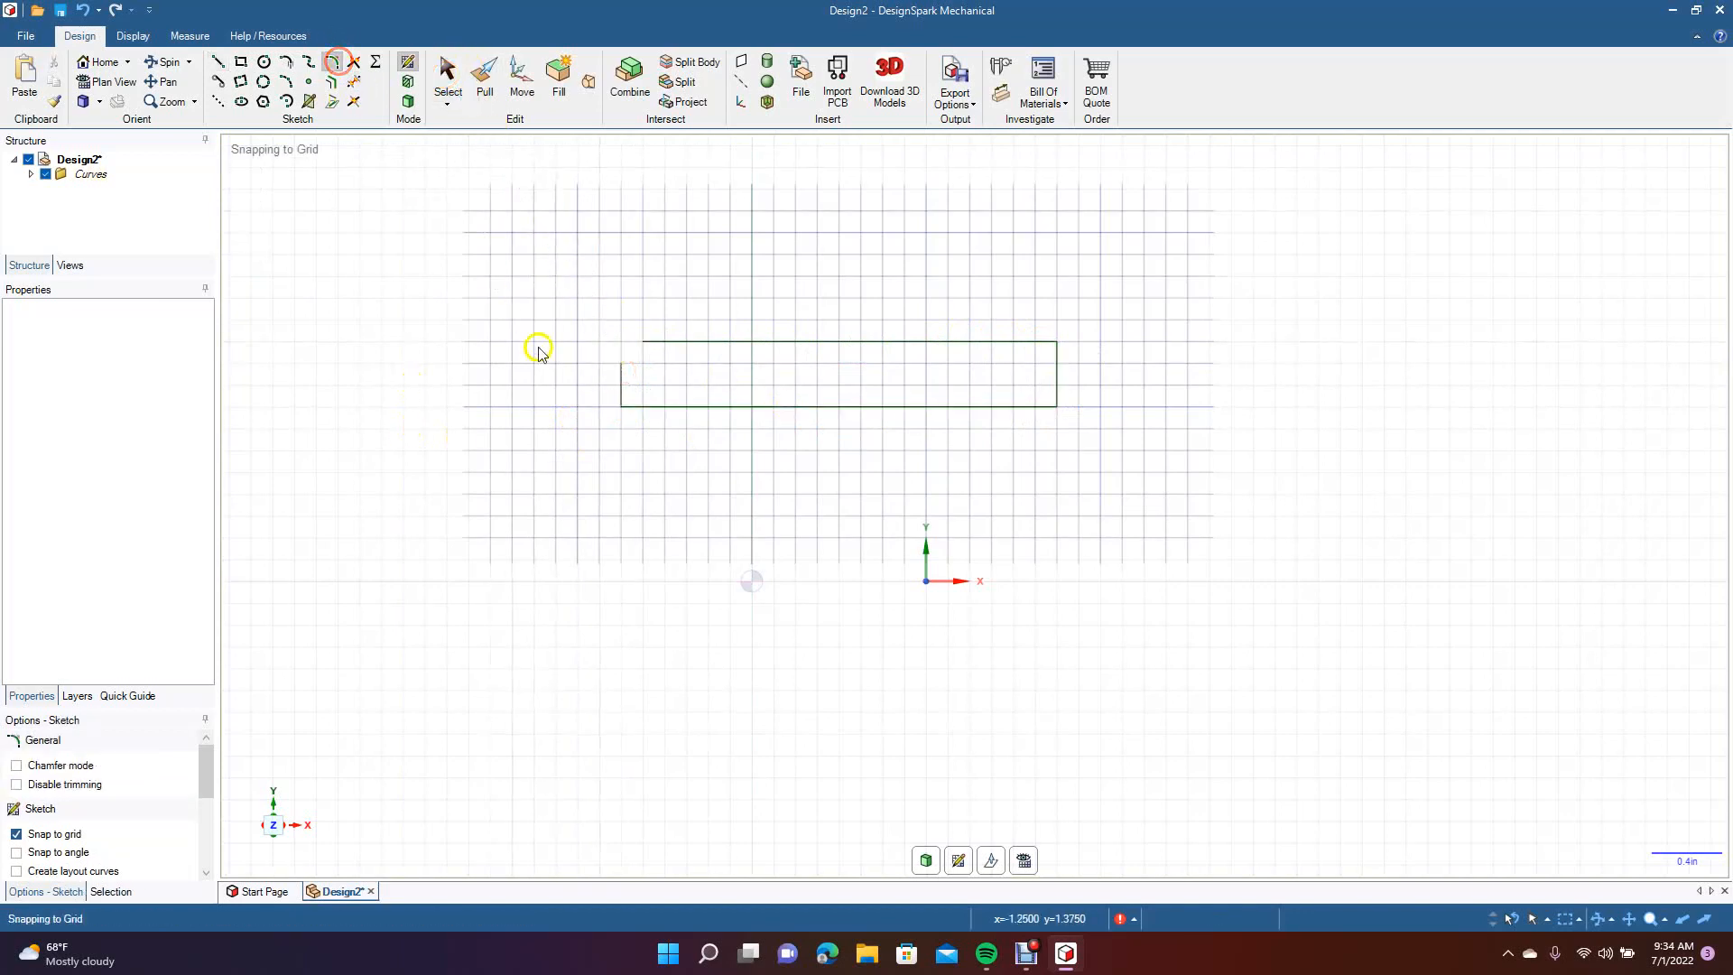
pyautogui.click(623, 380)
pyautogui.click(668, 406)
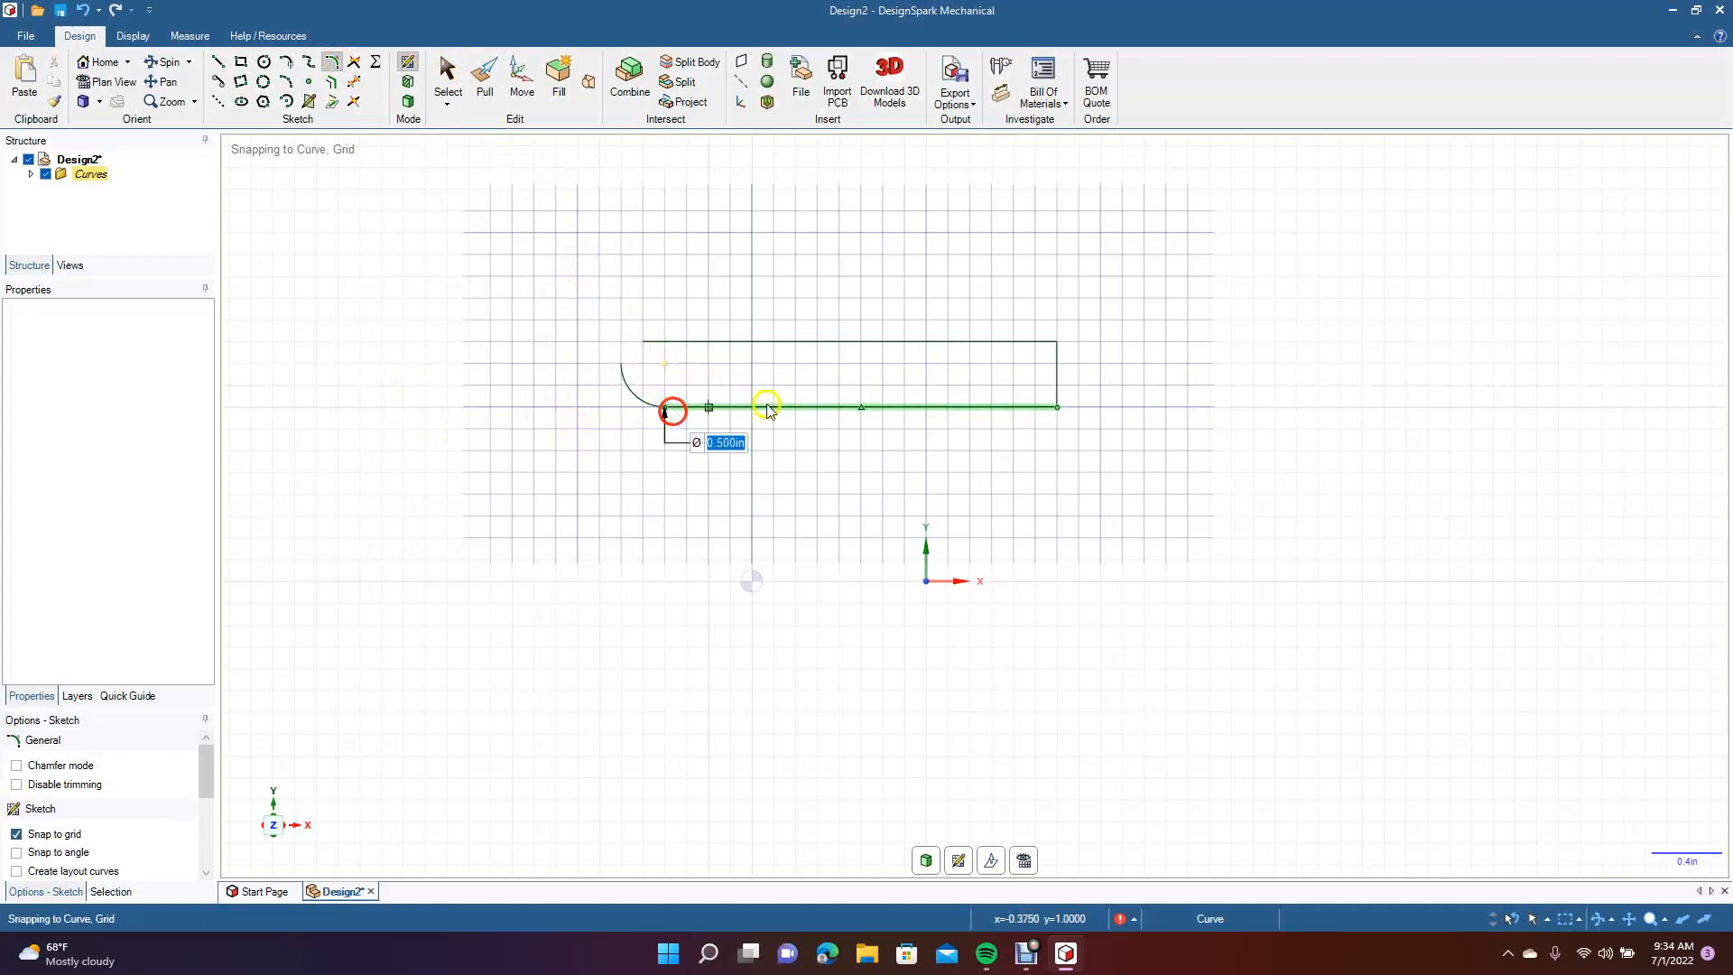
pyautogui.click(1014, 342)
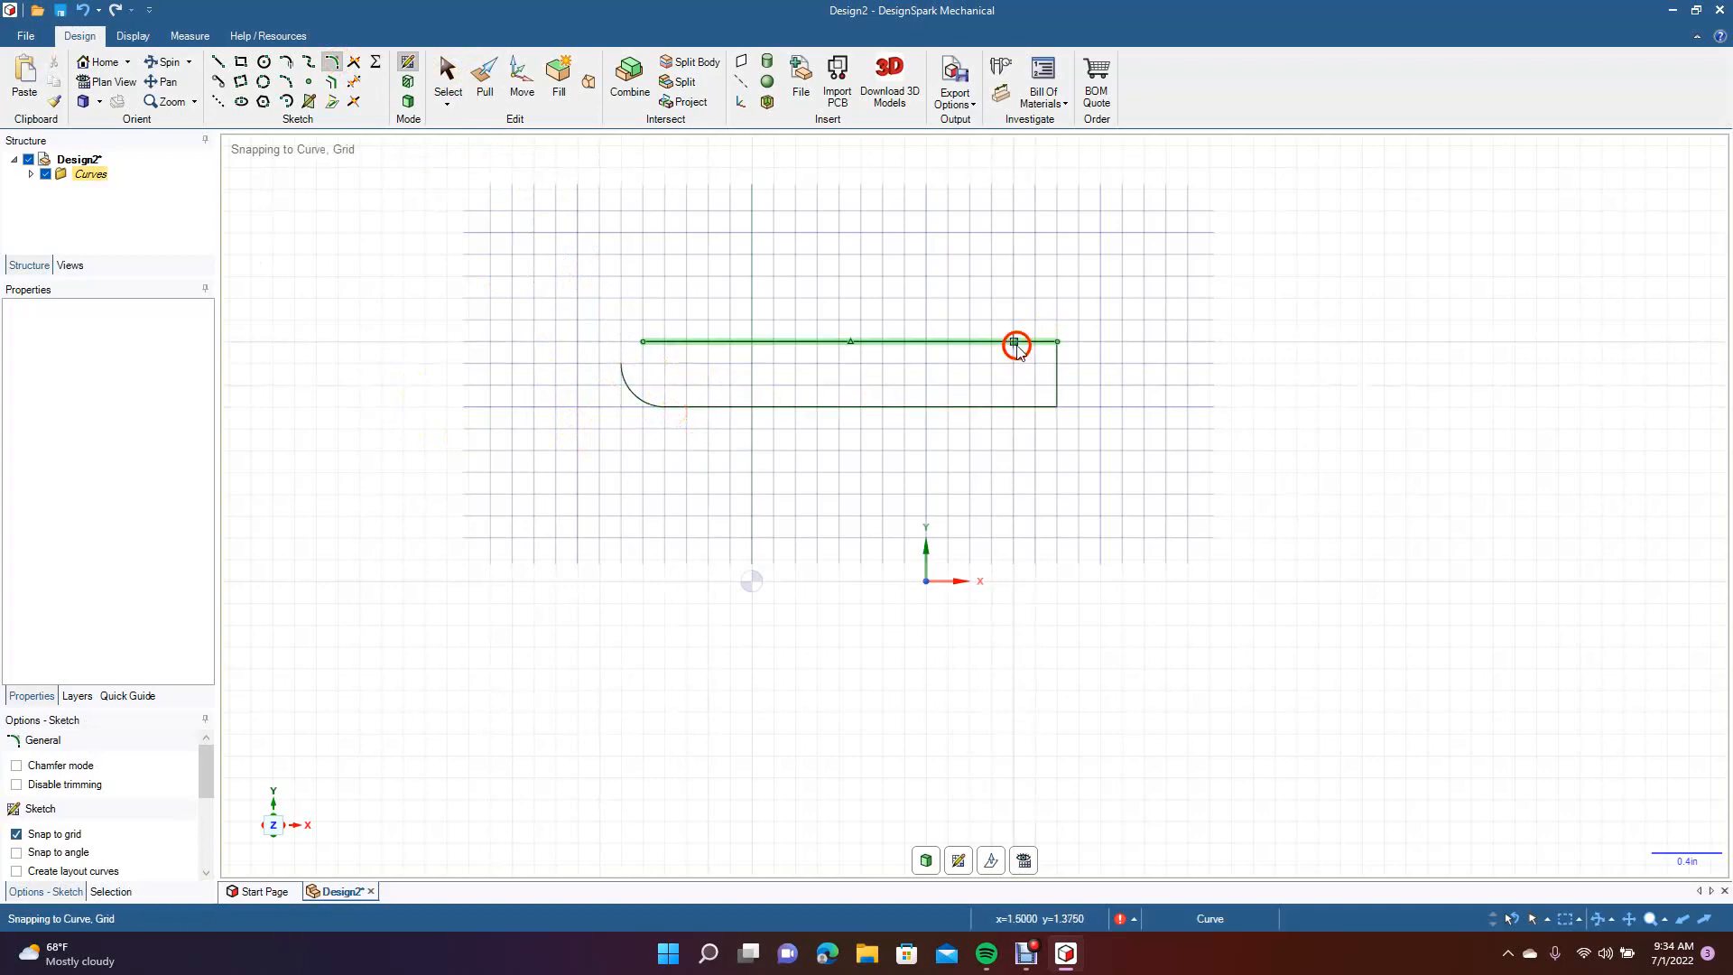
pyautogui.click(1056, 370)
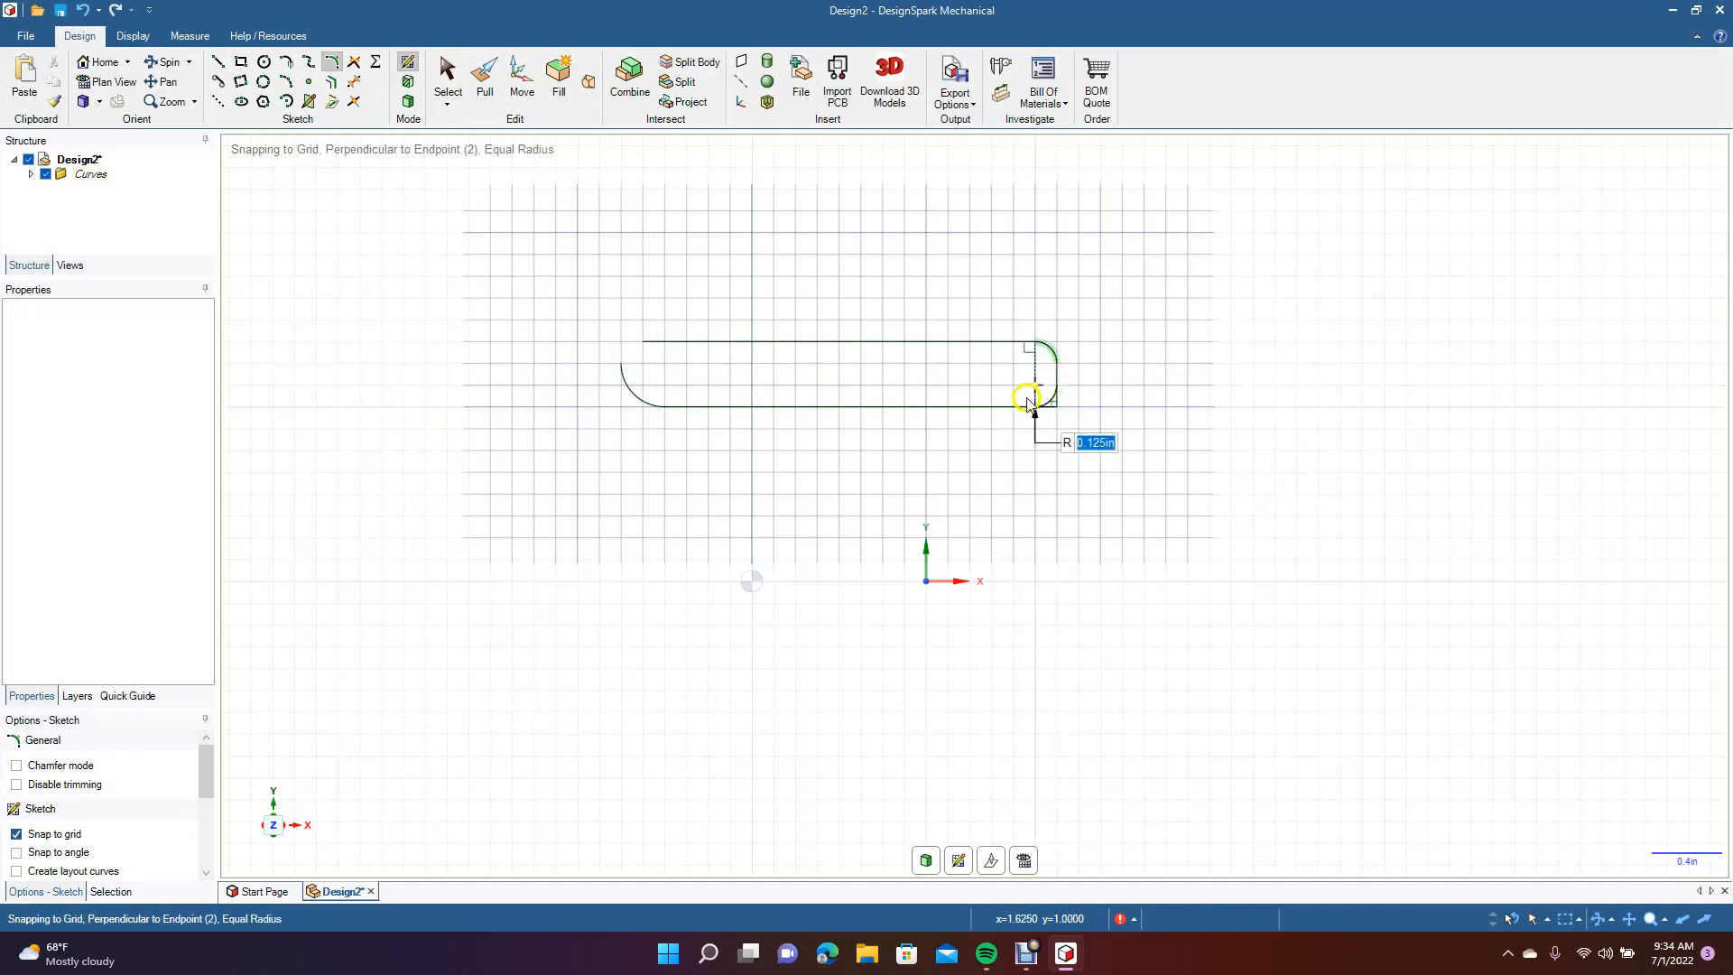
pyautogui.click(1035, 398)
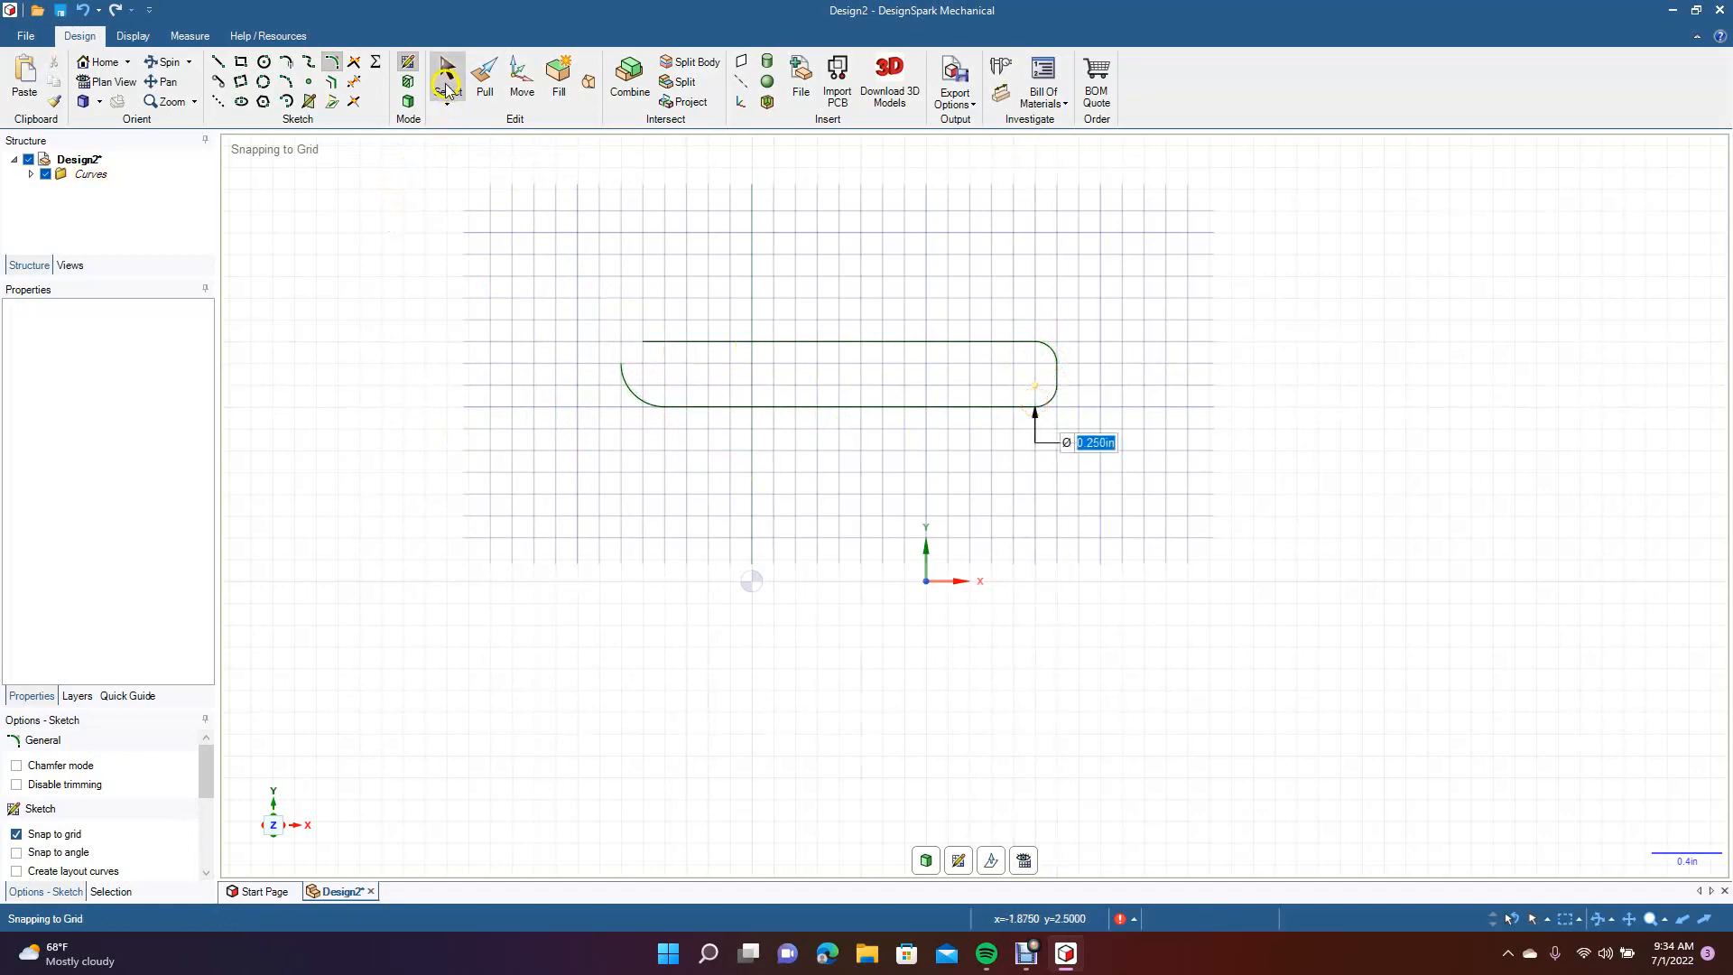
pyautogui.click(447, 90)
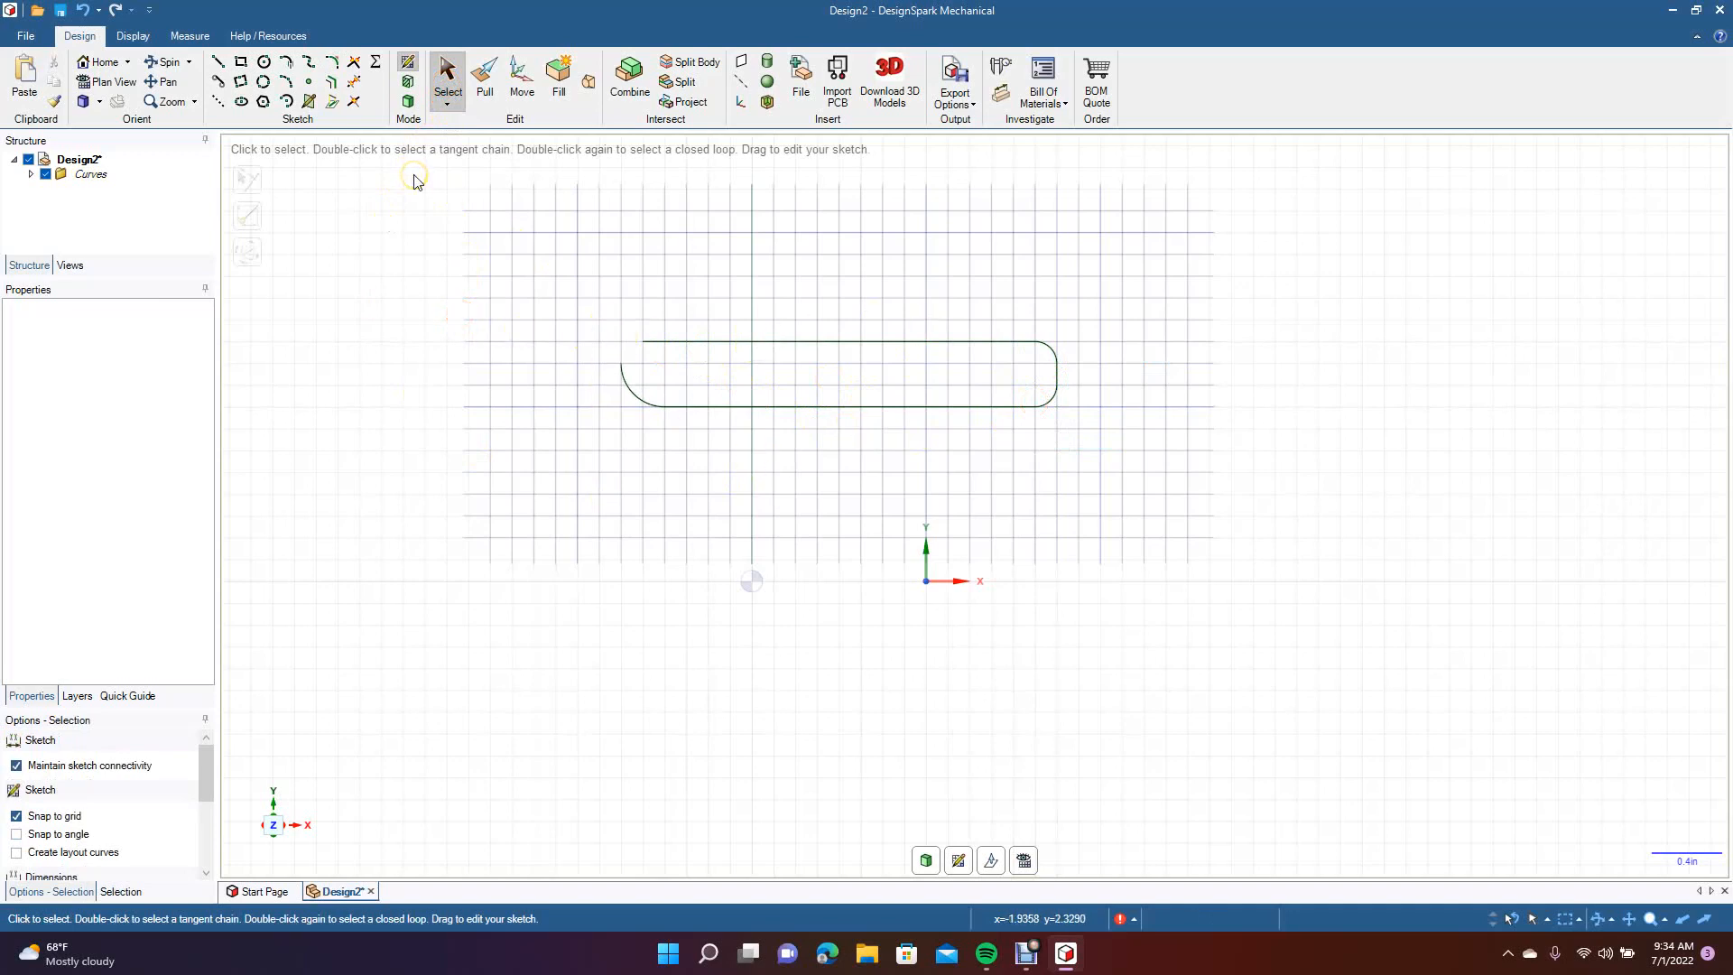
# Sketch a circle of 0.1 in diameter centred on the open end of the long upper line, in a plane perpendicular to that line.
pyautogui.click(100, 101)
pyautogui.click(122, 126)
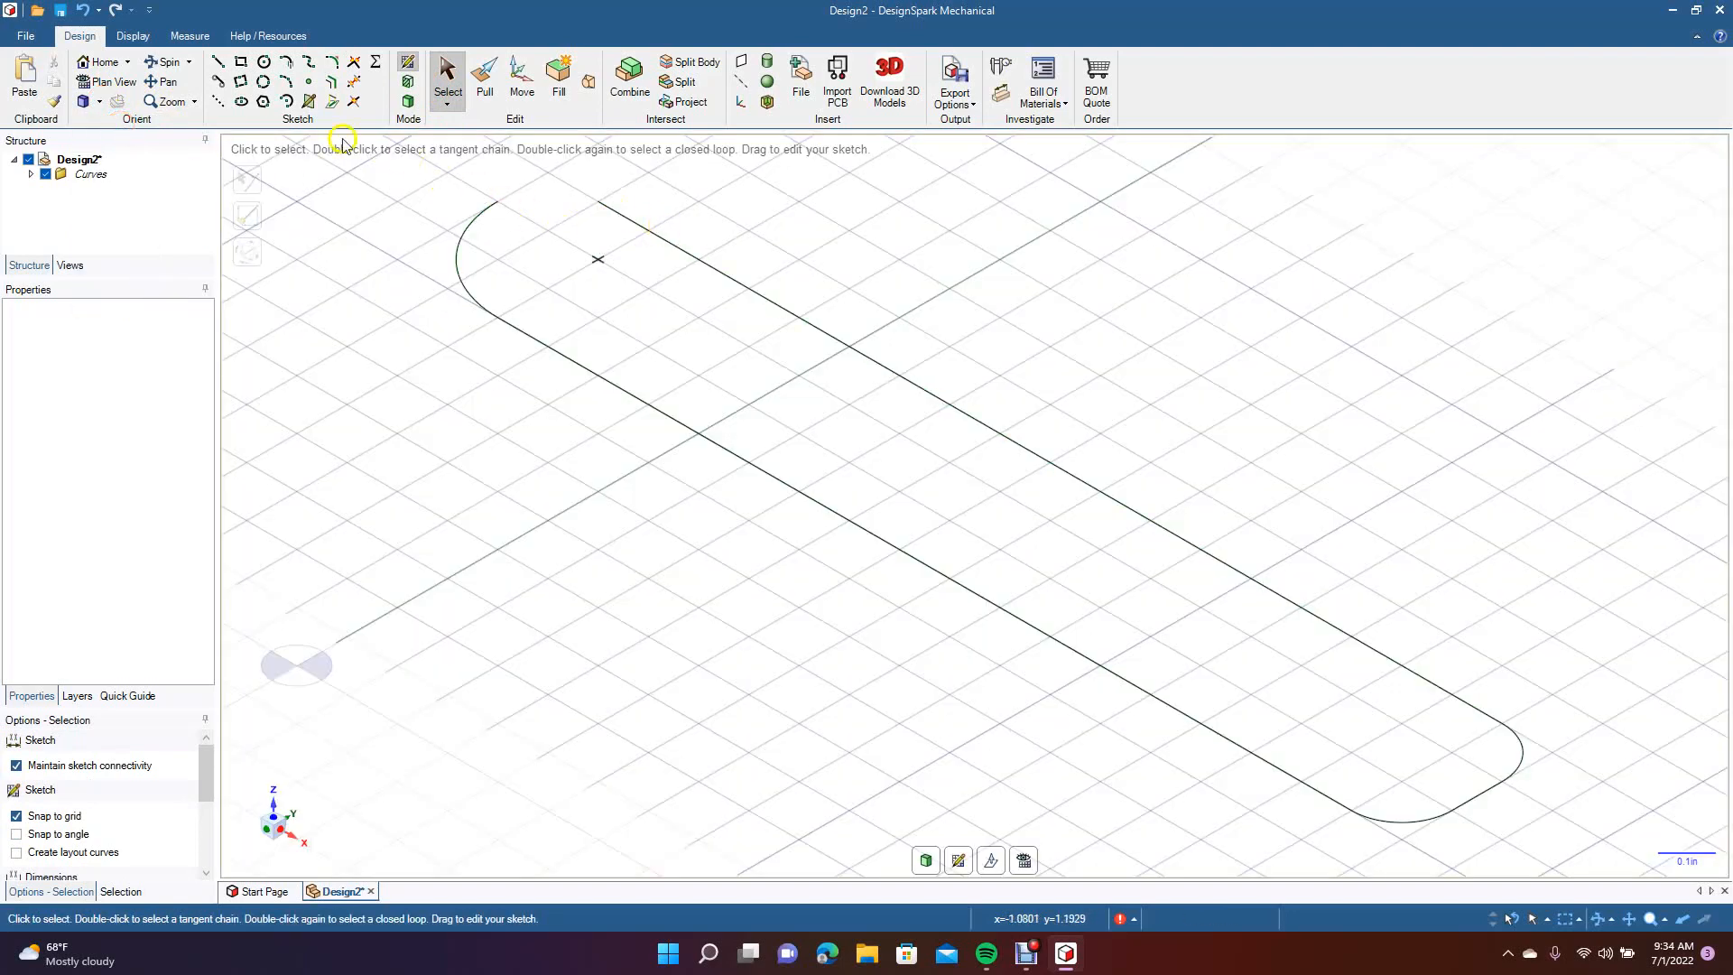
pyautogui.click(408, 101)
pyautogui.click(599, 201)
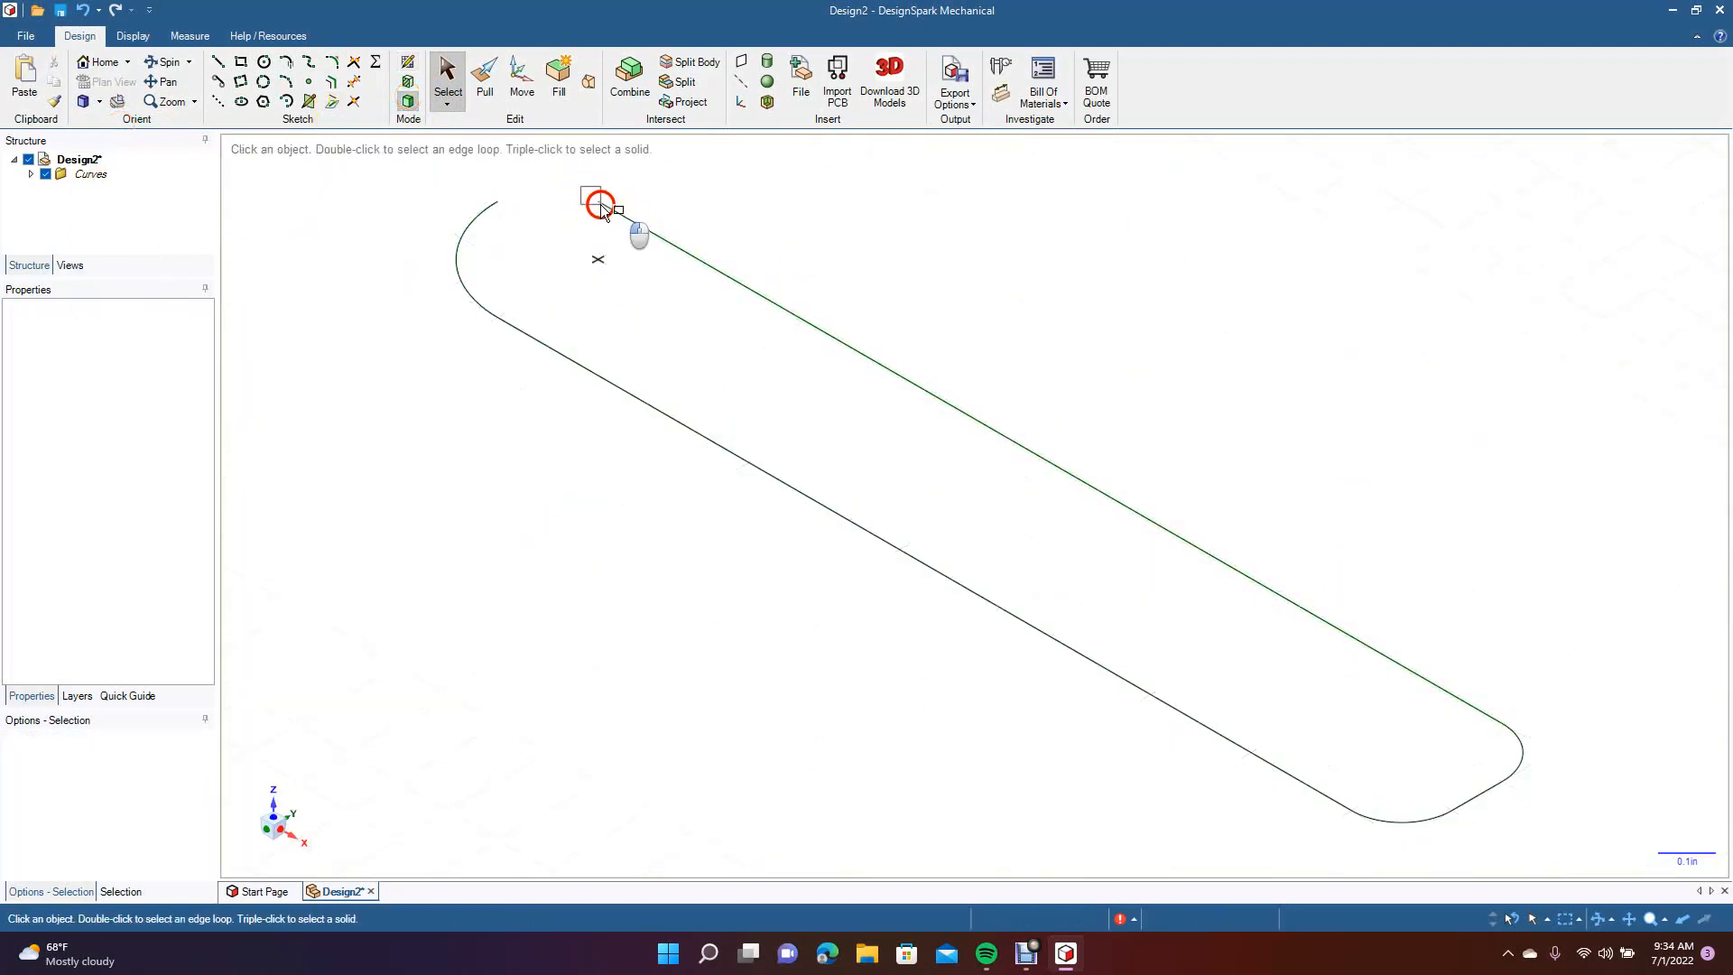
pyautogui.click(266, 64)
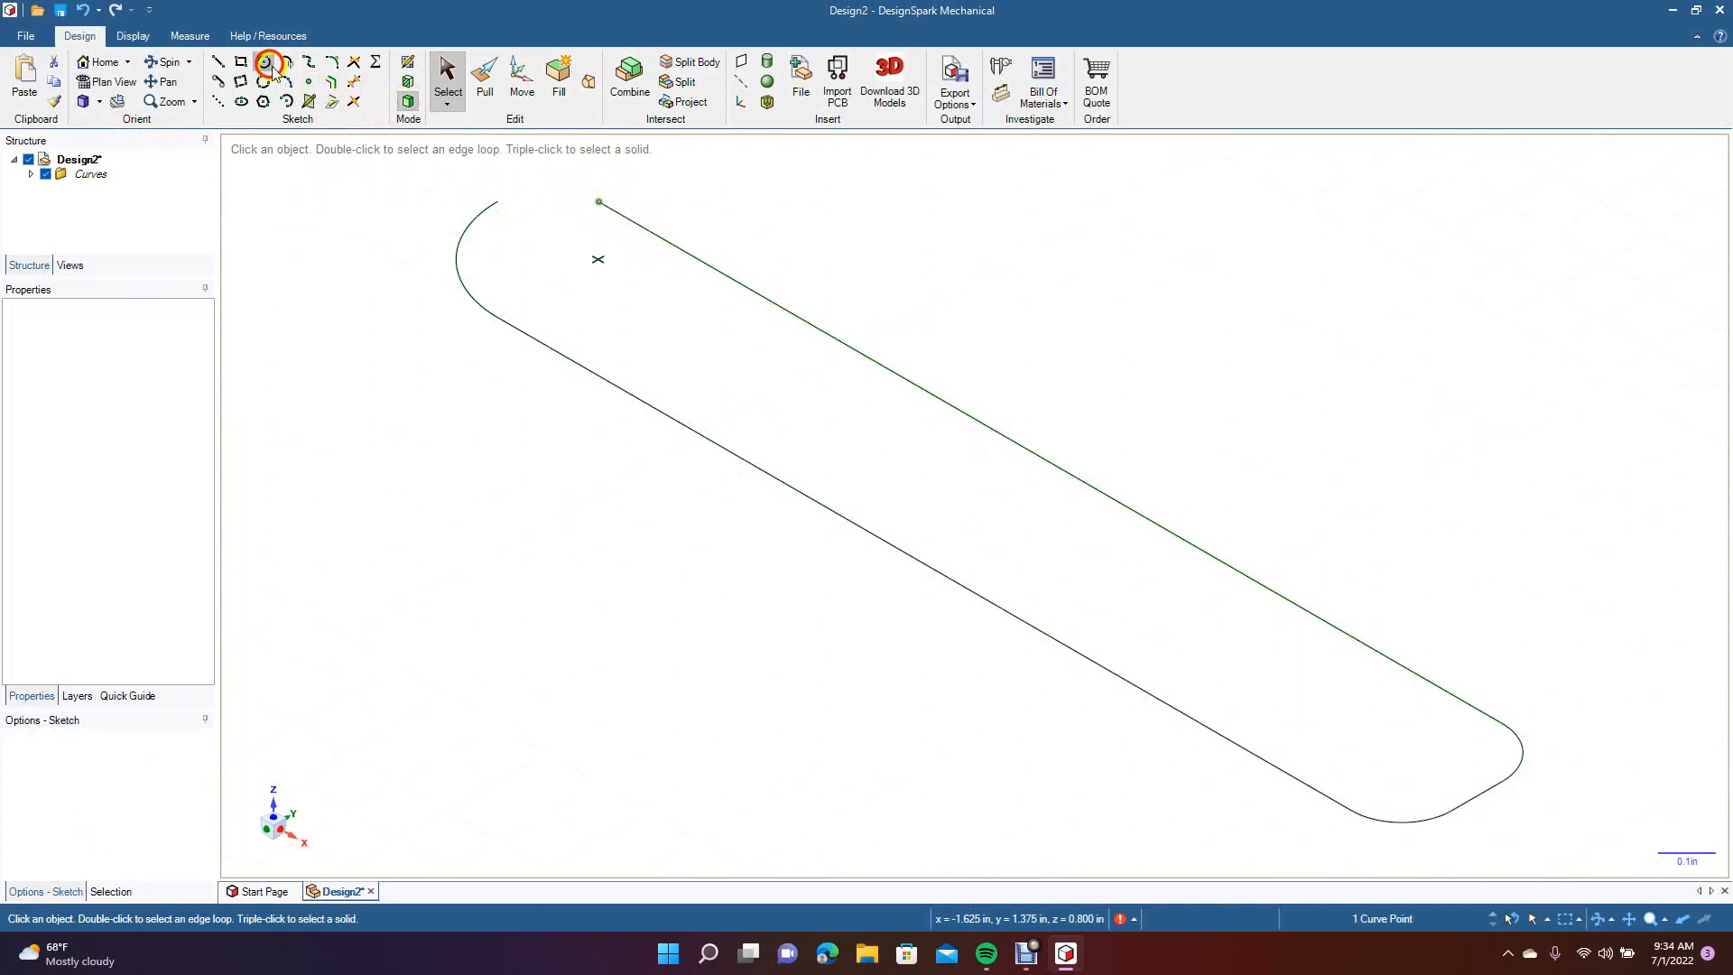
pyautogui.click(599, 200)
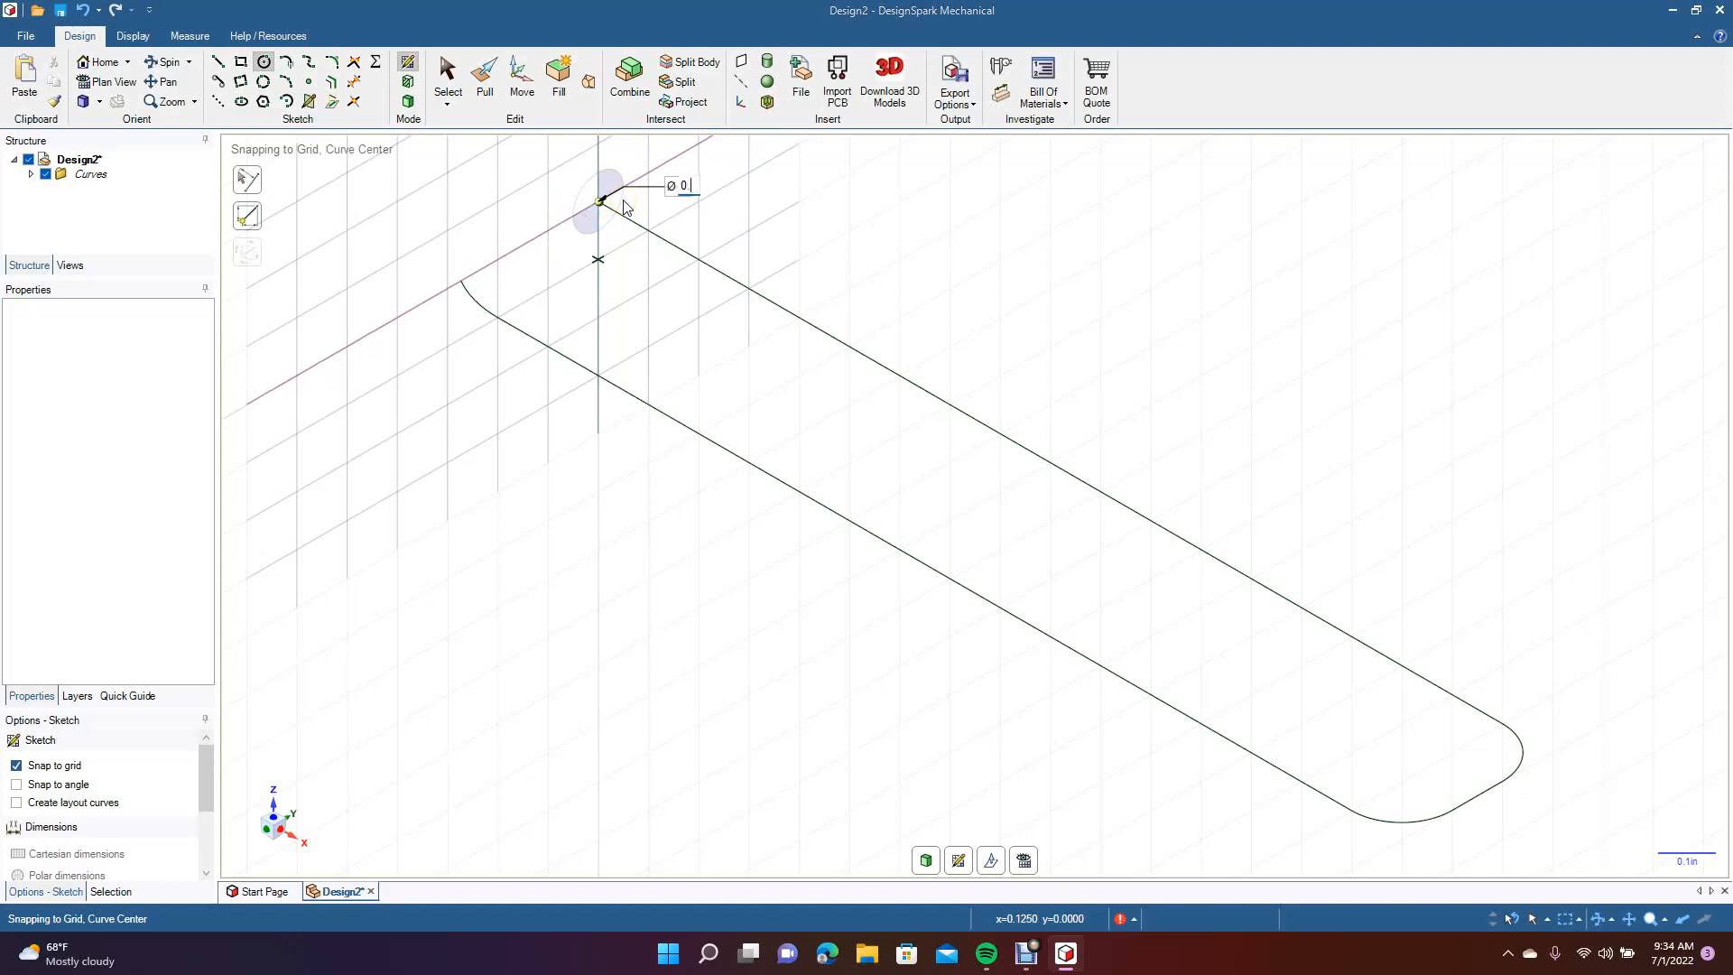
pyautogui.write('0.1')
pyautogui.press('Return')
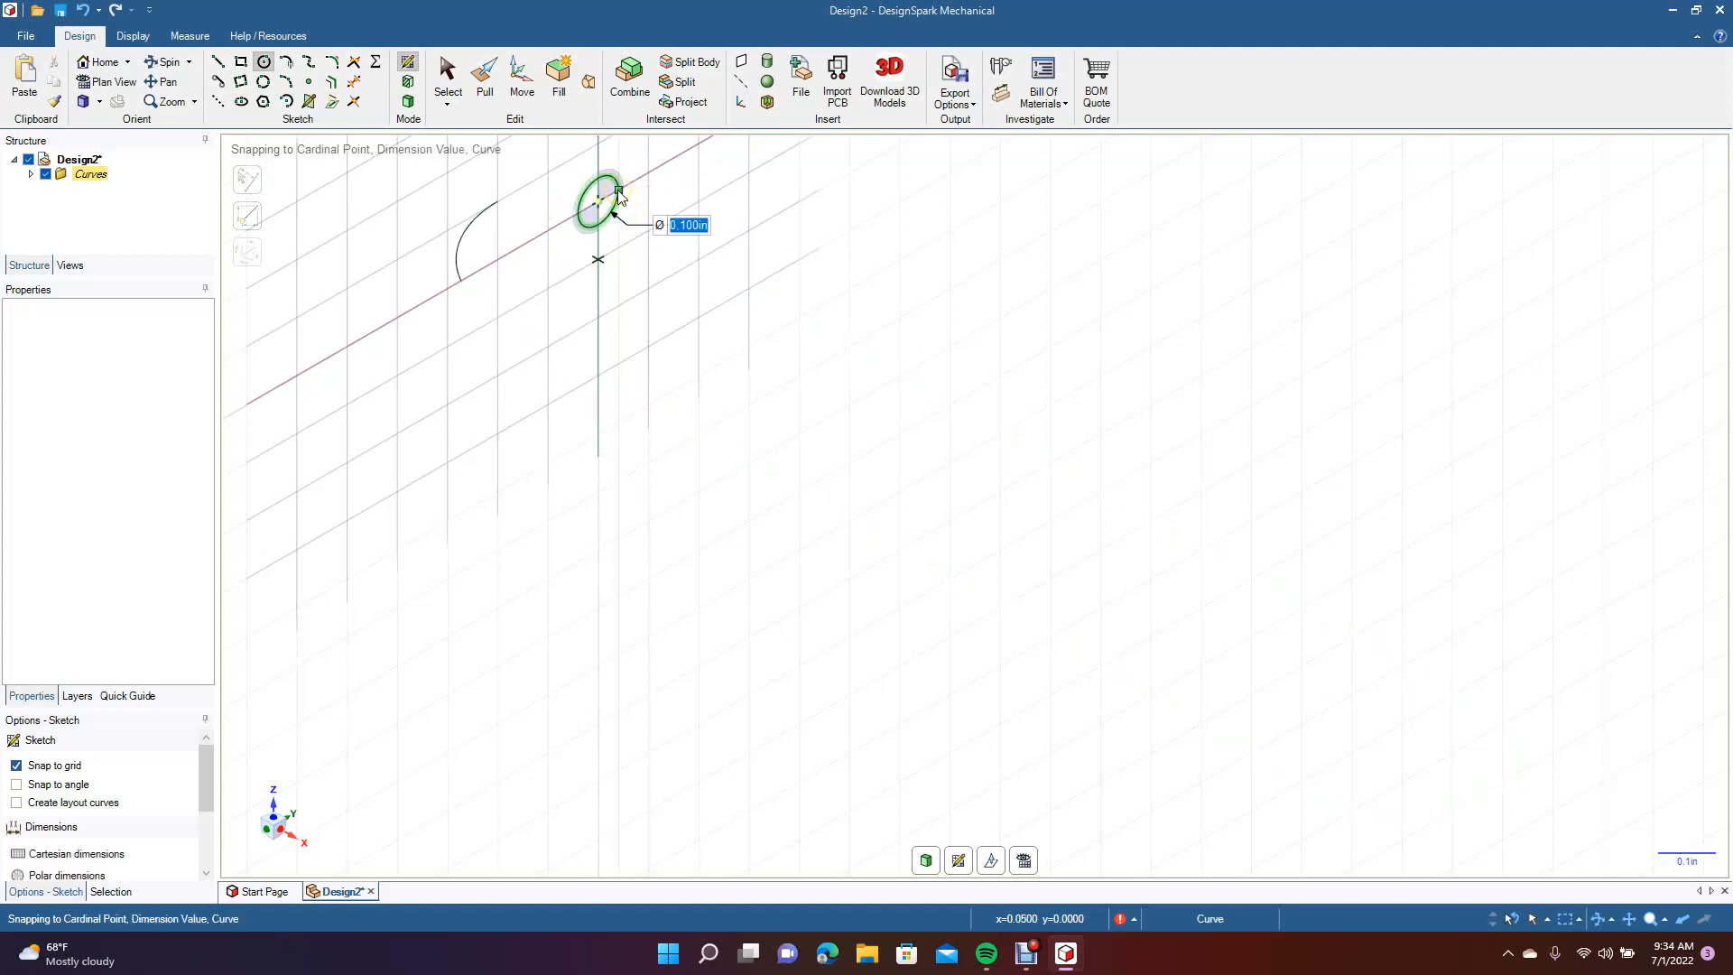
# Sweep the small circular face along the entire rounded path to form a solid bent rod, and inspect it.
pyautogui.click(447, 74)
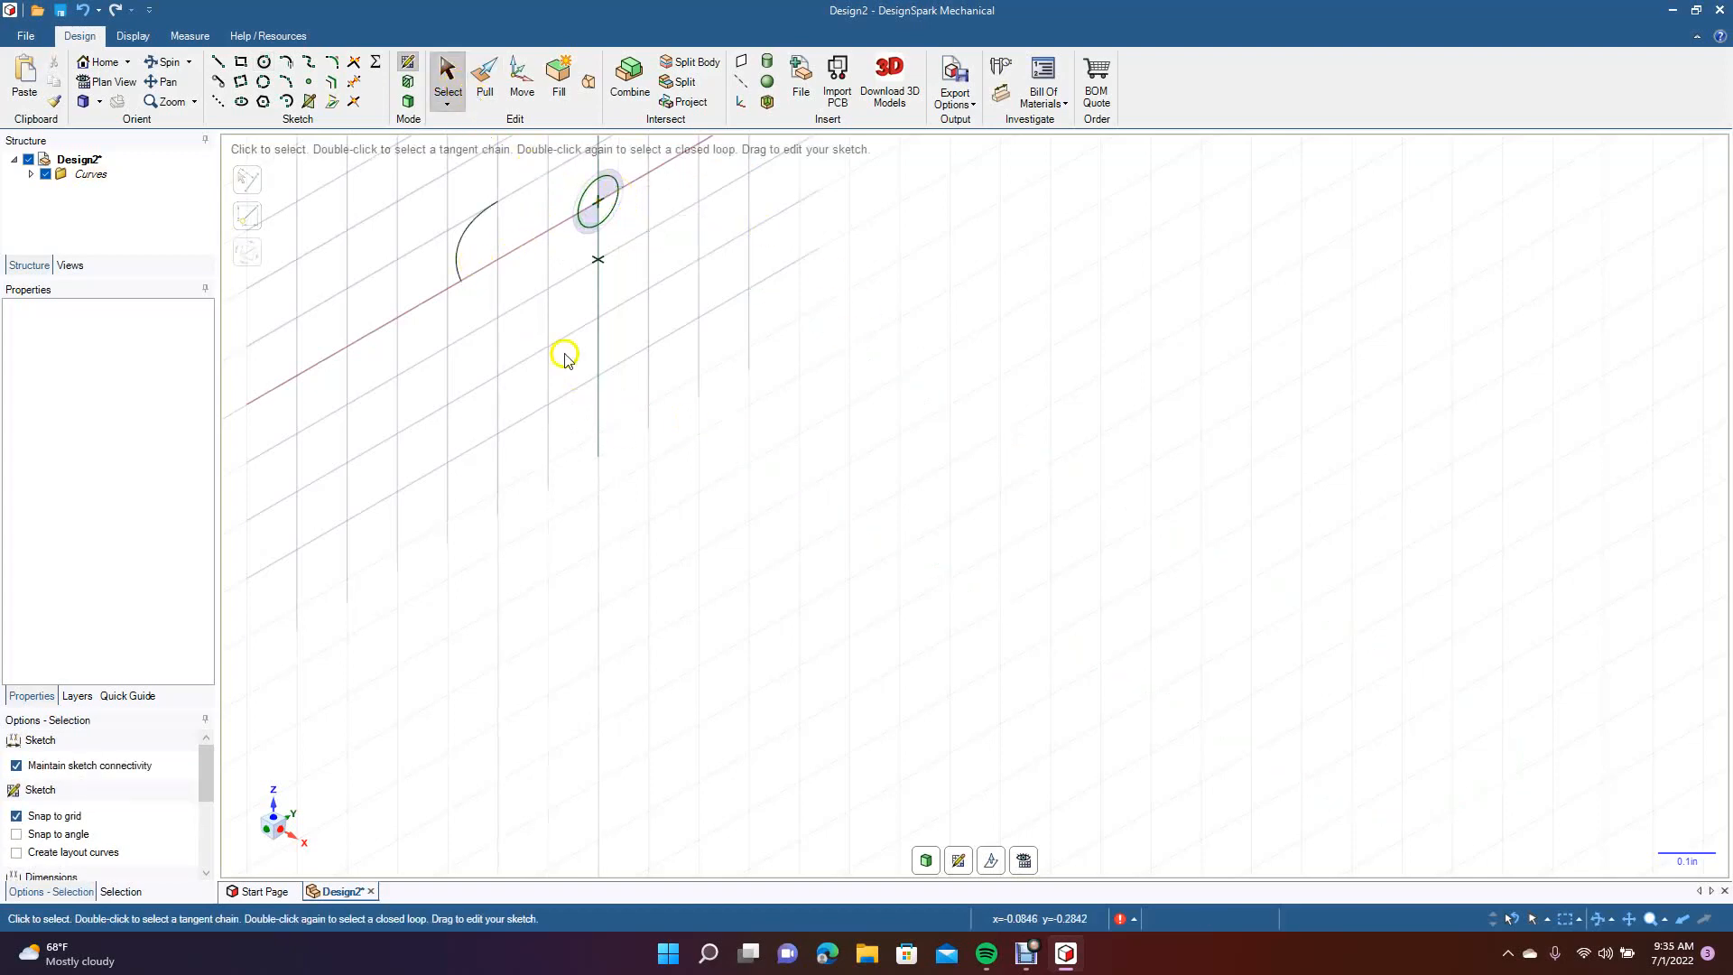
pyautogui.click(408, 103)
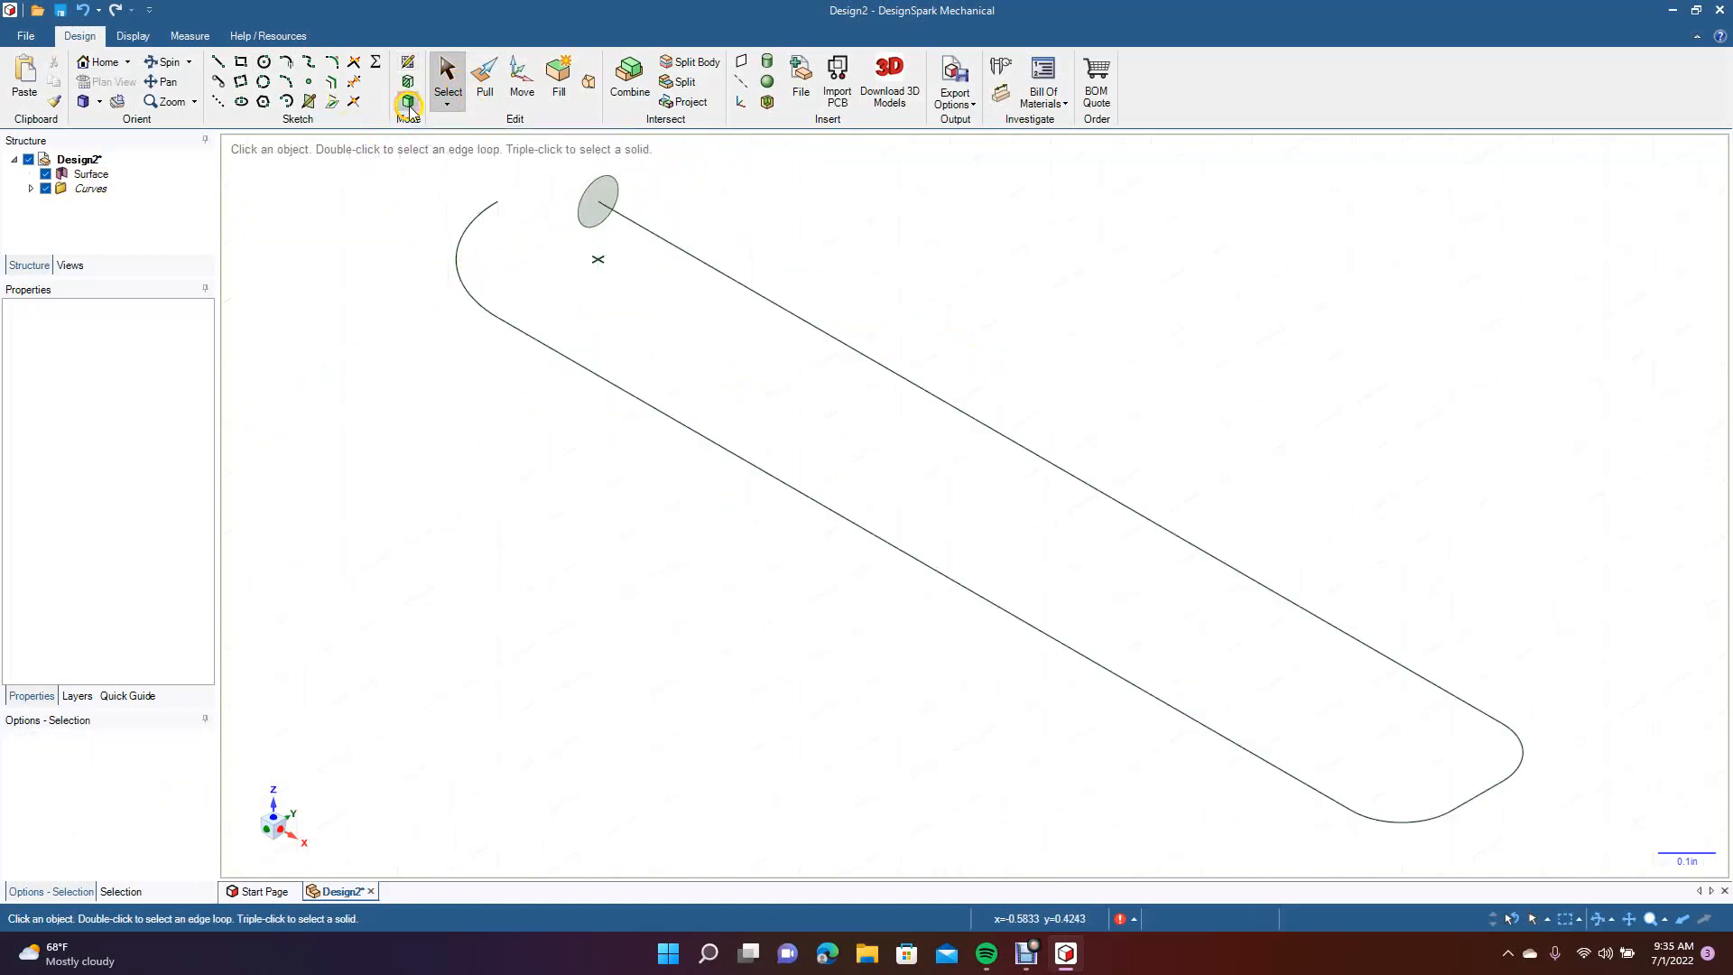
pyautogui.click(606, 198)
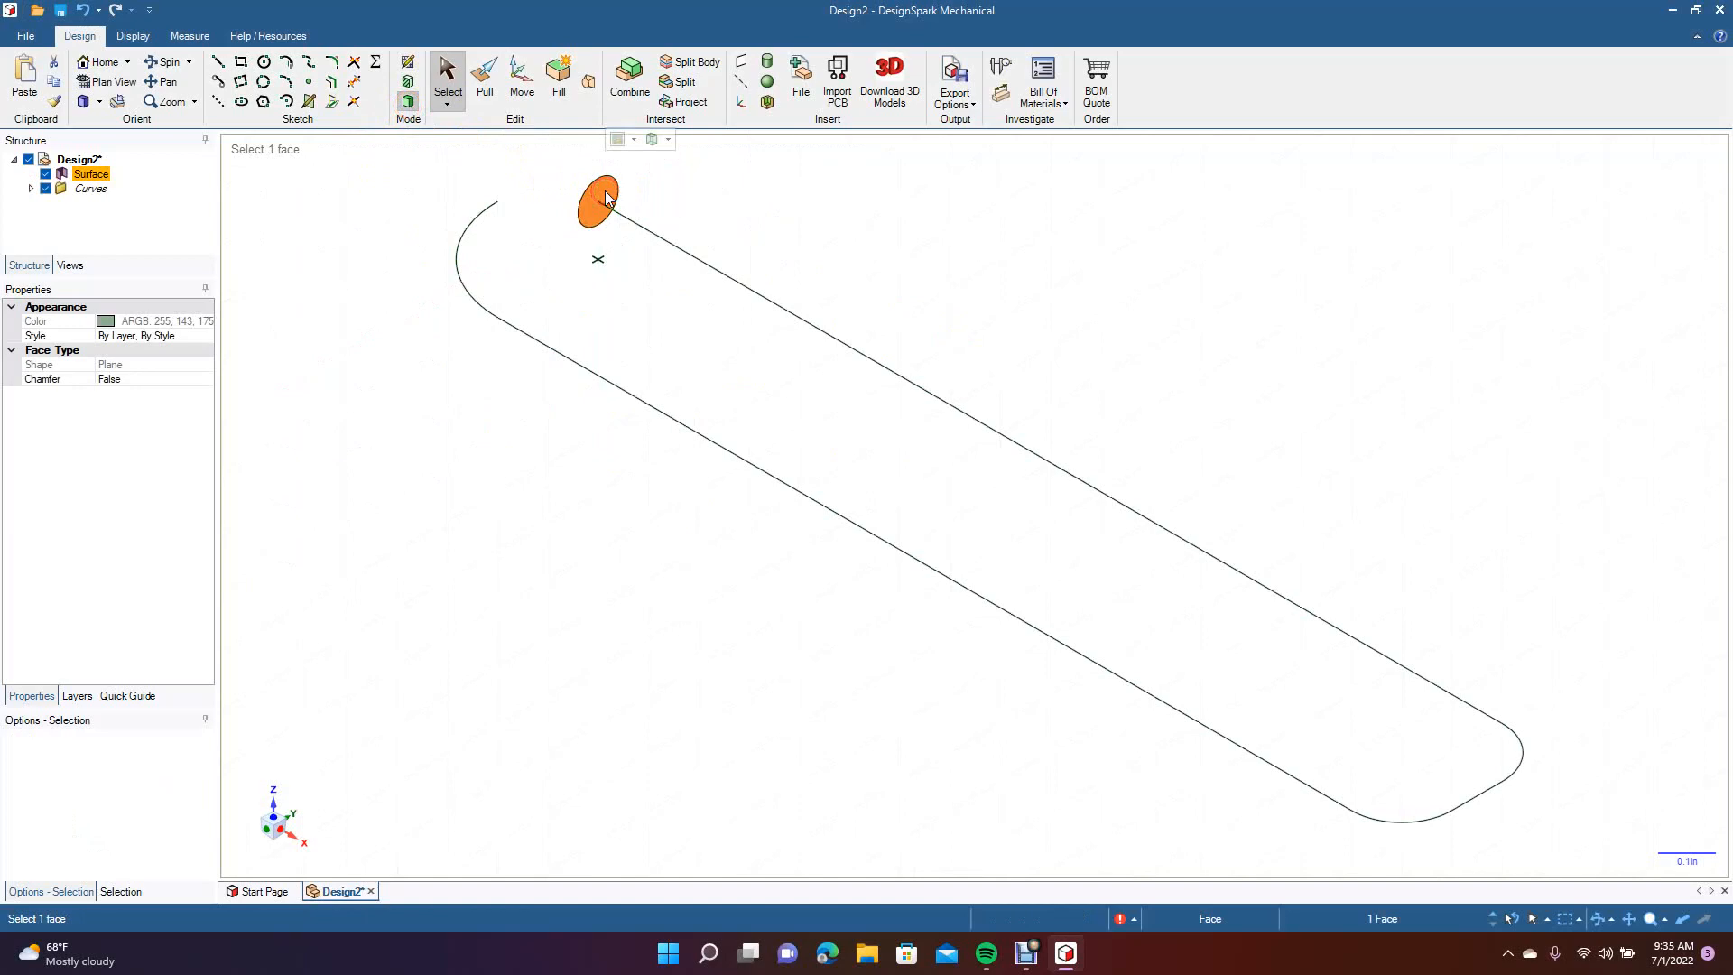
pyautogui.click(485, 78)
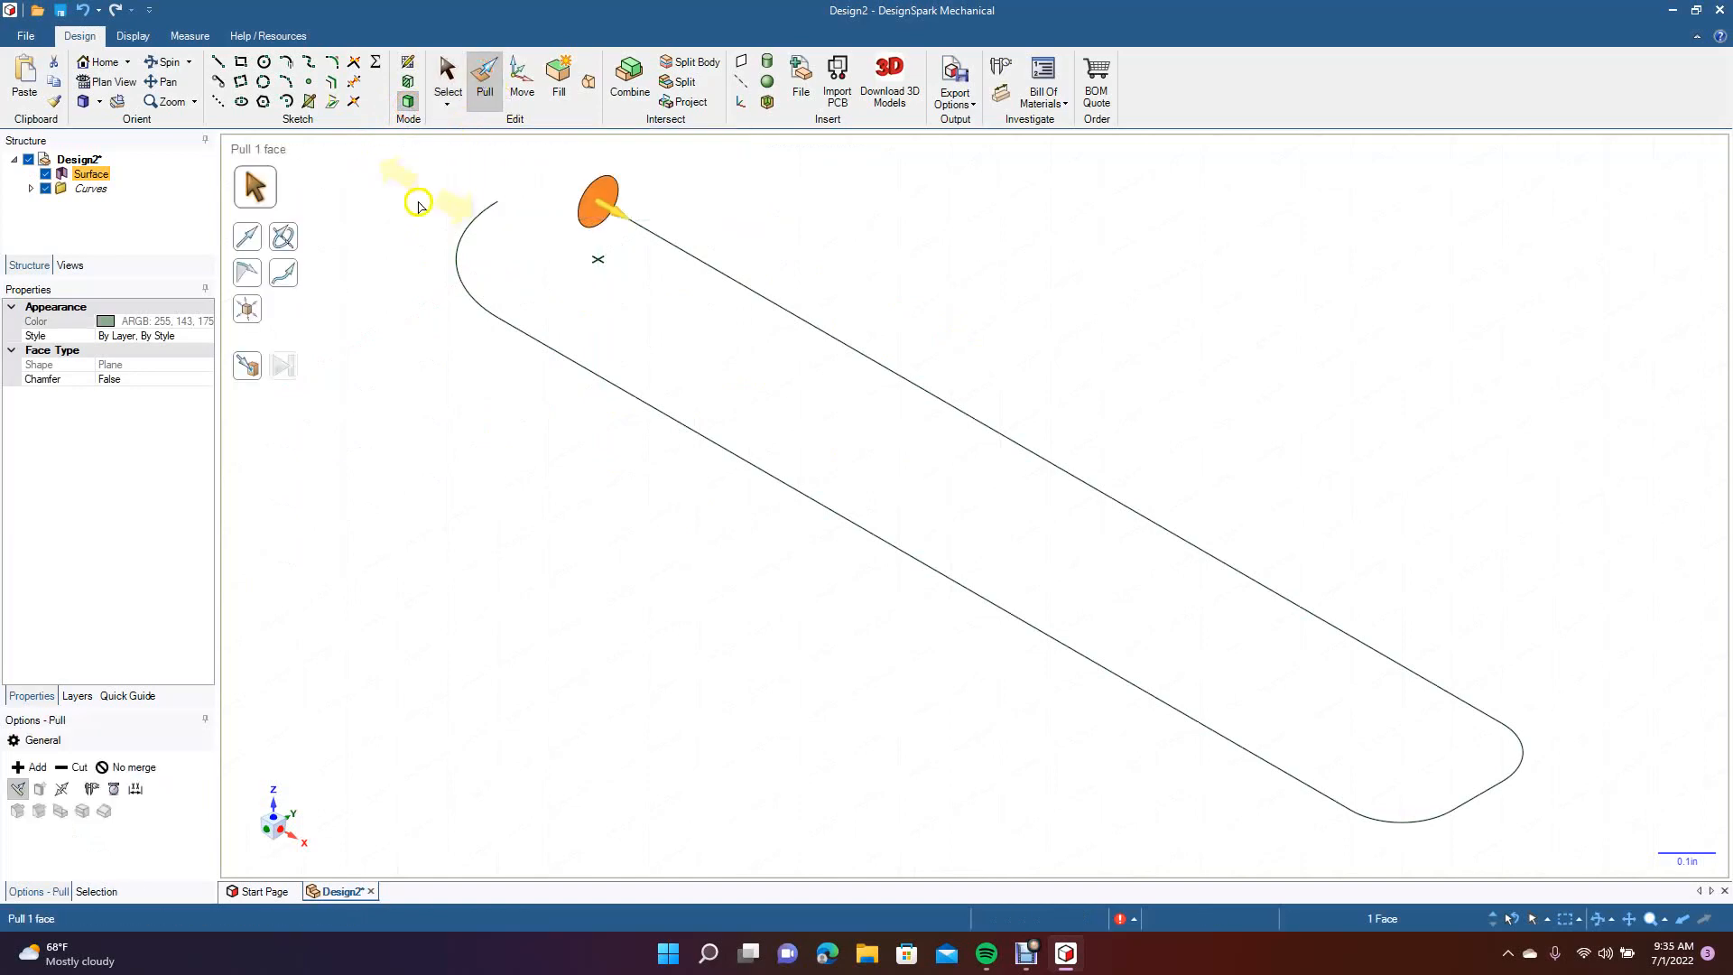
pyautogui.click(289, 278)
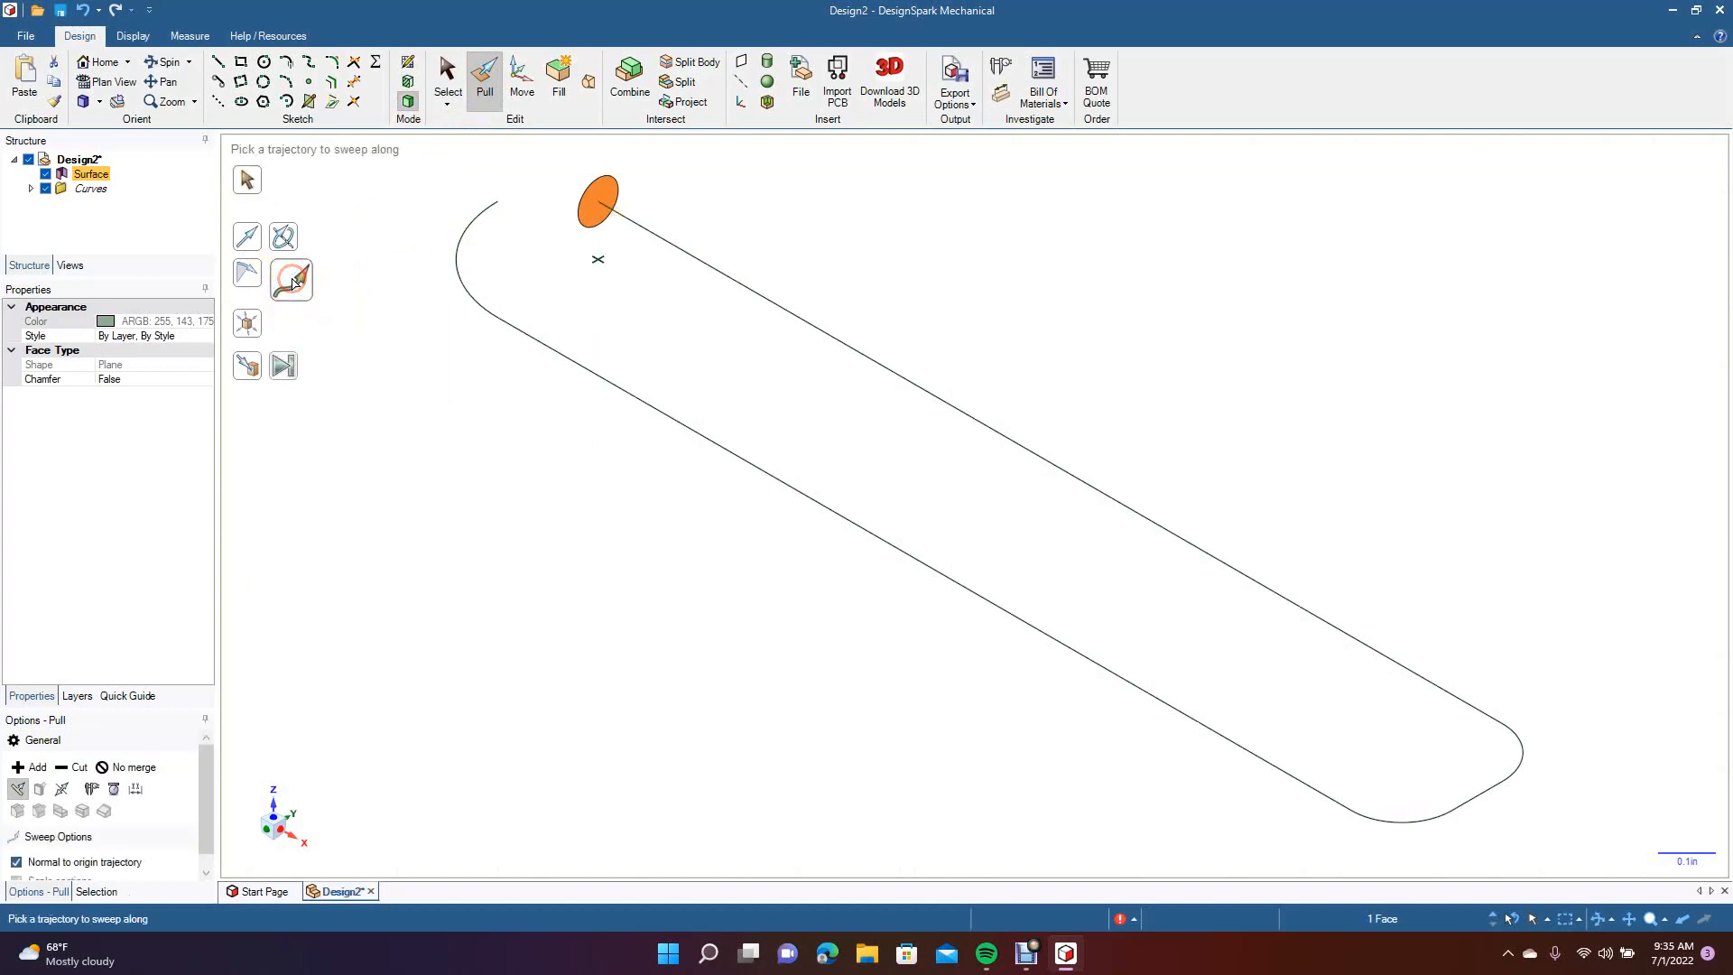
pyautogui.click(722, 276)
pyautogui.click(722, 278)
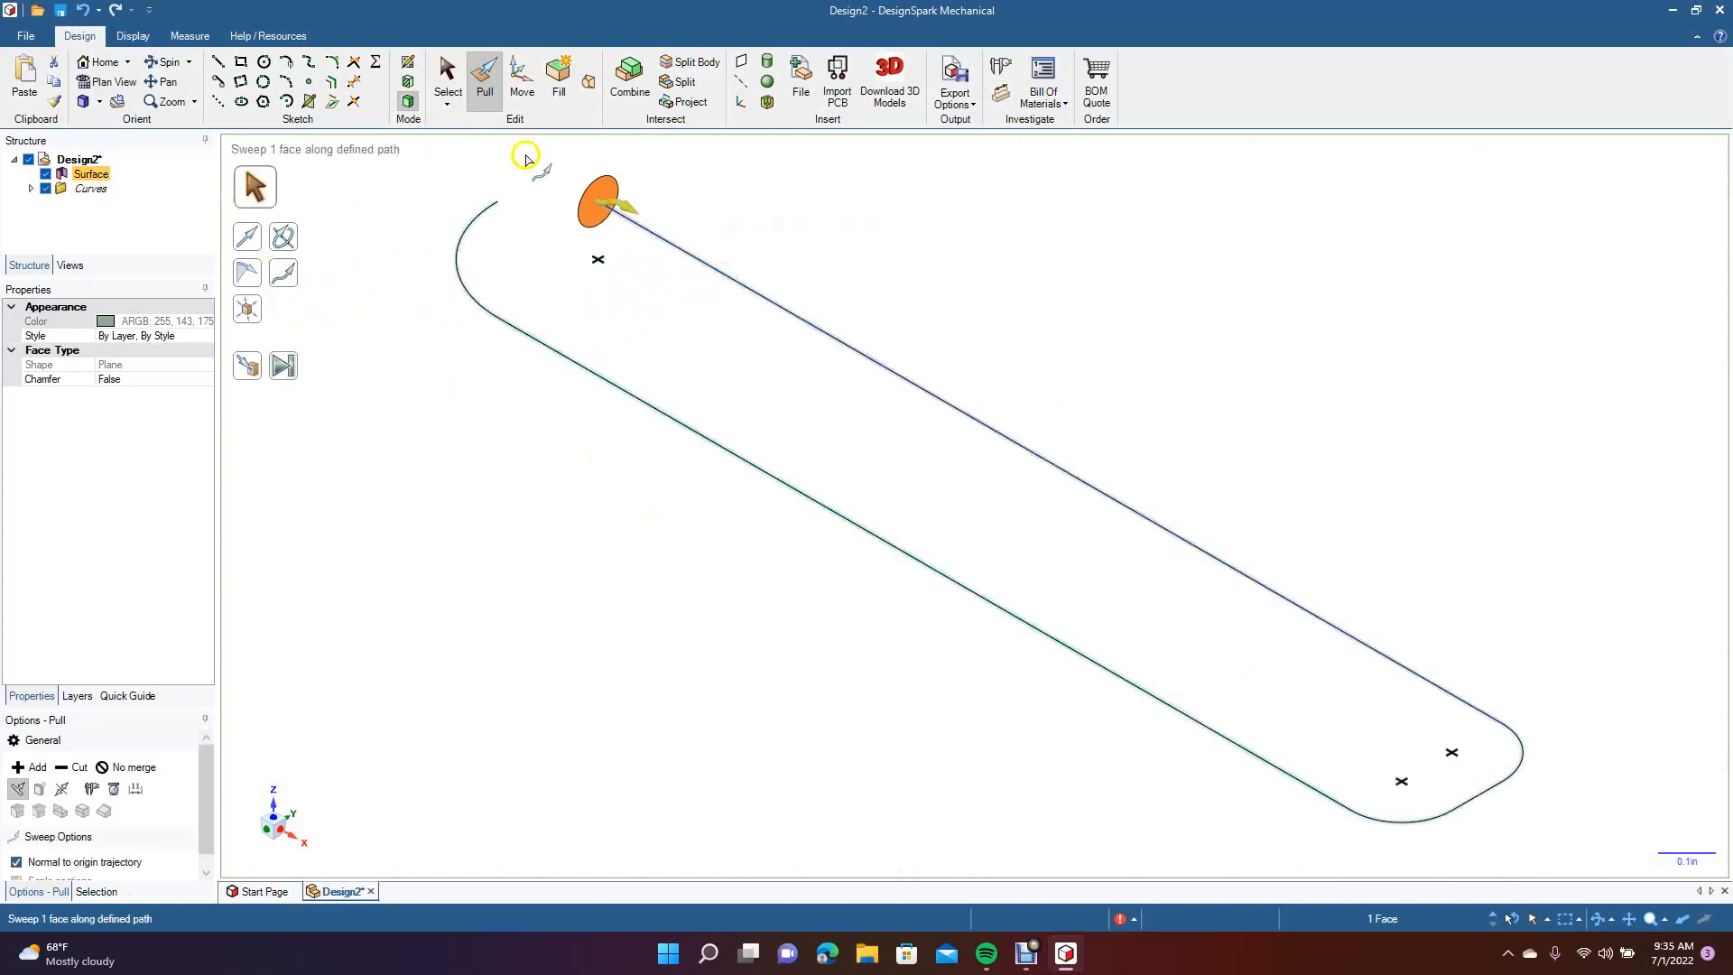
pyautogui.click(285, 366)
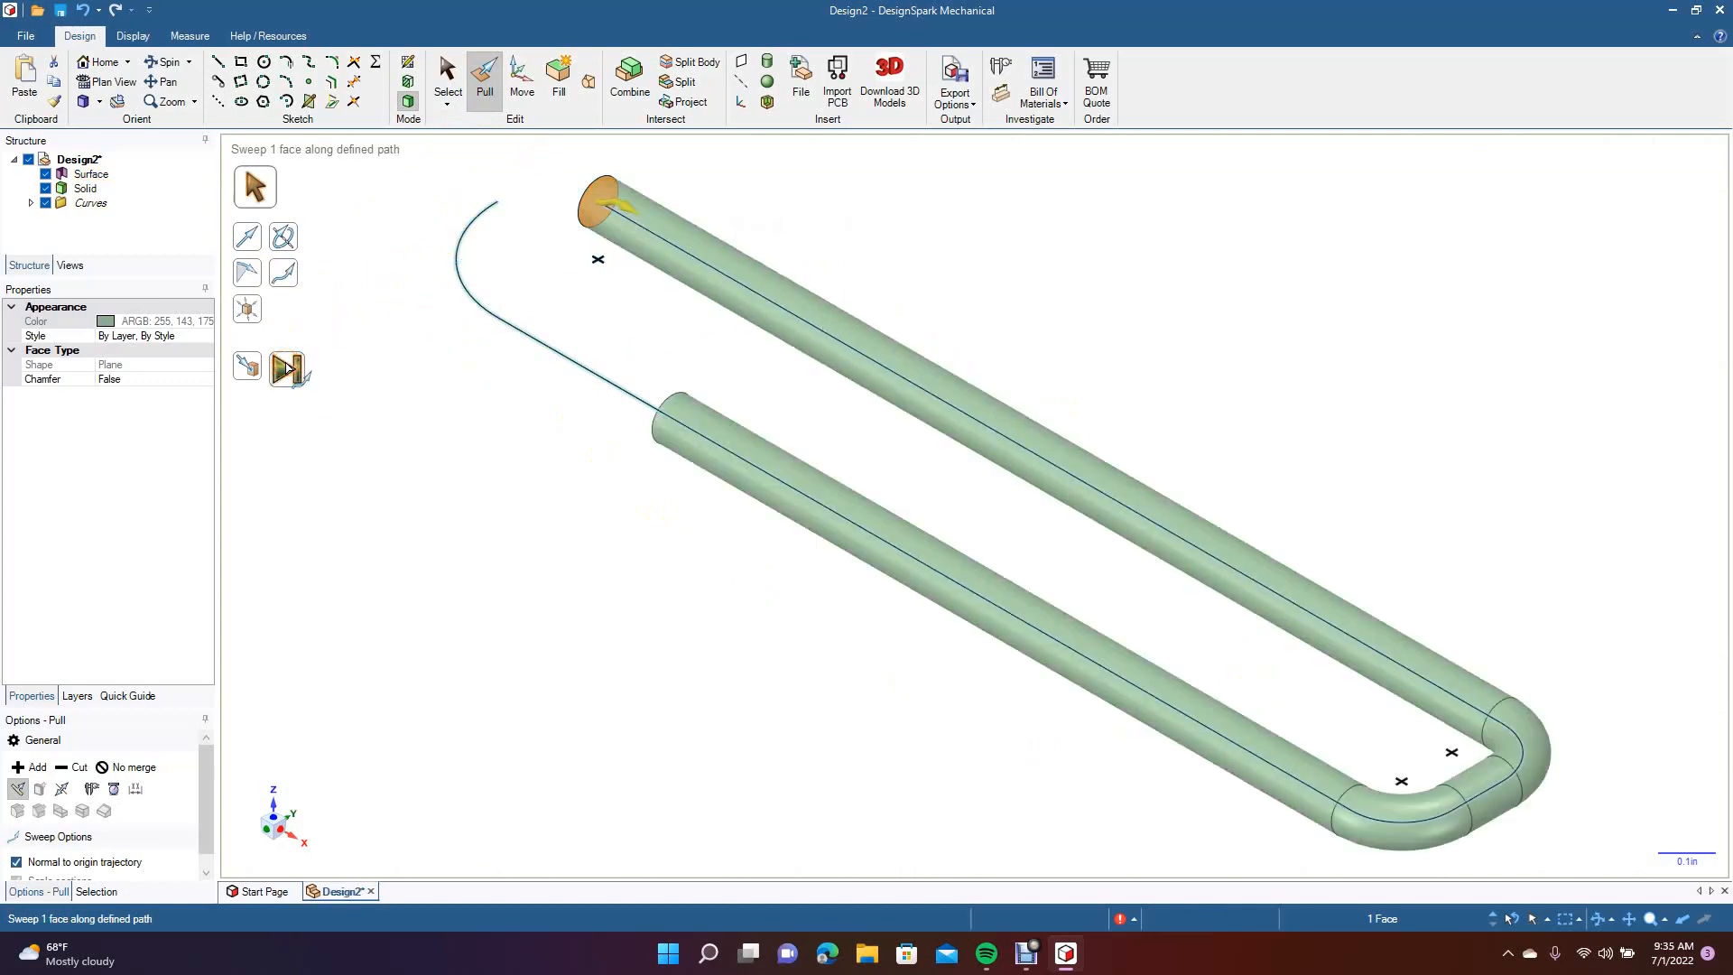
pyautogui.click(444, 77)
pyautogui.click(358, 513)
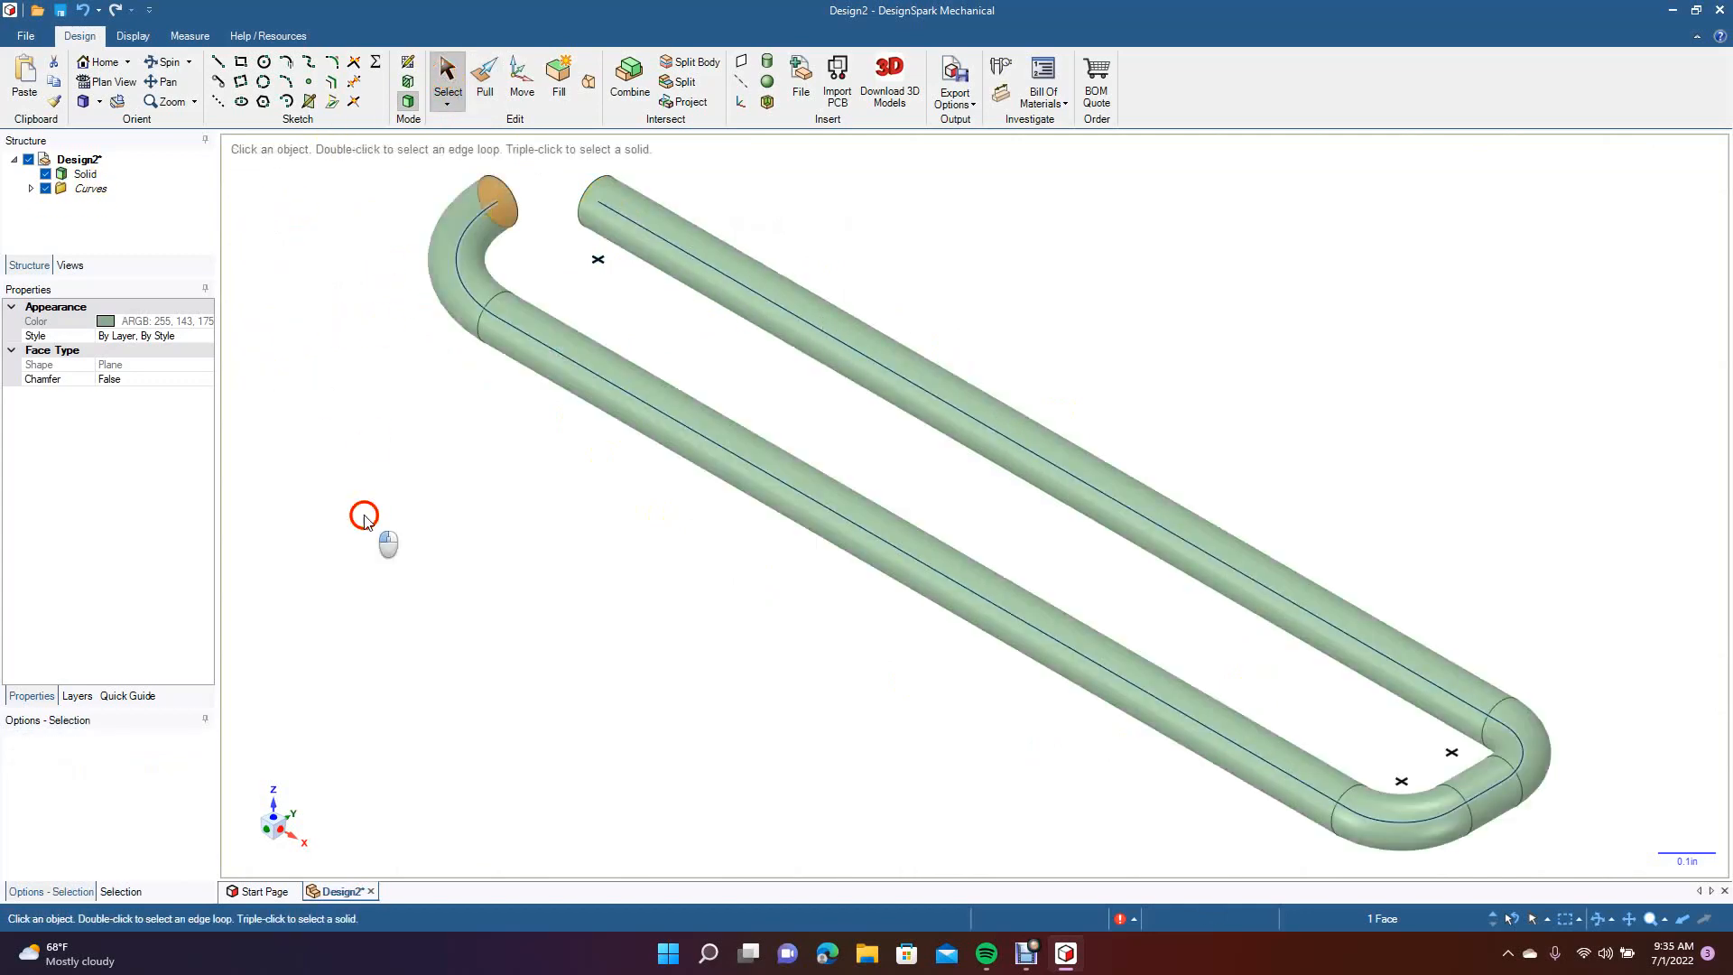
pyautogui.click(173, 60)
pyautogui.moveTo(426, 360); pyautogui.dragTo(498, 400)
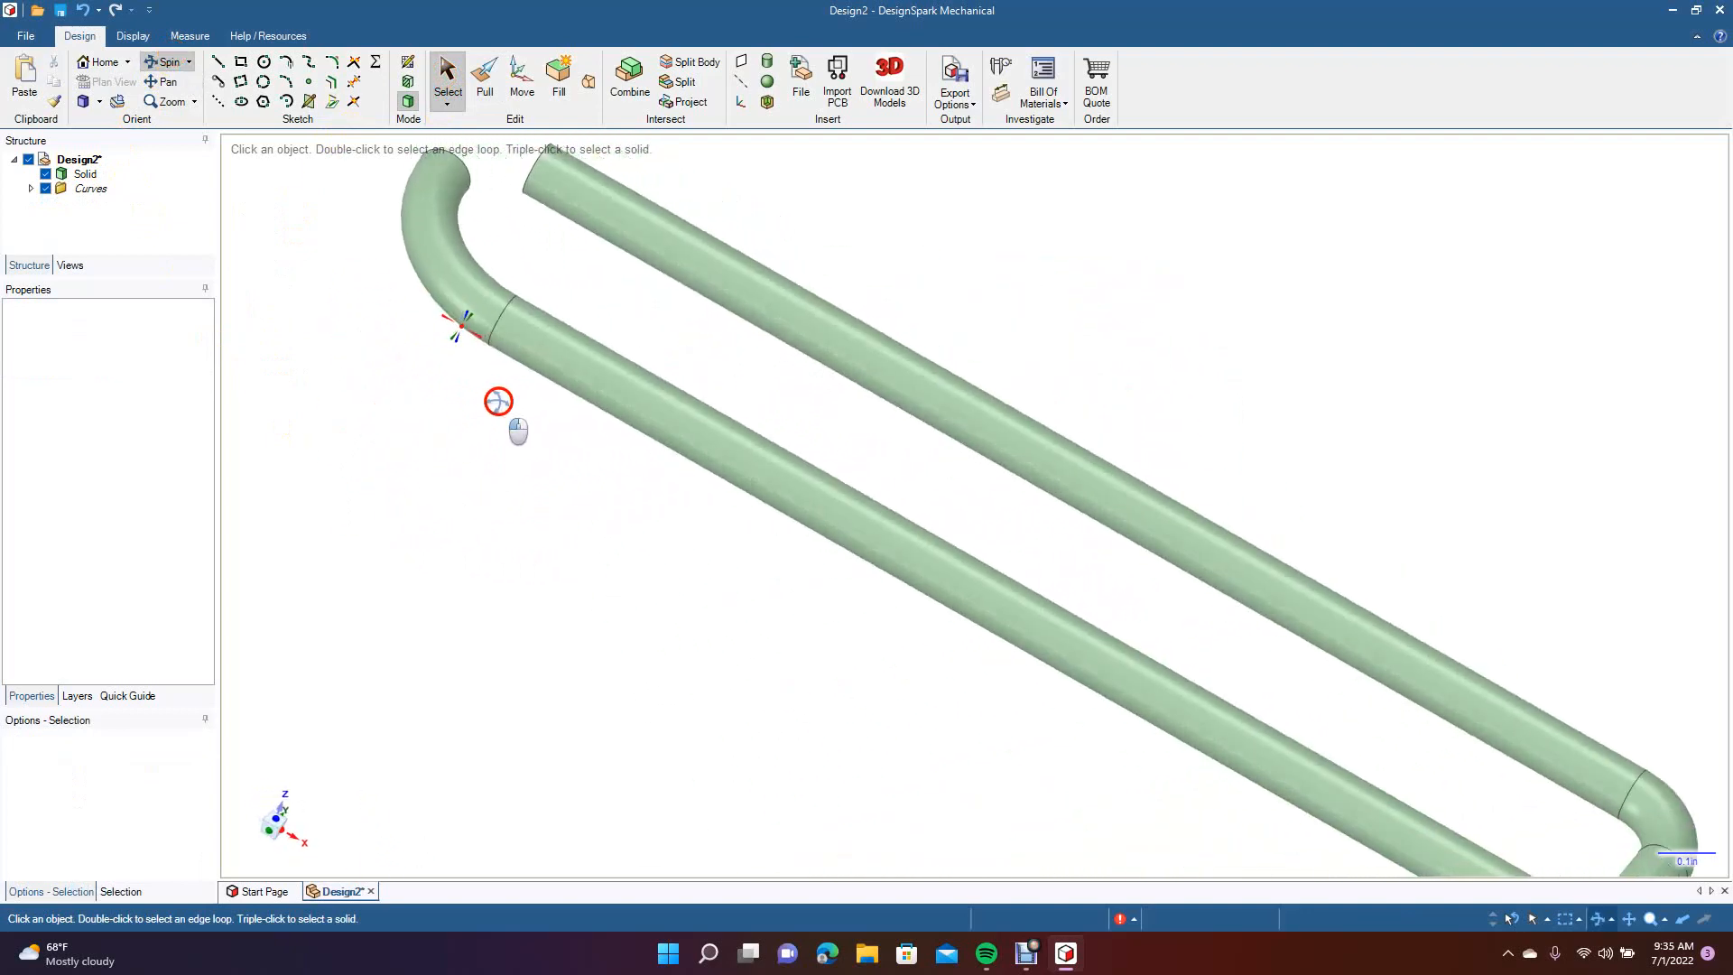
pyautogui.press('Escape')
# Undo the sweep and delete all the remaining path curves so that the design is empty.
pyautogui.hotkey('ctrl', 'z')
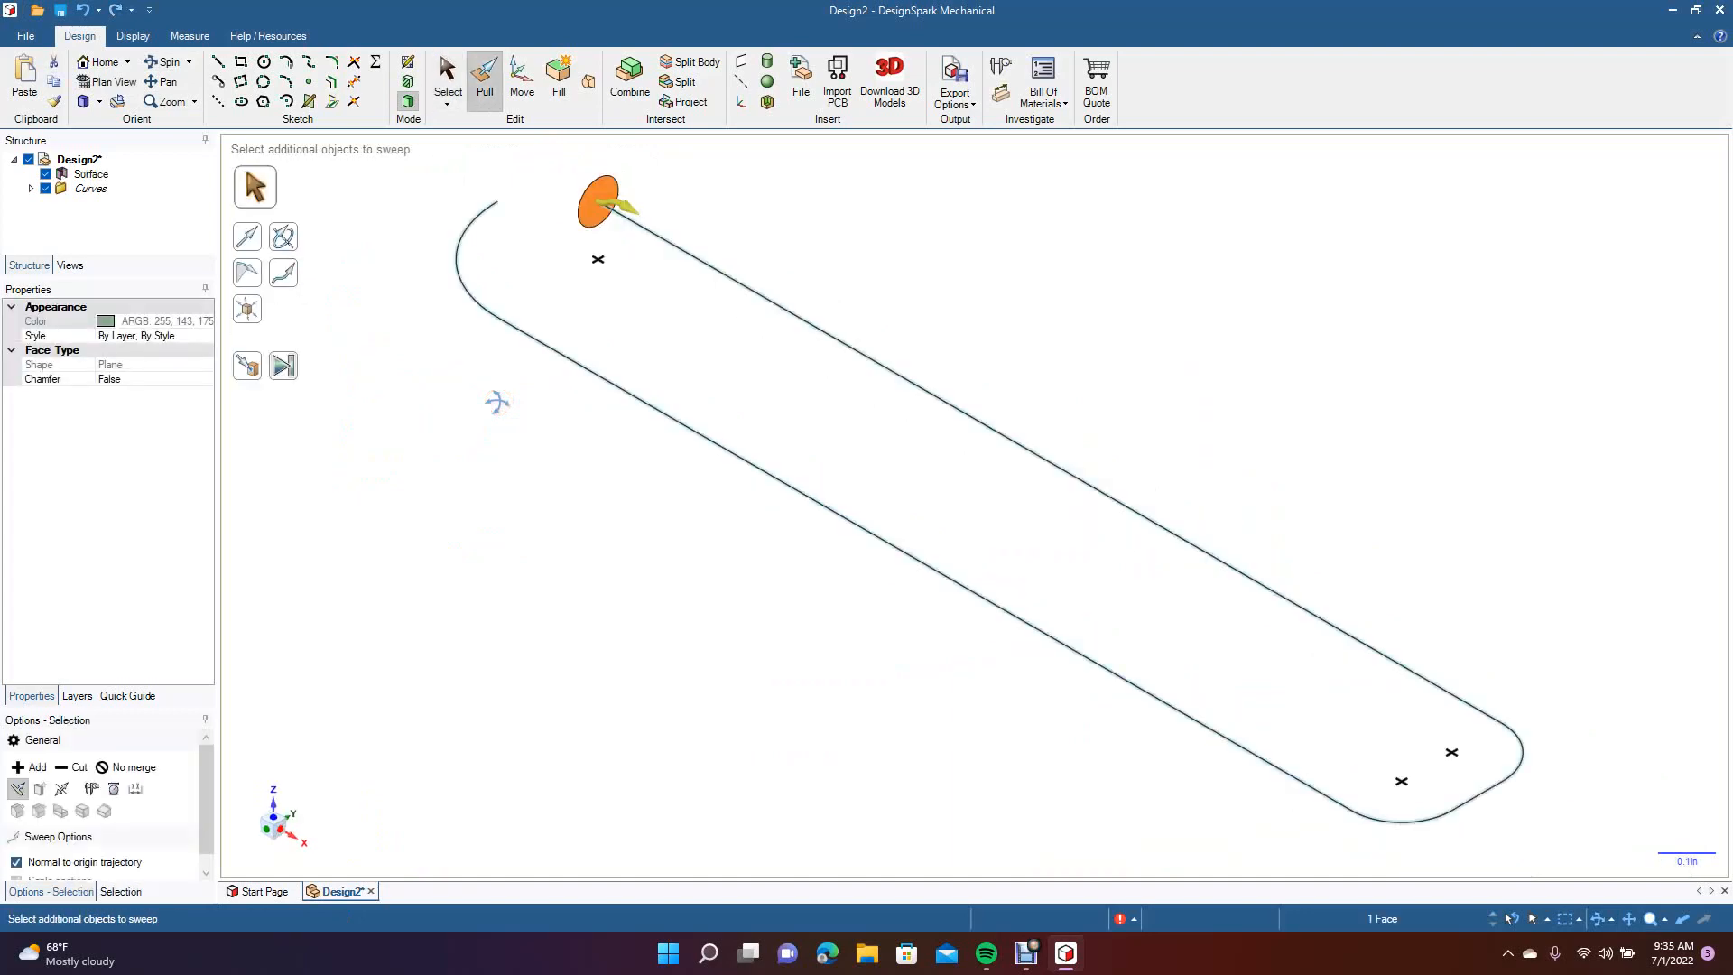
pyautogui.hotkey('ctrl', 'z')
pyautogui.hotkey('ctrl', 'z')
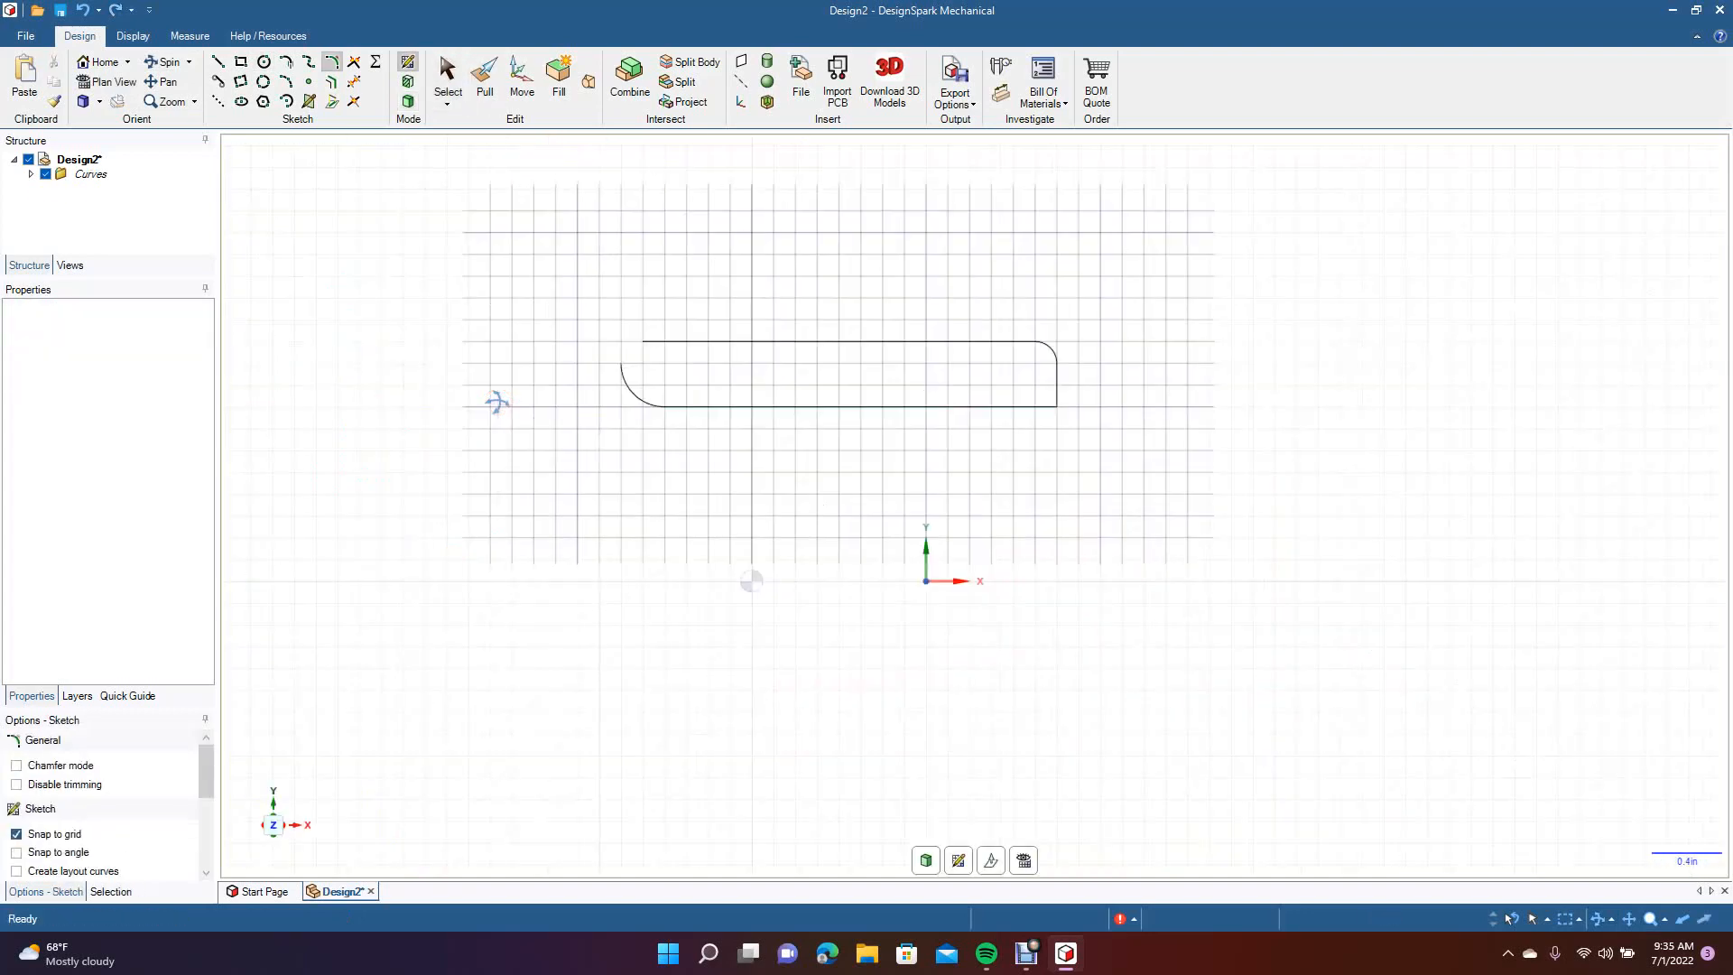
pyautogui.click(446, 72)
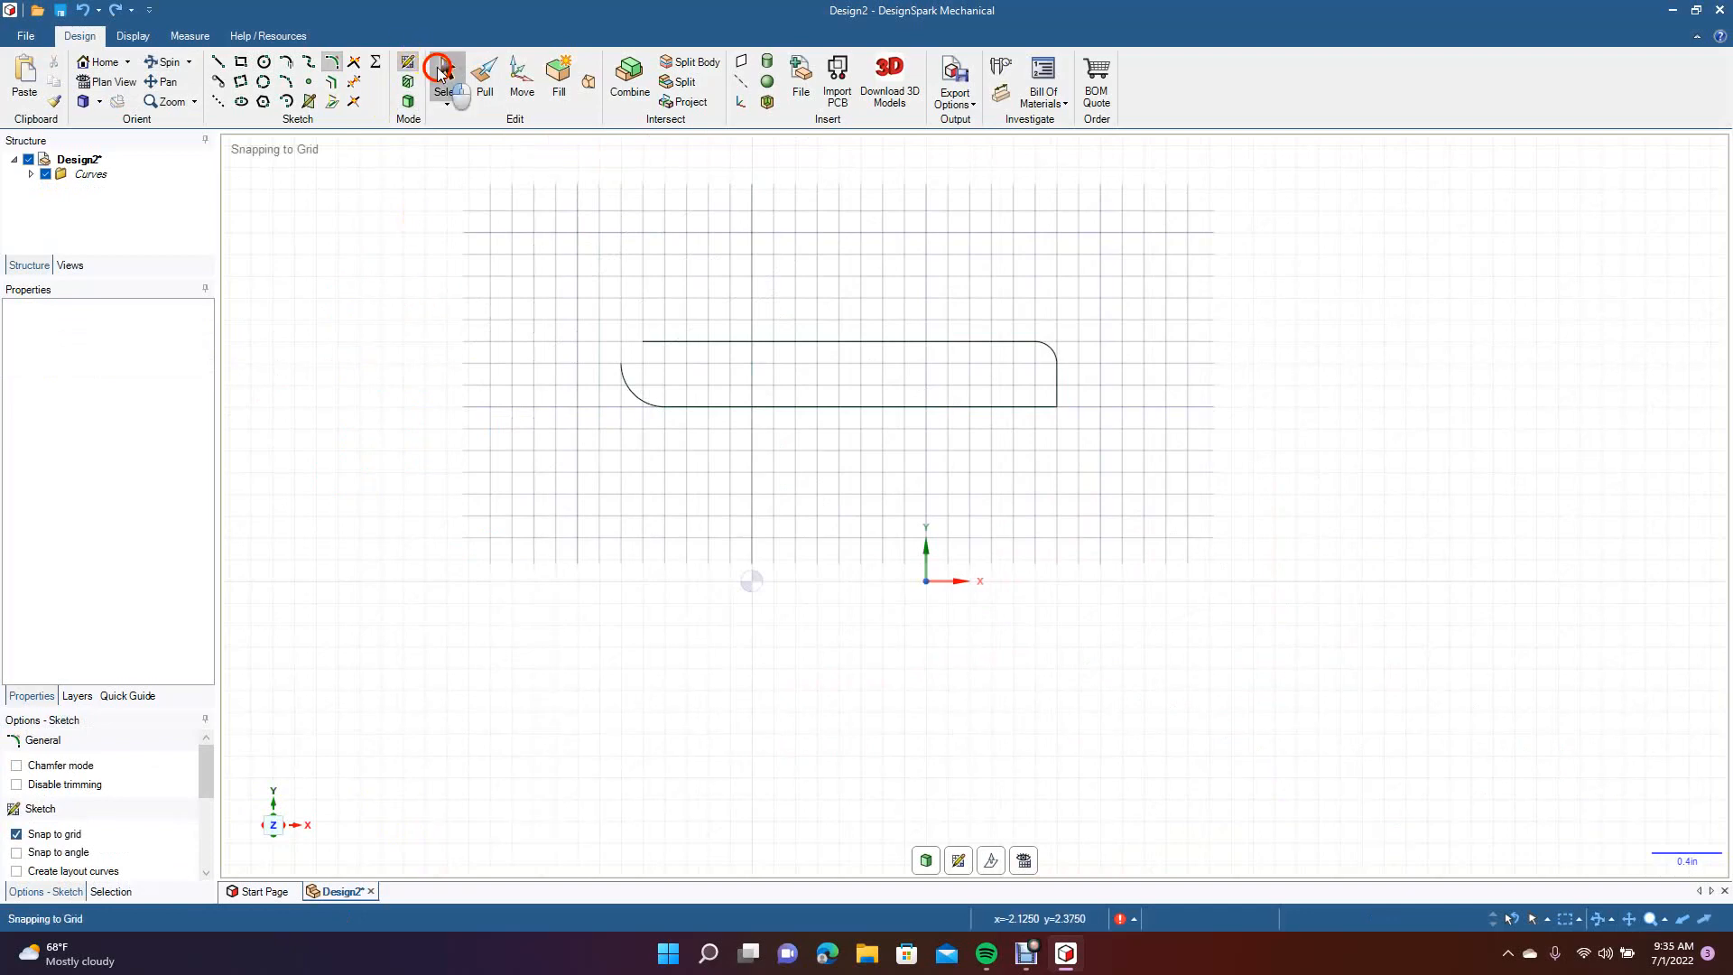
pyautogui.moveTo(497, 278)
pyautogui.mouseDown()
pyautogui.moveTo(758, 479)
pyautogui.moveTo(1166, 506)
pyautogui.moveTo(1144, 493)
pyautogui.mouseUp()
pyautogui.press('Delete')
pyautogui.click(873, 475)
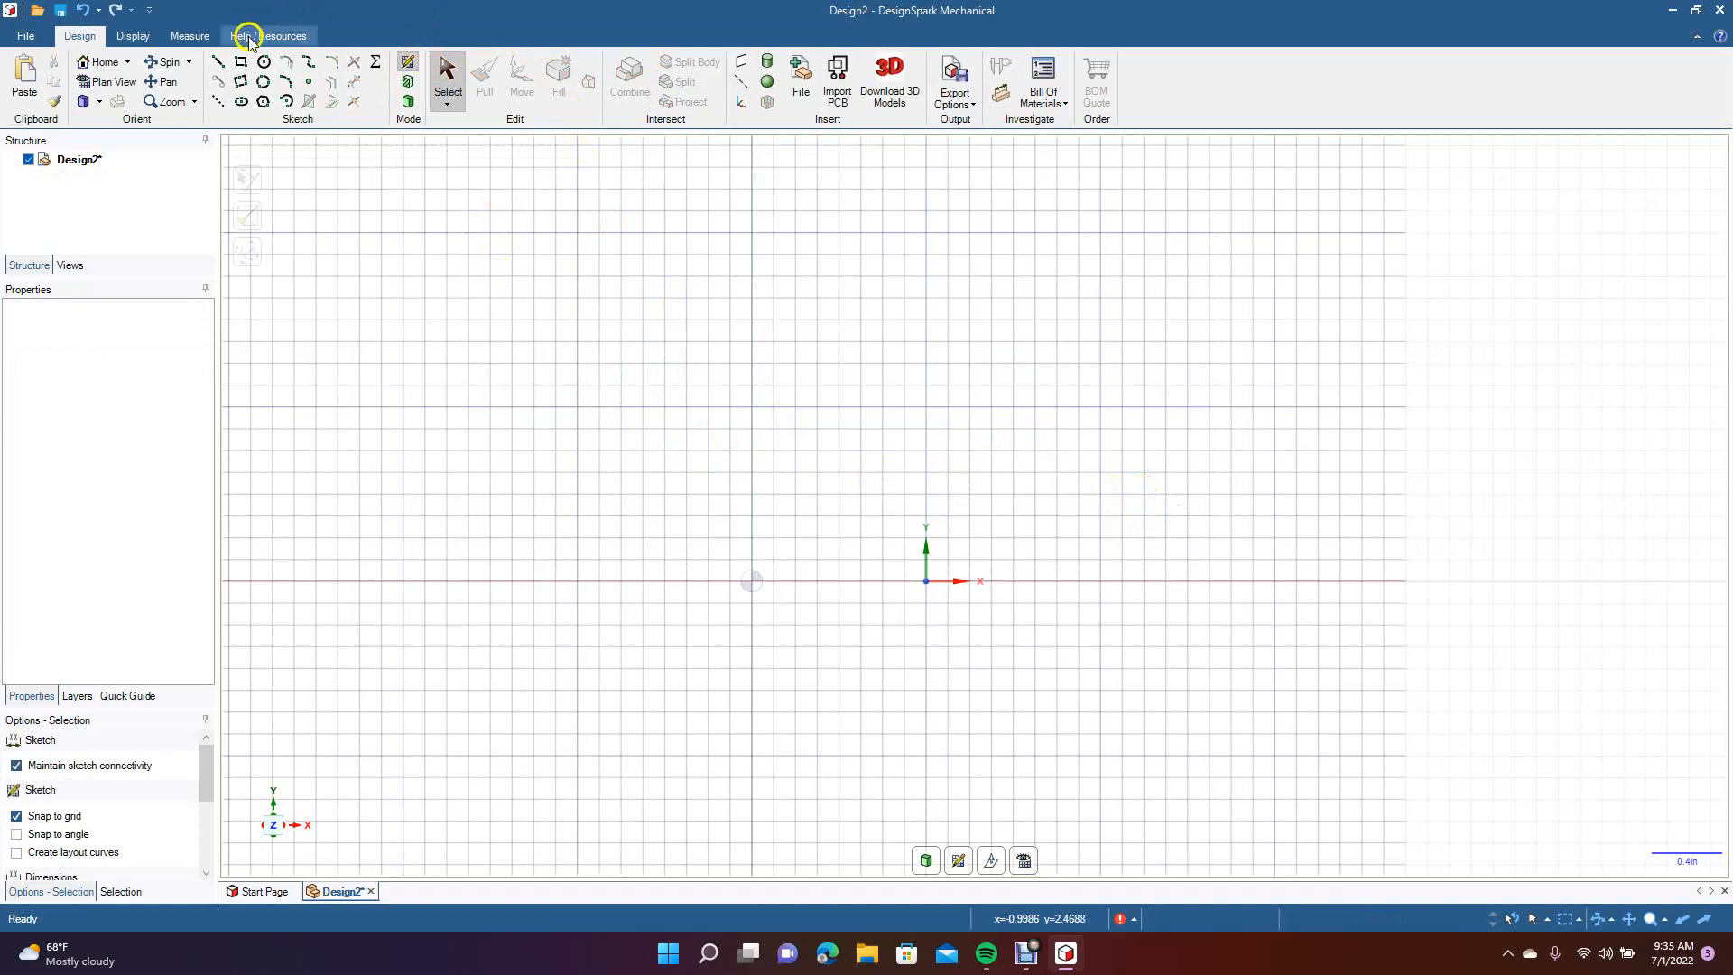
# Sketch a 1 in by 1 in square above the horizontal axis.
pyautogui.click(240, 61)
pyautogui.click(663, 388)
pyautogui.write('1')
pyautogui.press('Tab')
pyautogui.write('1')
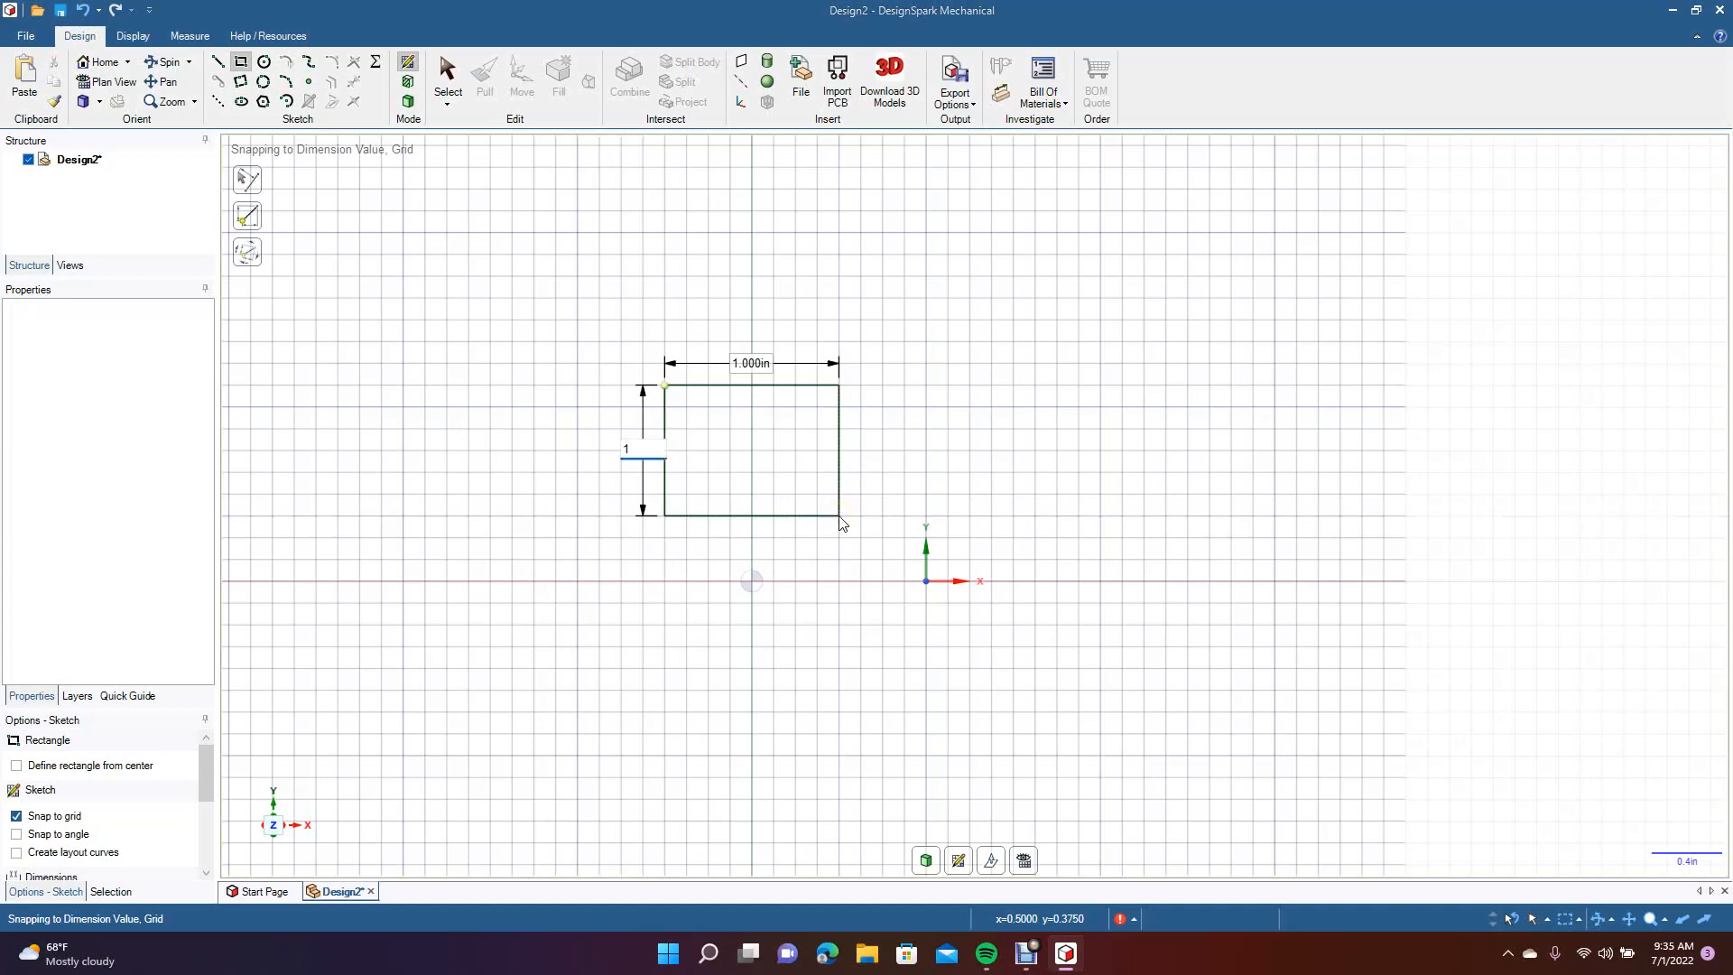
pyautogui.click(839, 559)
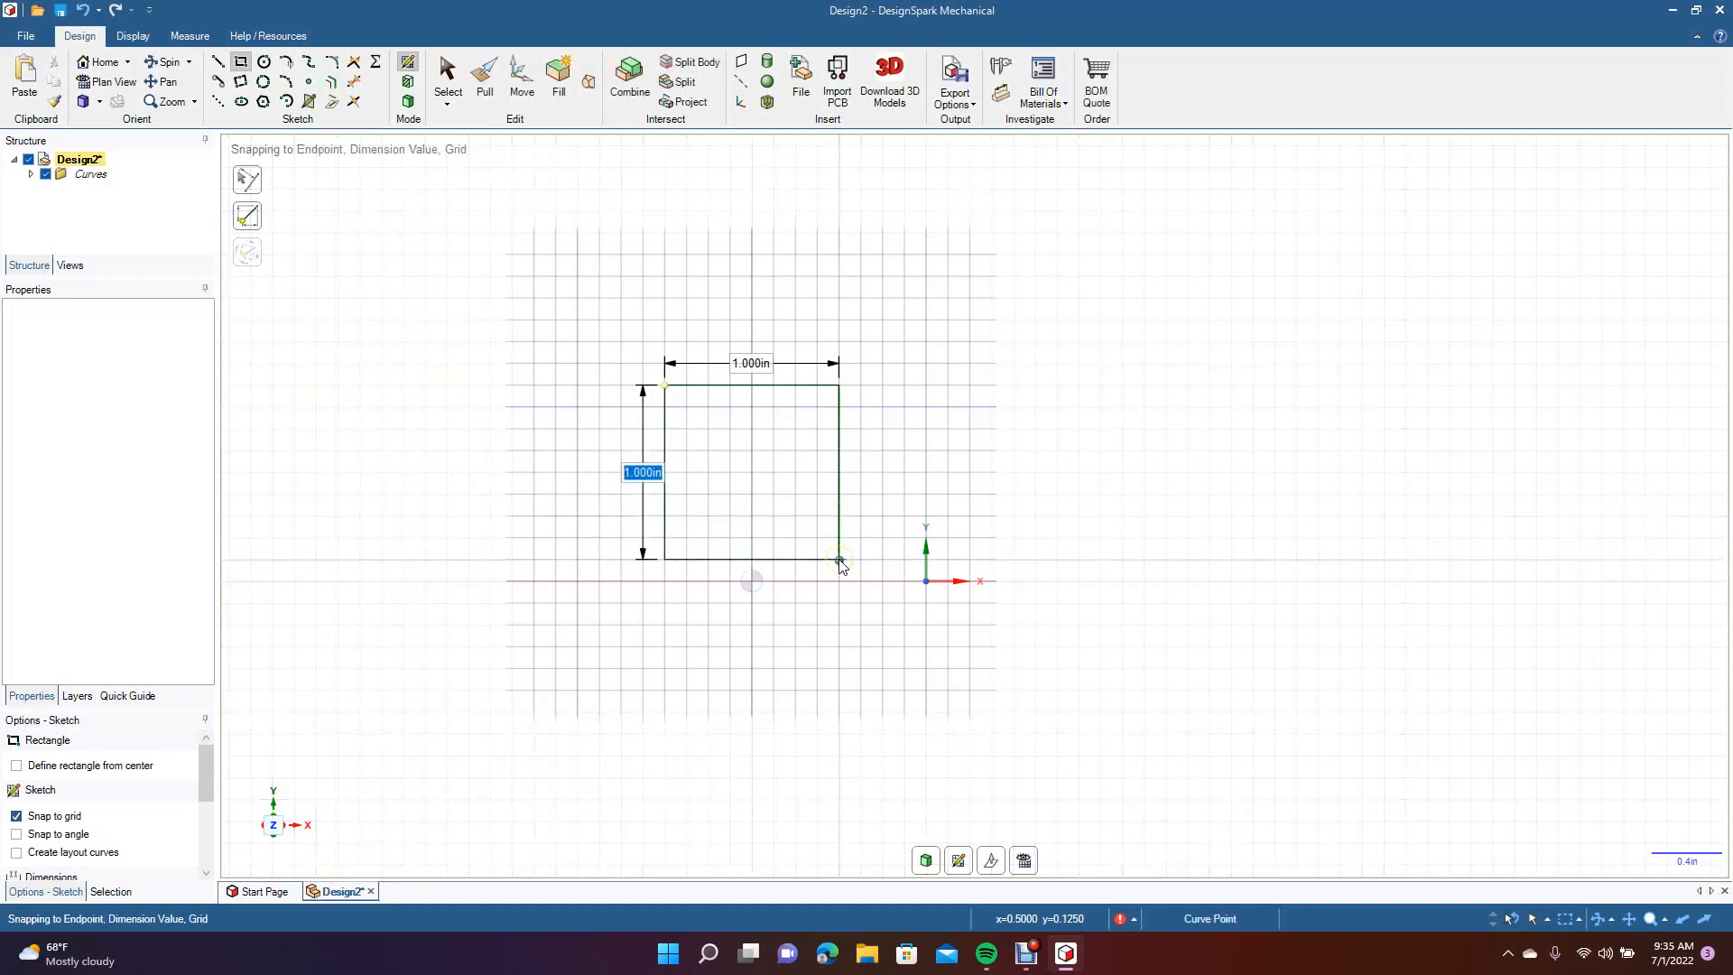
# Extrude the square face 1 in with Pull to form a cube.
pyautogui.click(451, 74)
pyautogui.click(163, 62)
pyautogui.moveTo(581, 441); pyautogui.dragTo(477, 452)
pyautogui.click(485, 86)
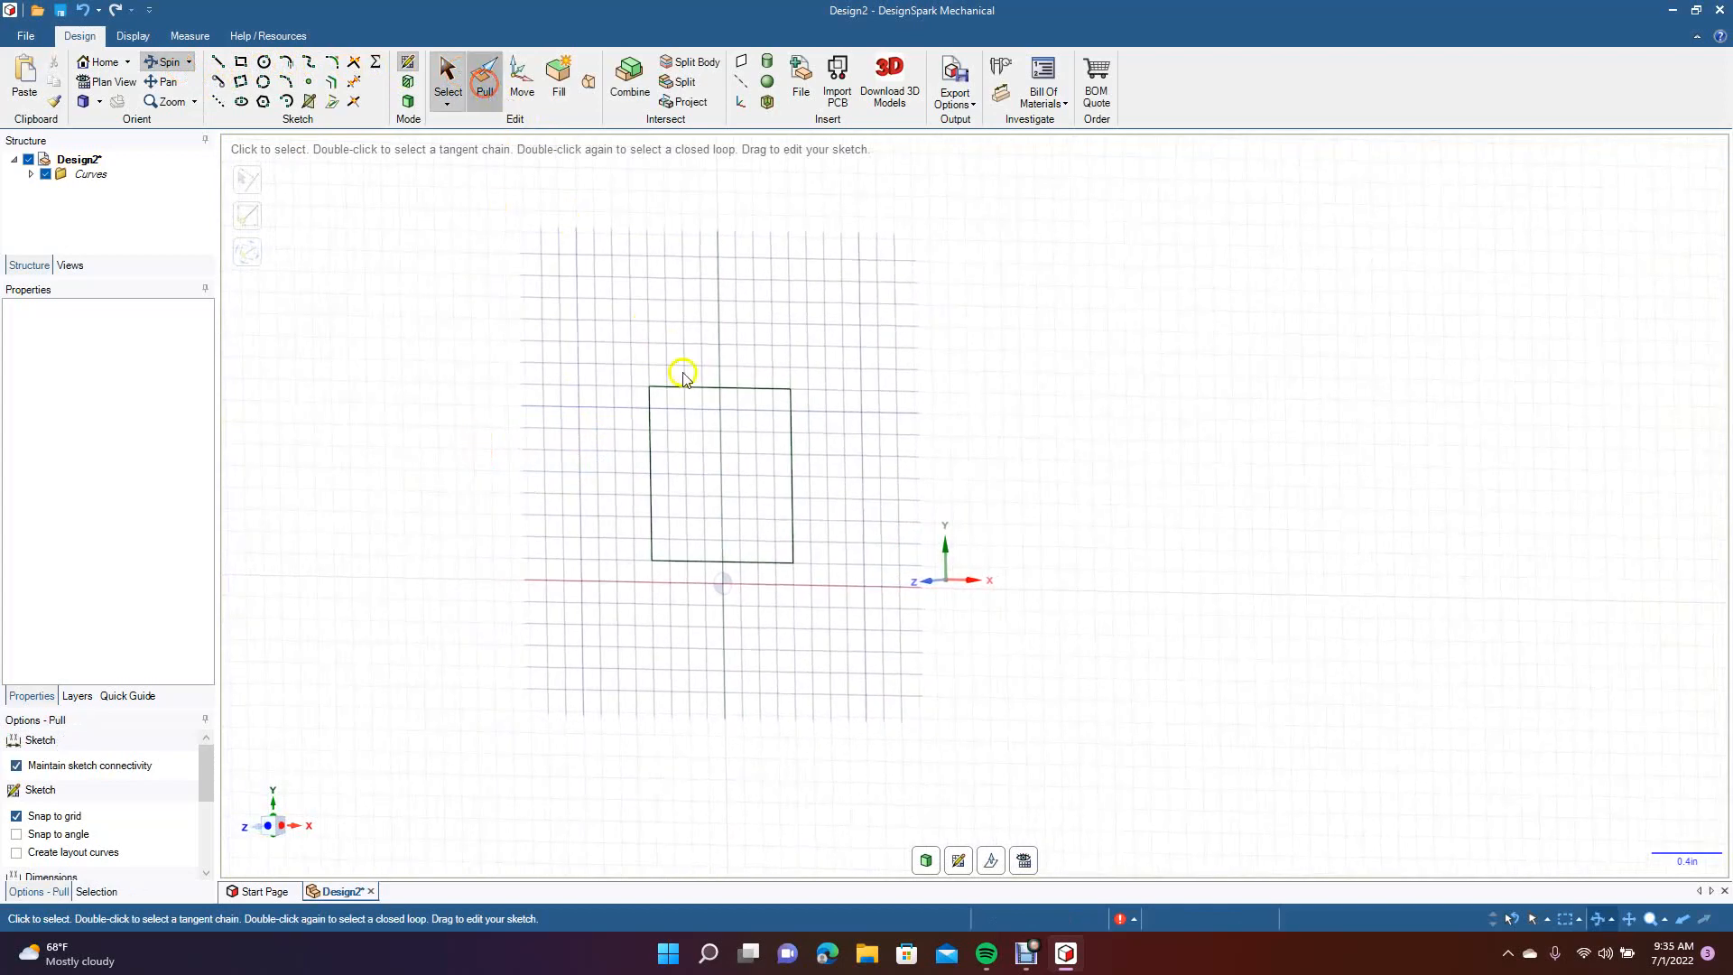
pyautogui.click(706, 434)
pyautogui.moveTo(703, 429); pyautogui.dragTo(682, 443)
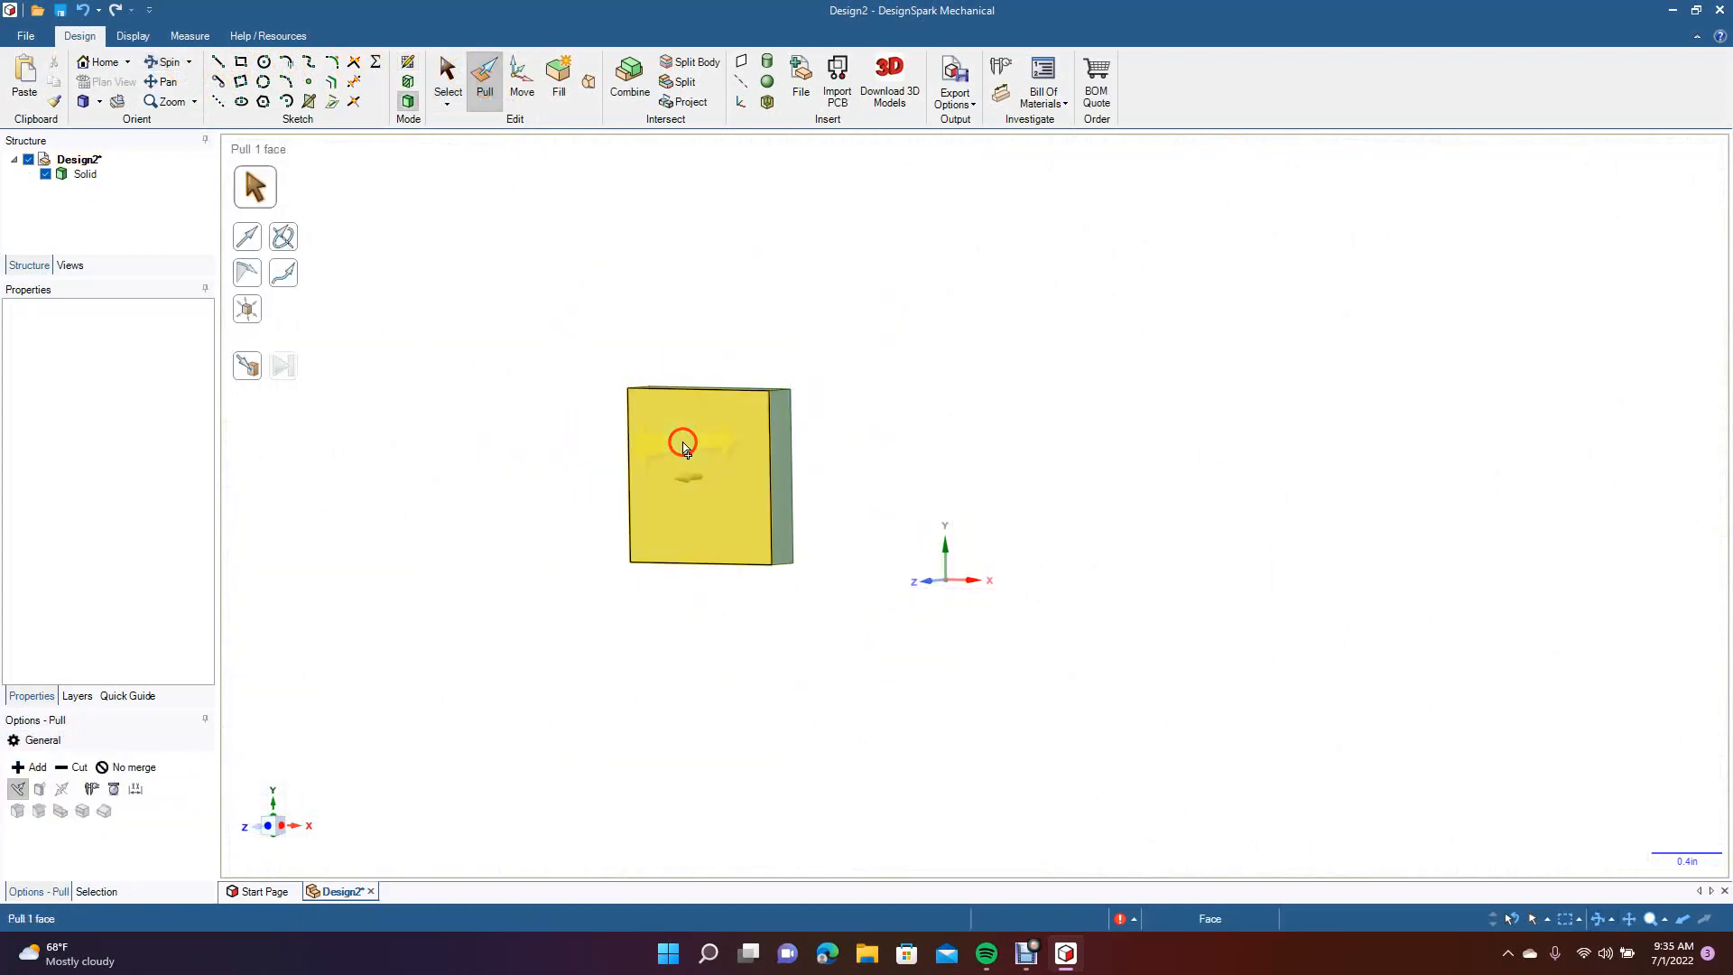
pyautogui.hotkey('ctrl', 'z')
pyautogui.click(689, 444)
pyautogui.moveTo(733, 469); pyautogui.dragTo(631, 487)
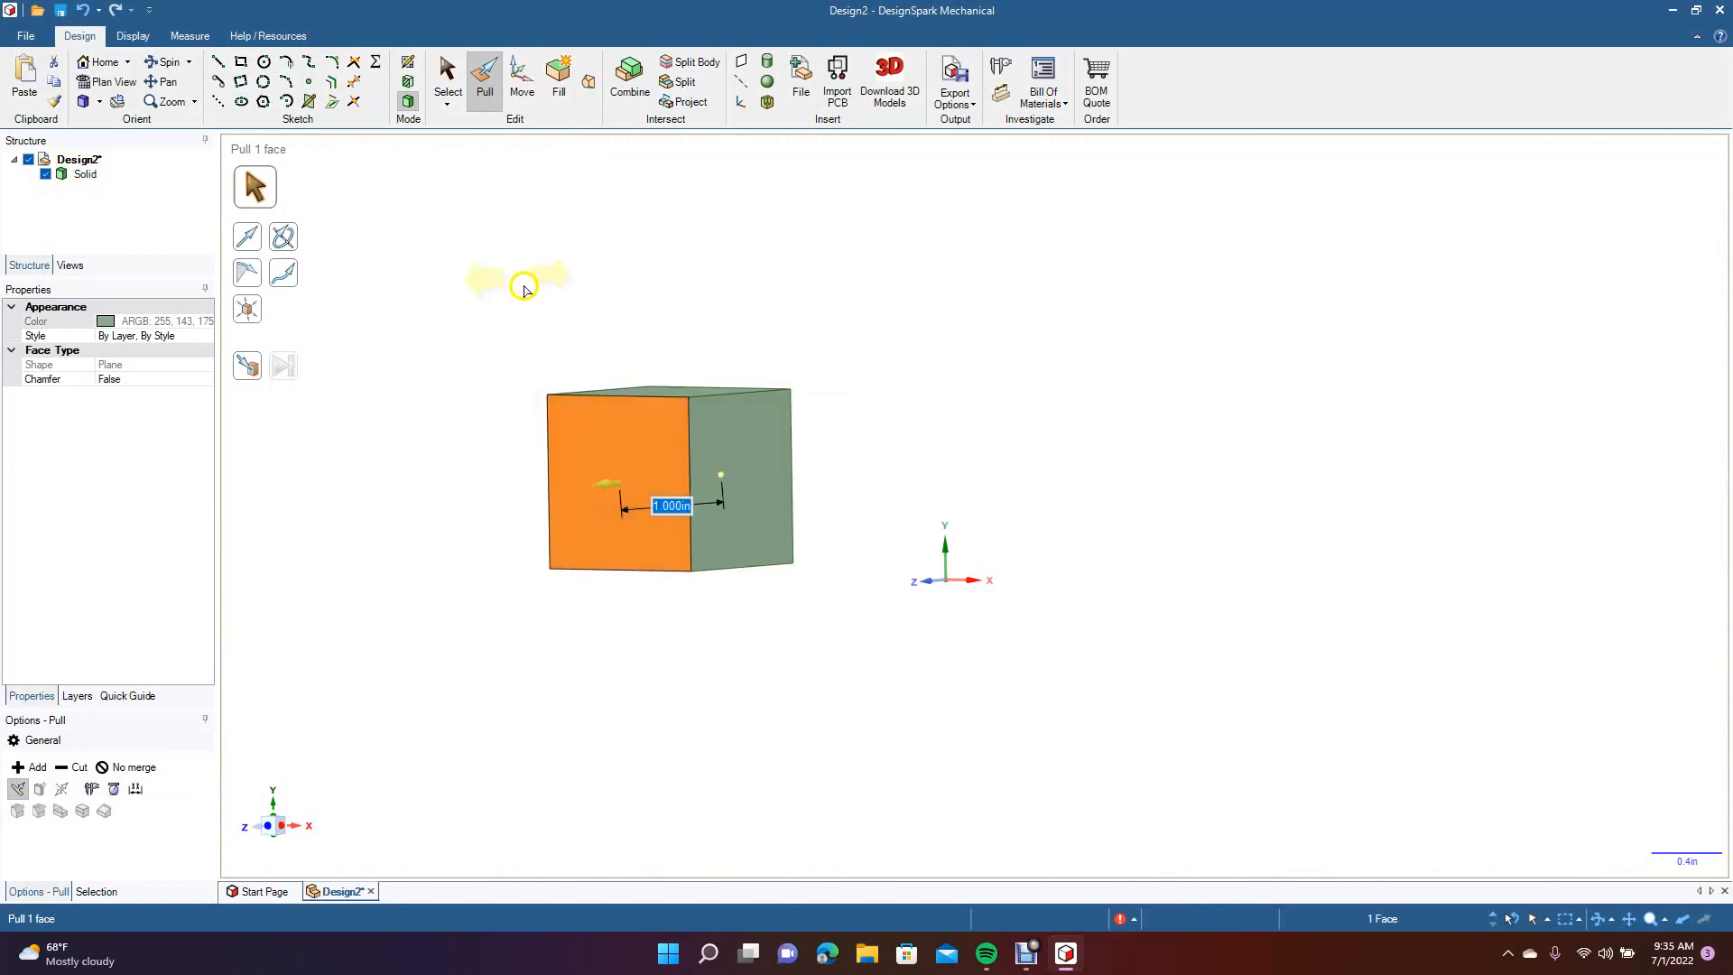
# Scale the whole cube about the upper-left corner of its front face, to 2, to 0.5 and back to slightly above the original size.
pyautogui.click(449, 79)
pyautogui.moveTo(510, 380); pyautogui.dragTo(889, 666)
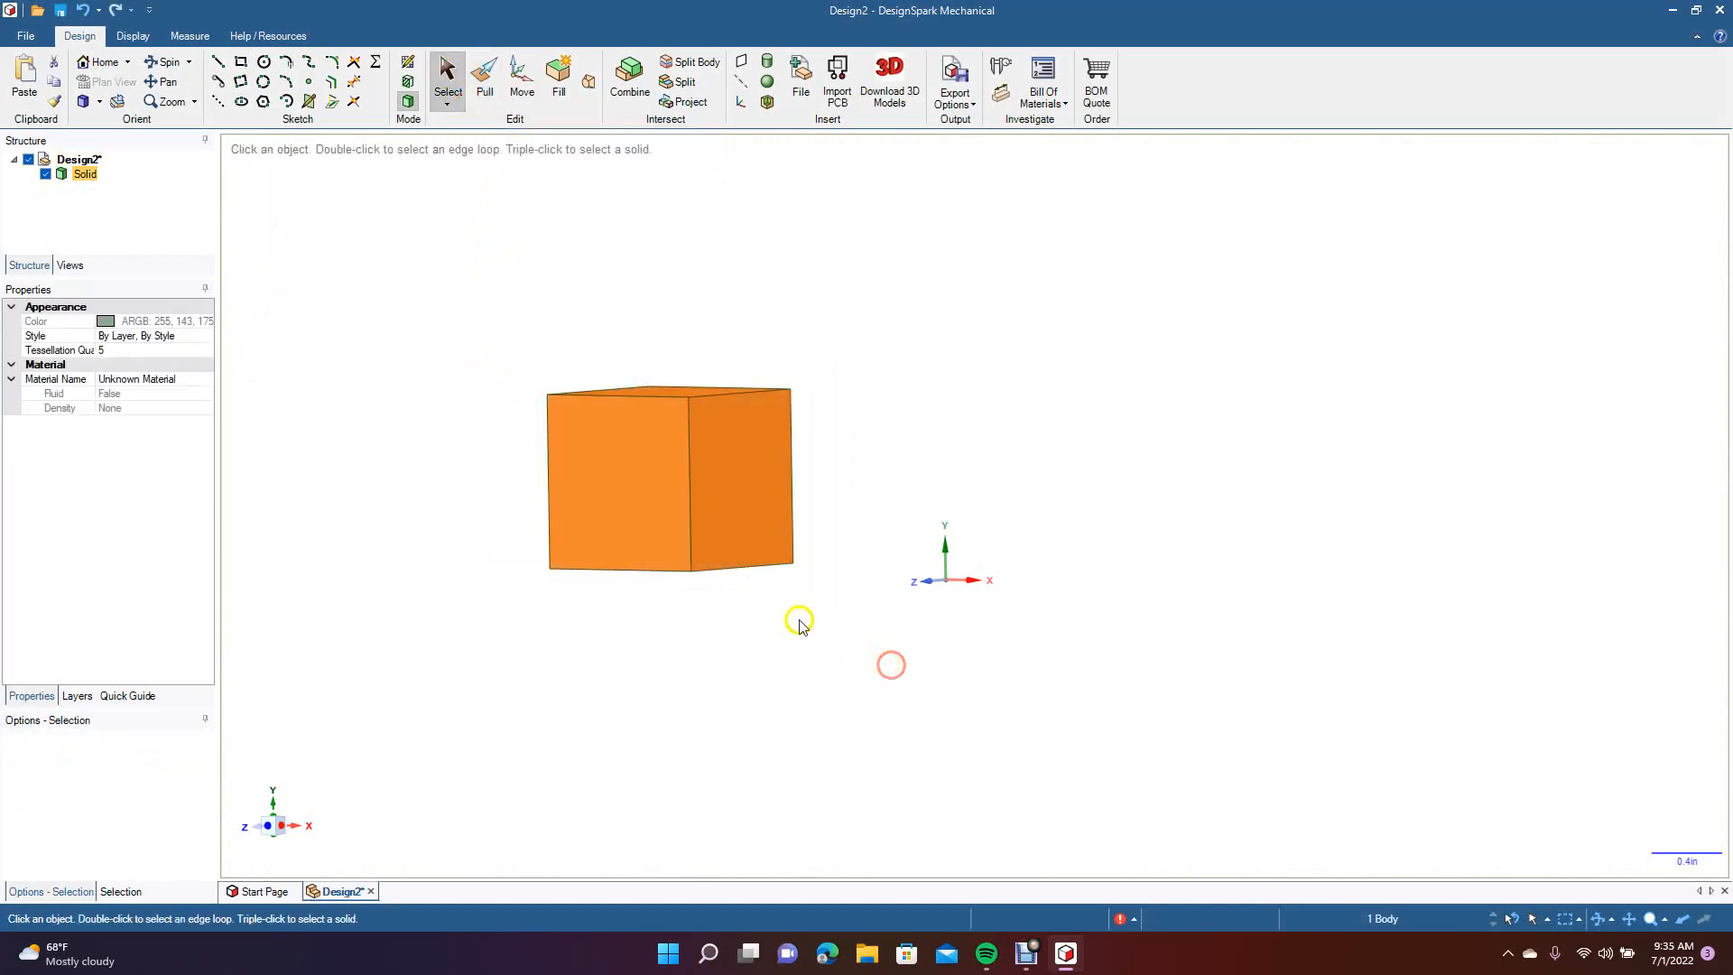
pyautogui.click(491, 82)
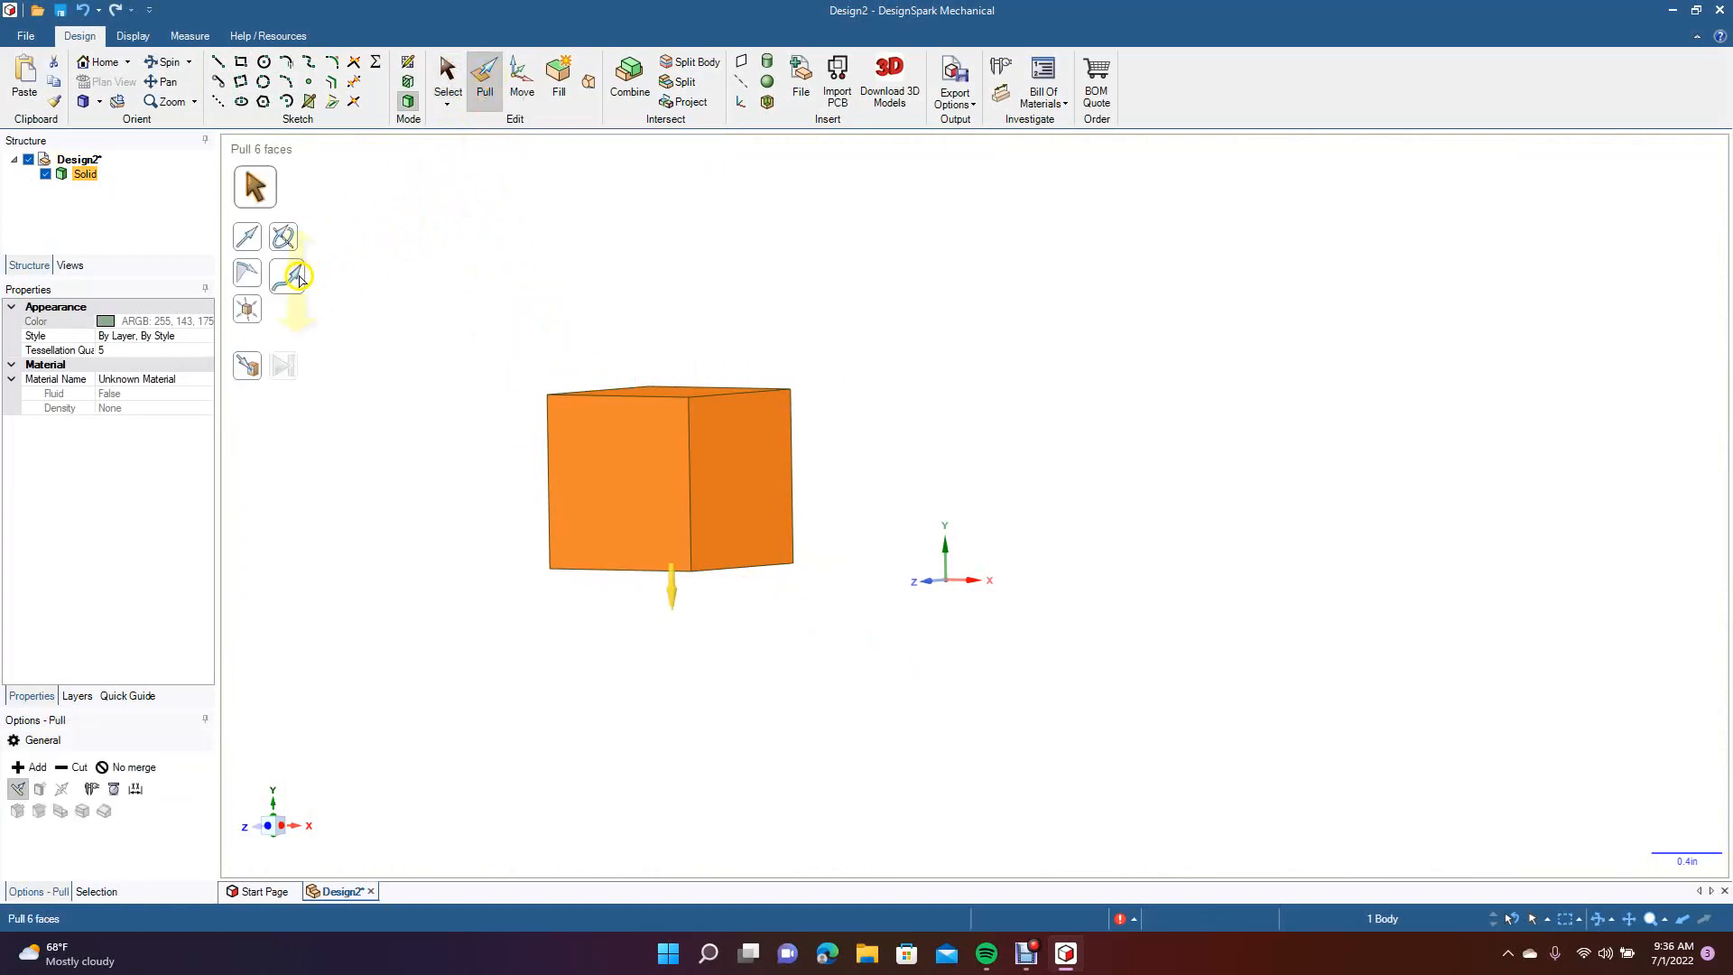
pyautogui.click(250, 313)
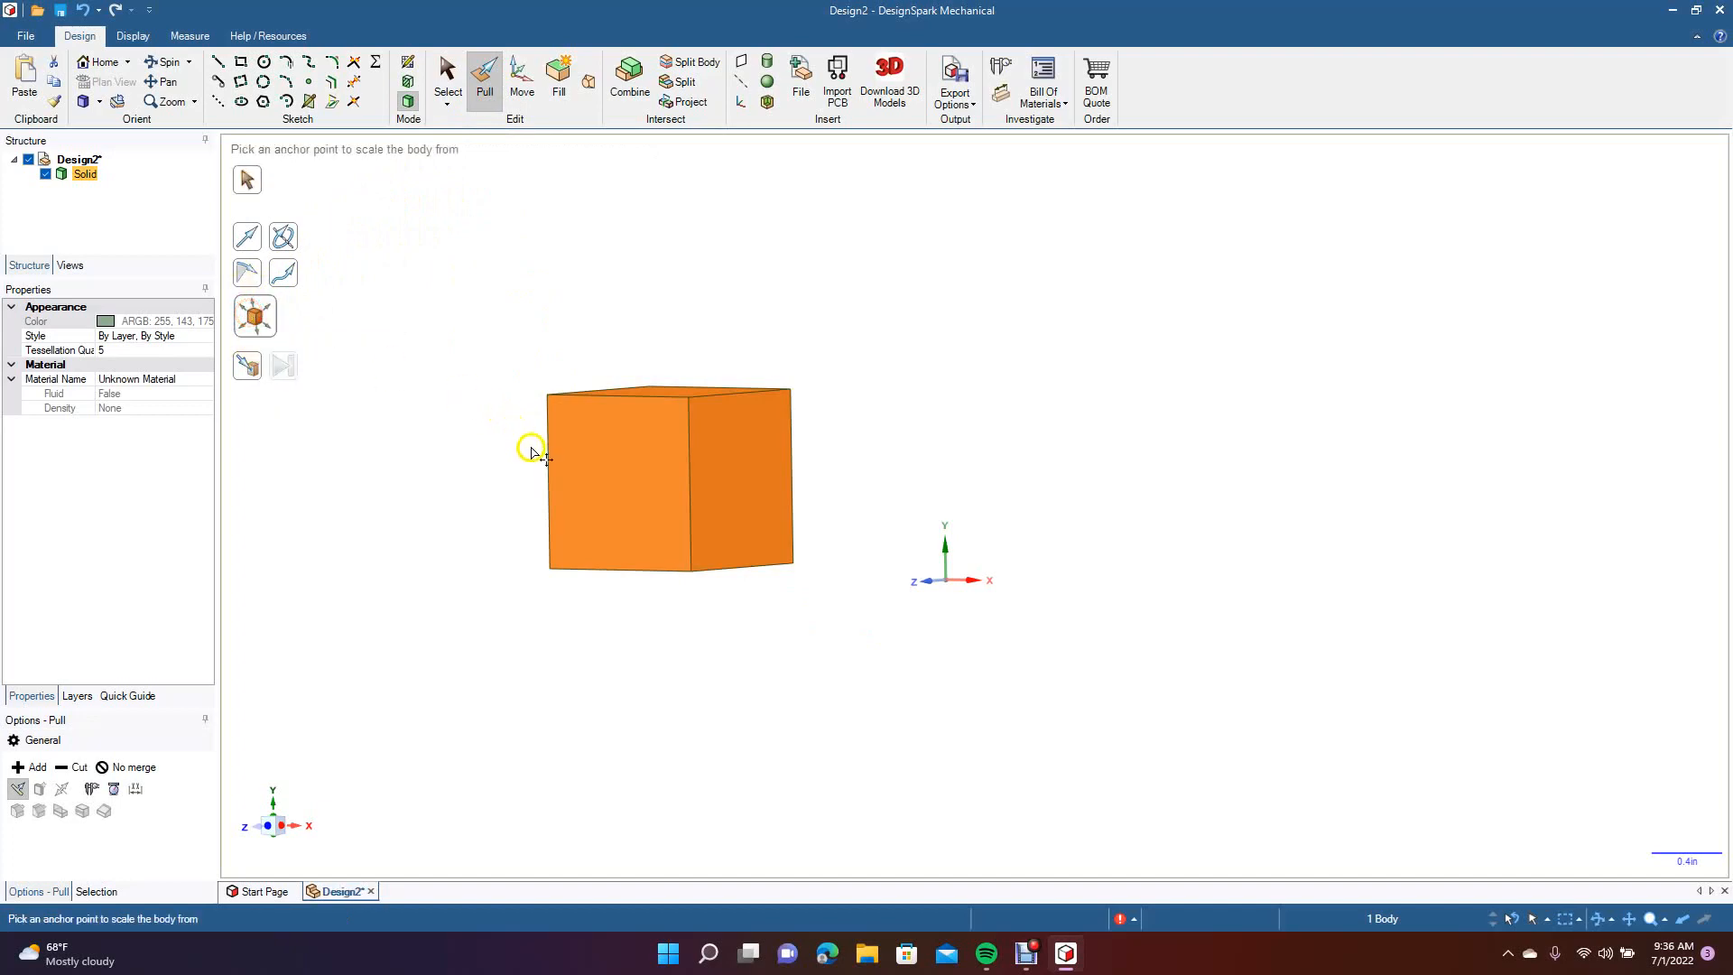
pyautogui.click(546, 398)
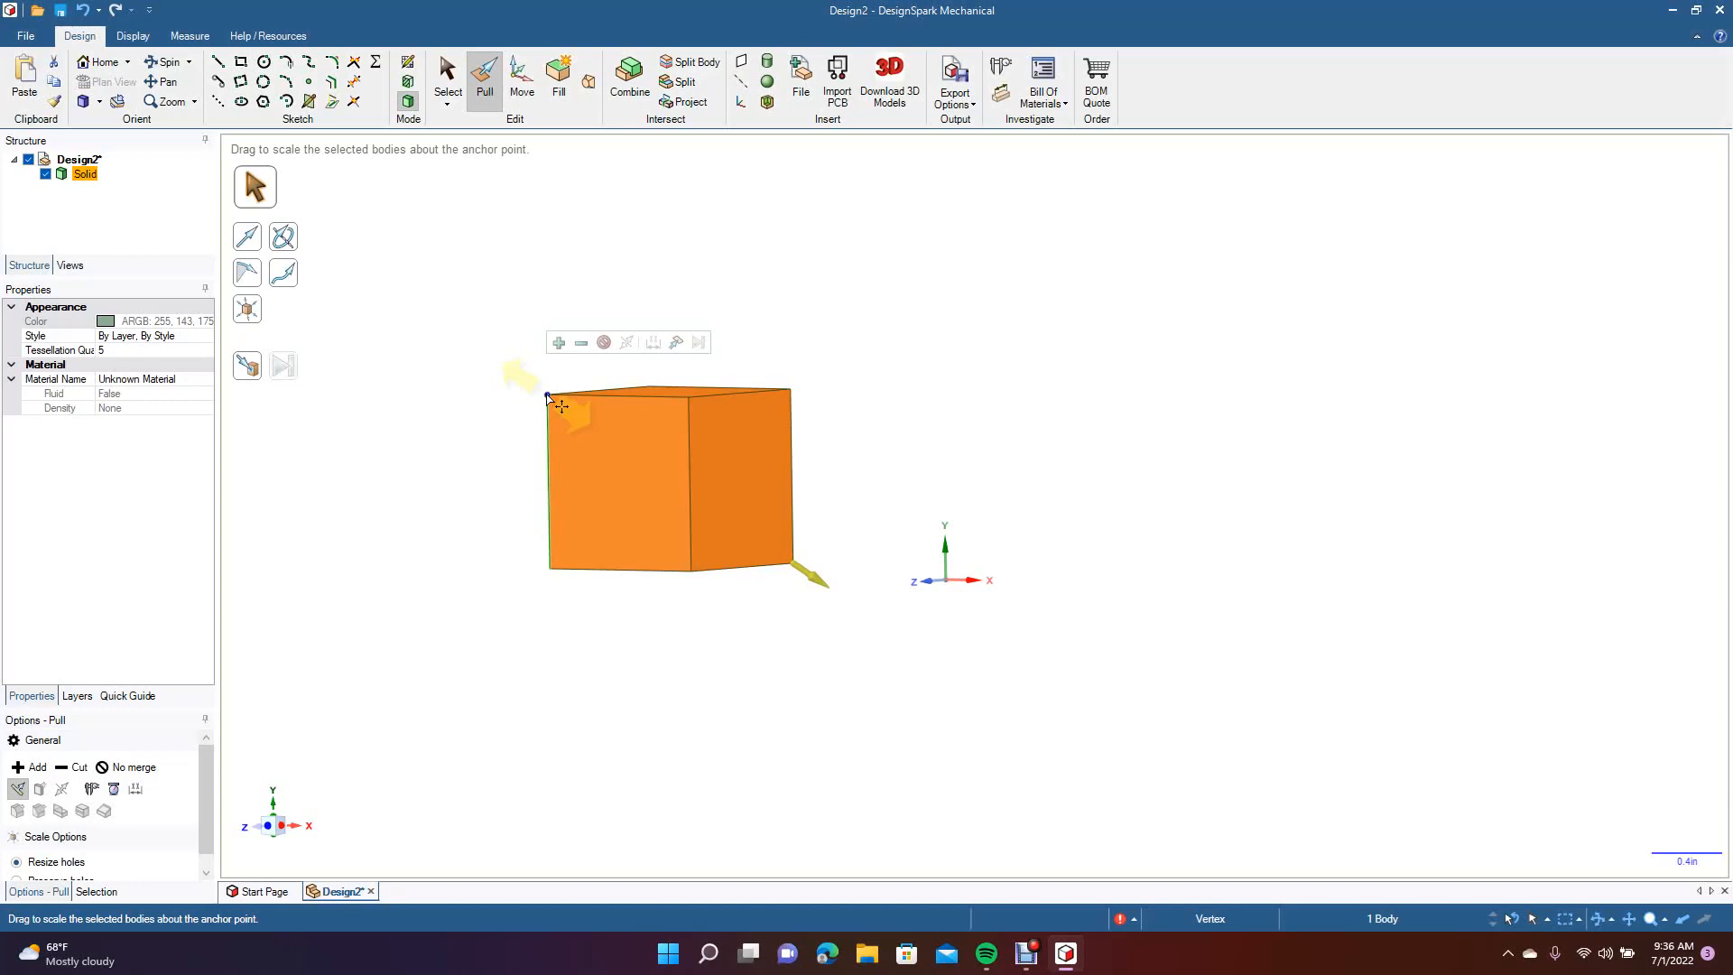
pyautogui.moveTo(548, 397); pyautogui.dragTo(799, 558)
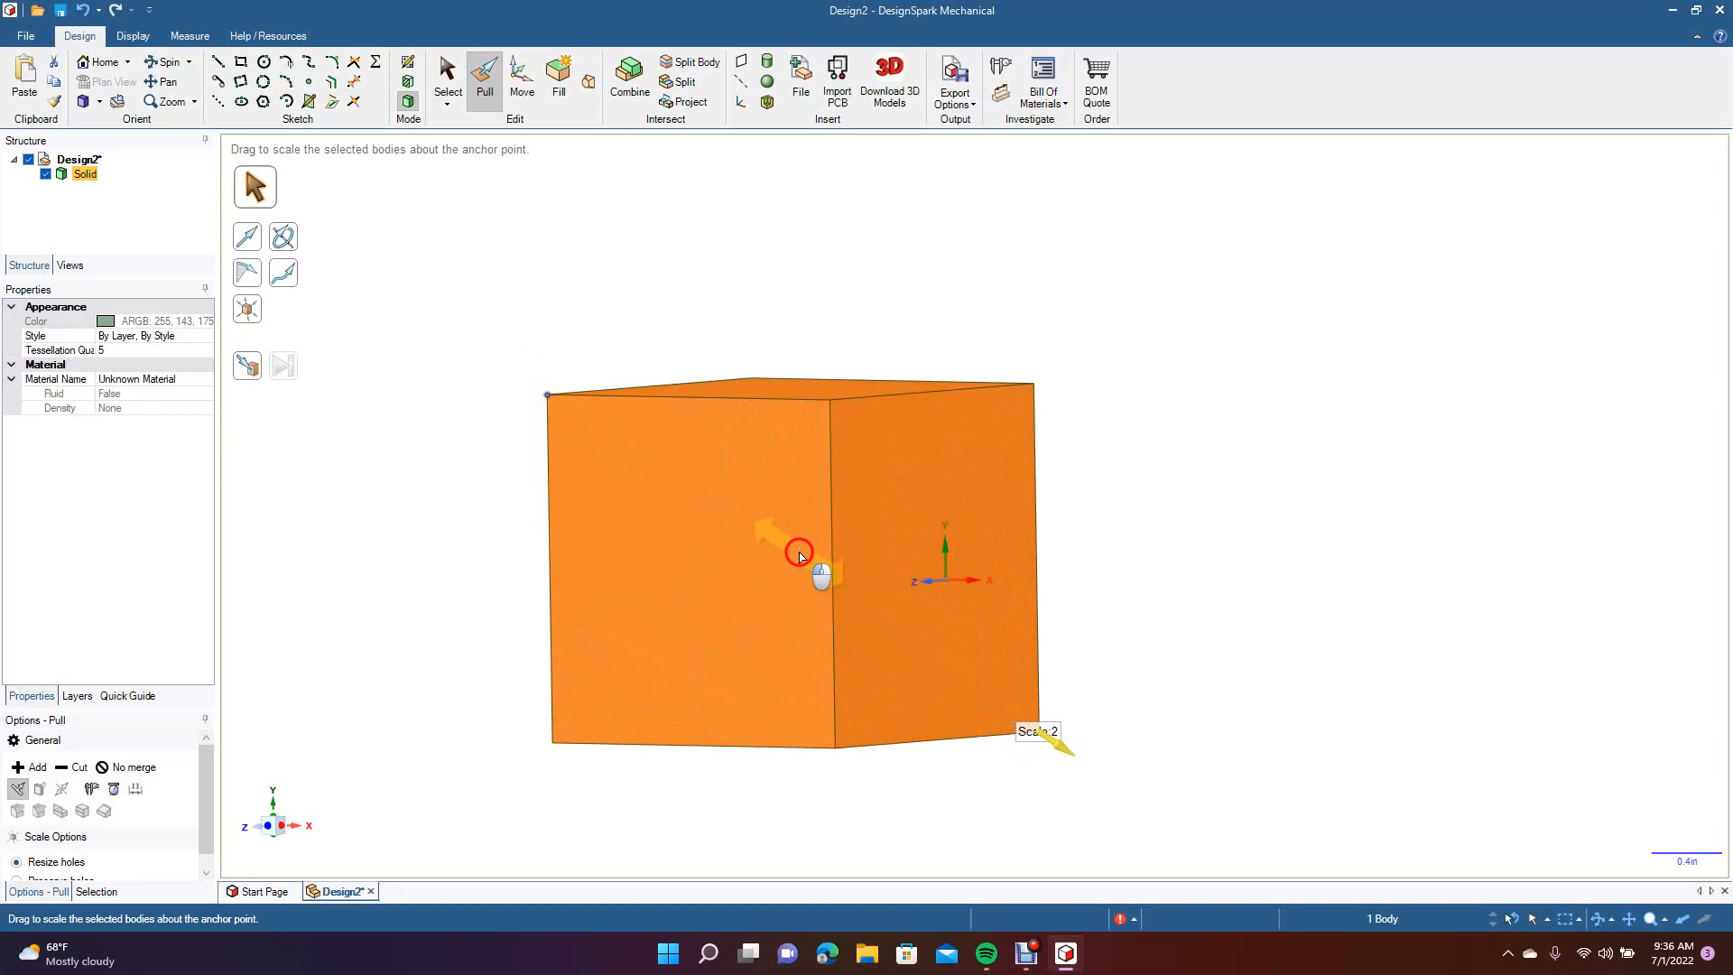
pyautogui.moveTo(800, 556); pyautogui.dragTo(388, 365)
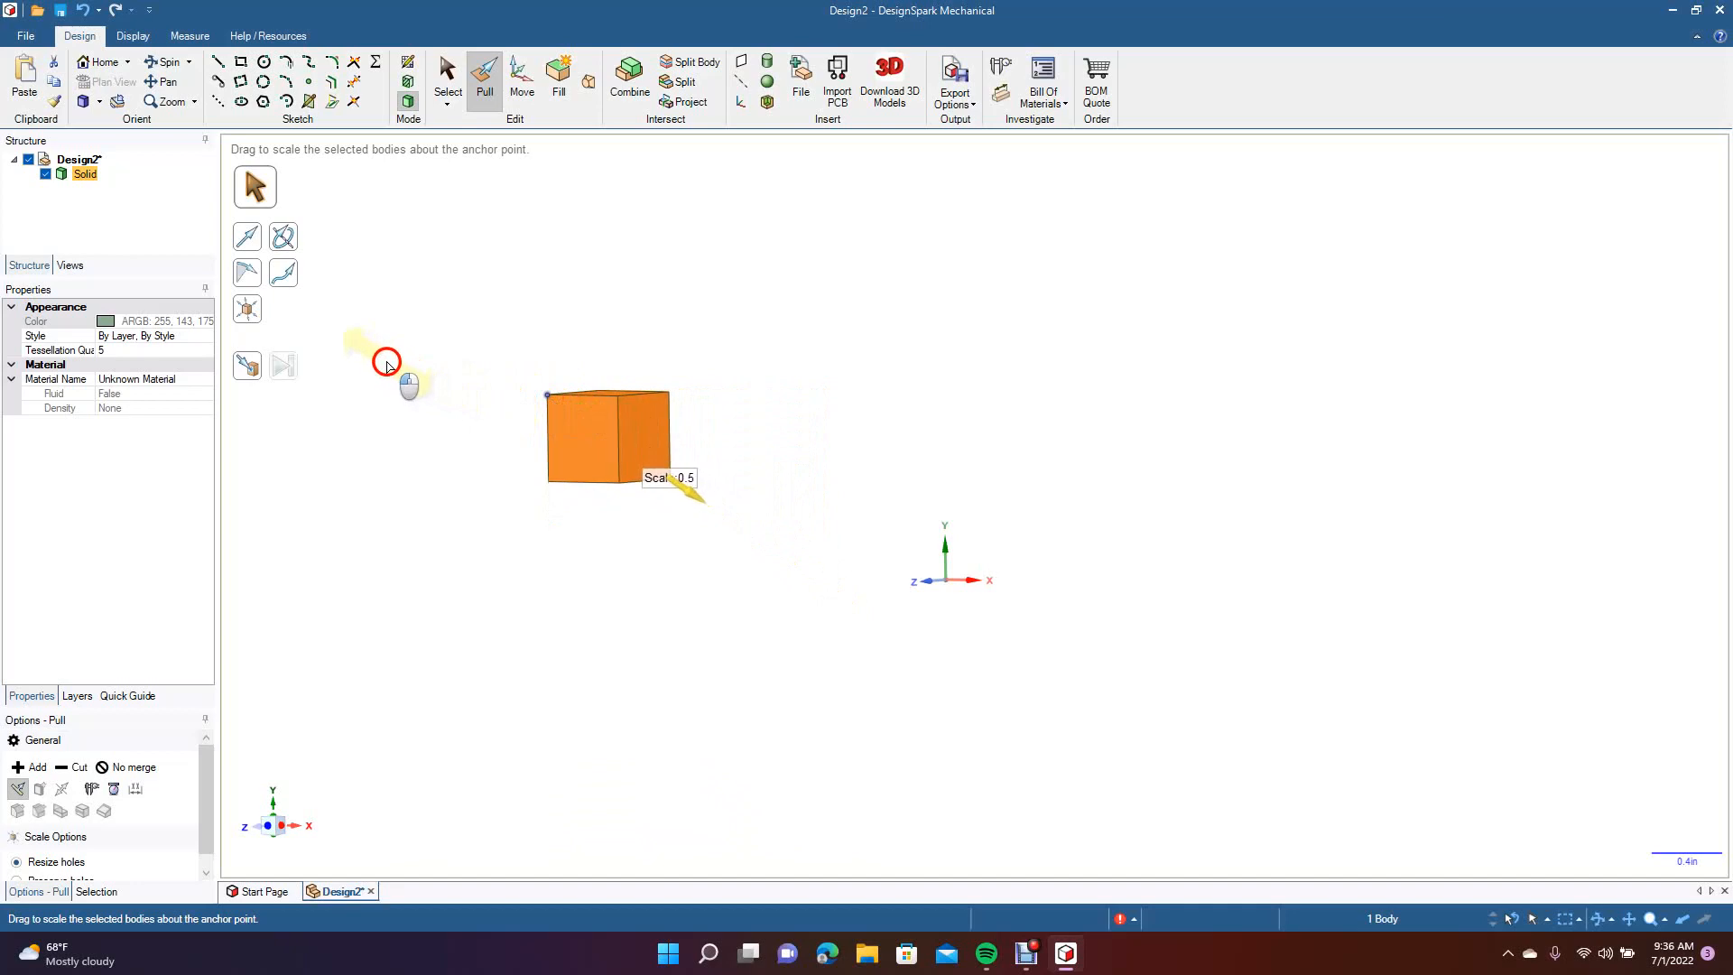
pyautogui.moveTo(387, 365); pyautogui.dragTo(561, 471)
# Undo the scaling, the extrusion and the square sketch so that the design is empty.
pyautogui.click(448, 77)
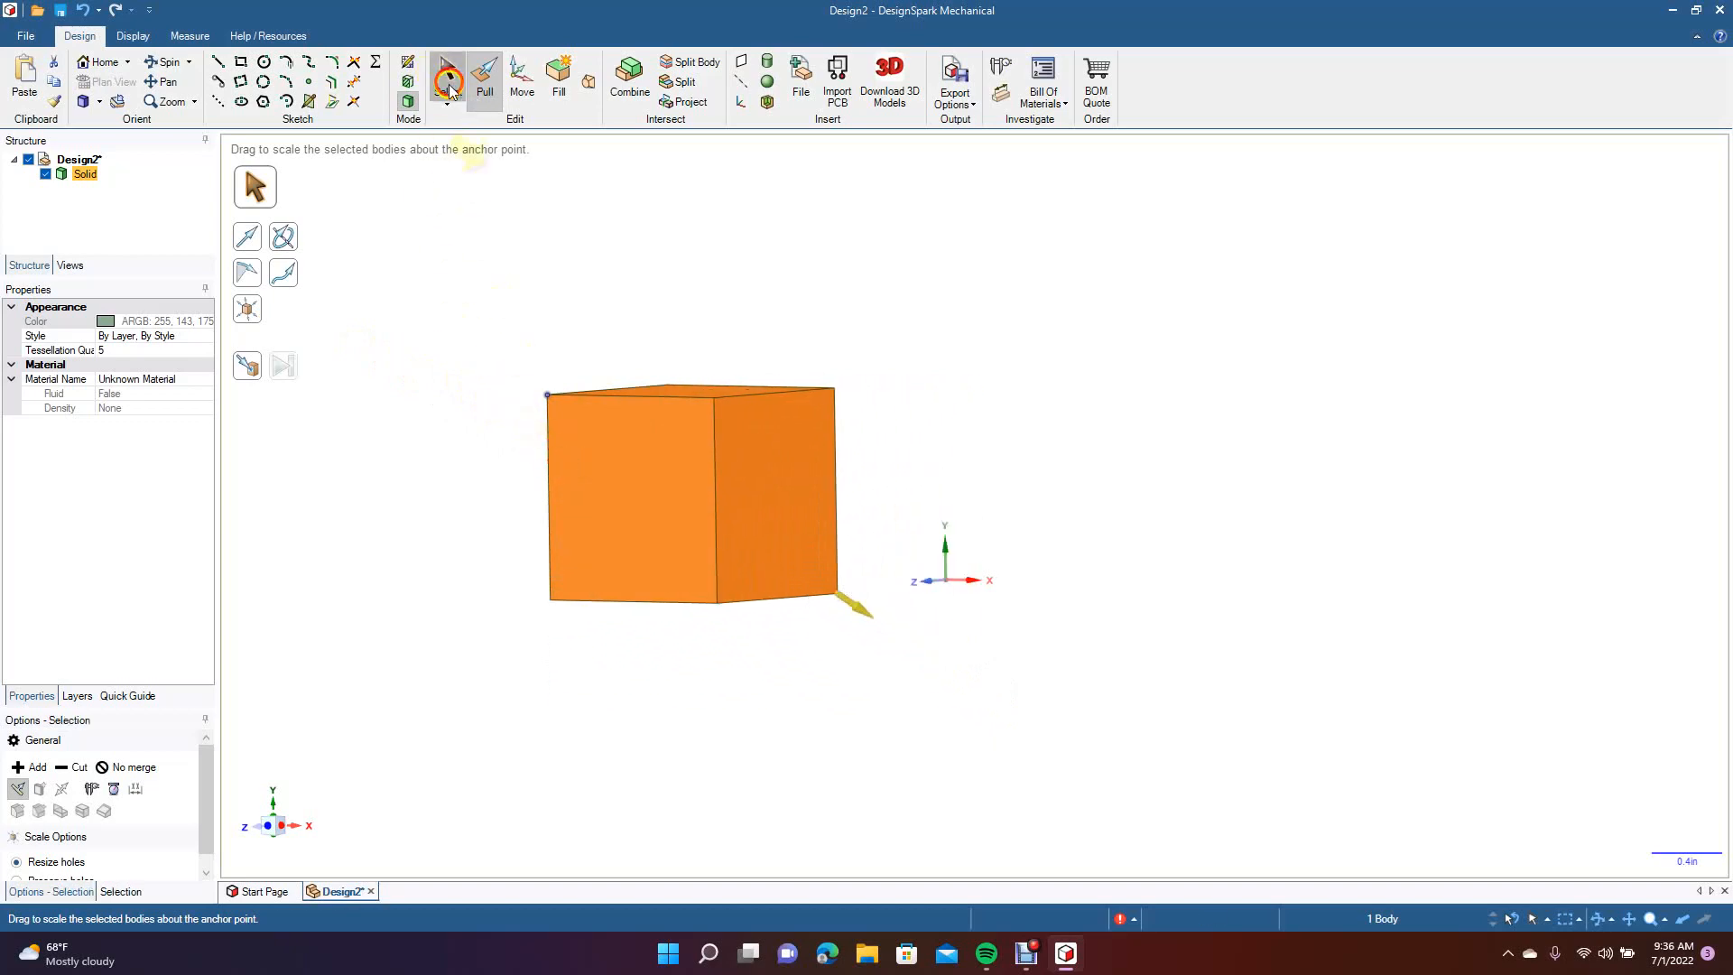
pyautogui.moveTo(478, 351); pyautogui.dragTo(1062, 723)
pyautogui.click(1060, 720)
pyautogui.hotkey('ctrl', 'z')
pyautogui.hotkey('ctrl', 'z')
pyautogui.hotkey('ctrl', 'z')
pyautogui.hotkey('ctrl', 'z')
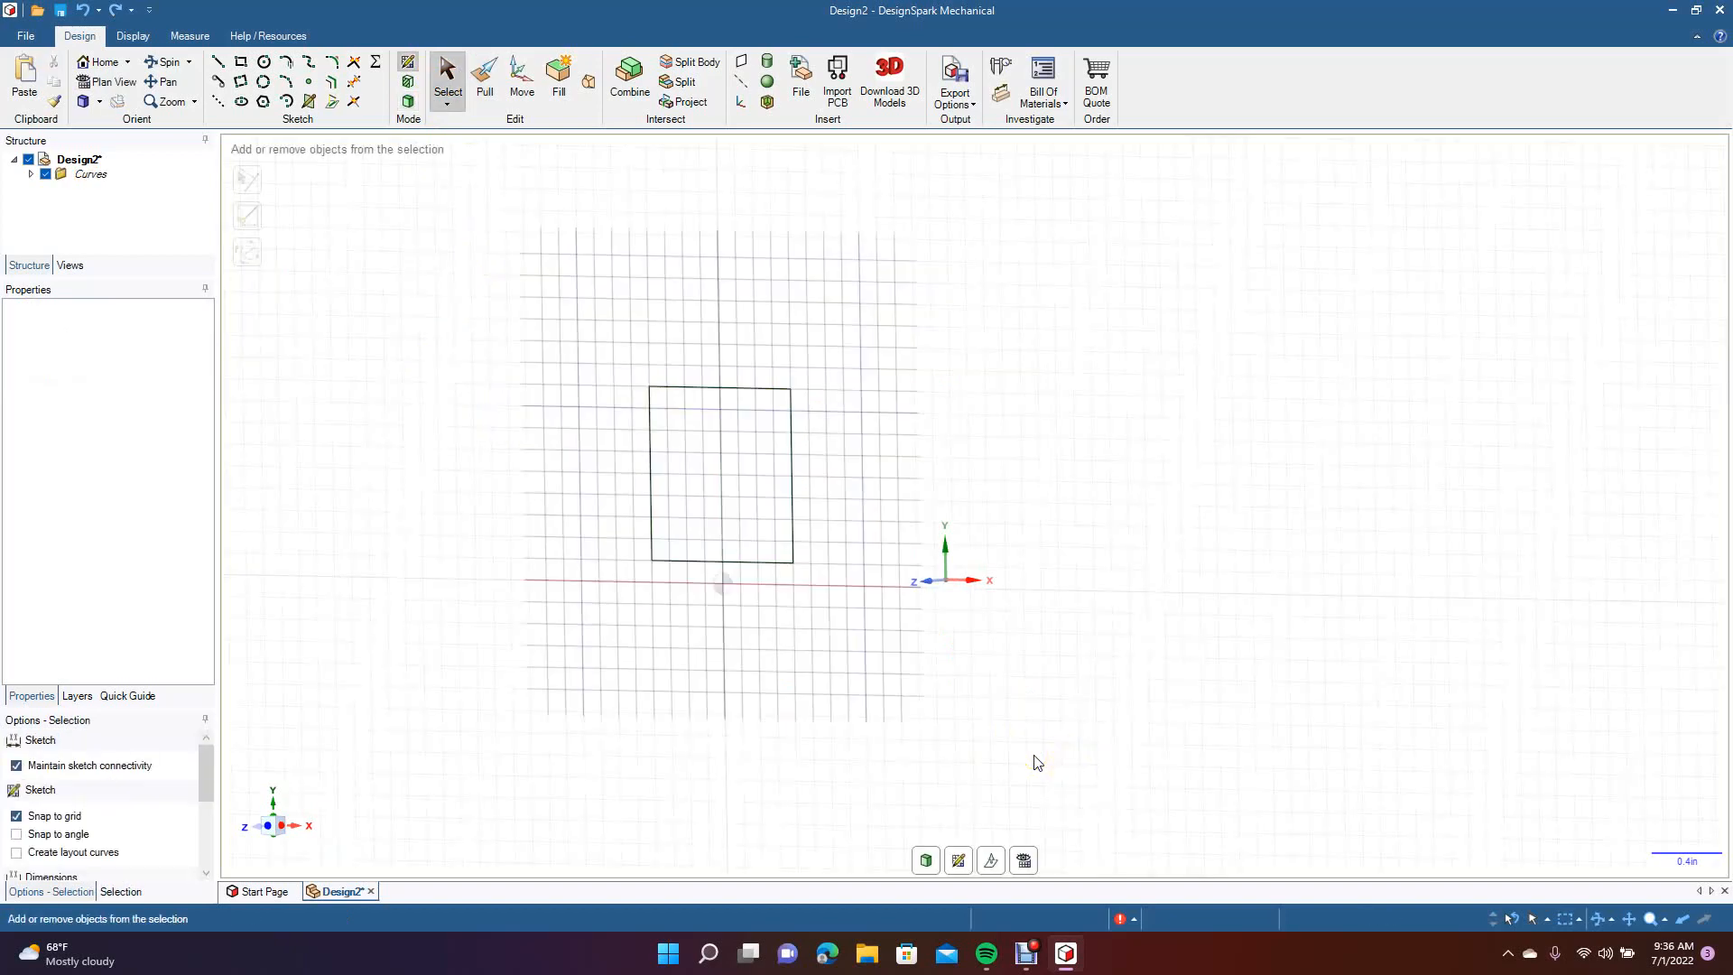
pyautogui.hotkey('ctrl', 'z')
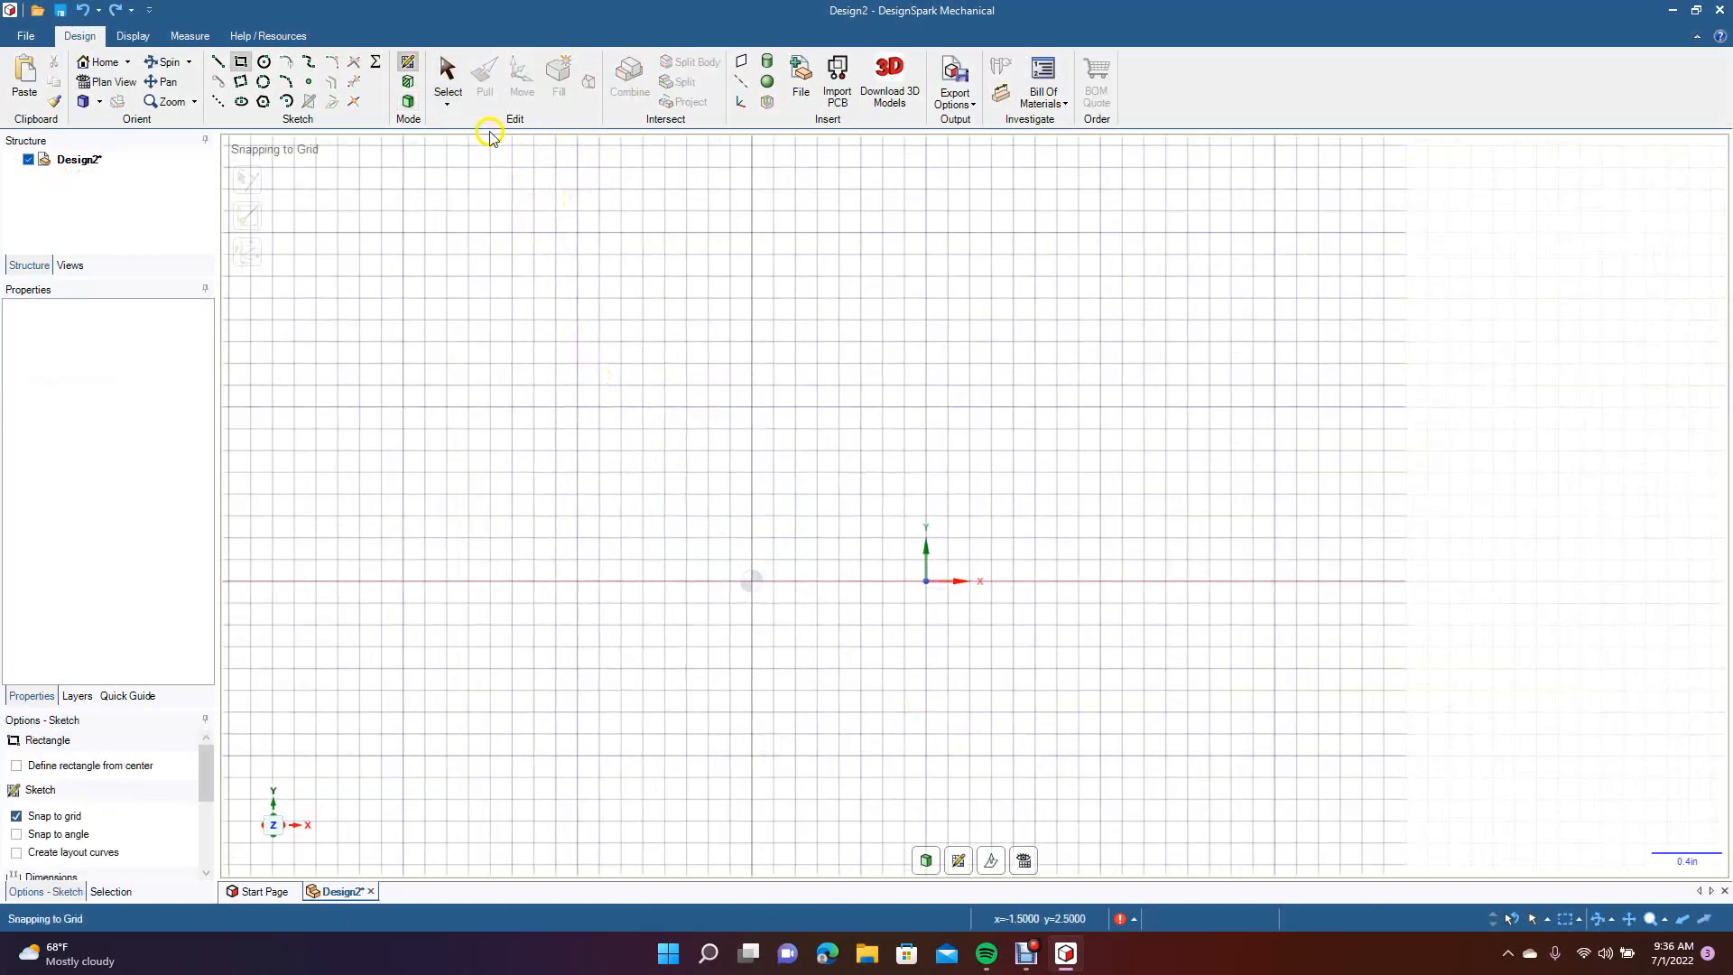
# Sketch a circle on the vertical grid axis, well above the horizontal axis, and turn it into a surface for Pull.
pyautogui.click(263, 62)
pyautogui.moveTo(752, 363); pyautogui.dragTo(876, 390)
pyautogui.click(484, 79)
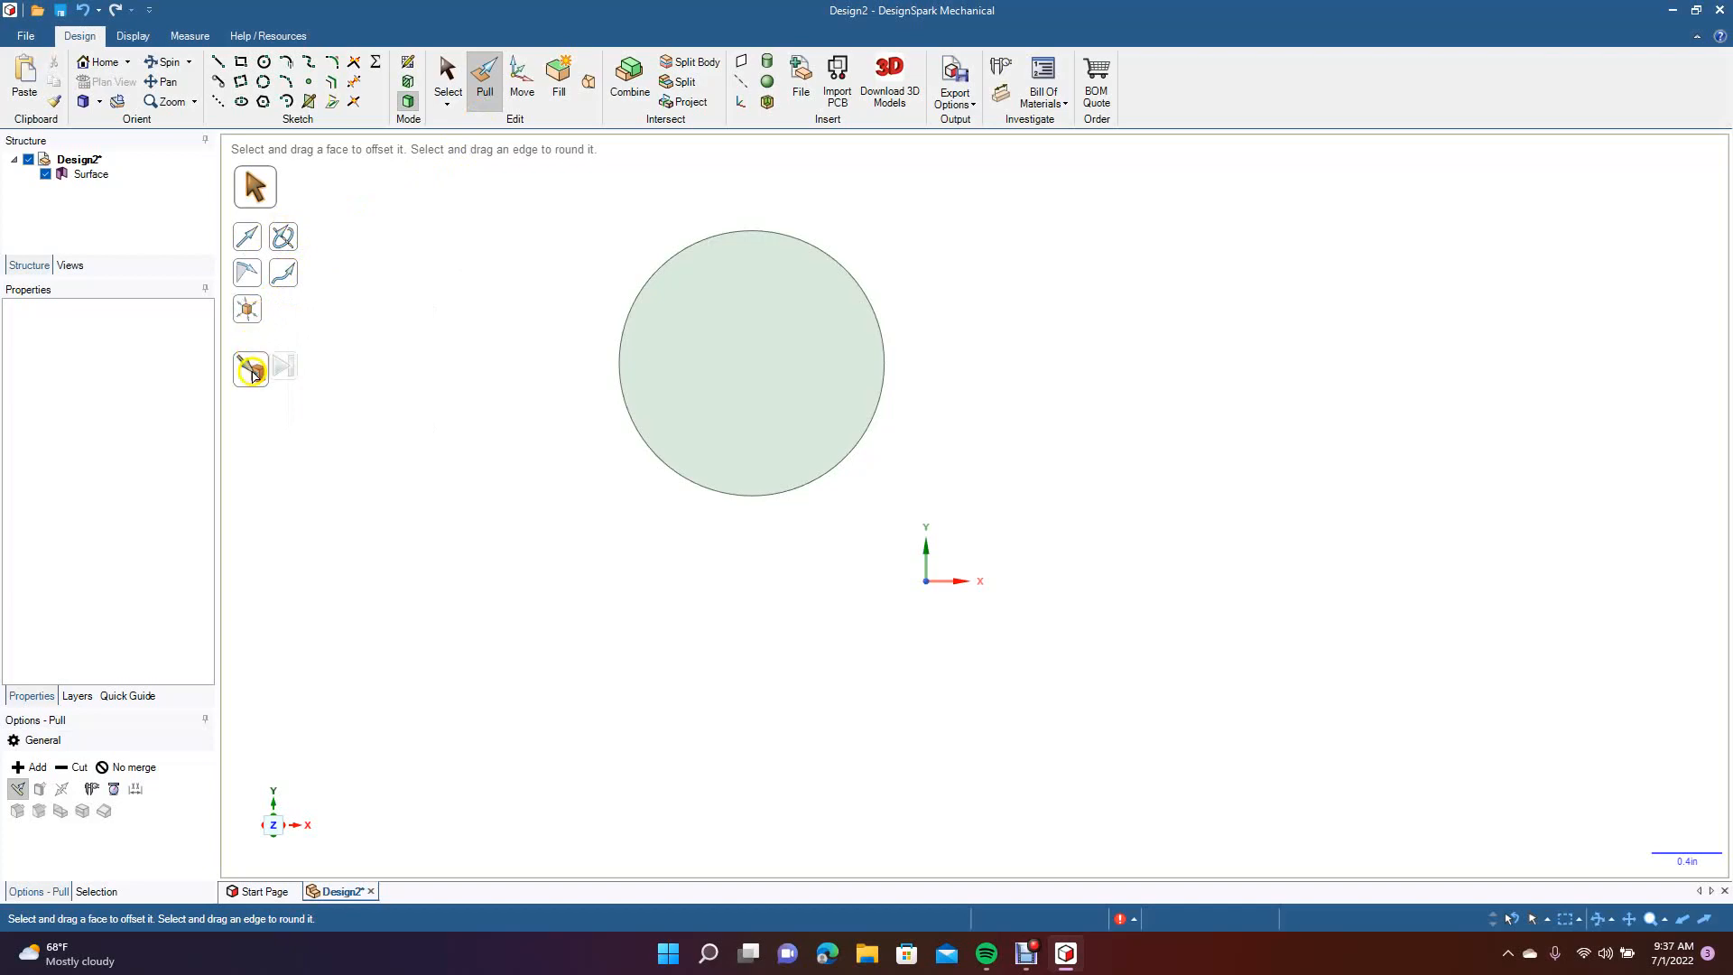
pyautogui.click(662, 339)
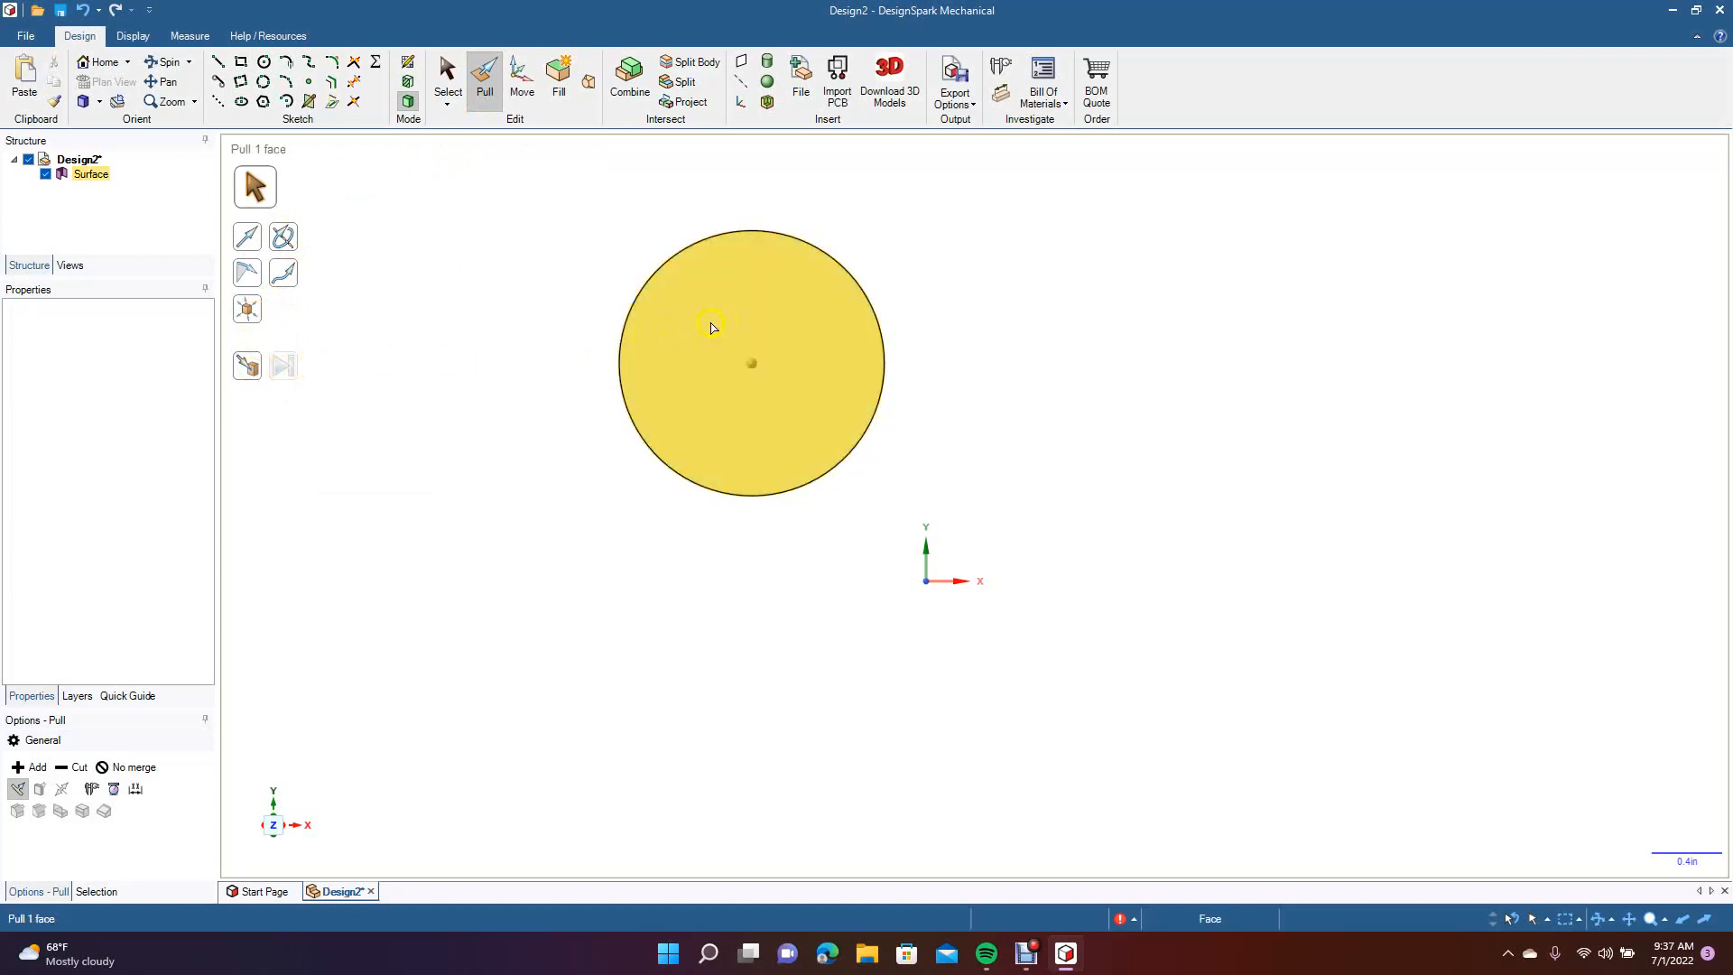
pyautogui.click(593, 327)
# Add a separate sketch point to the right of the circle, and return to 3D mode with nothing selected.
pyautogui.click(307, 85)
pyautogui.click(1124, 361)
pyautogui.click(1122, 341)
pyautogui.click(447, 66)
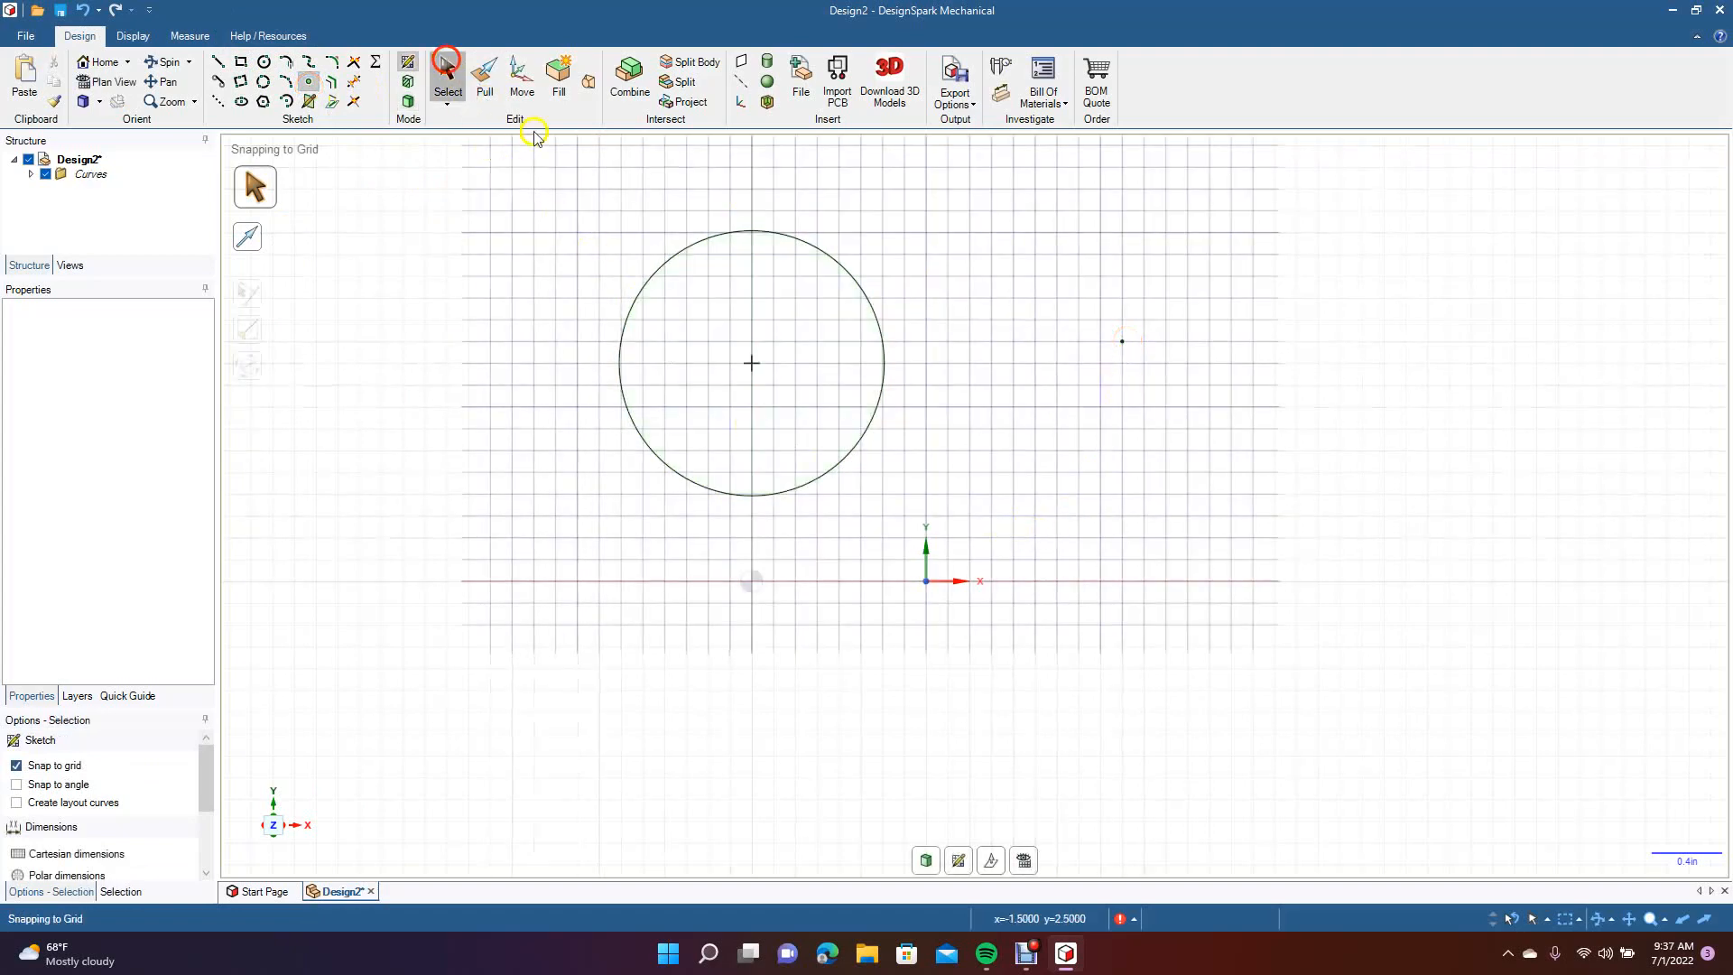
pyautogui.click(486, 77)
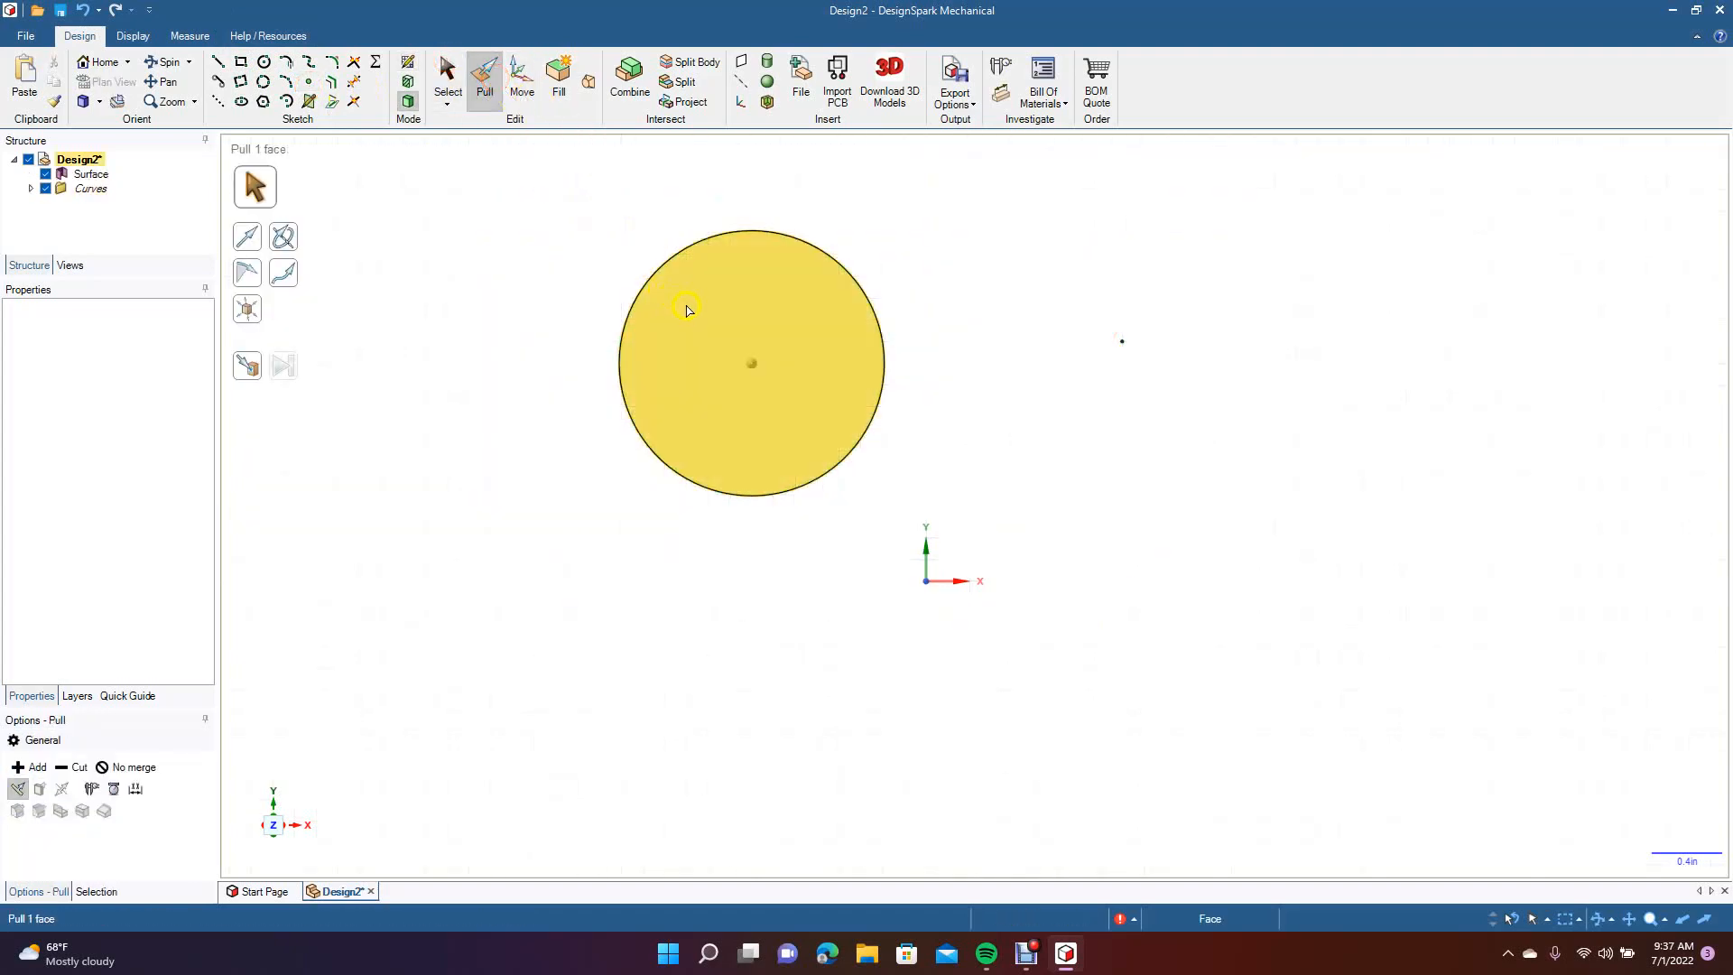
pyautogui.press('Escape')
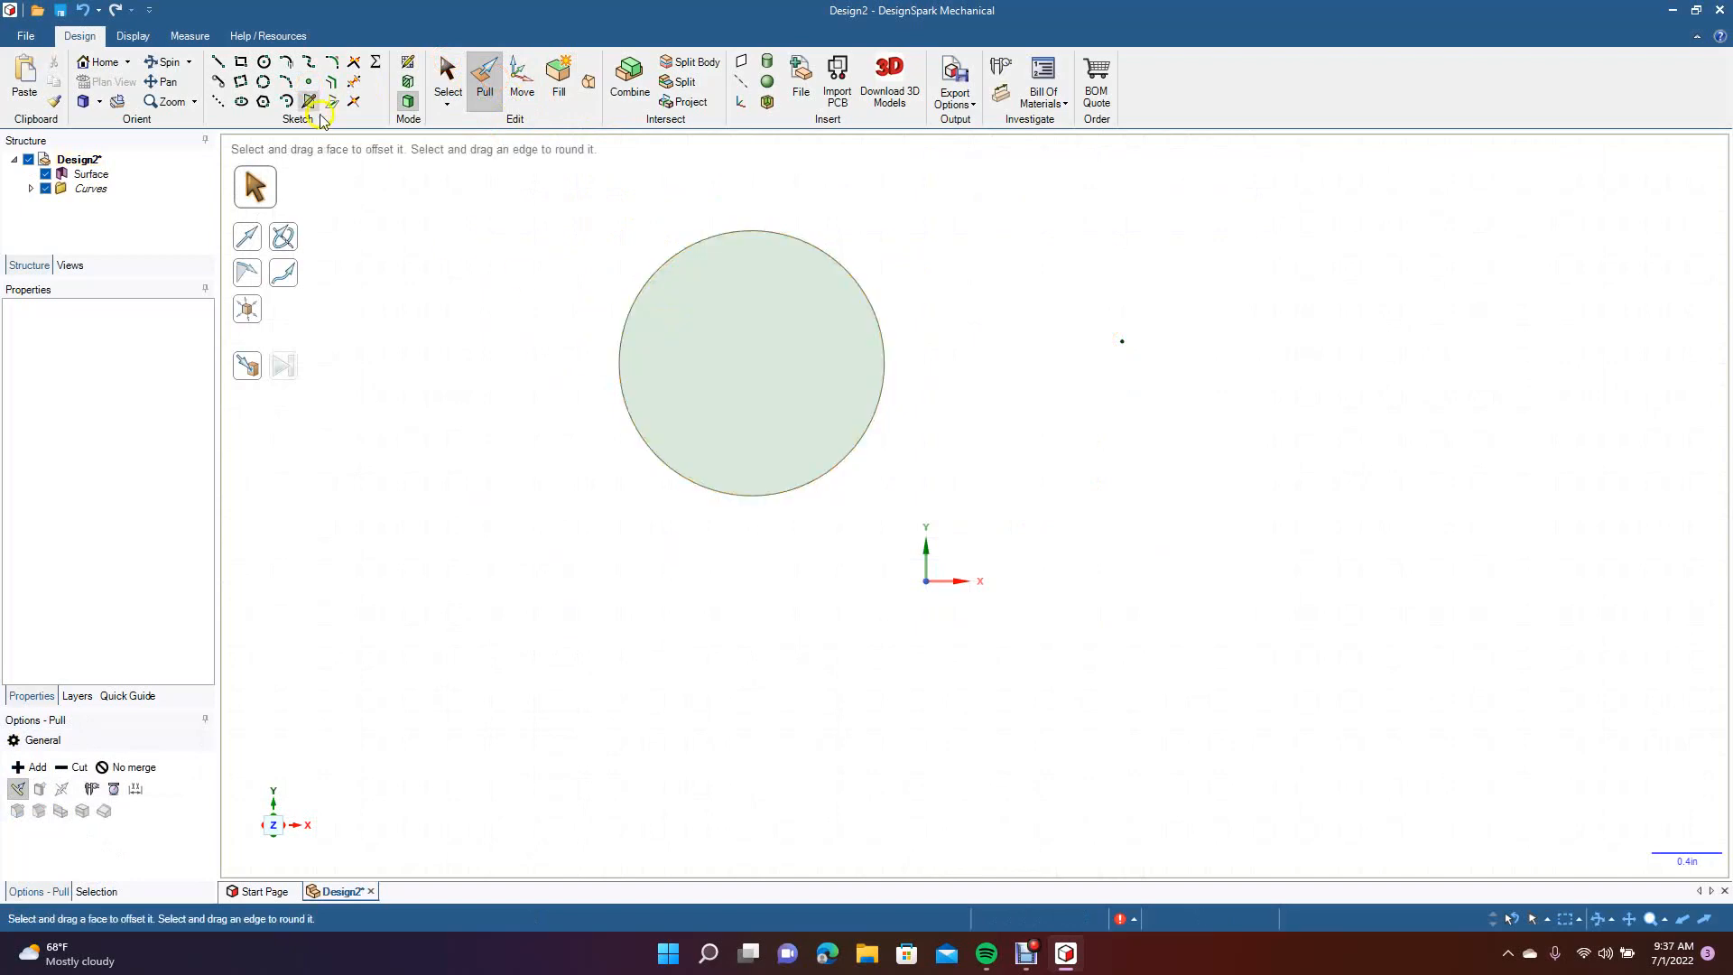
# Rotate the circular surface out of its original sketch plane with the Move tool.
pyautogui.click(167, 61)
pyautogui.moveTo(496, 376); pyautogui.dragTo(615, 395)
pyautogui.click(444, 80)
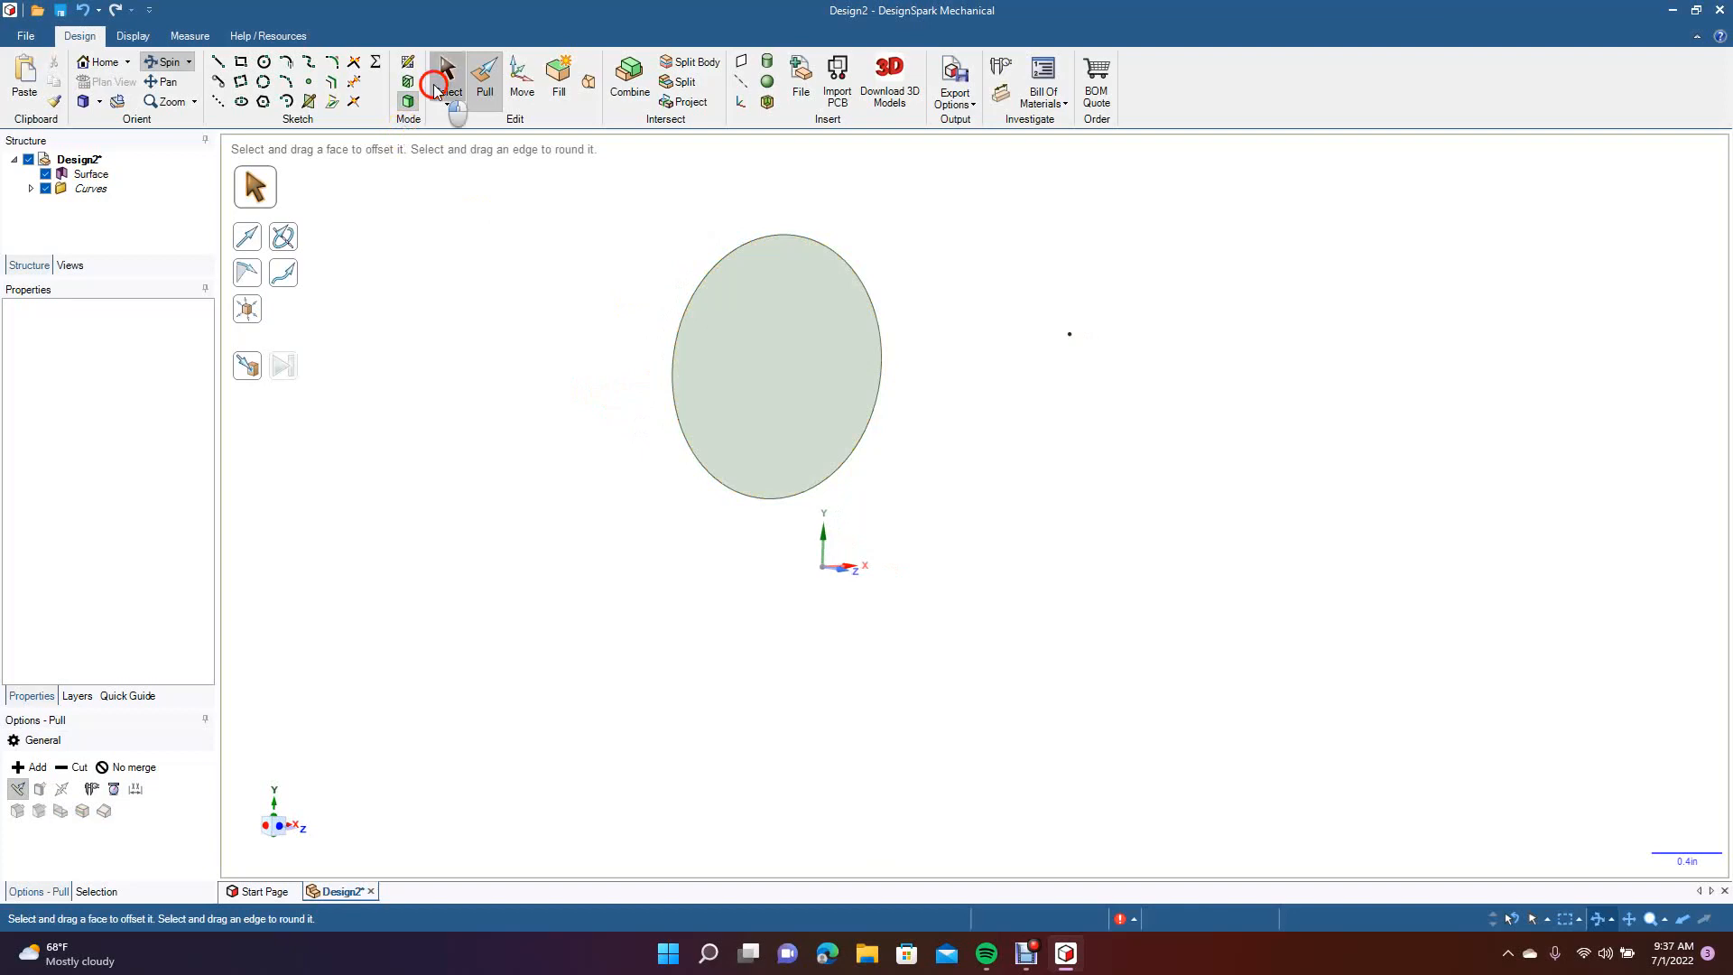
pyautogui.click(758, 336)
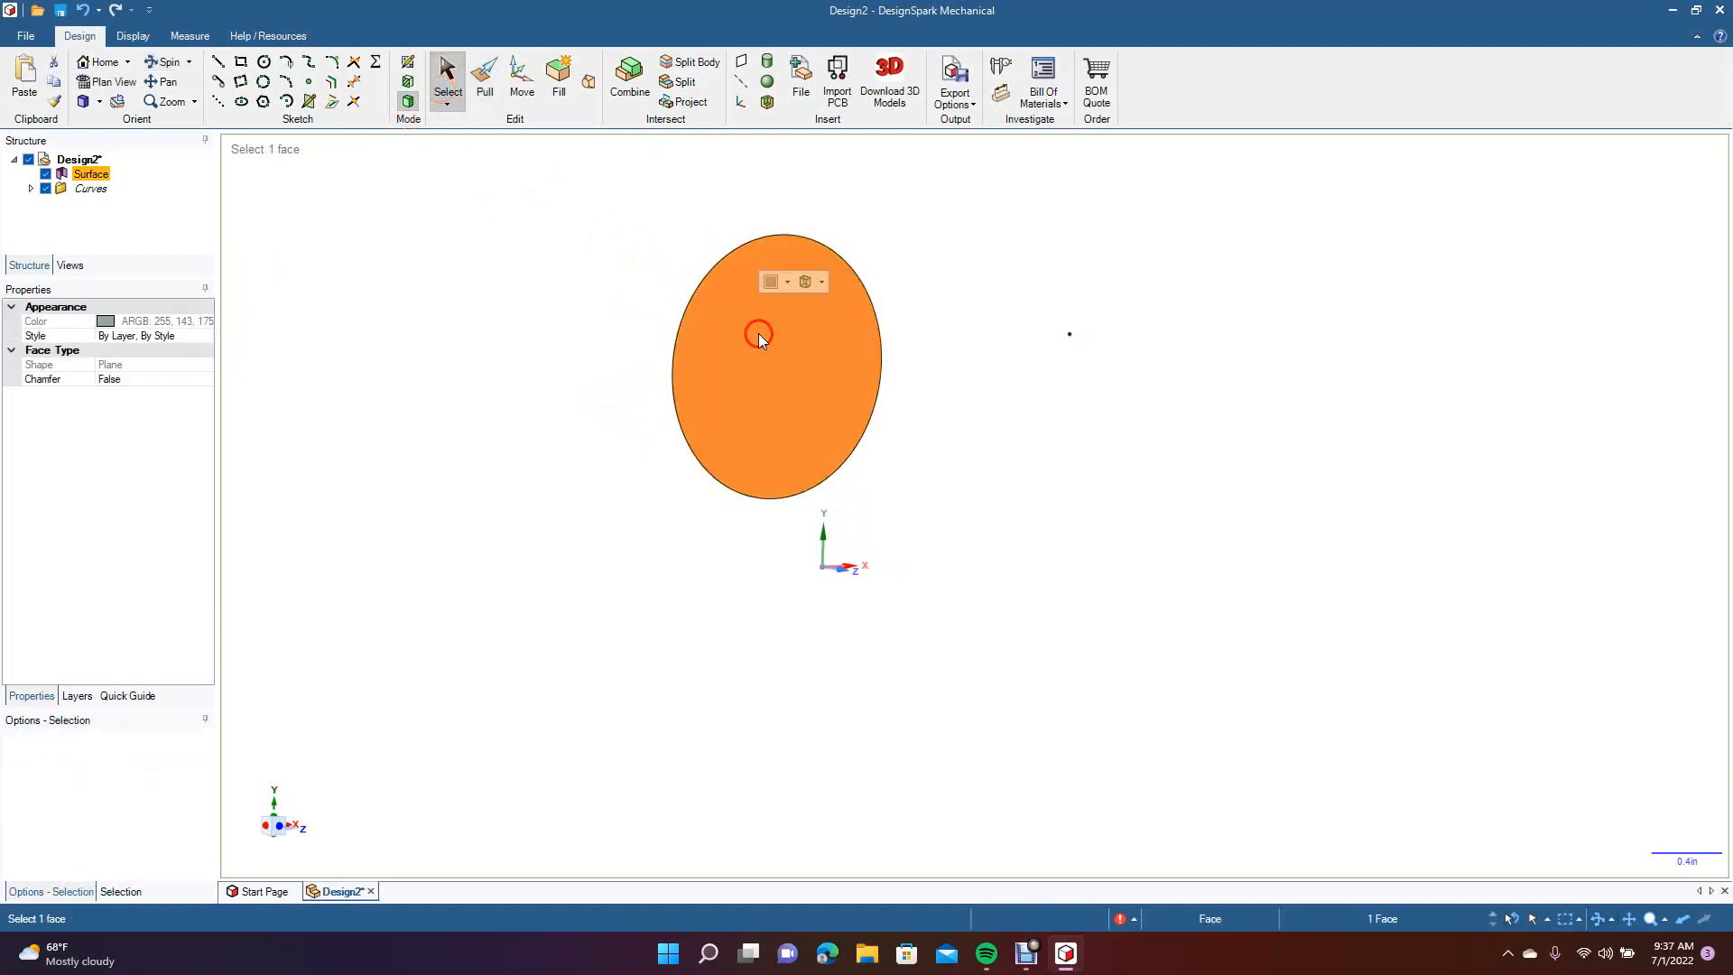
pyautogui.click(522, 73)
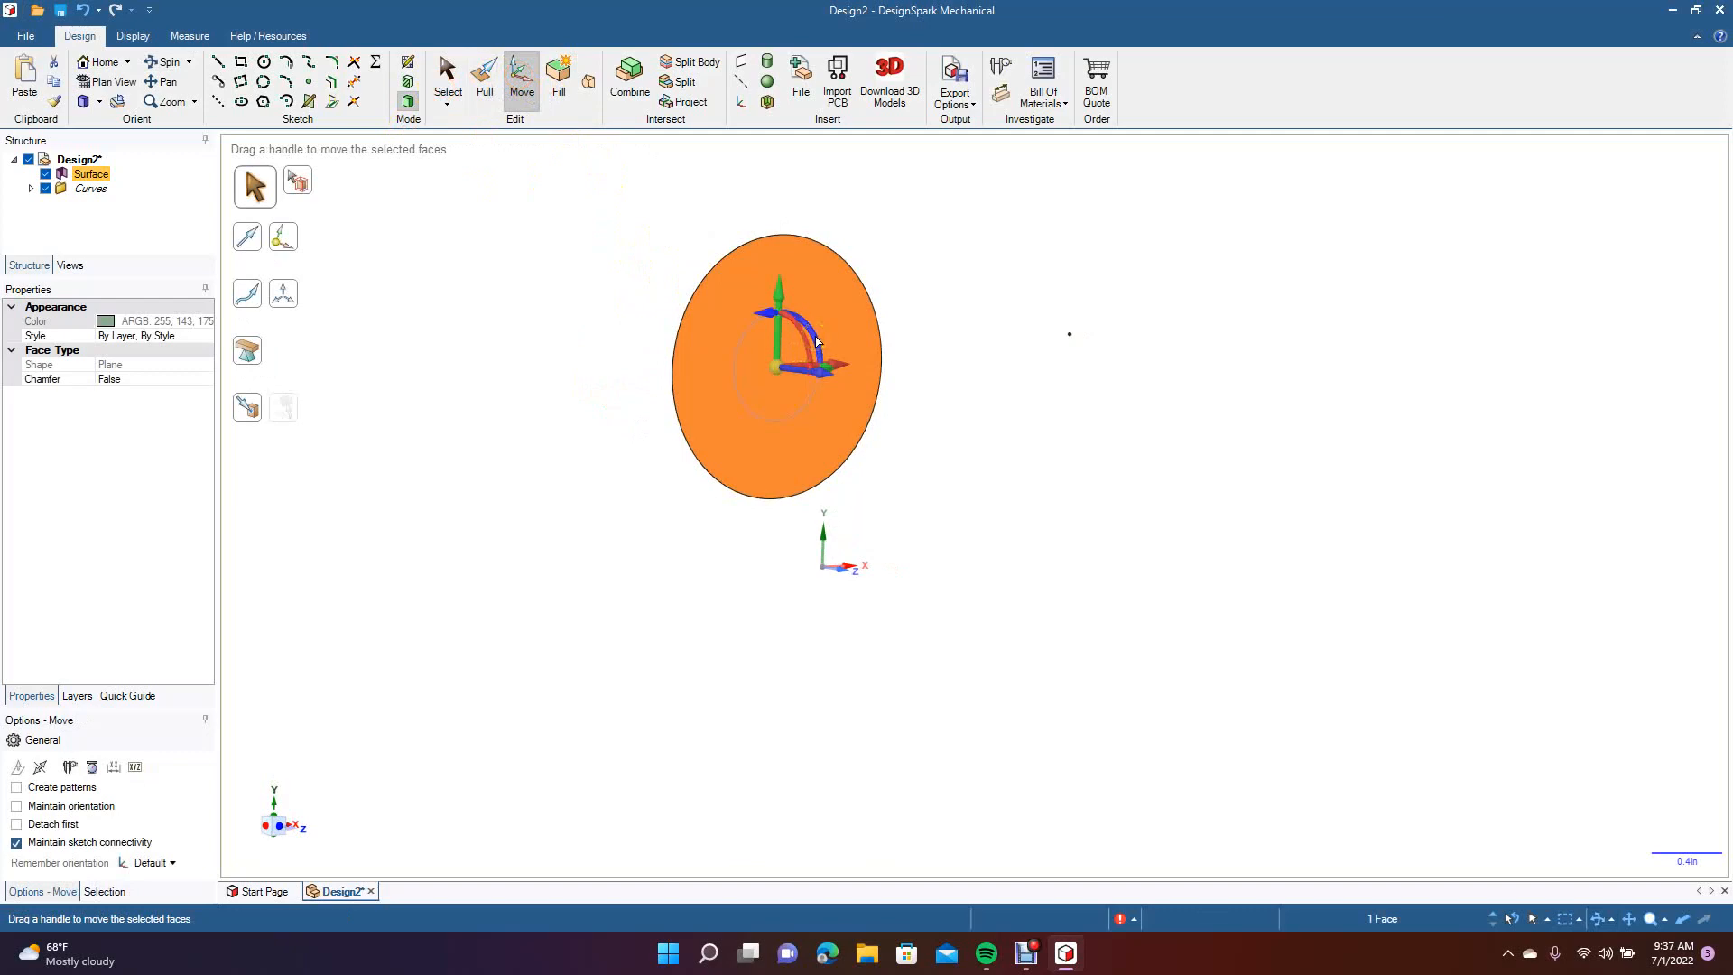
pyautogui.moveTo(812, 339); pyautogui.dragTo(623, 504)
# Pull the rotated circular surface into a solid cylinder, using the separate sketch point as the Up To reference.
pyautogui.click(447, 79)
pyautogui.click(167, 62)
pyautogui.moveTo(621, 512); pyautogui.dragTo(478, 378)
pyautogui.click(485, 79)
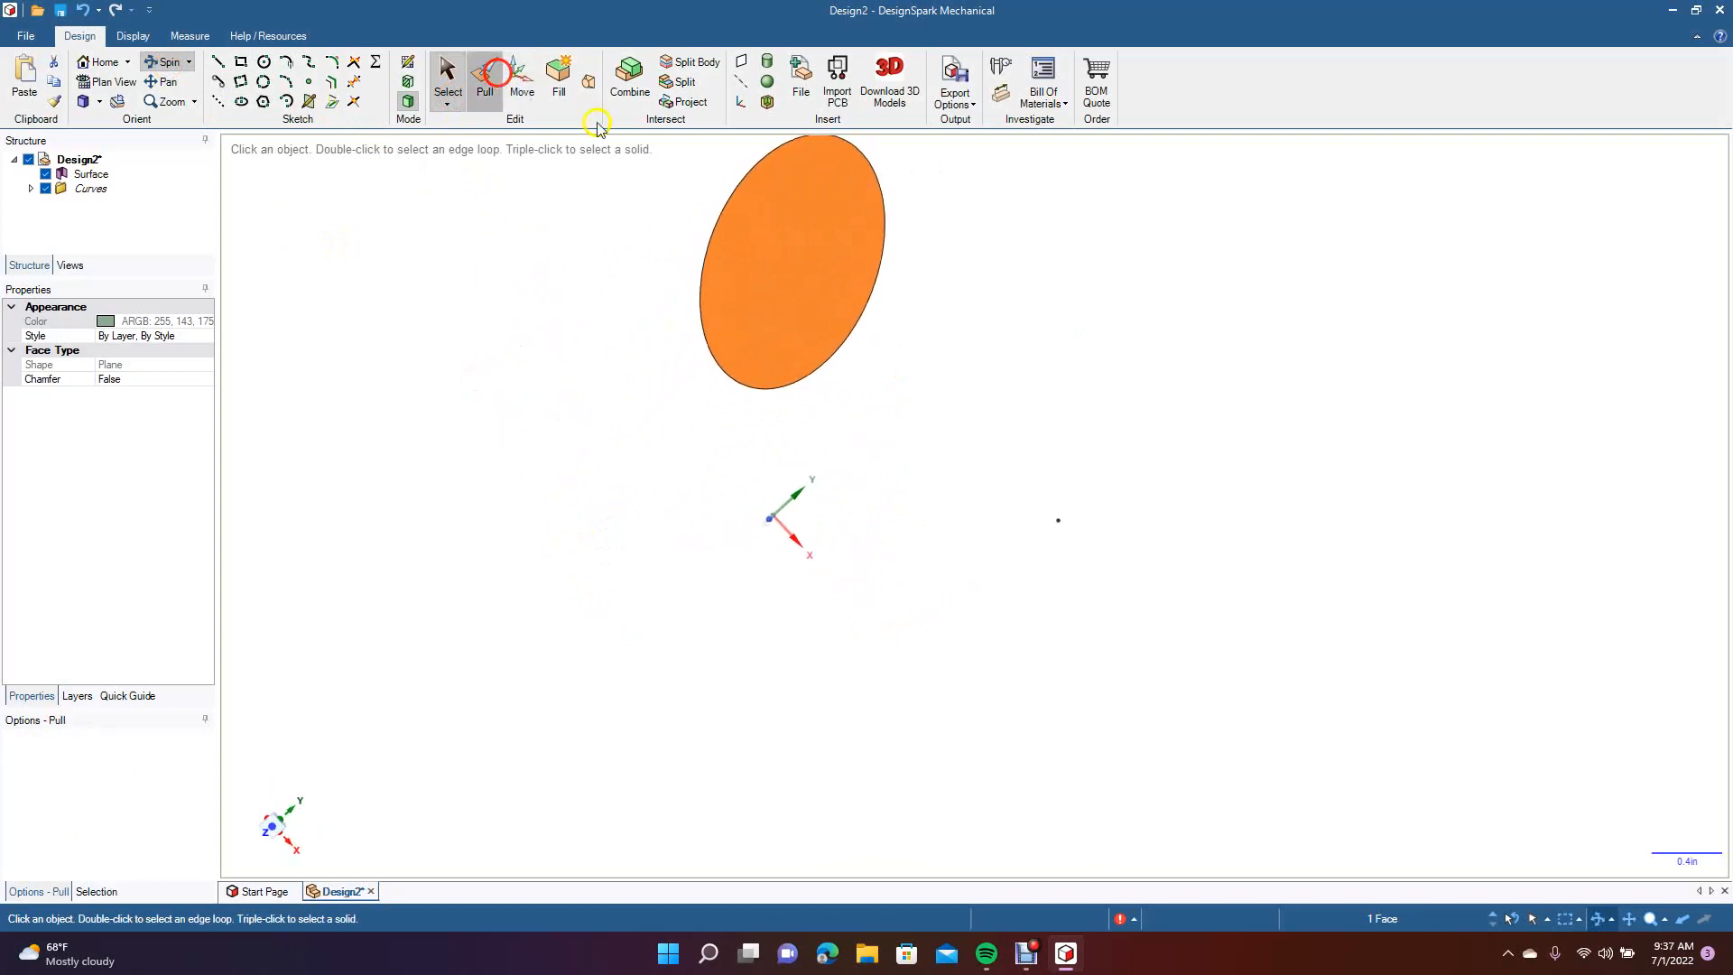
pyautogui.click(787, 248)
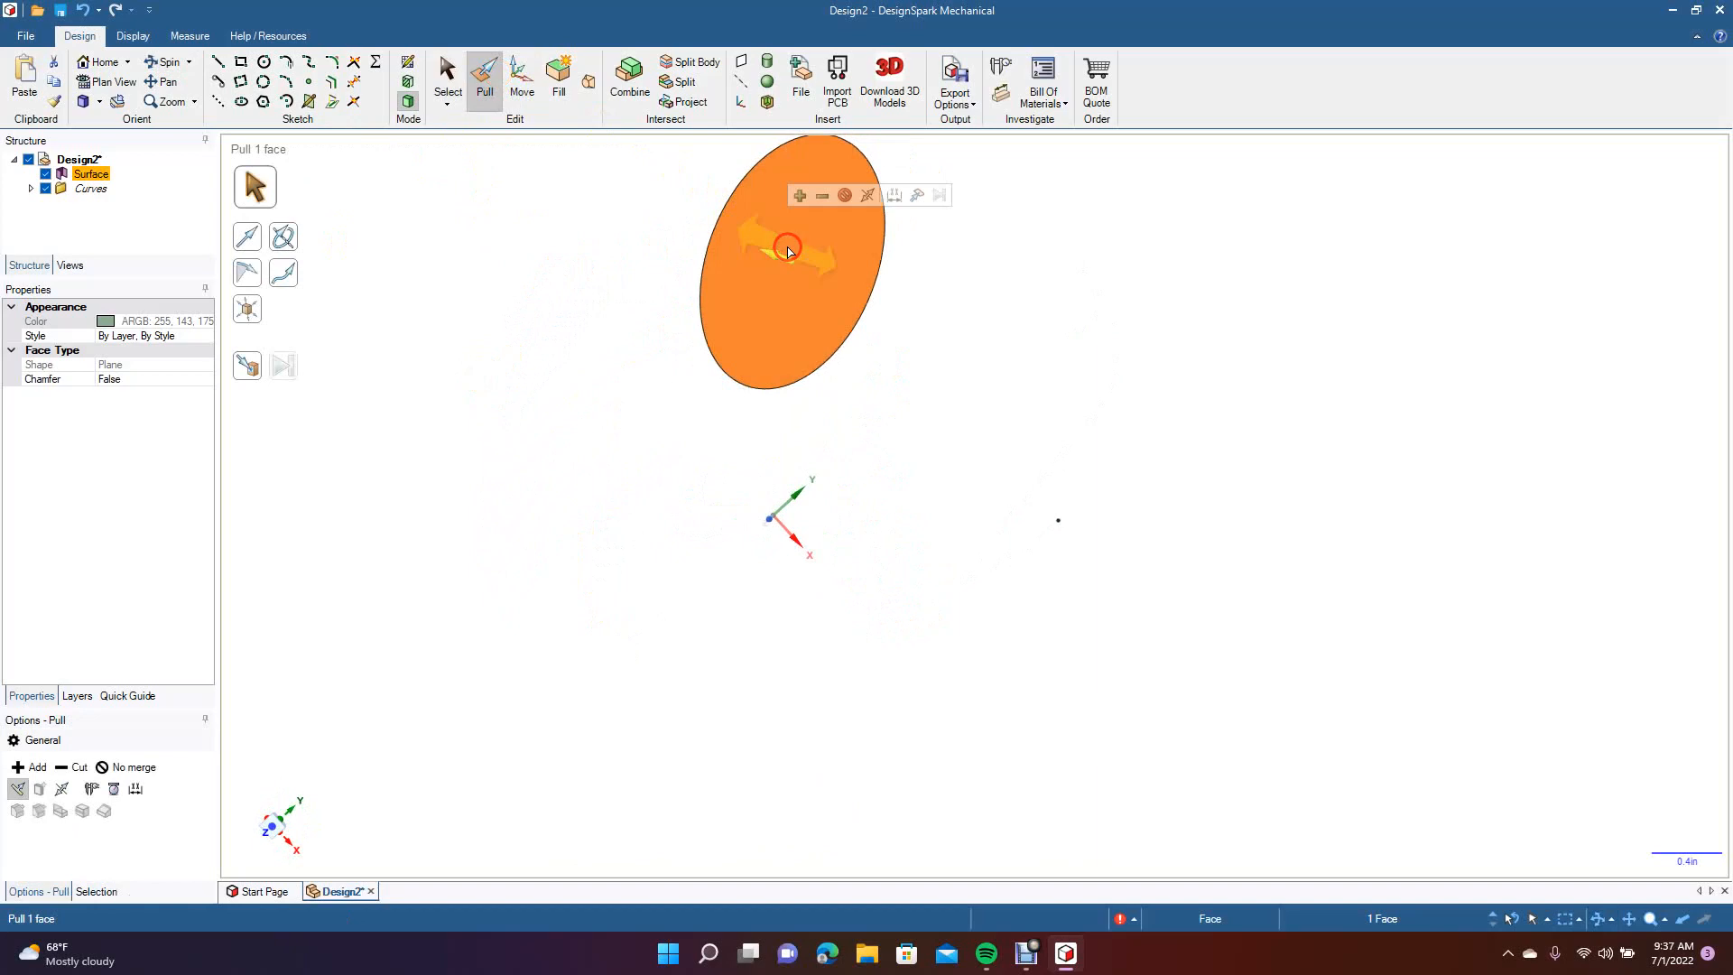
pyautogui.click(247, 366)
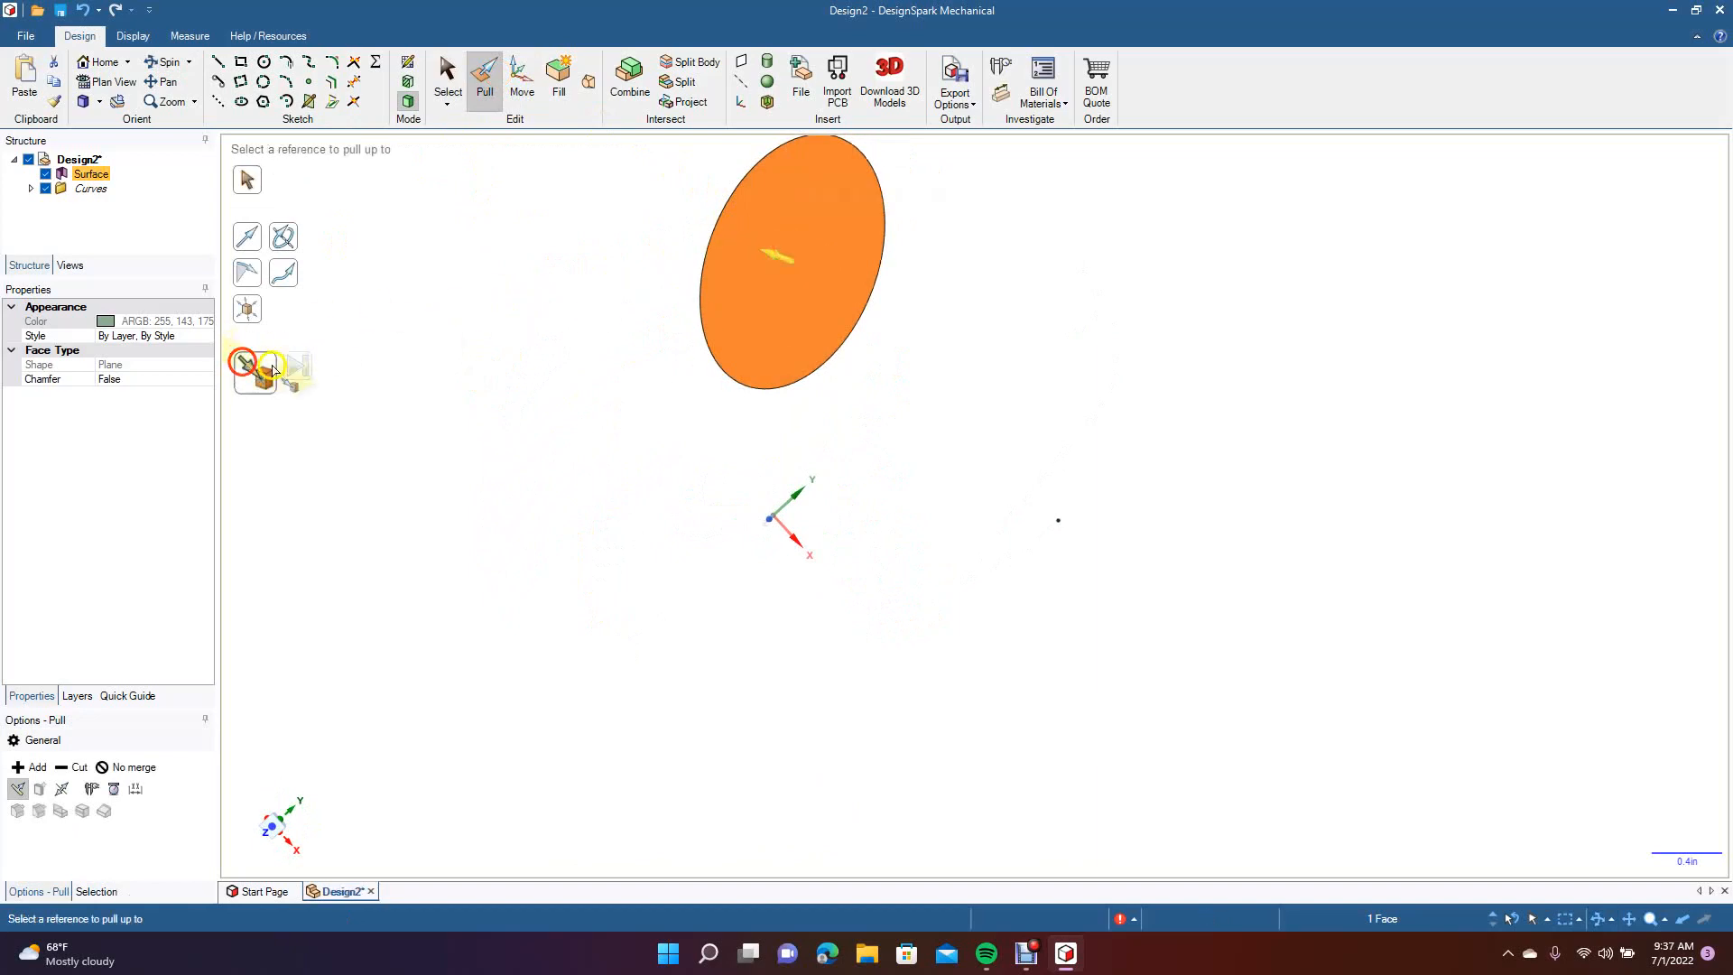
pyautogui.click(1058, 523)
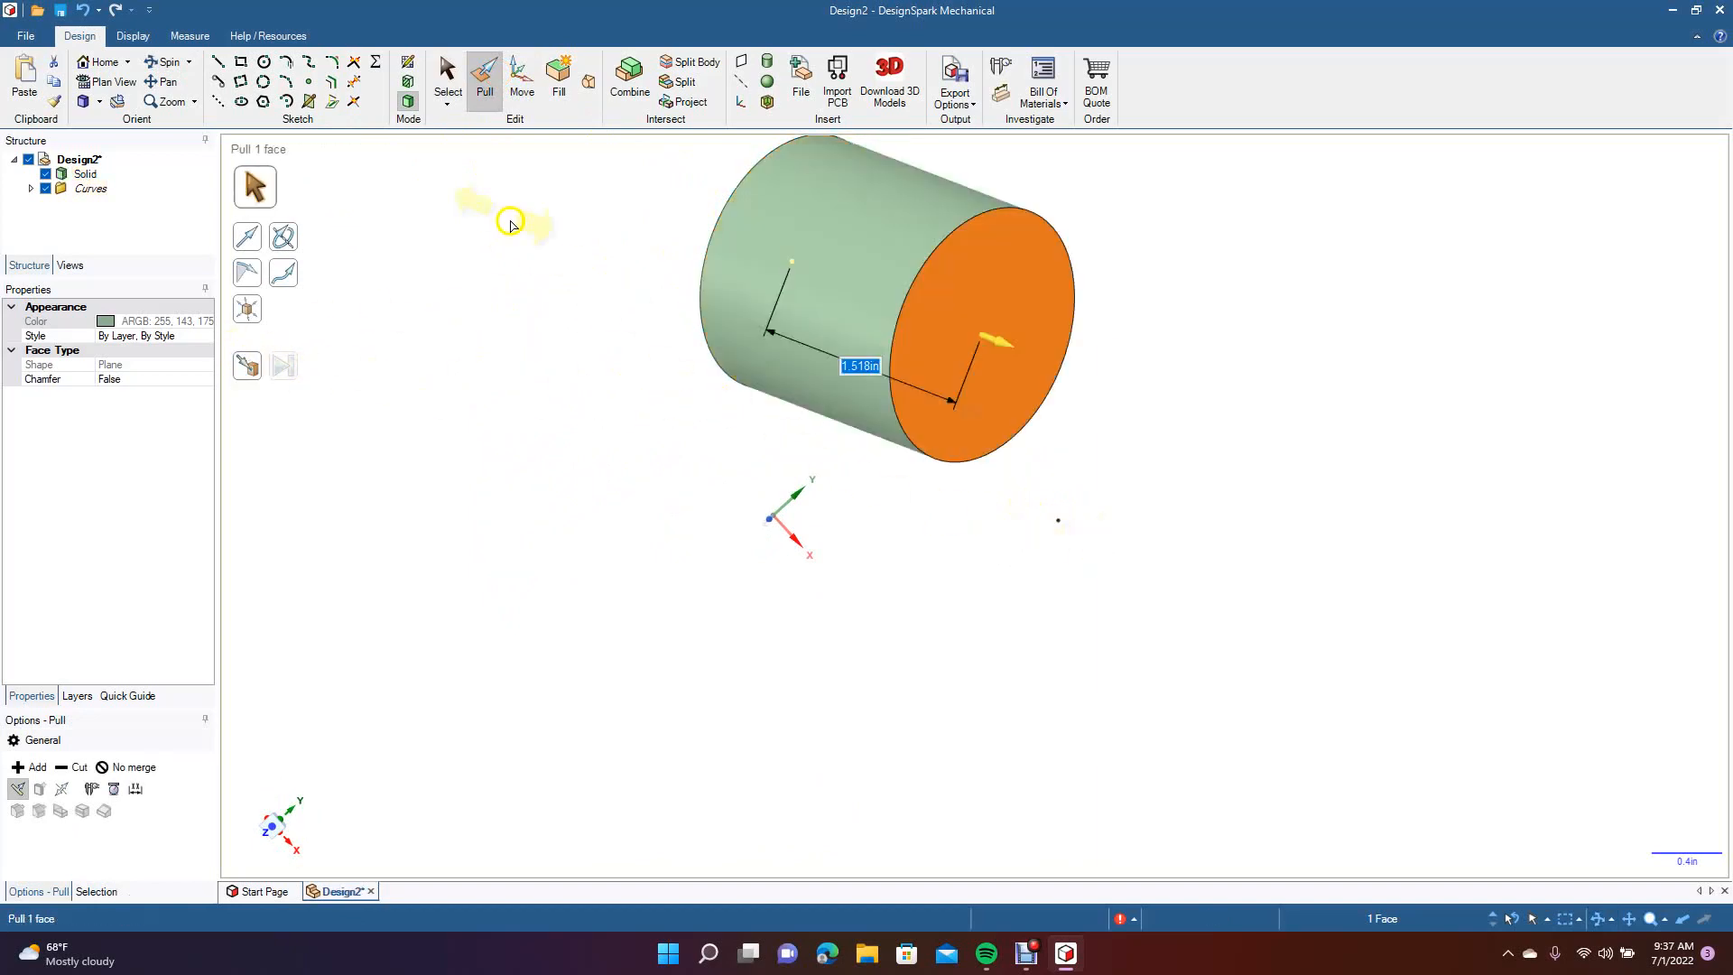
pyautogui.click(165, 61)
pyautogui.moveTo(491, 410); pyautogui.dragTo(619, 283)
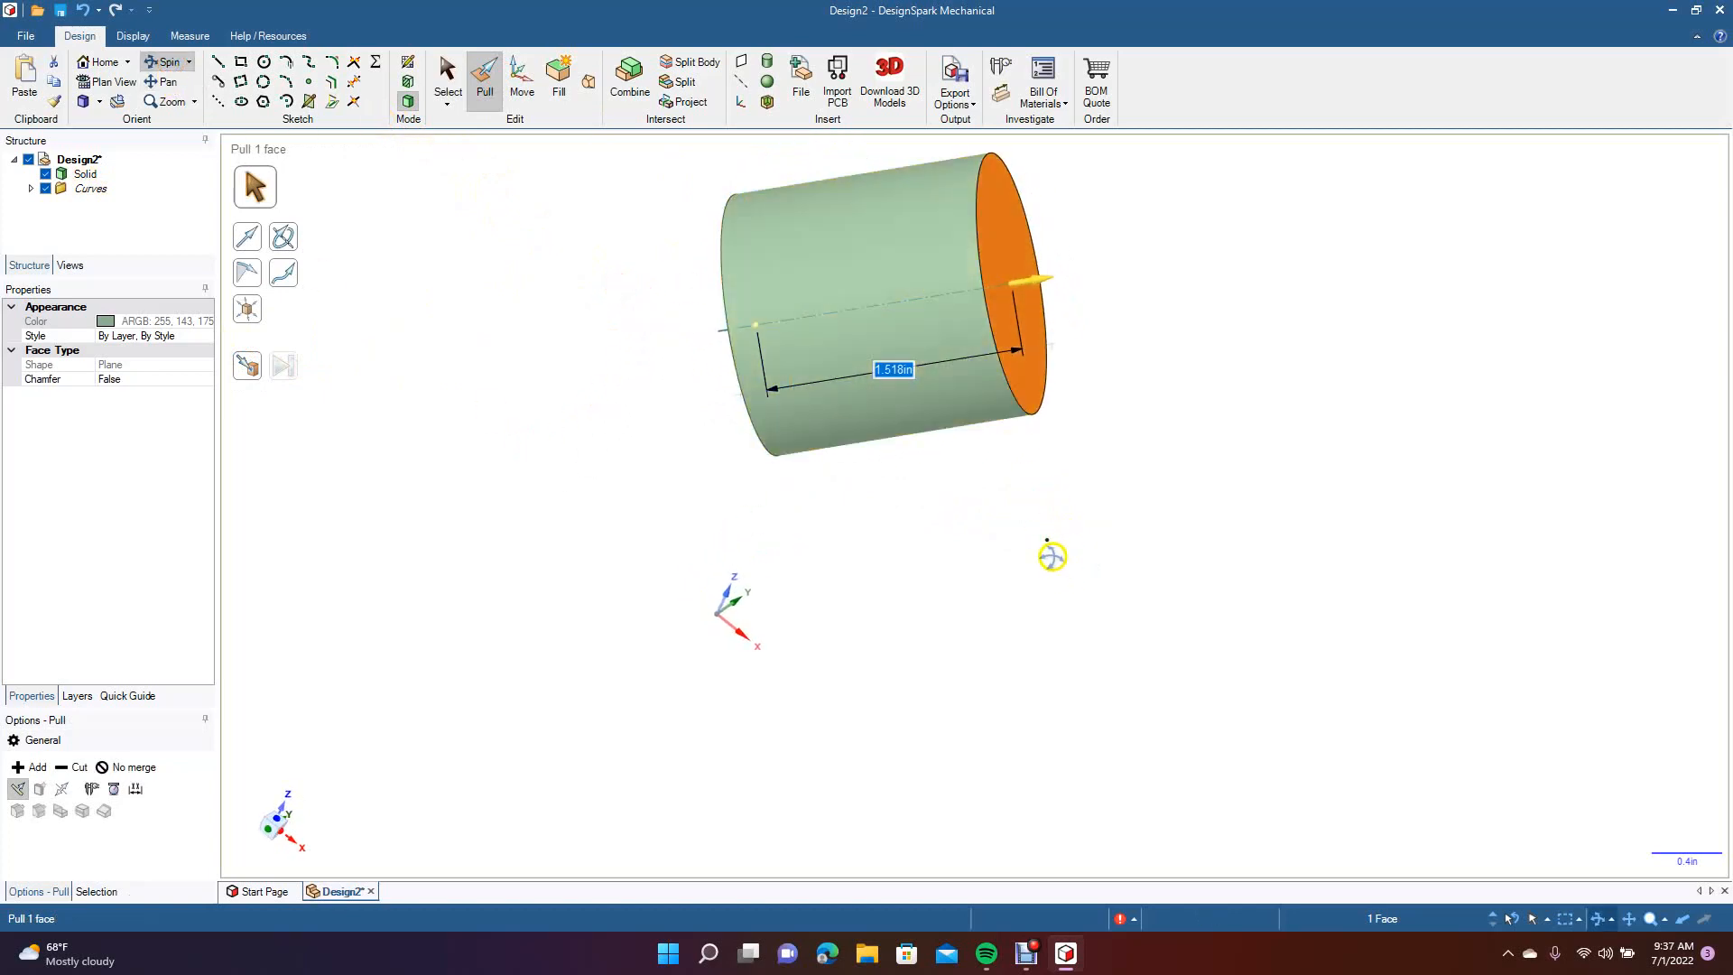
pyautogui.moveTo(581, 425)
pyautogui.mouseDown()
pyautogui.moveTo(533, 475)
pyautogui.moveTo(575, 457)
pyautogui.mouseUp()
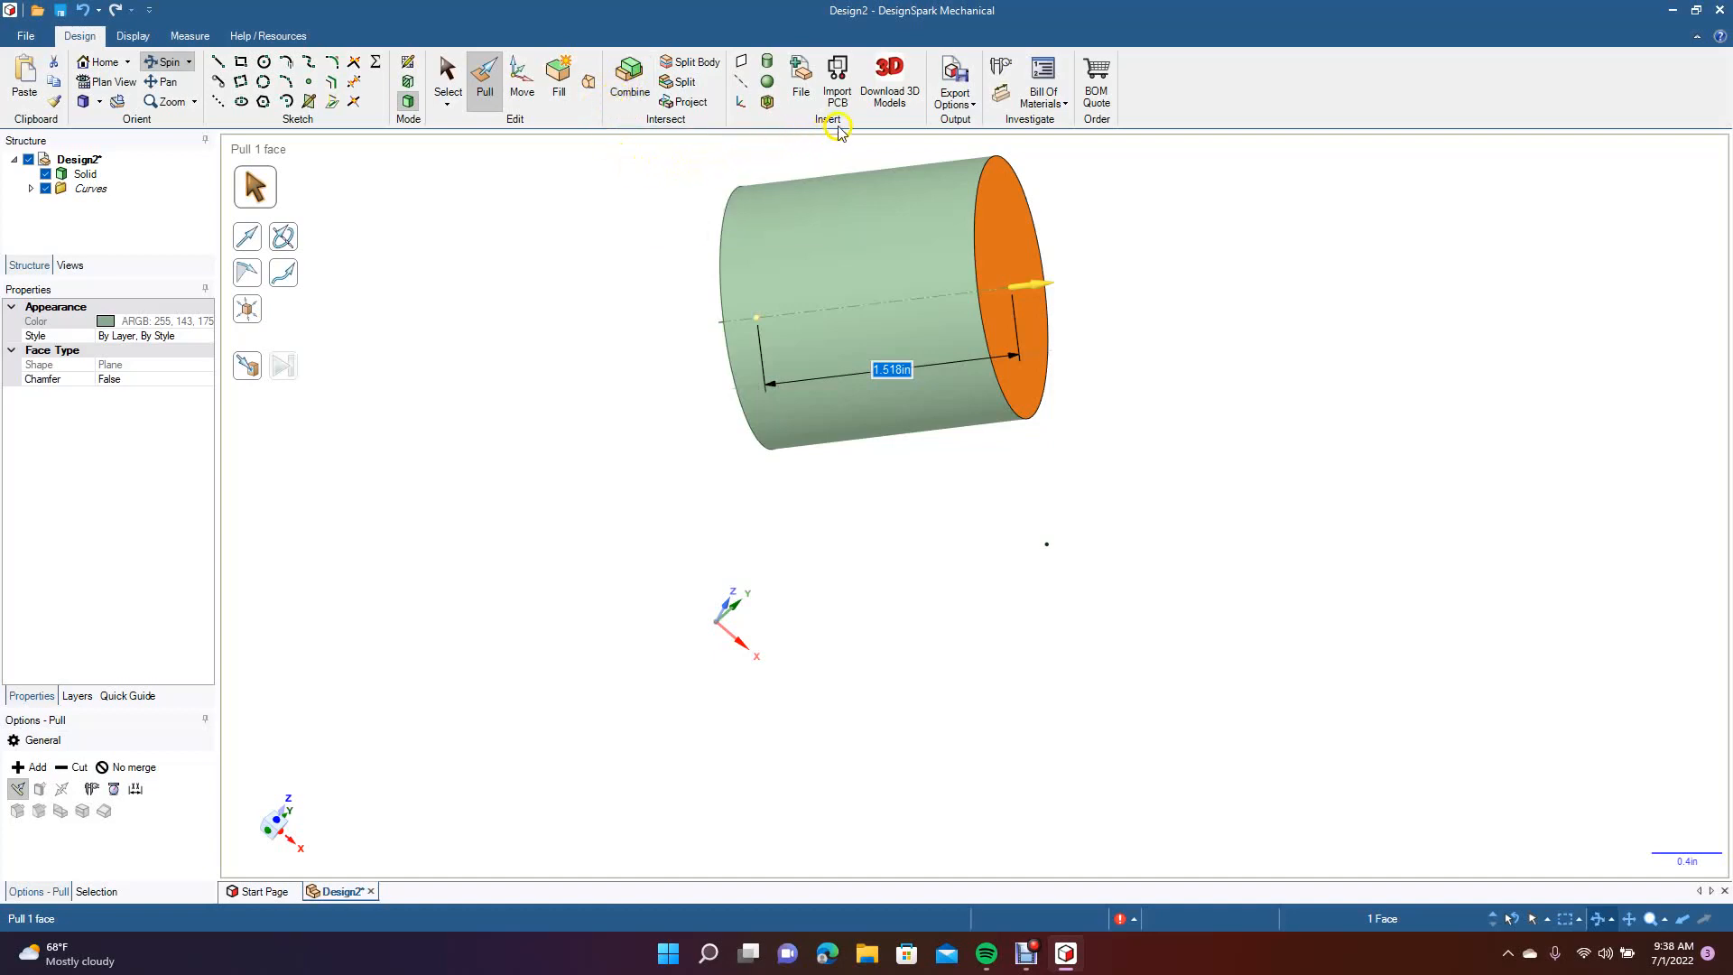
pyautogui.click(769, 81)
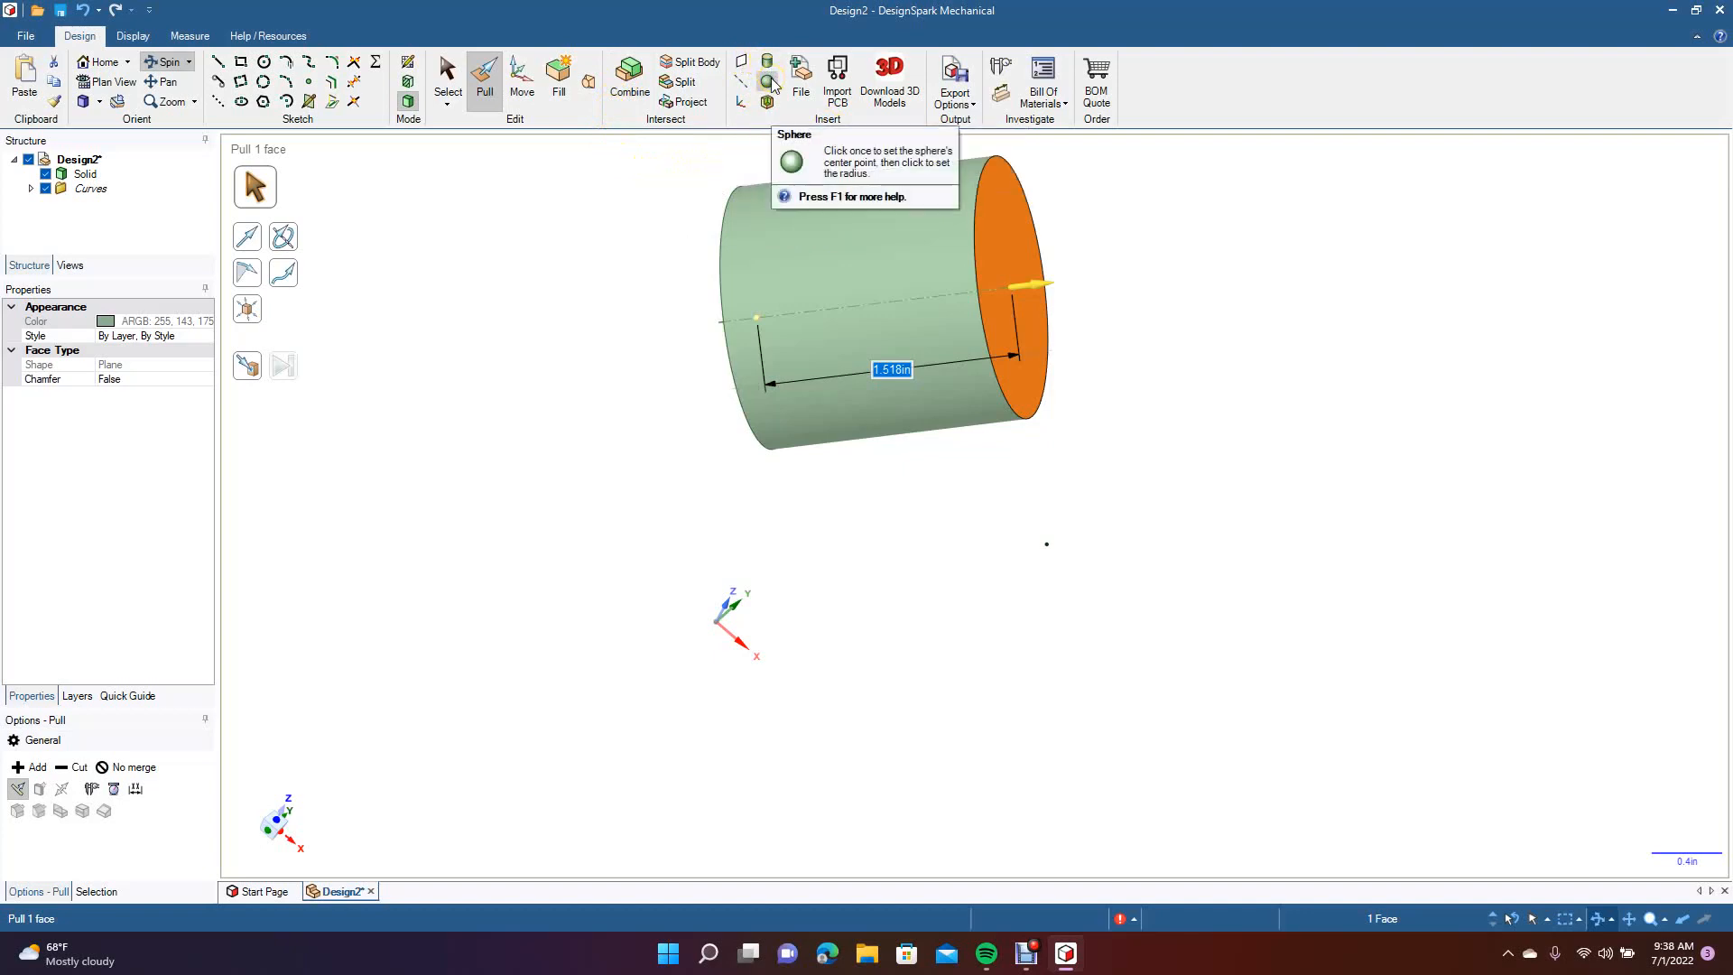
pyautogui.click(770, 99)
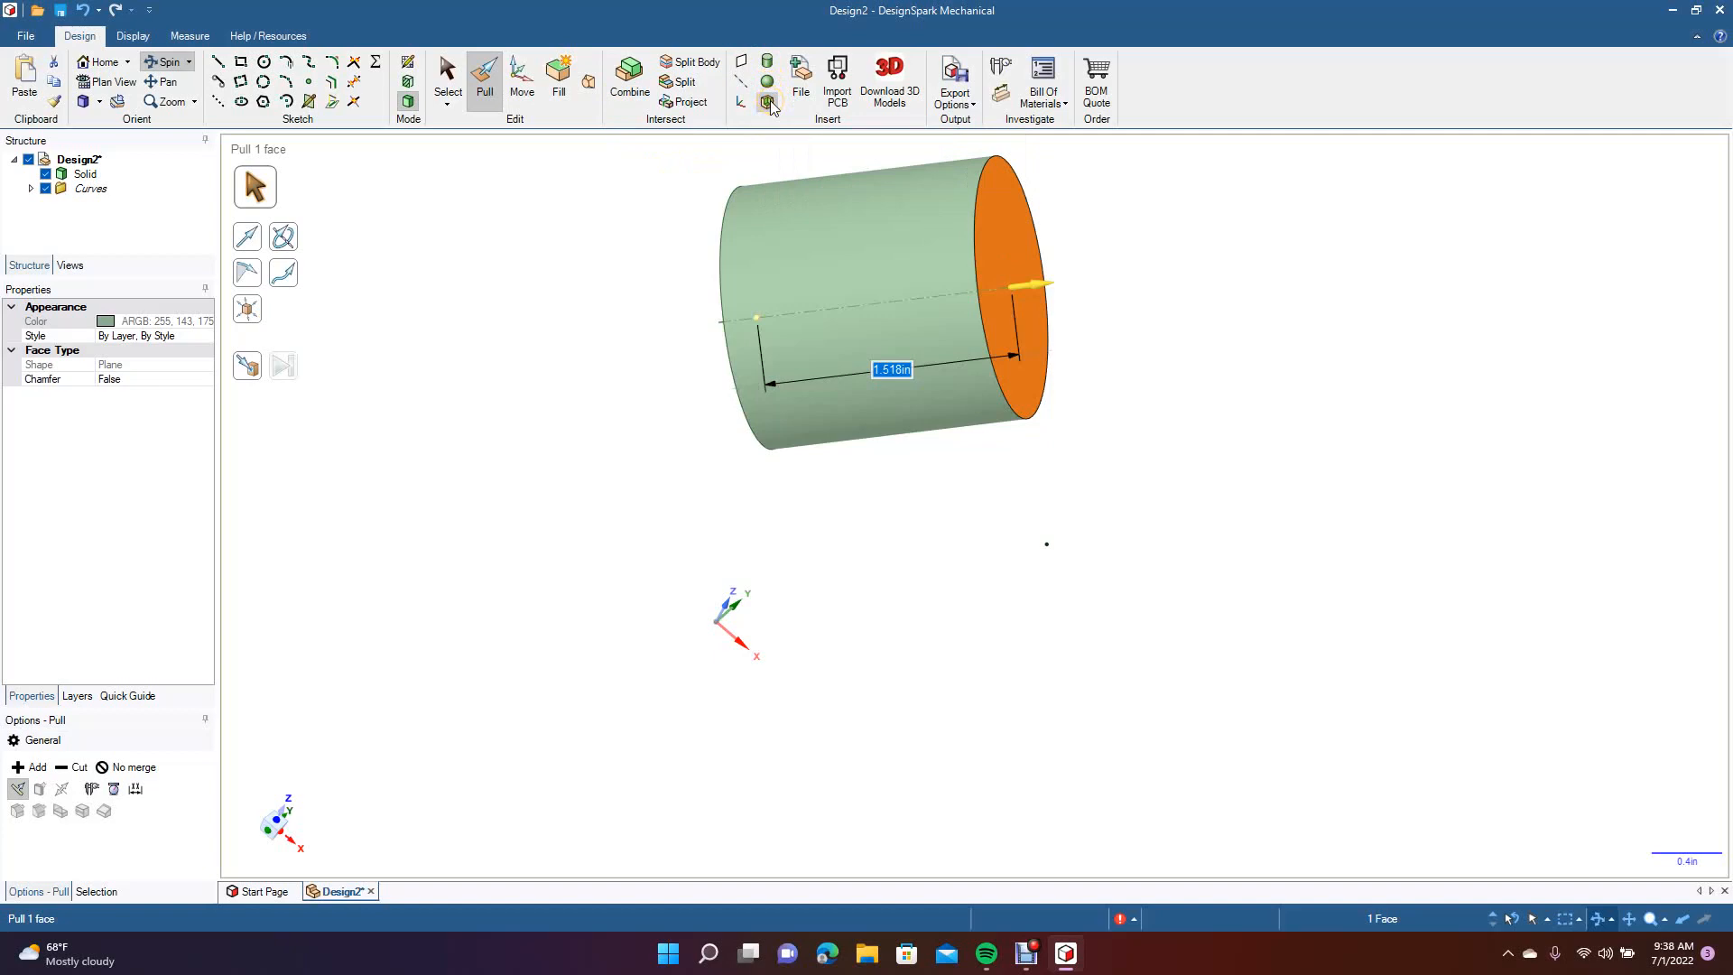
pyautogui.click(805, 86)
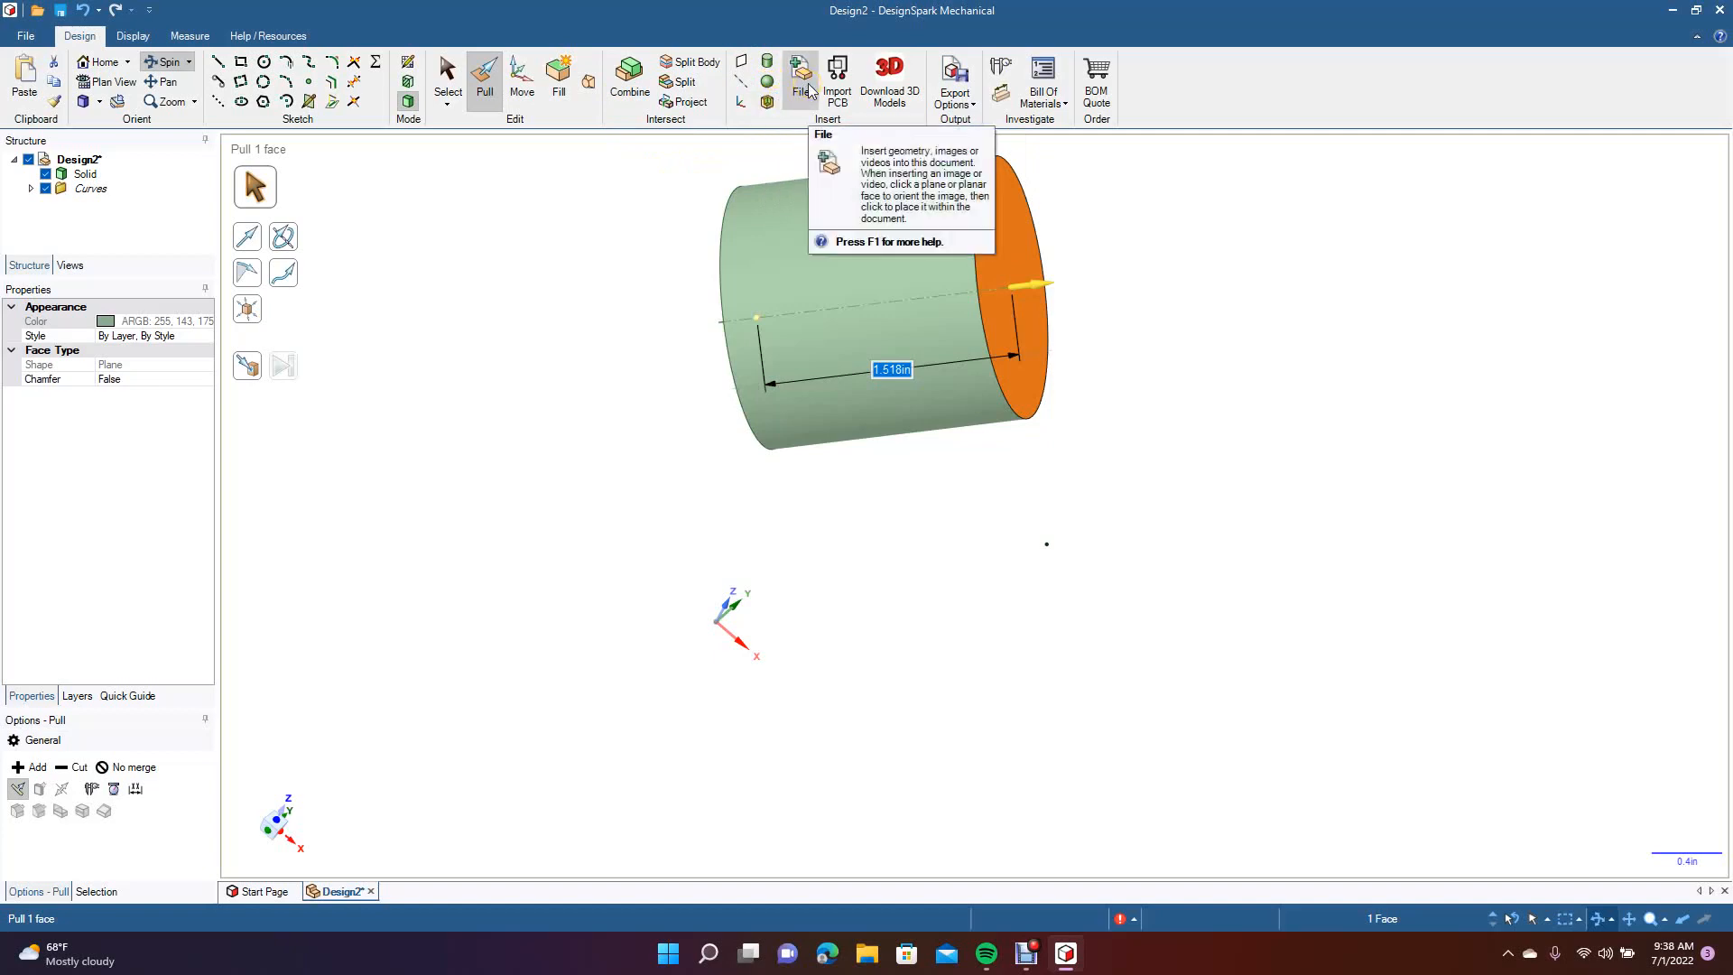
pyautogui.click(1014, 78)
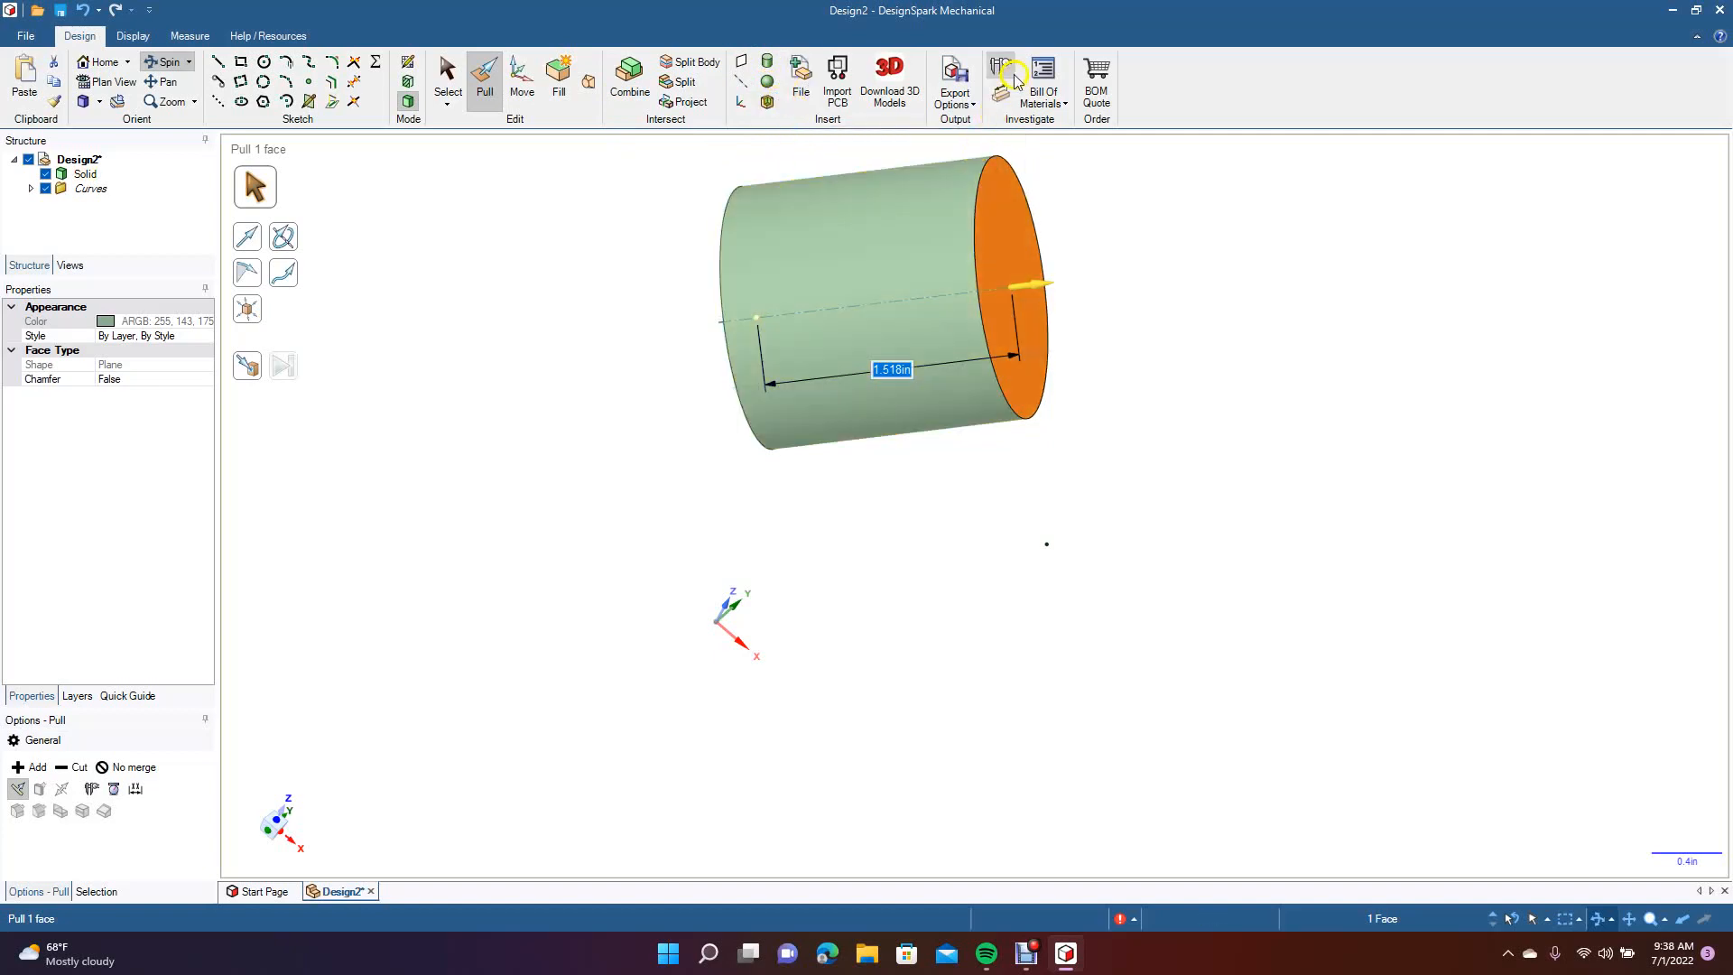
# Pull the cylinder's end face back to a length of about 1.378 in and clear the selection.
pyautogui.moveTo(456, 310); pyautogui.dragTo(441, 353)
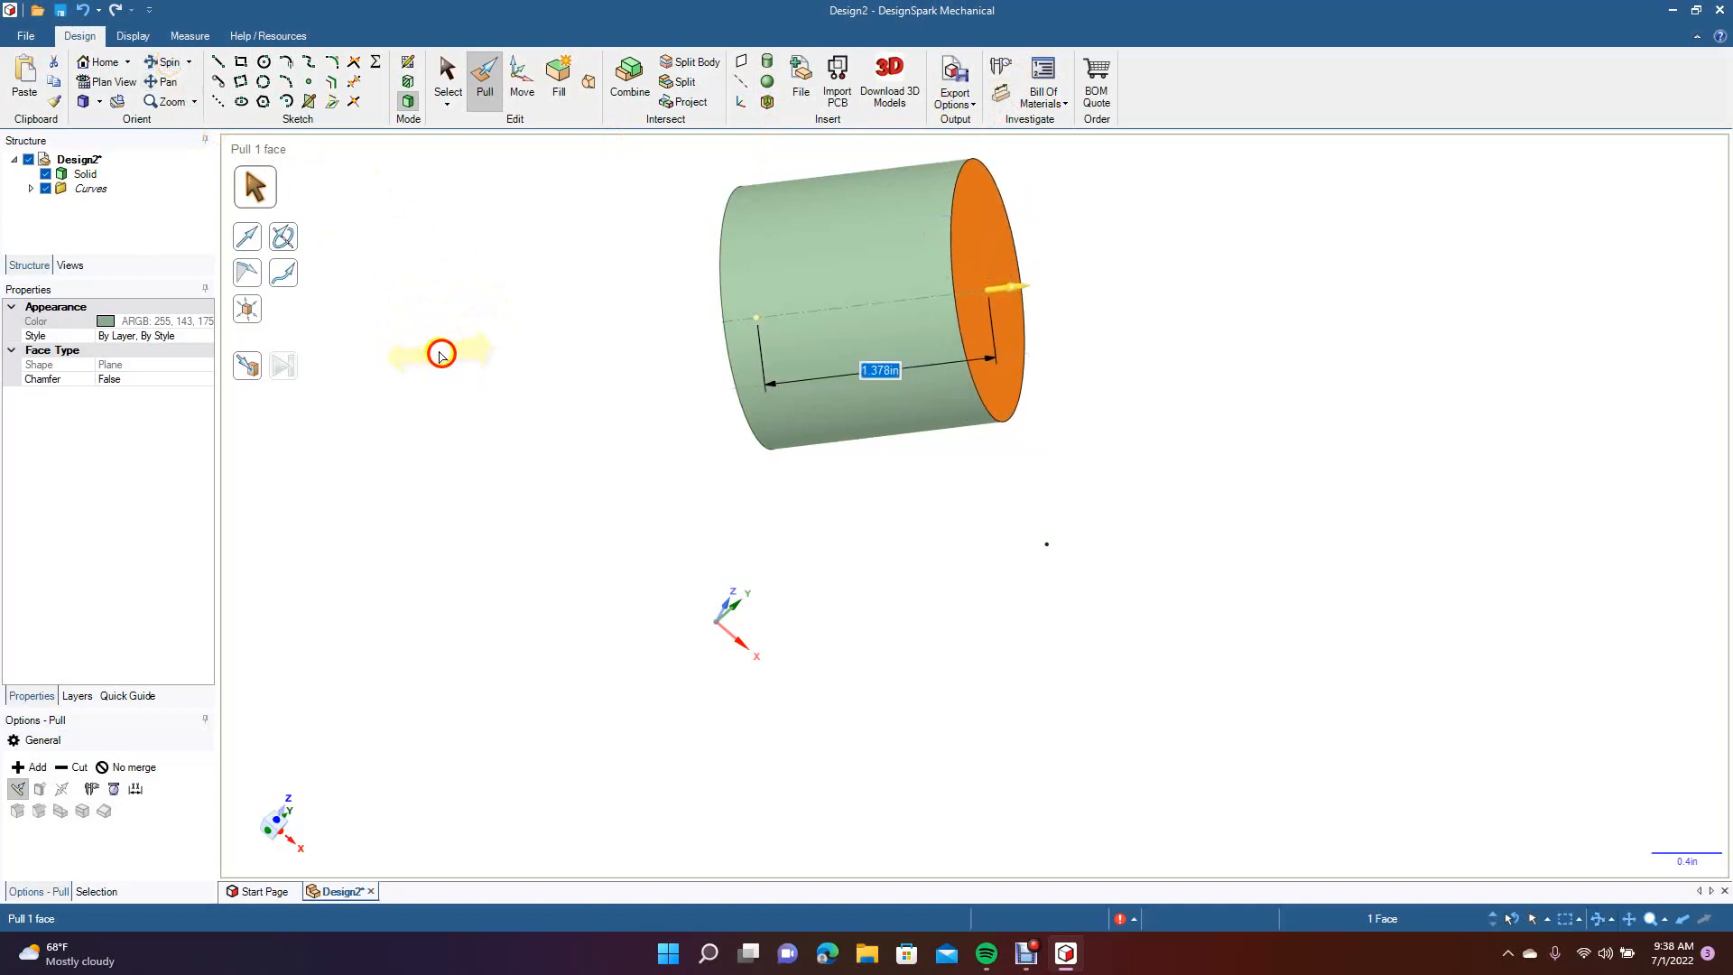
pyautogui.click(163, 63)
pyautogui.moveTo(563, 351); pyautogui.dragTo(536, 376)
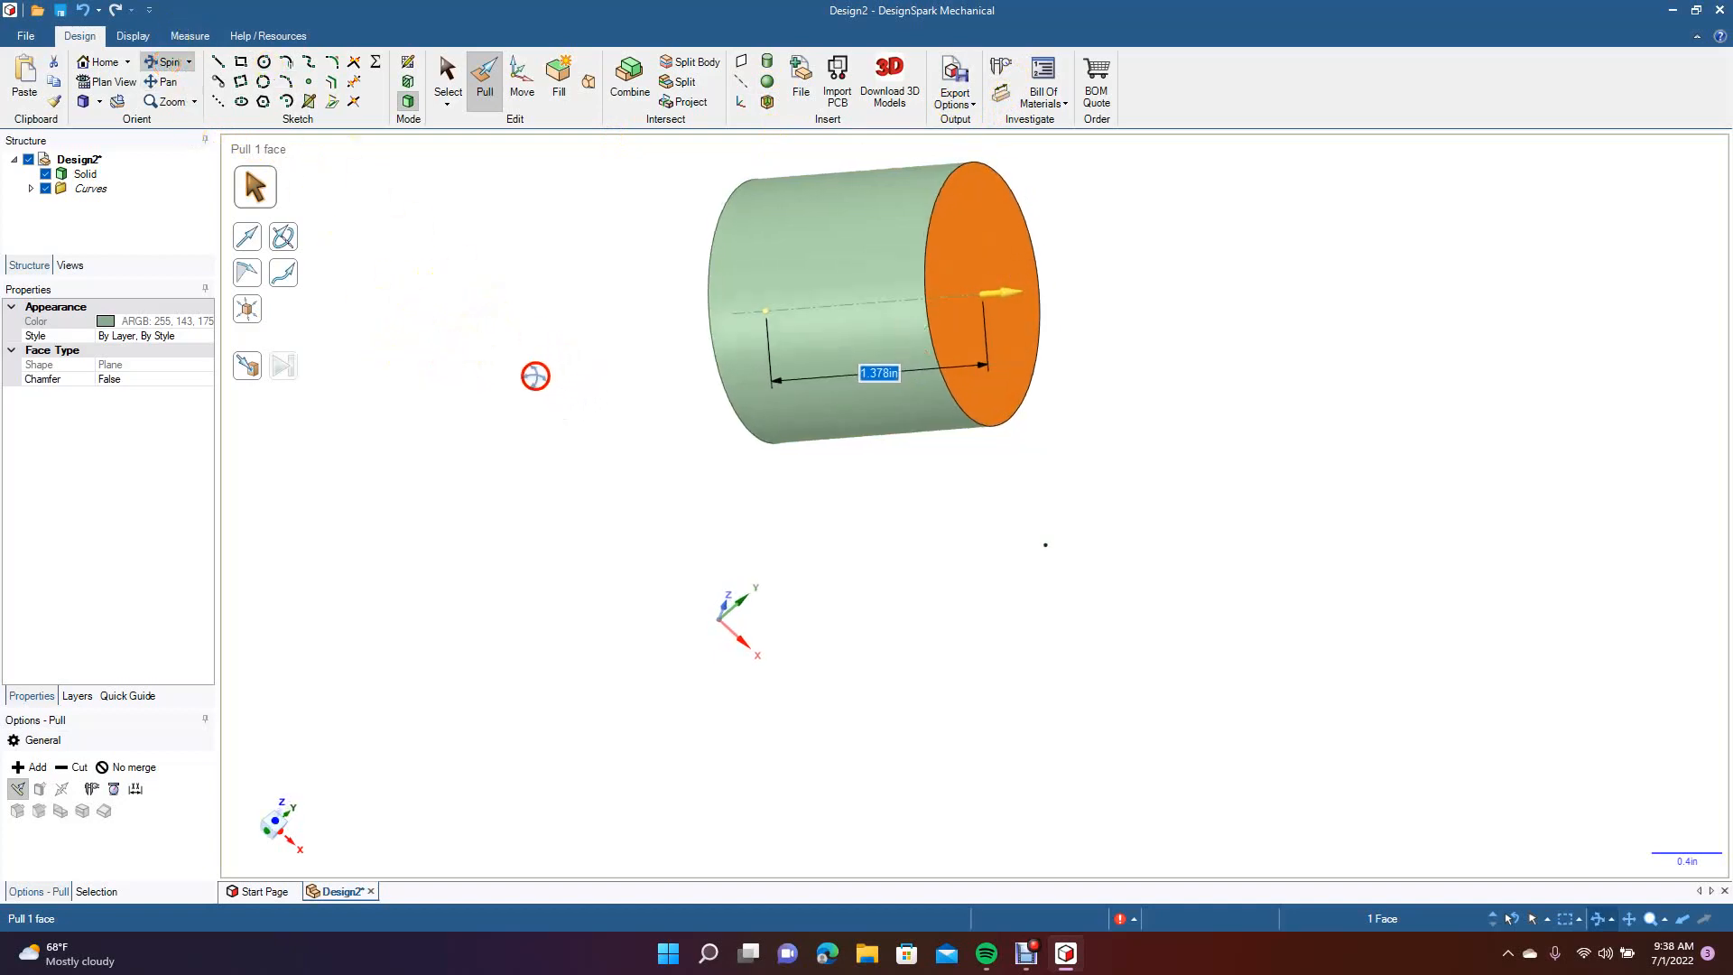
pyautogui.click(447, 71)
pyautogui.click(556, 304)
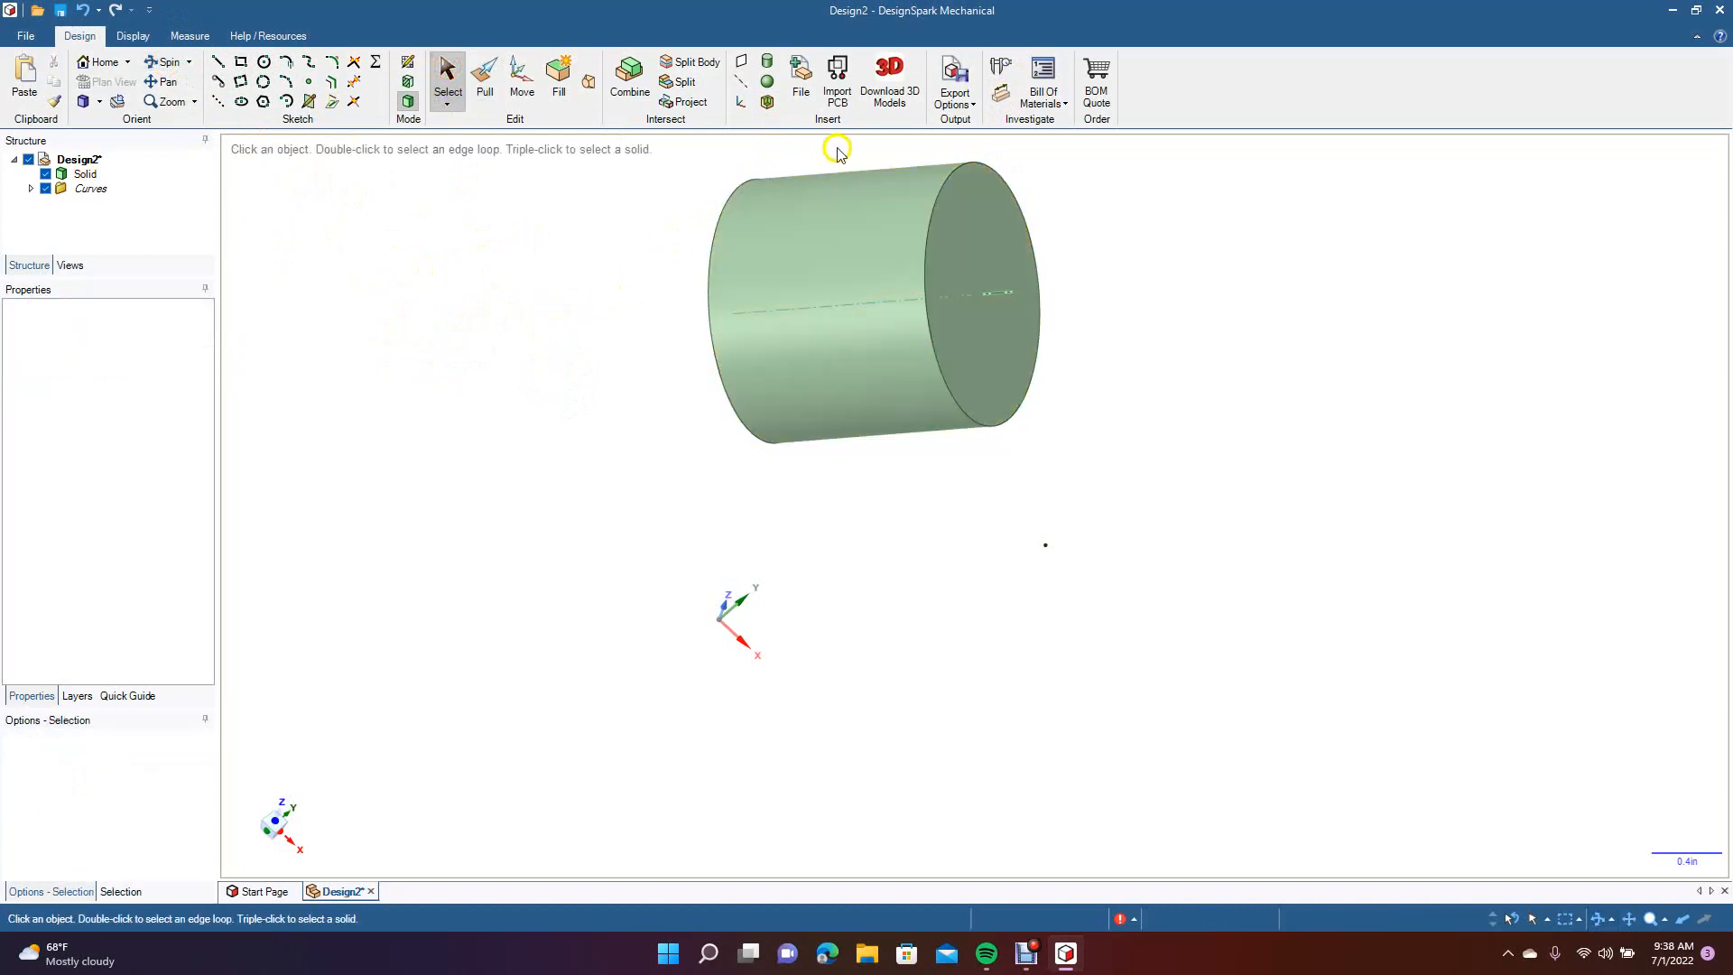
# Add a diameter dimension to the circular edge of the cylinder's end face, placed outside the cylinder.
pyautogui.click(1001, 97)
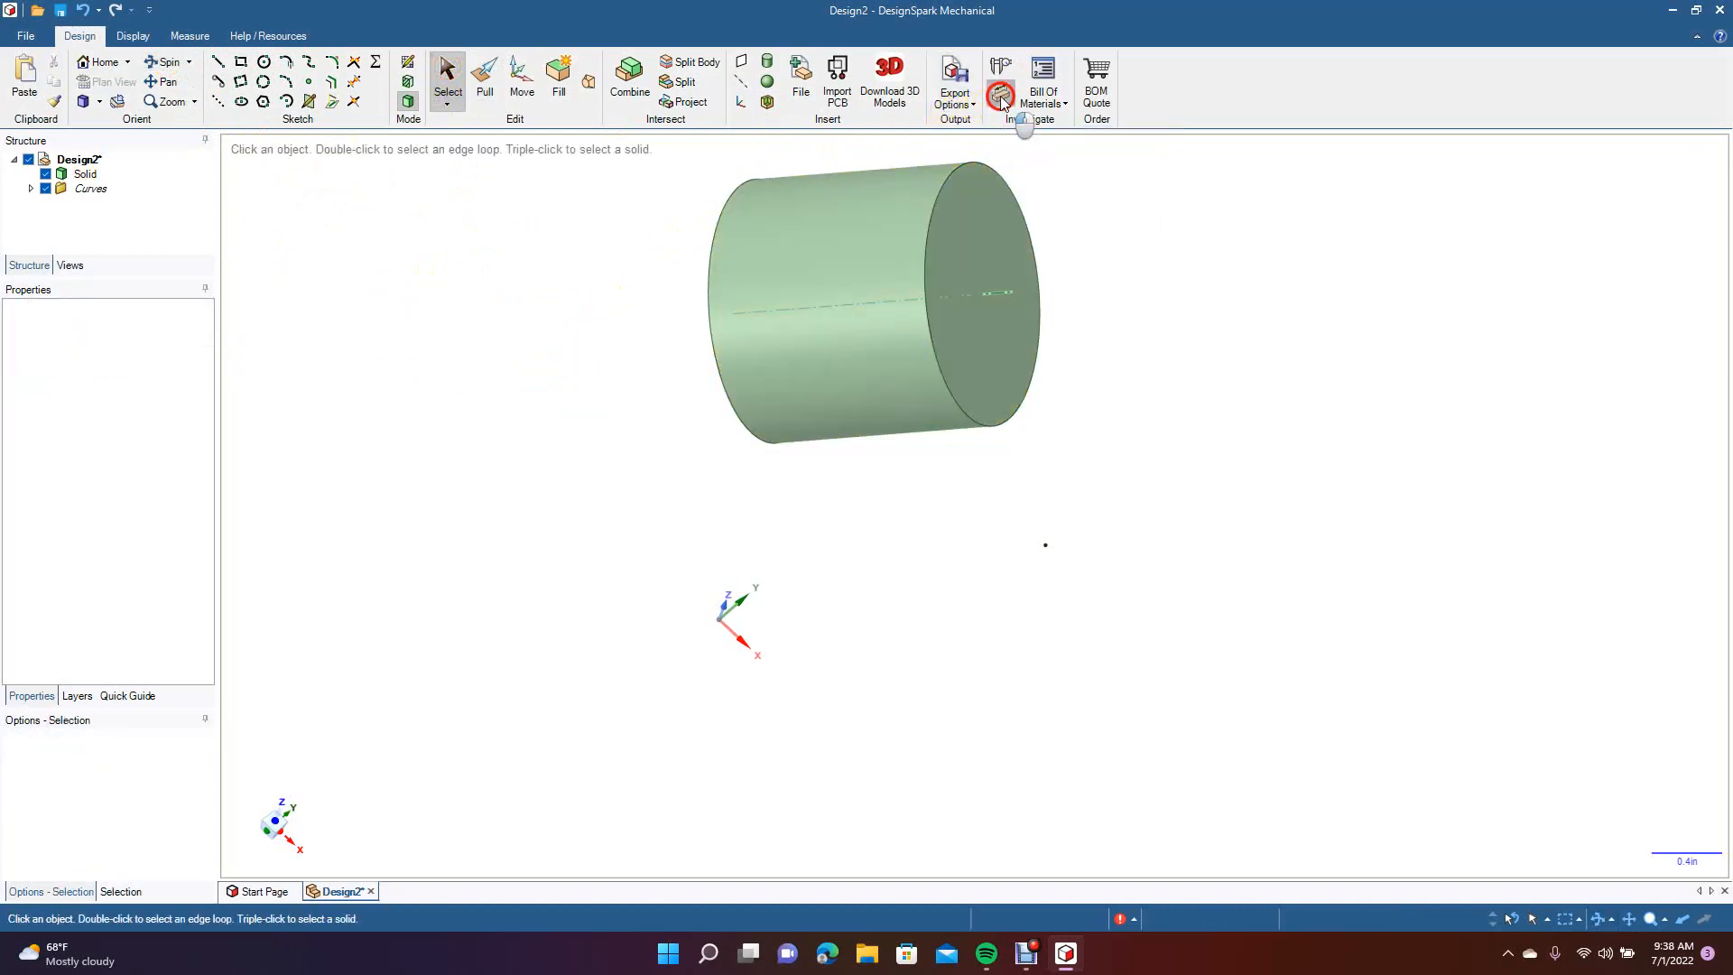
pyautogui.click(926, 257)
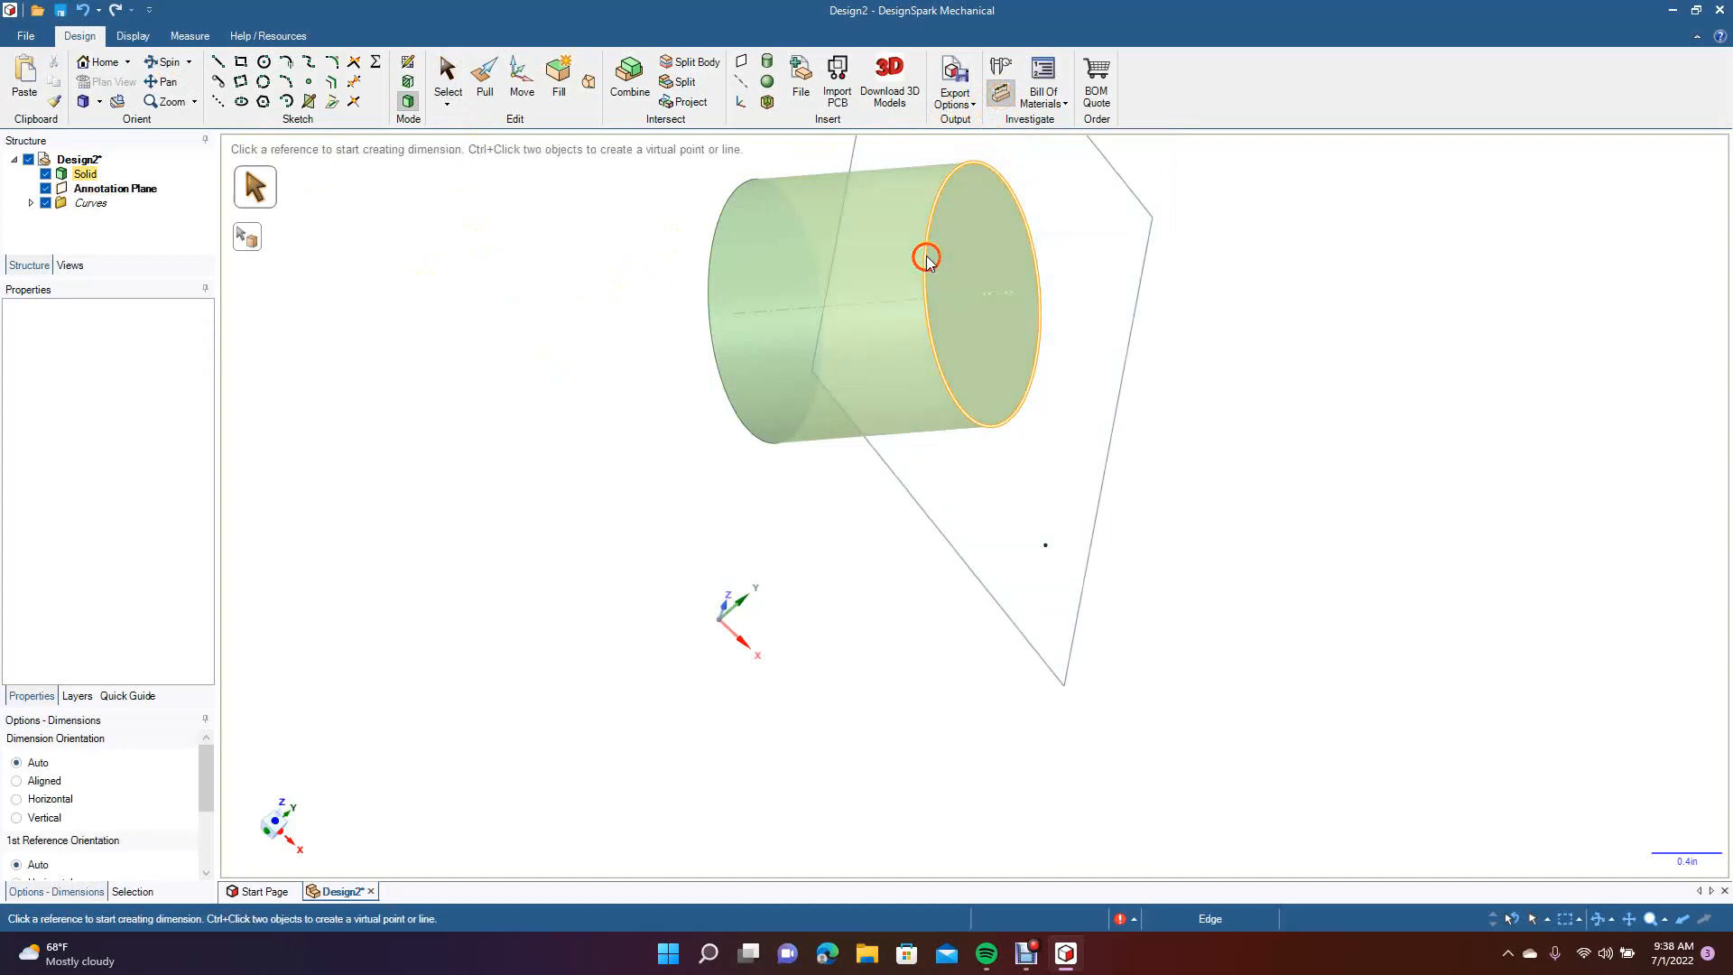
pyautogui.click(1040, 277)
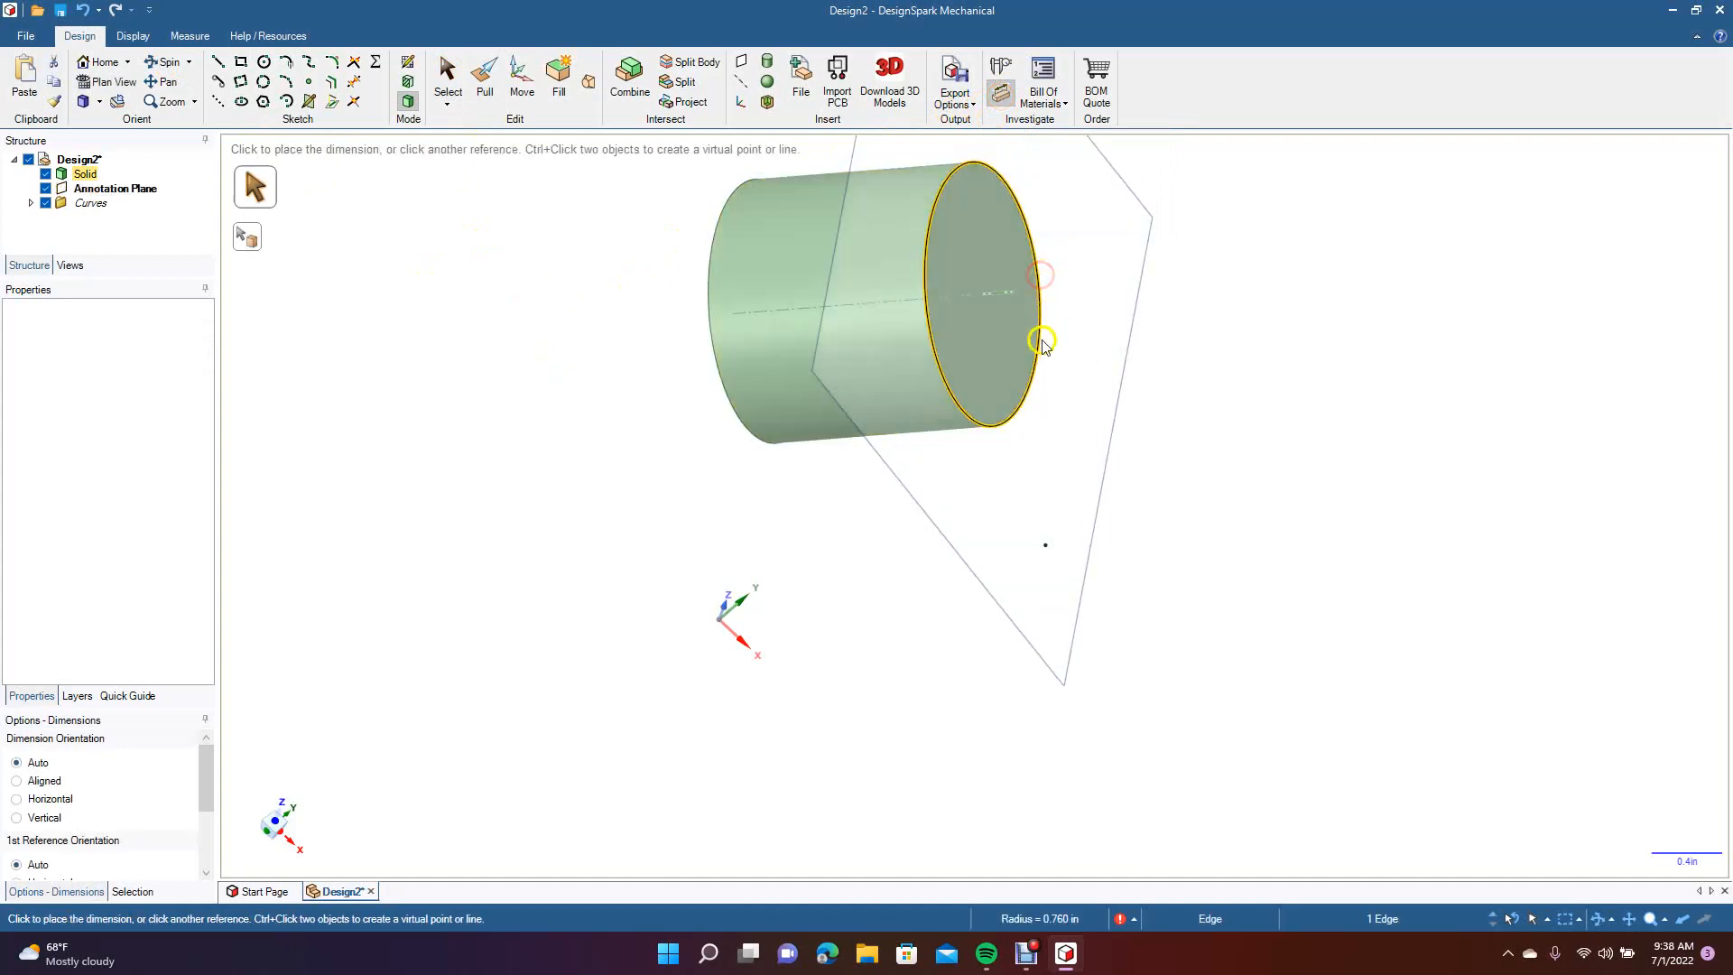
pyautogui.click(1139, 287)
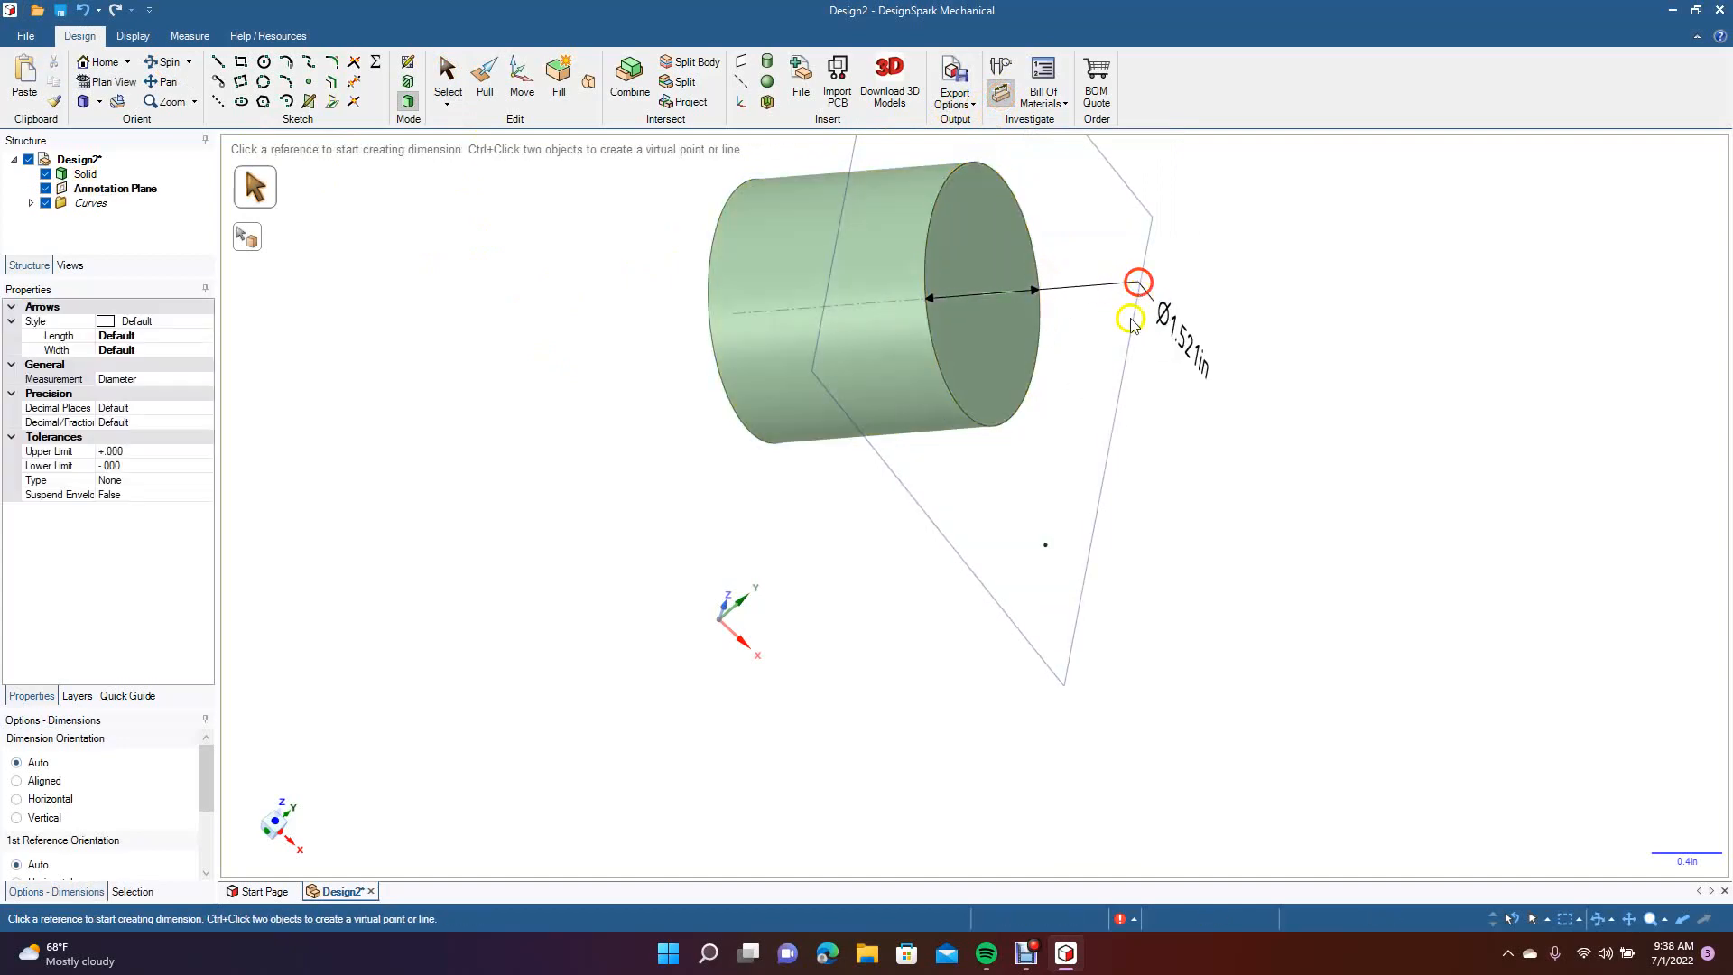
# Measure the cylinder's flat end face and its curved side face, and leave the Measure tool.
pyautogui.click(1001, 72)
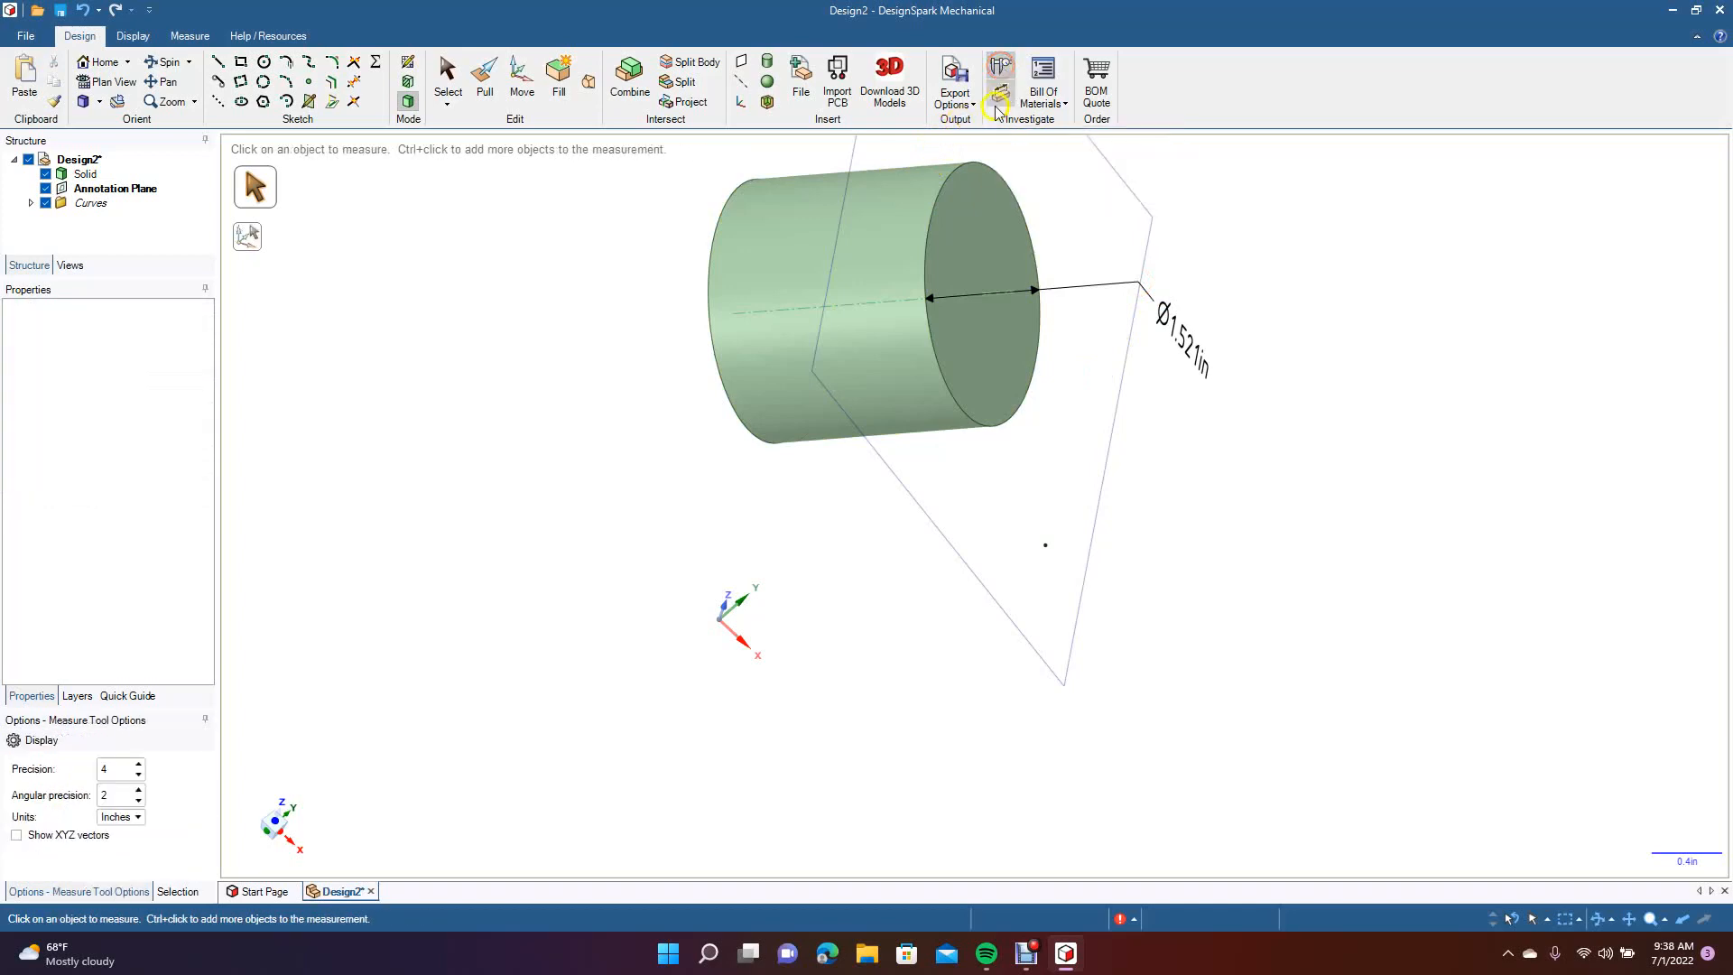
pyautogui.click(955, 241)
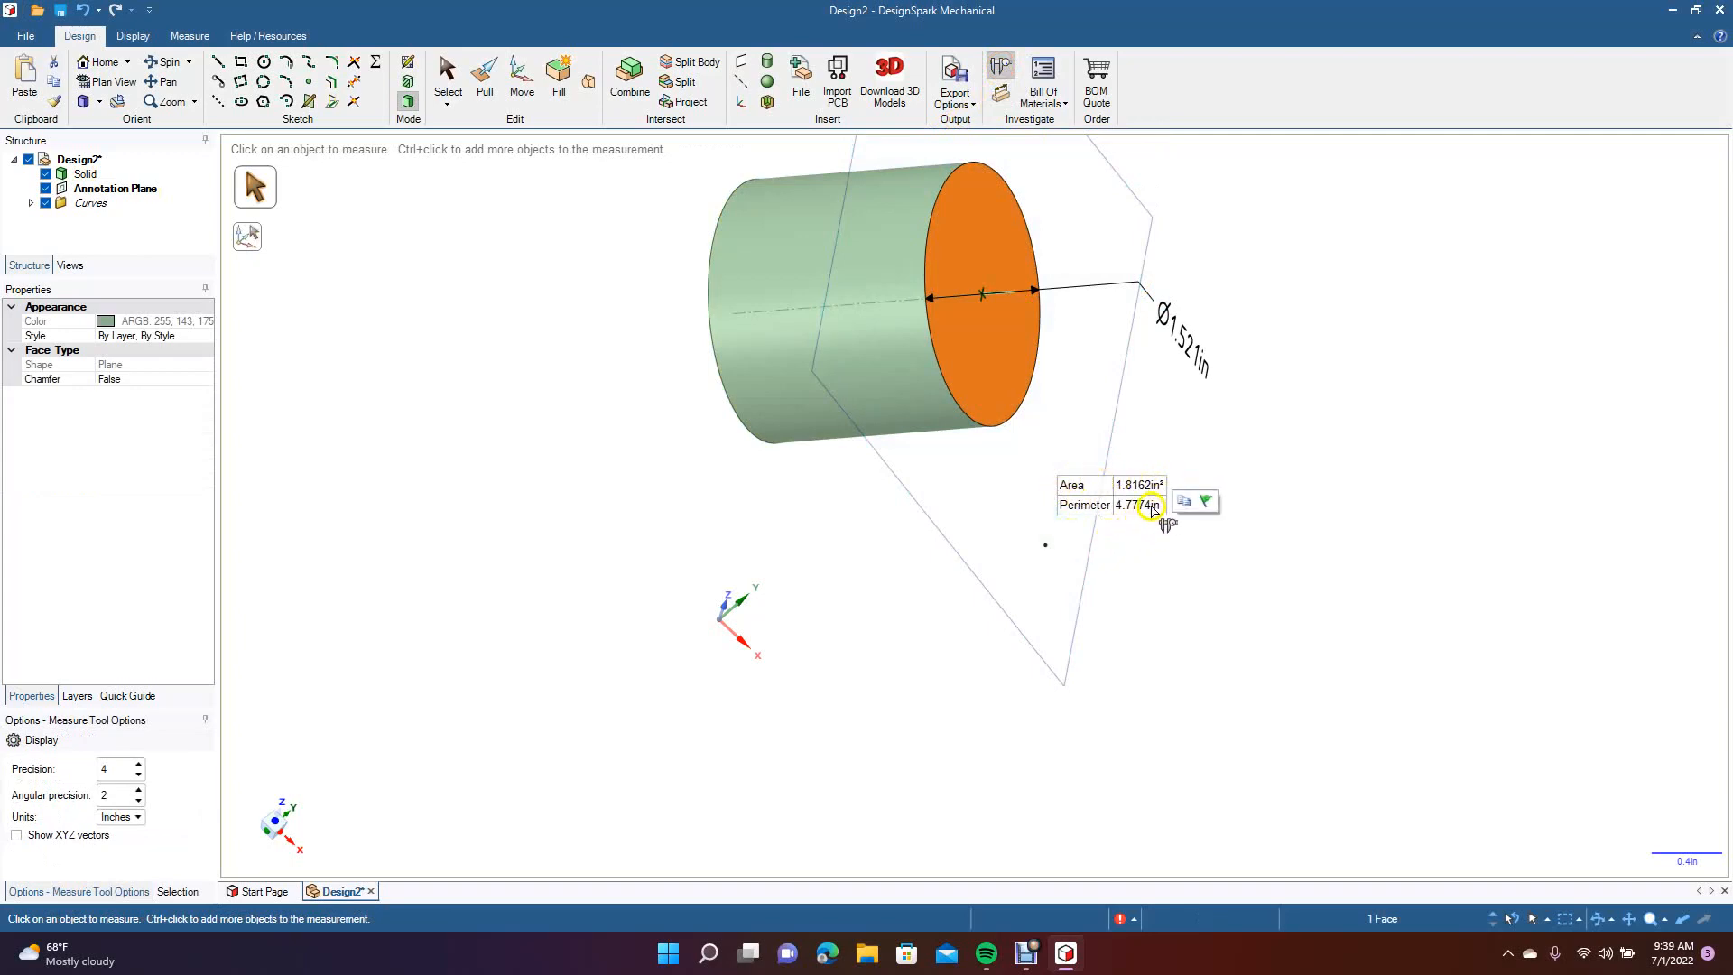
pyautogui.click(762, 347)
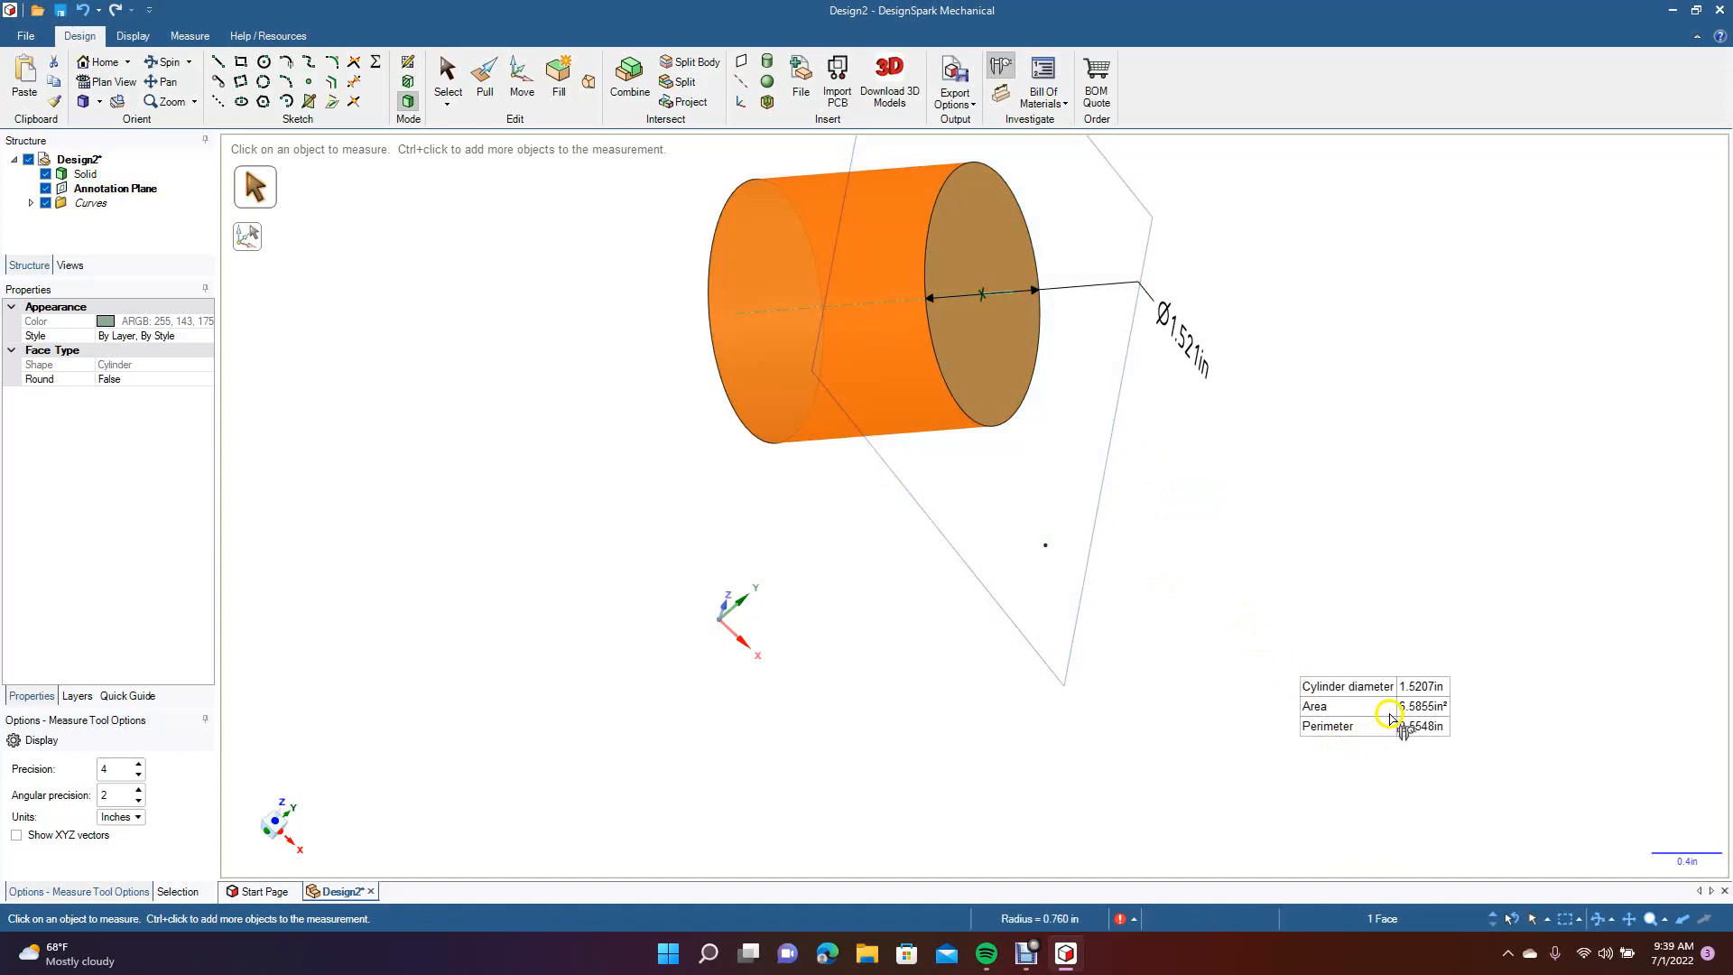
pyautogui.click(447, 77)
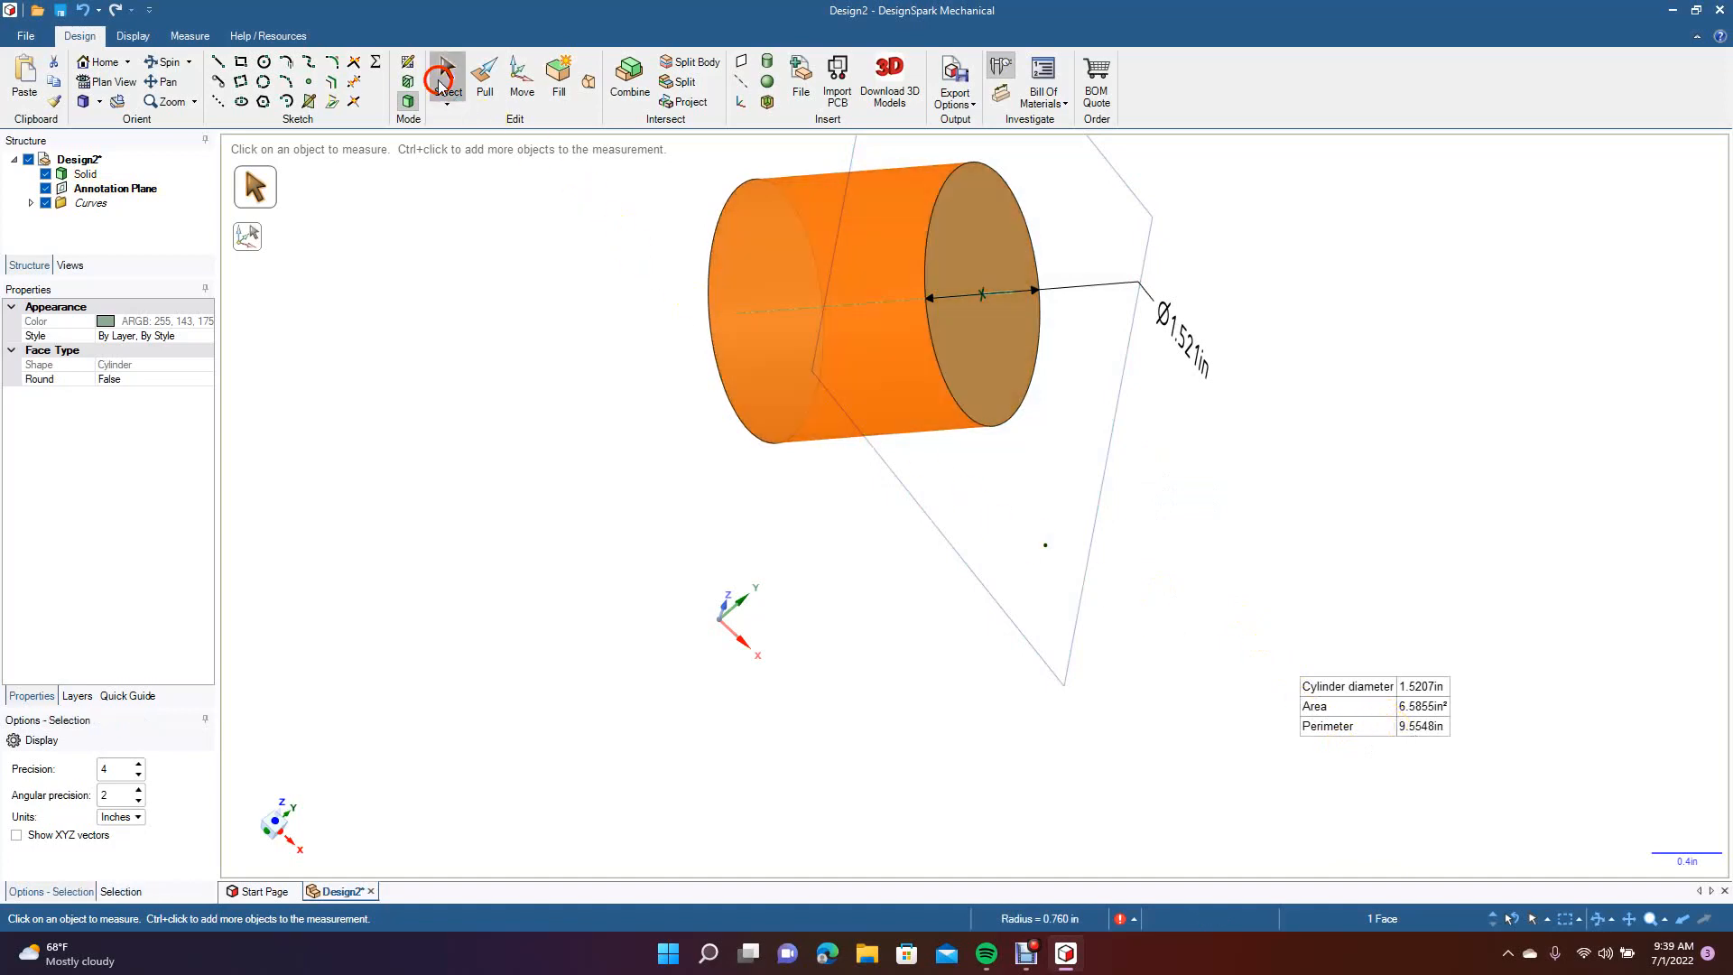
pyautogui.click(168, 82)
pyautogui.moveTo(677, 370); pyautogui.dragTo(630, 495)
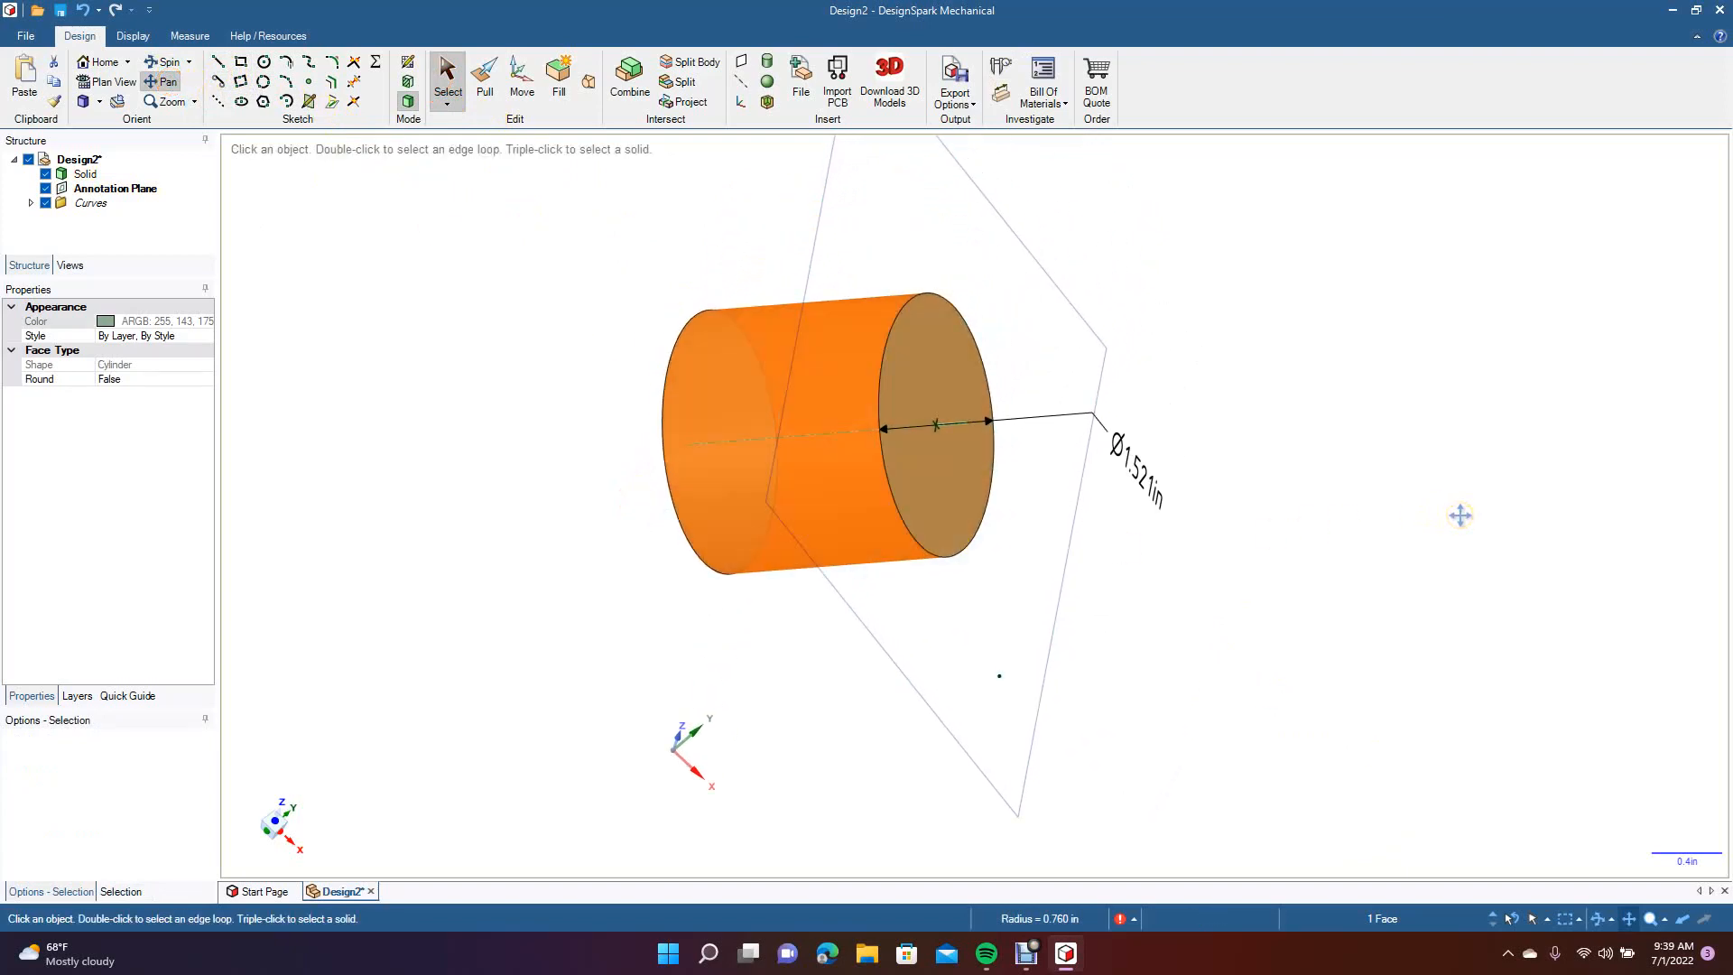